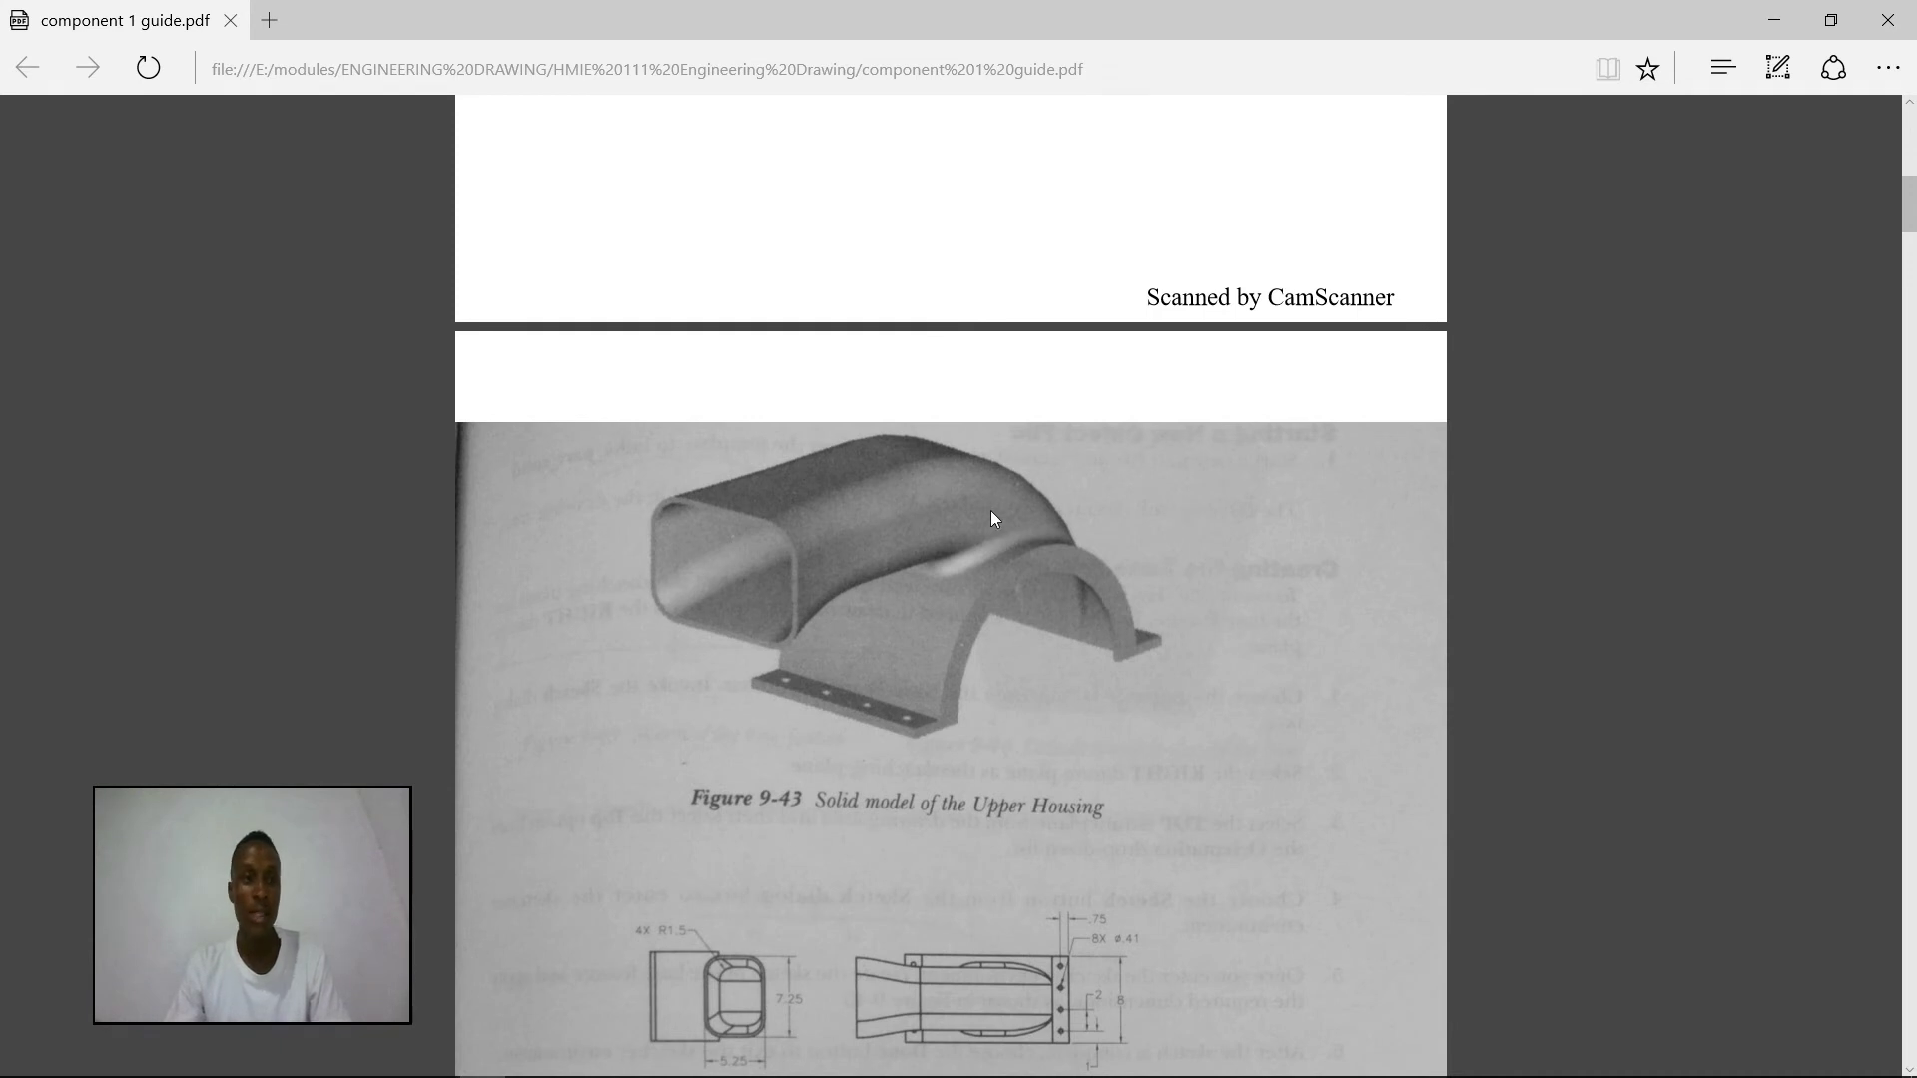
- Examine the Upper Housing solid model and its dimensioned views in the component guide
scroll(1049, 501, down, 2)
scroll(1048, 501, up, 2)
scroll(1050, 500, down, 3)
scroll(1050, 500, down, 7)
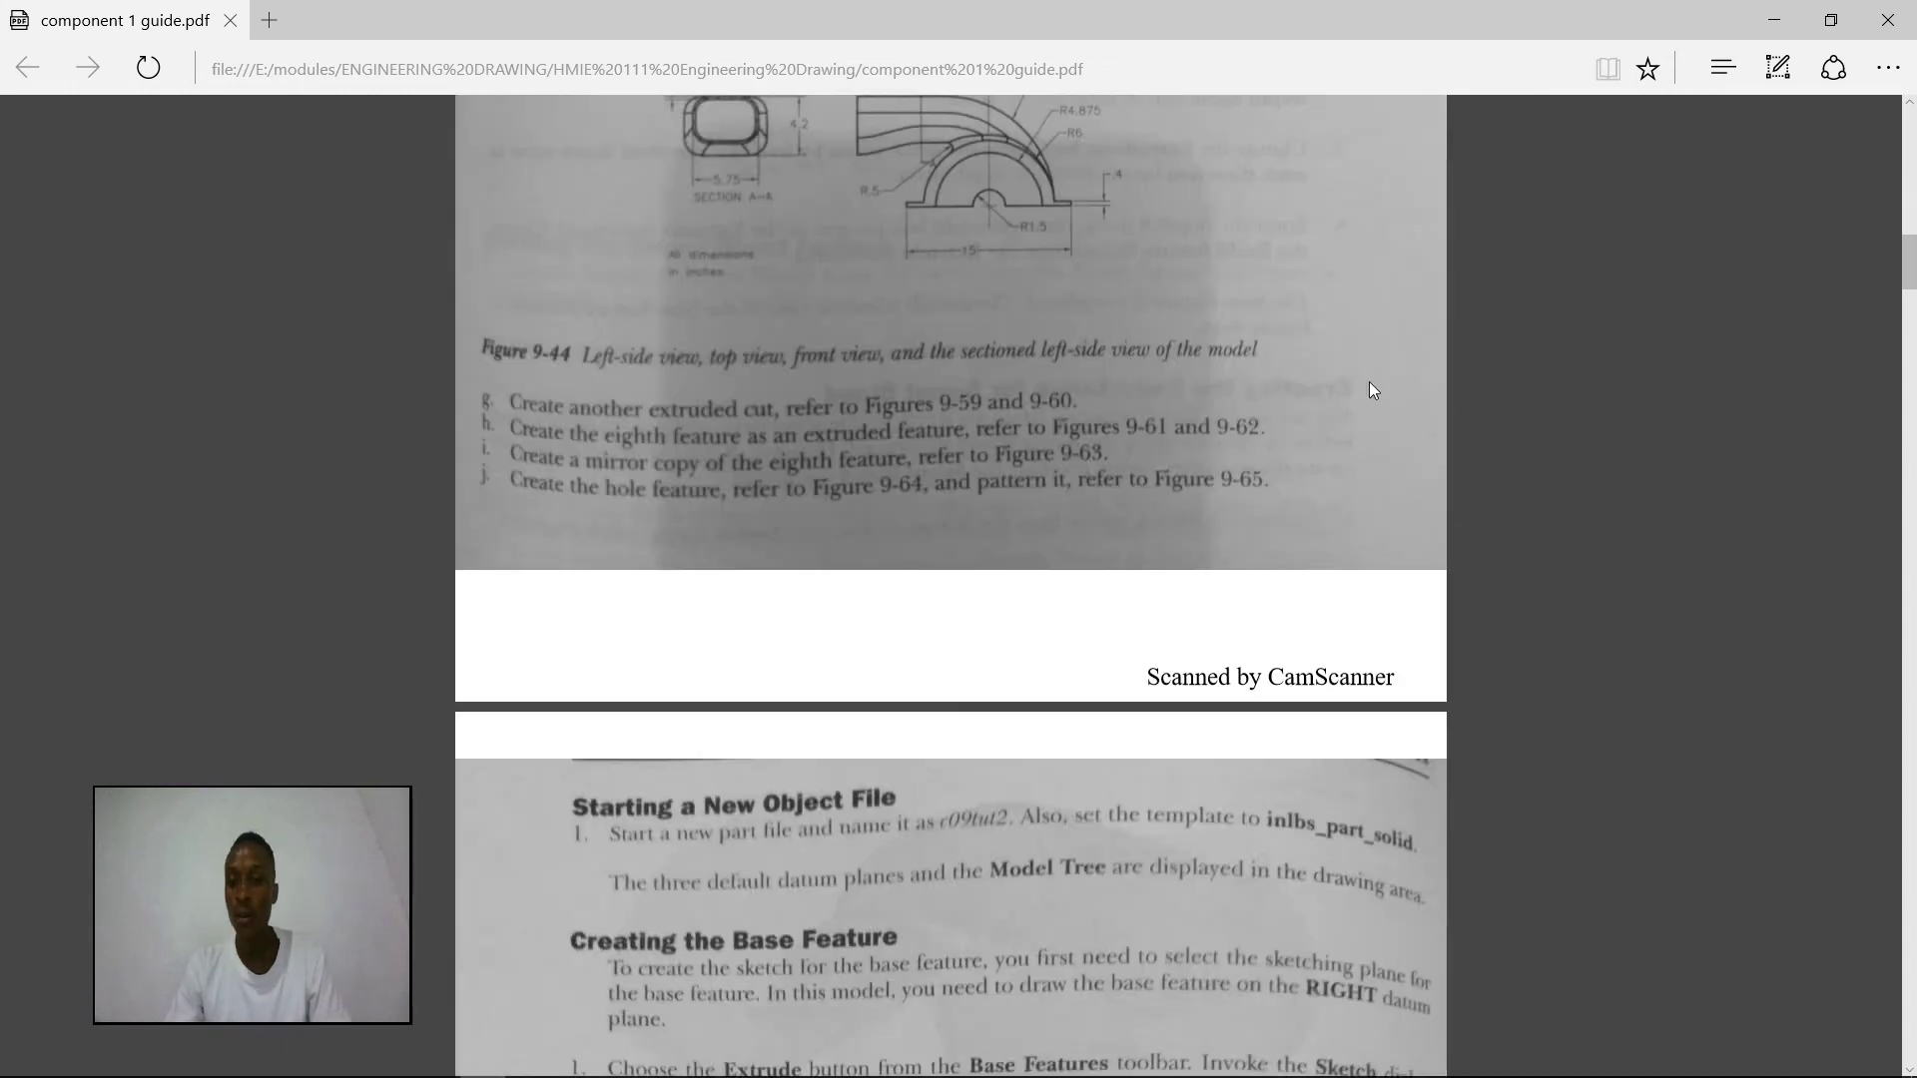
- Switch to the desktop, launch Pro/ENGINEER, and decline to continue running scripts on the start page
click(1774, 20)
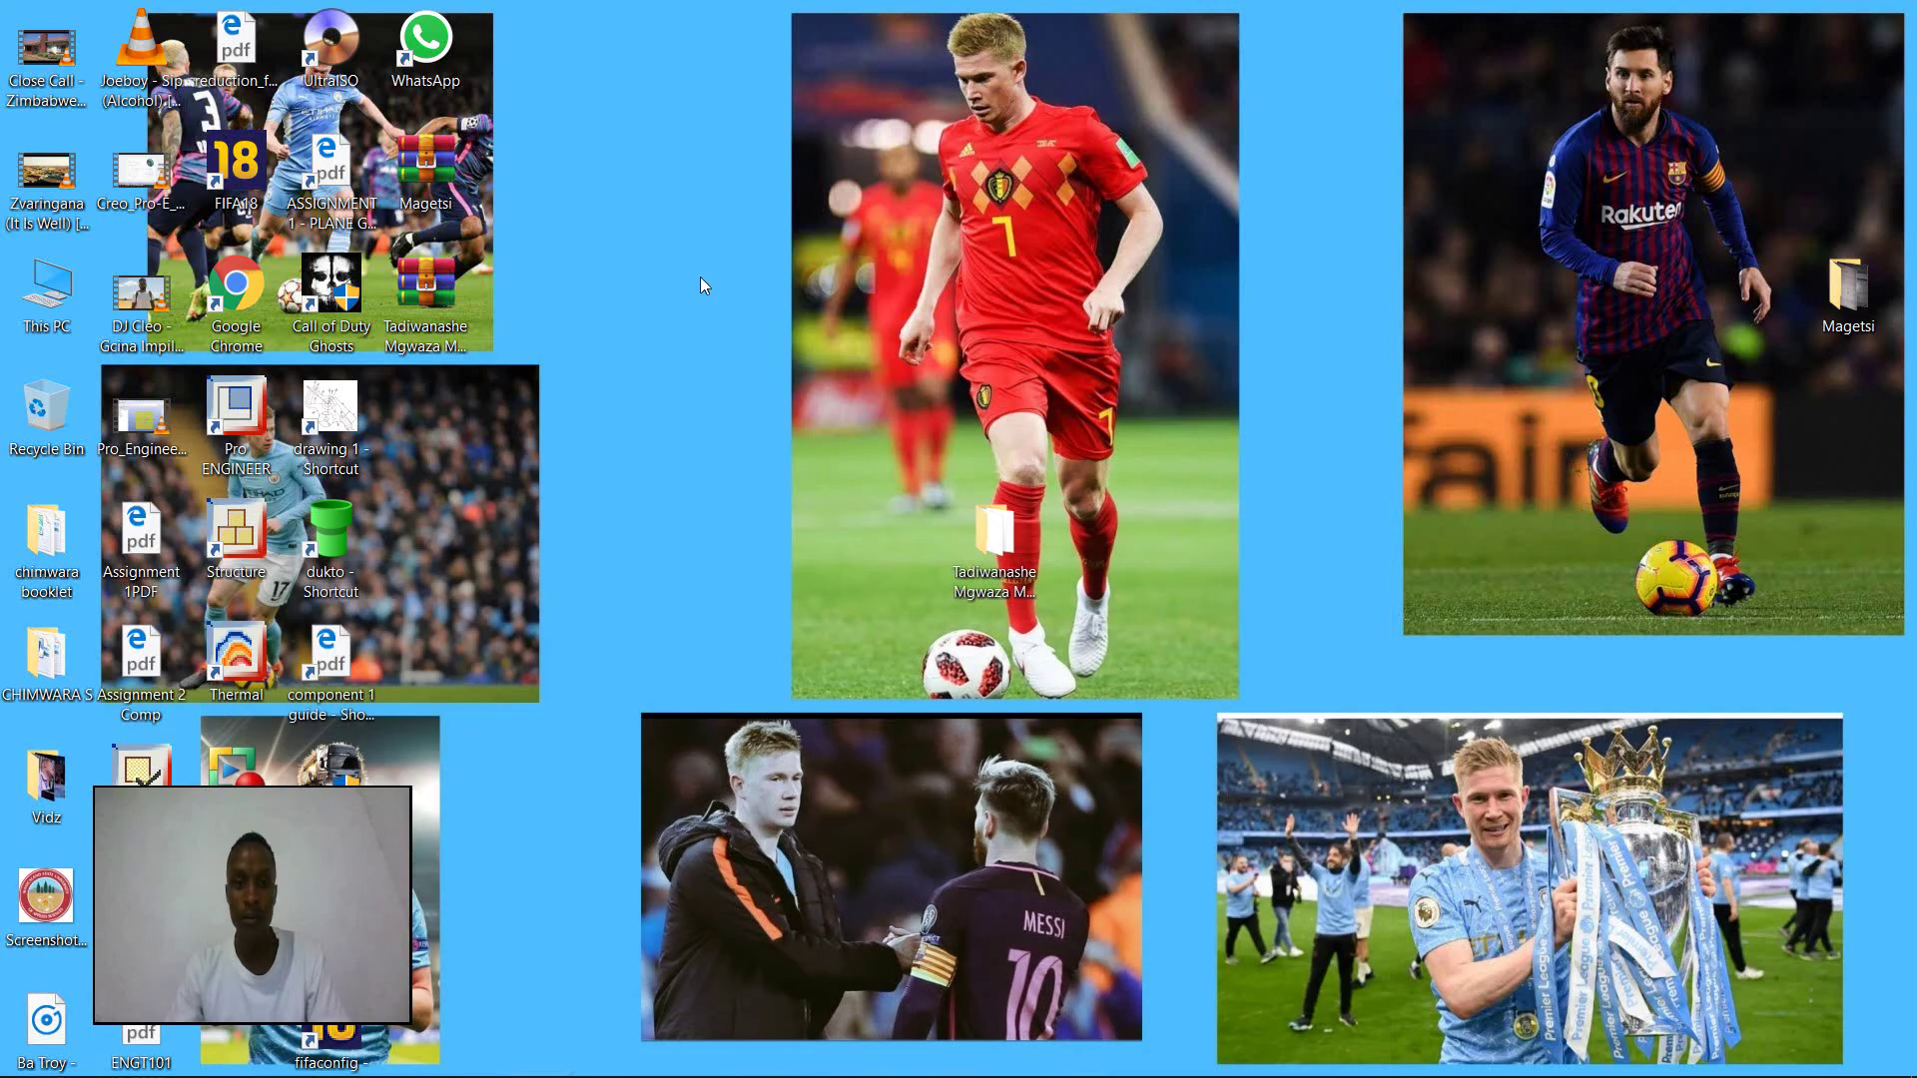
double_click(228, 404)
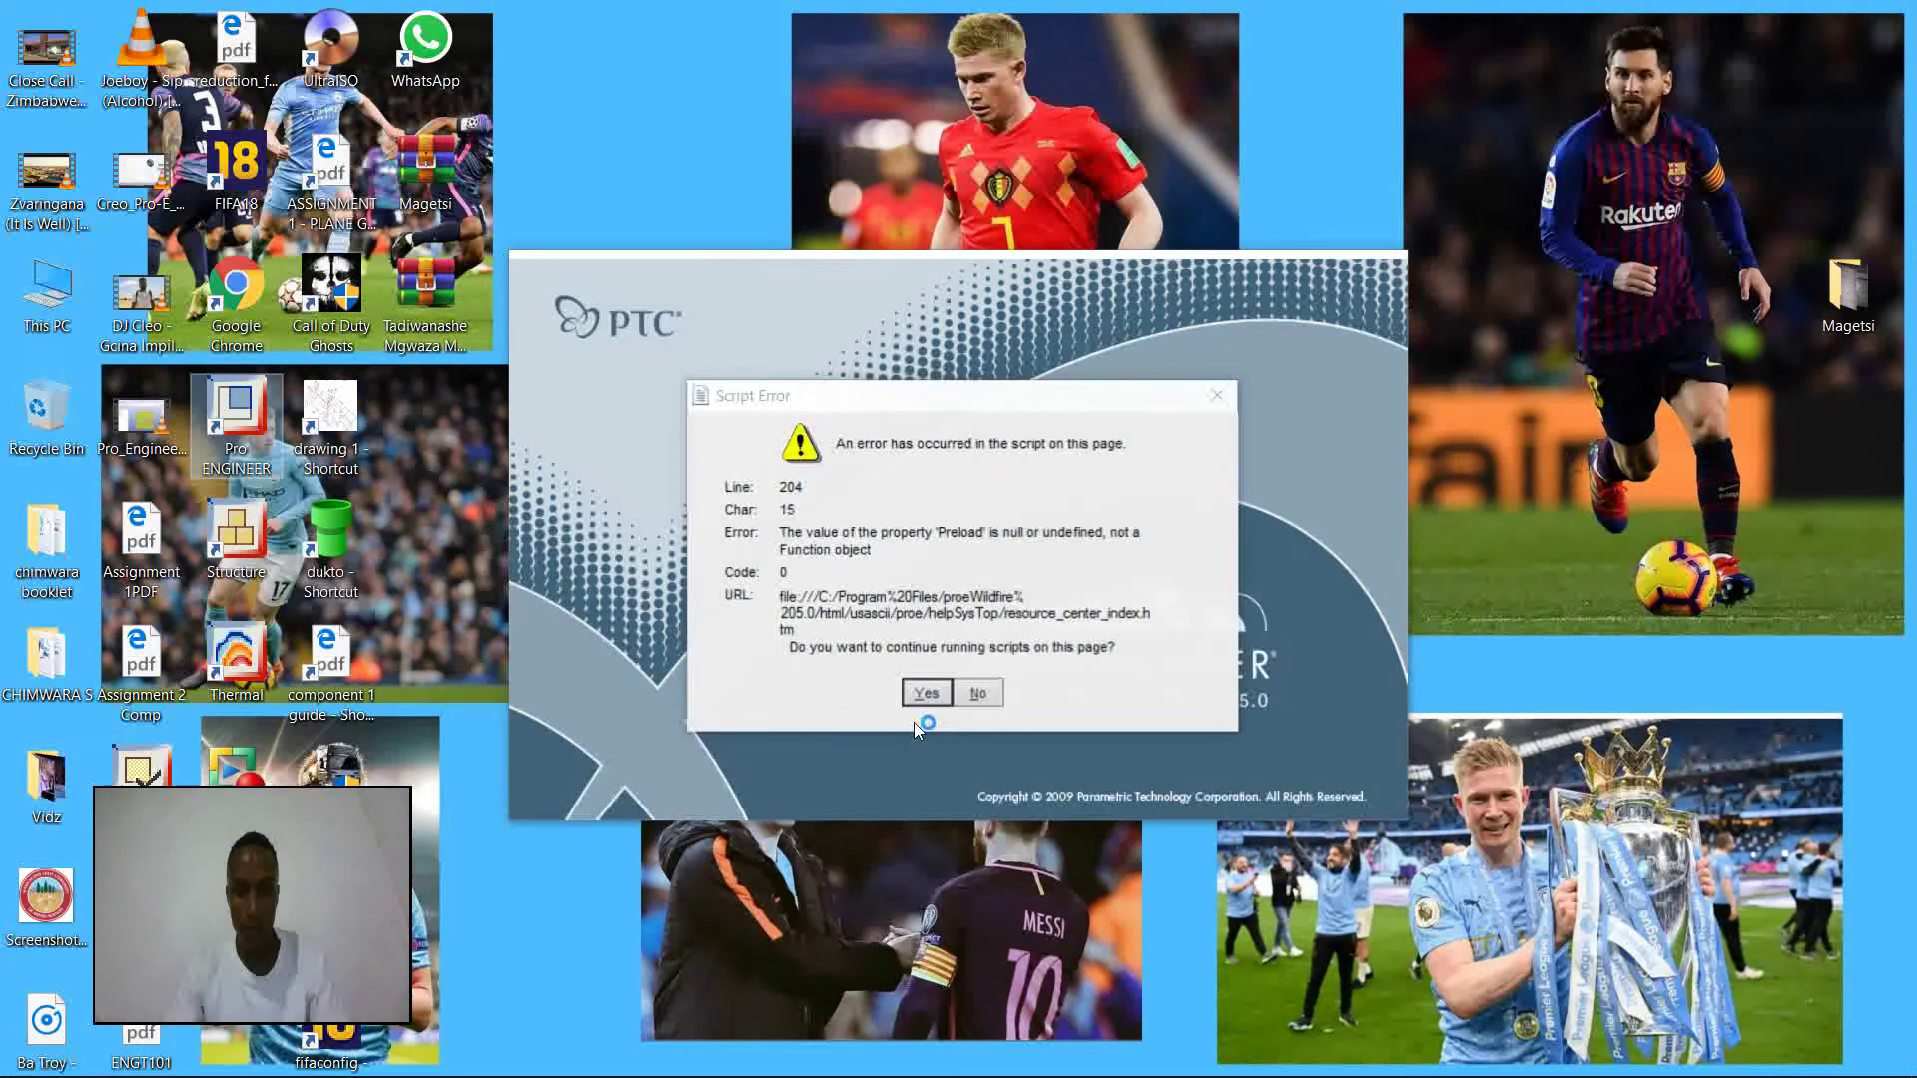
click(979, 689)
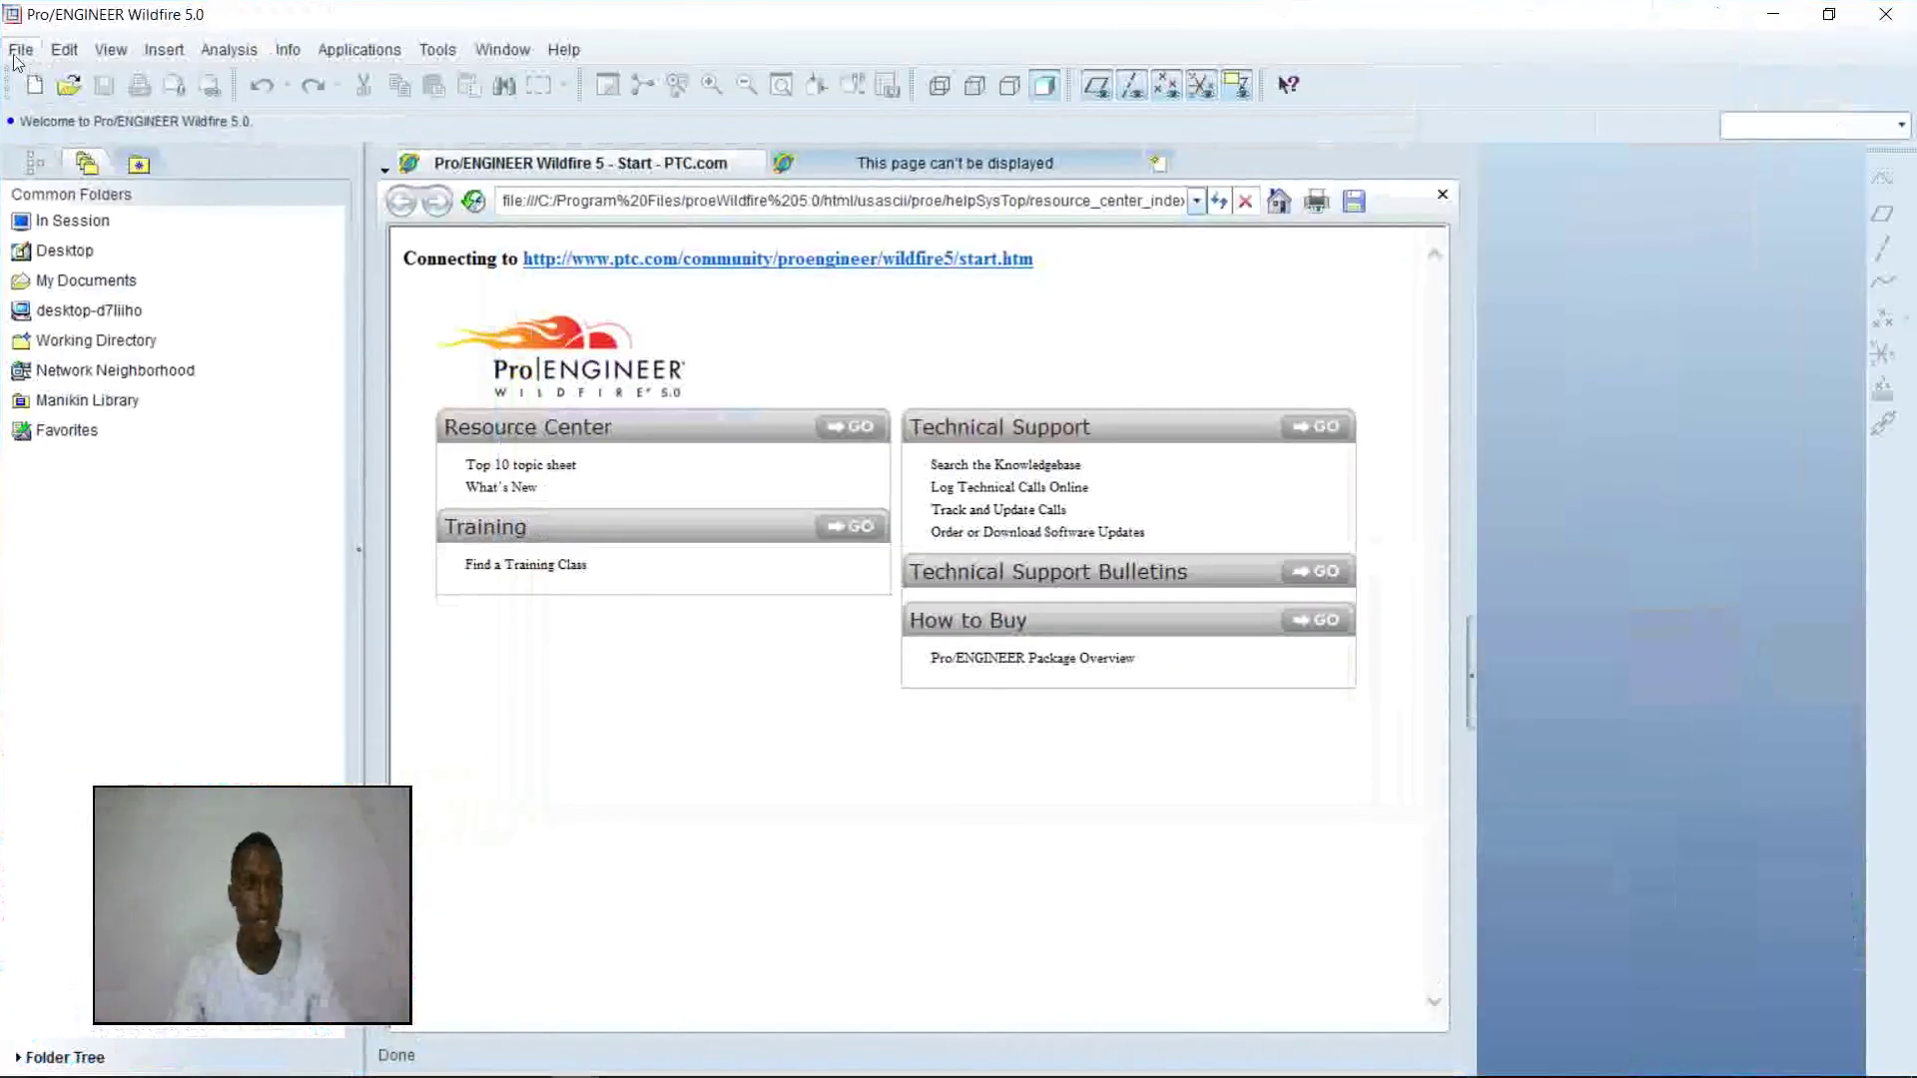
- Set the working directory to the personal directory inside Engineering Drawing- ENGT101 under E:\MSUAS-Modules Lvl 1.1
click(20, 49)
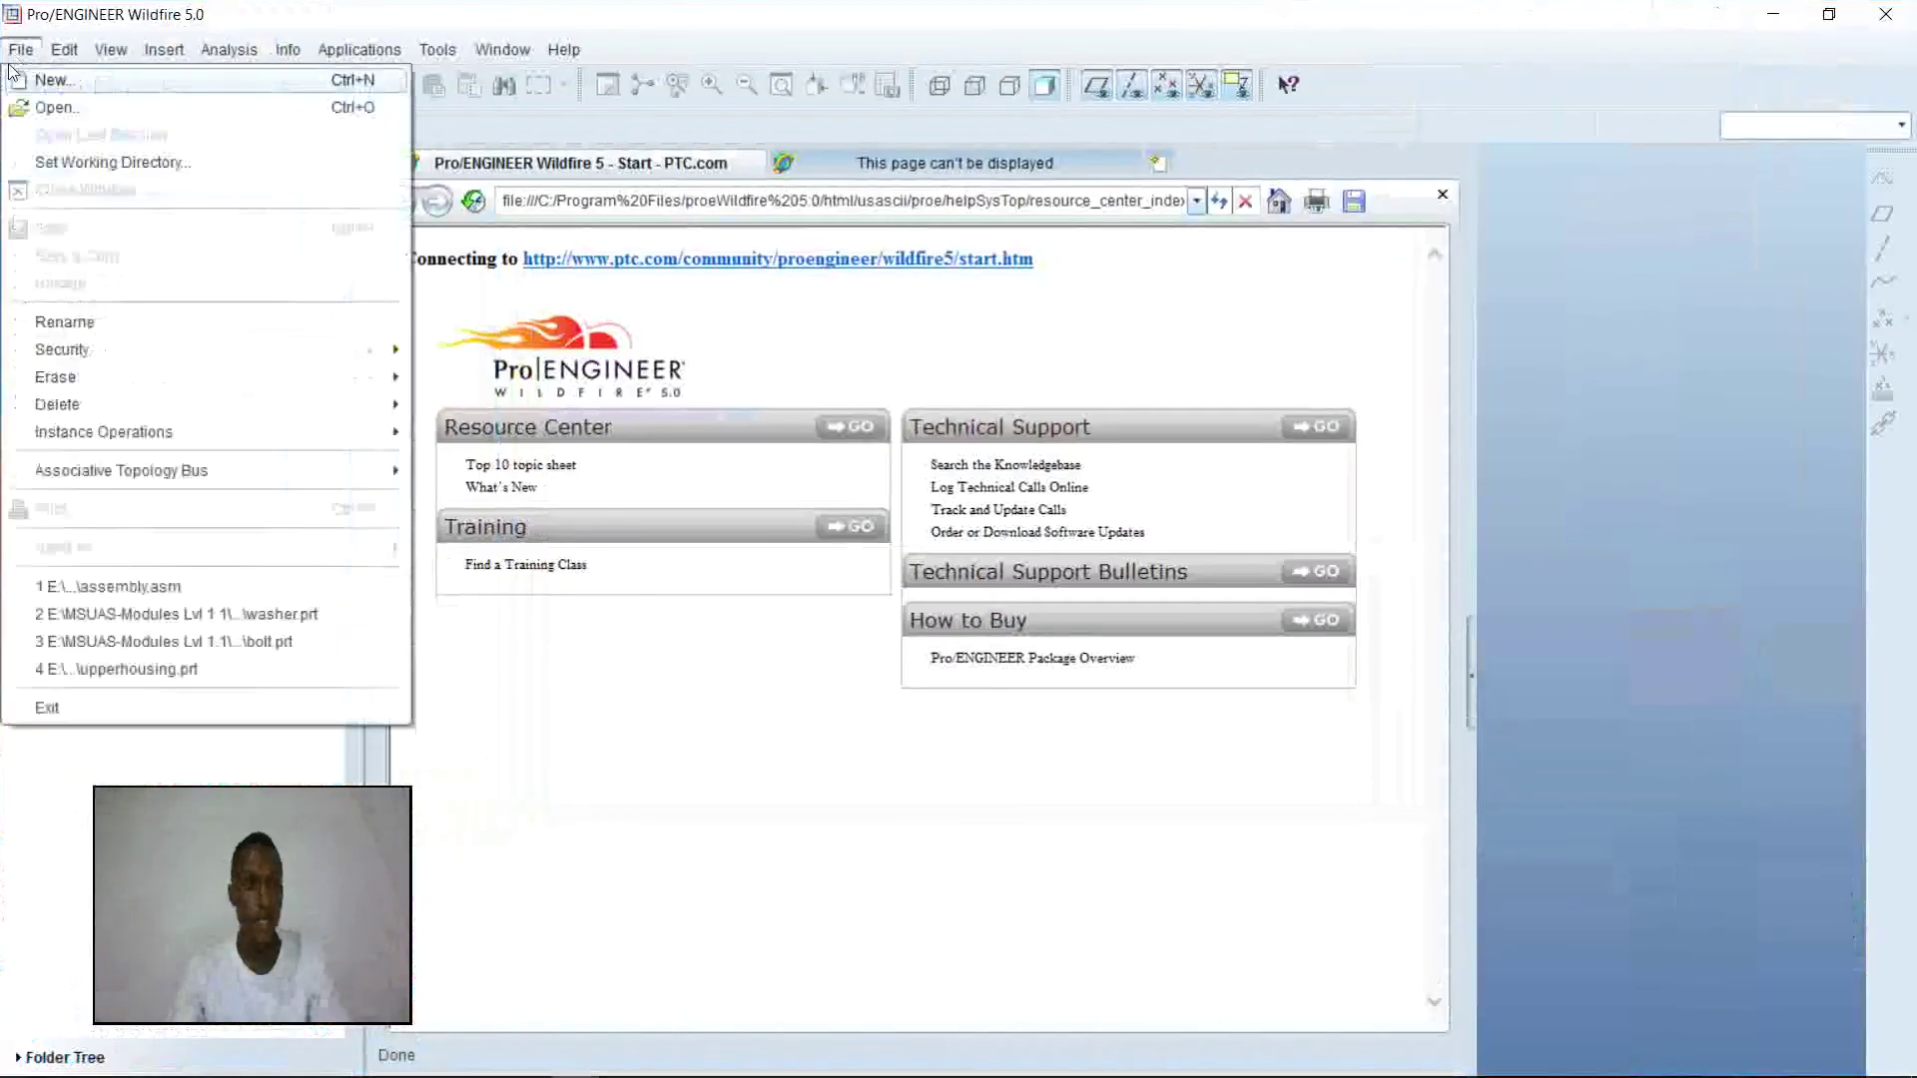
click(103, 162)
click(662, 481)
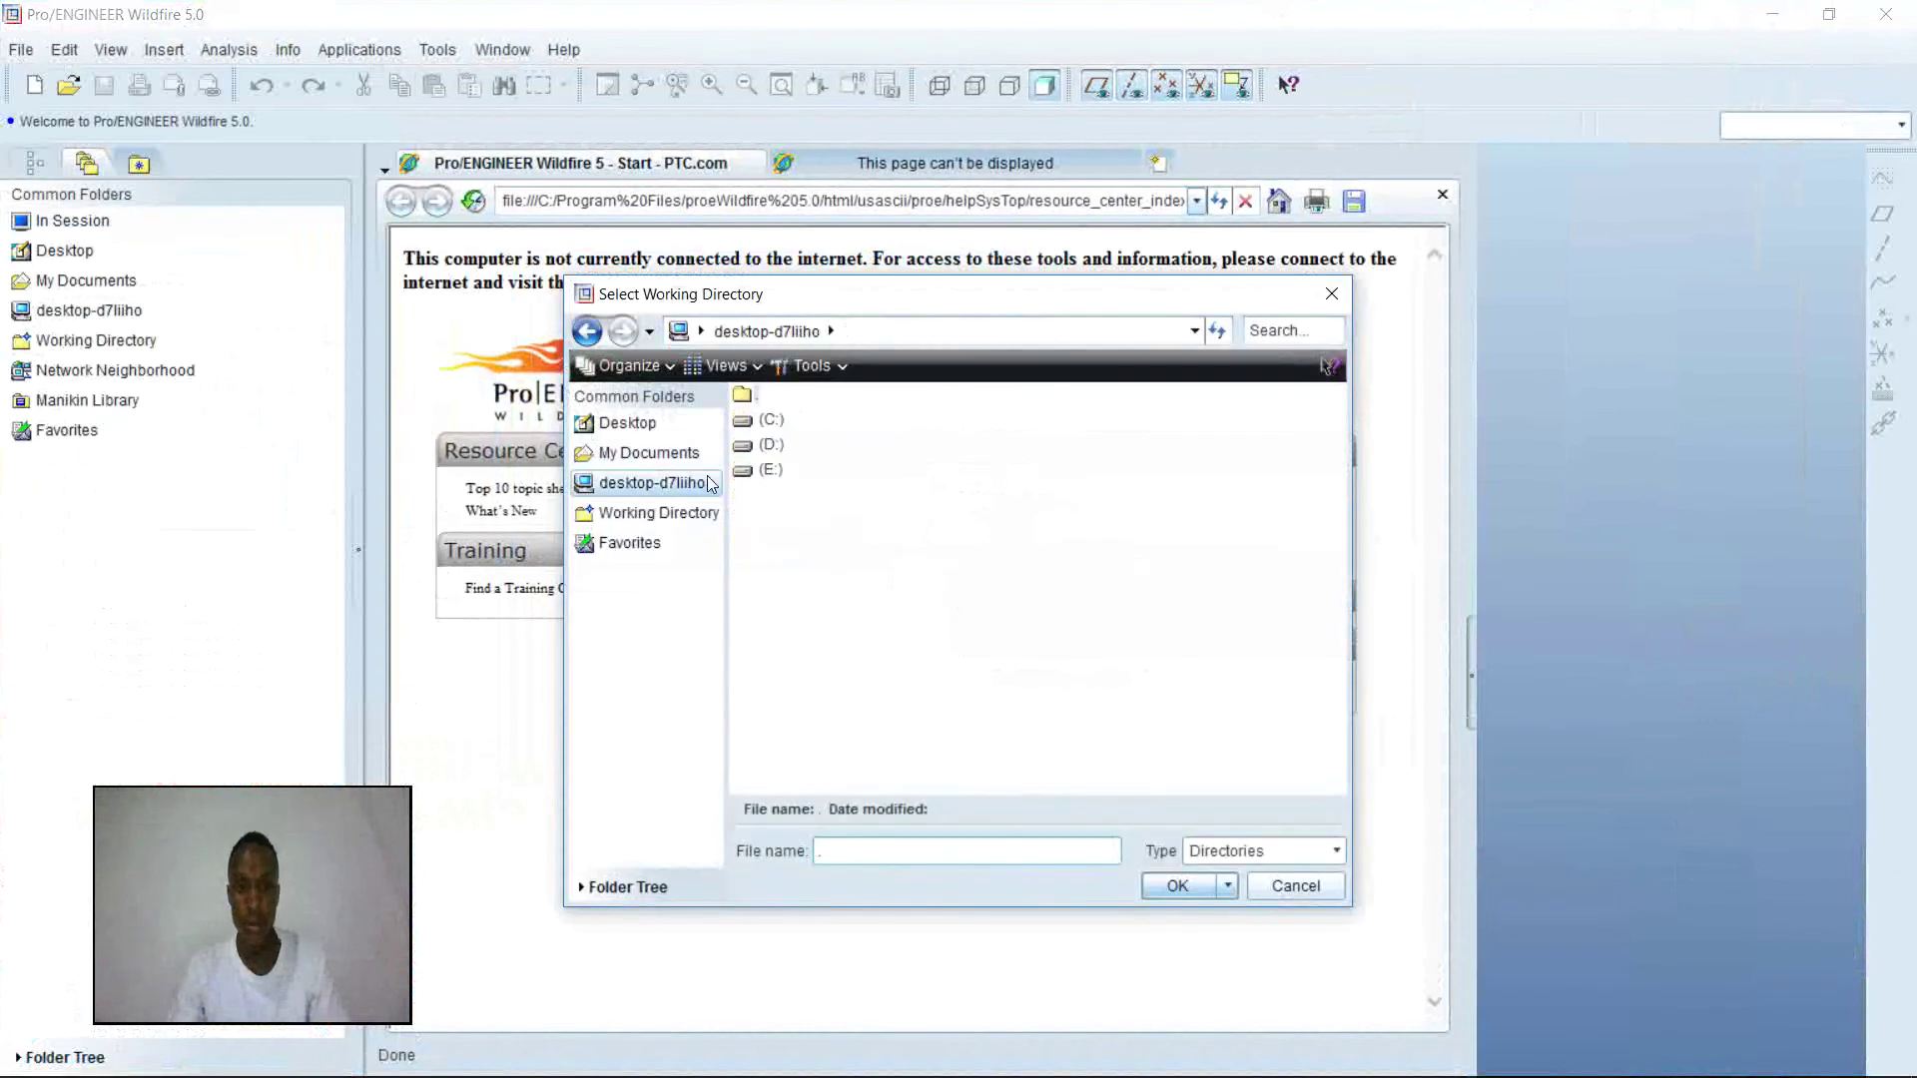
double_click(768, 469)
double_click(834, 451)
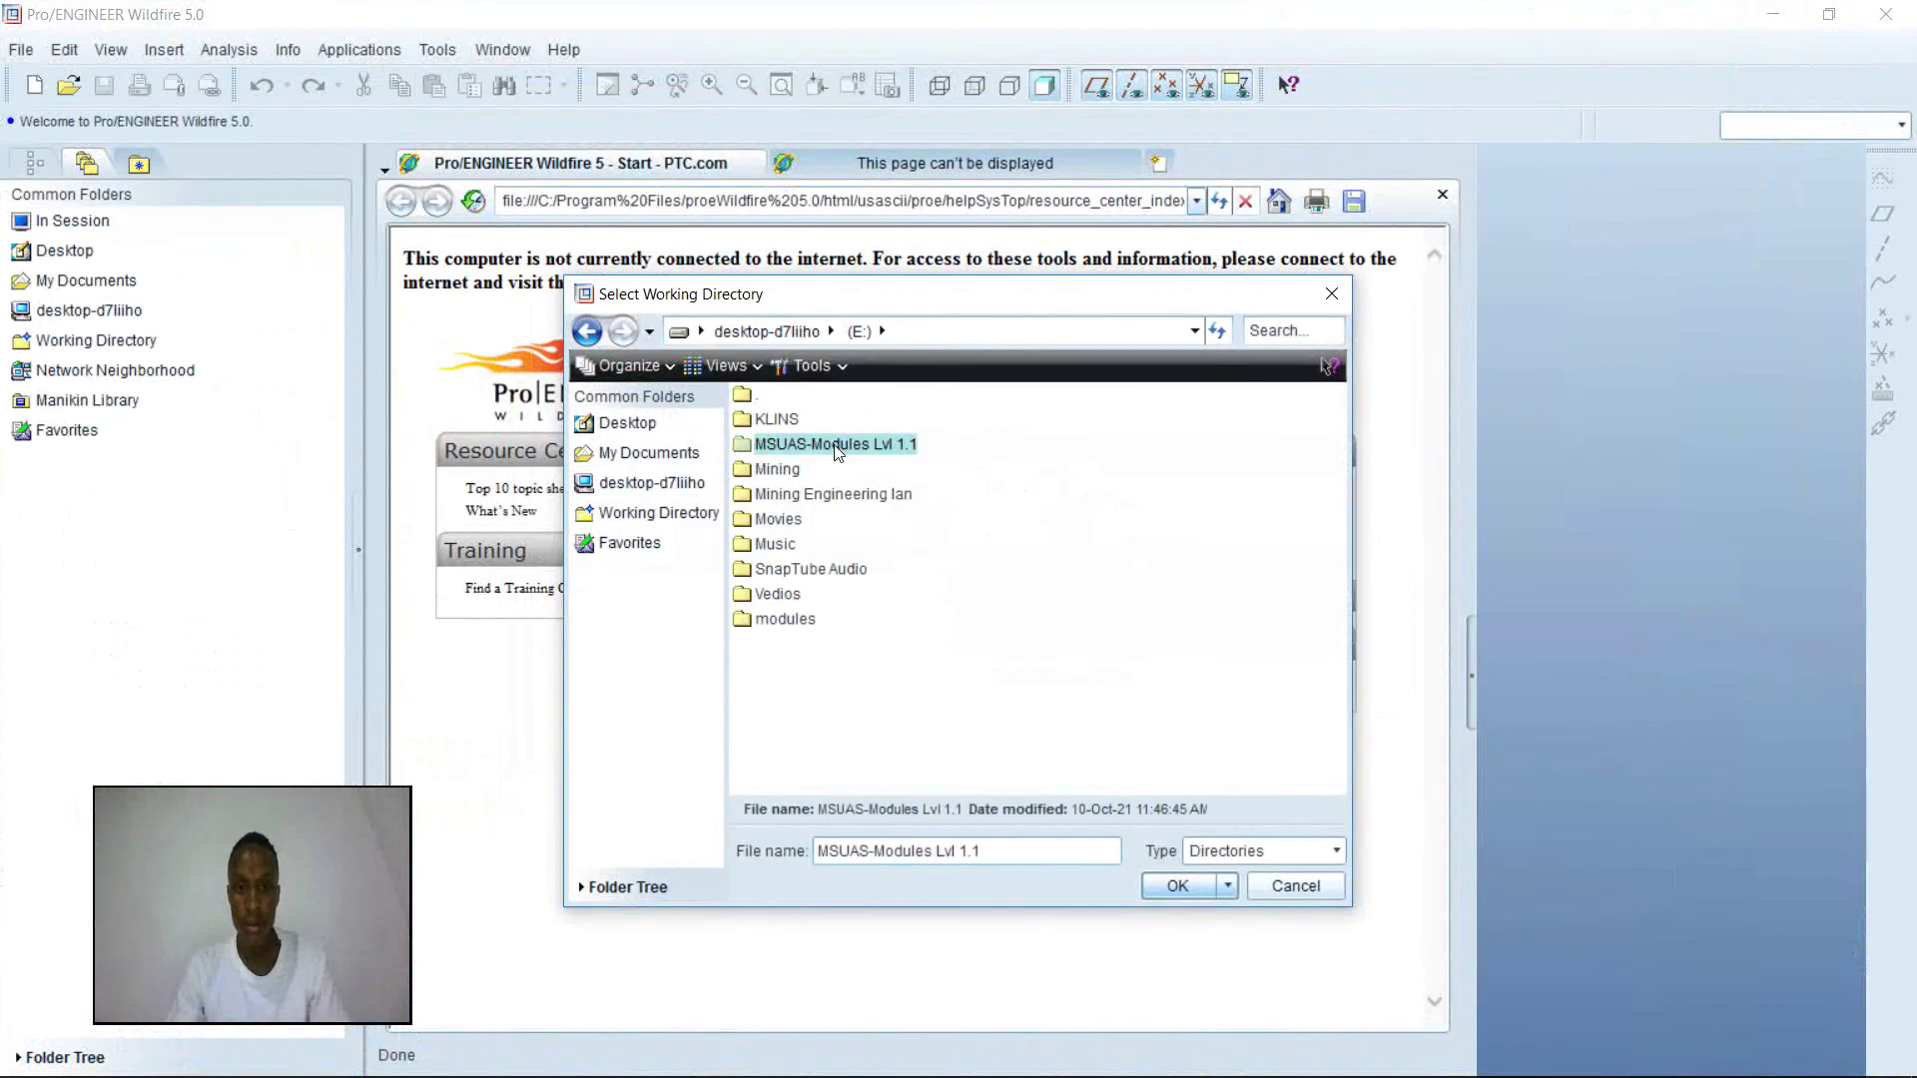
double_click(838, 451)
click(788, 544)
click(1161, 885)
- Create a new solid part named UPPERHOUSING without using the default template
click(34, 84)
mouse_move(782, 1064)
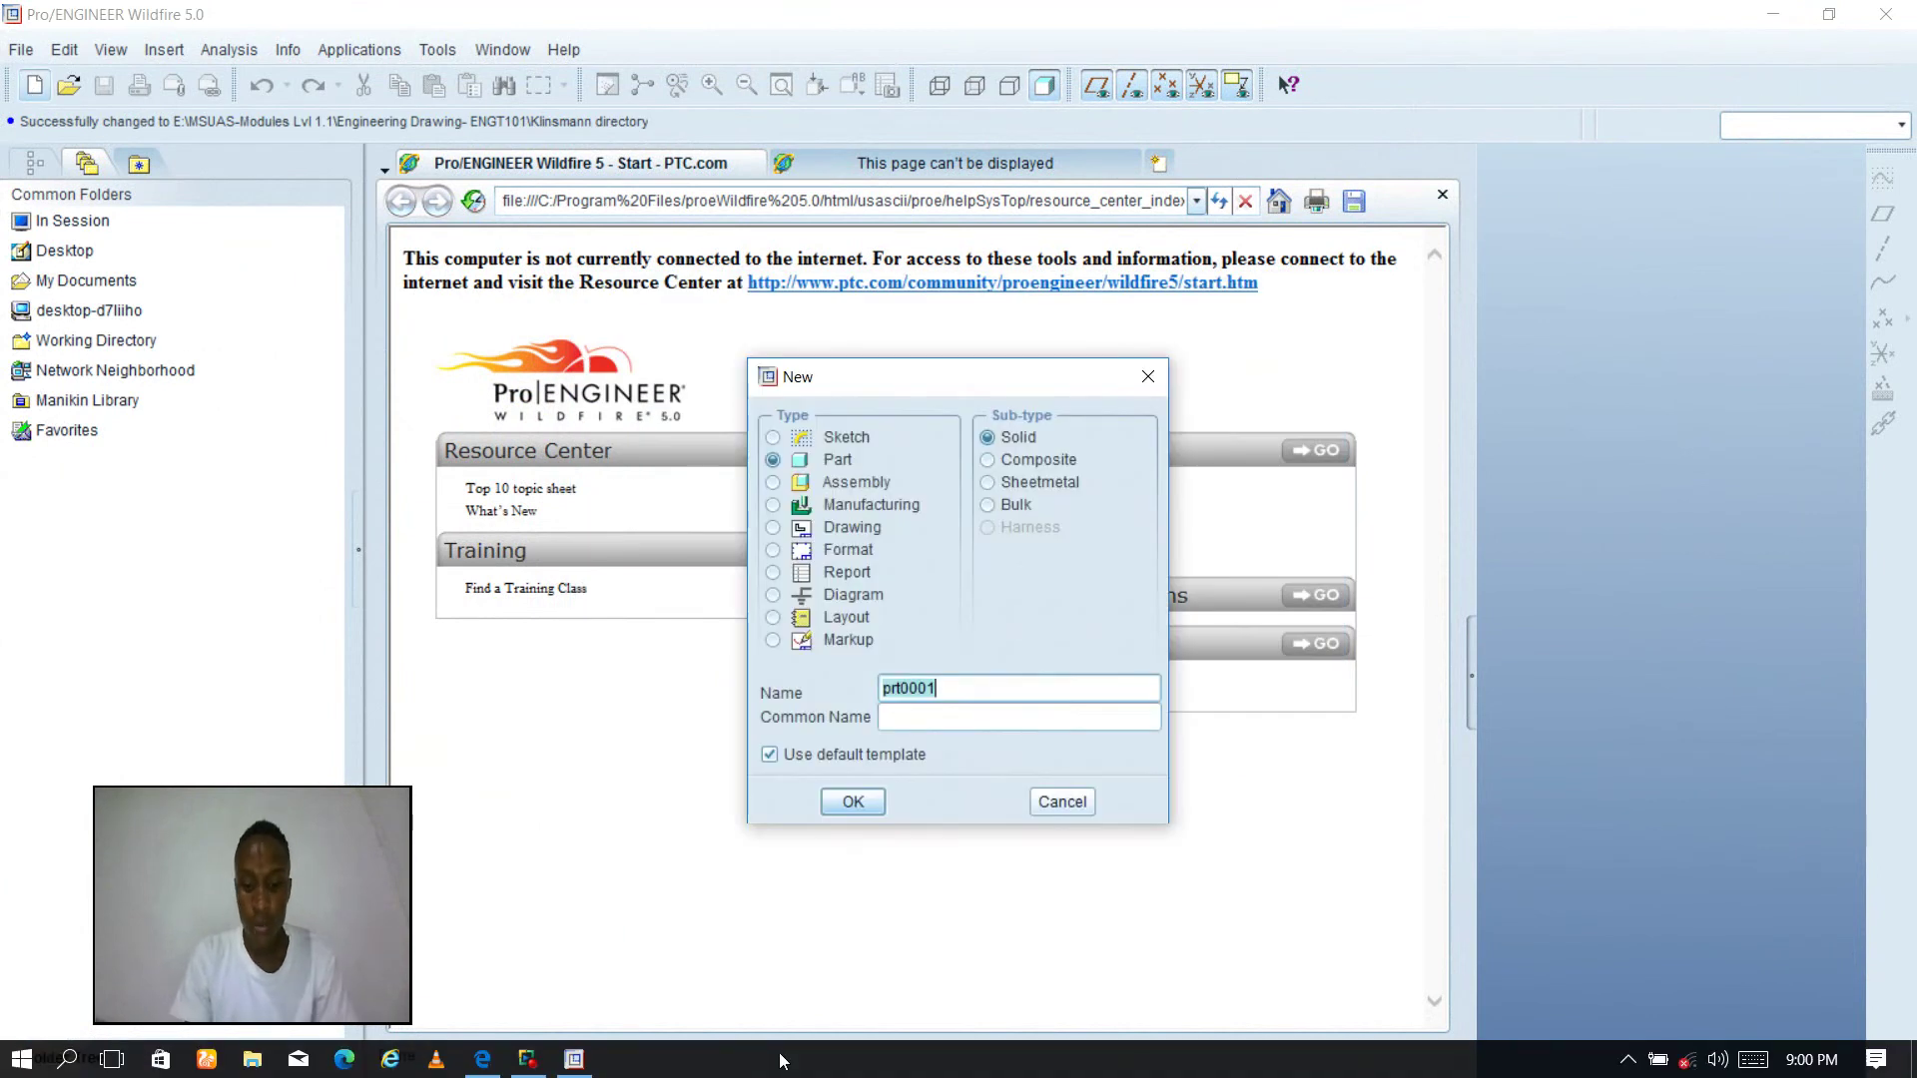
text(UPPE)
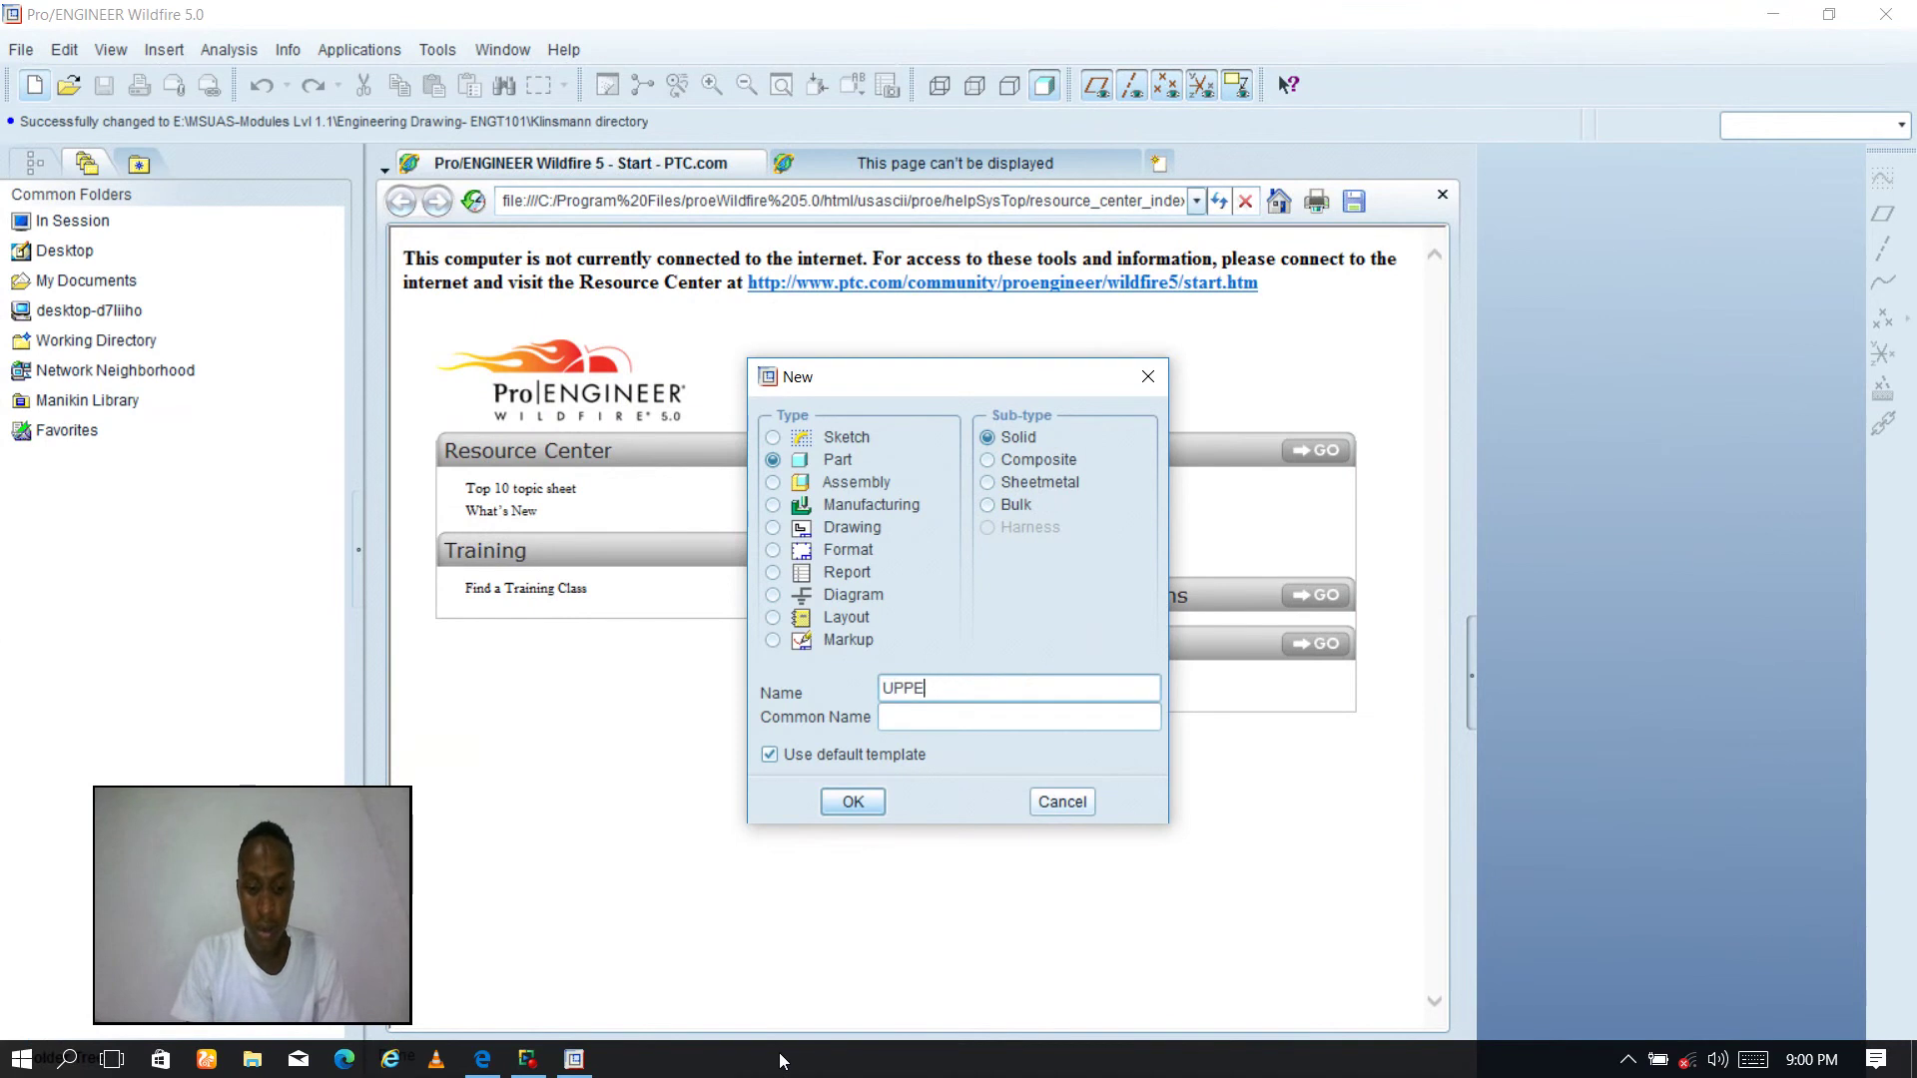
text(RH)
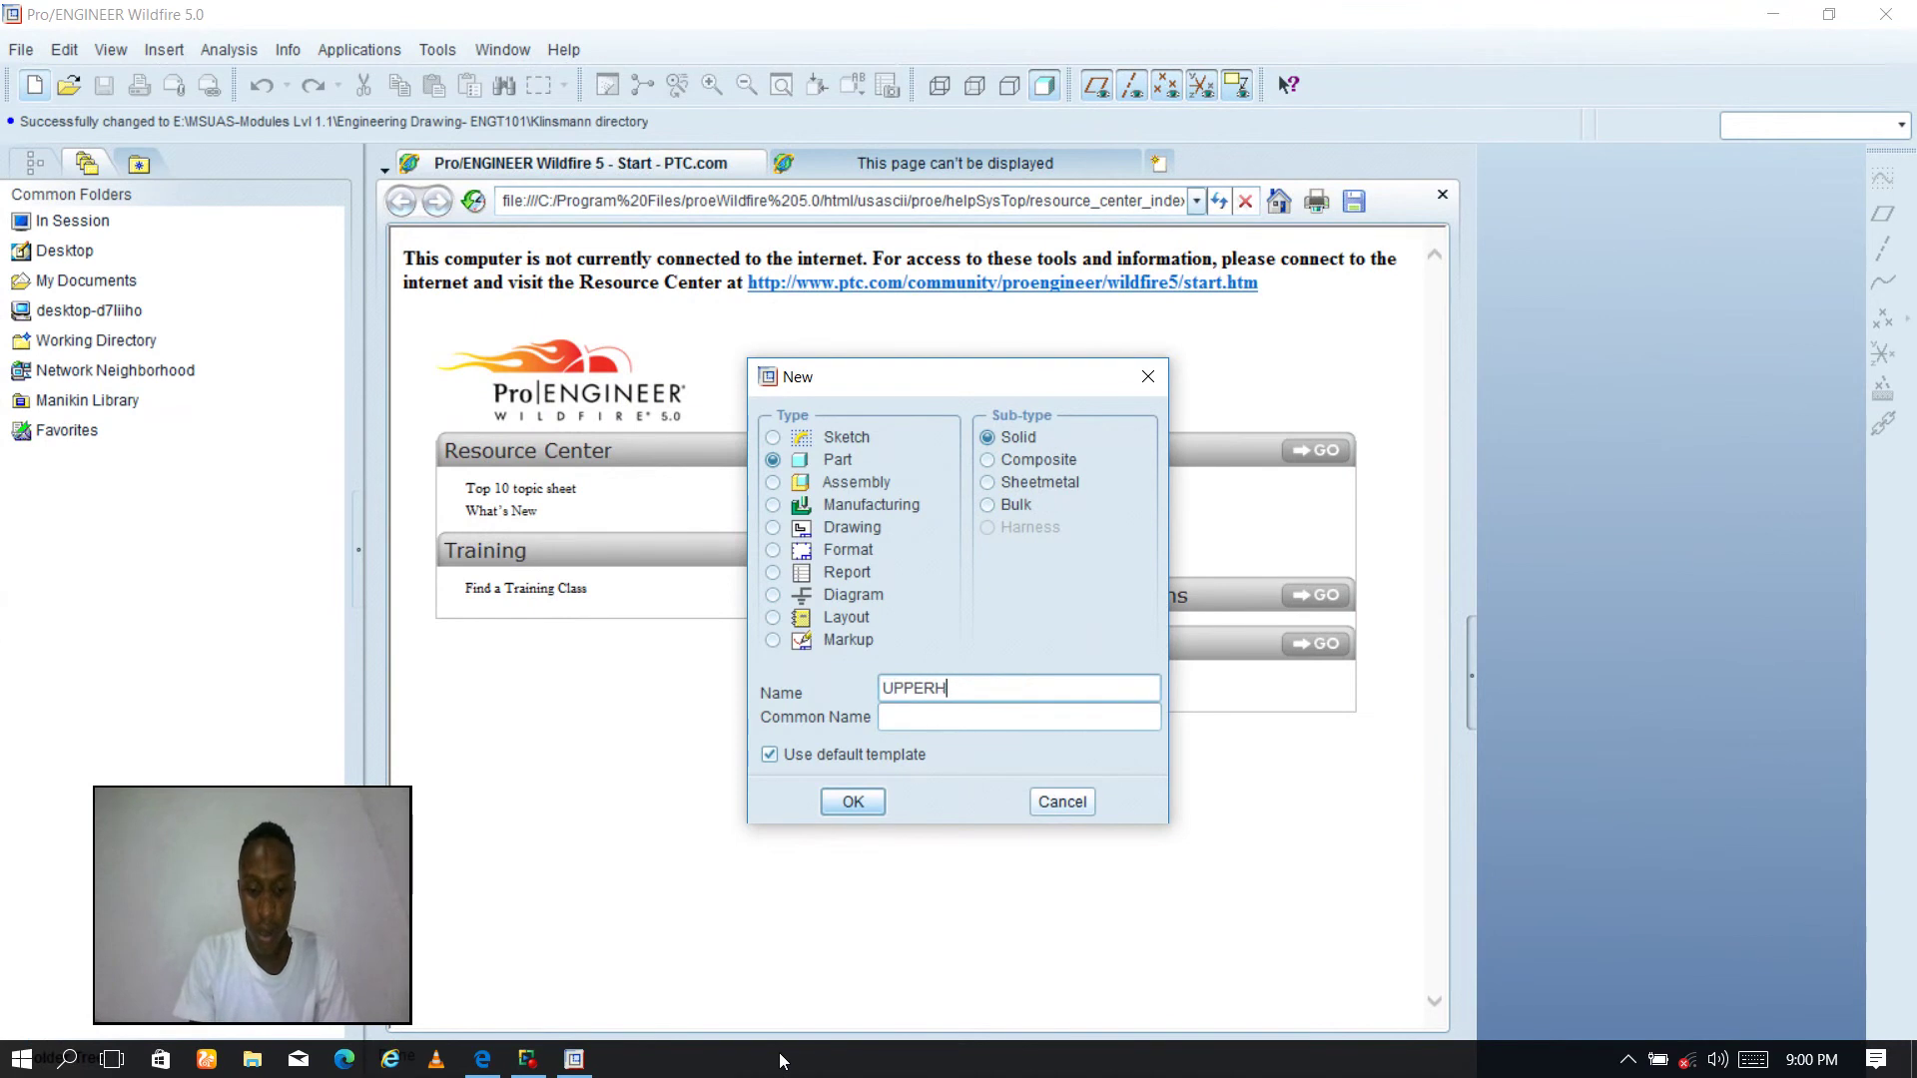
text(OUSING)
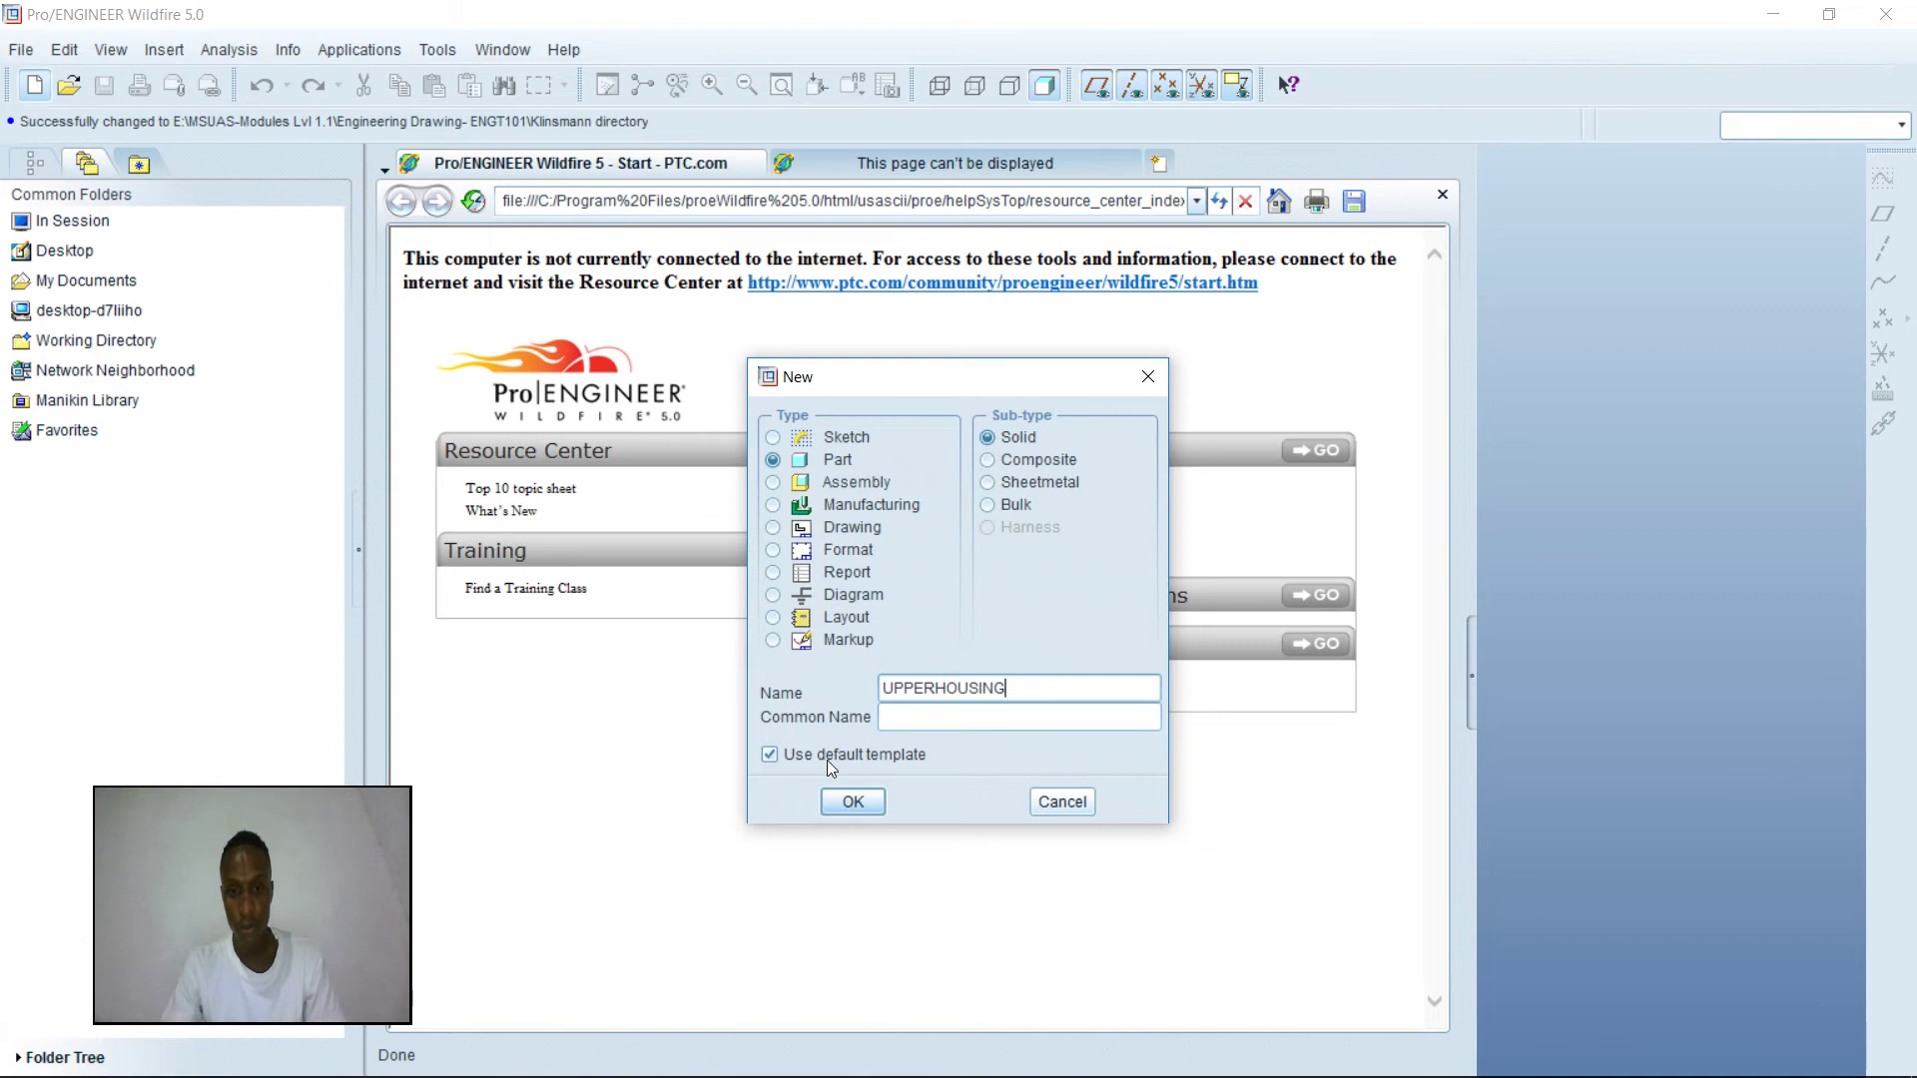
click(799, 758)
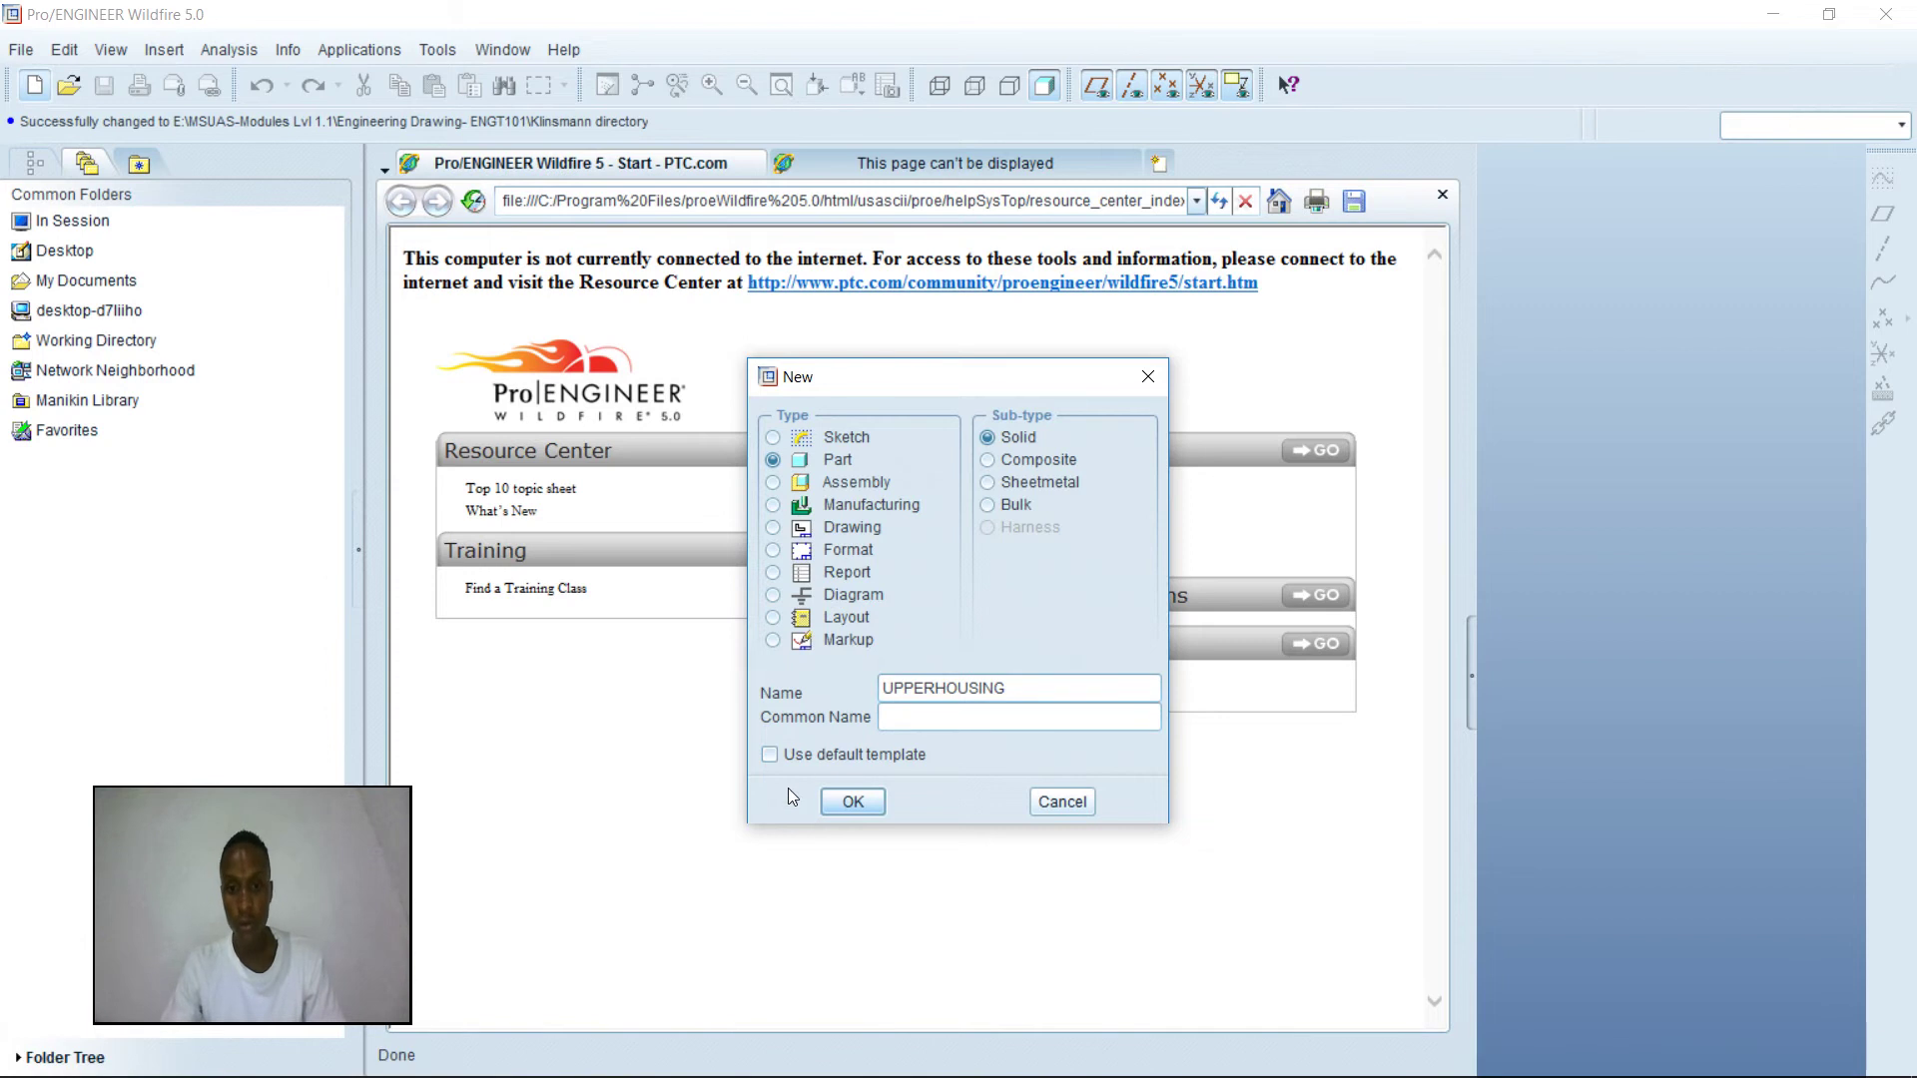
click(849, 801)
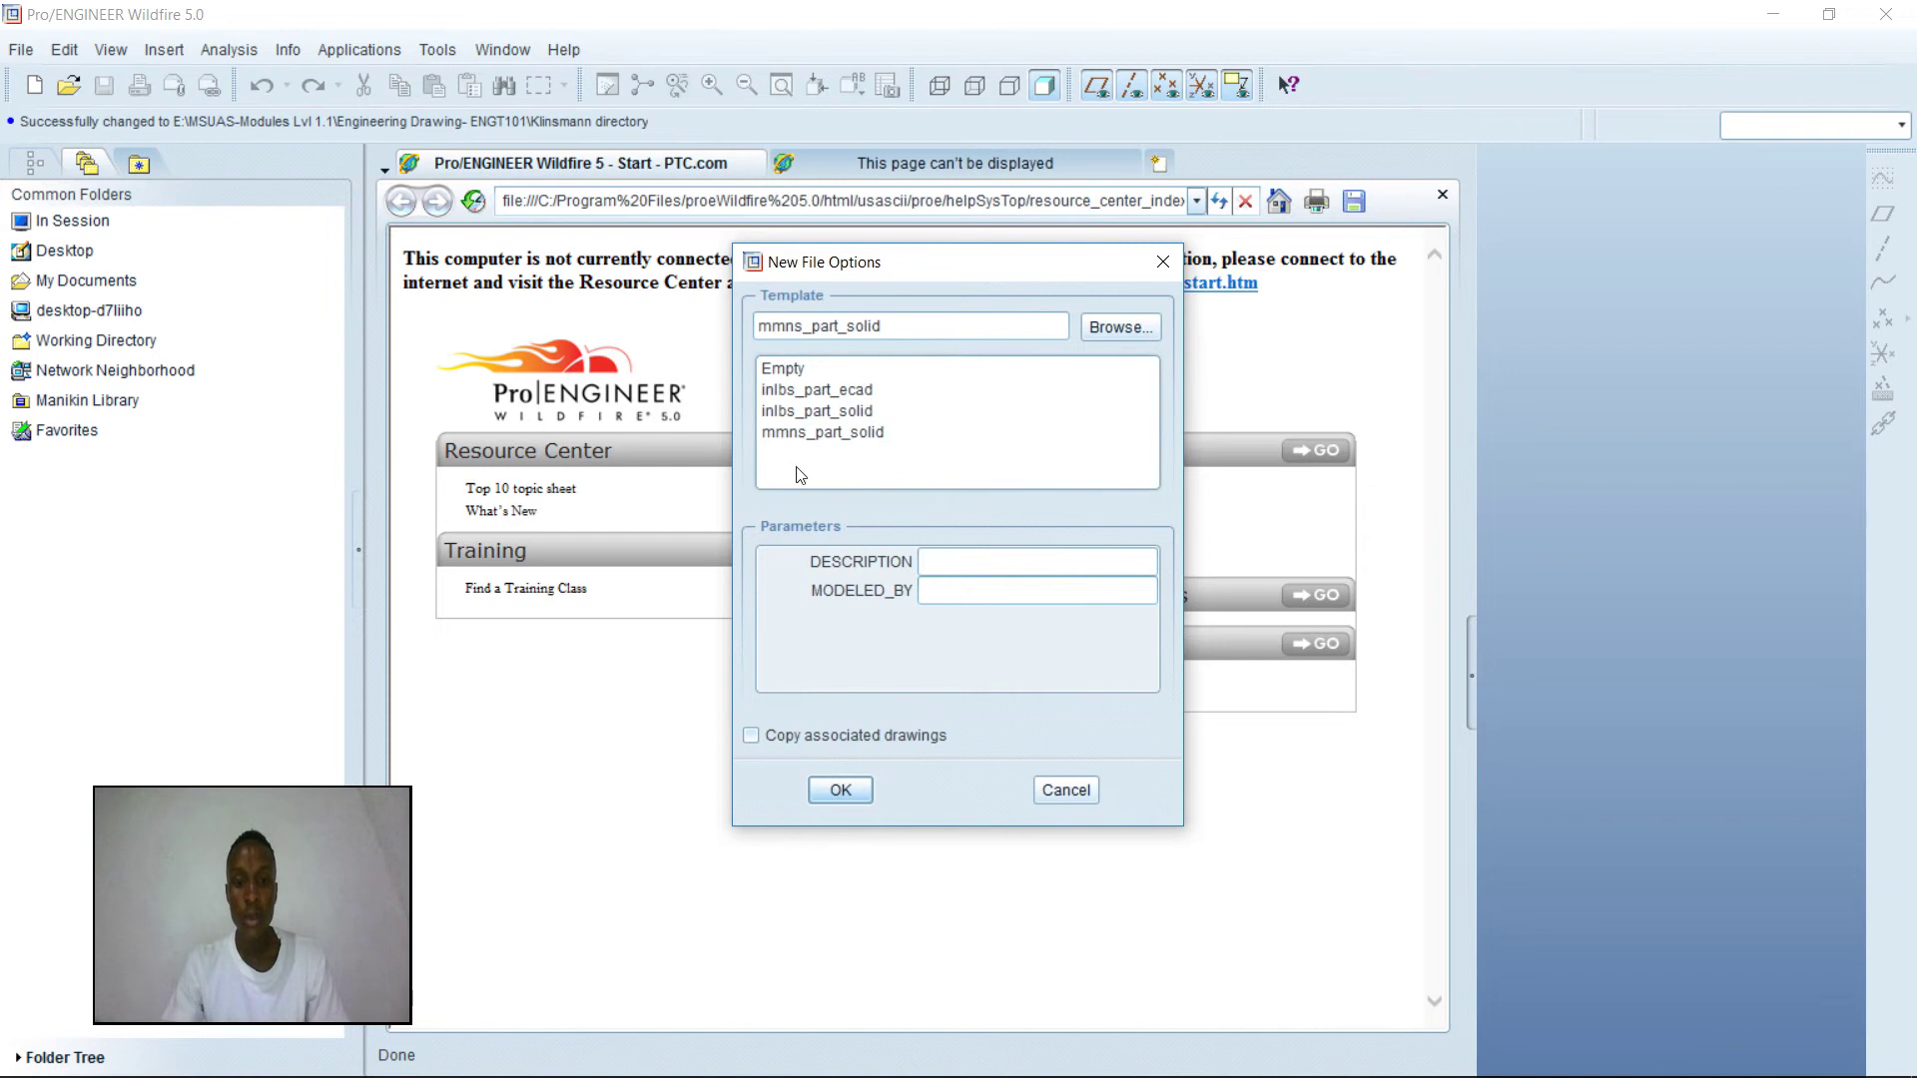
- Choose the inlbs_part_solid template for the part and enter the modeler's name in the MODELED_BY parameter
click(798, 413)
click(1010, 590)
text(KLINSMANN)
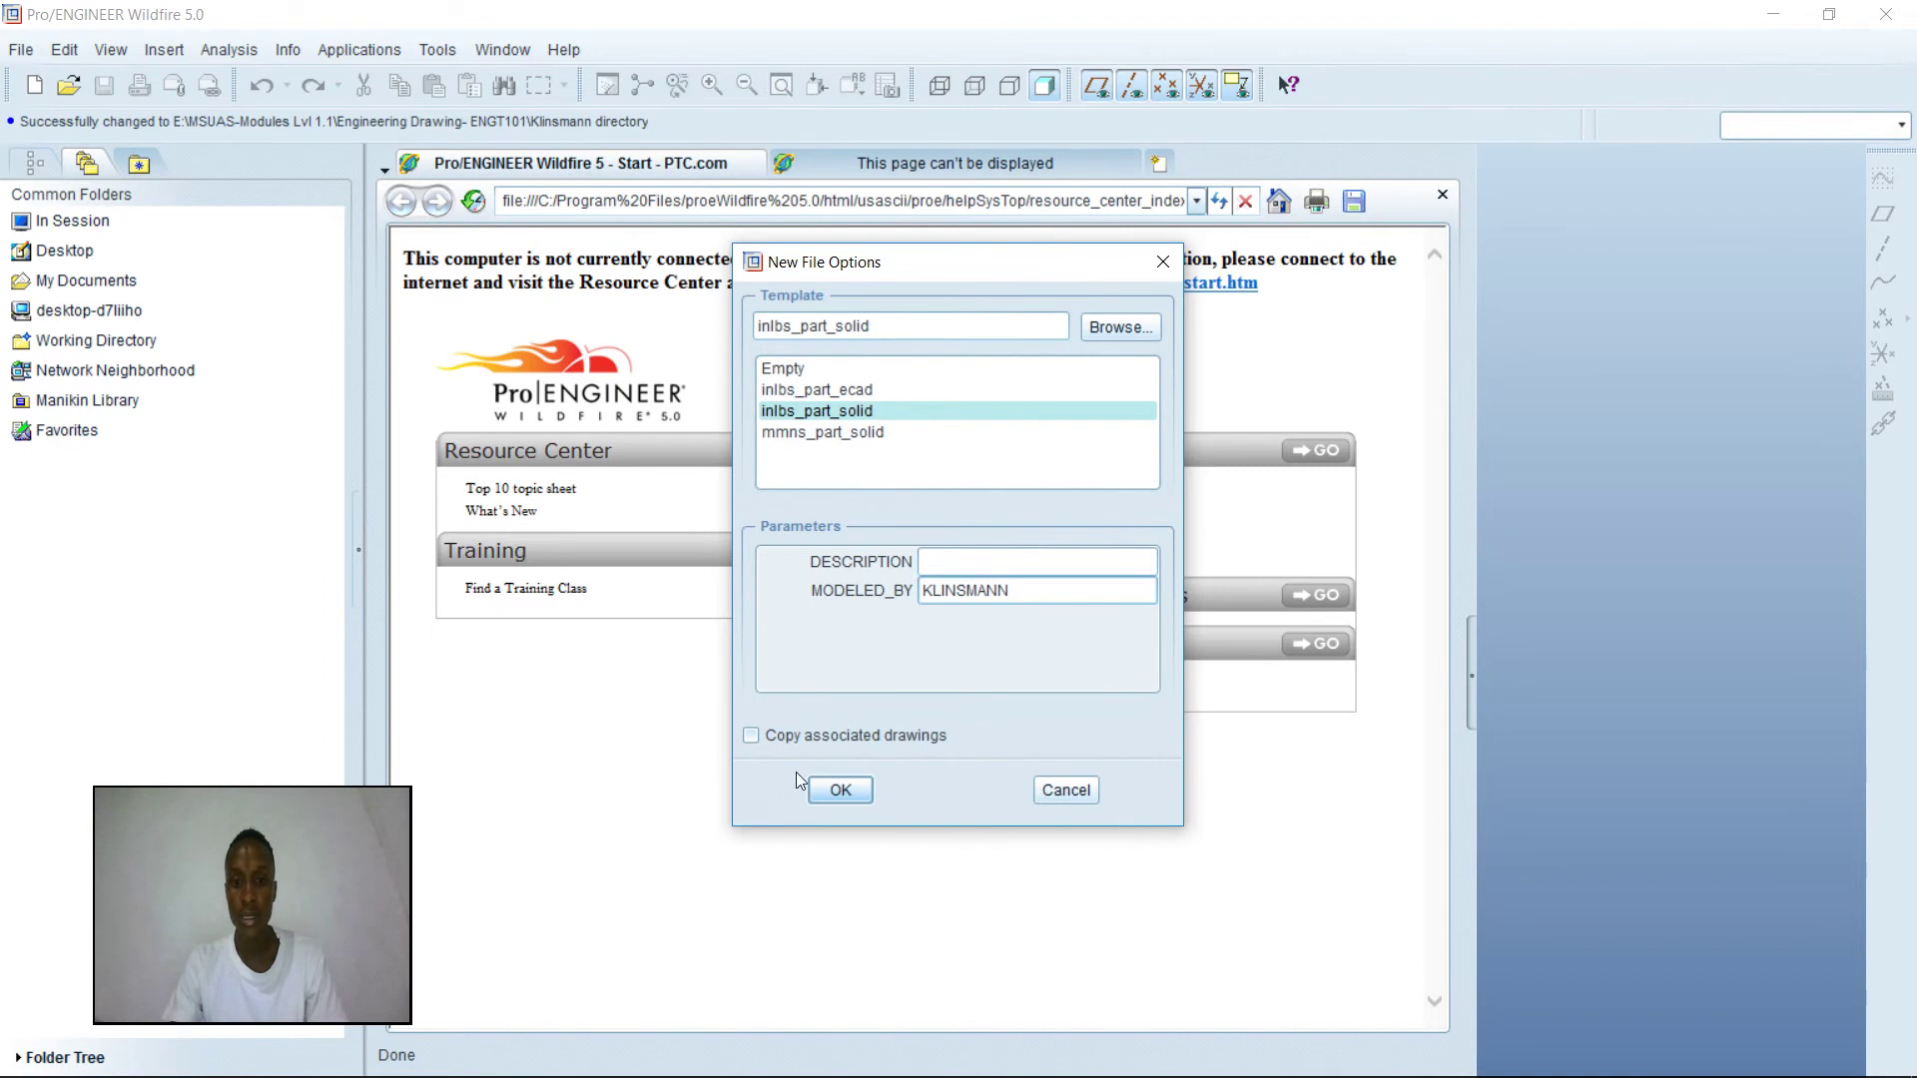
click(836, 792)
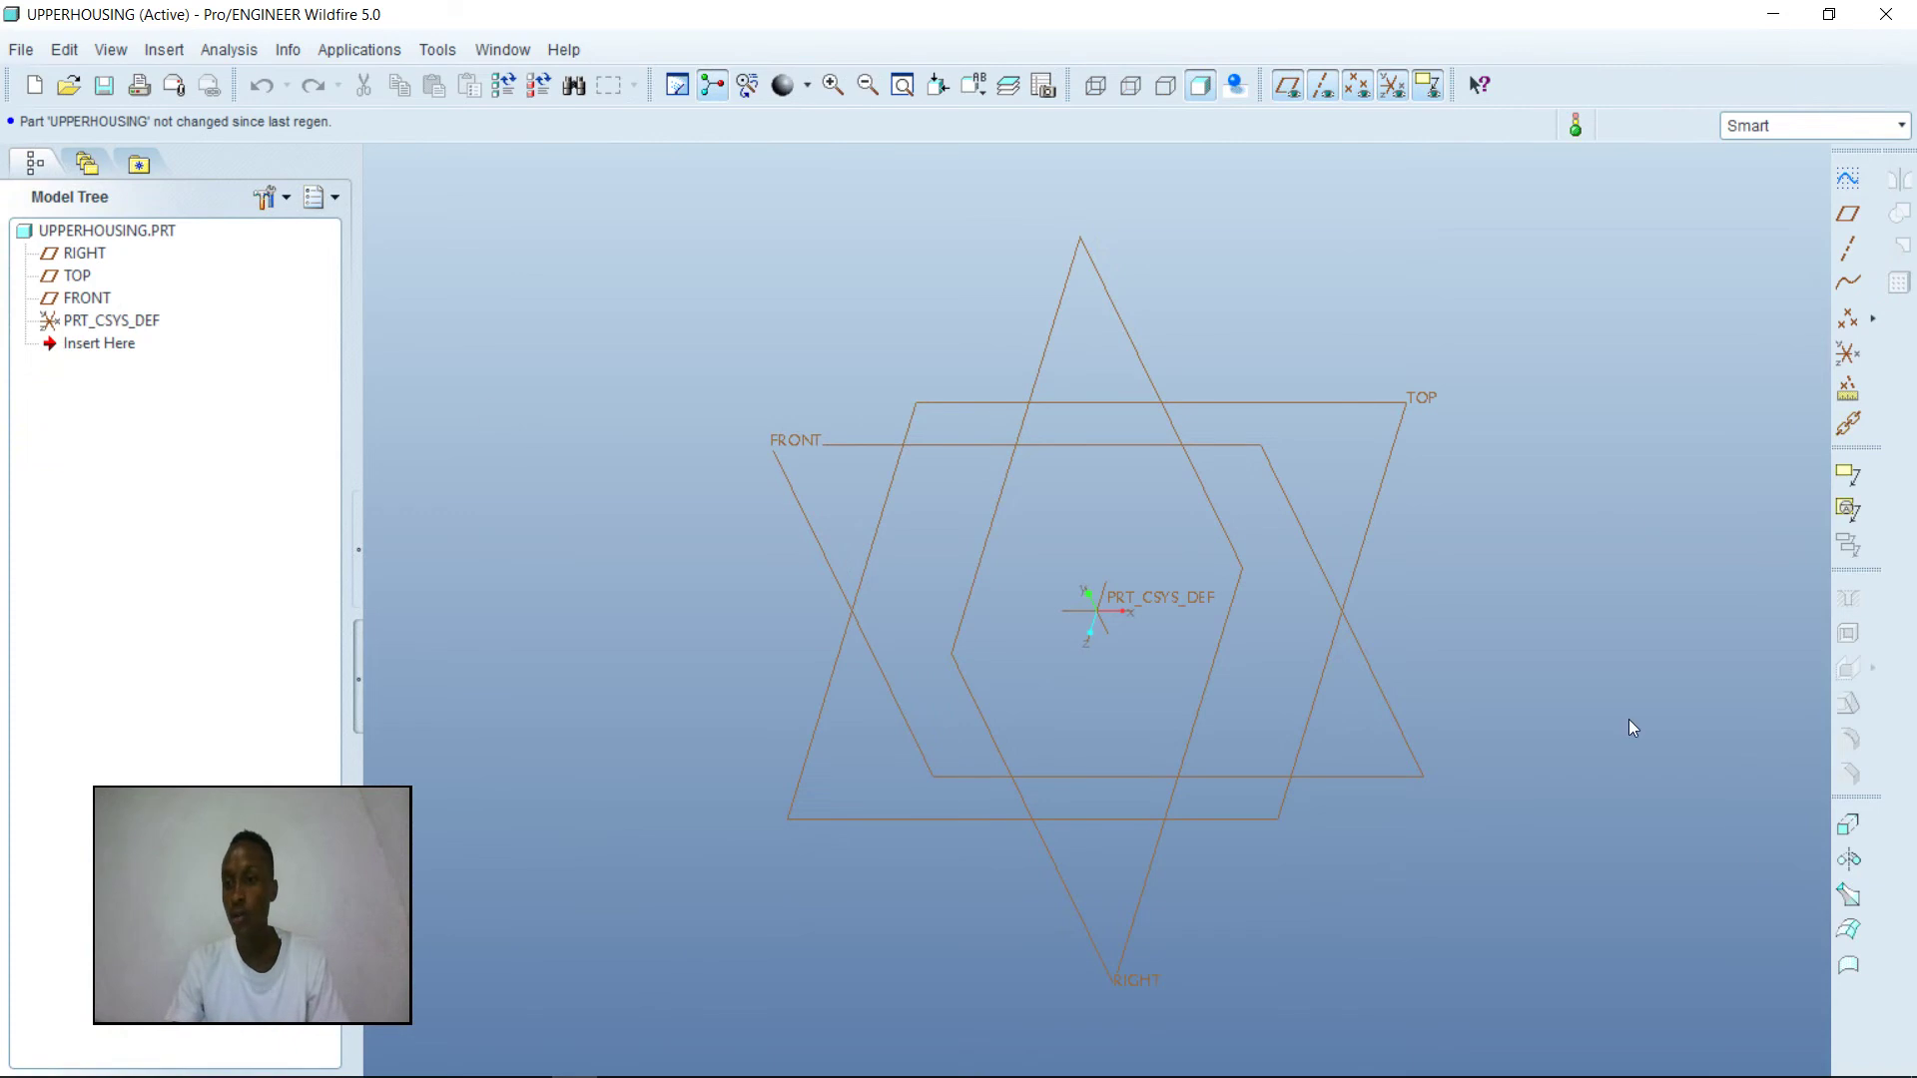
- Start an Extrude with an internal sketch on the RIGHT datum plane, with the TOP plane as reference oriented to Top
click(1848, 824)
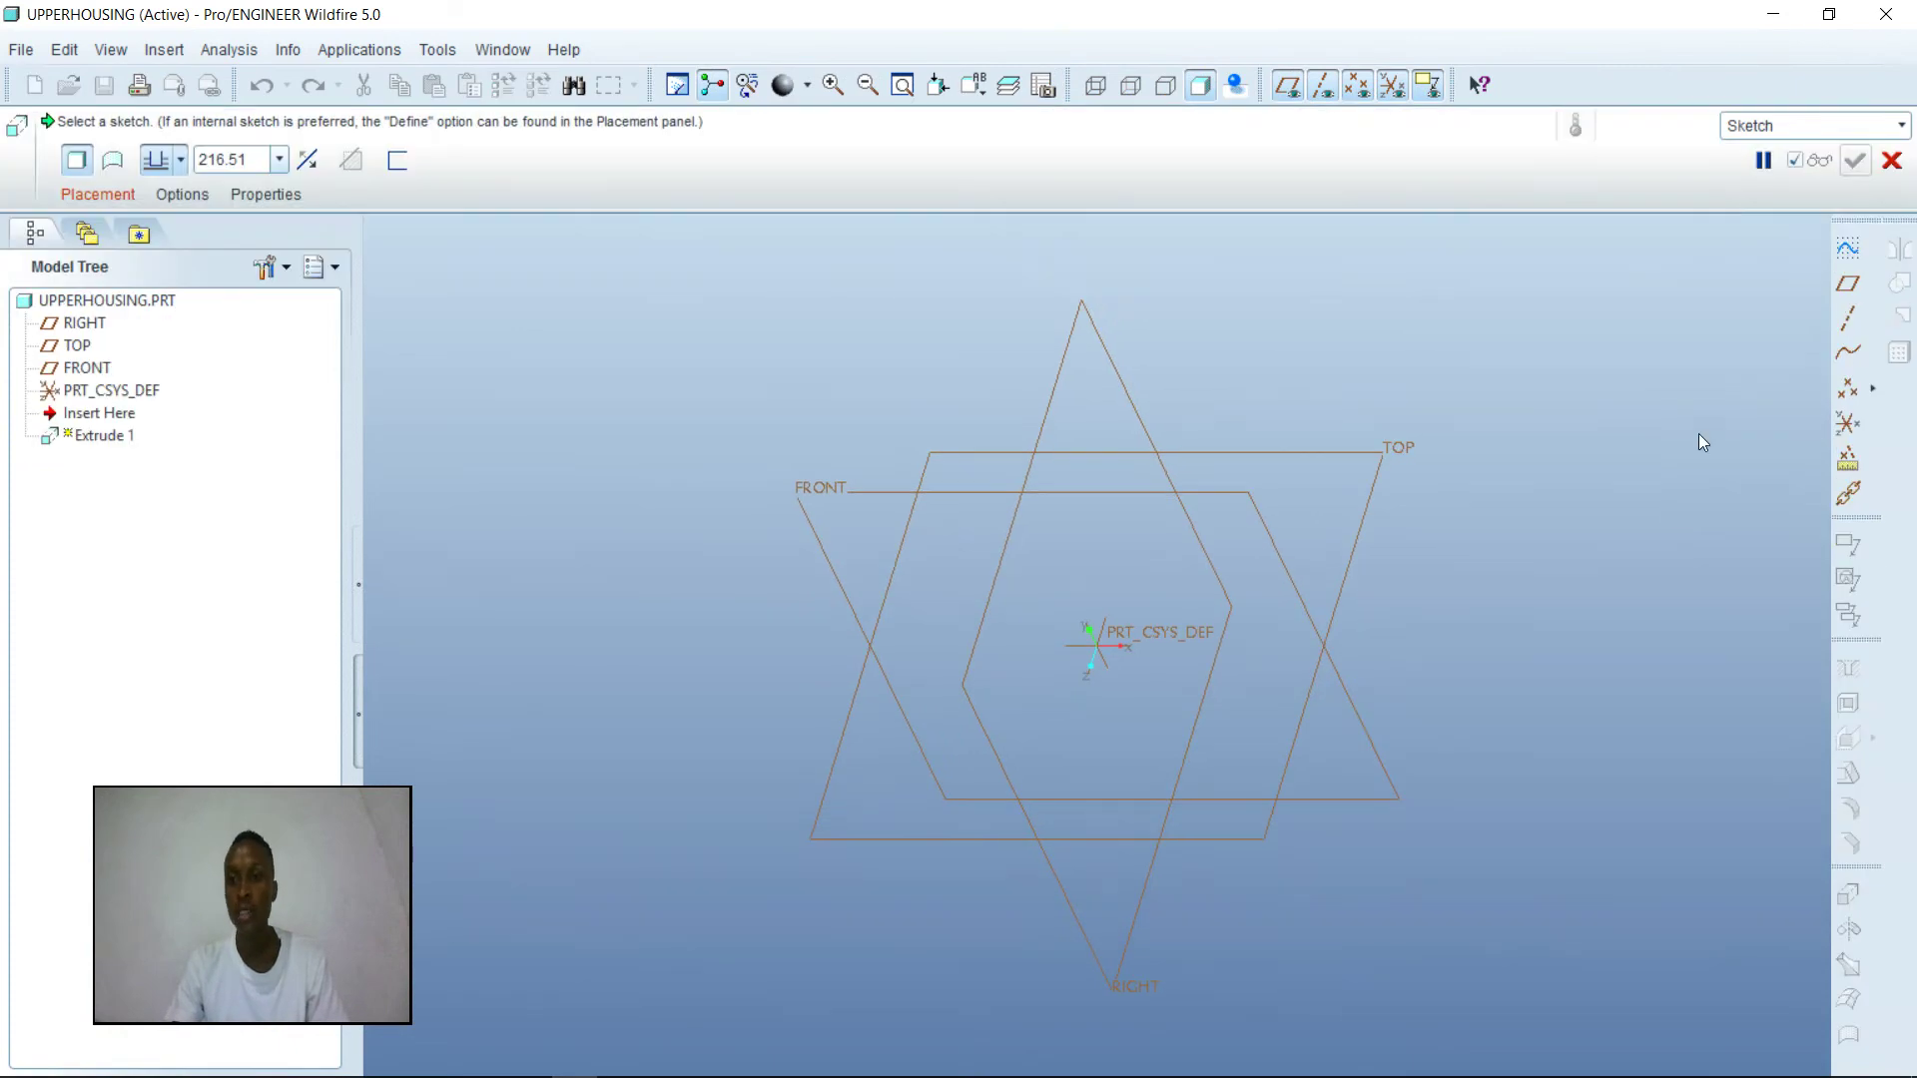
click(127, 196)
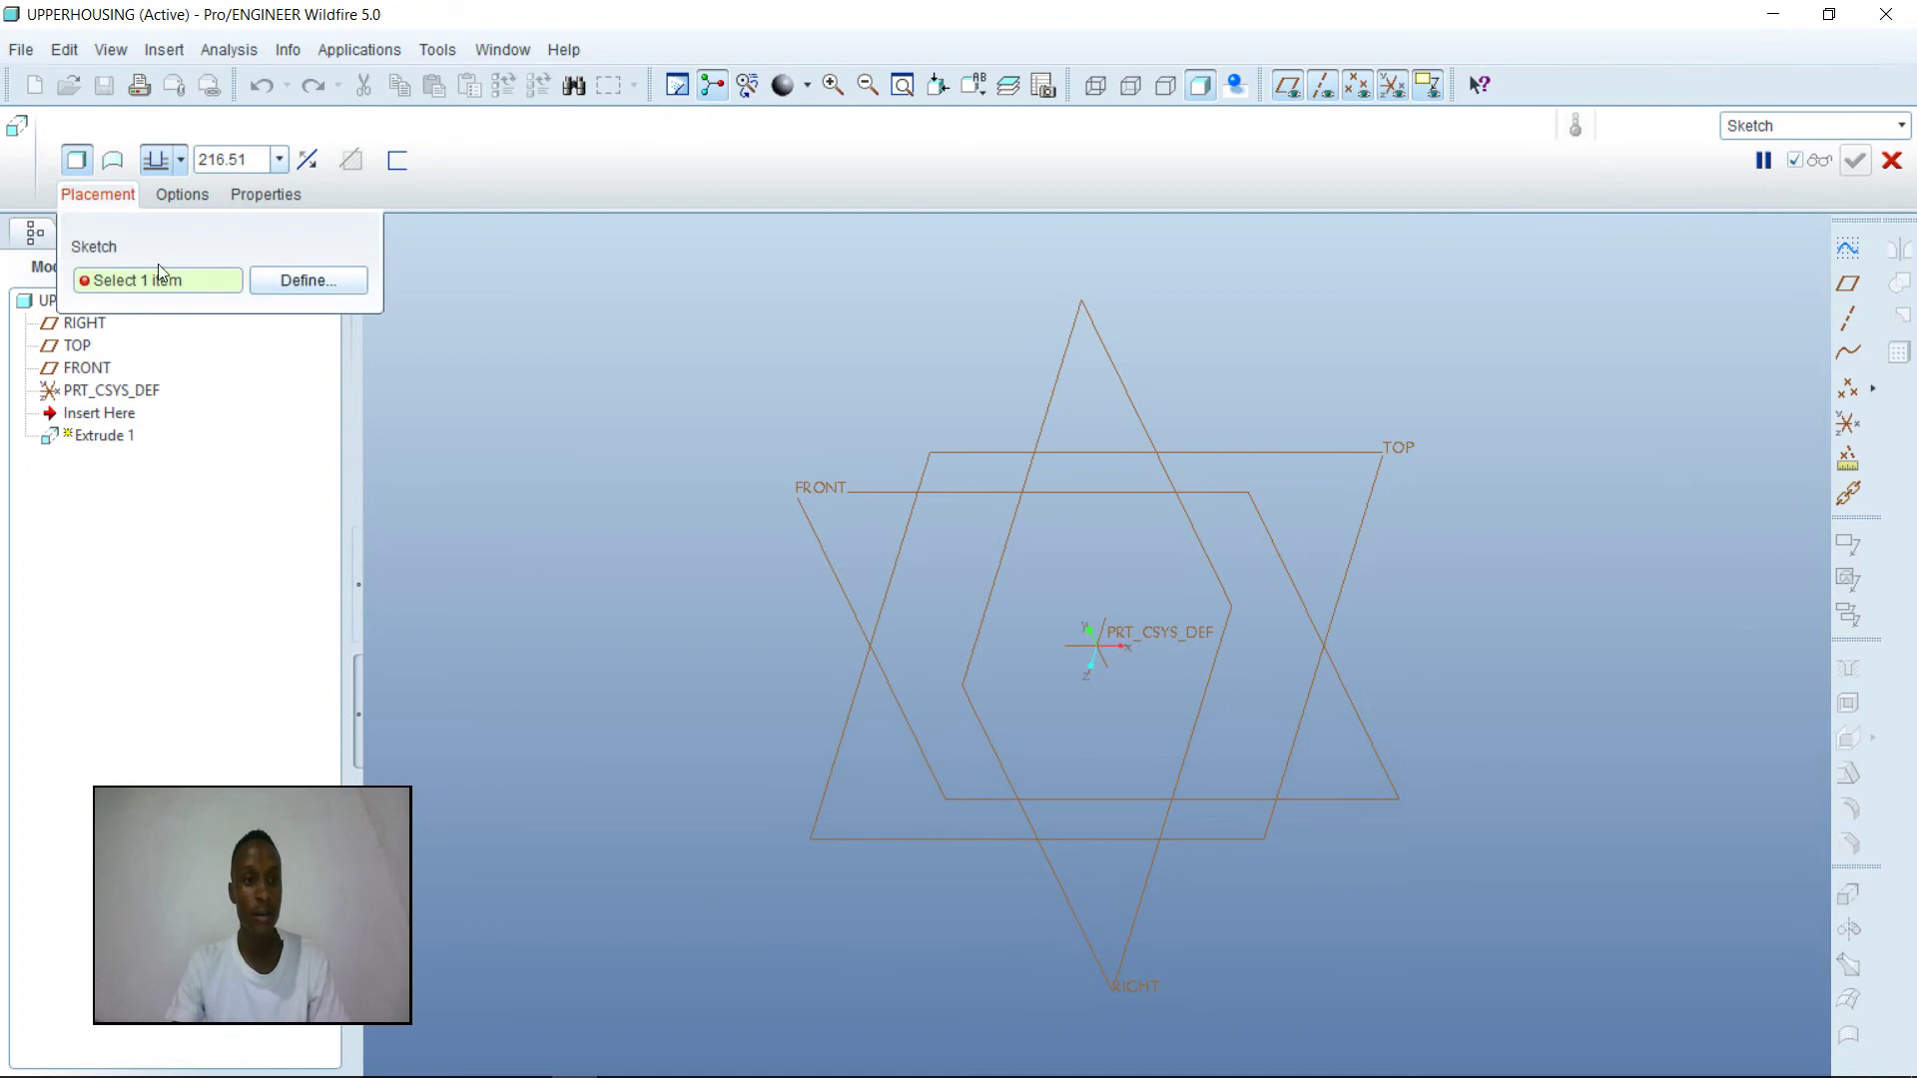
click(318, 282)
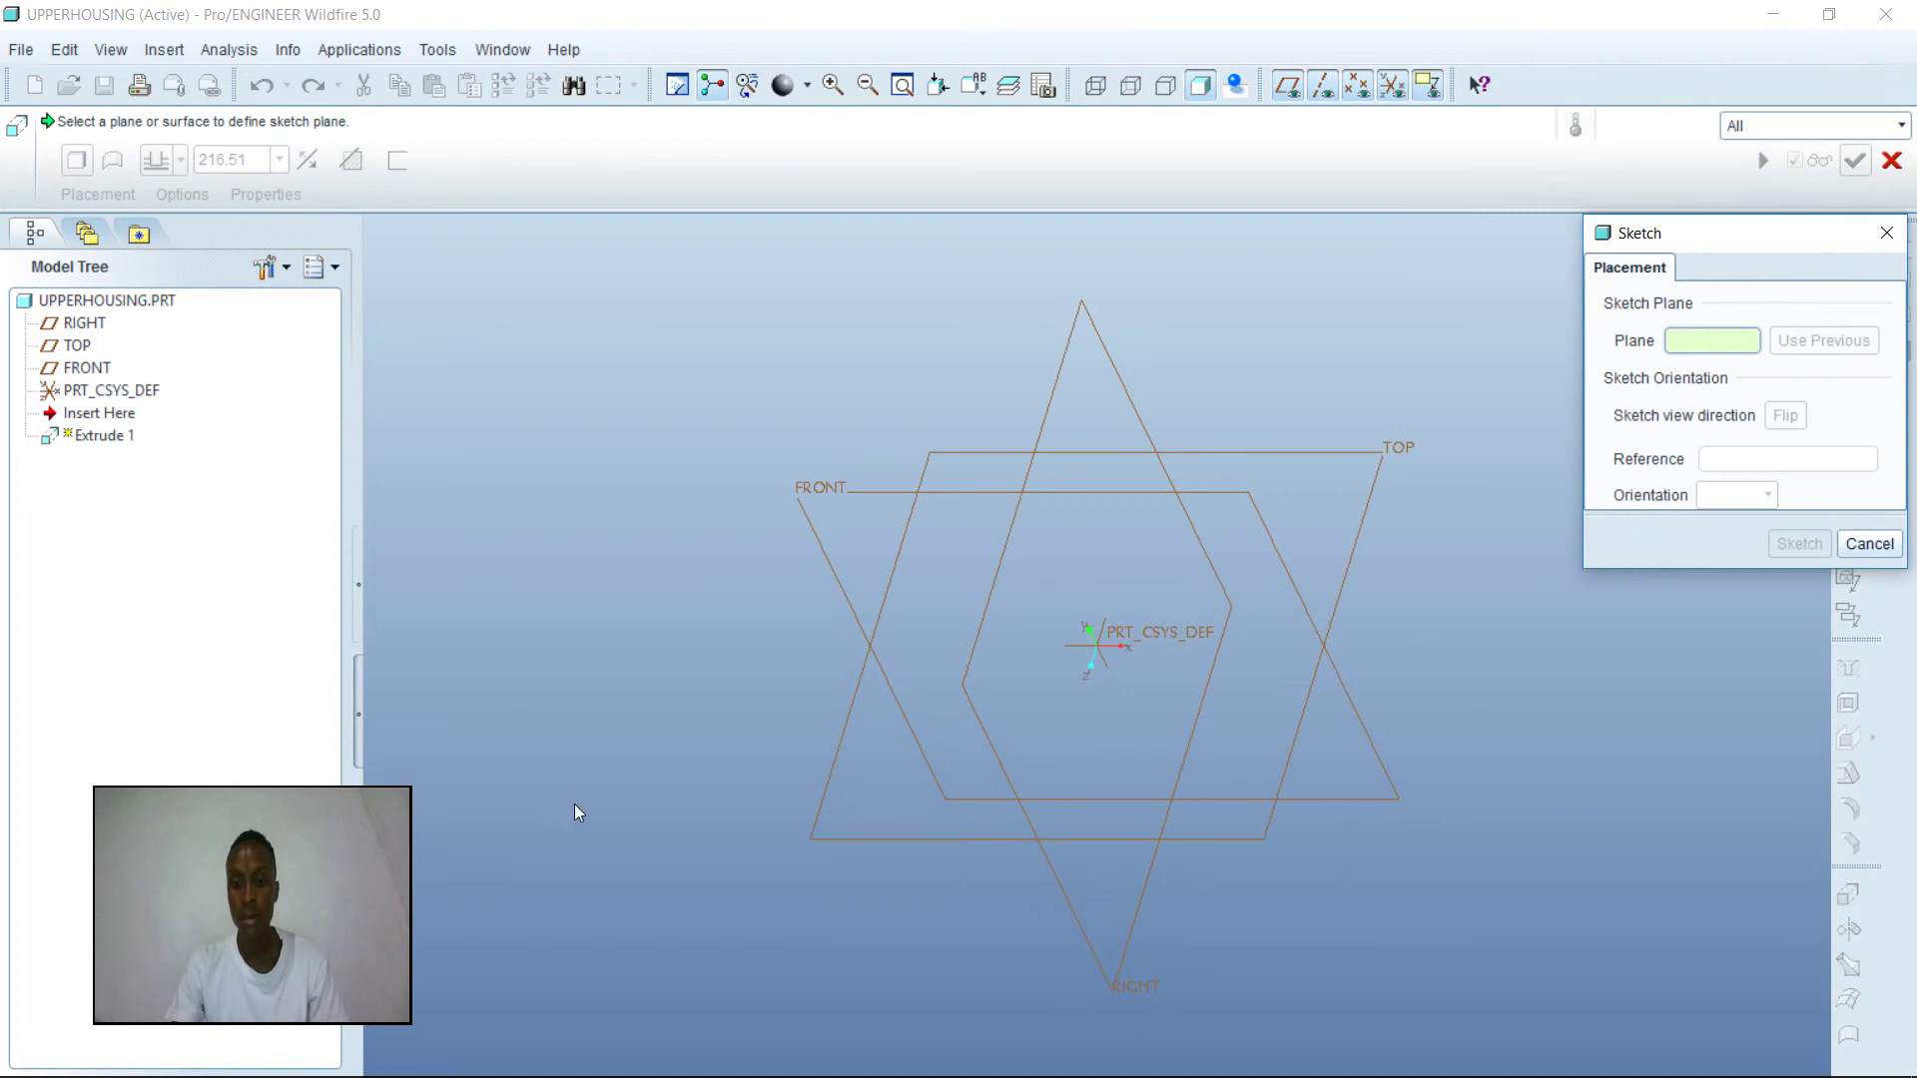
click(1123, 990)
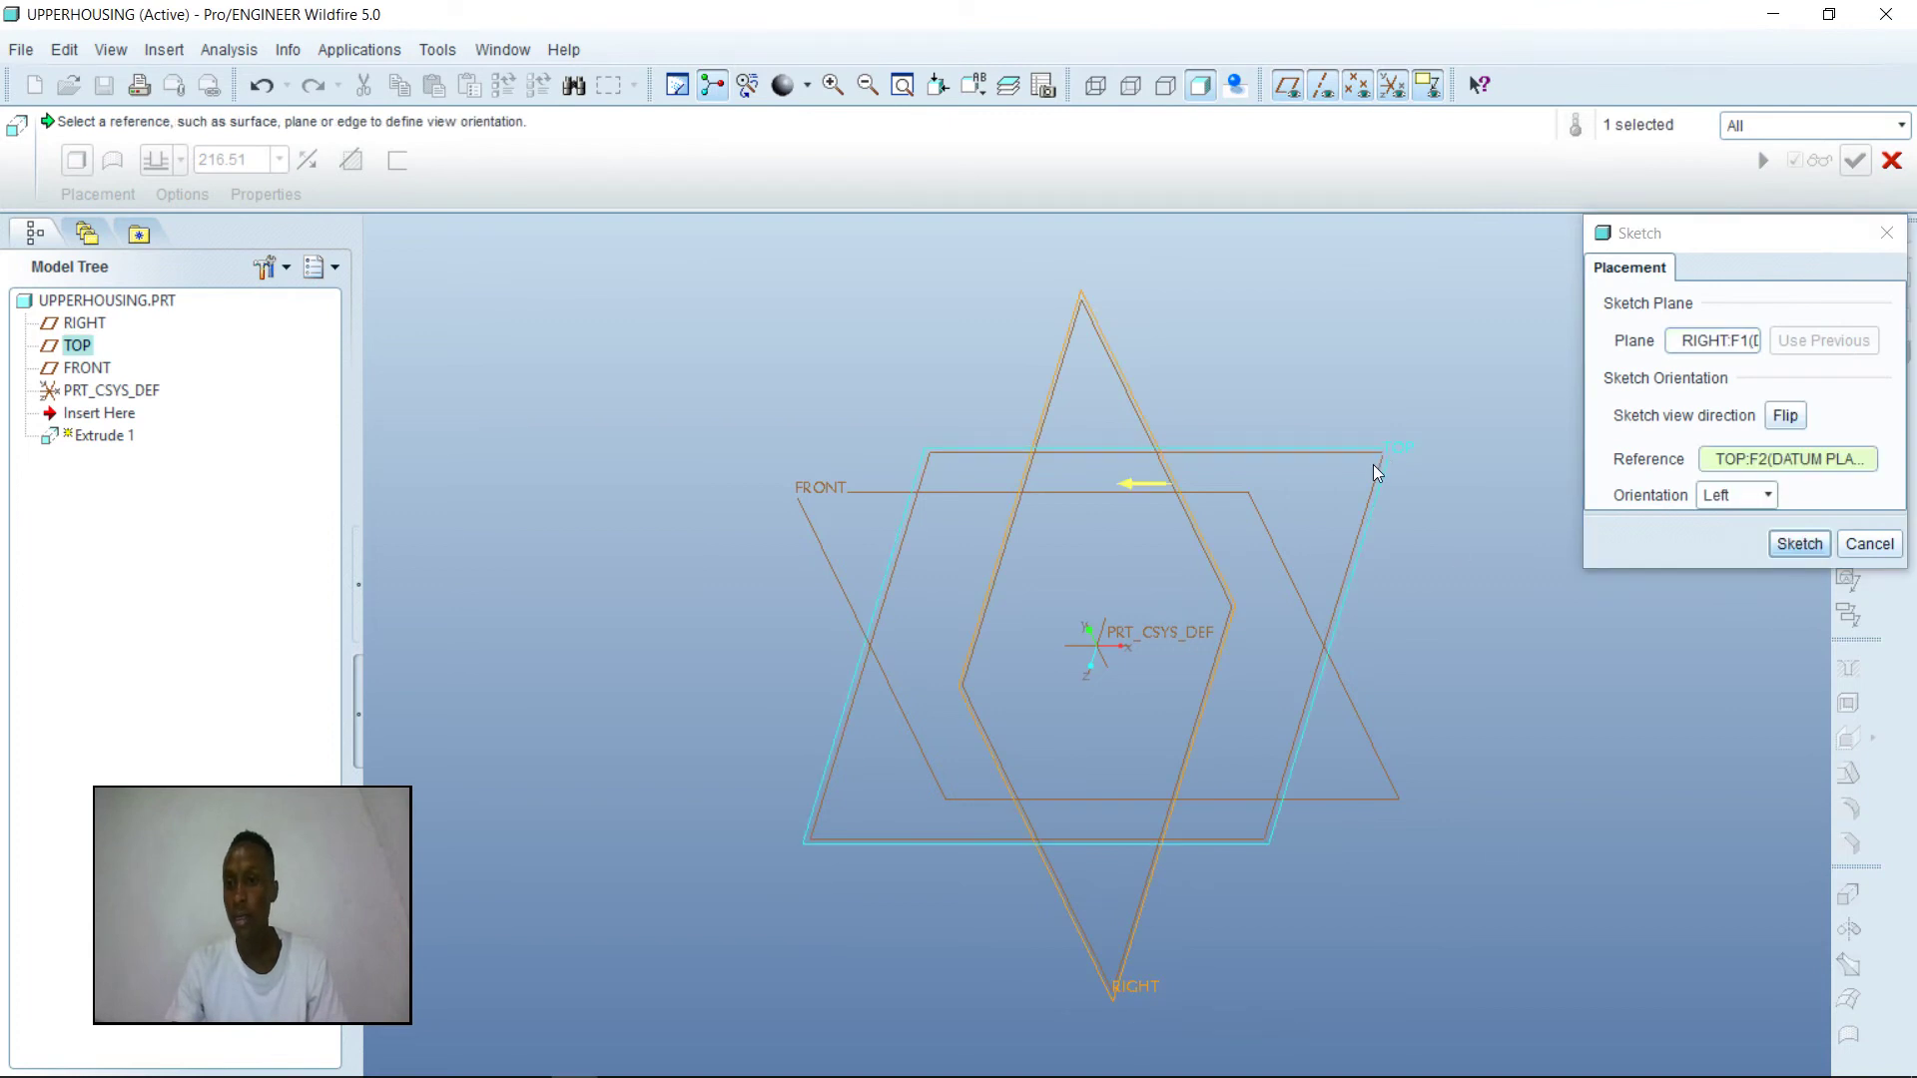
click(1768, 496)
click(1729, 520)
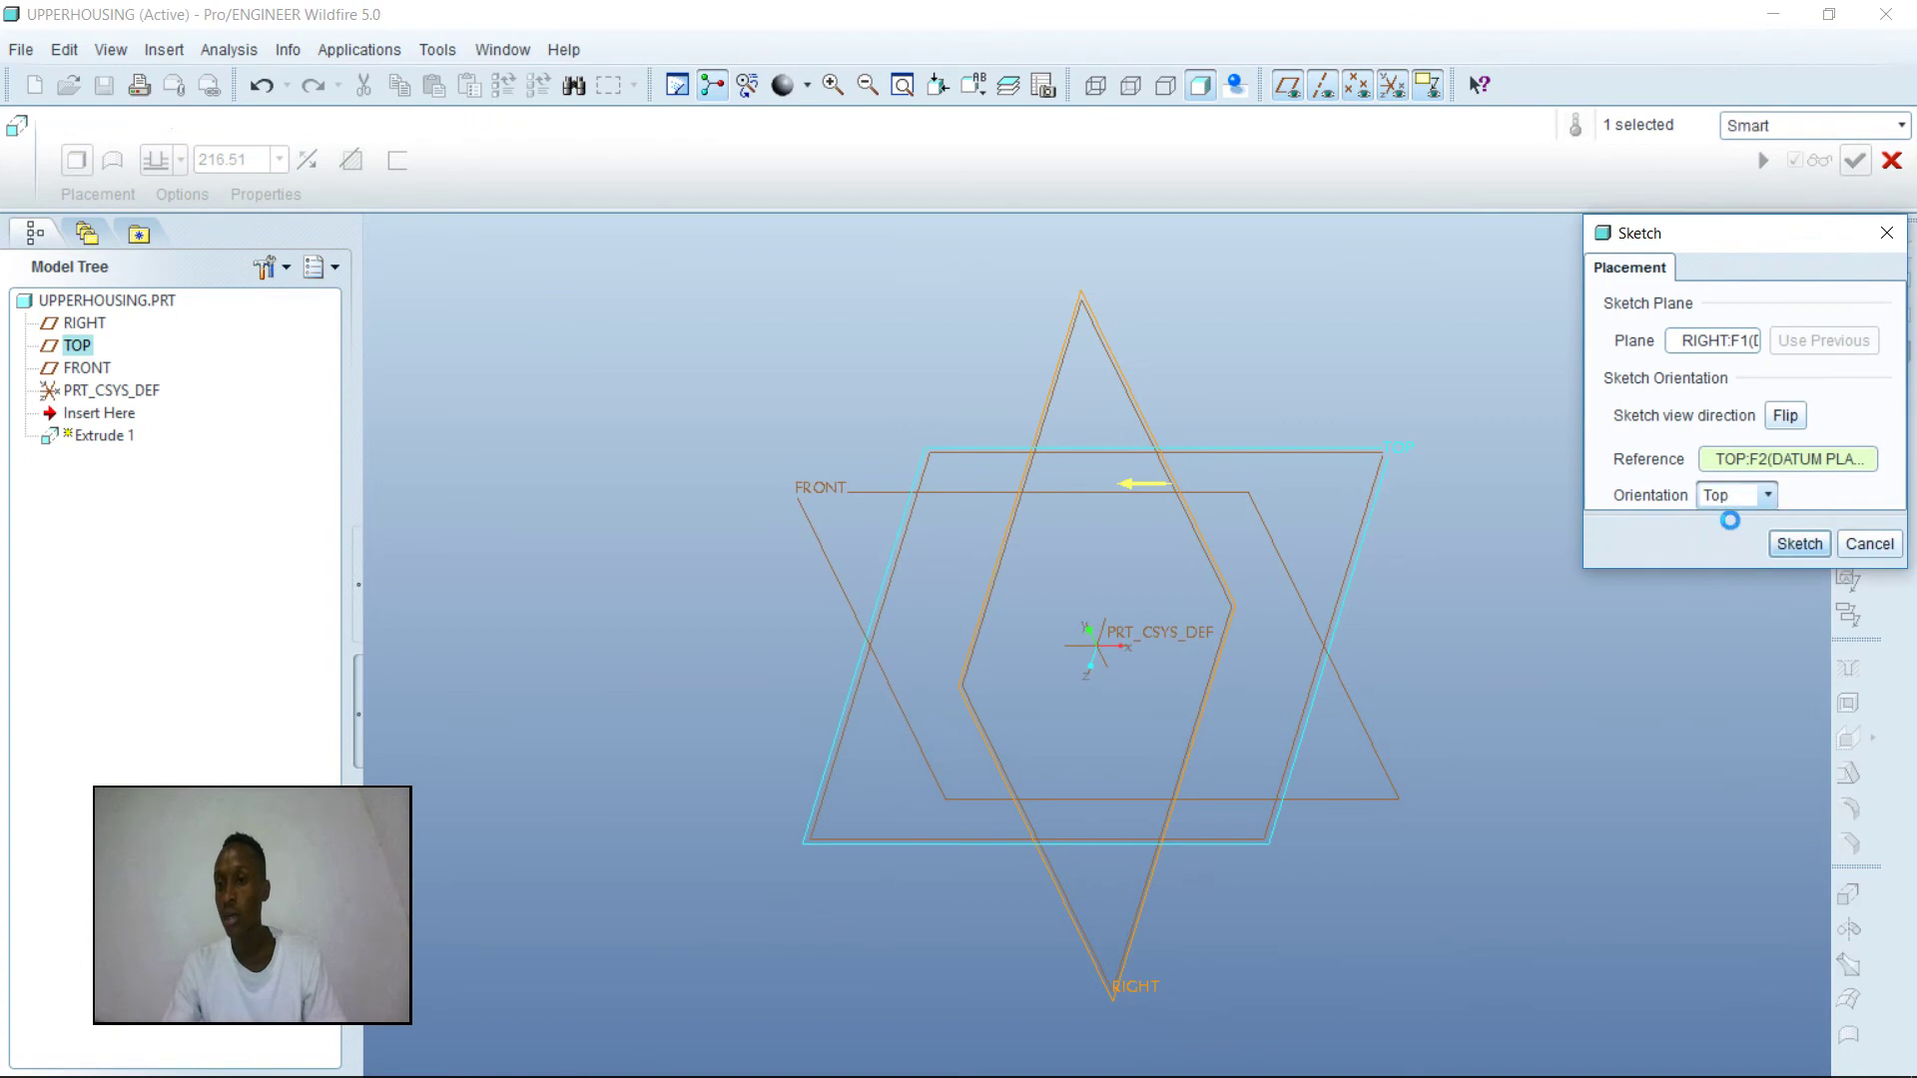
click(1799, 543)
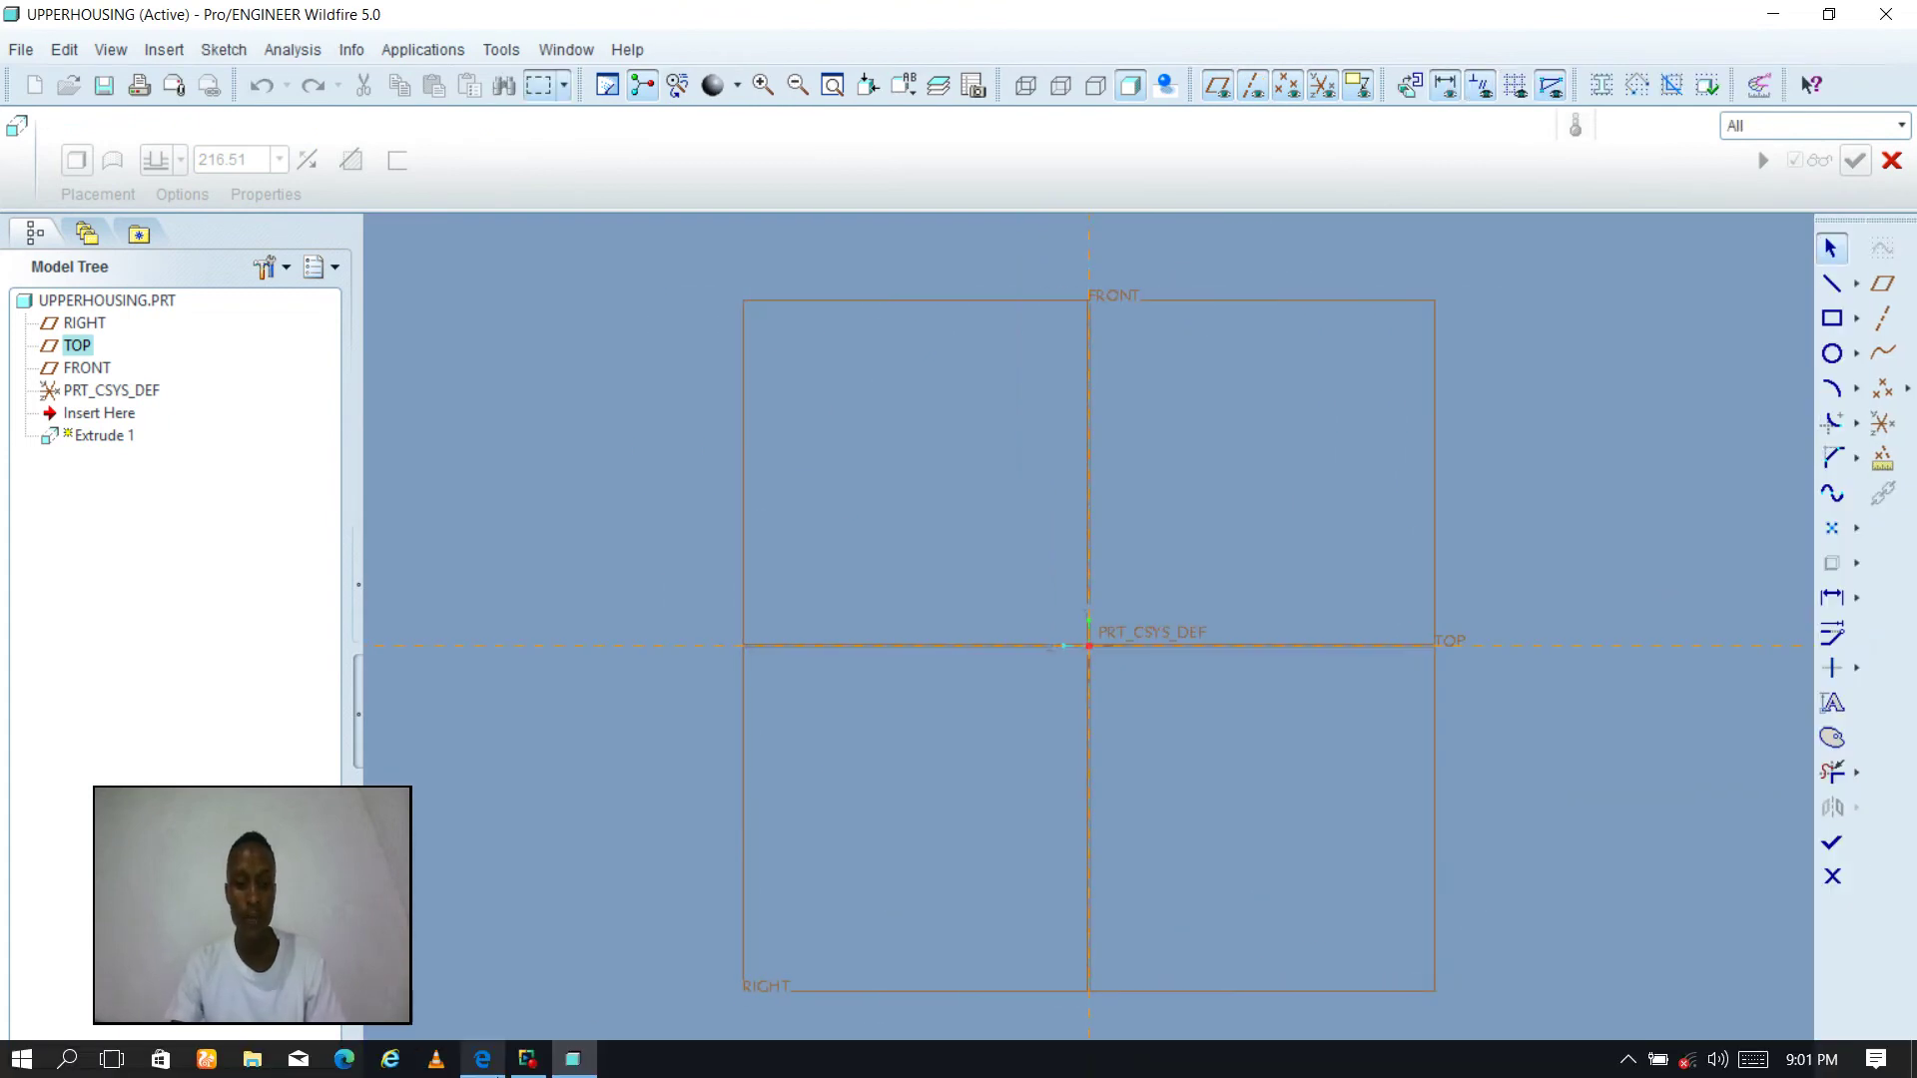
- Switch to the PDF guide, examine the base feature sketch and instructions around Figures 9-45 and 9-46, and return to Pro/ENGINEER
click(482, 1061)
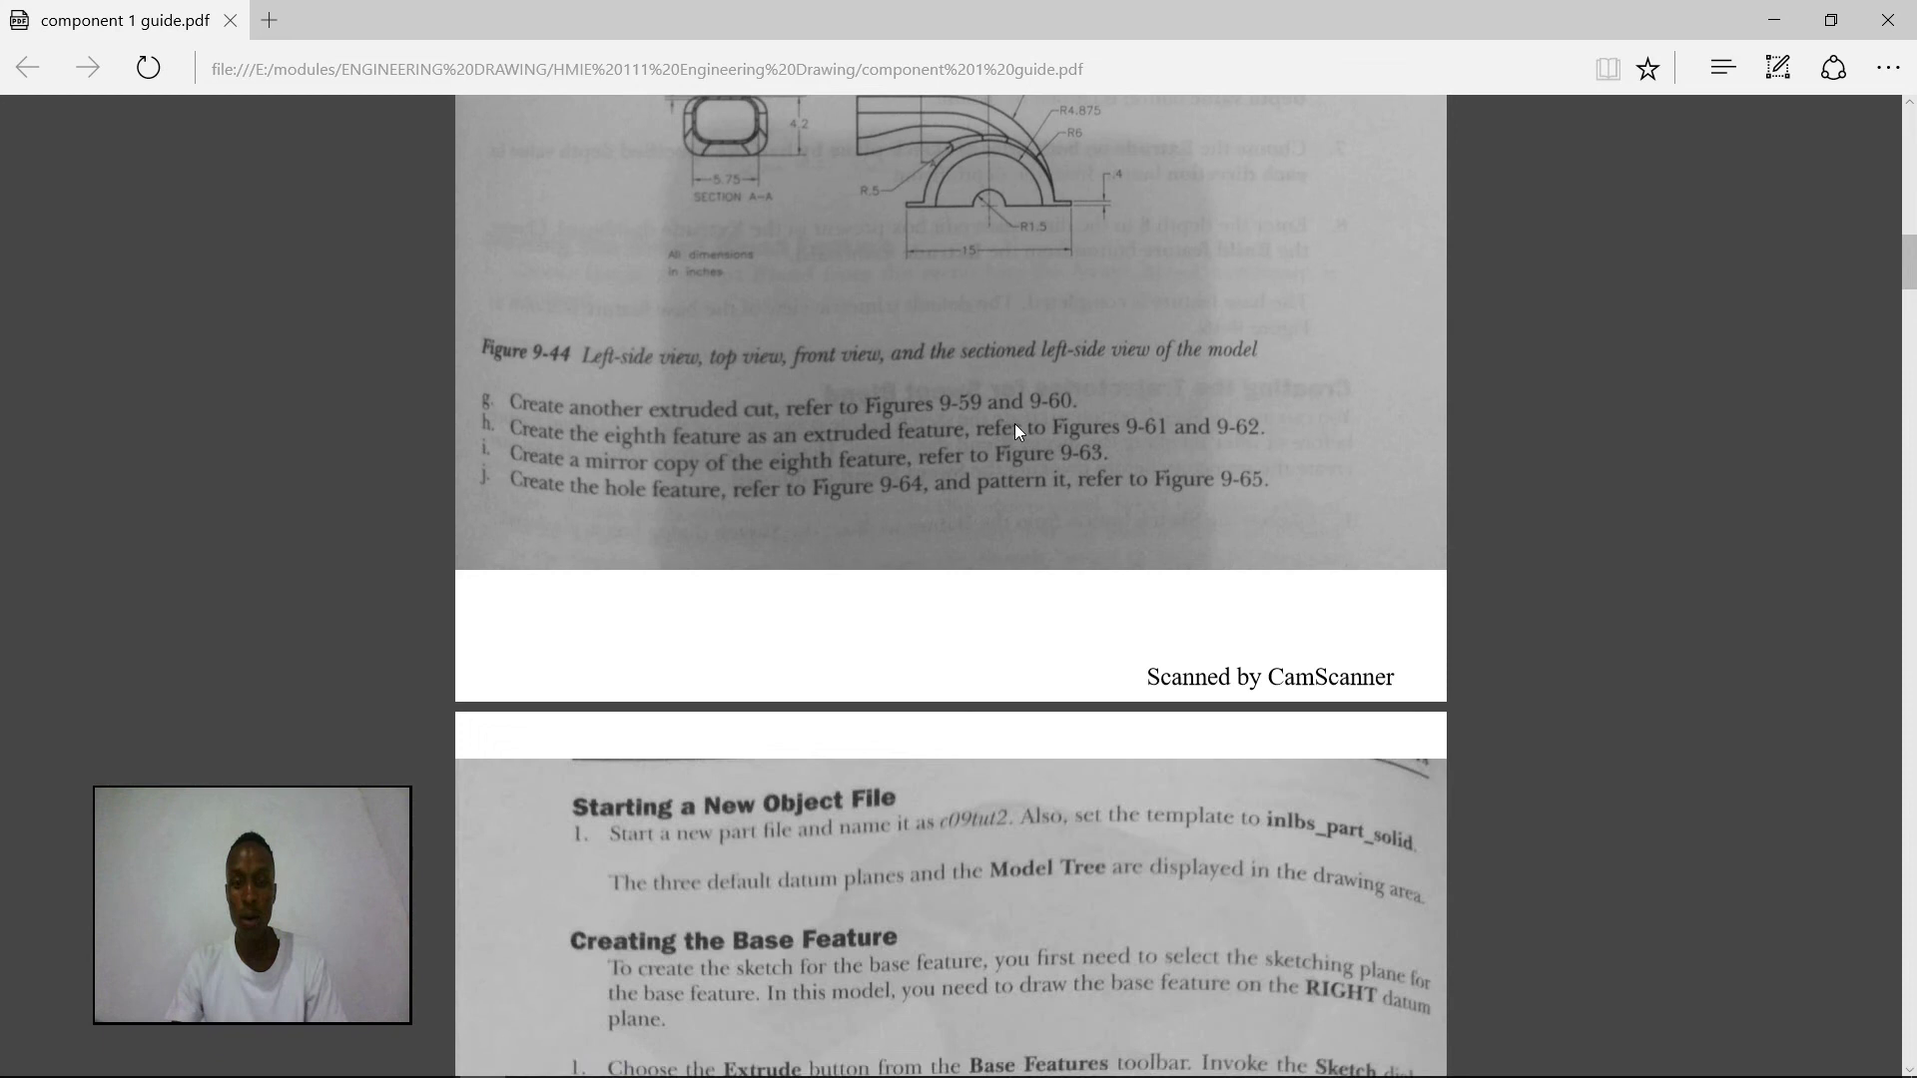
scroll(1014, 430, down, 12)
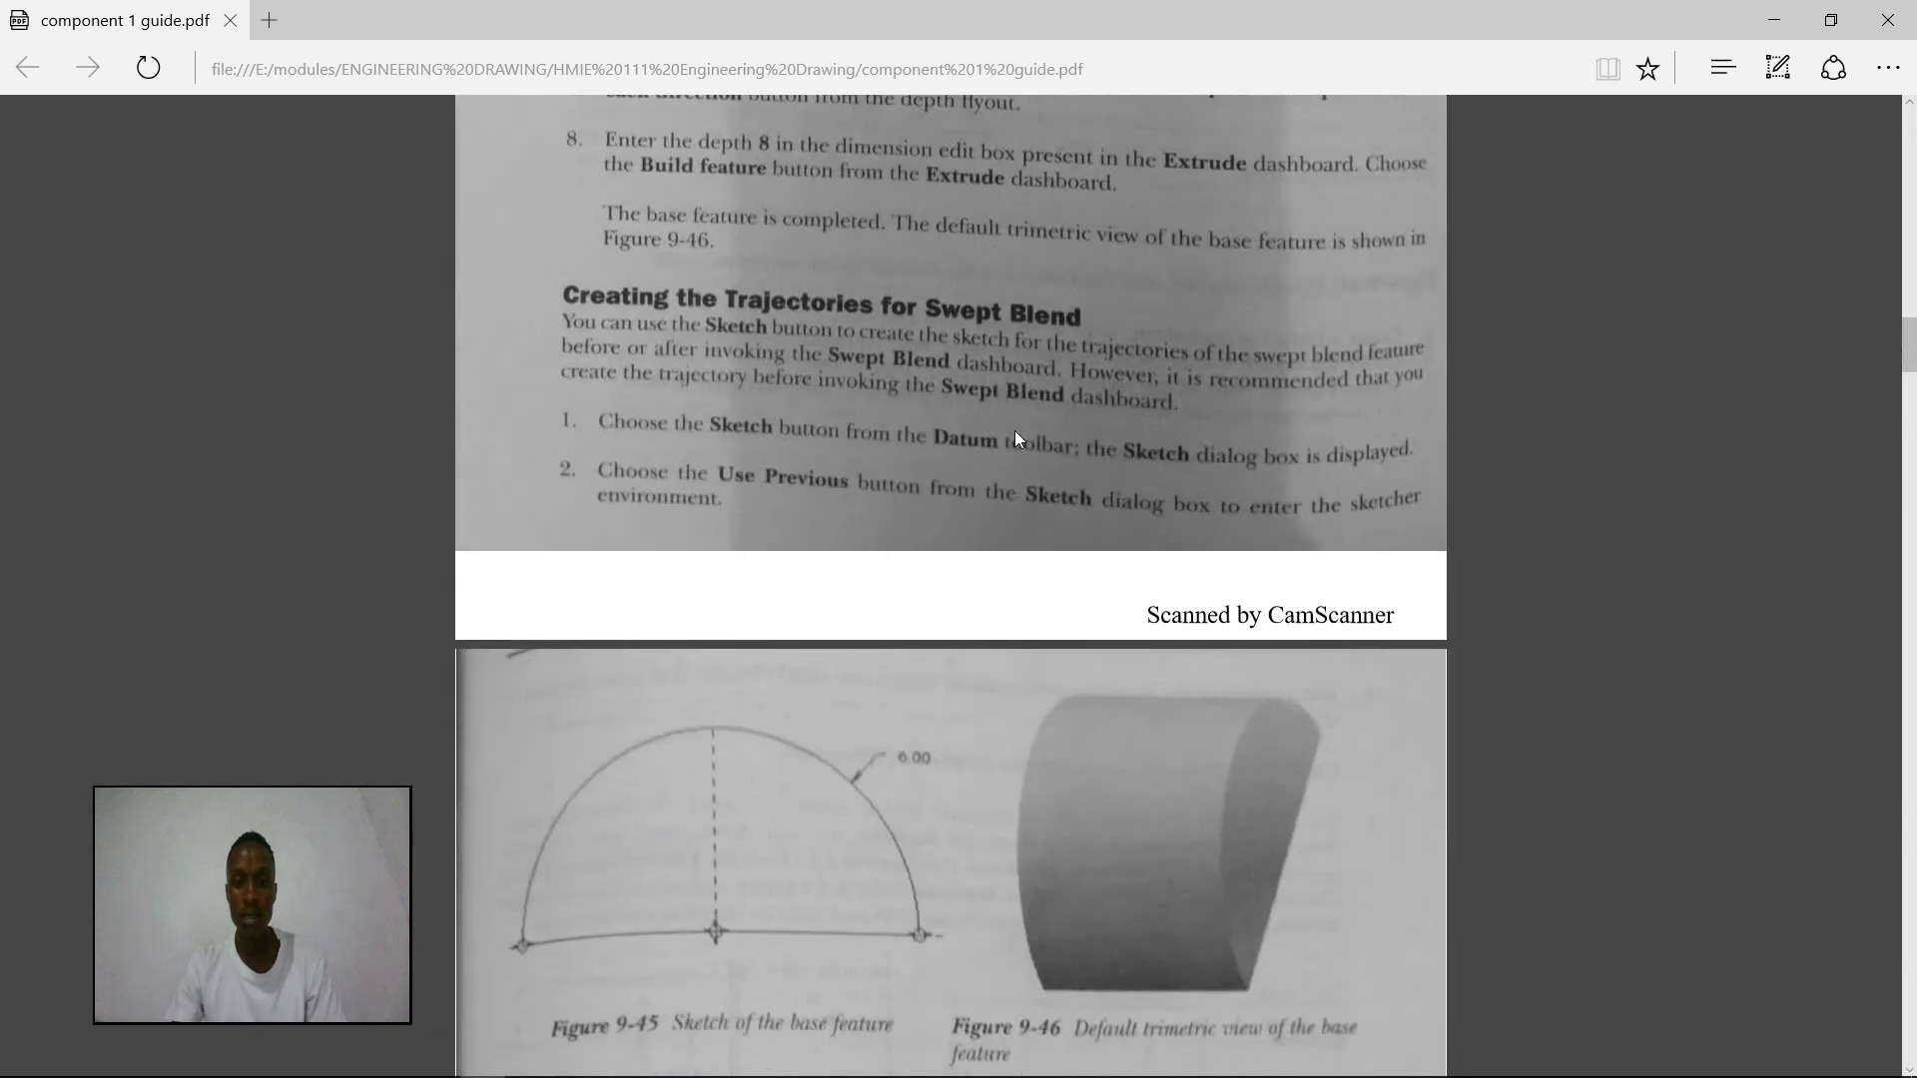
scroll(1015, 437, down, 3)
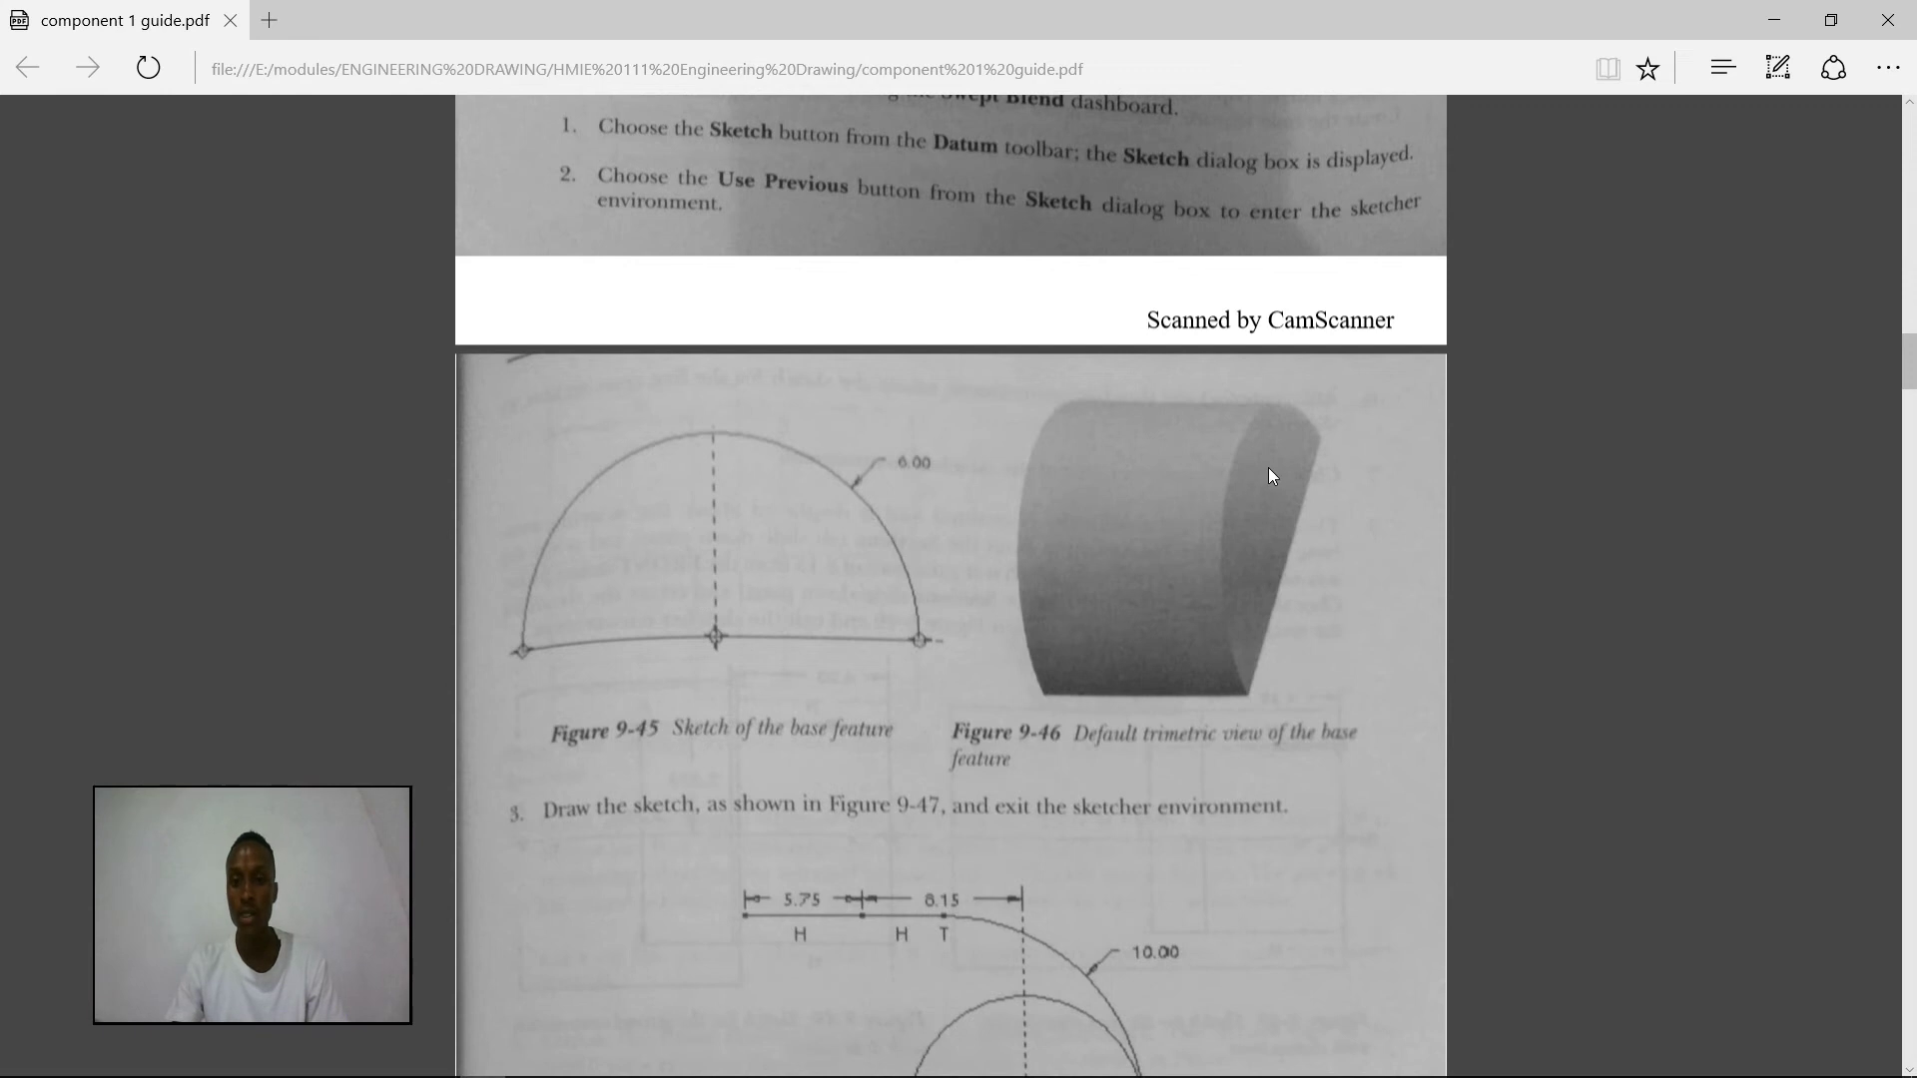
scroll(967, 559, up, 1)
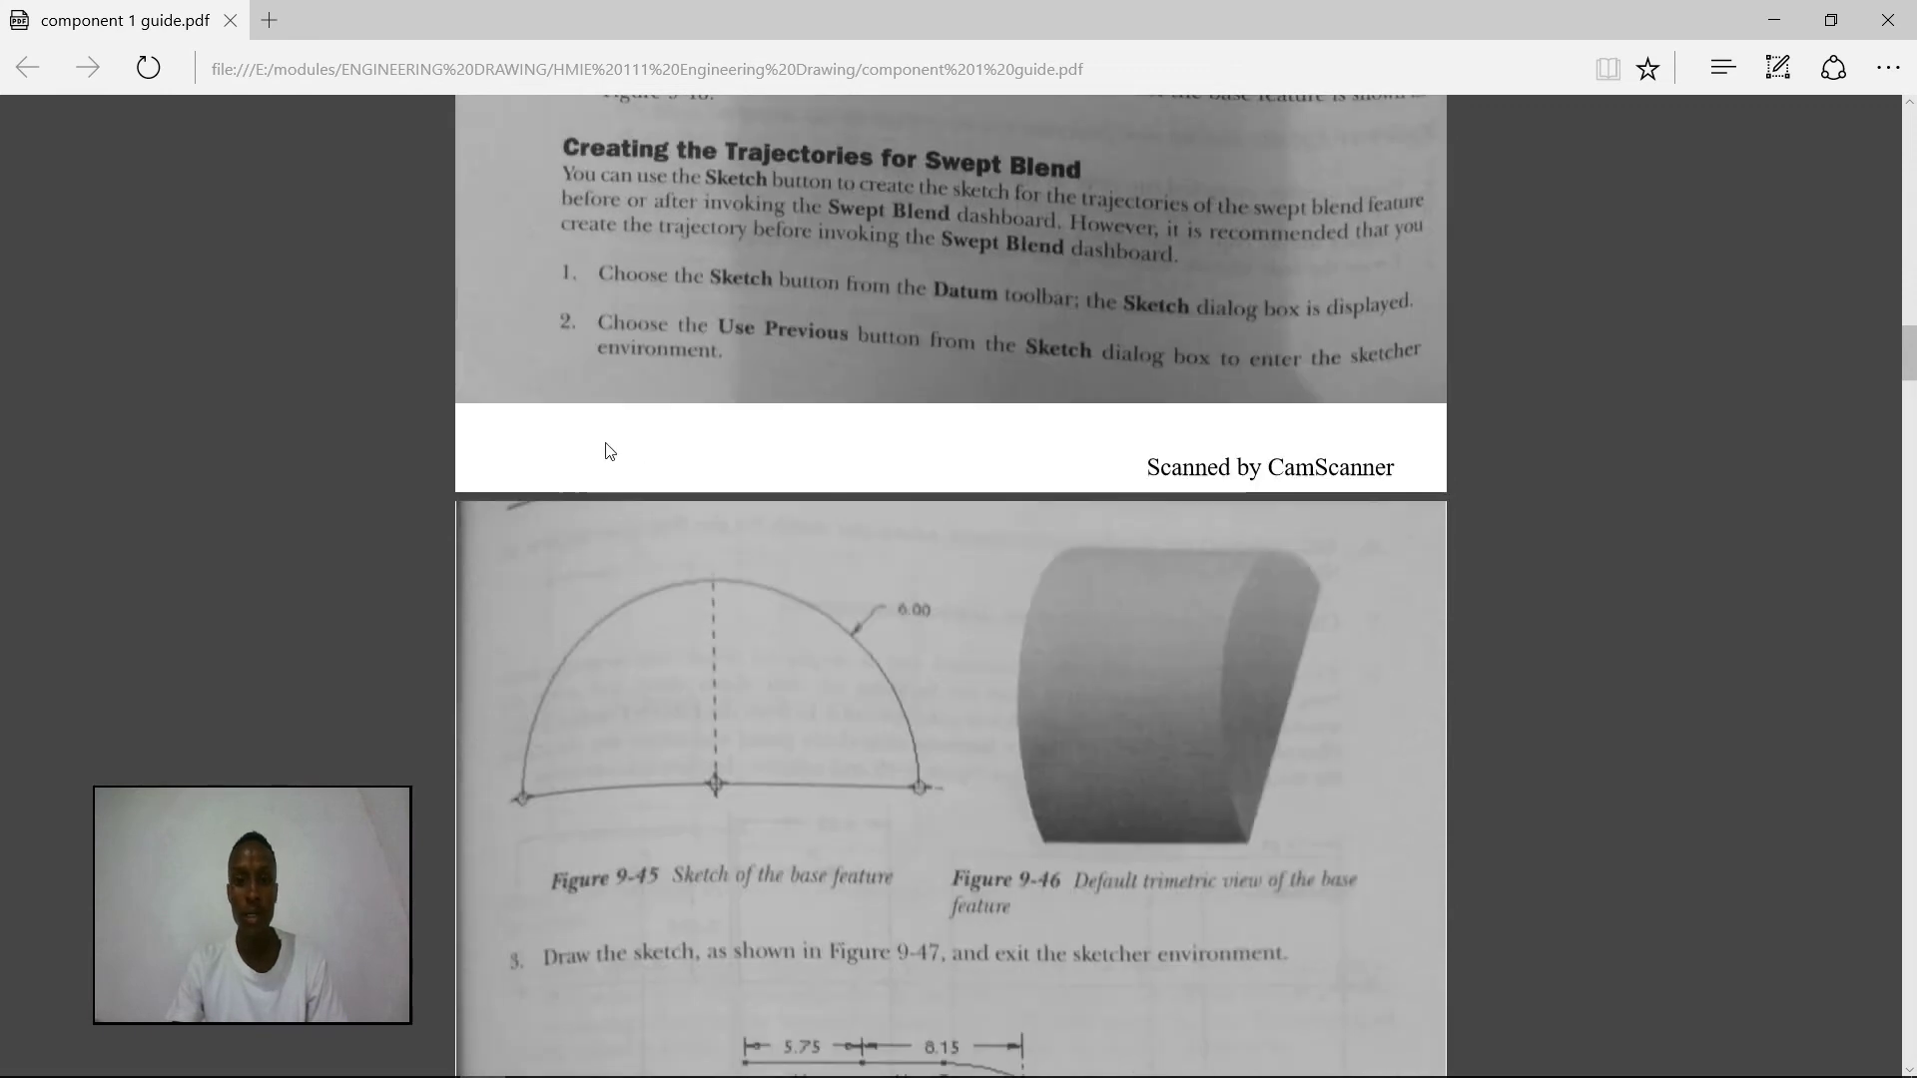
scroll(649, 434, up, 5)
scroll(795, 480, down, 5)
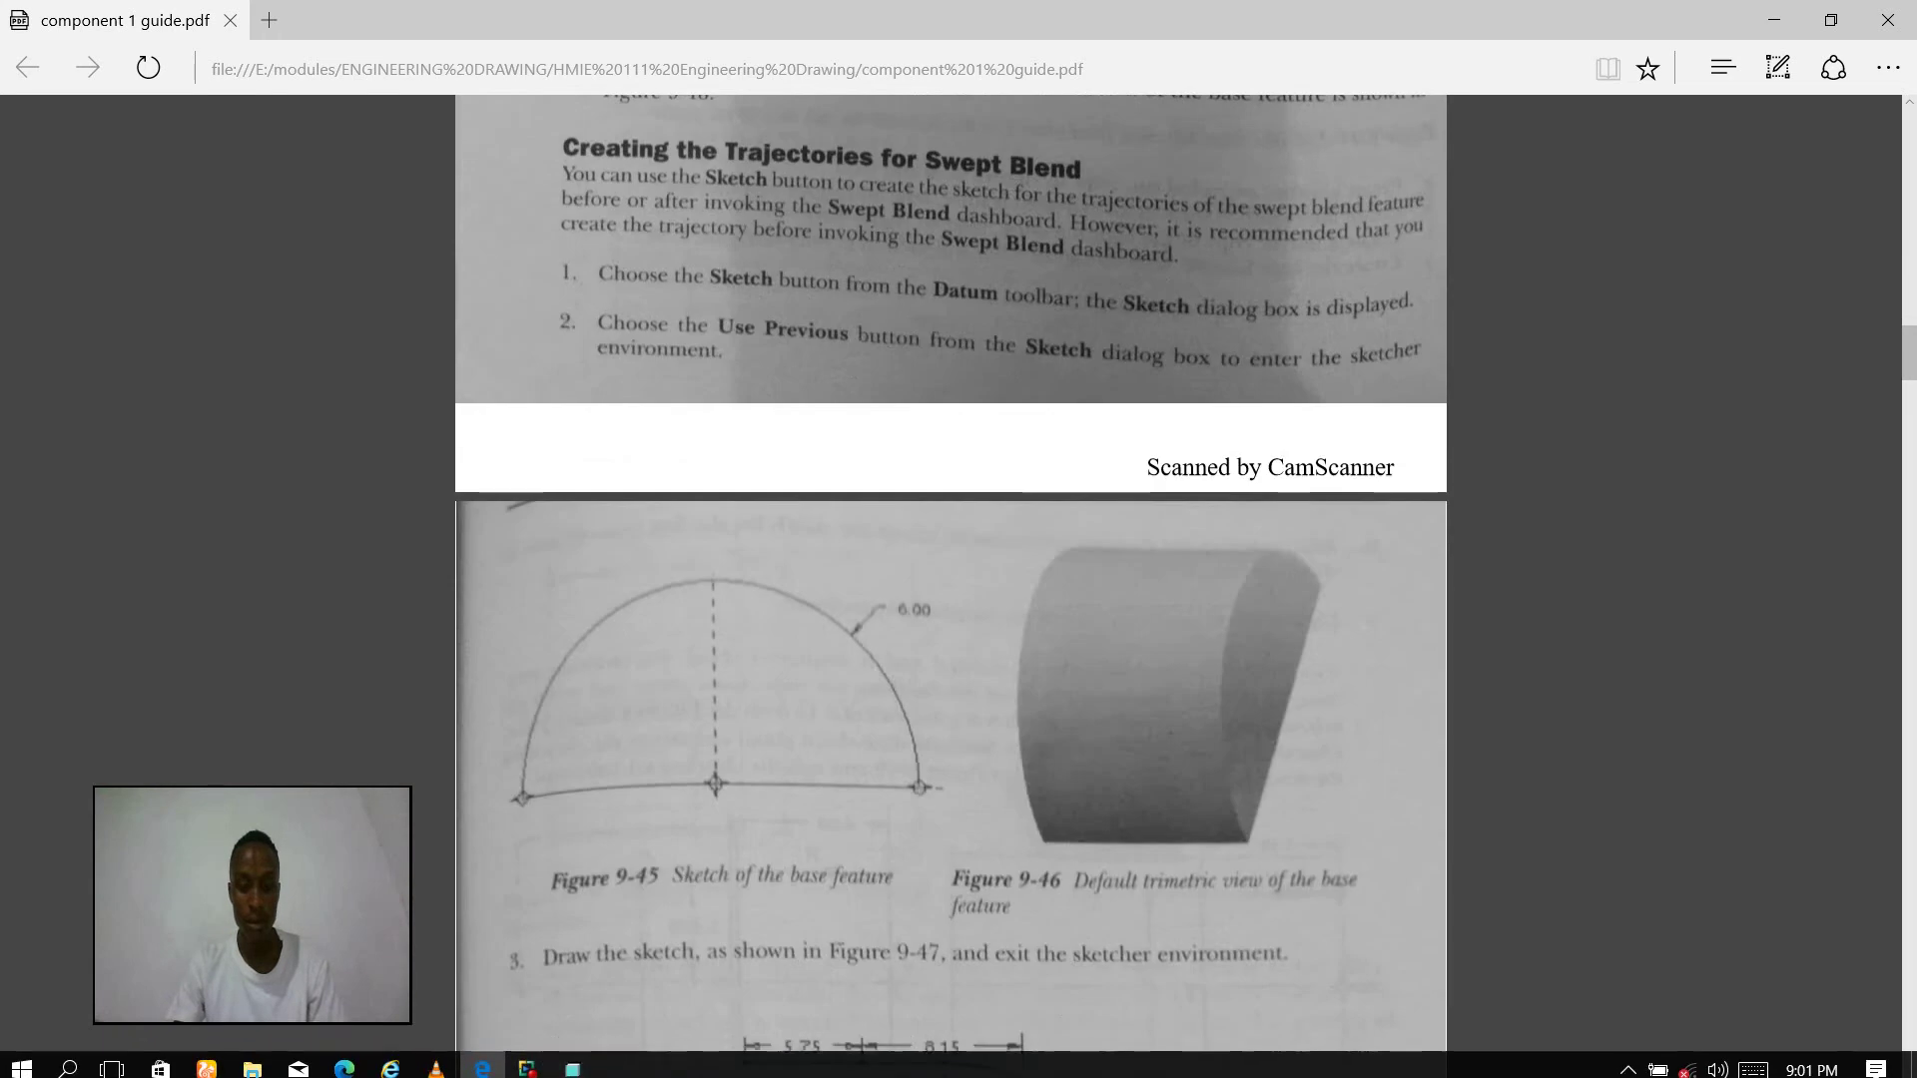
click(572, 1068)
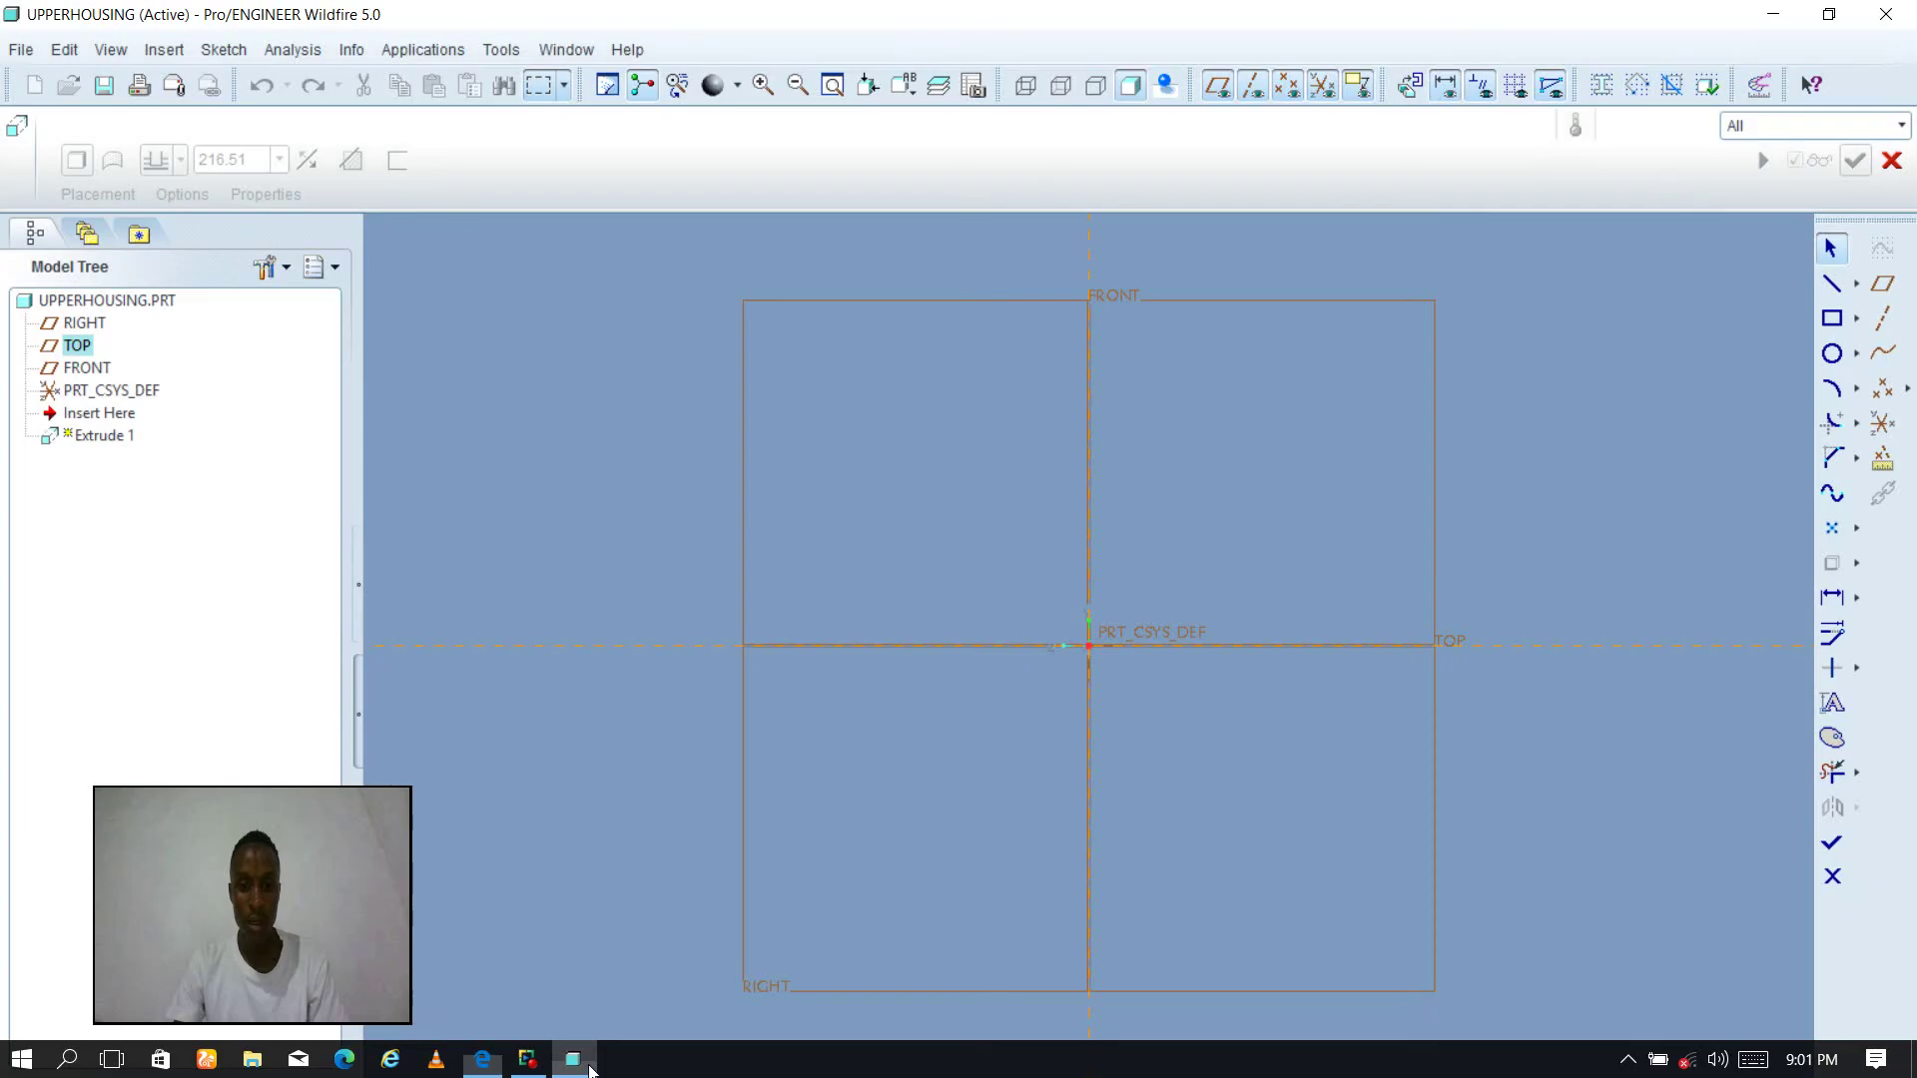
- Sketch a semicircular arc of about 173 radius centred on the origin above the horizontal reference, and close it with a line between its endpoints
click(1856, 388)
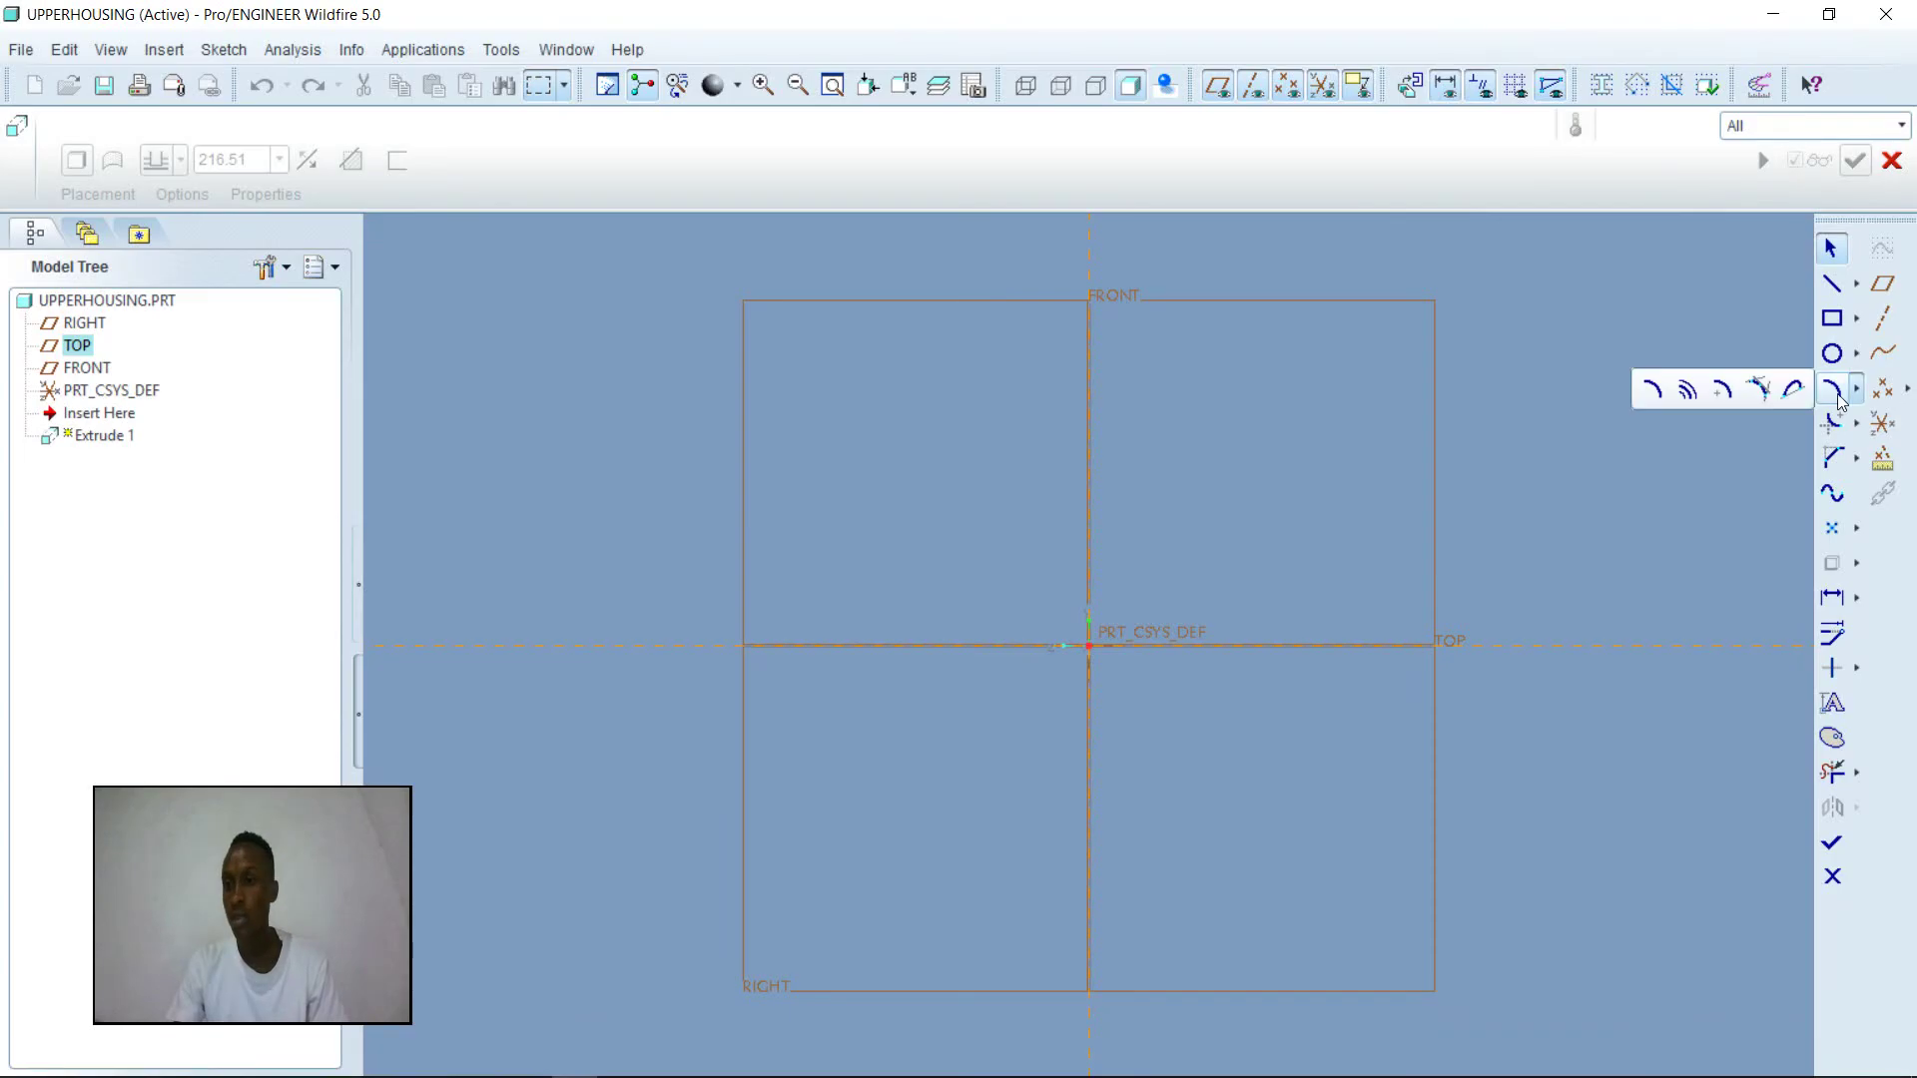
click(1722, 392)
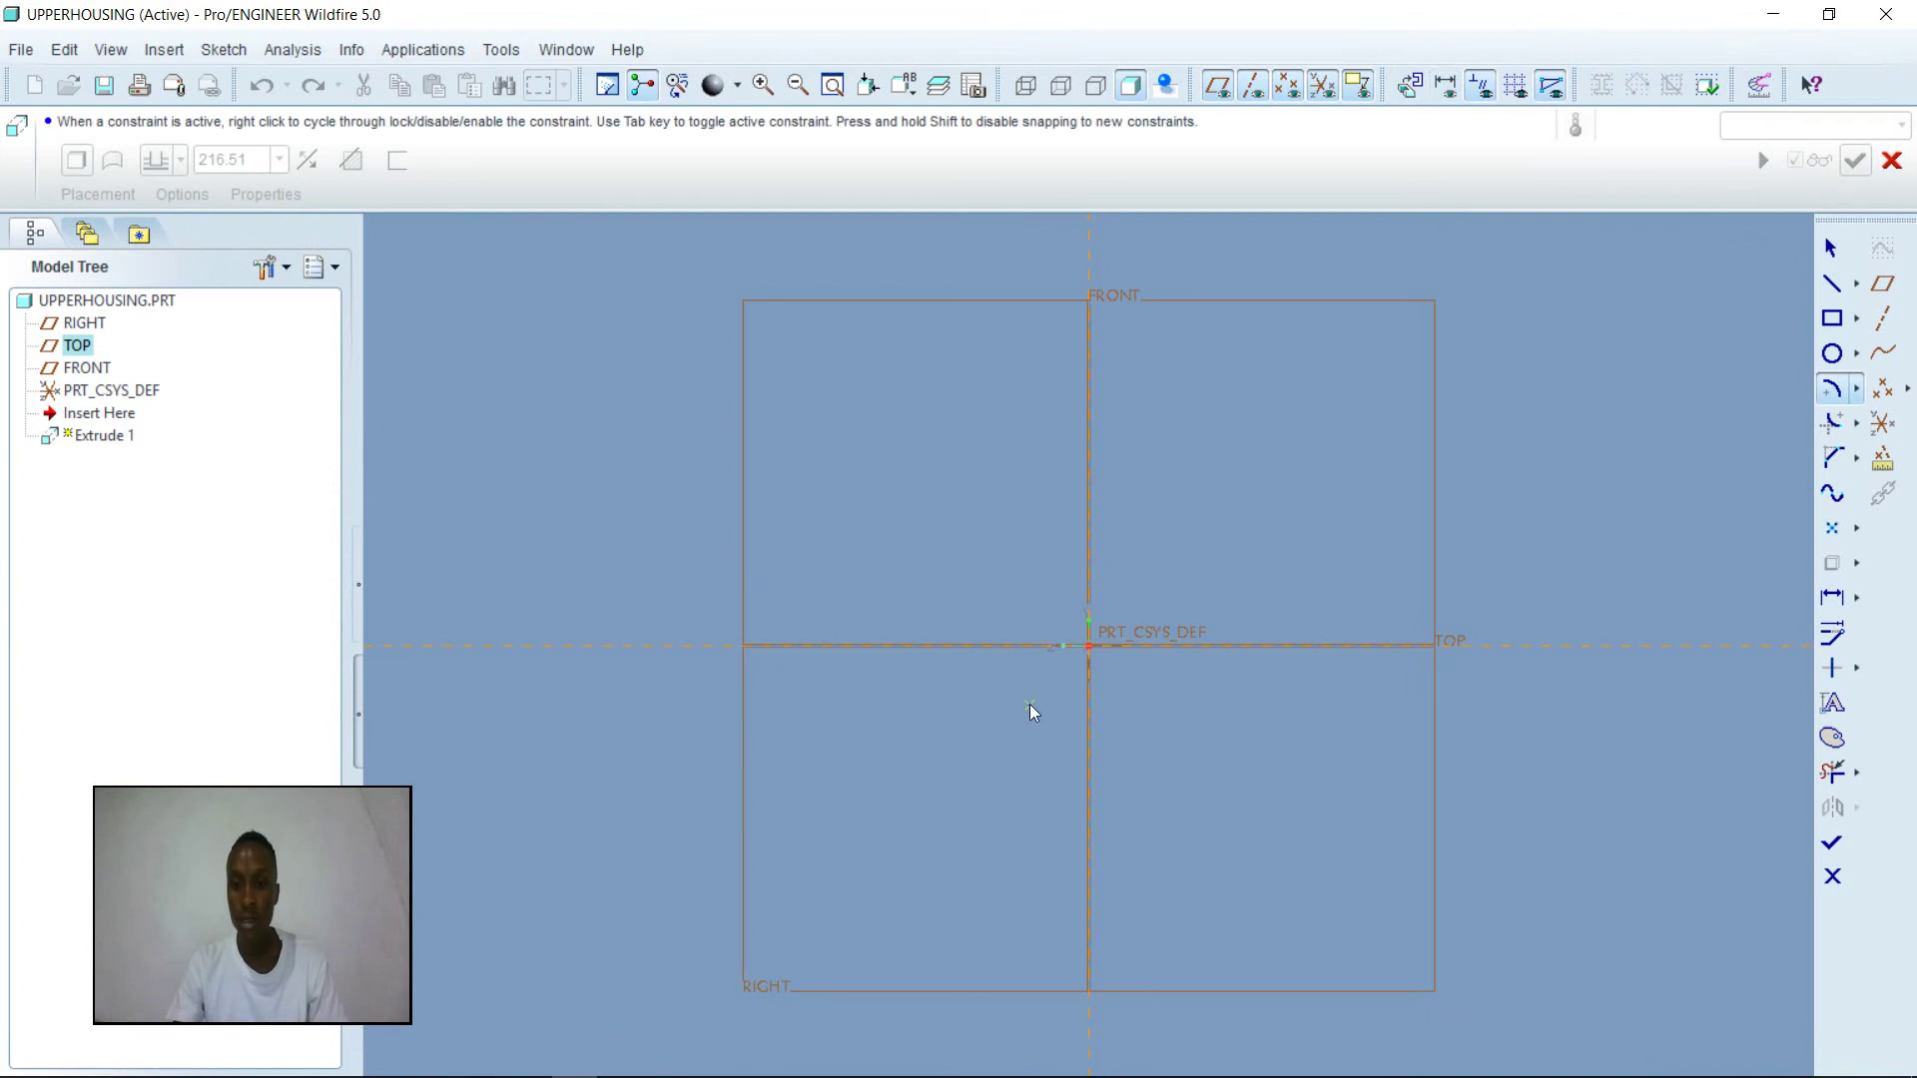
click(1088, 645)
click(854, 647)
click(1310, 641)
click(1832, 284)
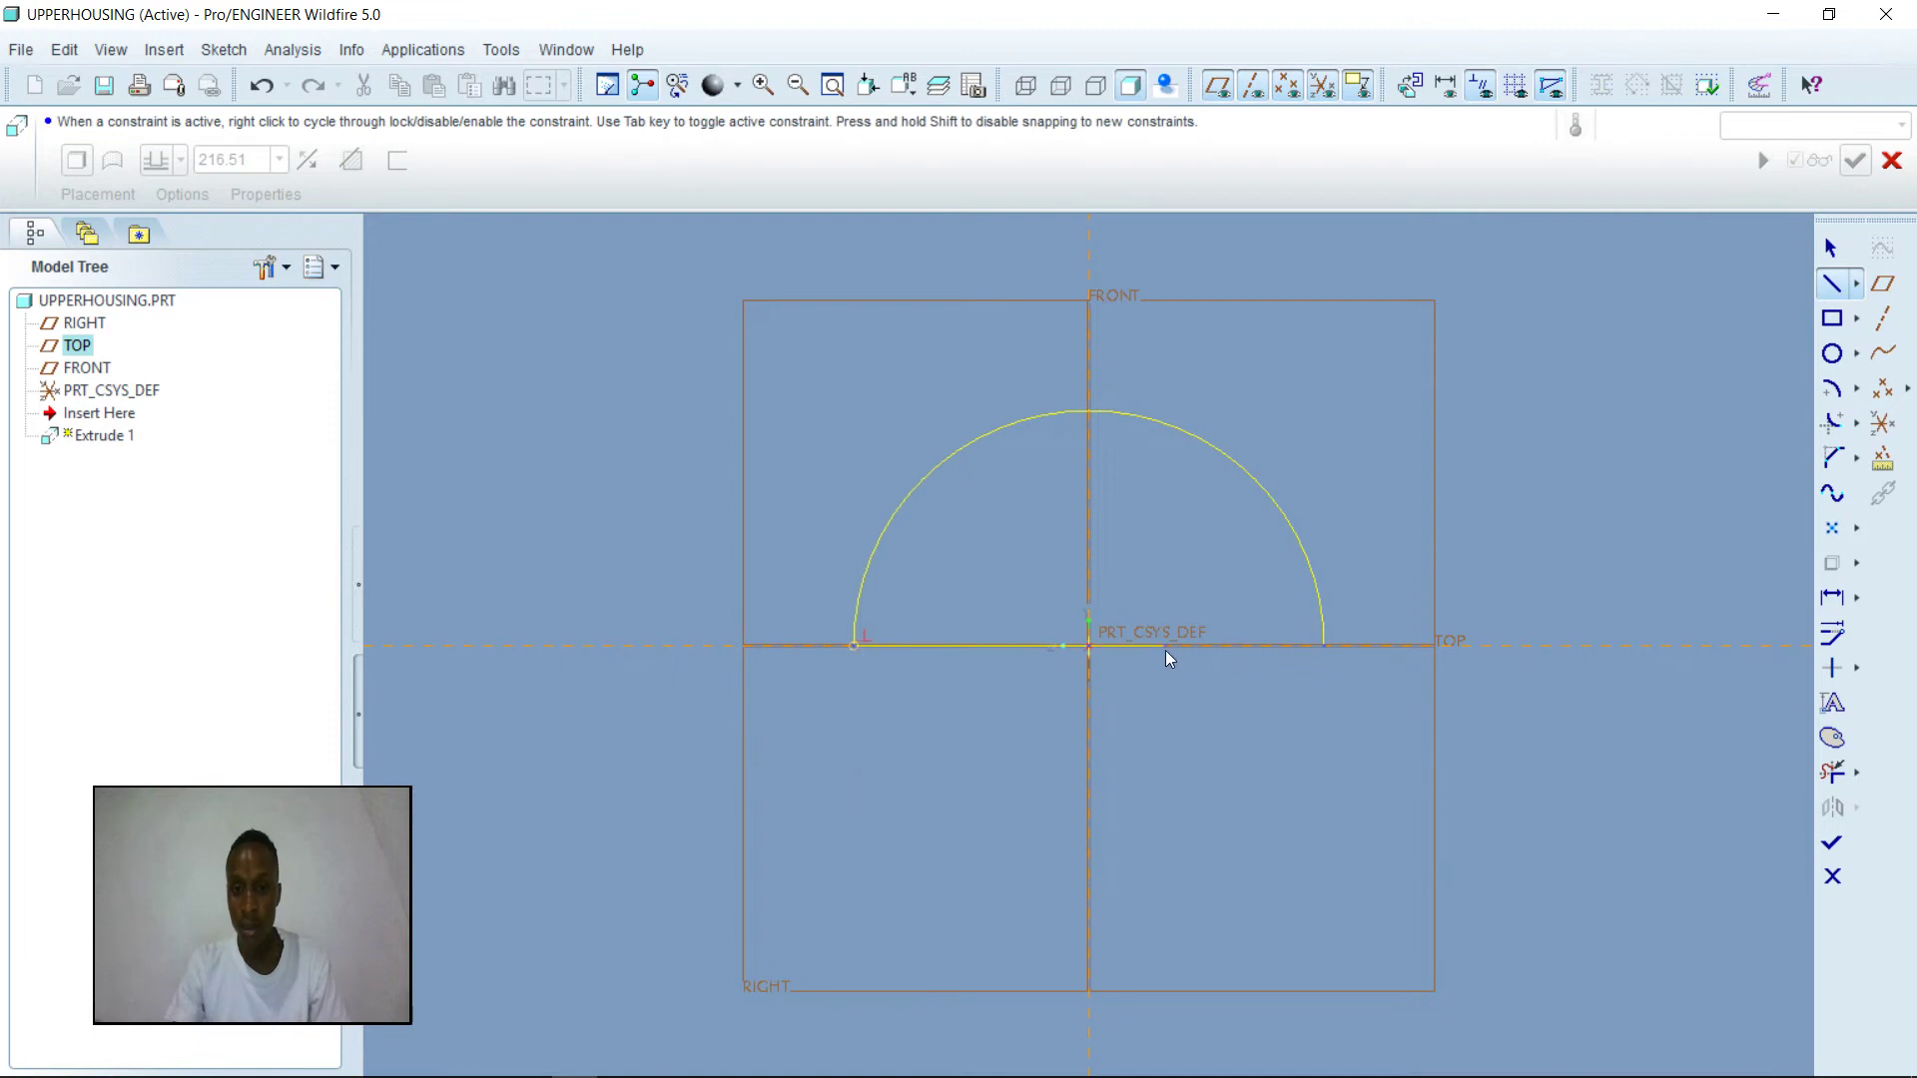
click(1323, 647)
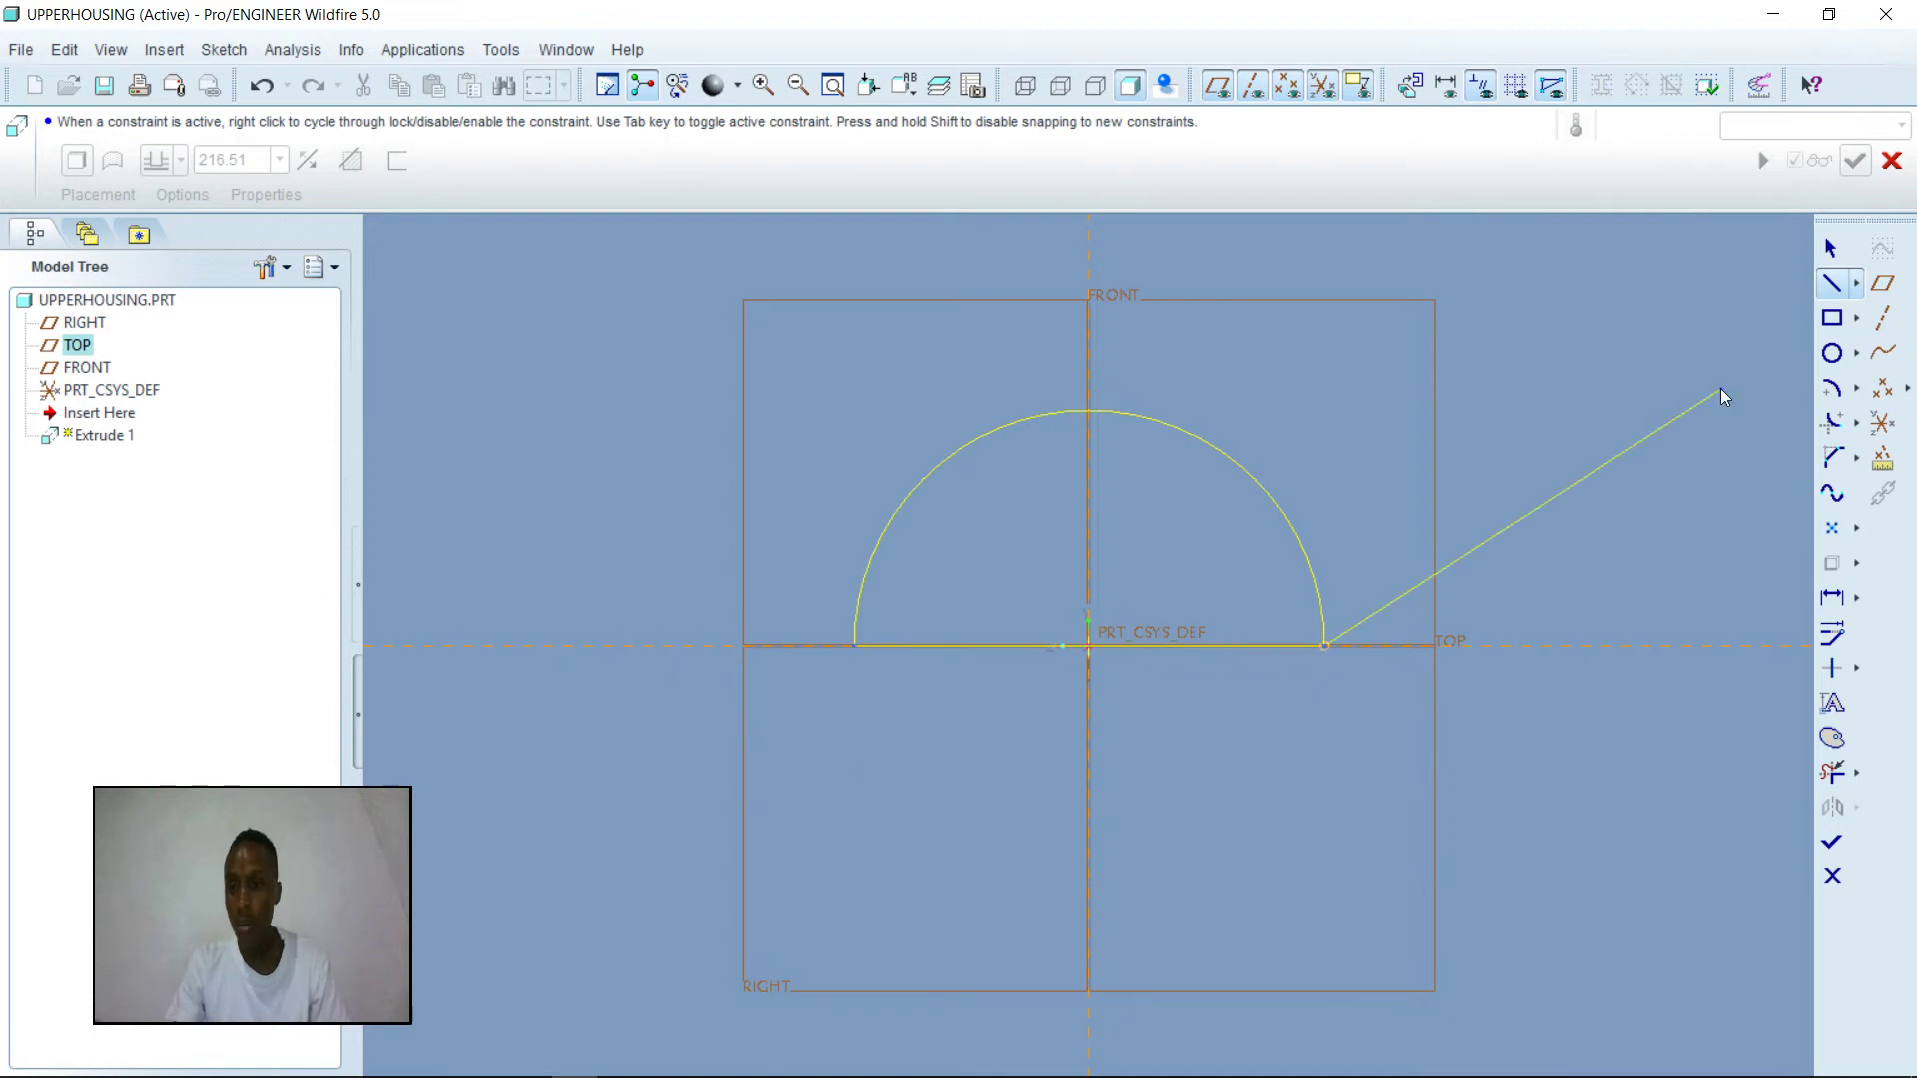
click(1822, 242)
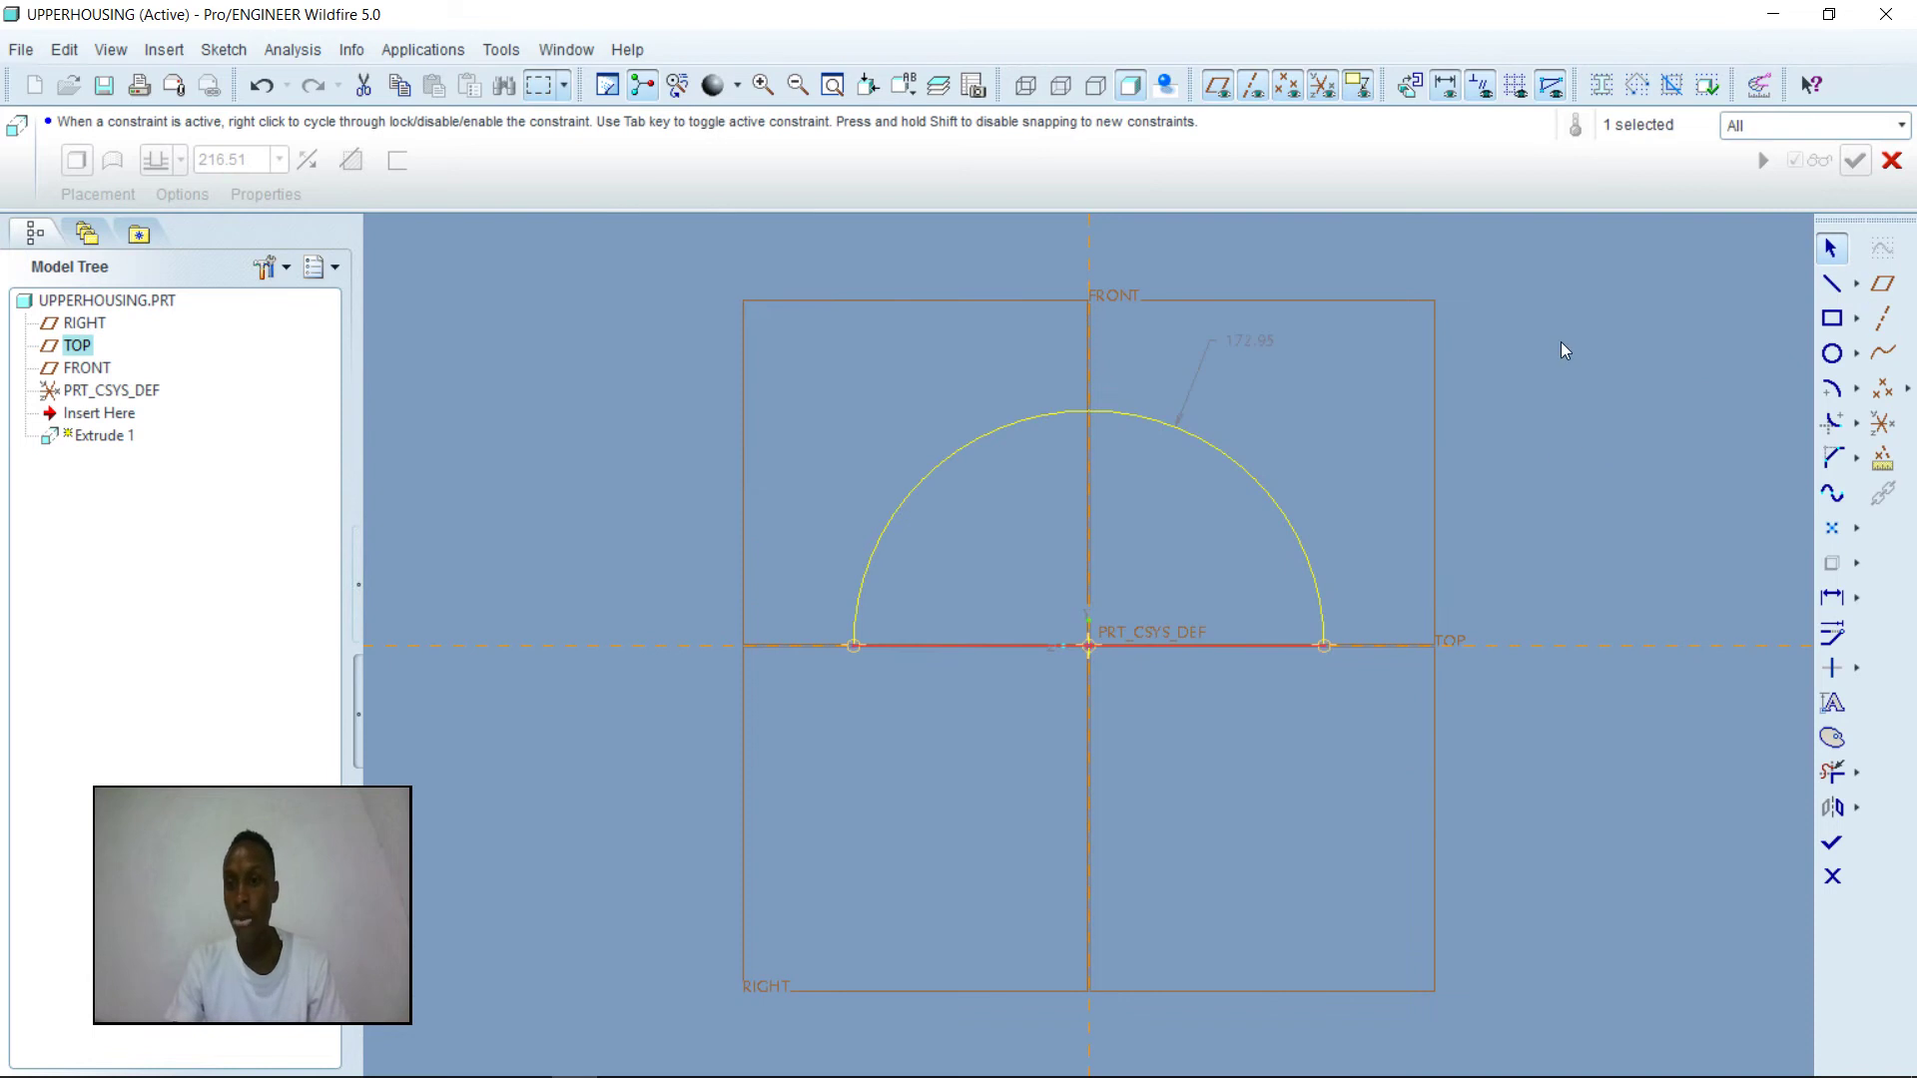
- Set the semicircle's radius to 6
double_click(1250, 337)
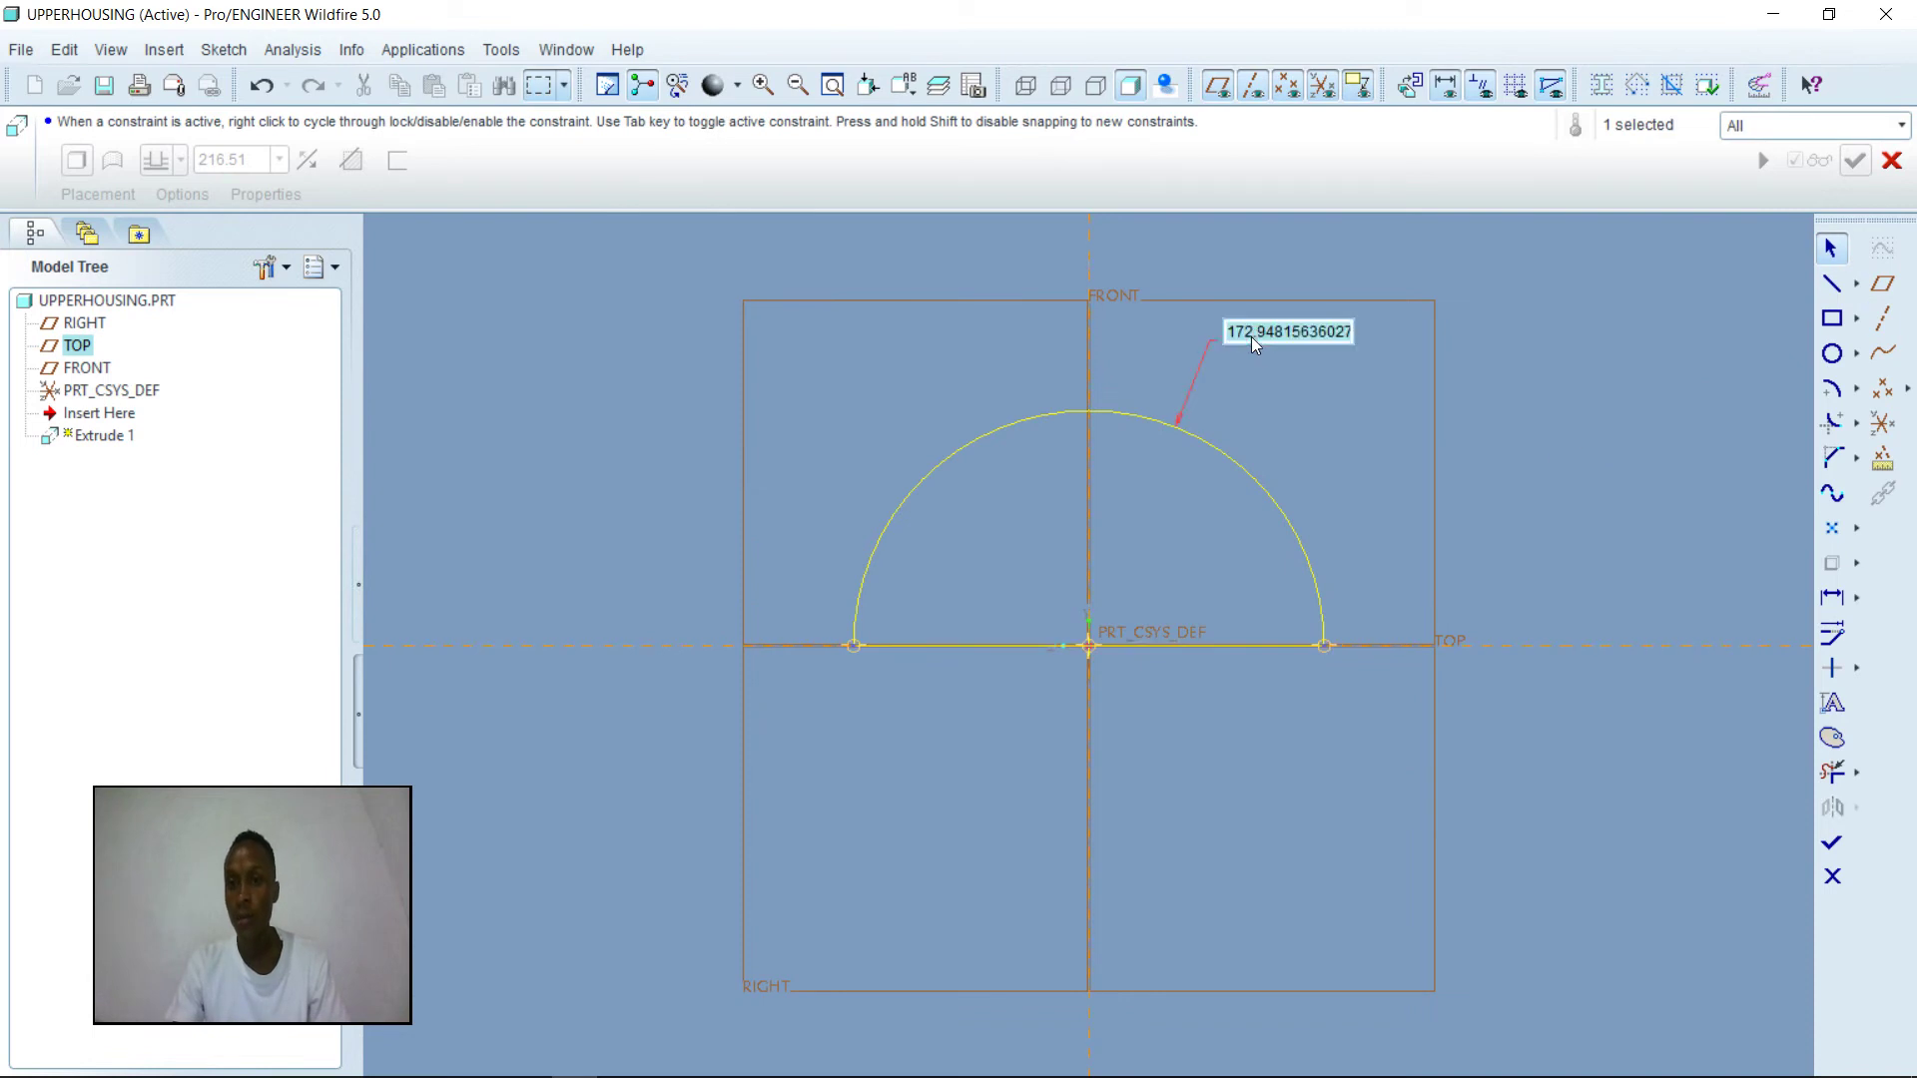
text(6)
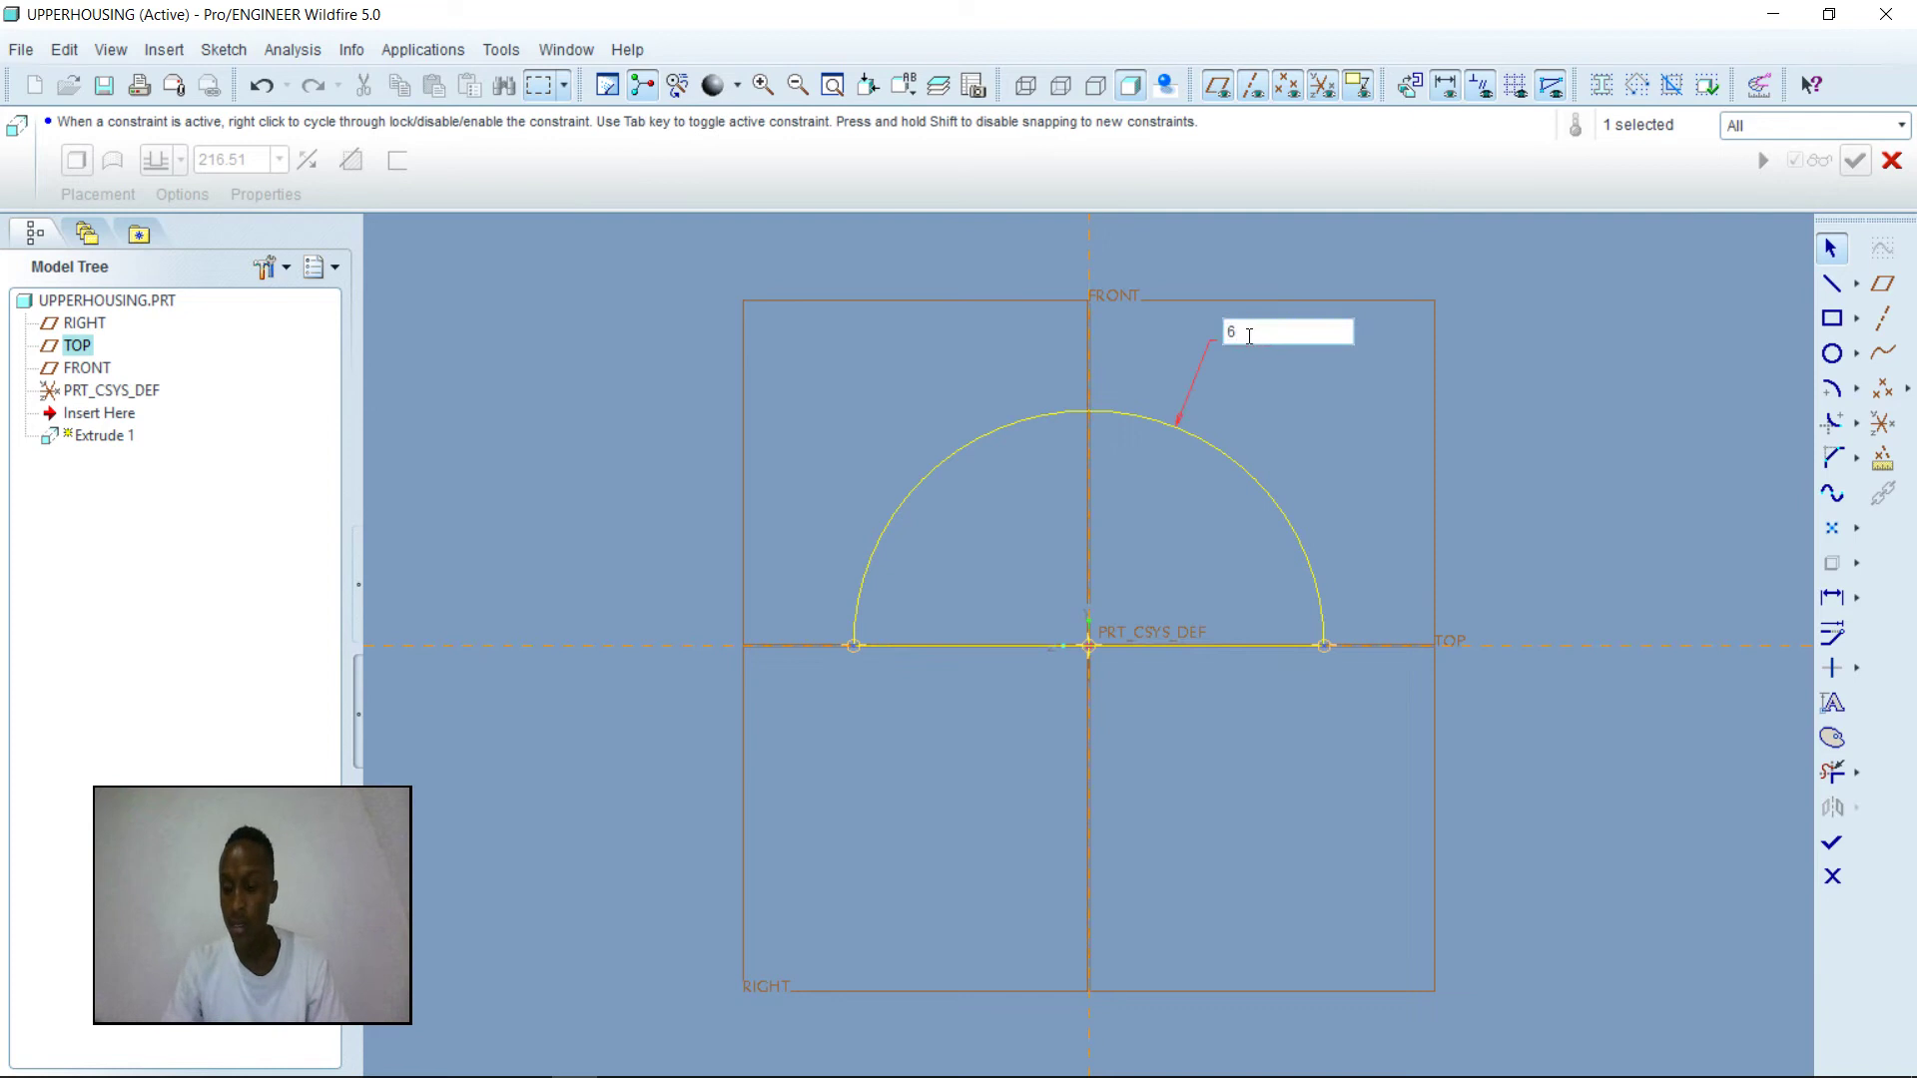
key(Return)
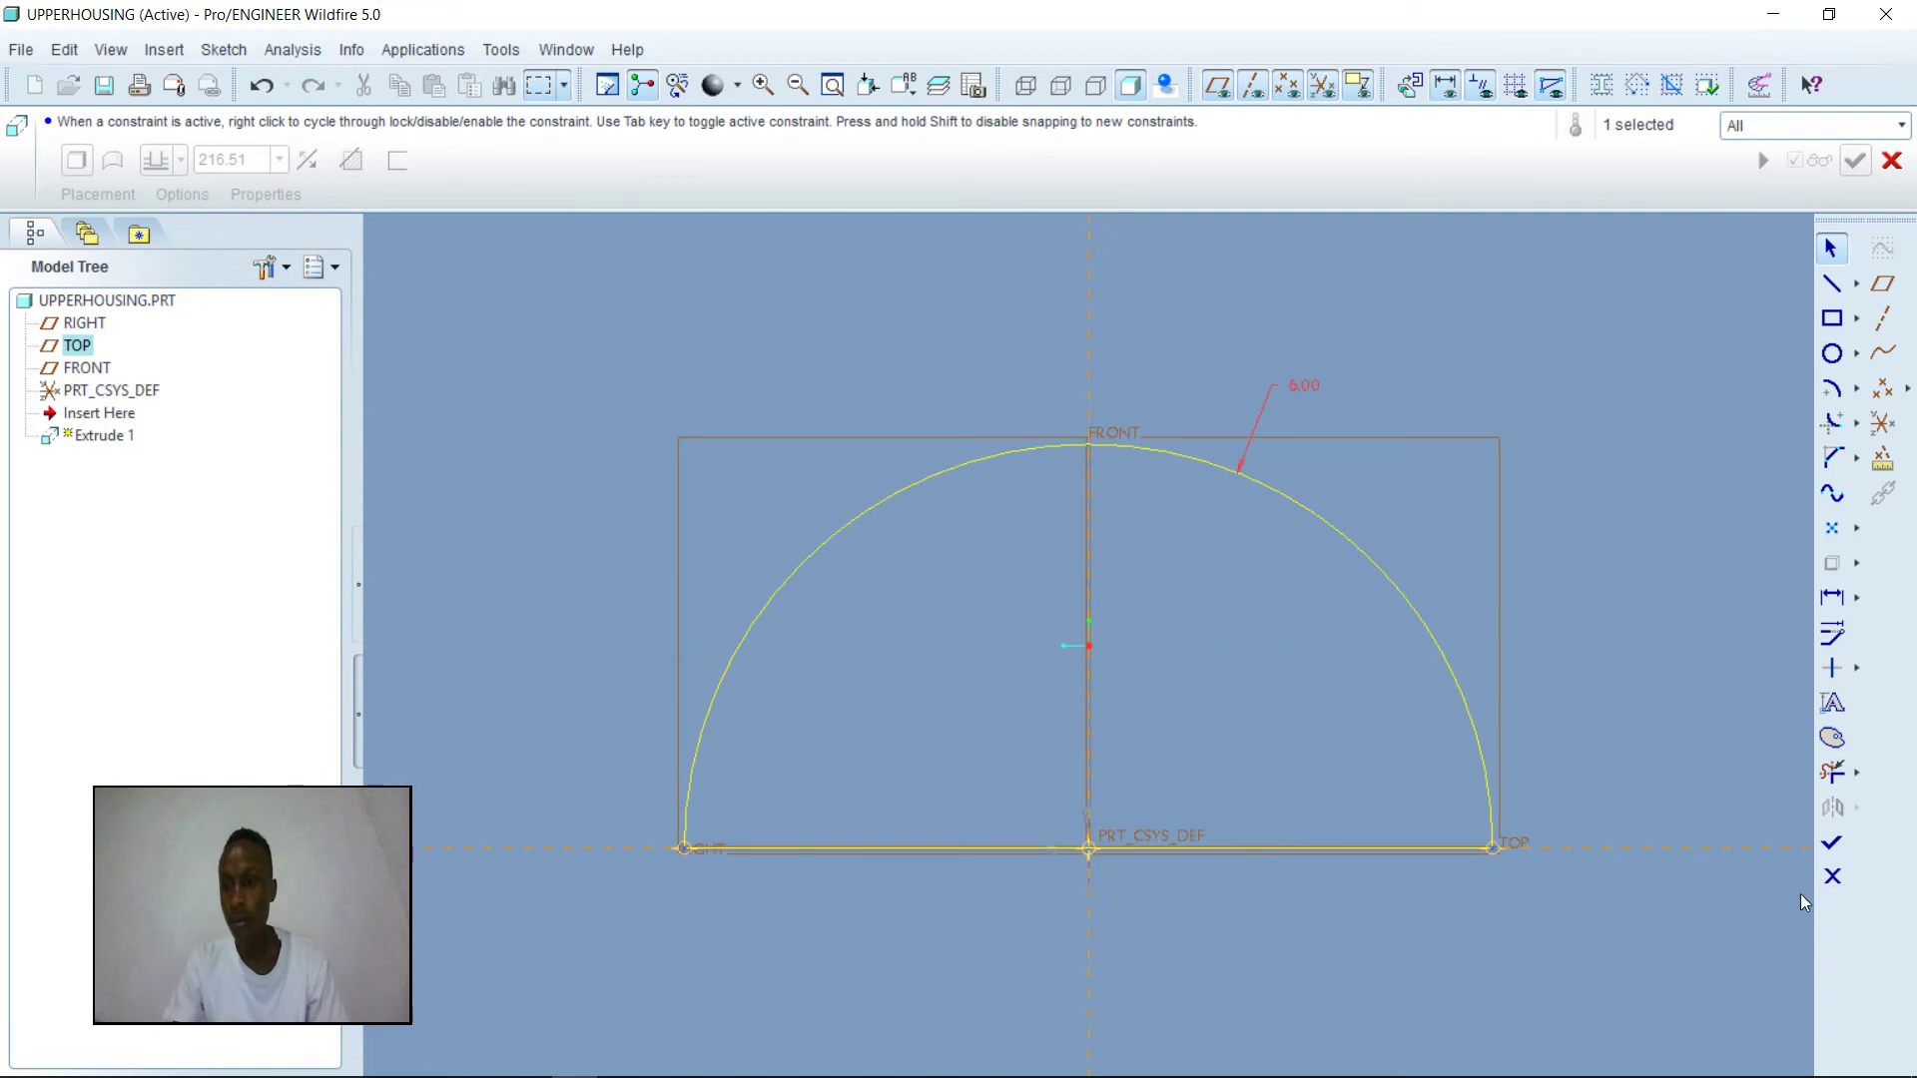
- Finish the semicircle sketch and set the extrusion symmetric about the sketch plane with a depth of 8
click(1835, 844)
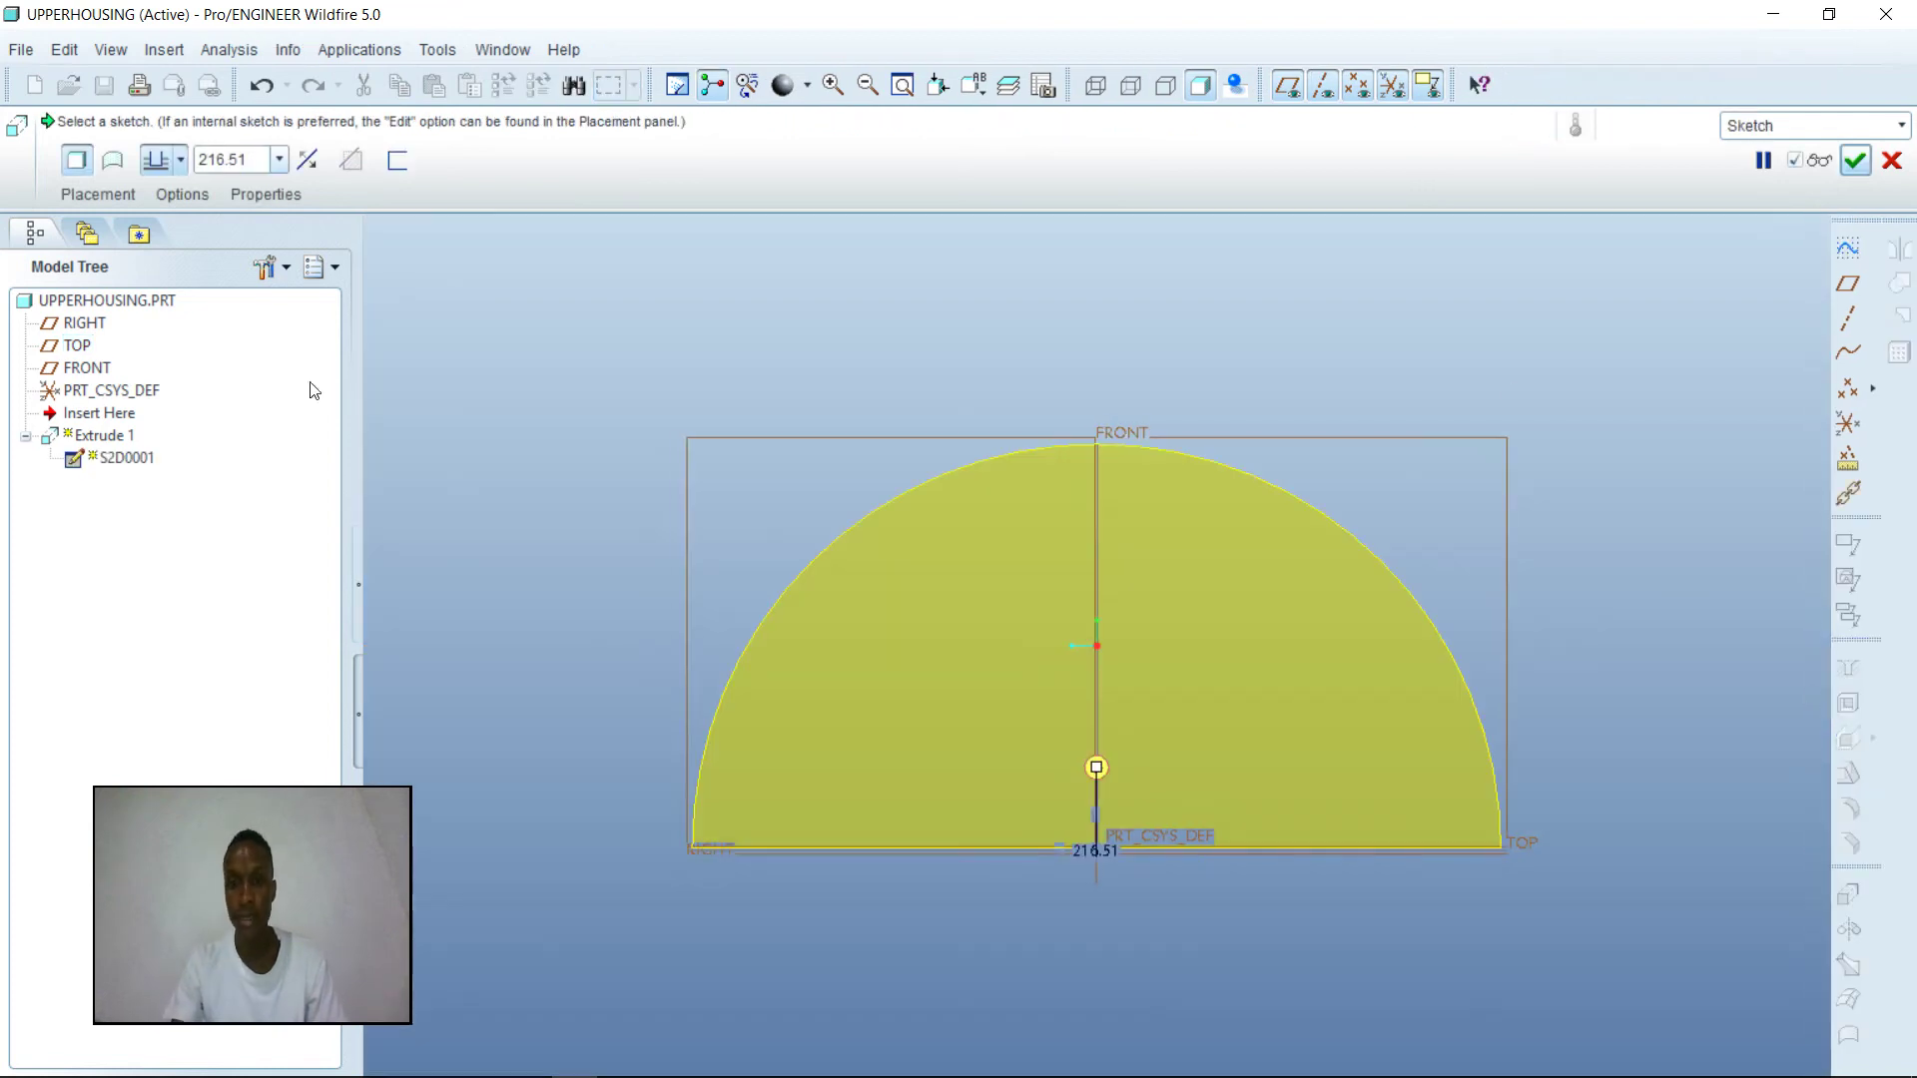
click(181, 160)
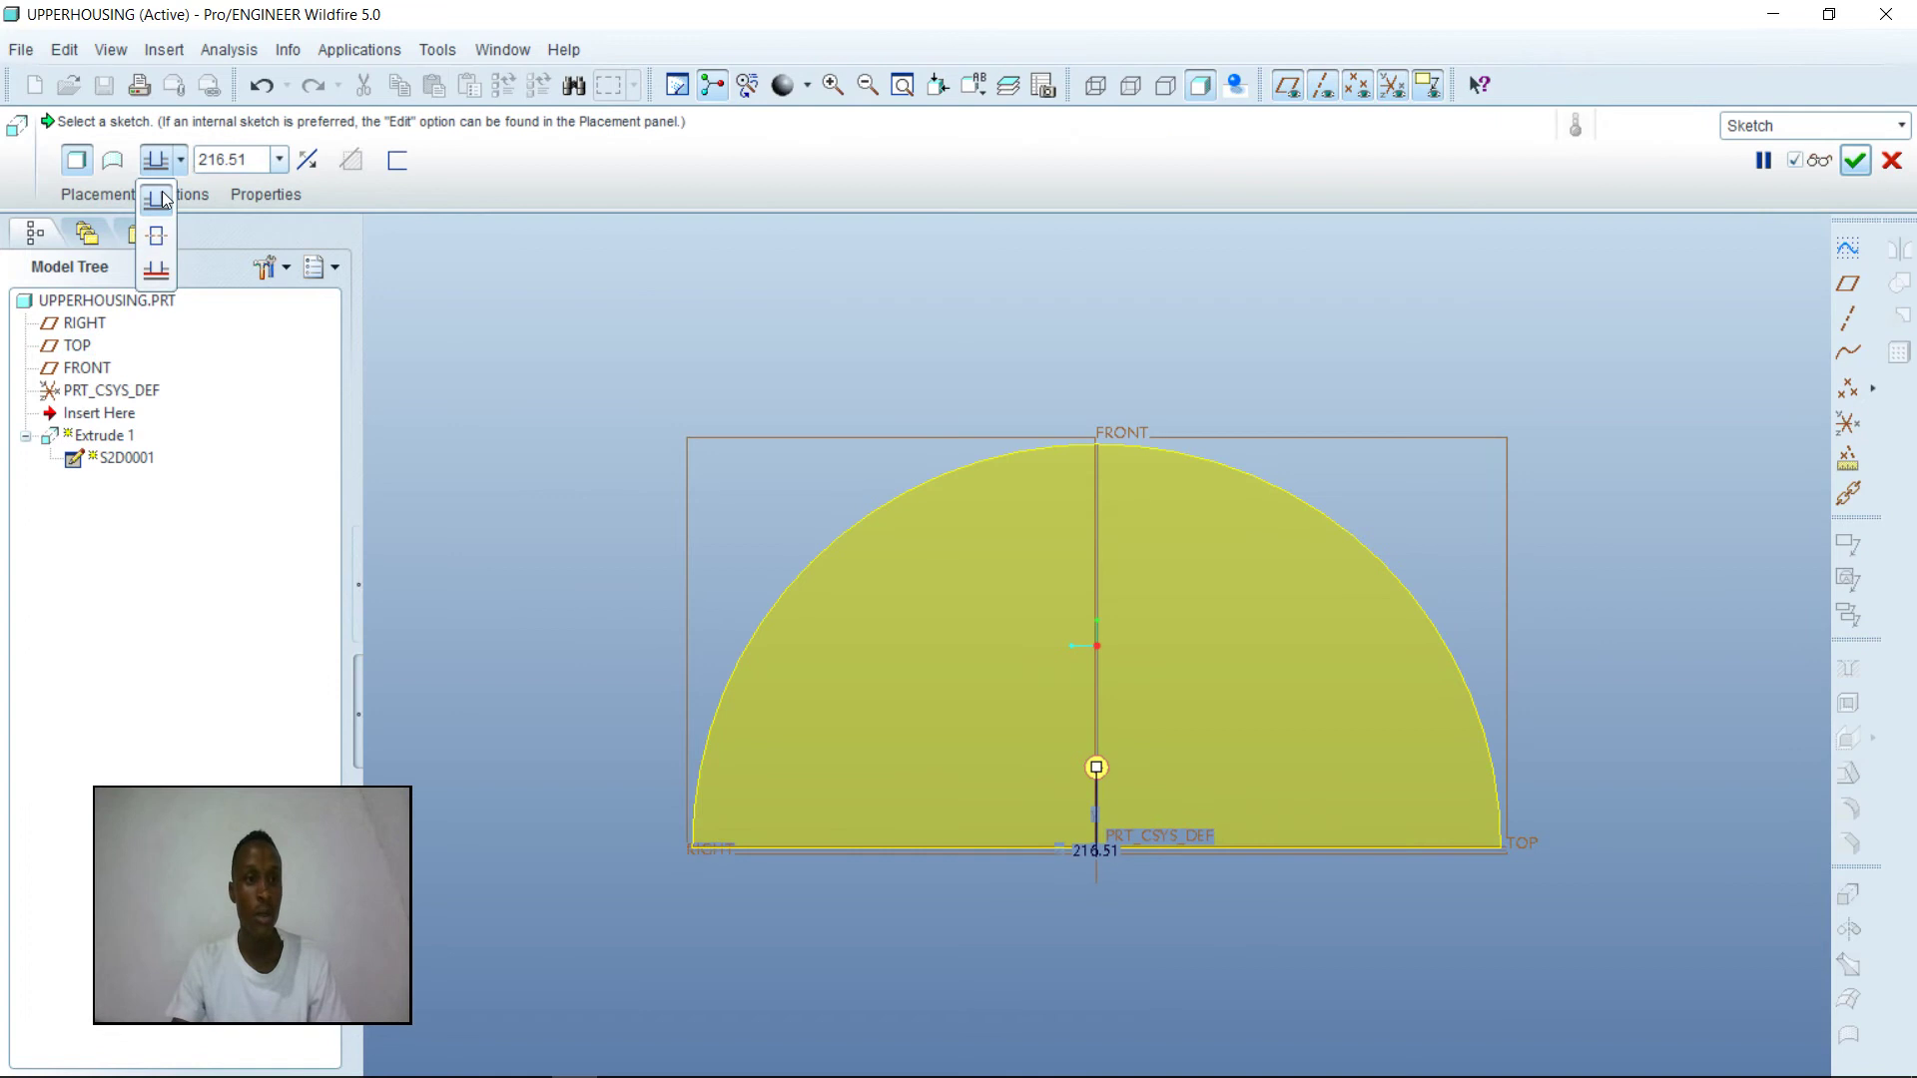
click(156, 238)
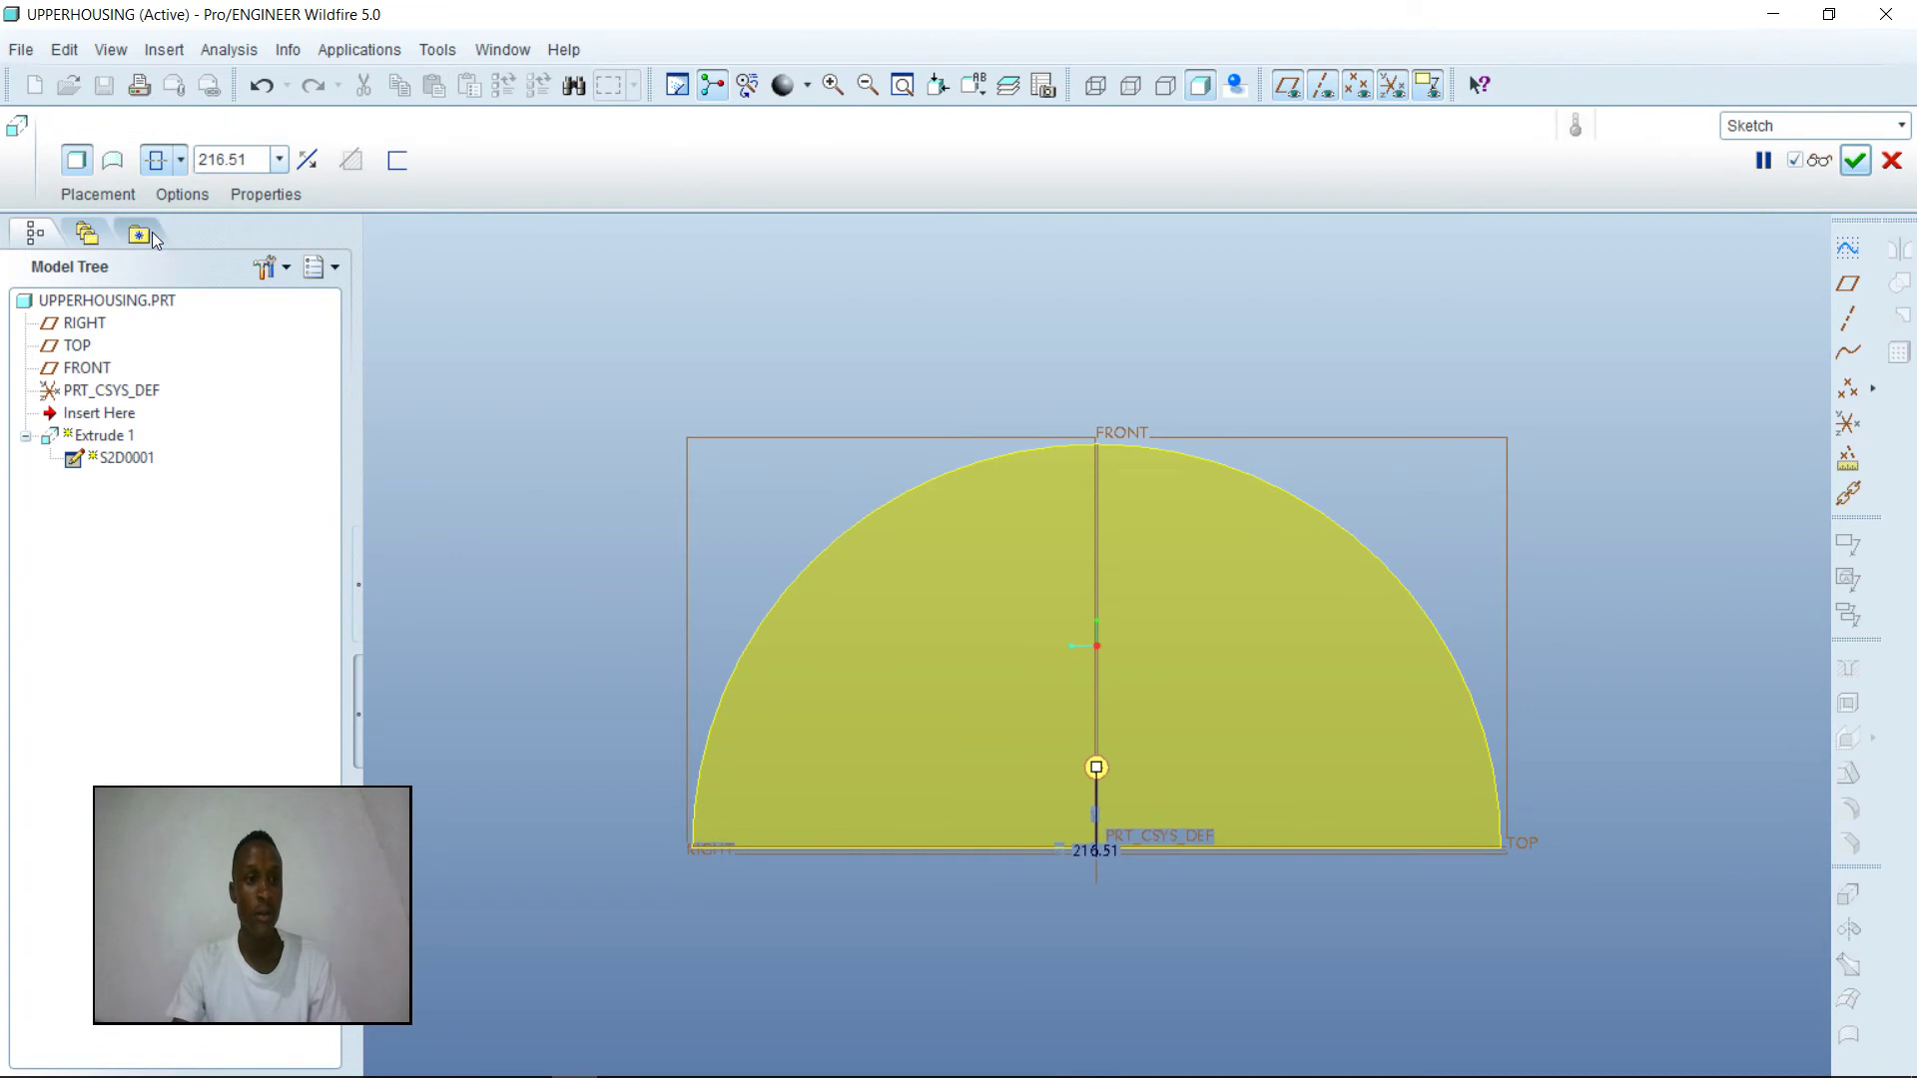
click(281, 161)
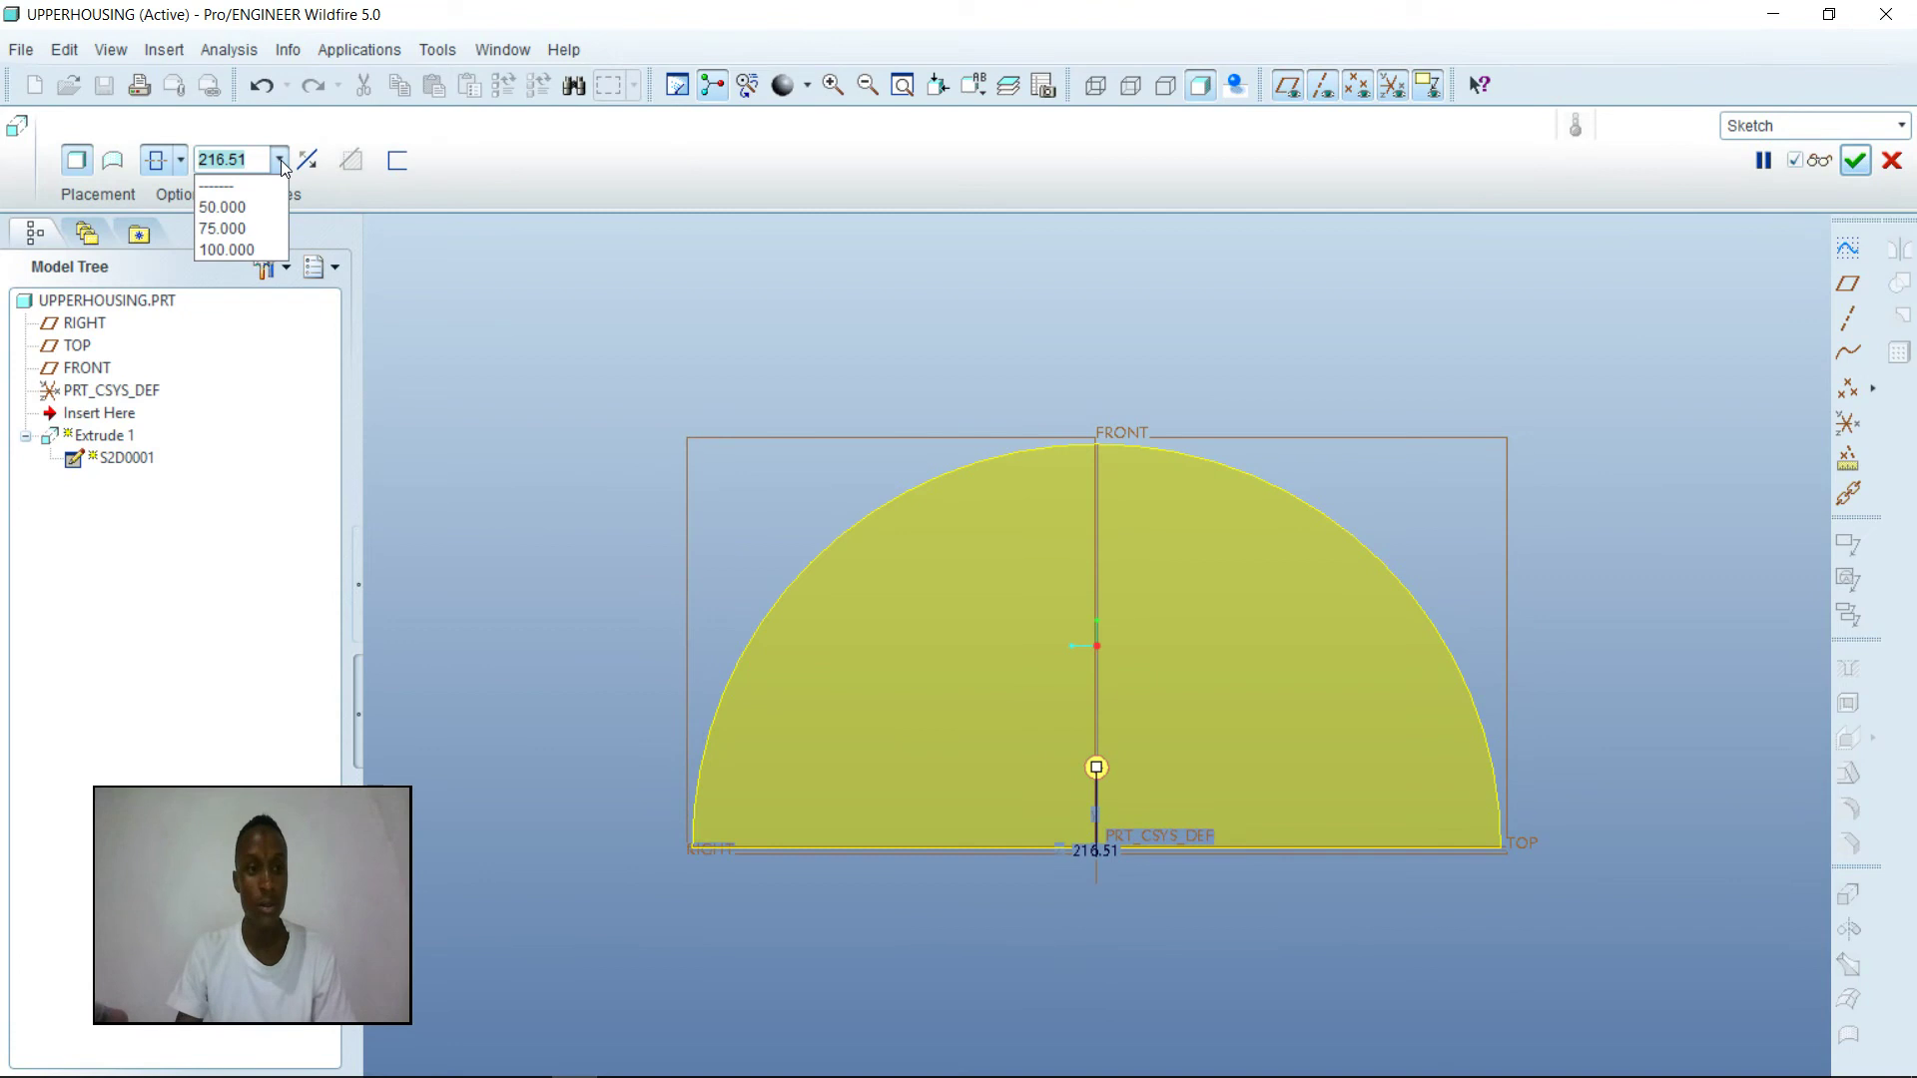
text(8)
key(Return)
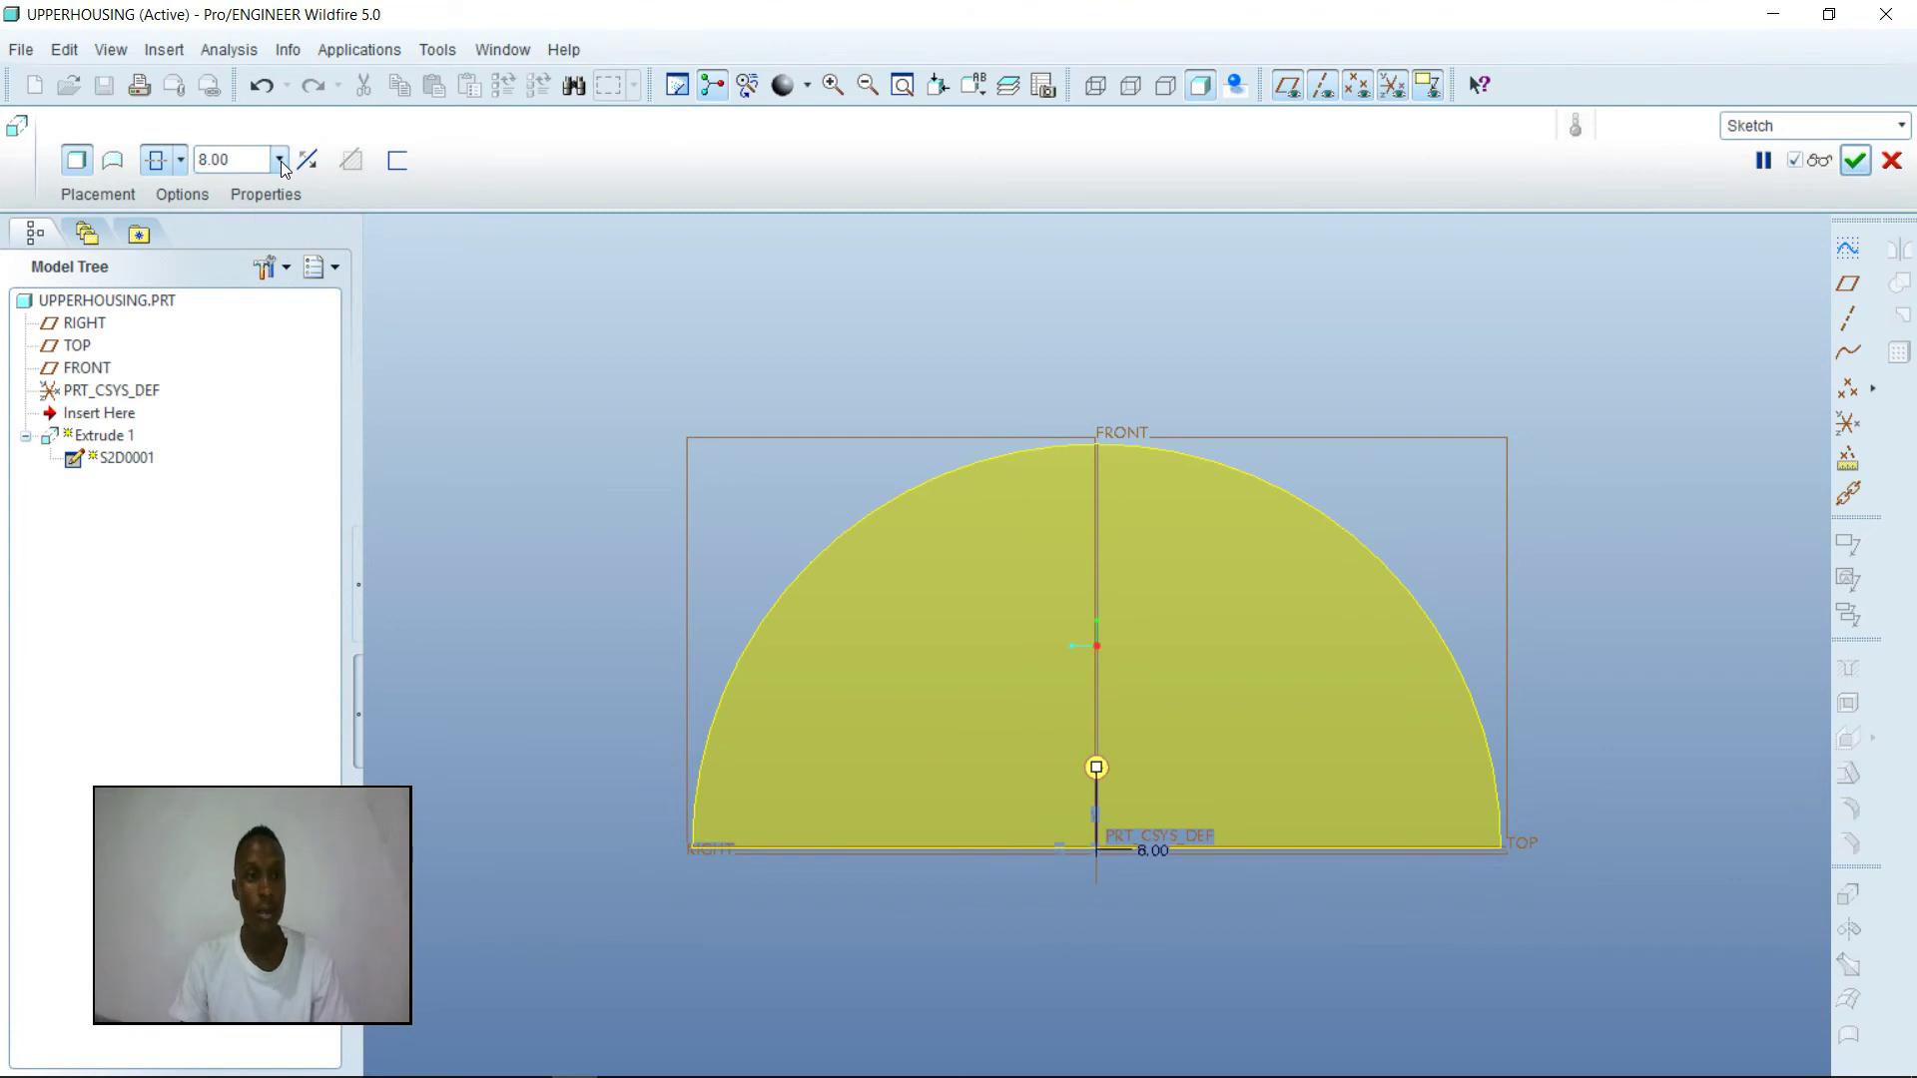
- Preview the extruded half cylinder in 3D and complete the Extrude feature
click(1763, 159)
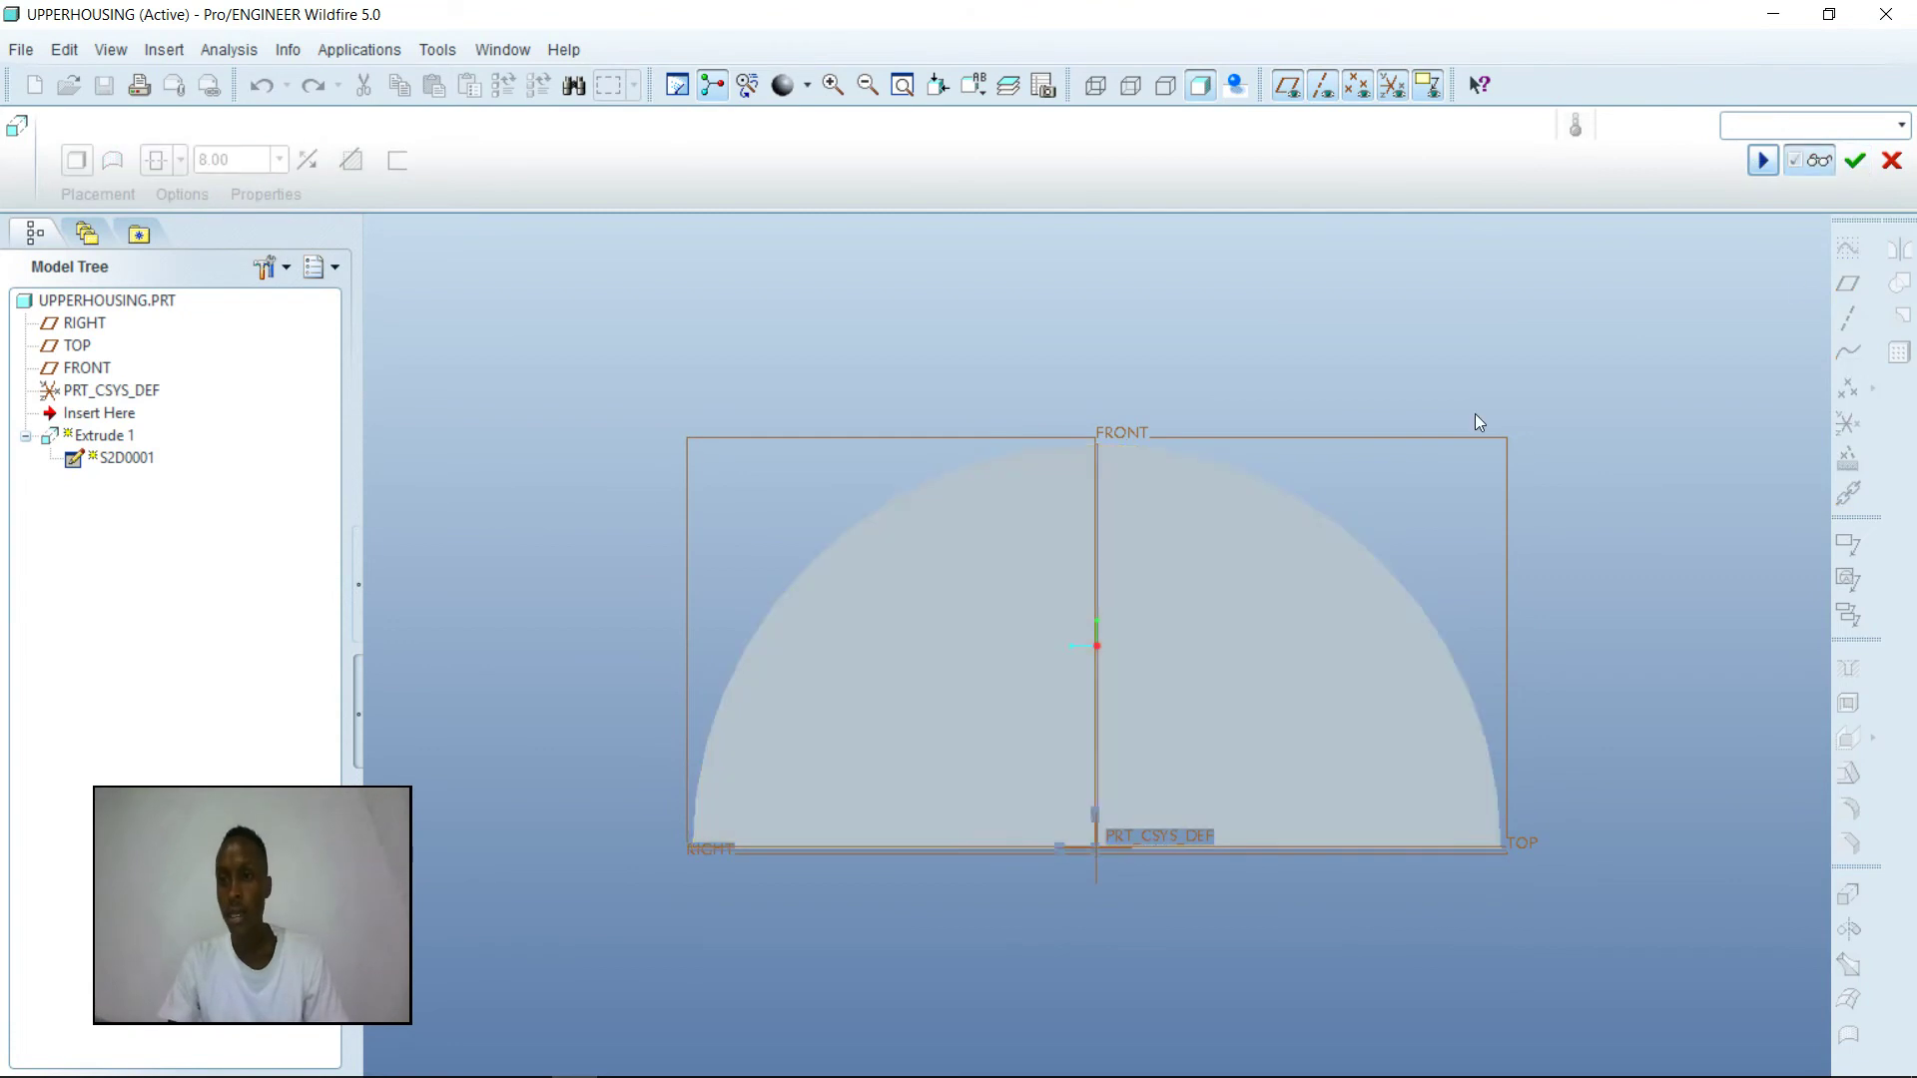
mouse_move(1482, 413)
middle_down()
mouse_move(1578, 415)
mouse_move(1583, 453)
middle_up()
mouse_move(1735, 505)
middle_down()
mouse_move(1694, 513)
mouse_move(1671, 559)
middle_up()
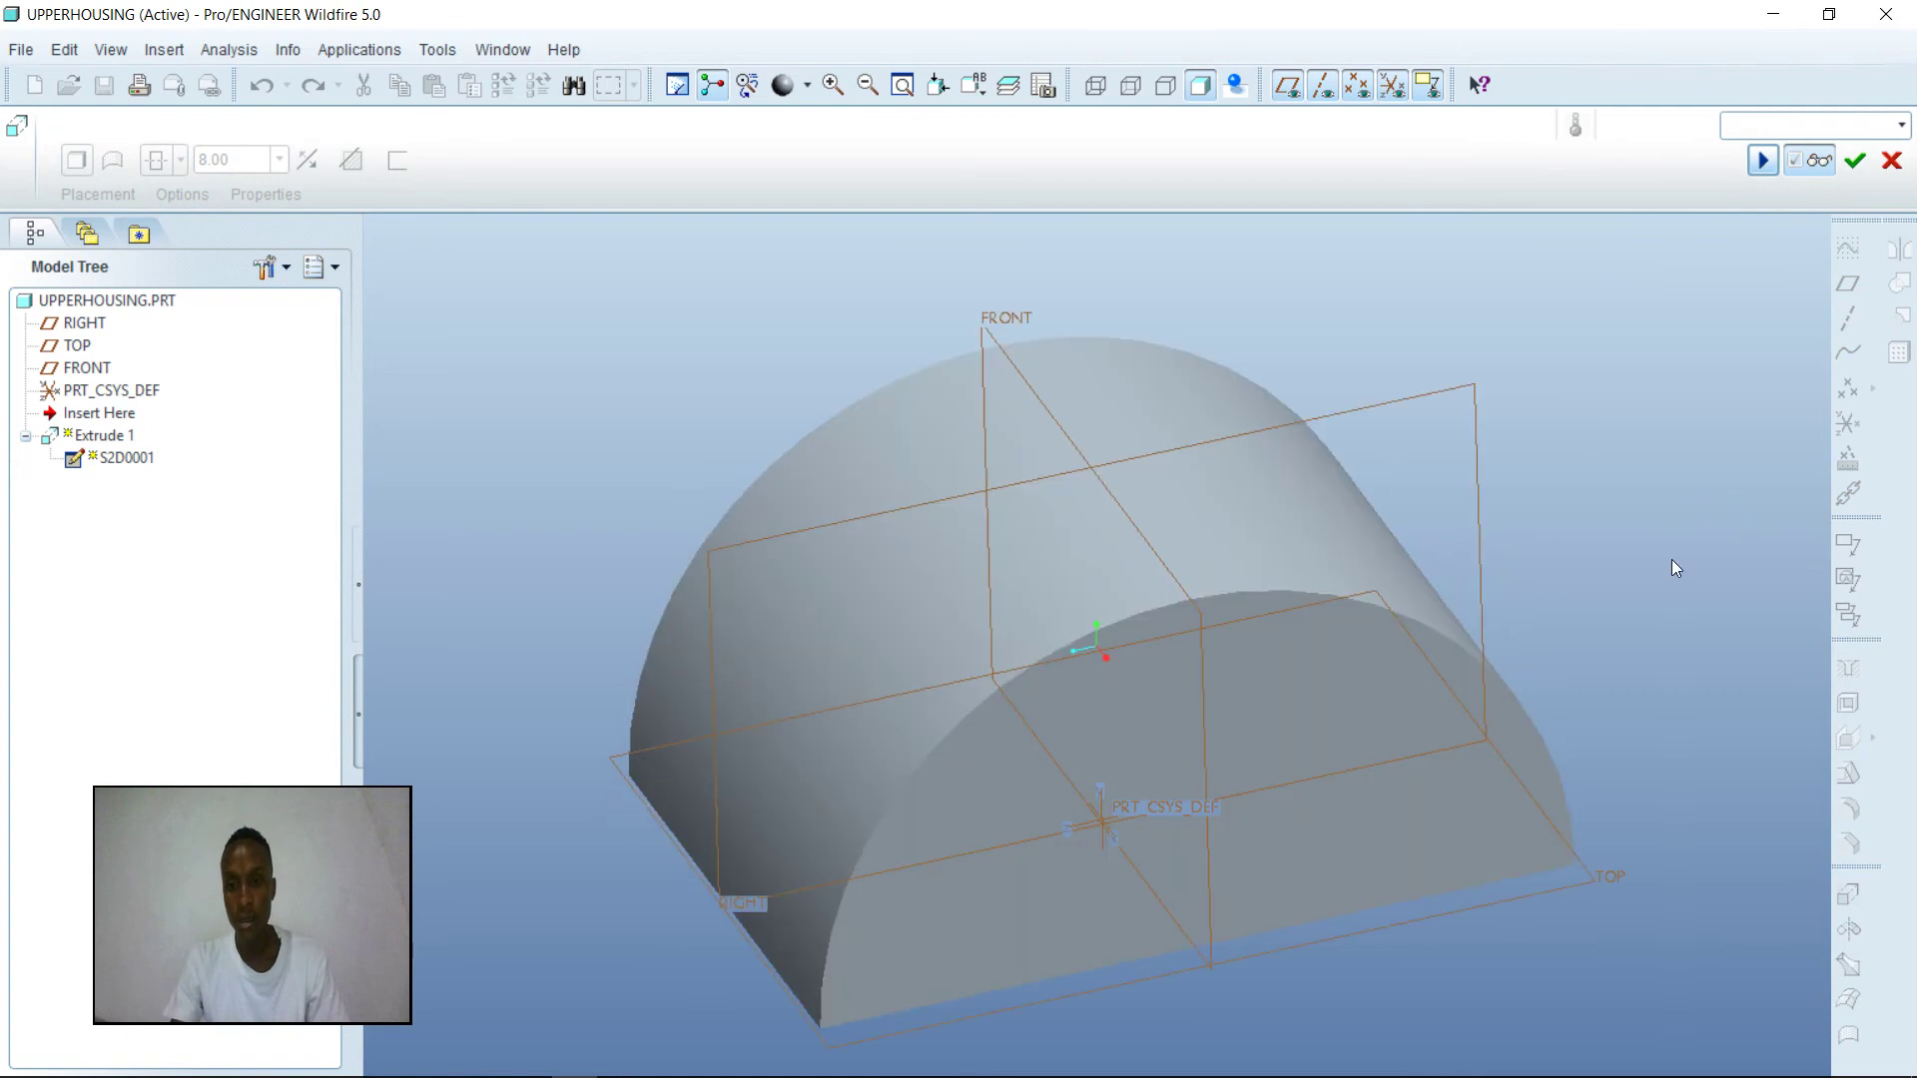
click(1860, 162)
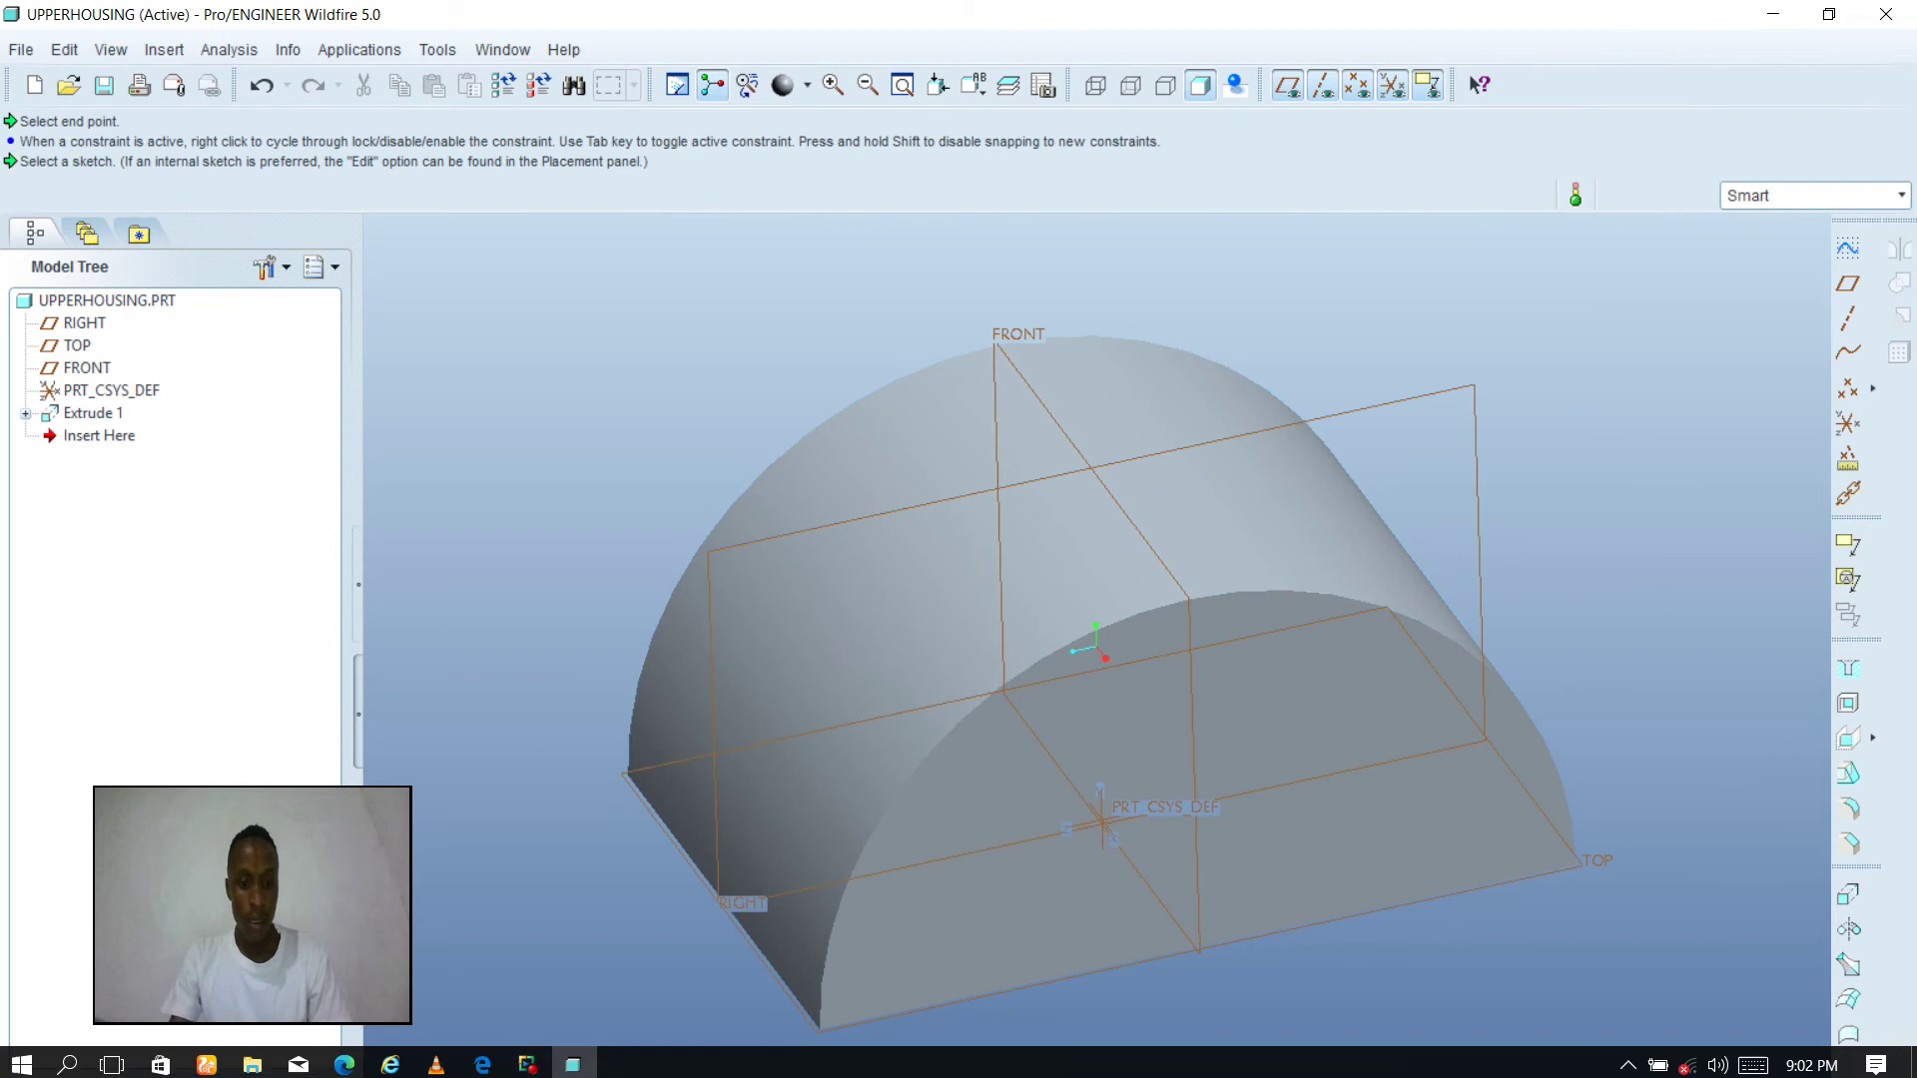
- Switch to the PDF guide, examine the swept blend trajectory instructions and the sketch in Figure 9-47, and return to Pro/ENGINEER
click(496, 1062)
scroll(988, 505, down, 5)
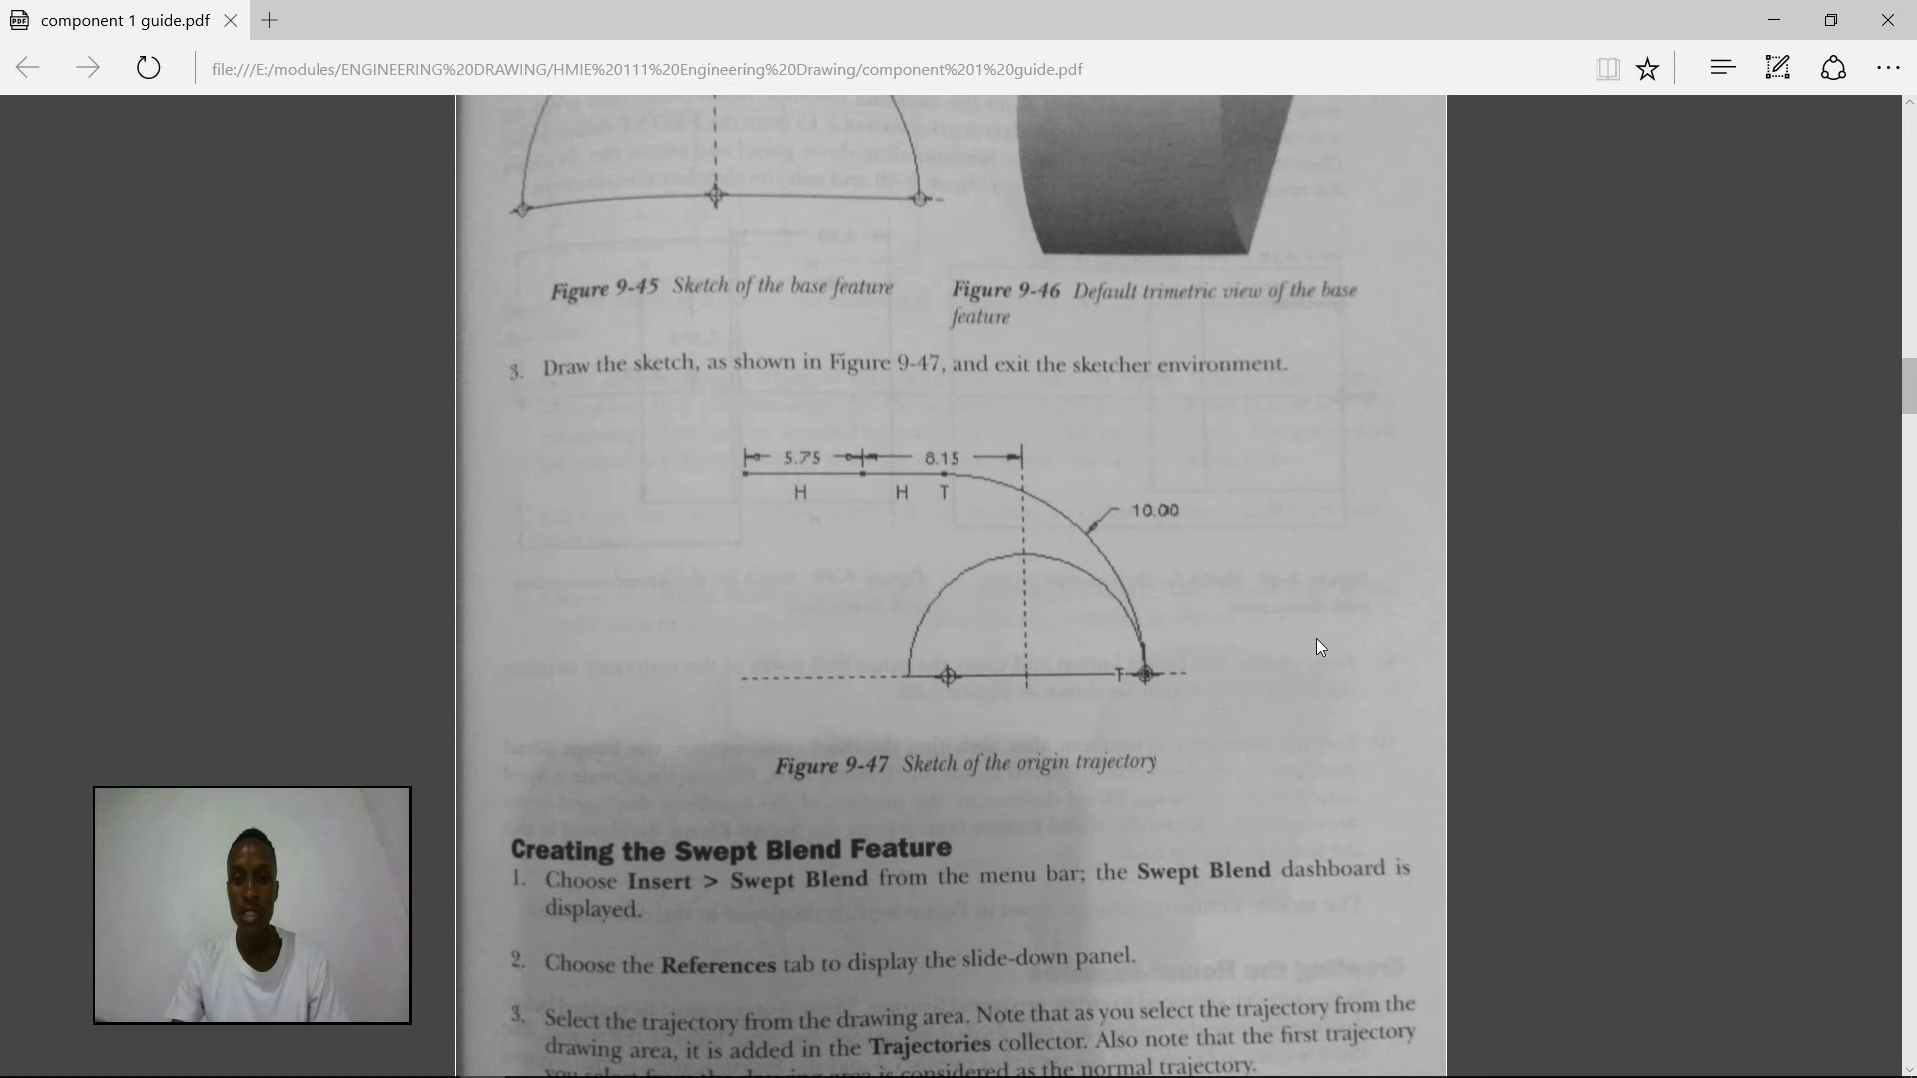
scroll(1282, 629, up, 6)
scroll(1283, 635, down, 4)
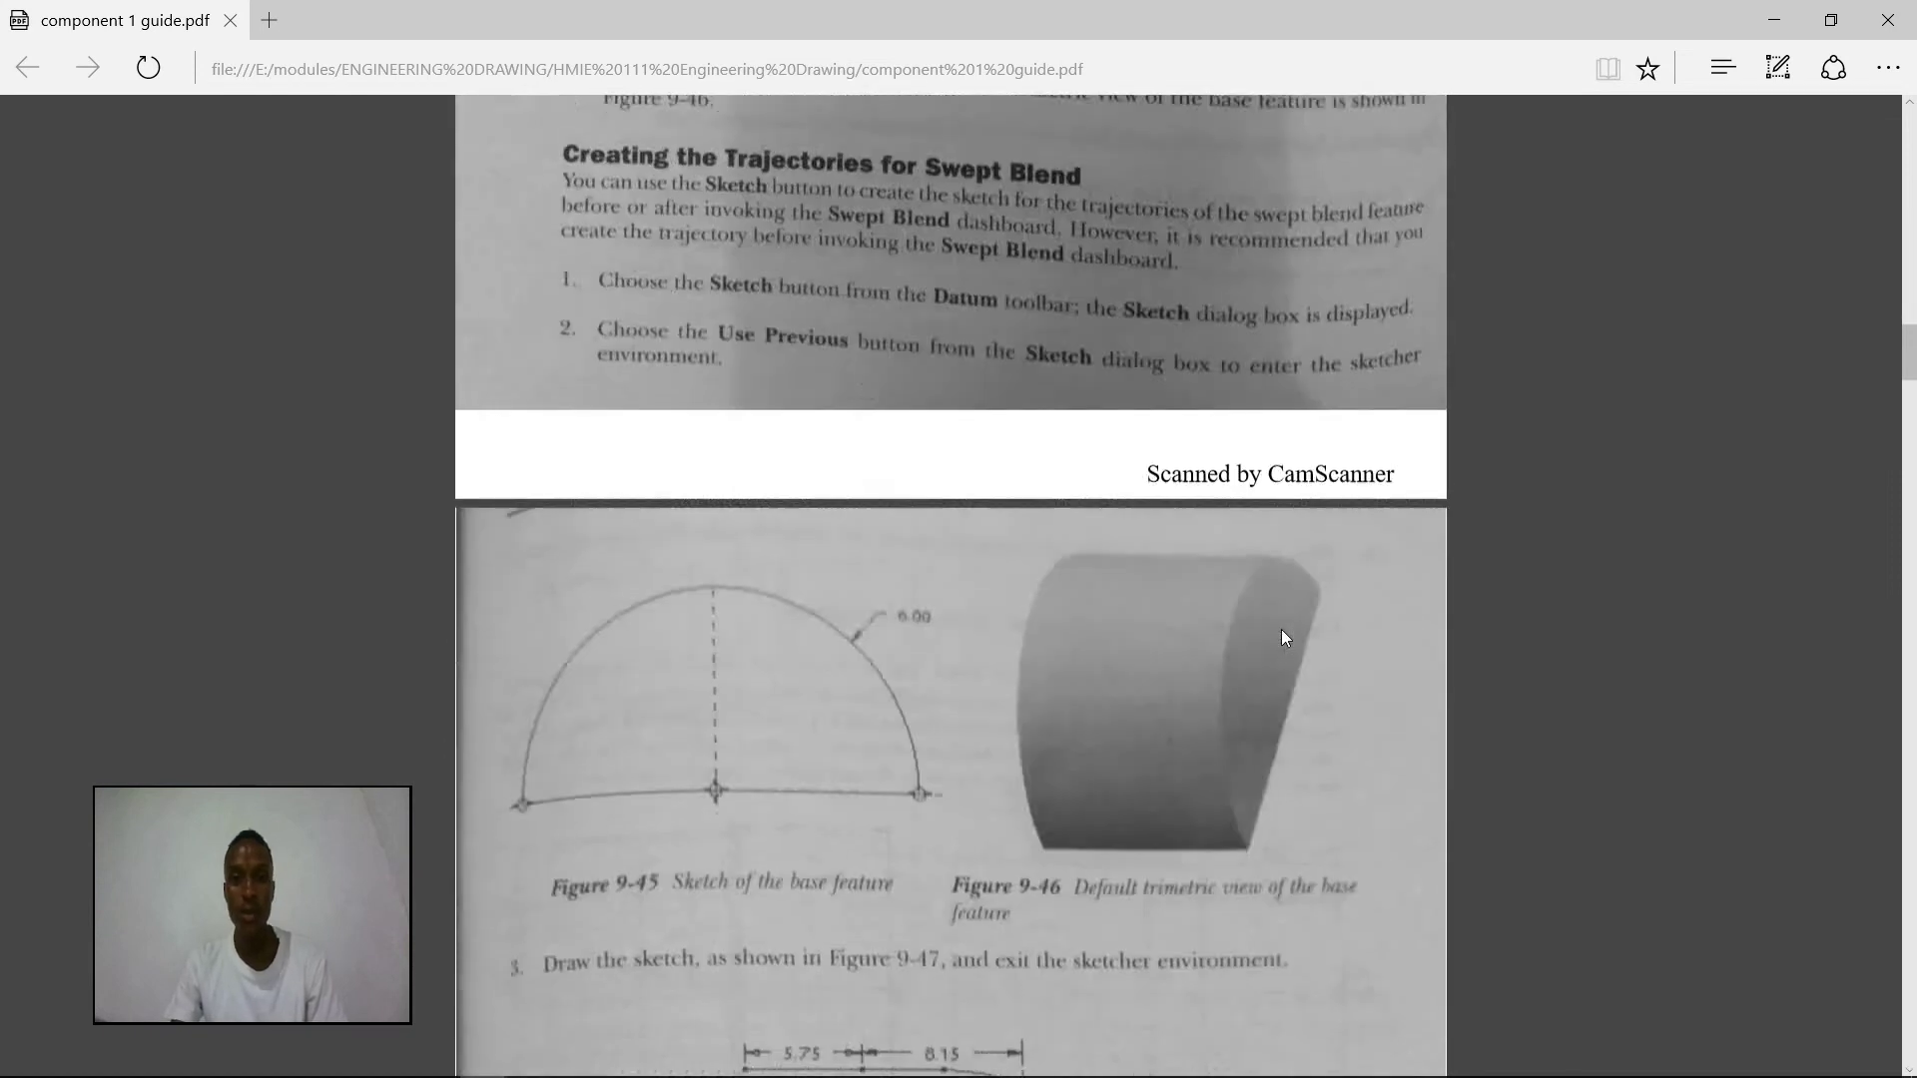
scroll(1285, 641, up, 3)
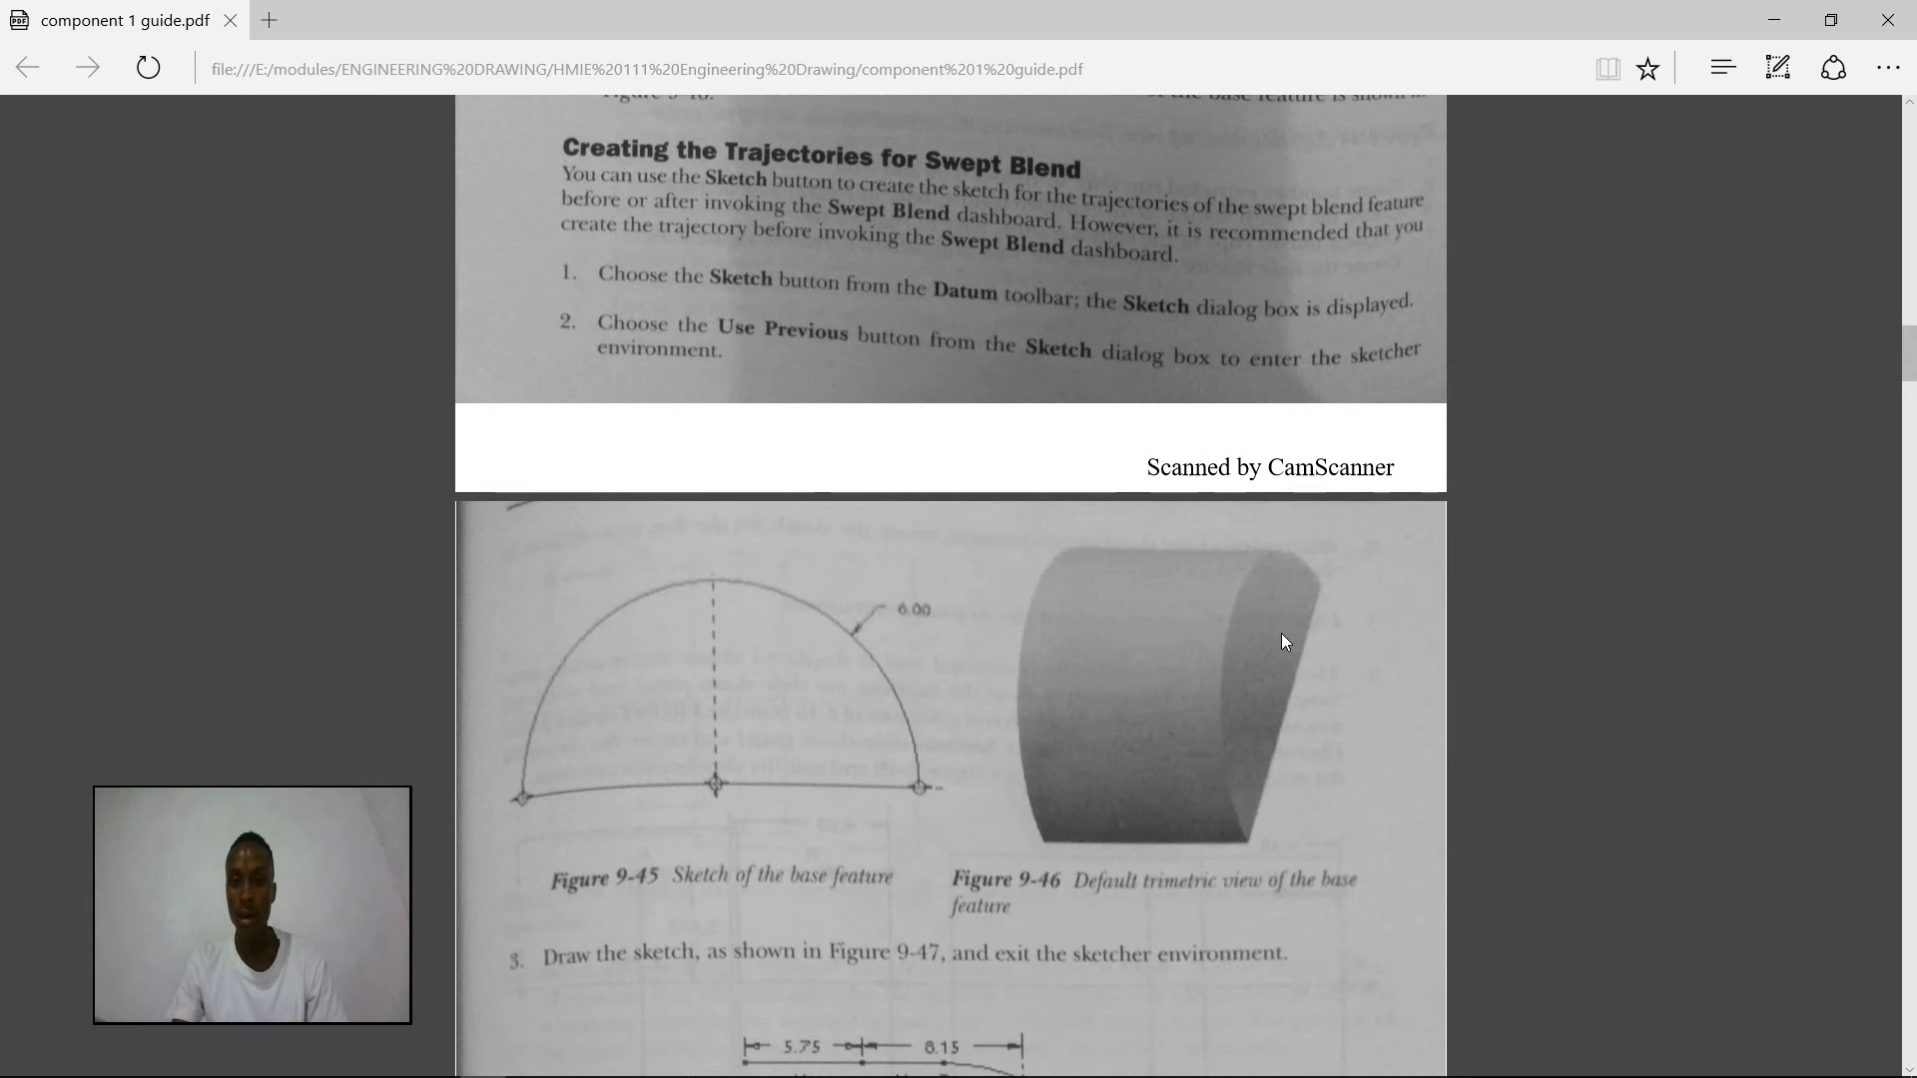
scroll(1258, 642, down, 3)
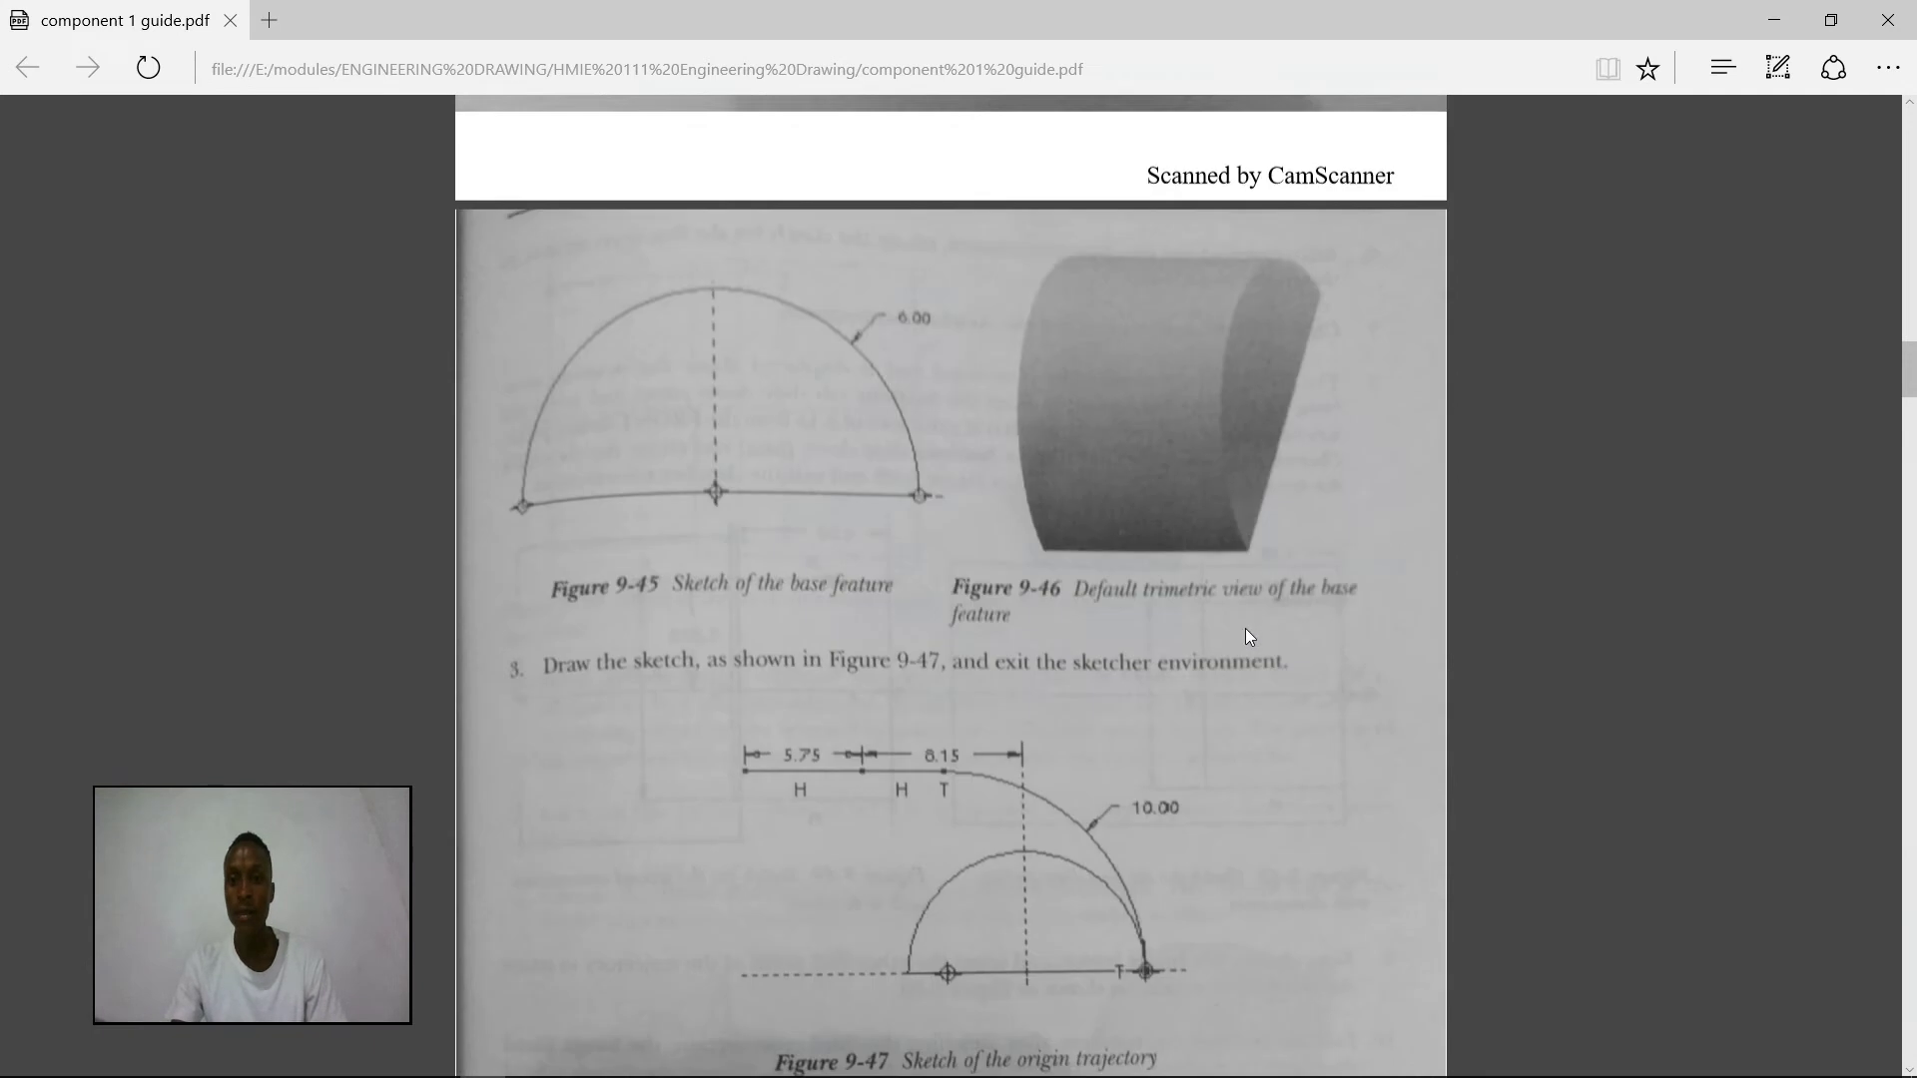
click(1774, 20)
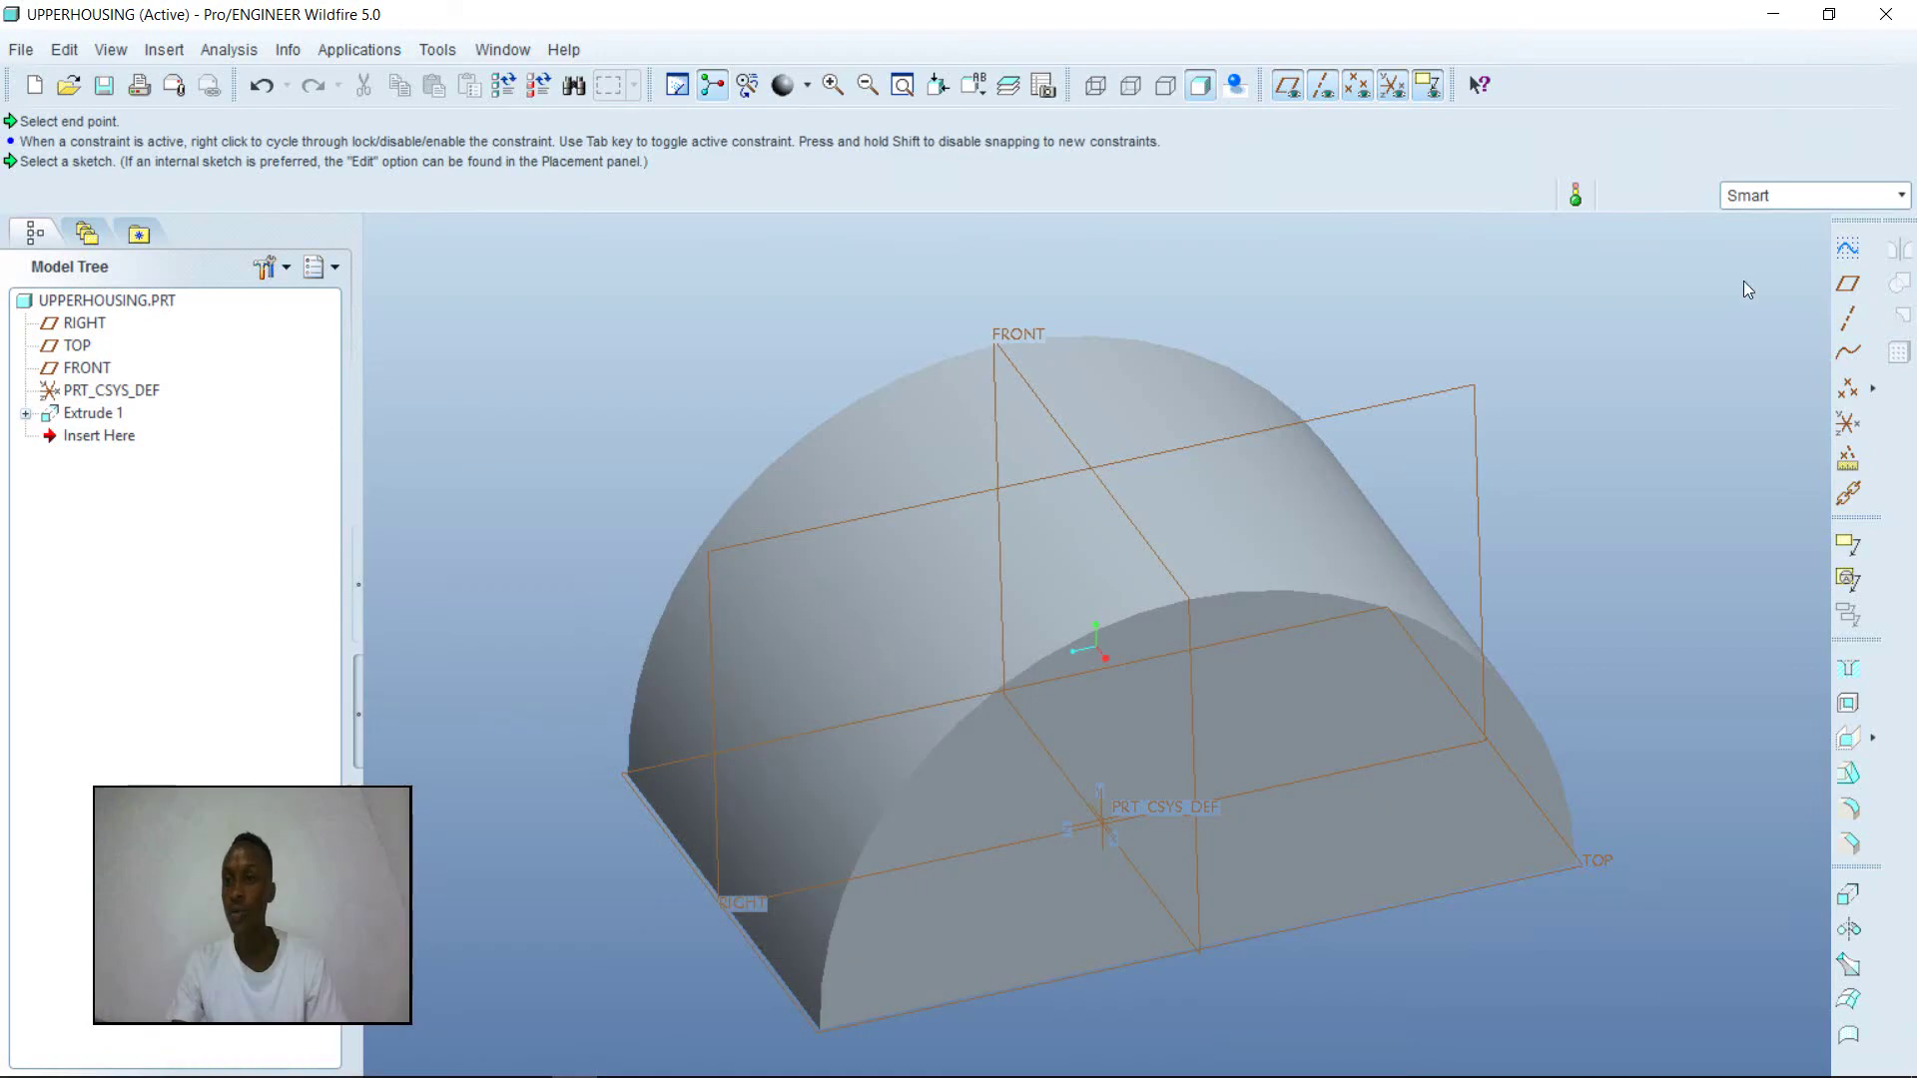
- Start a datum sketch on the previously used sketch plane and add the base feature's curved surface as a sketch reference
click(1852, 247)
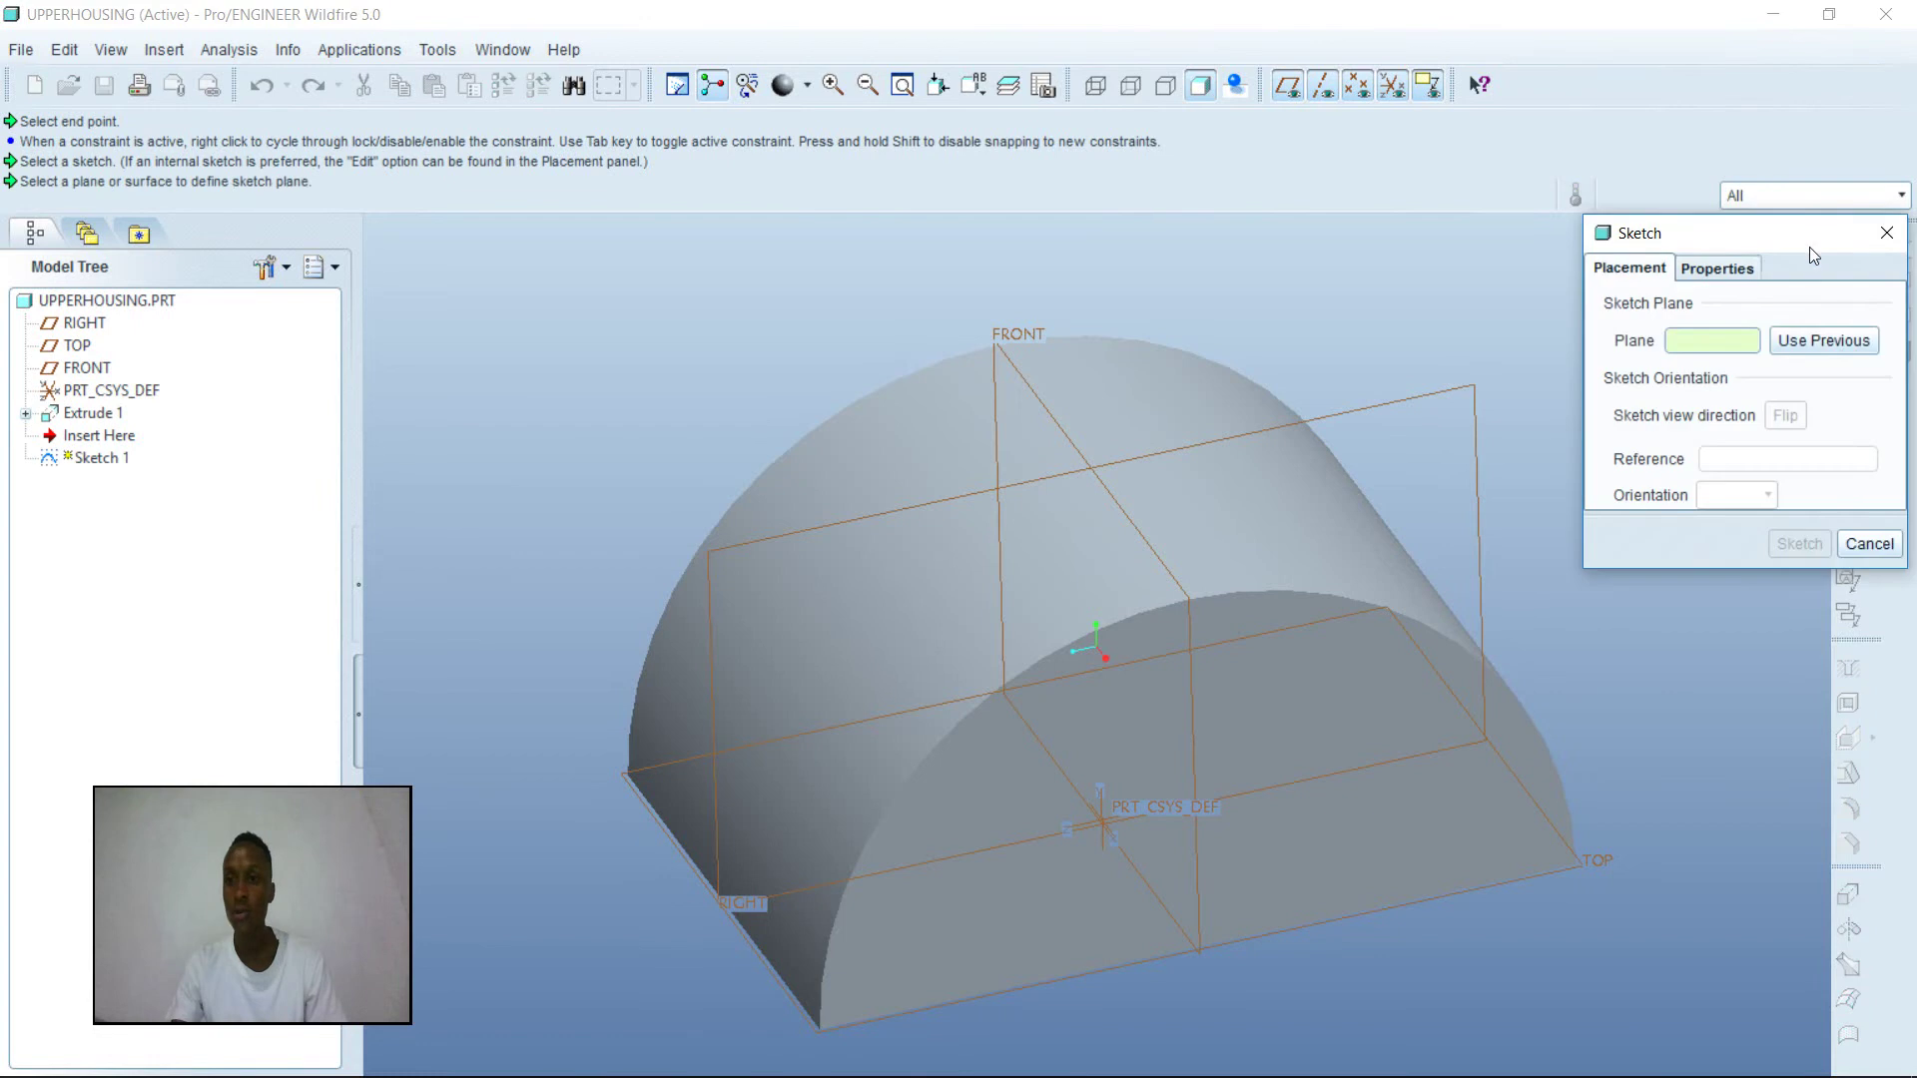
click(1824, 342)
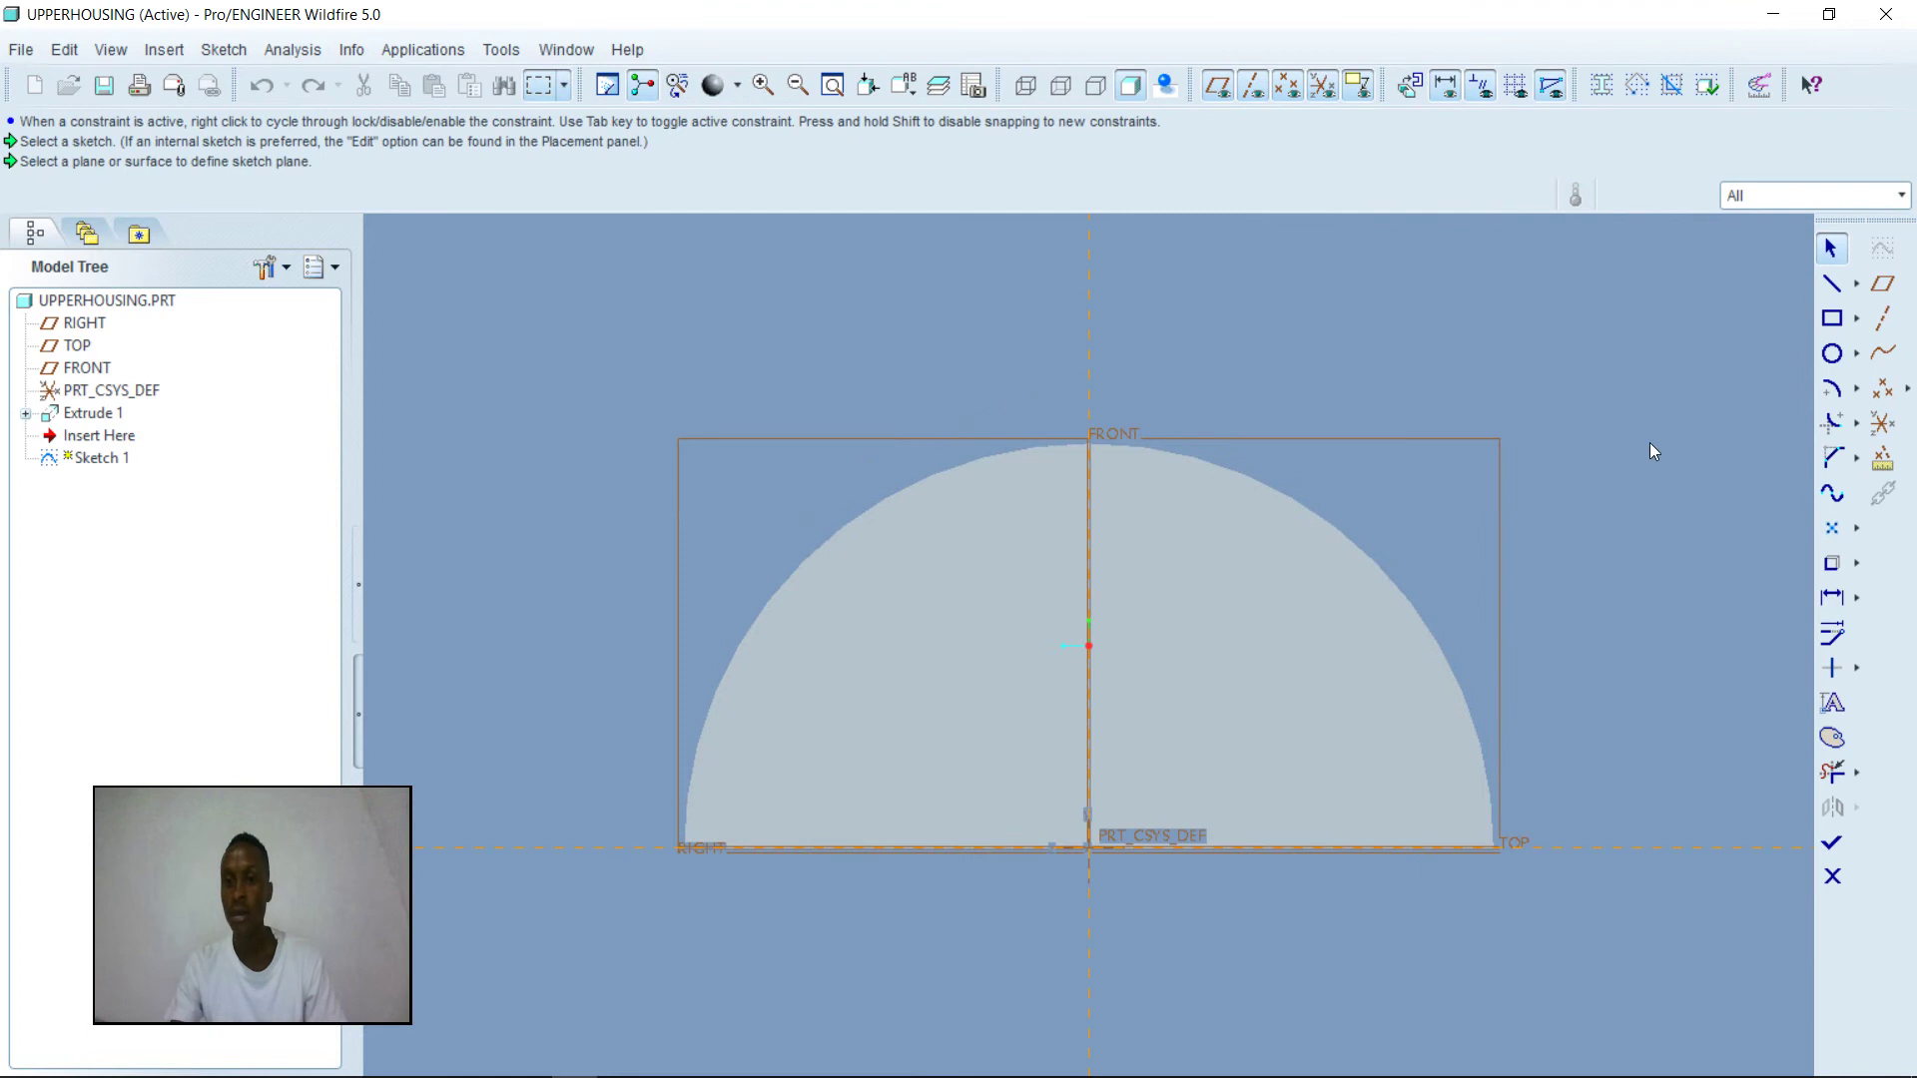
right_click(1631, 278)
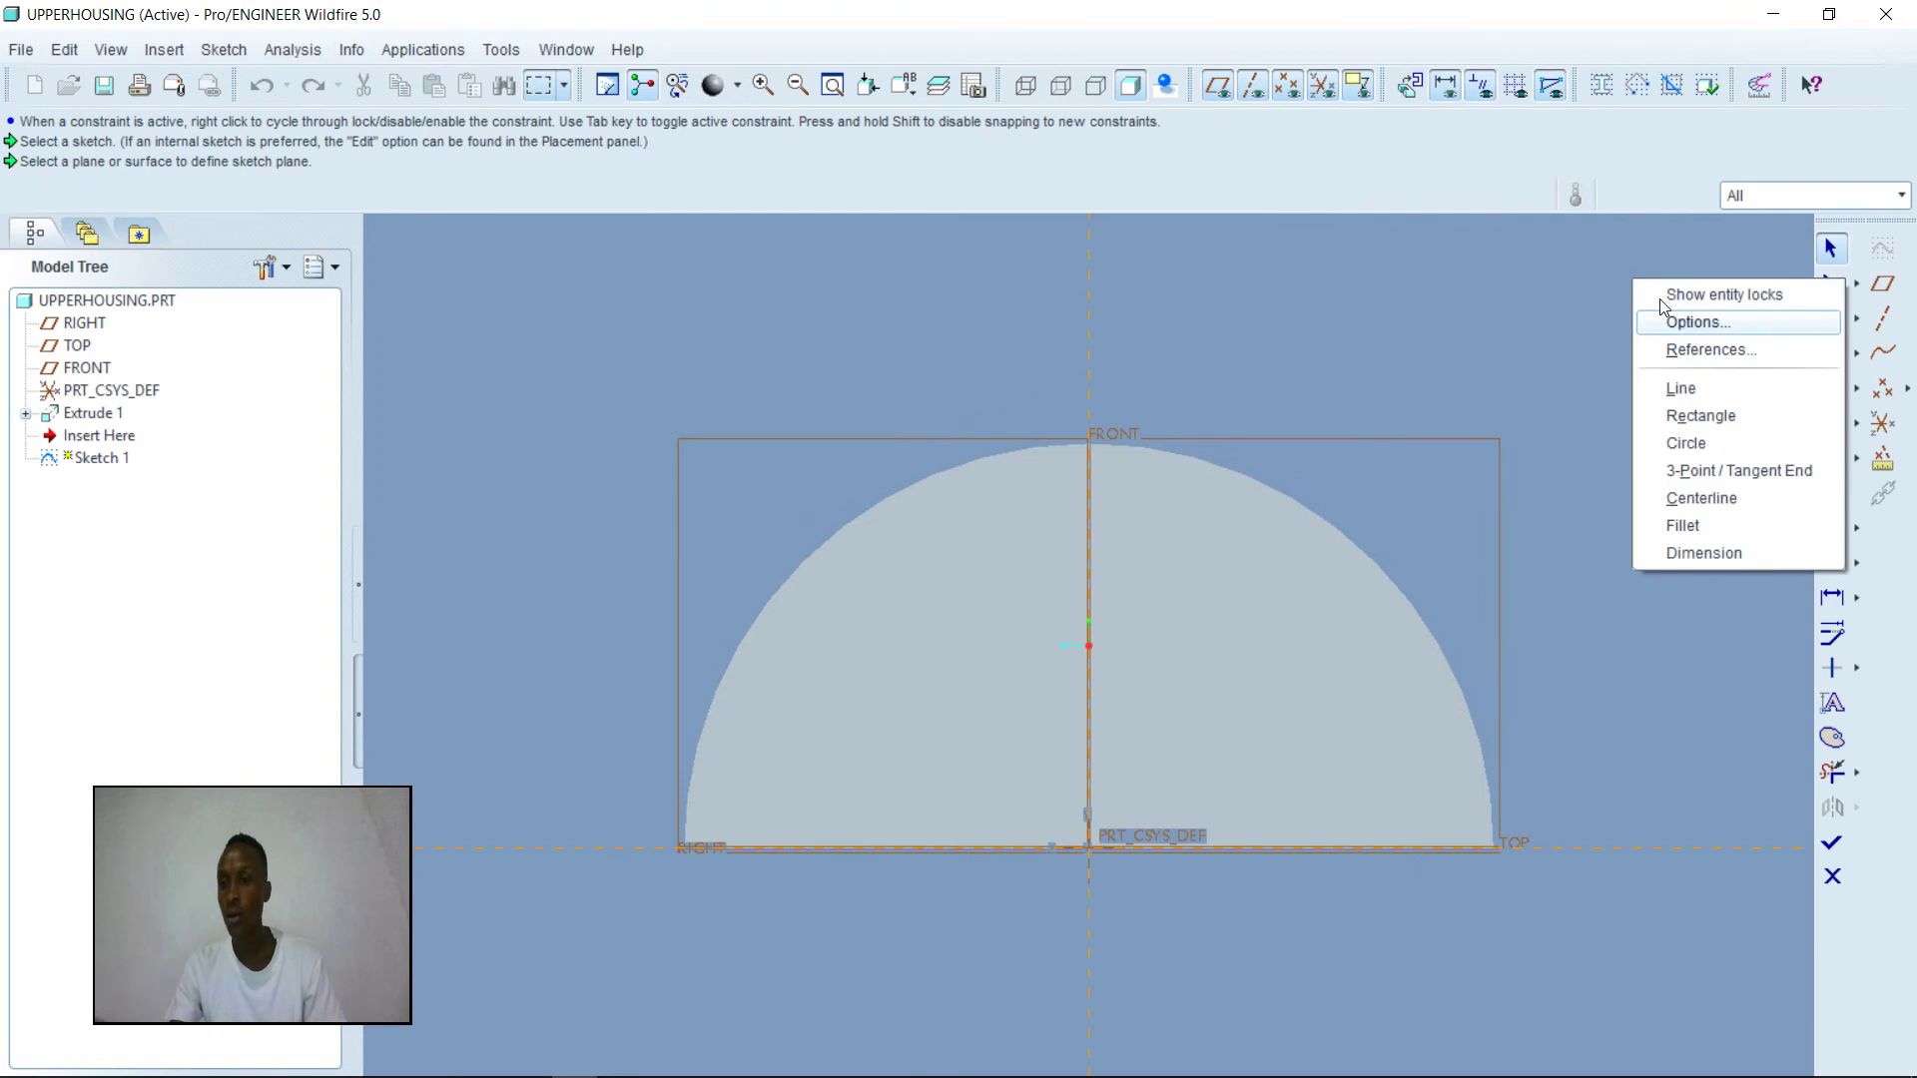
click(1707, 355)
click(1244, 483)
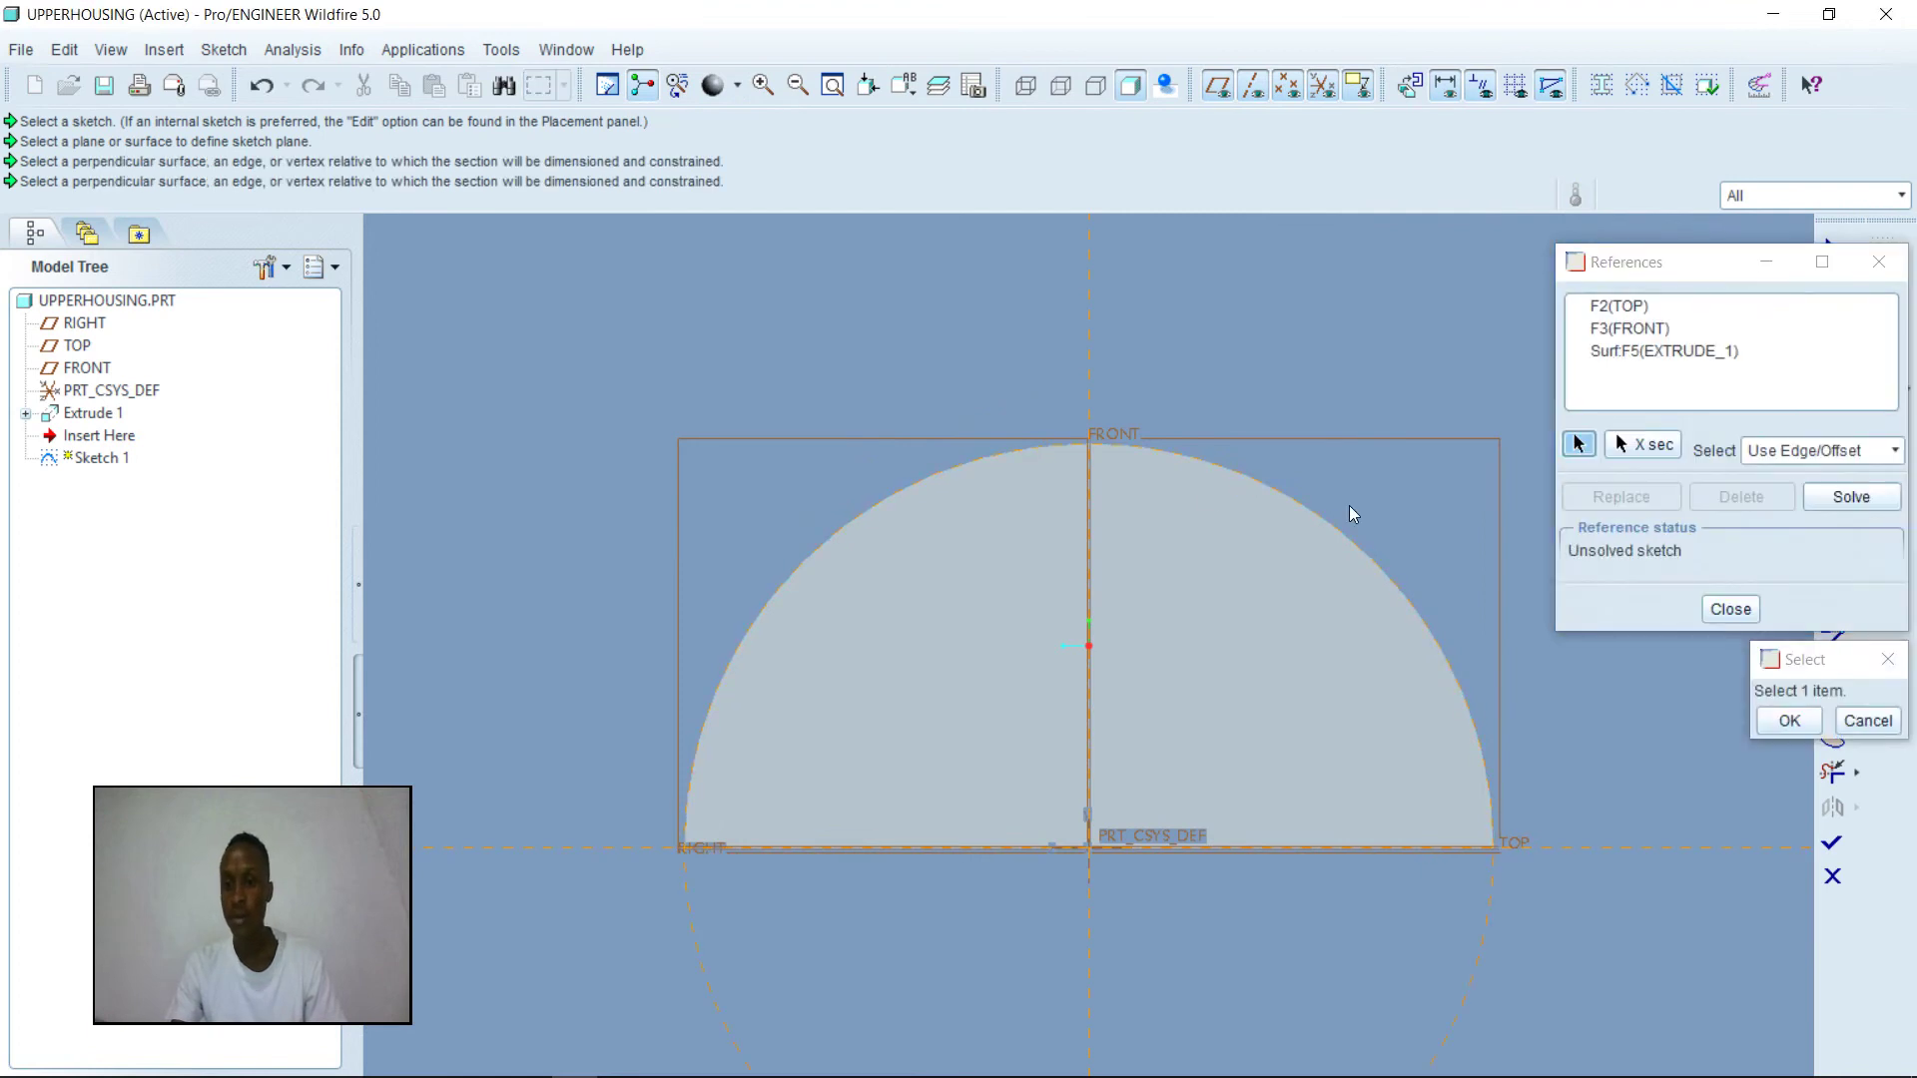
click(1086, 571)
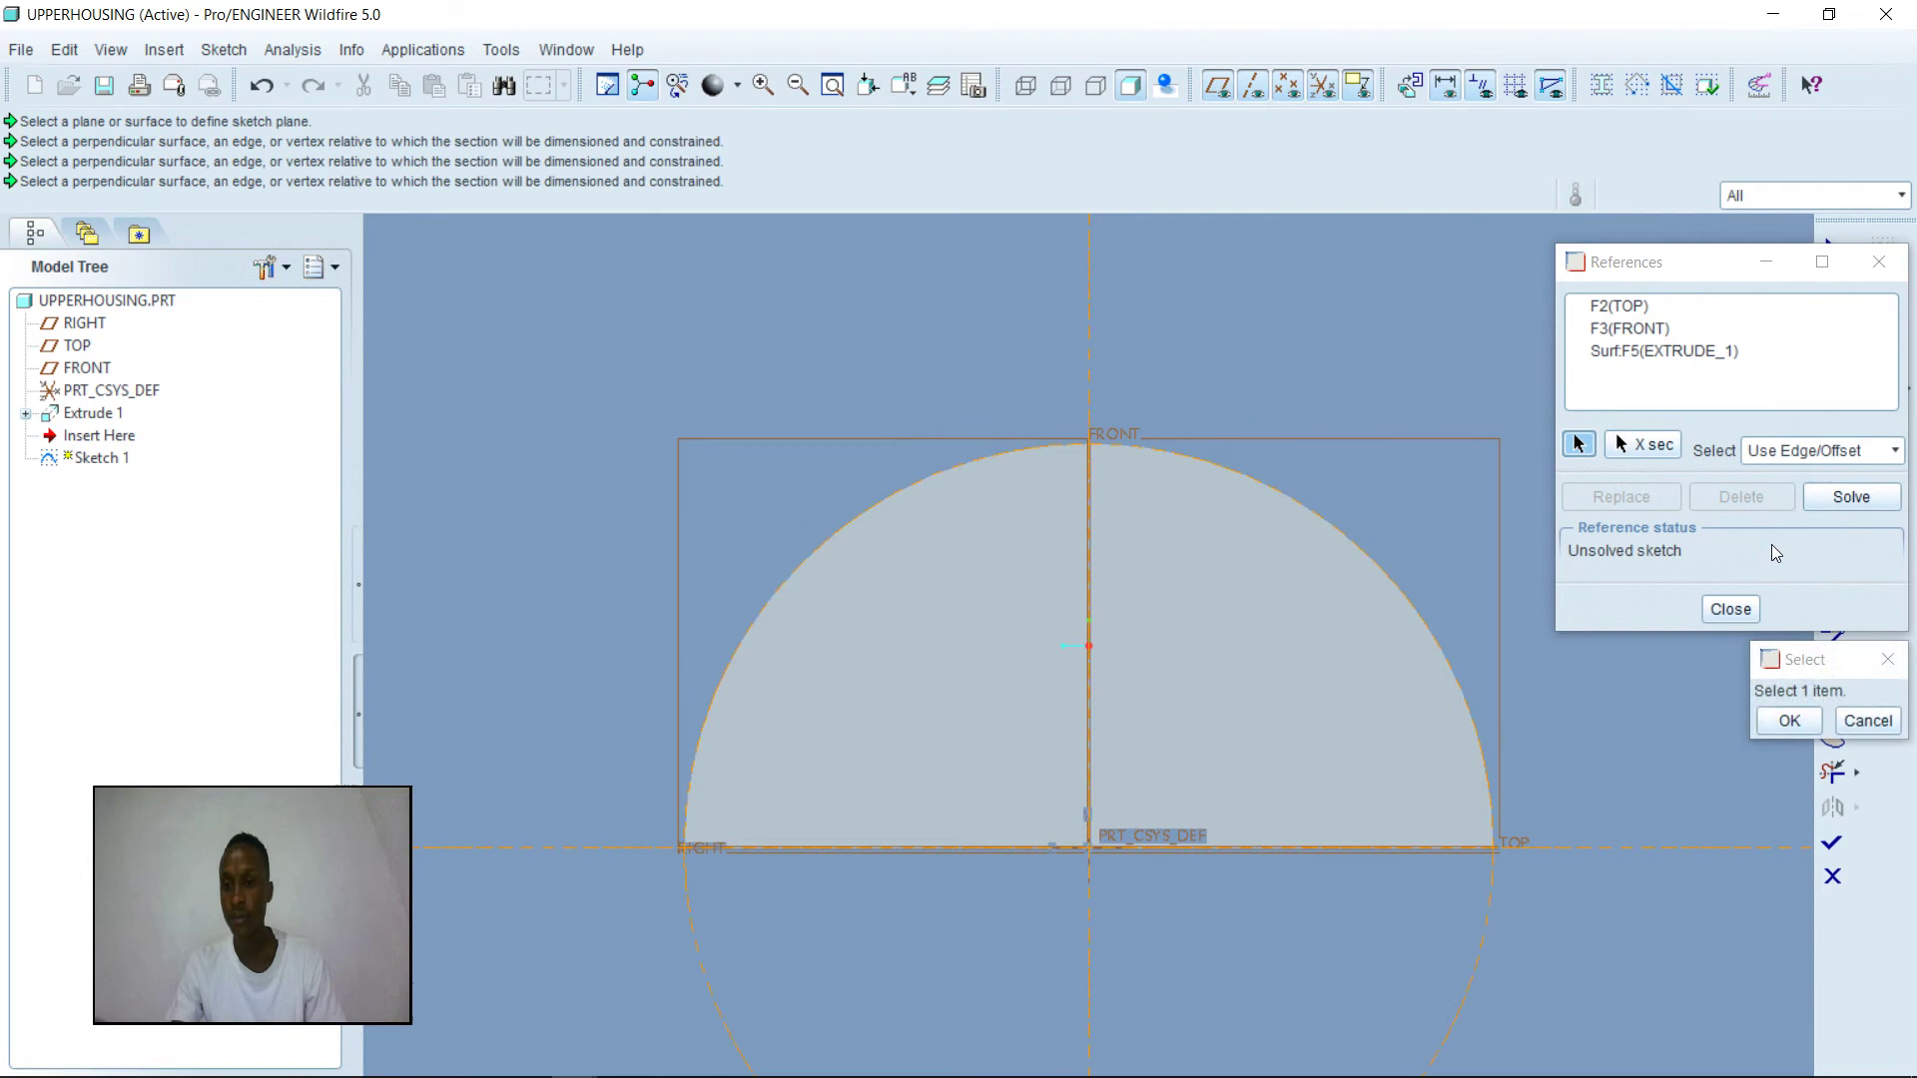
click(1739, 609)
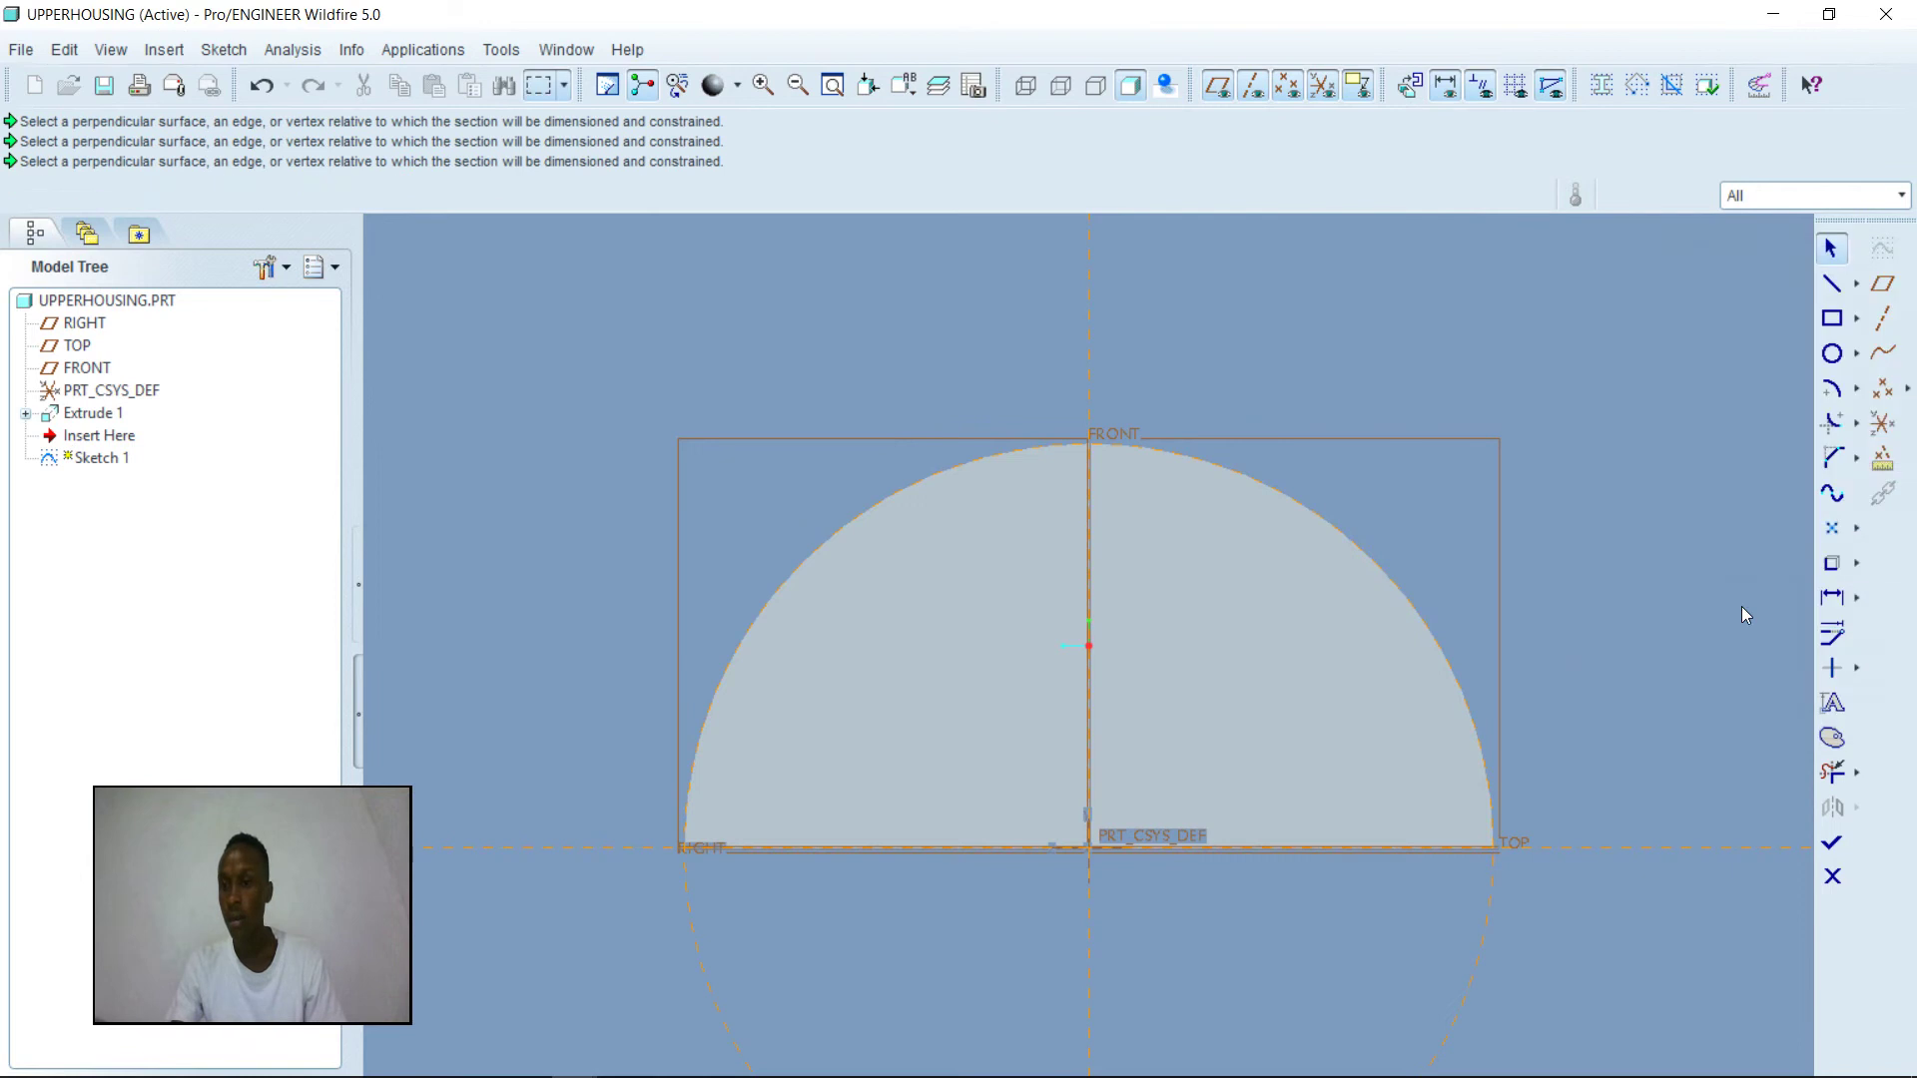
- Sketch an arc of about 8.62 radius centred on the horizontal reference, starting at the base's TOP-labelled corner and passing over the base feature
click(1831, 400)
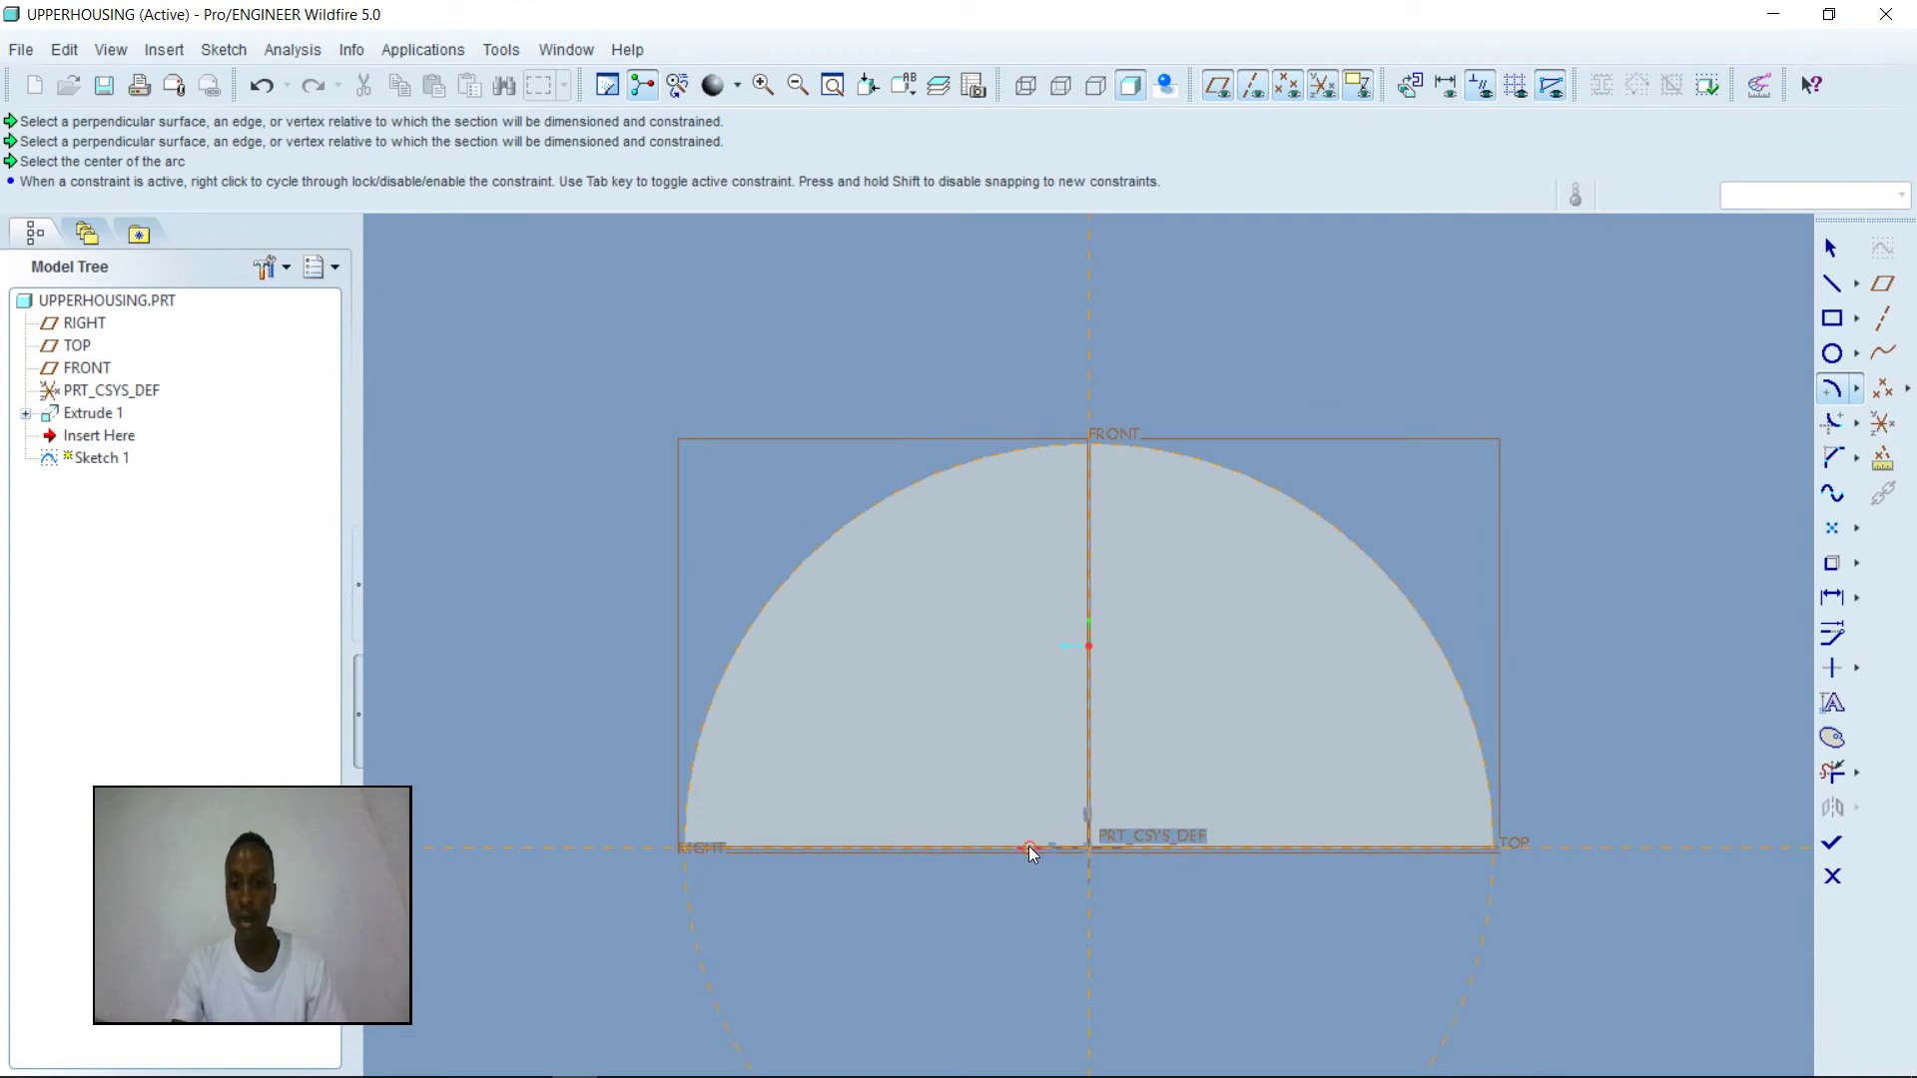
click(912, 848)
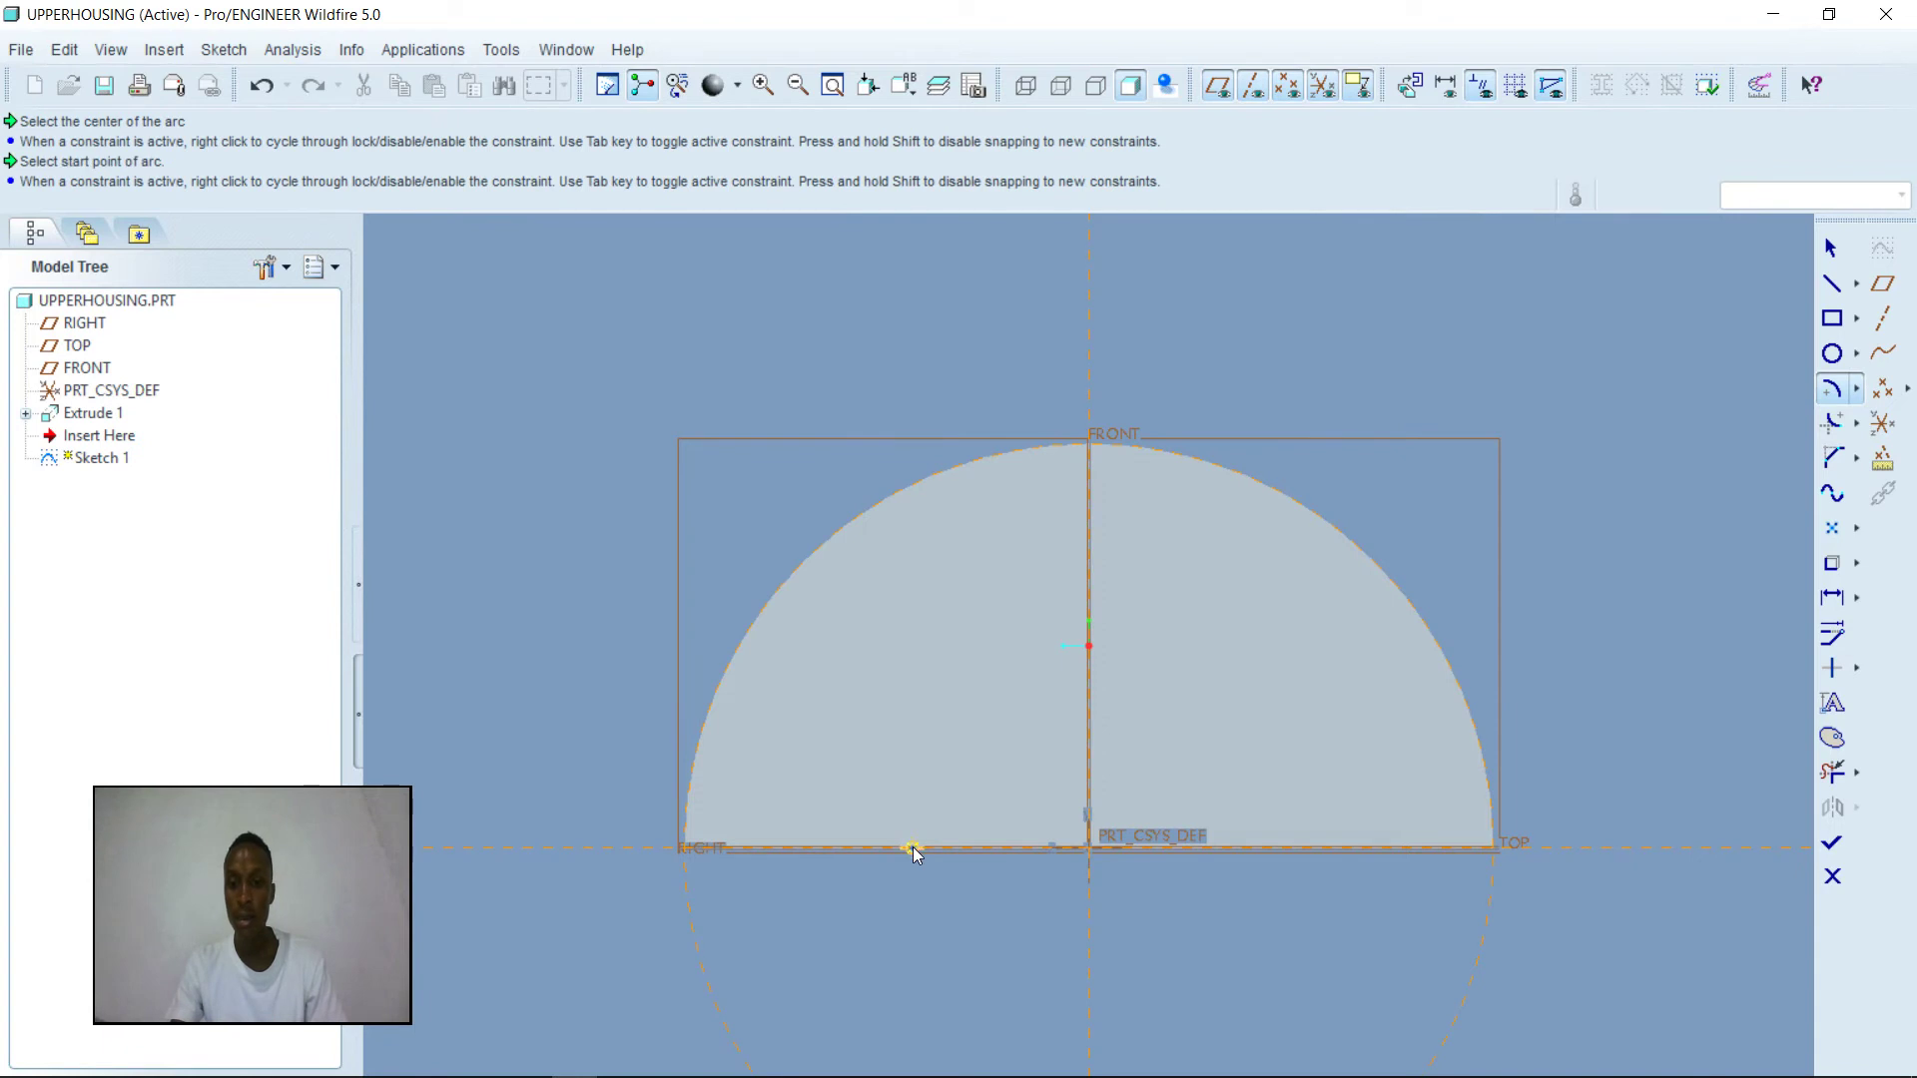
click(1496, 853)
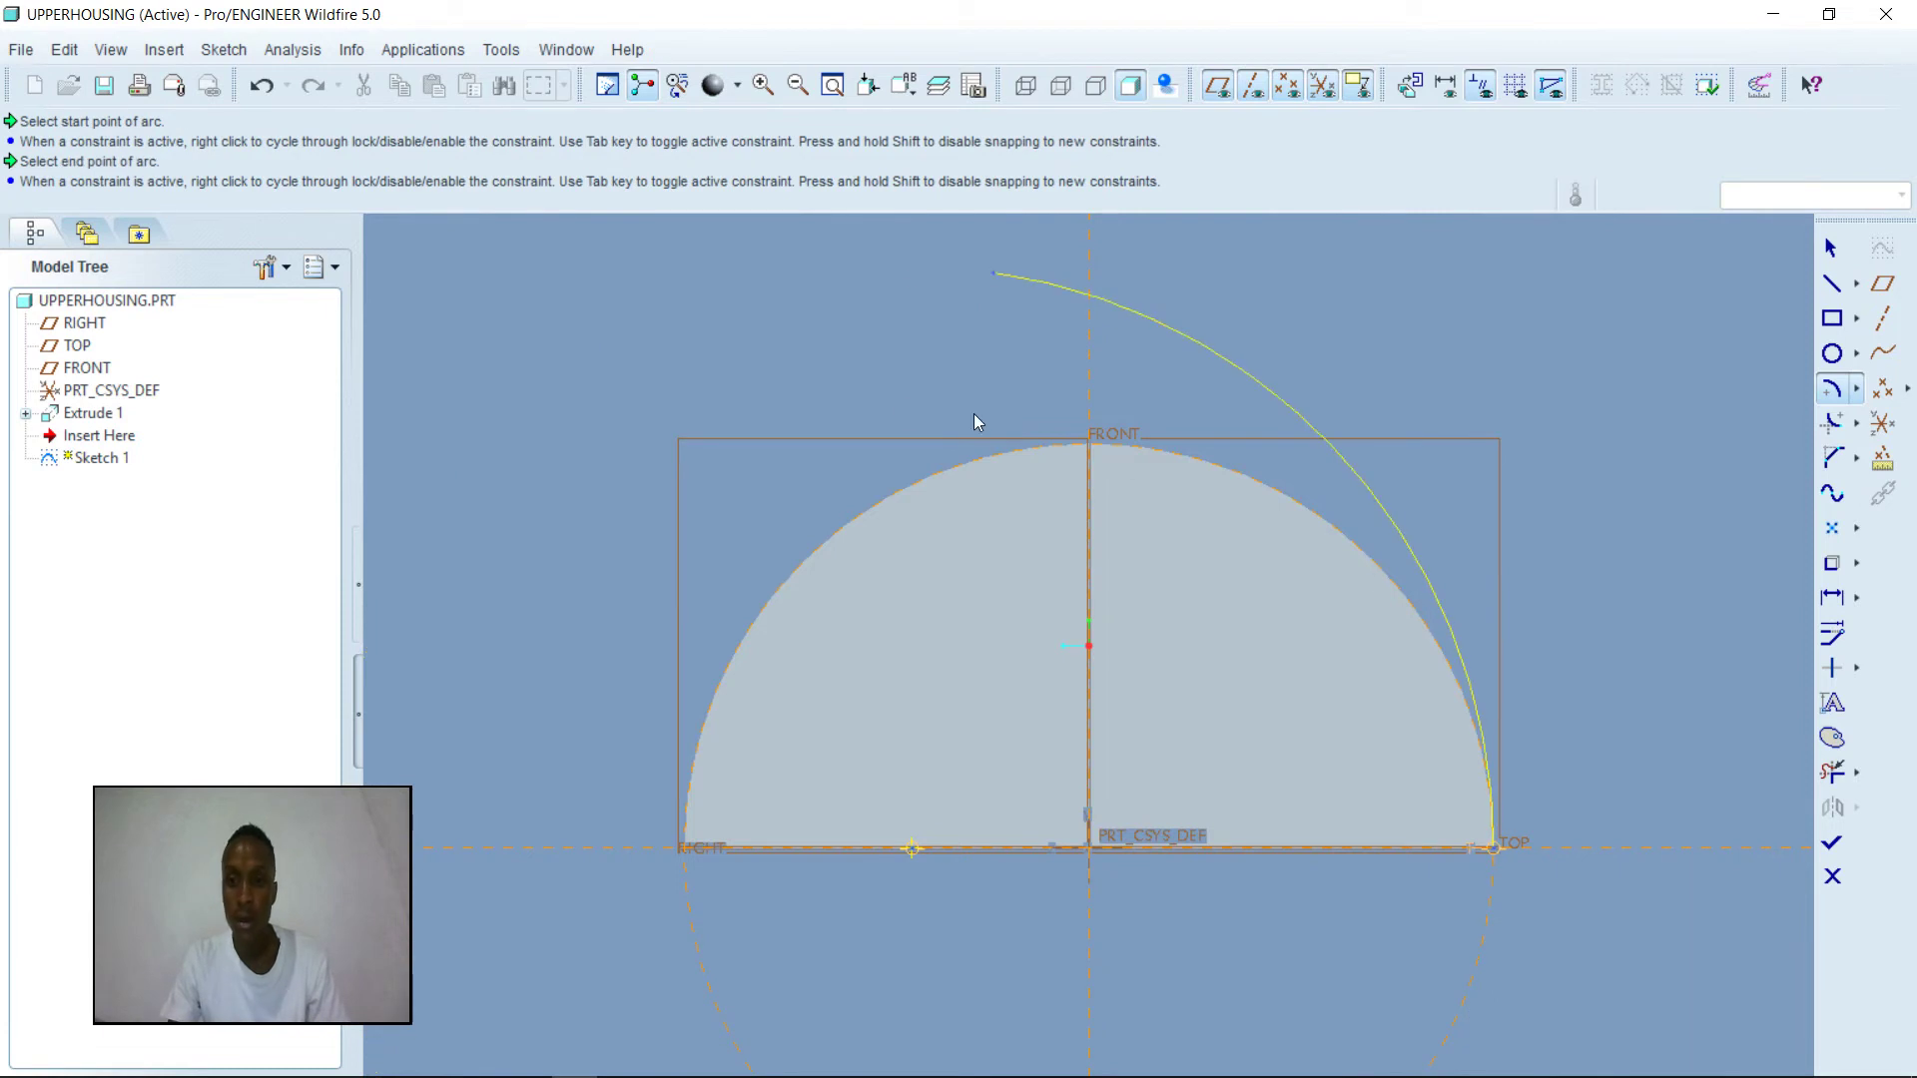
click(626, 420)
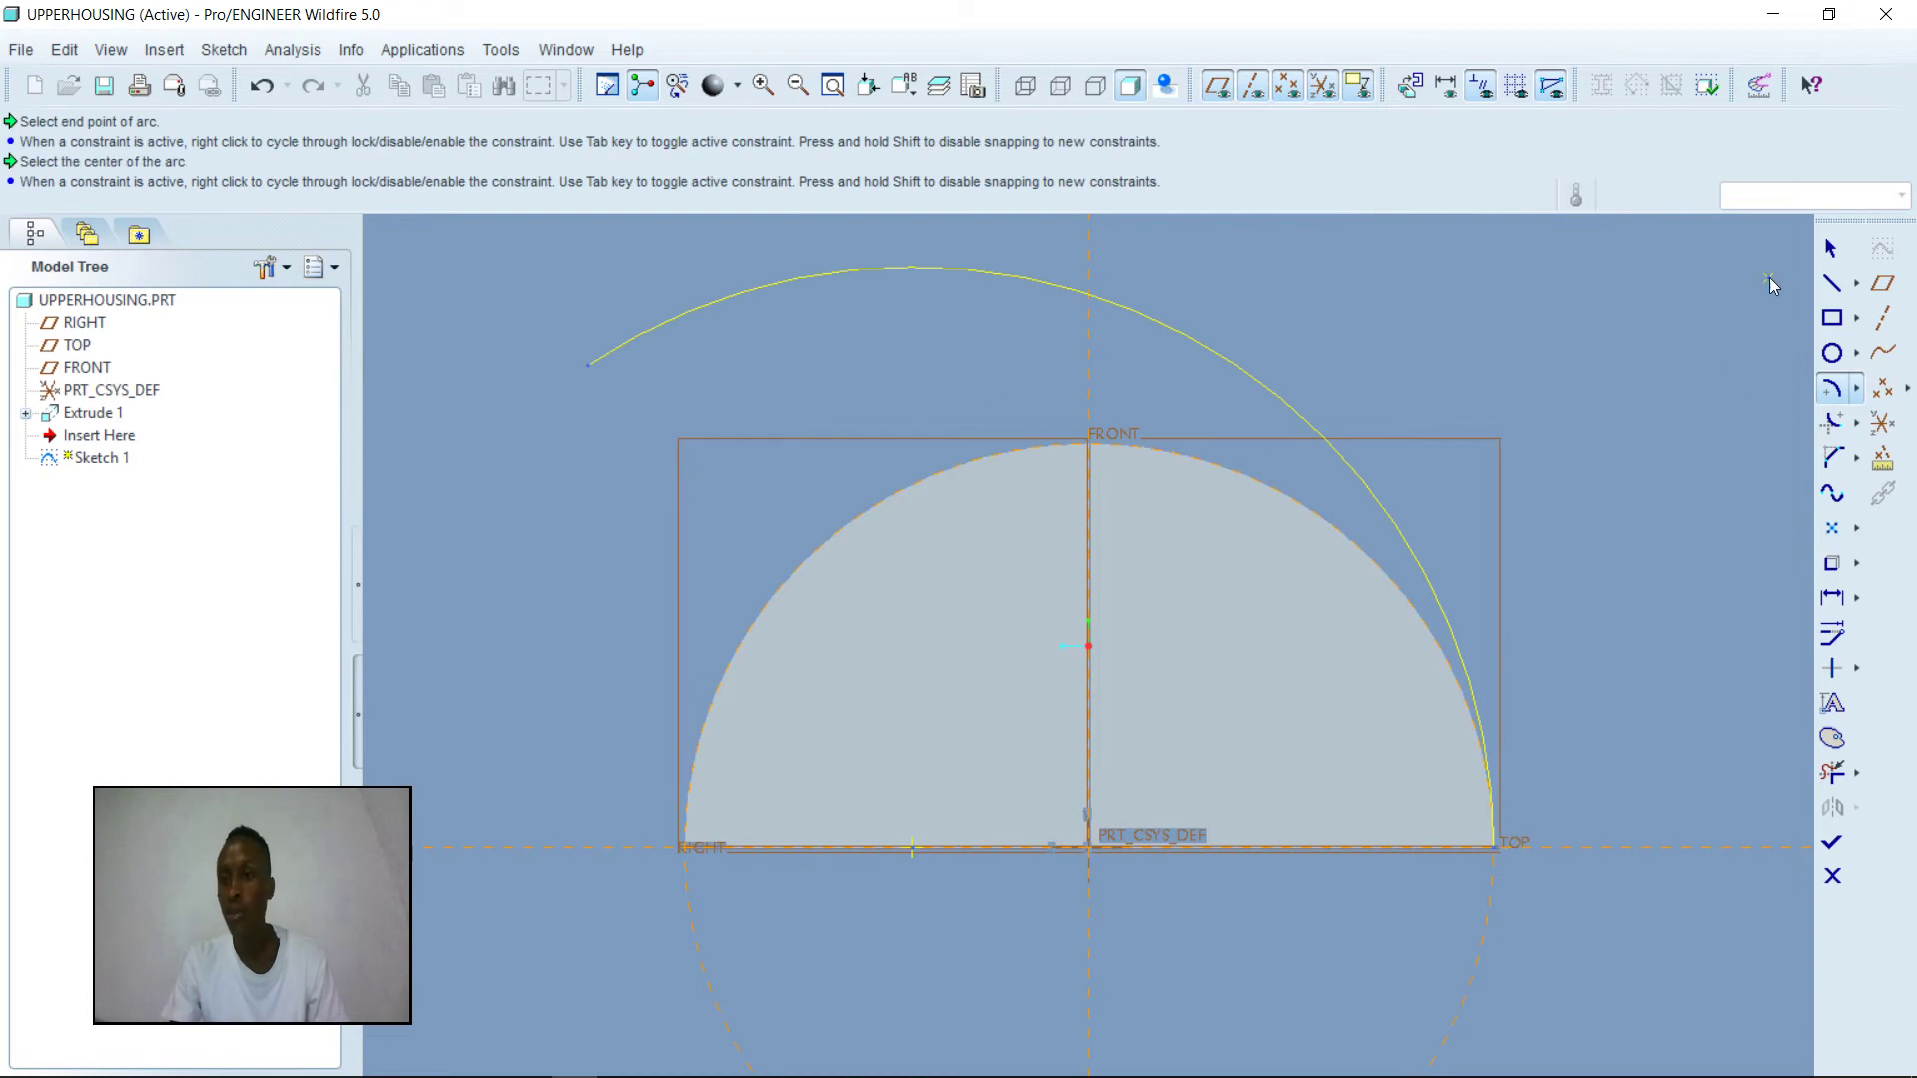
- Sketch a horizontal line about 2.66 long above the base and continue it with a second line ending tangent to the arc
click(1837, 286)
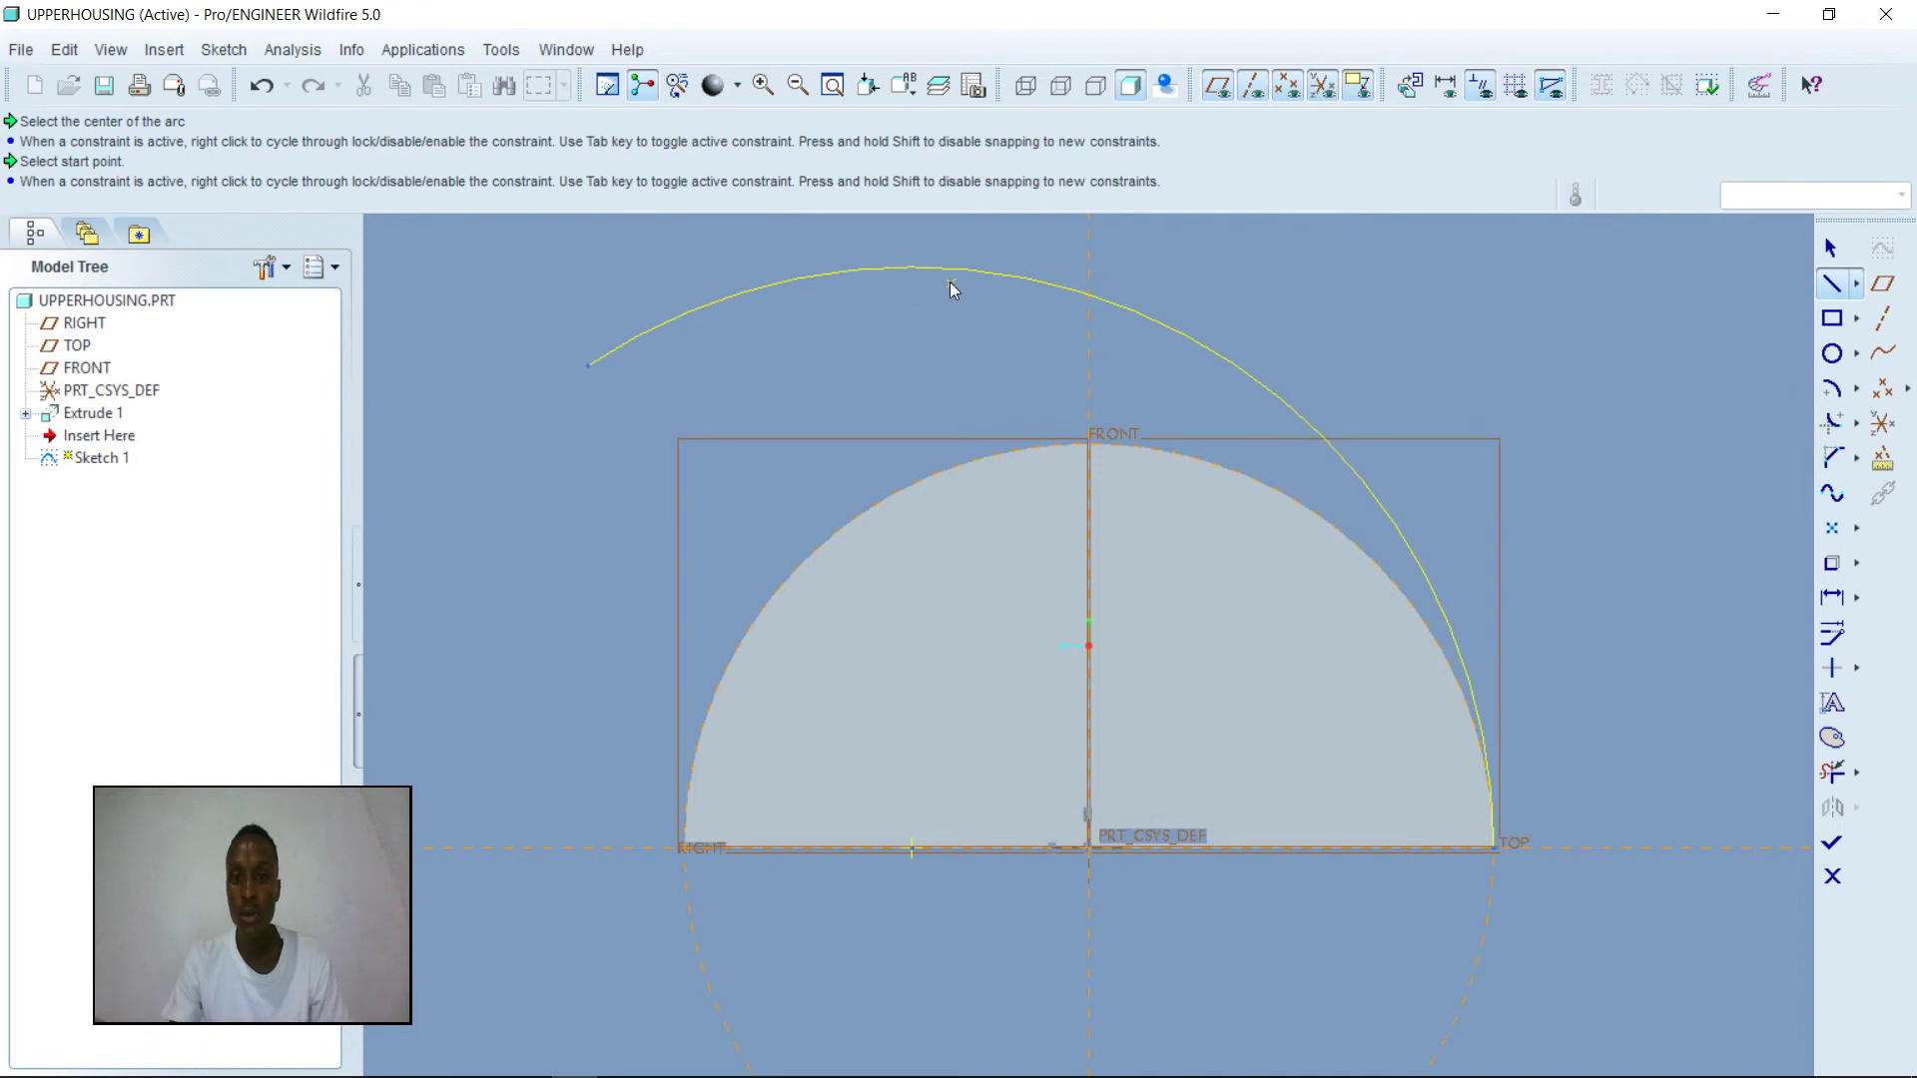
click(487, 272)
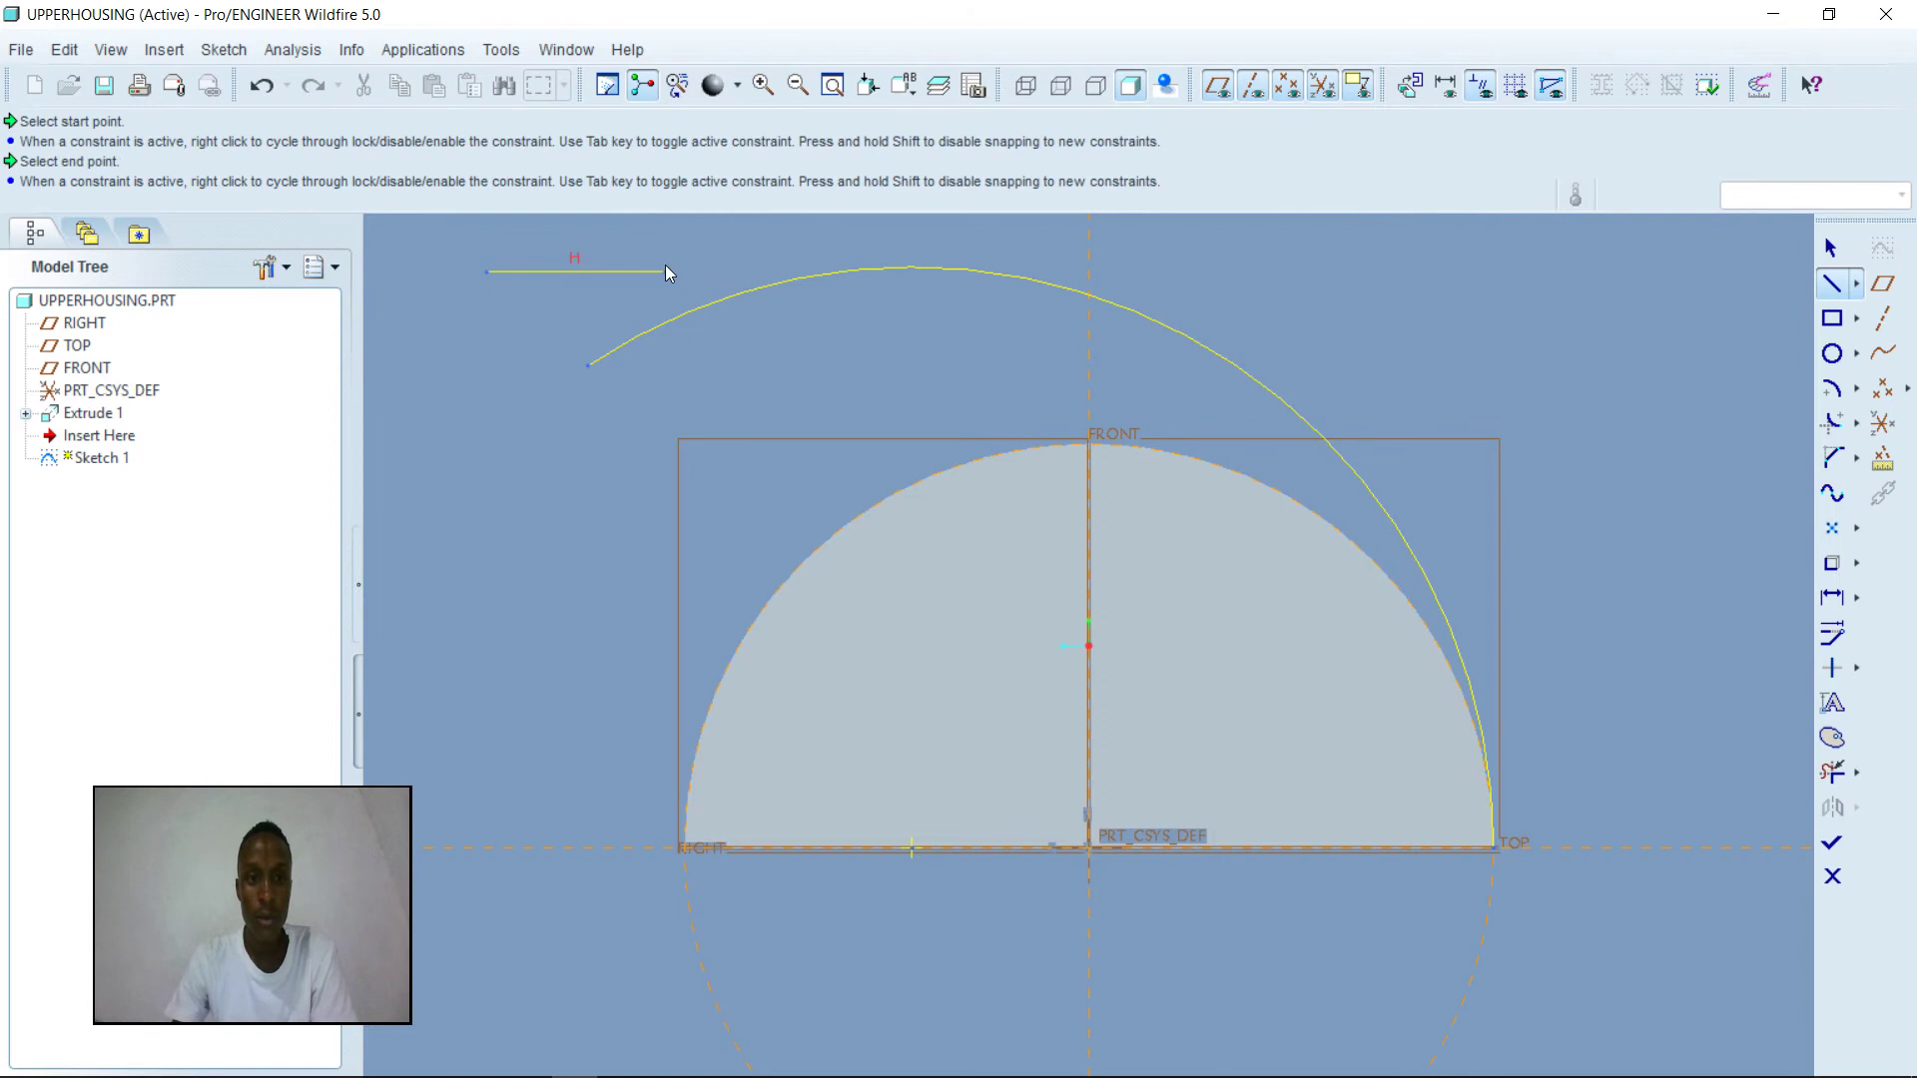
click(666, 272)
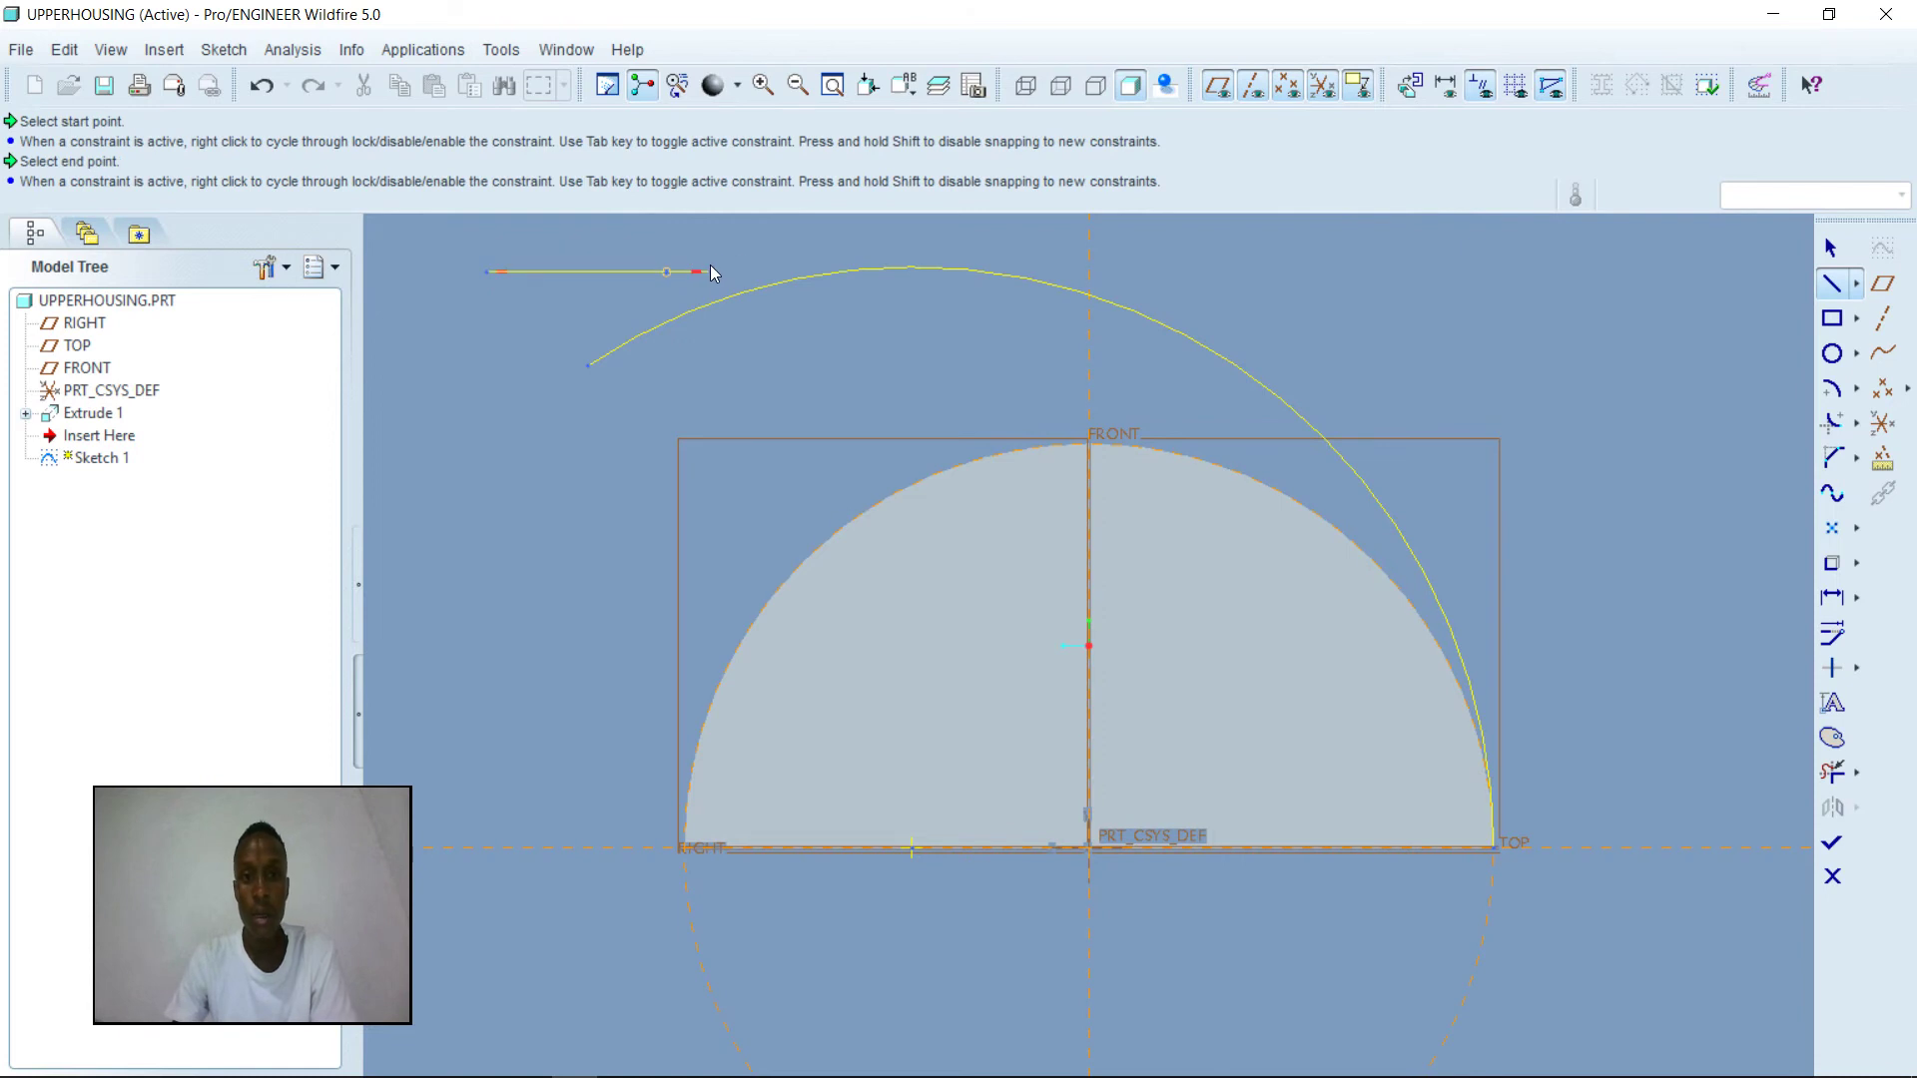
click(1831, 249)
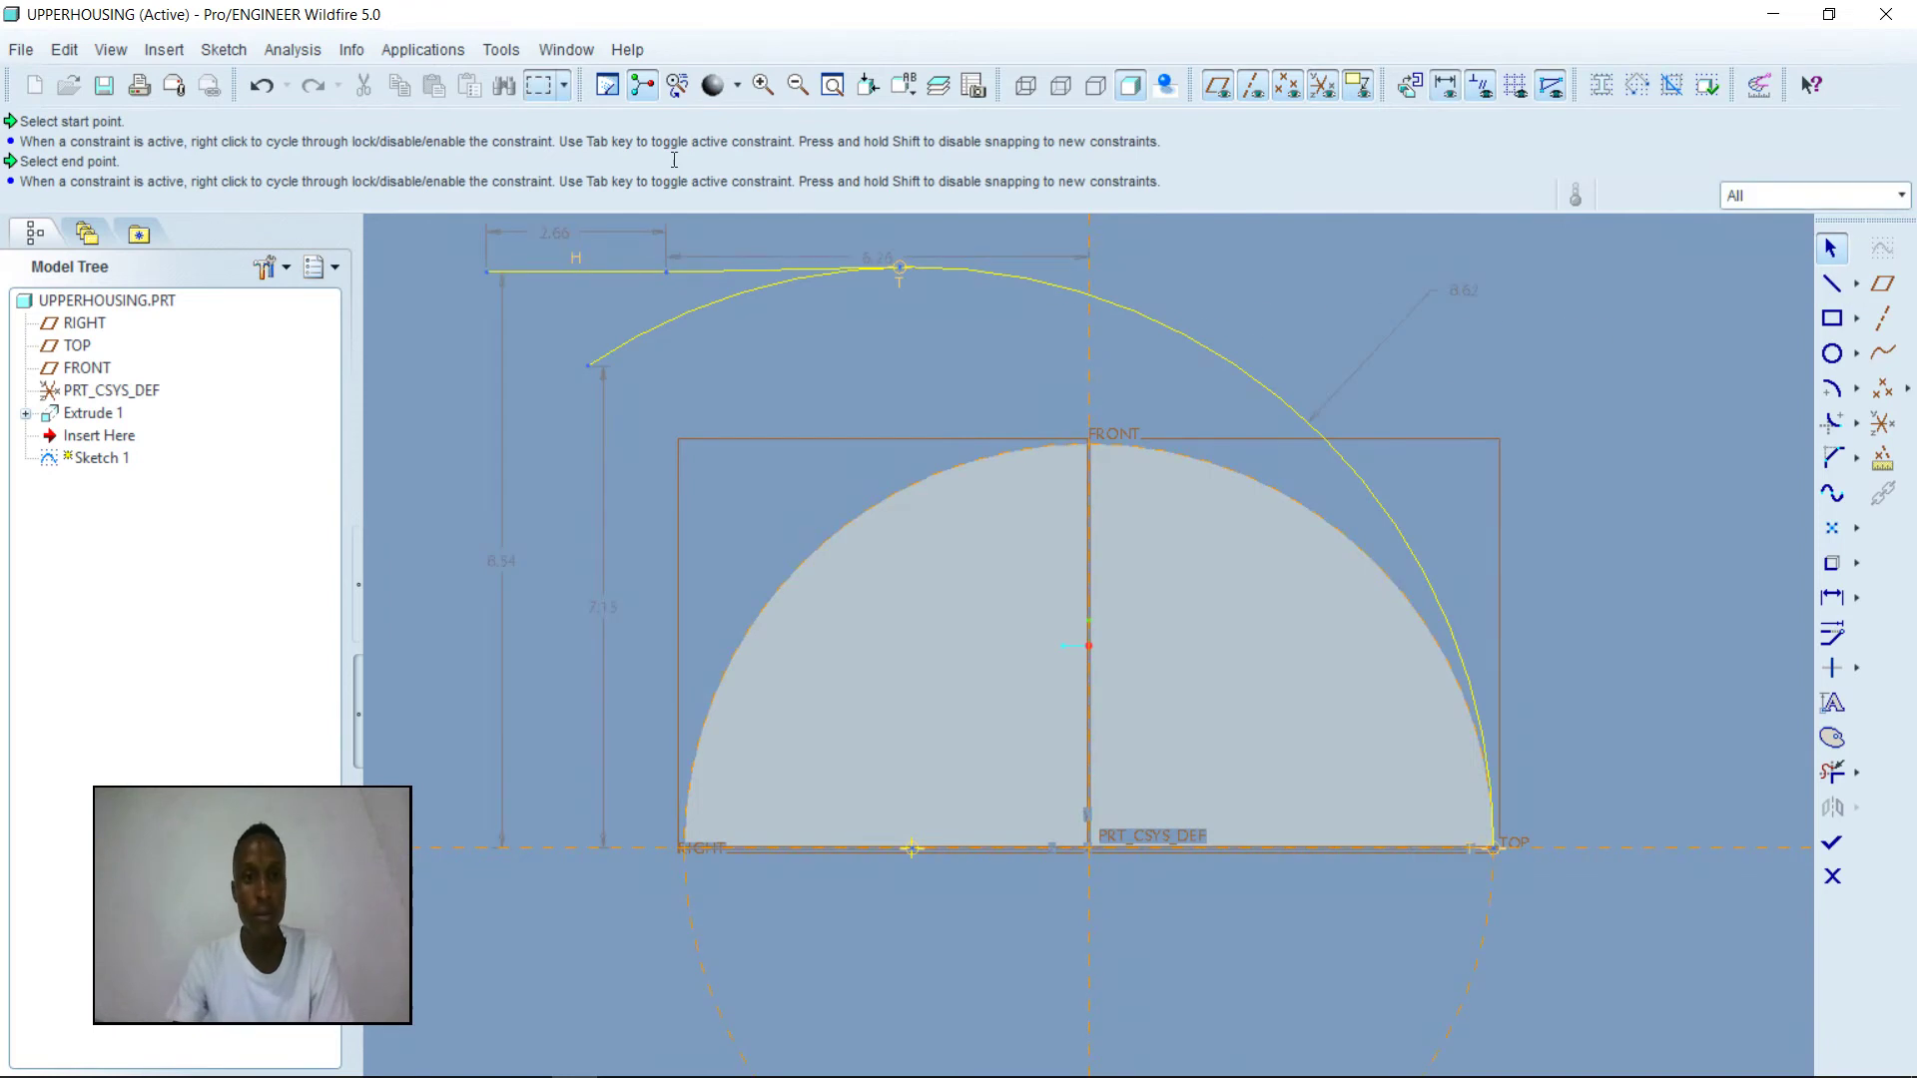
- Trim away the part of the arc that extends beyond its tangent point with the line
click(833, 85)
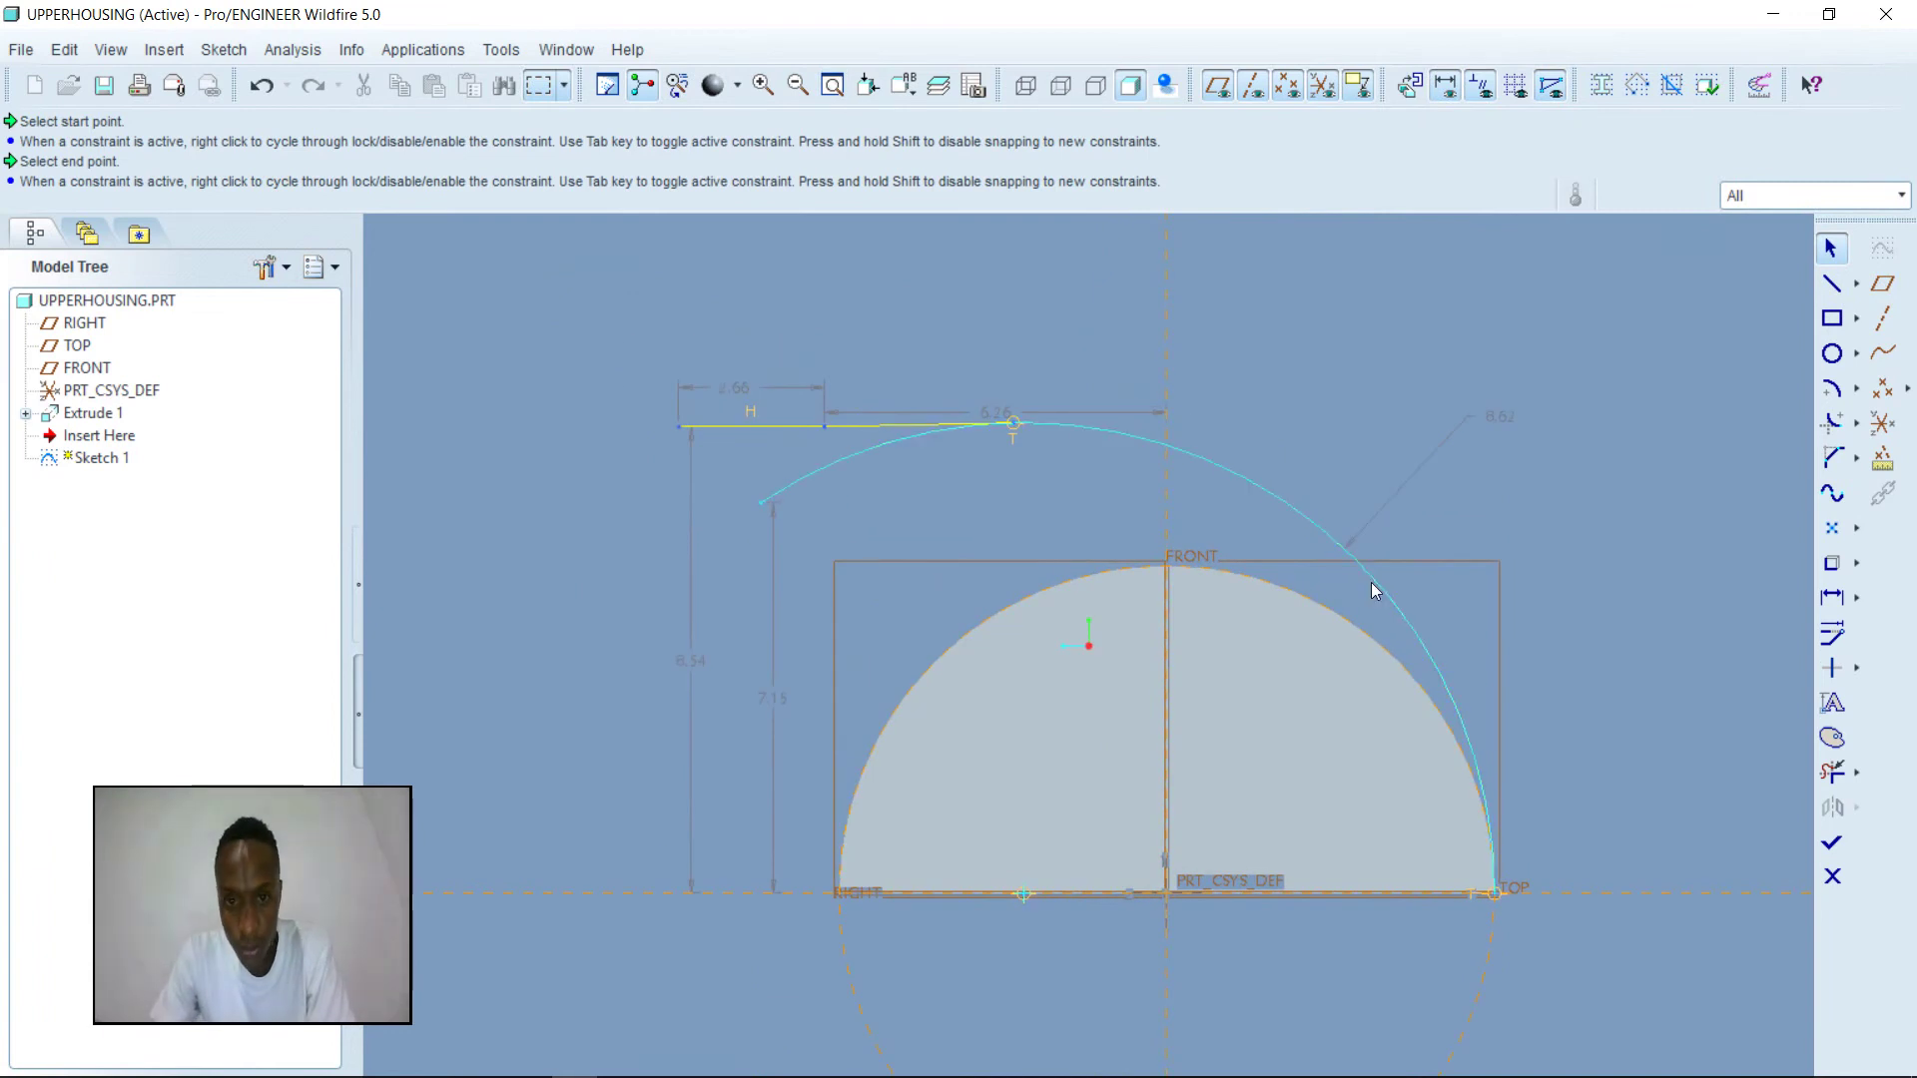
click(1831, 775)
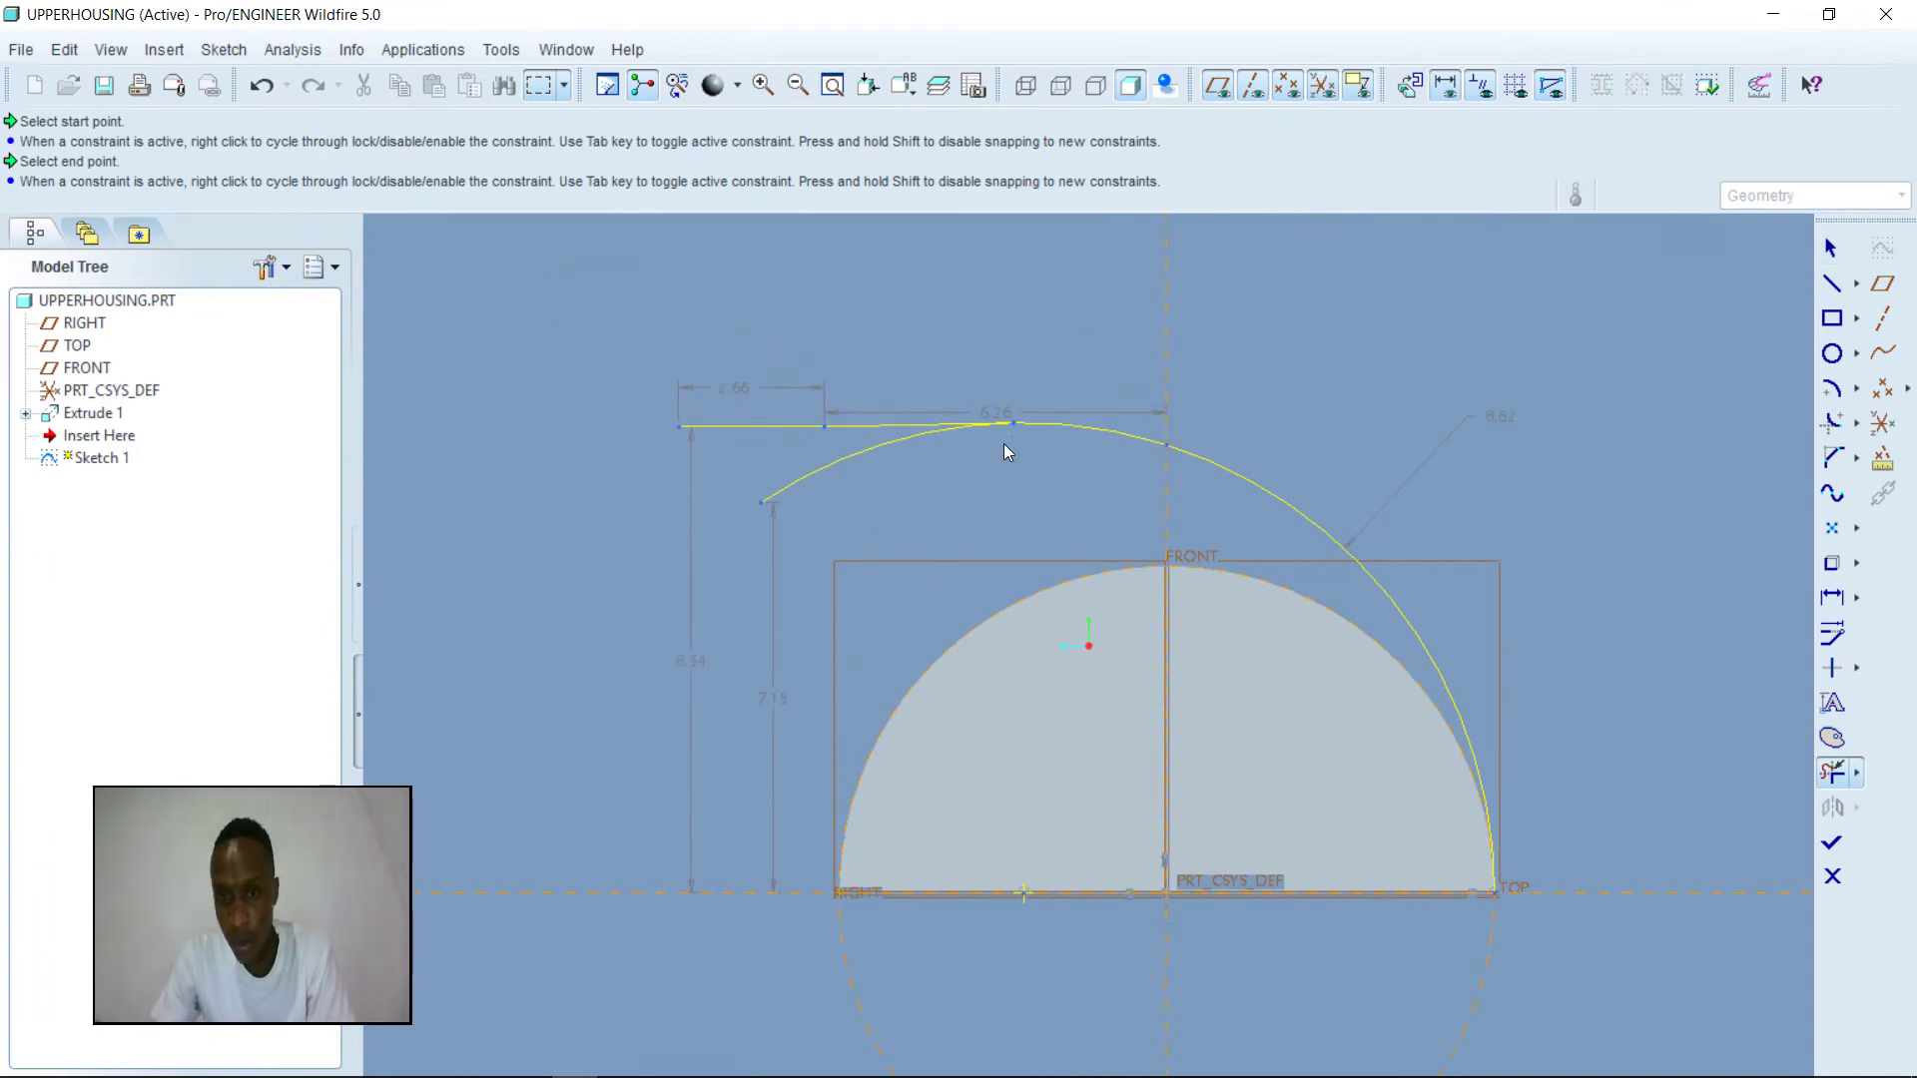
click(799, 482)
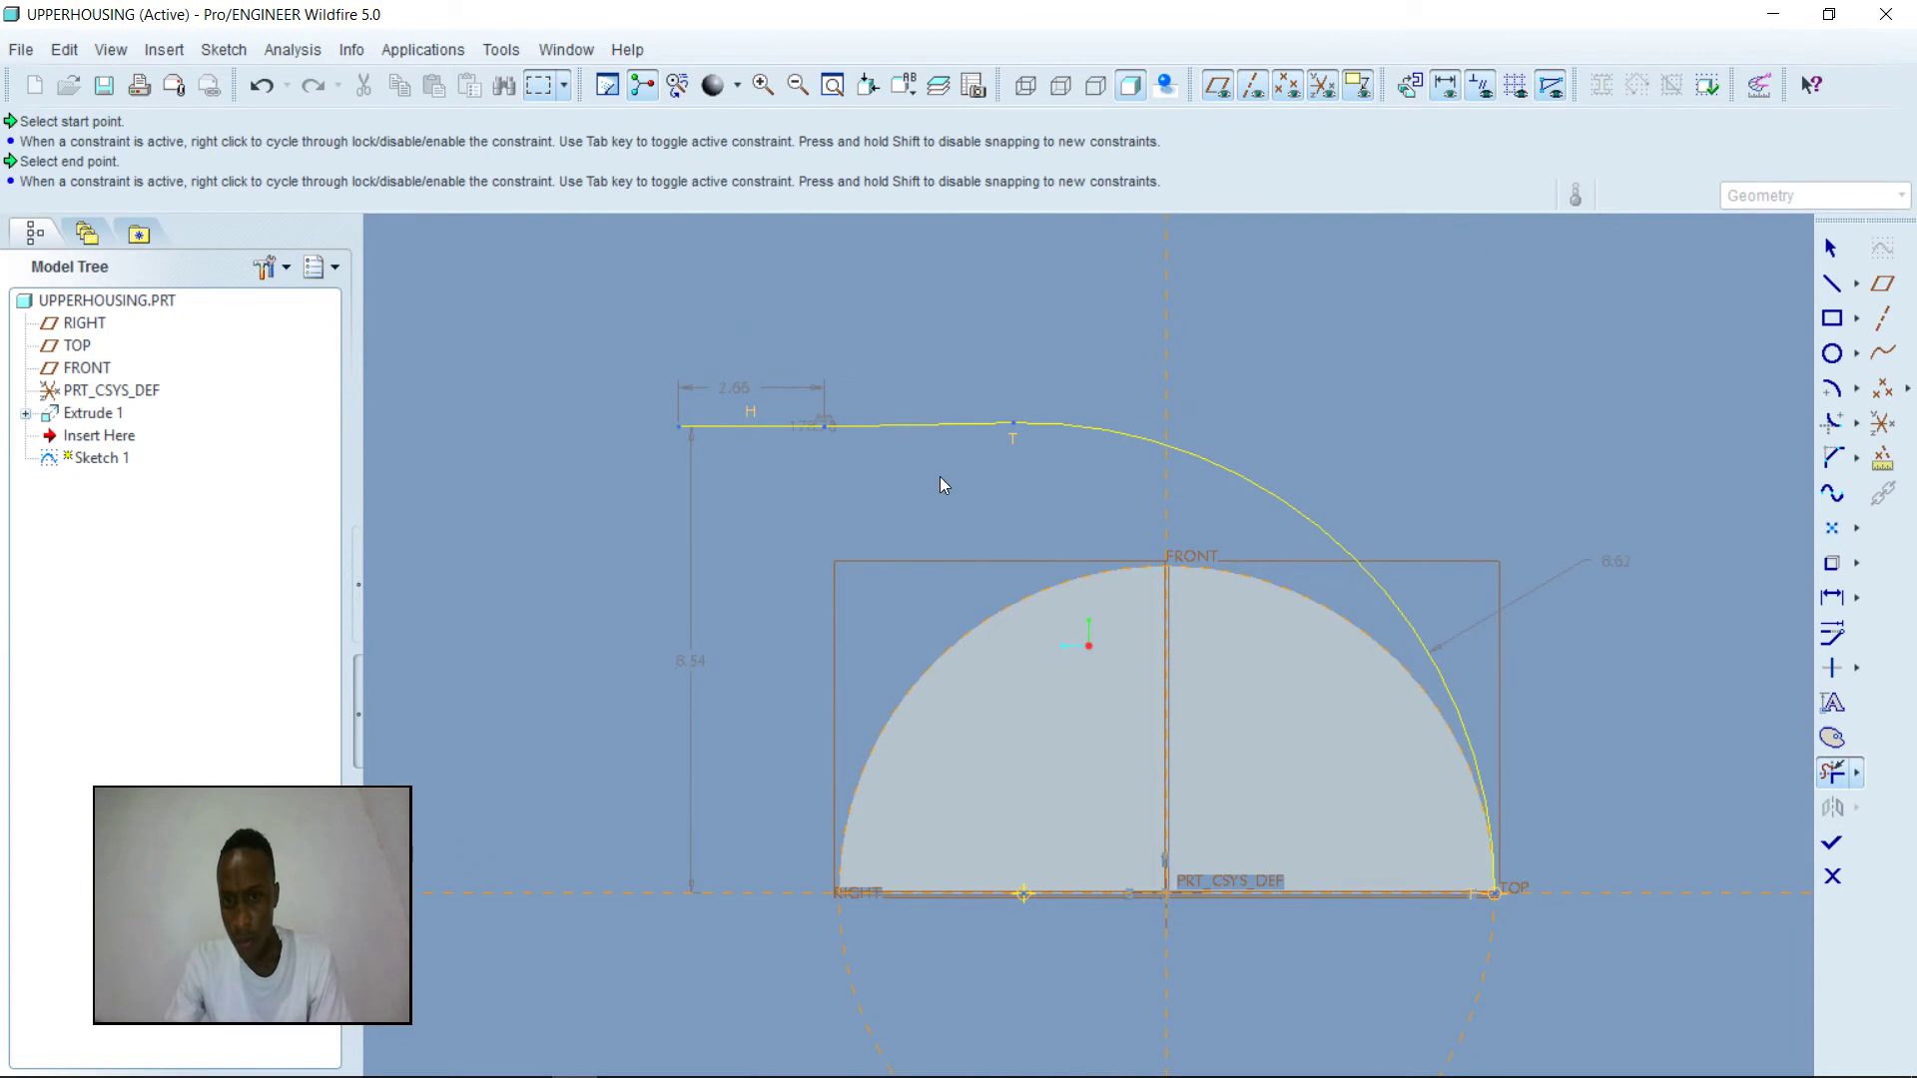
- Dimension the horizontal distance from the junction of the two lines to the vertical FRONT reference
click(1827, 599)
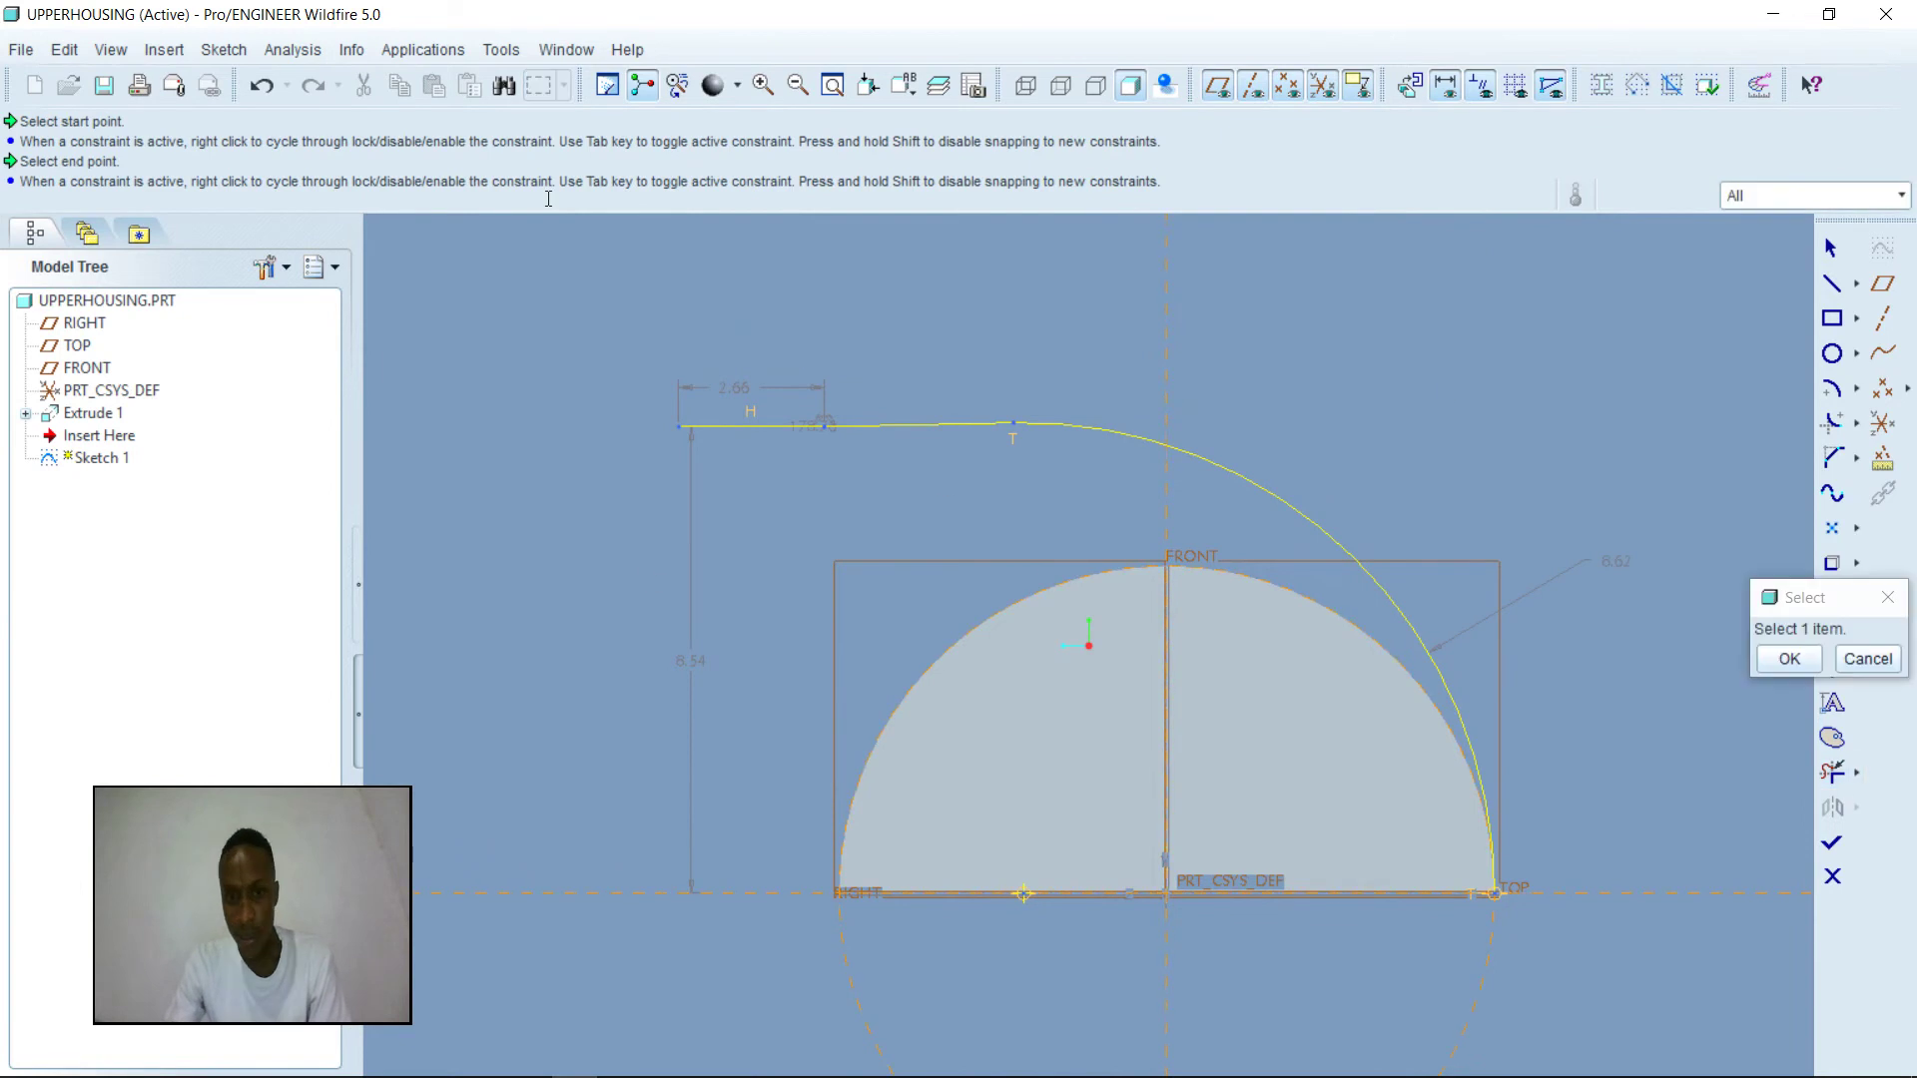
click(824, 427)
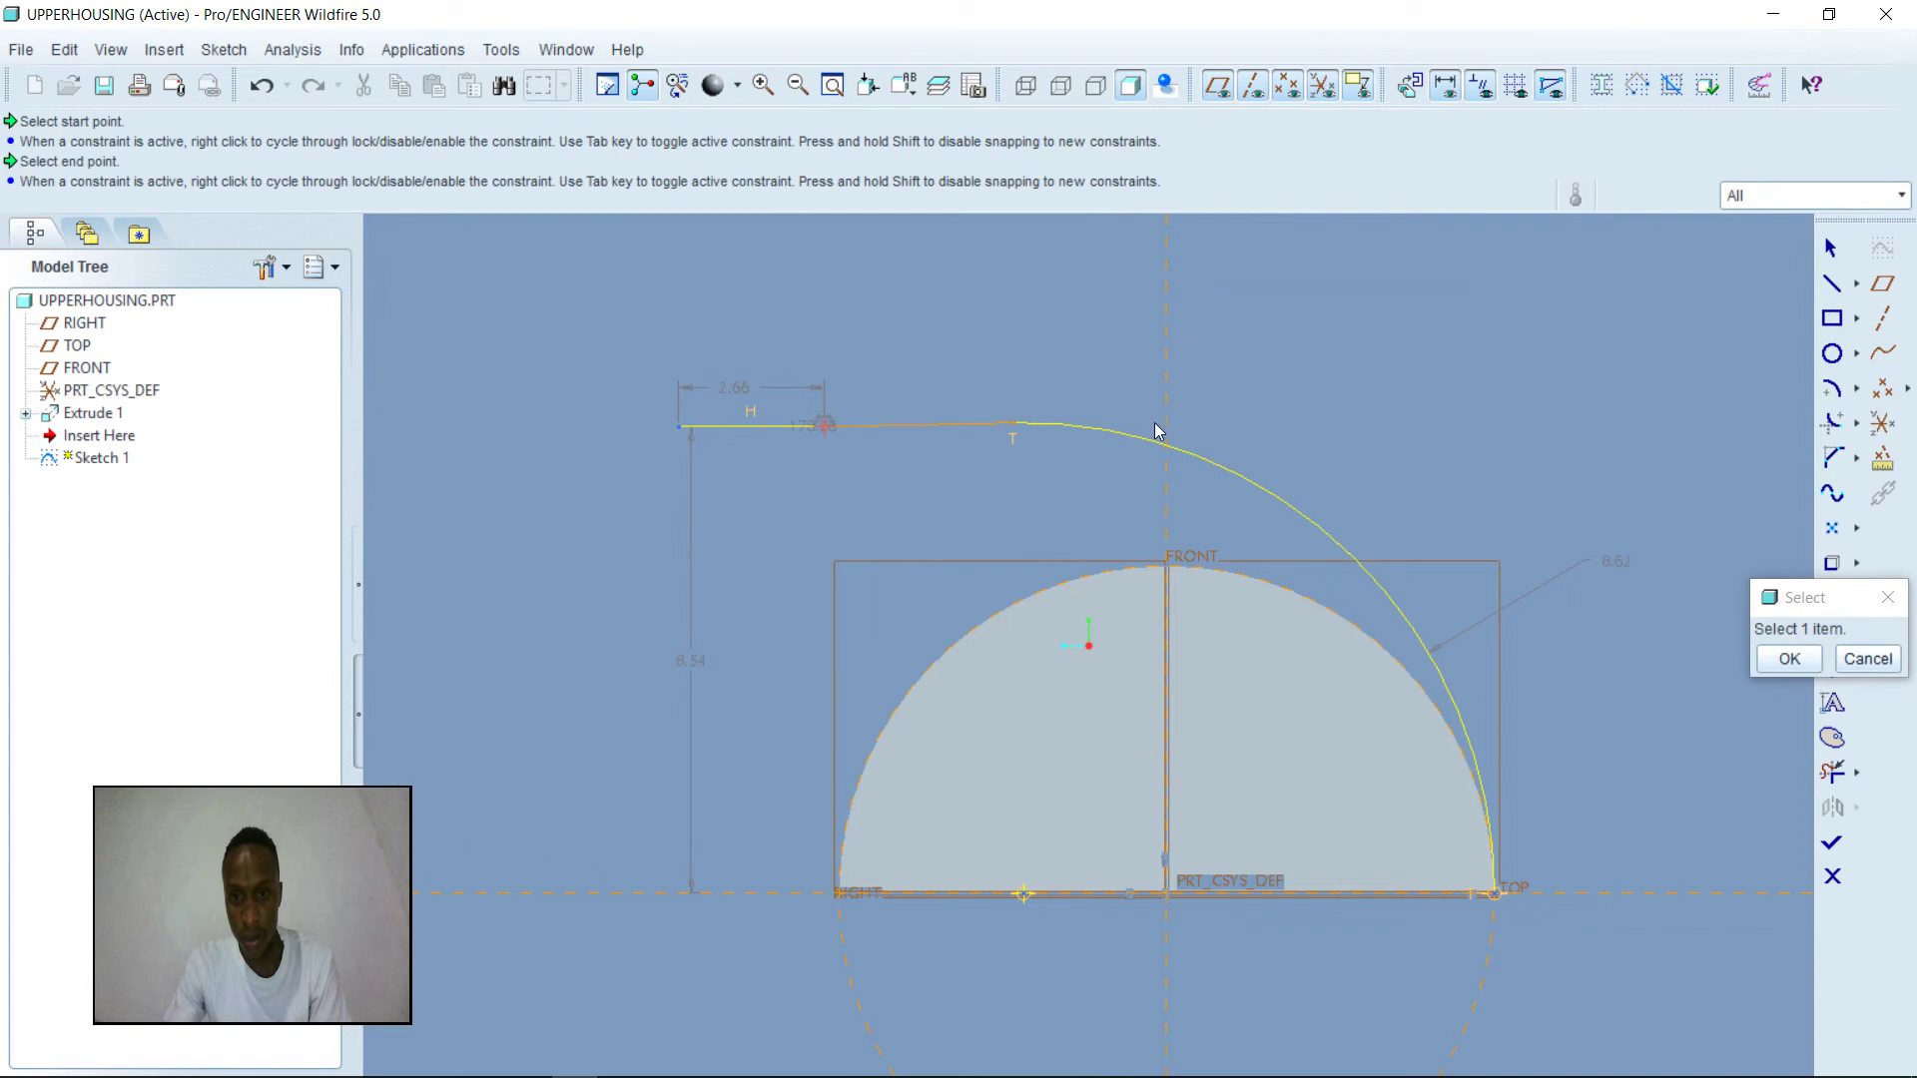
middle_click(999, 360)
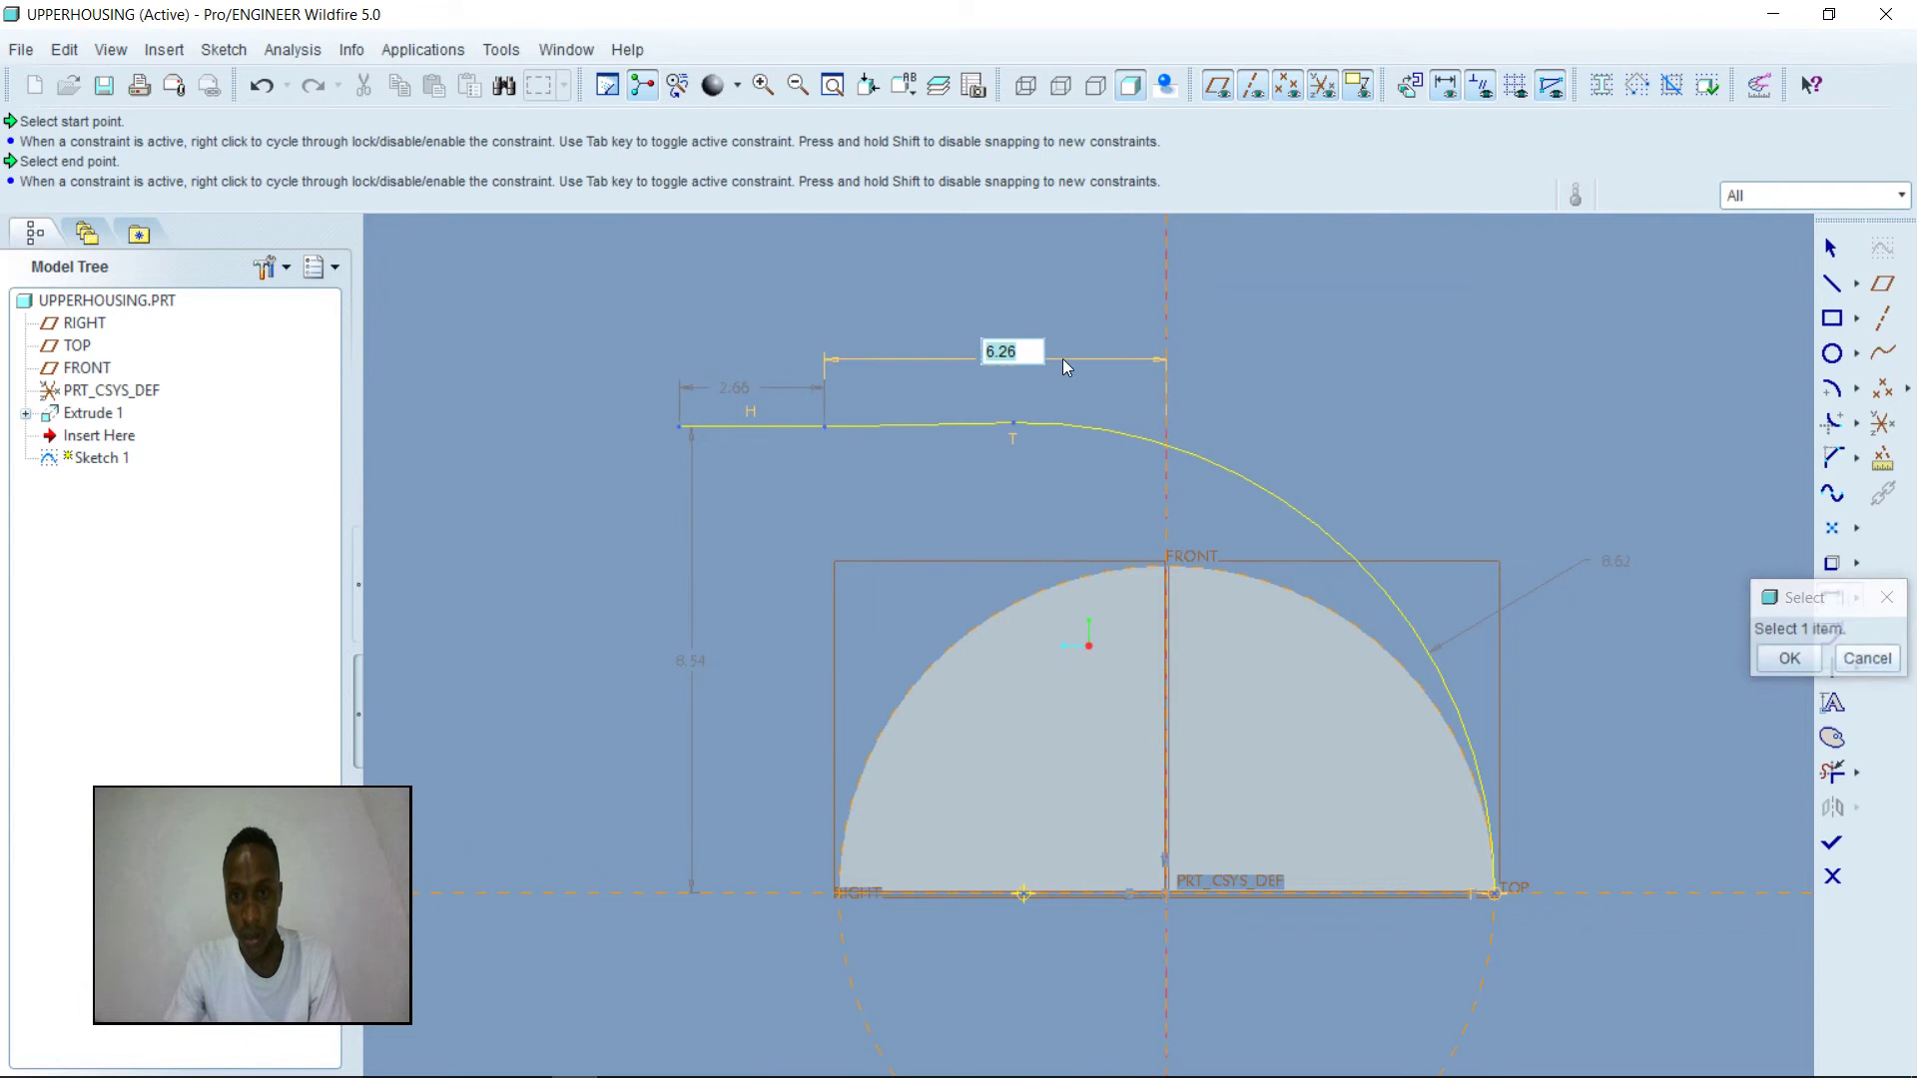
click(1789, 659)
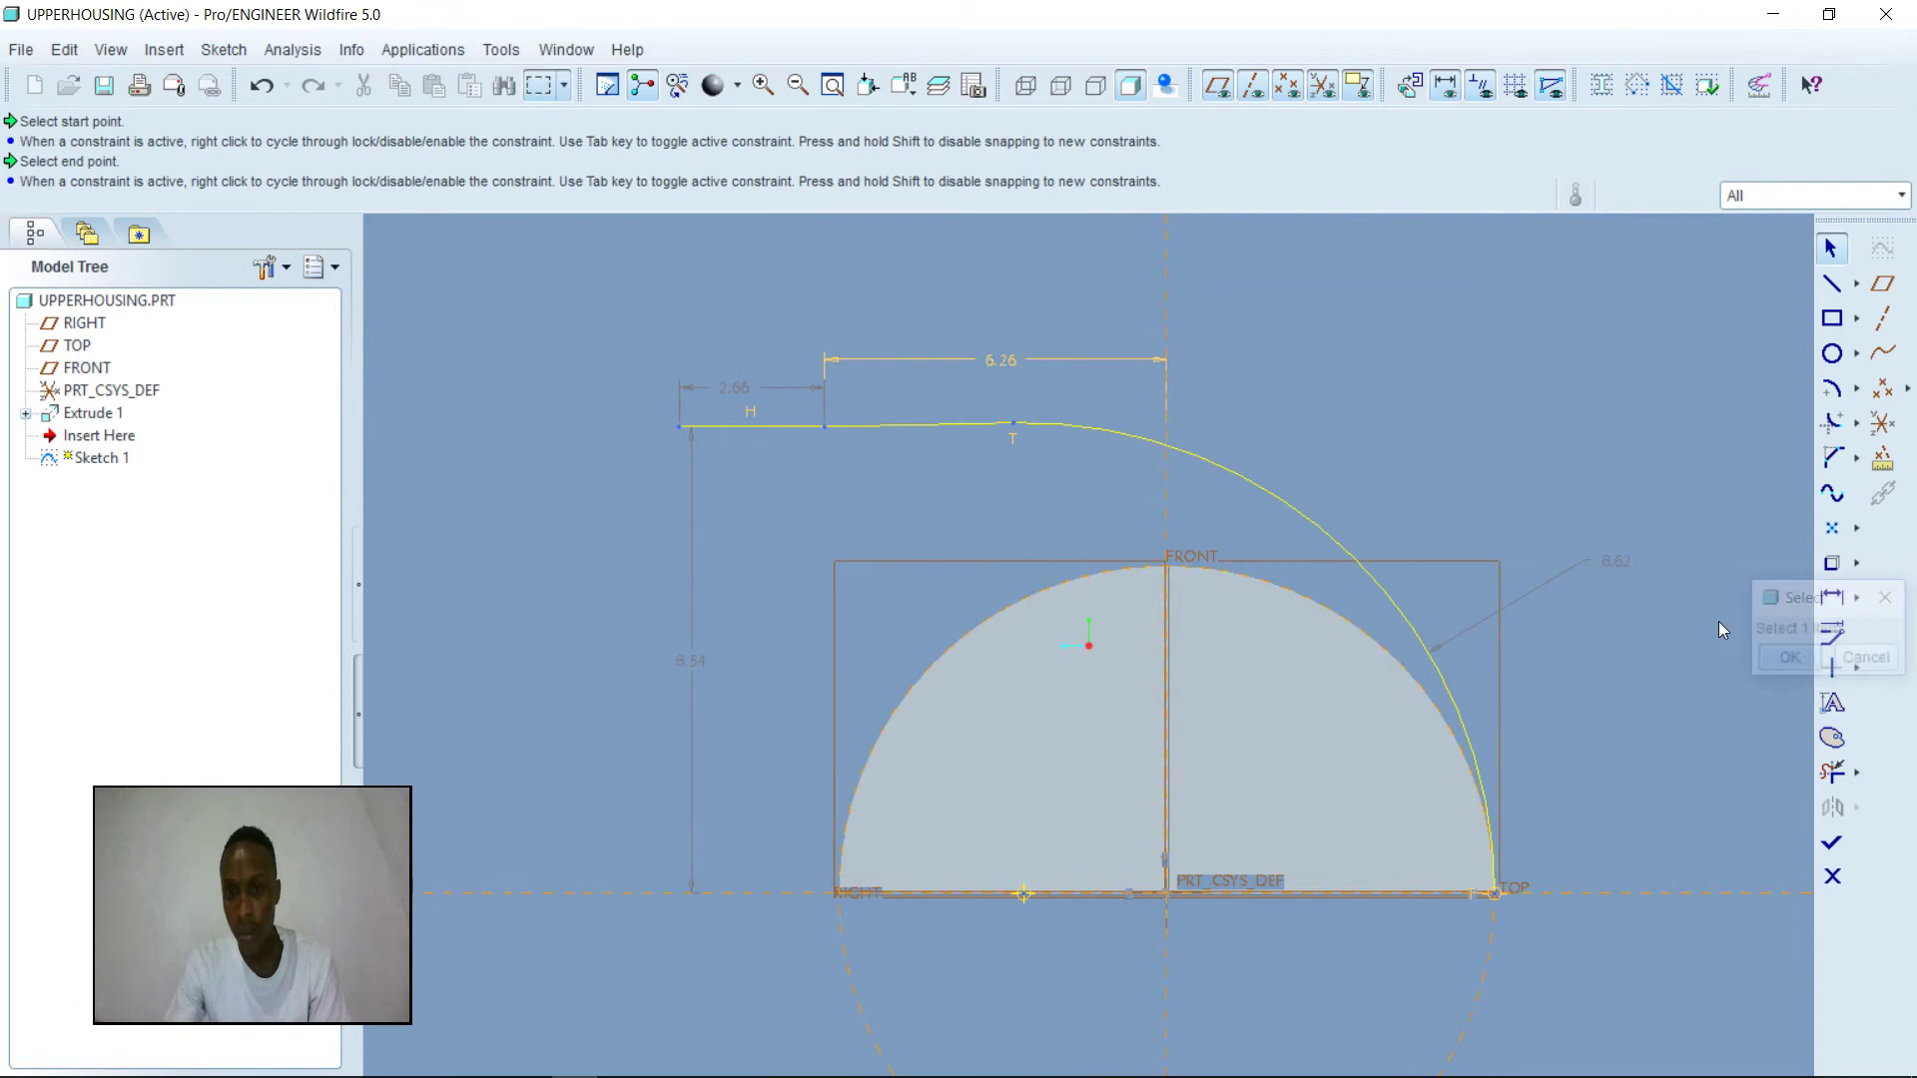
- Open all sketch dimensions for modification without automatic regeneration and set the line junction's distance from the vertical FRONT reference to 8.15
mouse_move(480, 295)
mouse_down()
mouse_move(1518, 489)
mouse_move(1735, 734)
mouse_move(1731, 968)
mouse_up()
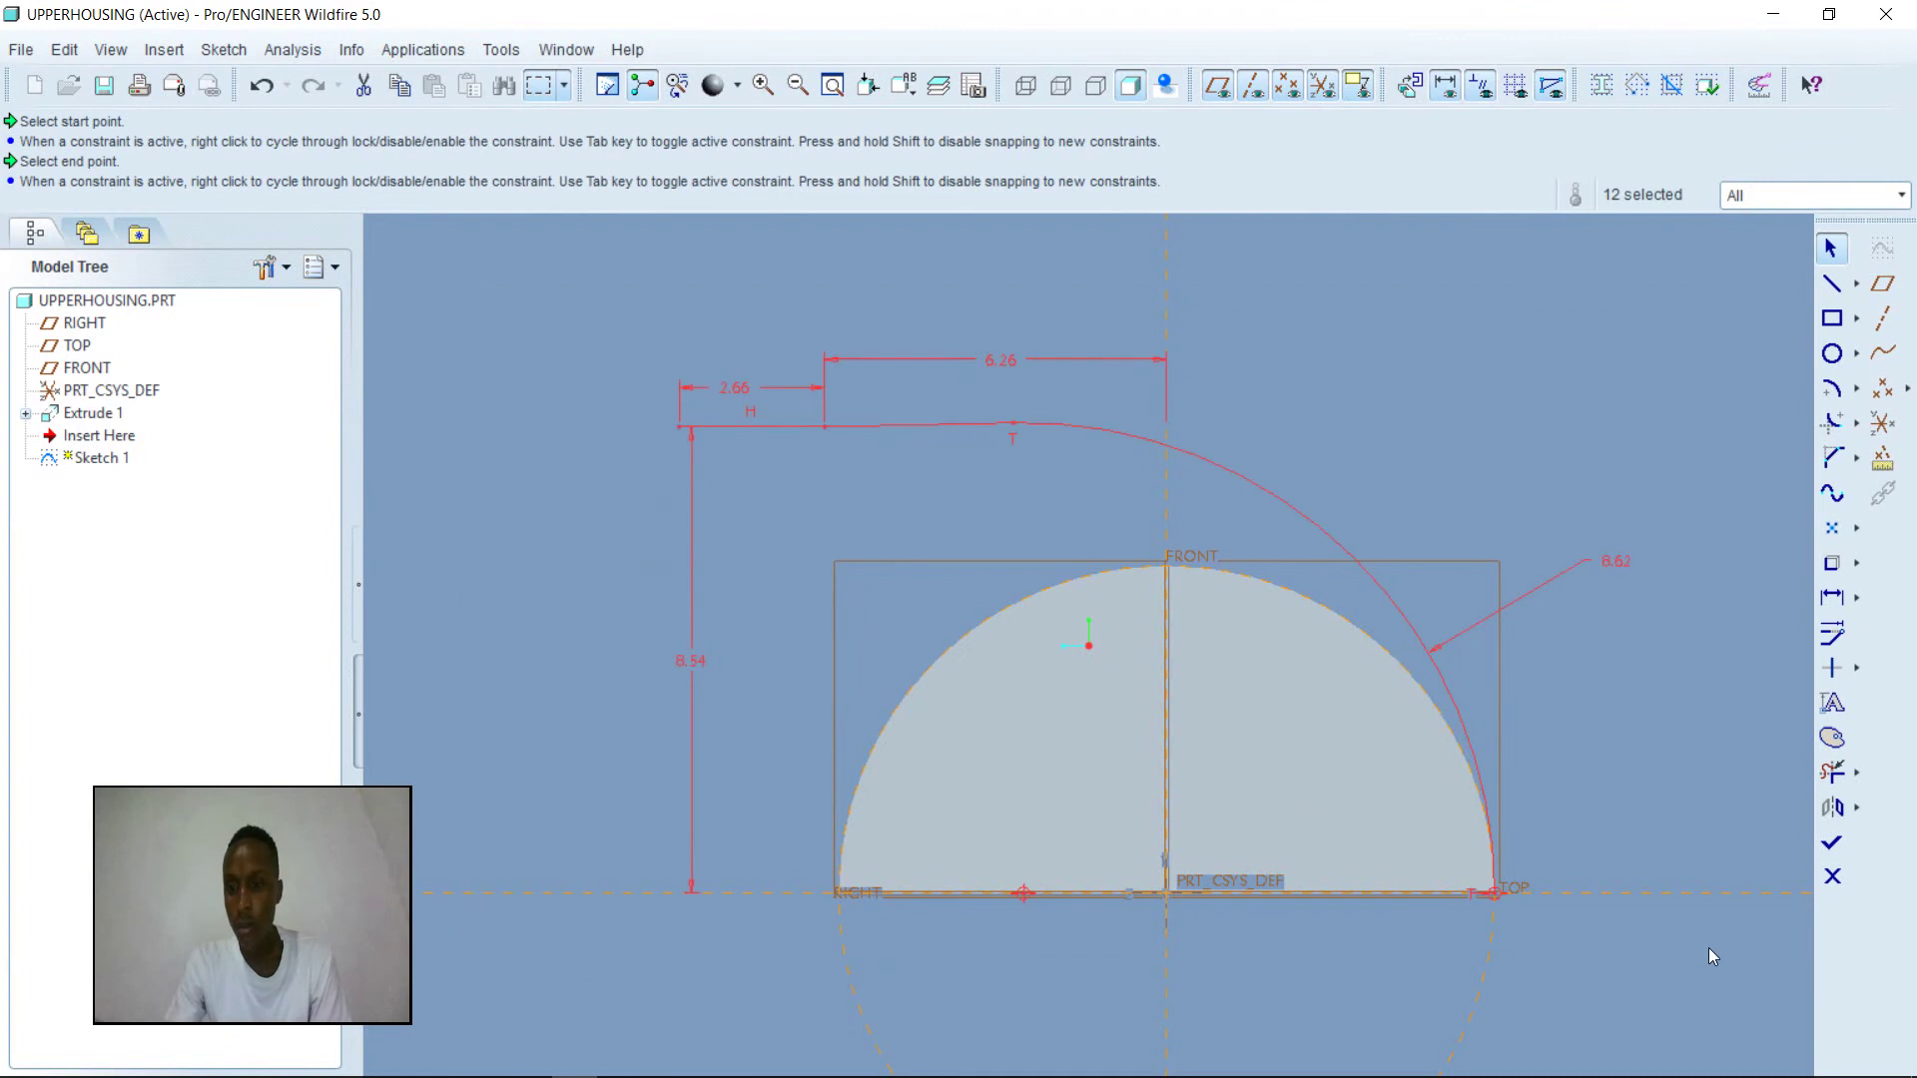
click(1832, 633)
click(1630, 627)
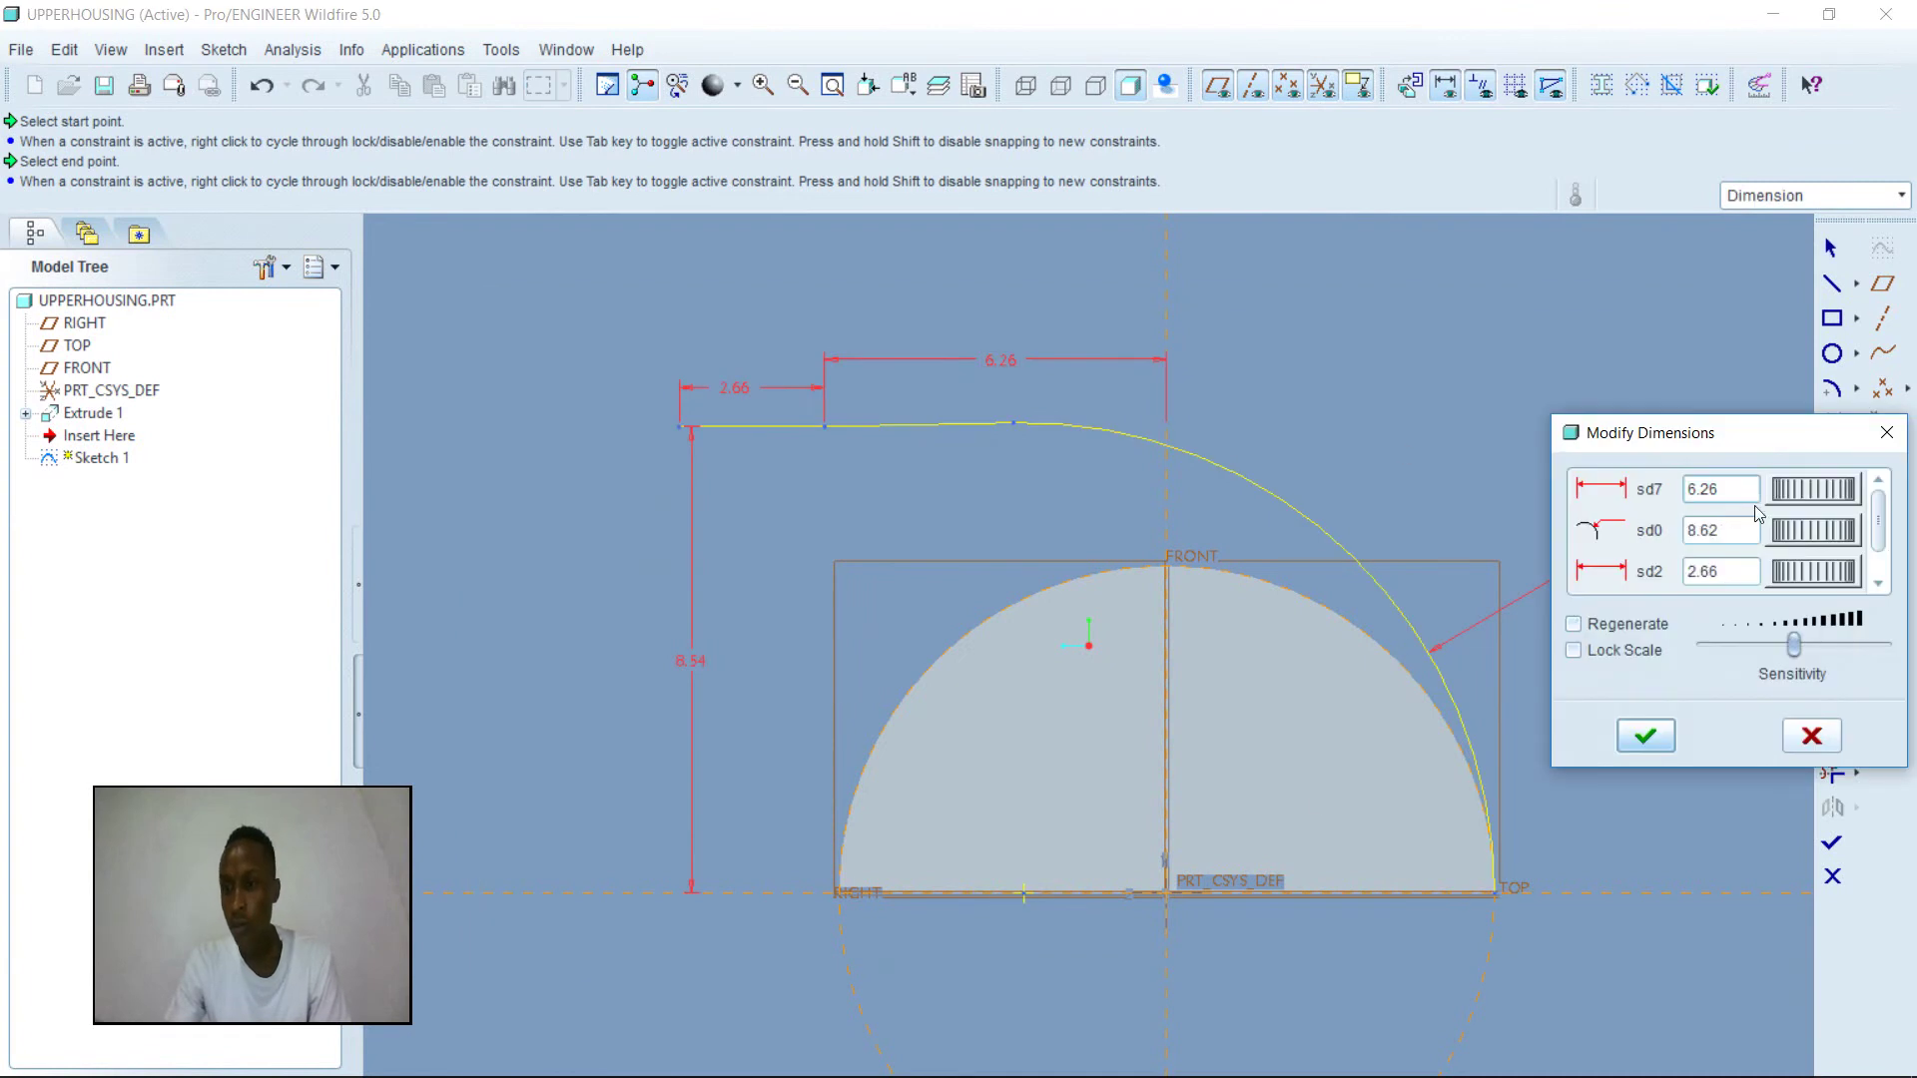
click(1740, 491)
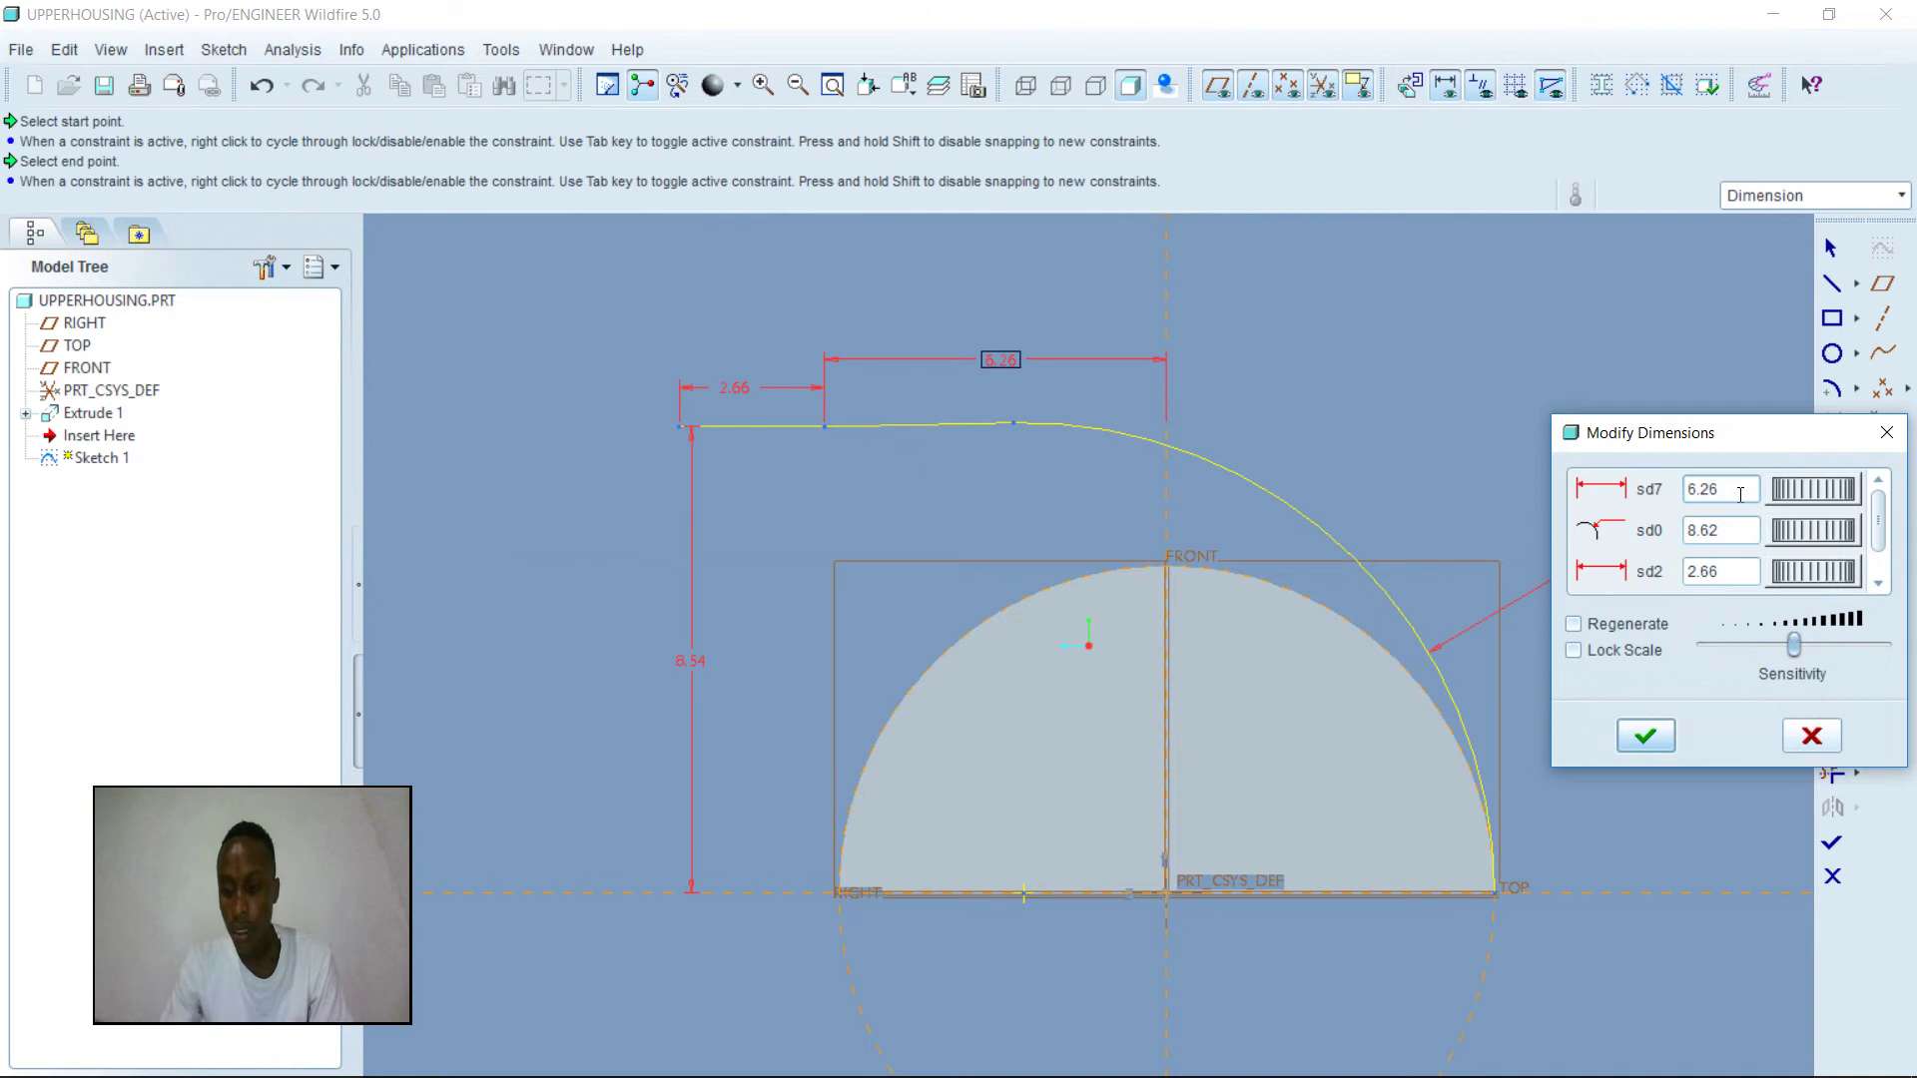
key(BackSpace)
key(BackSpace)
key(BackSpace)
key(BackSpace)
text(8.15)
key(Tab)
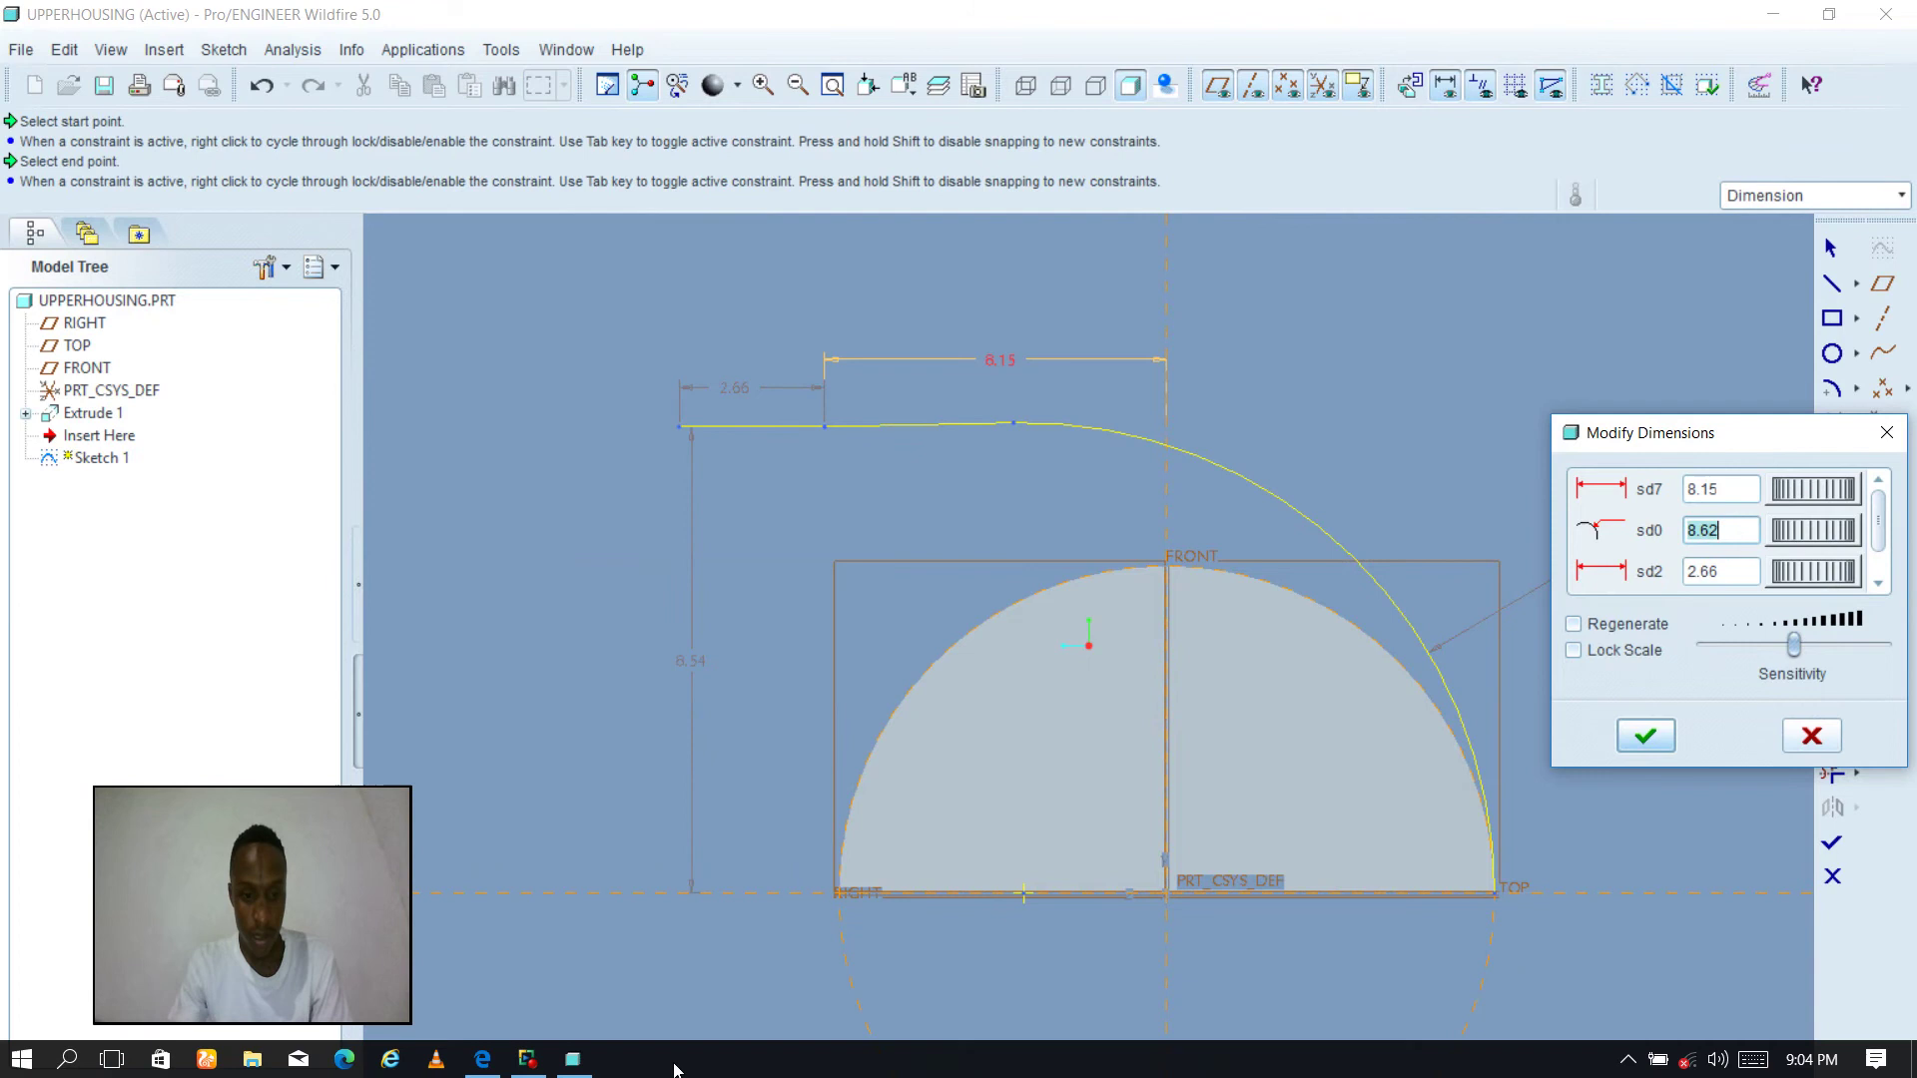
- Set the arc's radius to 10
mouse_move(483, 1058)
mouse_move(476, 1003)
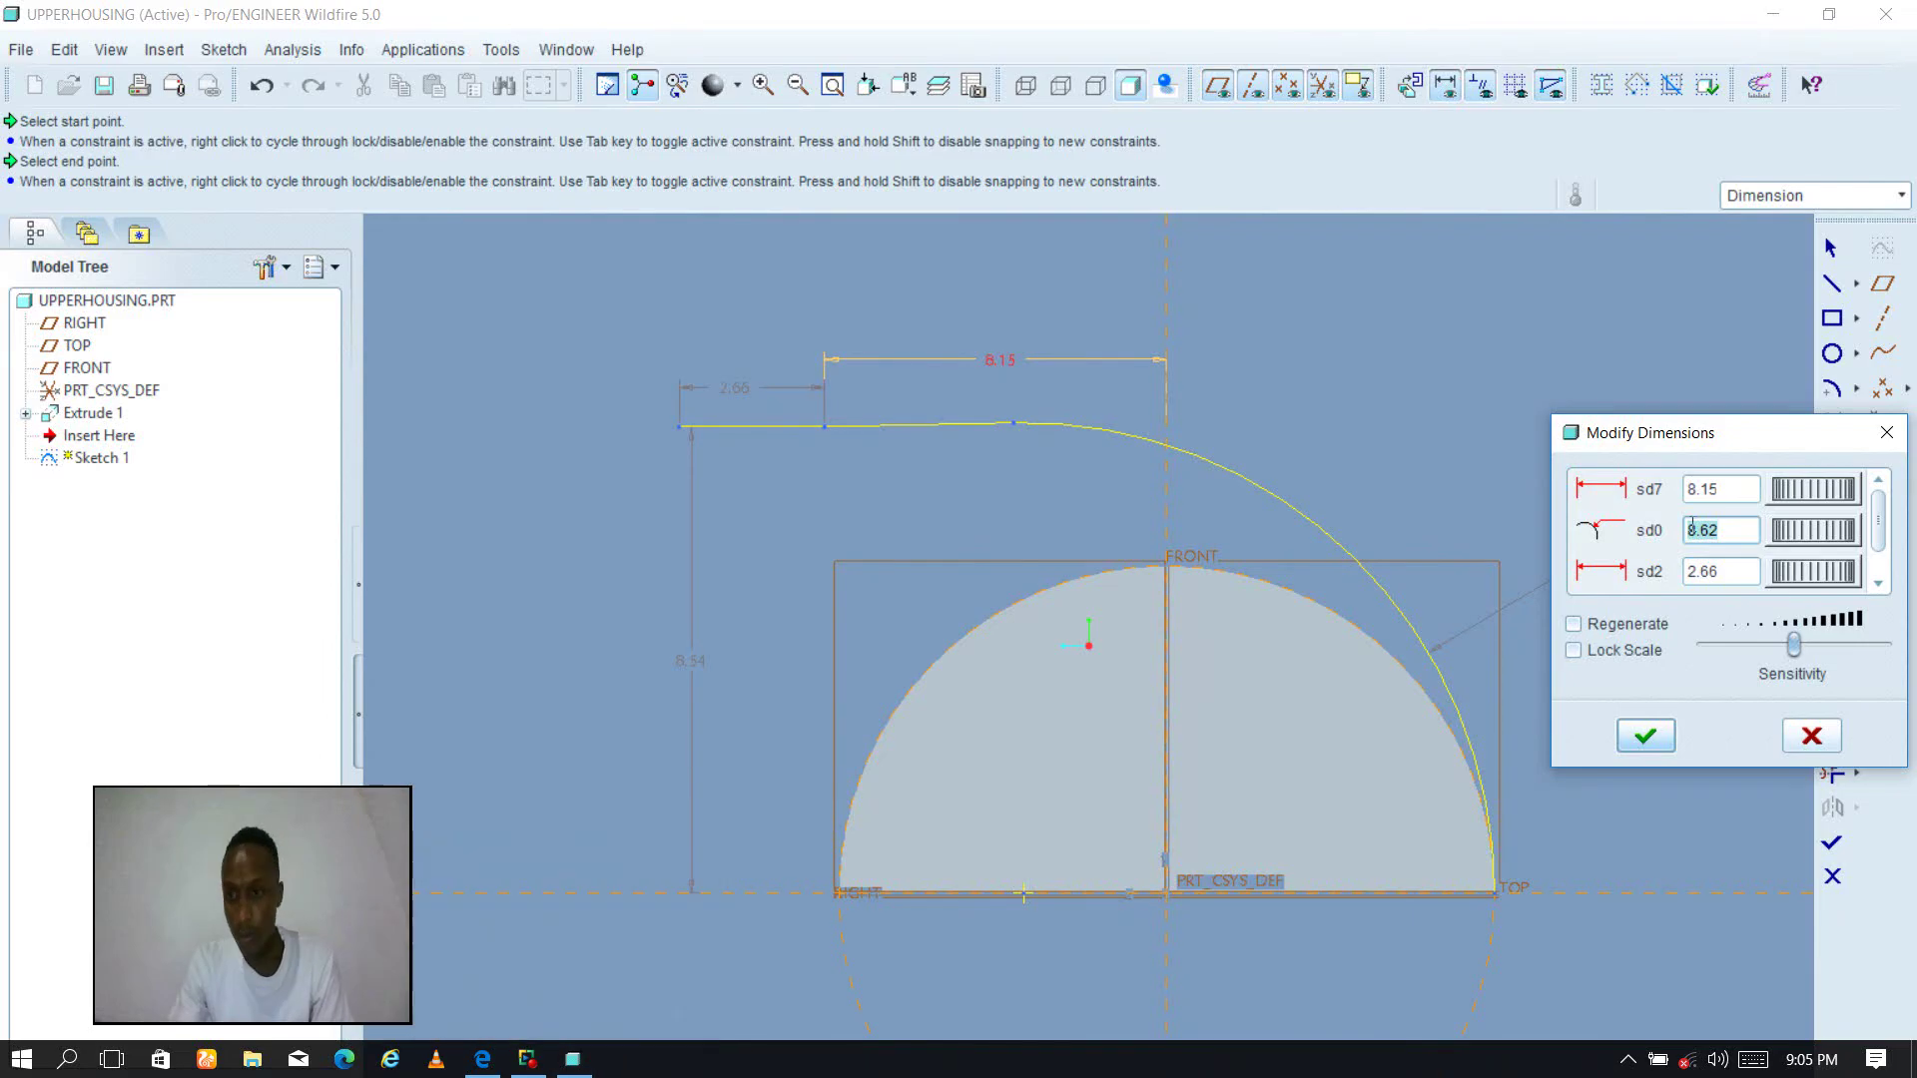
drag(1759, 434, 1757, 660)
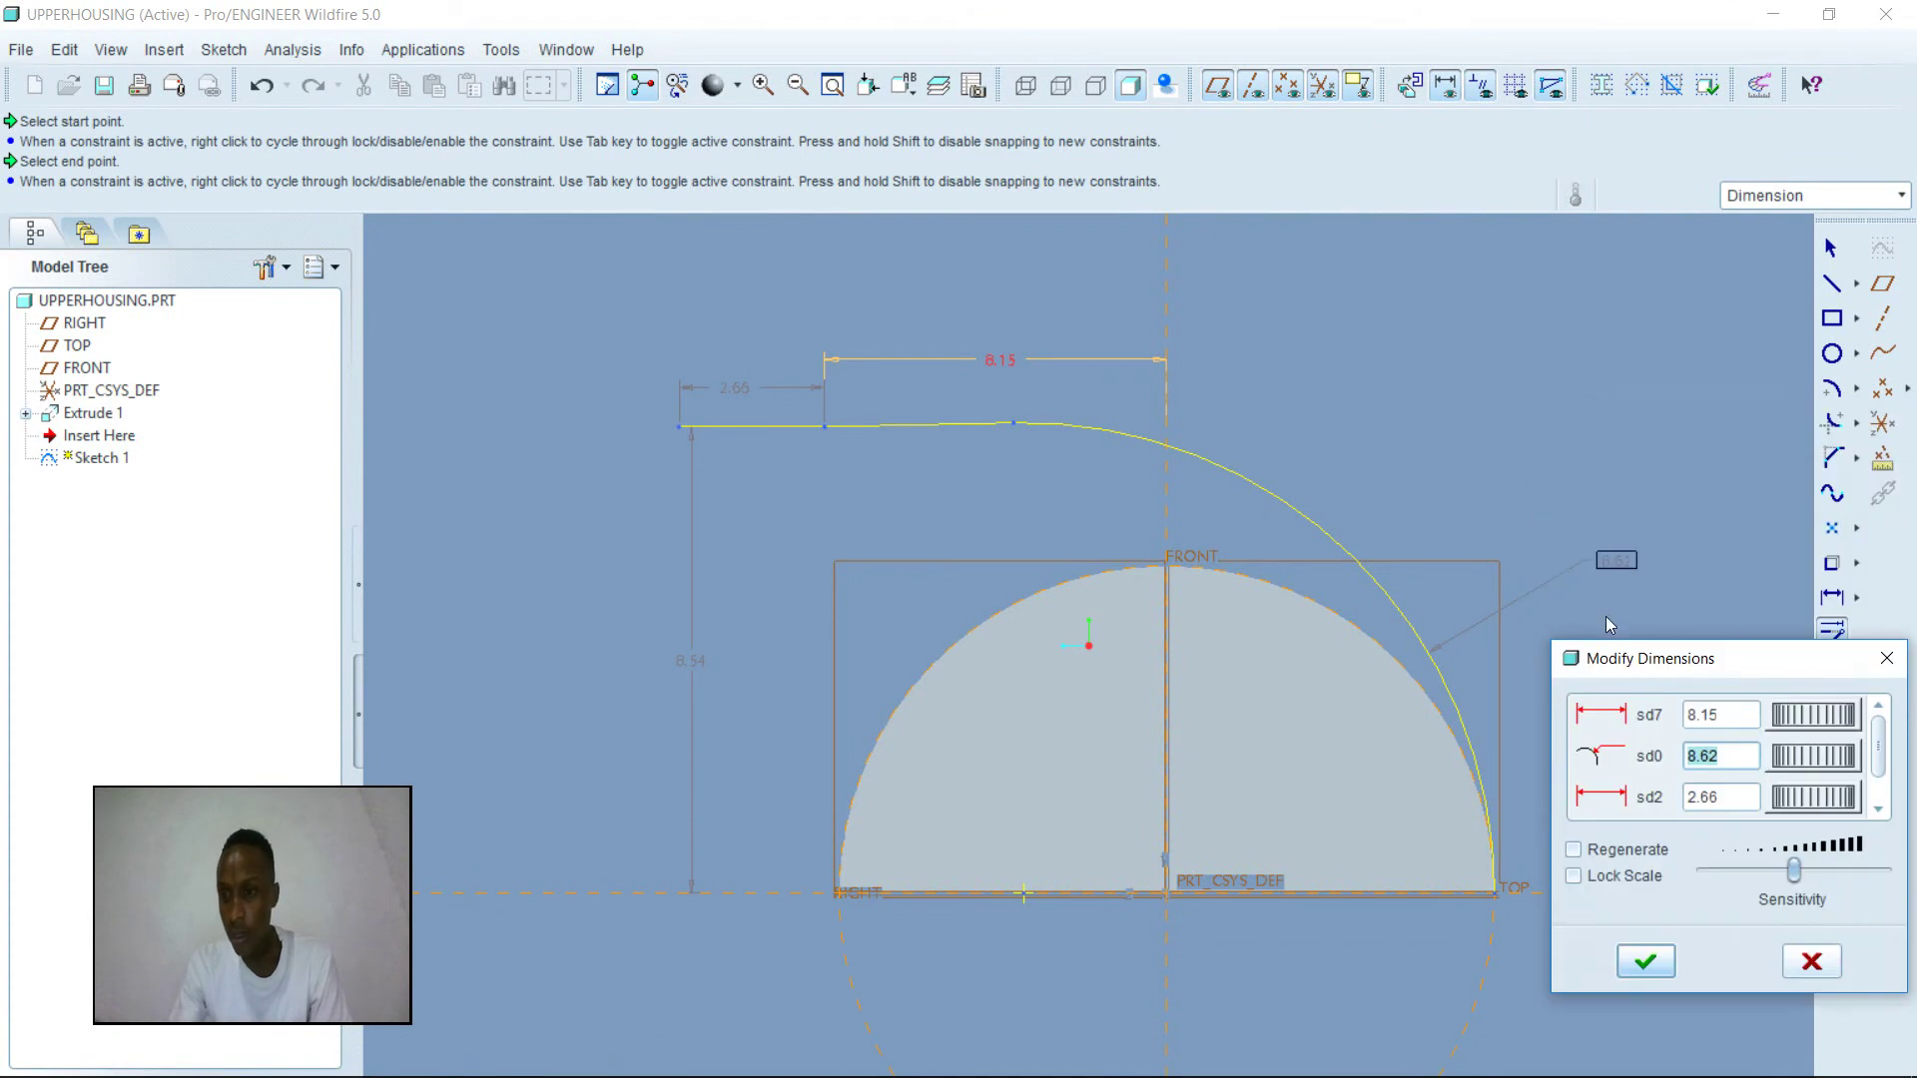
text(10)
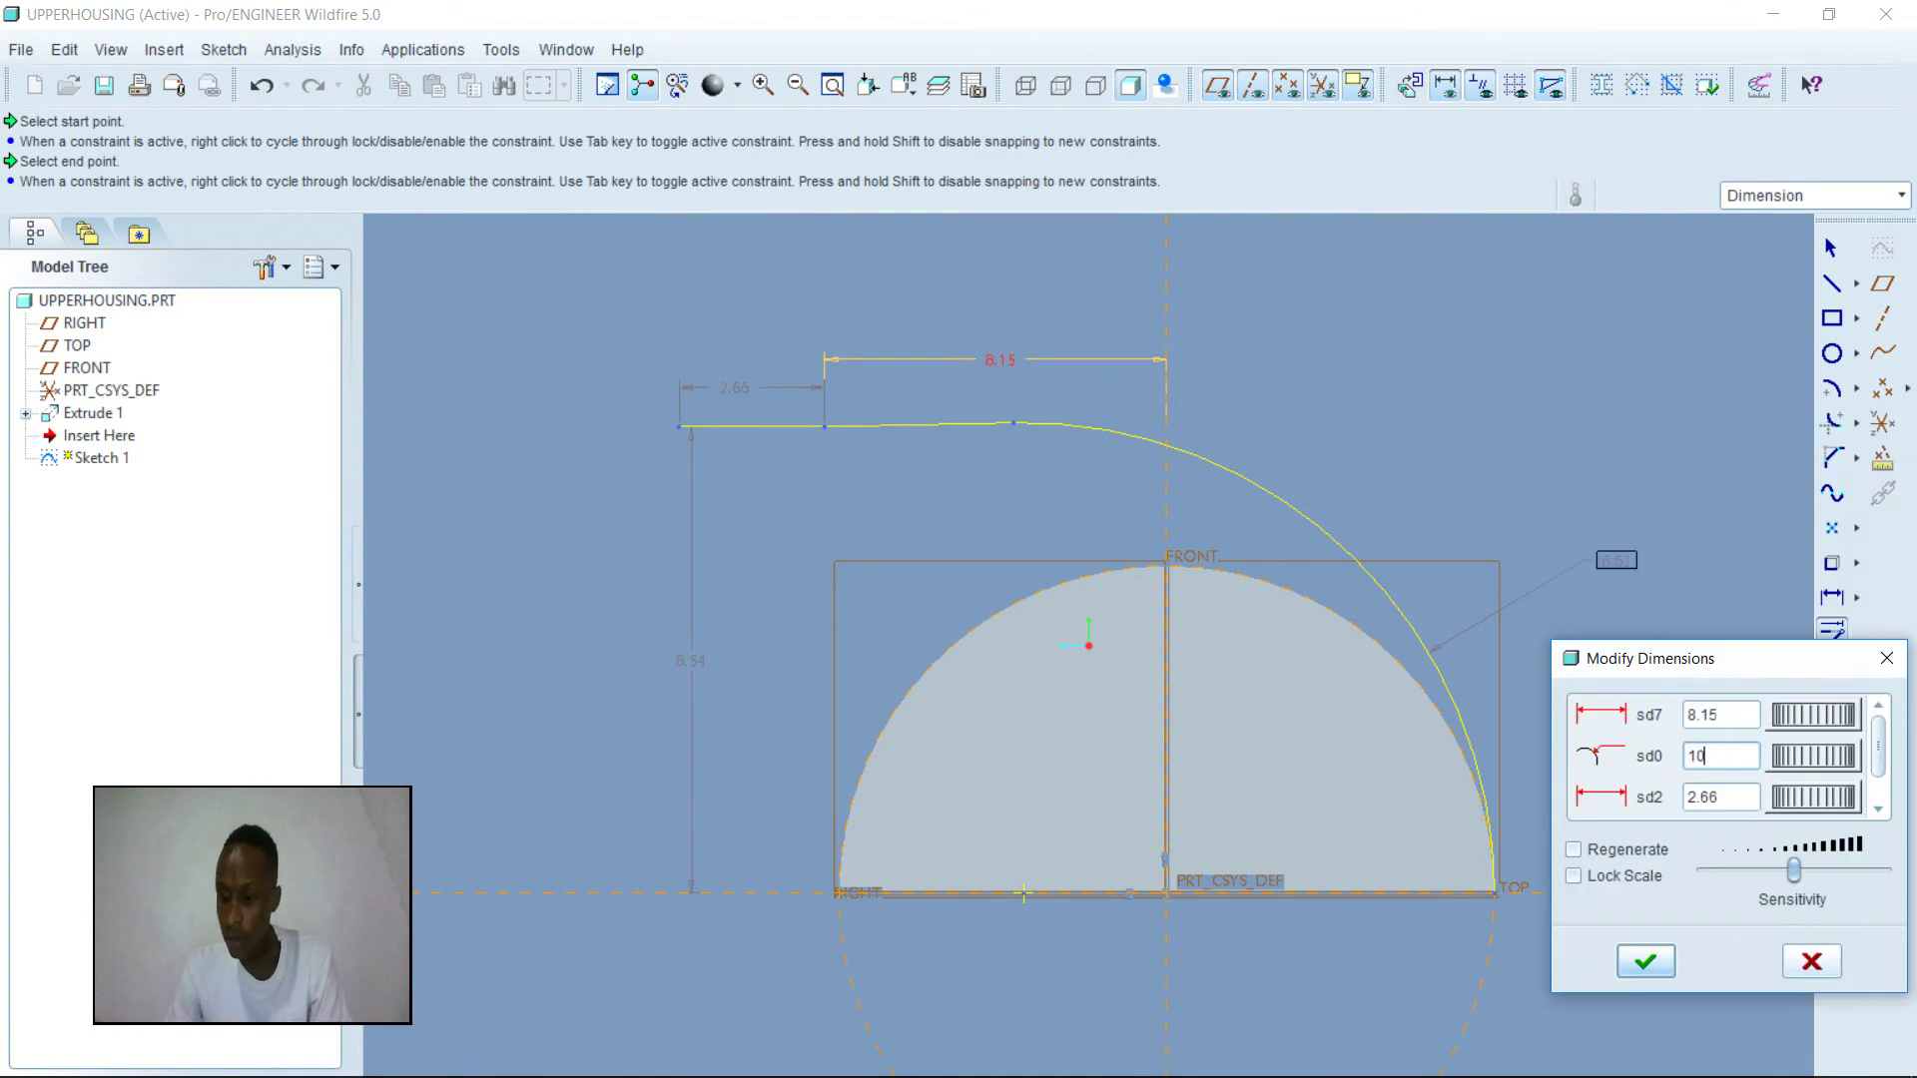
key(Return)
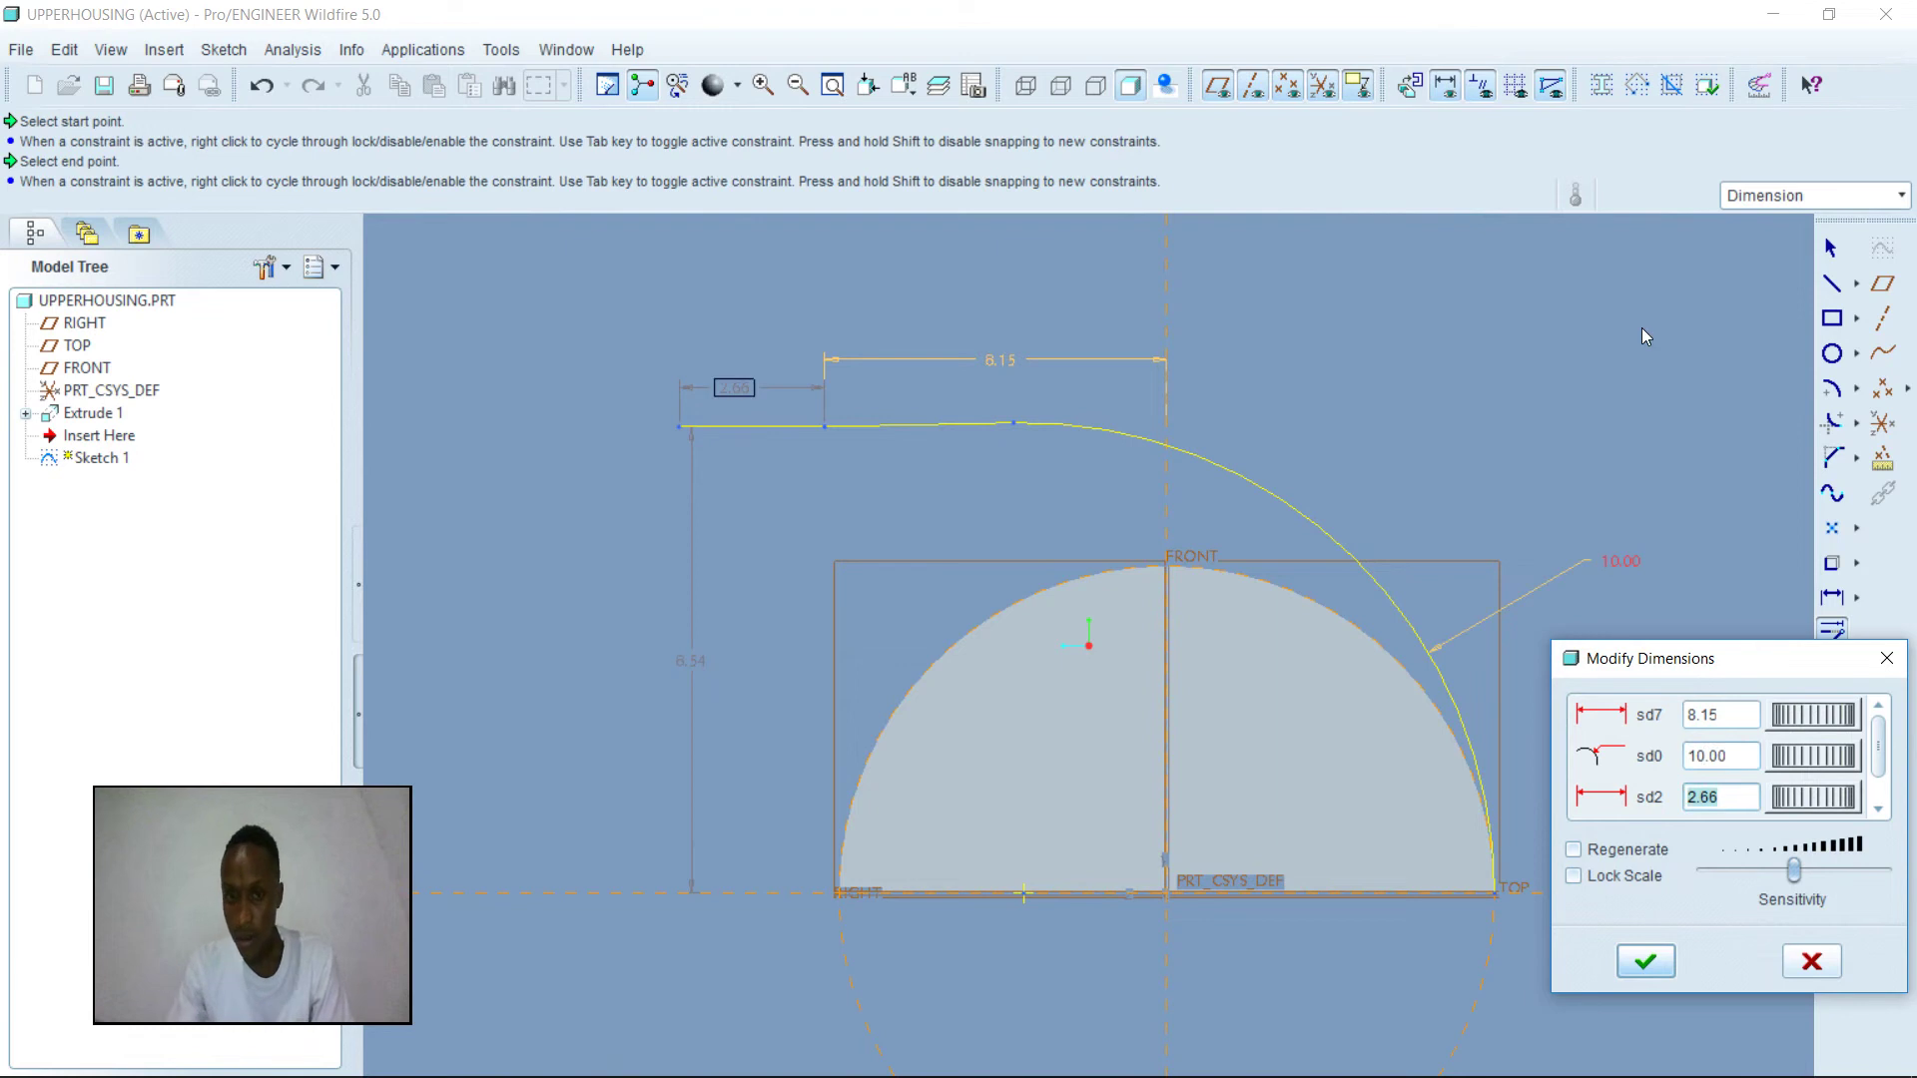
- Set the outer horizontal line's length to 5.75 and its height above the horizontal reference to 10
text(4.)
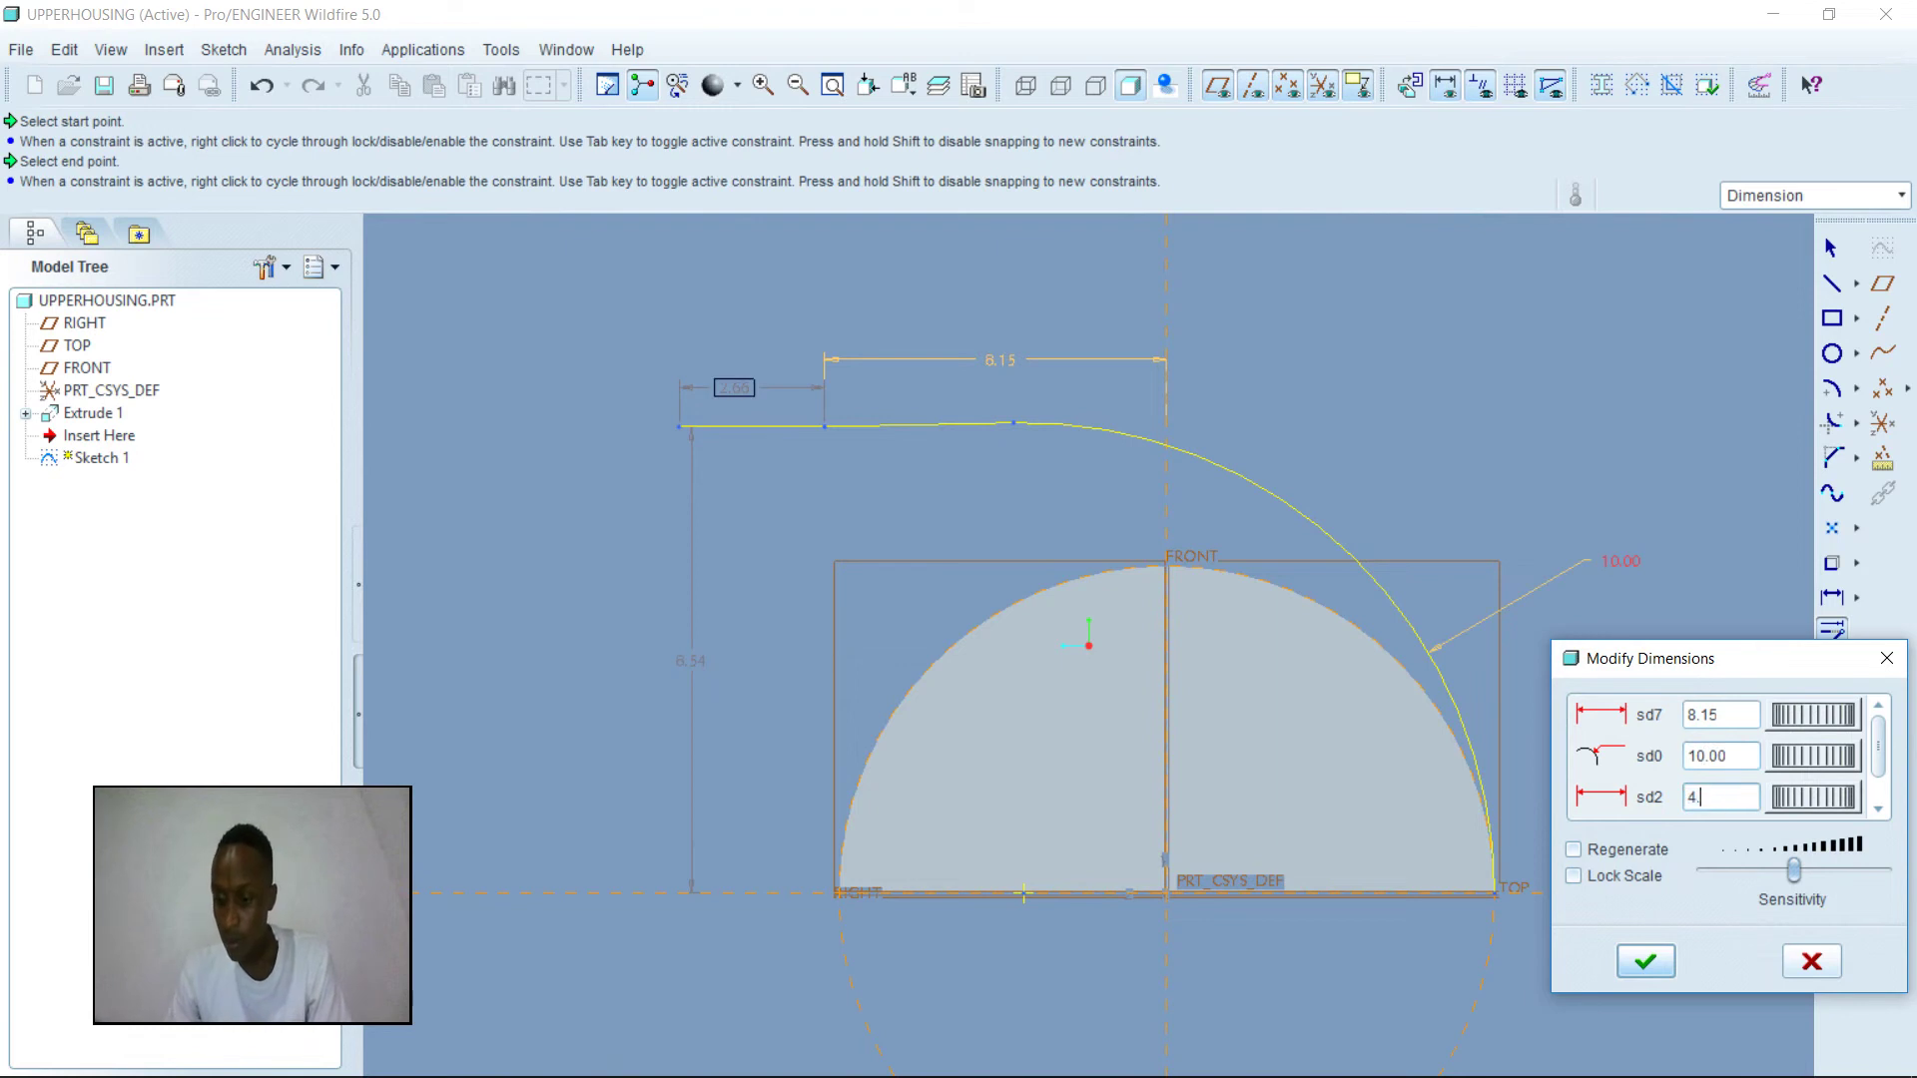
key(BackSpace)
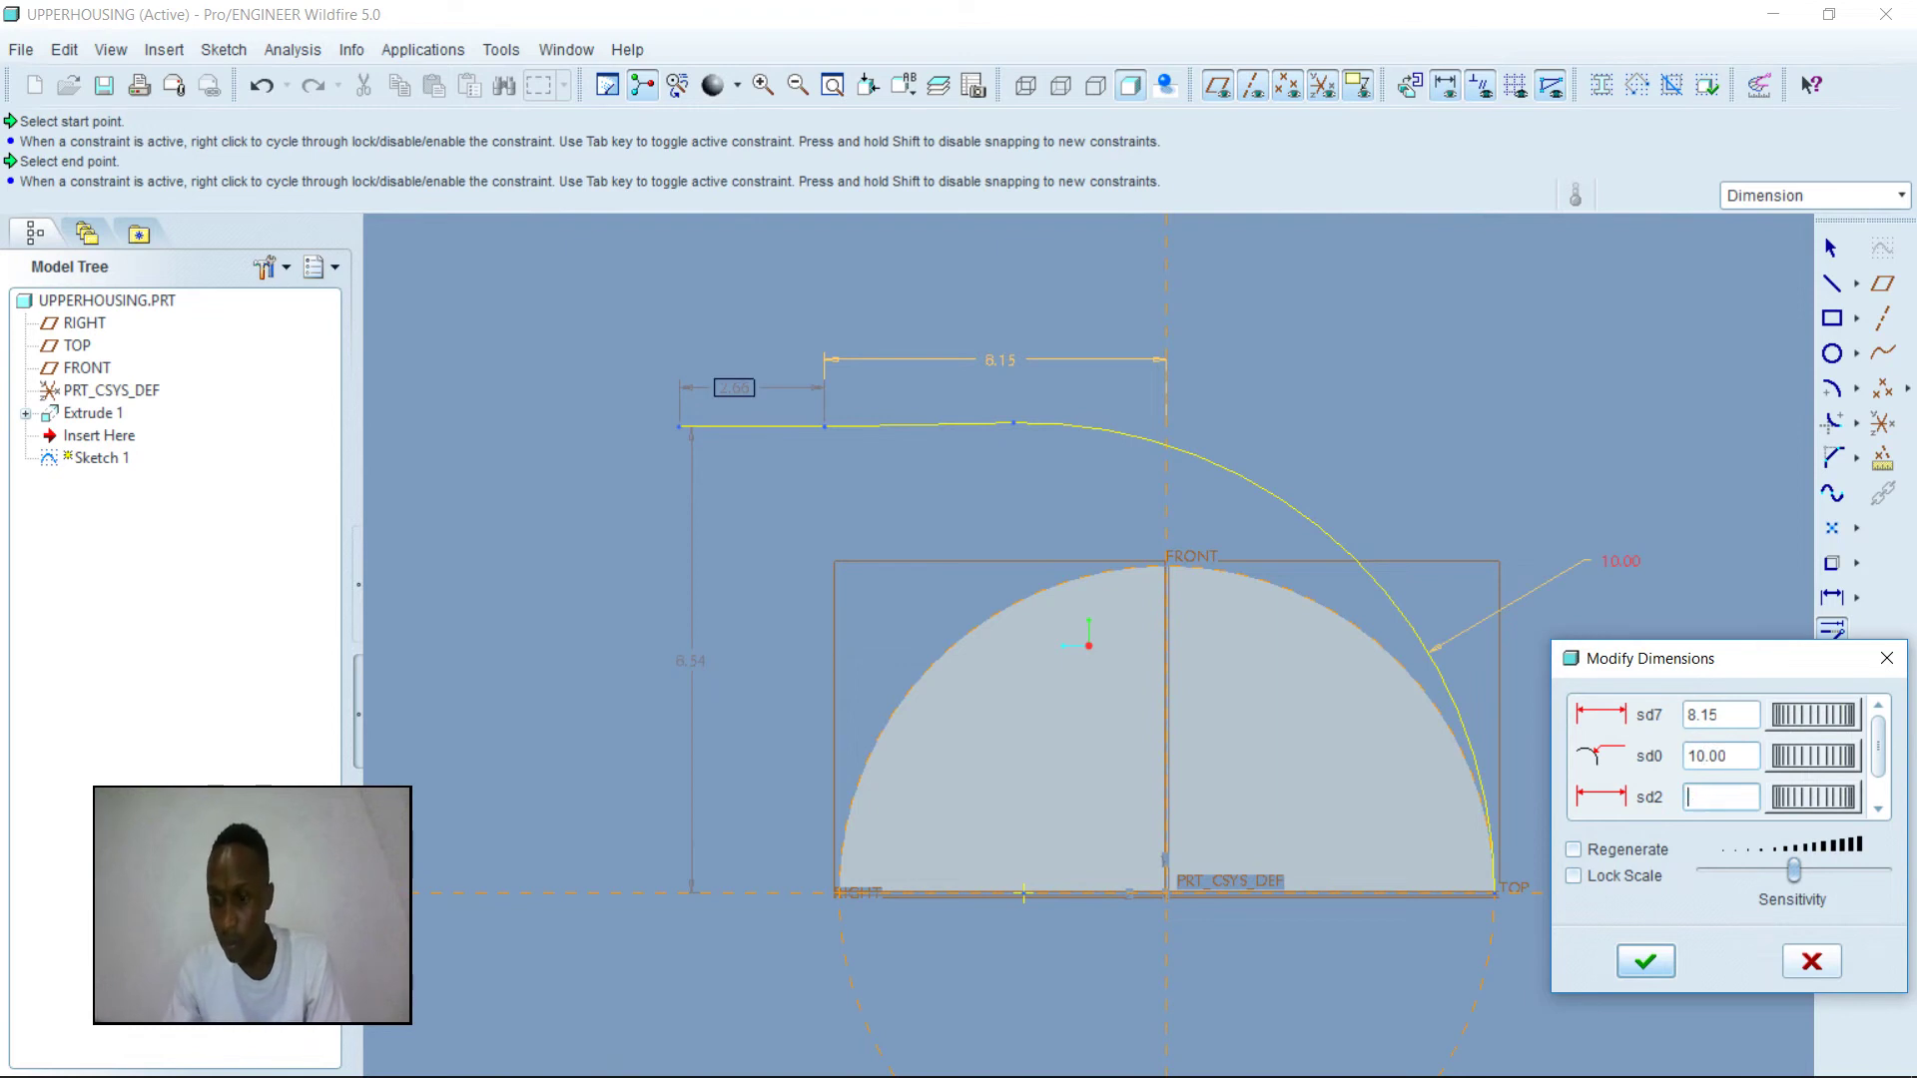
text(5.75)
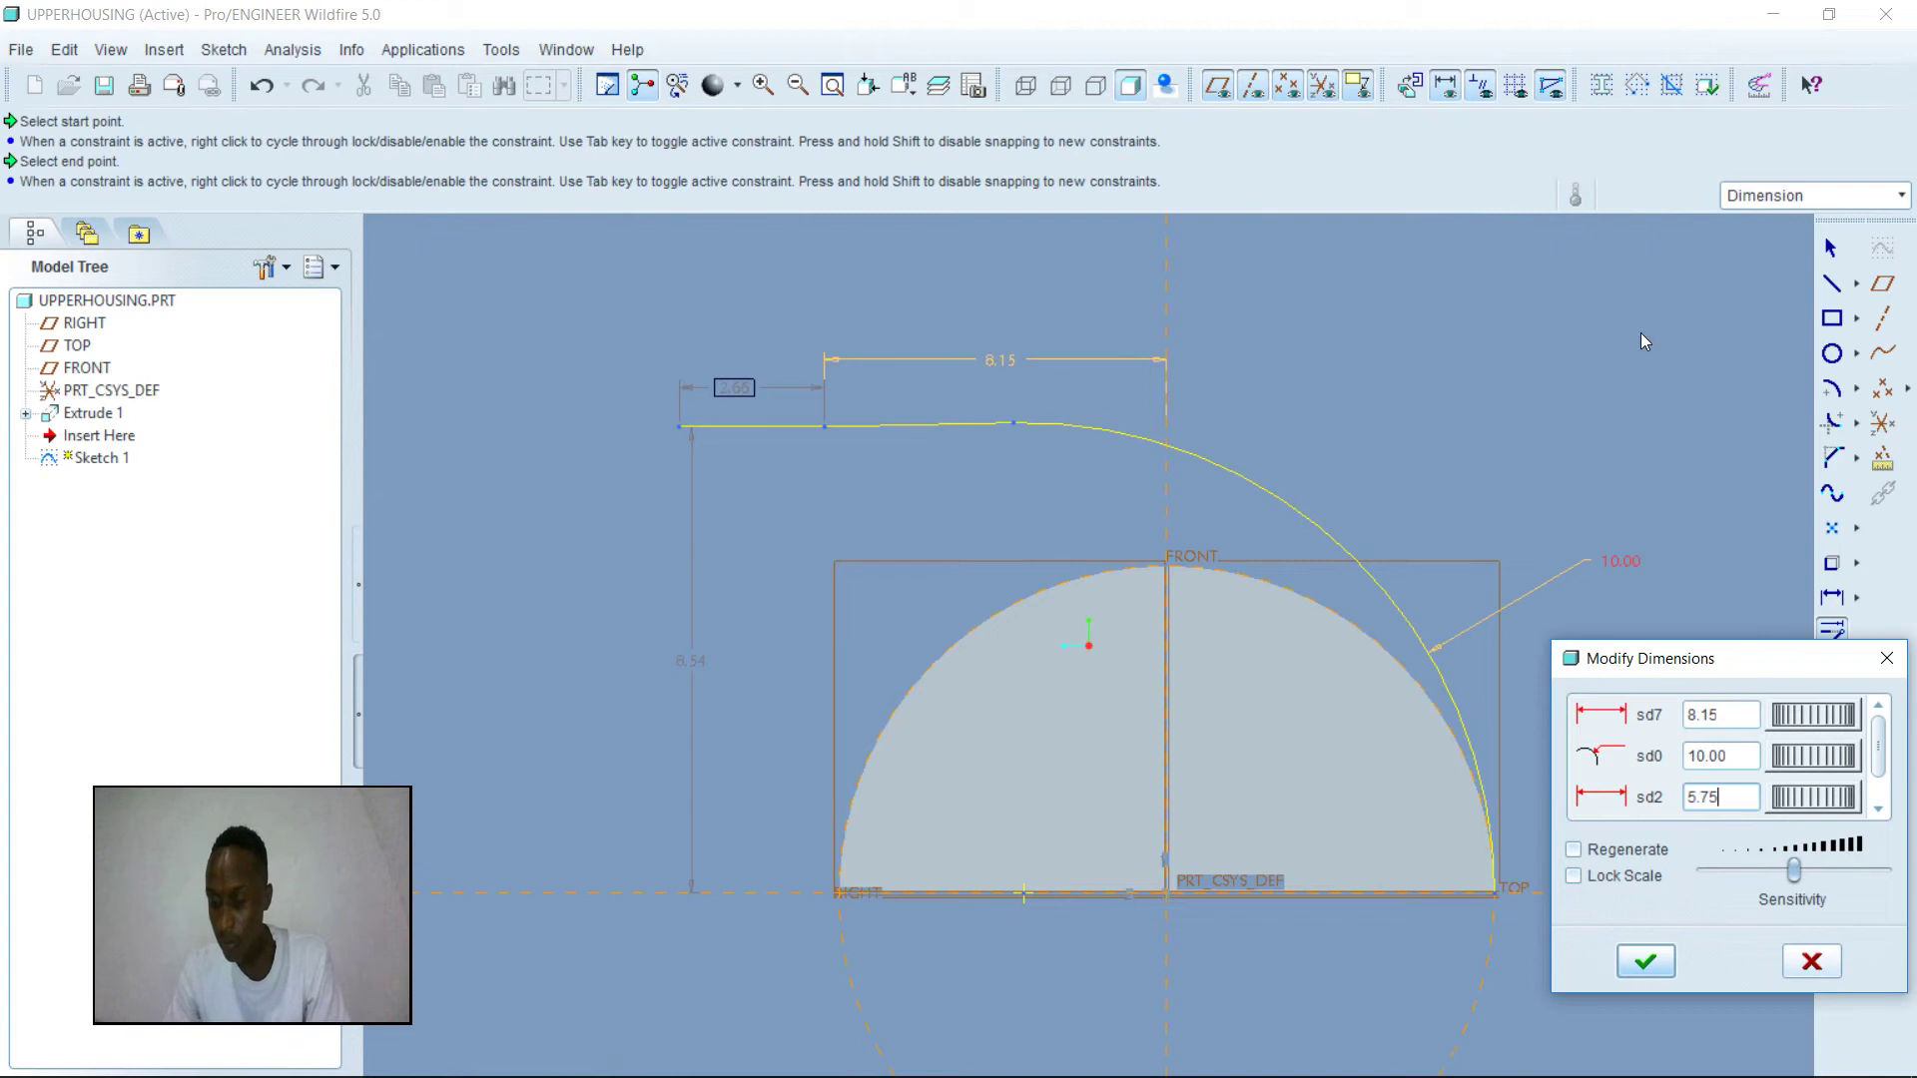
key(Tab)
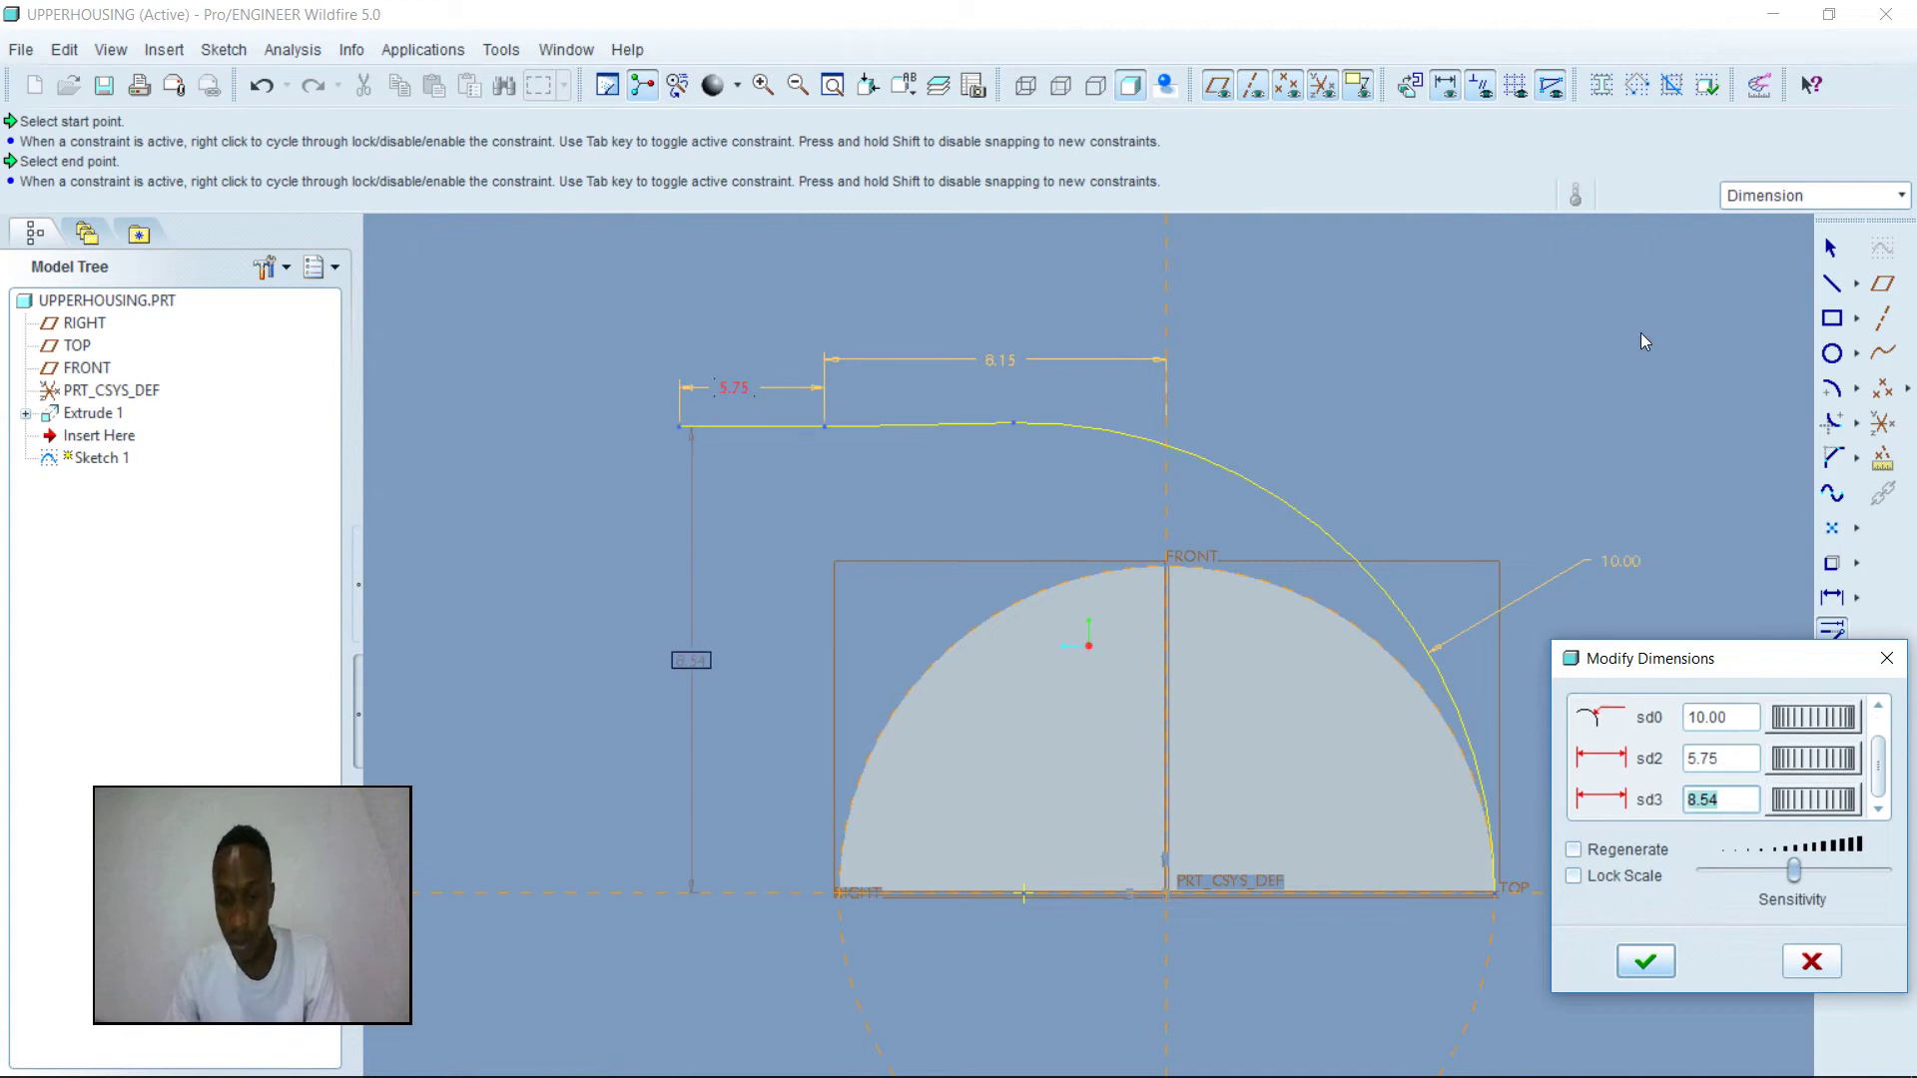
text(10)
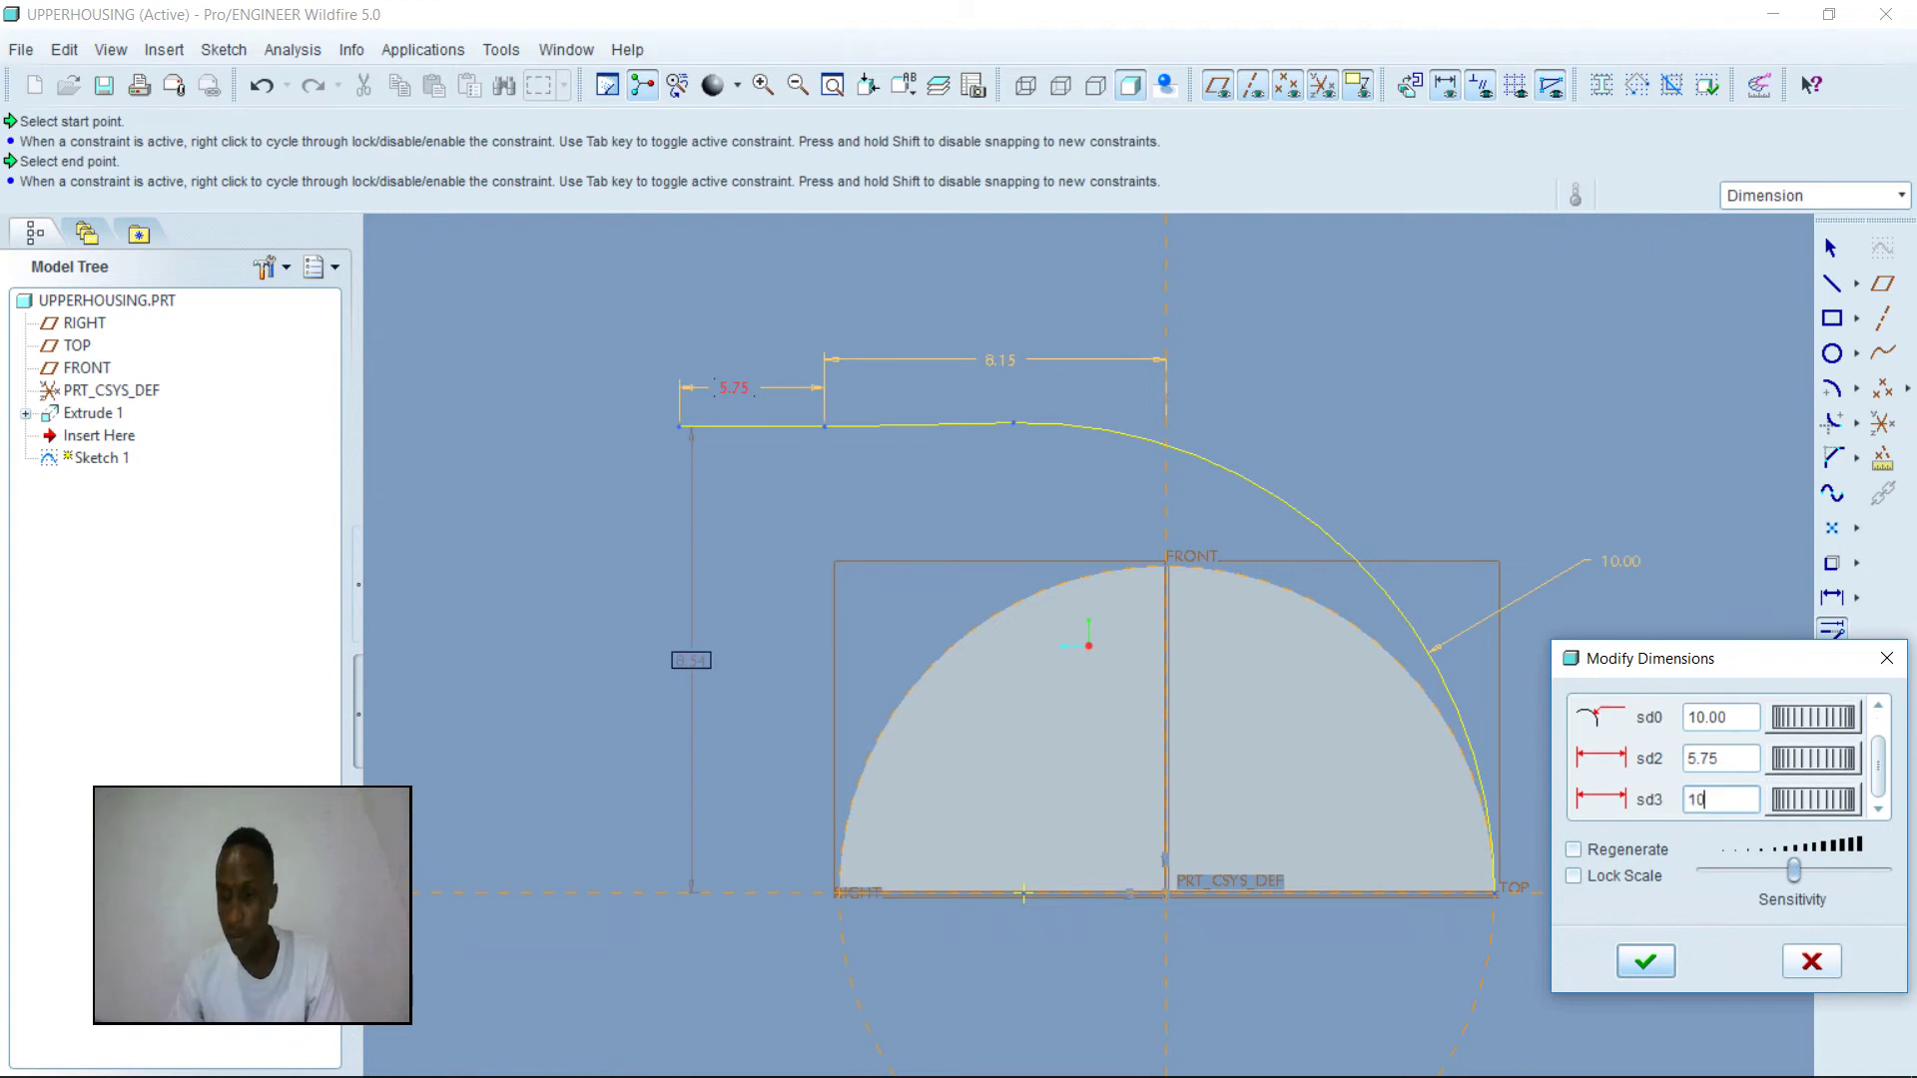
key(Tab)
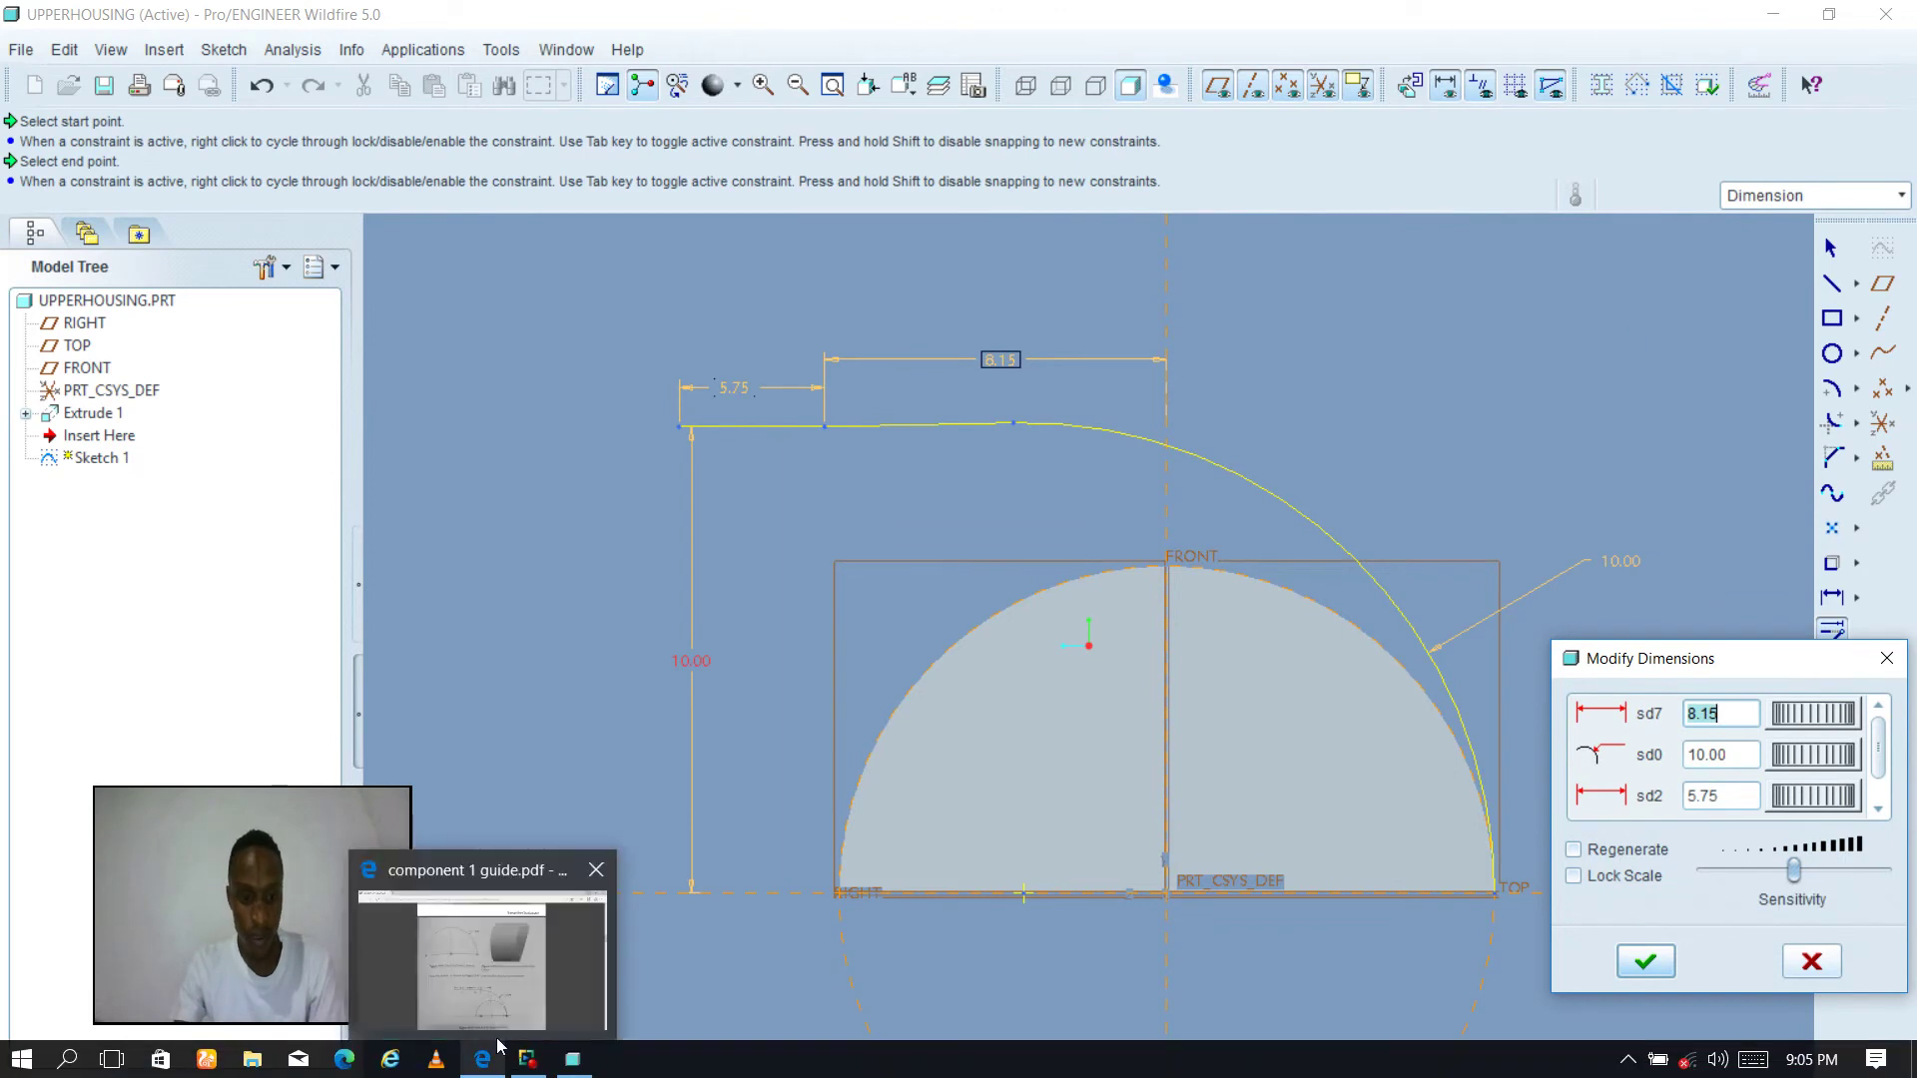
- Regenerate the sketch with the modified dimensions and finish the trajectory sketch
click(495, 1017)
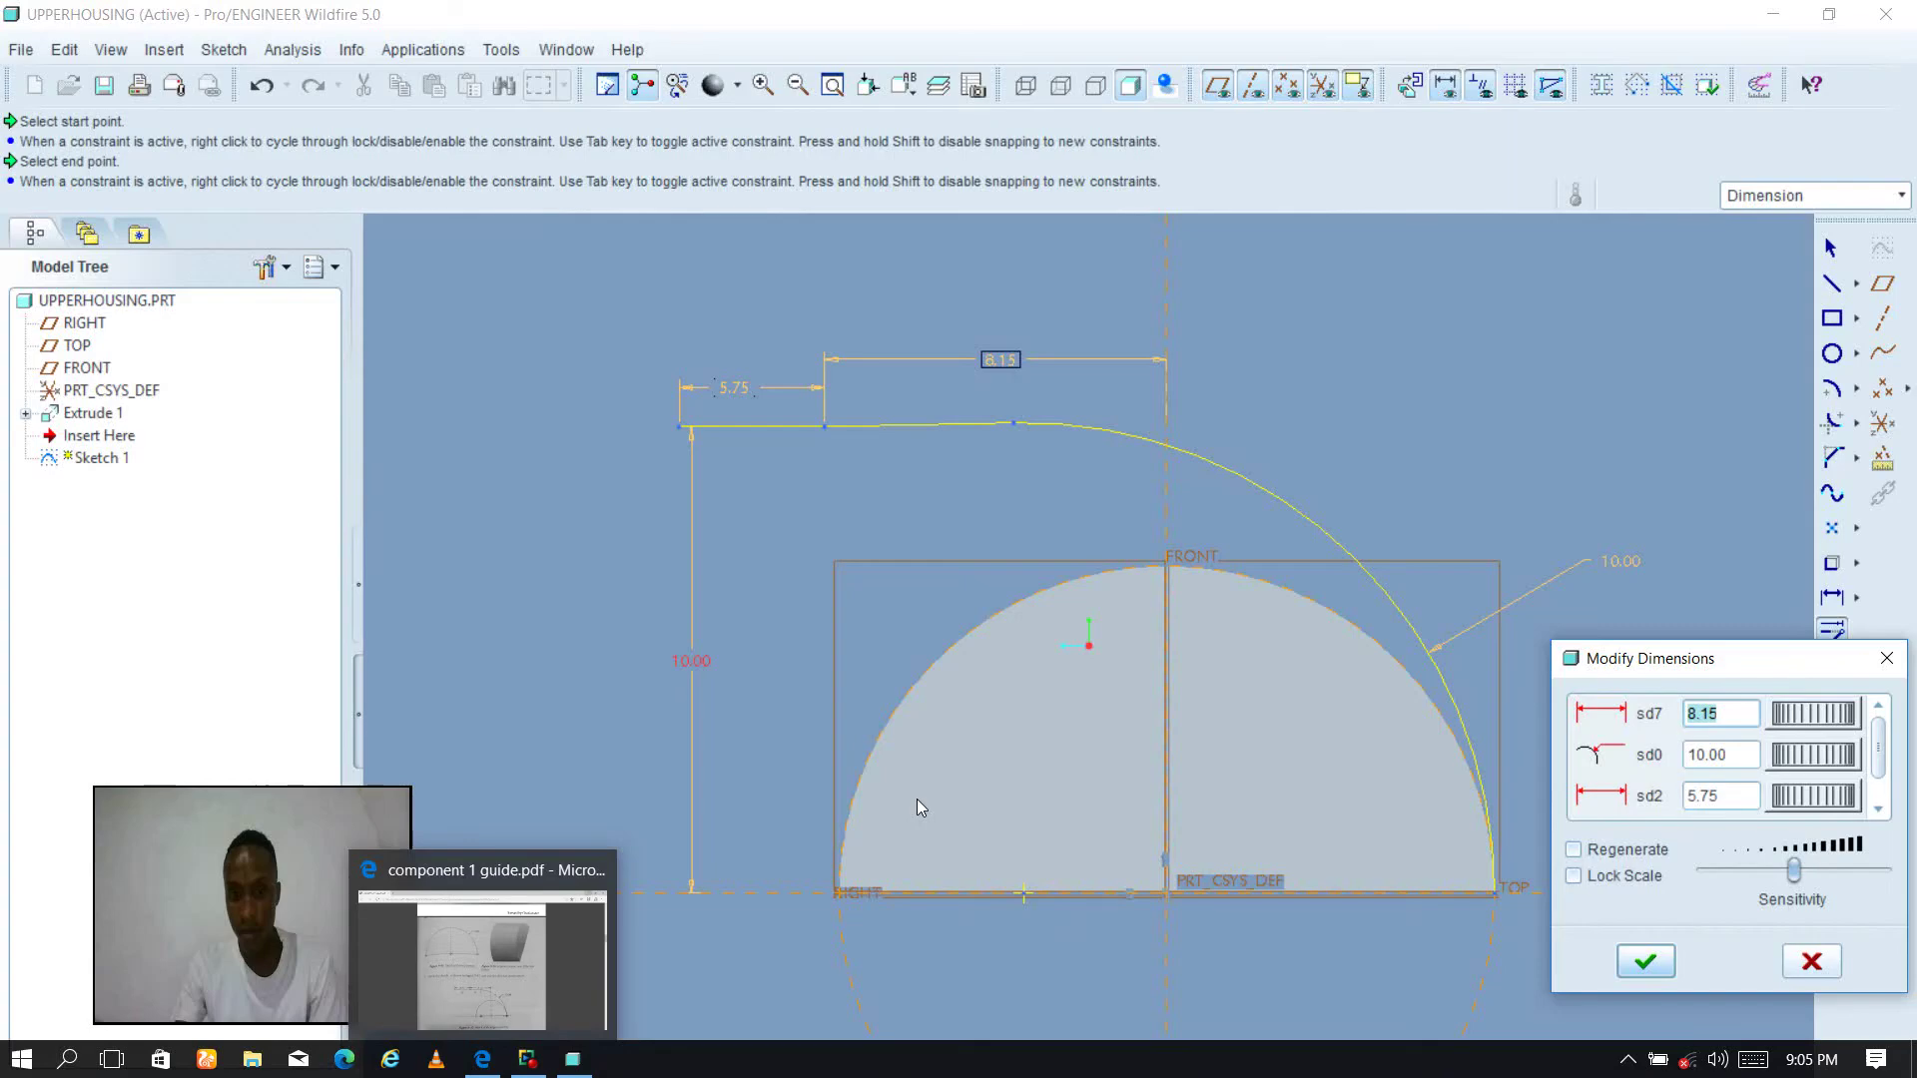
click(1621, 849)
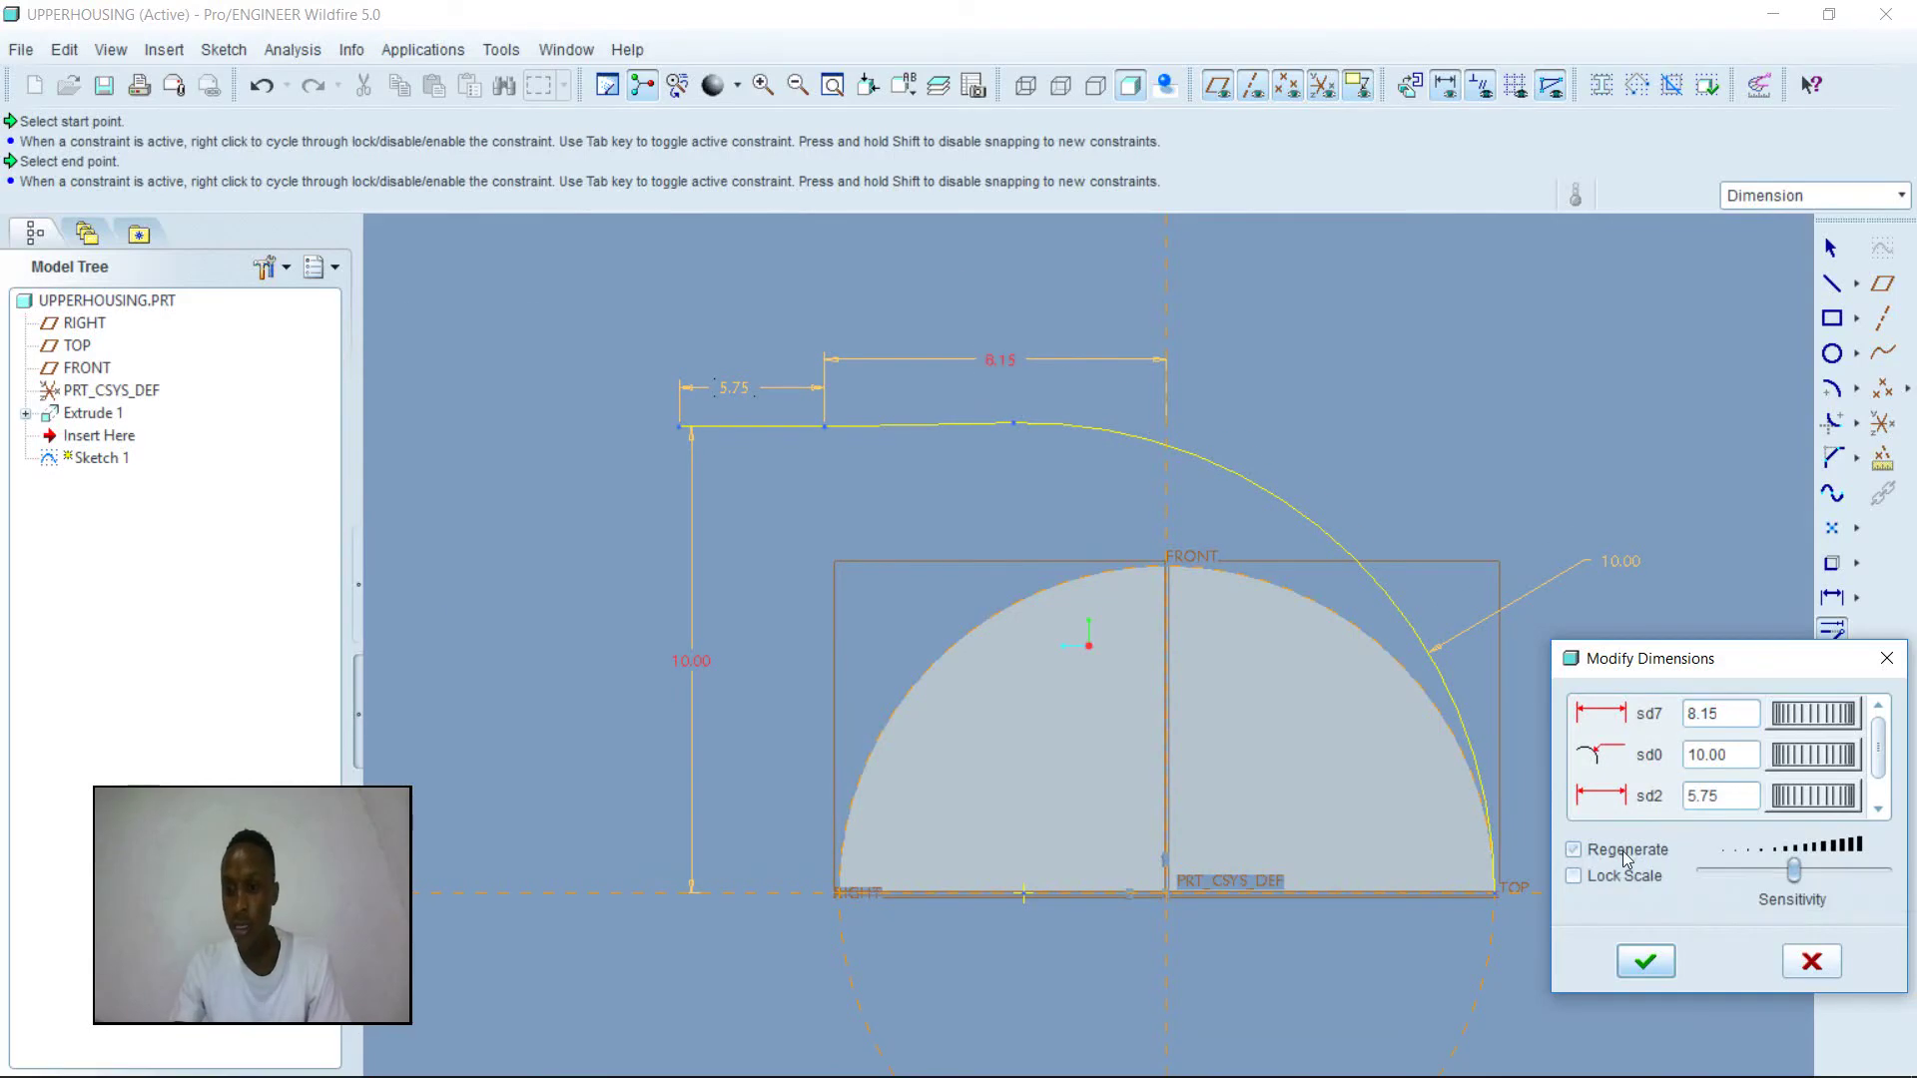
click(1649, 964)
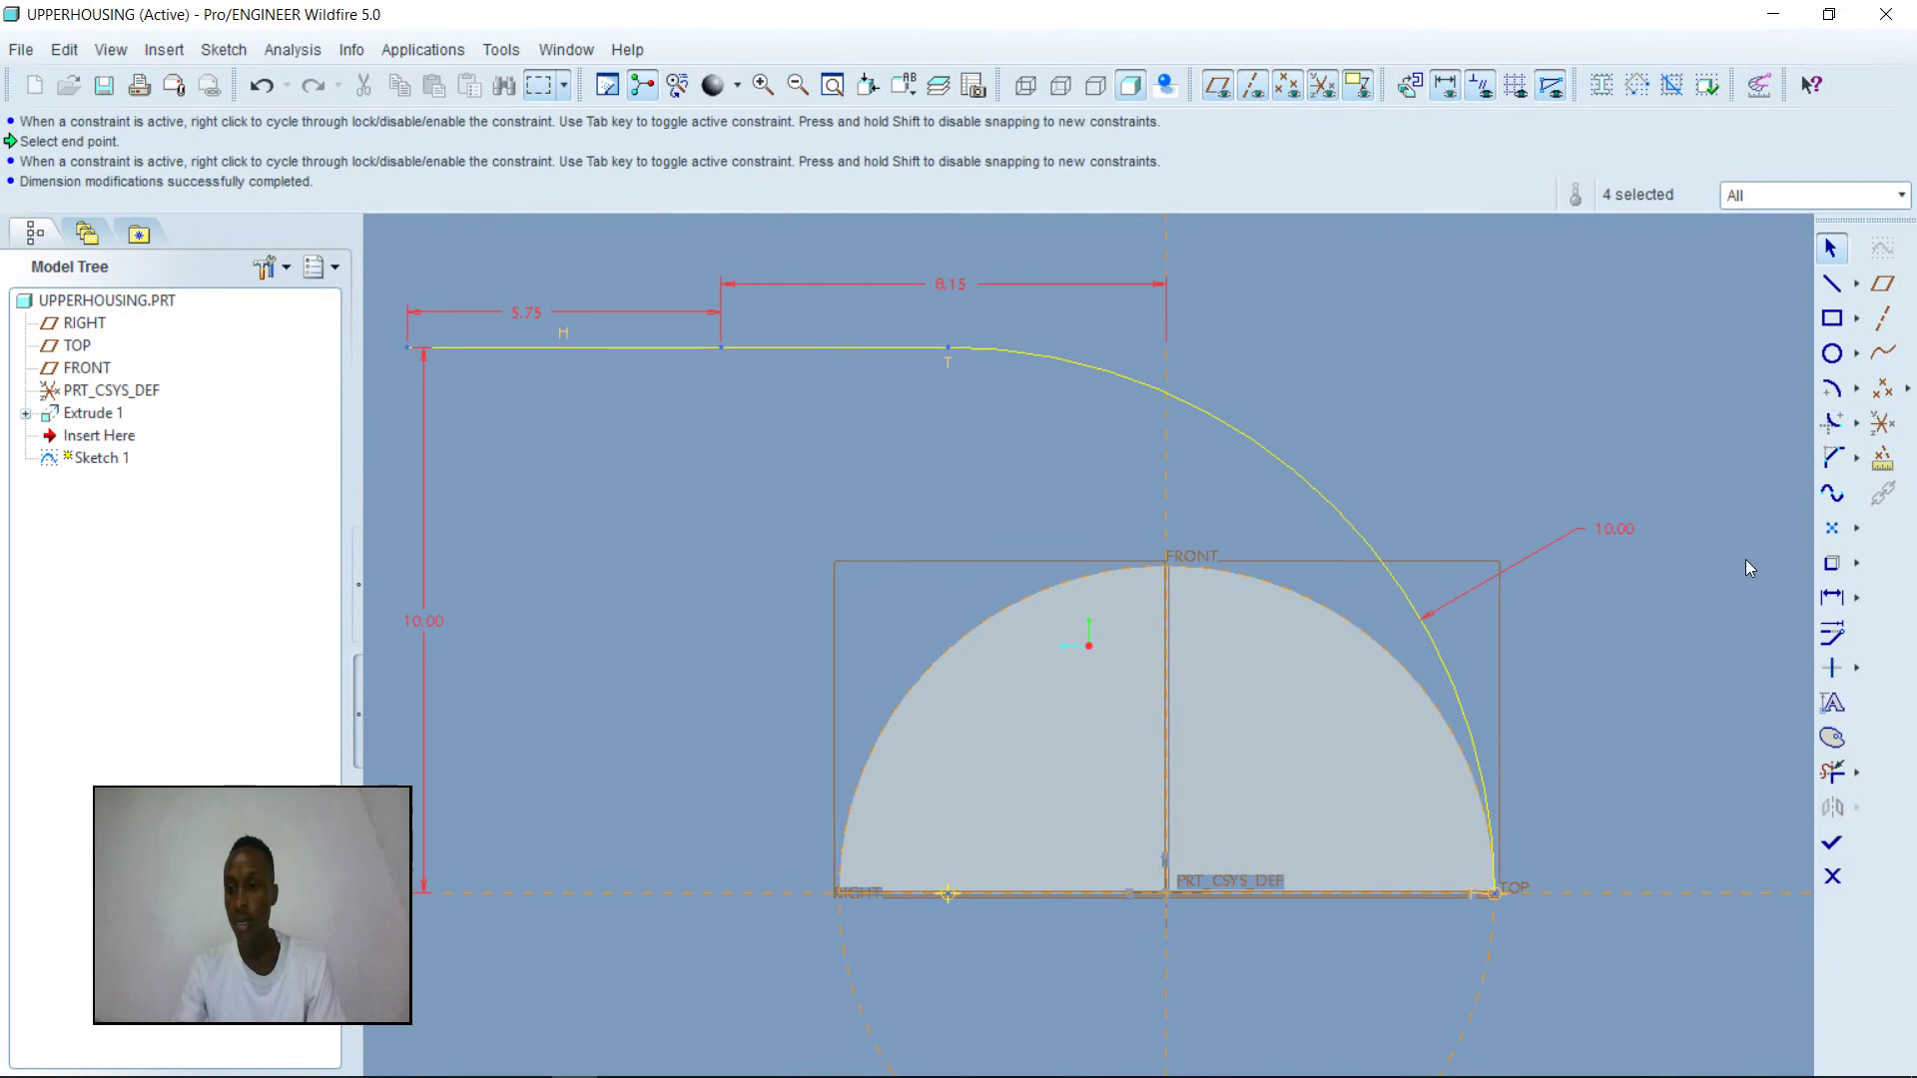
click(1830, 844)
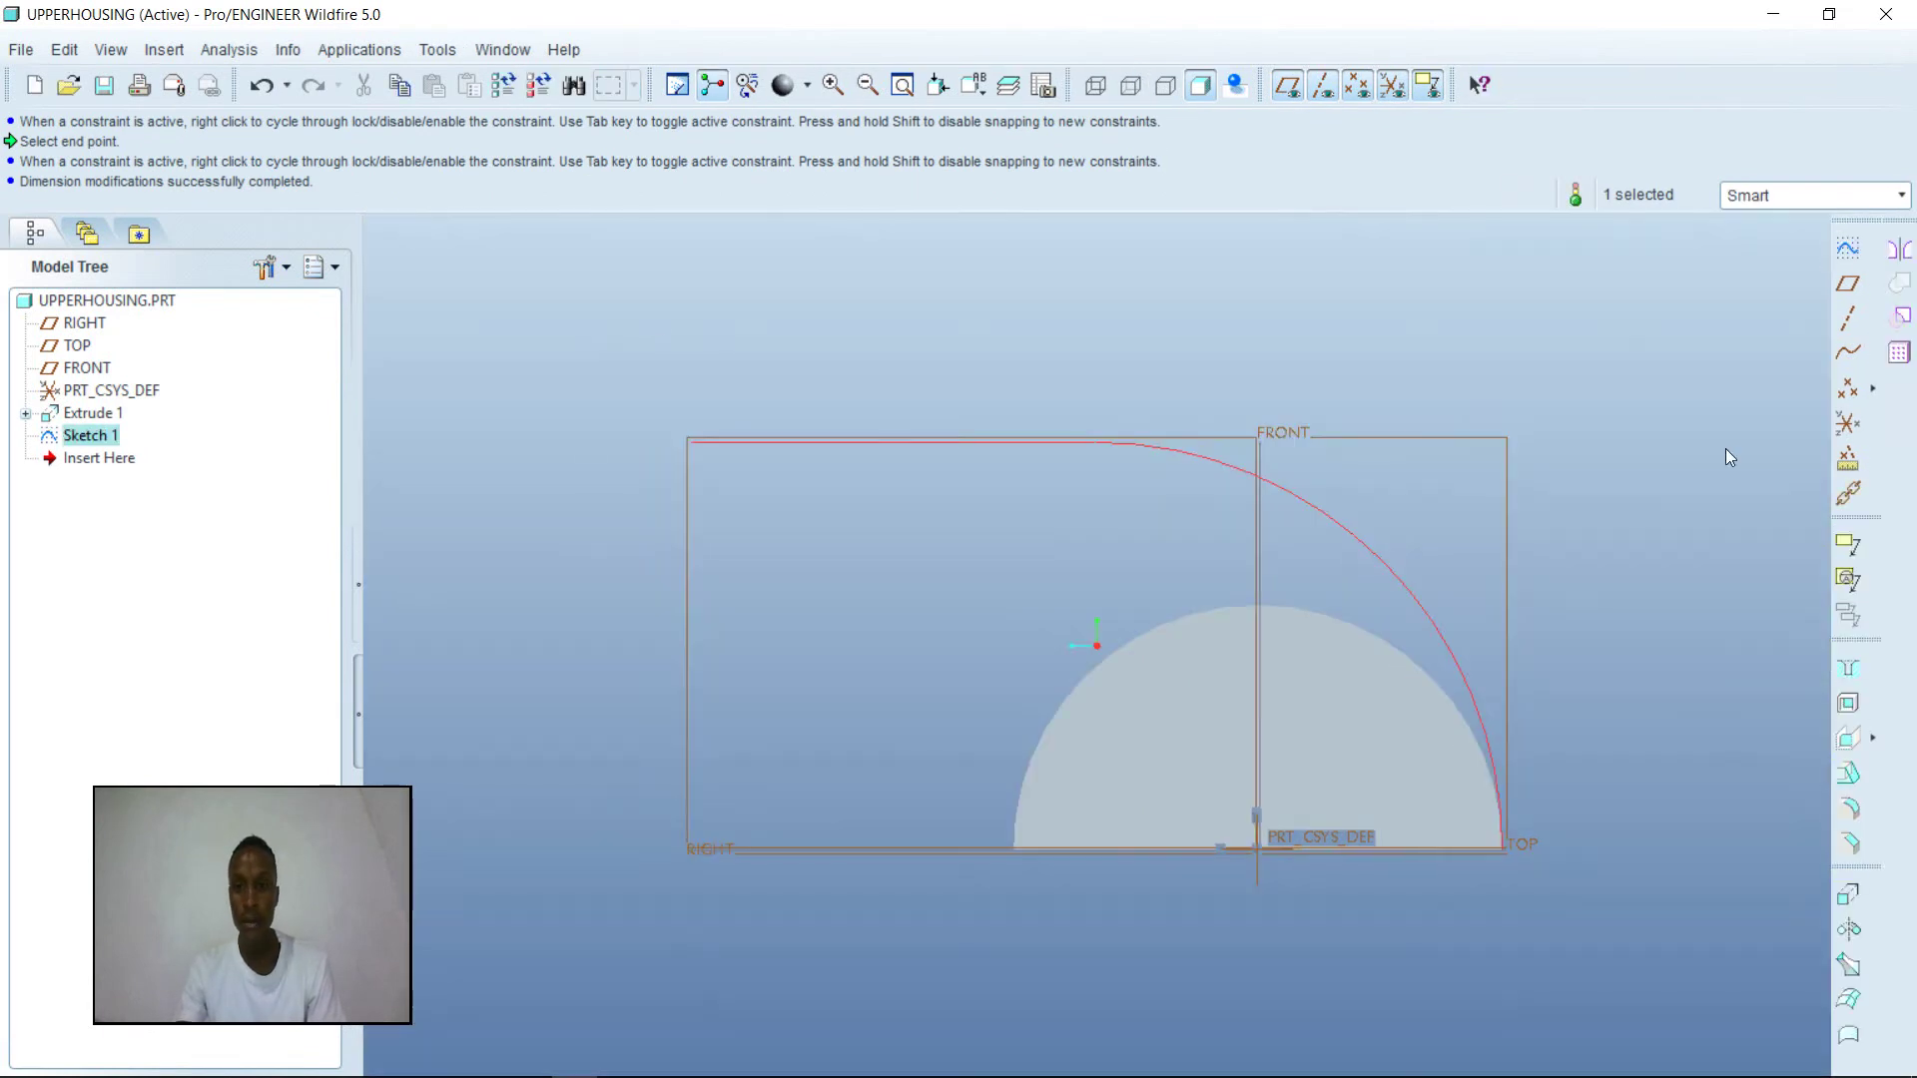
click(519, 542)
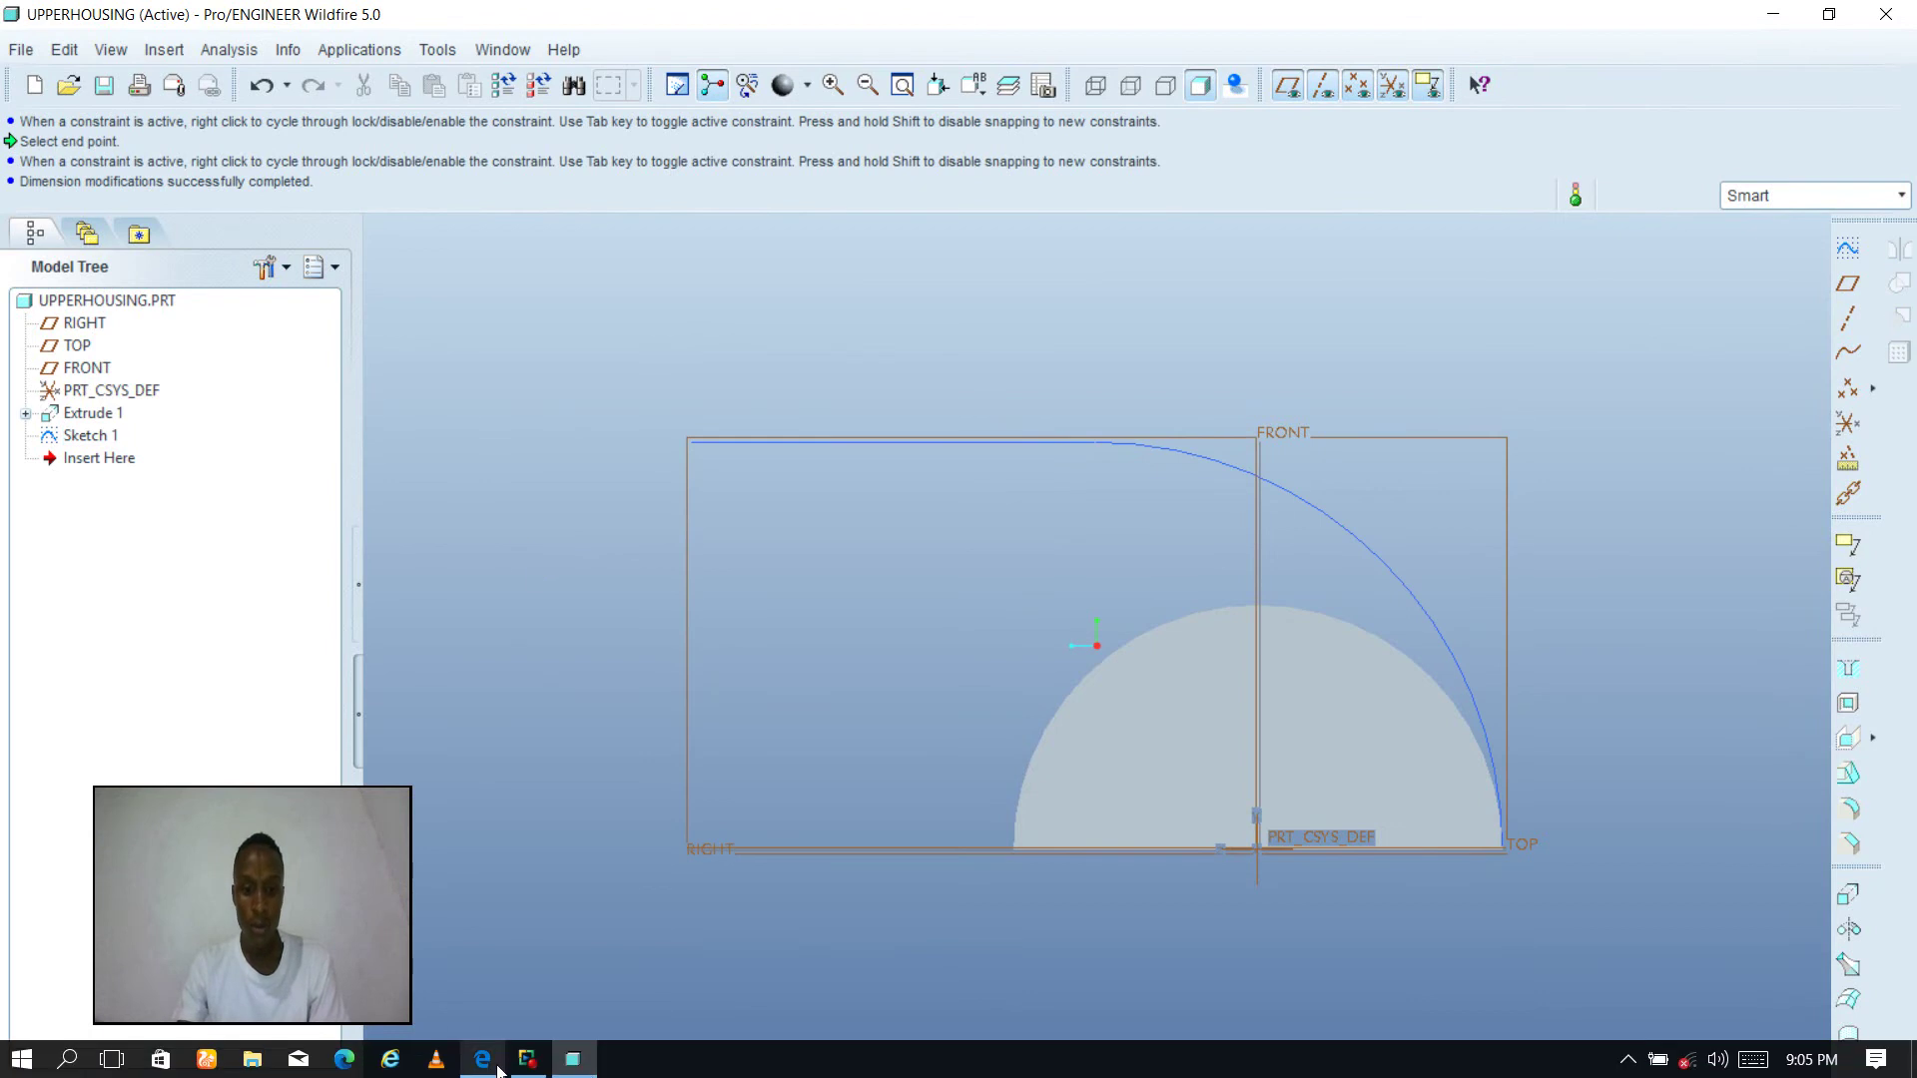
- Switch to the component 1 guide PDF and read the steps for creating the swept blend feature and its cross-sections
click(497, 1066)
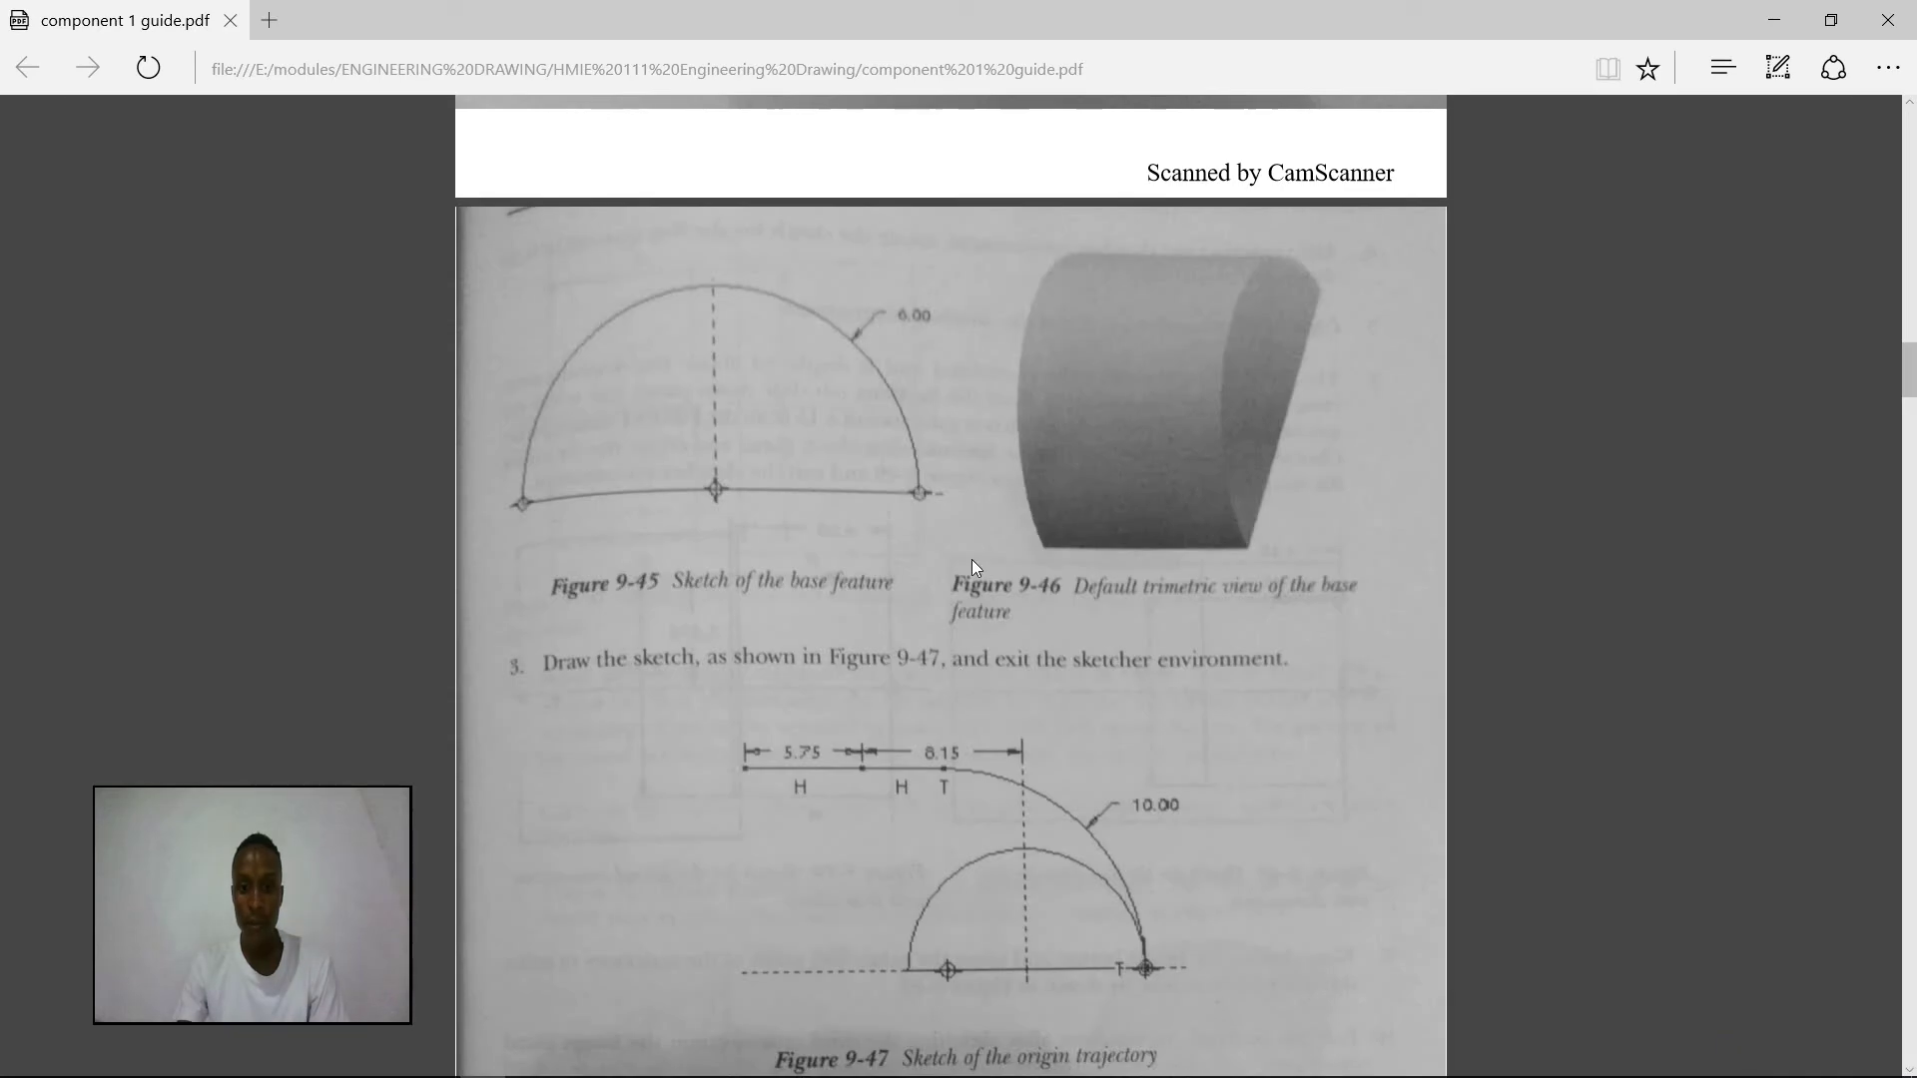
scroll(974, 567, down, 1)
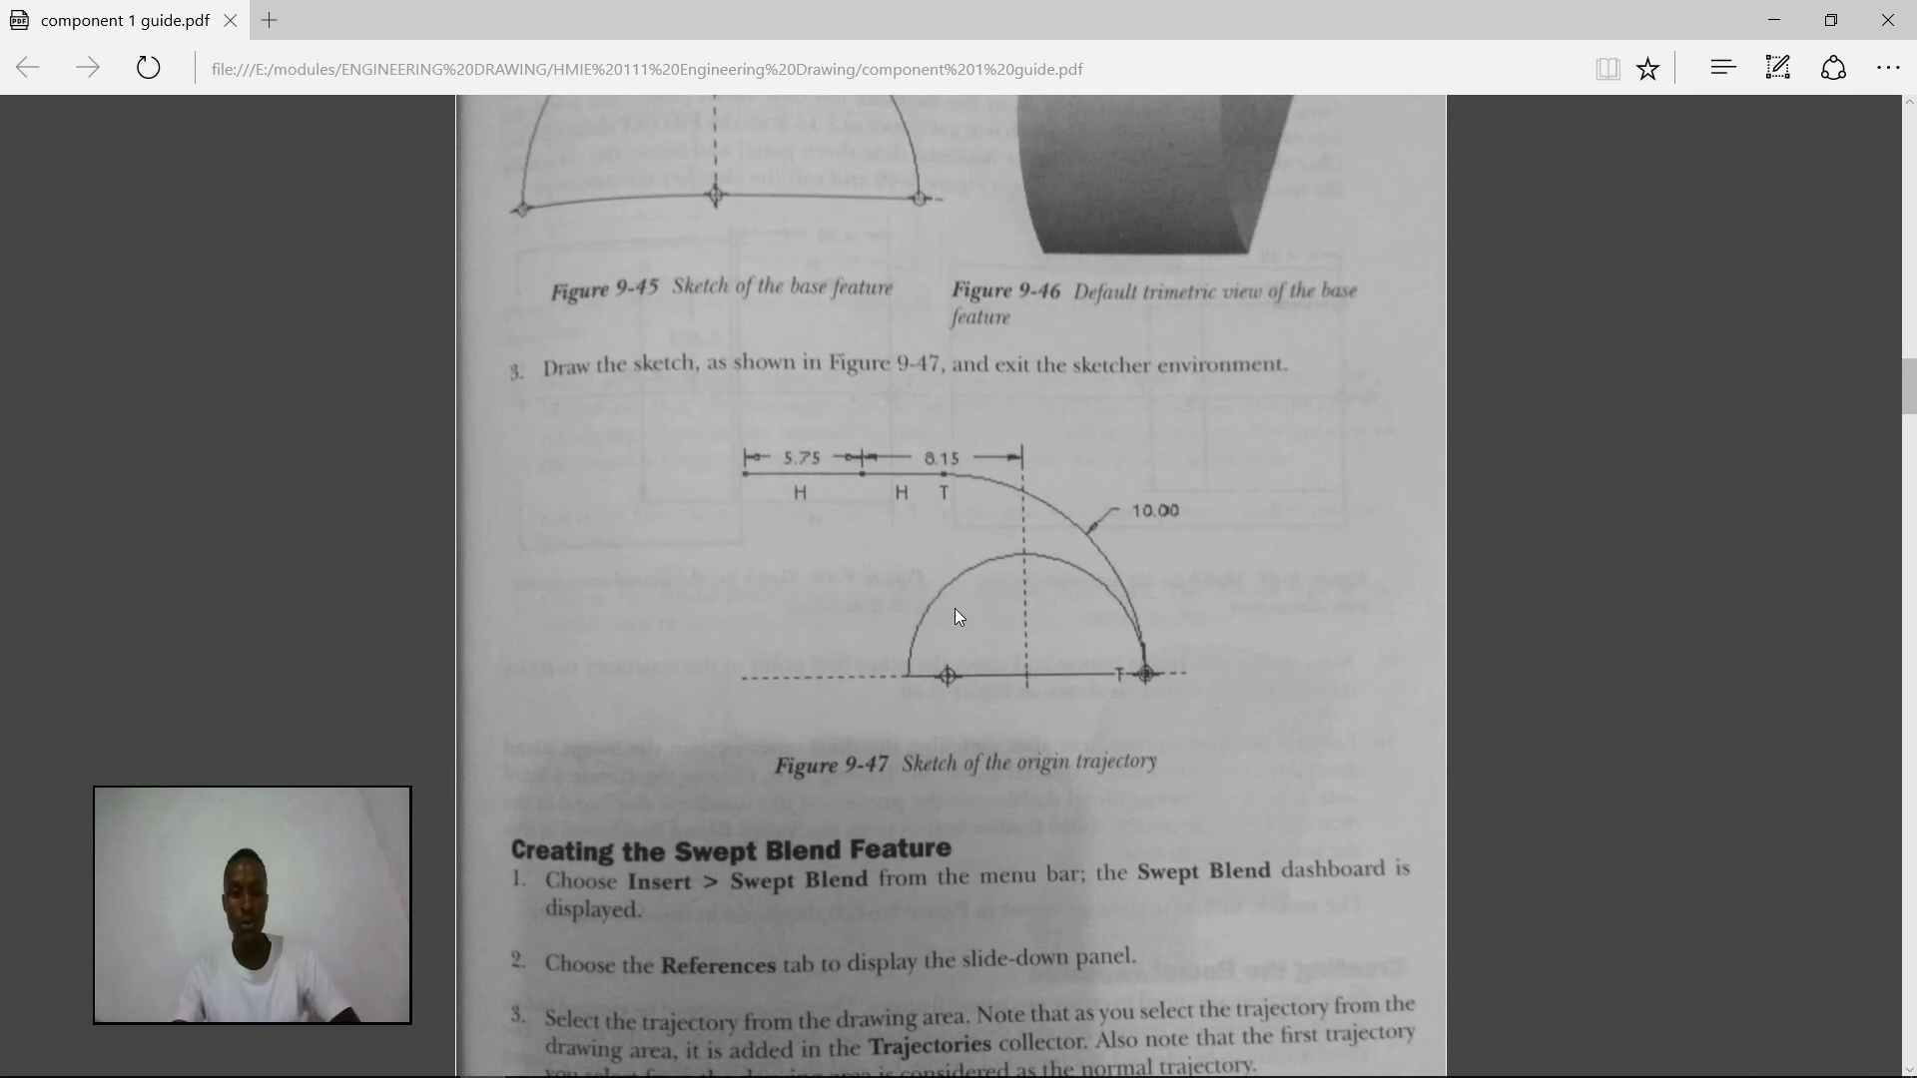
scroll(951, 614, down, 2)
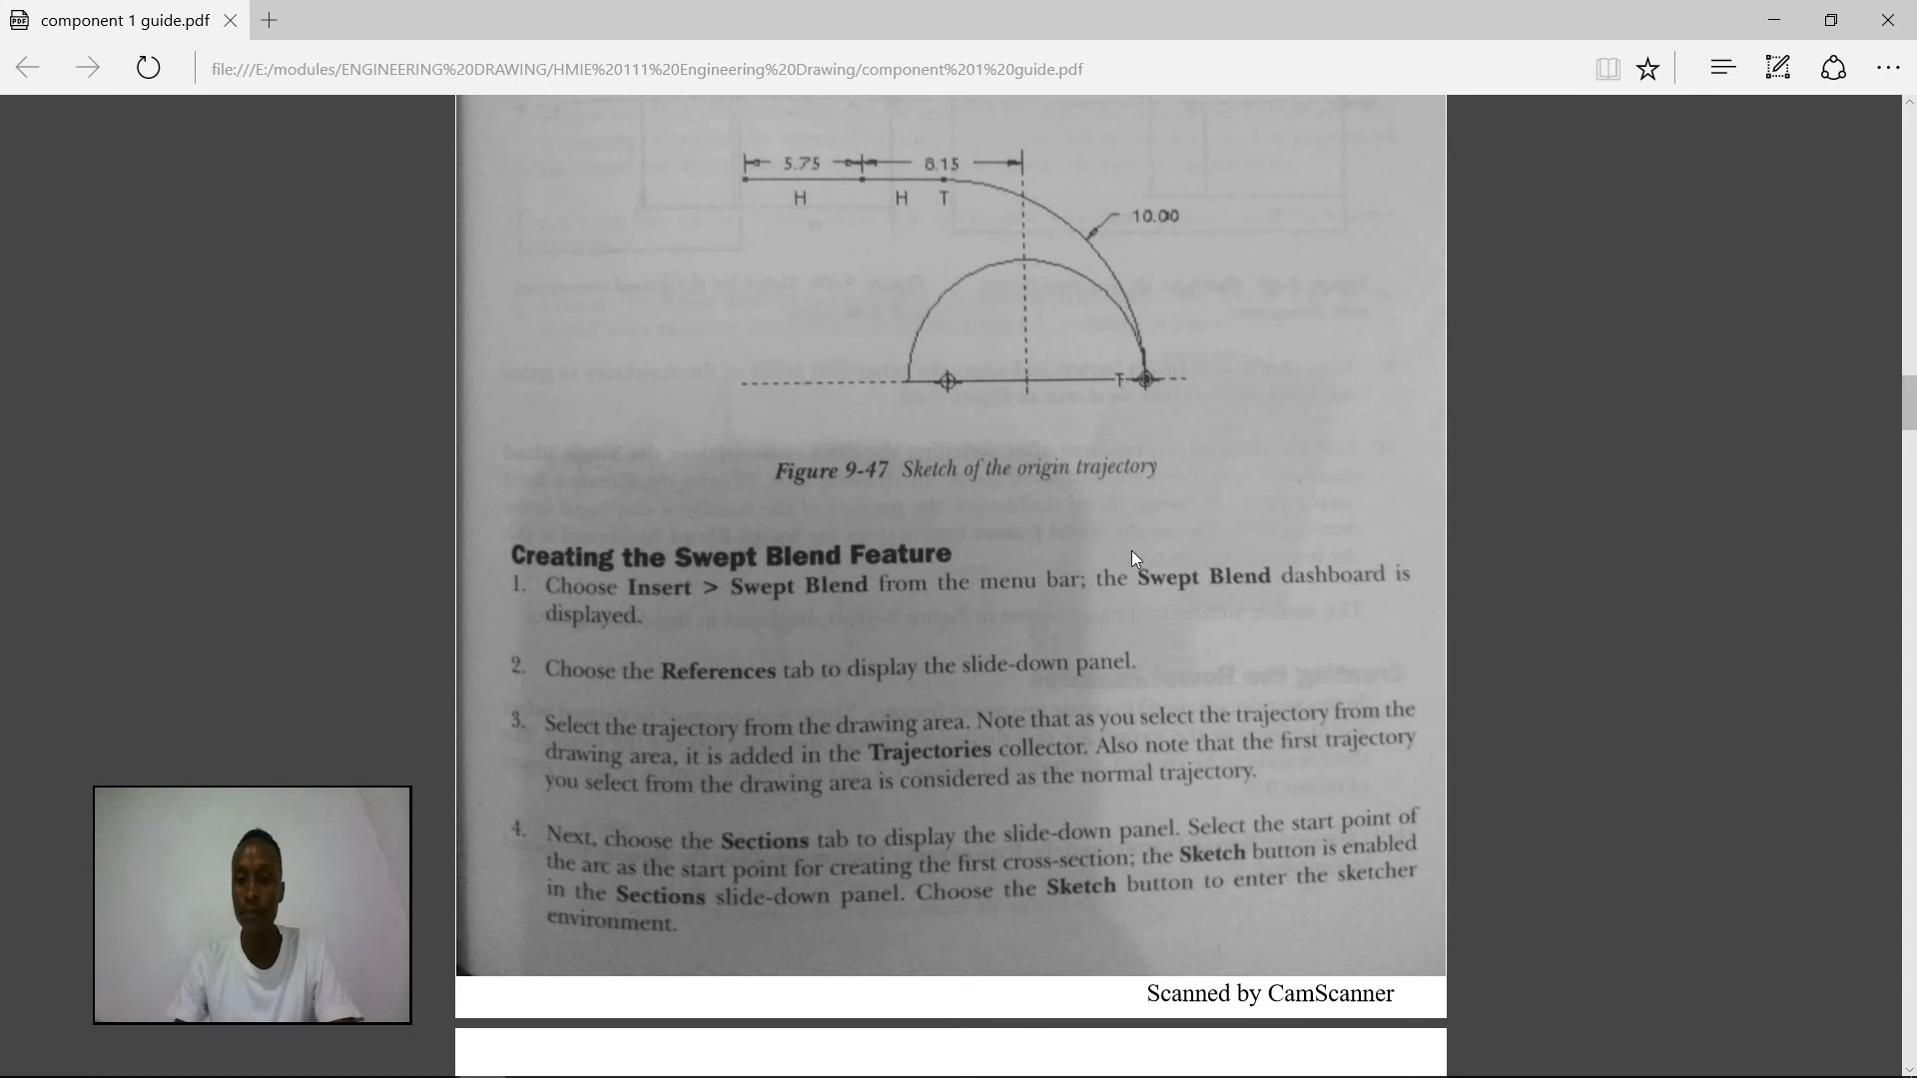
scroll(960, 706, down, 2)
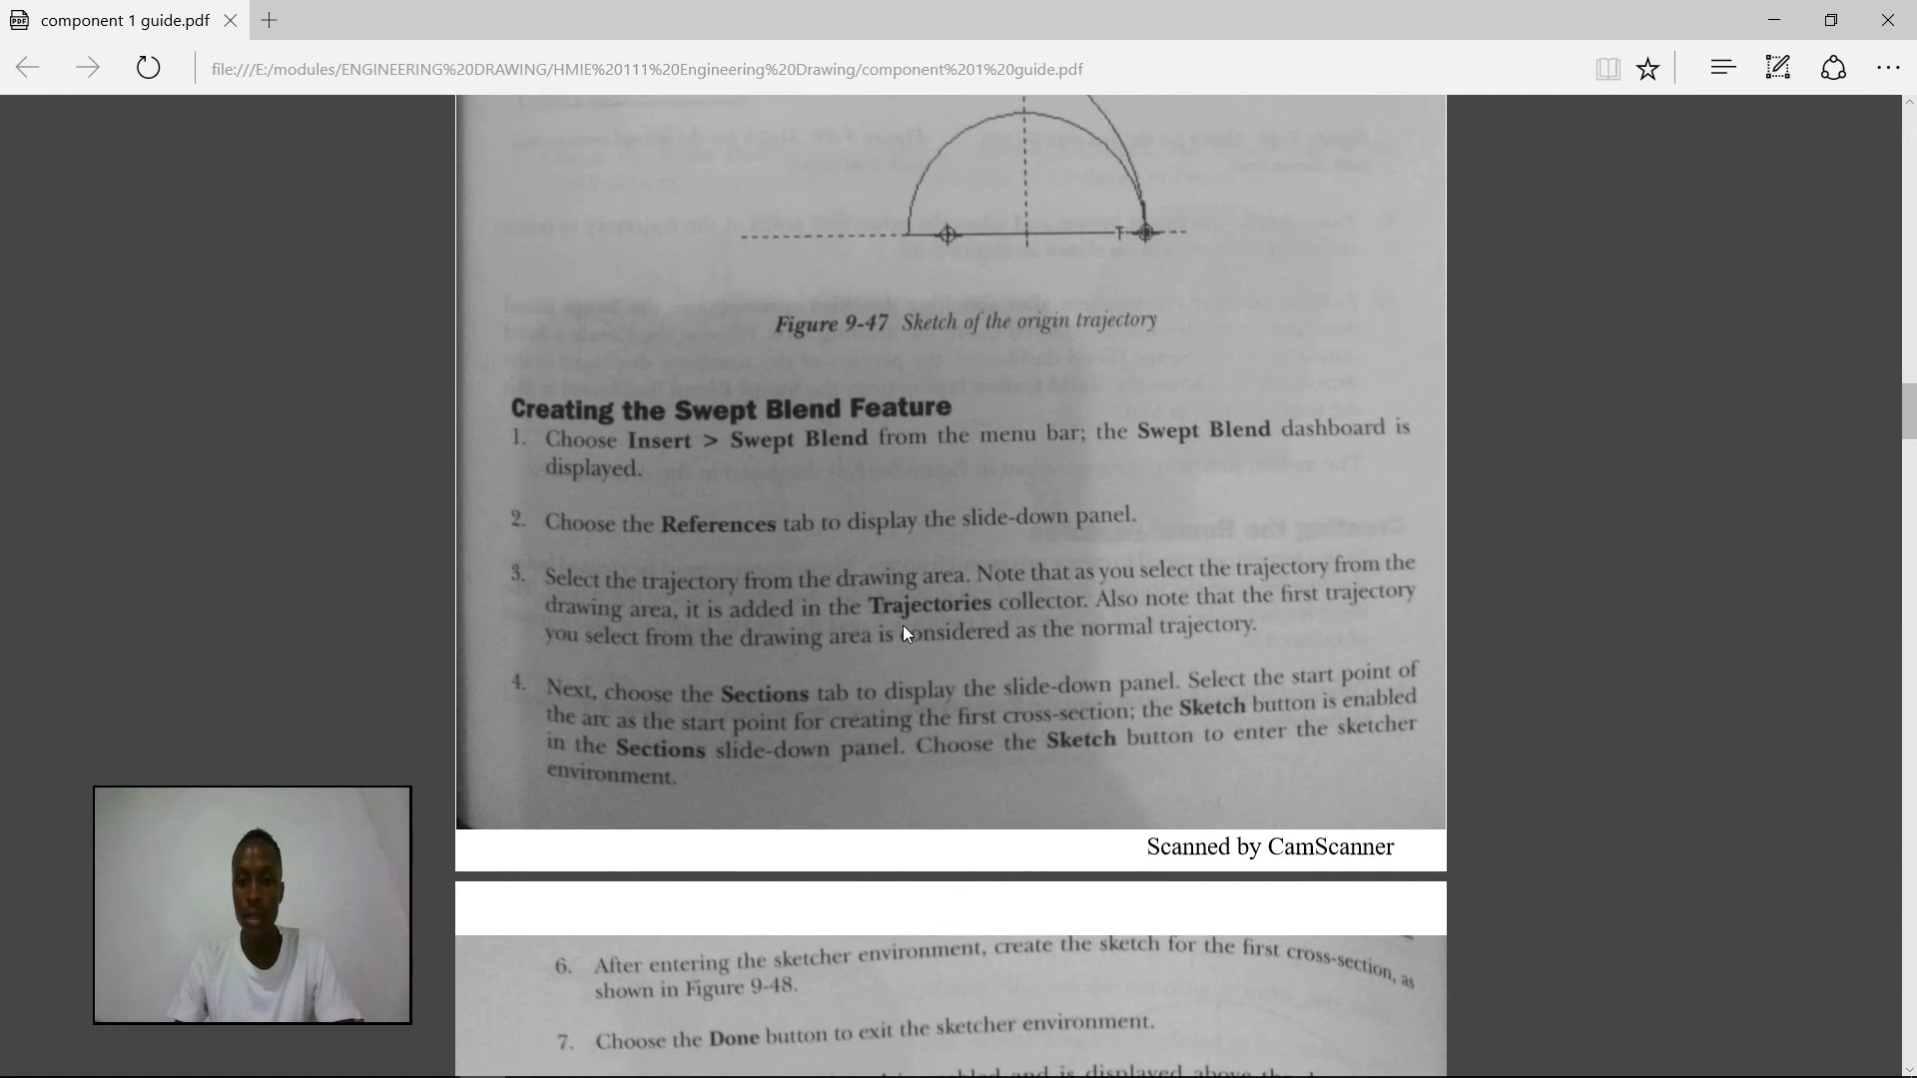
scroll(903, 627, down, 2)
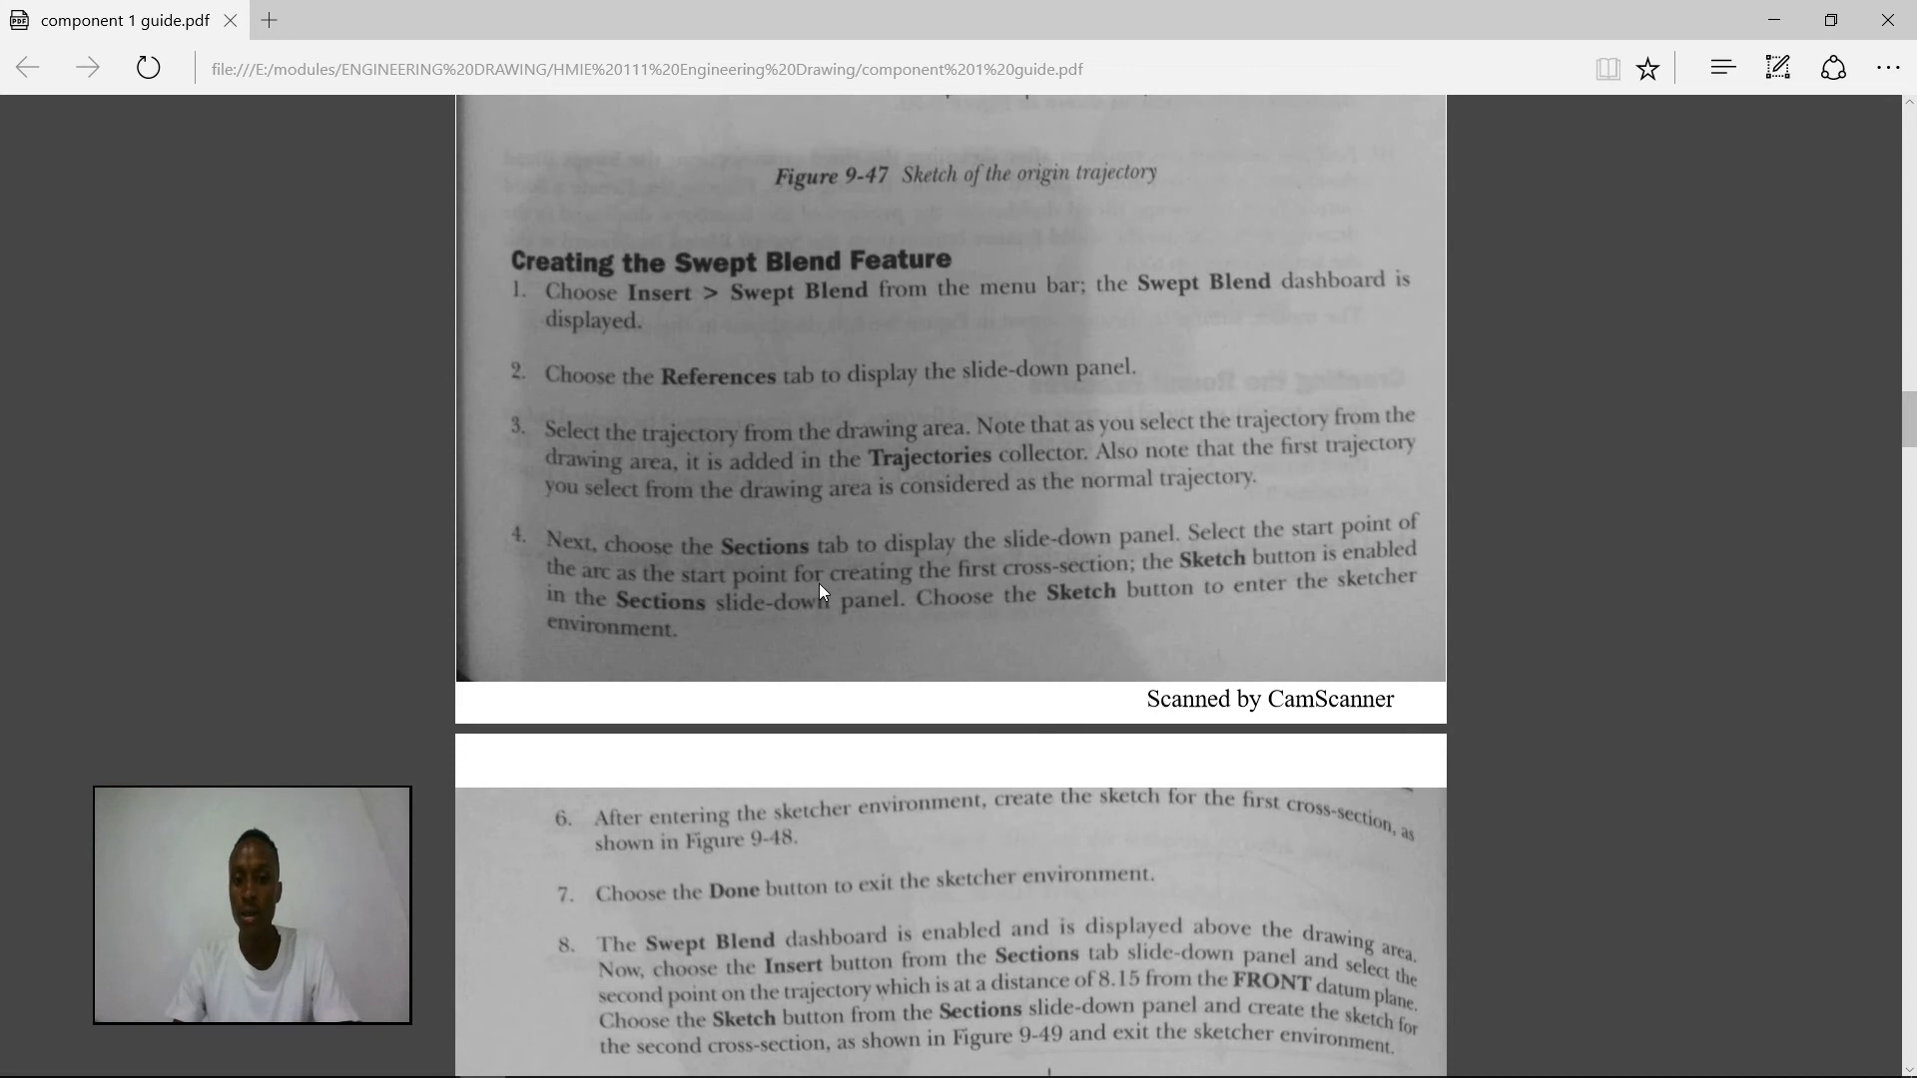
scroll(818, 589, down, 5)
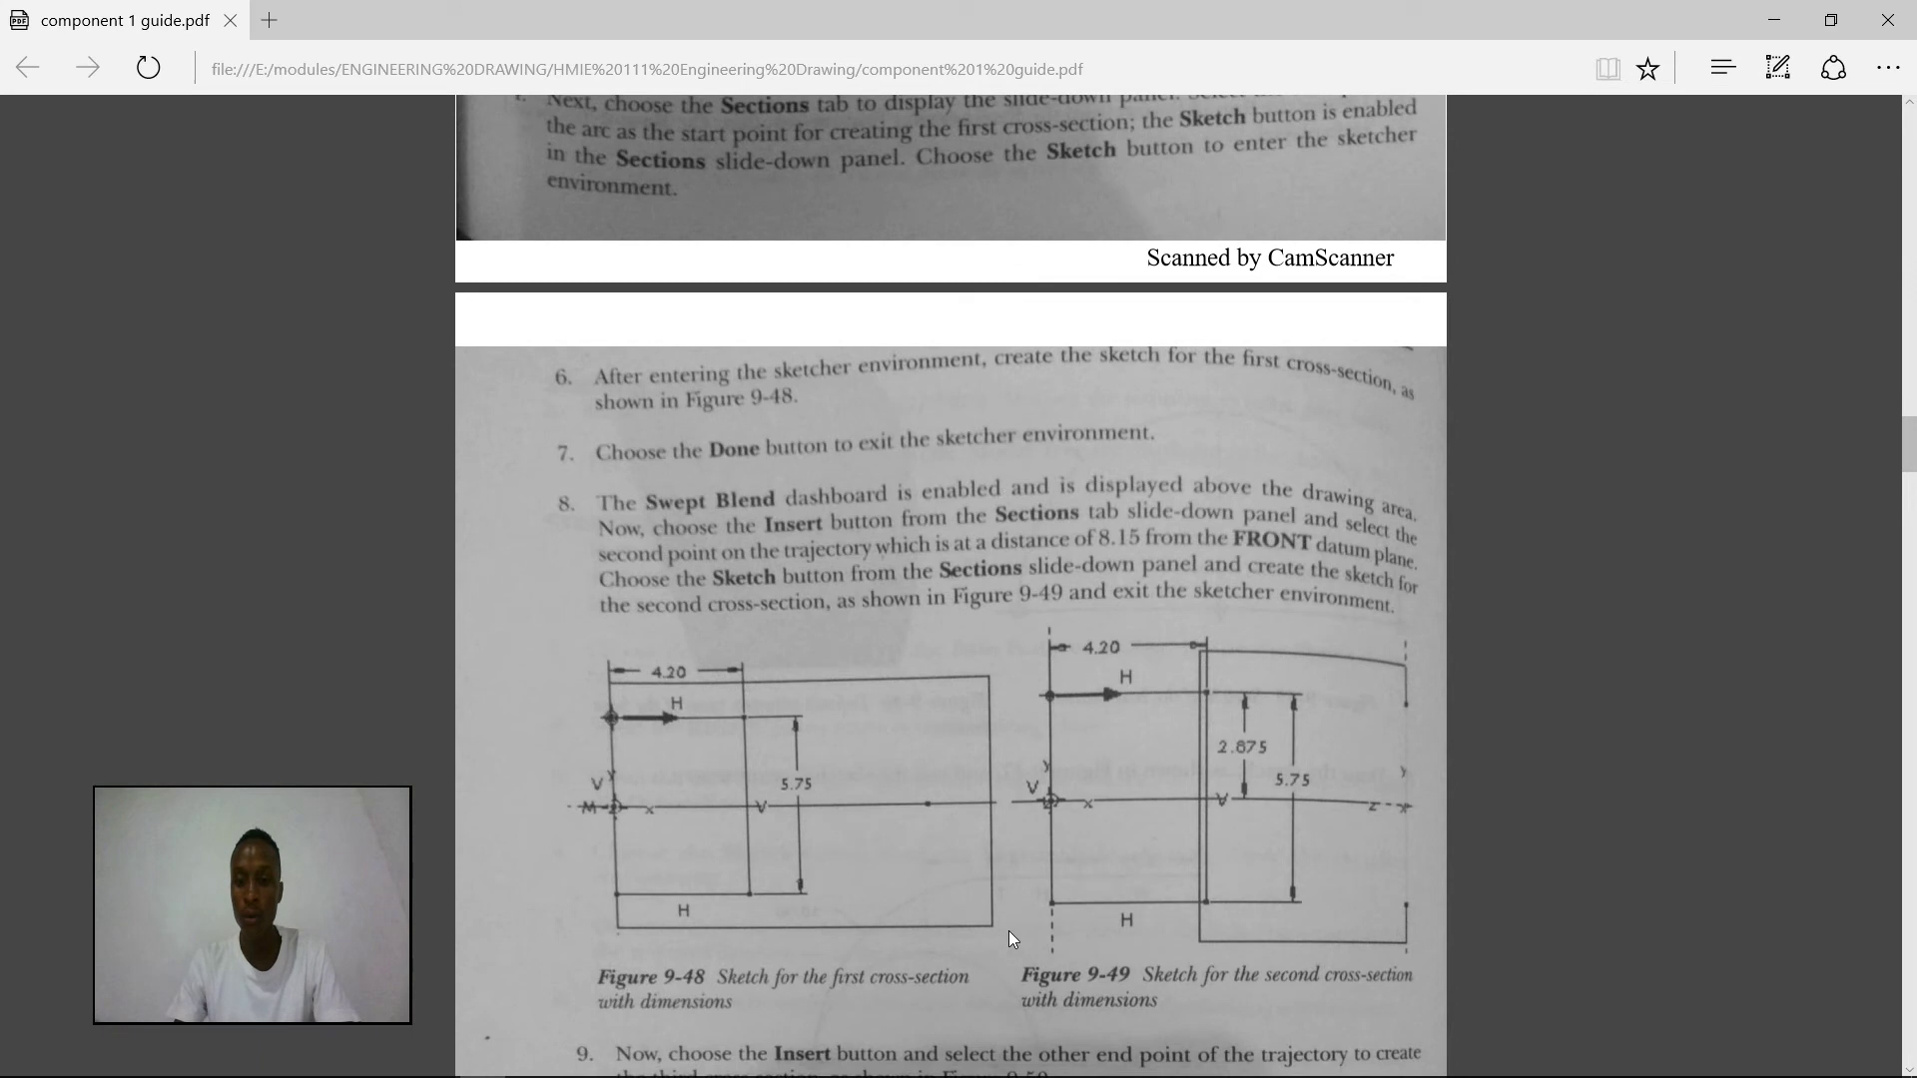
scroll(1202, 641, up, 10)
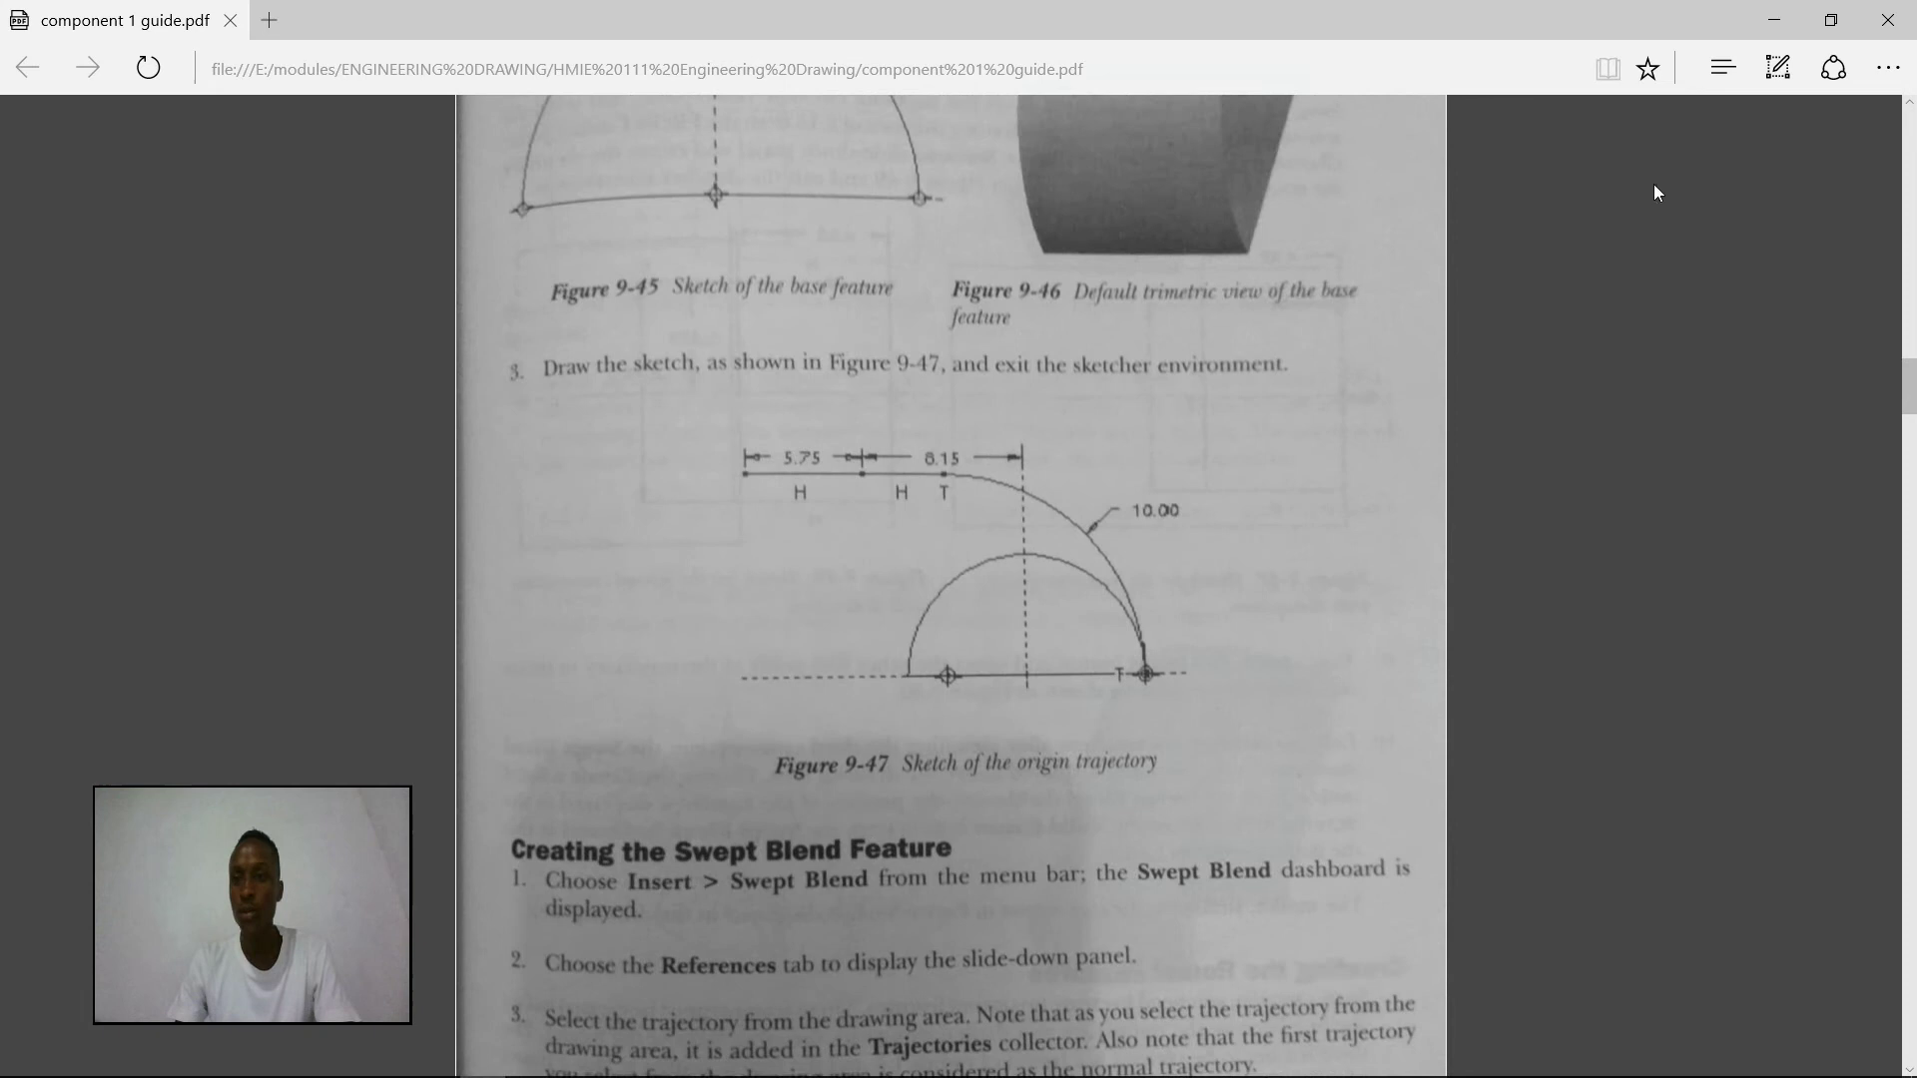
click(1774, 20)
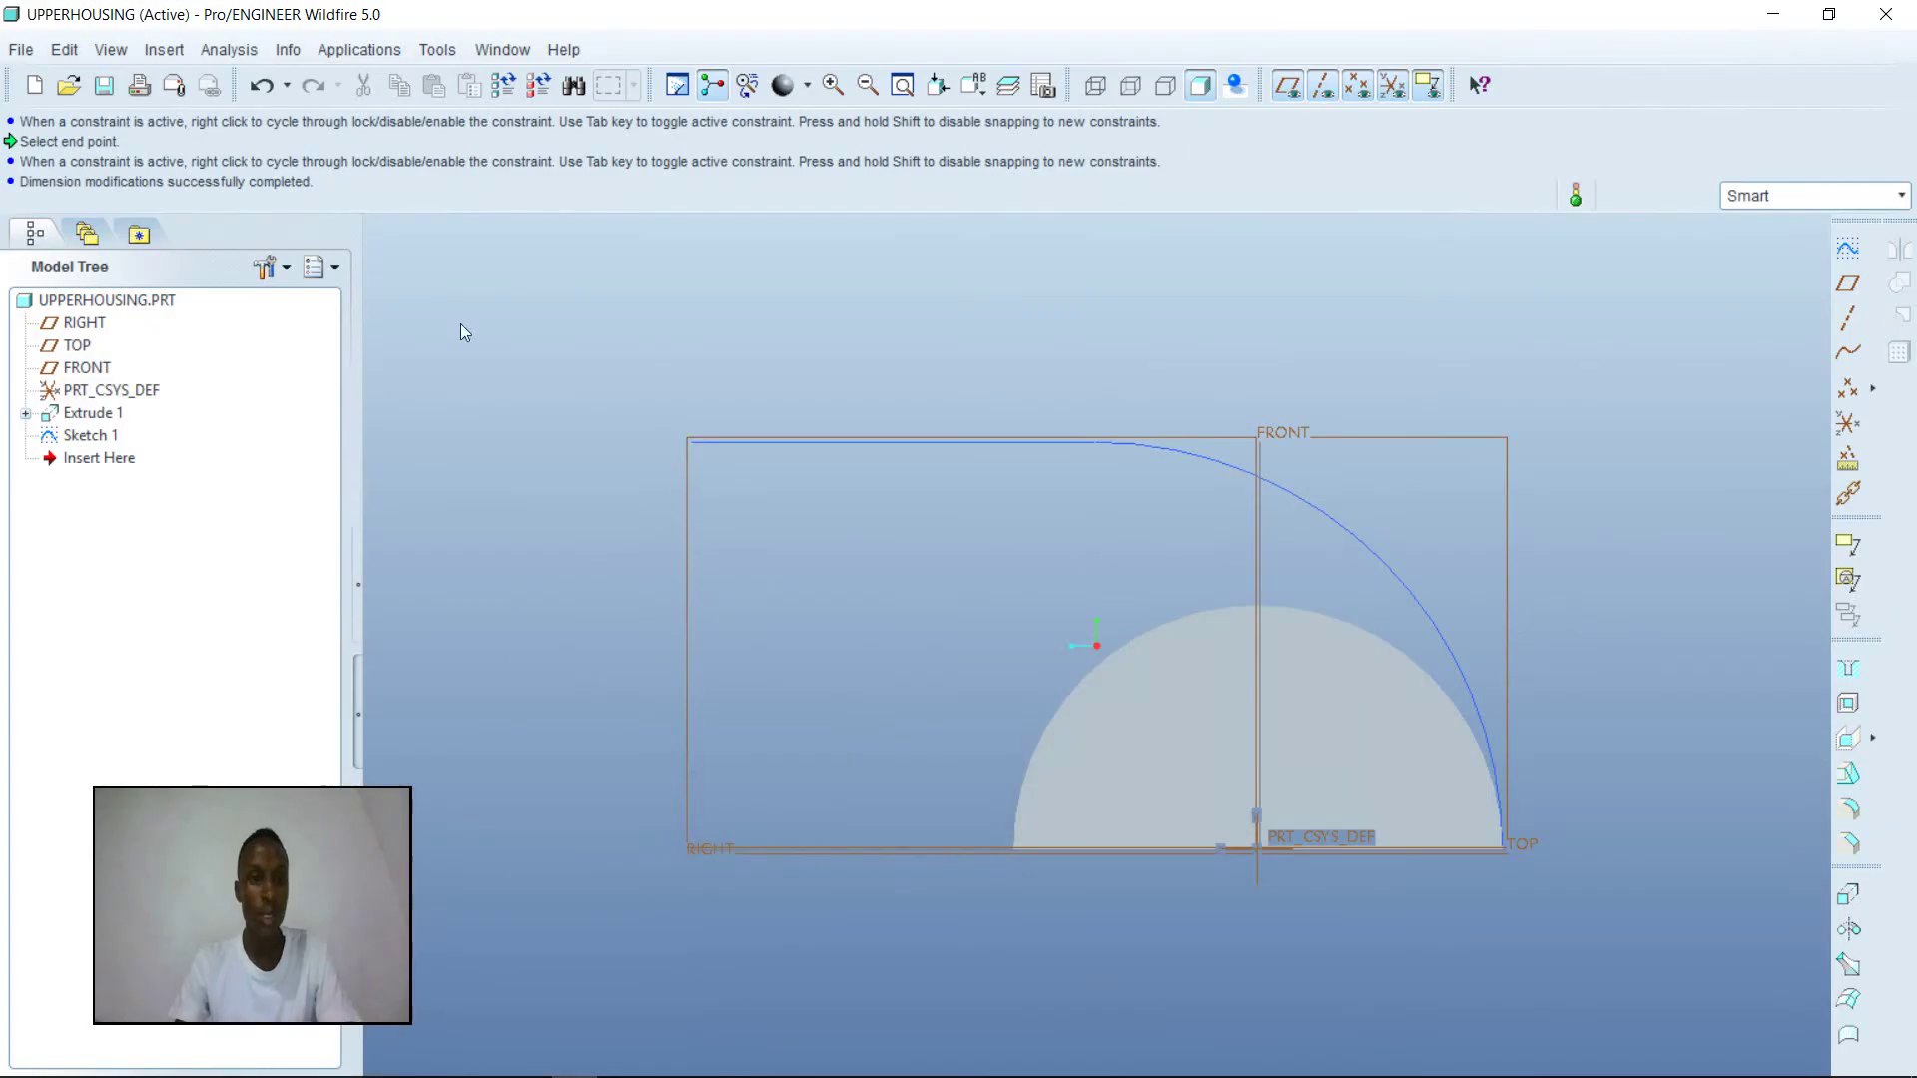
- Start a Swept Blend feature and pick the sketched line-and-arc curve as its origin trajectory
click(162, 50)
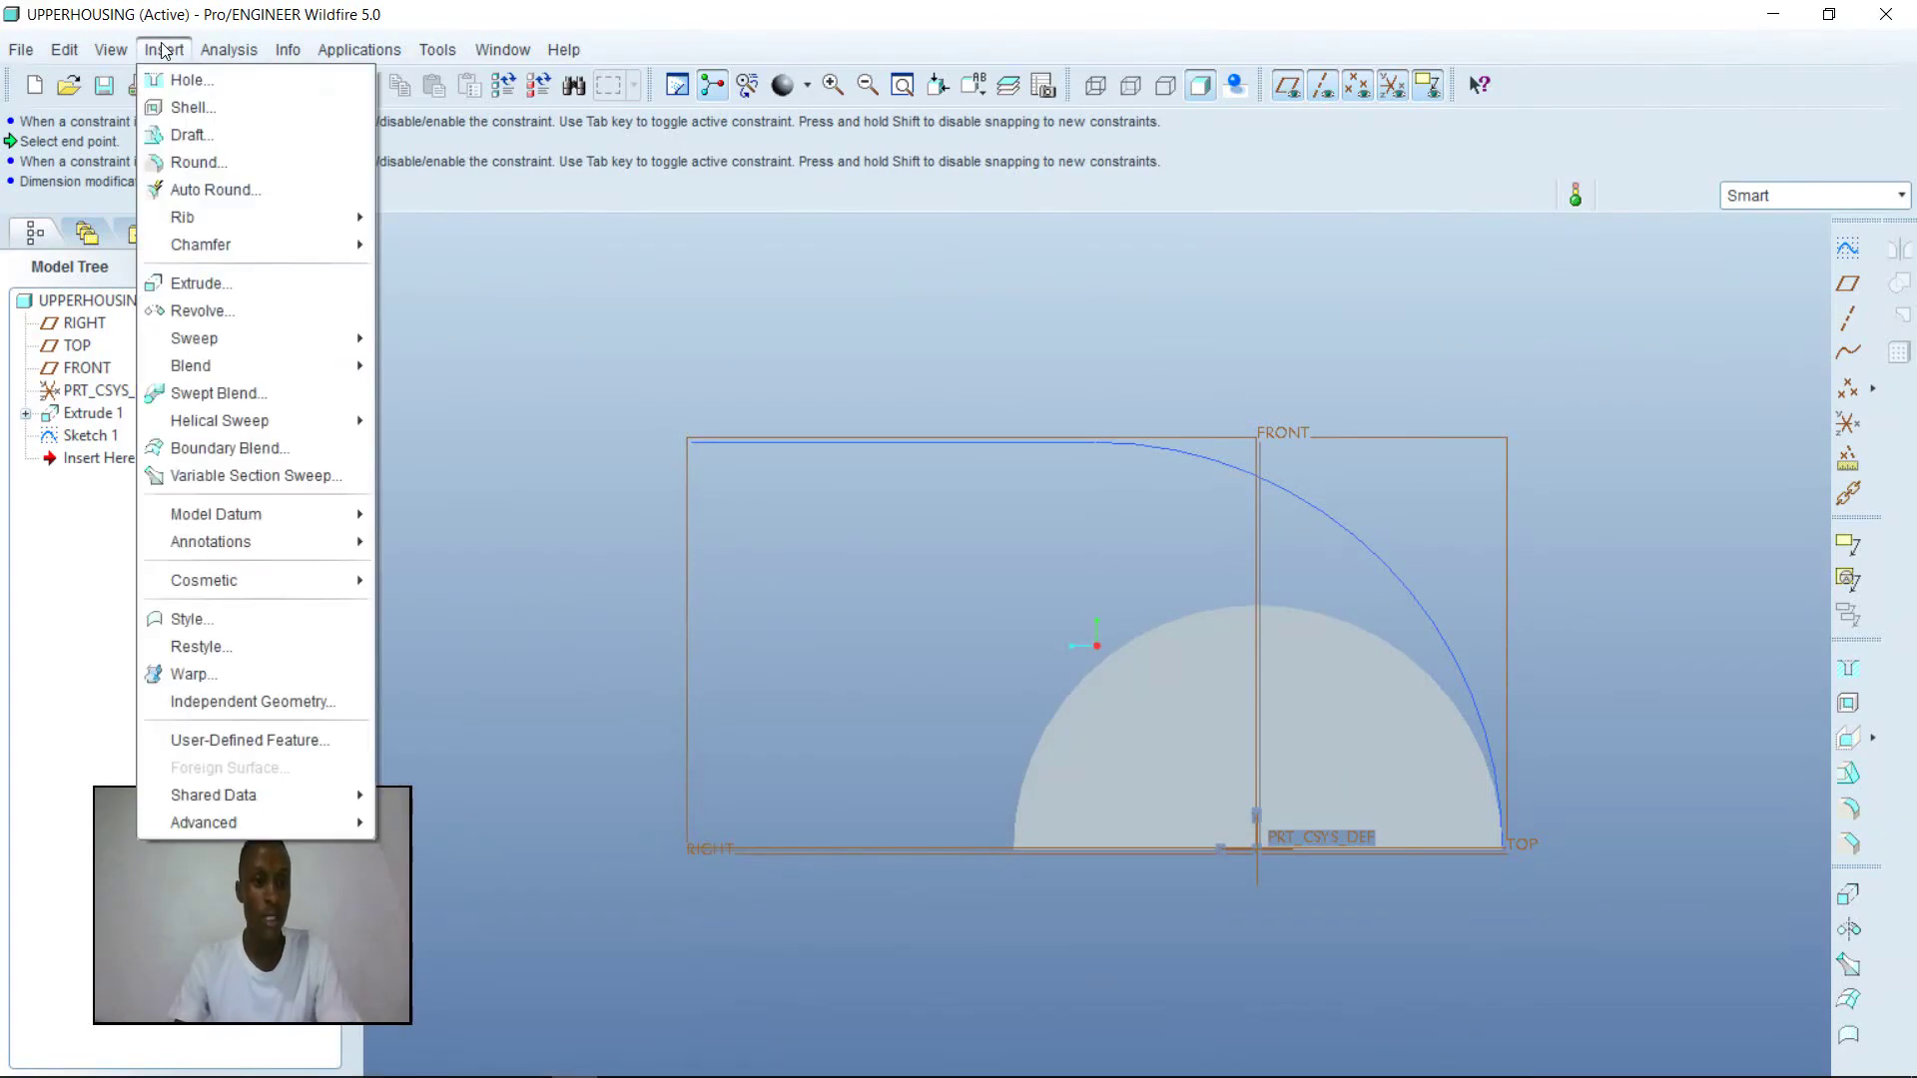
click(116, 812)
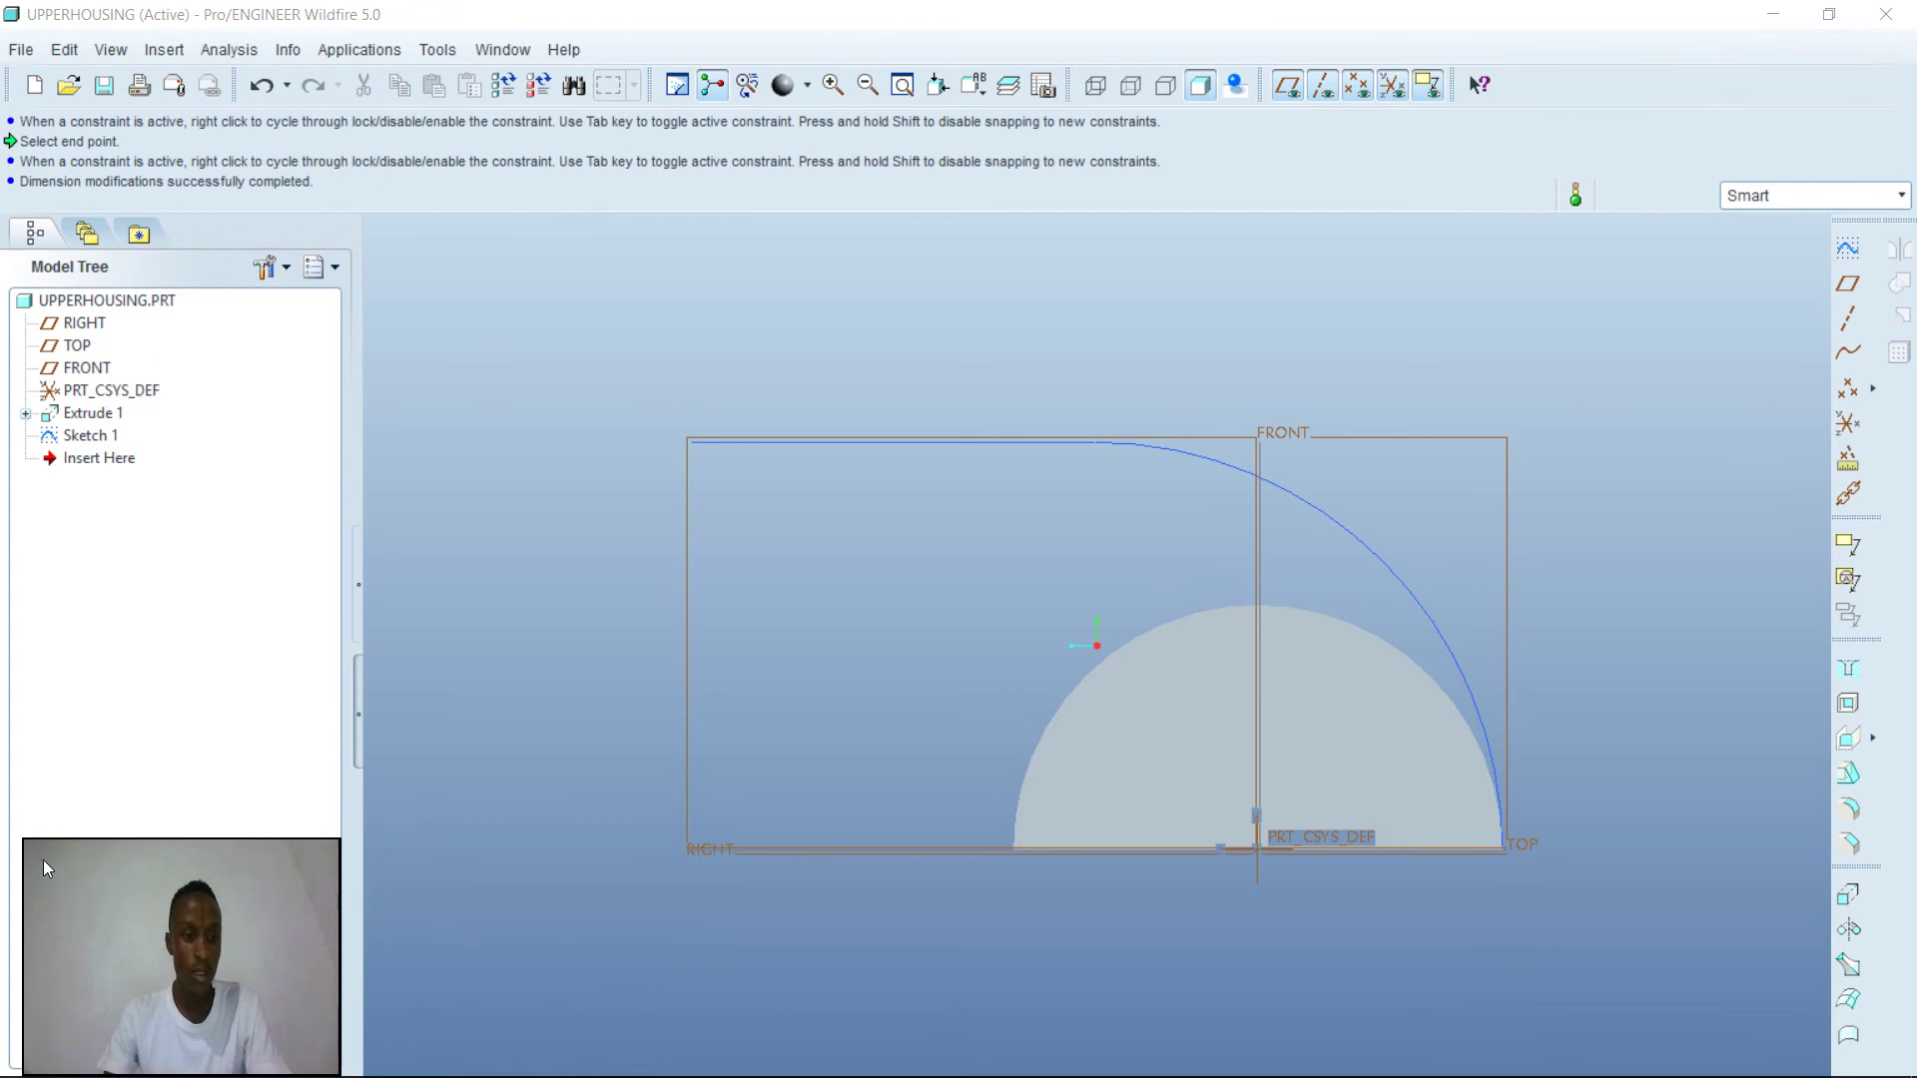
click(163, 50)
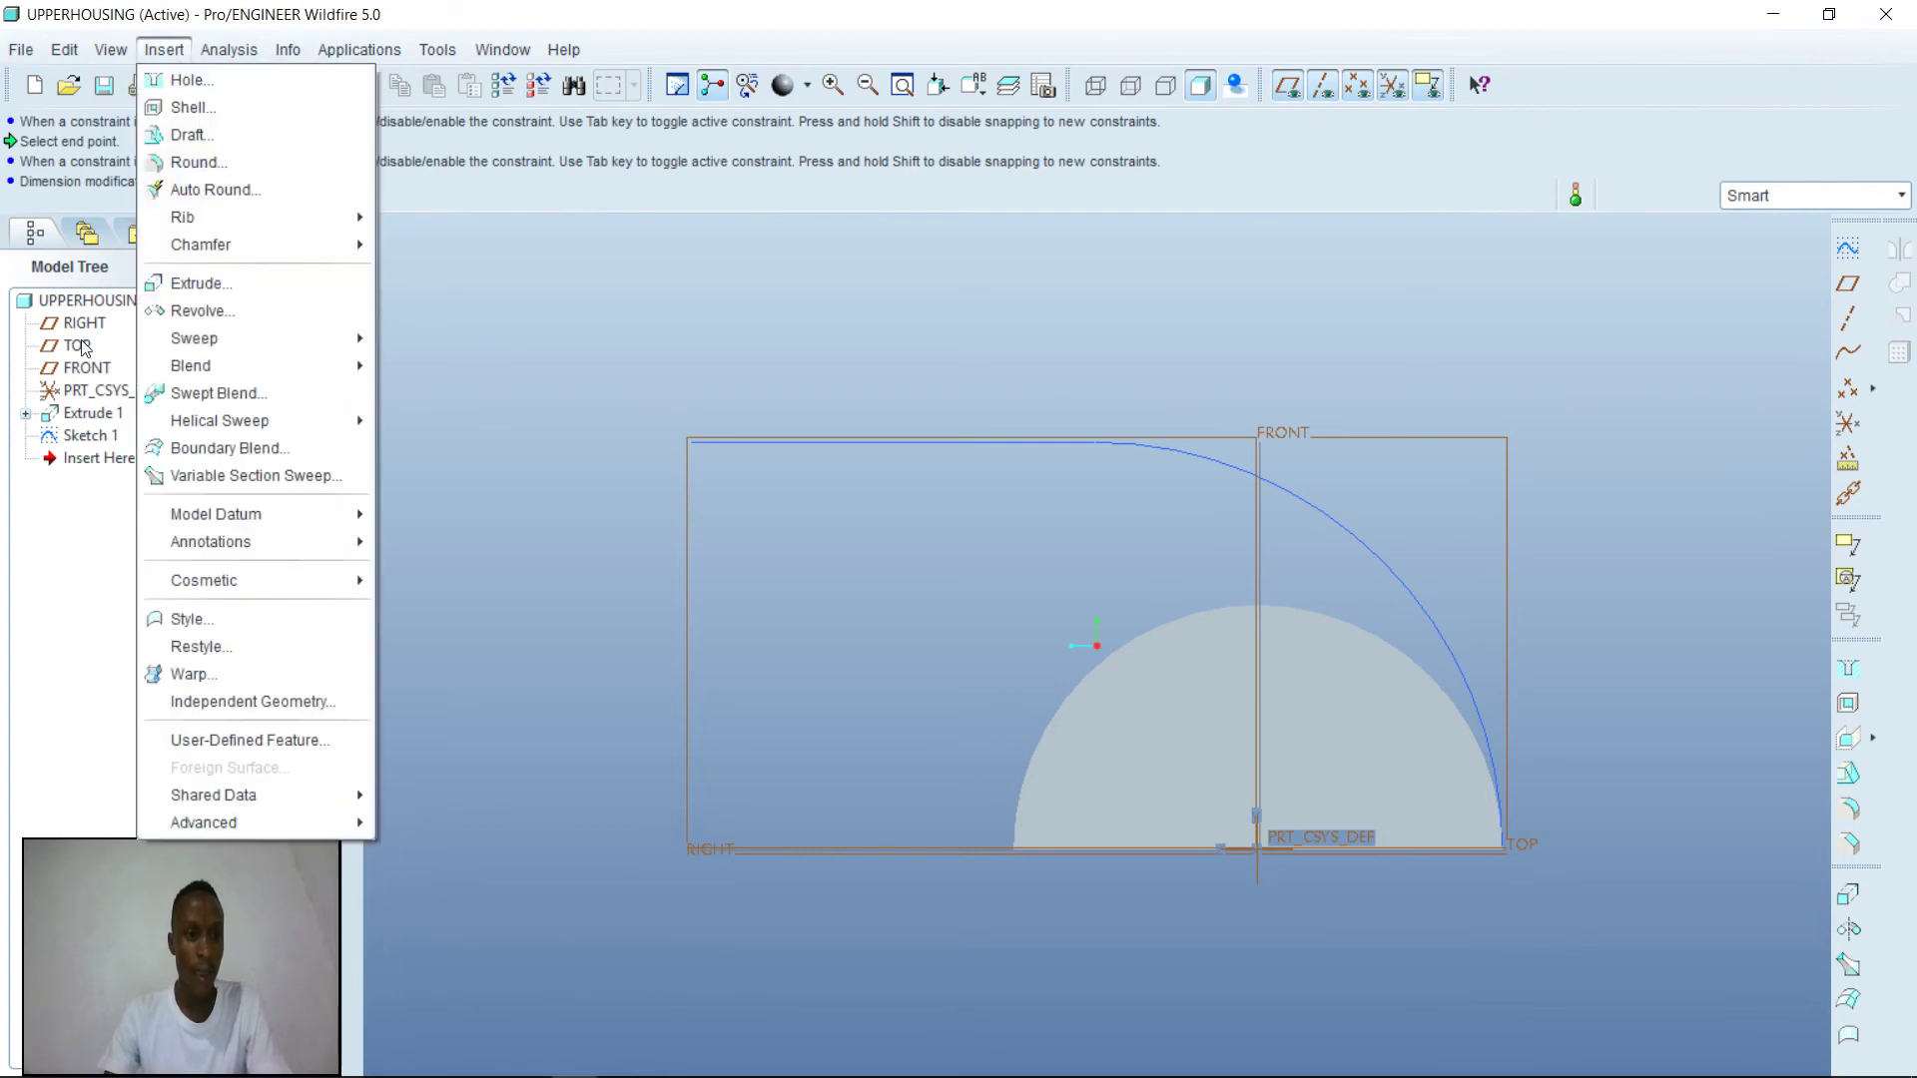
click(264, 399)
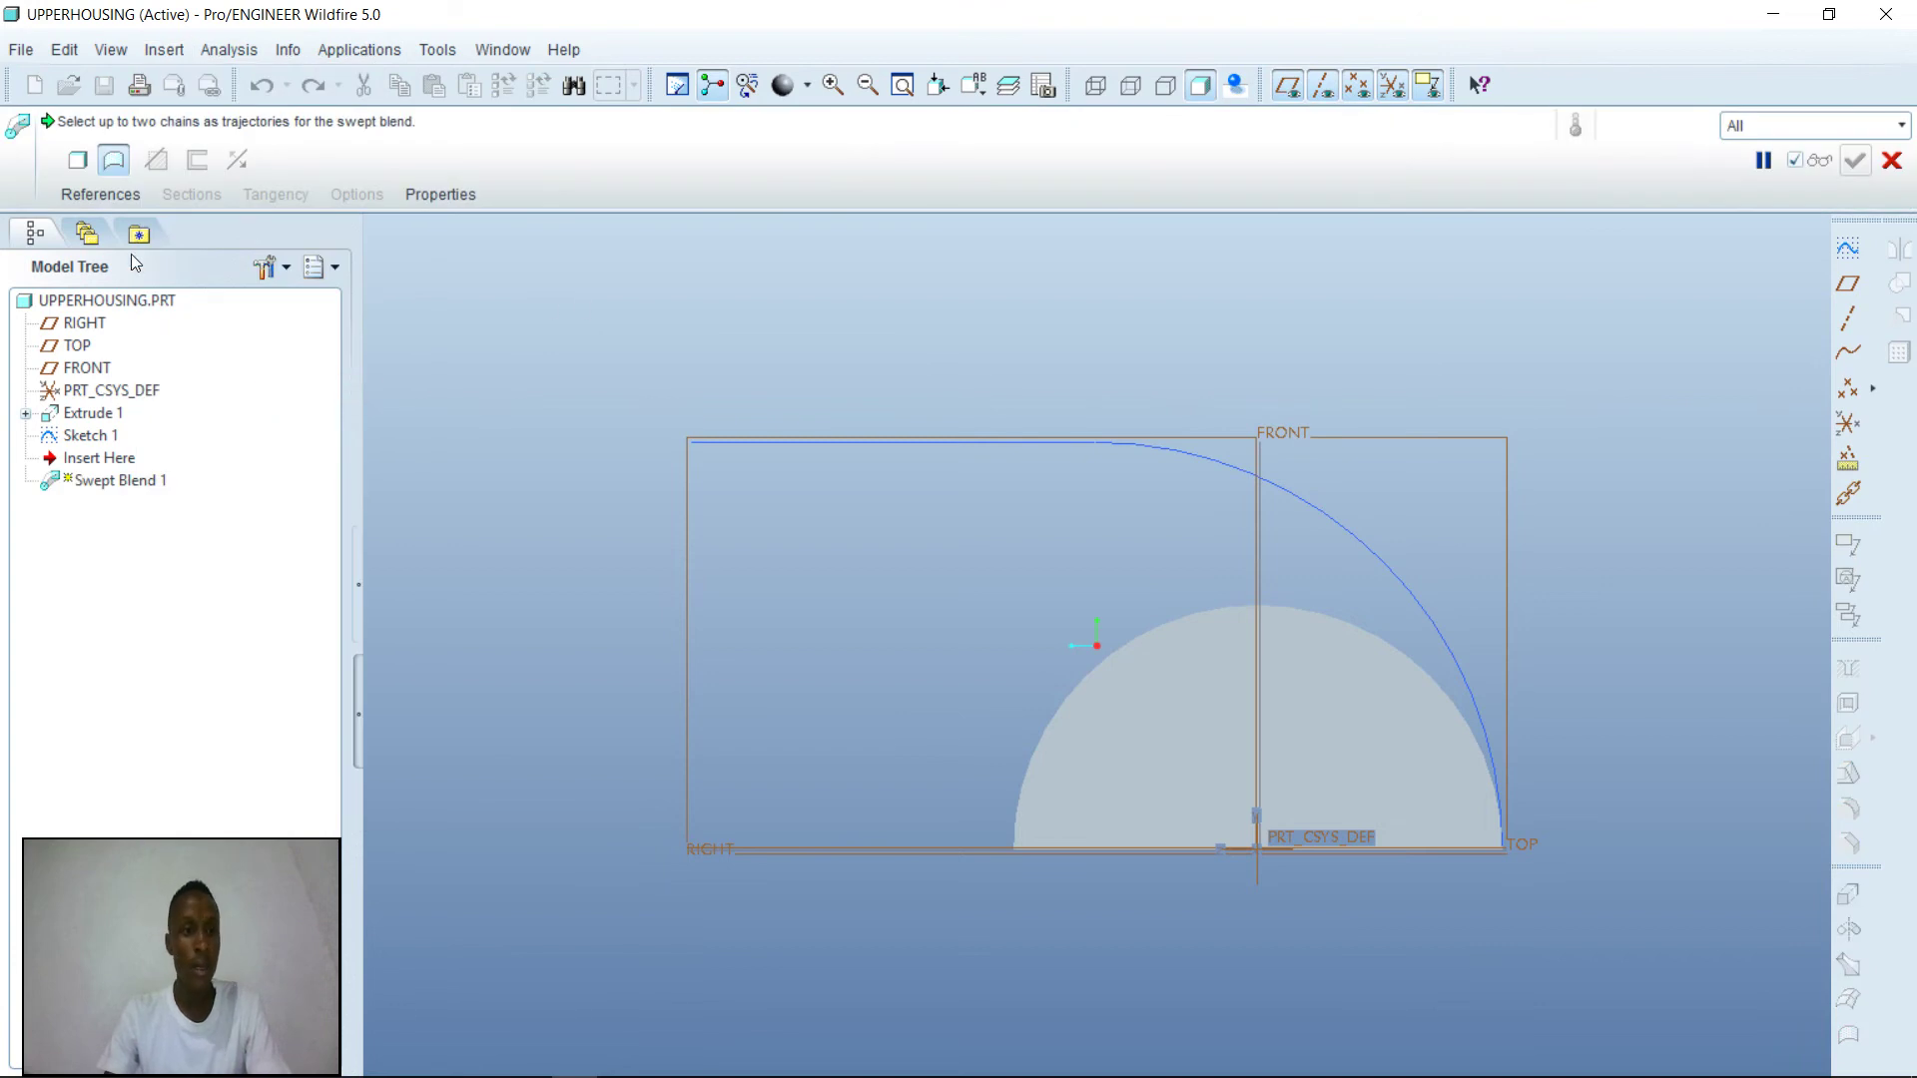
click(101, 195)
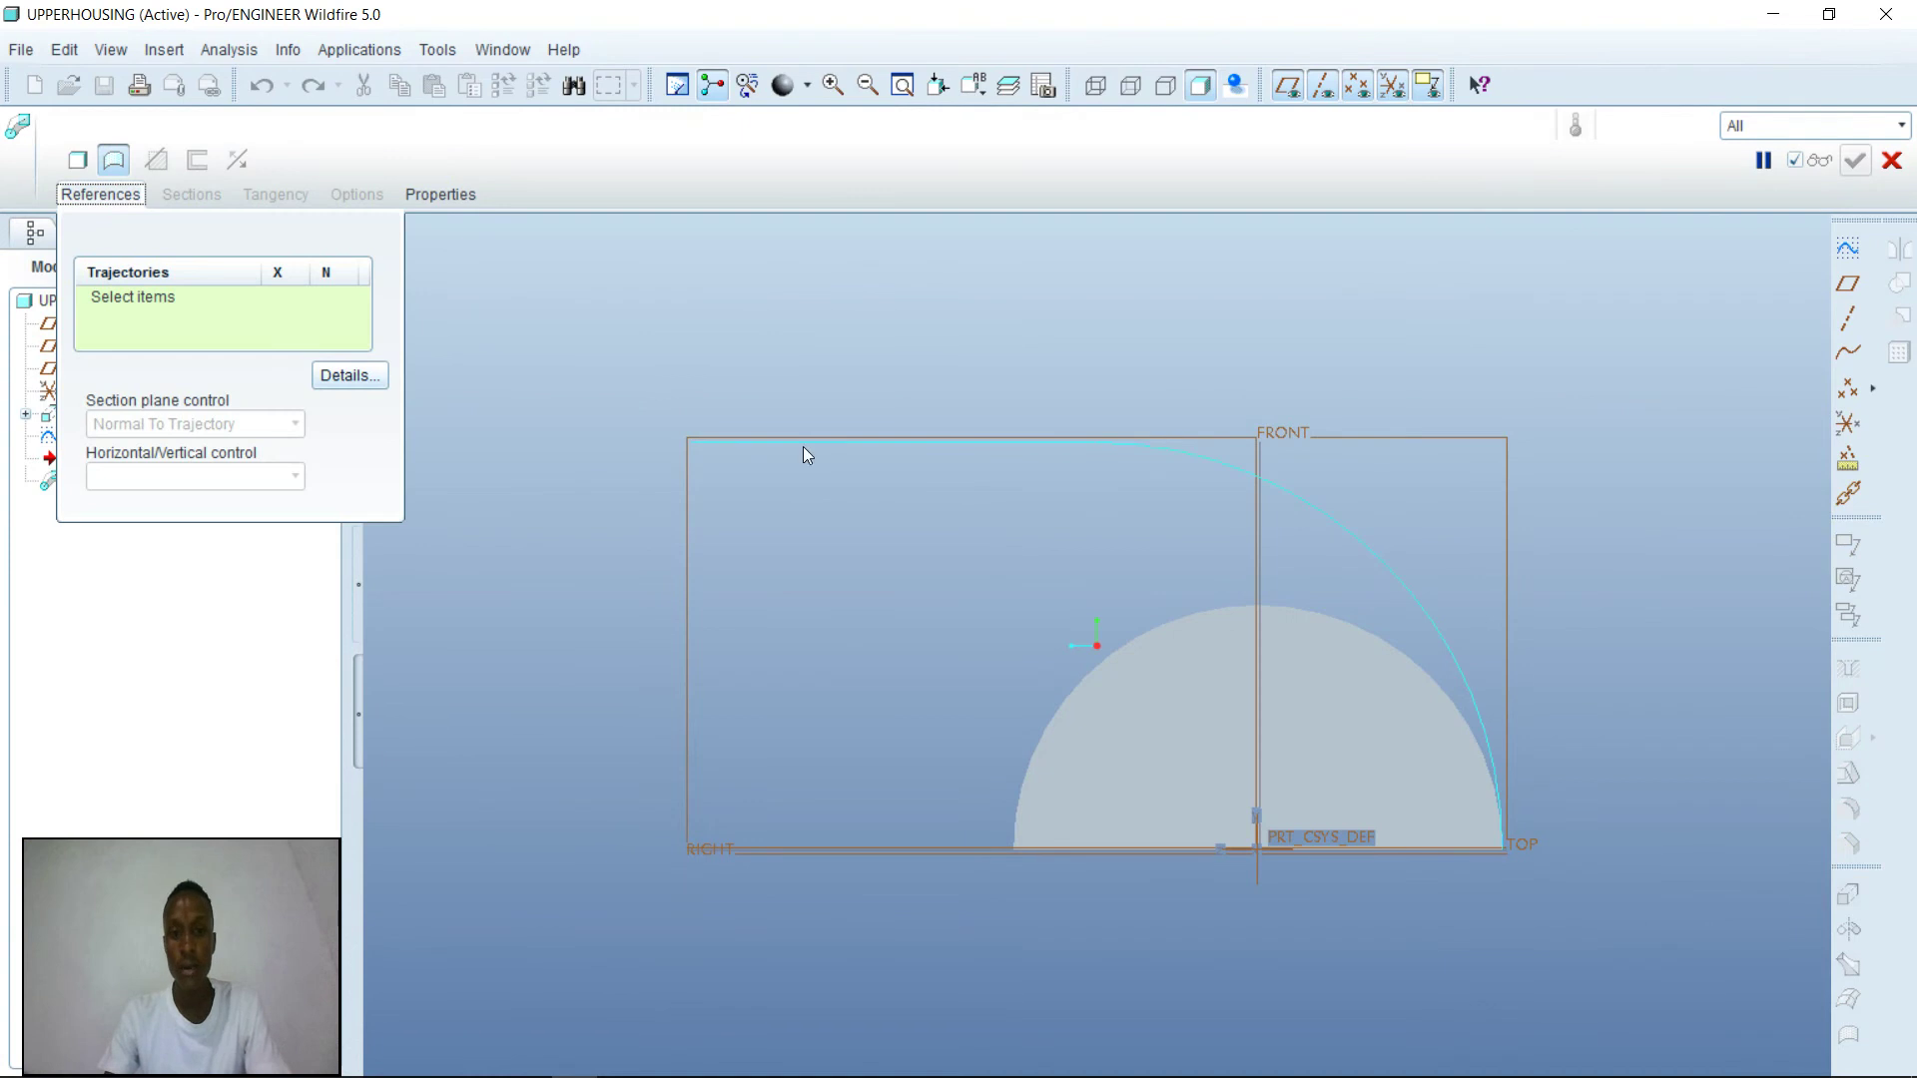
click(886, 439)
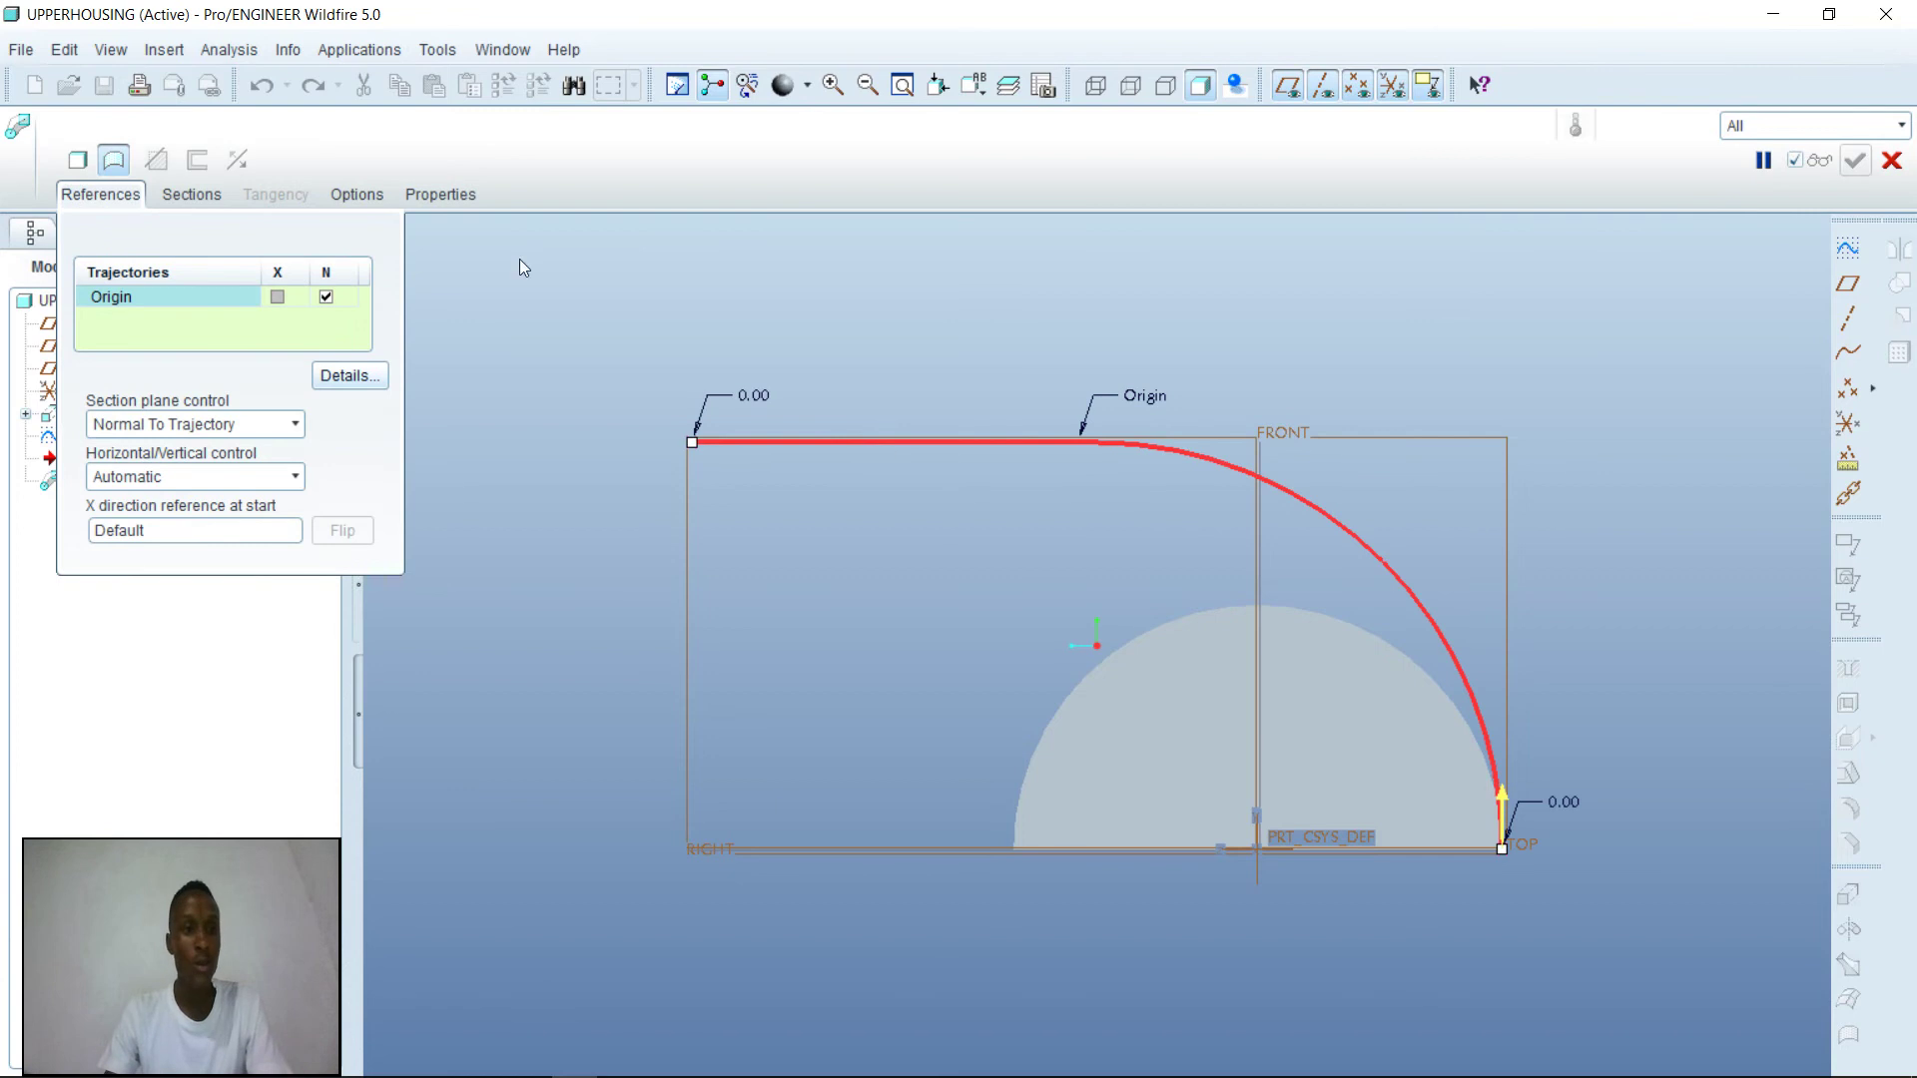
- Locate the first sketched section at the trajectory's start point, the arc end at the base's TOP-labelled corner
click(210, 195)
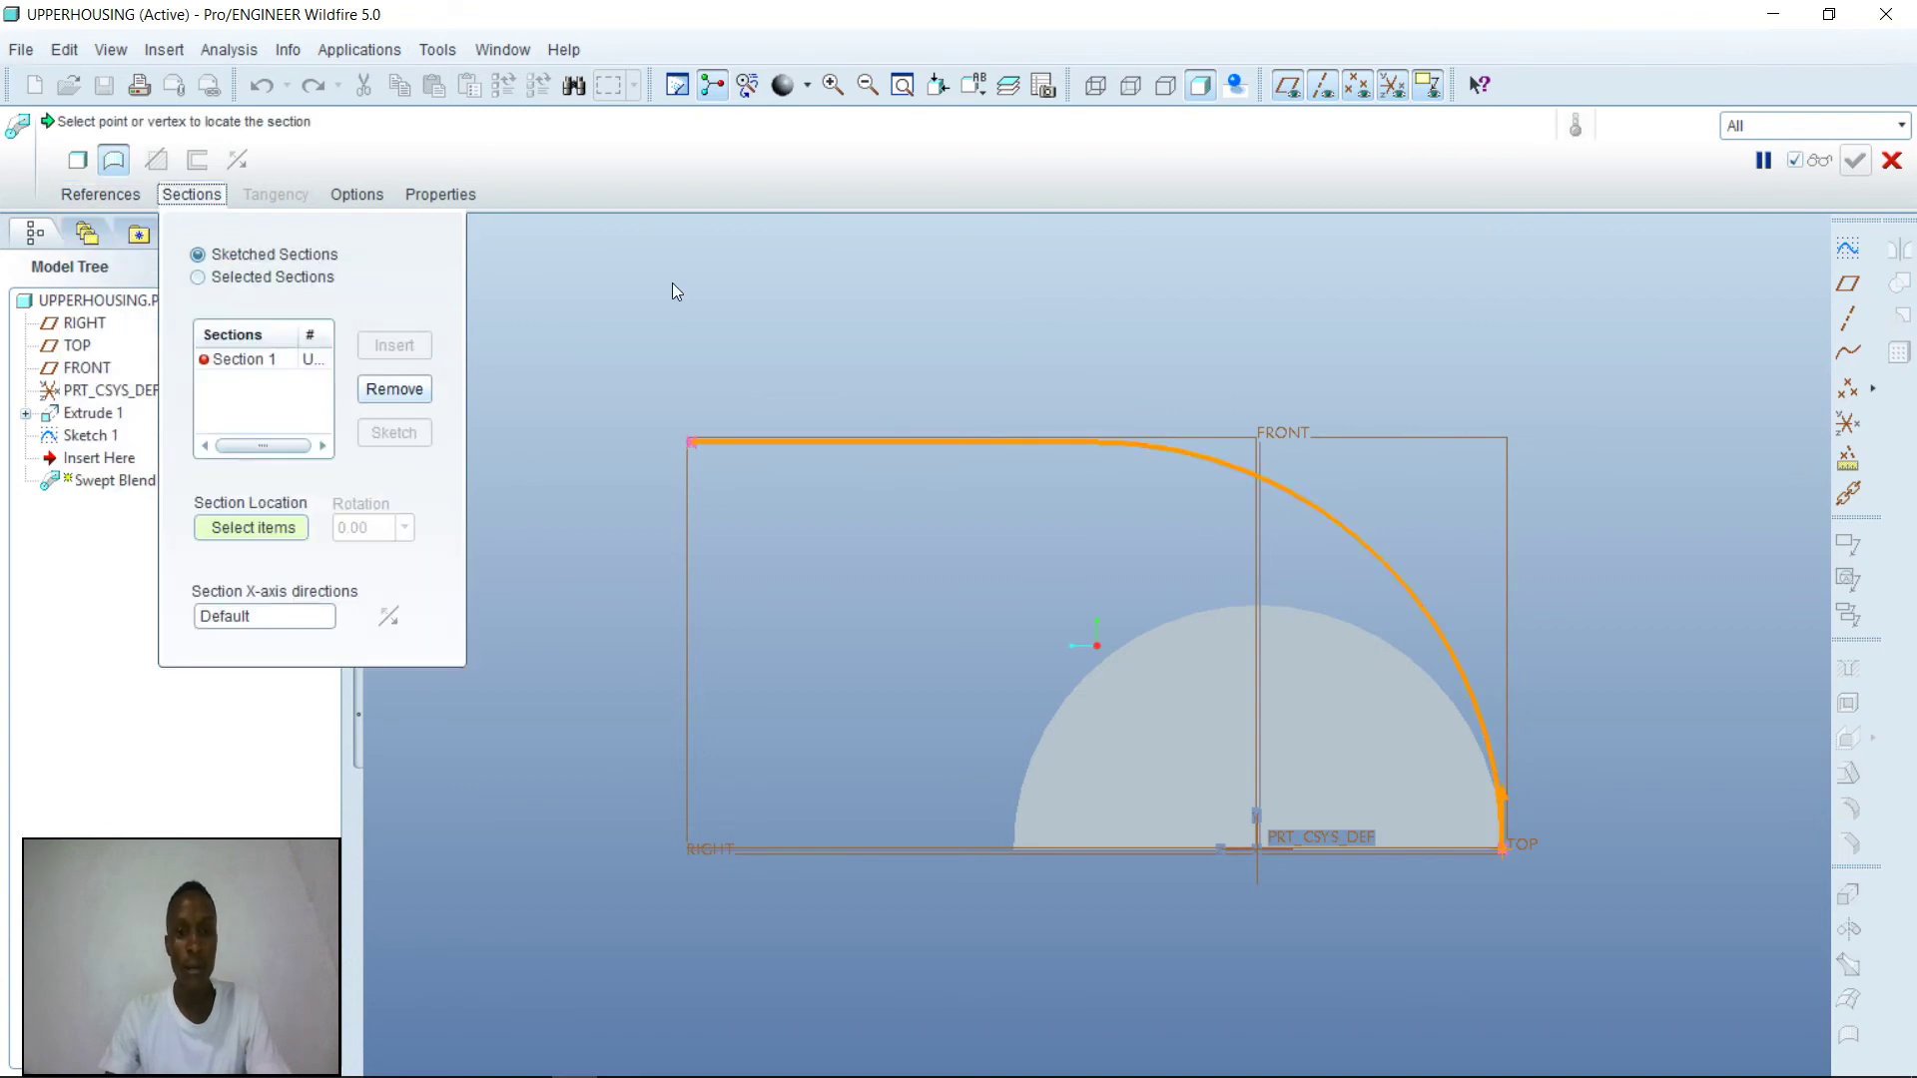
click(1501, 851)
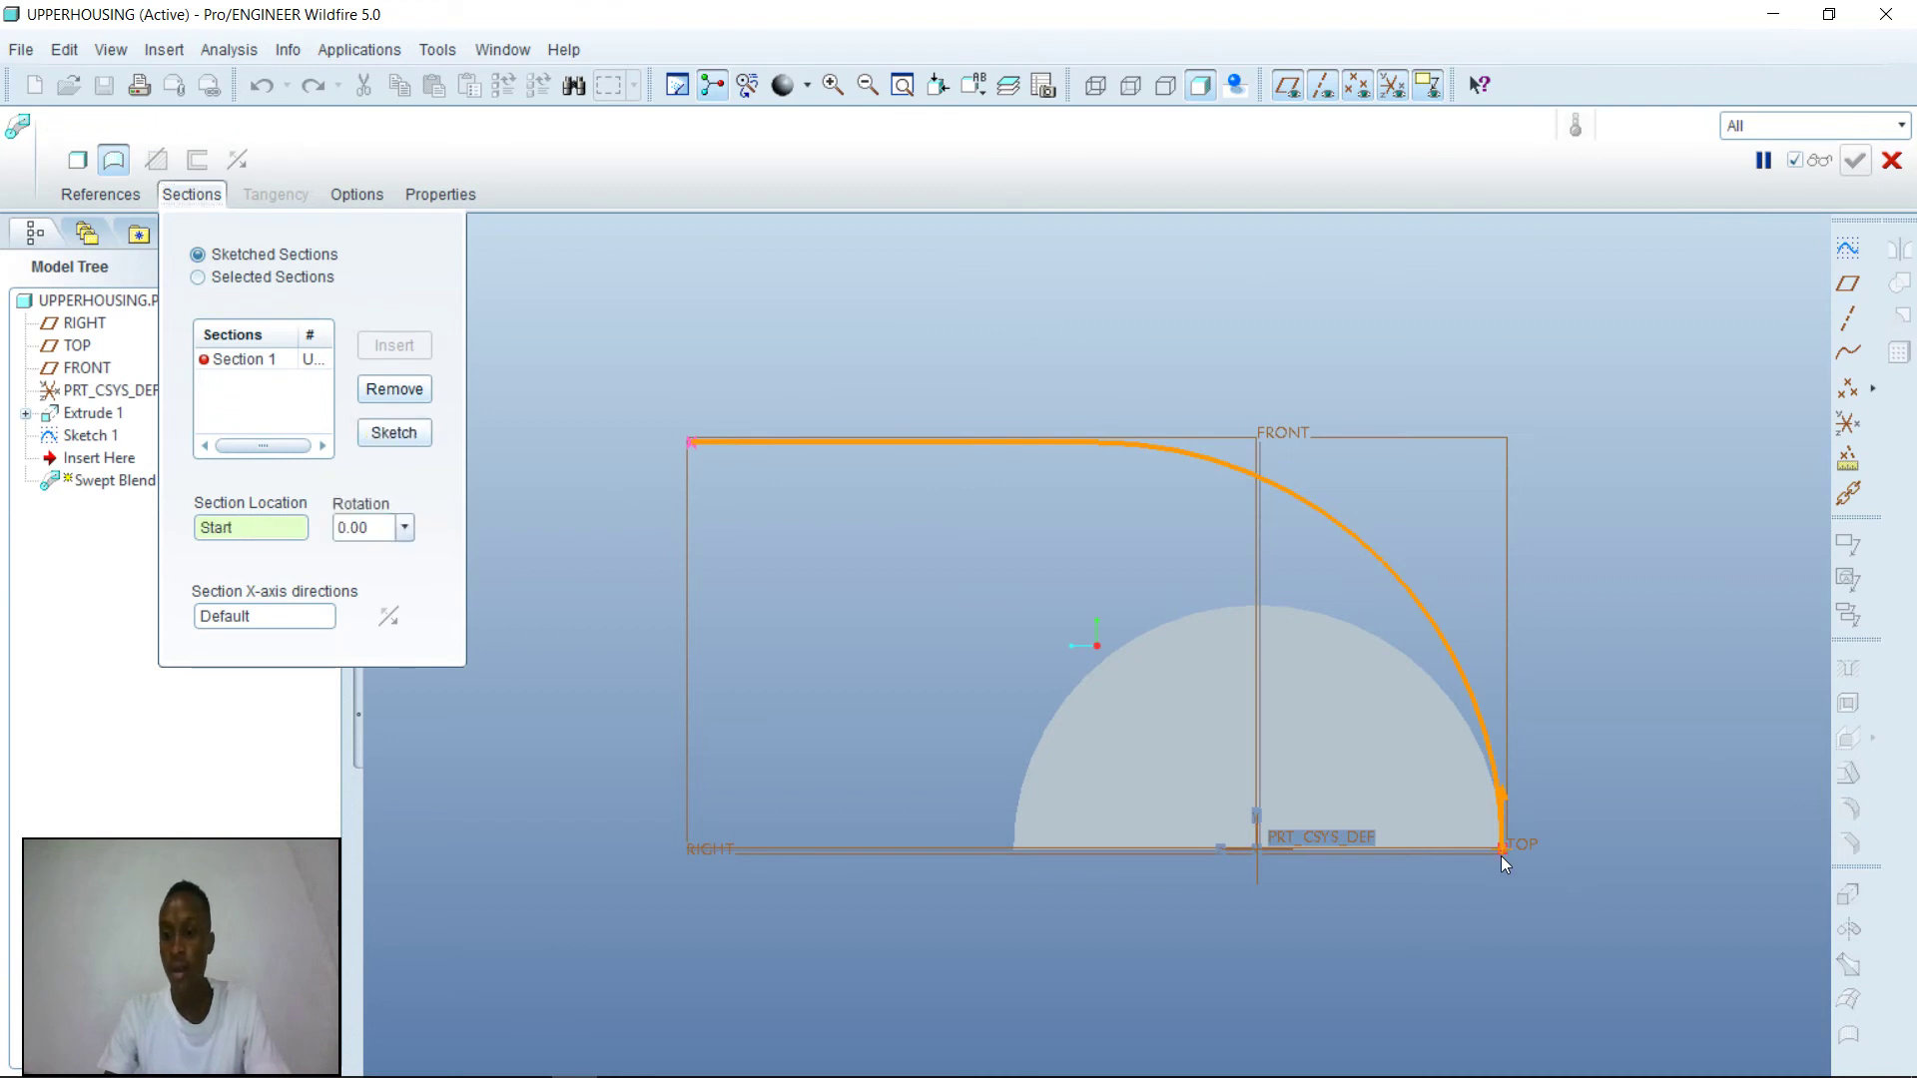
- Open the first section's sketch and switch to the component 1 guide PDF to study the cross-section figures and their dimensions
click(389, 433)
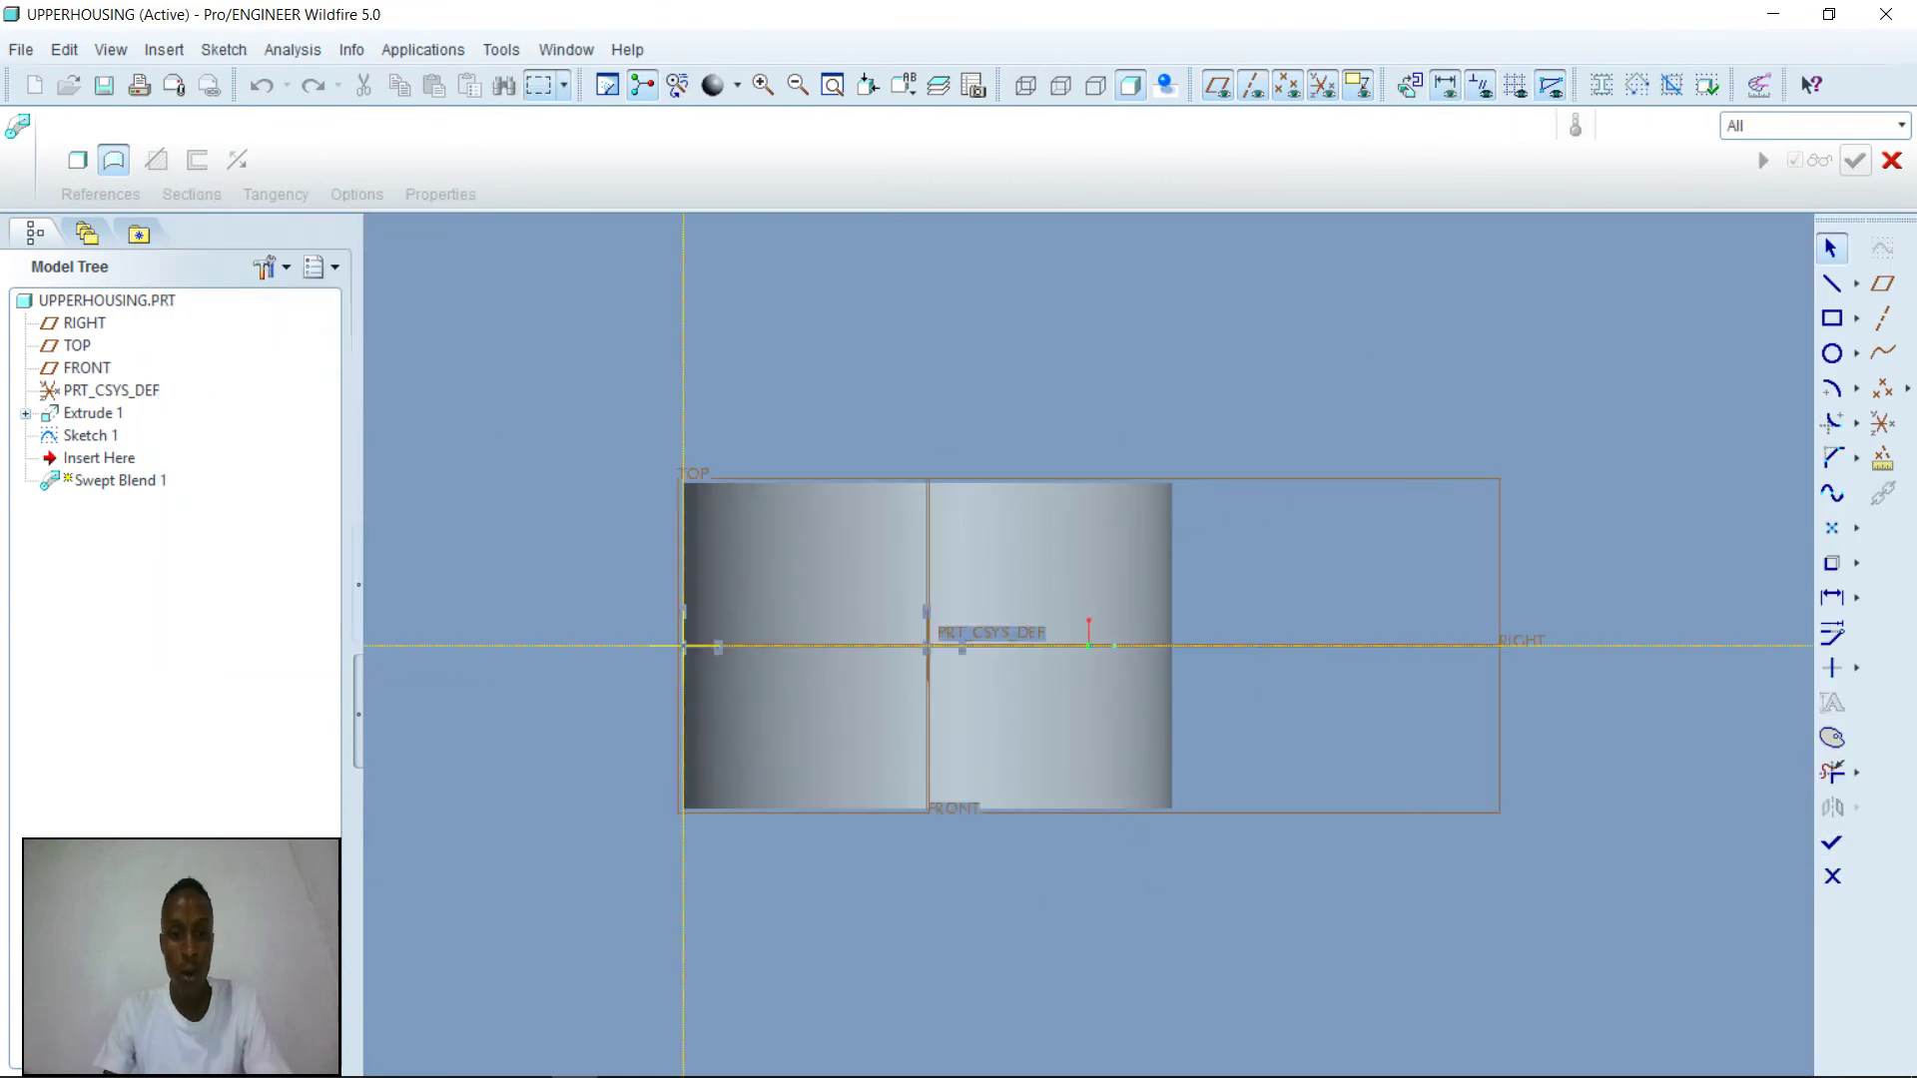
click(482, 1058)
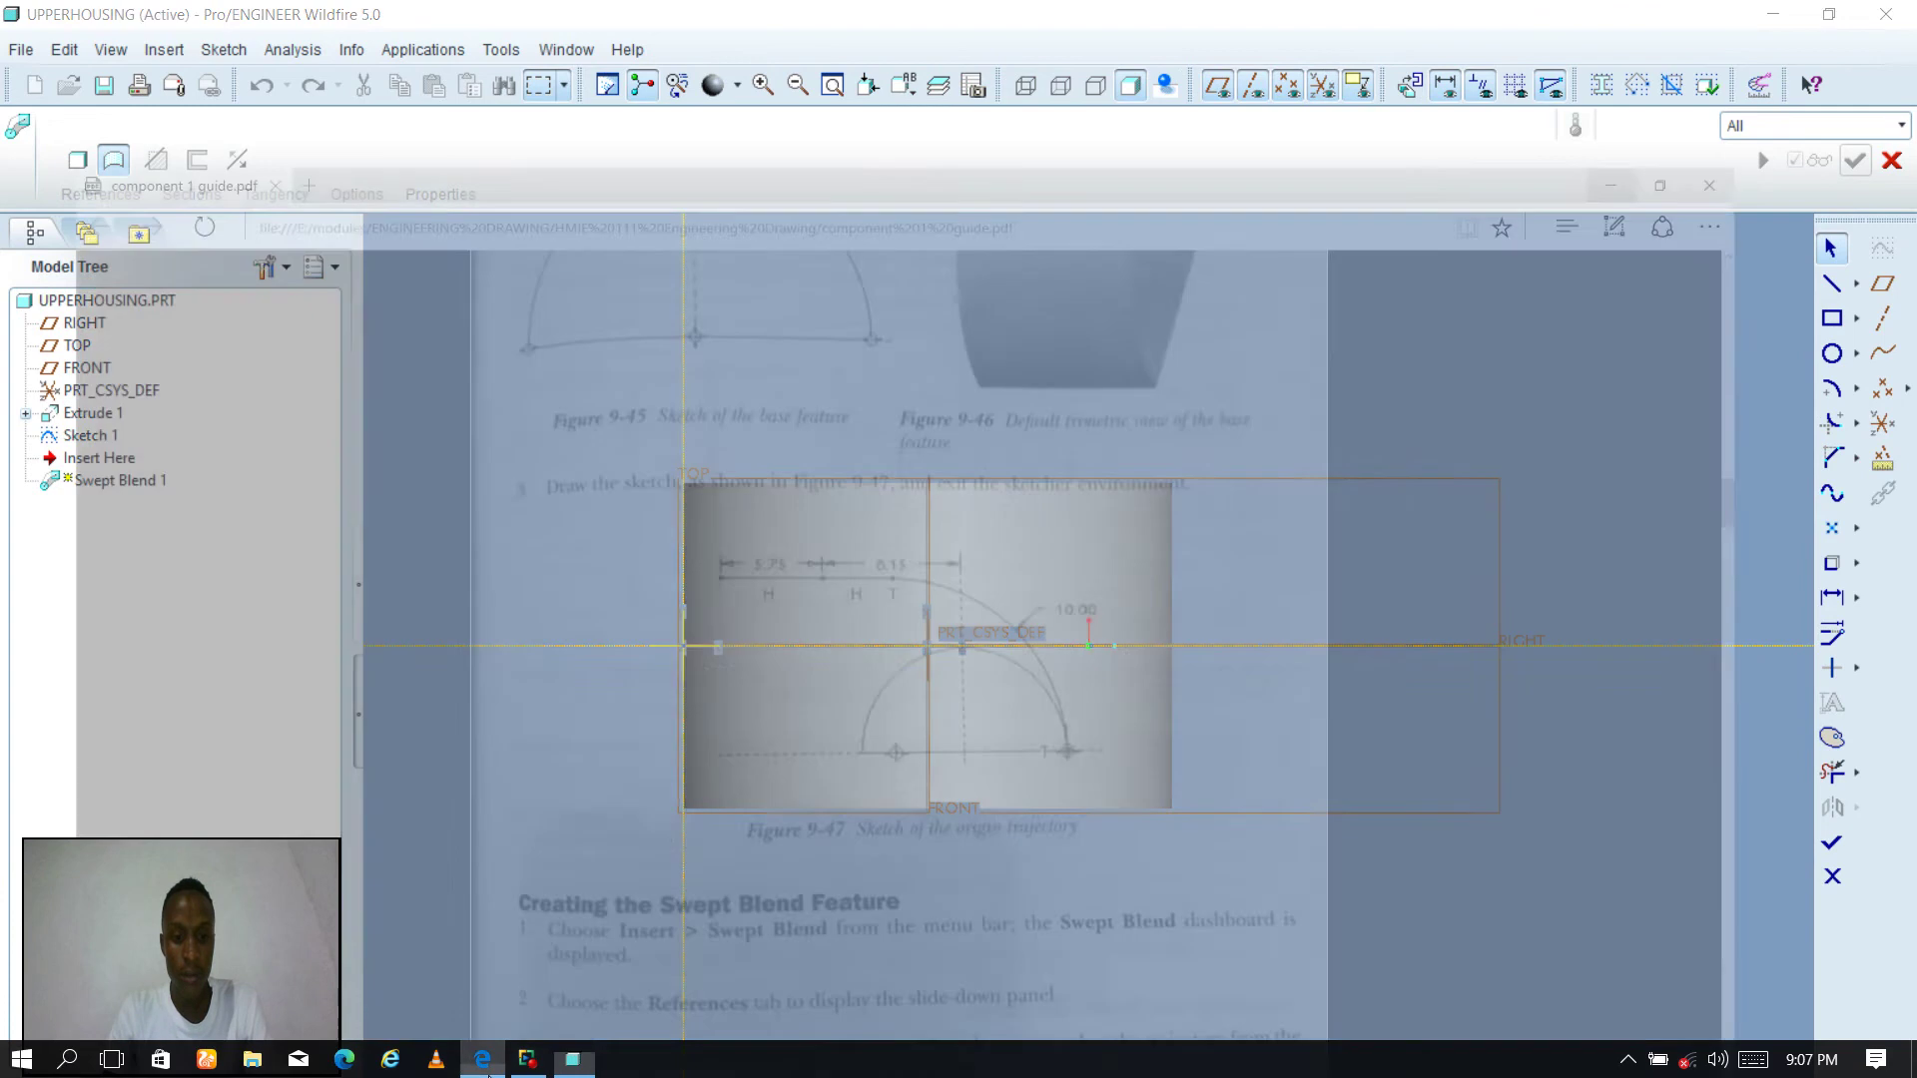
scroll(864, 663, down, 12)
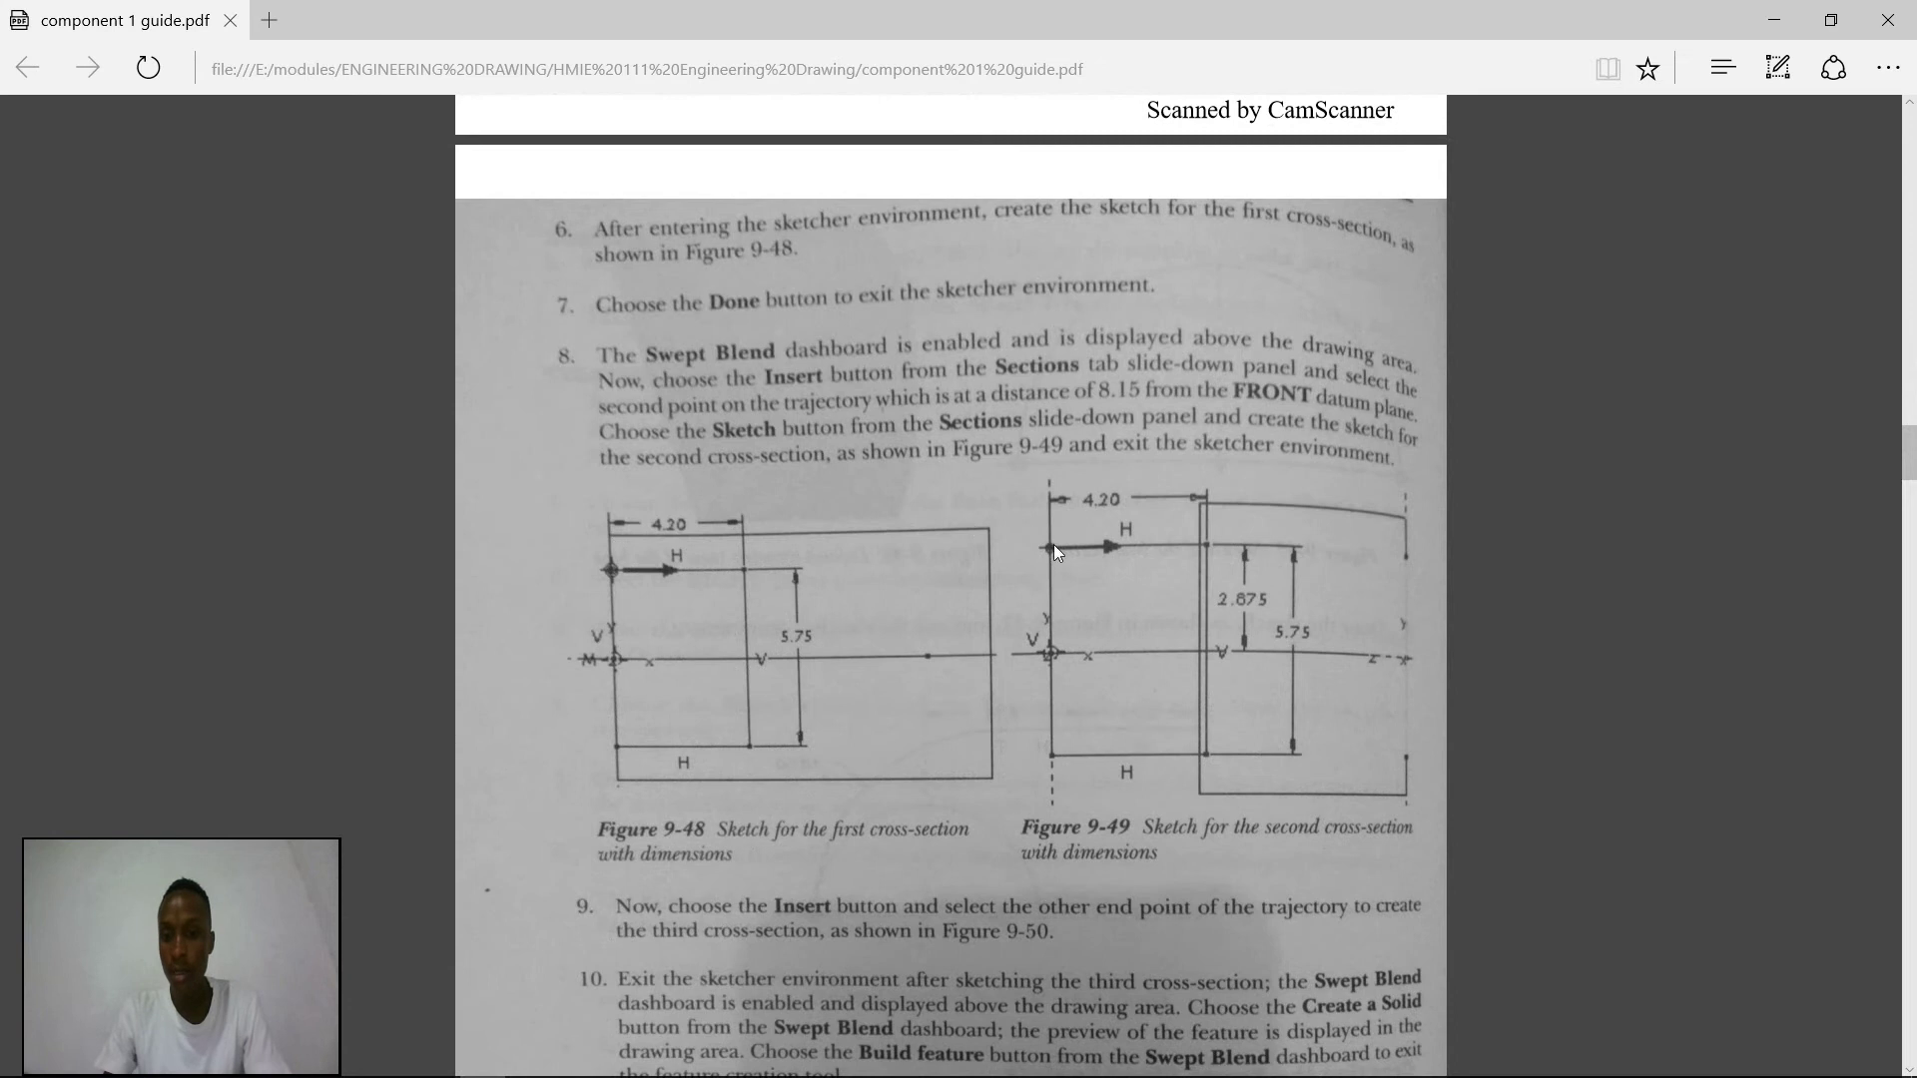
scroll(1053, 729, down, 10)
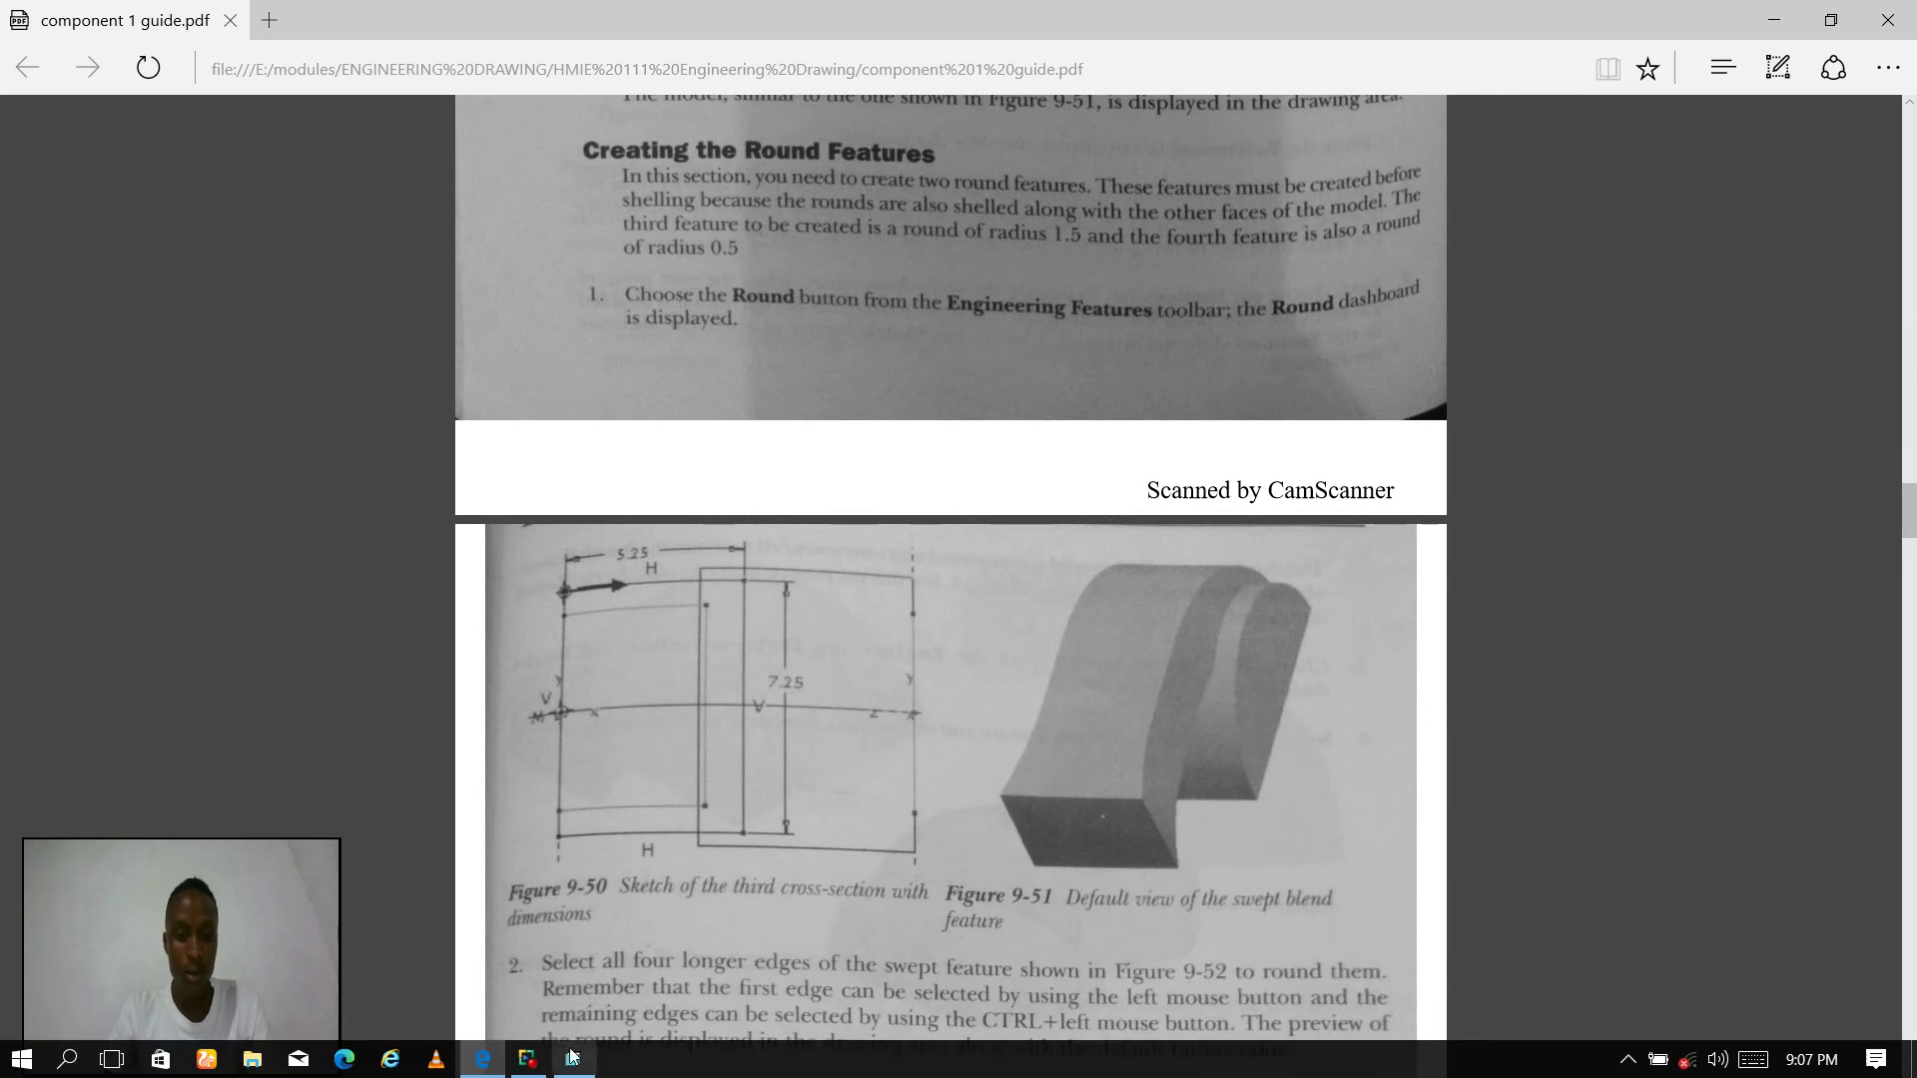
scroll(778, 749, up, 7)
scroll(778, 749, up, 3)
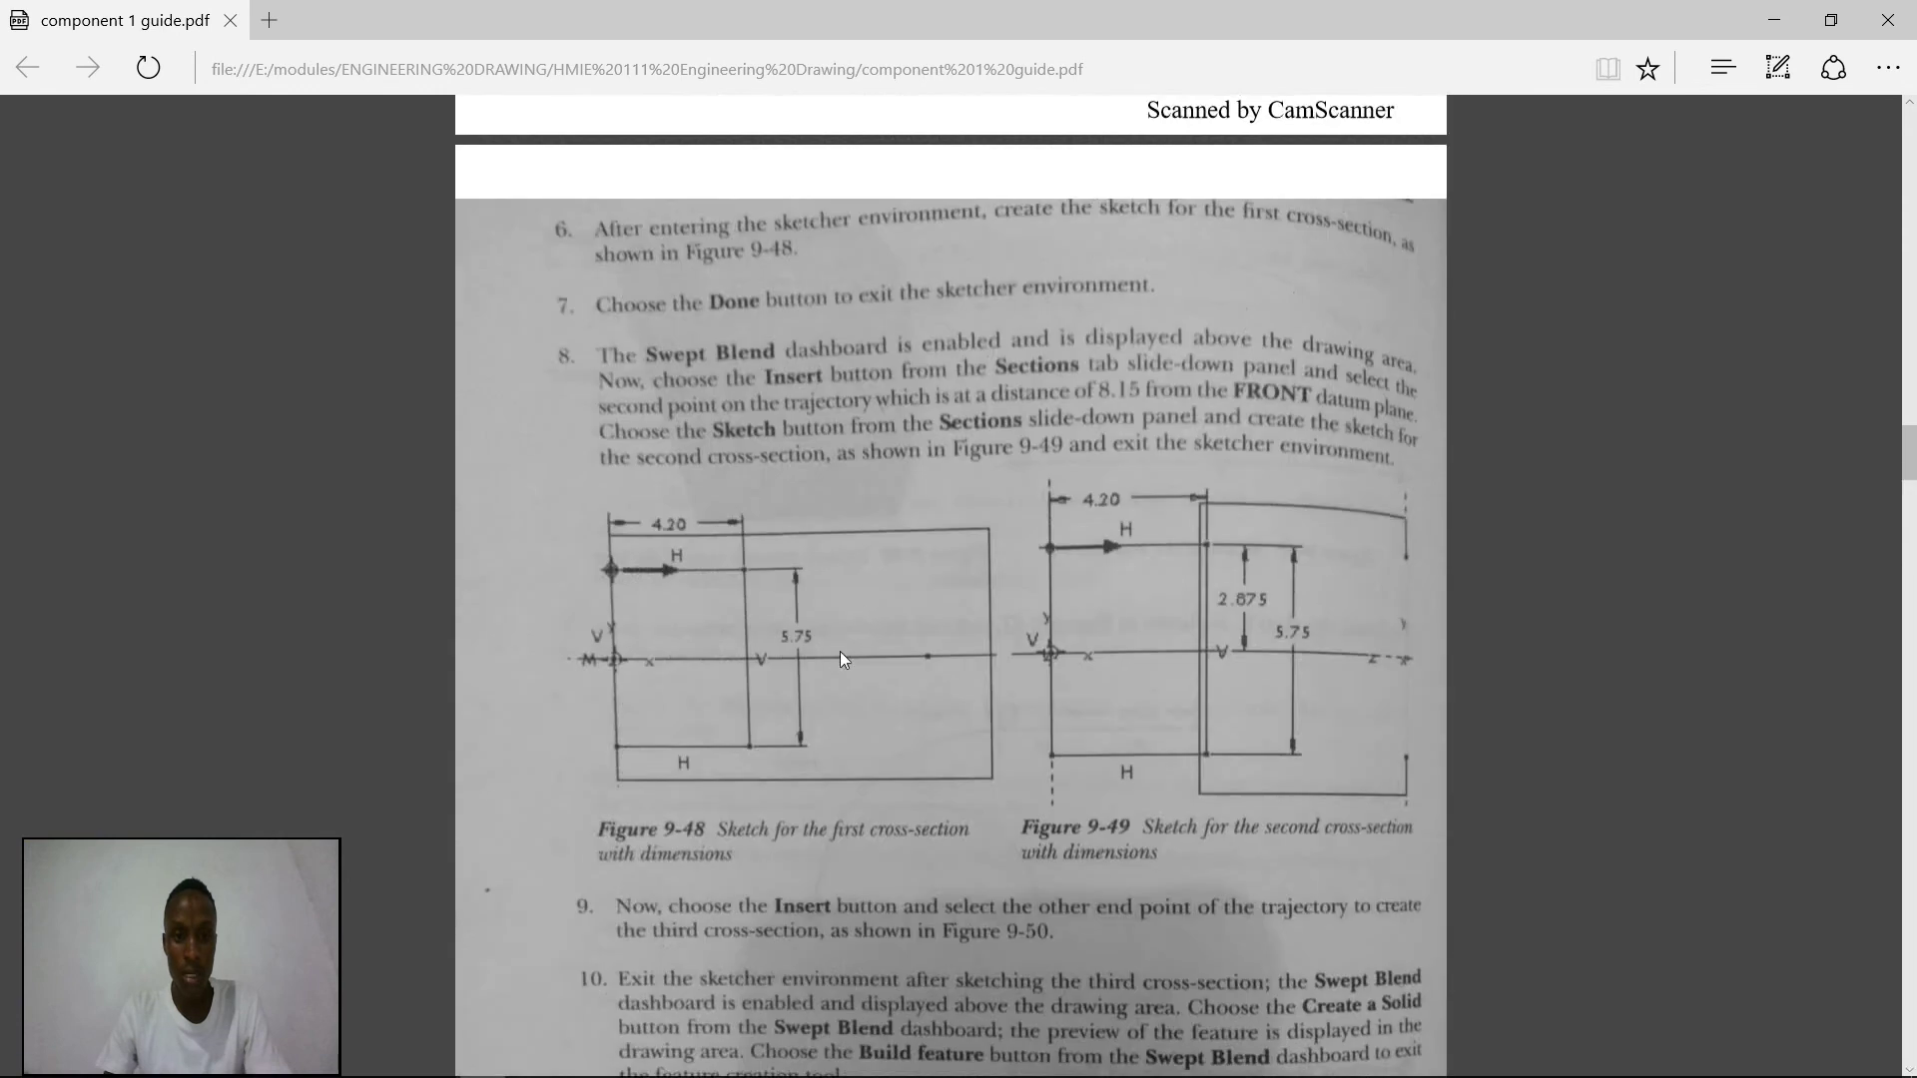
mouse_move(584, 1073)
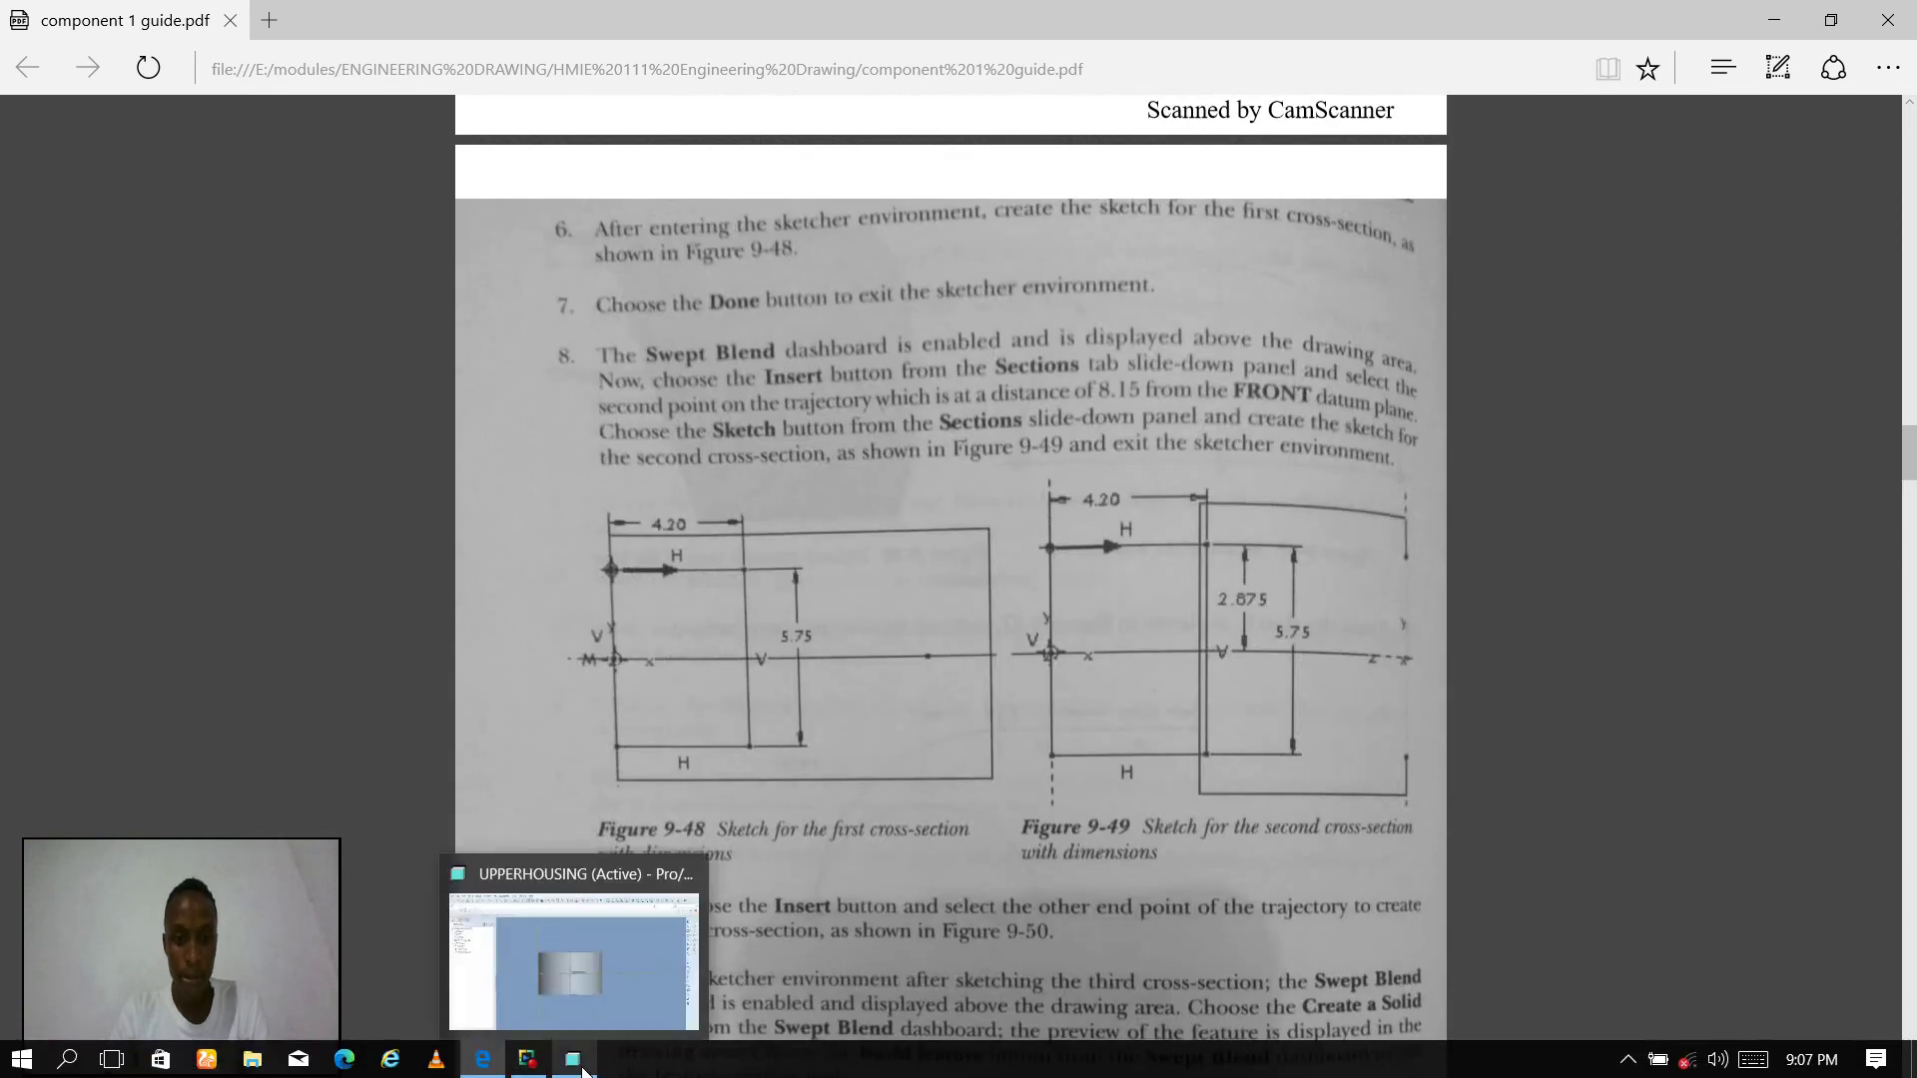
- Return to Pro/ENGINEER and sketch a rectangle from the vertical reference at the trajectory start, symmetric about the horizontal reference
click(581, 1066)
click(1832, 319)
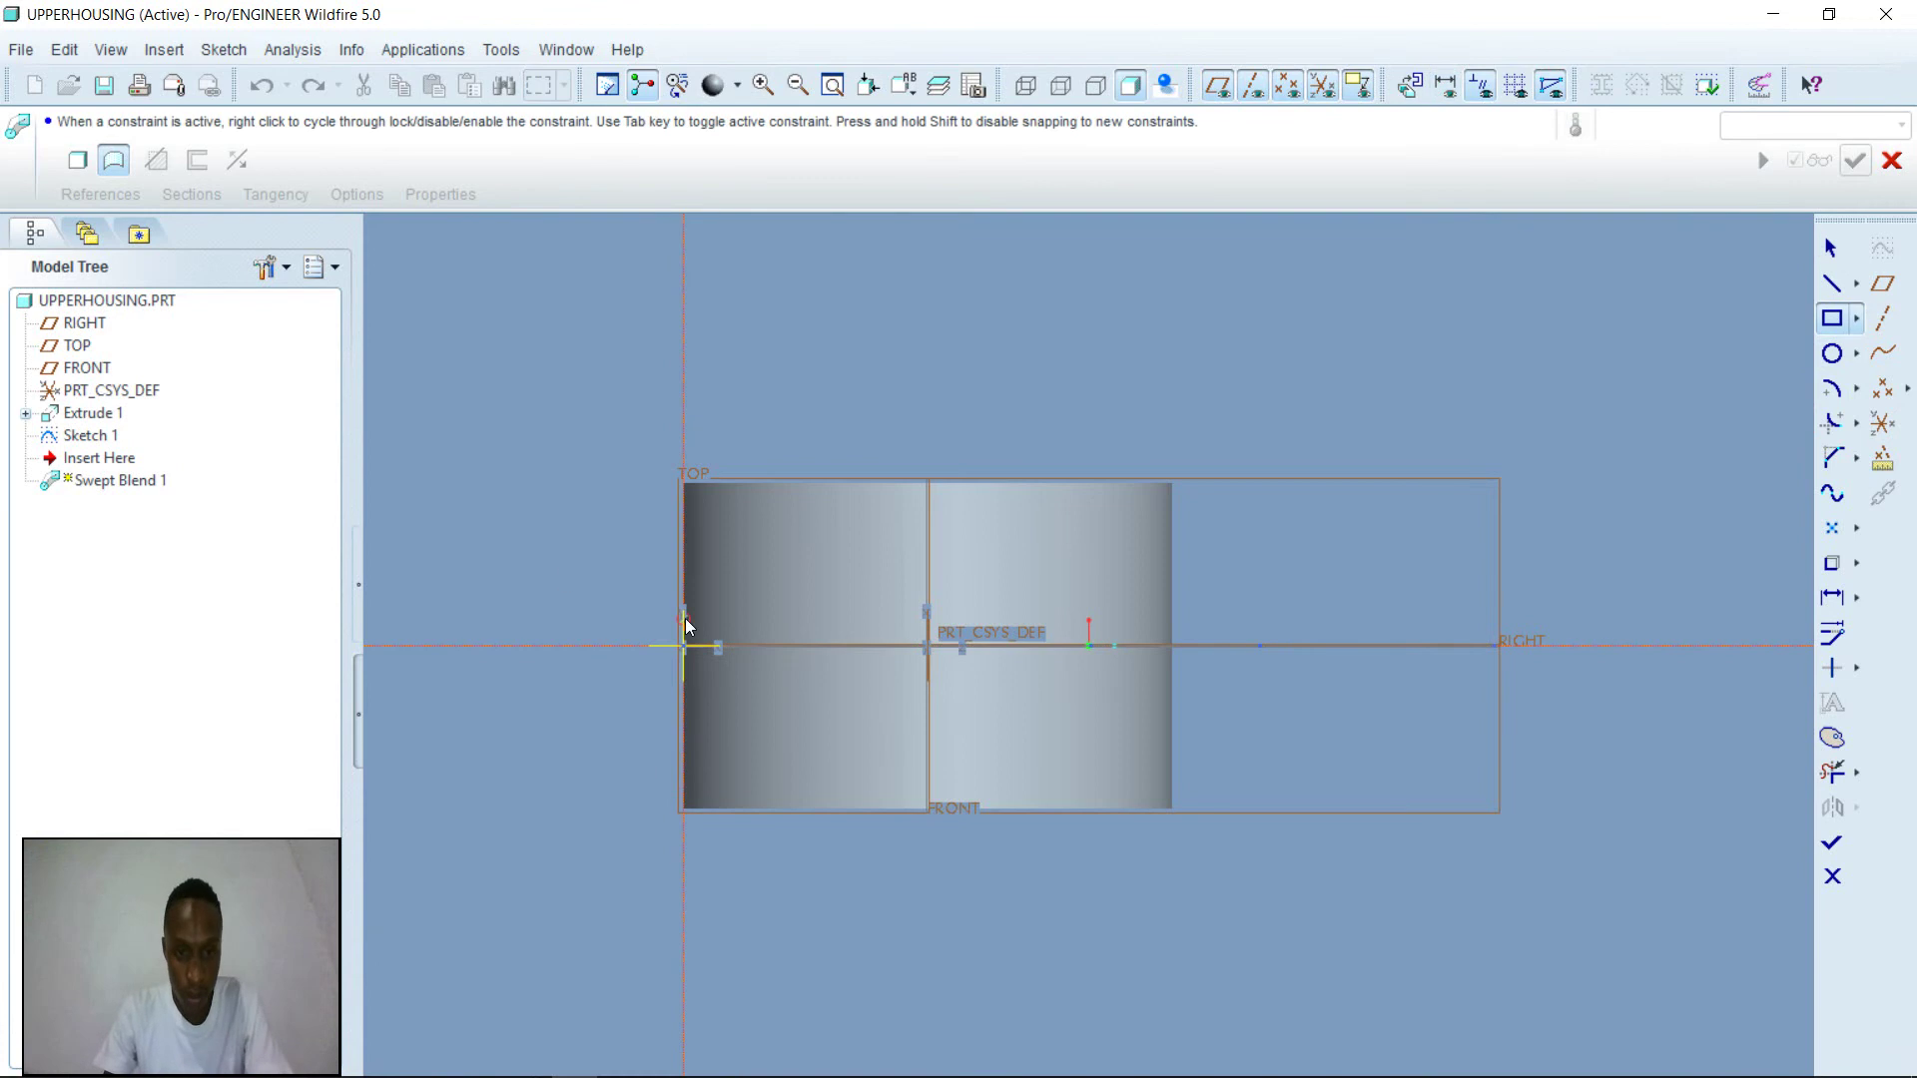
click(685, 576)
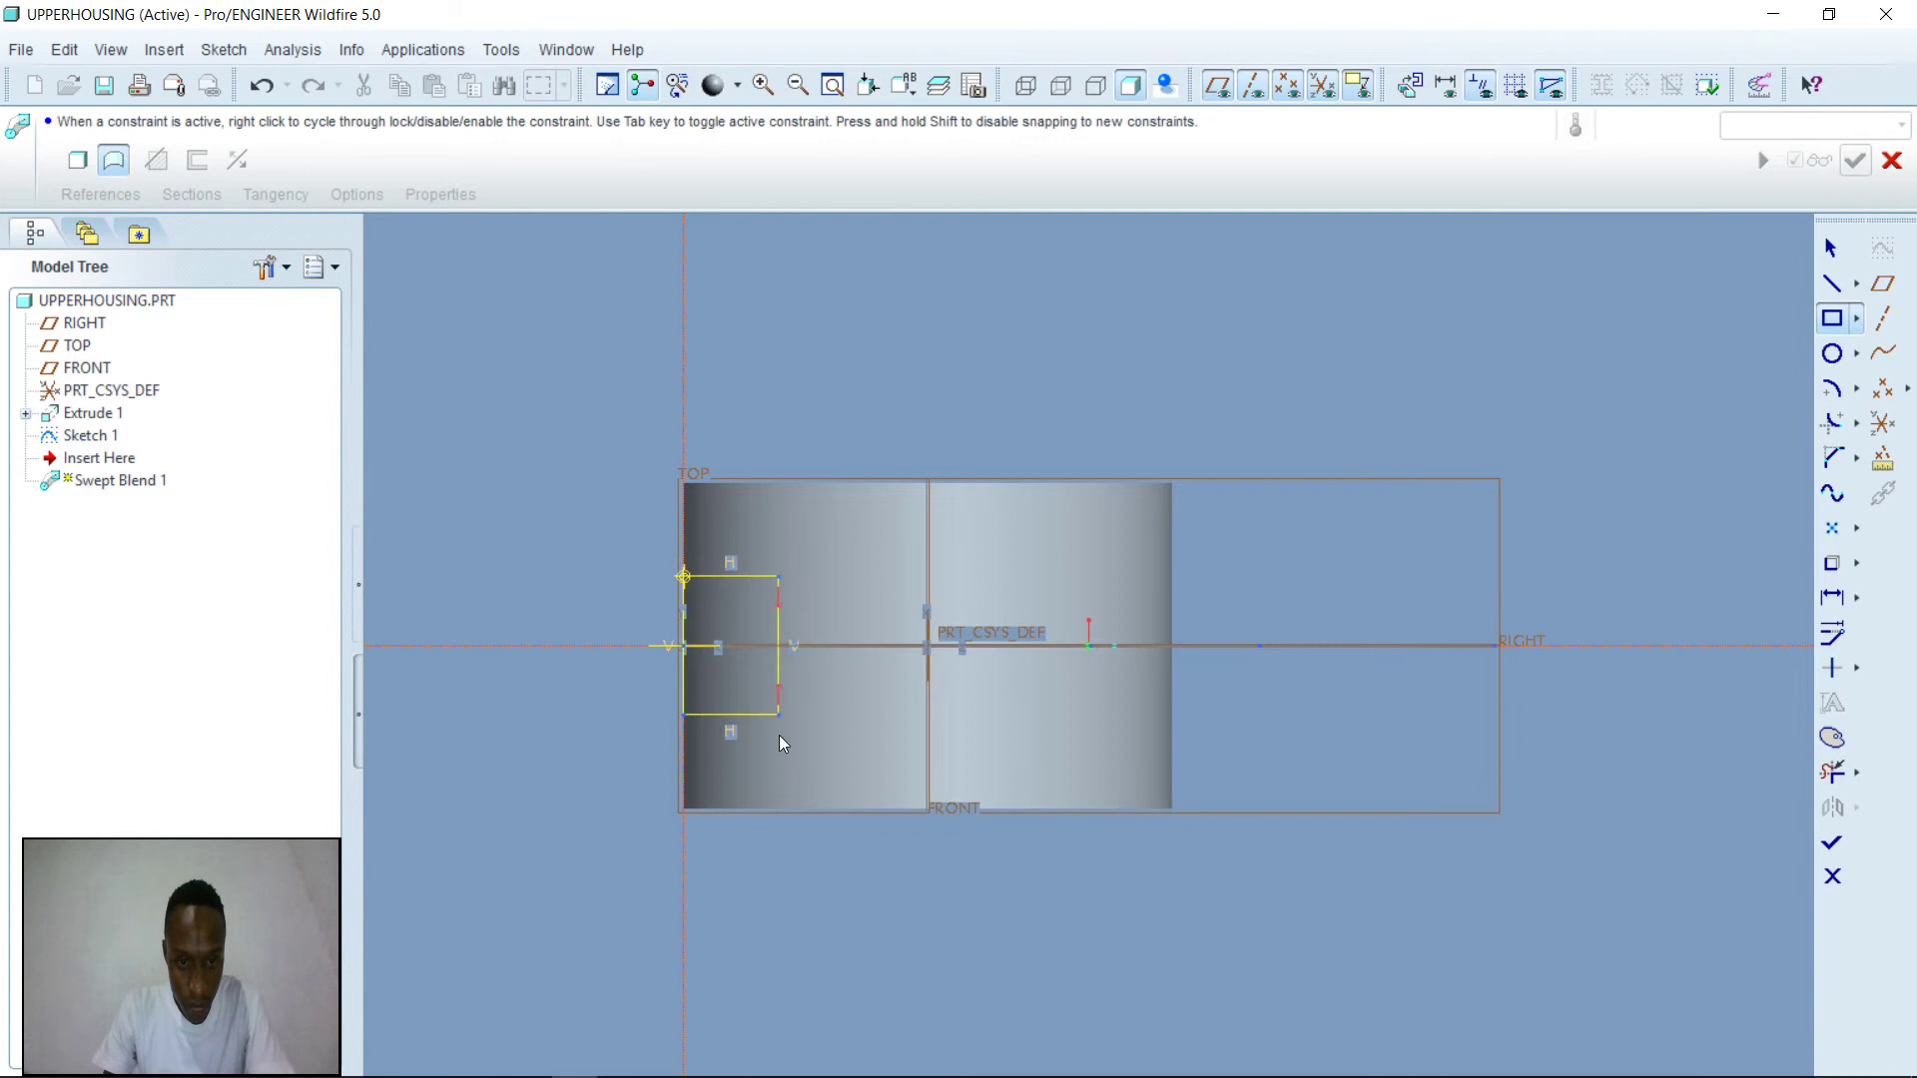
click(764, 716)
click(1831, 250)
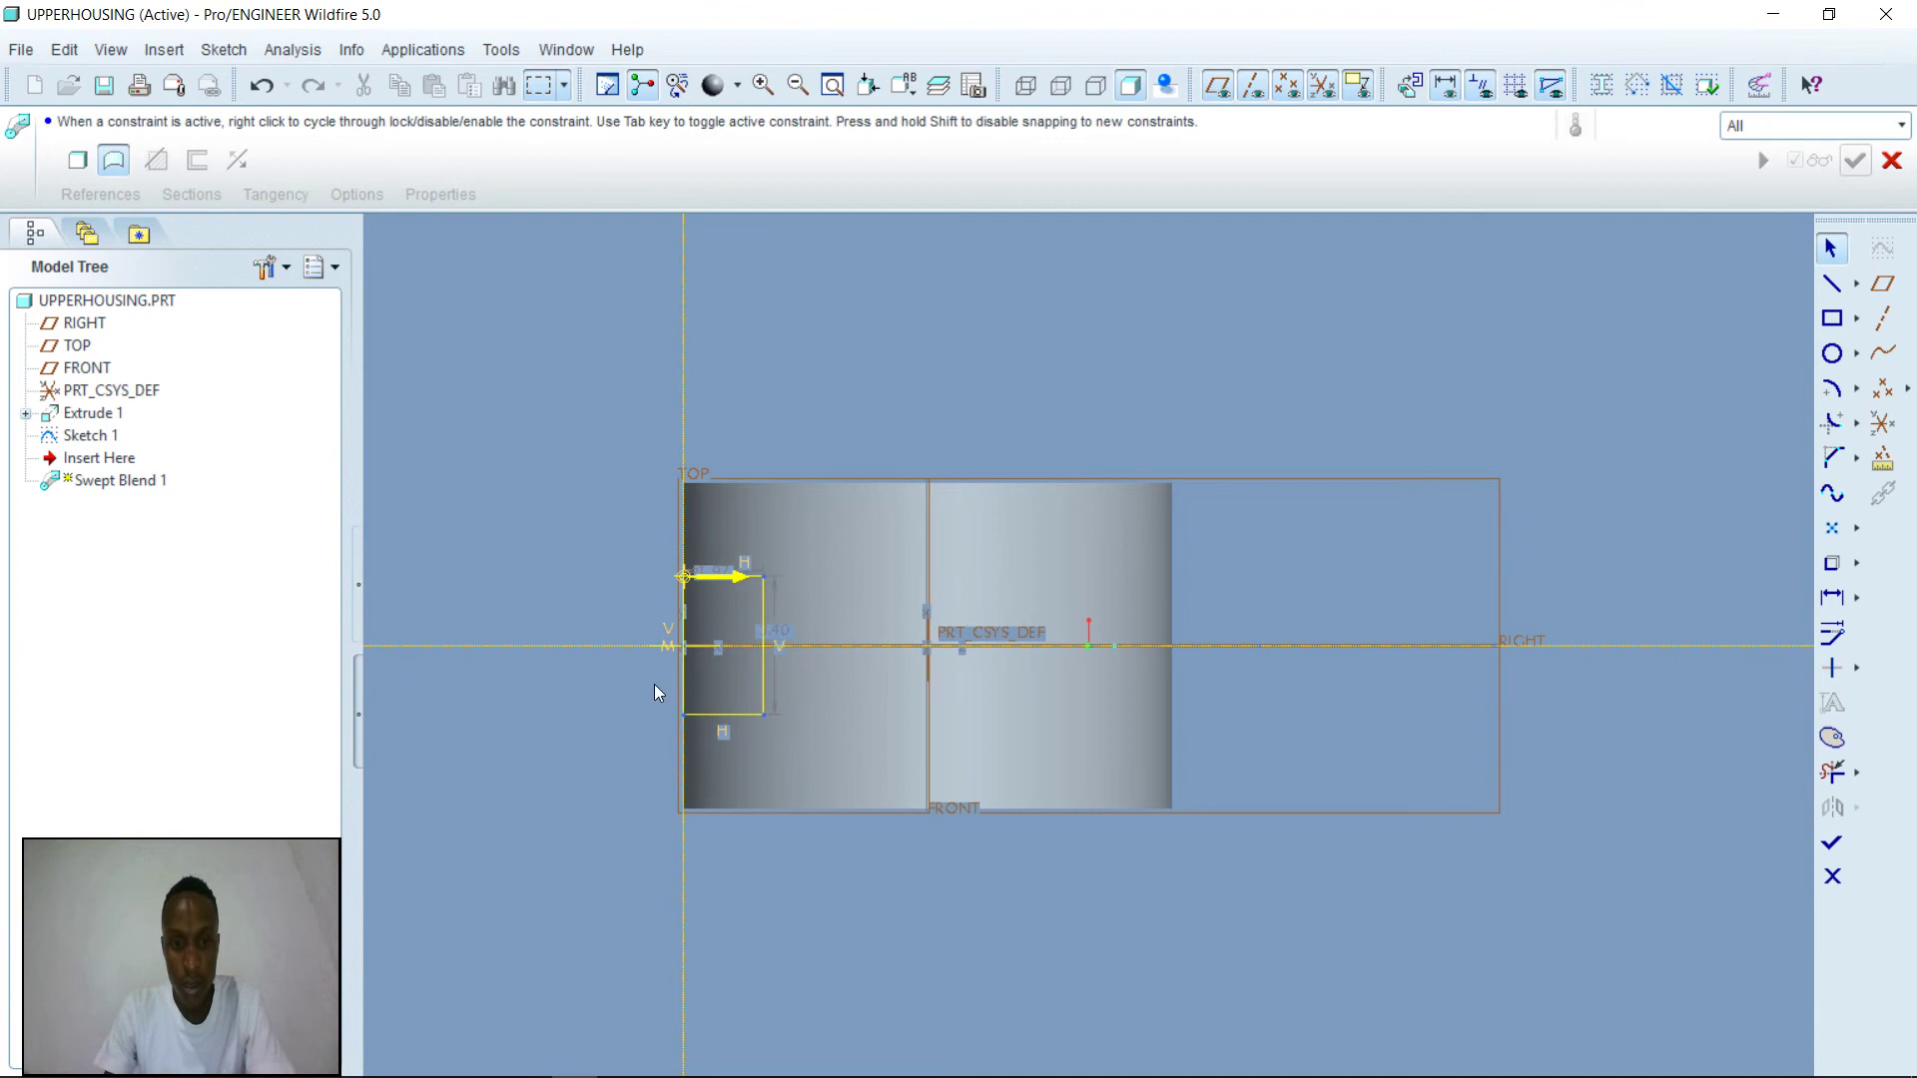
- Set the first section rectangle's width to 4.2 and height to 5.75, and finish its sketch
mouse_move(504, 1071)
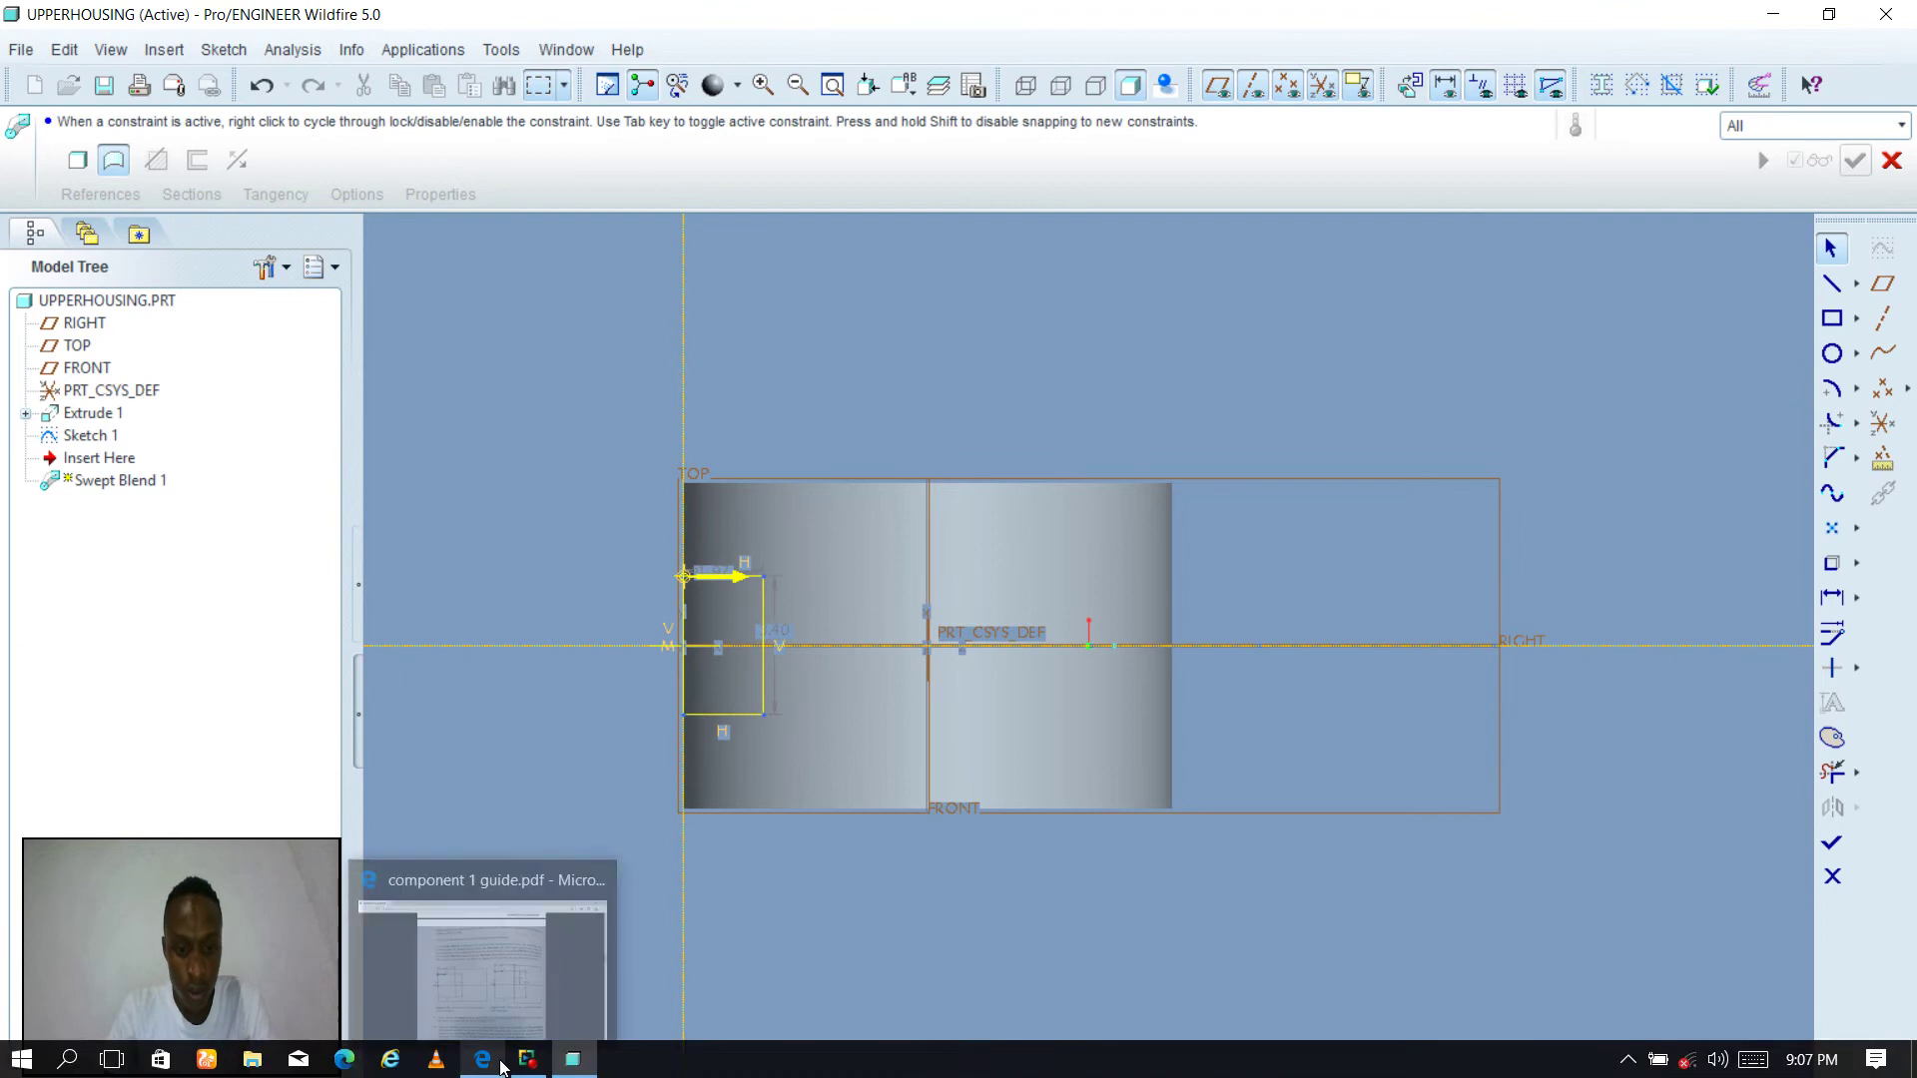
mouse_move(505, 960)
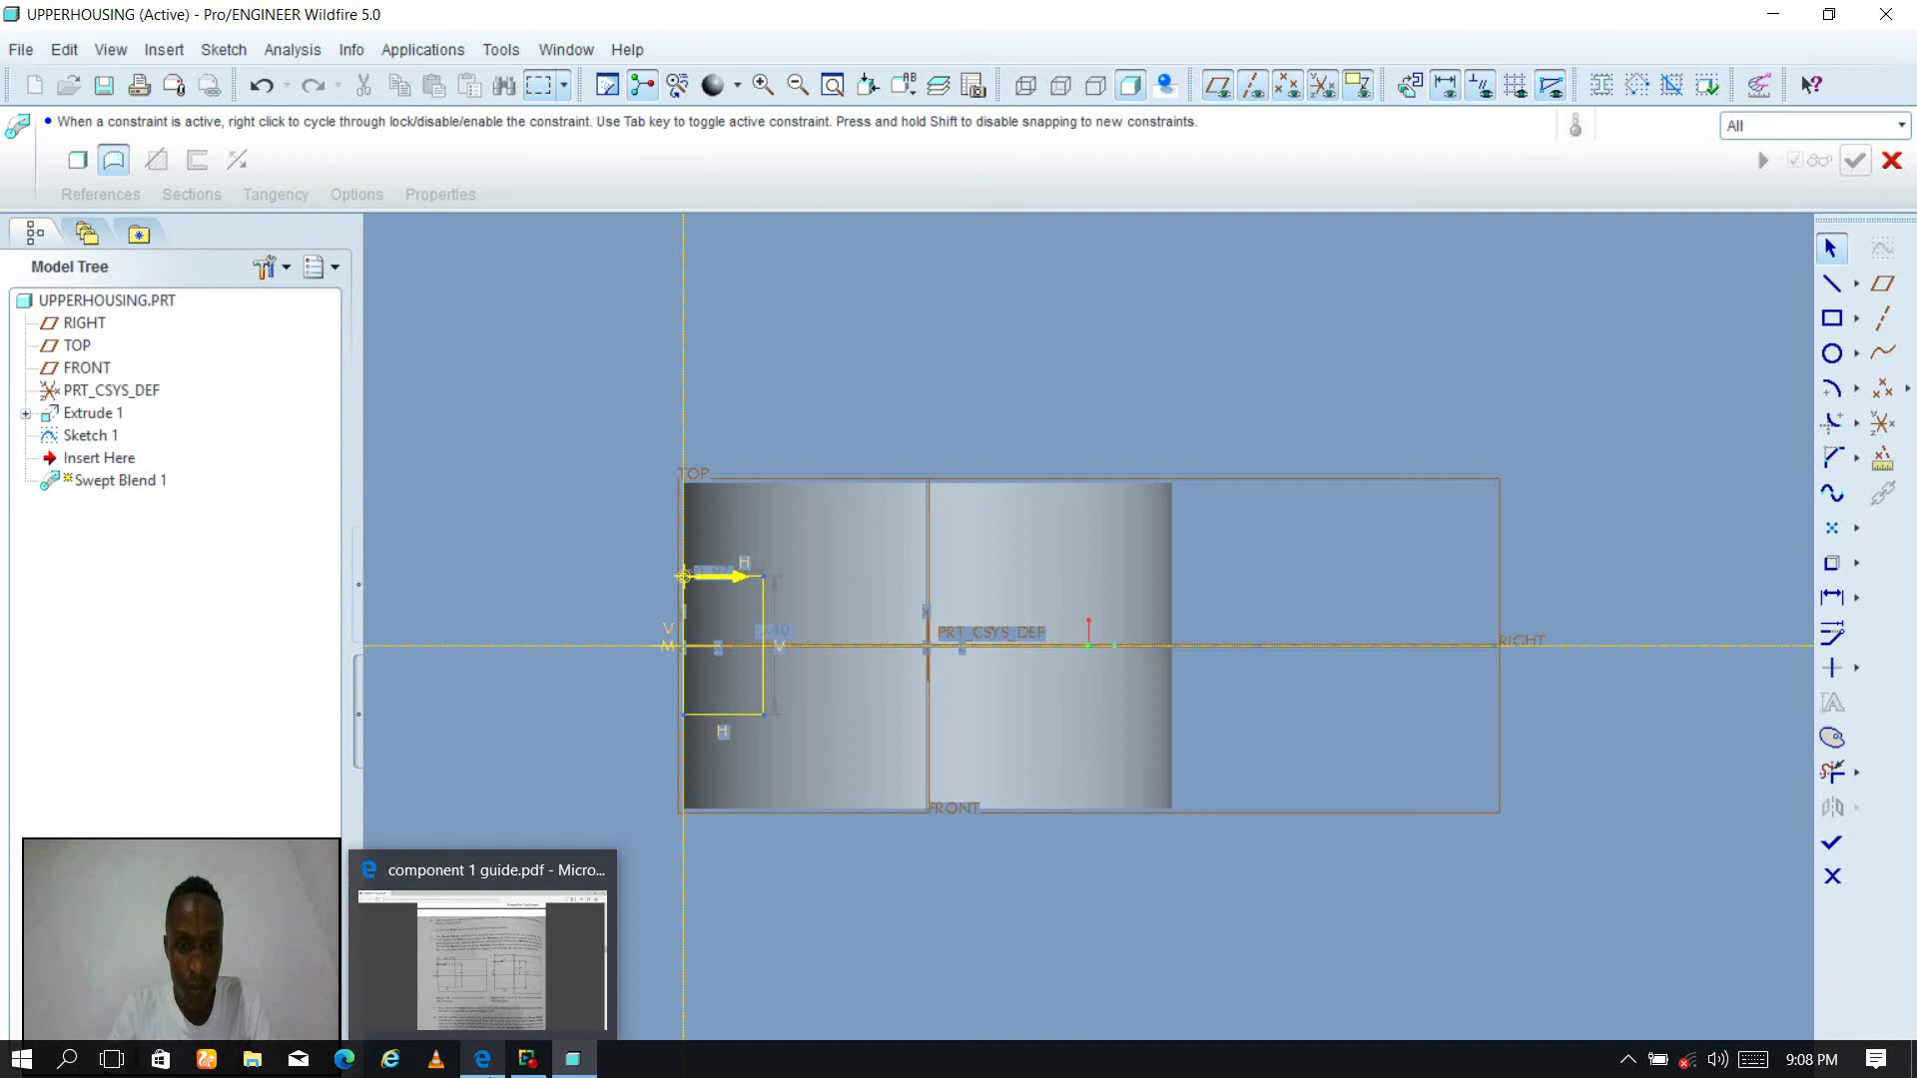
double_click(714, 571)
key(BackSpace)
text(4.2)
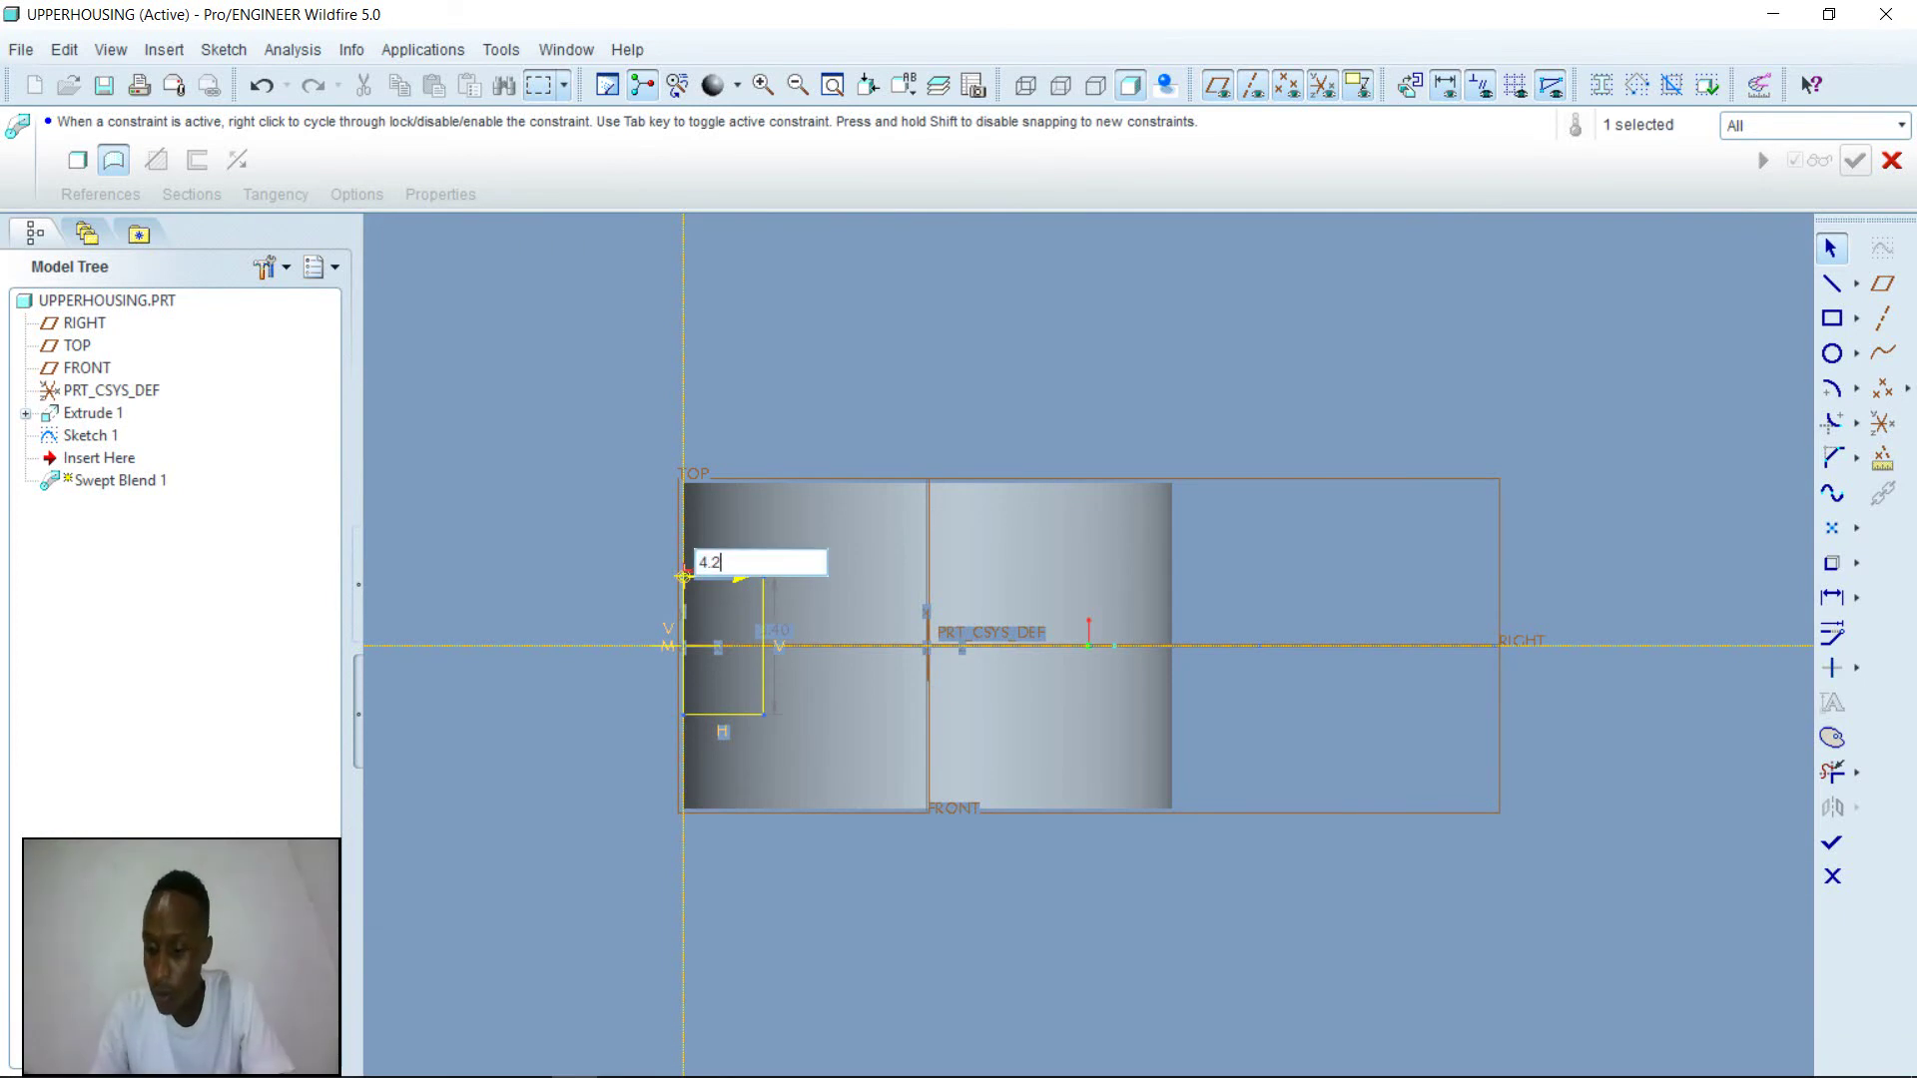
key(Return)
double_click(867, 635)
text(5.75)
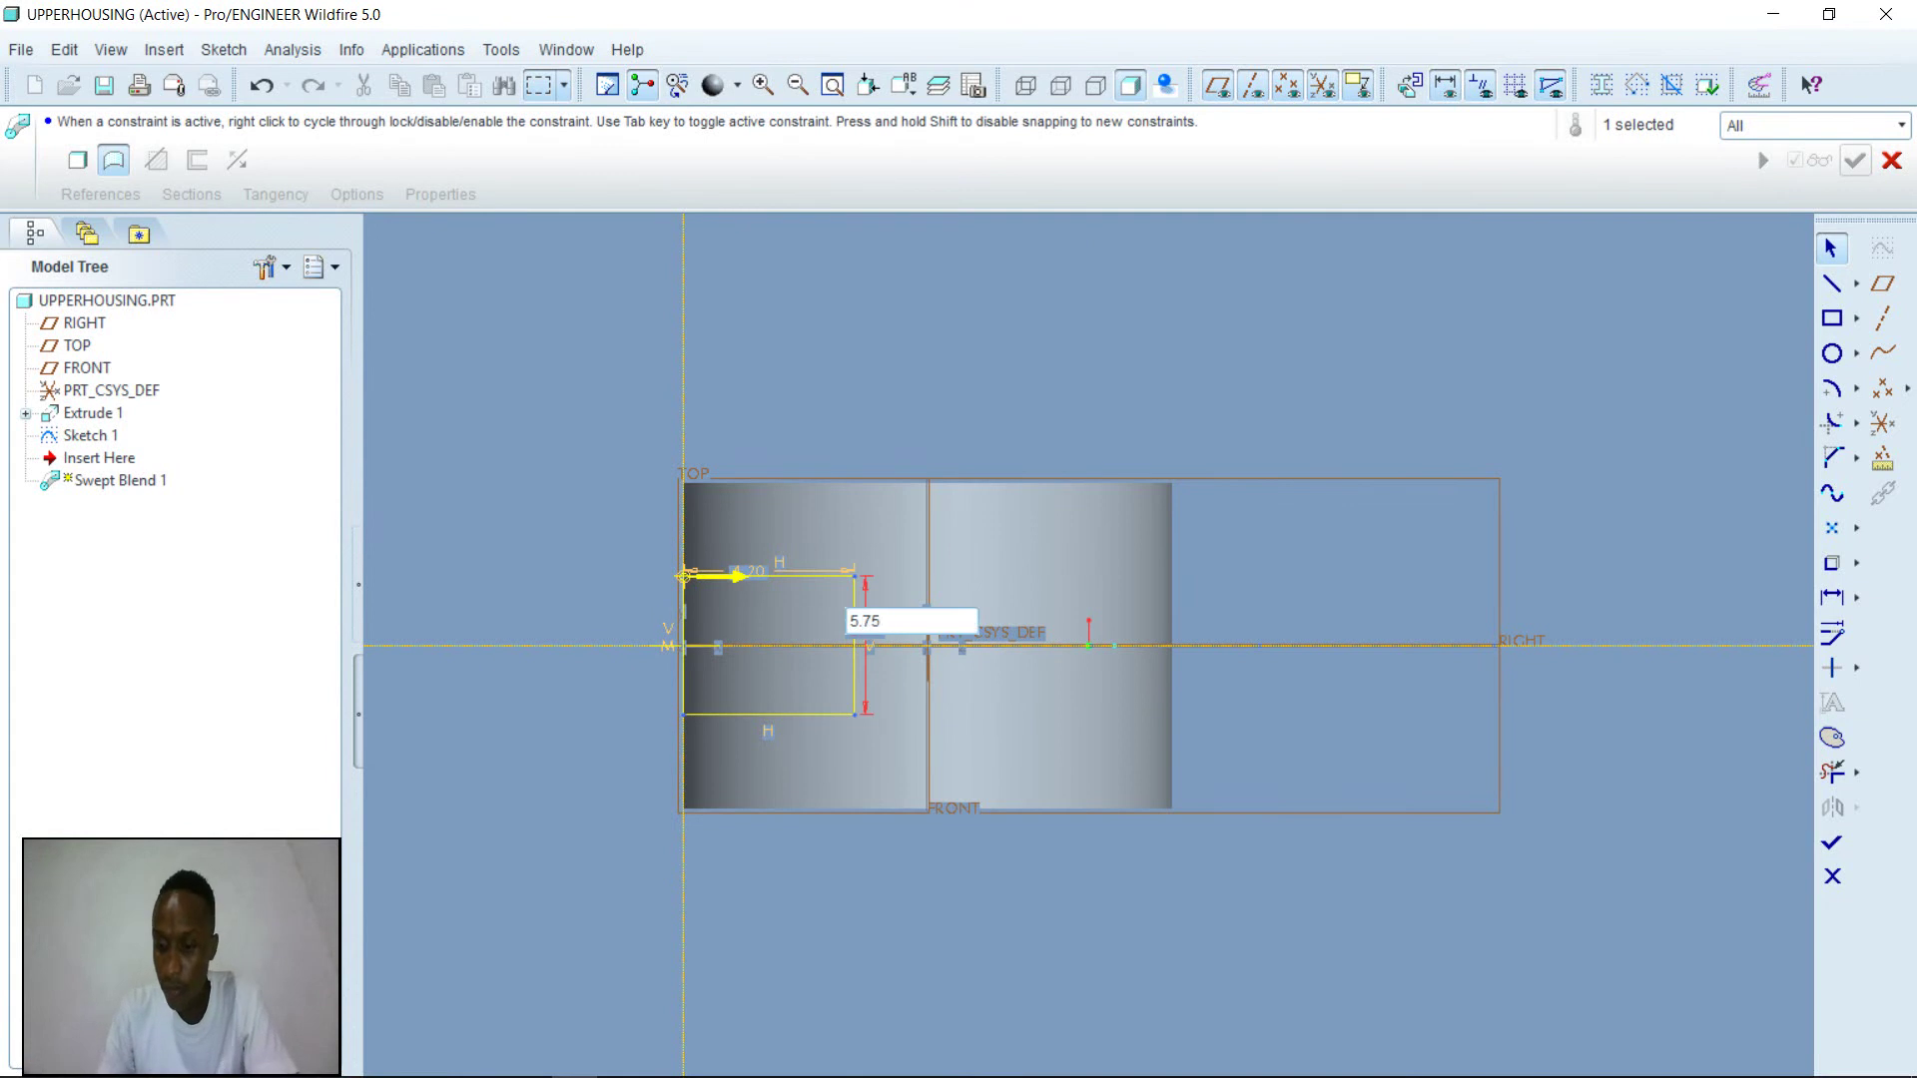
key(Return)
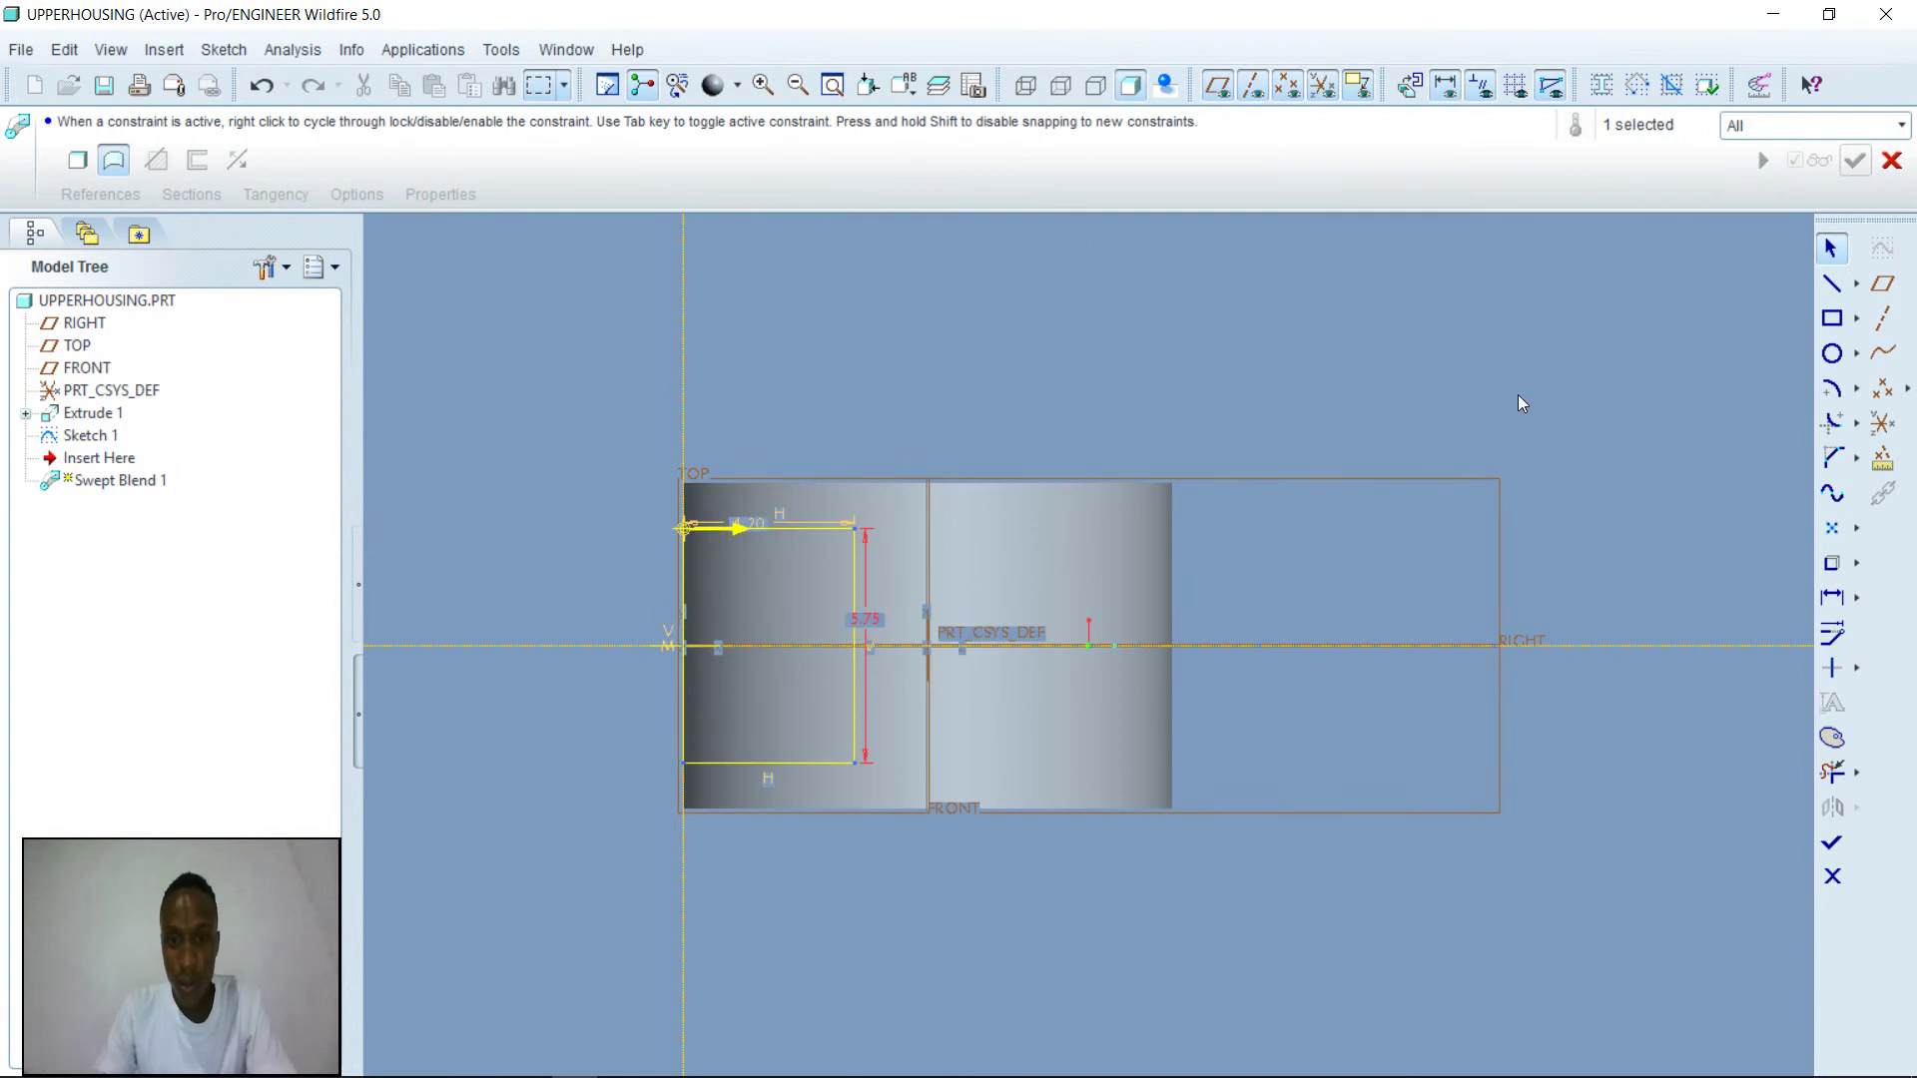
click(1833, 846)
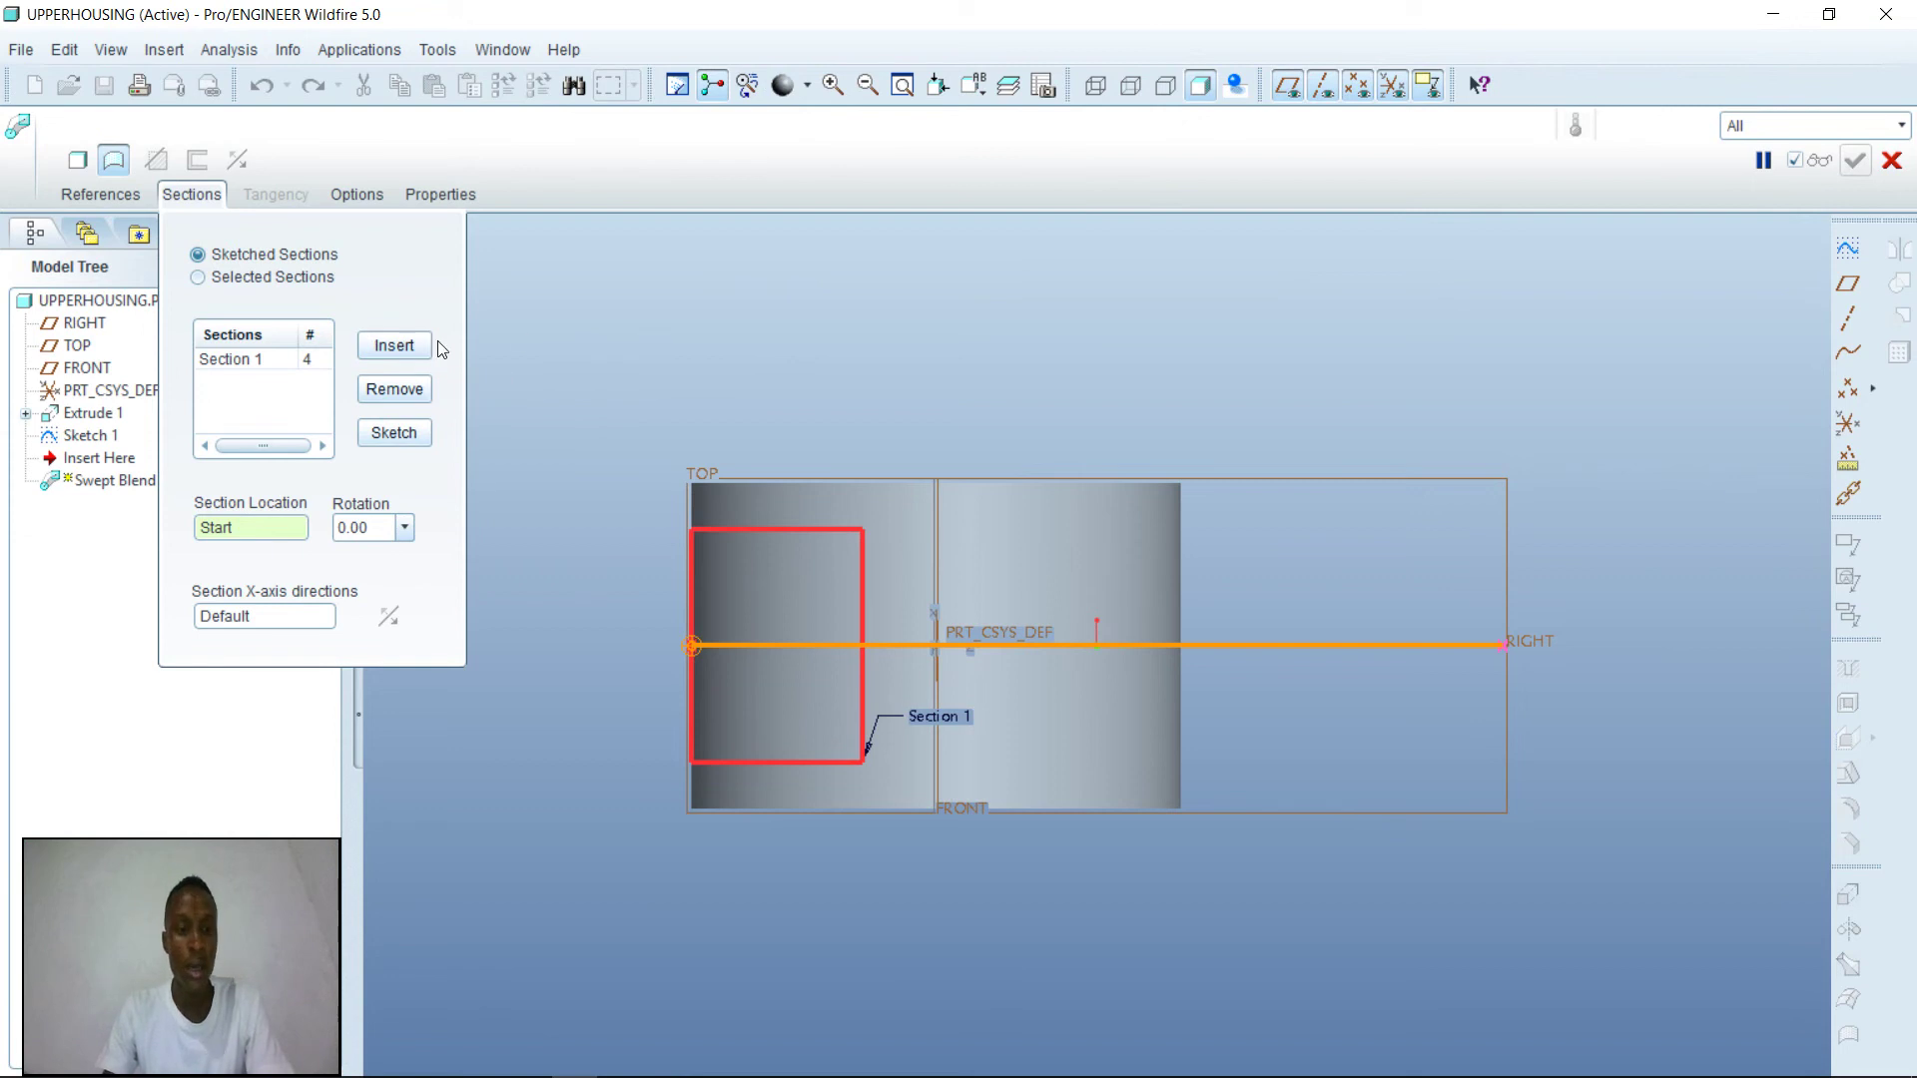
- Insert a second section at the trajectory's intermediate point, 8.15 from the FRONT datum plane, and open its sketch
click(405, 345)
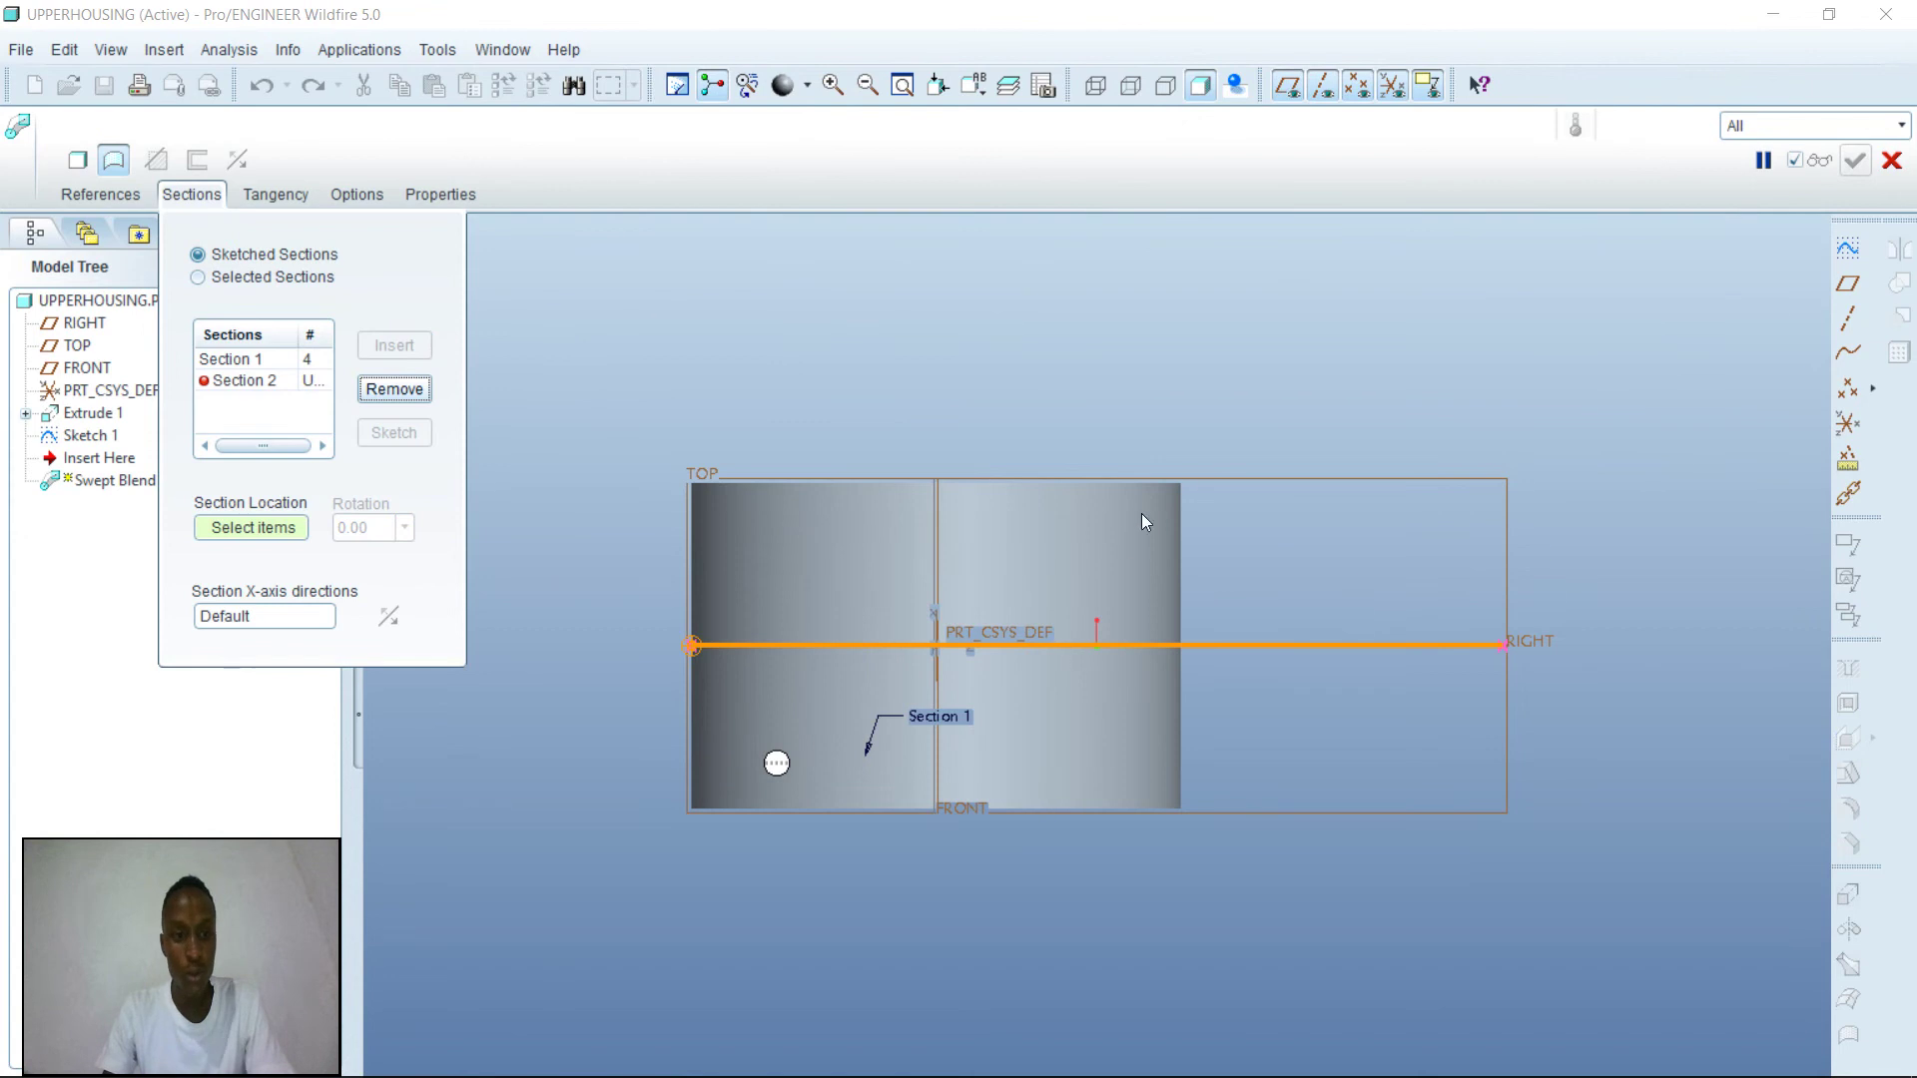
click(1269, 645)
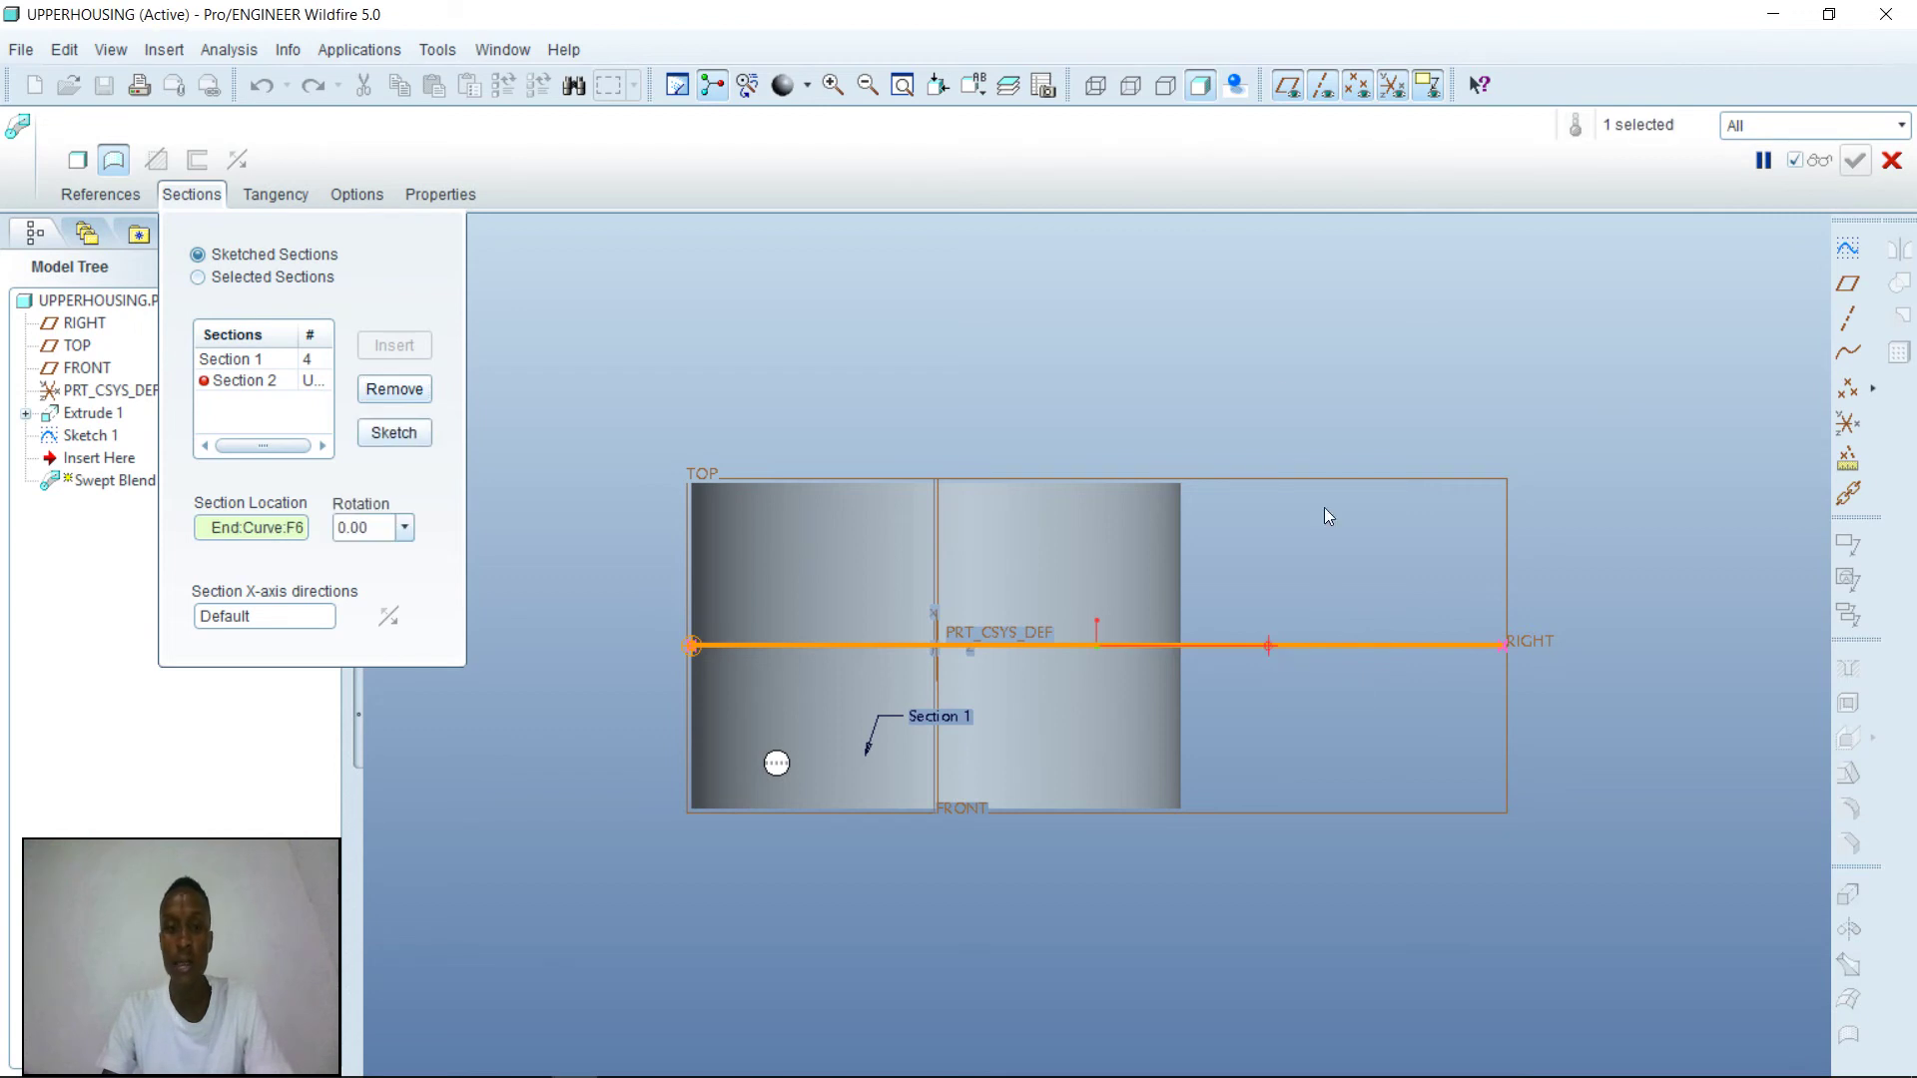
click(404, 440)
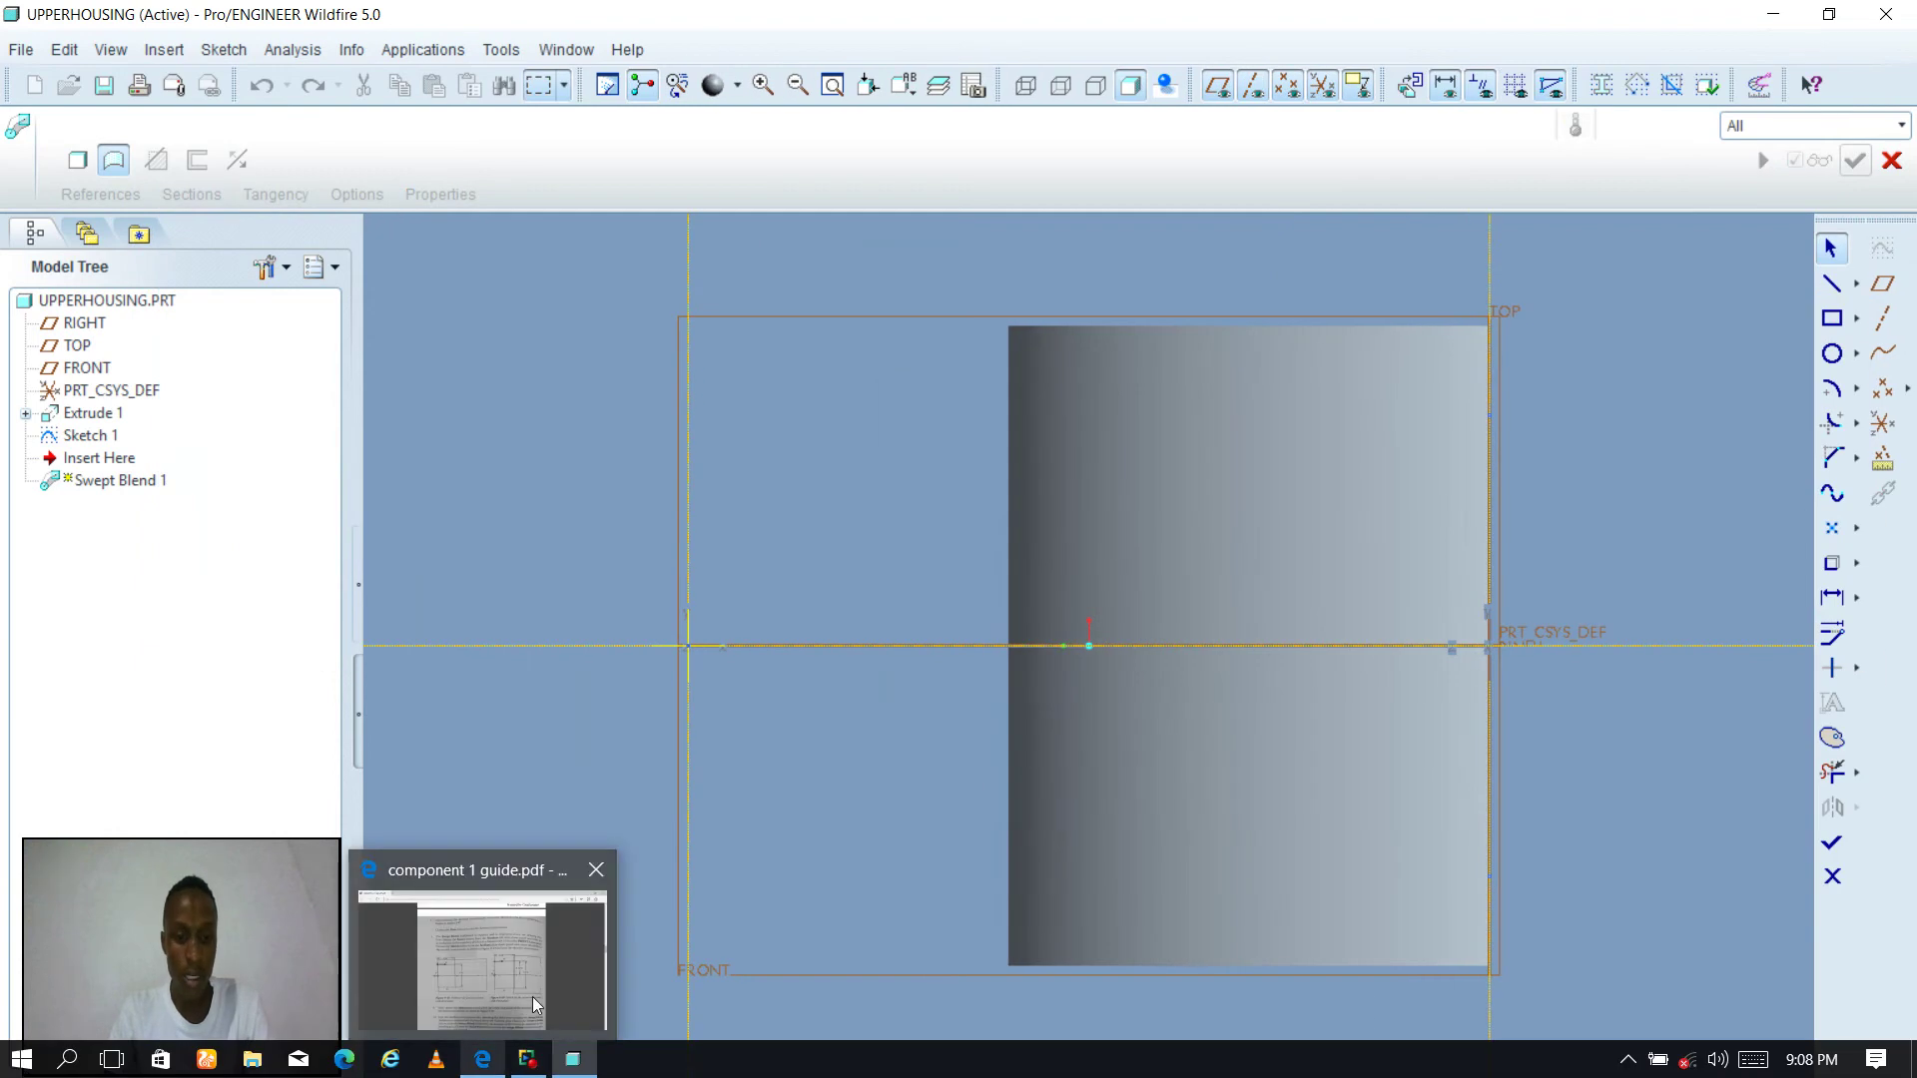
- Check the guide PDF's second cross-section, and back in Pro/ENGINEER sketch a centred rectangle about 0.80 by 2.07 from the section's vertical reference
mouse_move(529, 996)
click(560, 957)
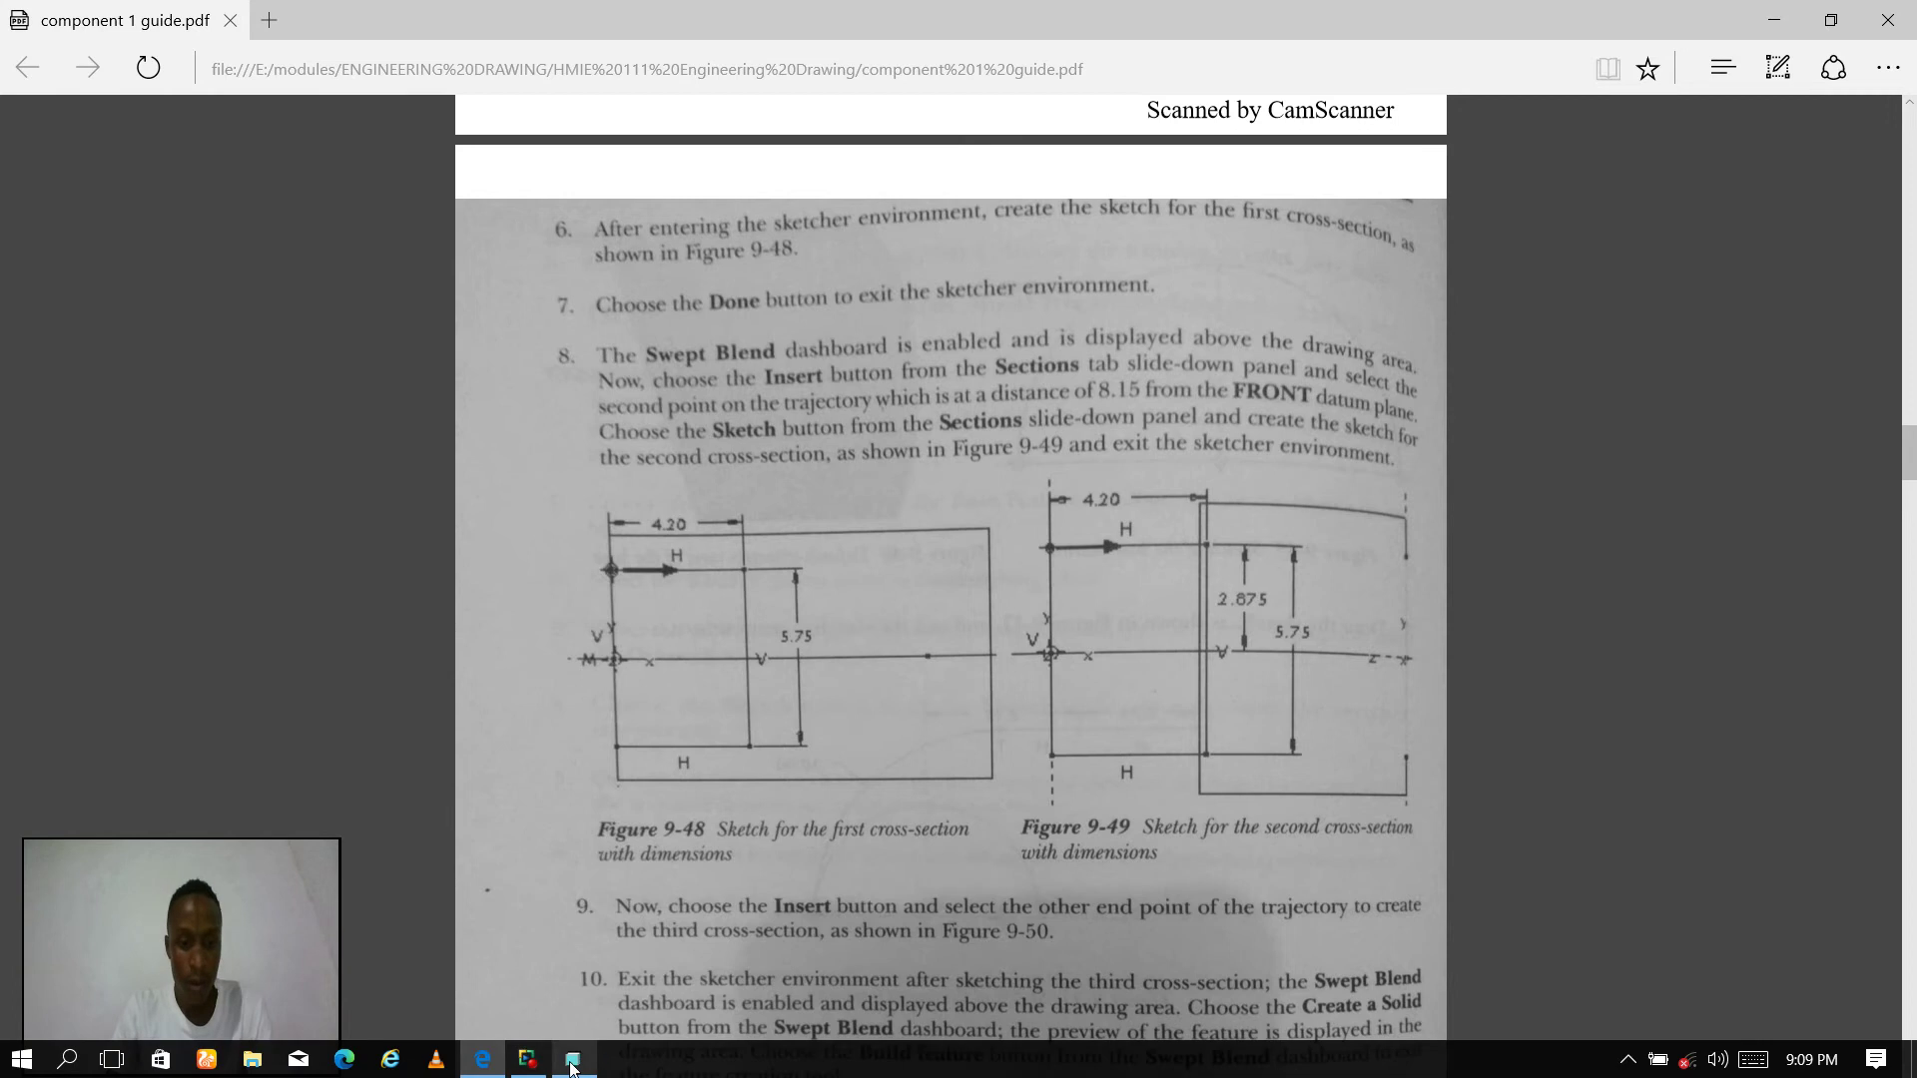
click(572, 1066)
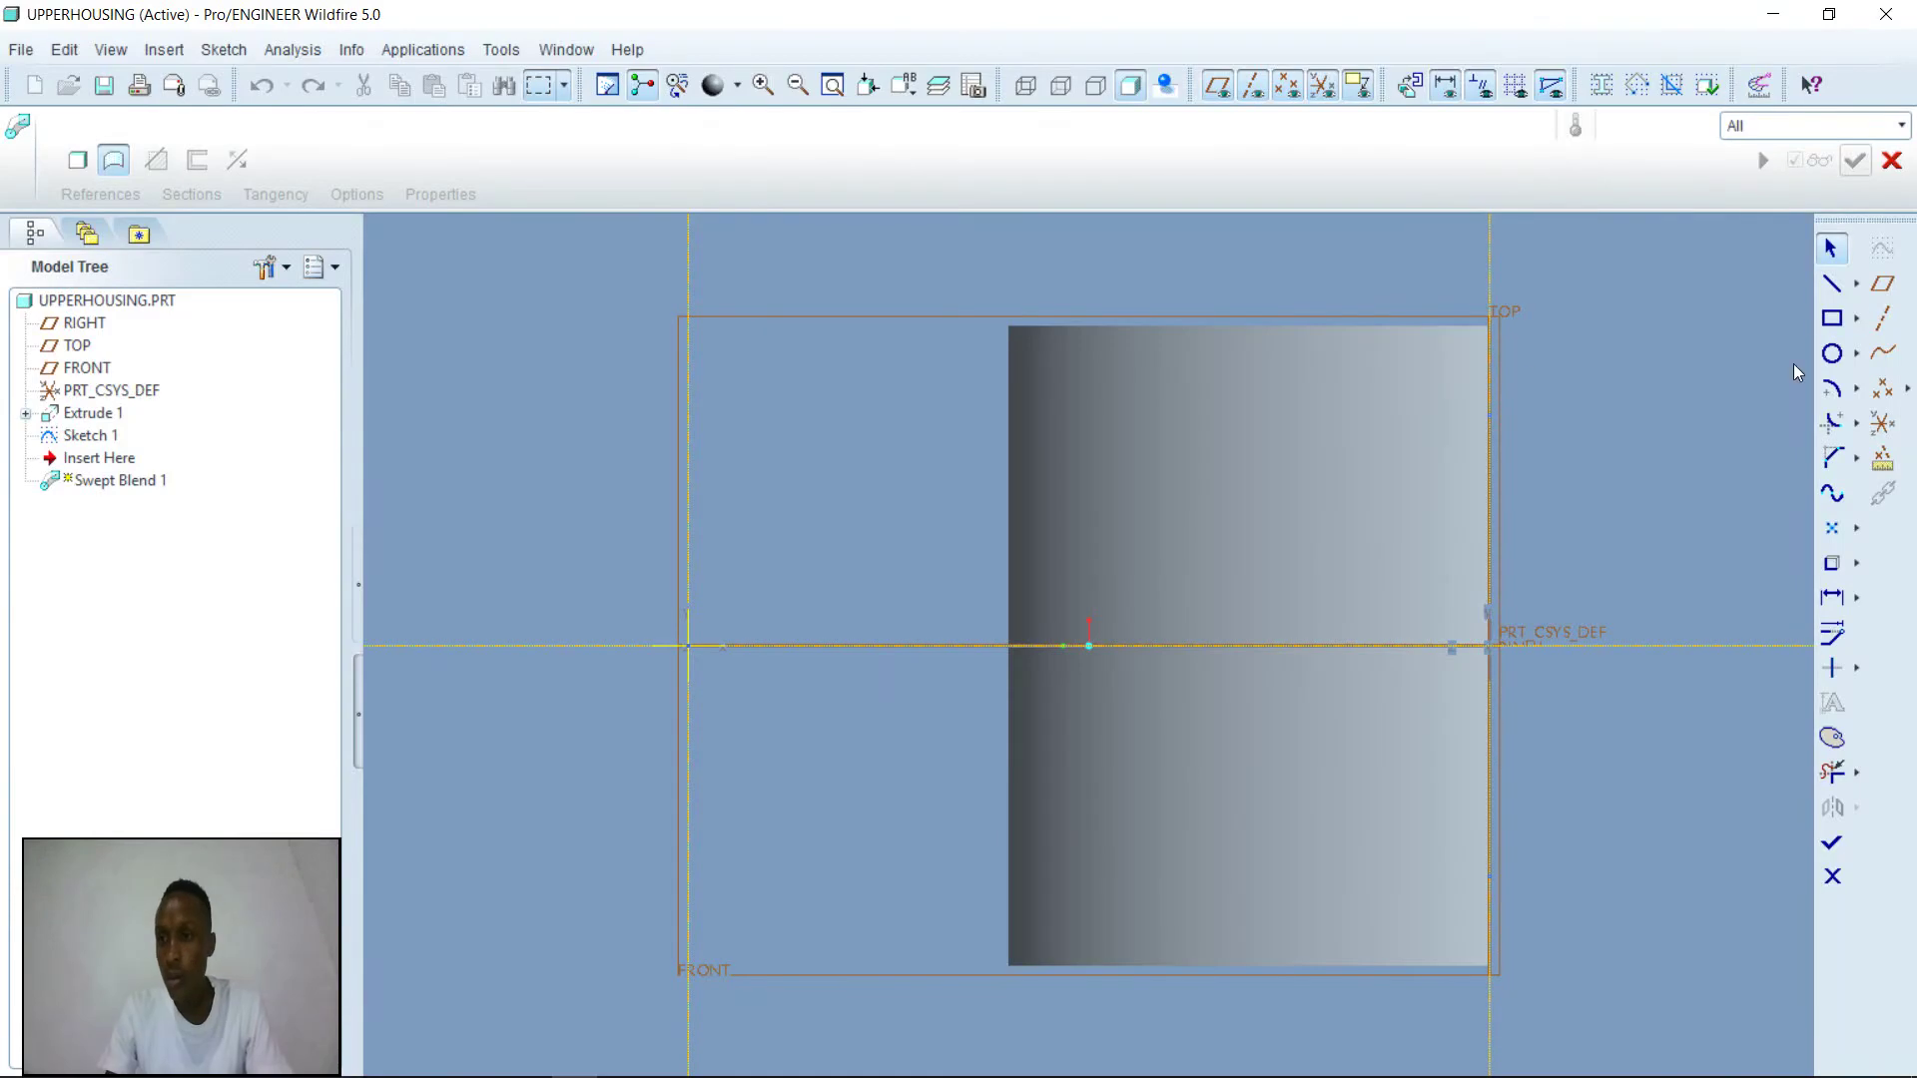
click(1832, 318)
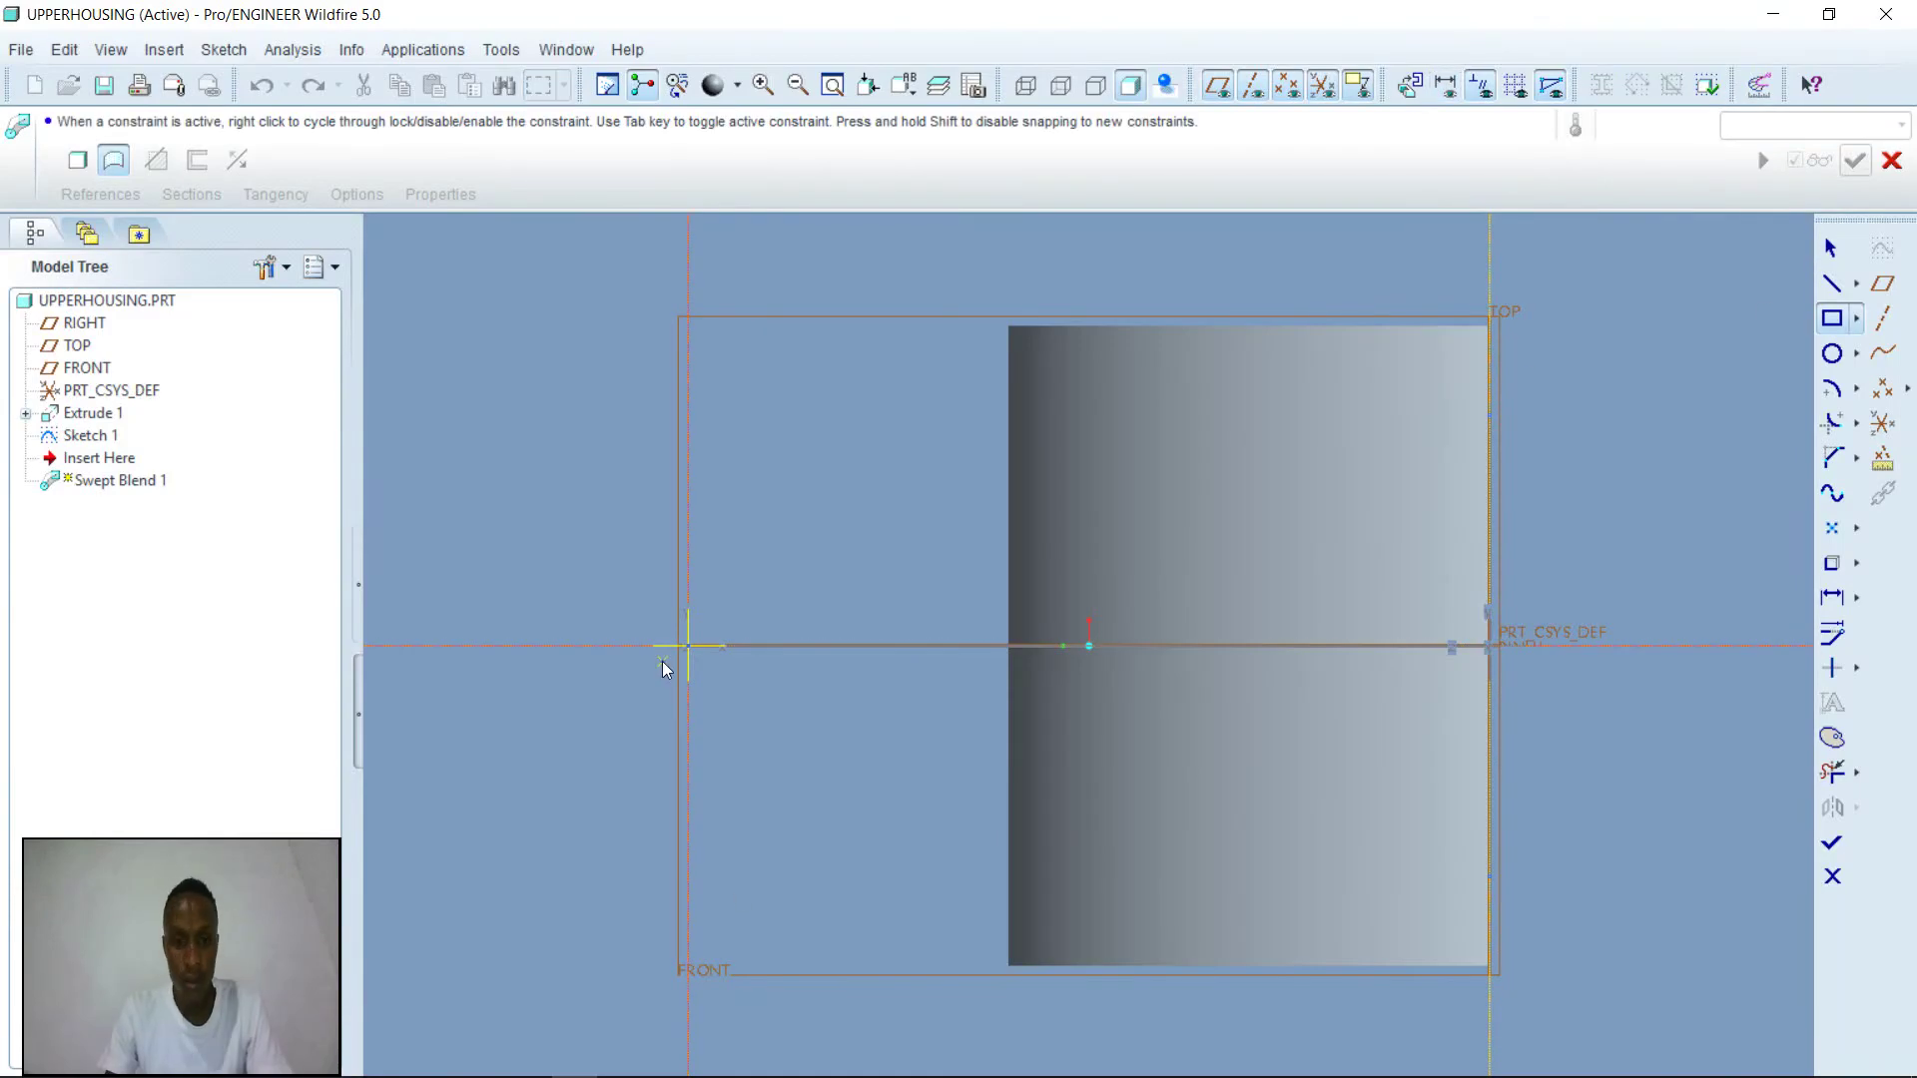
click(687, 562)
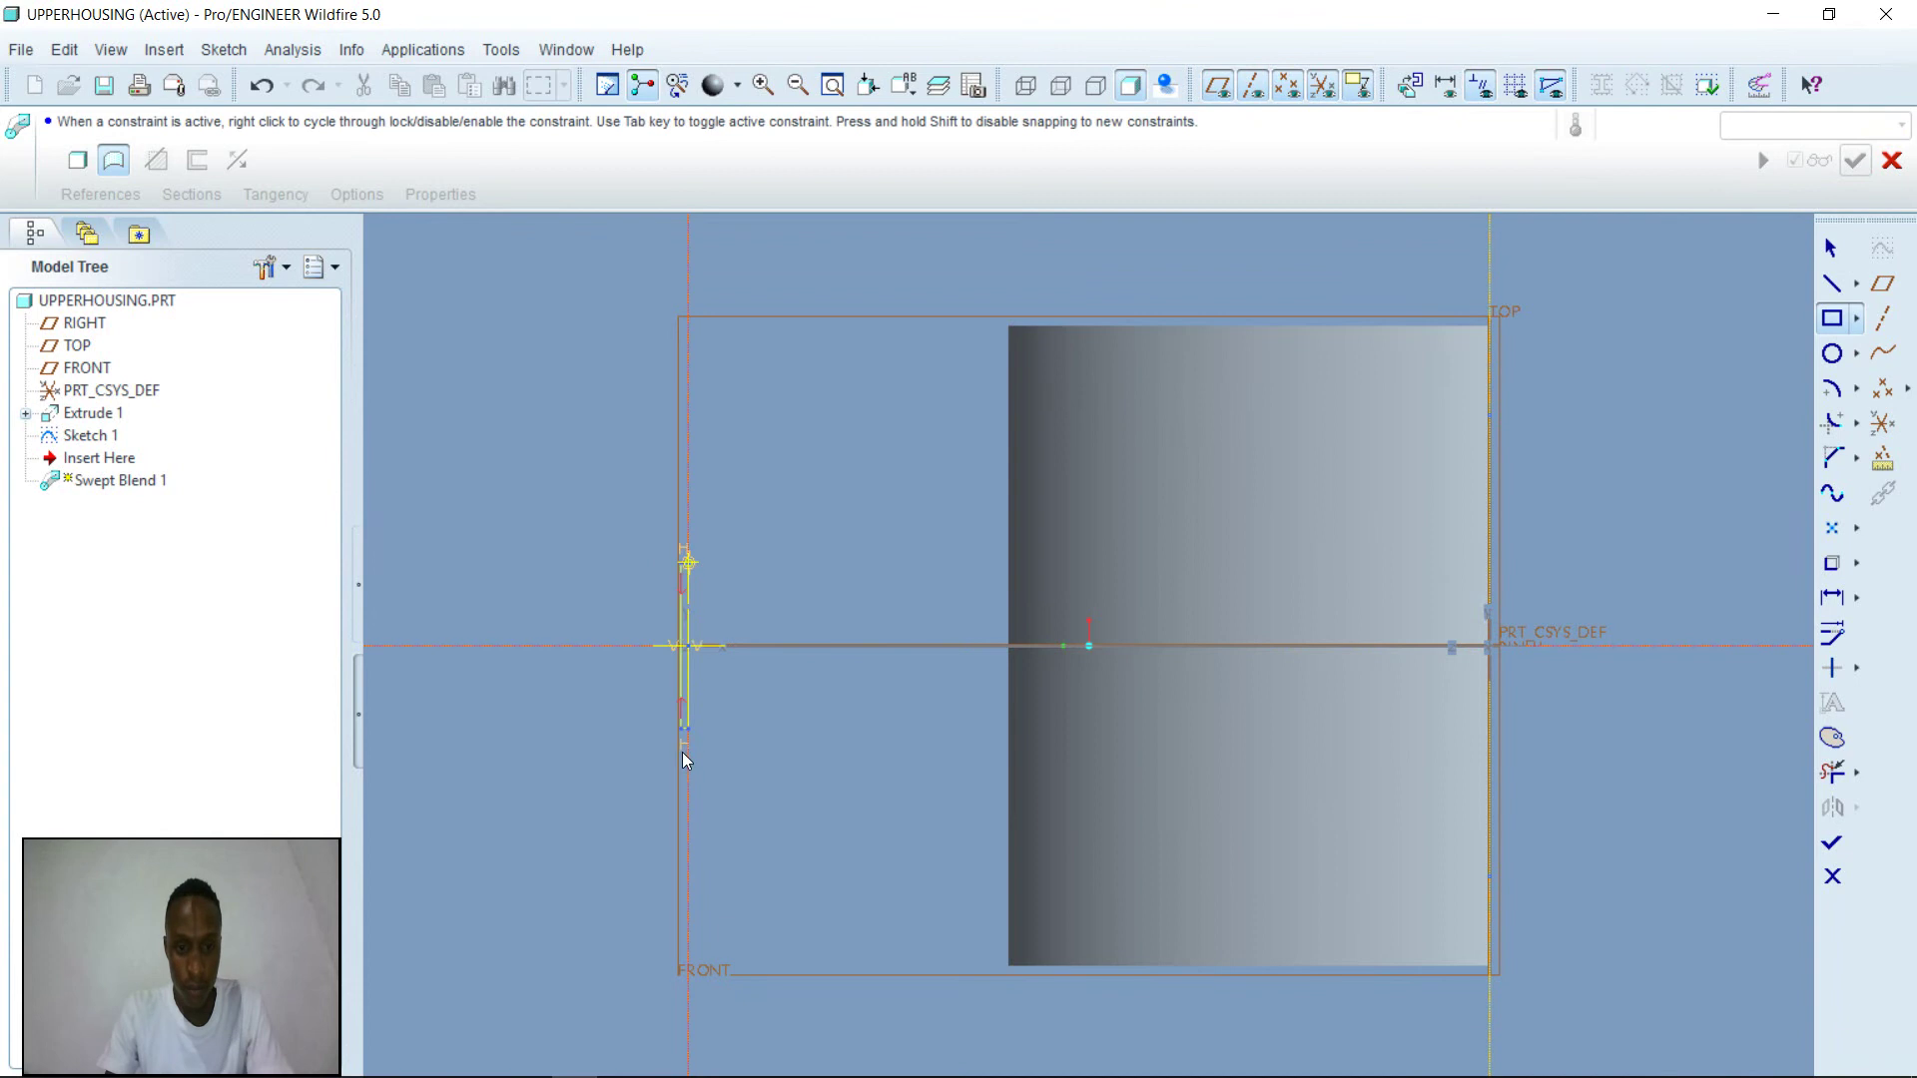
click(753, 728)
click(1832, 248)
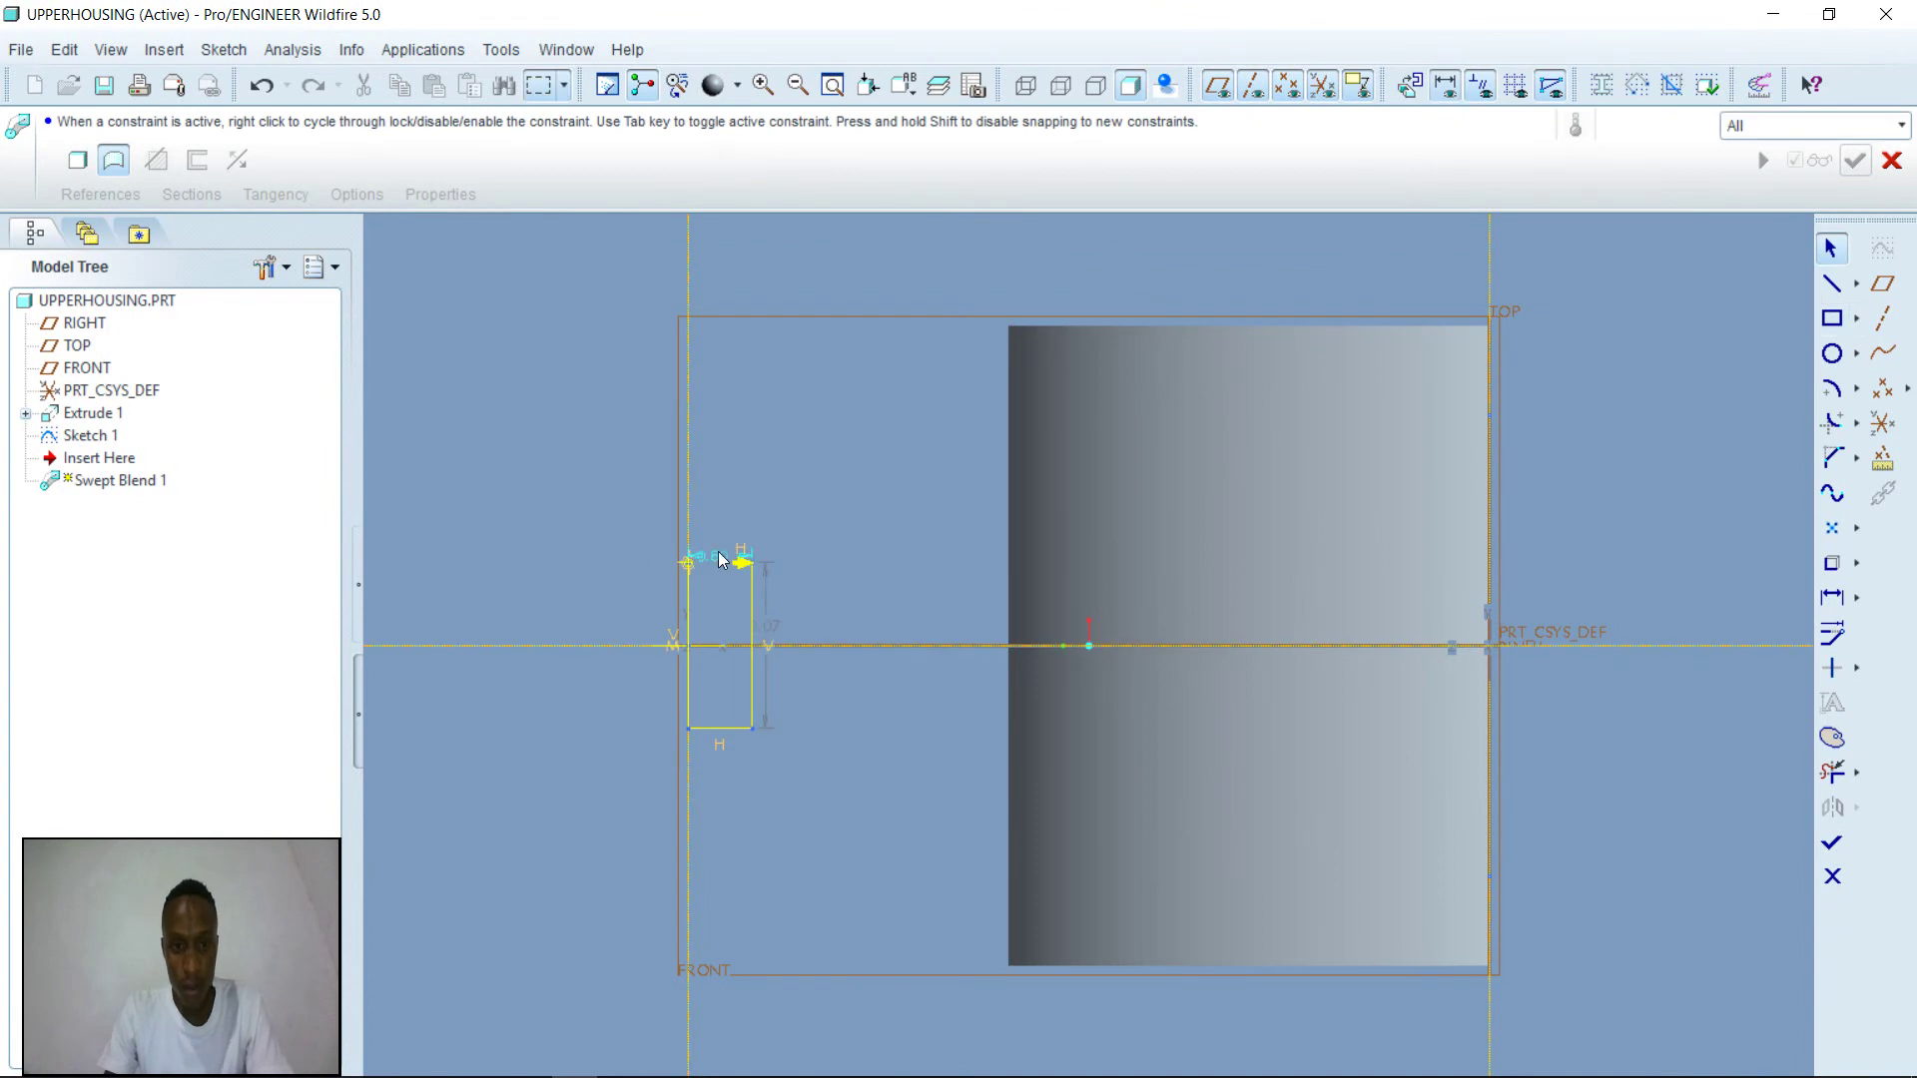
- Dimension the second section's rectangle 4.2 wide and 5.75 high, and finish its sketch
double_click(720, 559)
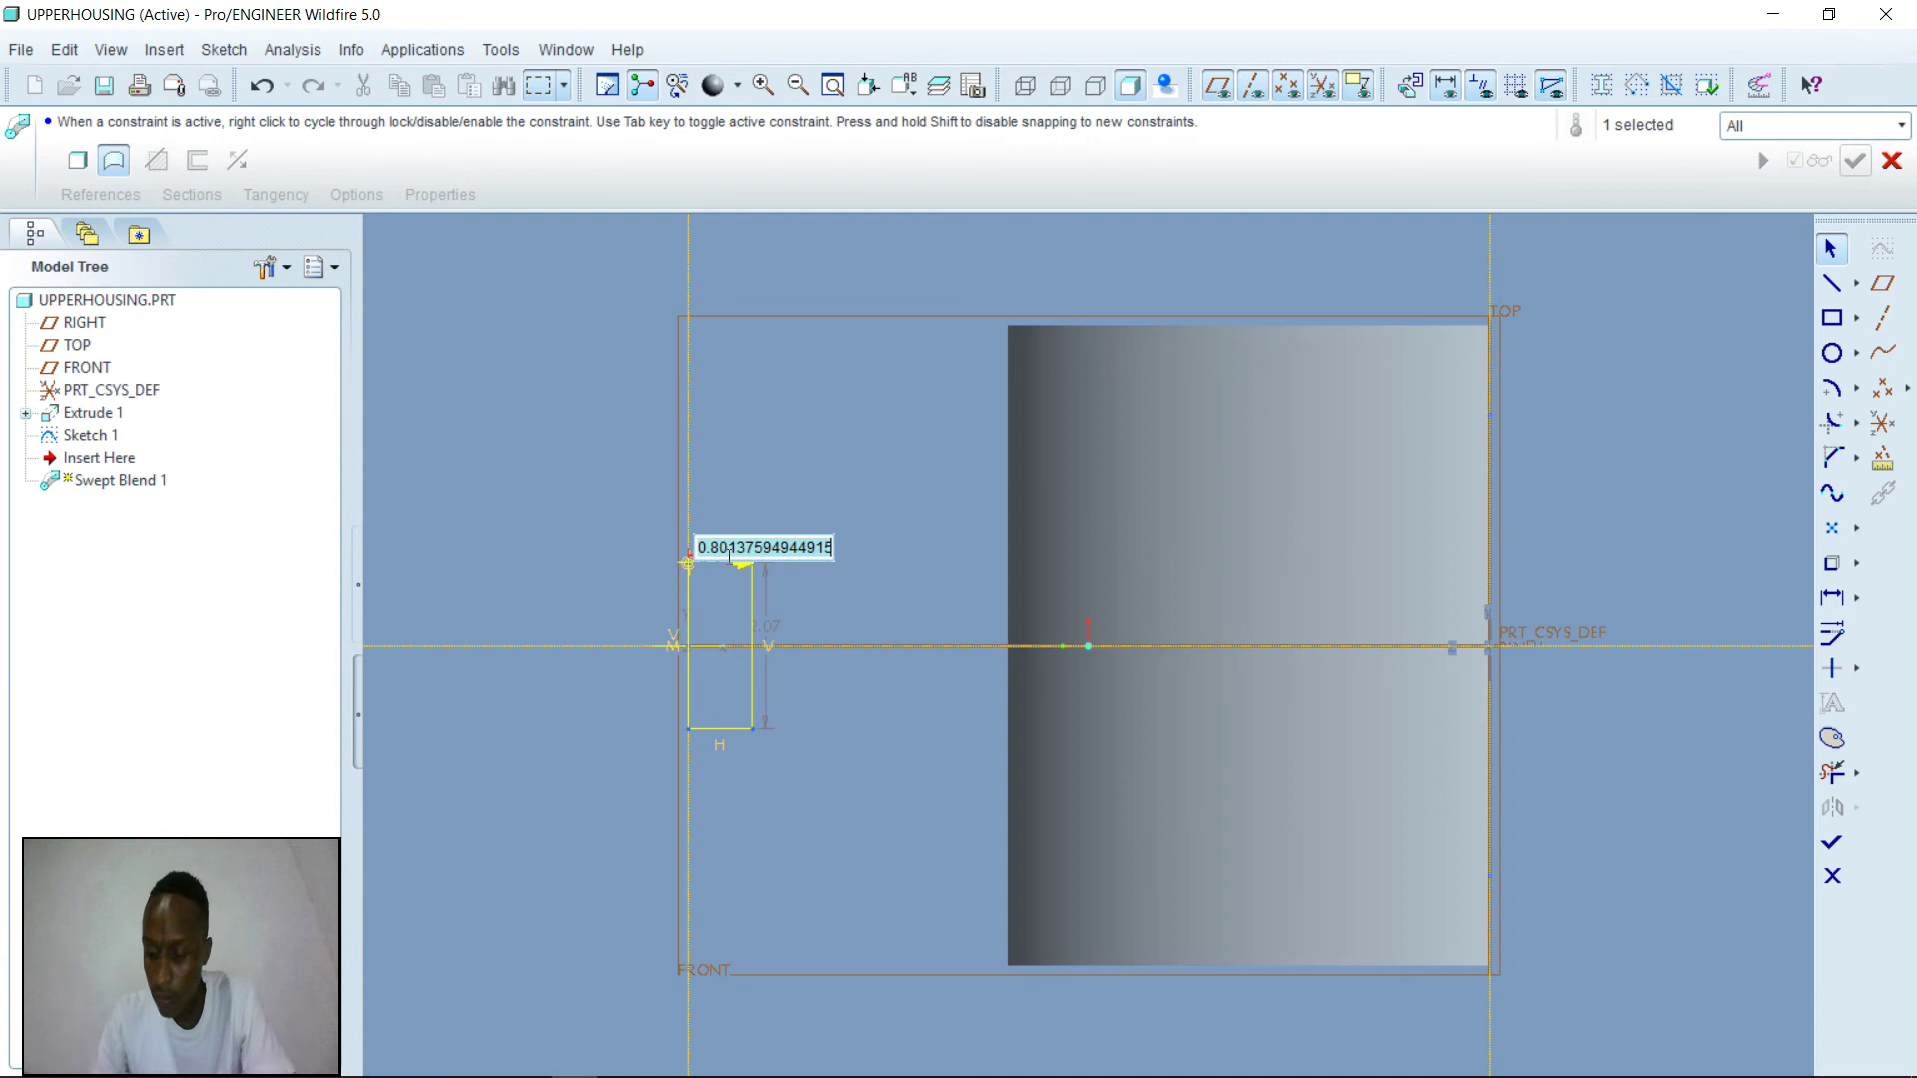
text(4.2)
key(Return)
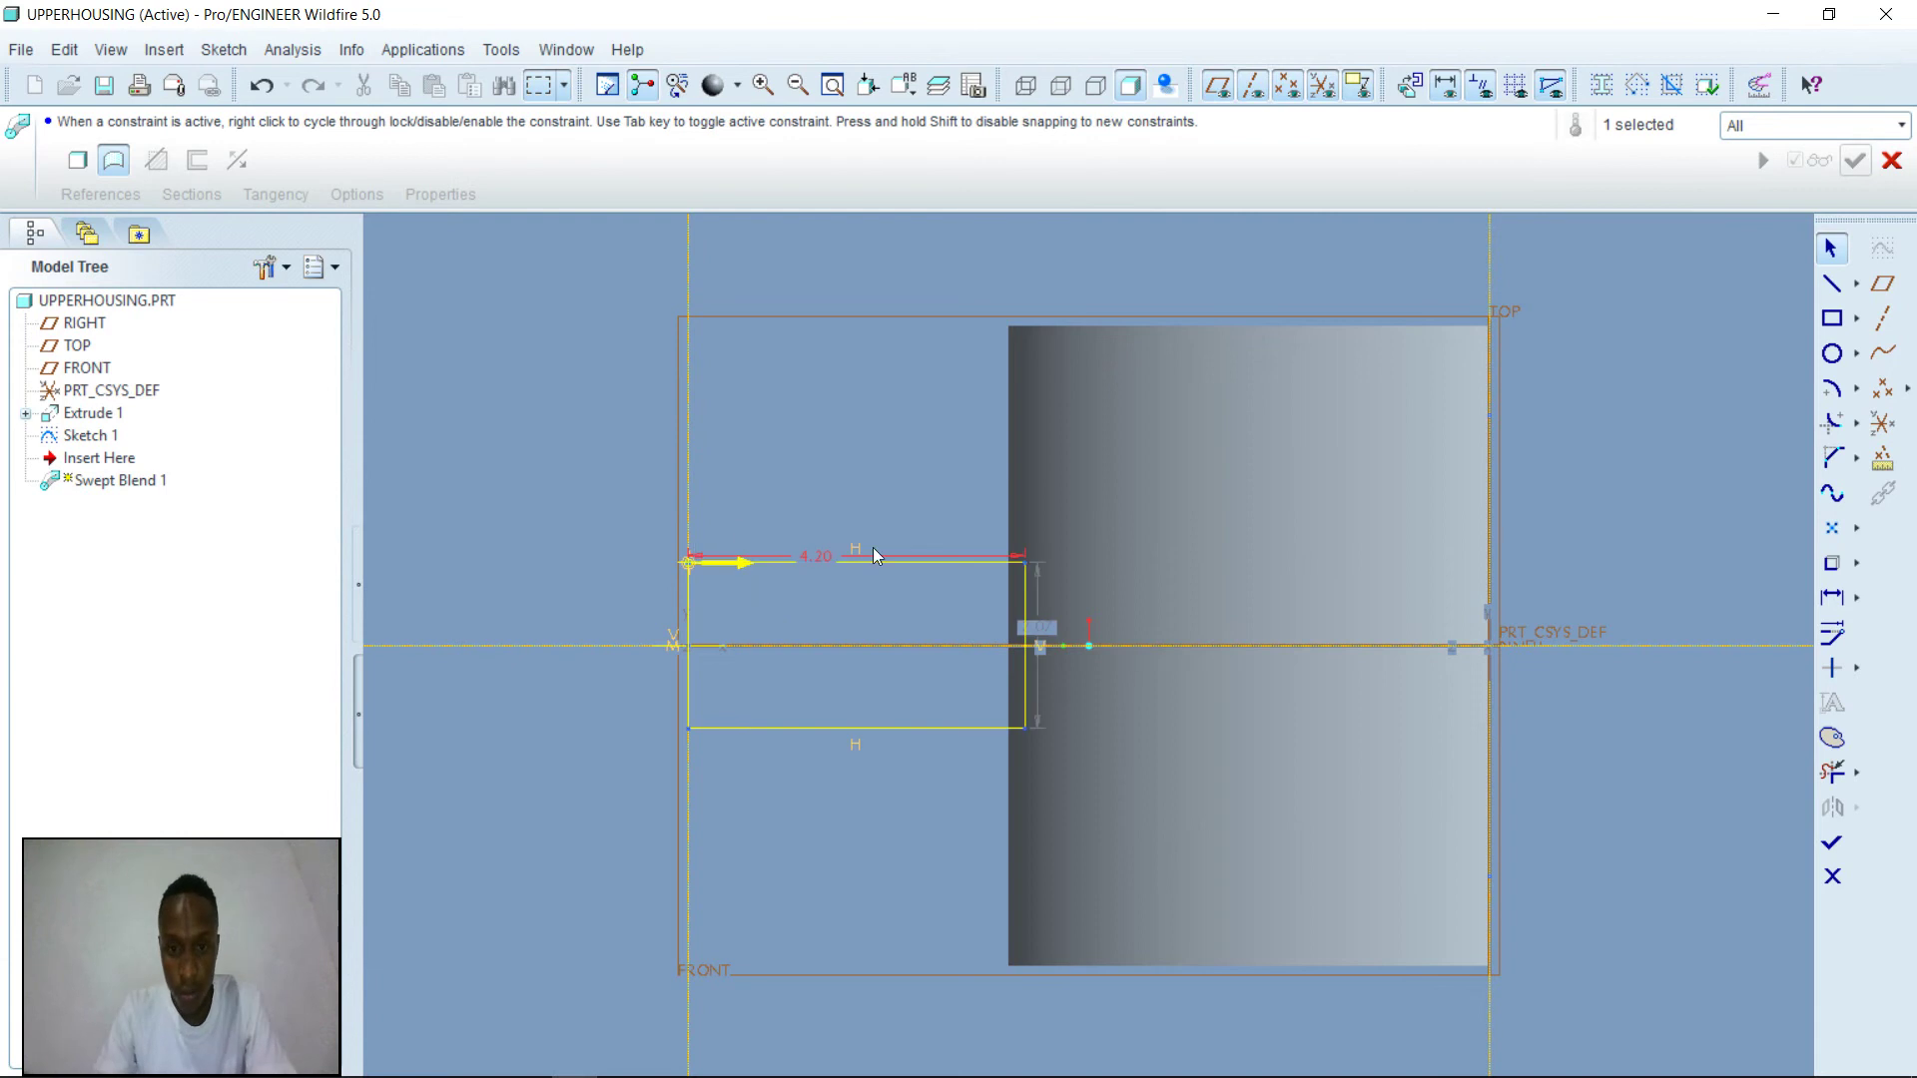
double_click(1038, 627)
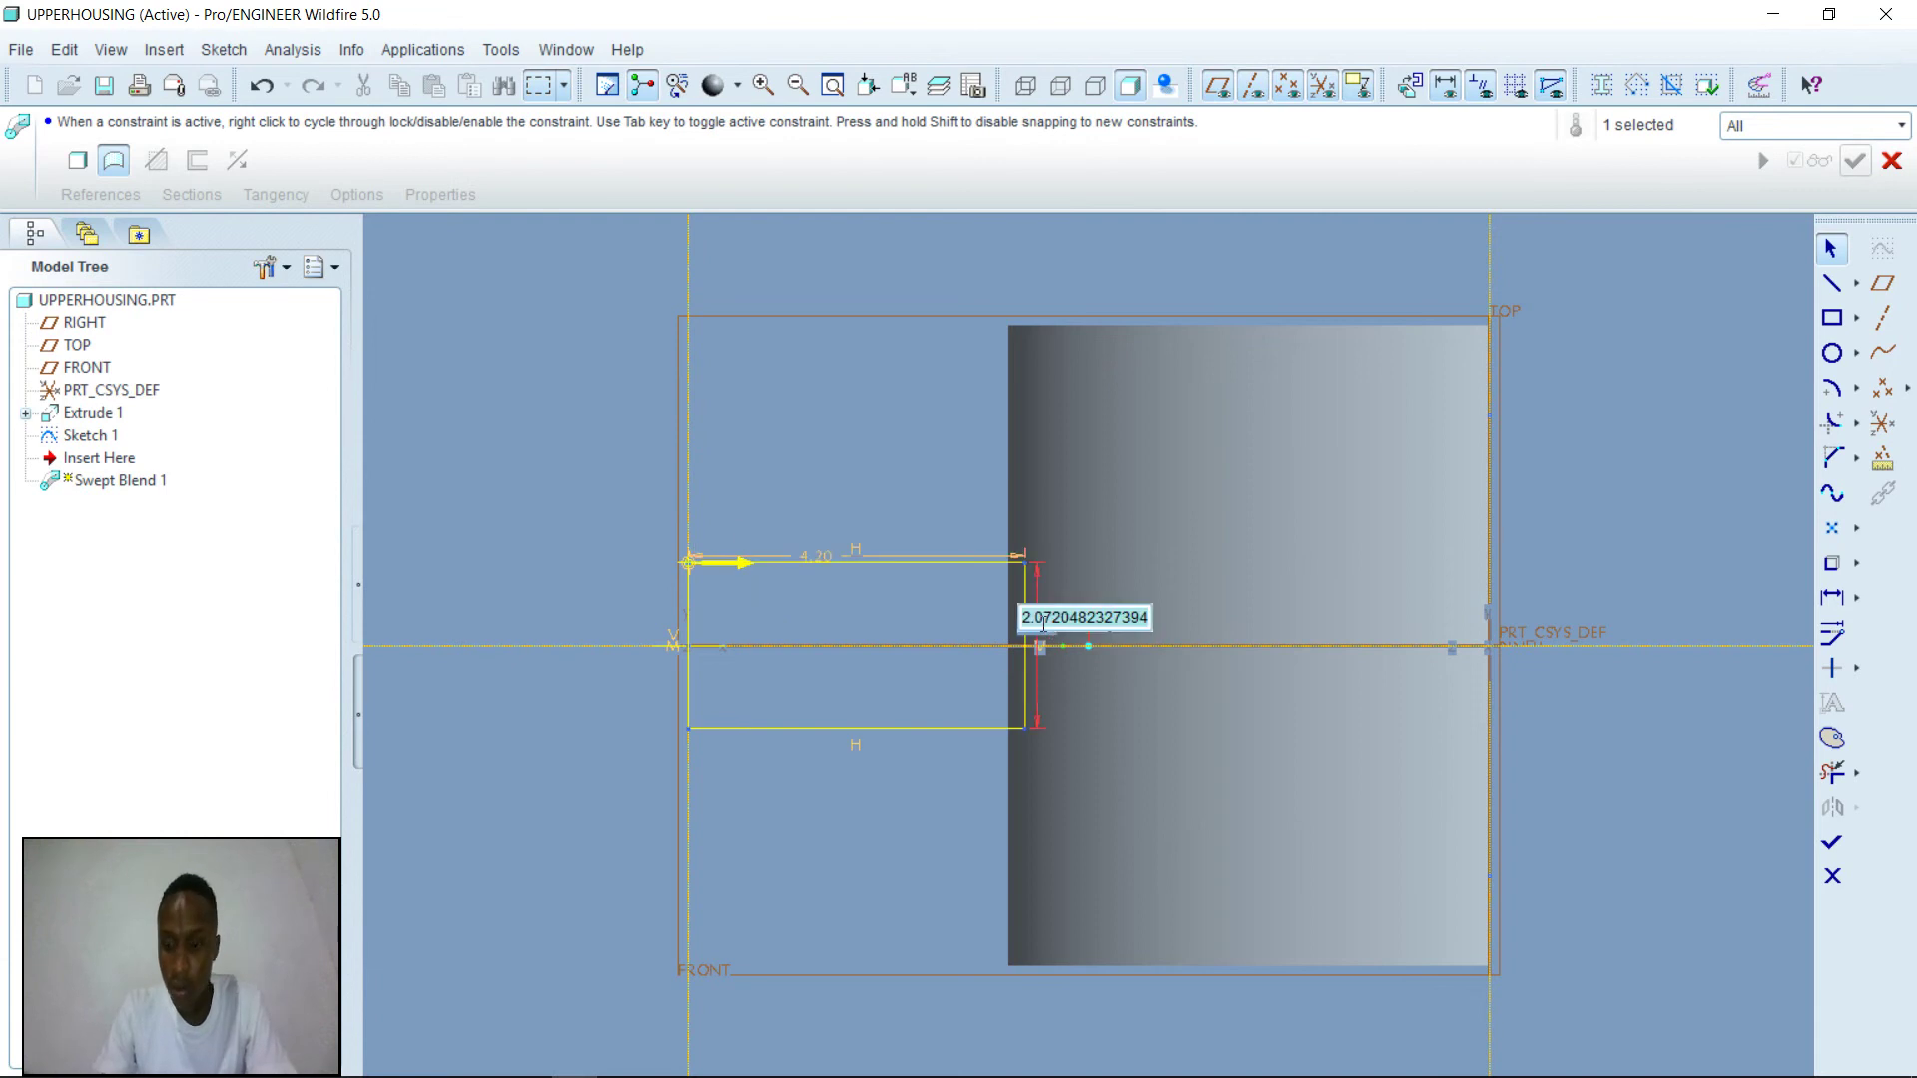
text(5.75)
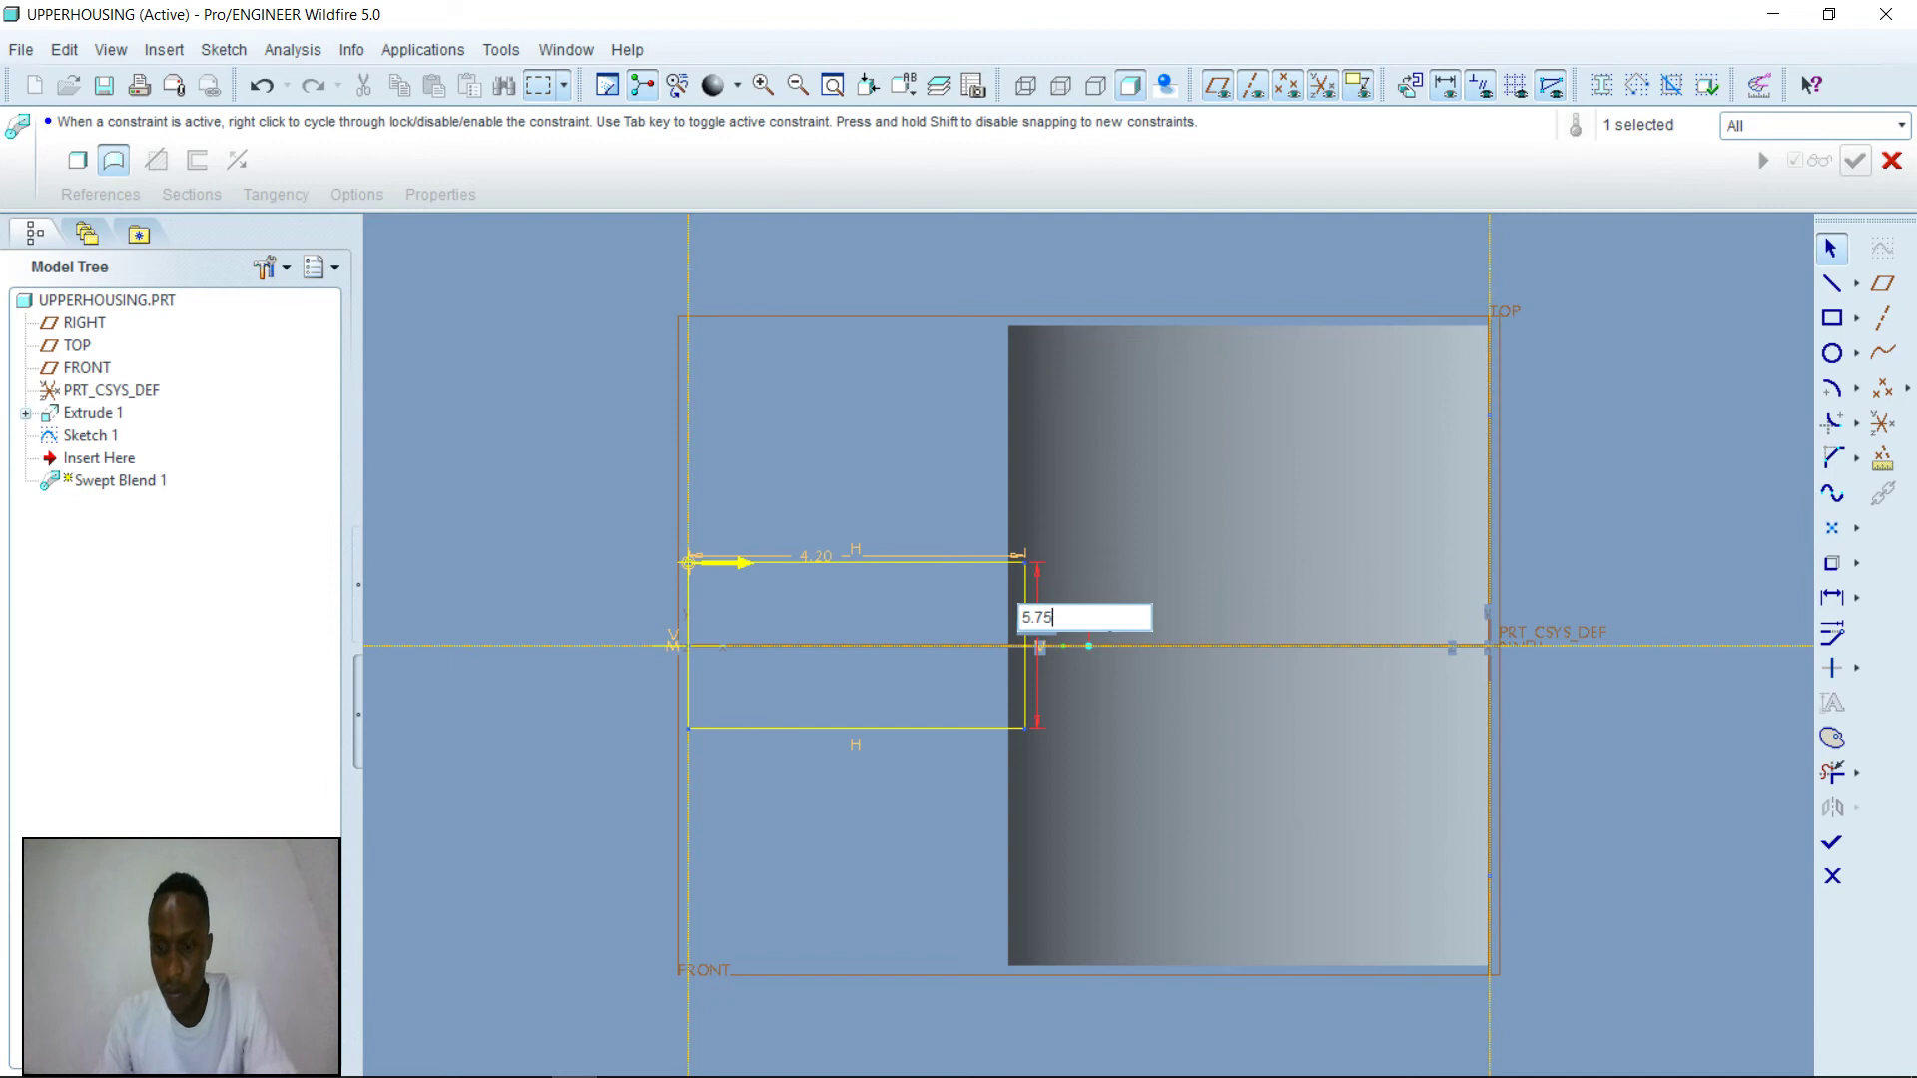
key(Return)
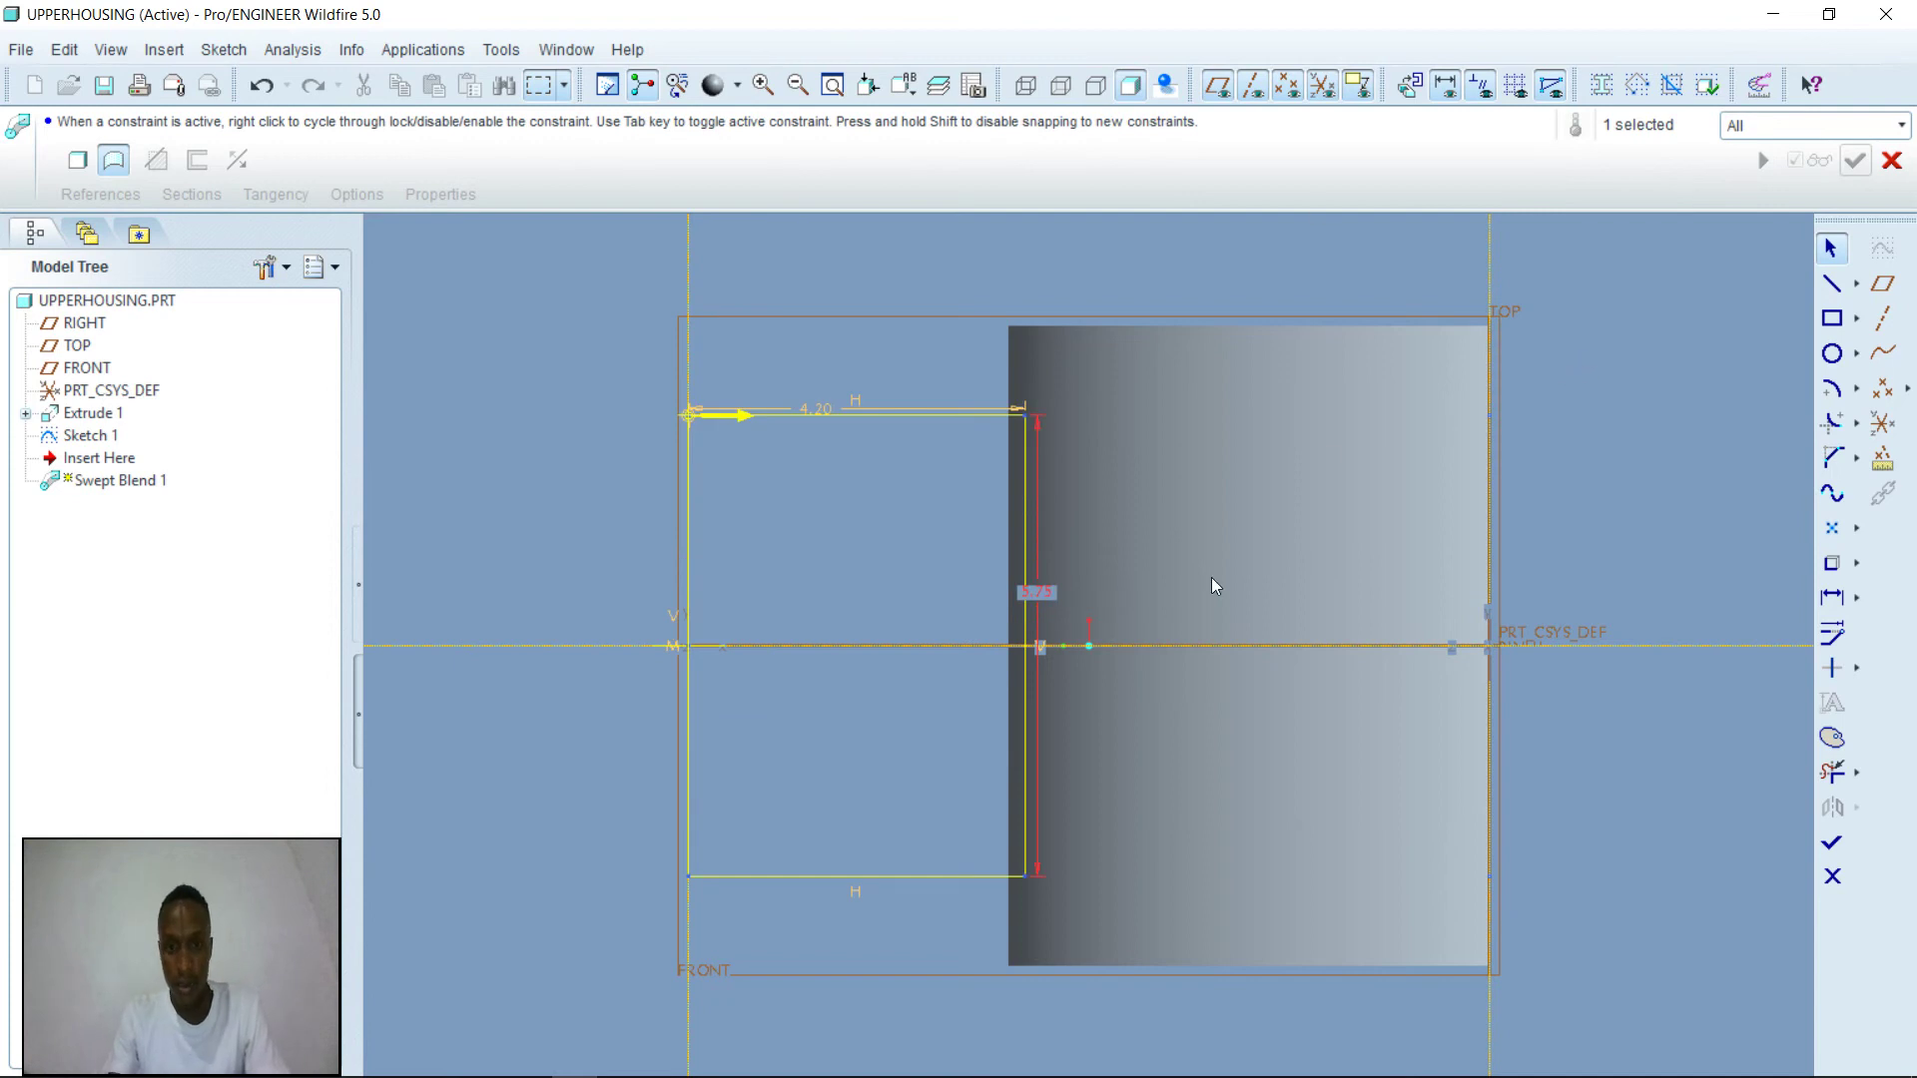
click(1838, 853)
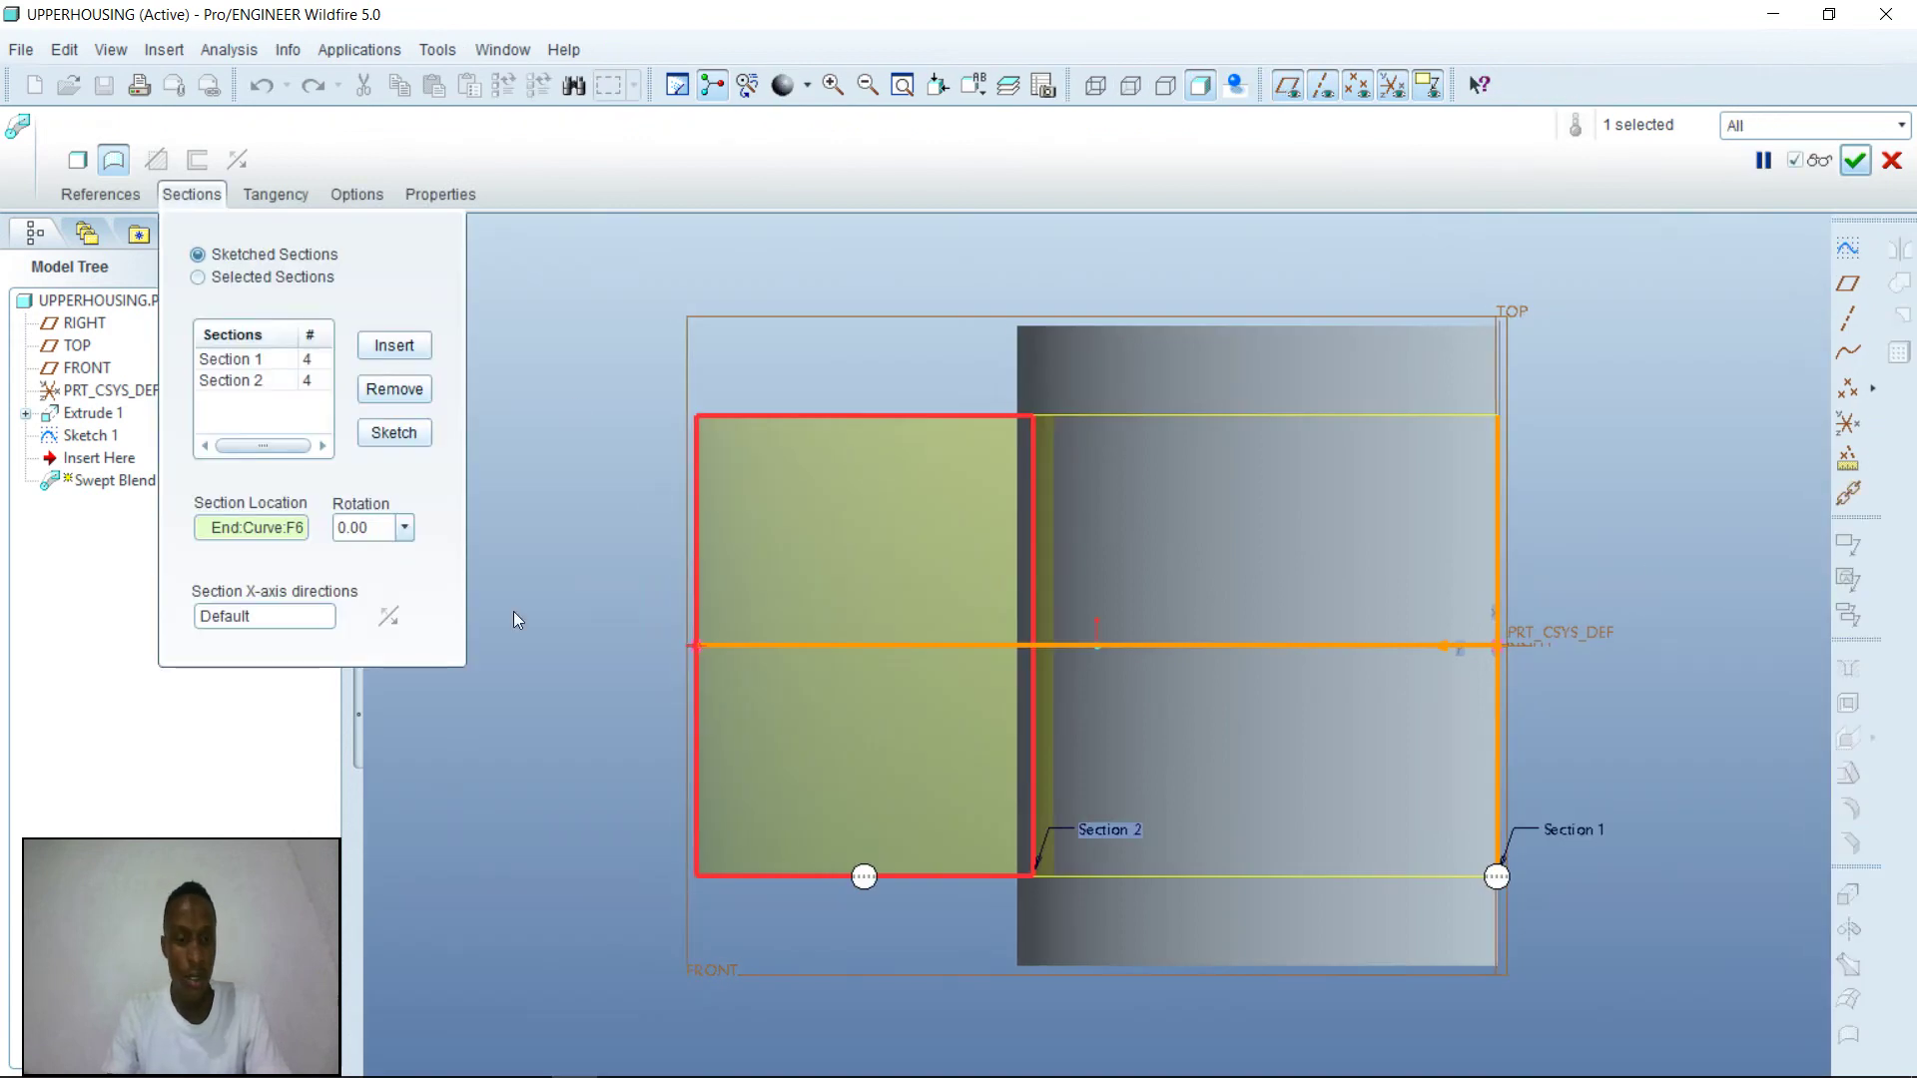
- Consult the guide PDF for the third cross-section, and in Pro/ENGINEER insert a third section at the trajectory's end point and open its sketch
mouse_move(496, 1073)
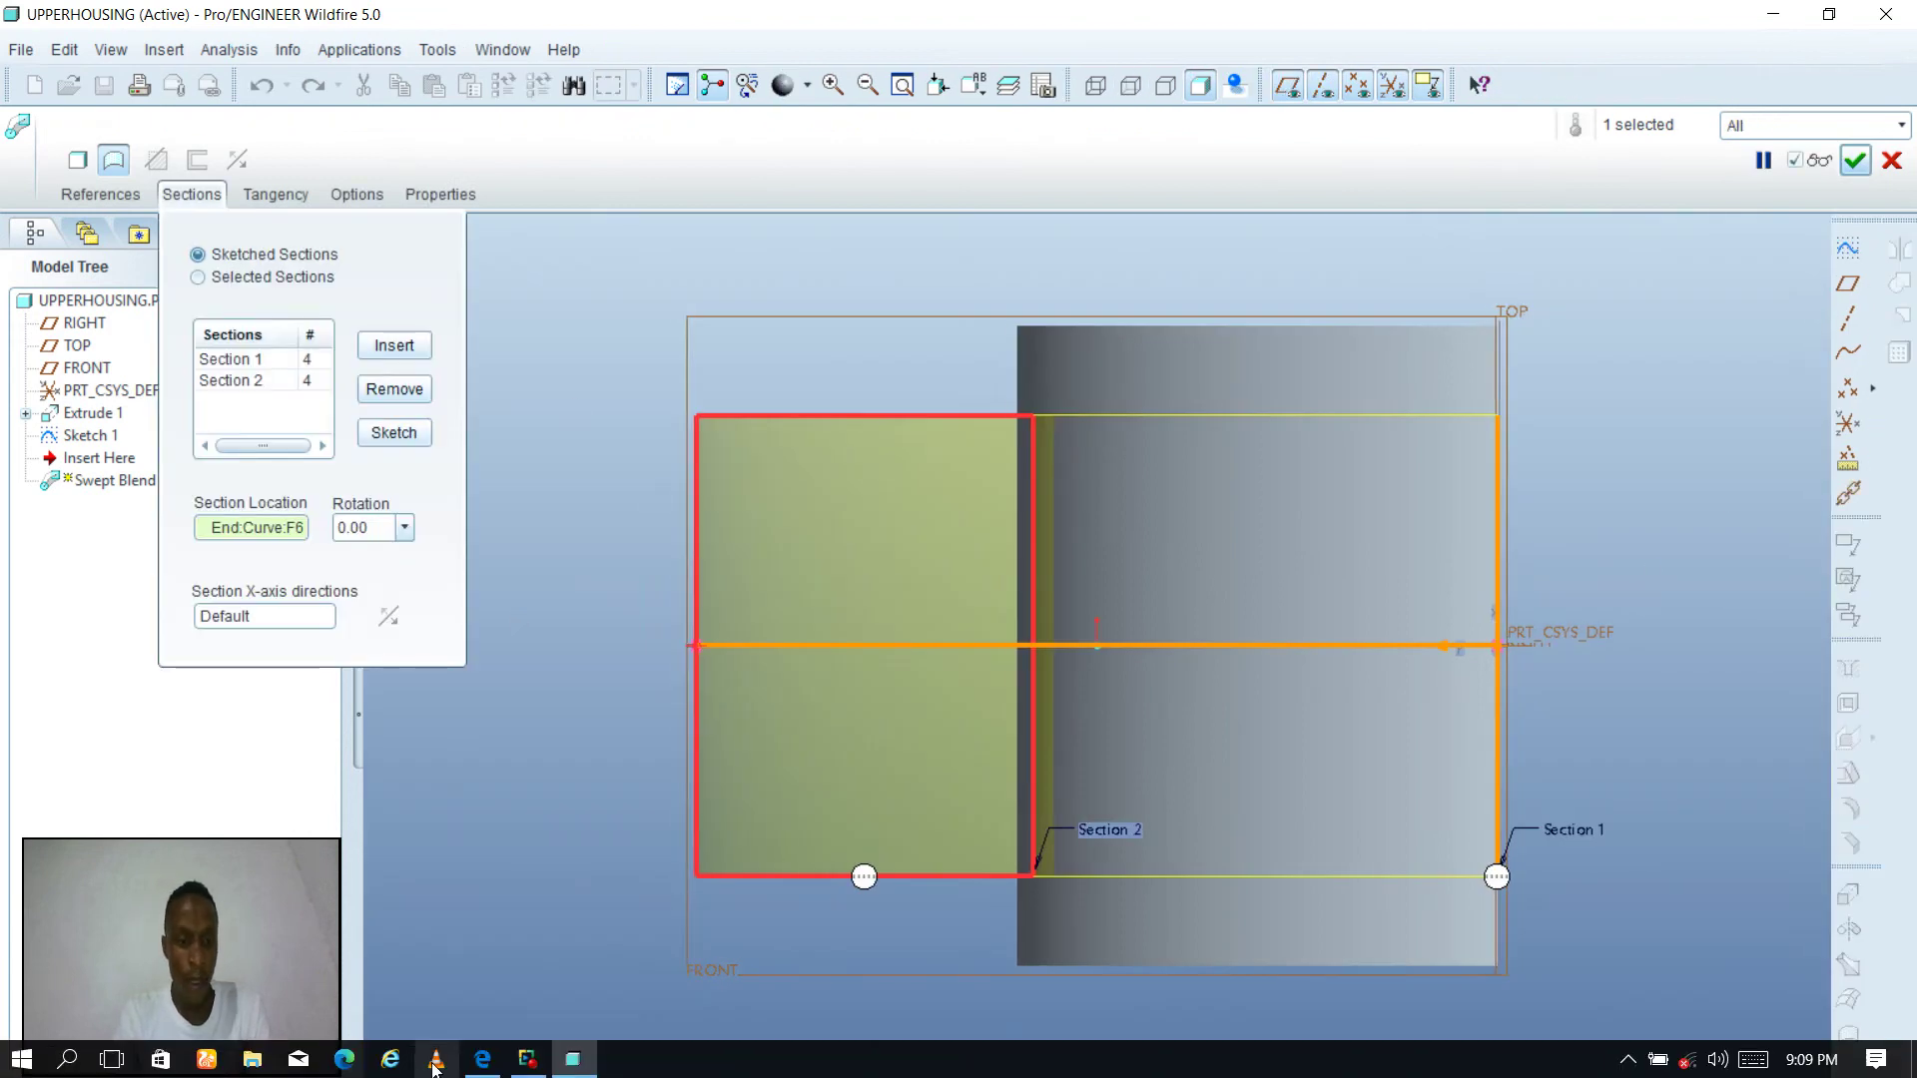
click(496, 1073)
scroll(770, 733, down, 10)
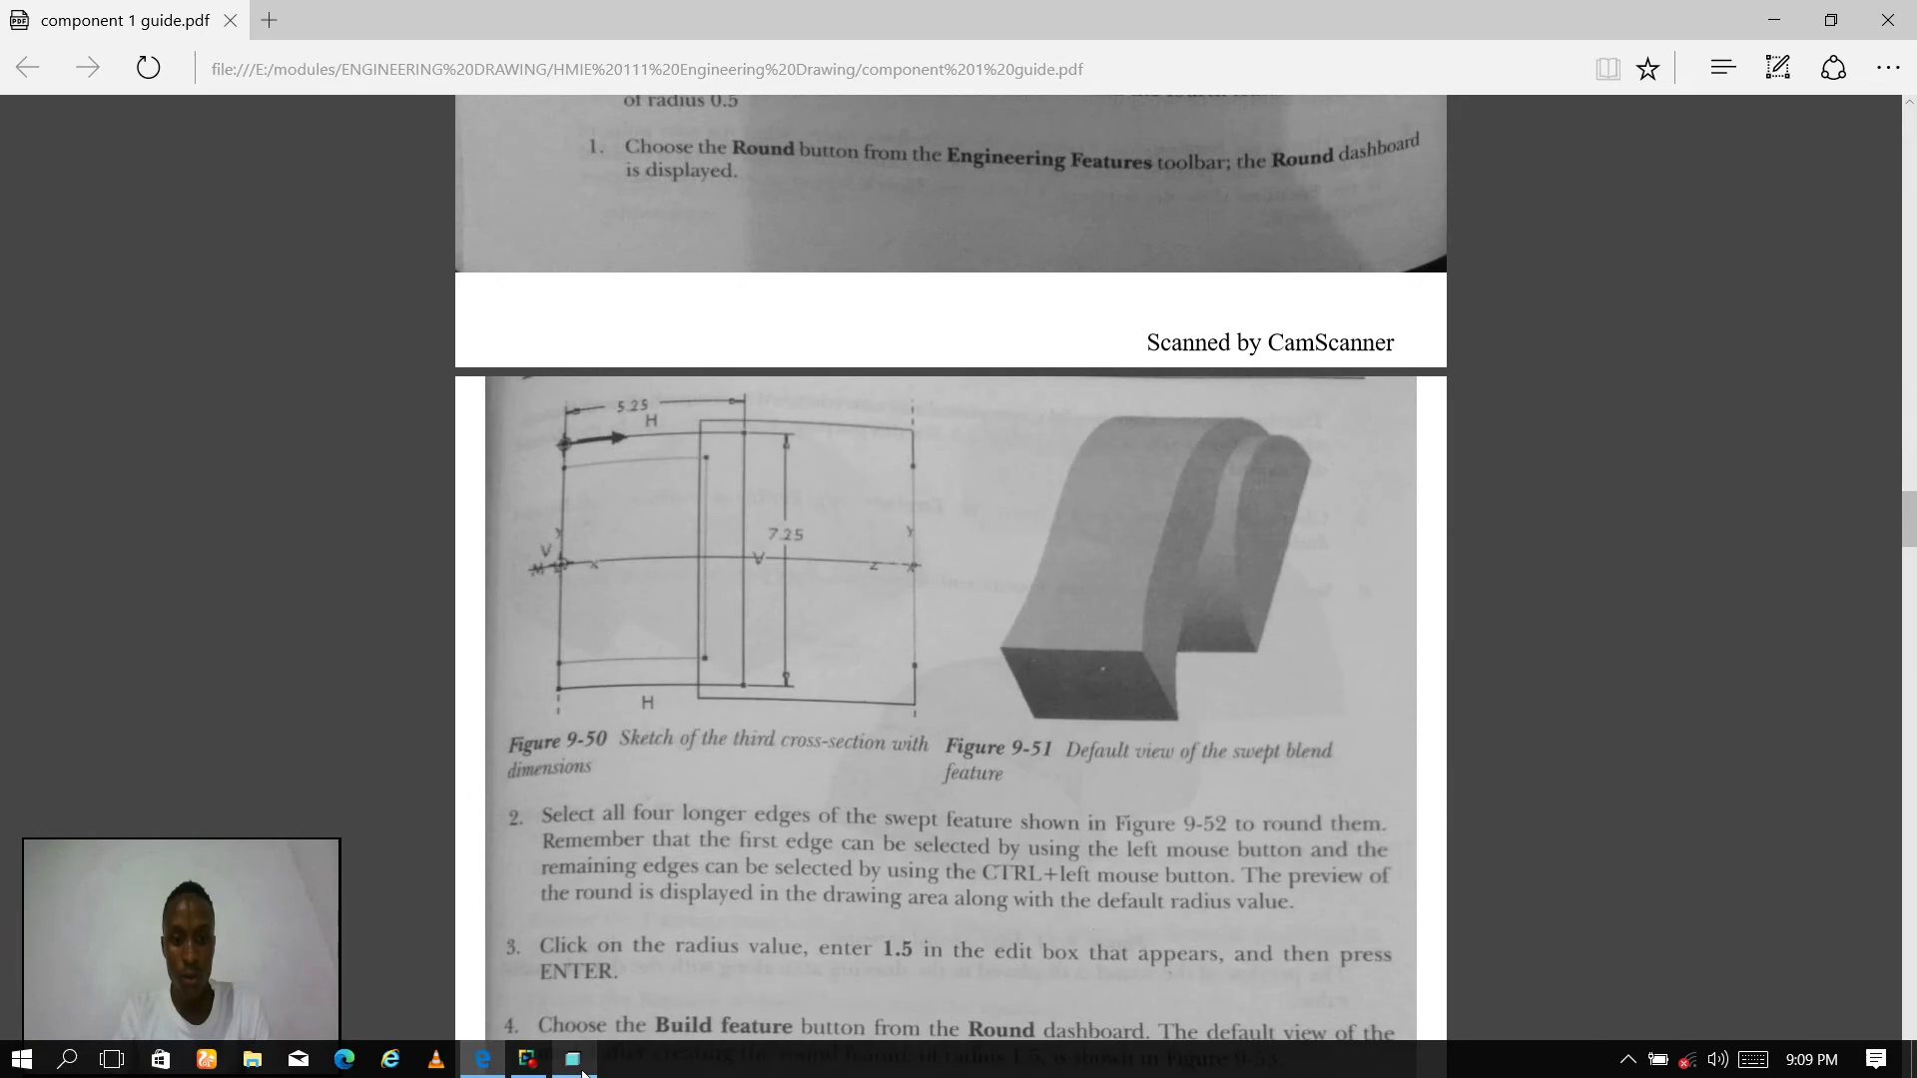
click(577, 1063)
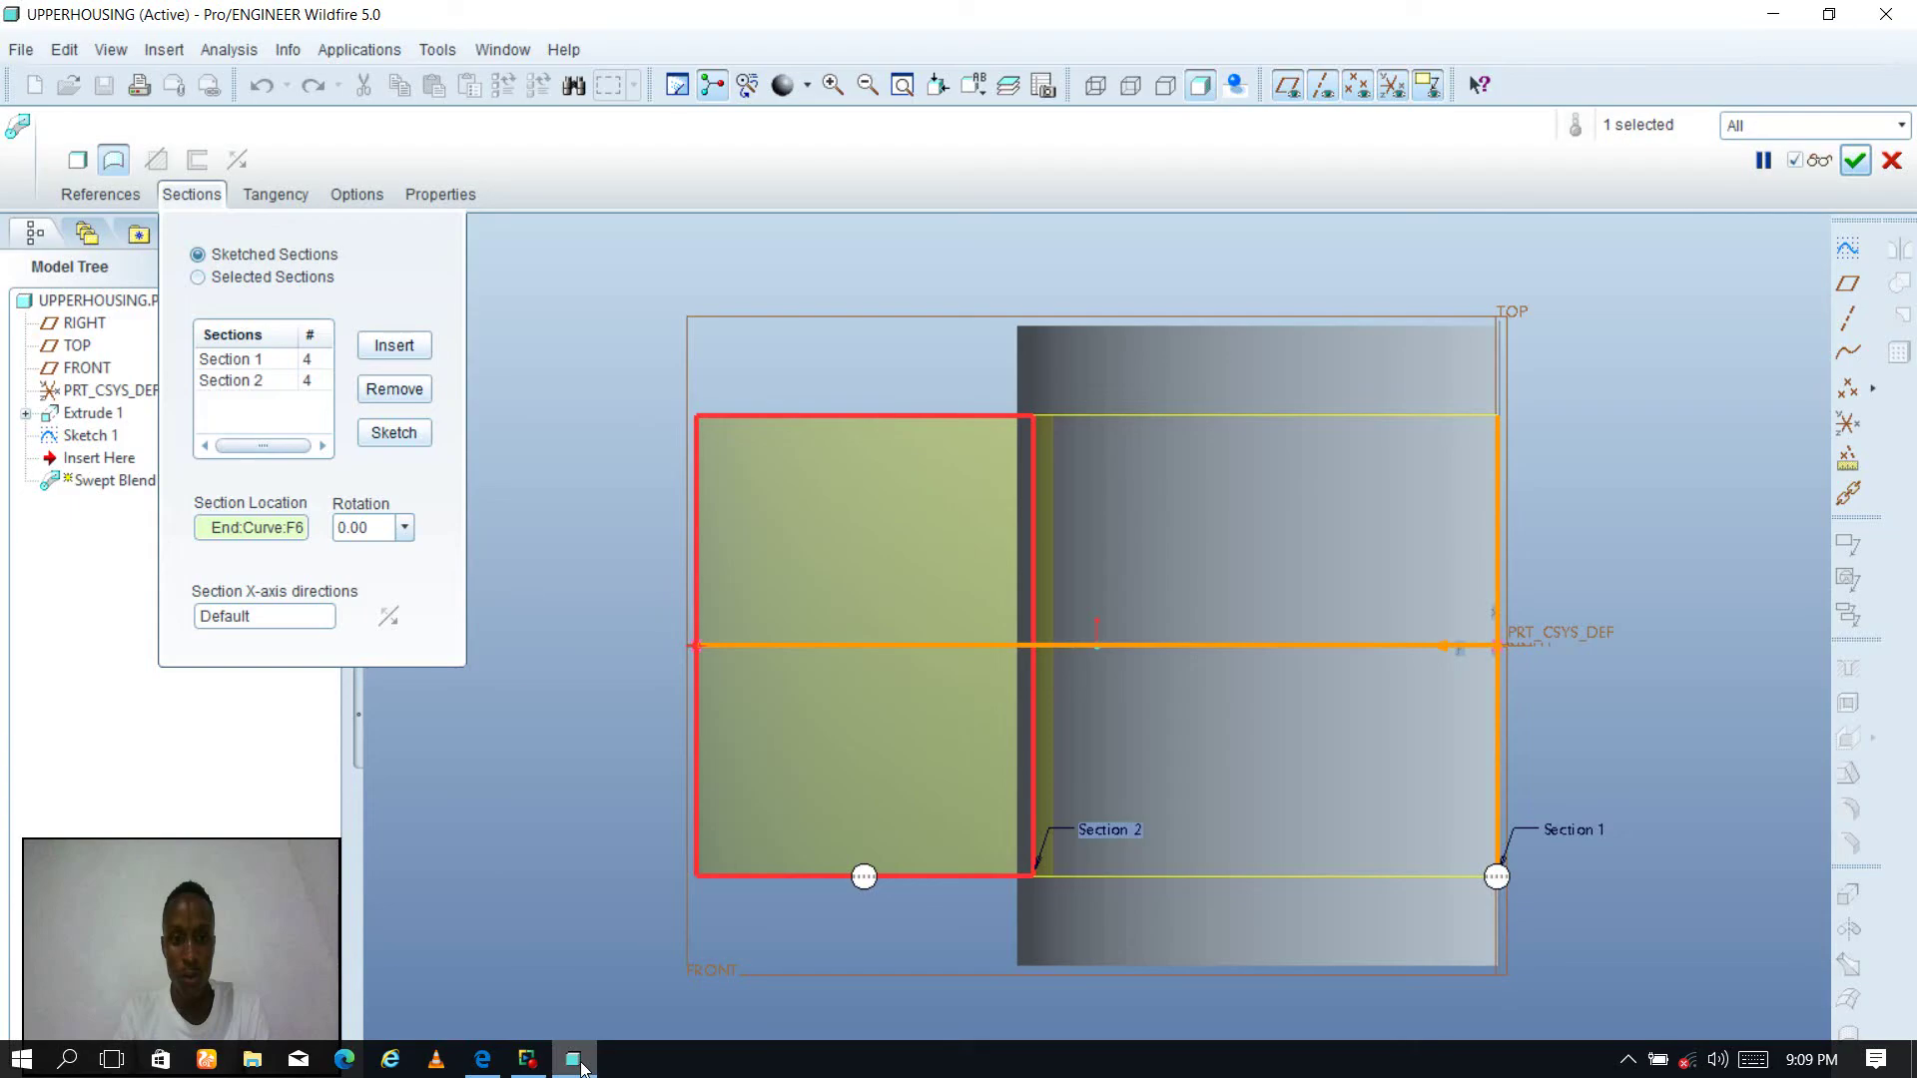
click(397, 347)
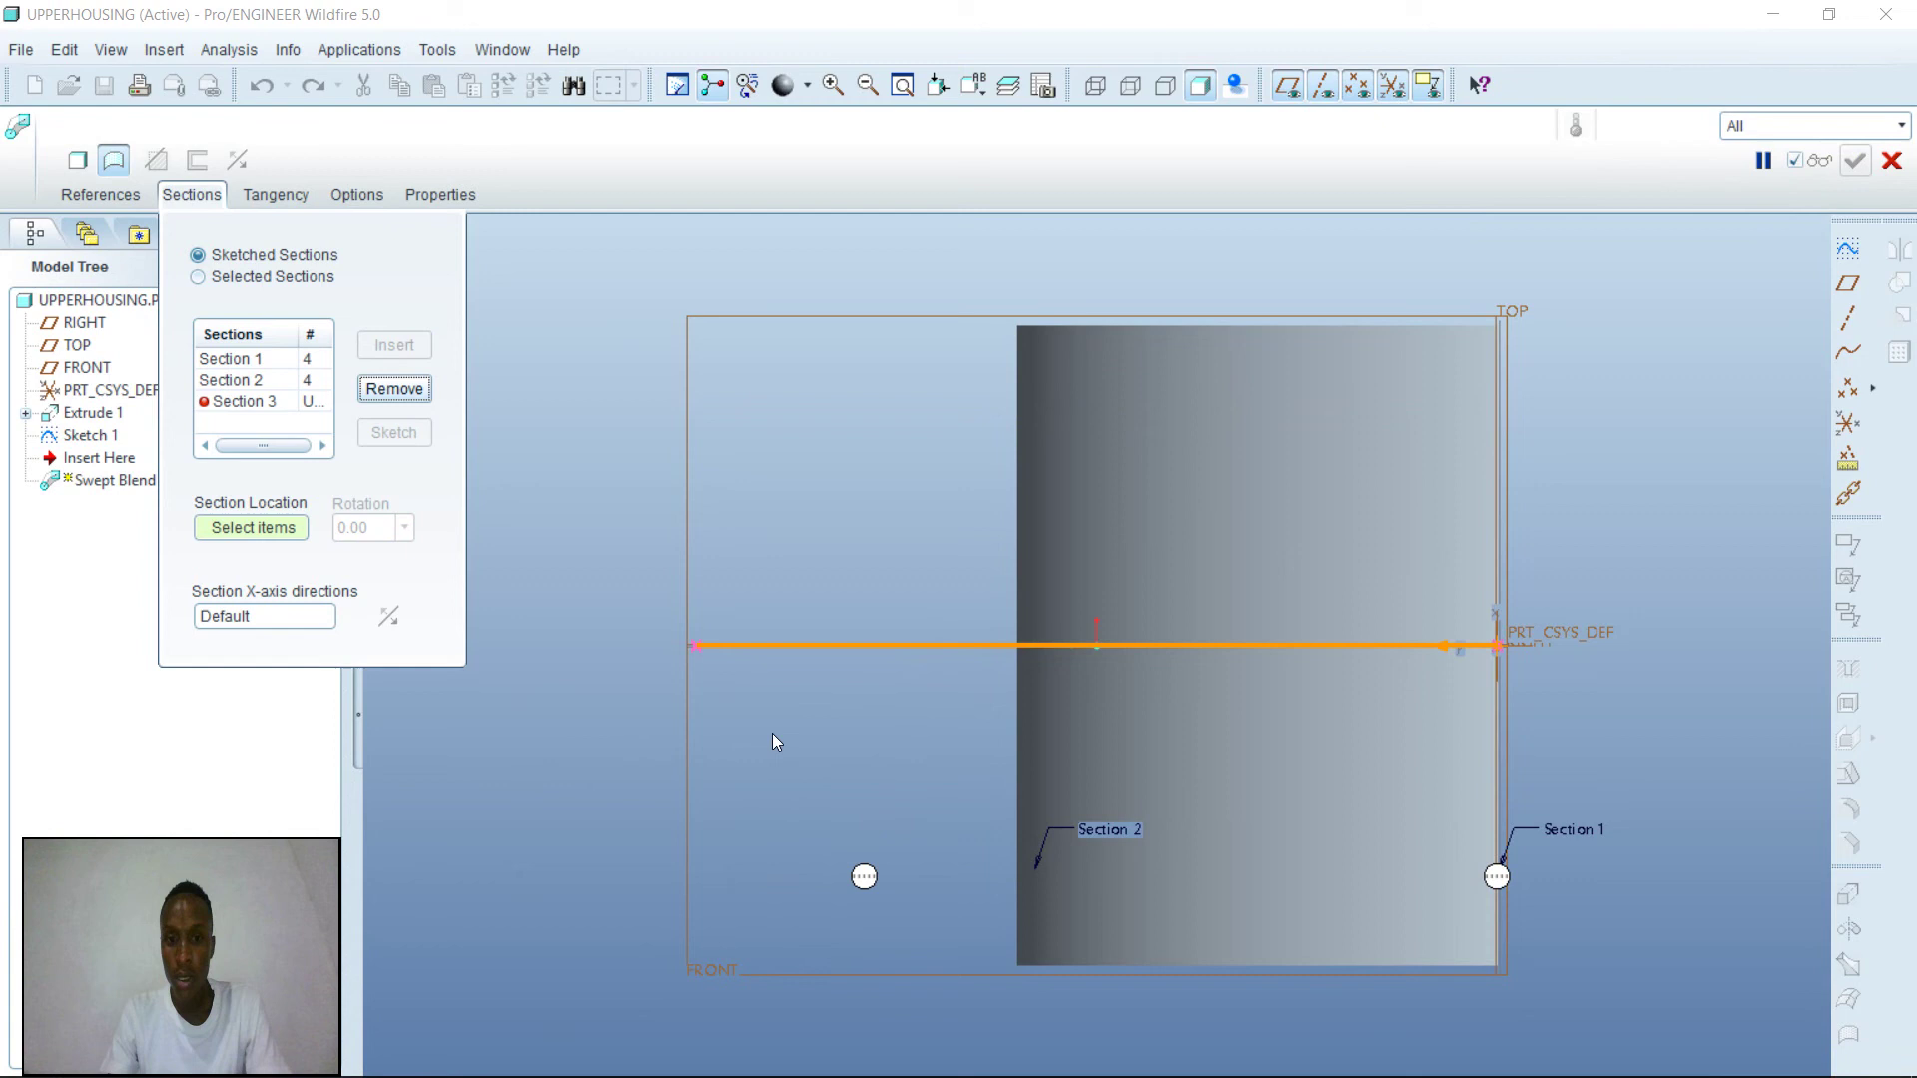
click(694, 651)
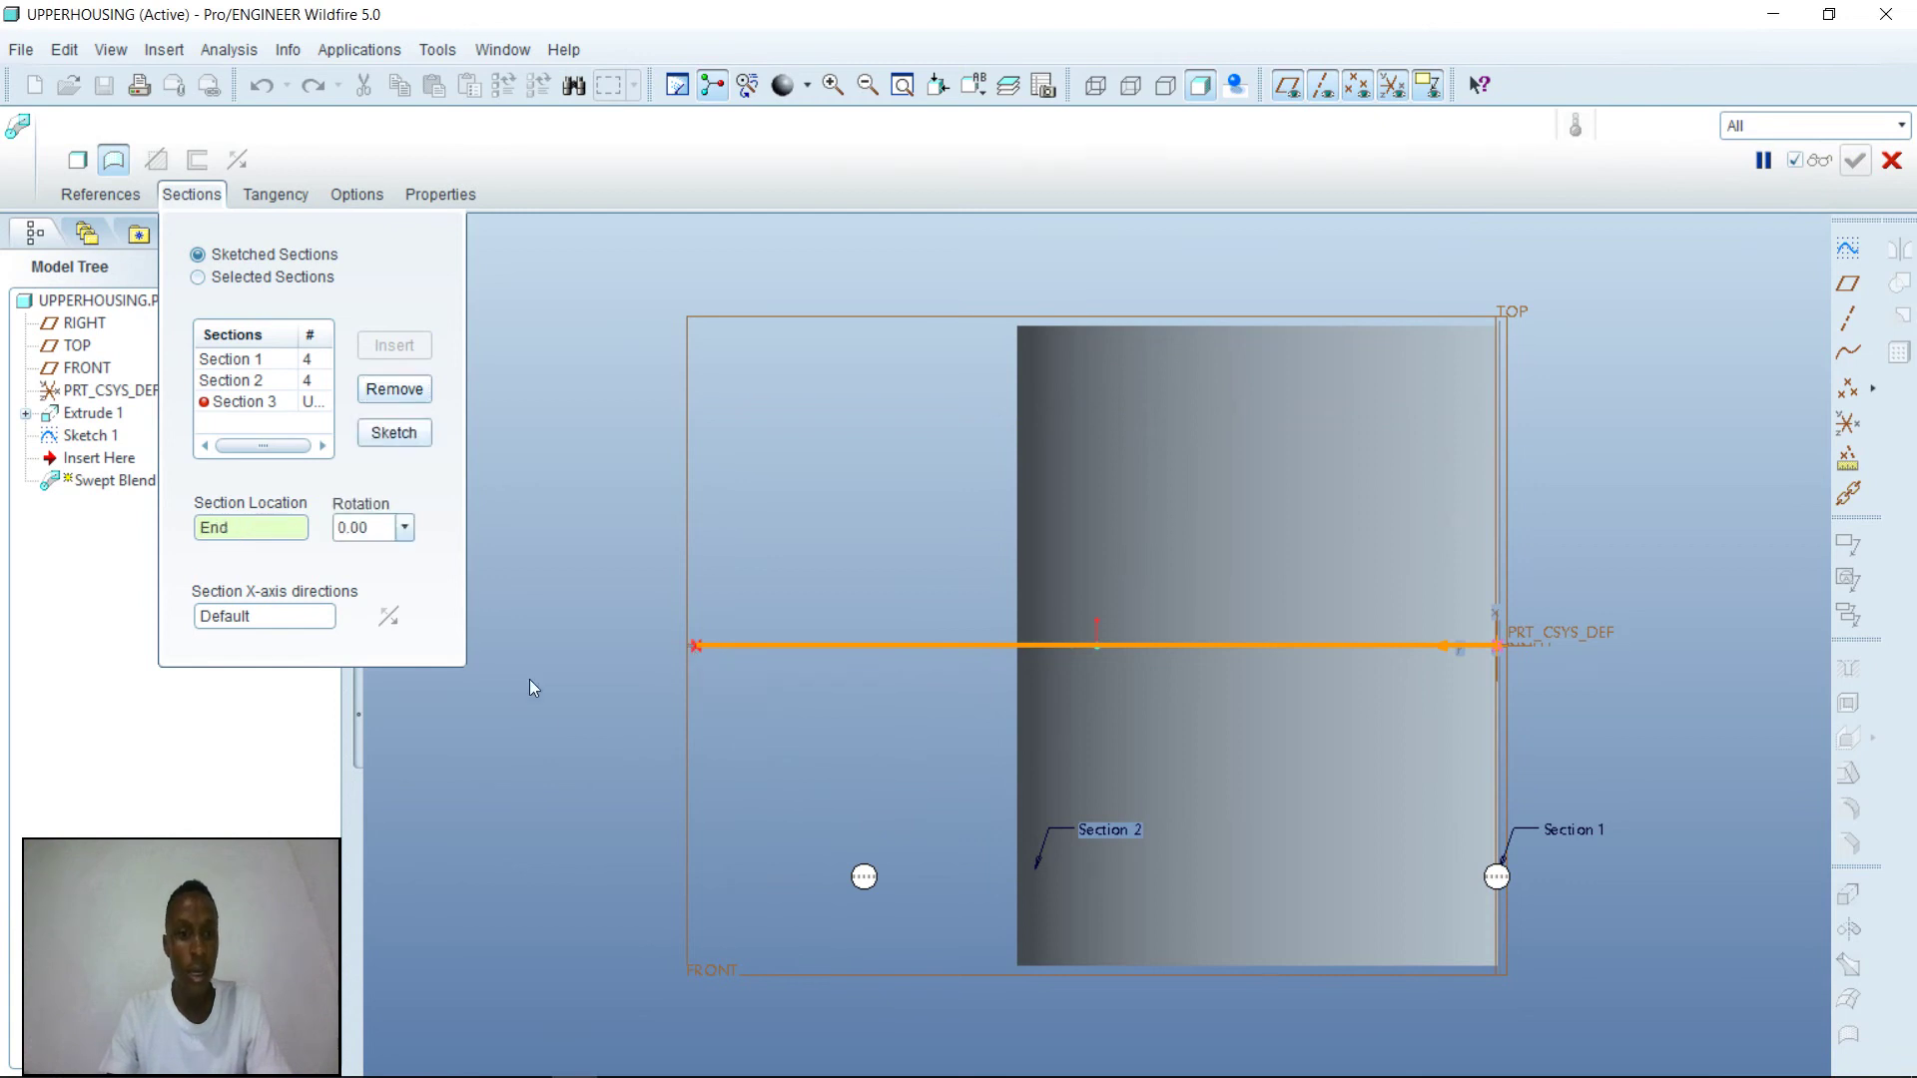
click(417, 431)
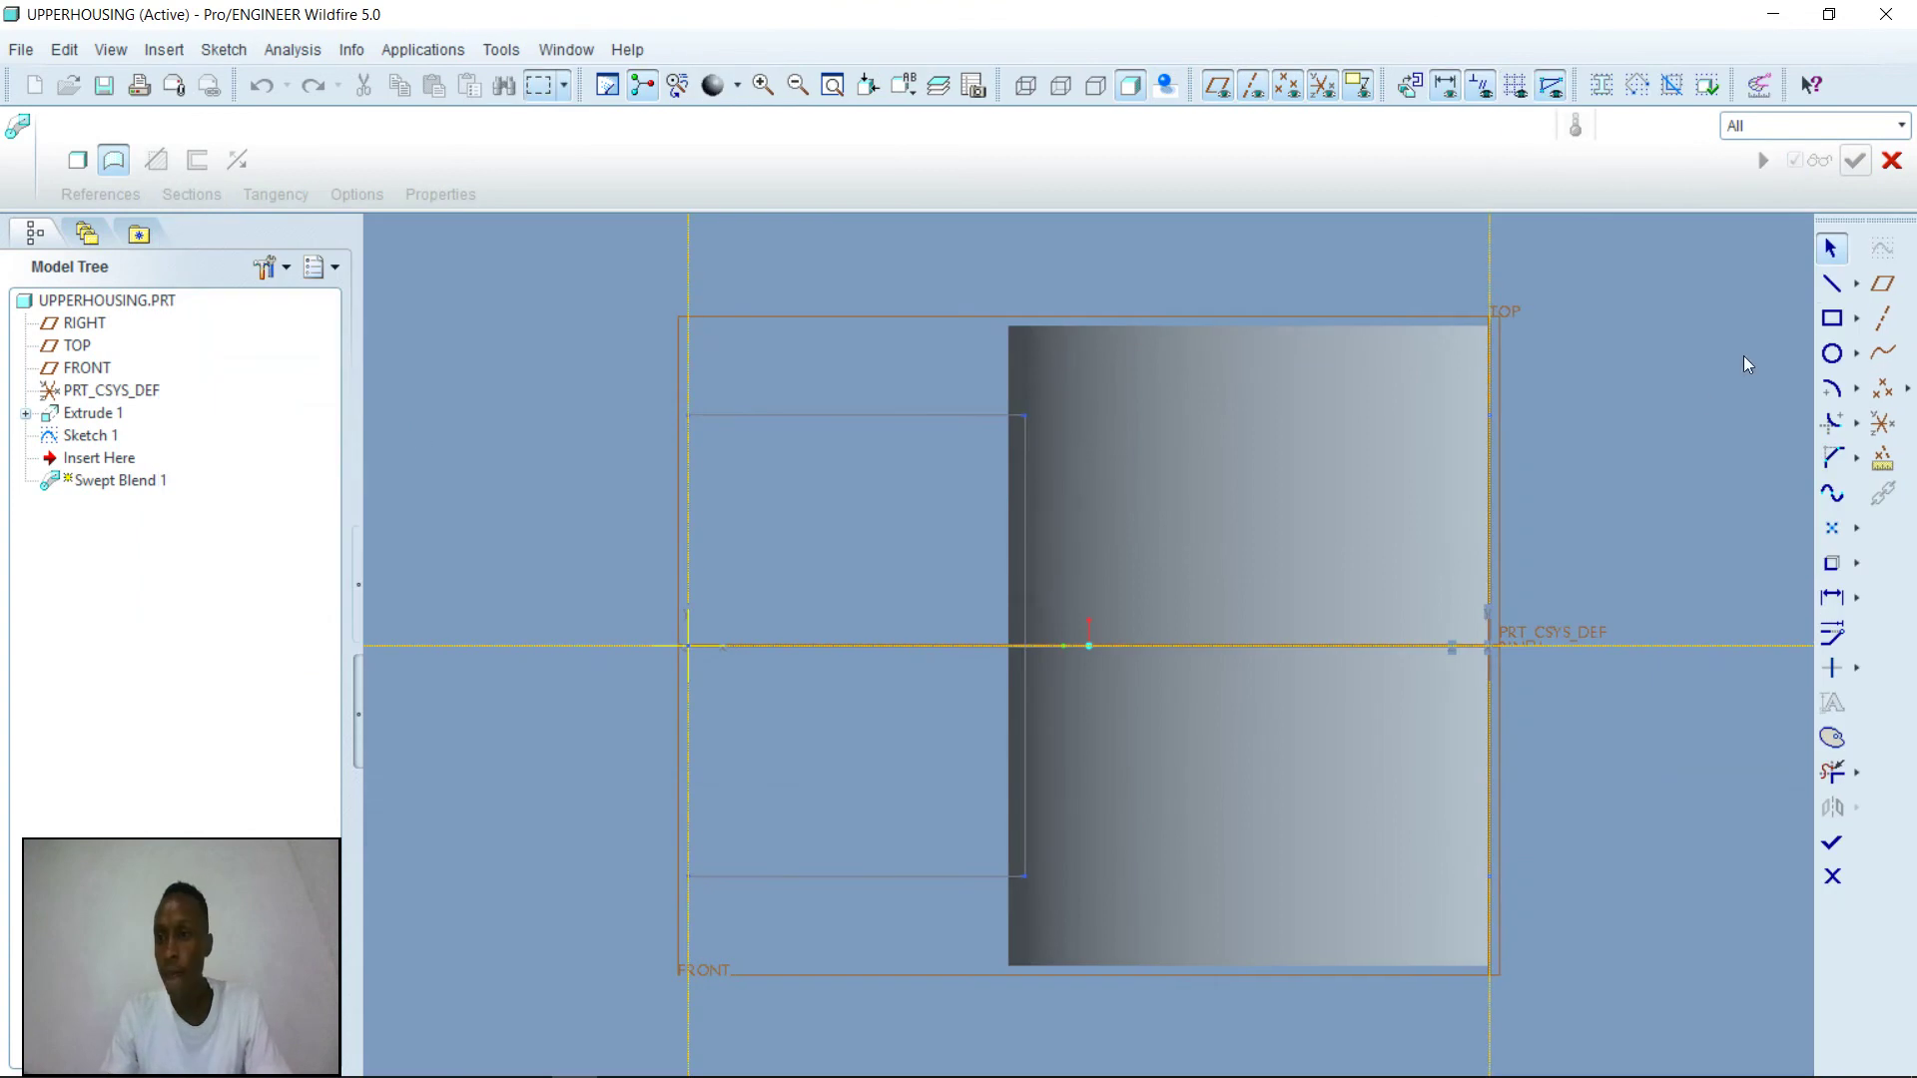
- Sketch a rectangle about 2.76 high for the third section, starting on the vertical reference and centred on the horizontal reference
click(1831, 318)
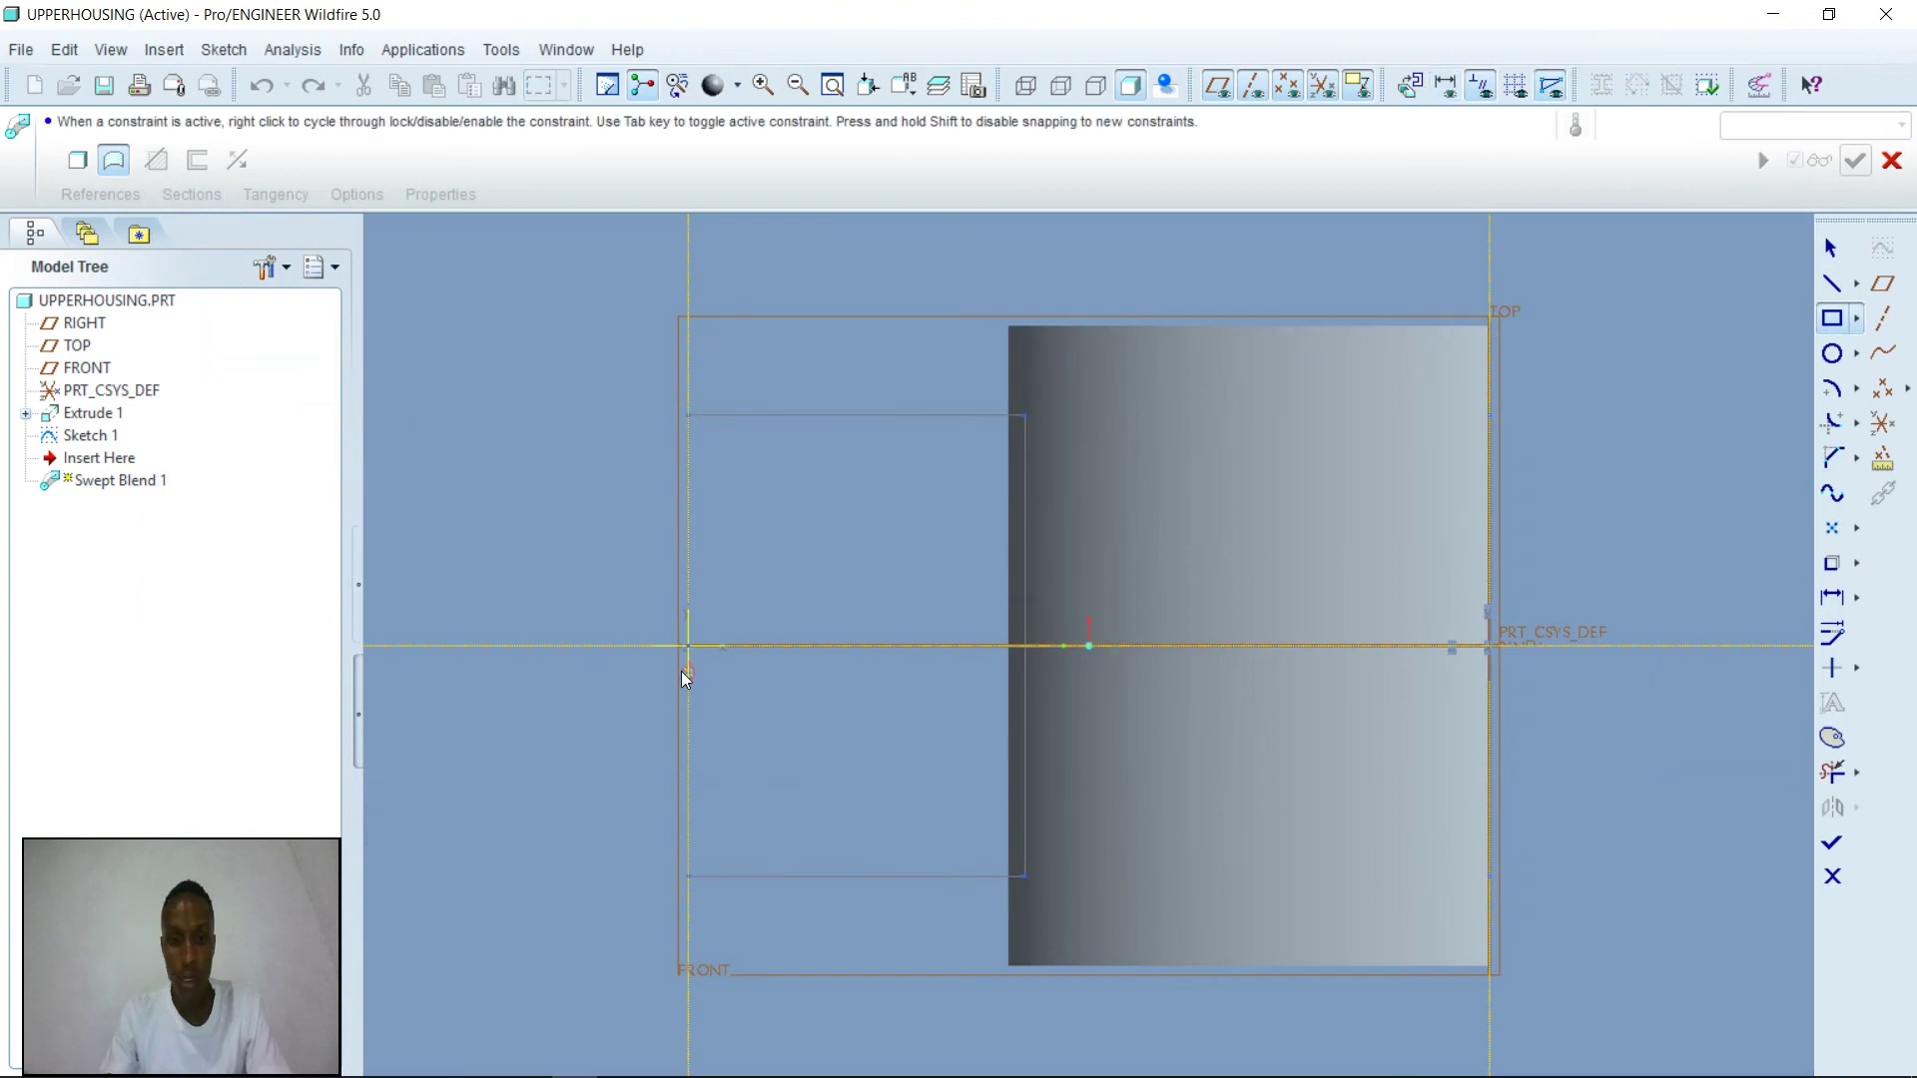
click(698, 535)
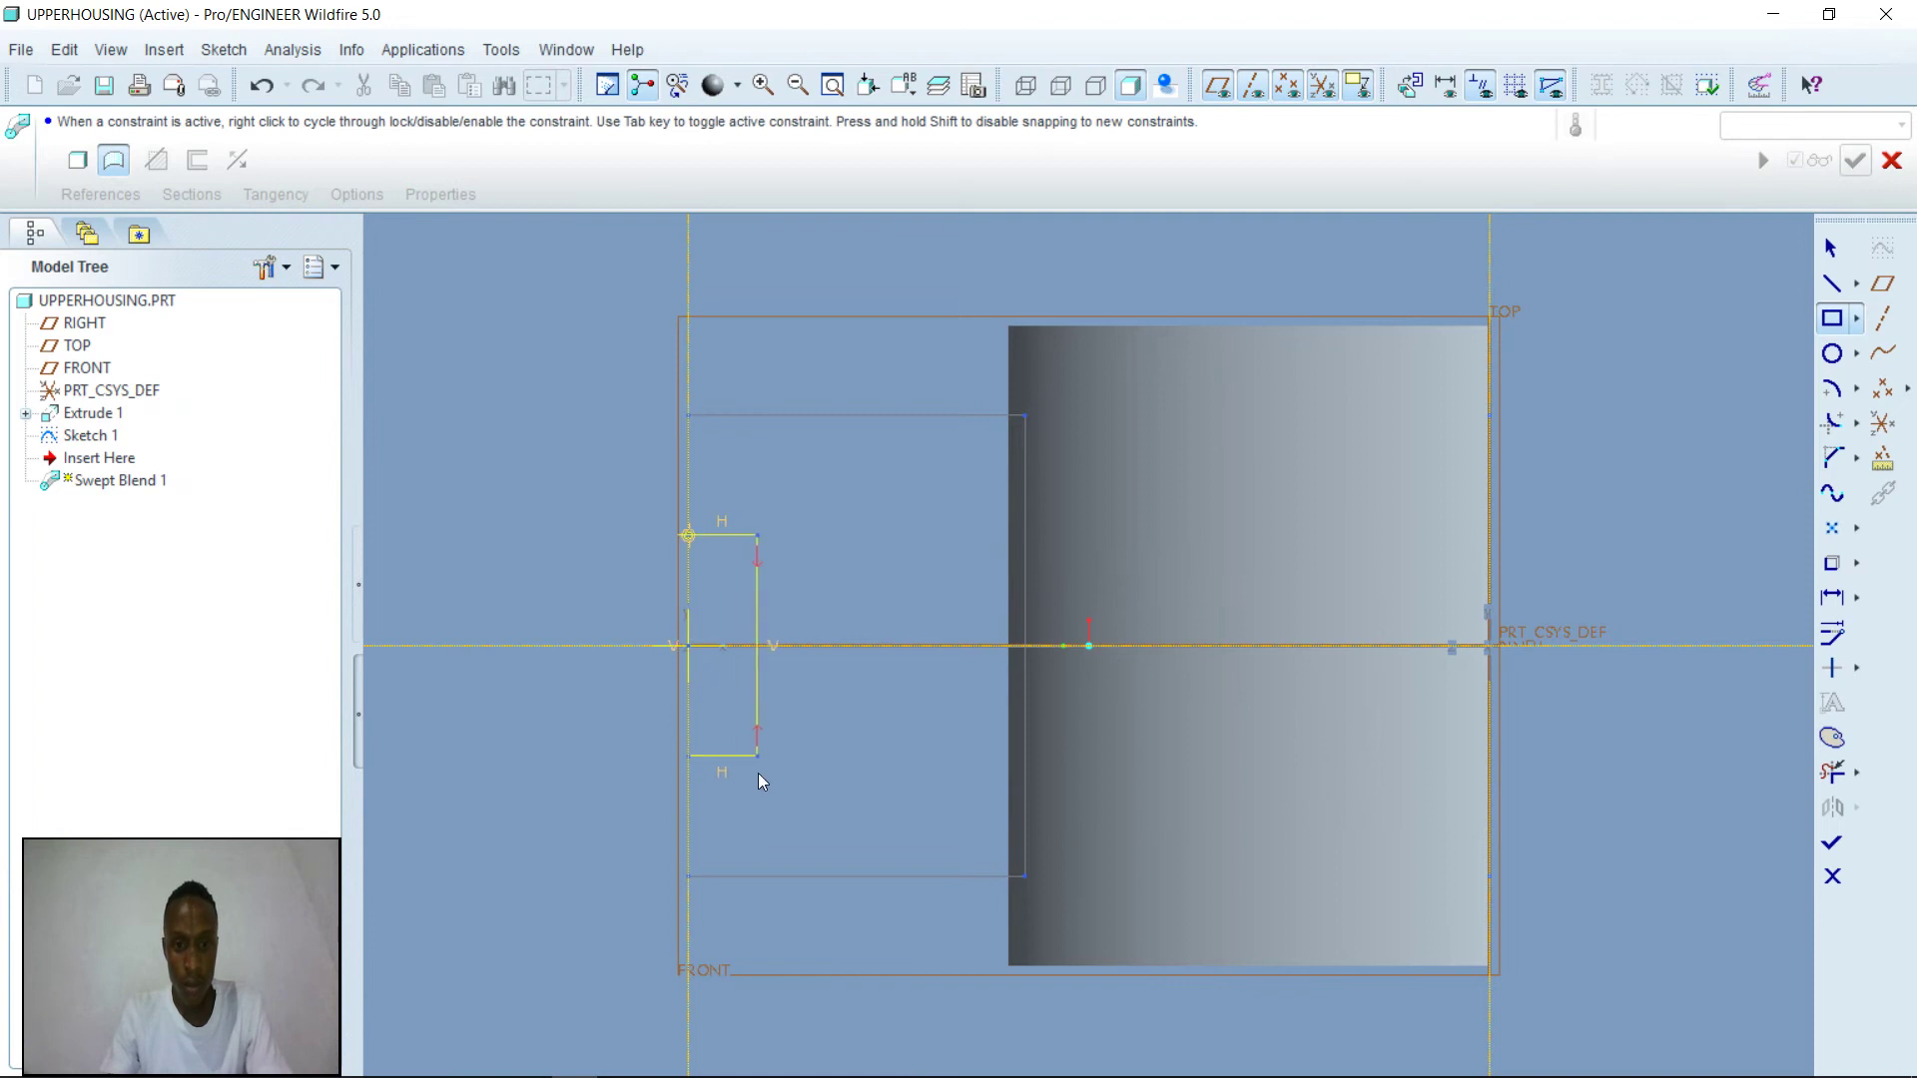
click(739, 765)
click(1831, 248)
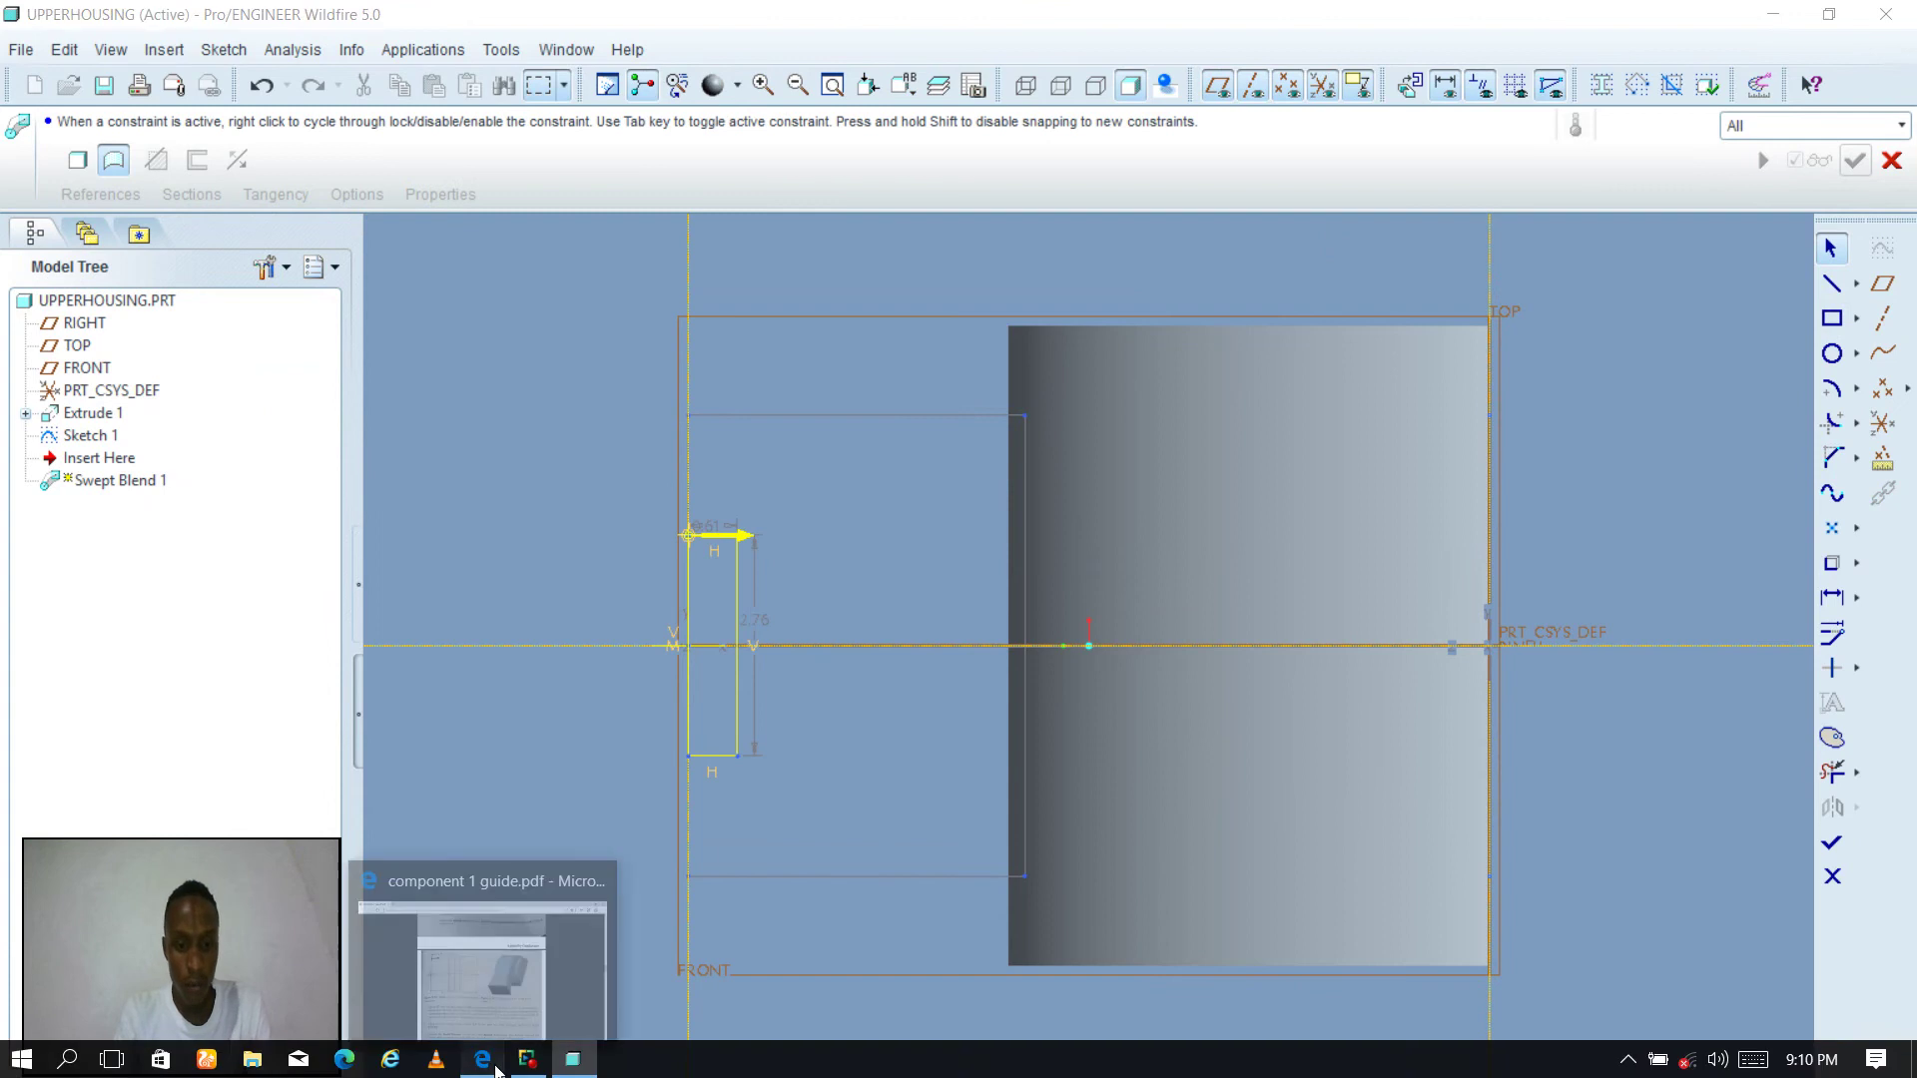
- Switch to the guide PDF and look up the width and height of the third cross-section in Figure 9-50
click(489, 1064)
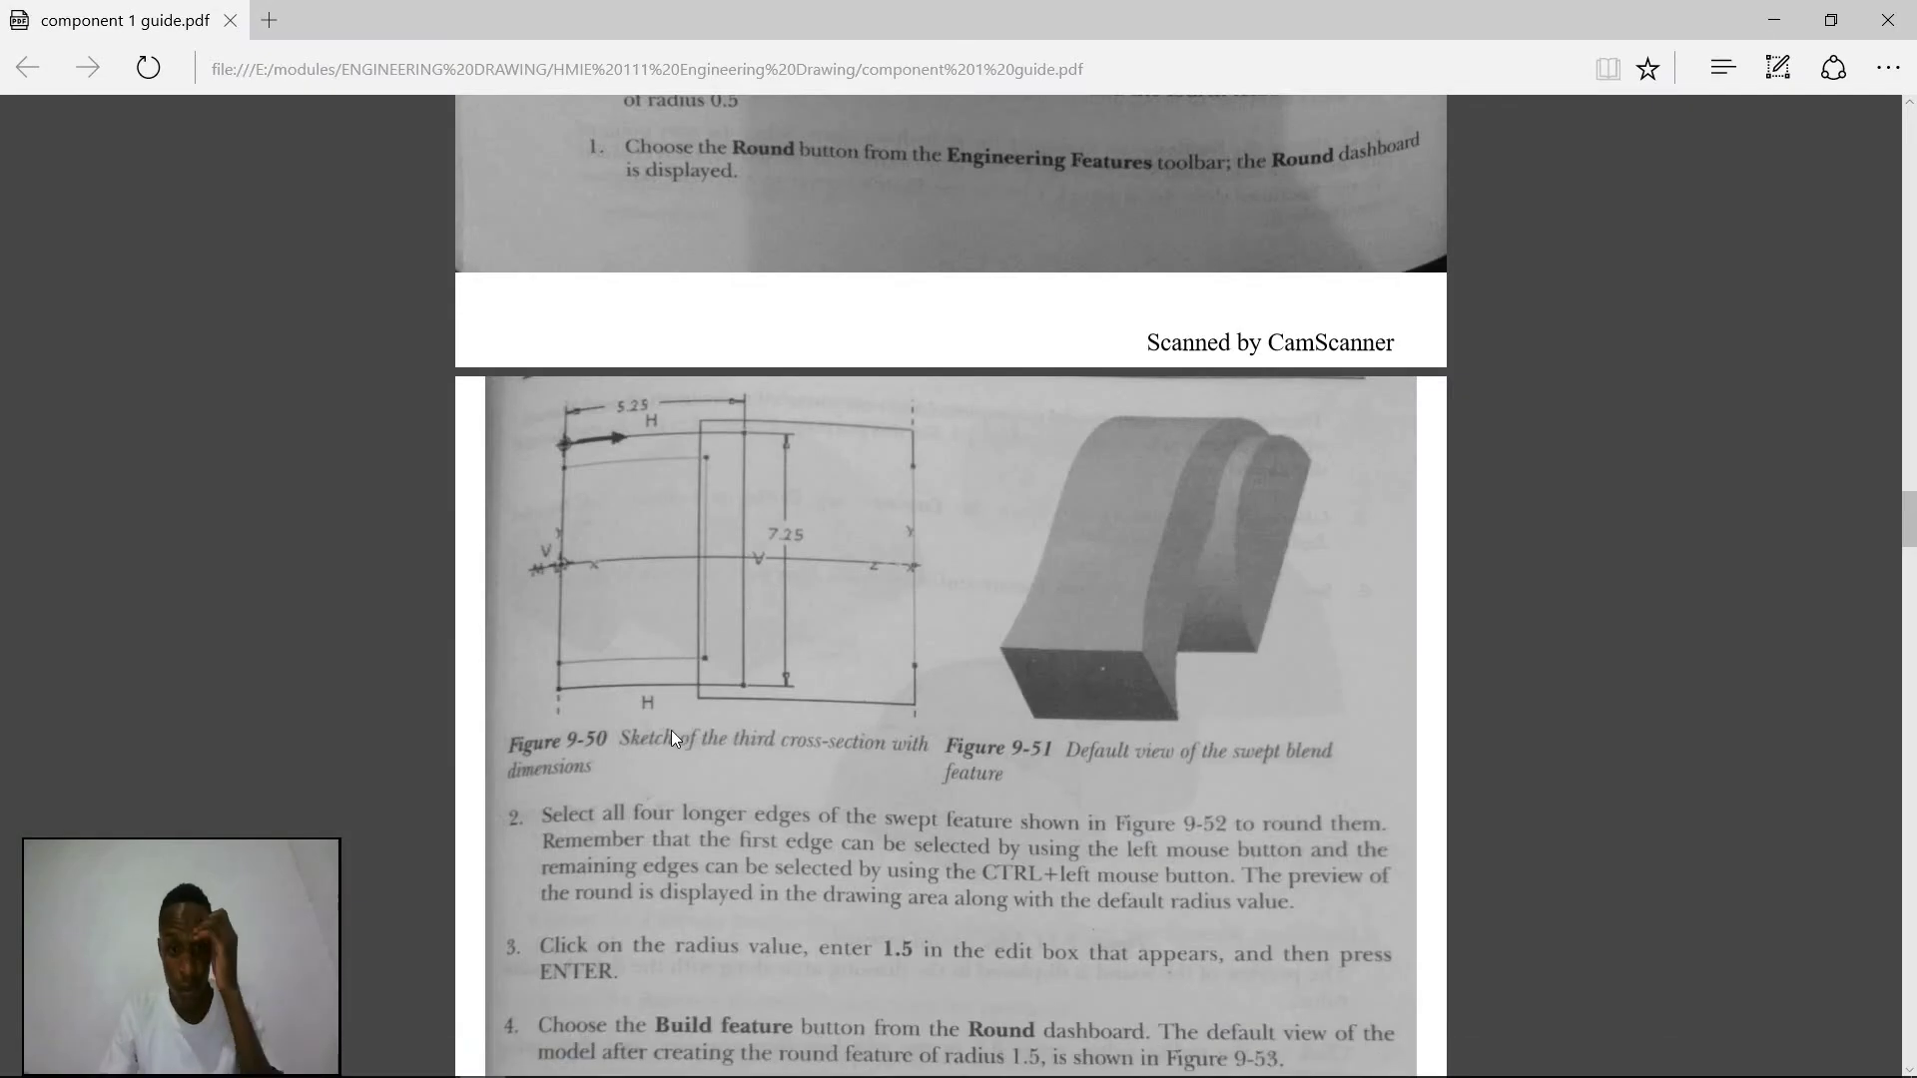
scroll(681, 725, down, 7)
scroll(681, 725, up, 5)
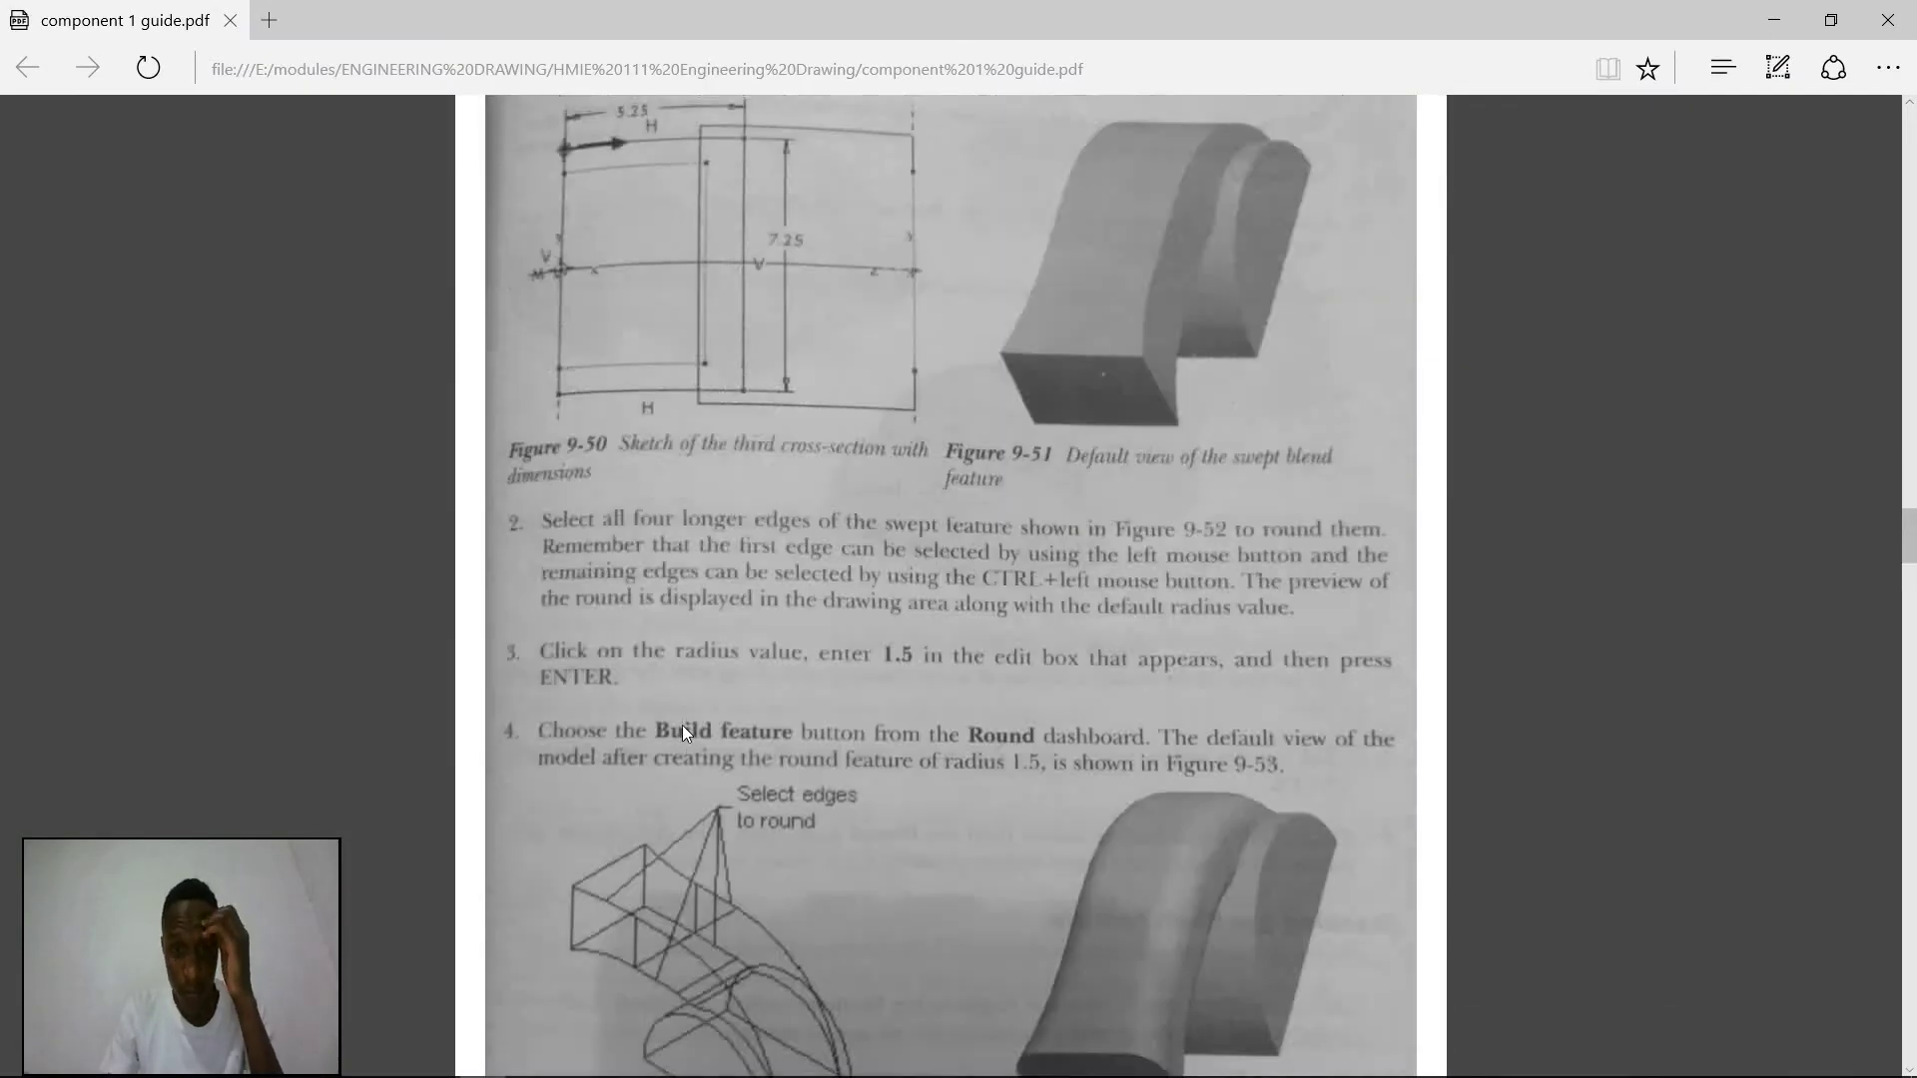
scroll(681, 724, up, 4)
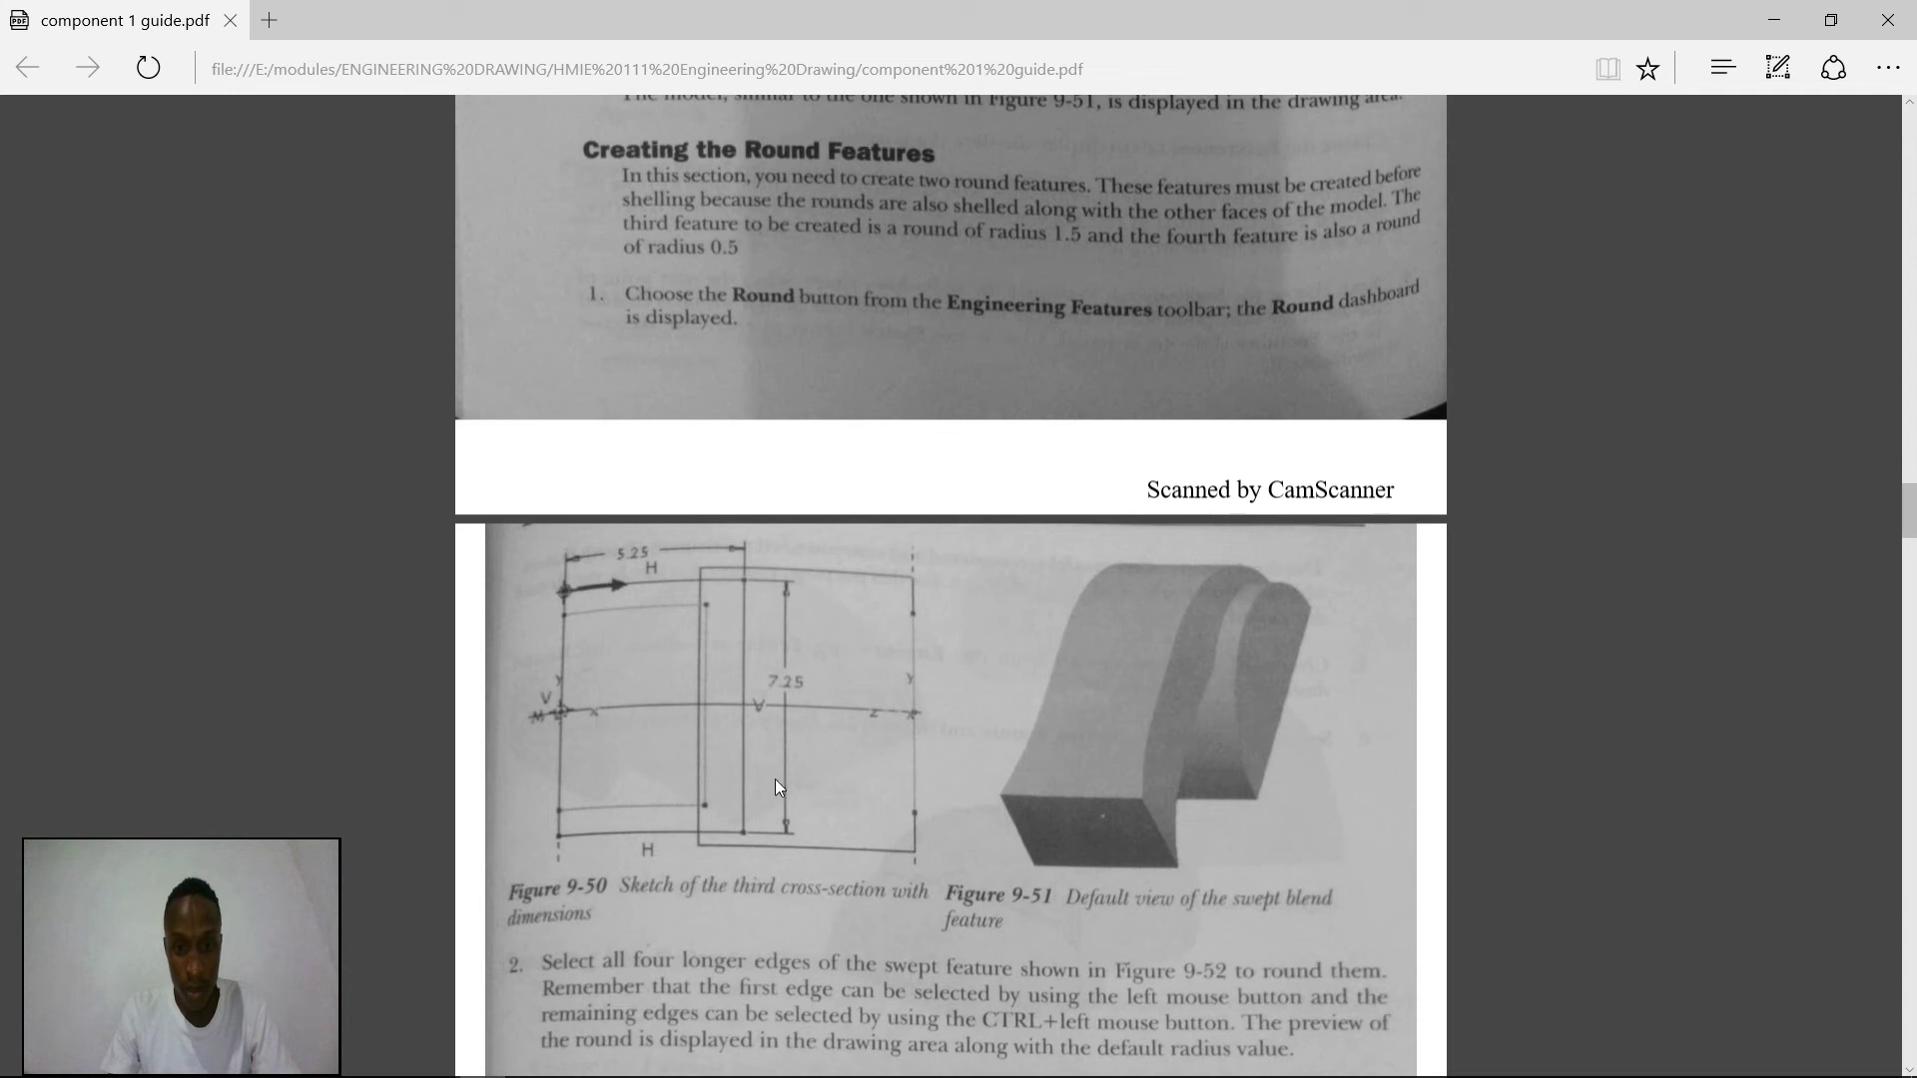
mouse_move(481, 1066)
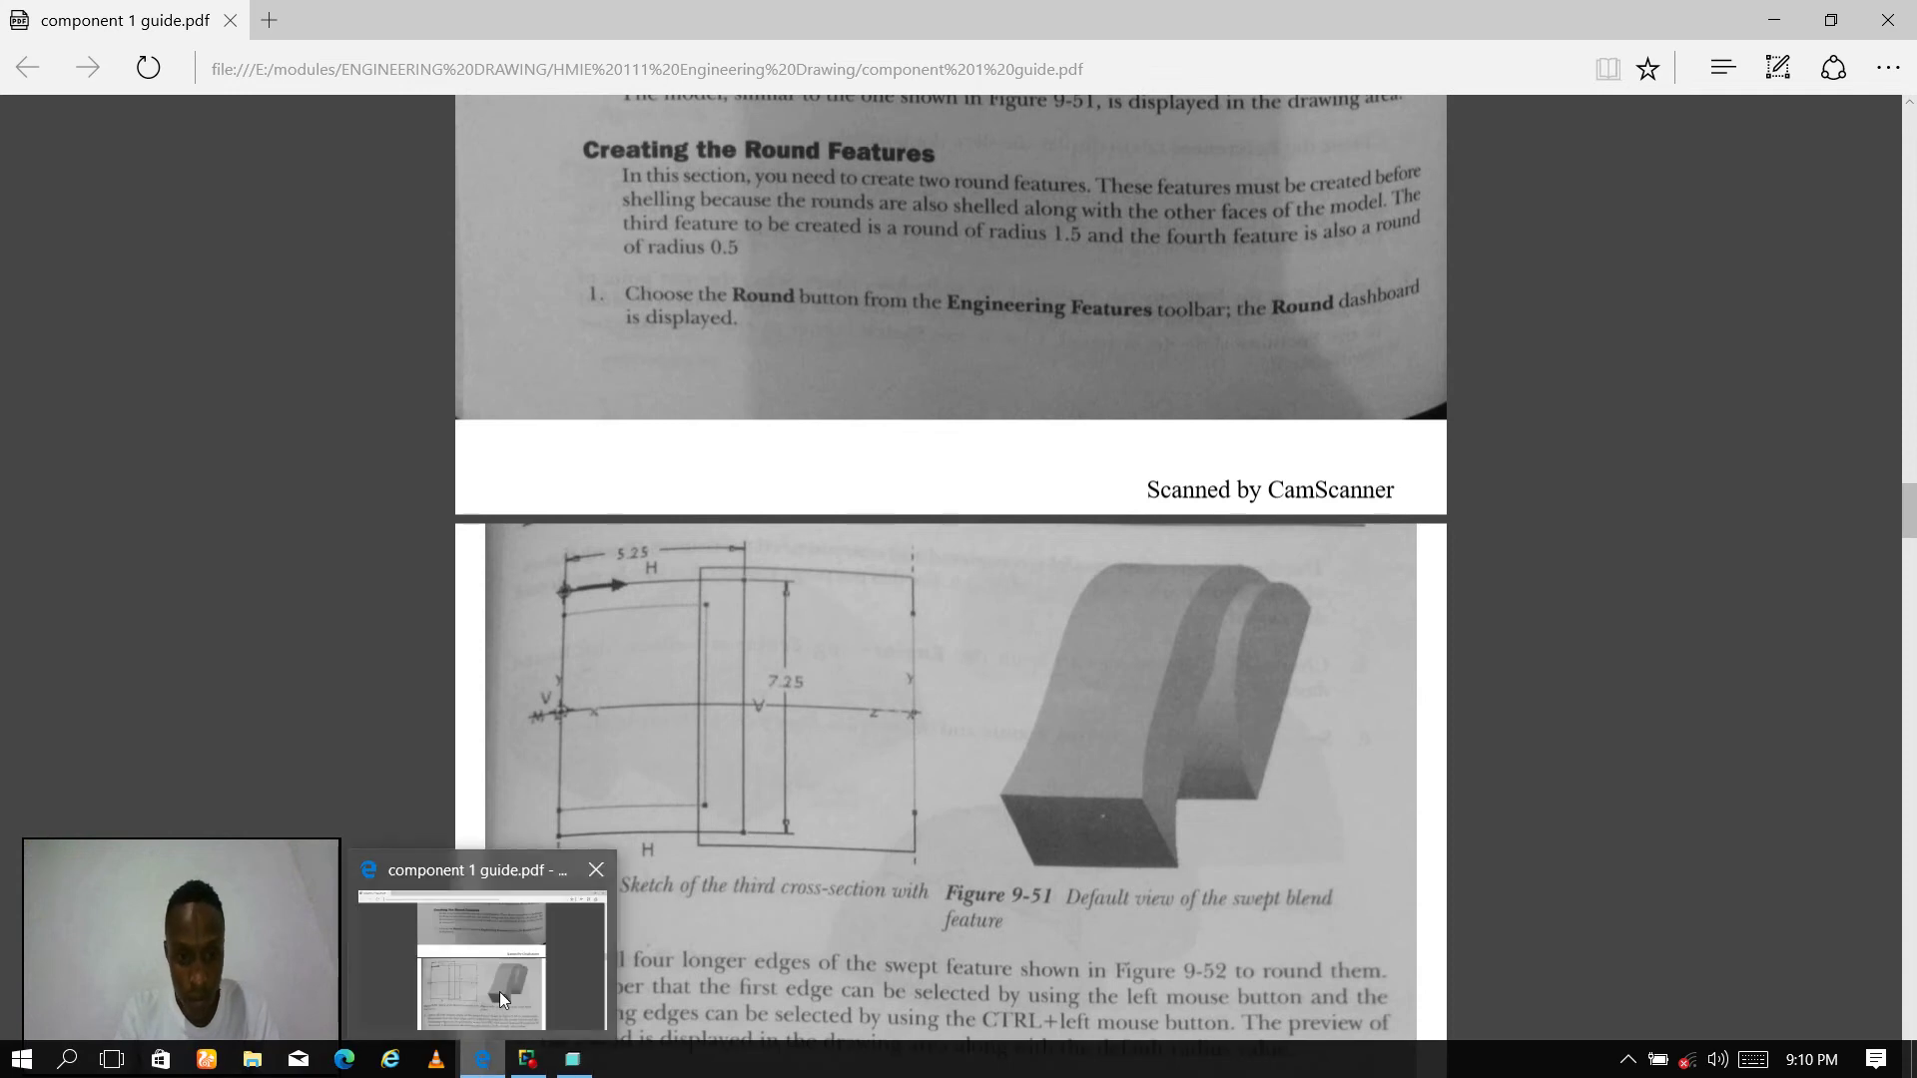
scroll(879, 686, up, 5)
scroll(879, 681, down, 6)
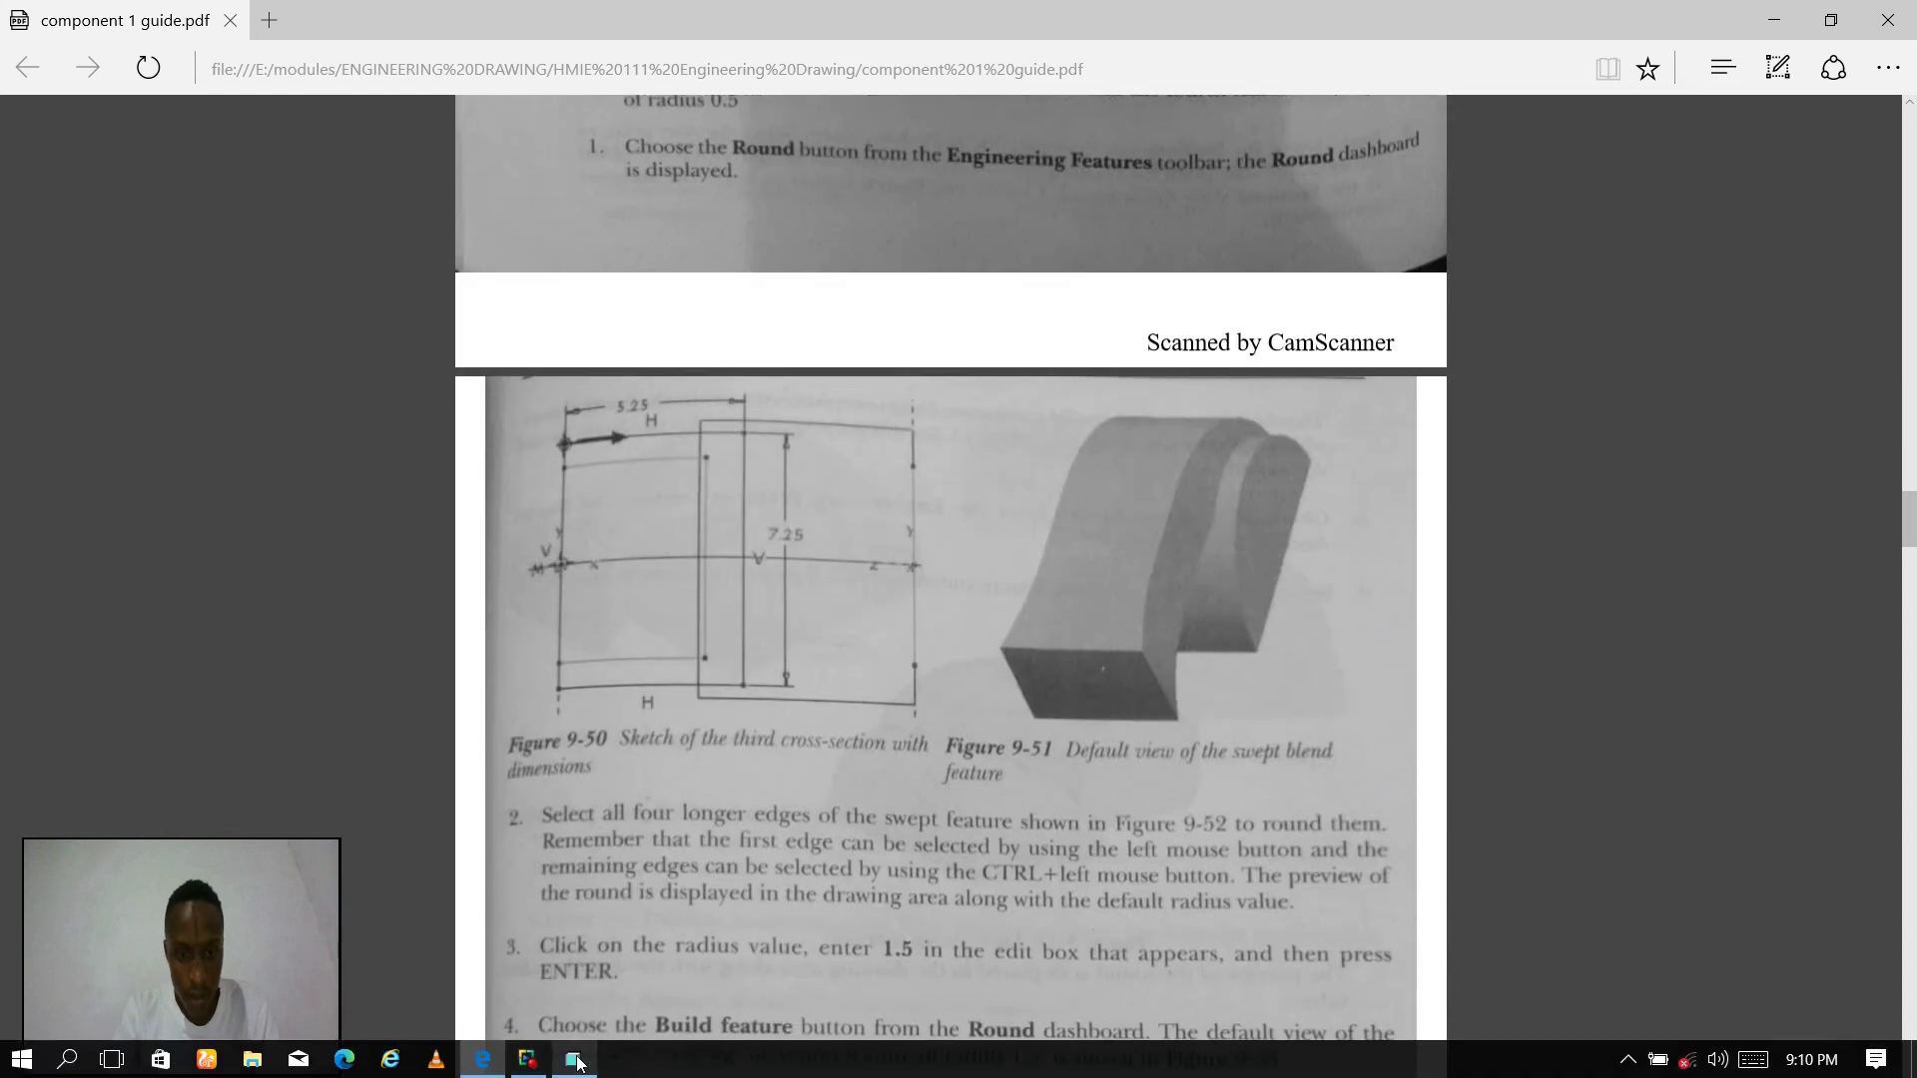
- Back in Pro/ENGINEER, dimension the third section's rectangle 5.25 wide and 7.25 high, and finish its sketch
click(561, 1062)
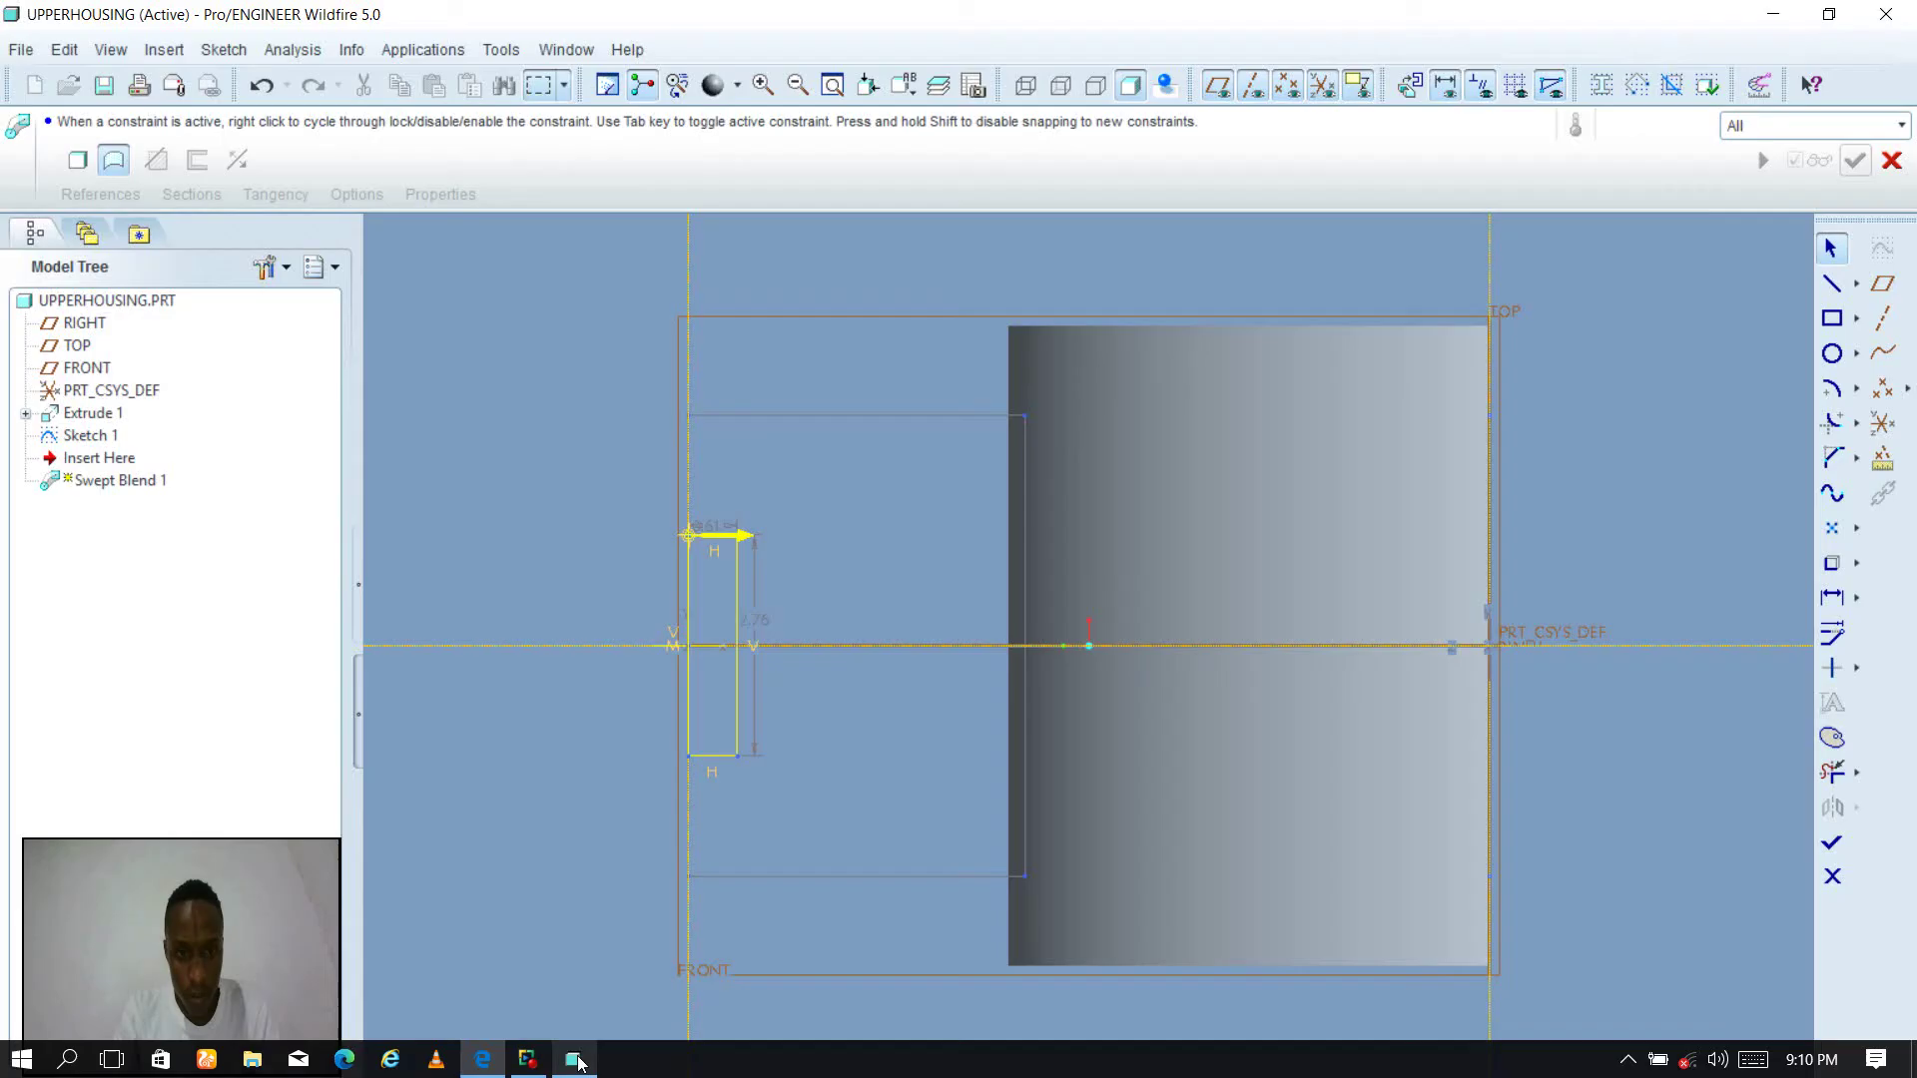
double_click(704, 526)
text(5.25)
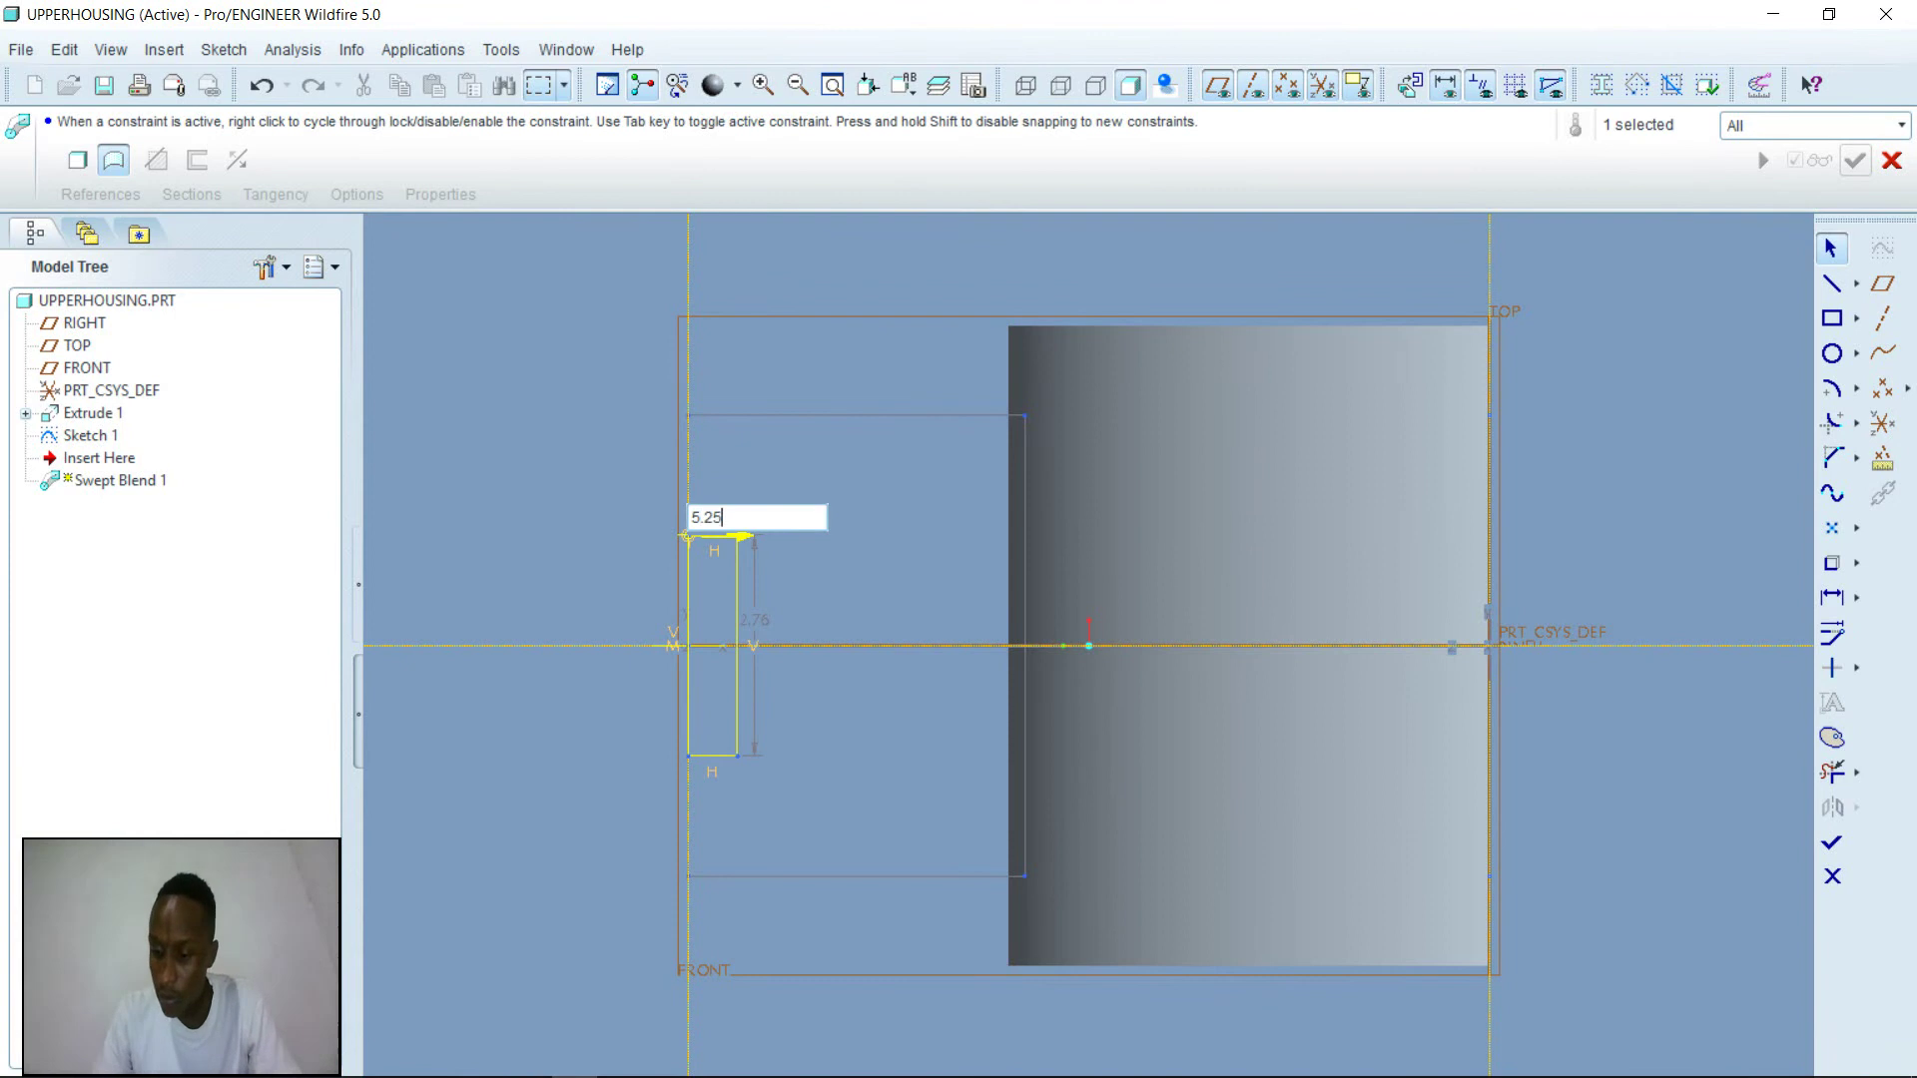
key(Return)
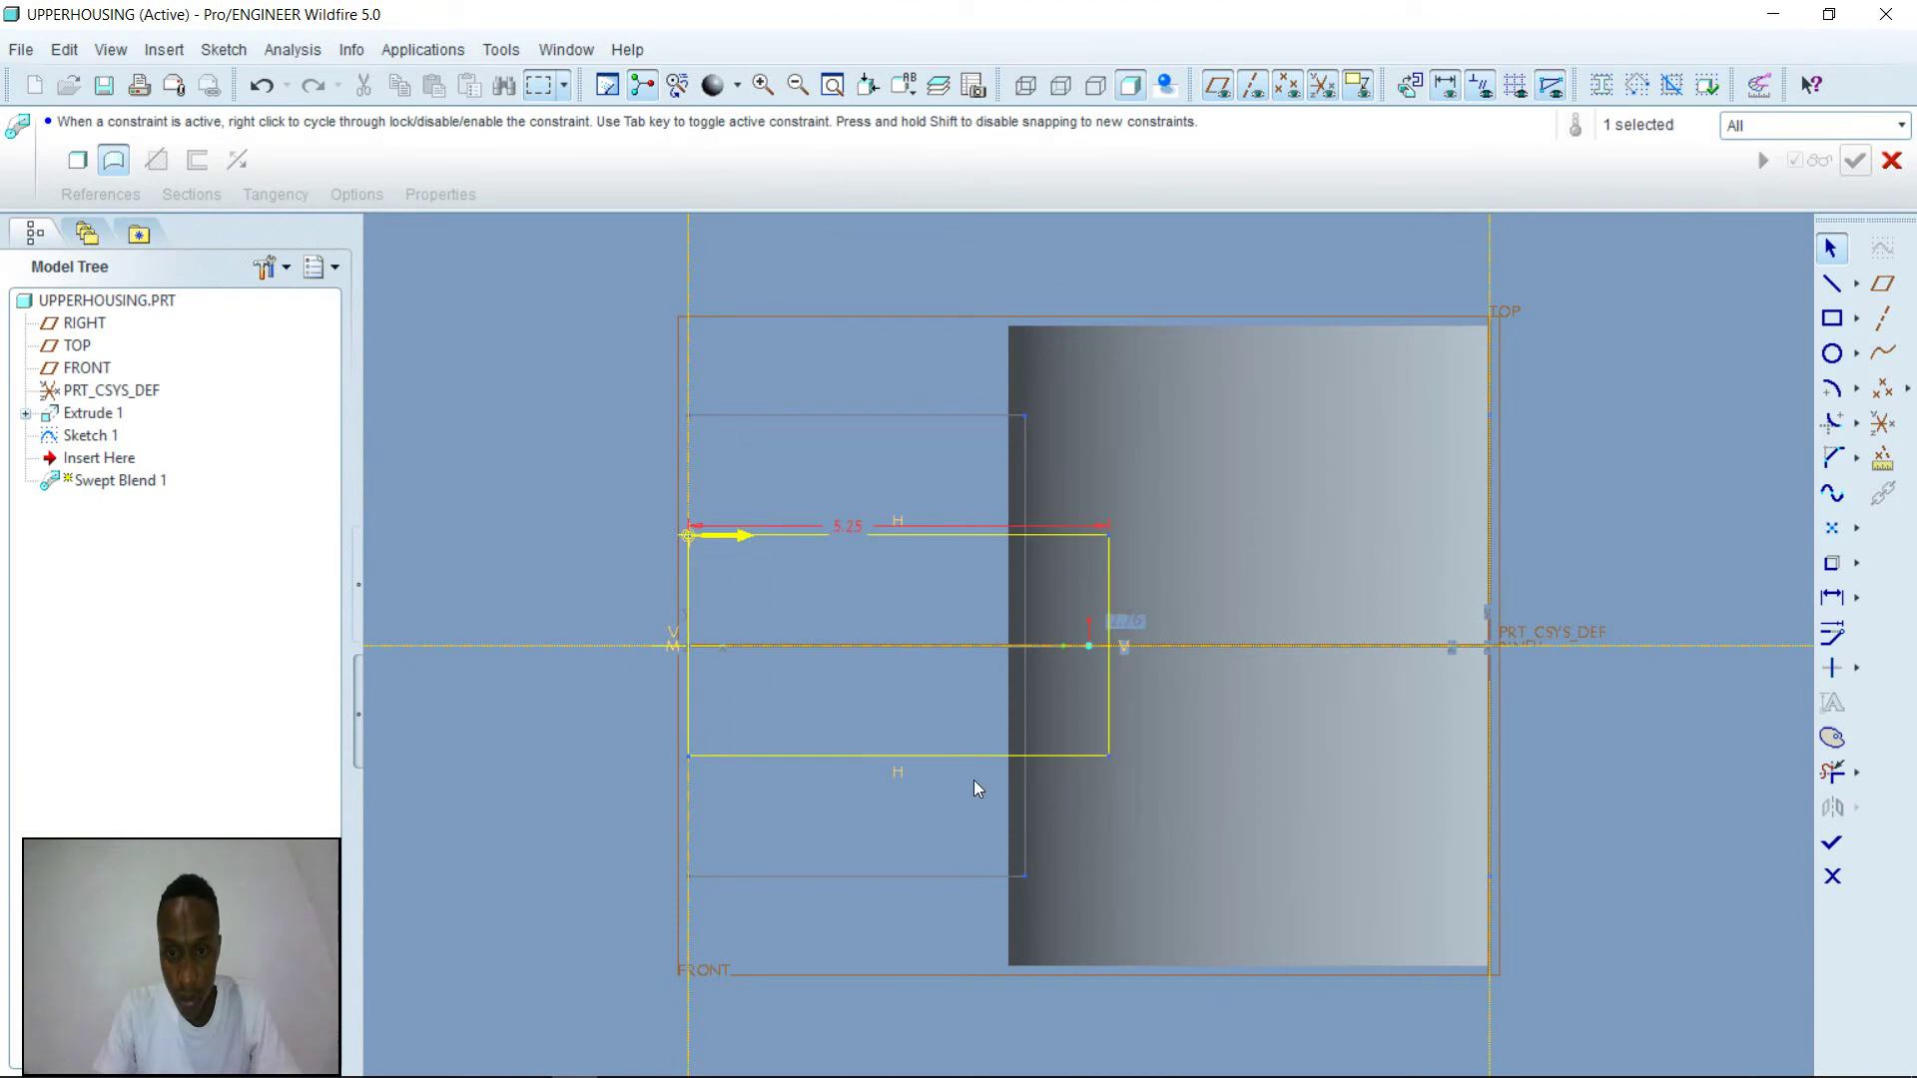
double_click(1126, 618)
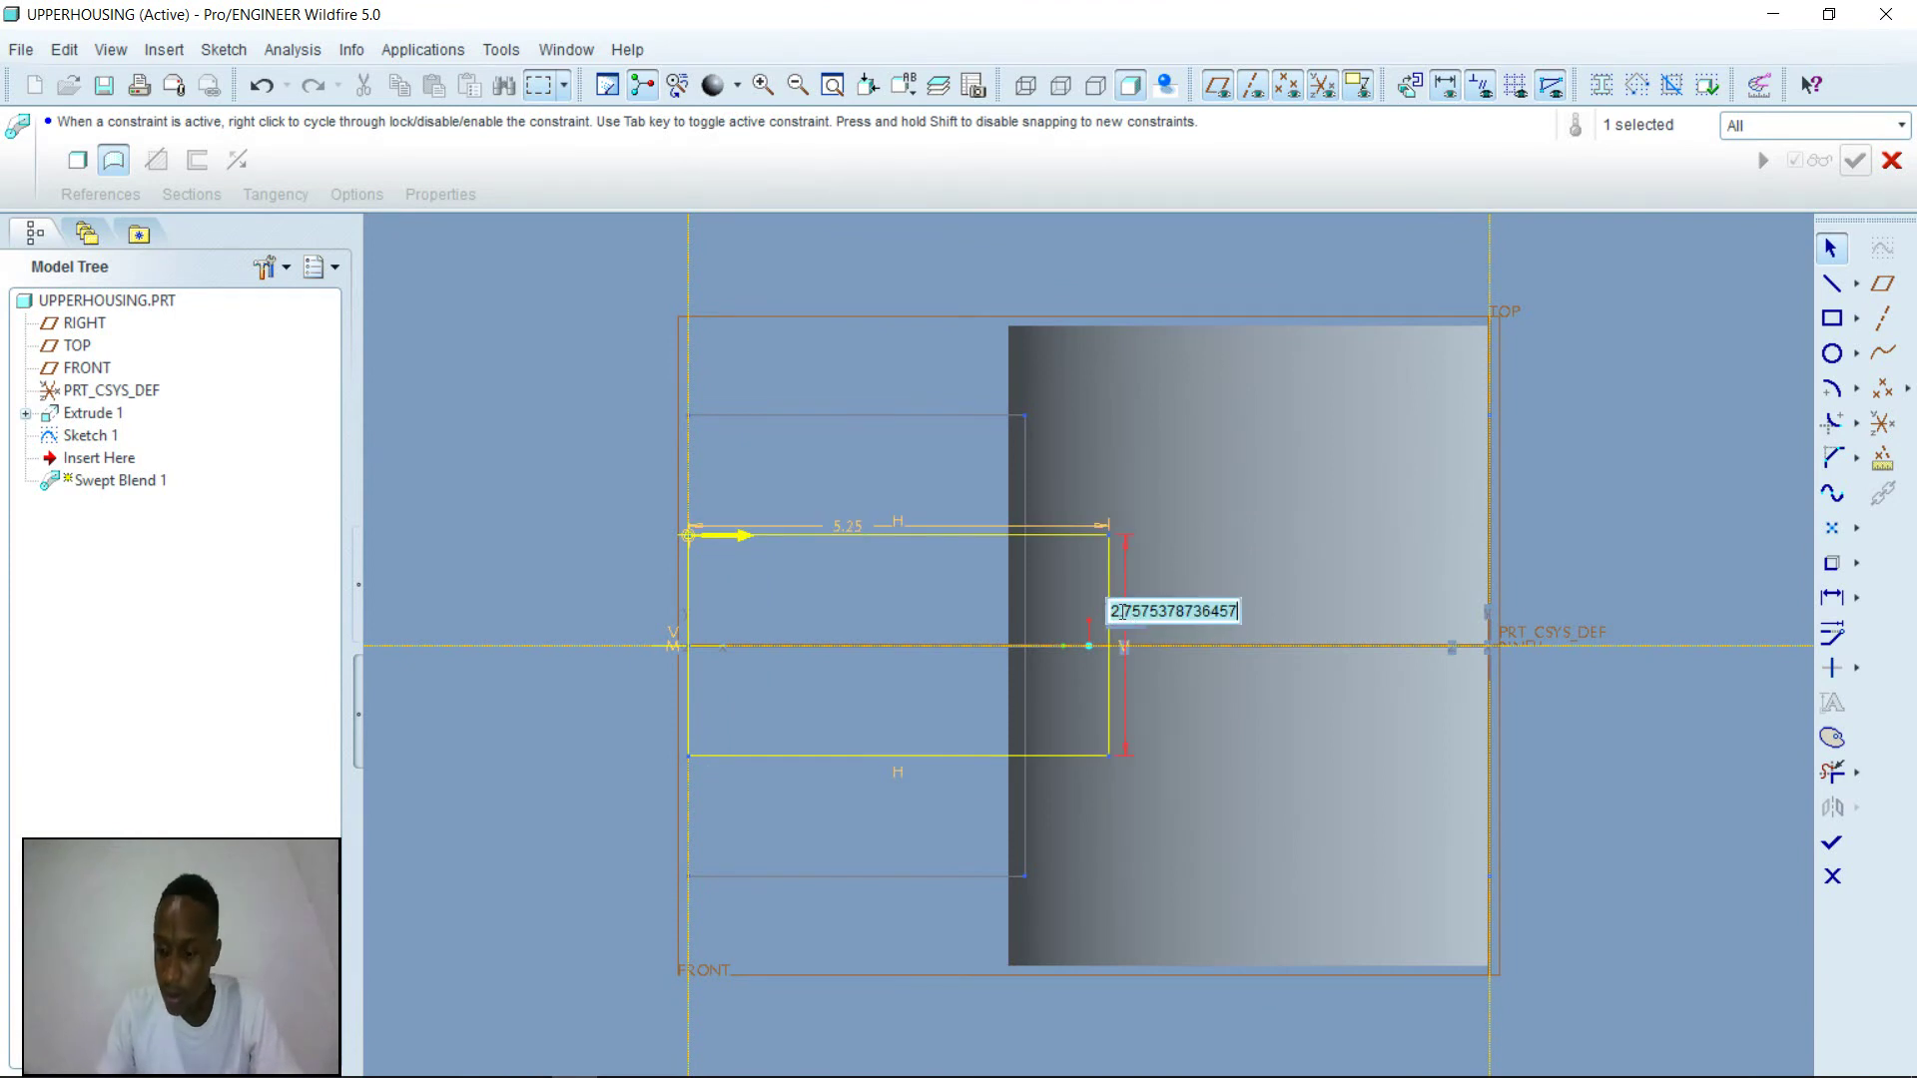
text(7.25)
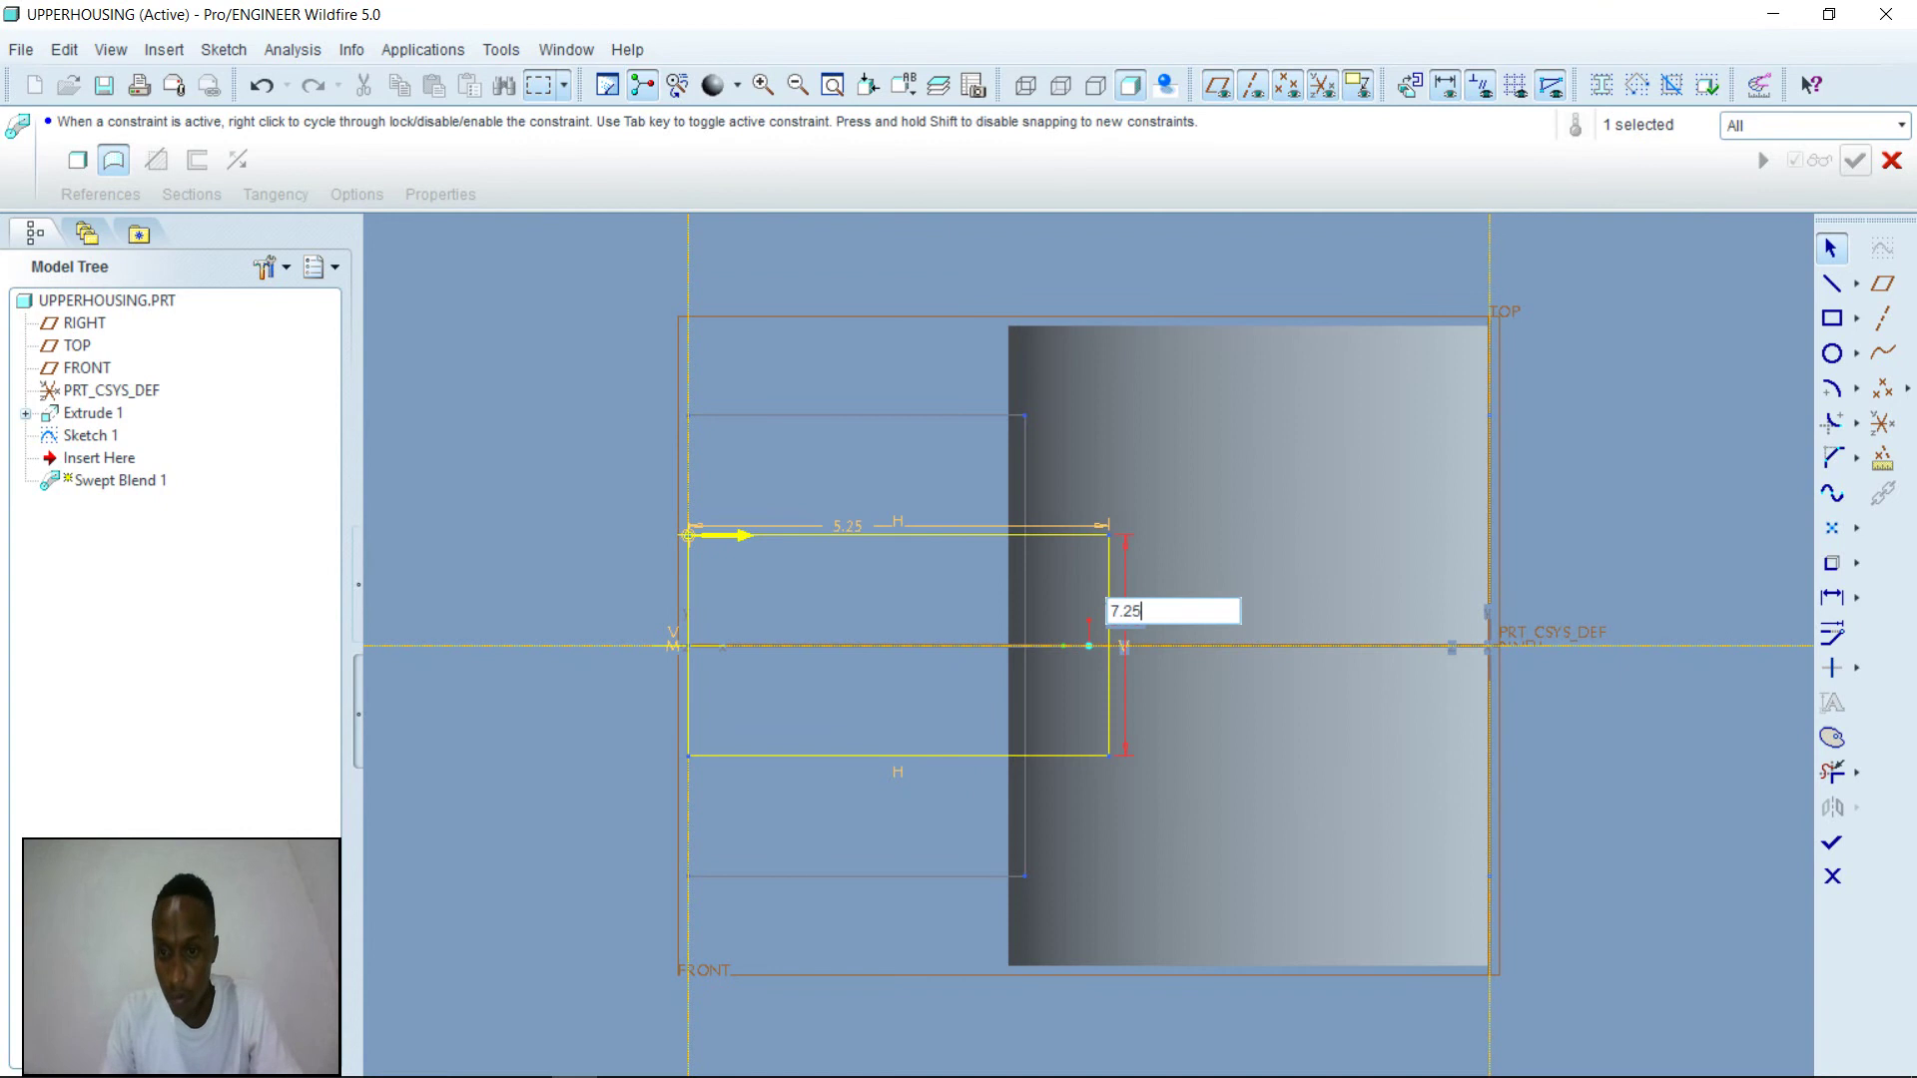
key(Return)
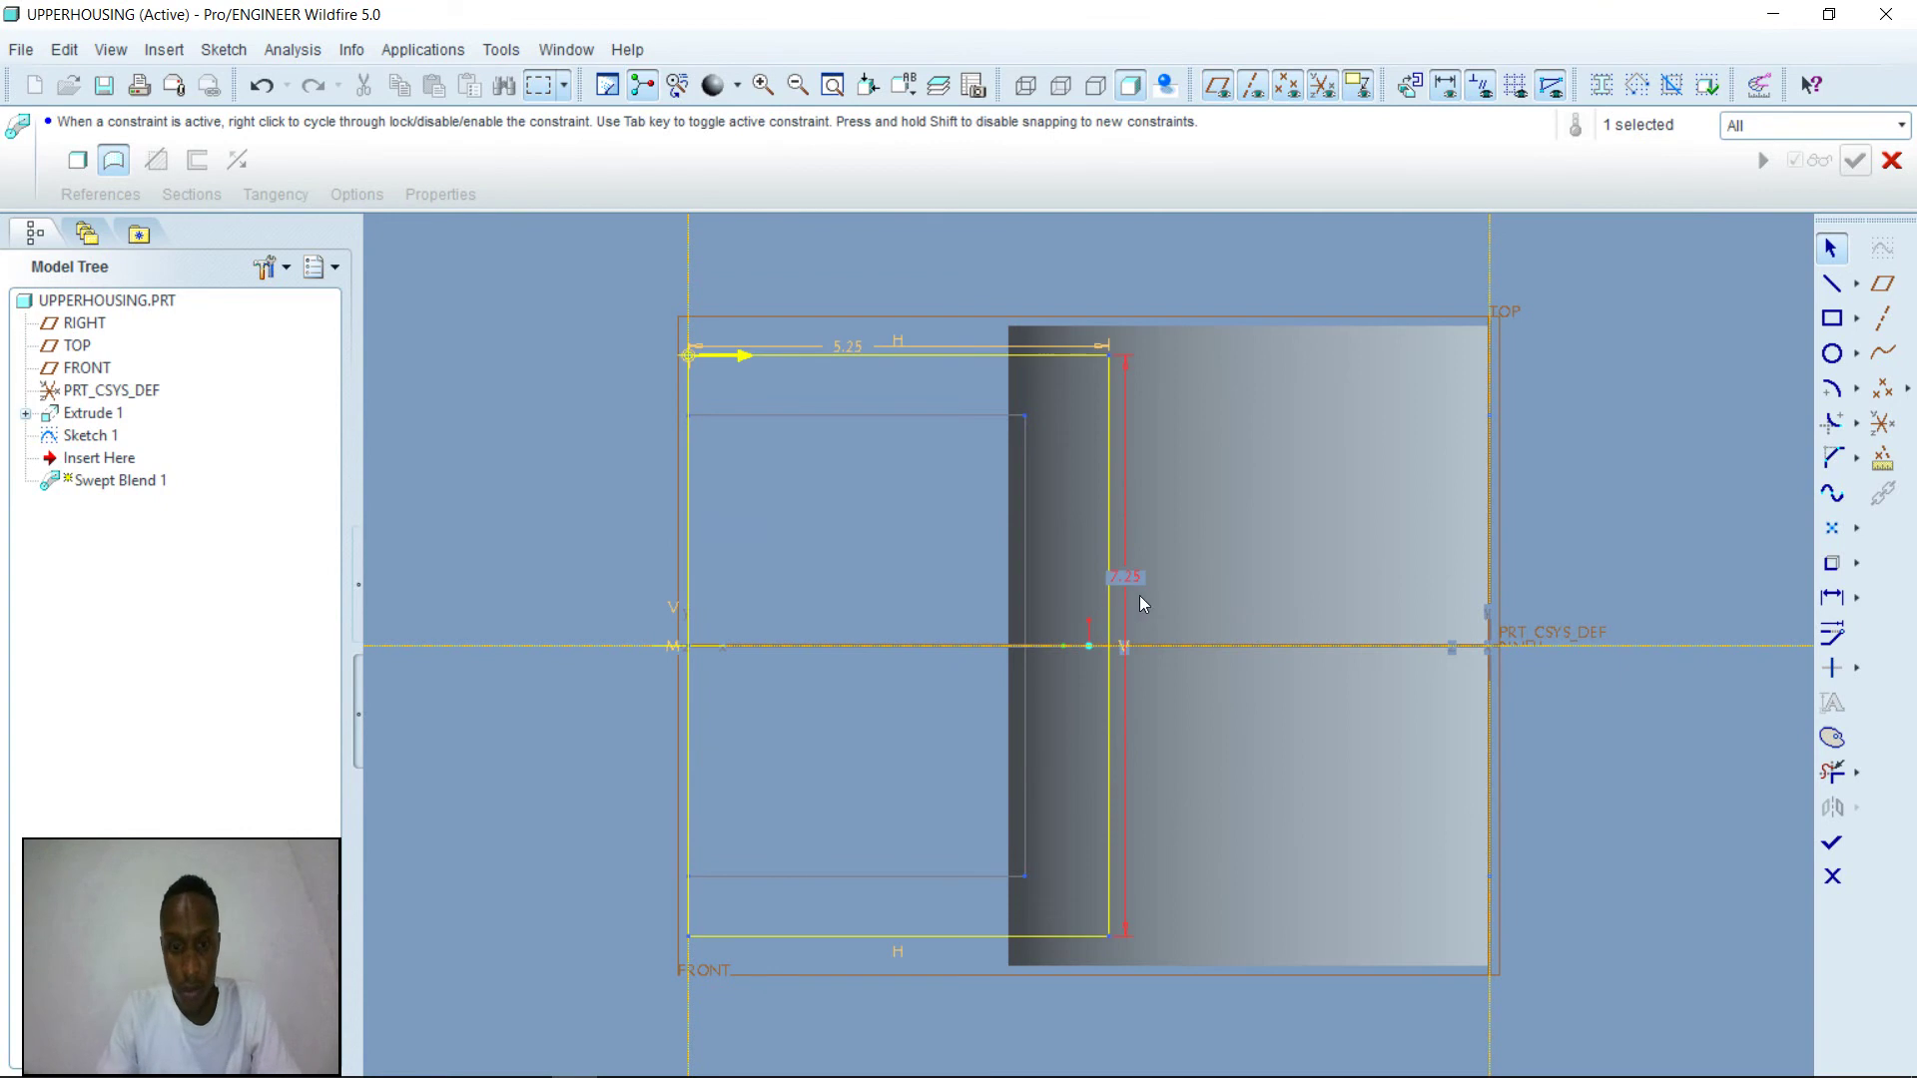
click(1831, 842)
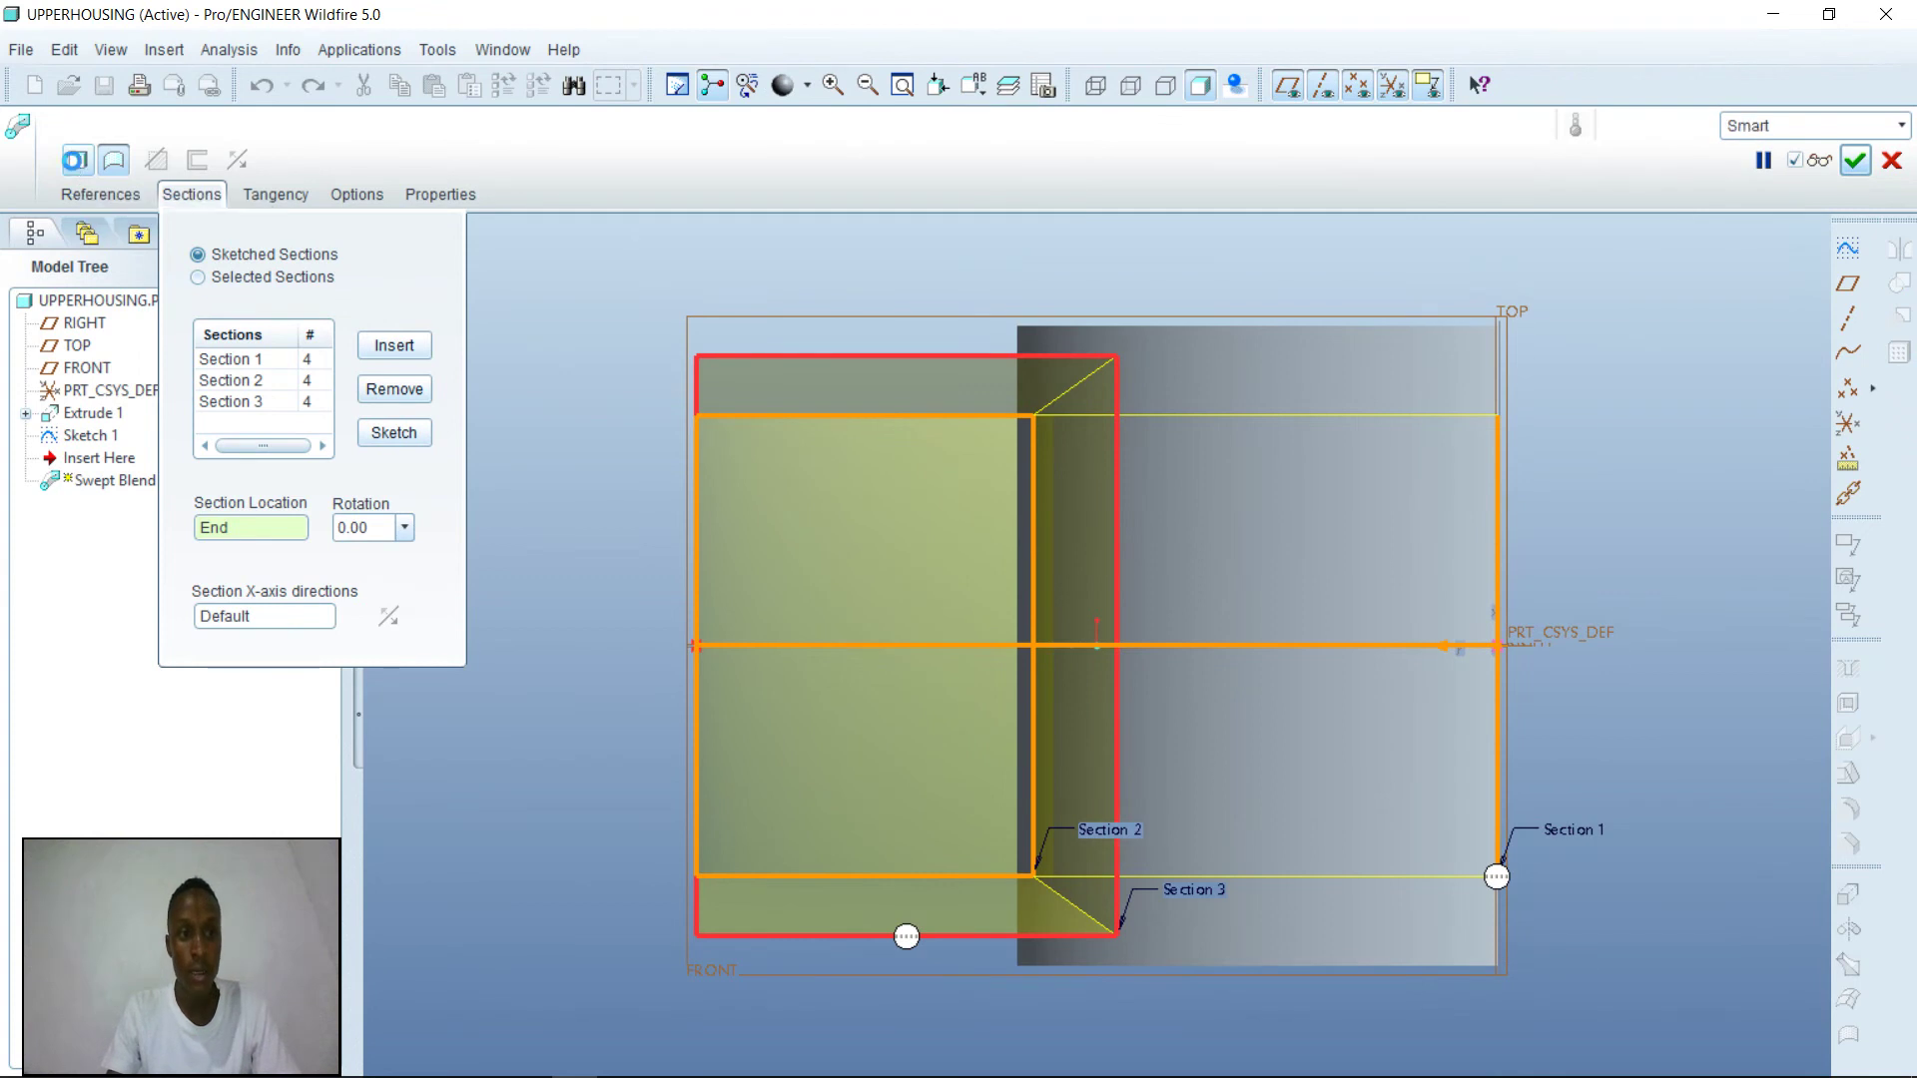
- Make the swept blend a solid, preview it from several angles, and complete the feature
click(75, 163)
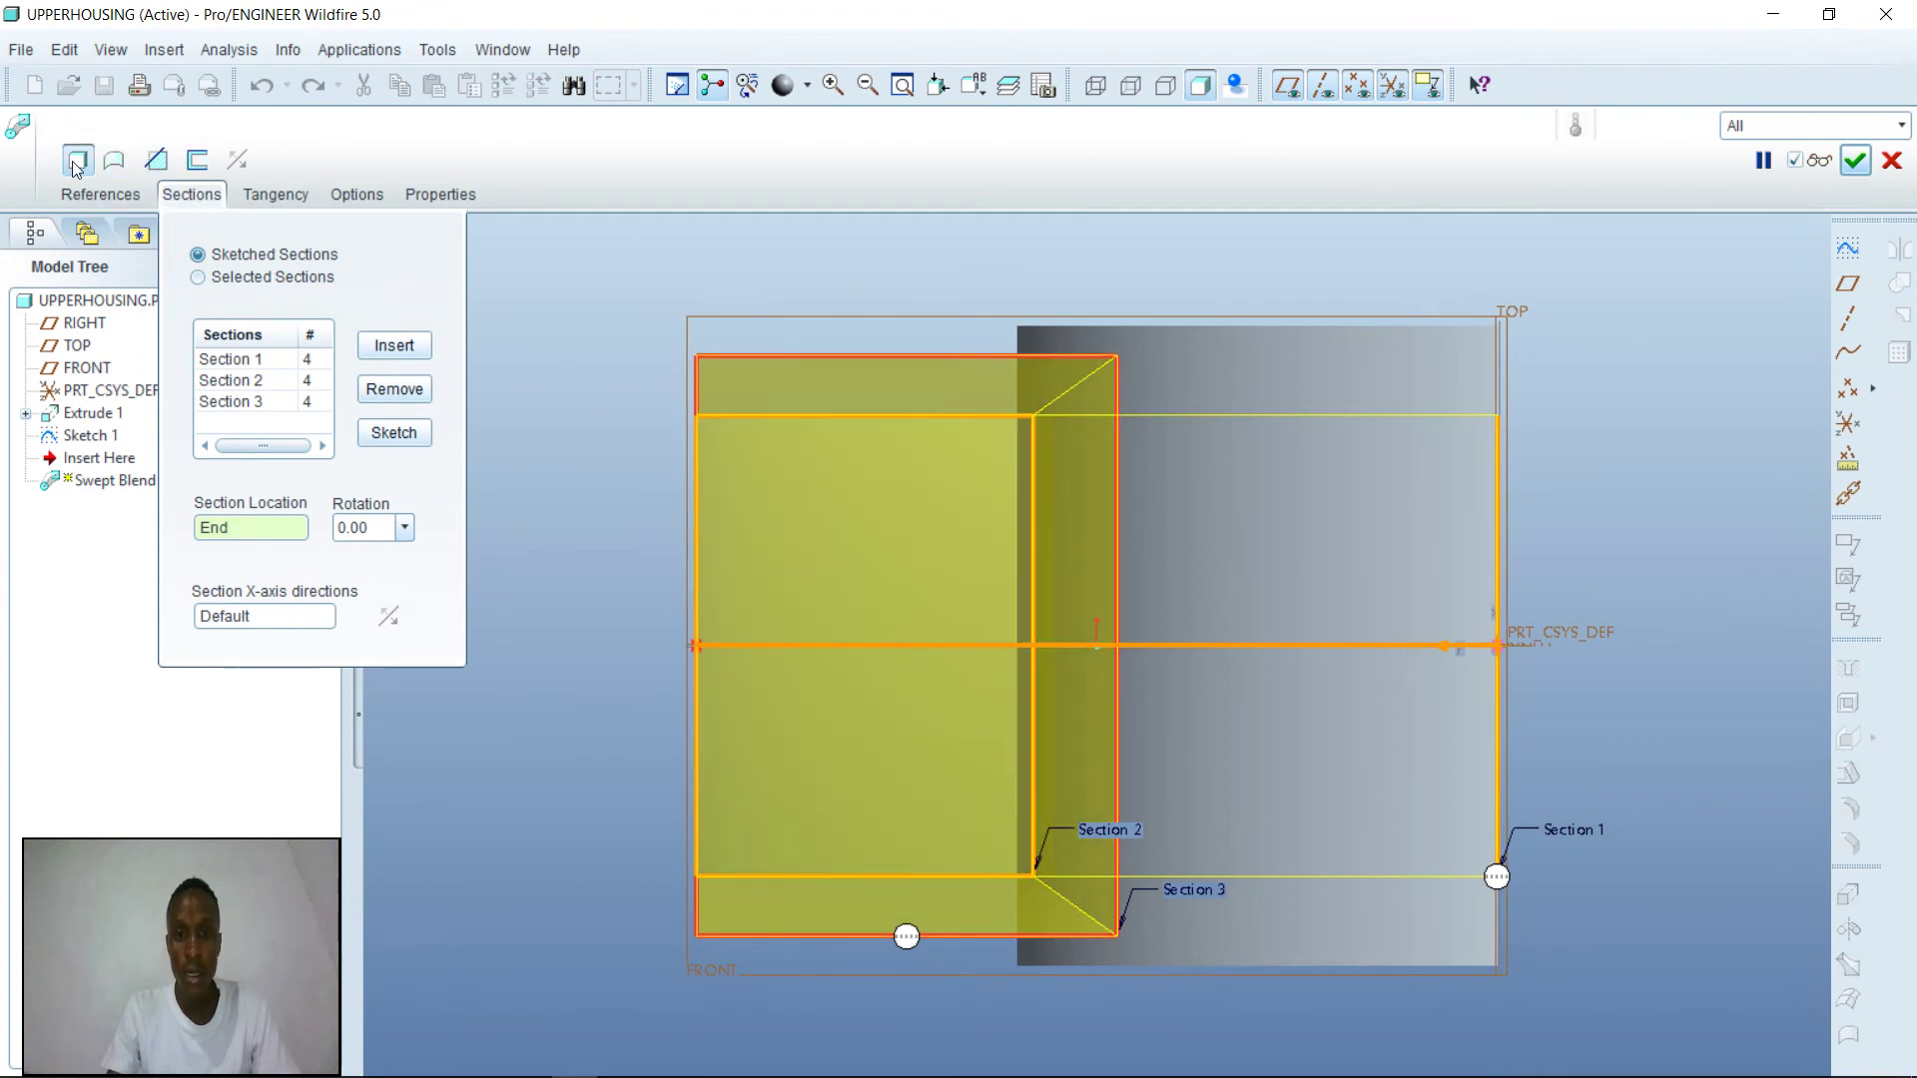
click(1823, 162)
middle_drag(1579, 507, 1738, 435)
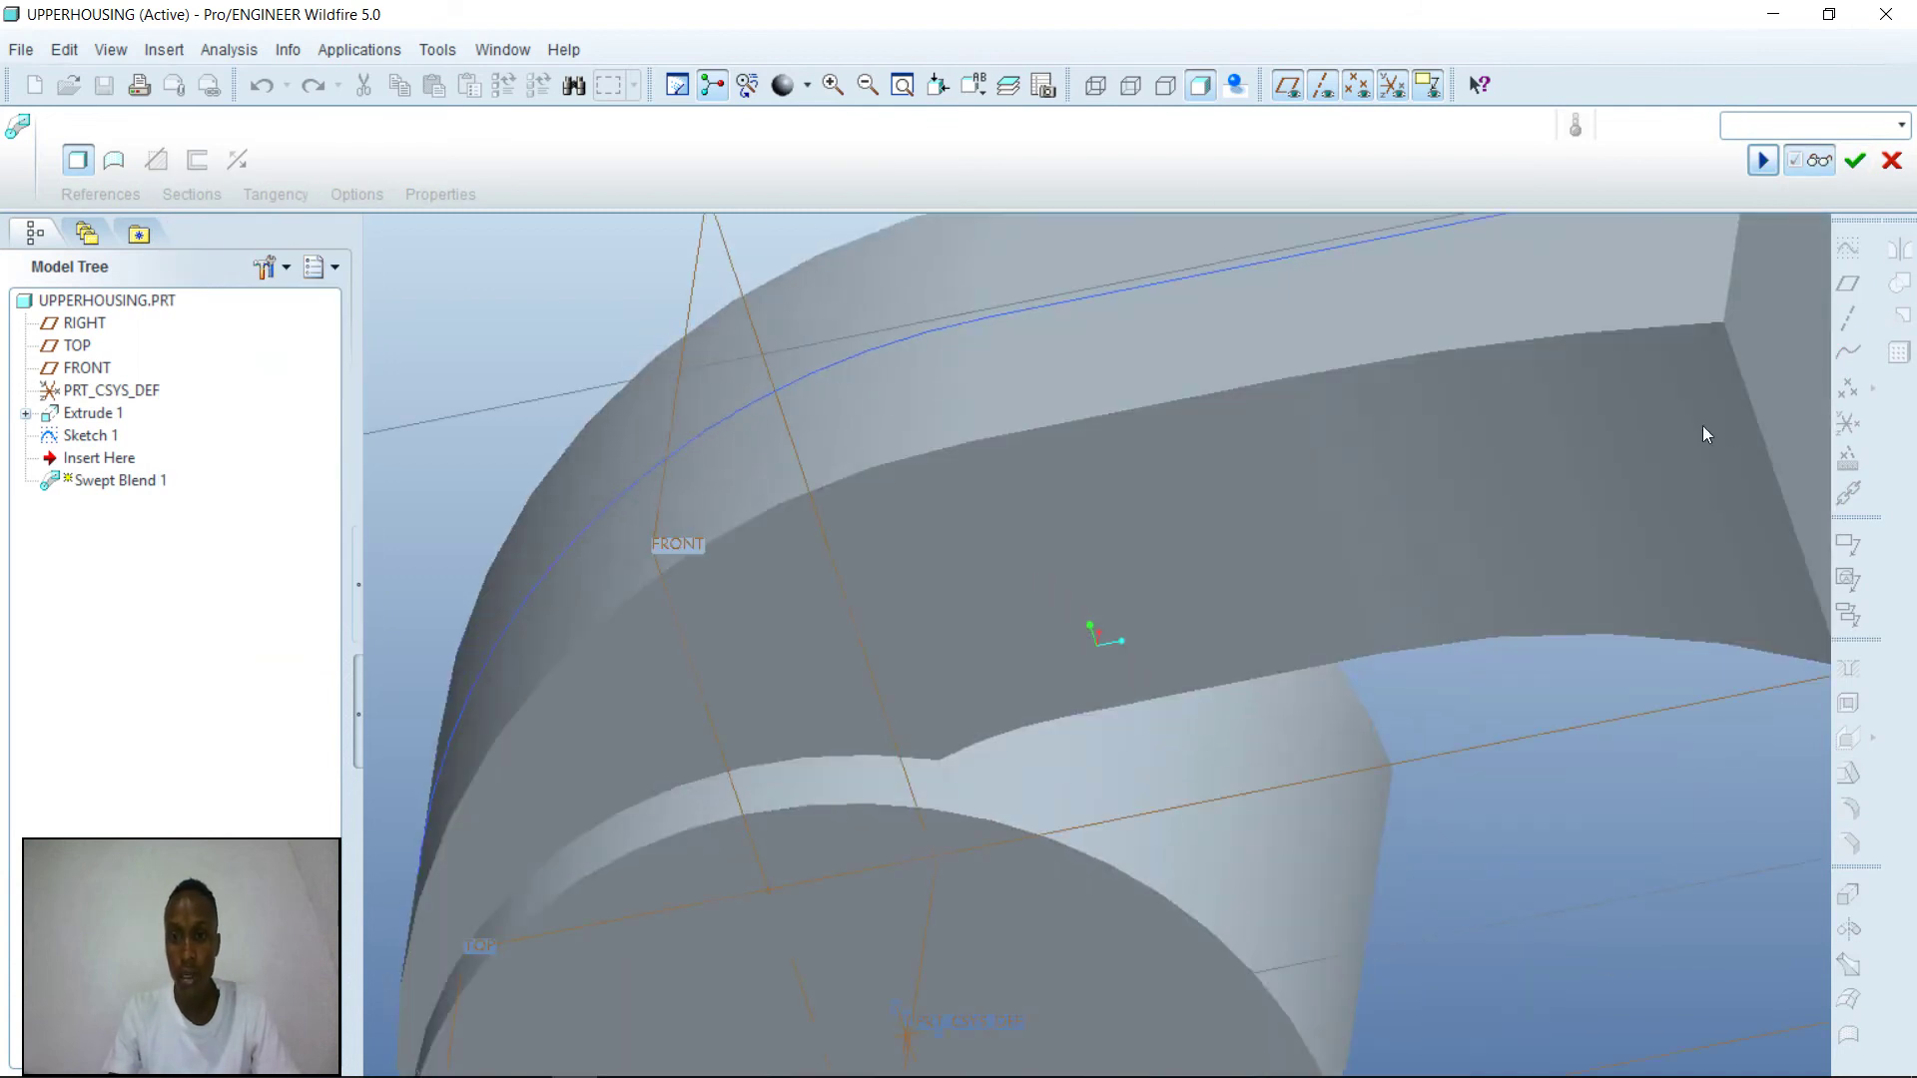
click(904, 84)
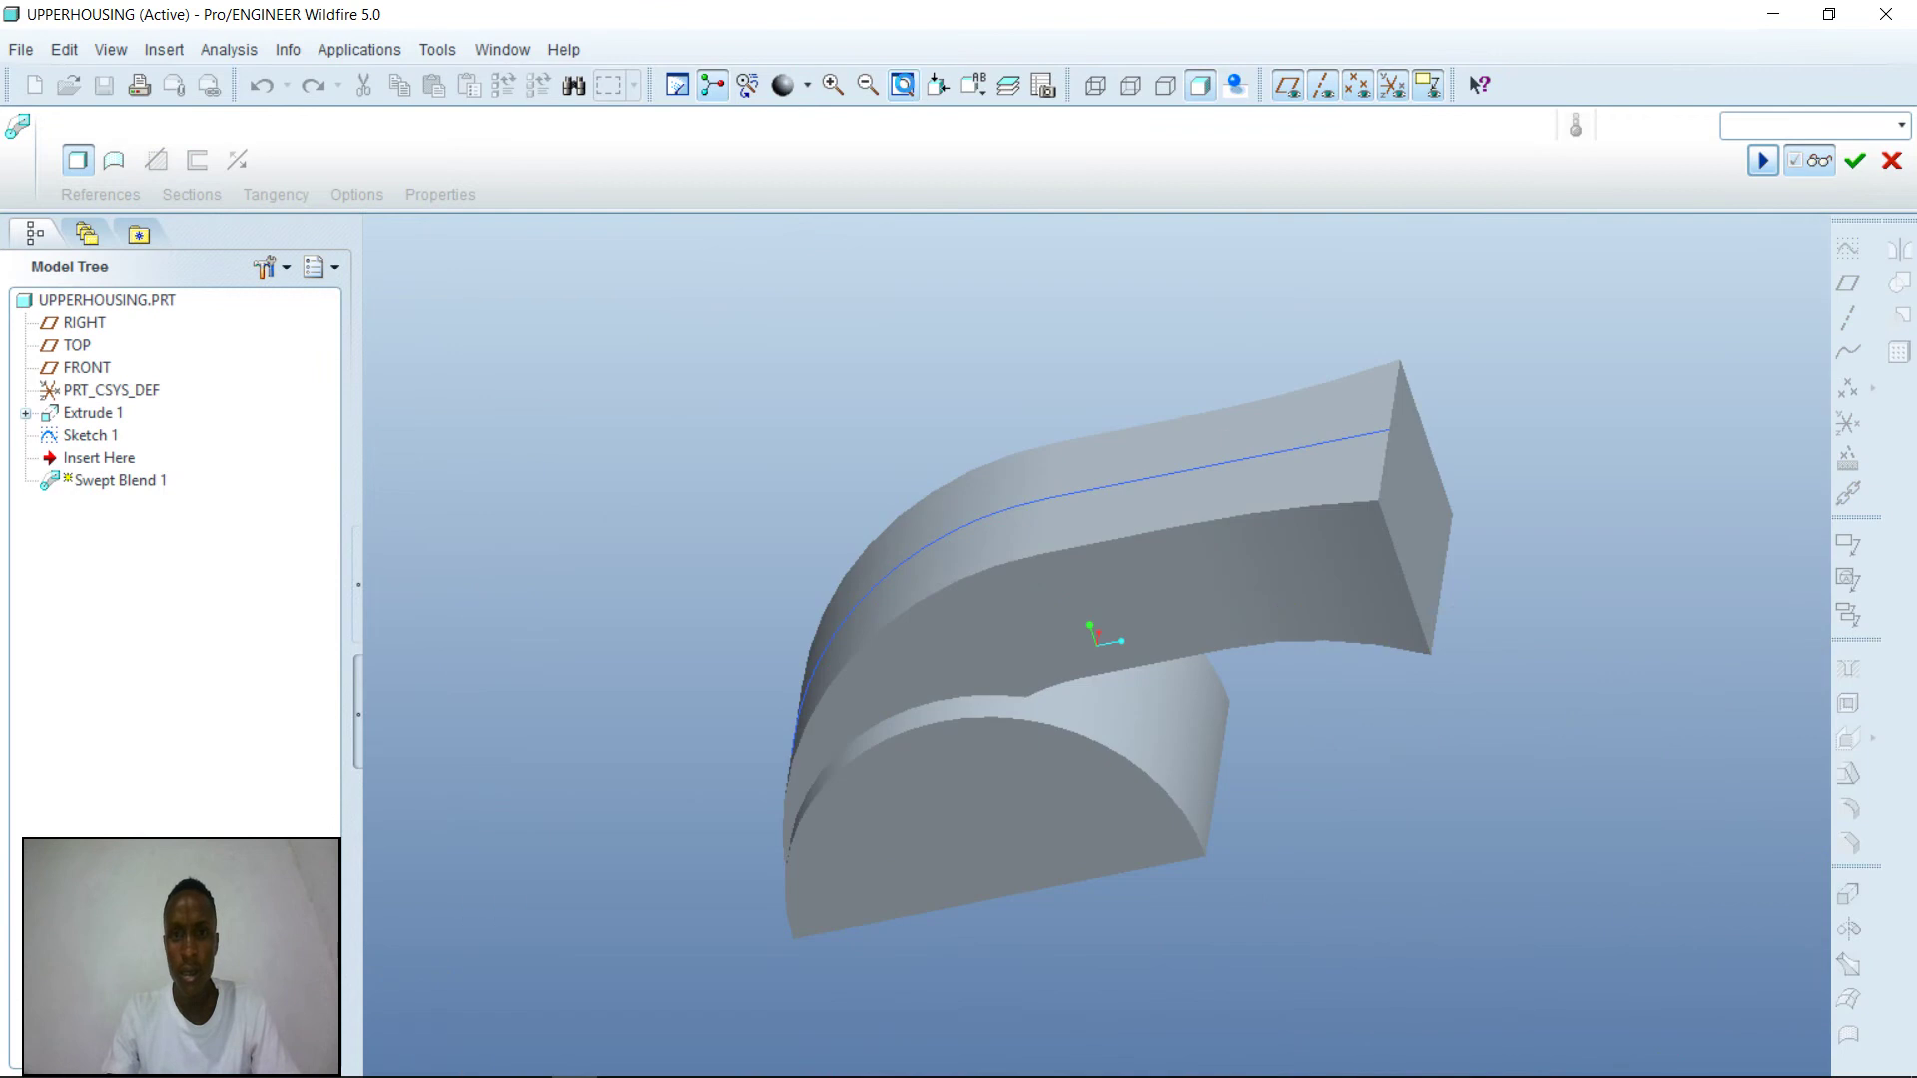
middle_drag(1538, 604, 1208, 691)
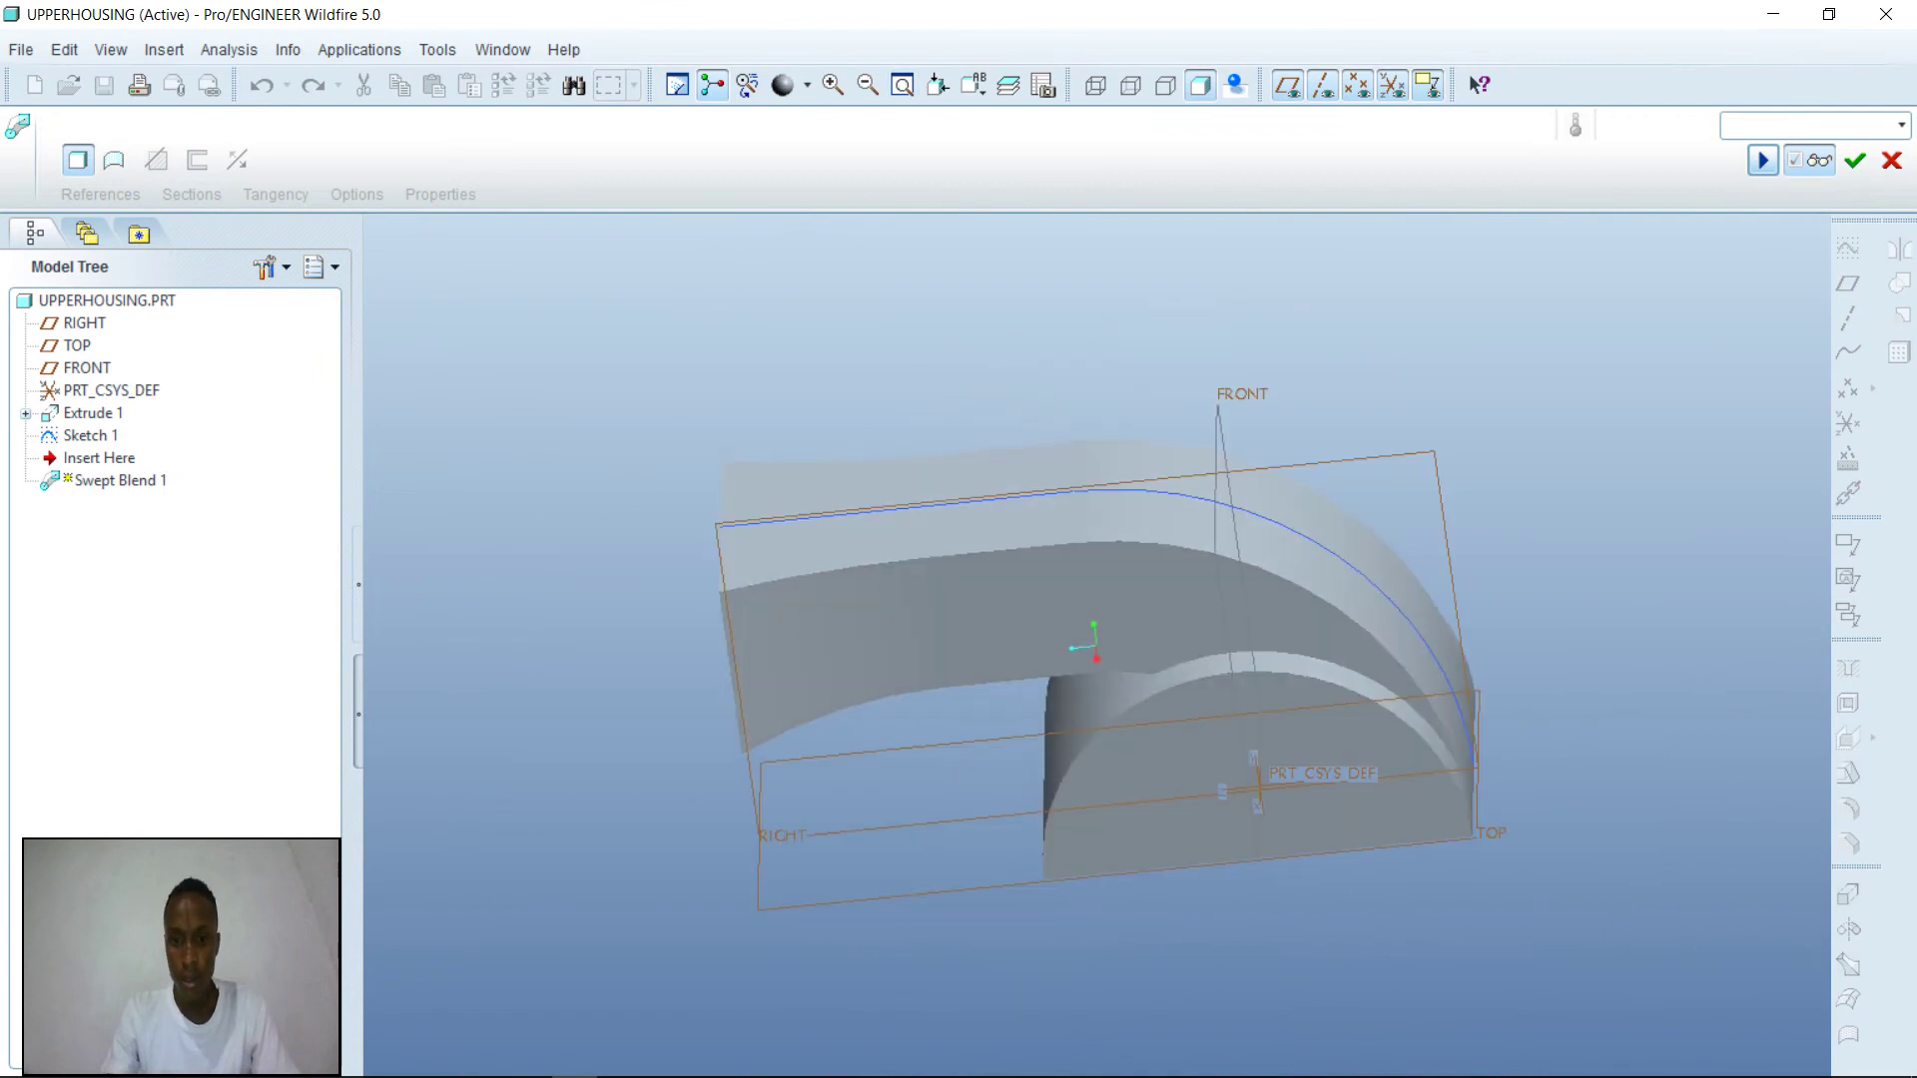
click(1856, 162)
click(1694, 415)
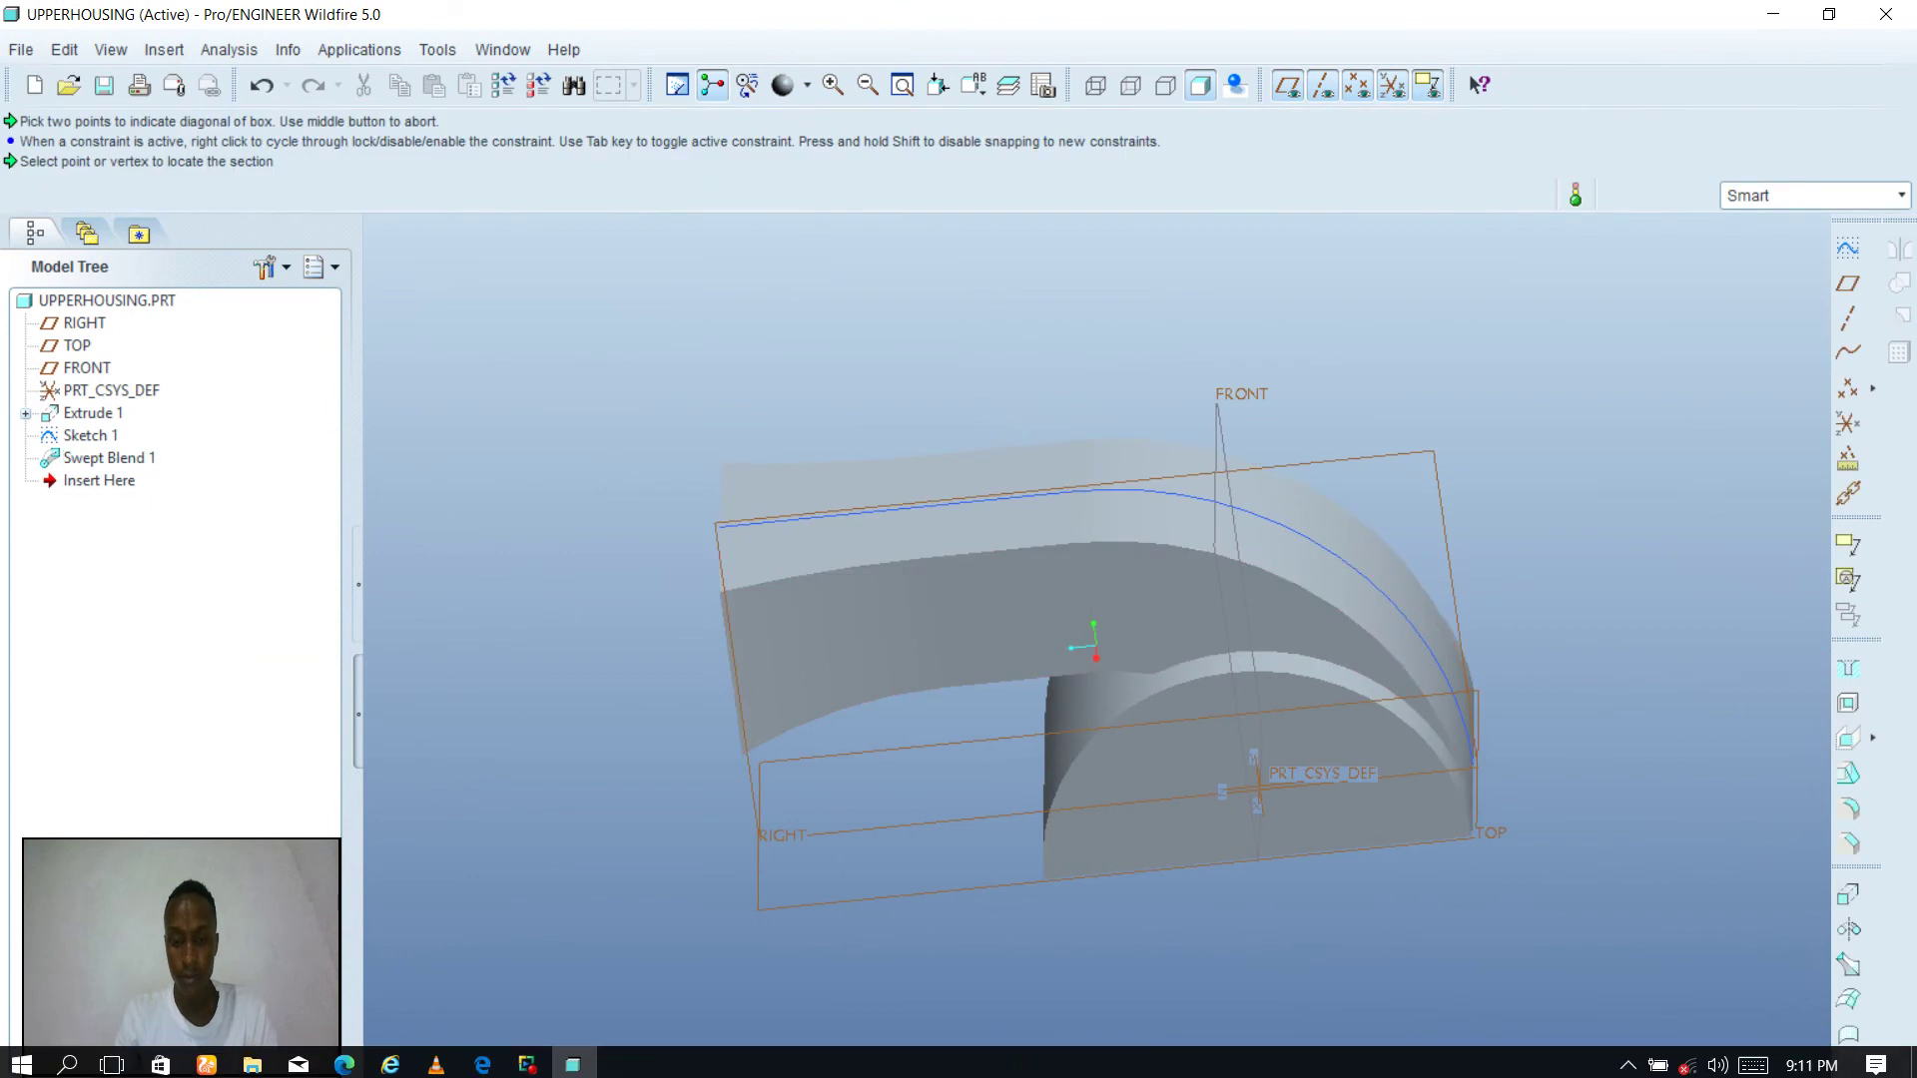
- Check the guide PDF's round instructions, and back in Pro/ENGINEER start a round on one long edge of the swept blend
click(482, 1059)
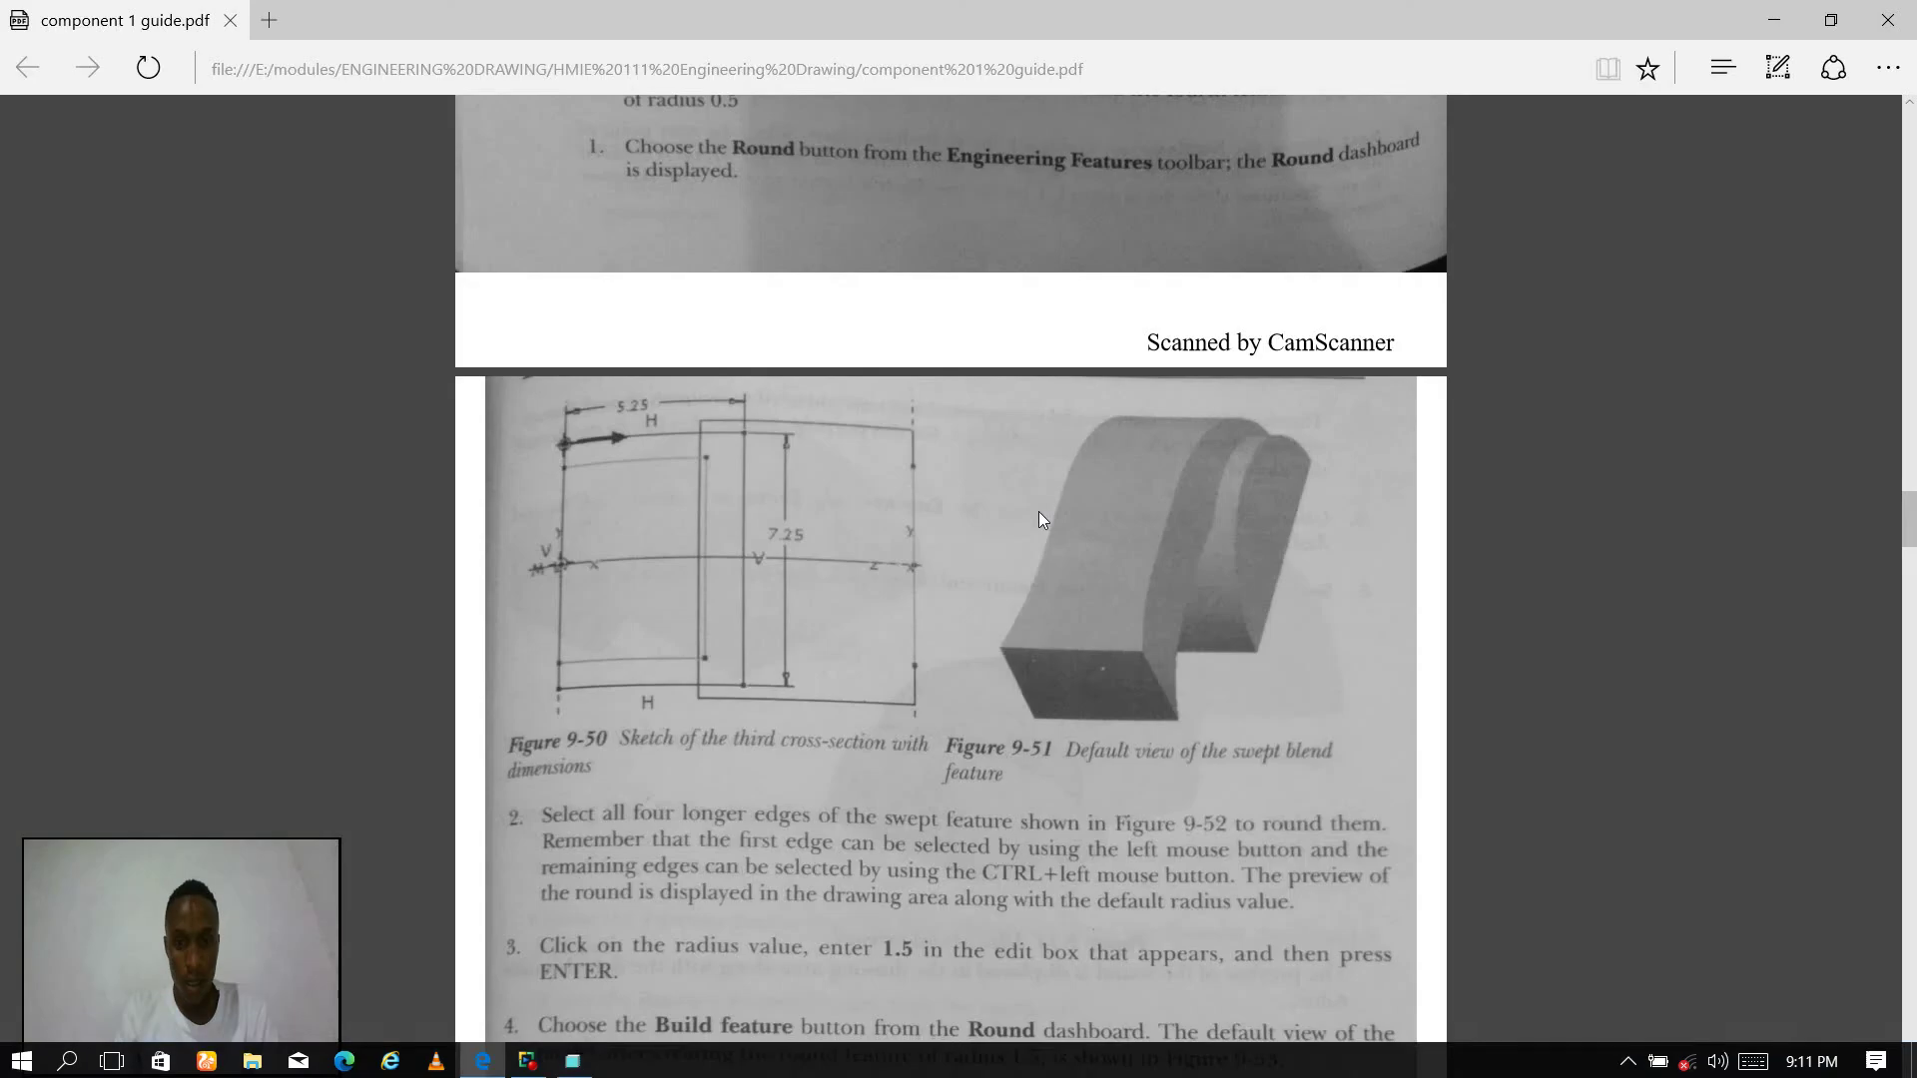
scroll(1004, 517, down, 1)
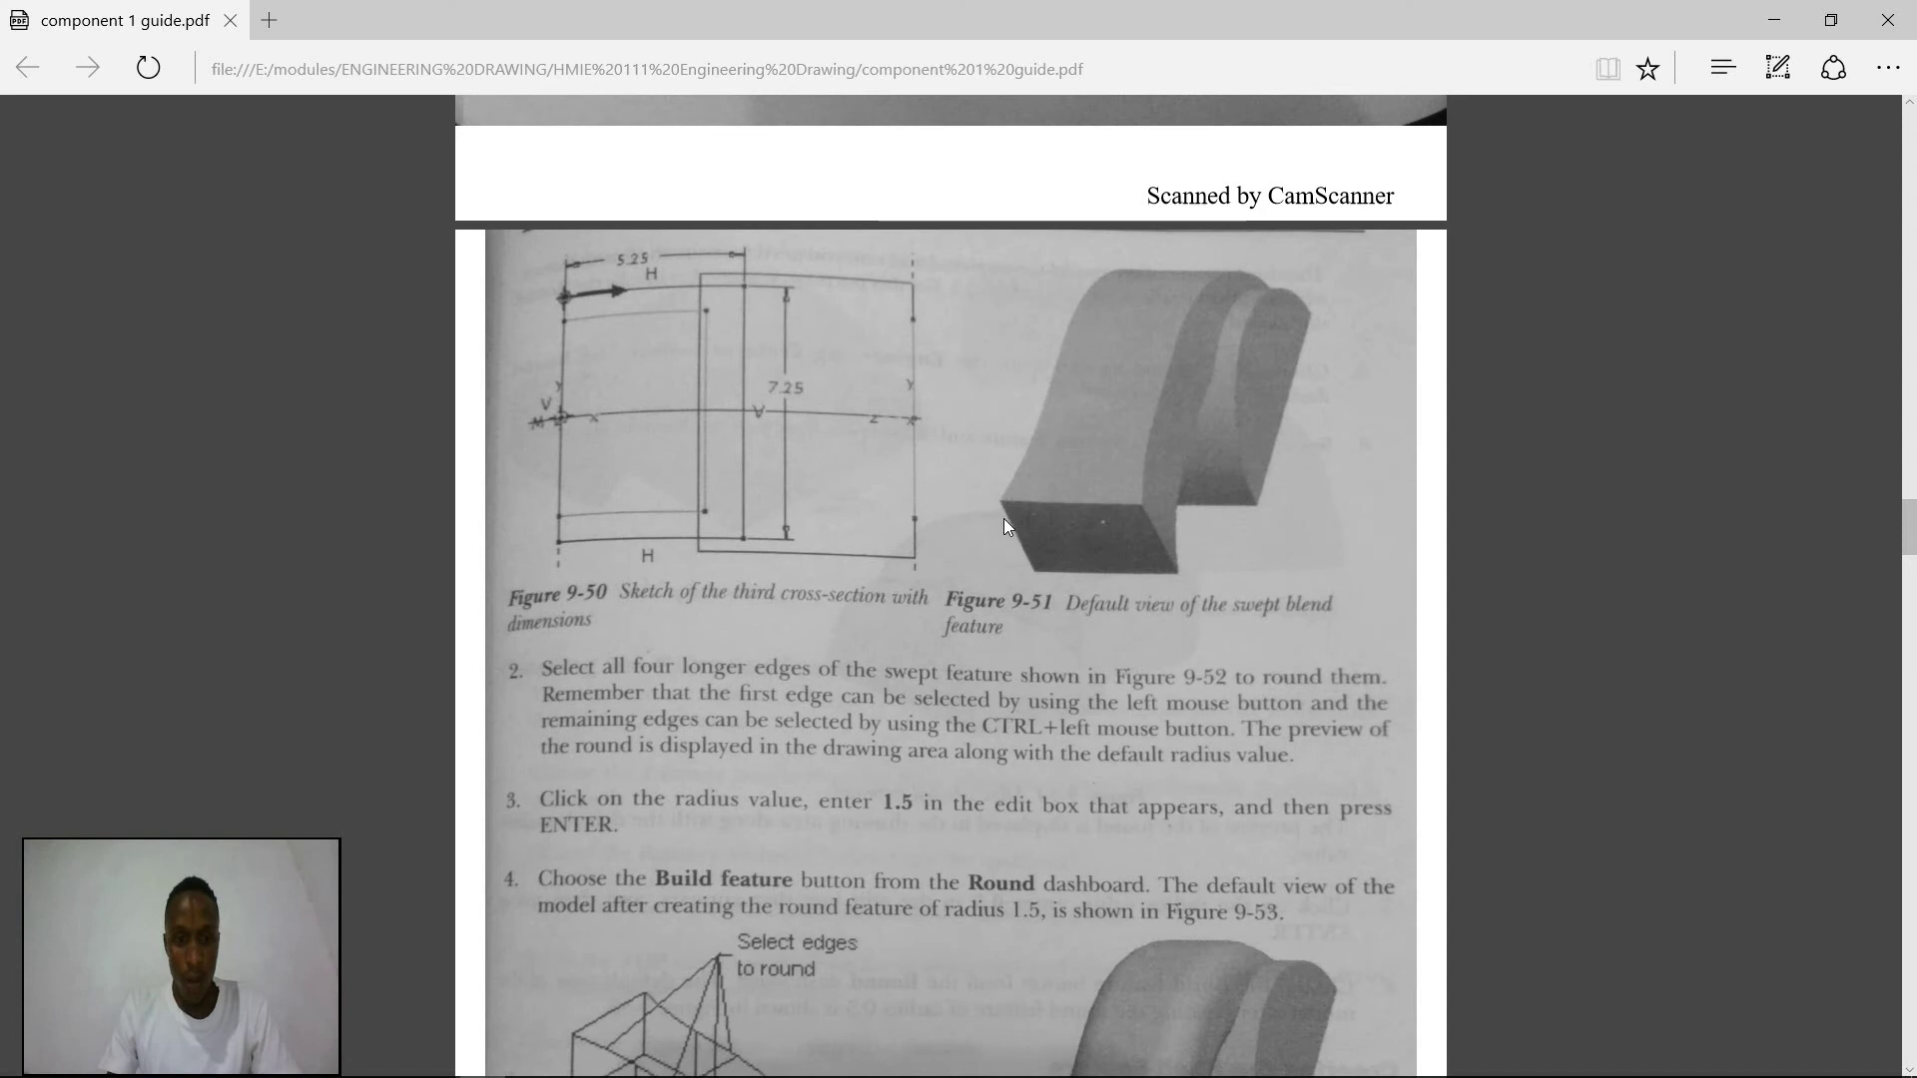
scroll(678, 565, down, 3)
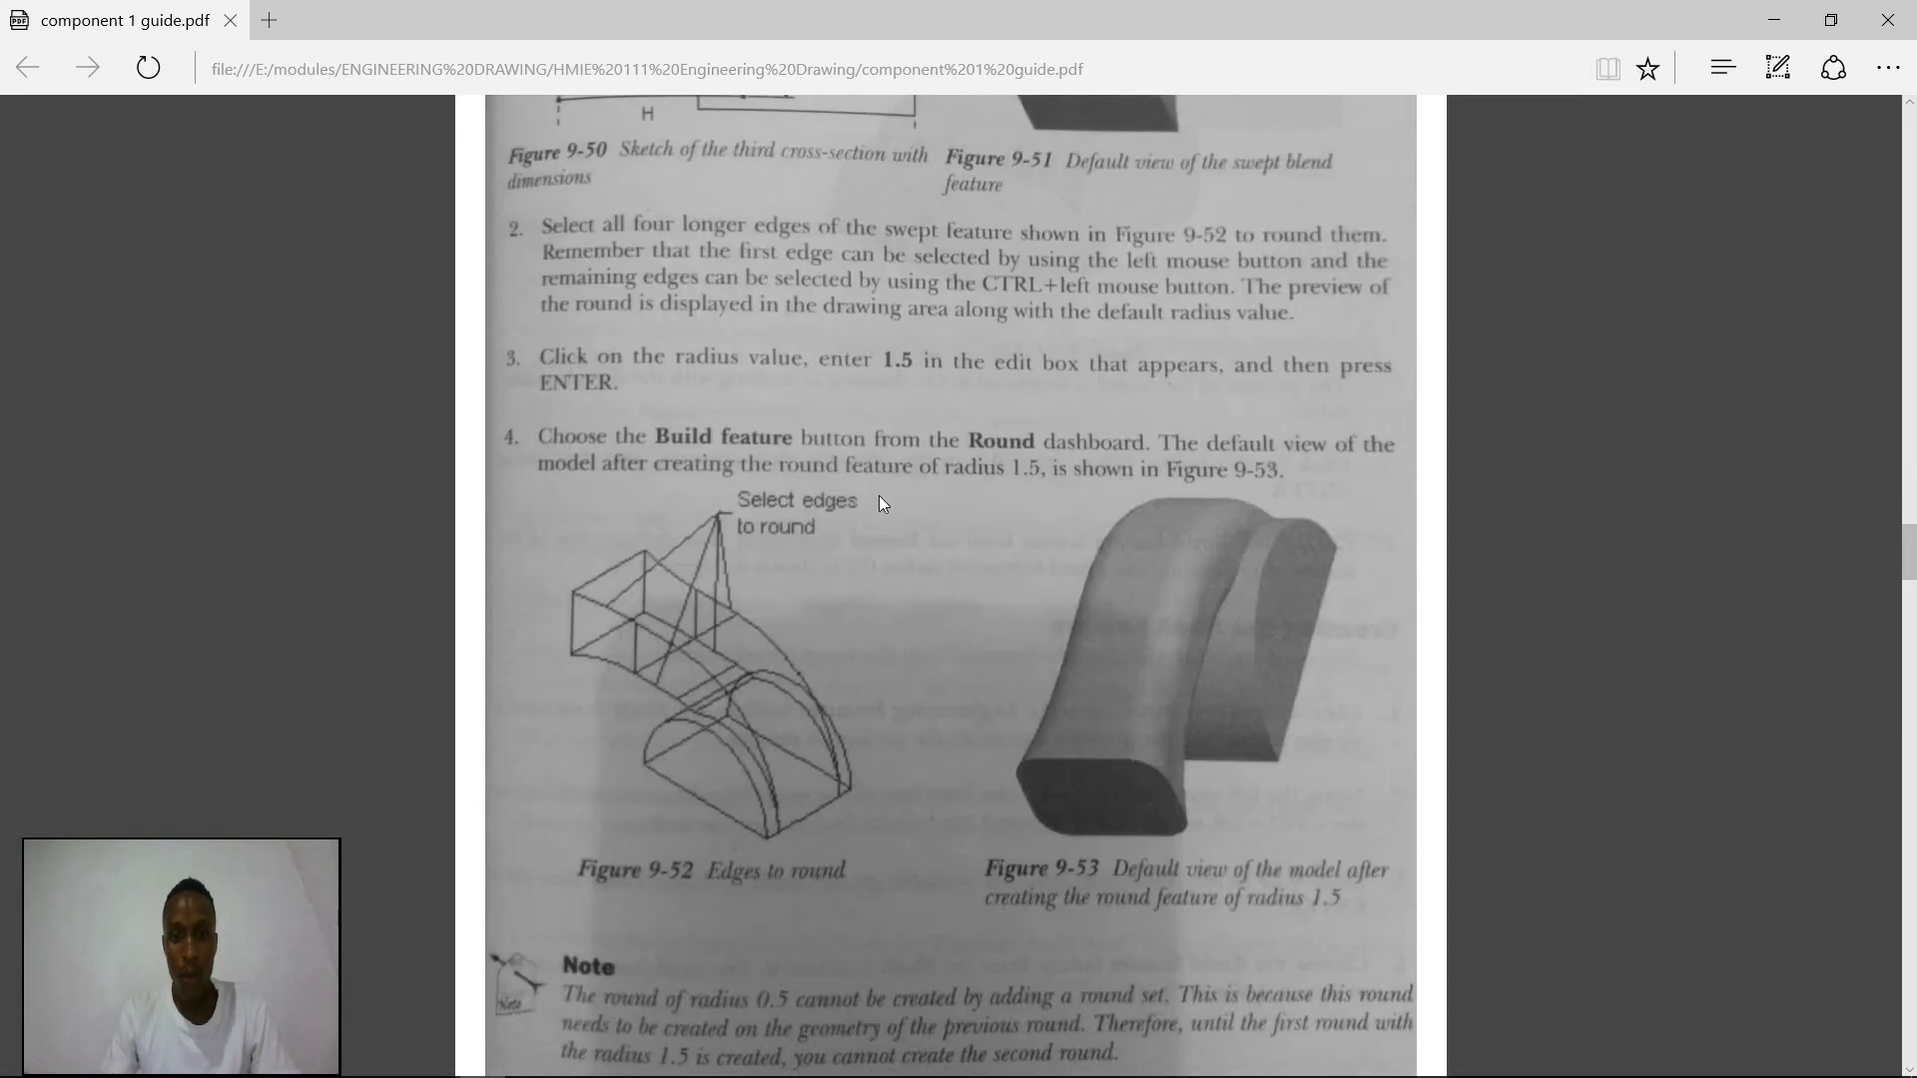
scroll(880, 497, up, 1)
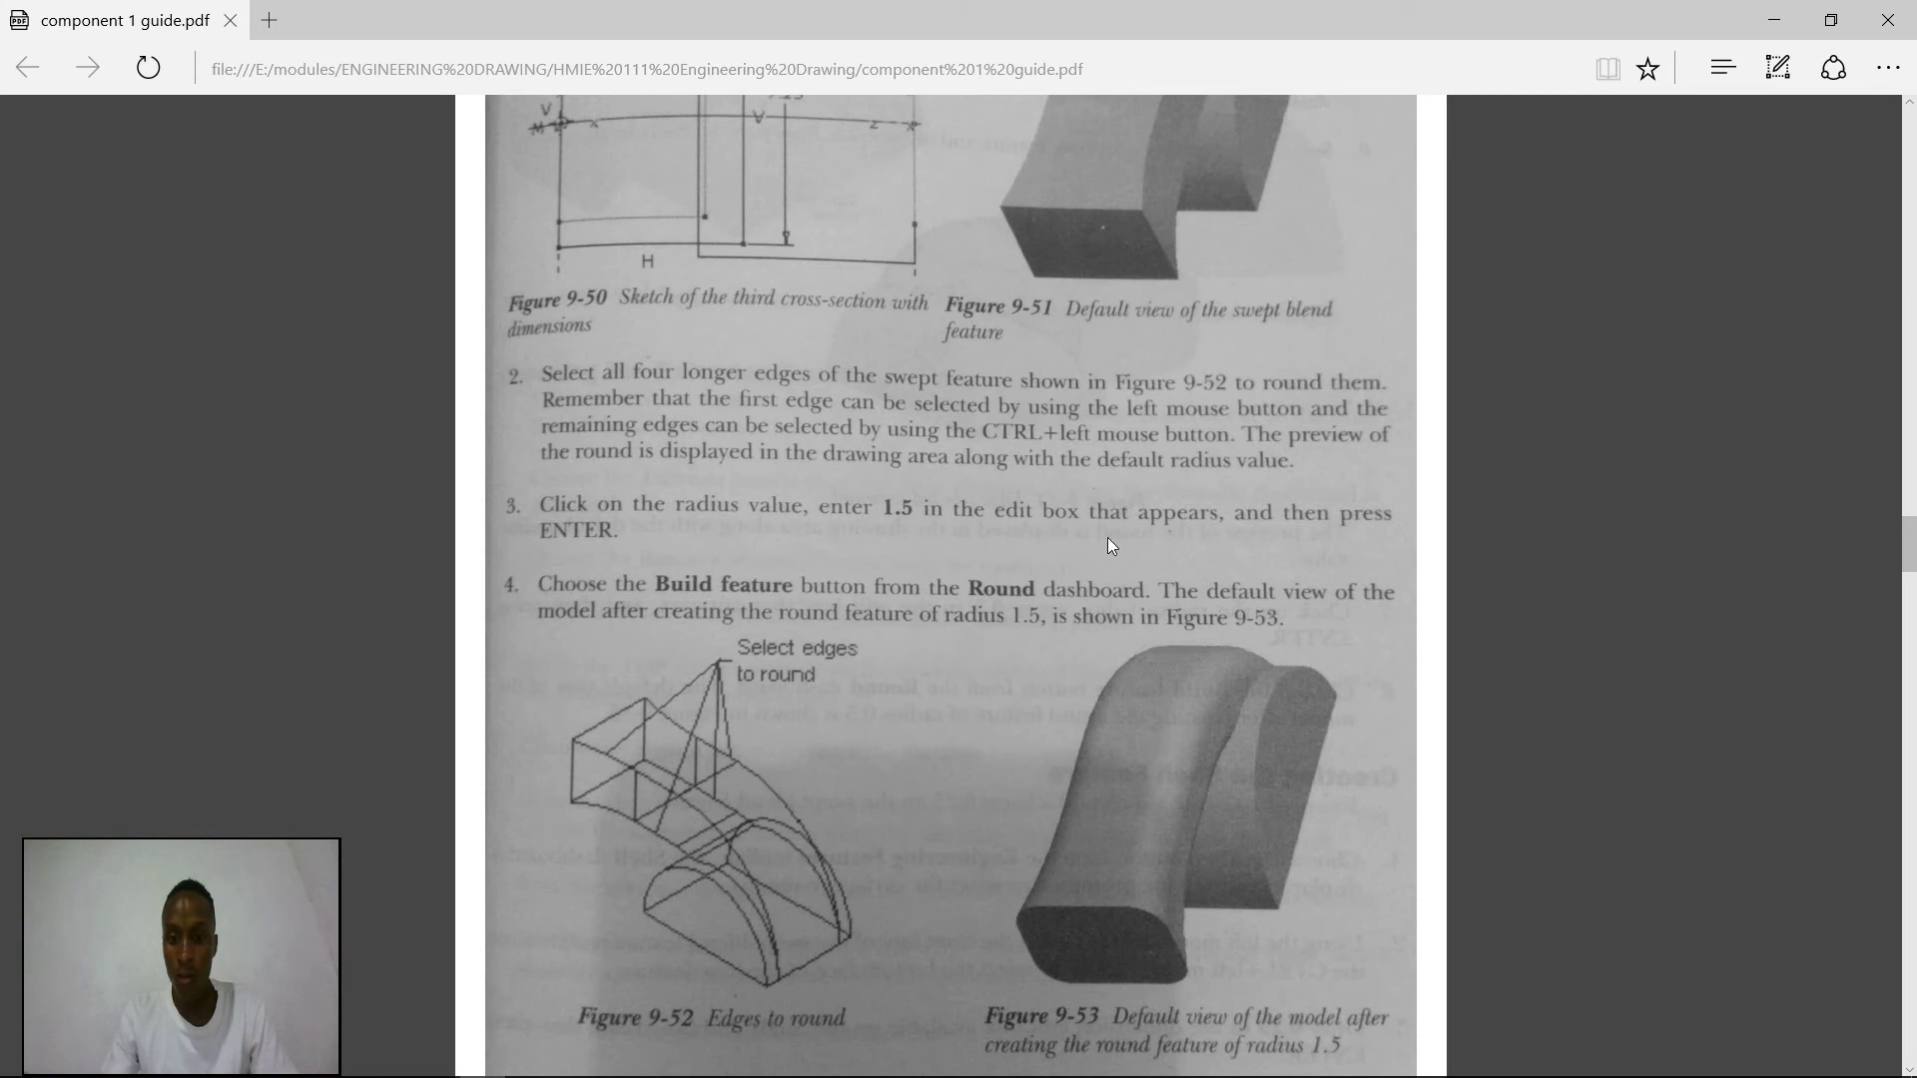
click(572, 1058)
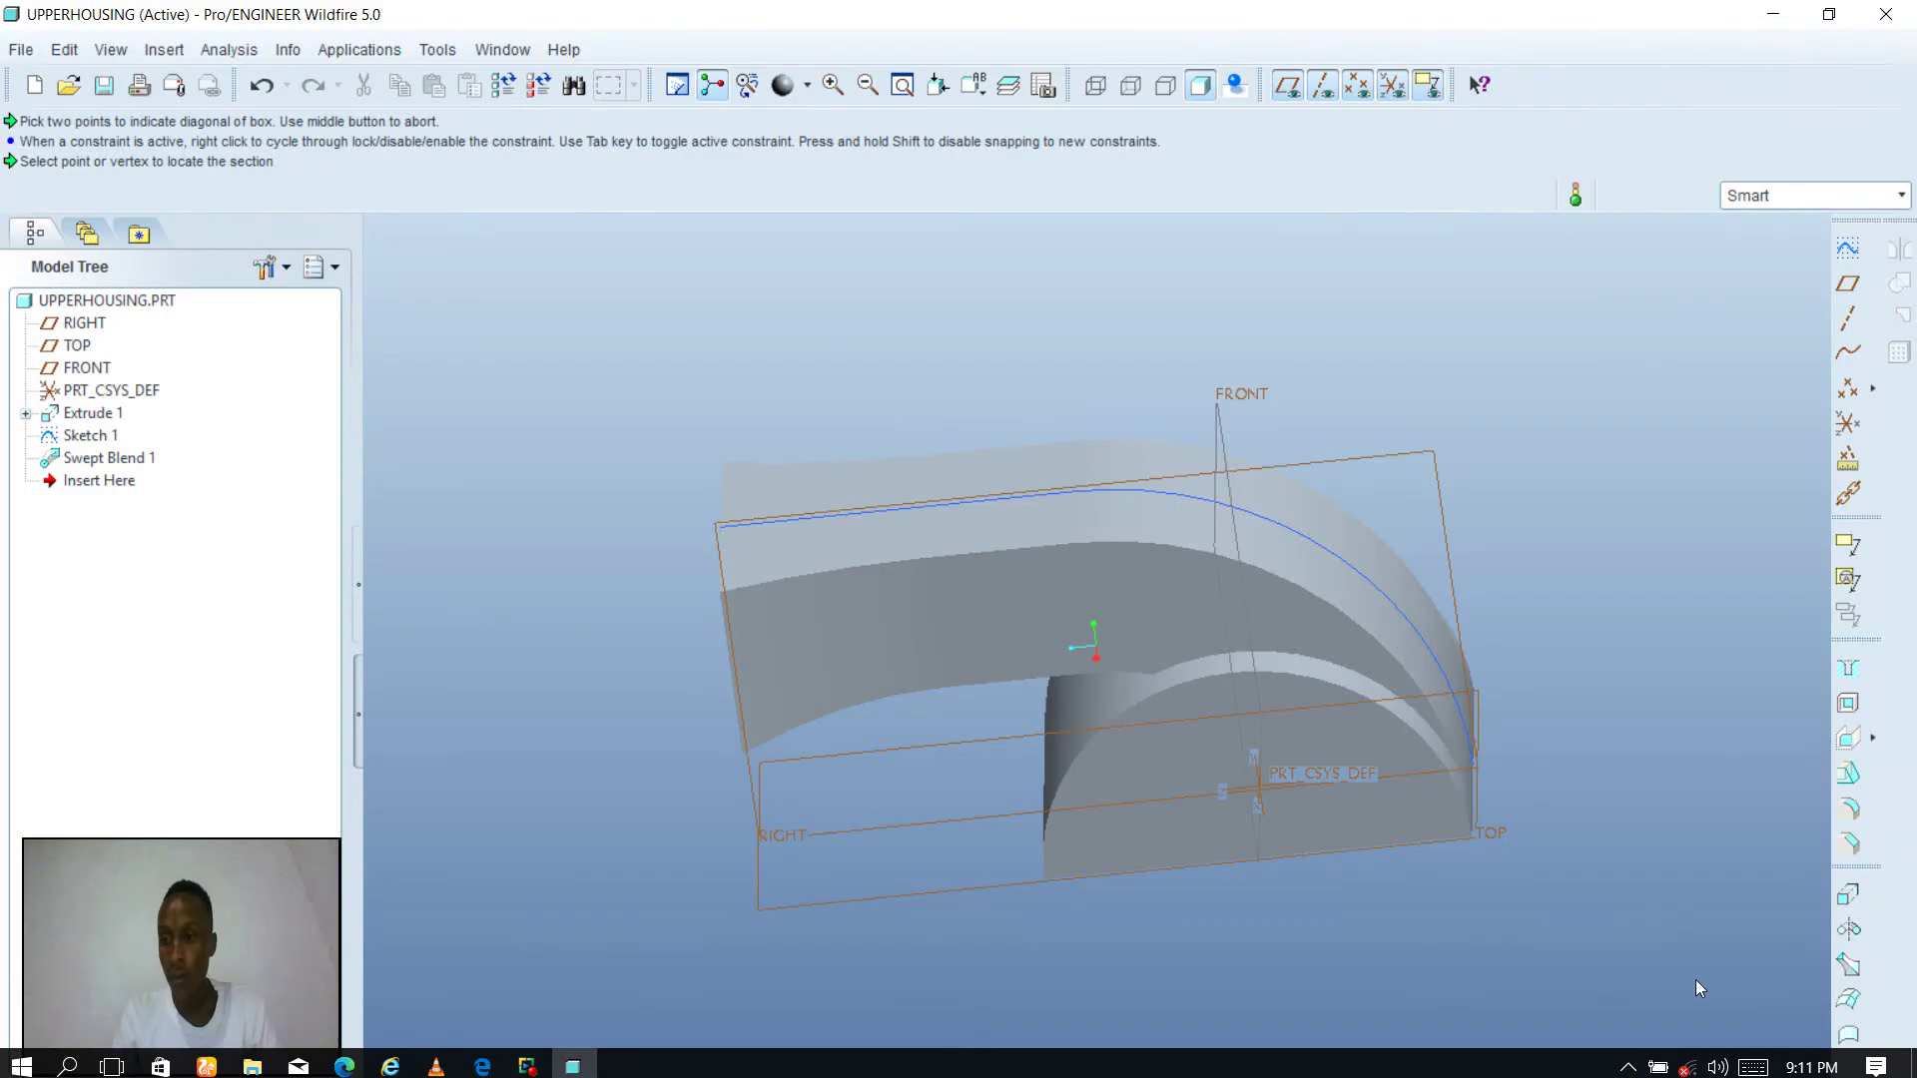
click(1849, 811)
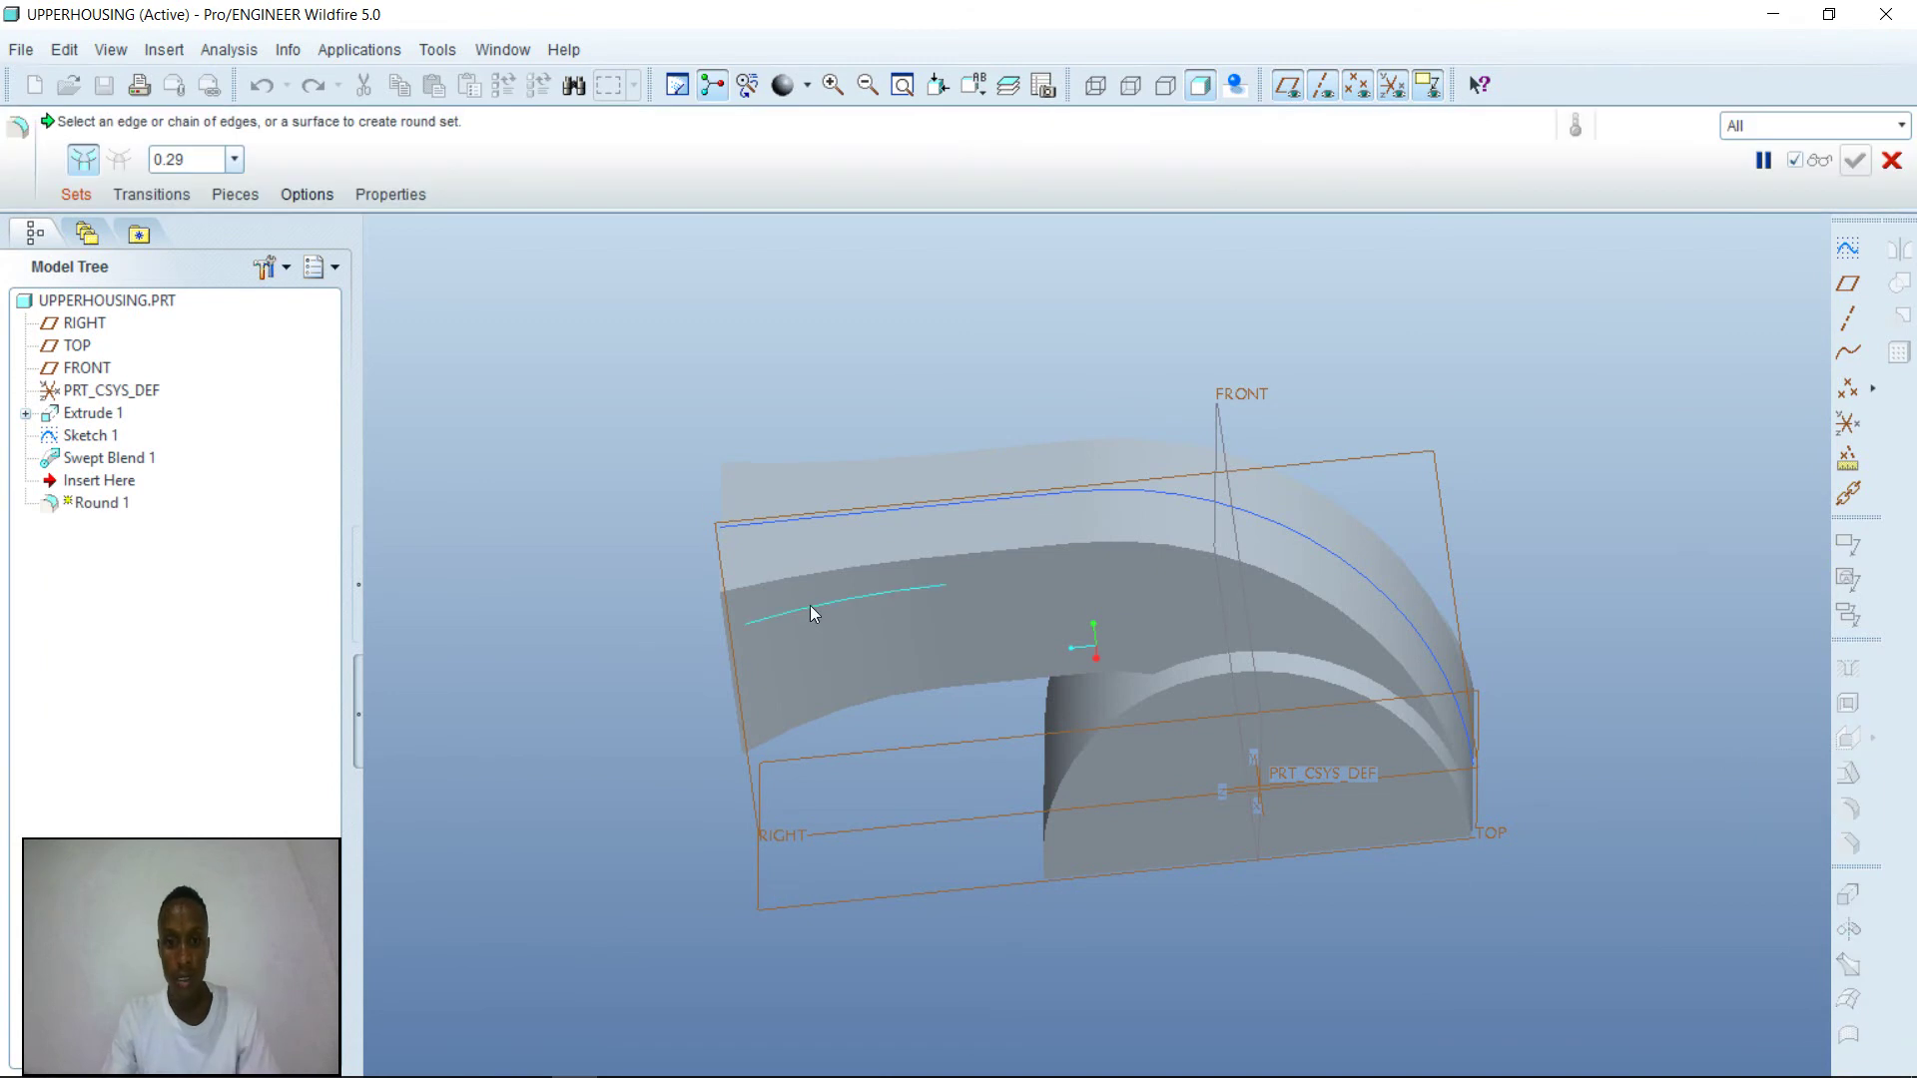
click(964, 555)
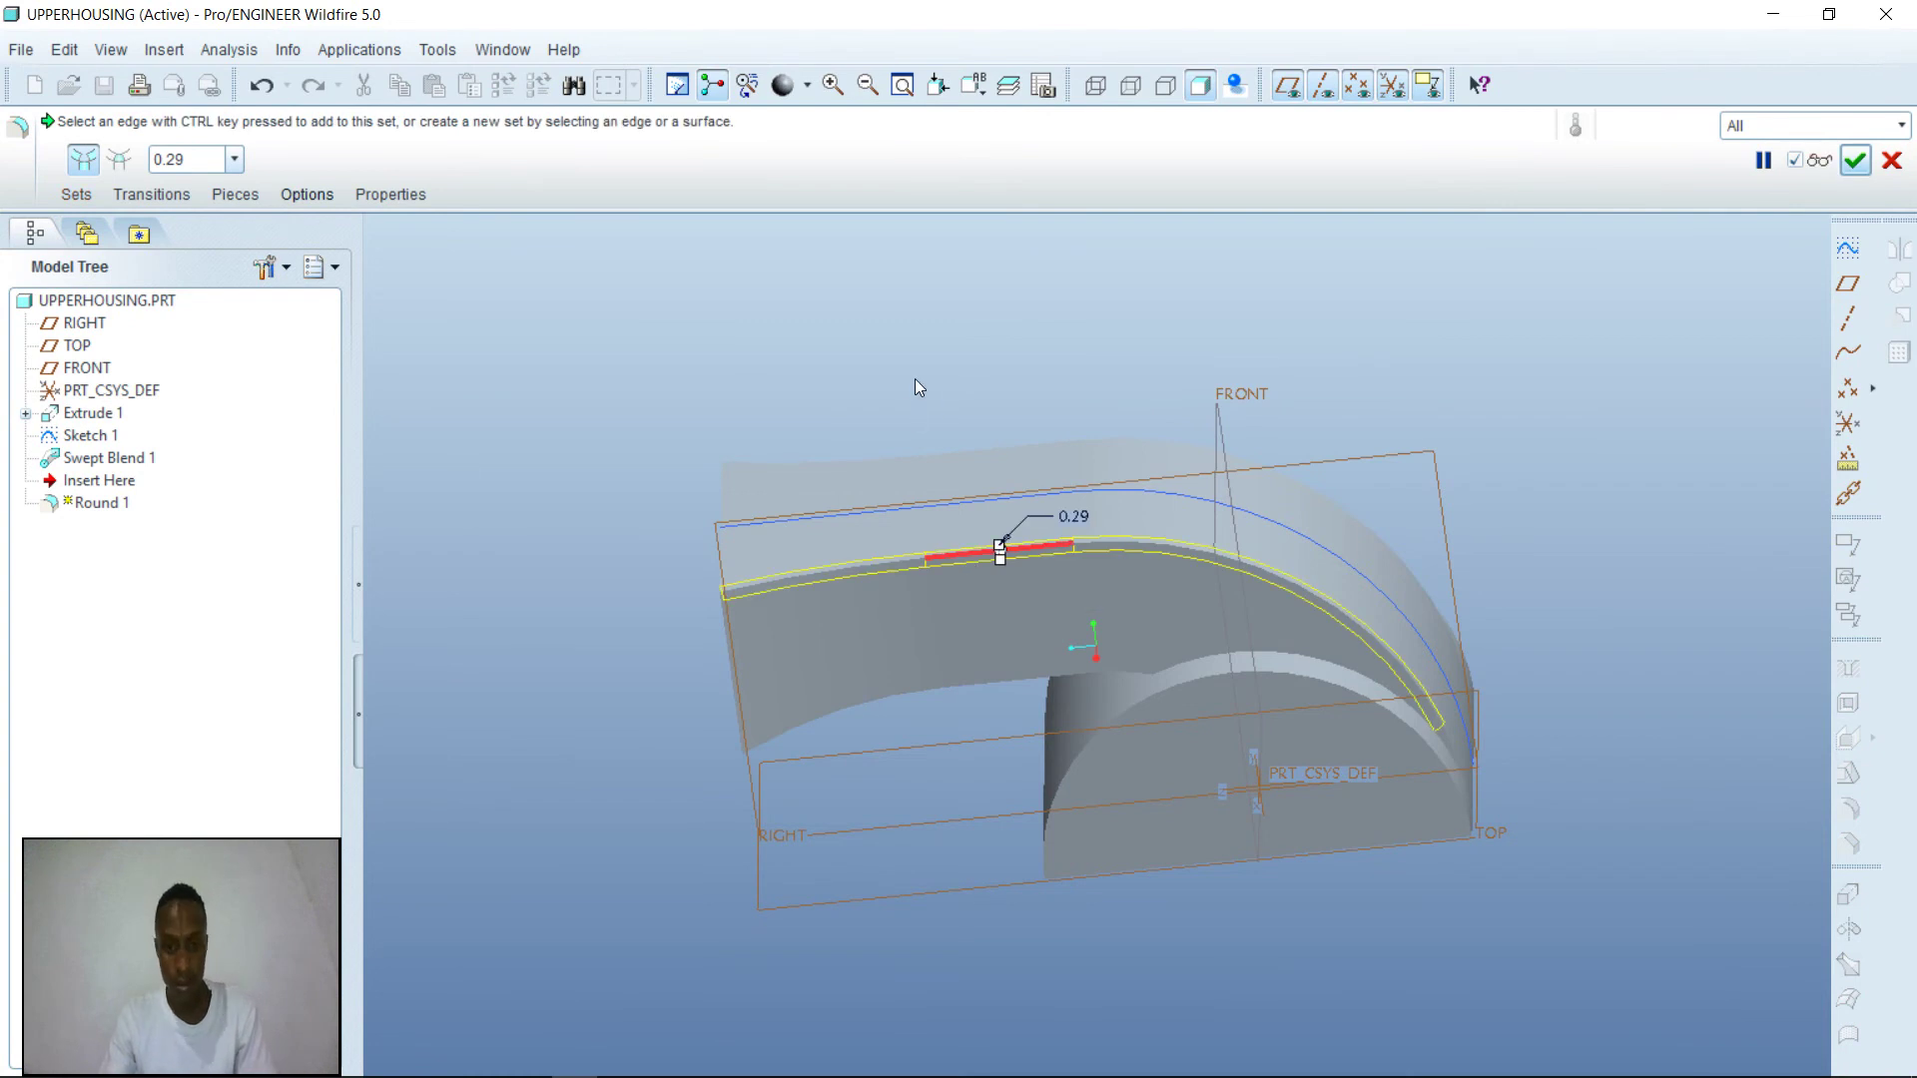
- Add the swept blend's other three long edges to the same round set
middle_drag(934, 400, 1191, 440)
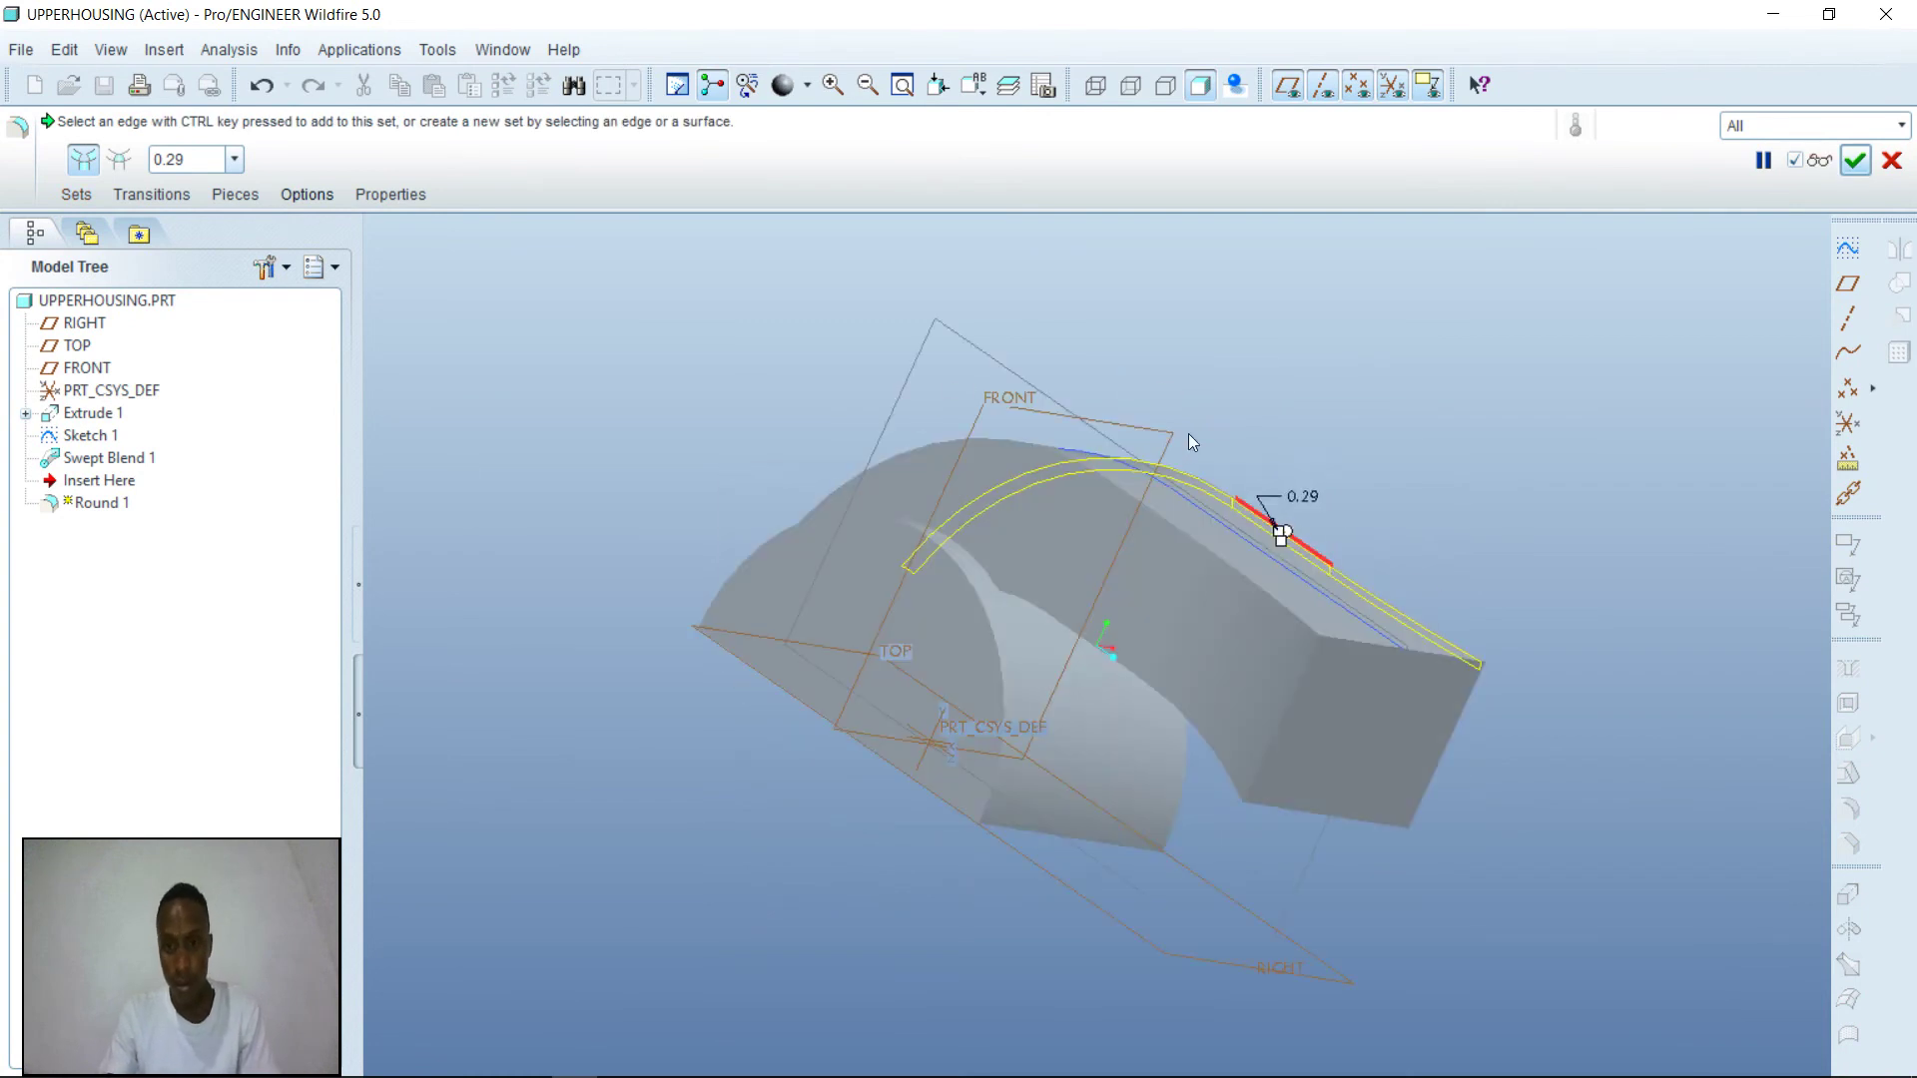
ctrl+click(1192, 541)
middle_drag(1633, 789, 1524, 610)
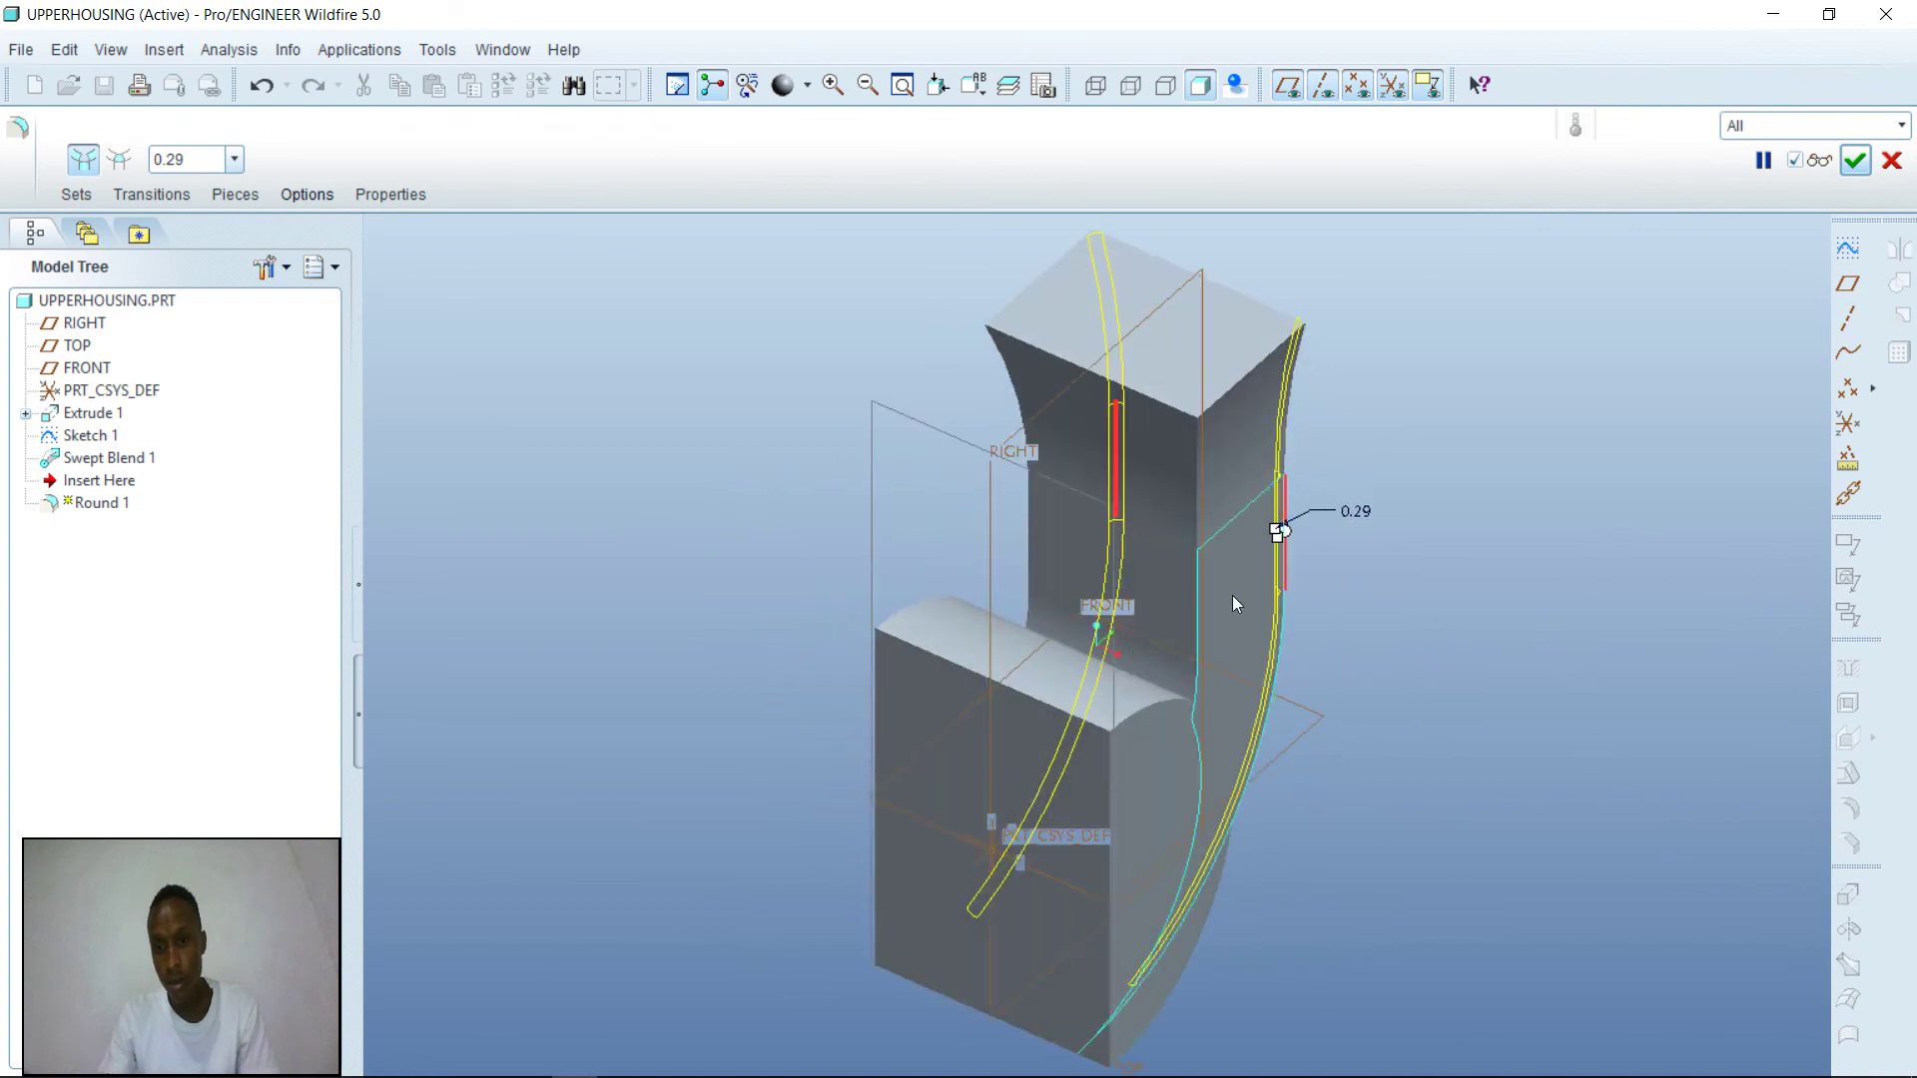
ctrl+click(1200, 578)
middle_drag(1513, 557, 1243, 555)
ctrl+click(1196, 515)
middle_drag(1663, 577, 1482, 471)
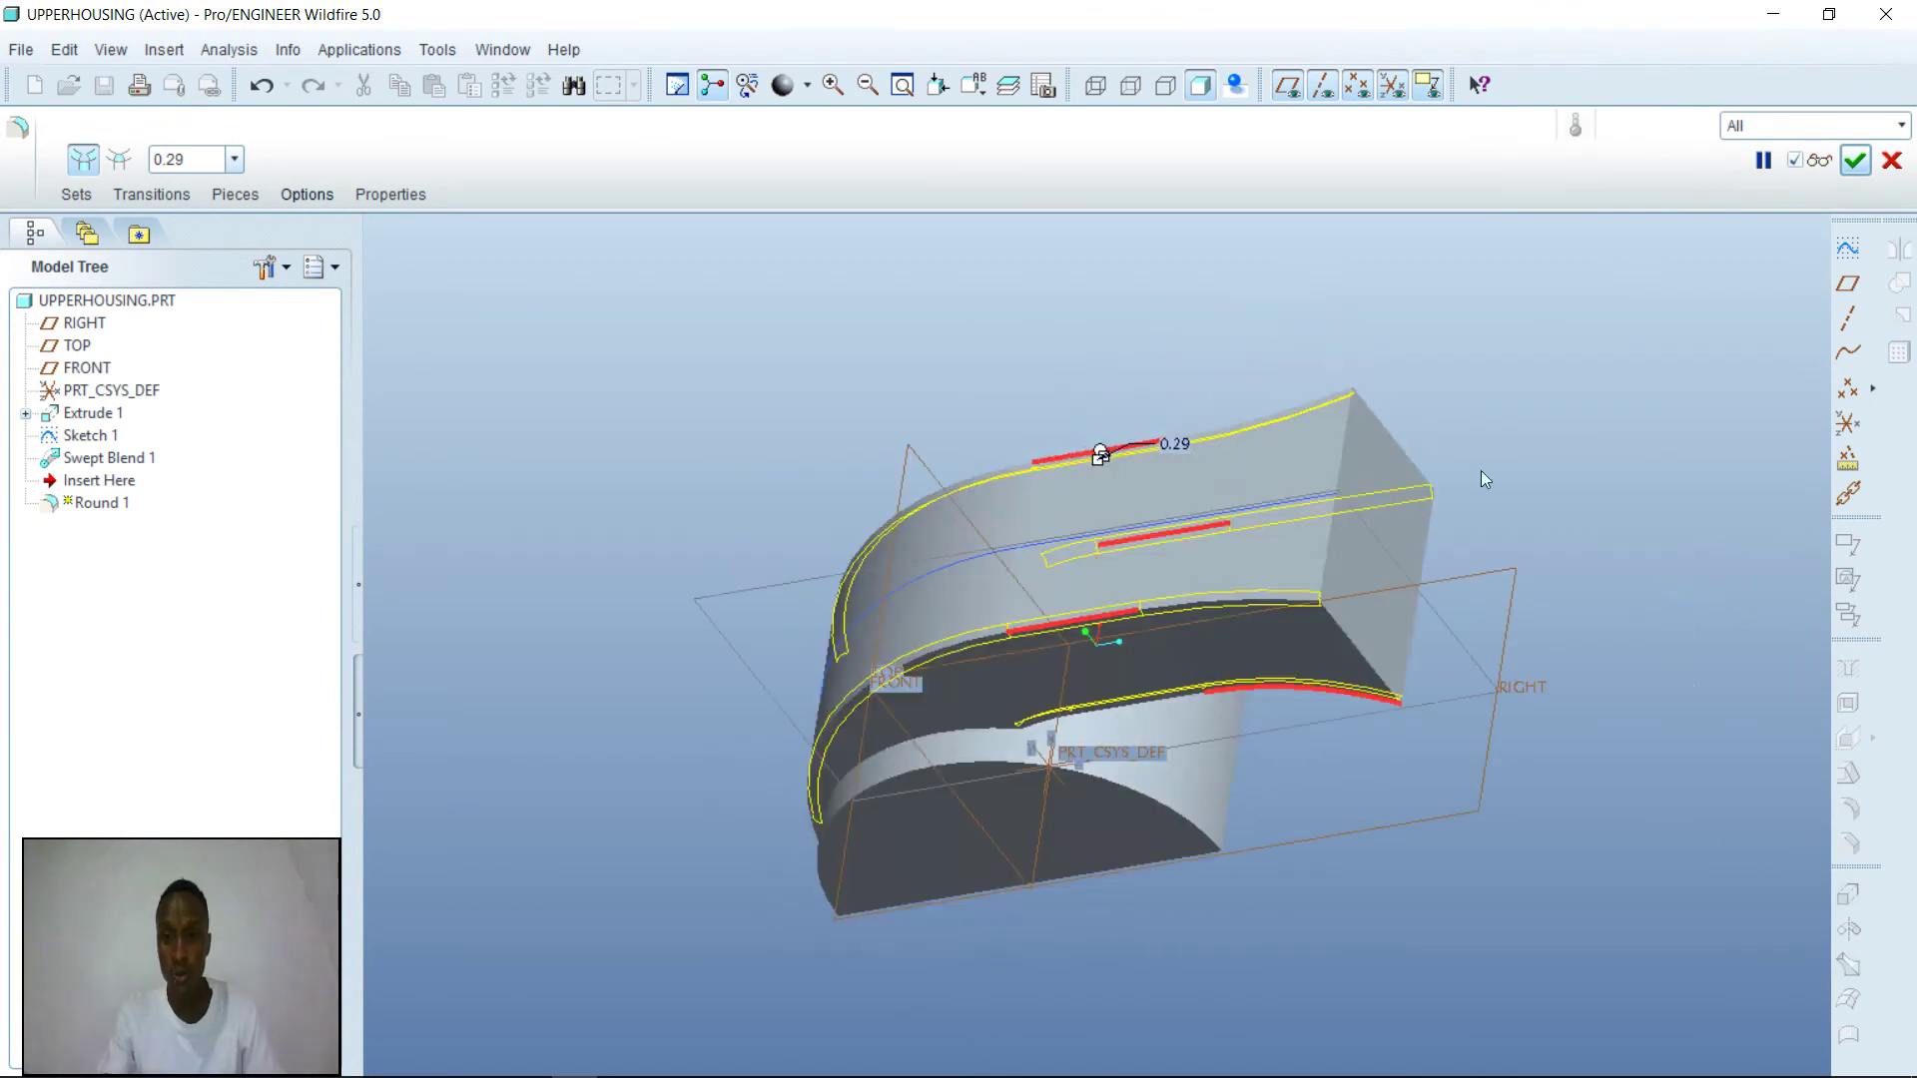
- Set the round radius to 1.5 for the four edges, preview it, and complete the round
double_click(1176, 445)
text(1)
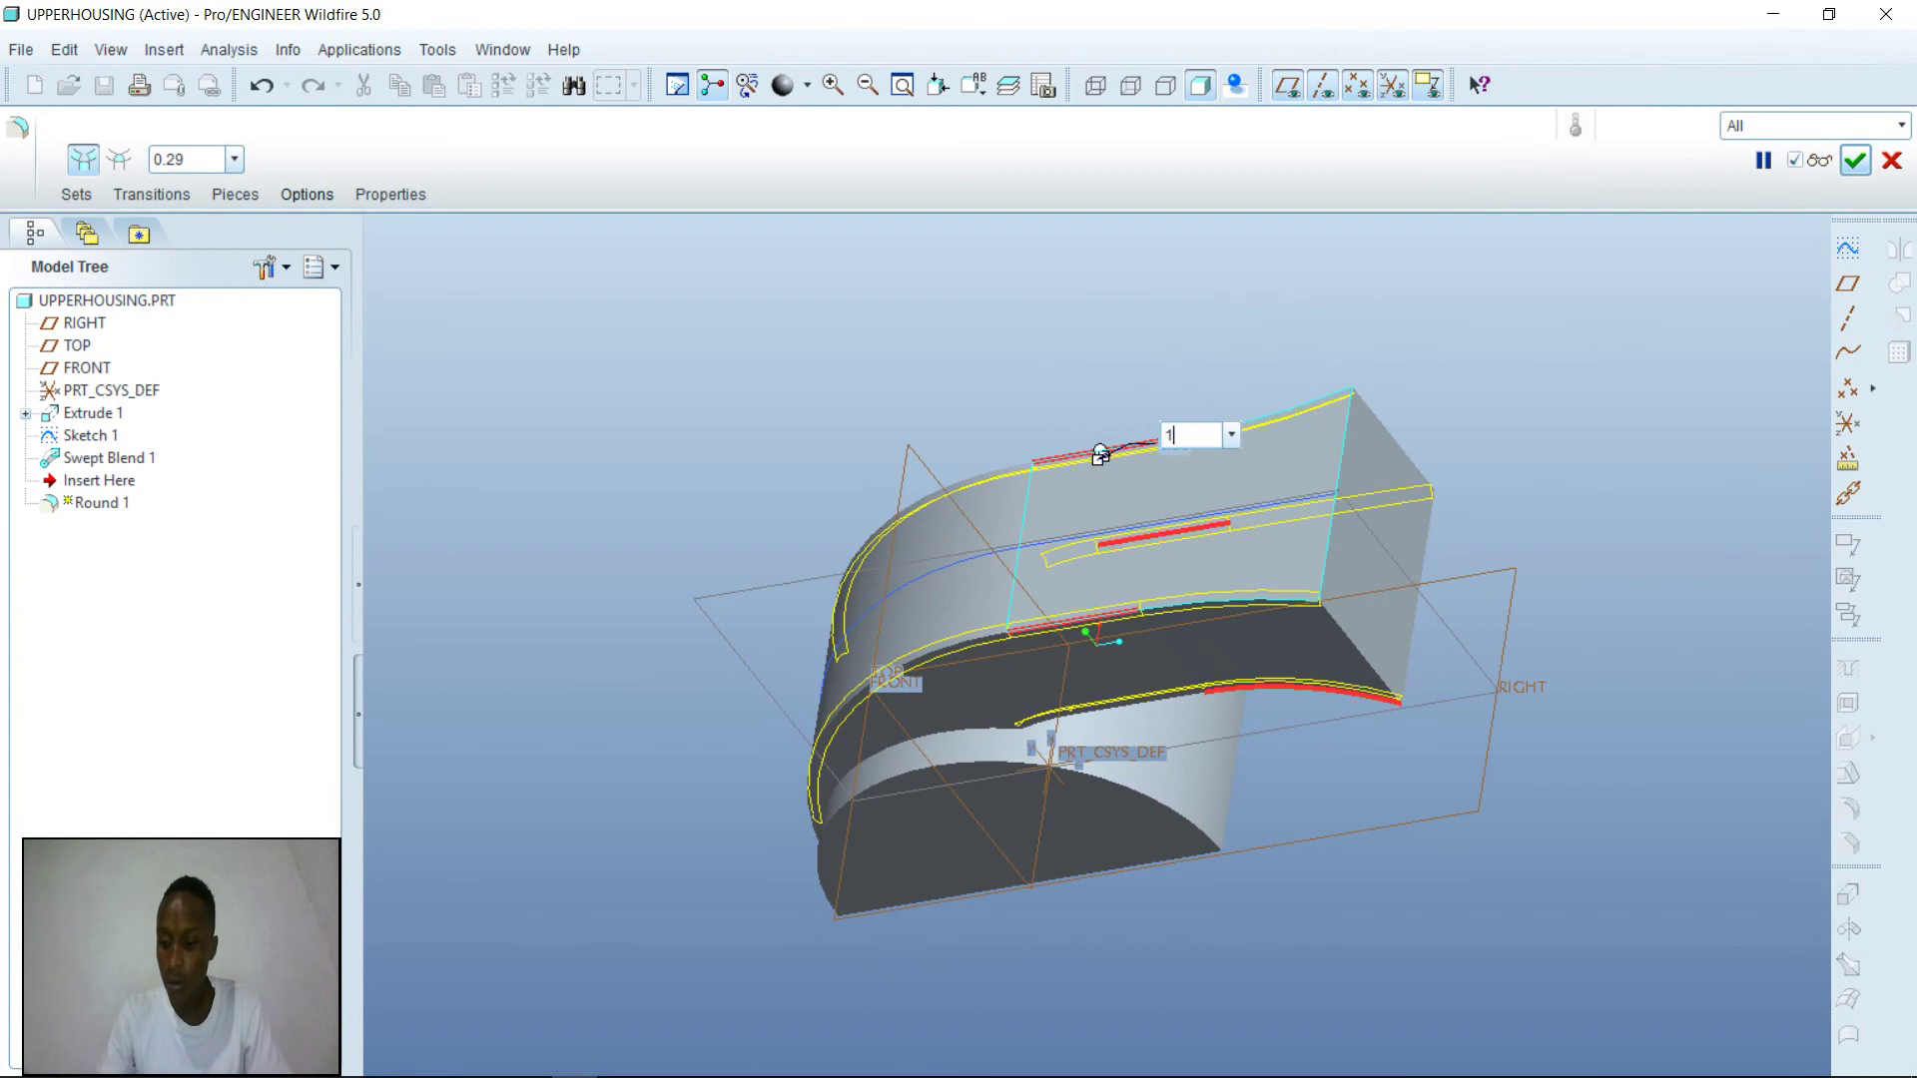
text(.5)
key(Return)
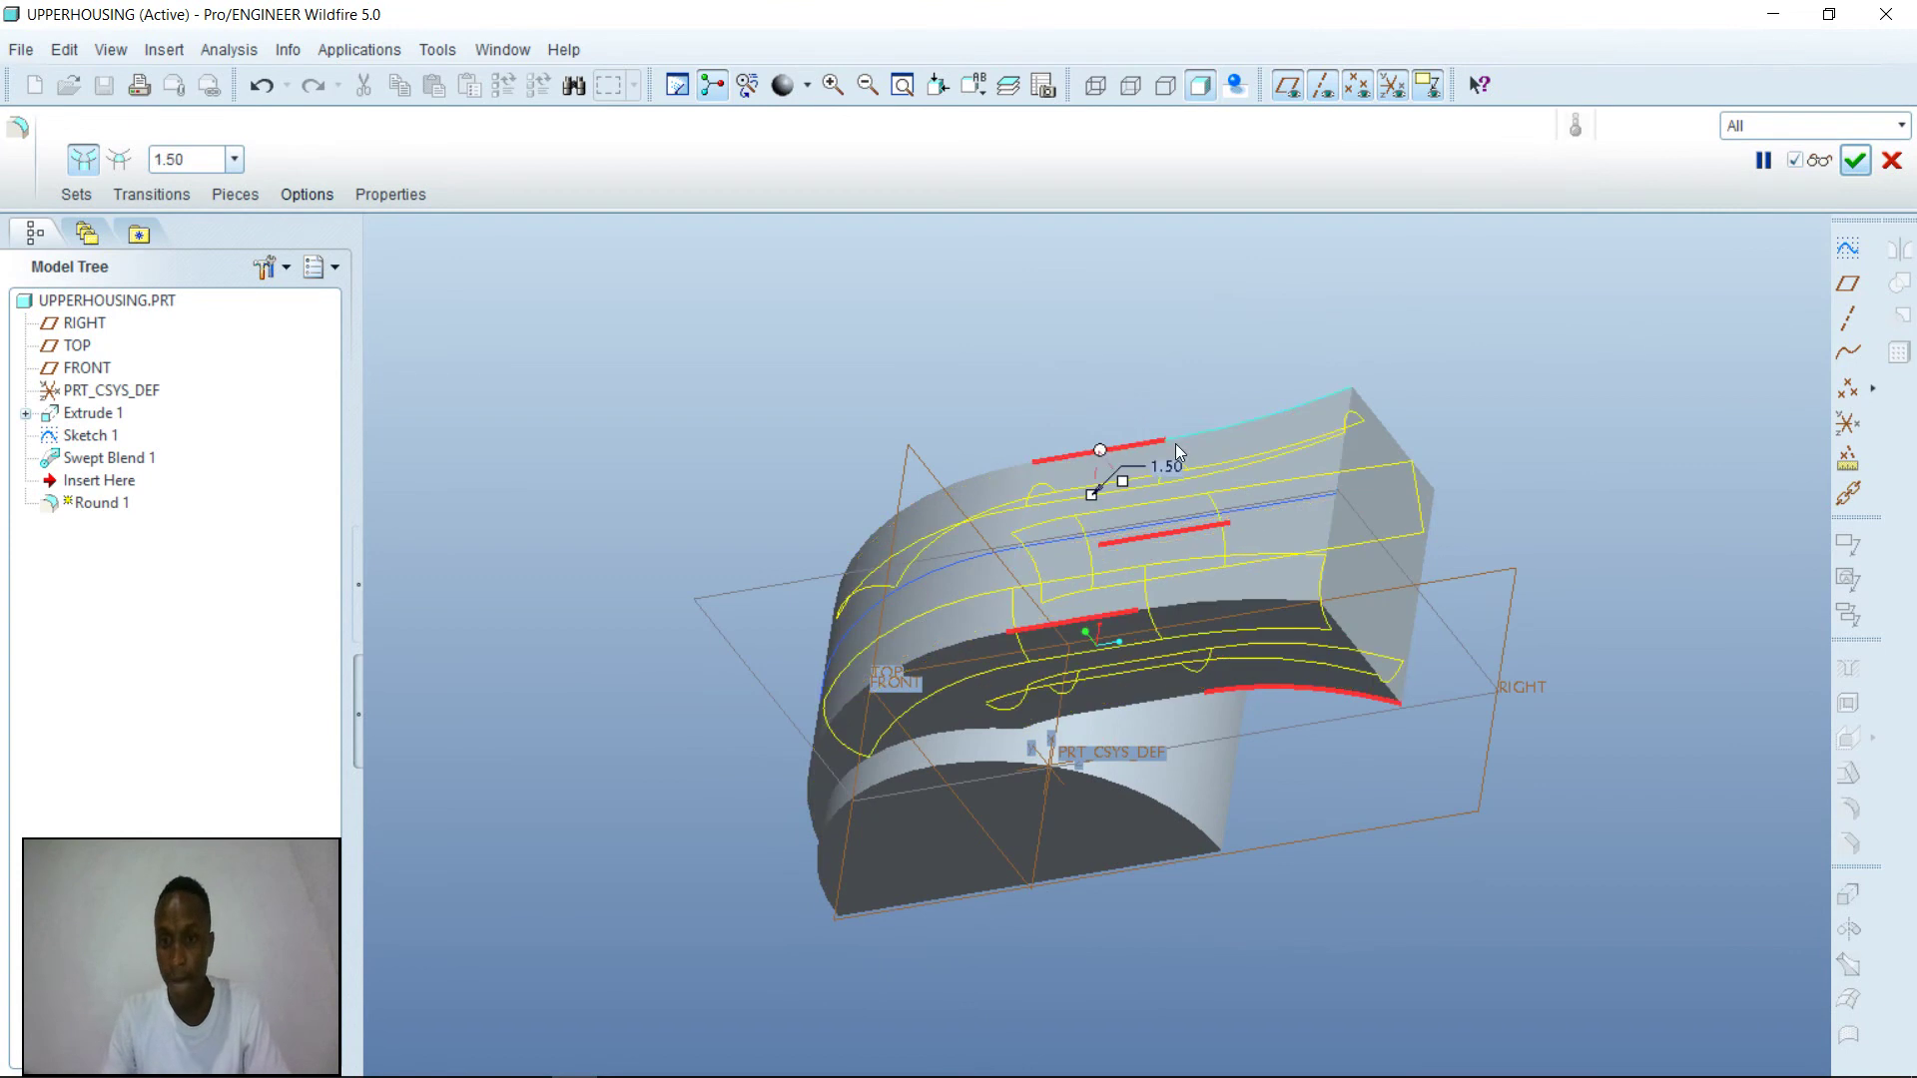
click(1819, 161)
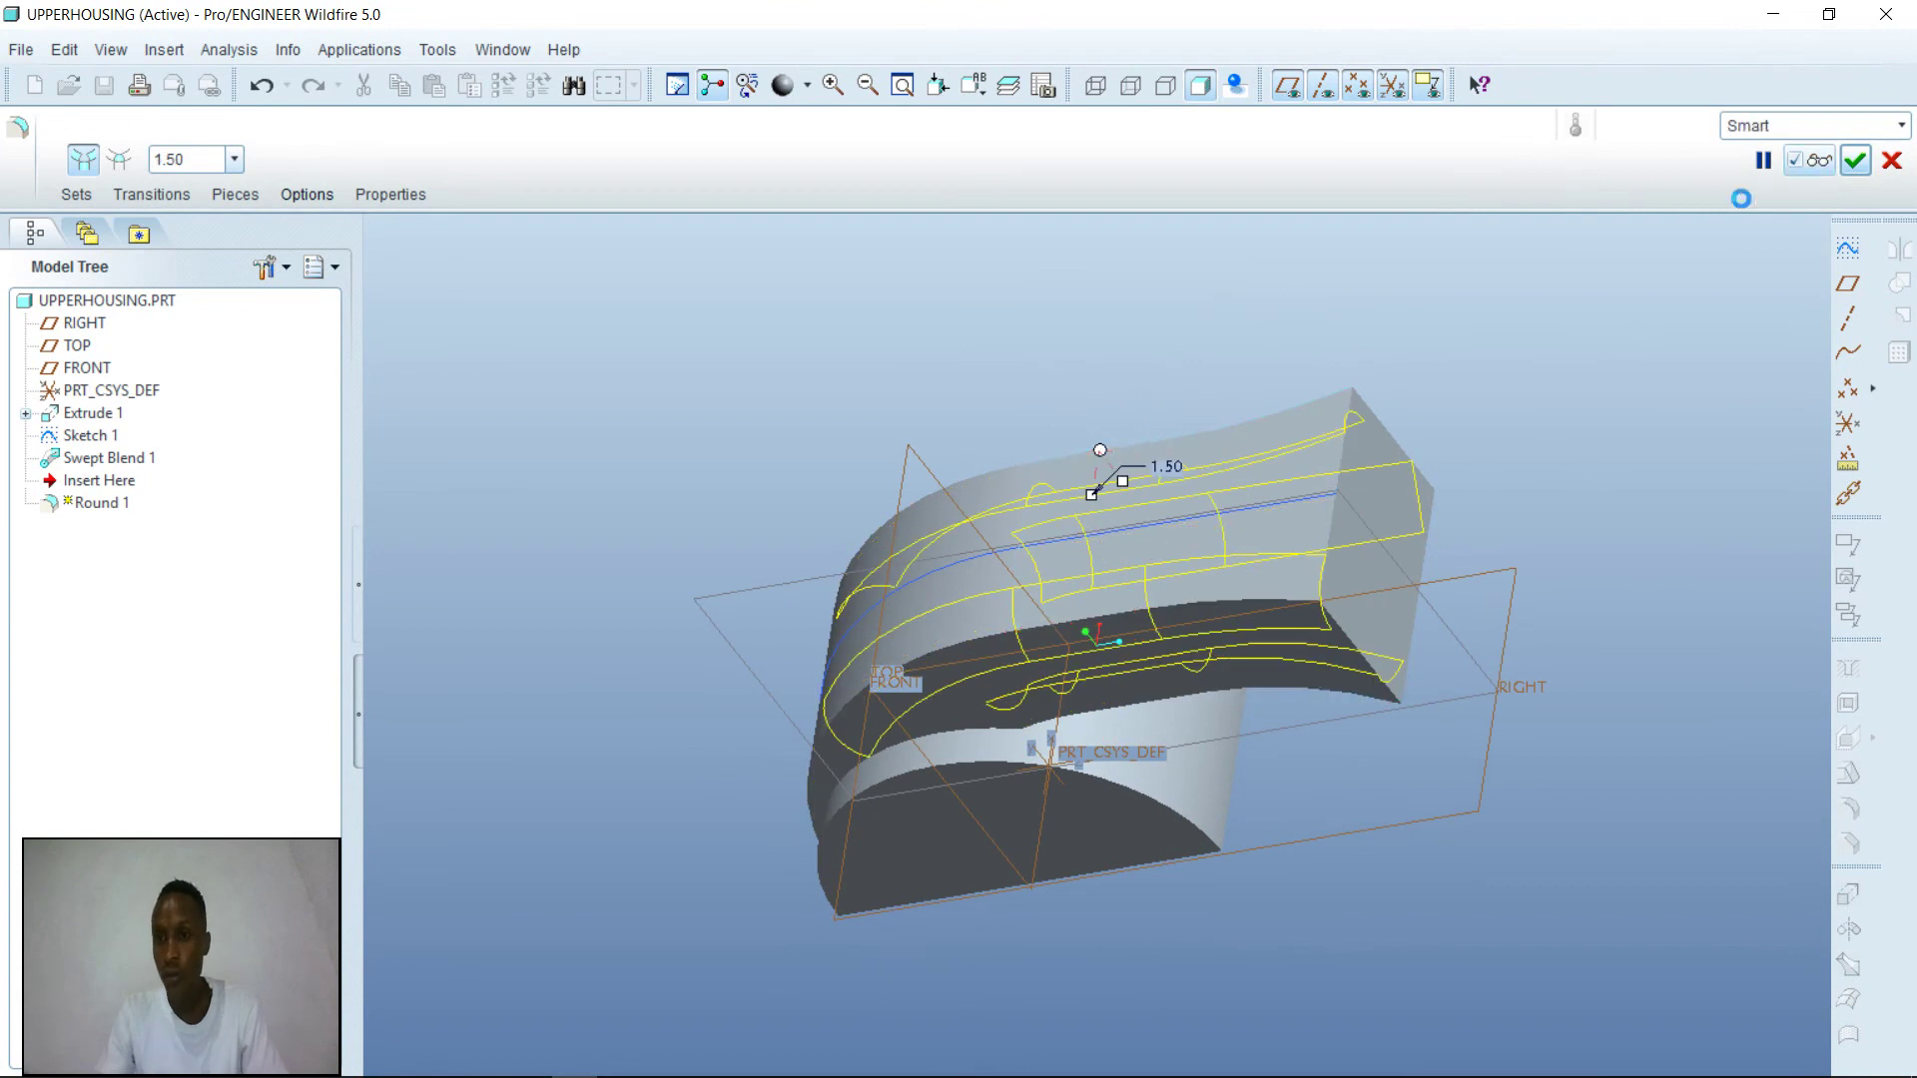
middle_drag(1633, 555, 1324, 511)
click(1856, 161)
- Switch to the guide PDF and read the note and instructions for the 0.5 radius round
click(482, 1060)
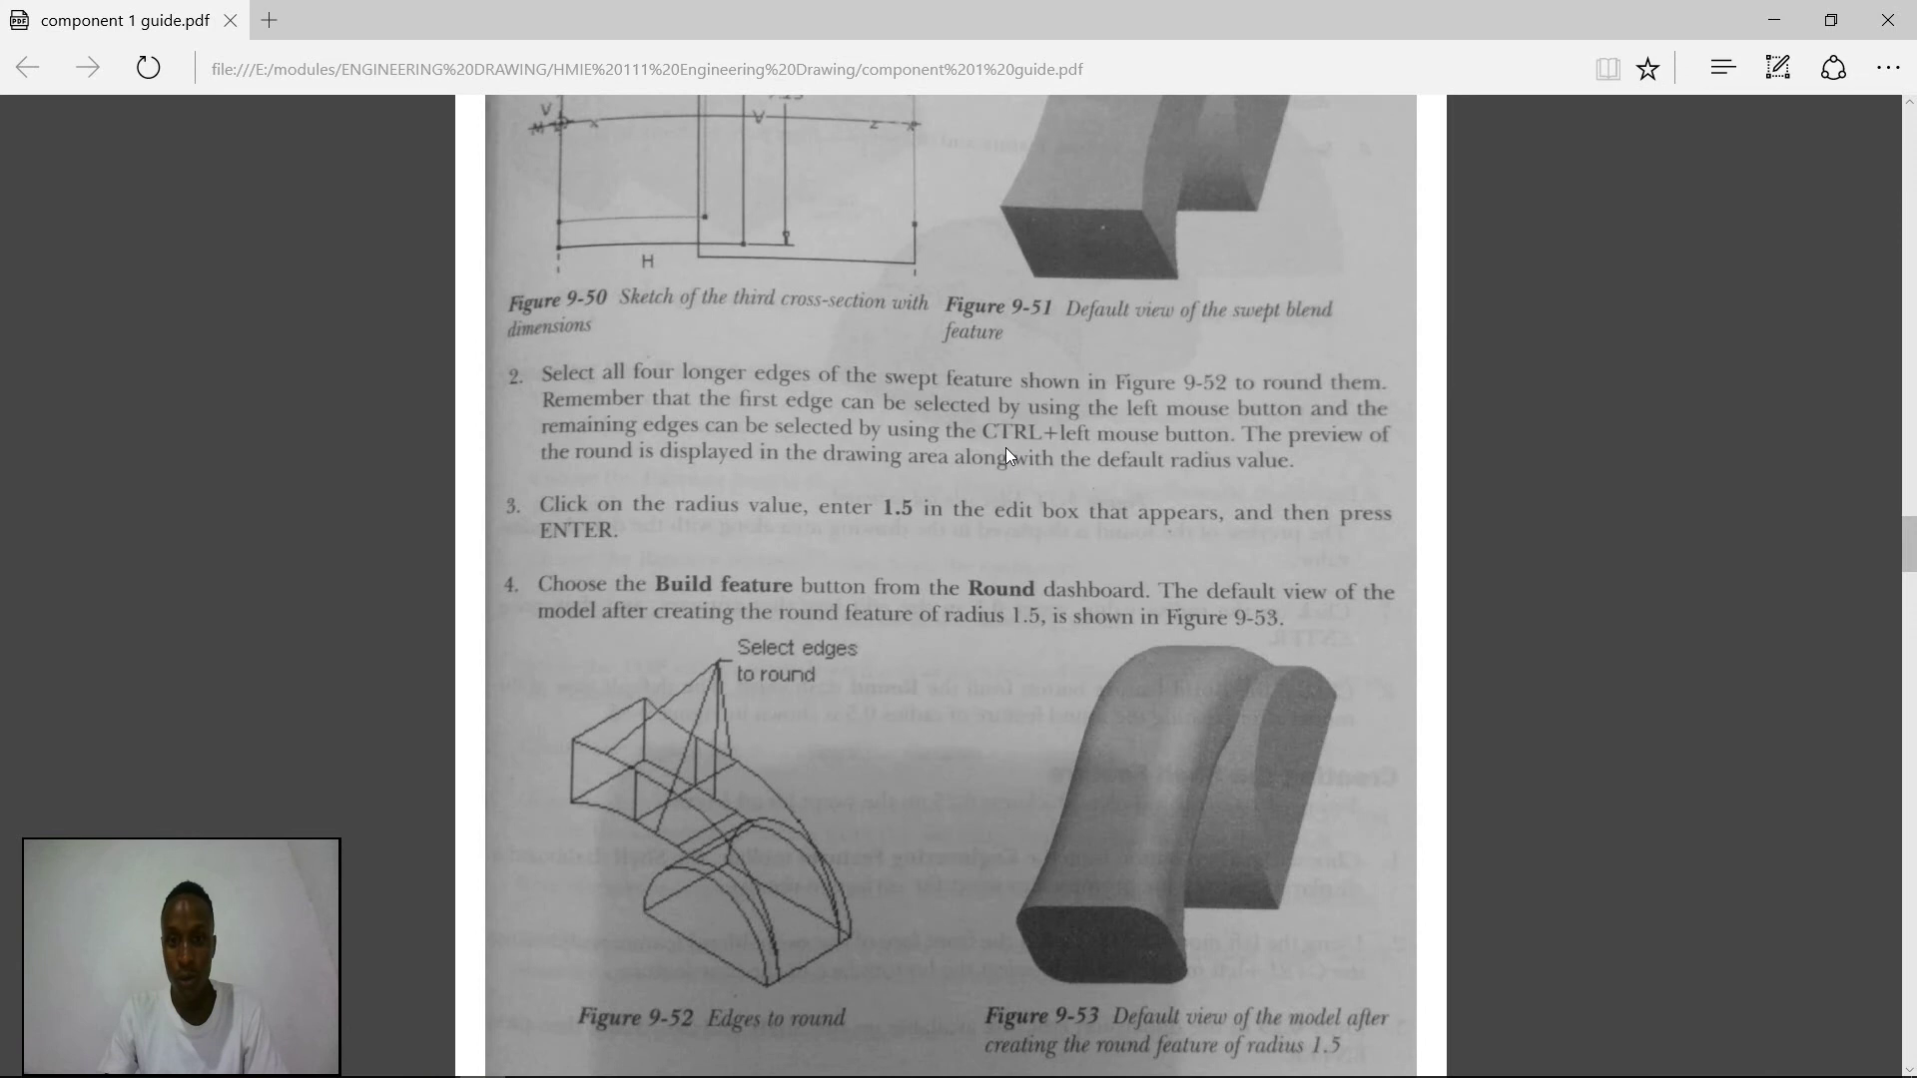
scroll(1004, 449, down, 3)
scroll(995, 477, down, 2)
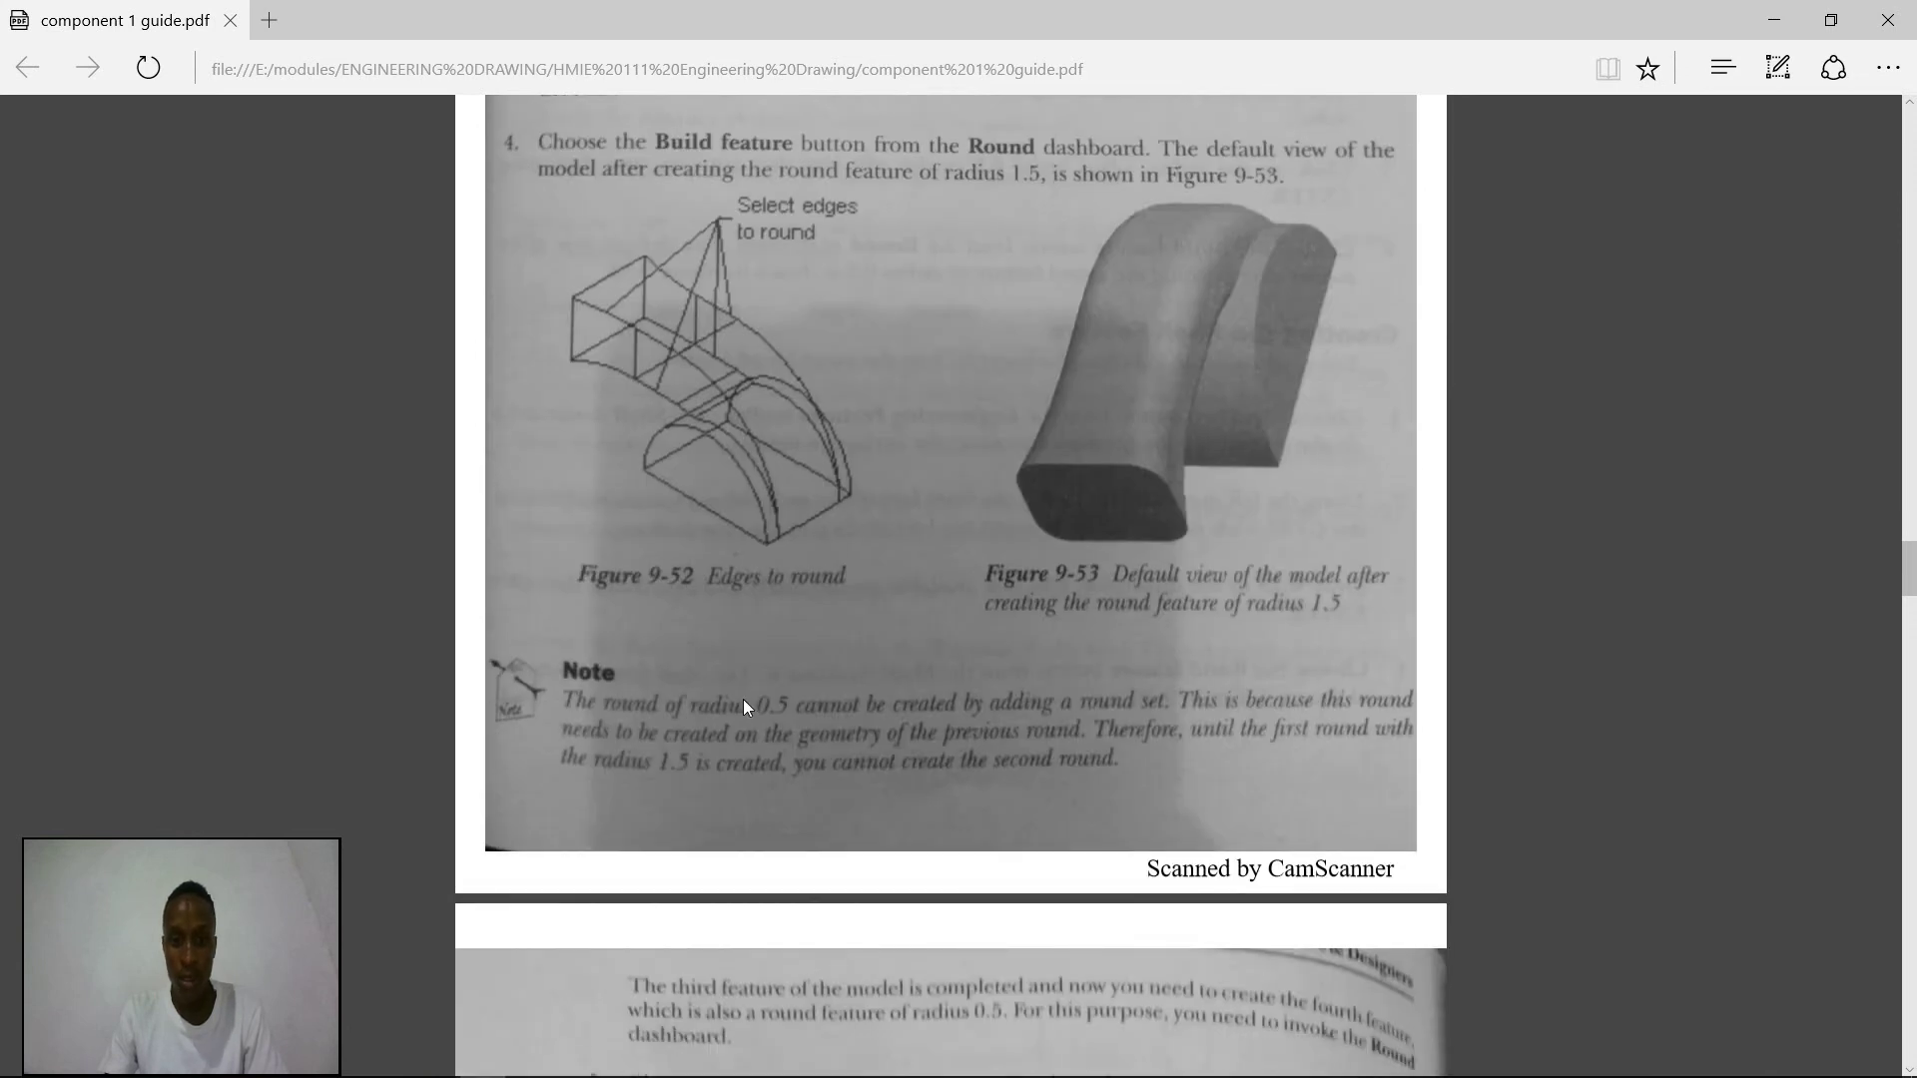
scroll(742, 705, down, 2)
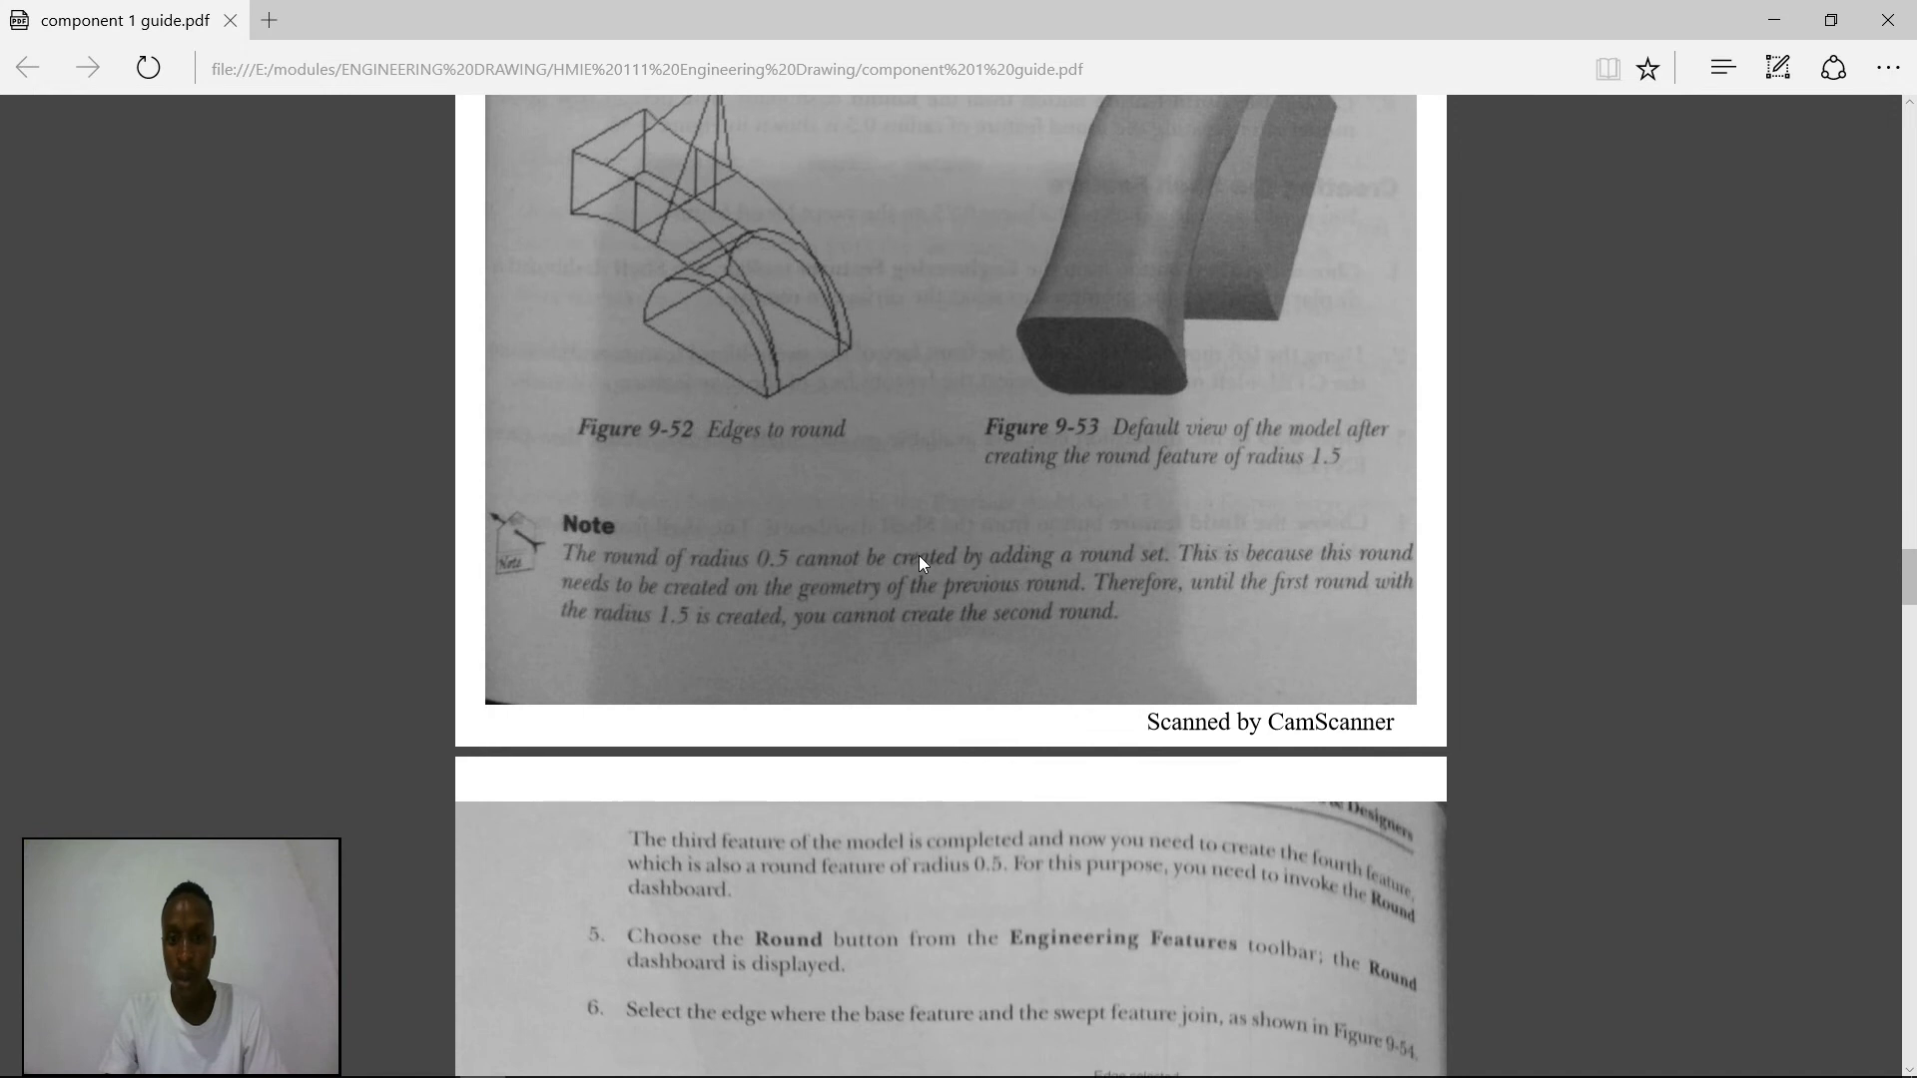
scroll(953, 554, up, 2)
scroll(955, 553, down, 2)
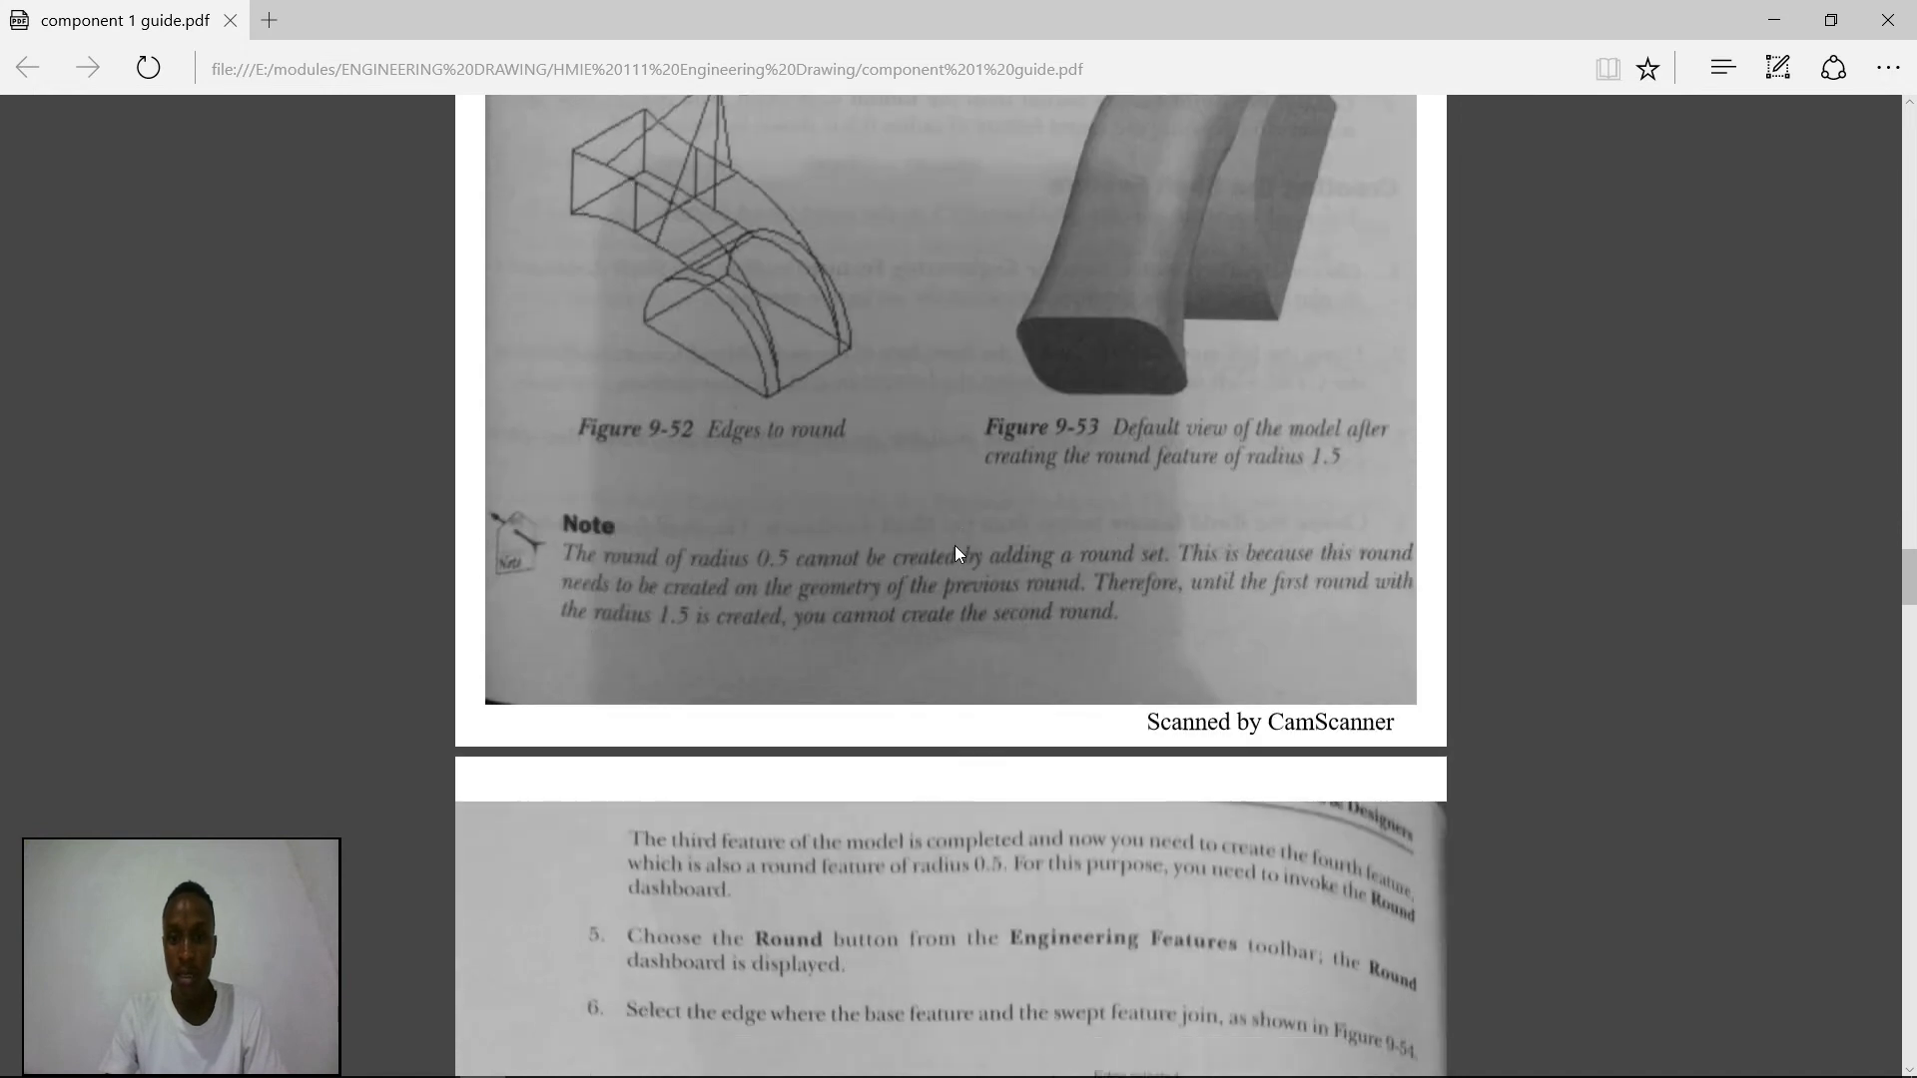
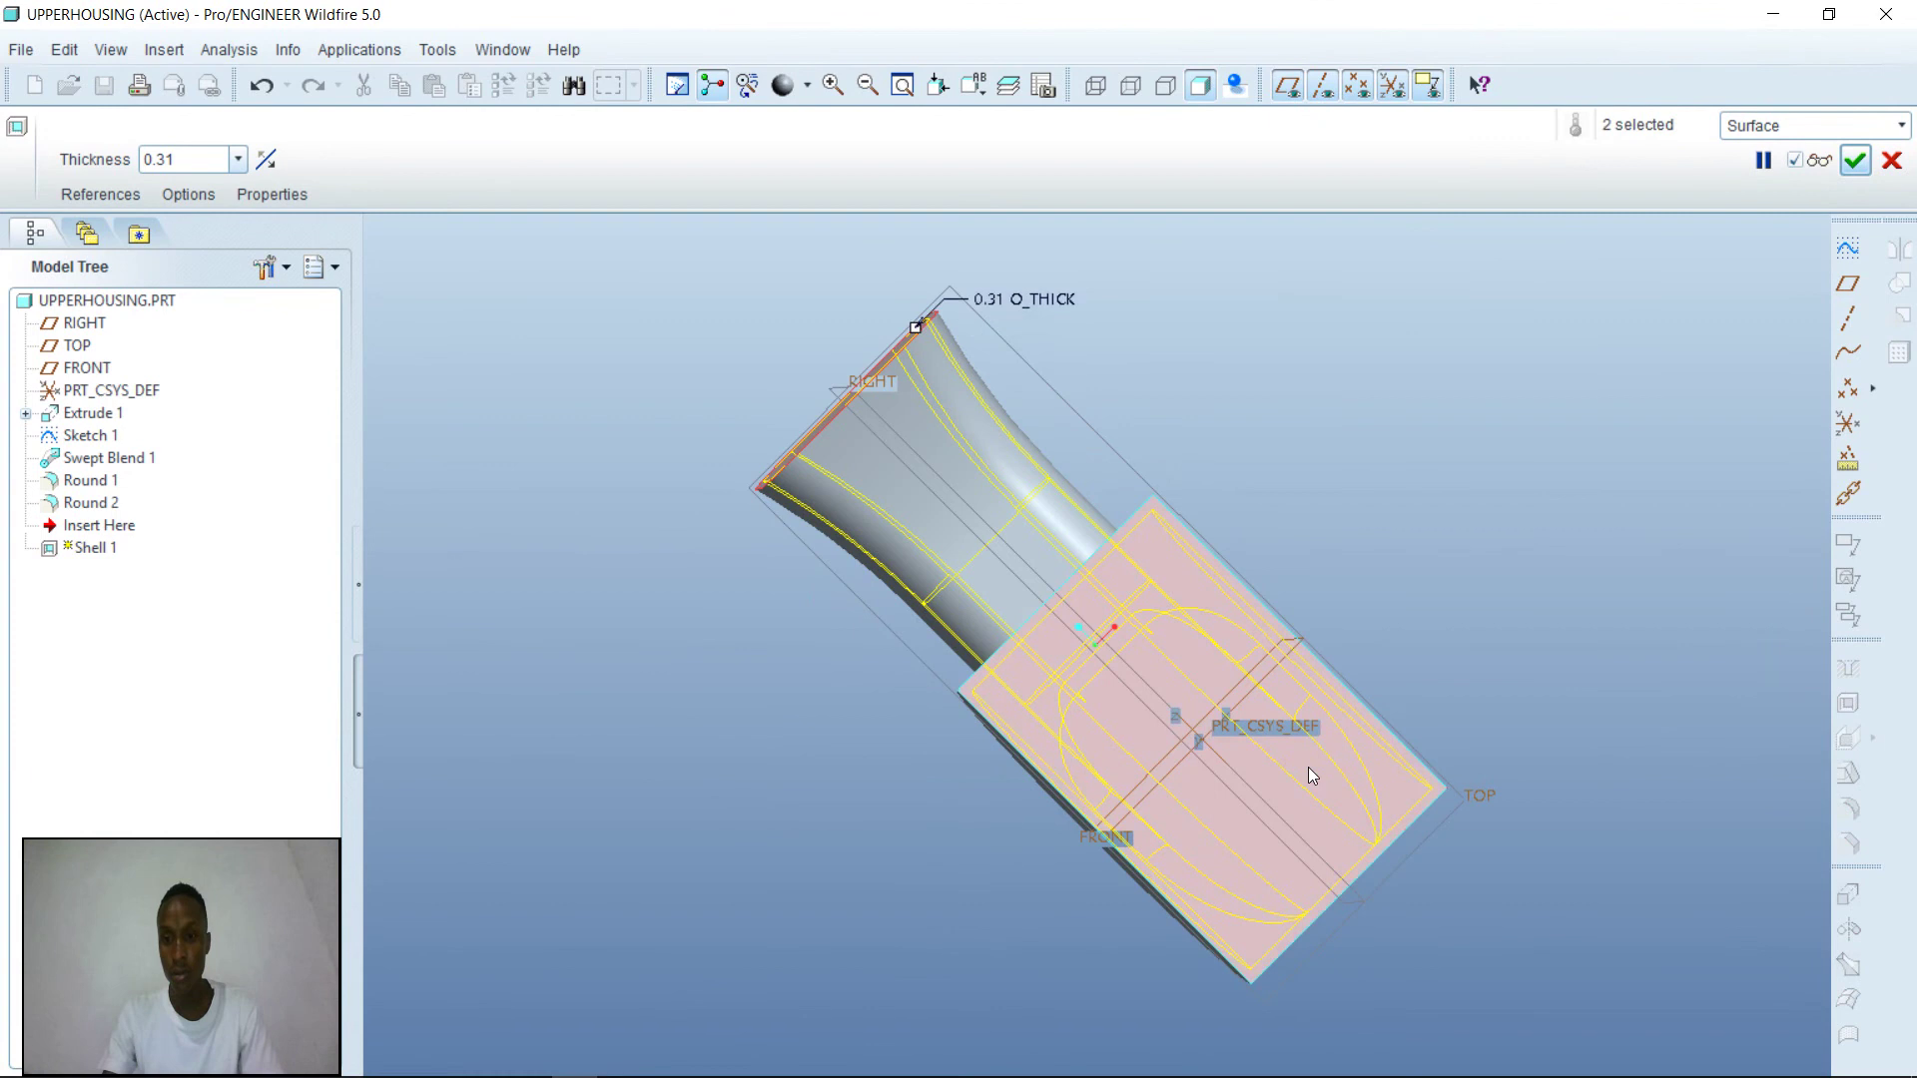
- Set the shell thickness to 0.25, preview the hollowed housing, and complete the shell feature
middle_drag(1511, 429, 1505, 591)
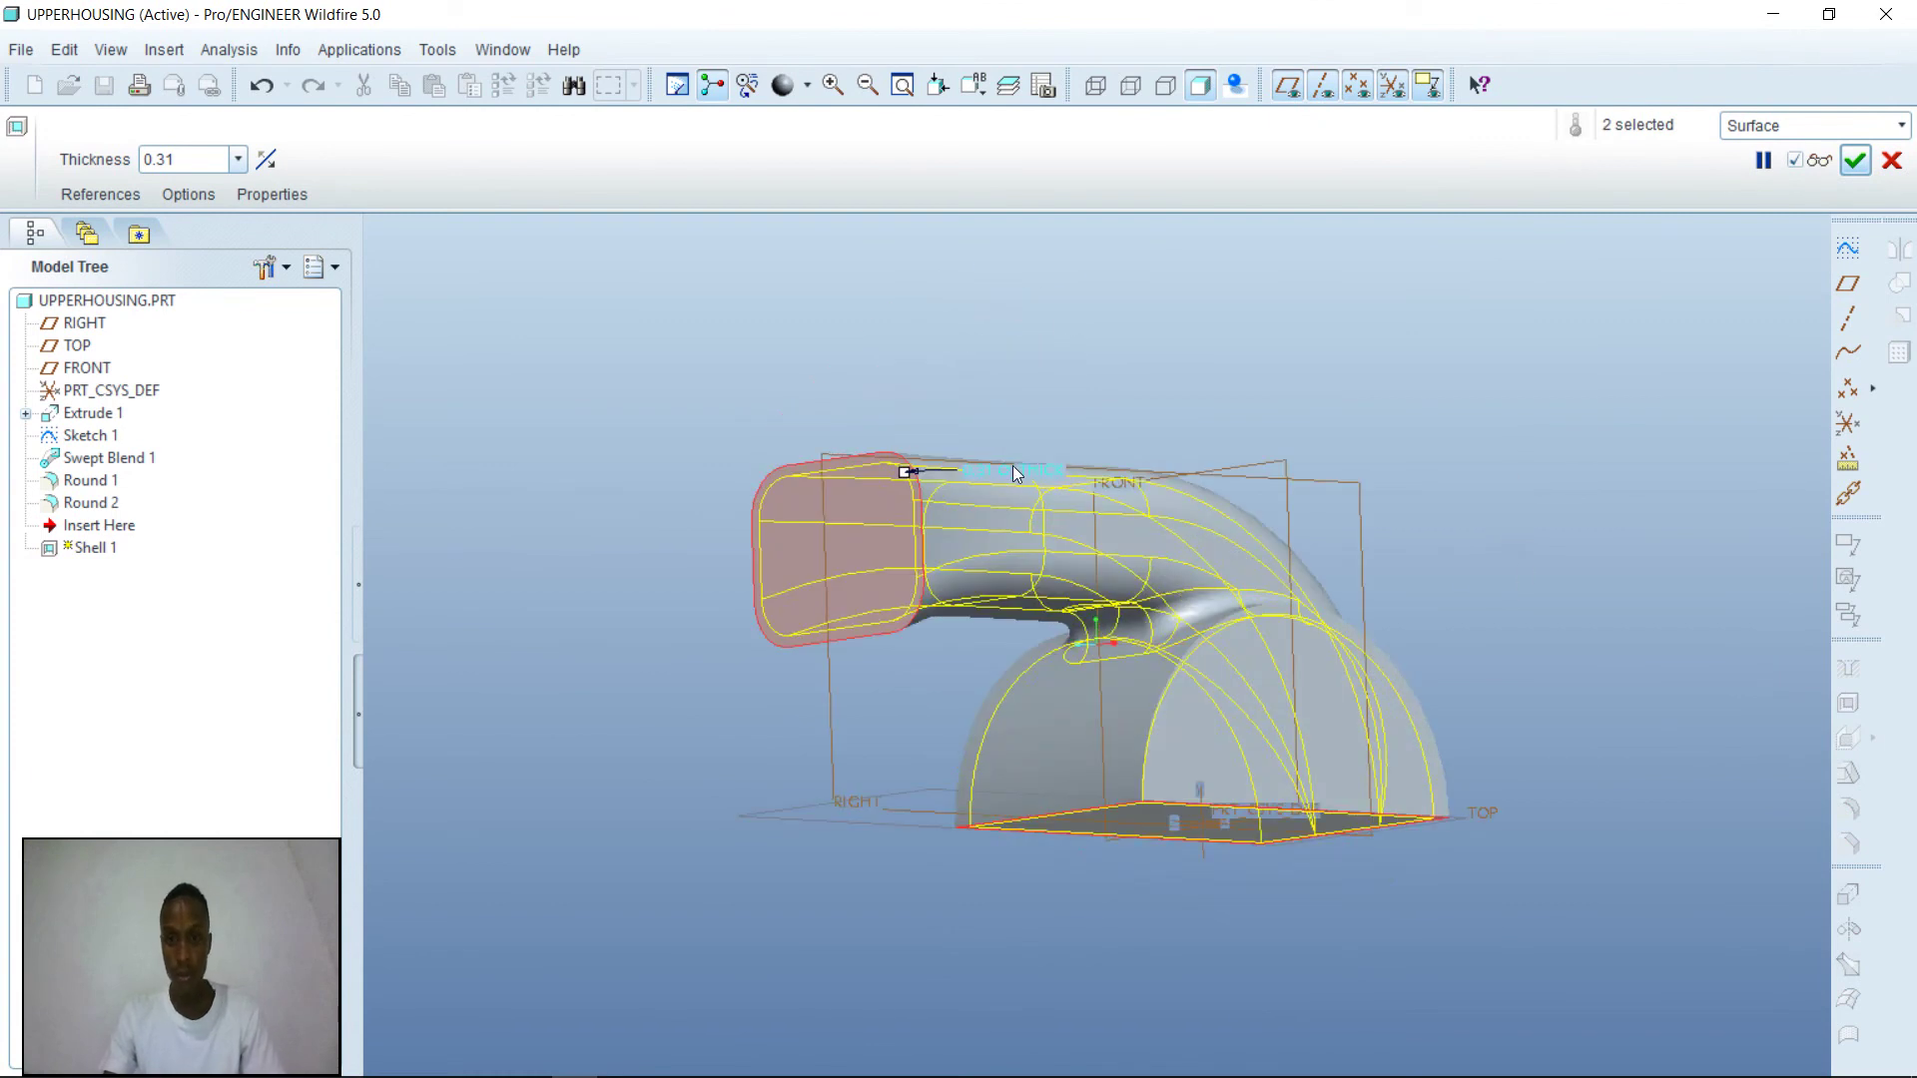
text(0.25)
key(Return)
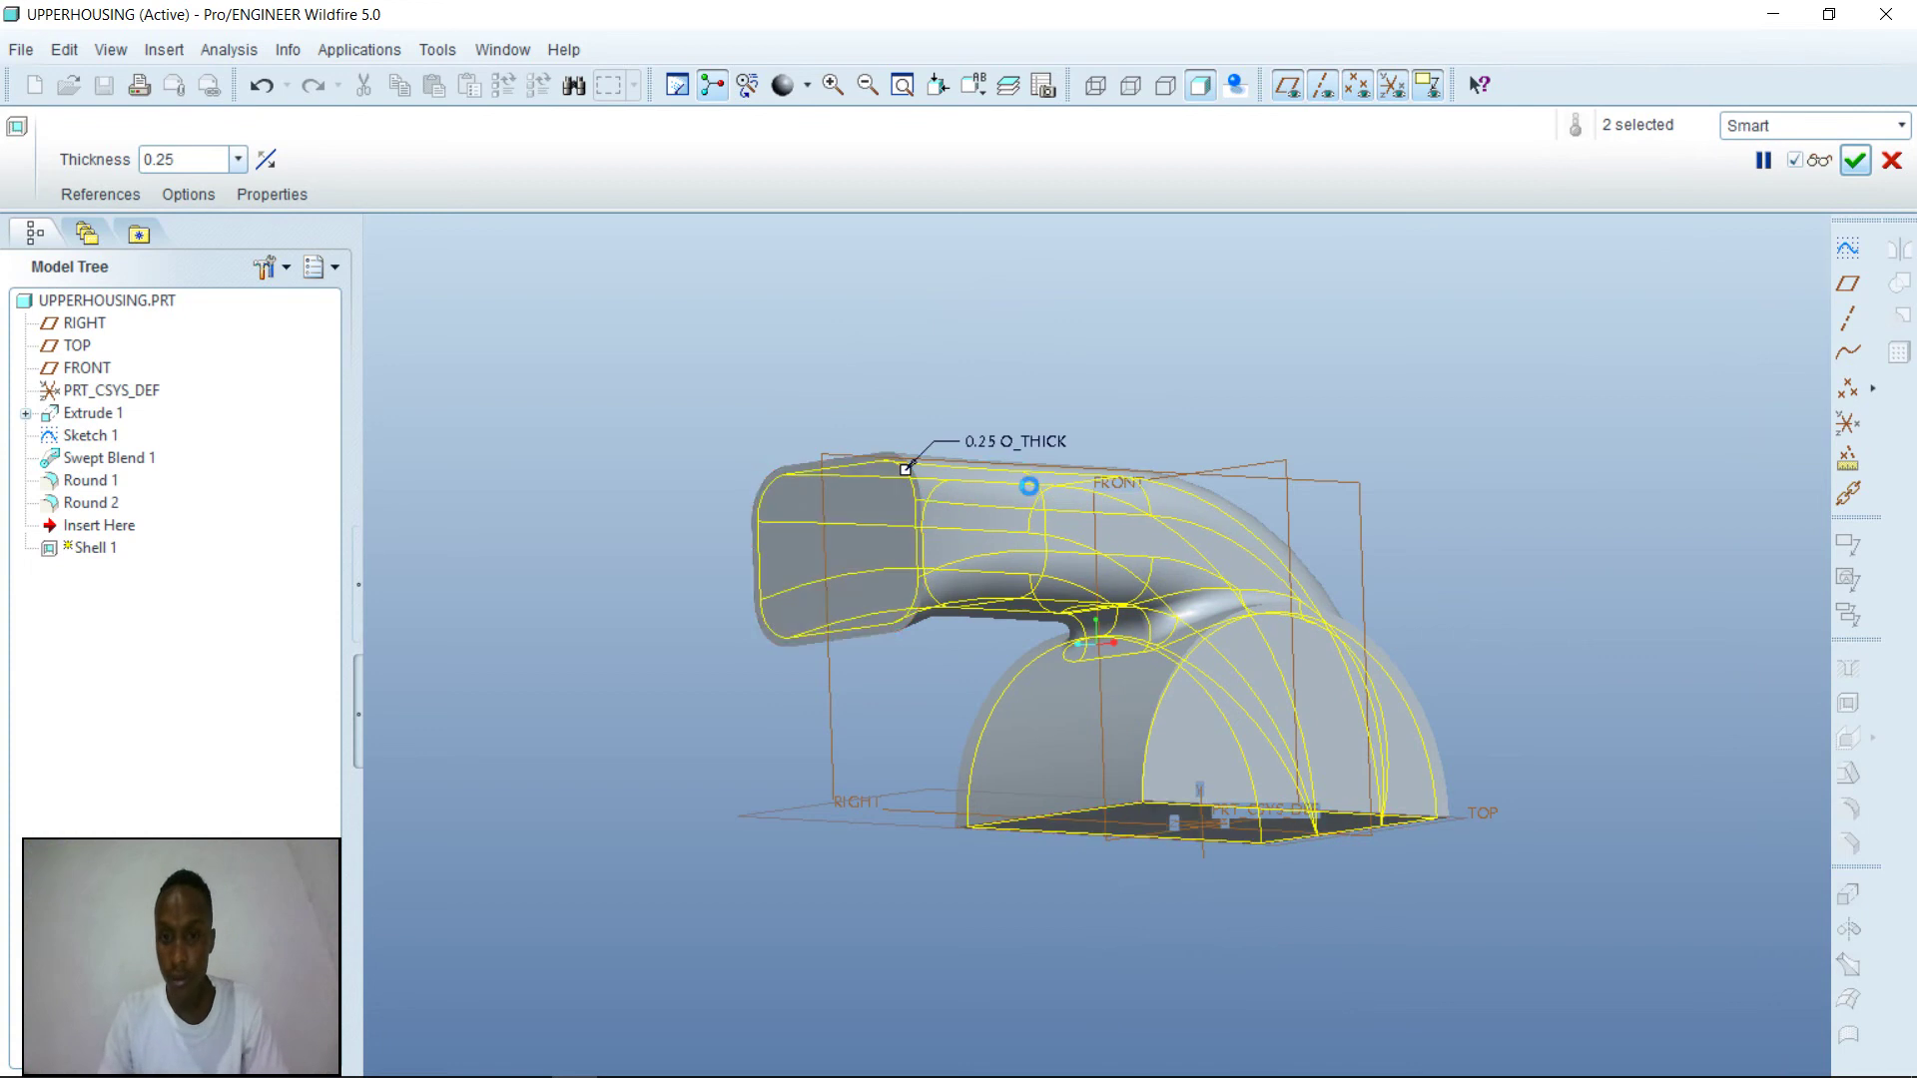
click(1827, 164)
middle_drag(1597, 530, 1567, 295)
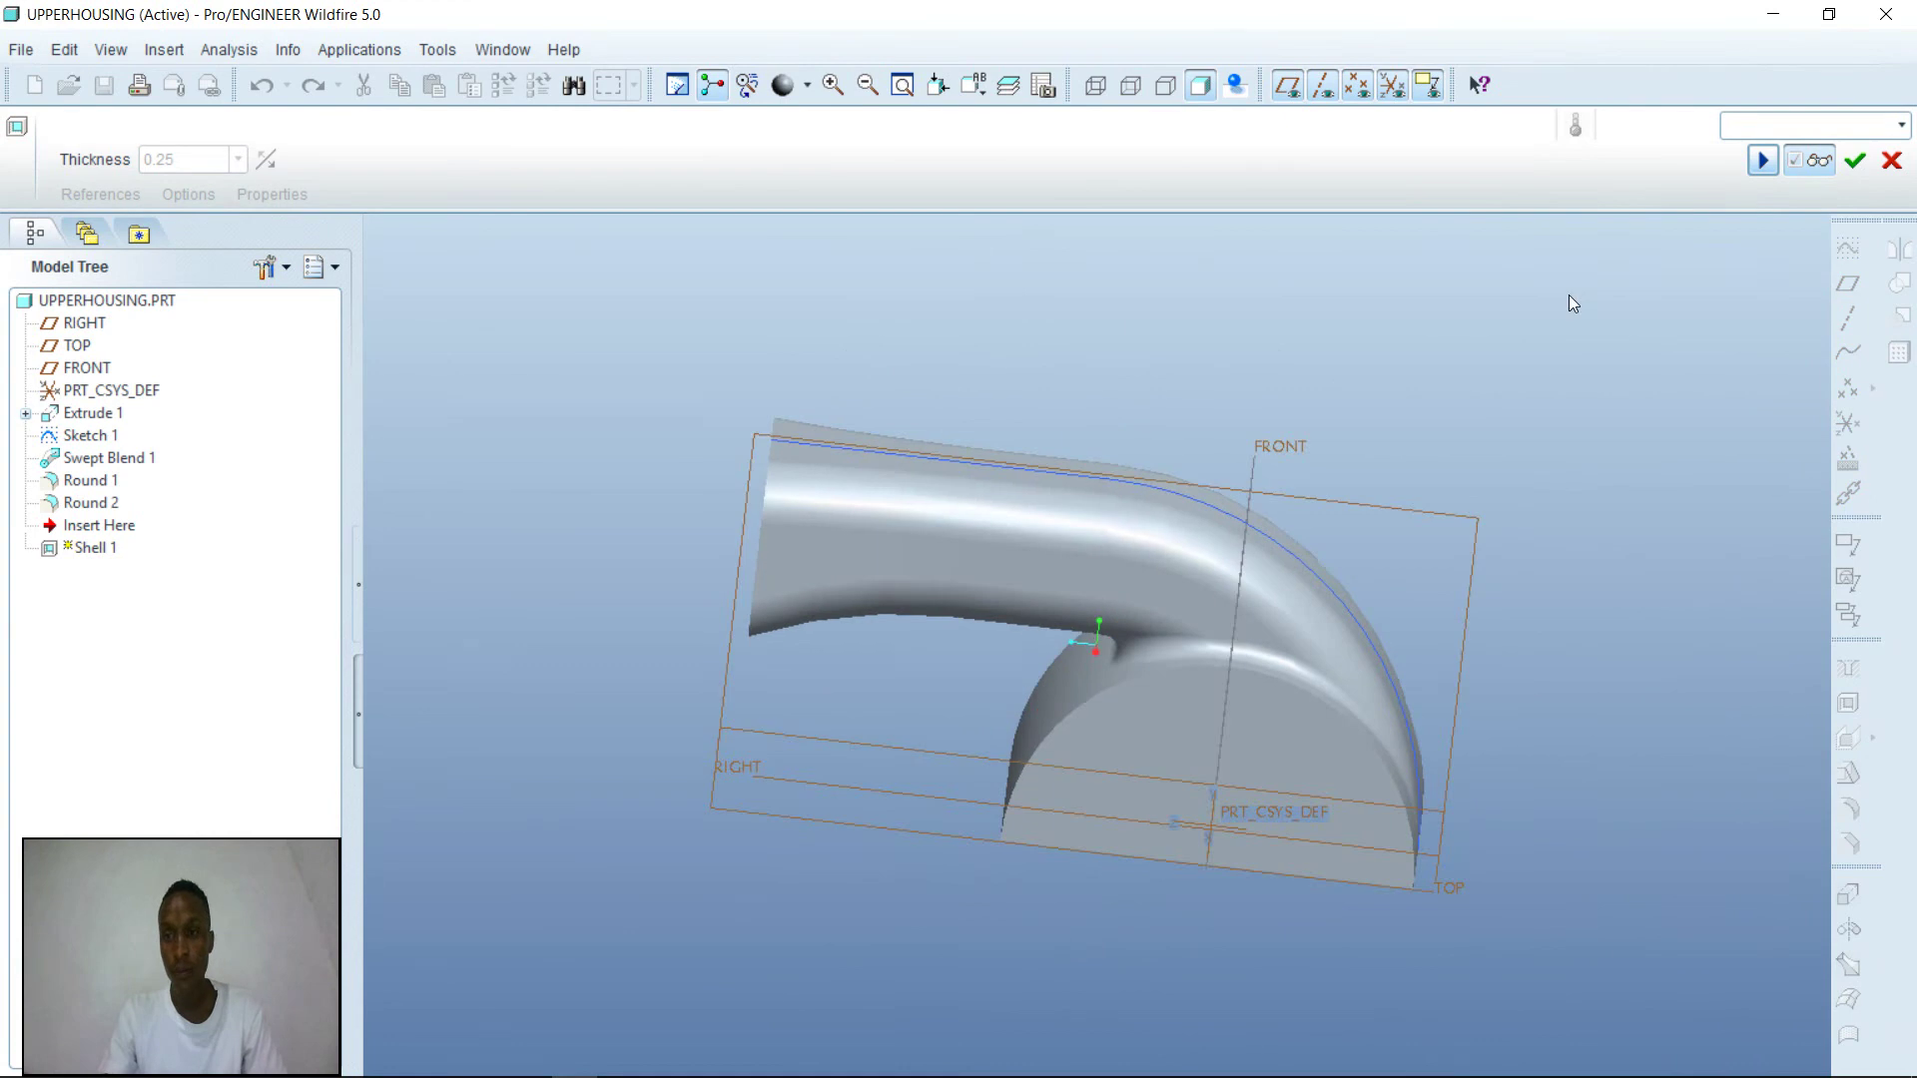
click(1857, 165)
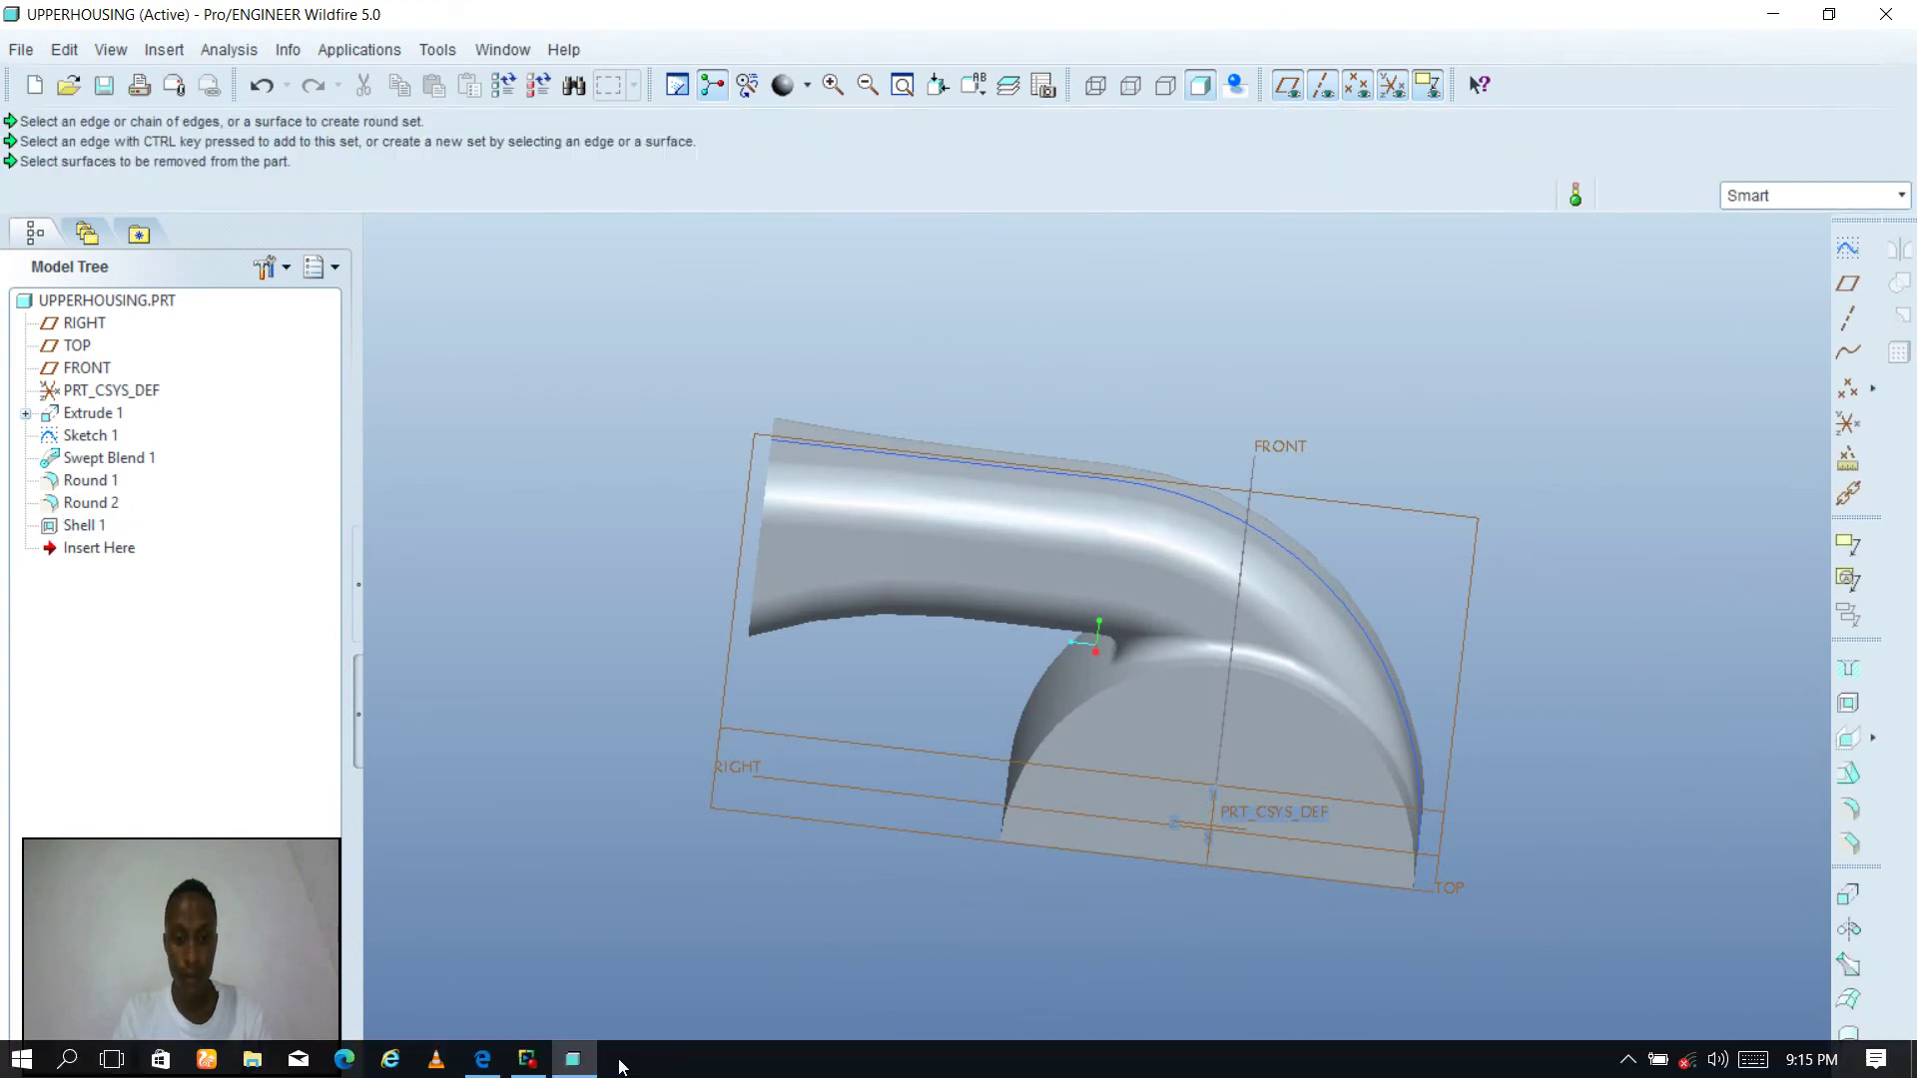
- Read the guide PDF's extruded cut instructions and the sketch in Figure 9-57, and return to Pro/ENGINEER
click(482, 1059)
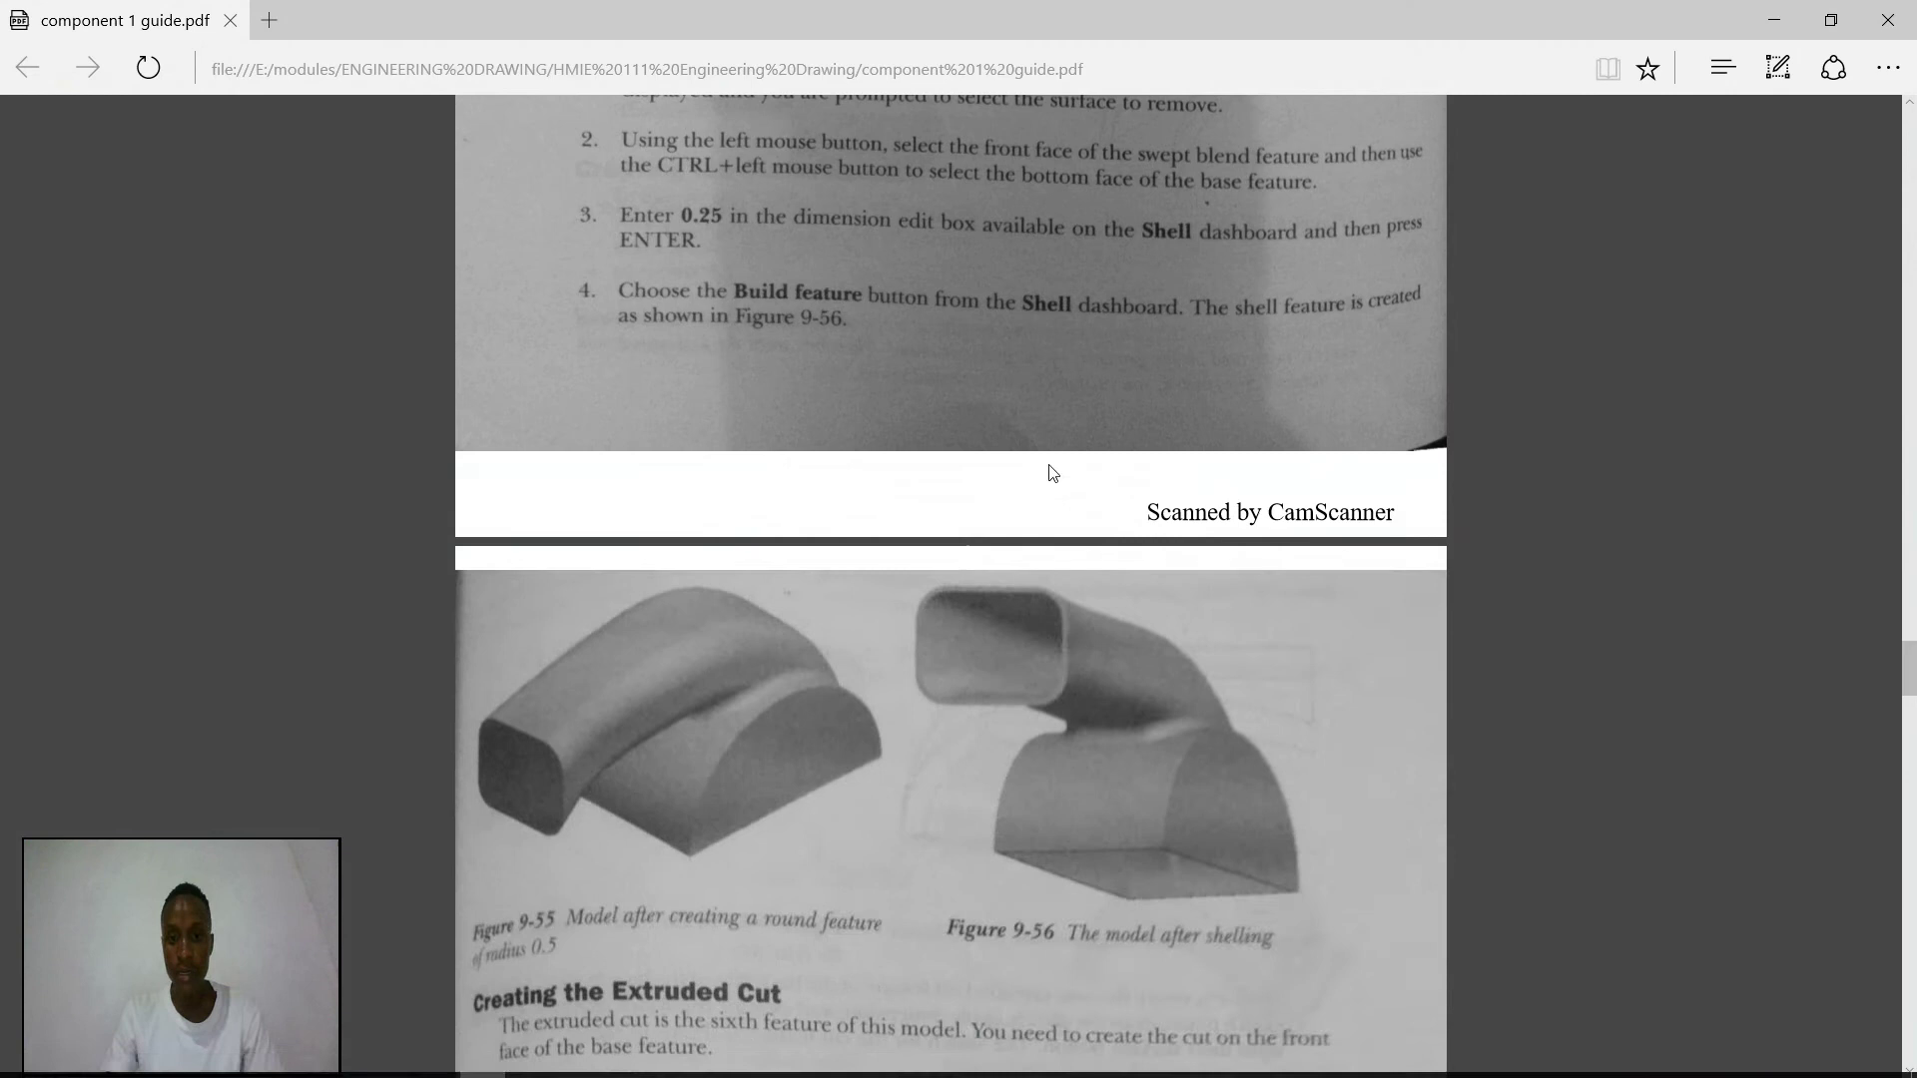
scroll(1052, 429, down, 7)
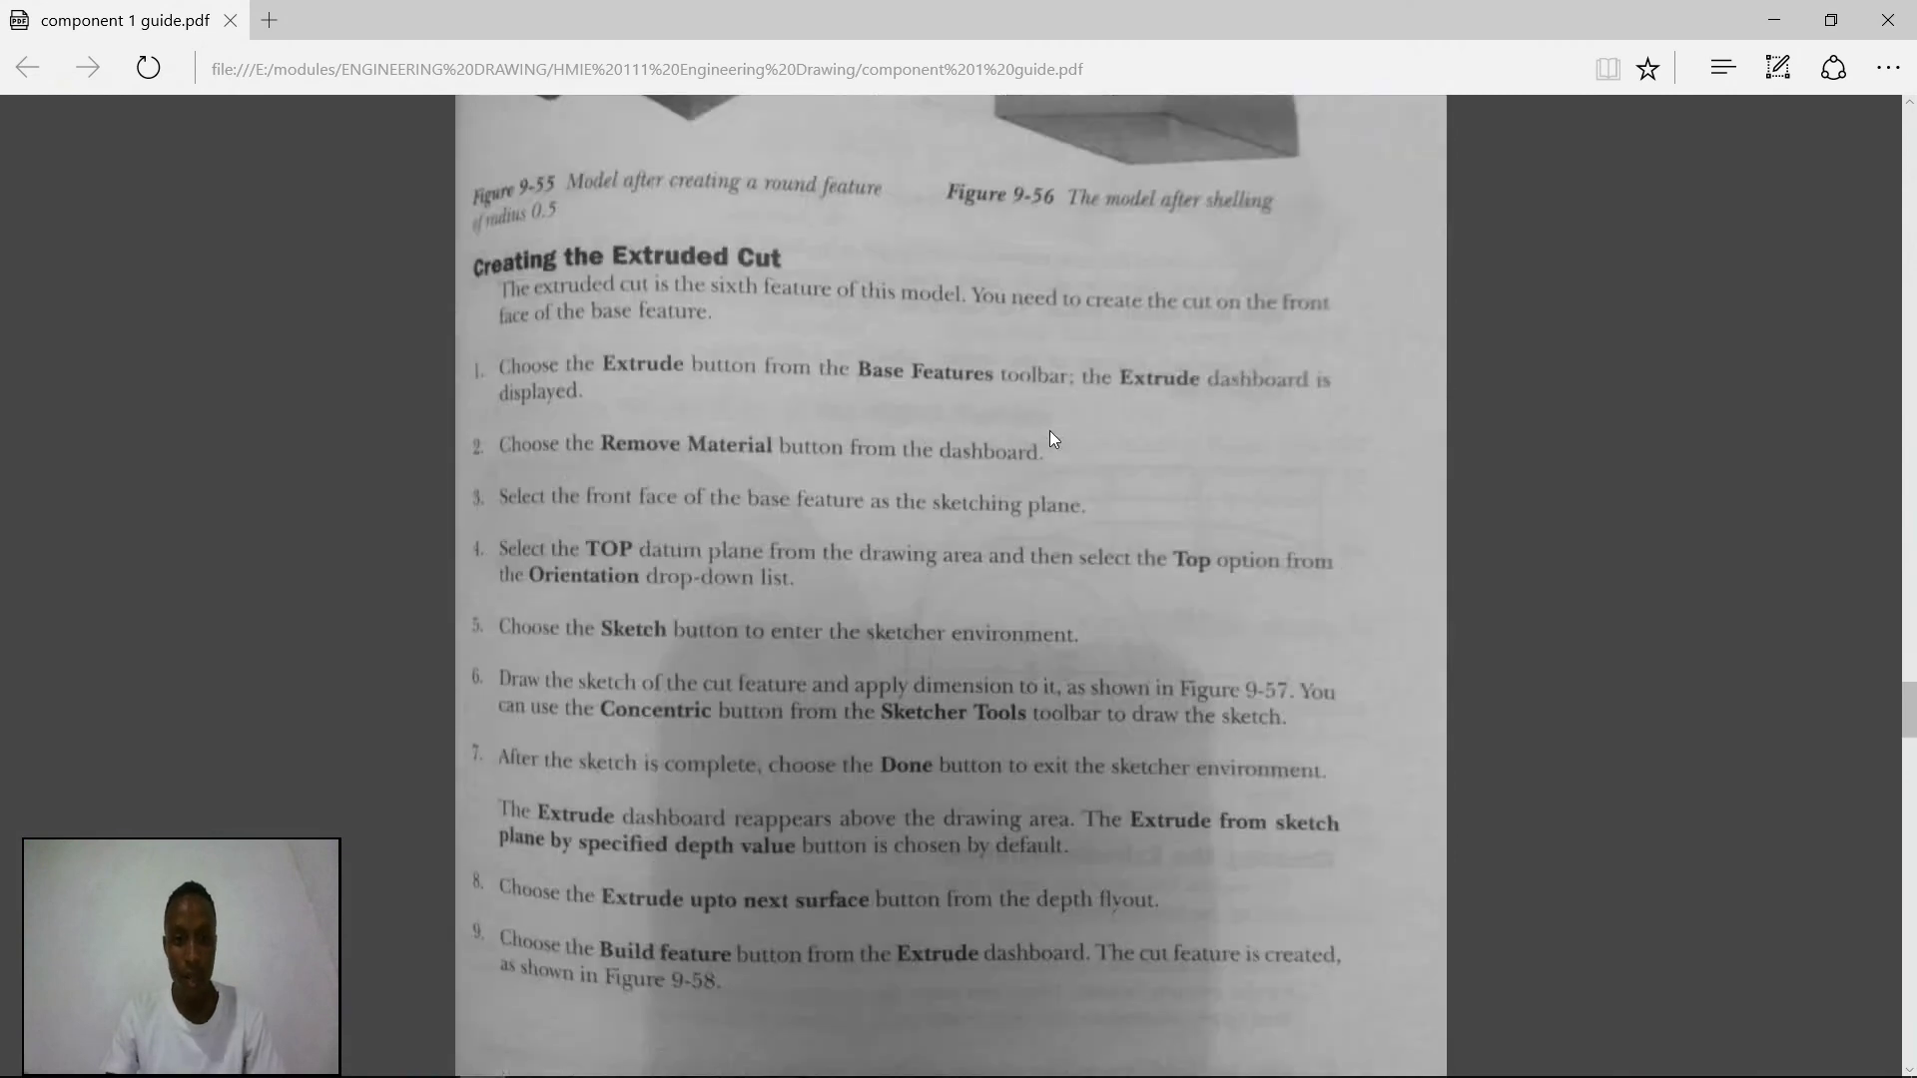
scroll(865, 470, up, 1)
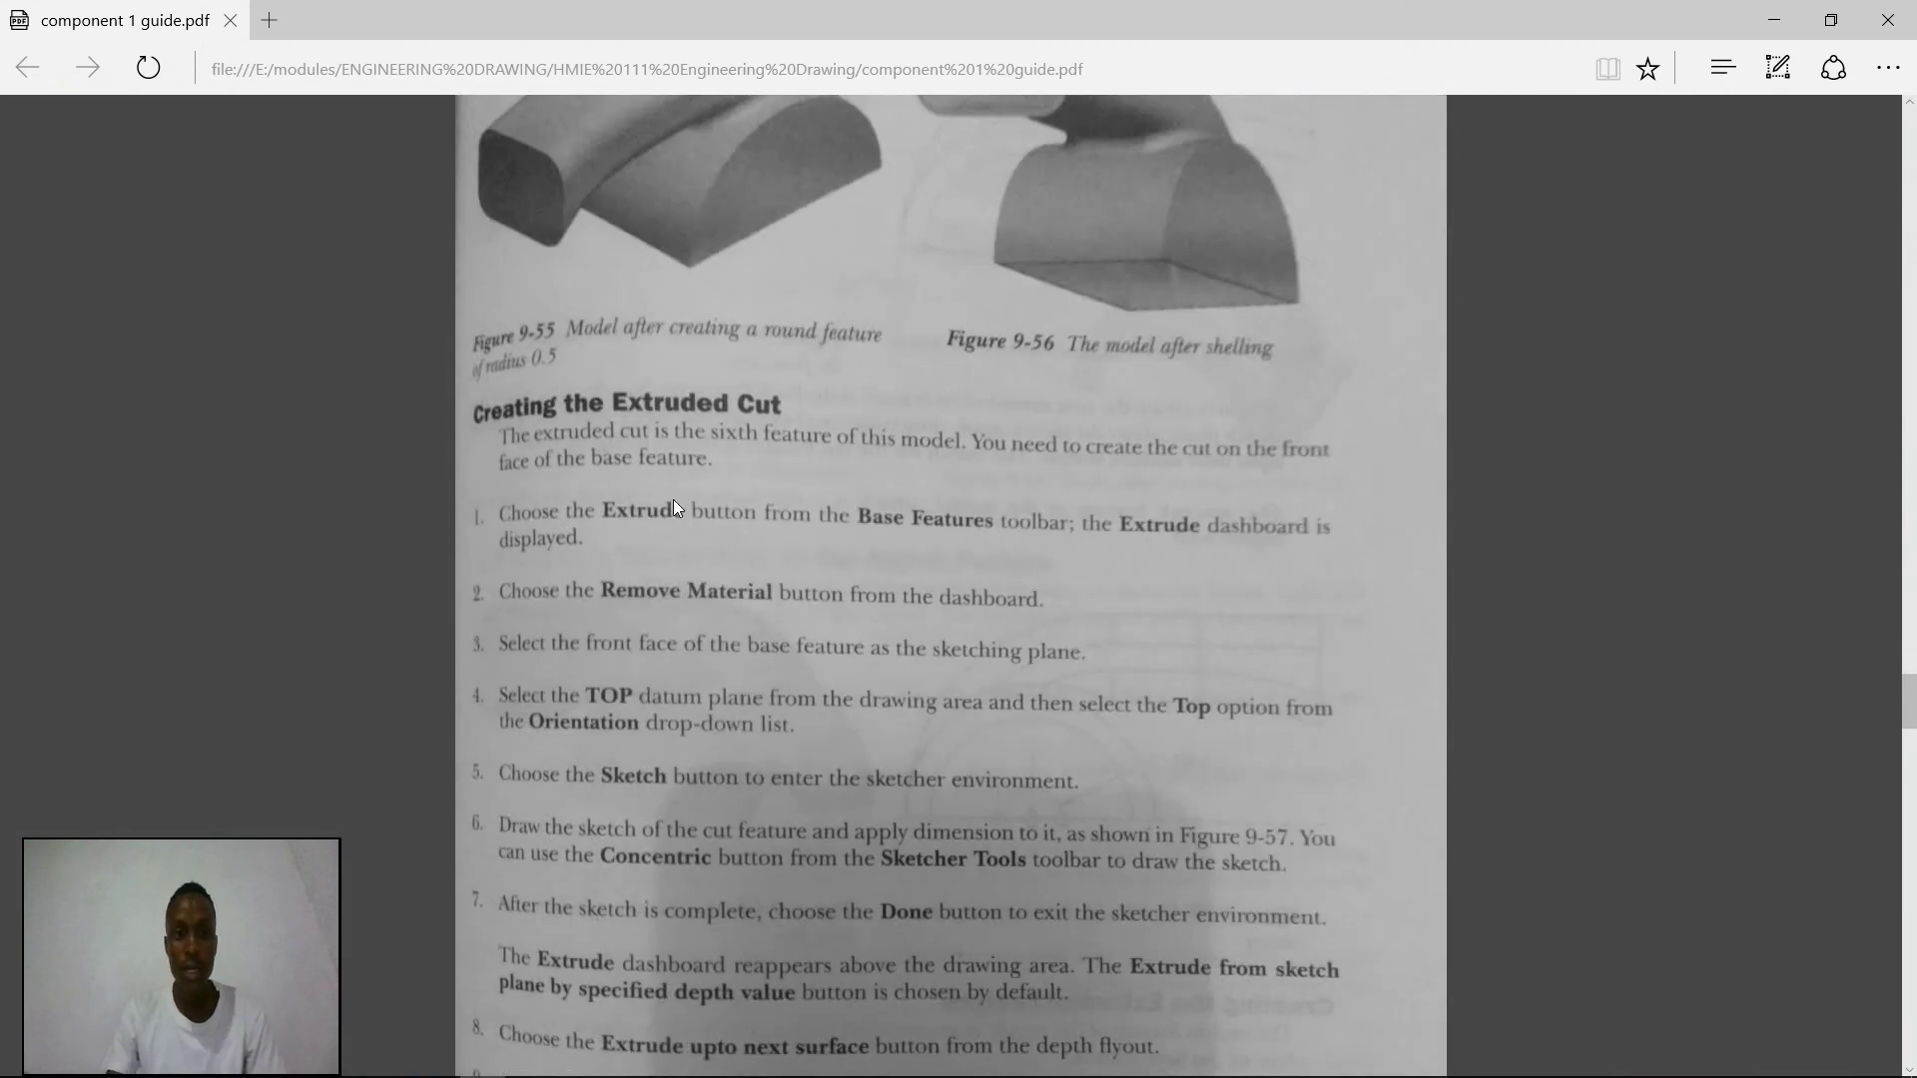
scroll(783, 420, down, 1)
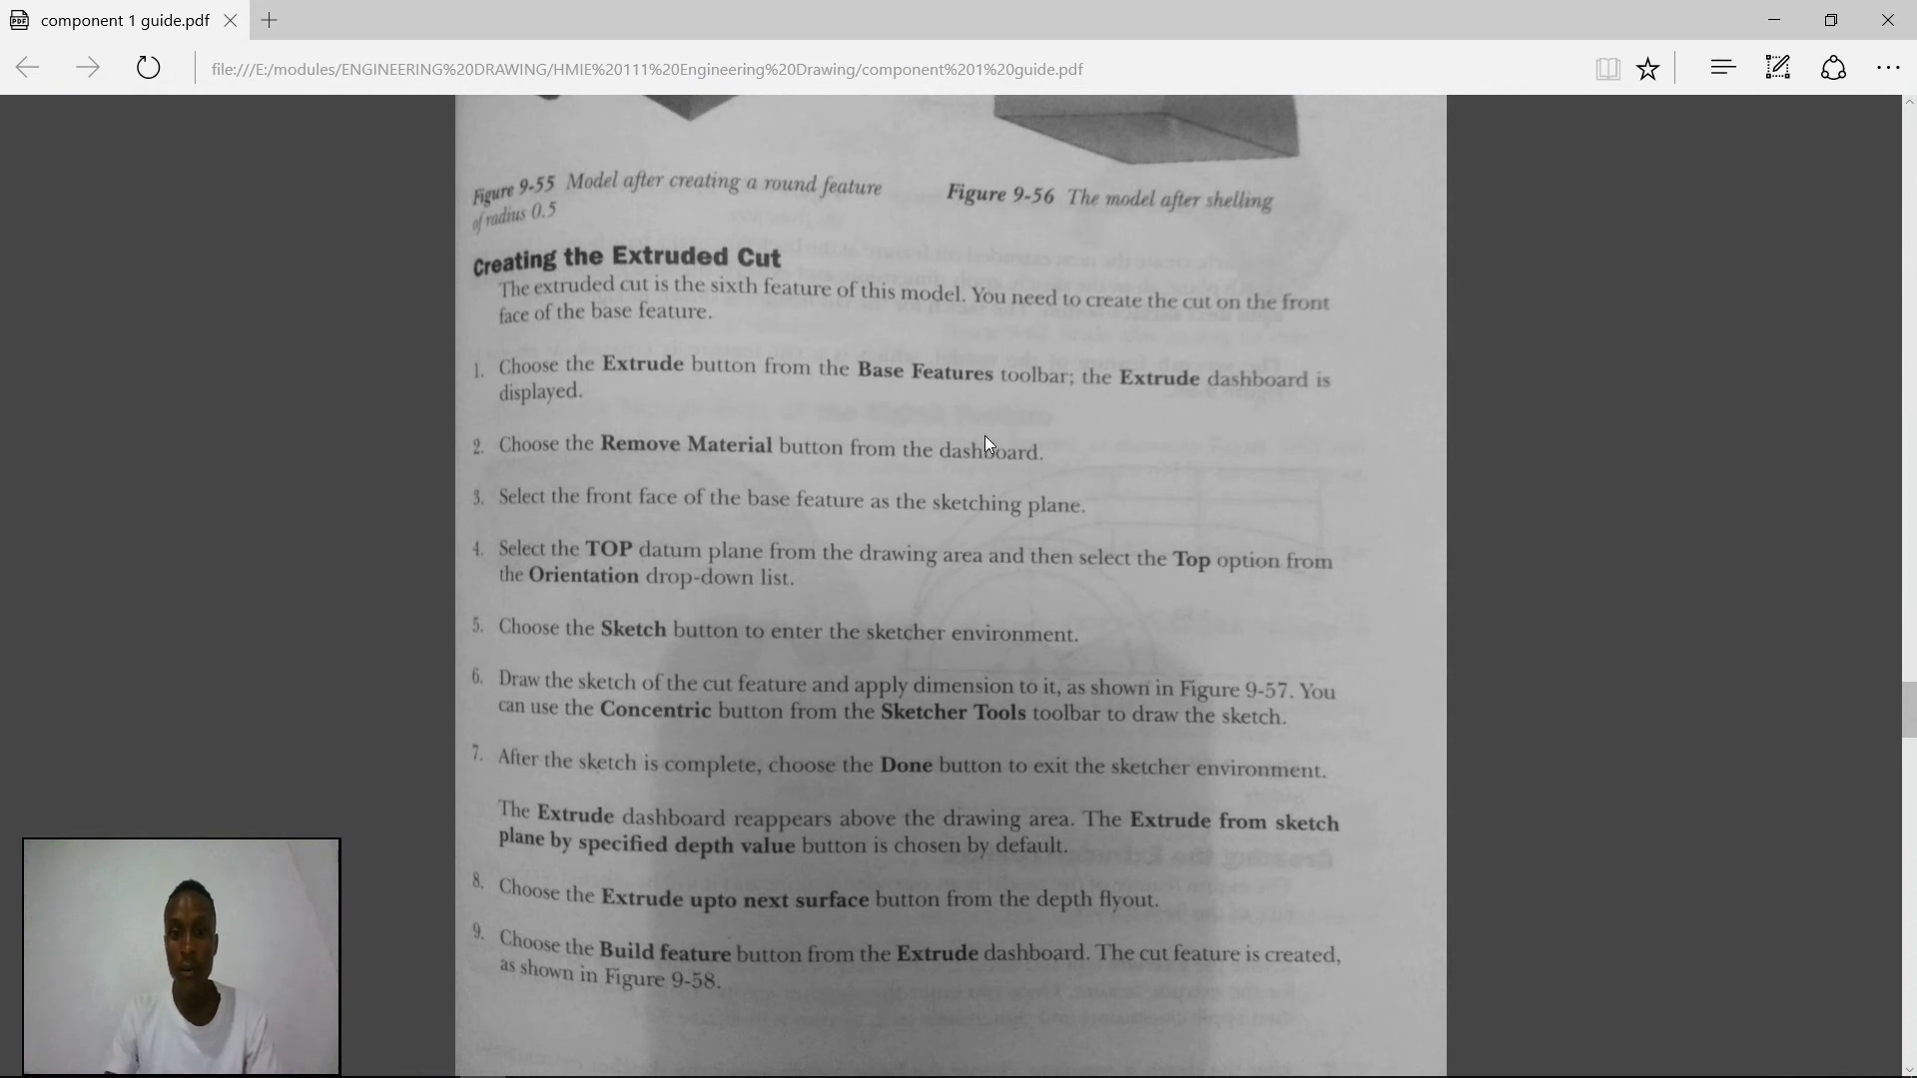
scroll(1039, 433, down, 7)
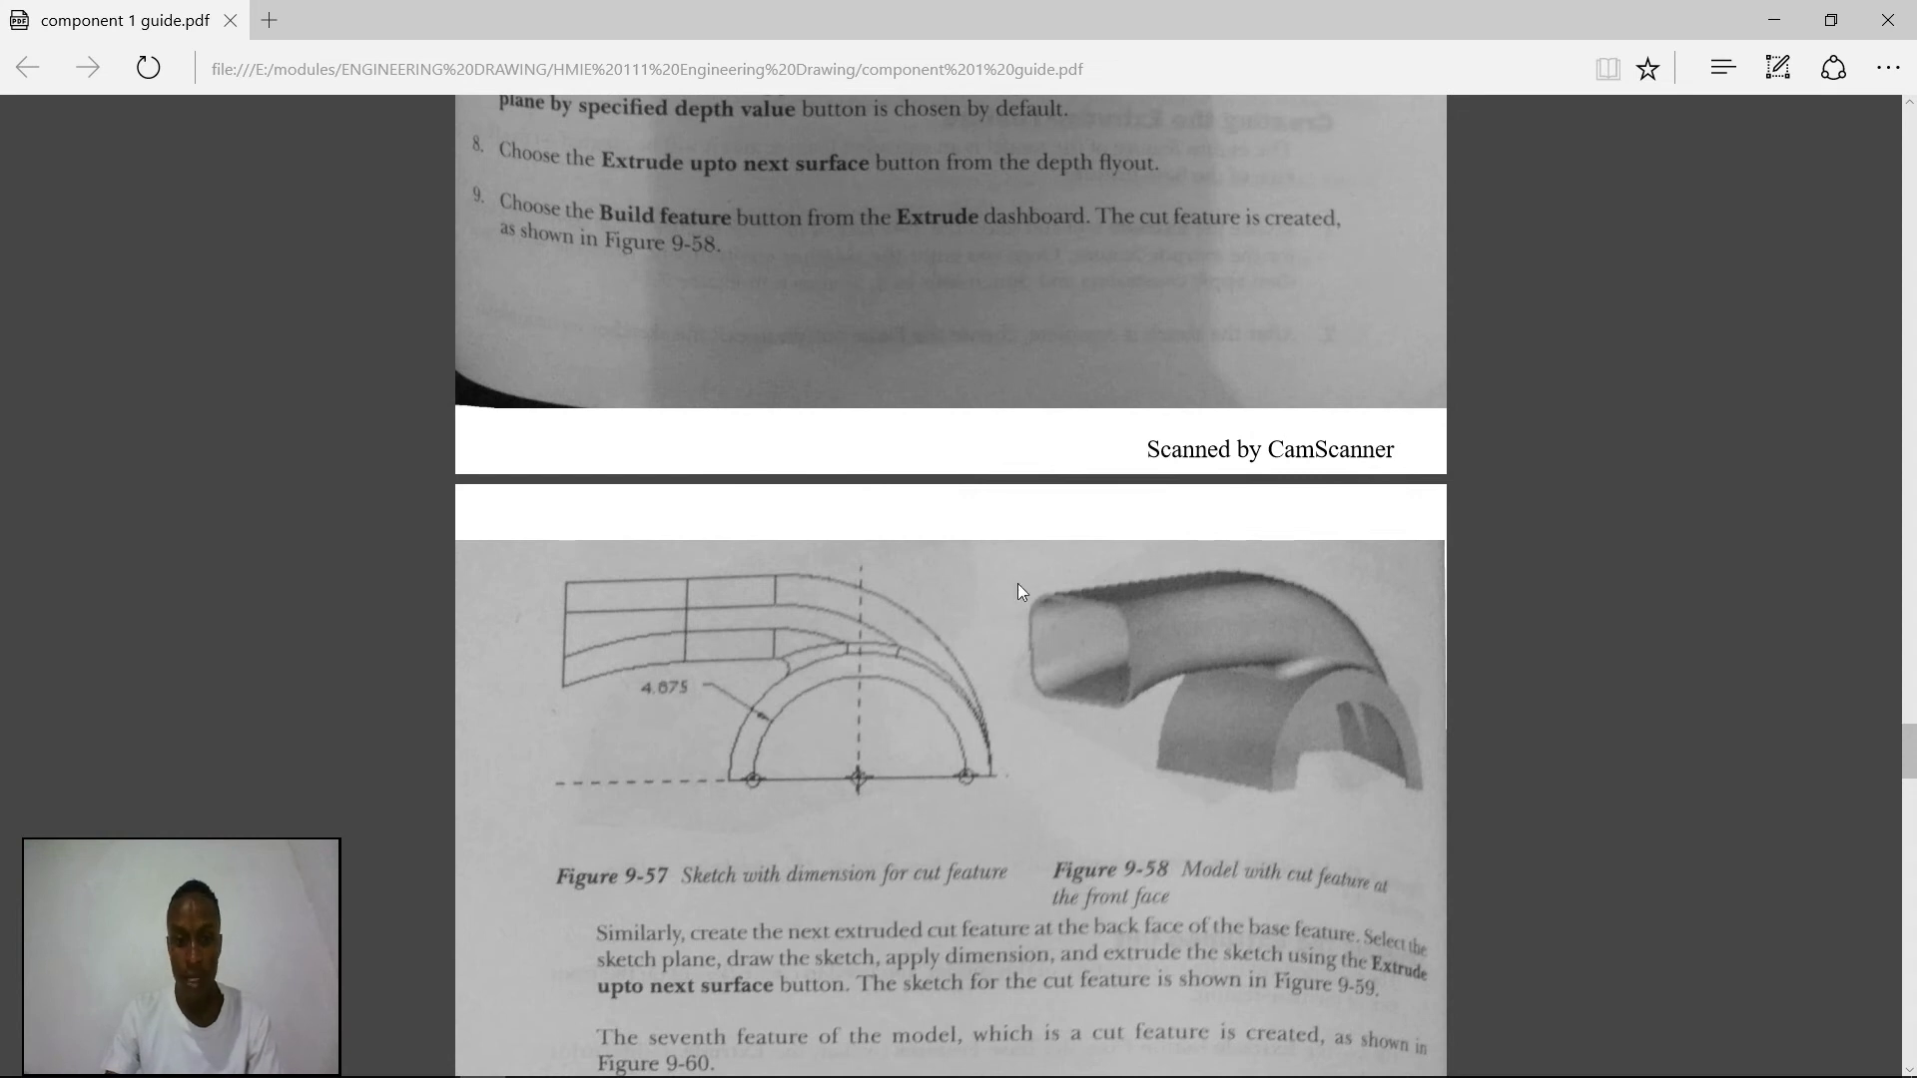
scroll(1058, 522, up, 2)
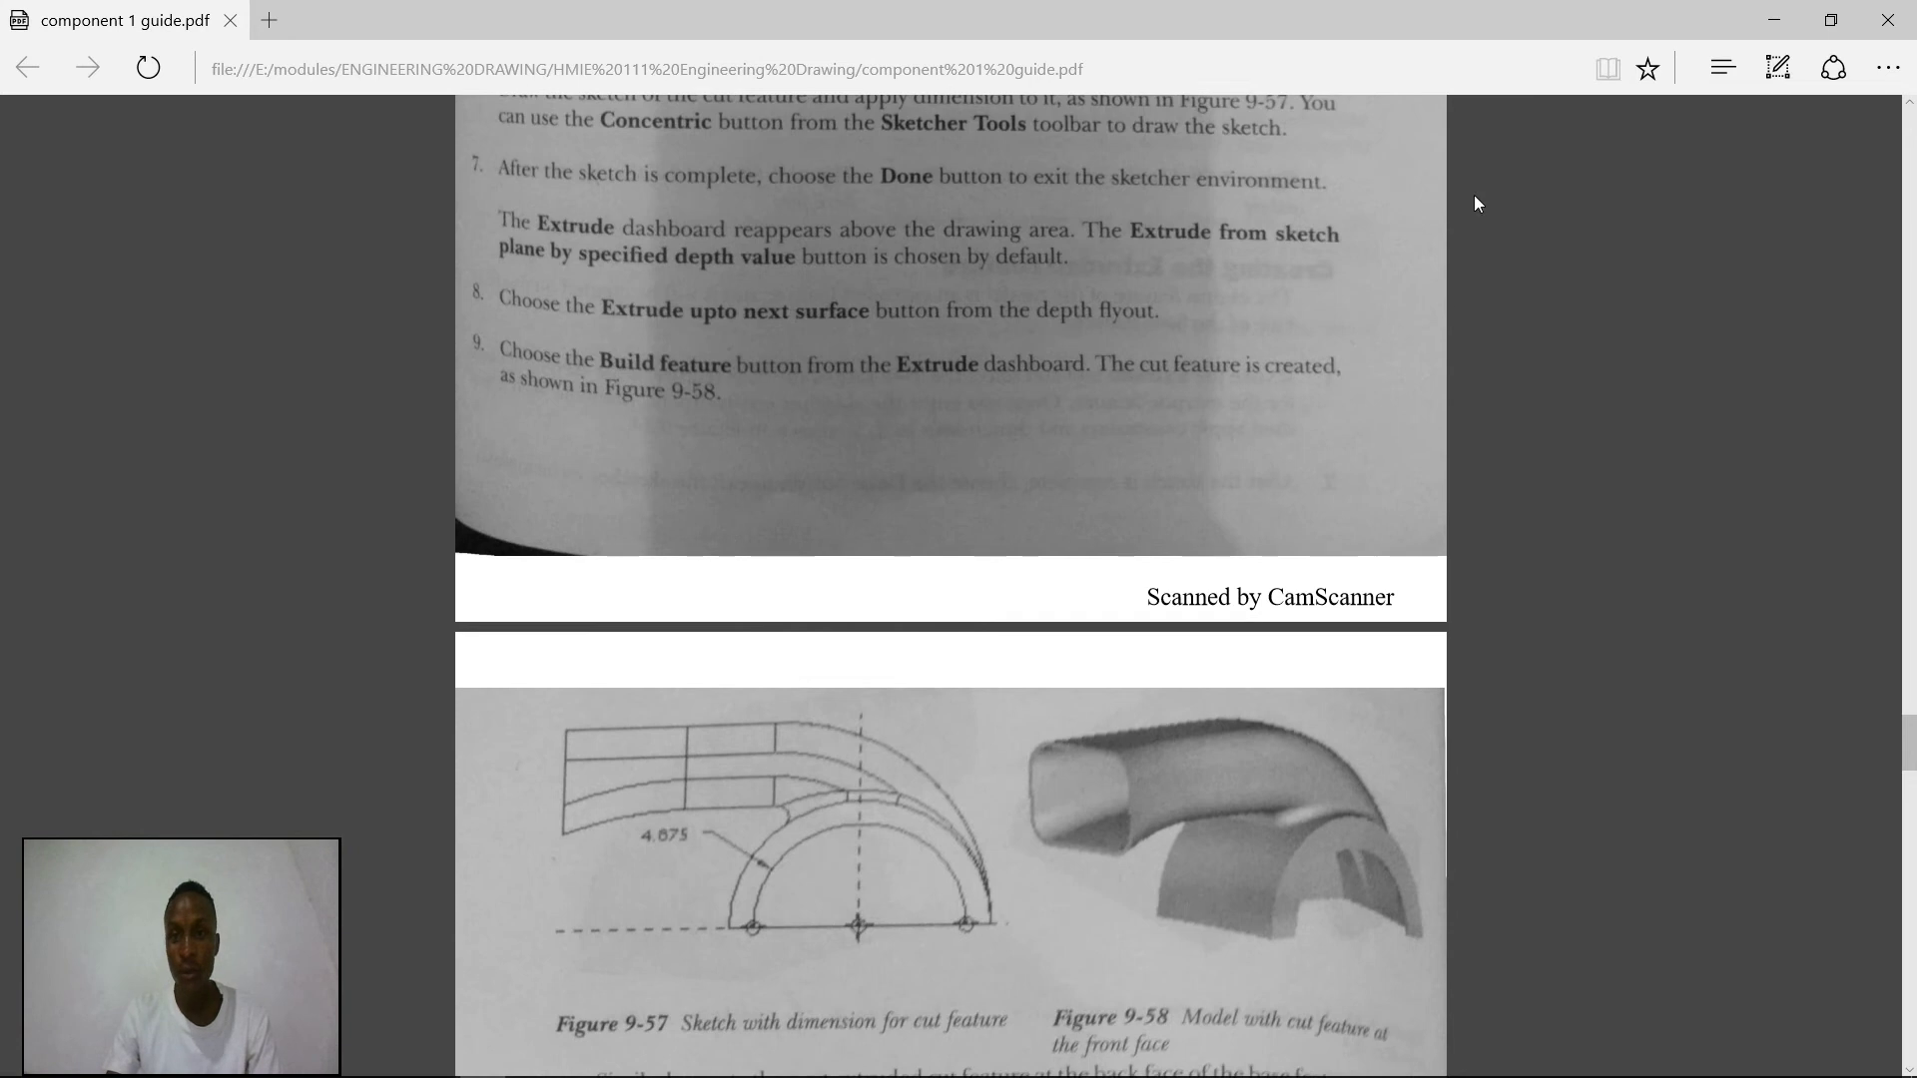
click(1782, 27)
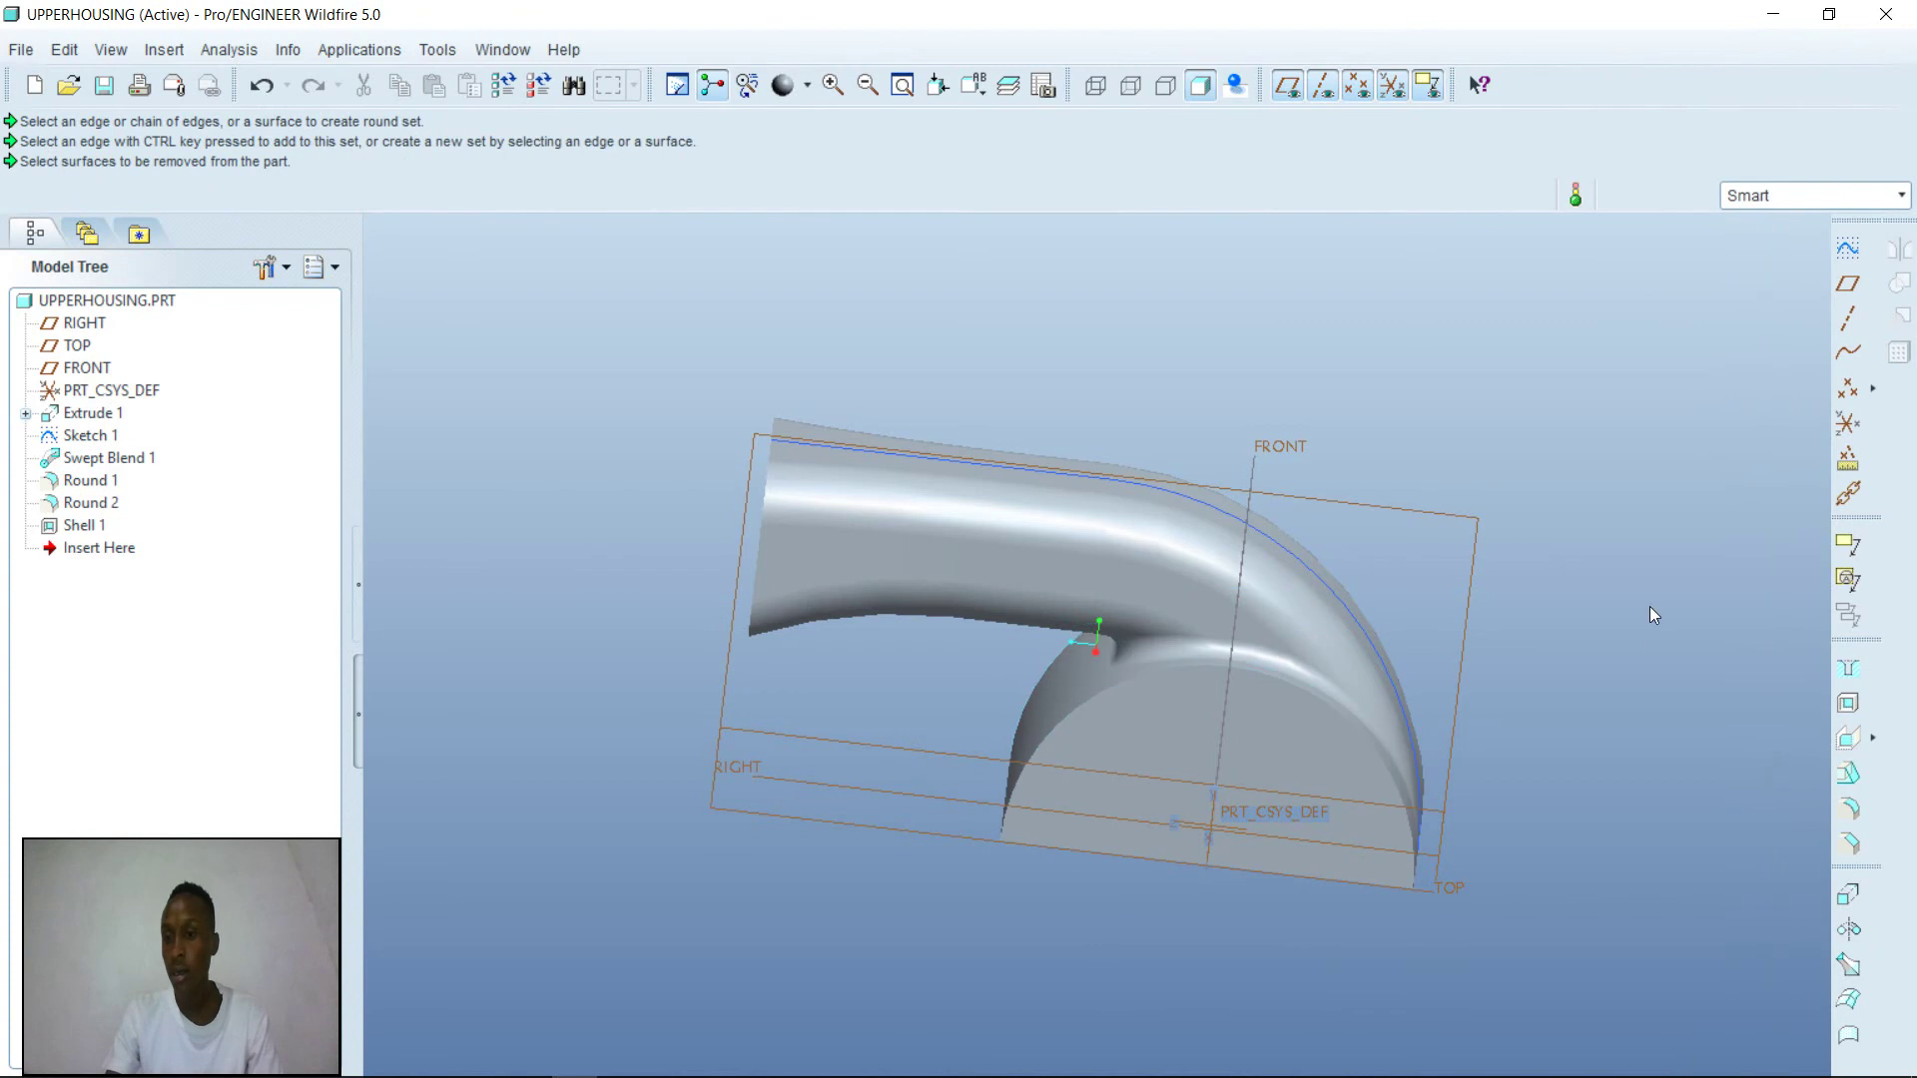
- Start a material-removing extrude and open its sketch on the base feature's front face, with the TOP datum plane as Top reference
click(1847, 896)
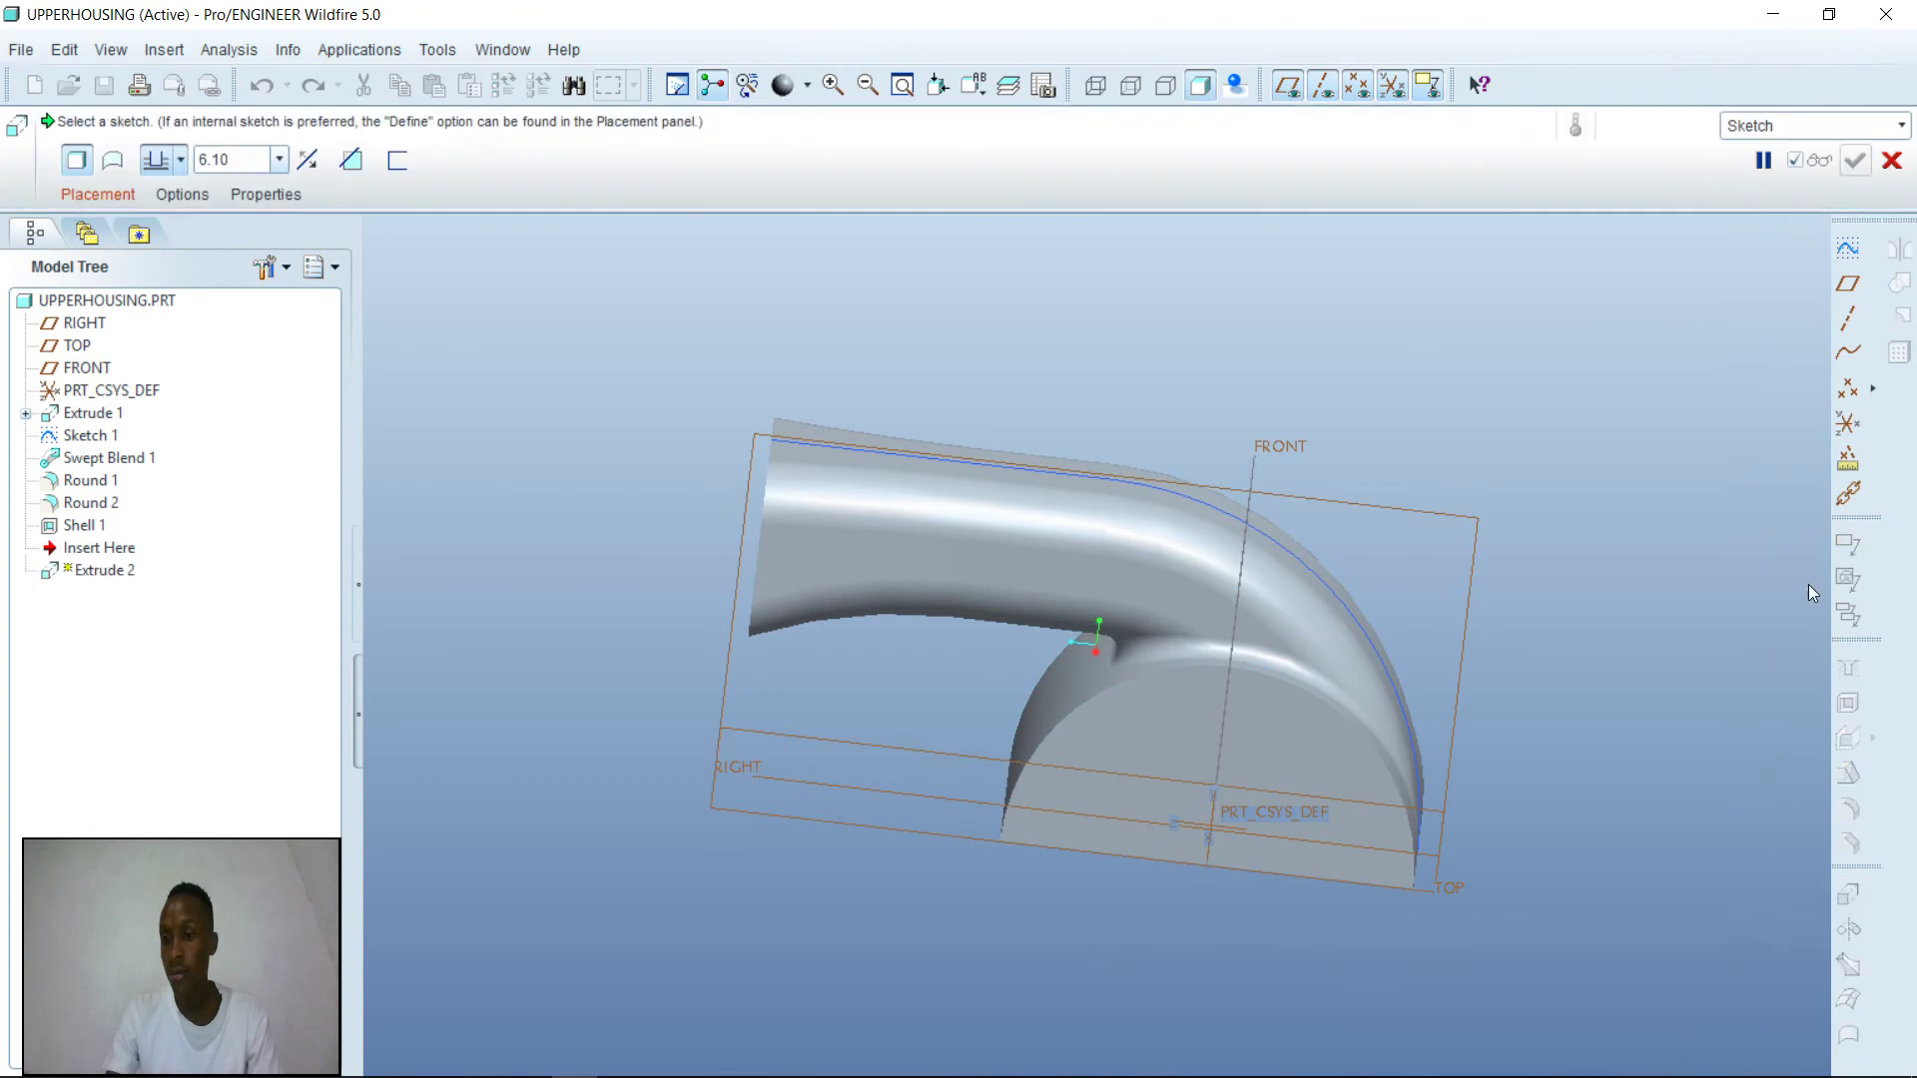
click(349, 162)
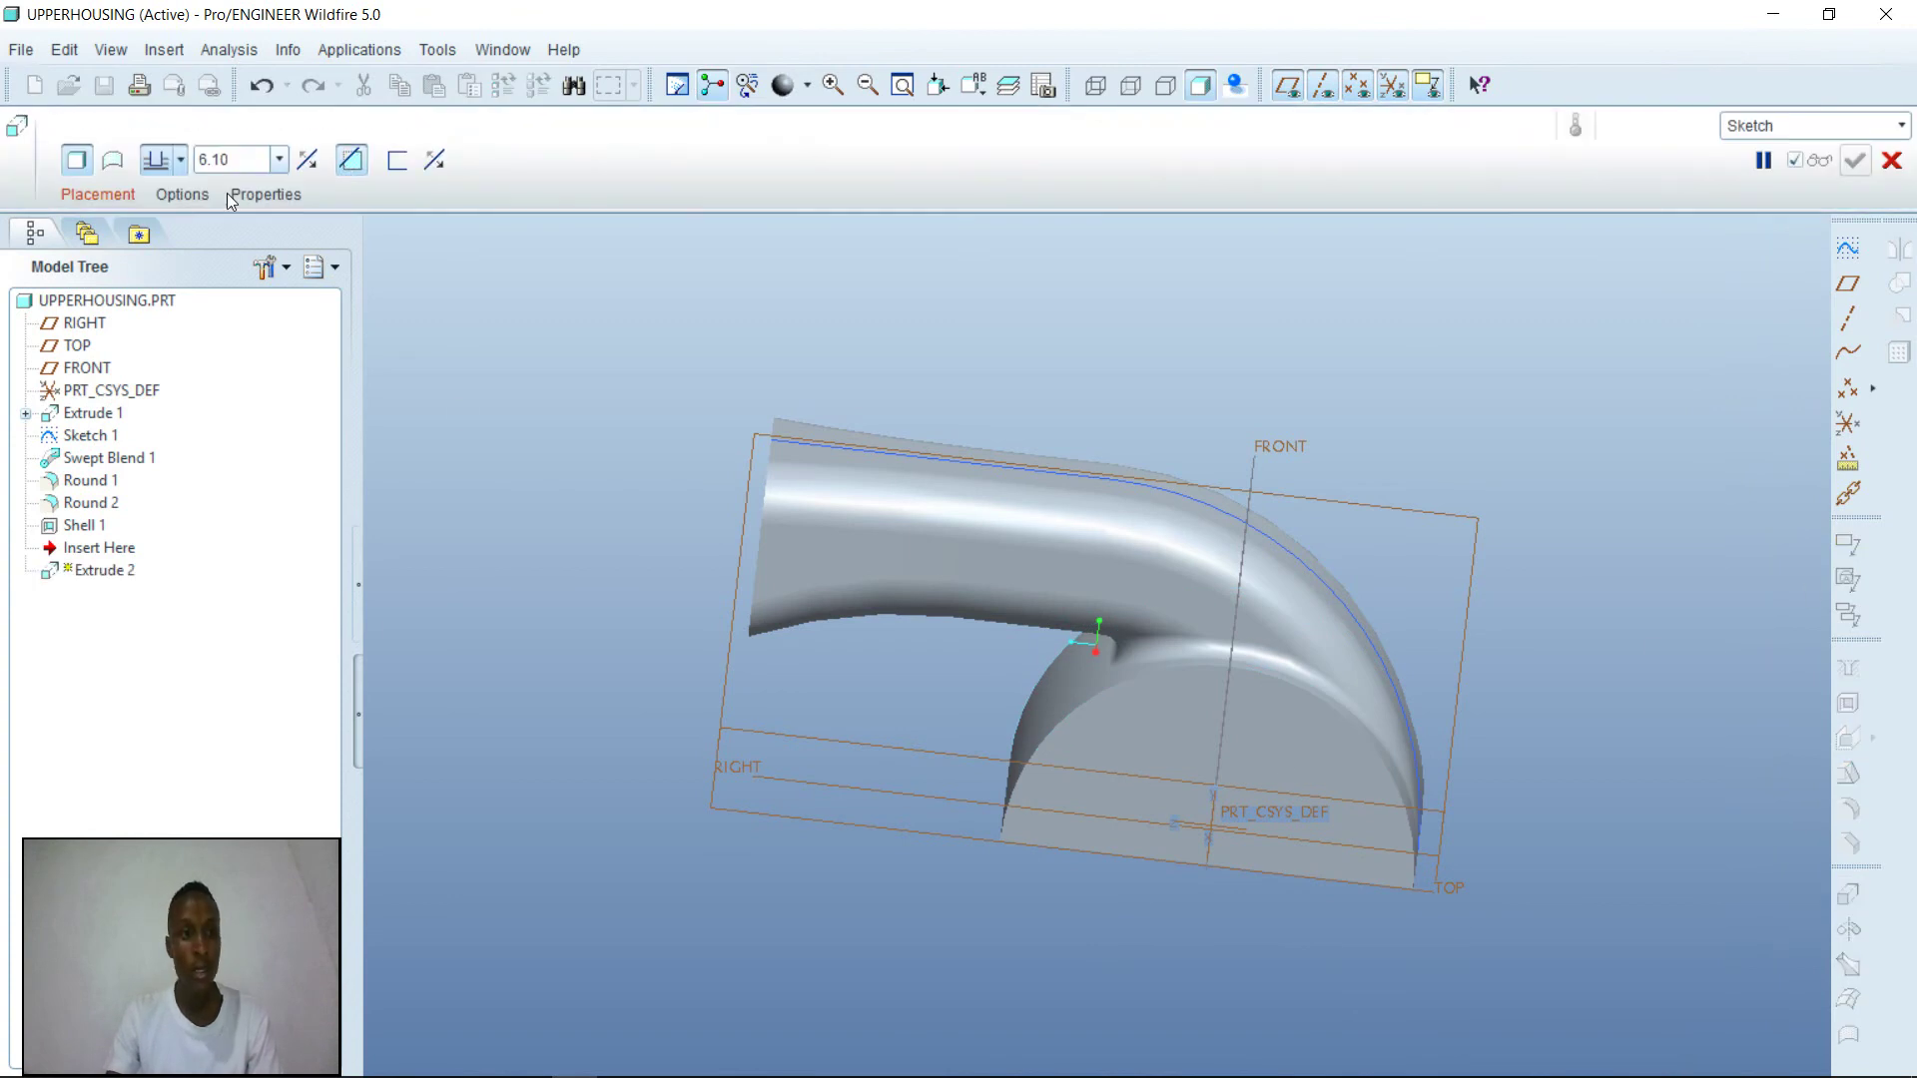
click(99, 195)
click(339, 288)
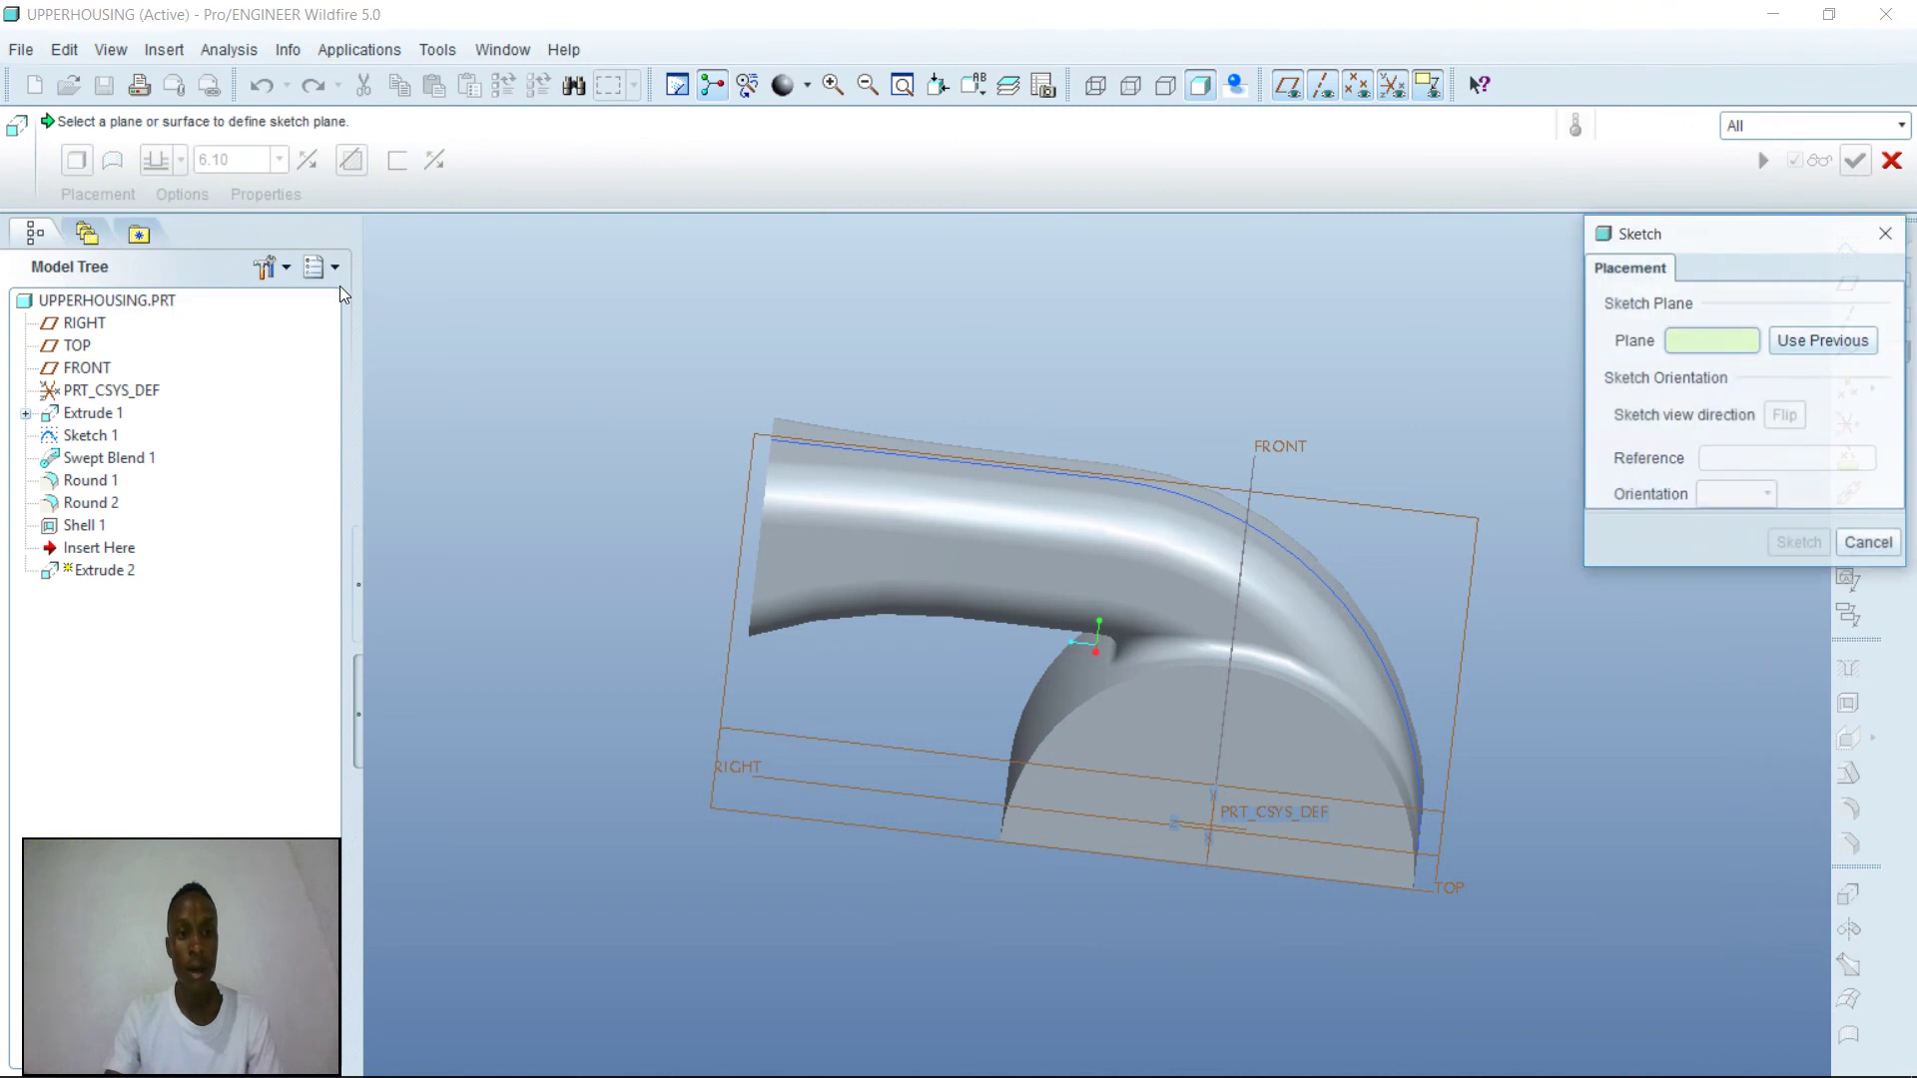
click(1292, 761)
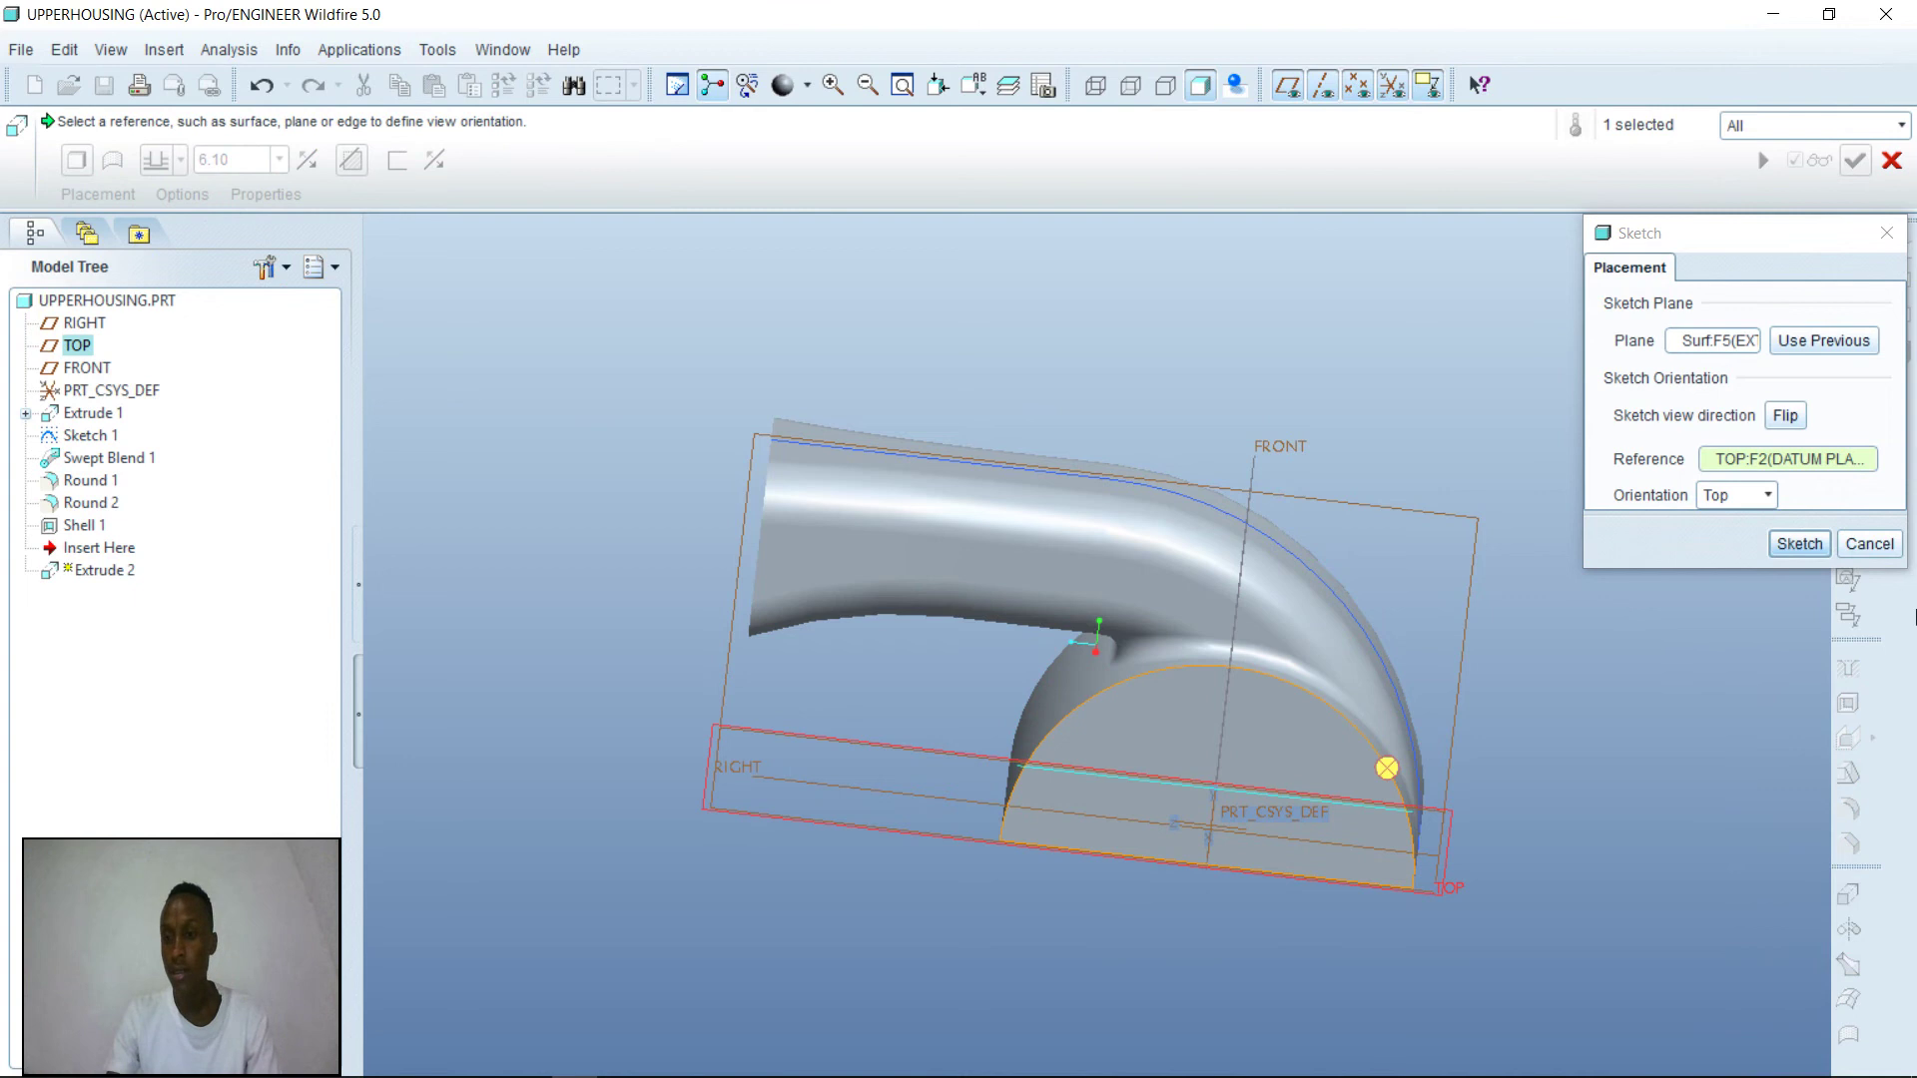
click(1806, 544)
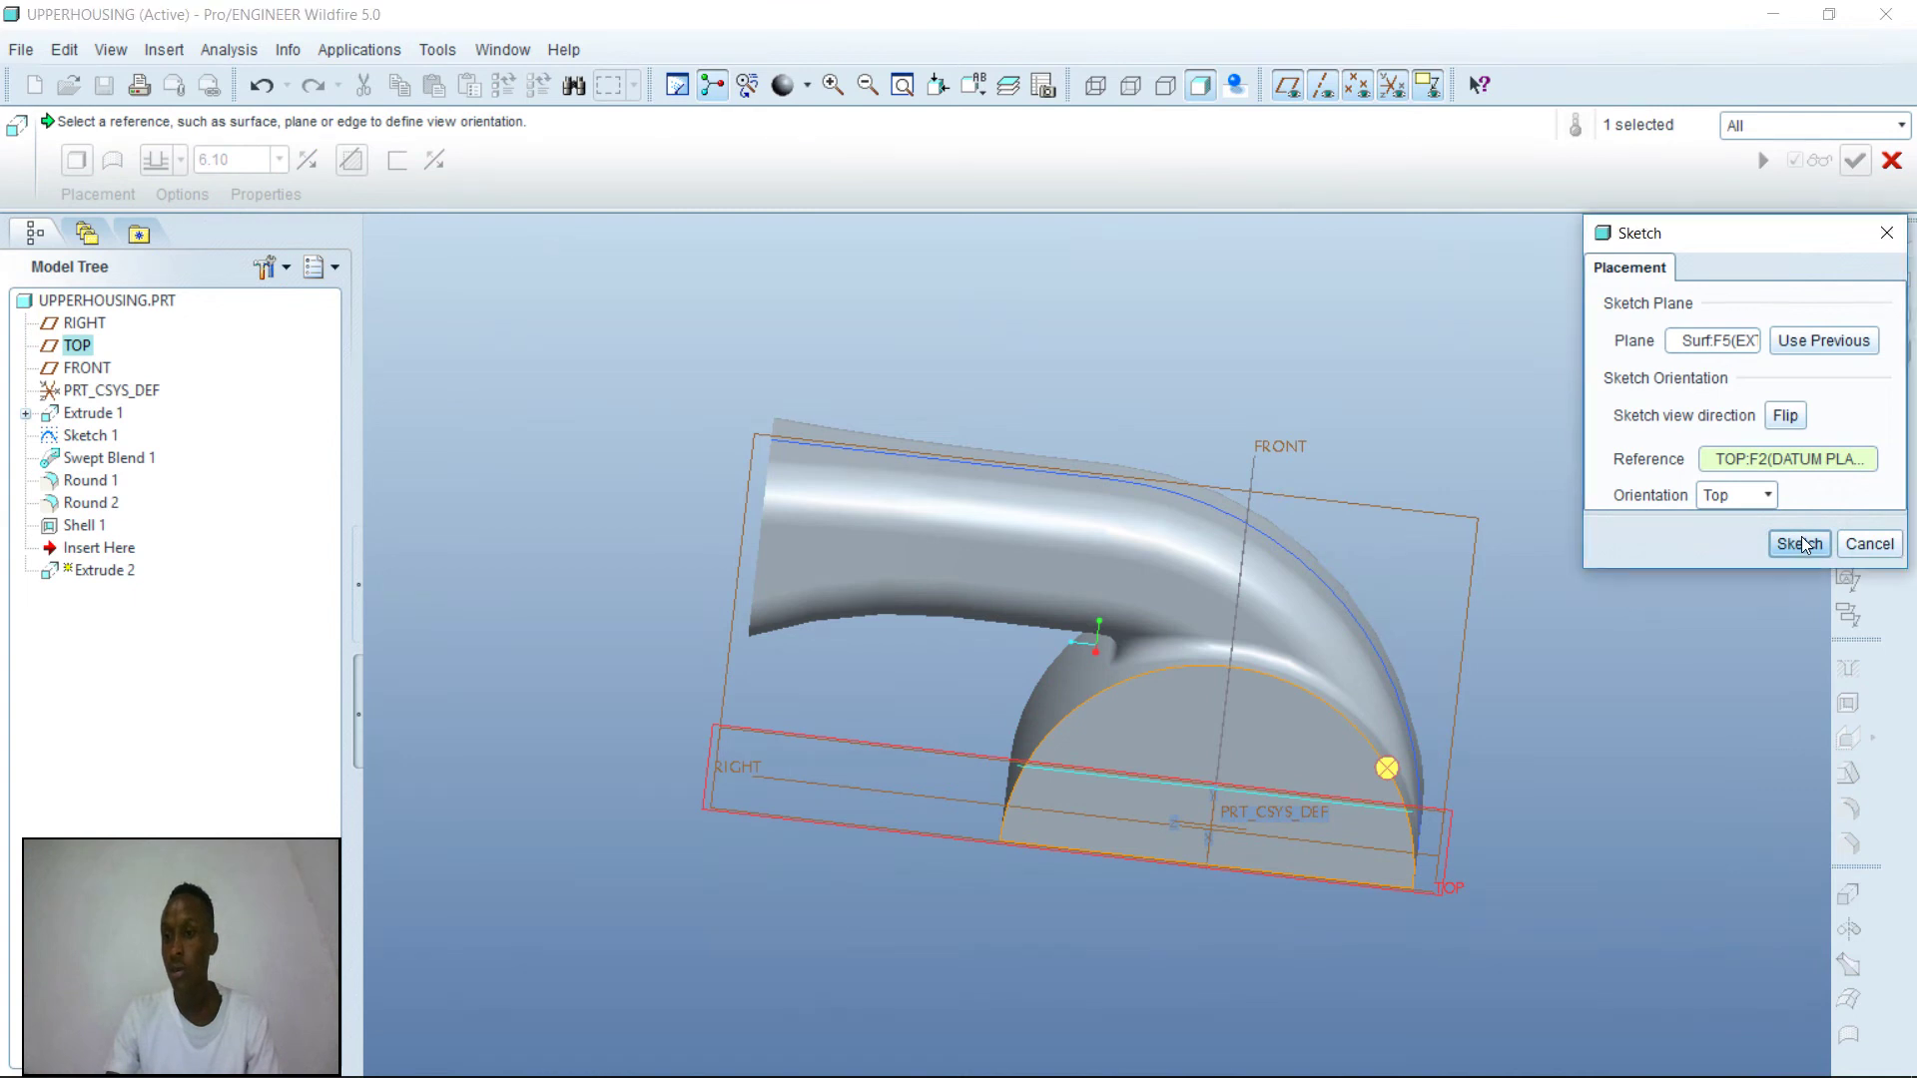
- Add the curved outer edge of the base feature's front face as a sketch reference
right_click(1596, 459)
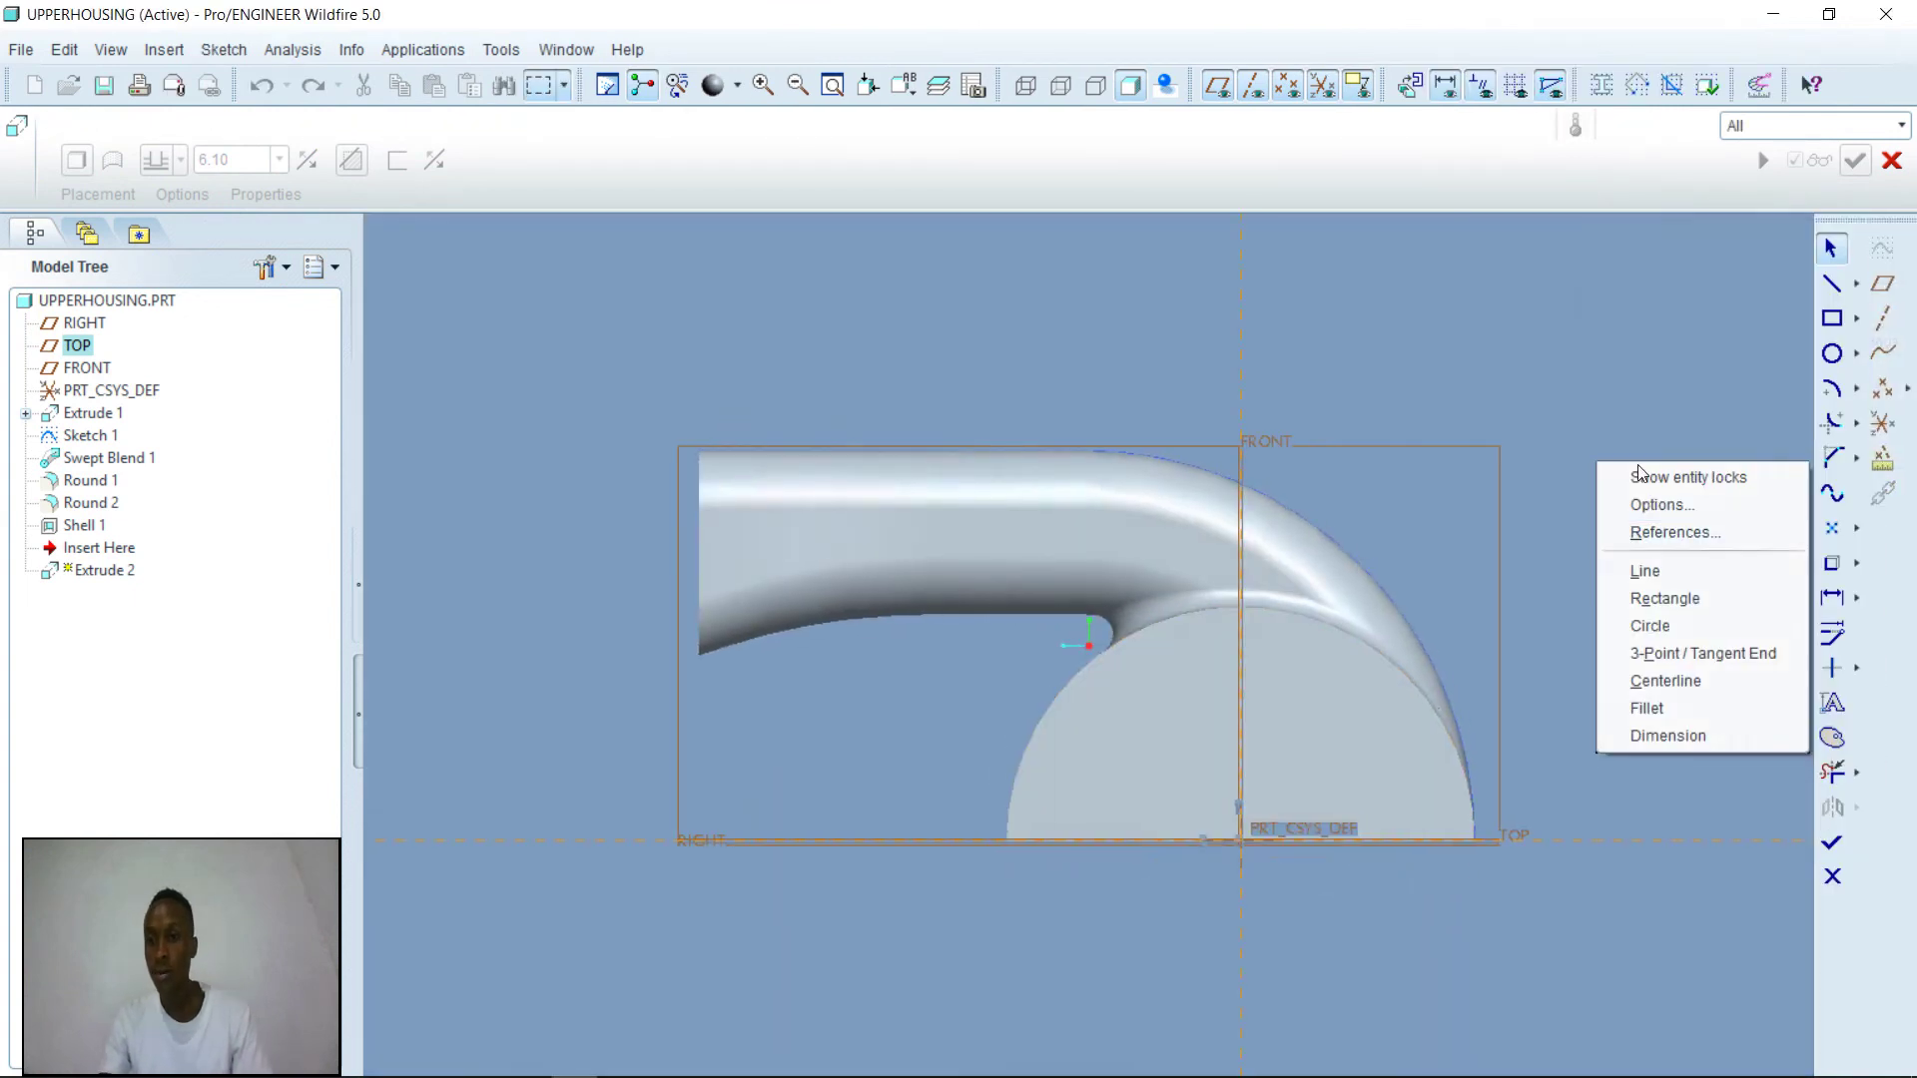
click(1699, 547)
click(1393, 663)
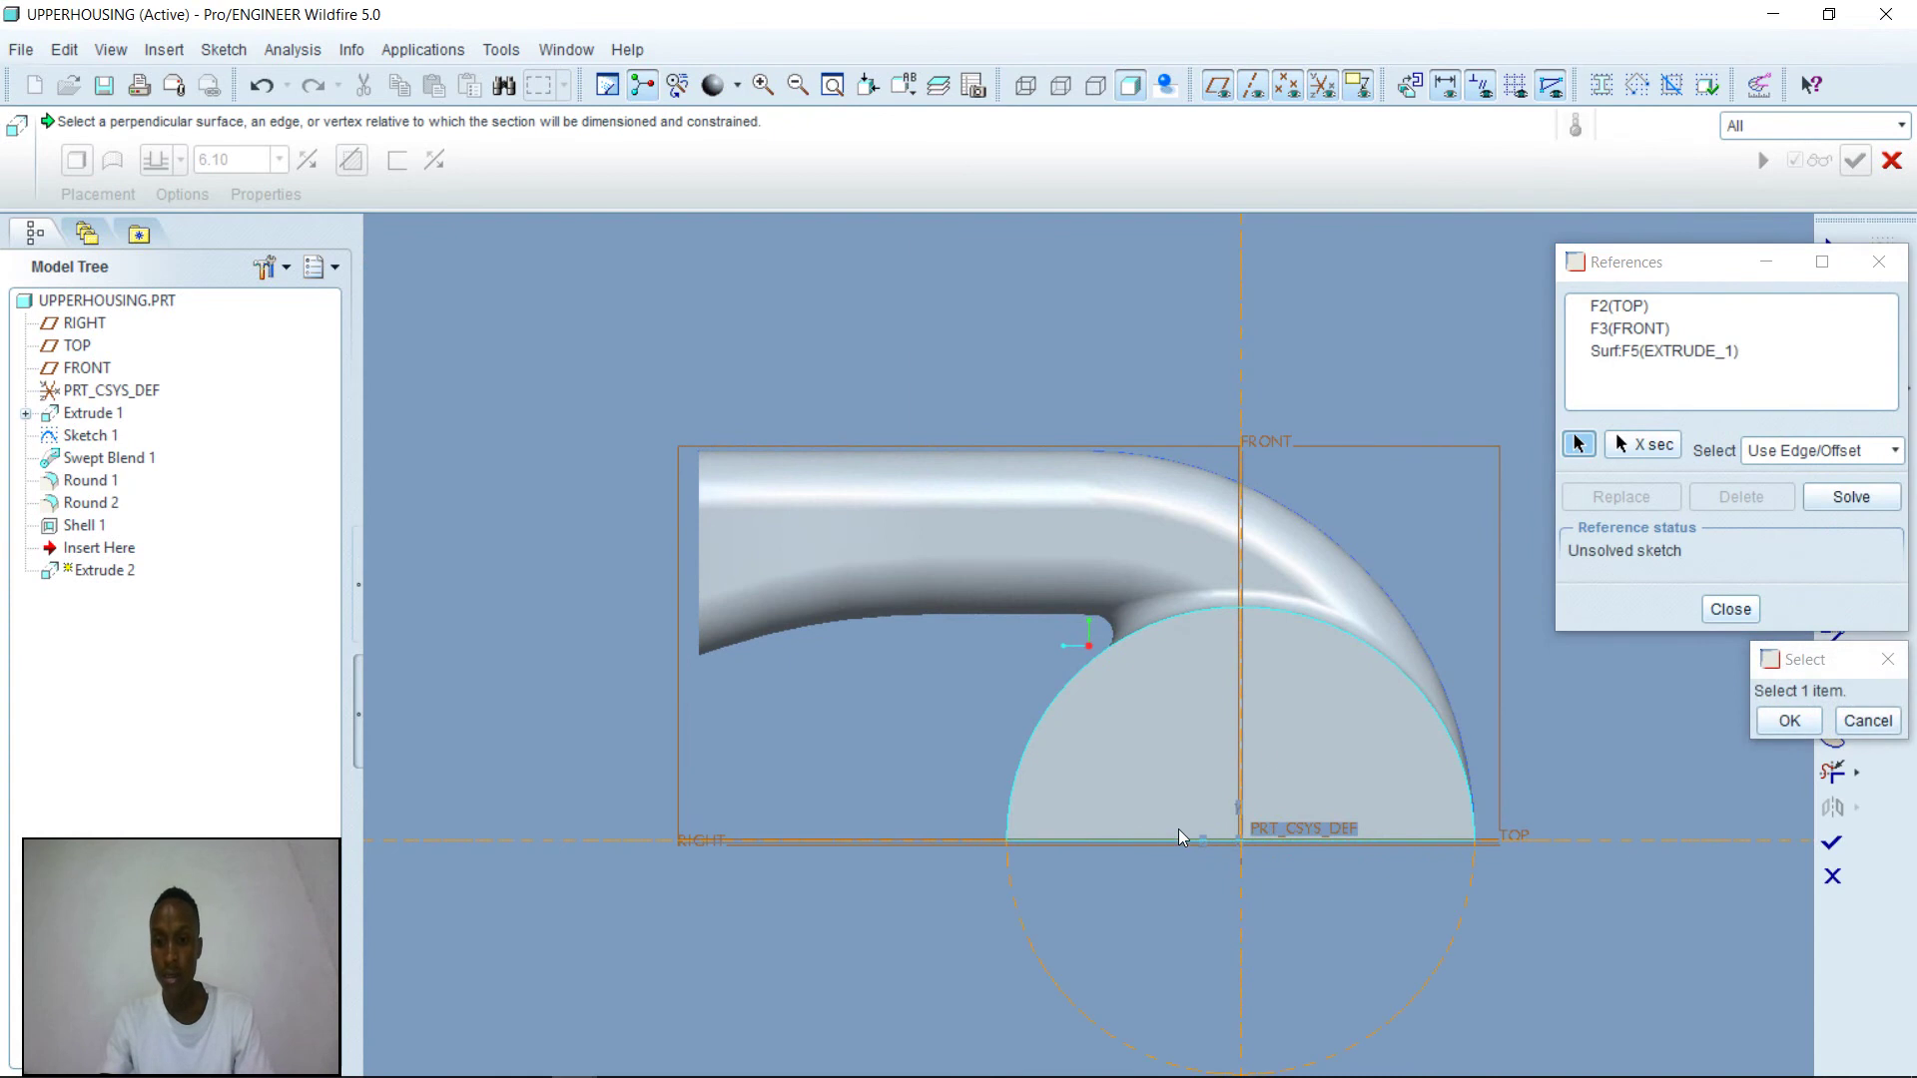
click(1730, 608)
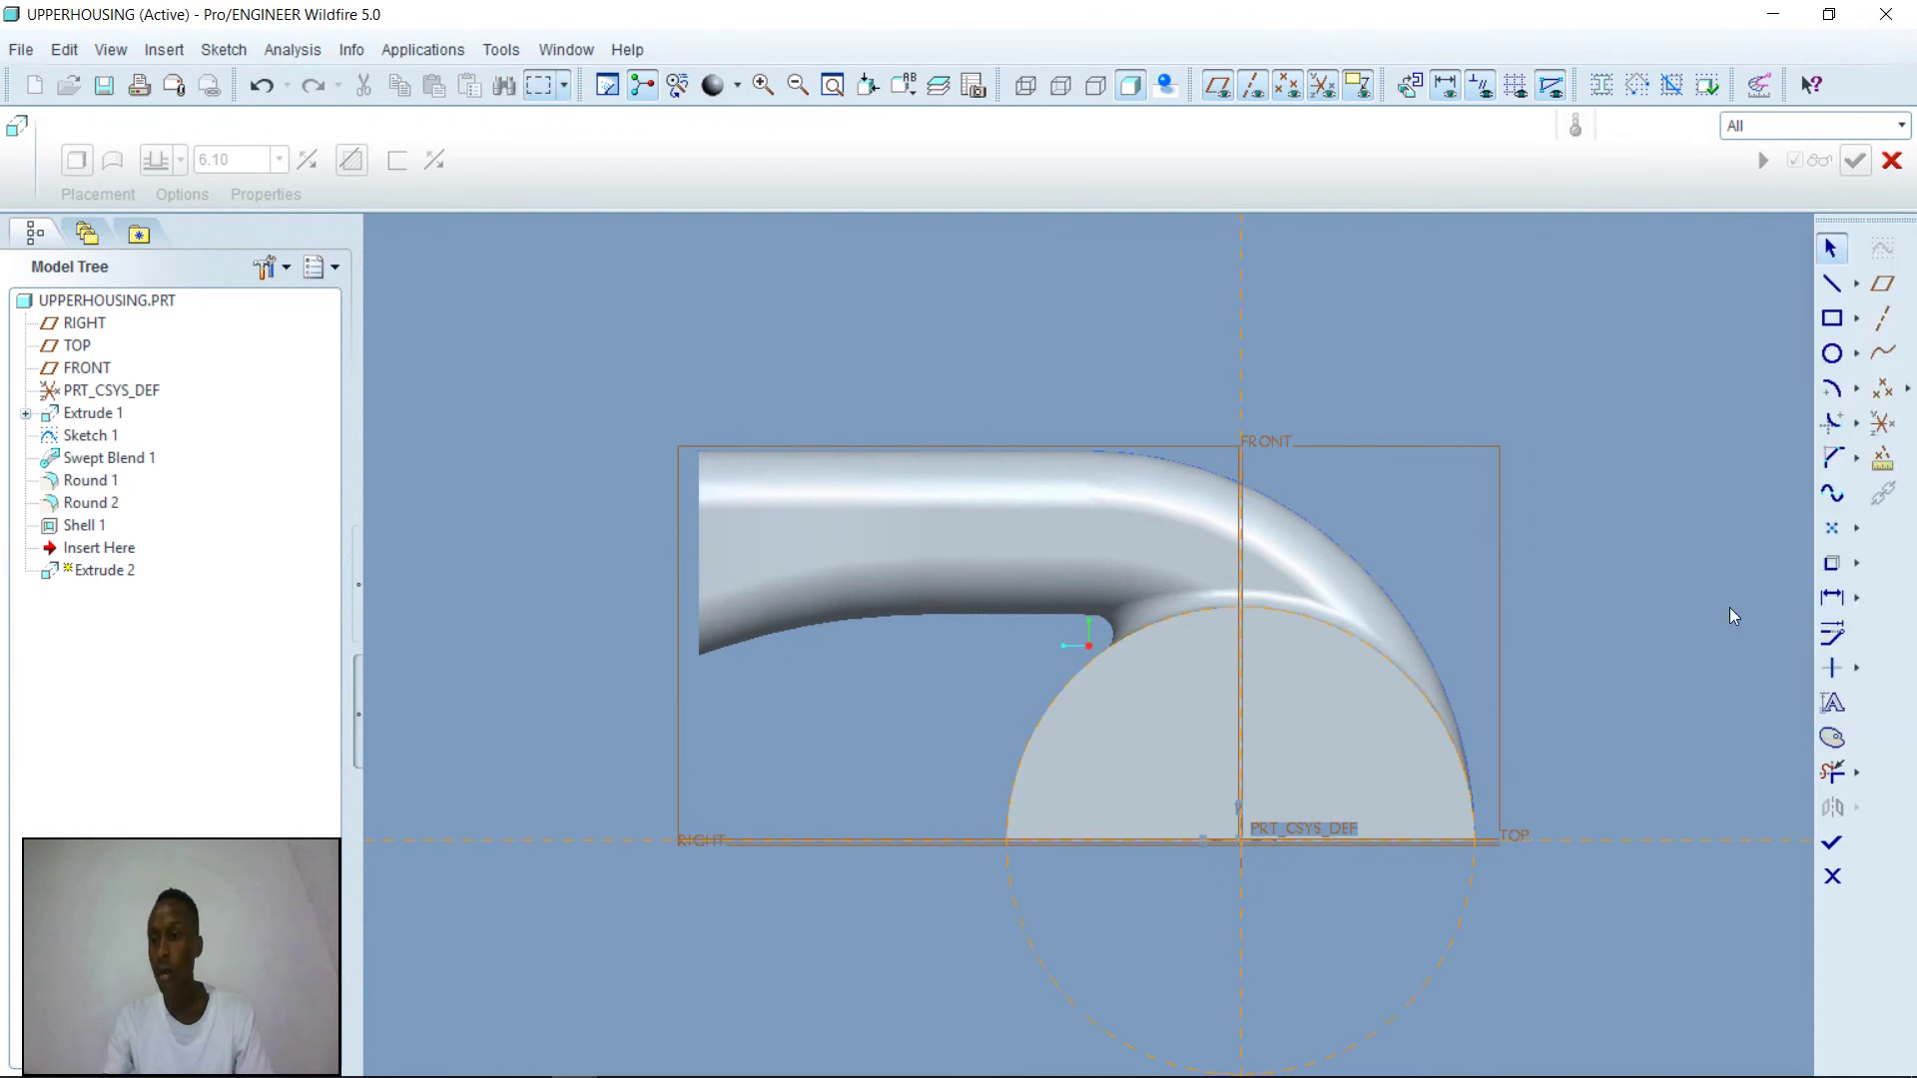
- Sketch a semicircular arc of about 4.16 radius concentric with the base's outer edge, and close its ends with a horizontal line
click(1831, 389)
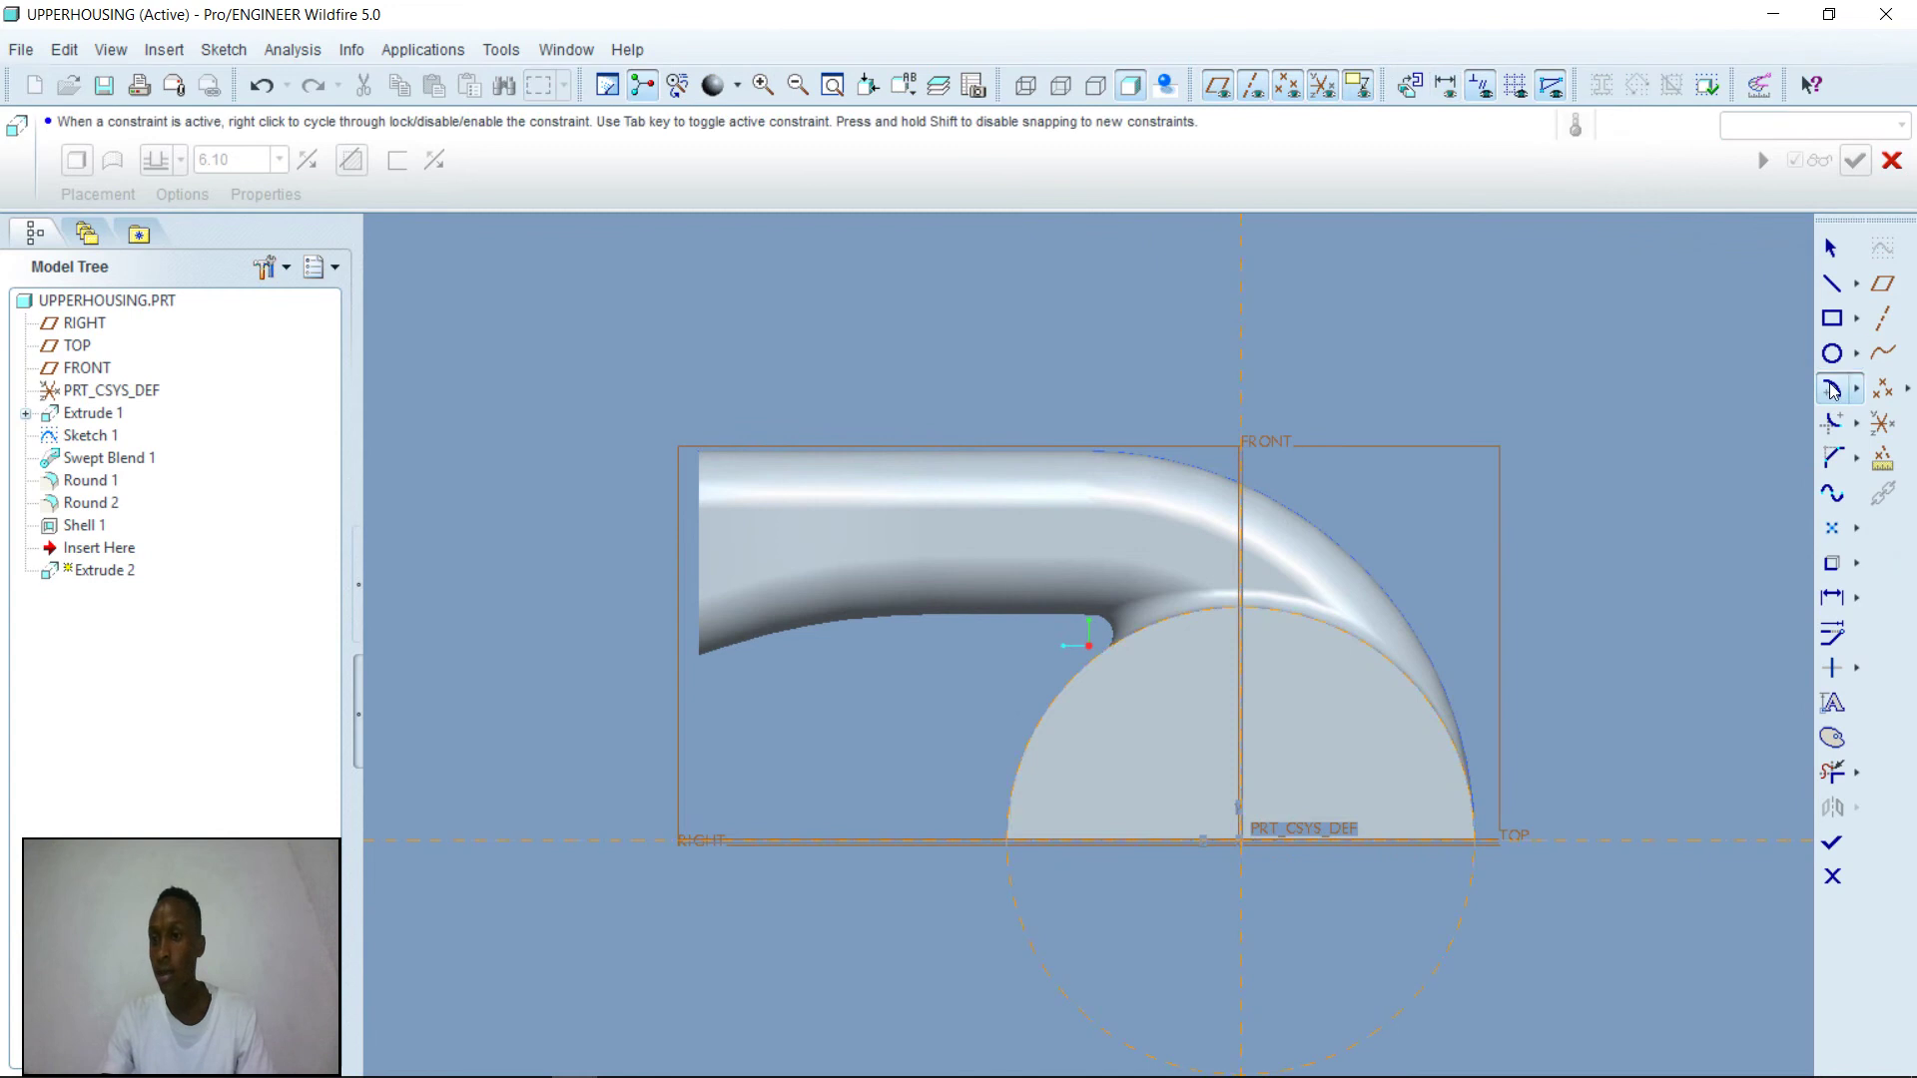
click(1239, 840)
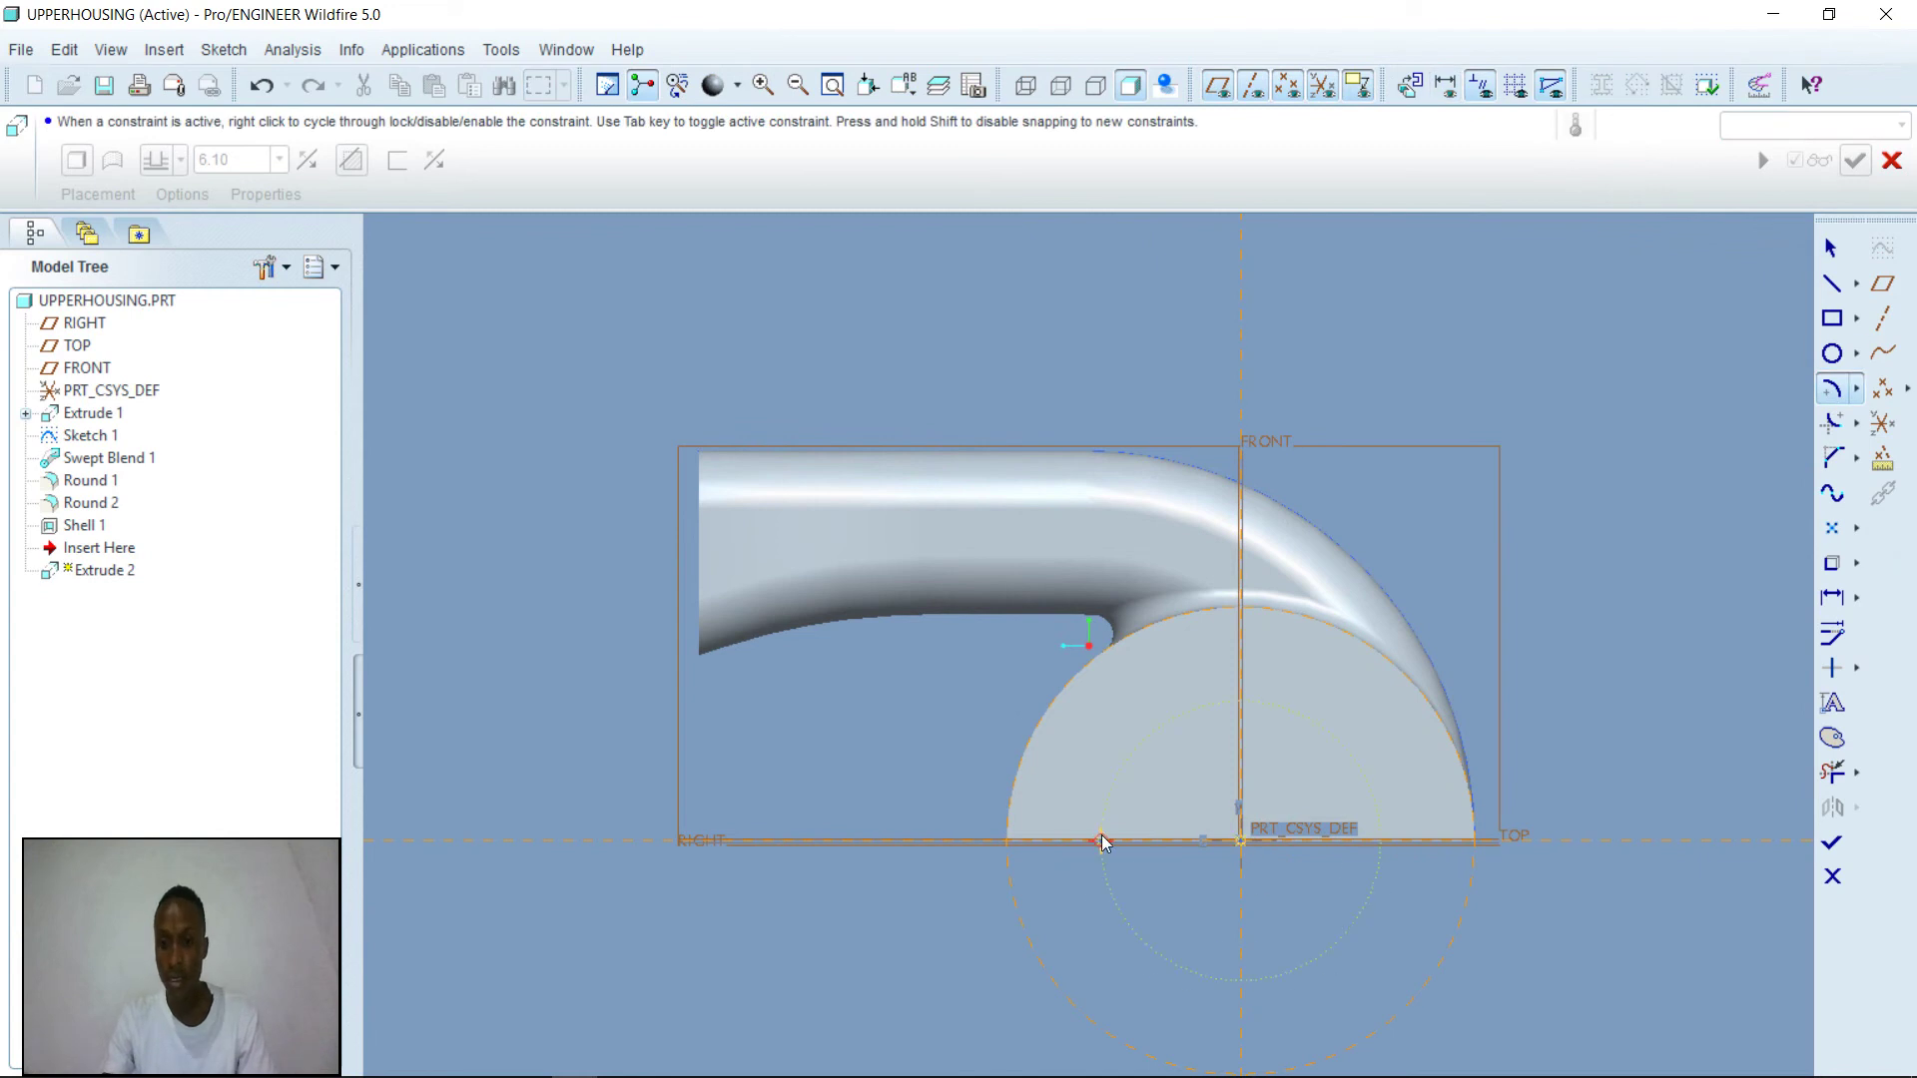
click(1079, 840)
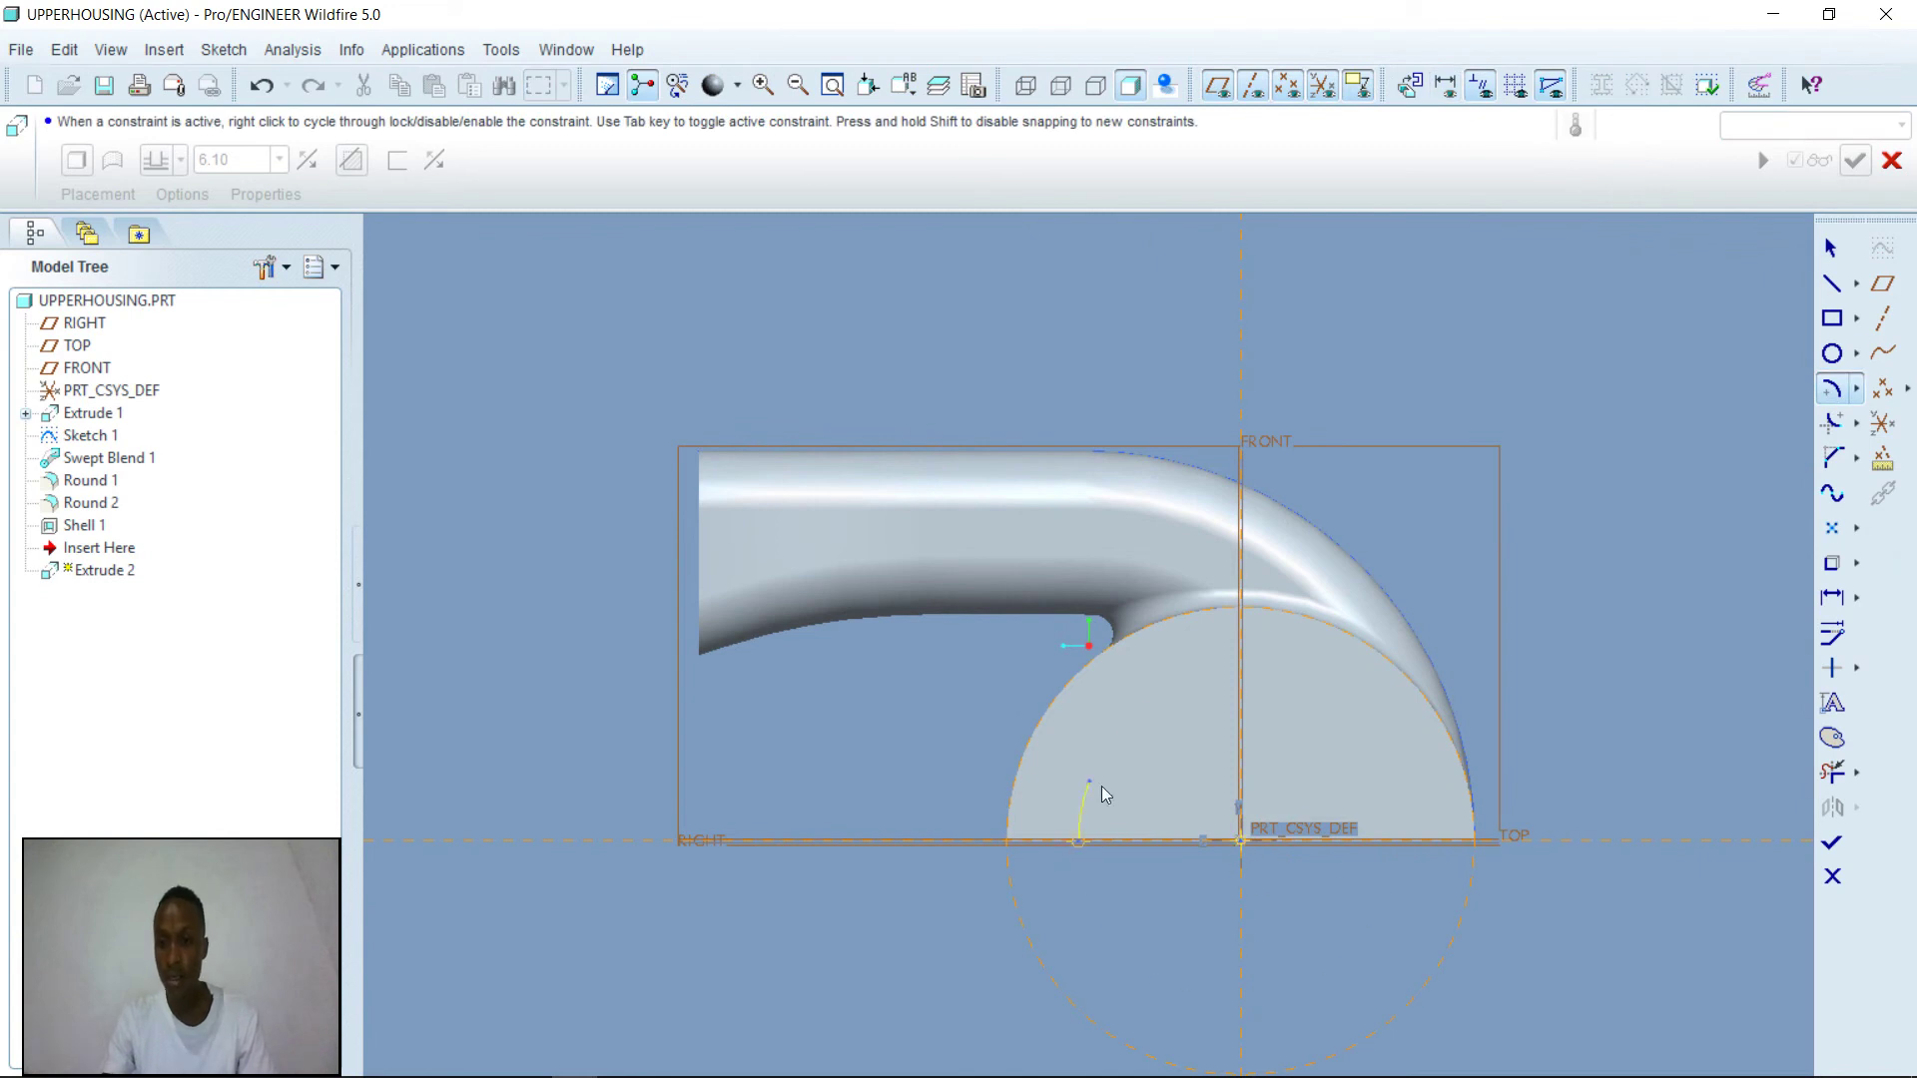
click(1402, 841)
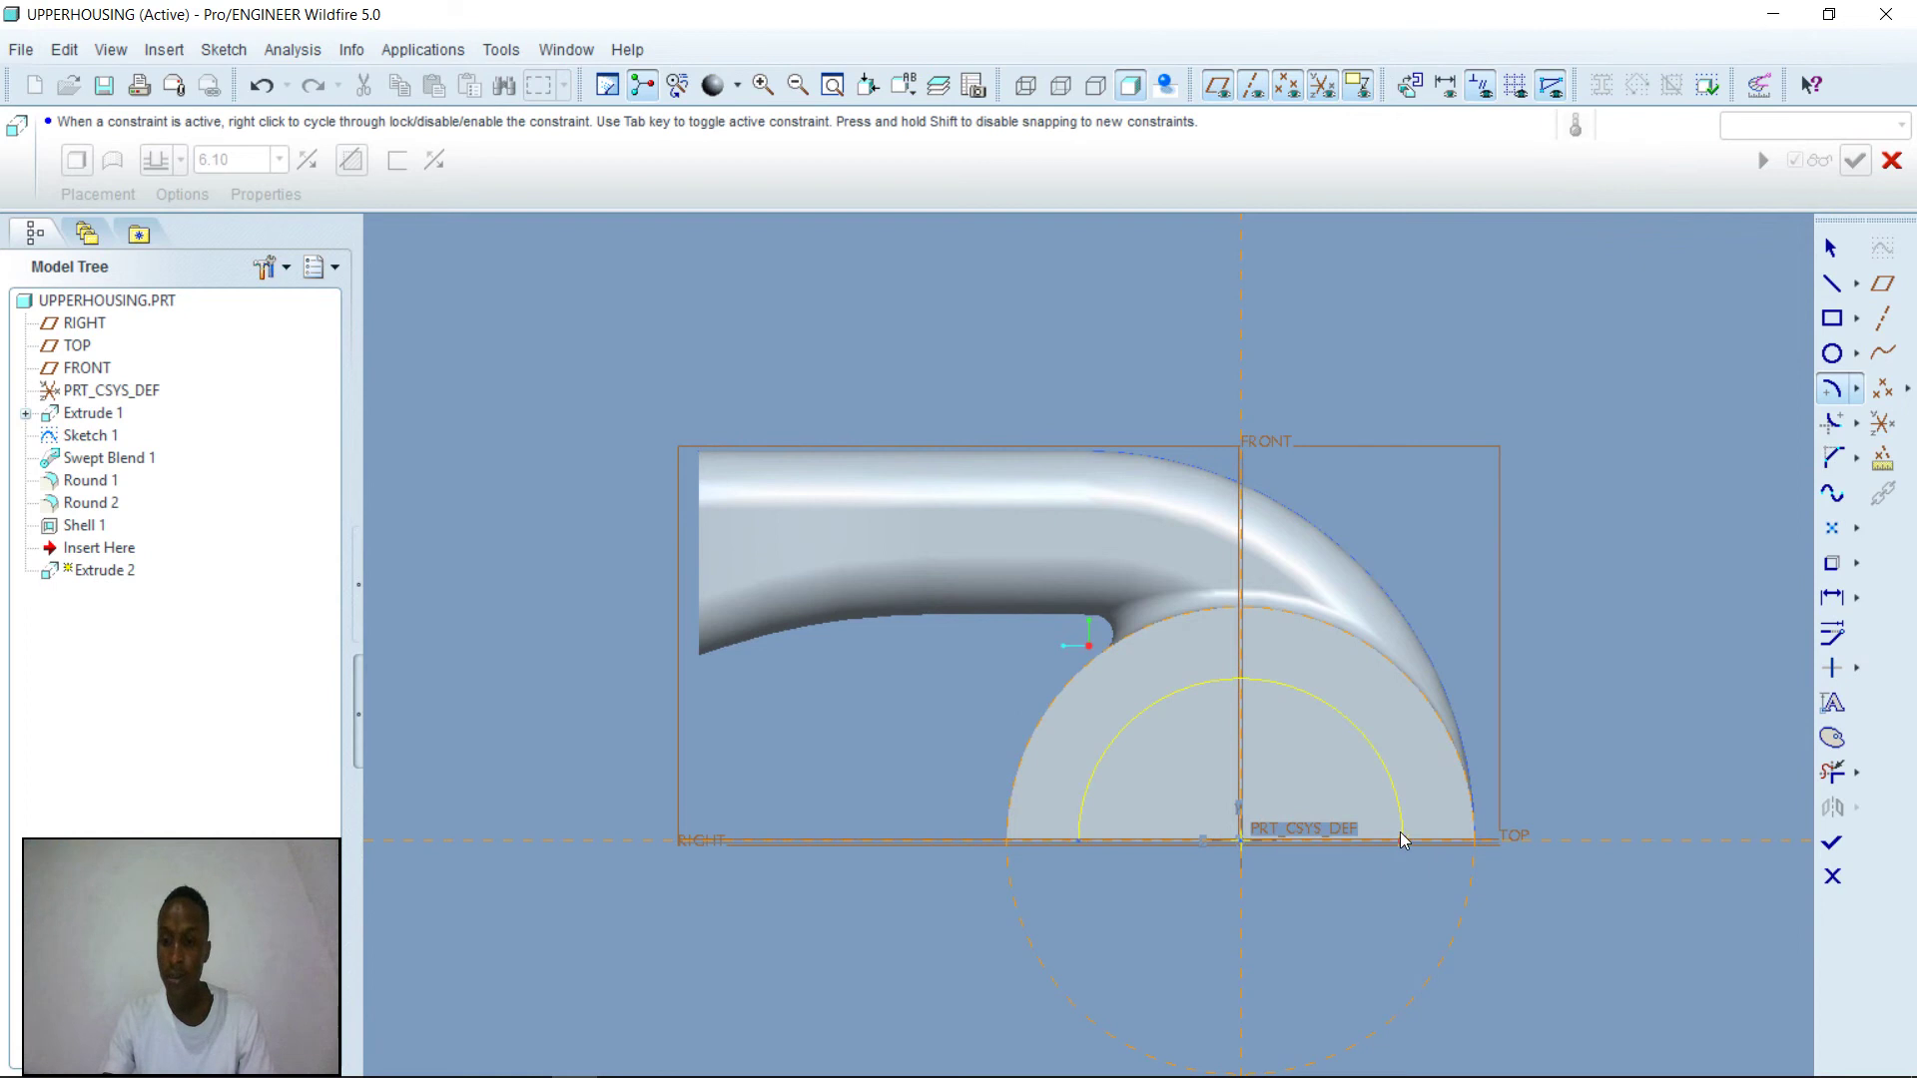
click(1834, 285)
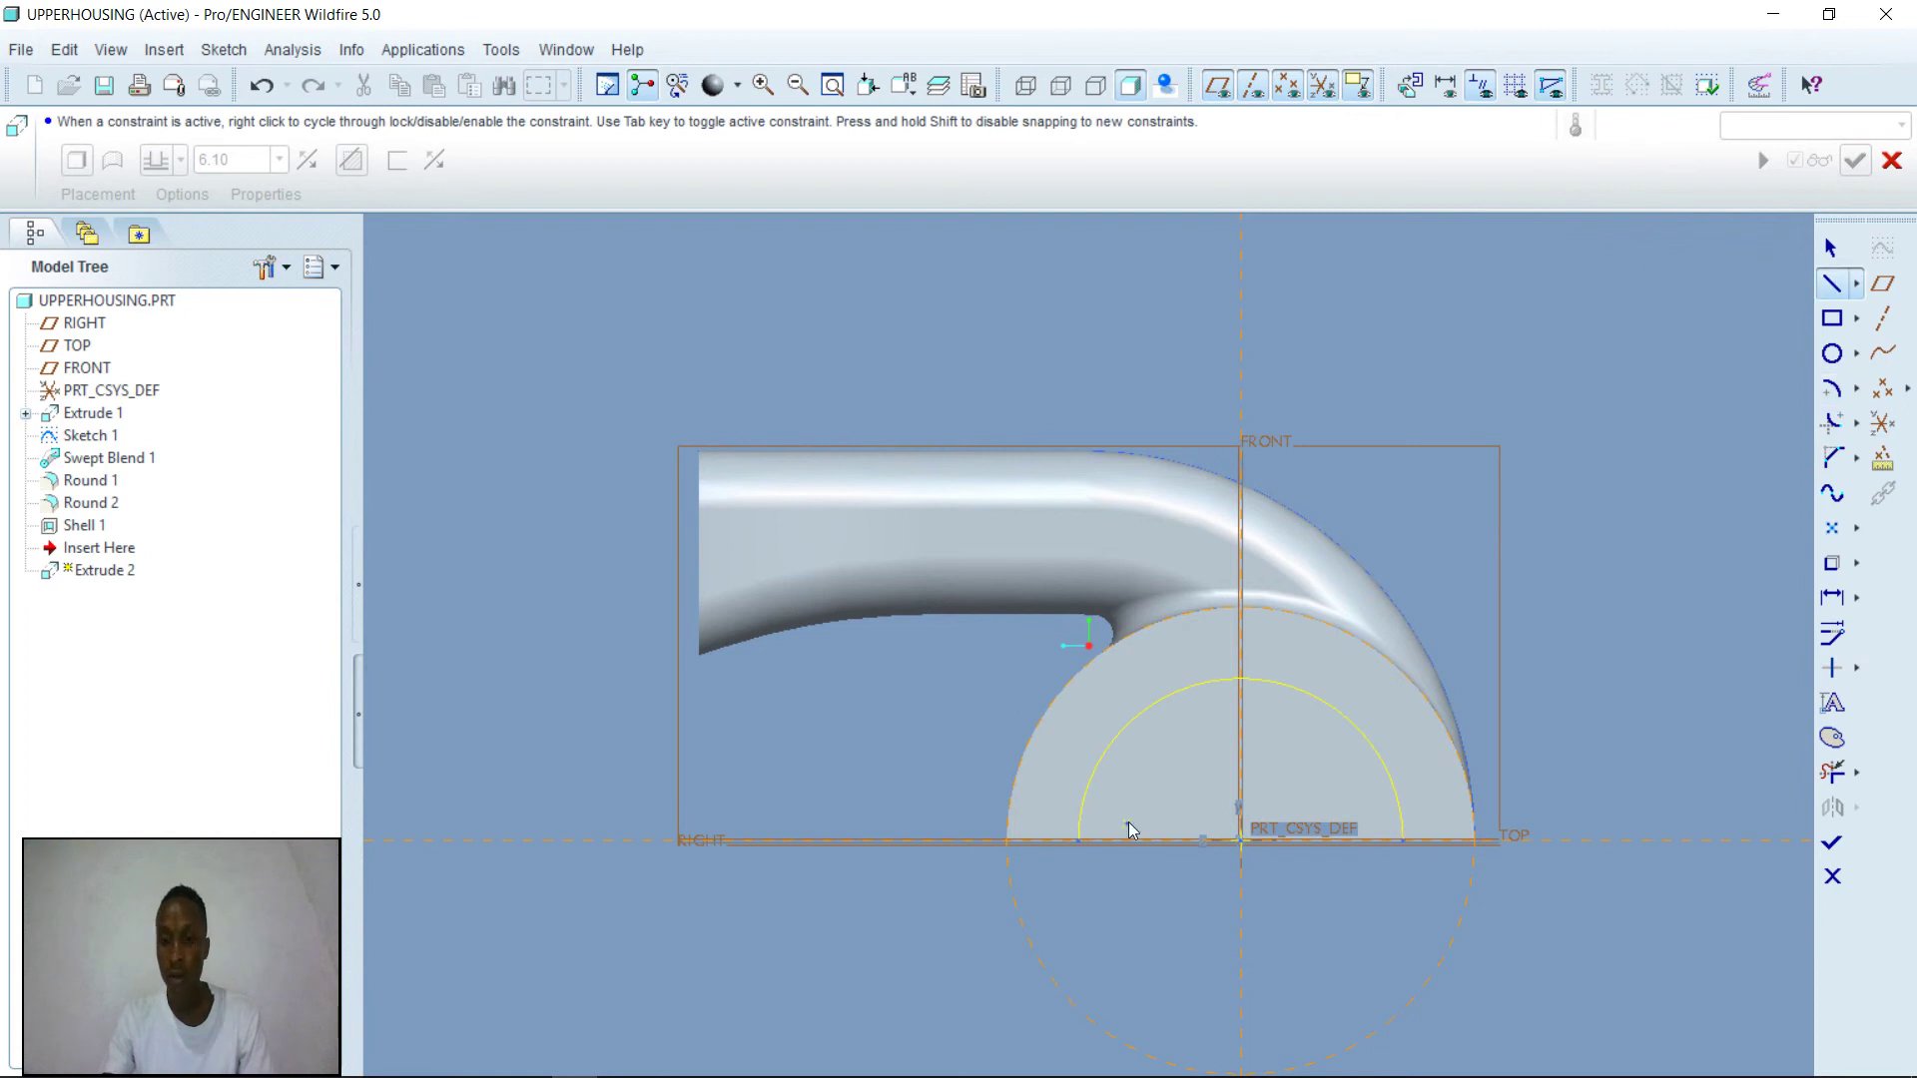
click(1082, 840)
click(1403, 840)
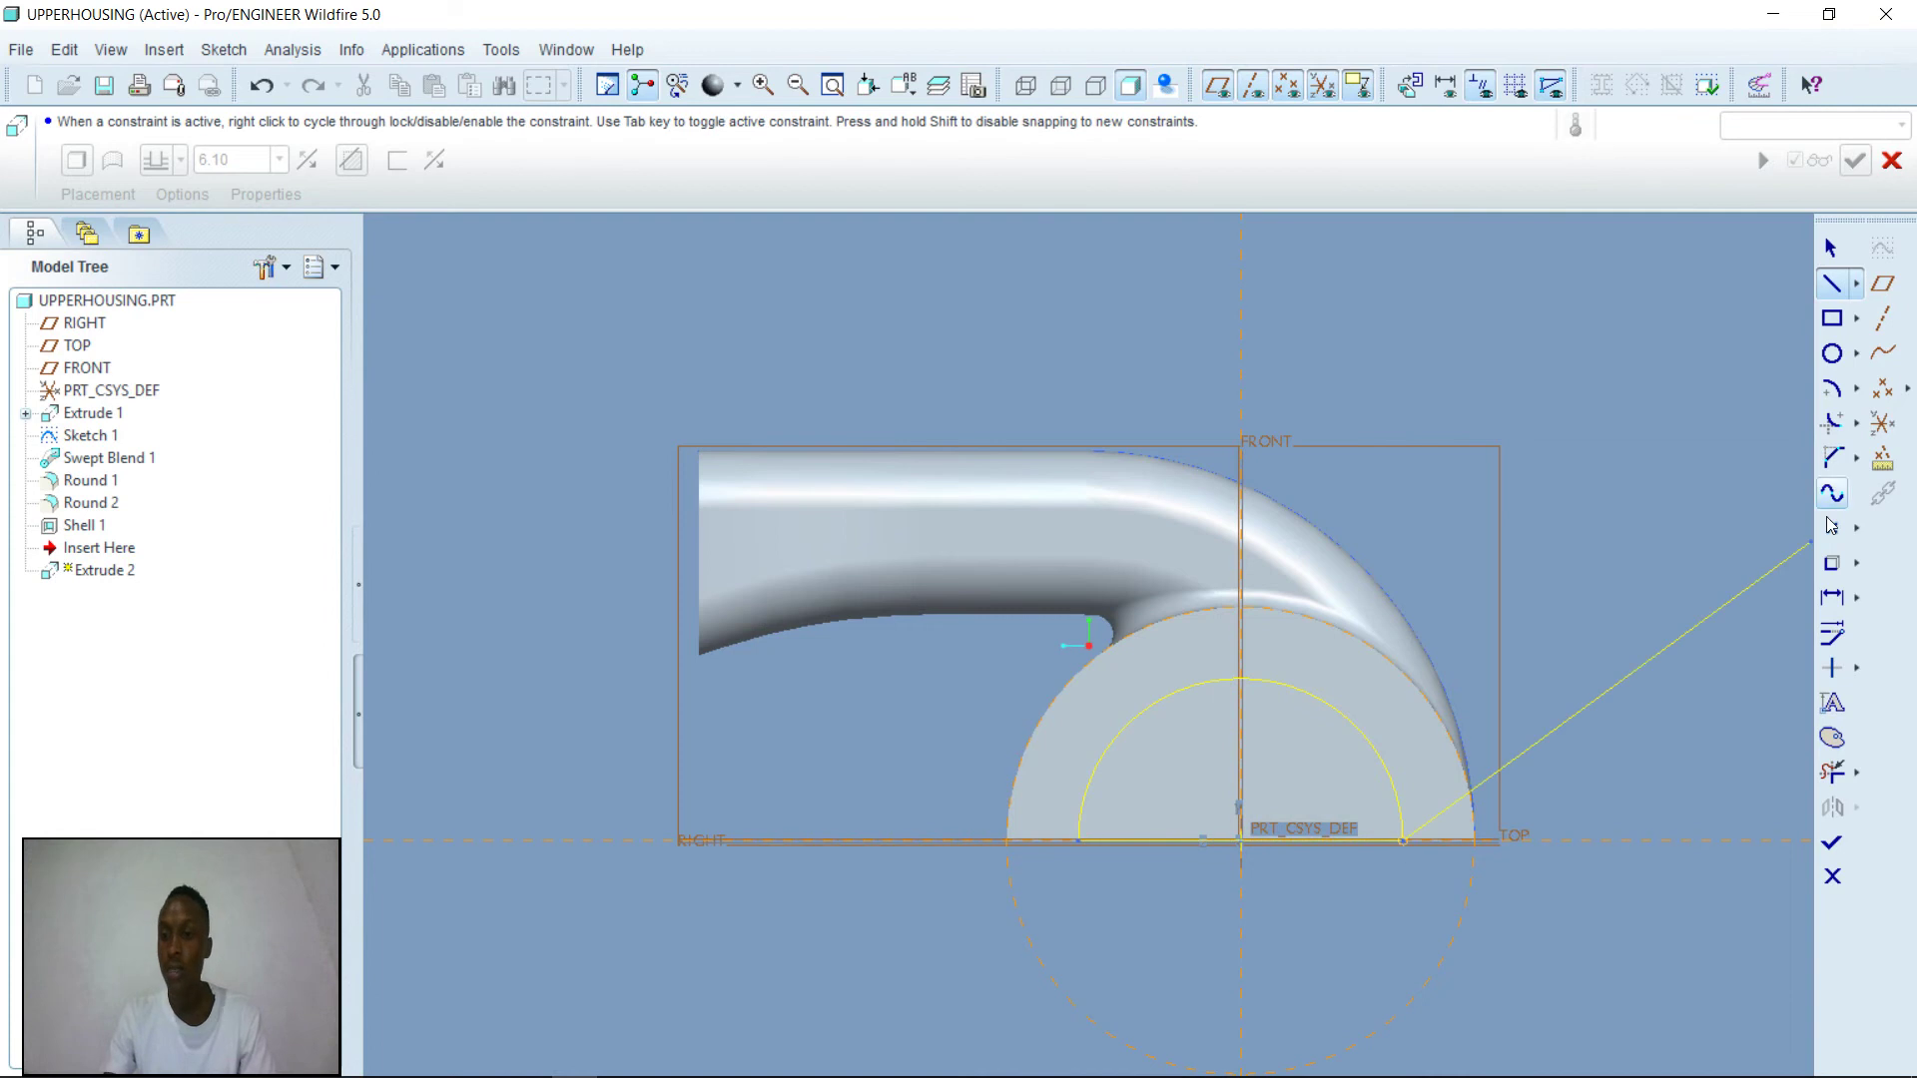
click(1830, 248)
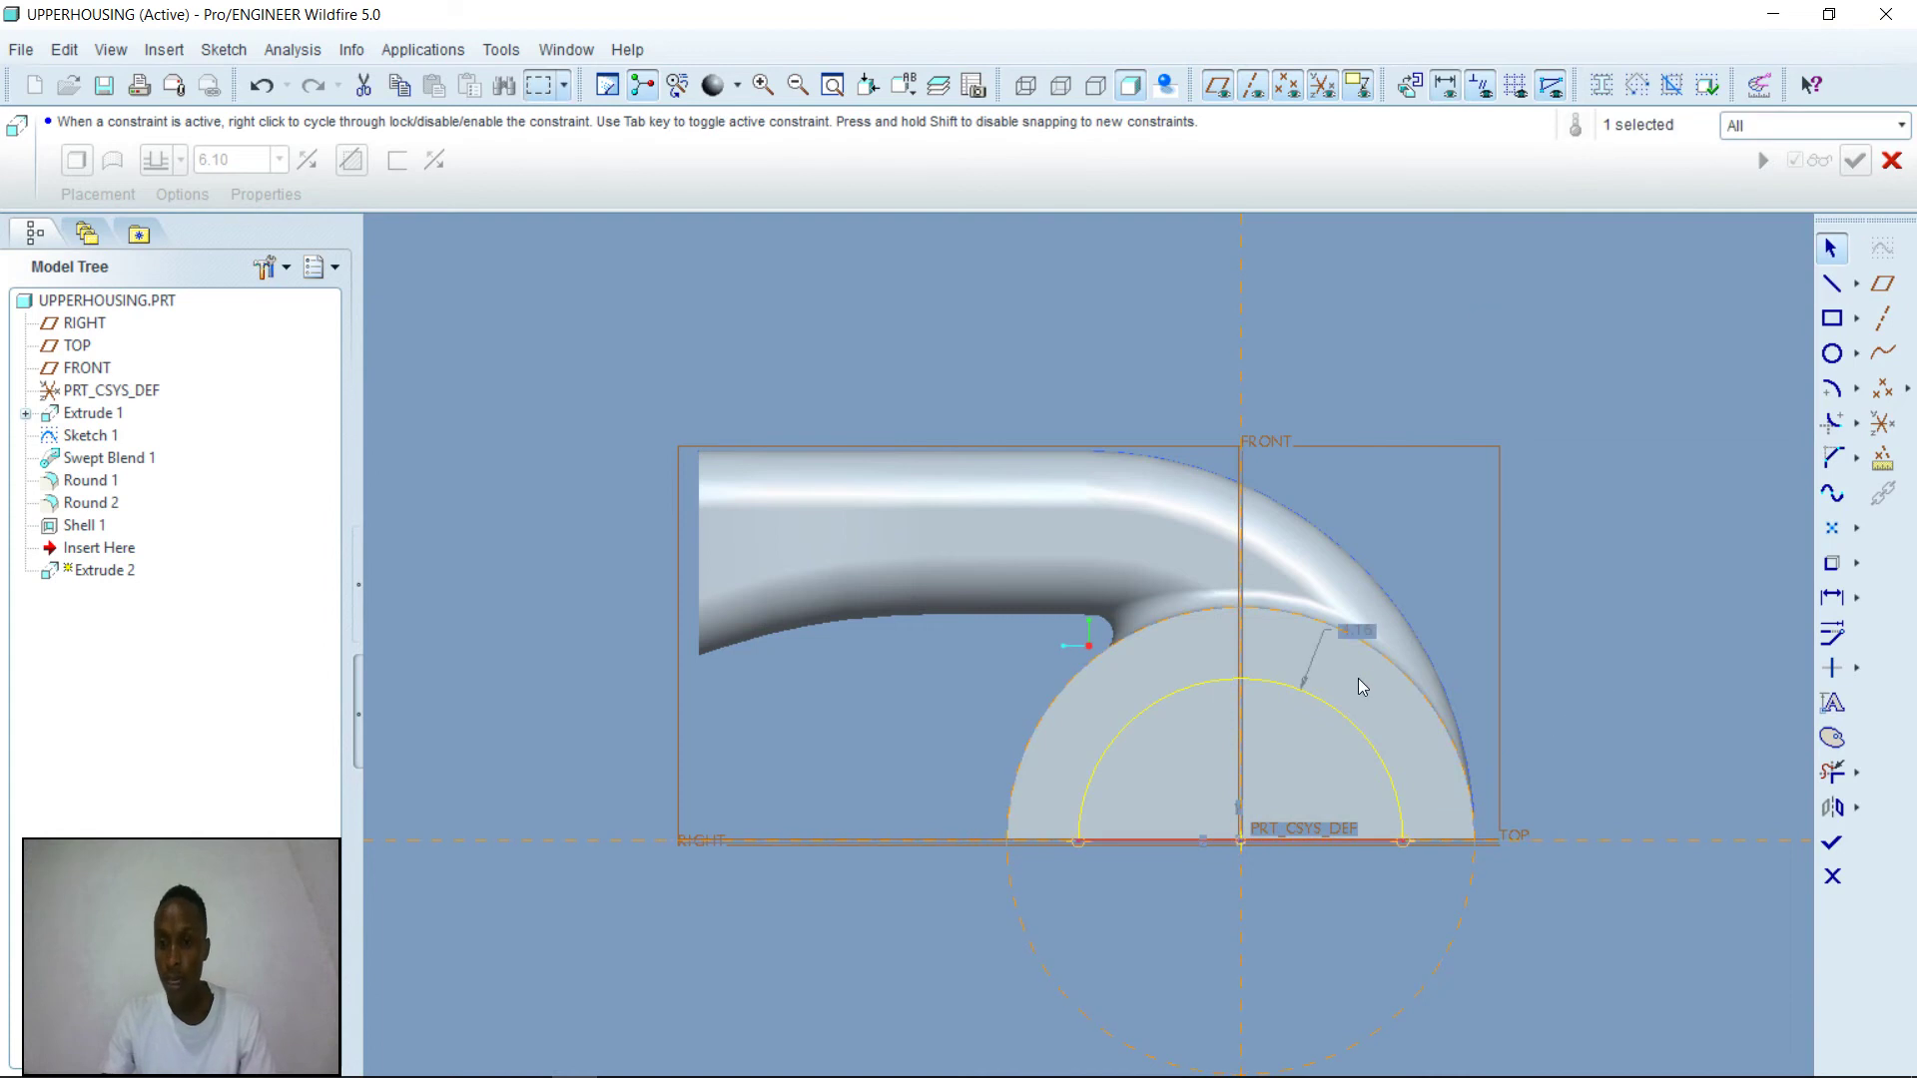
- Set the radius of the sketched semicircular arc to 4.875
double_click(1360, 633)
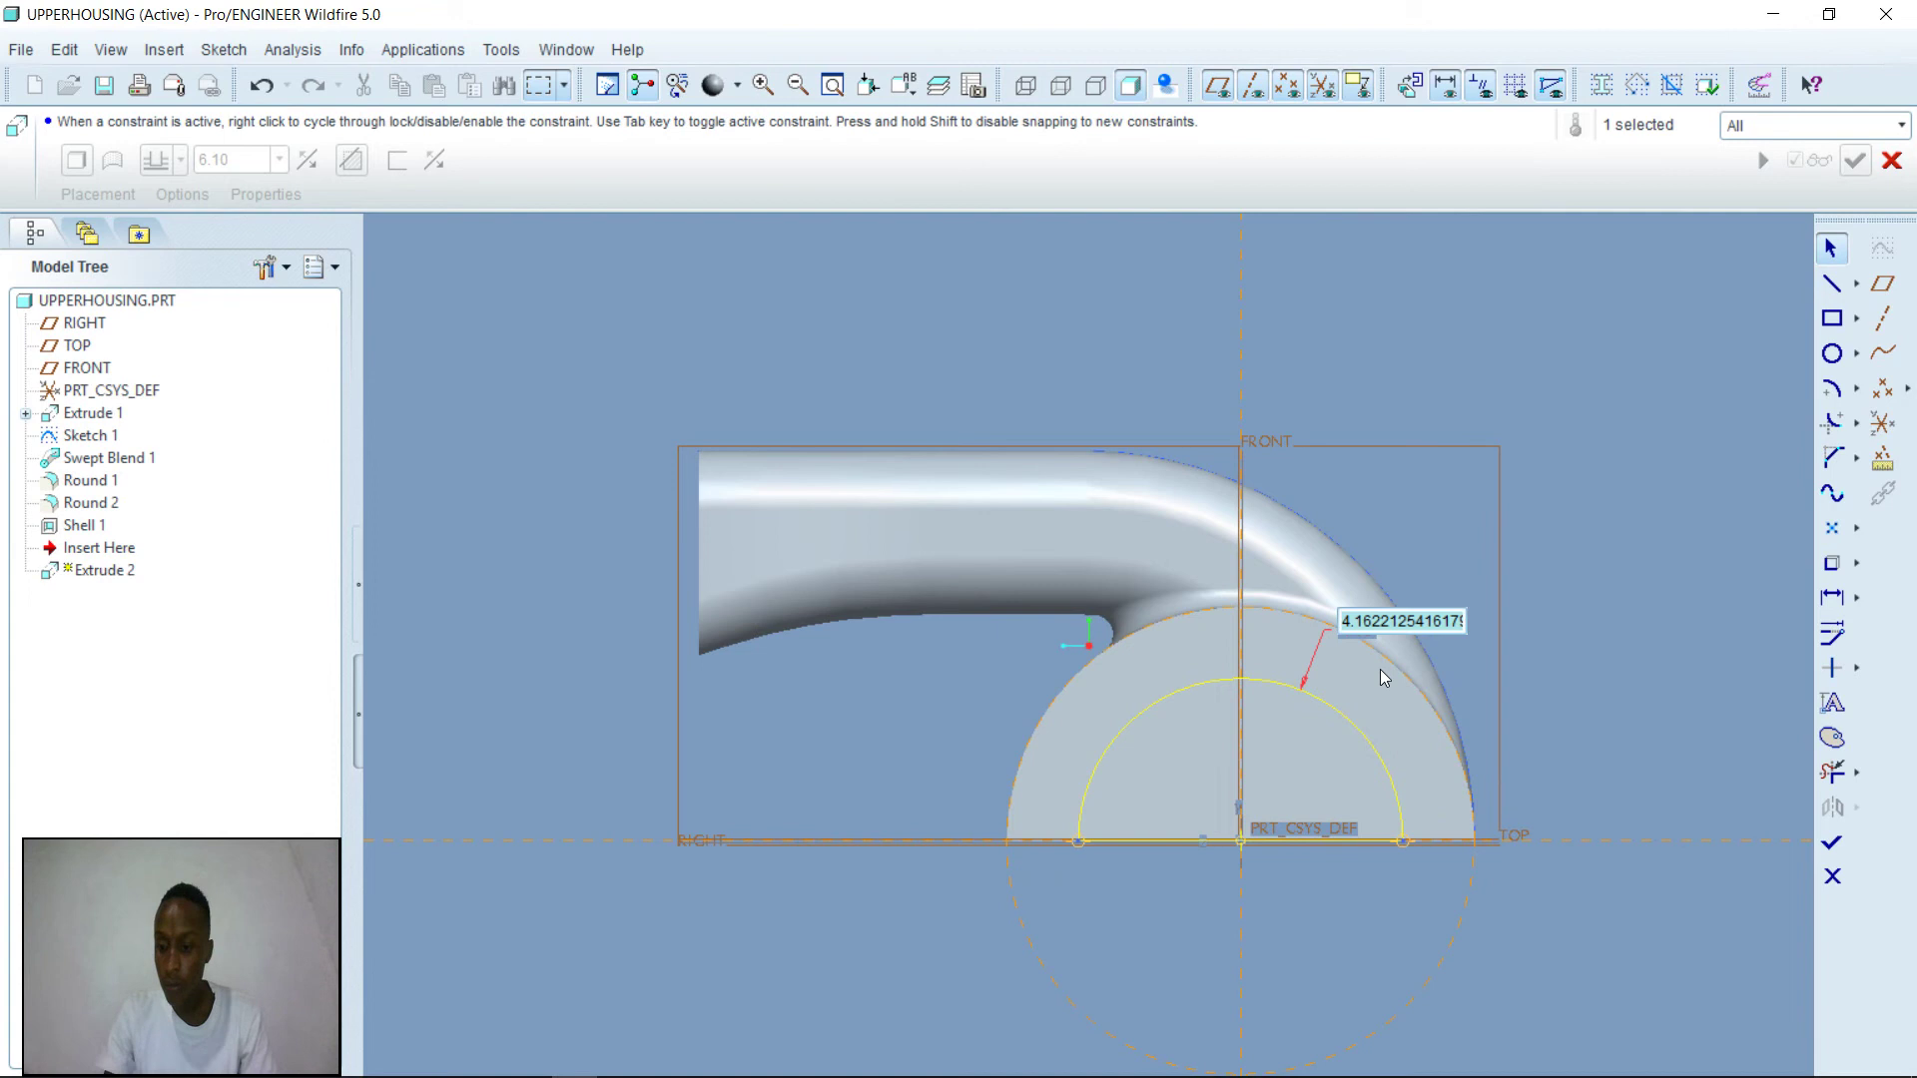
text(4.875)
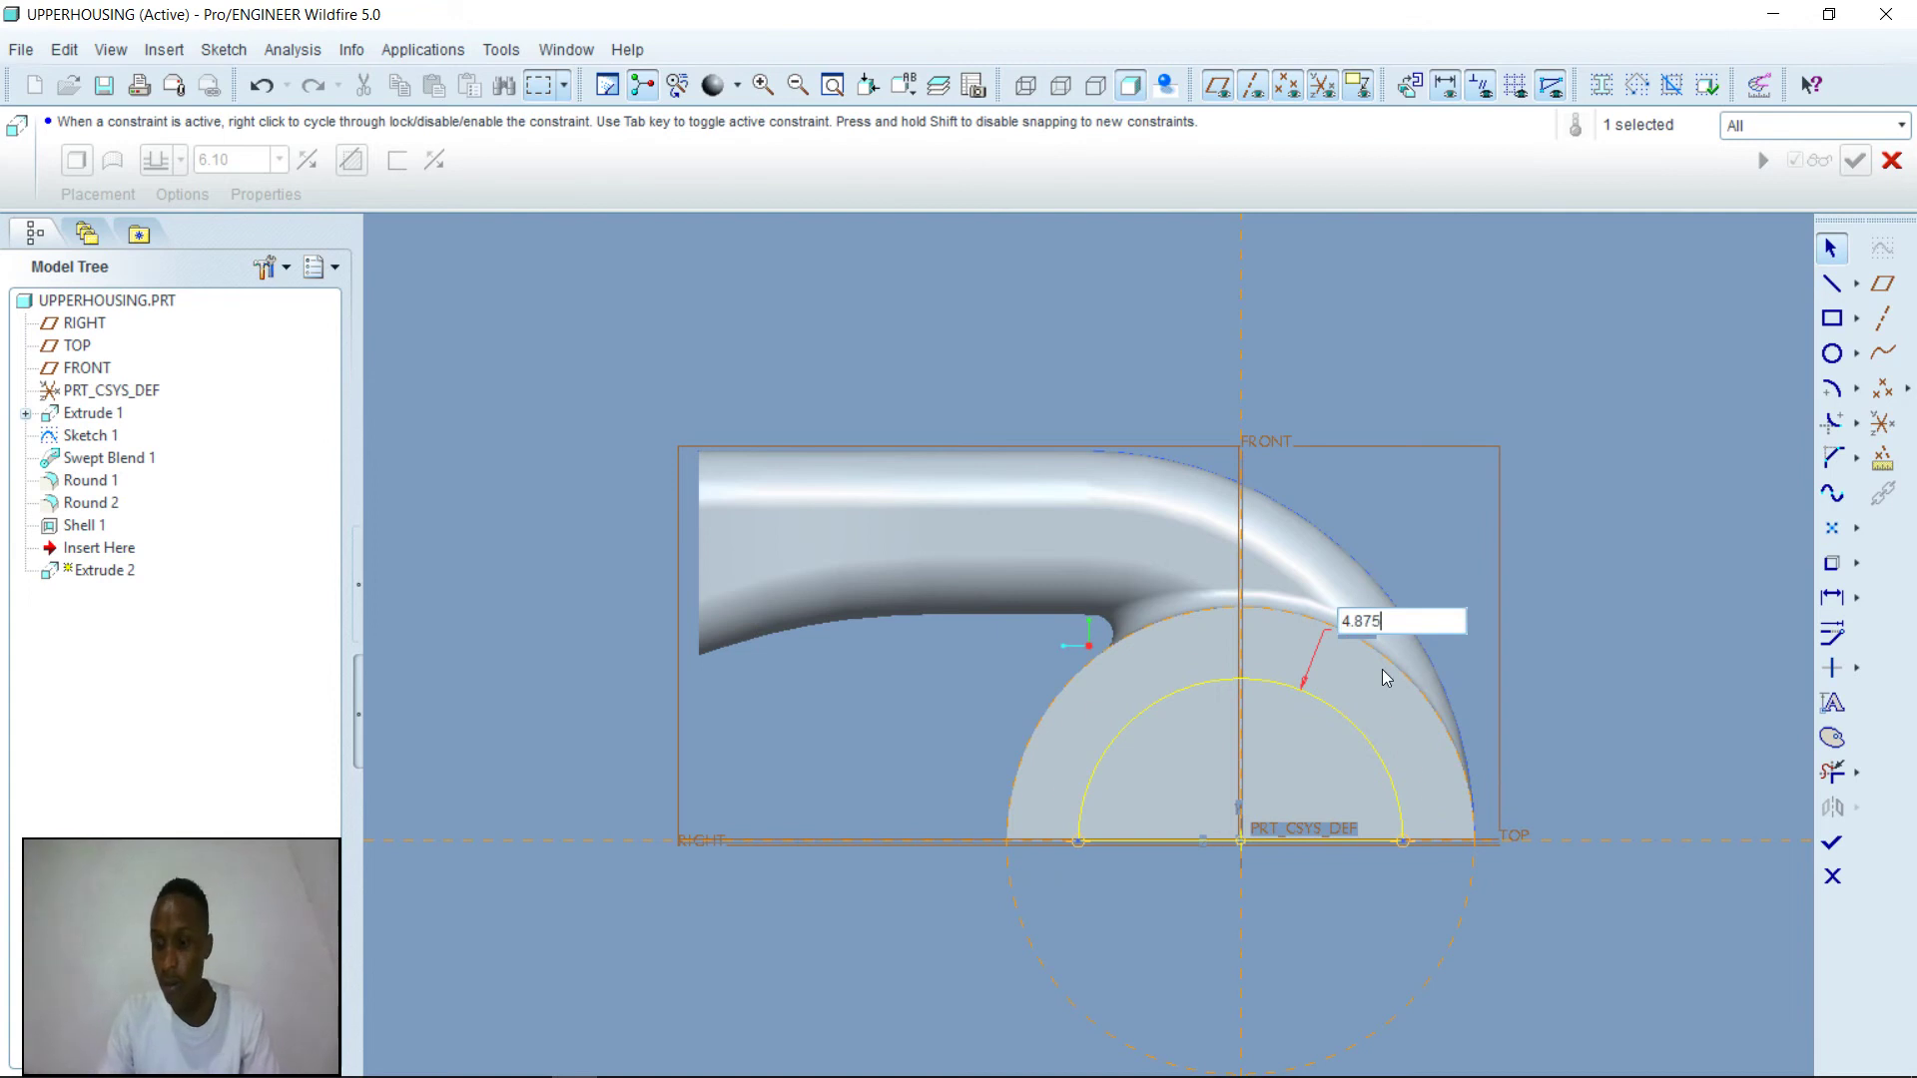
key(Return)
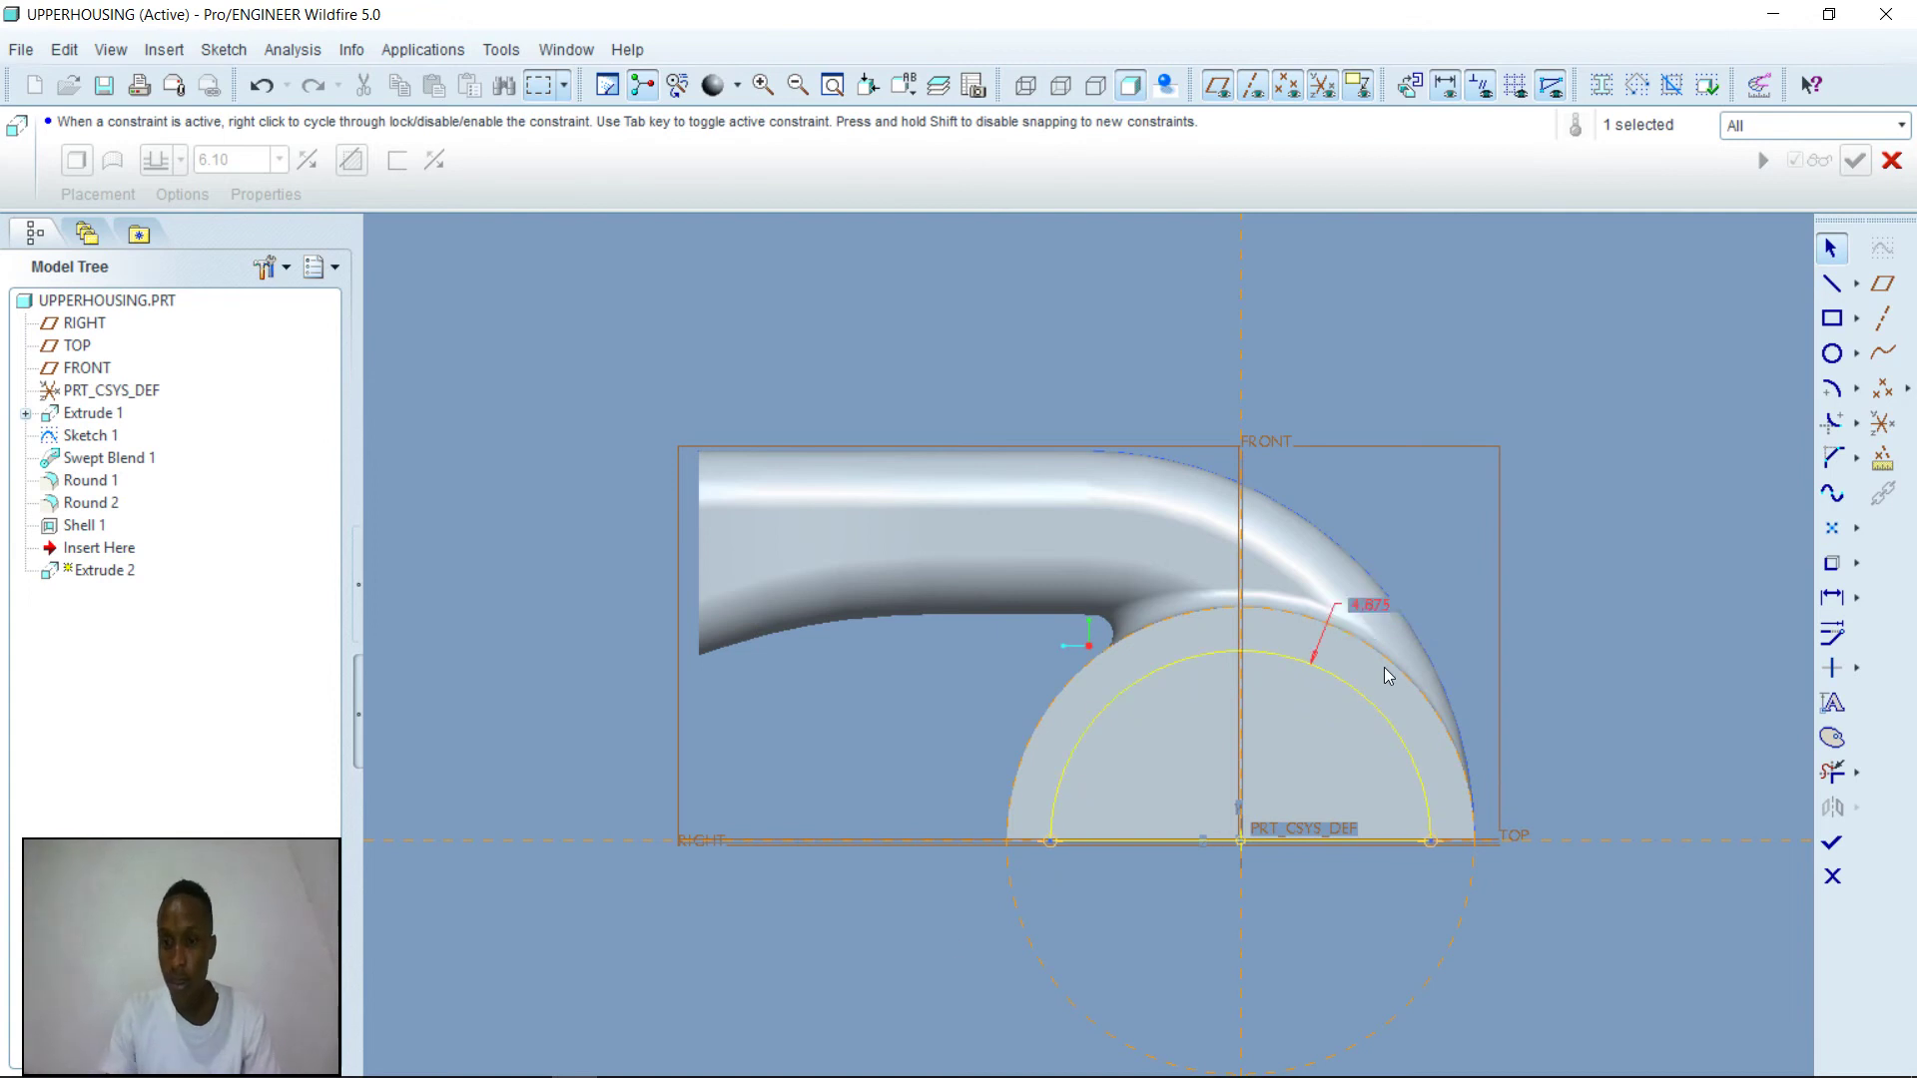
mouse_move(599, 1051)
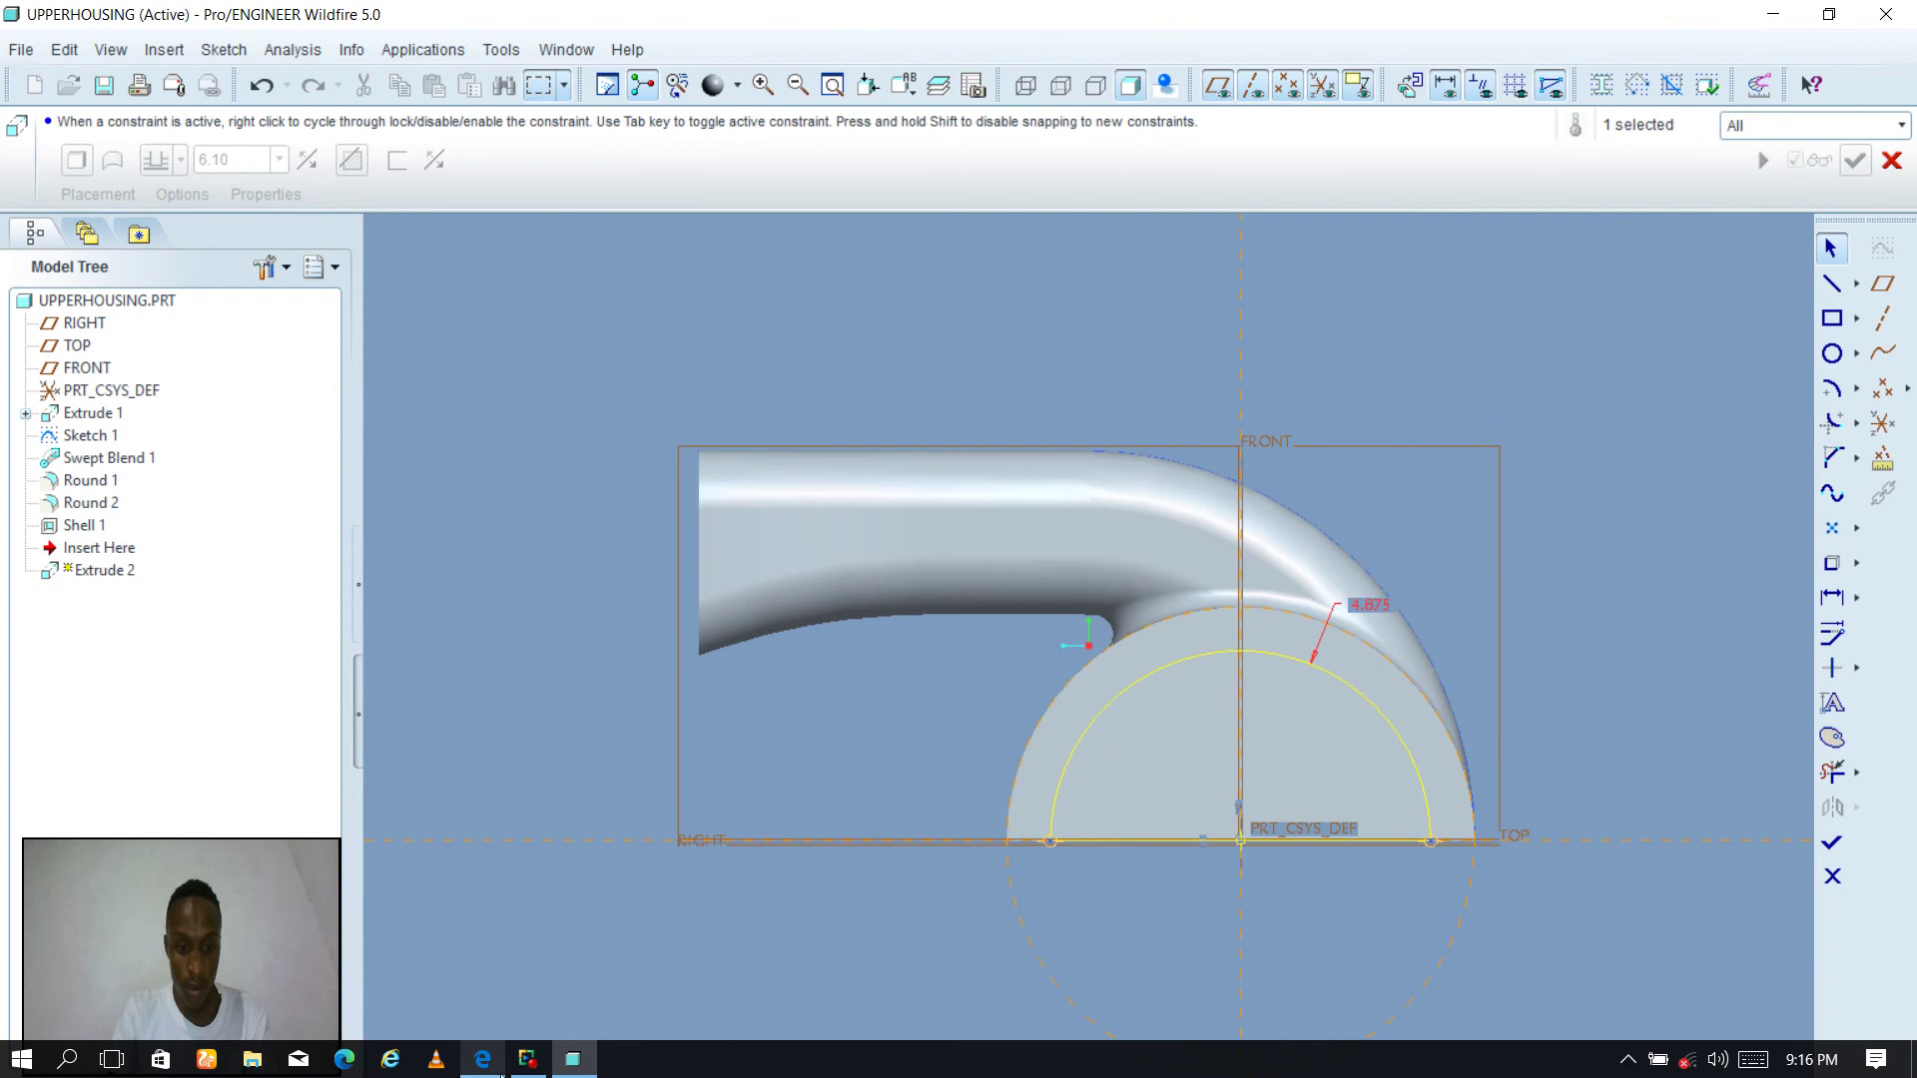
- Finish the semicircular sketch, preview the cut into the base's front face, and complete it at a depth of 6.10
mouse_move(508, 998)
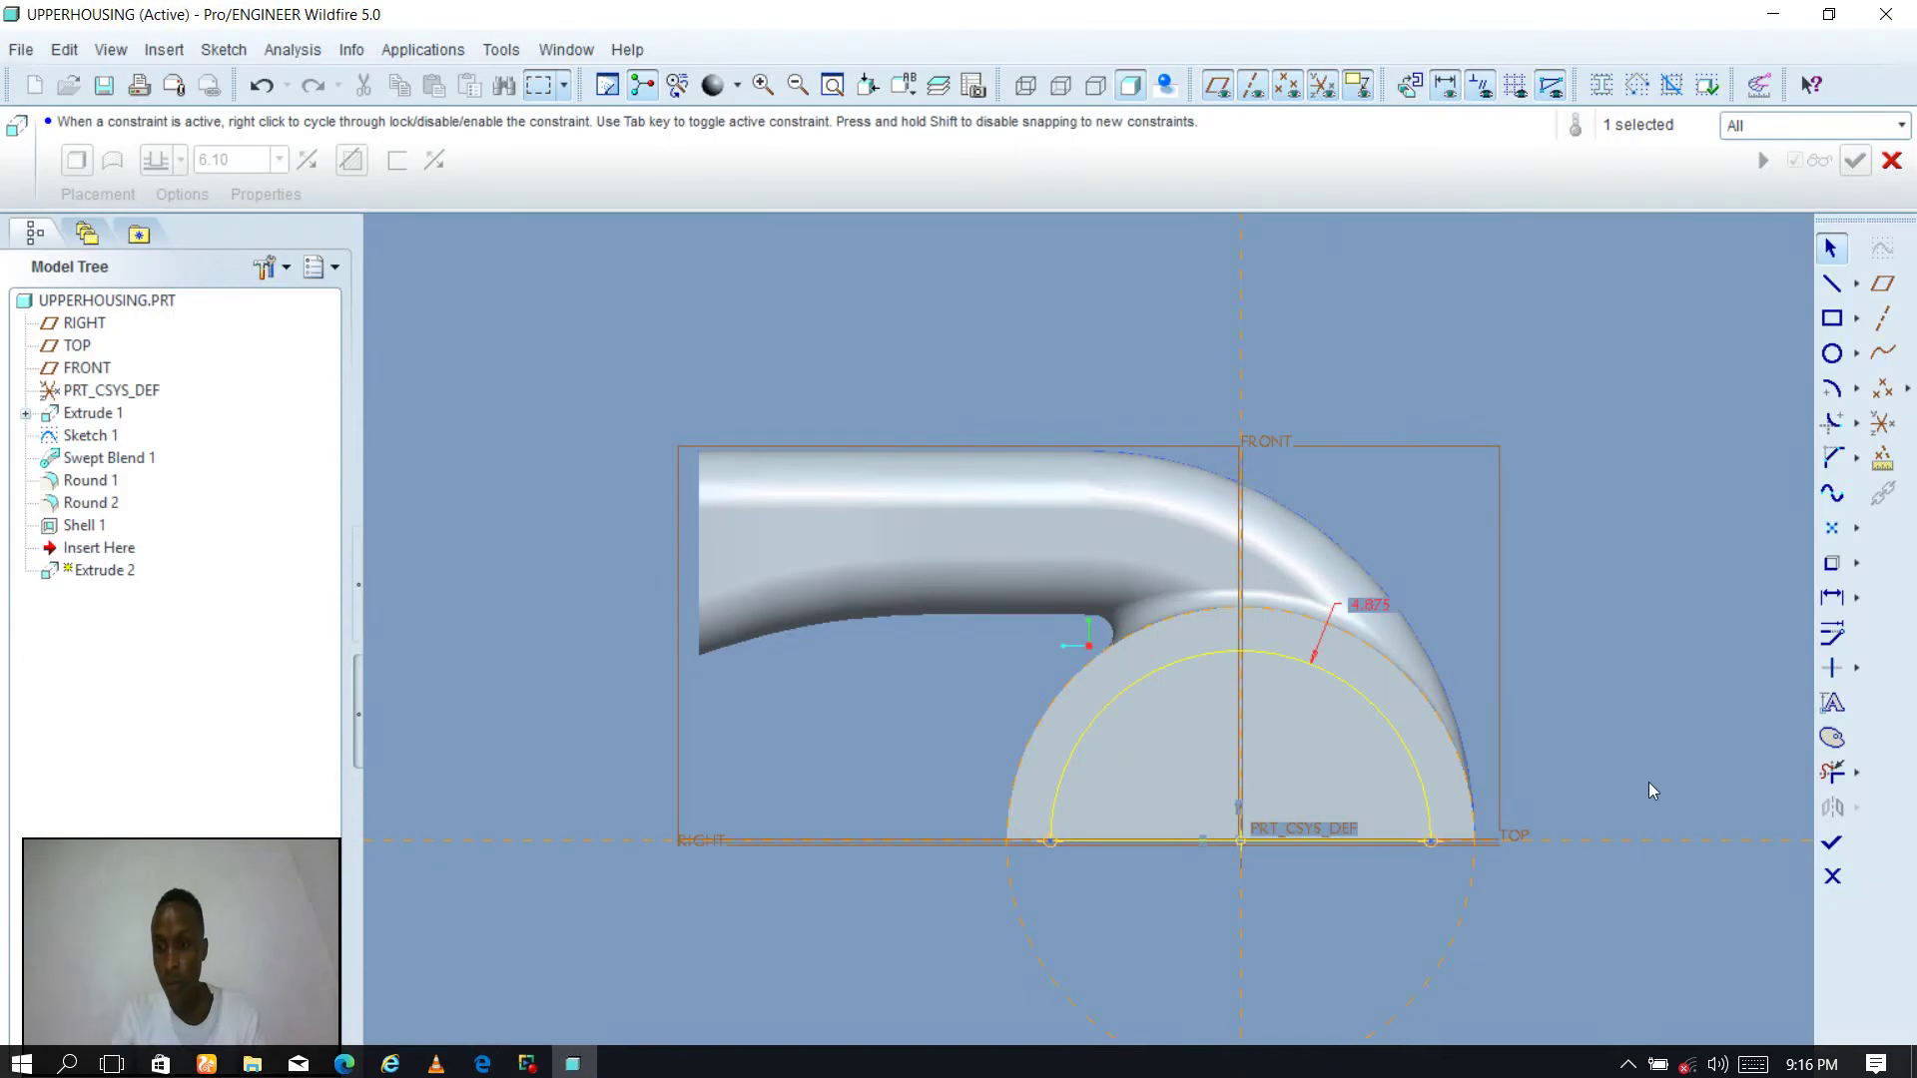
click(1834, 845)
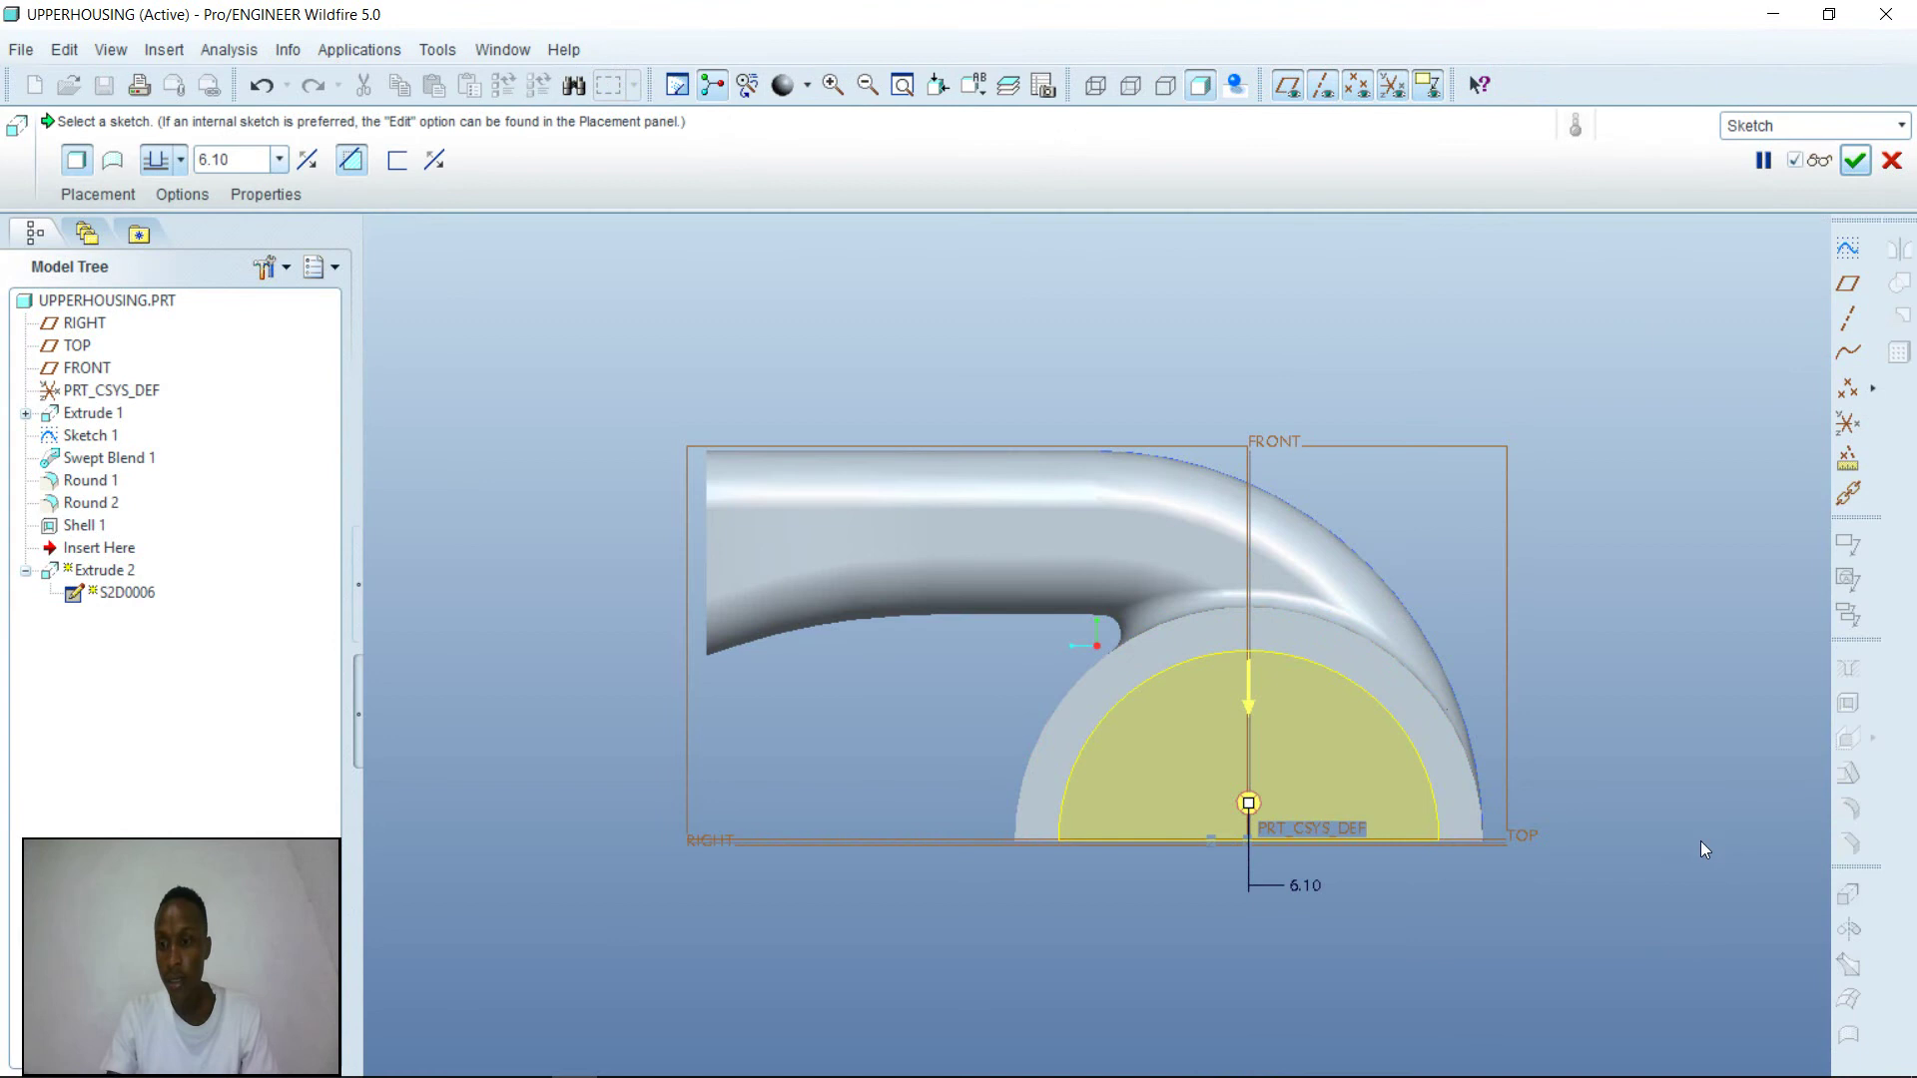
middle_drag(1437, 1033, 1576, 997)
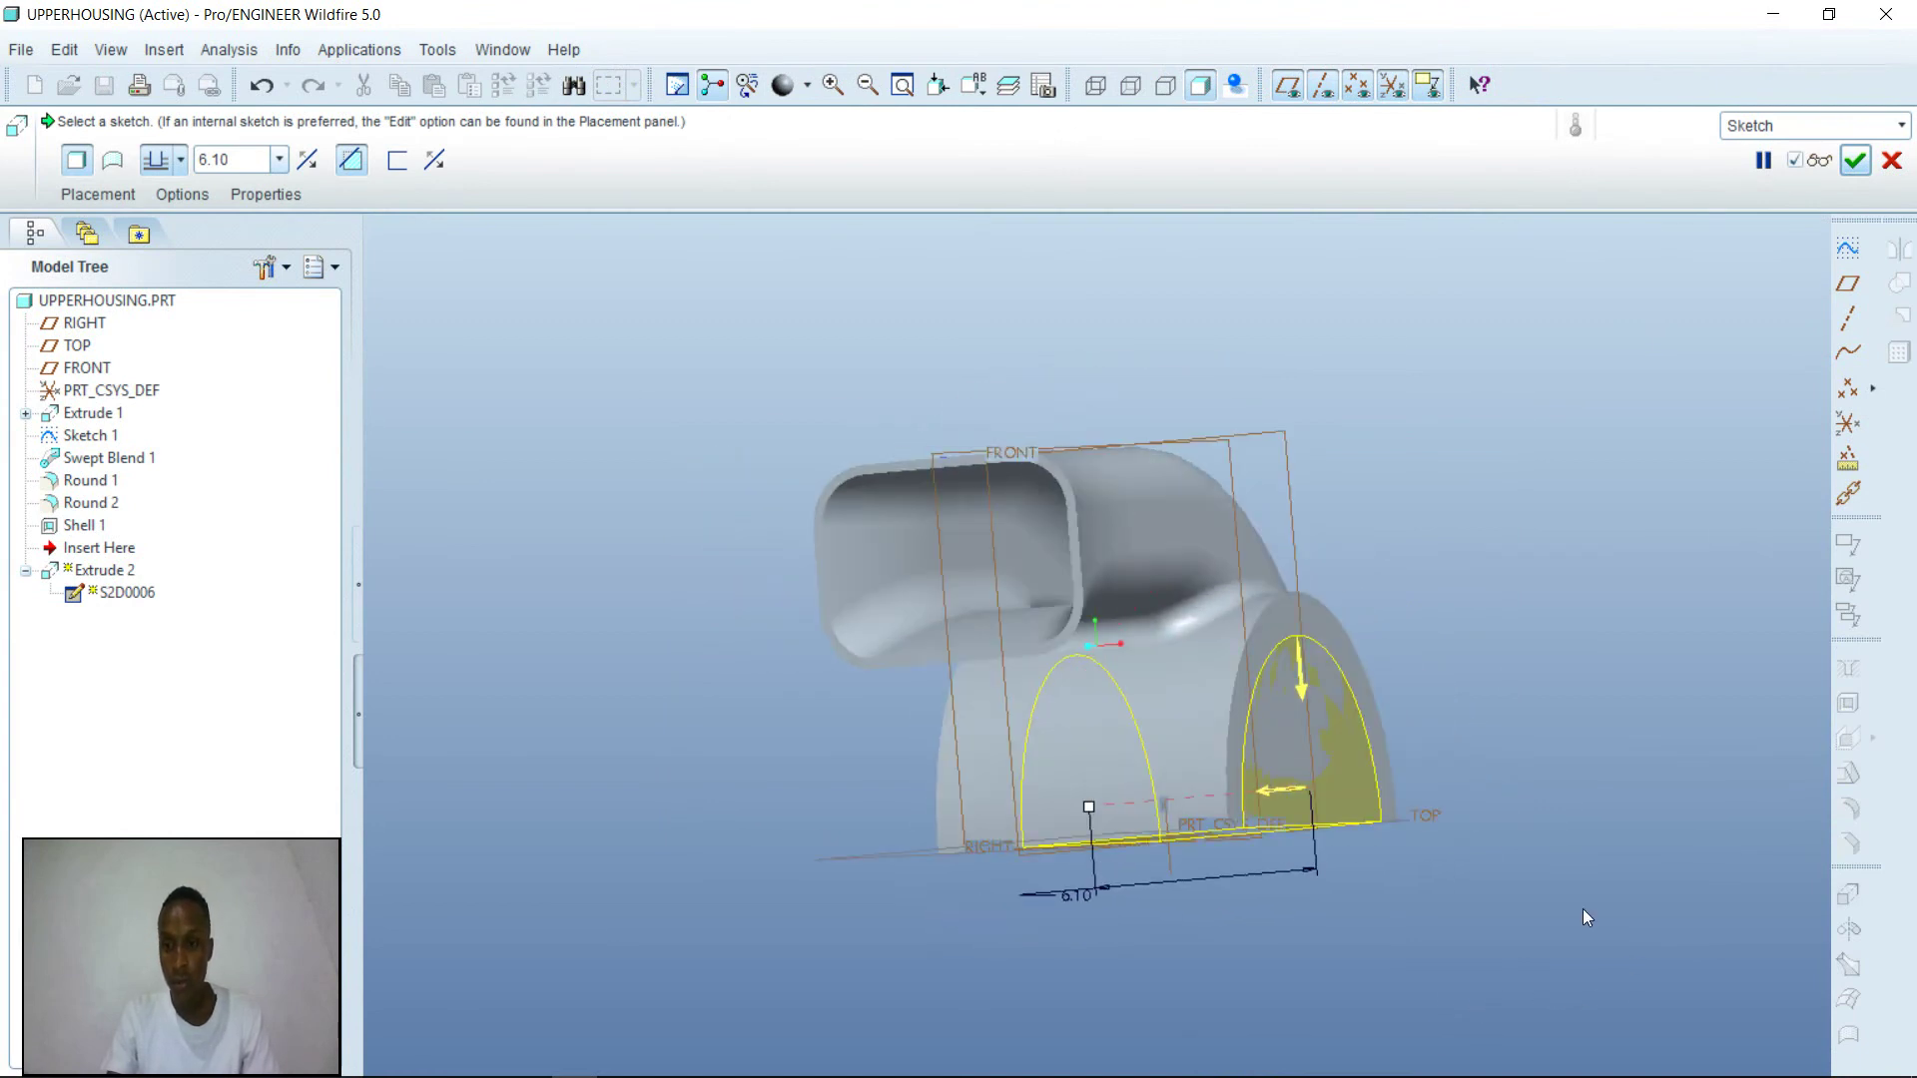
click(1831, 165)
middle_drag(1710, 645, 1550, 580)
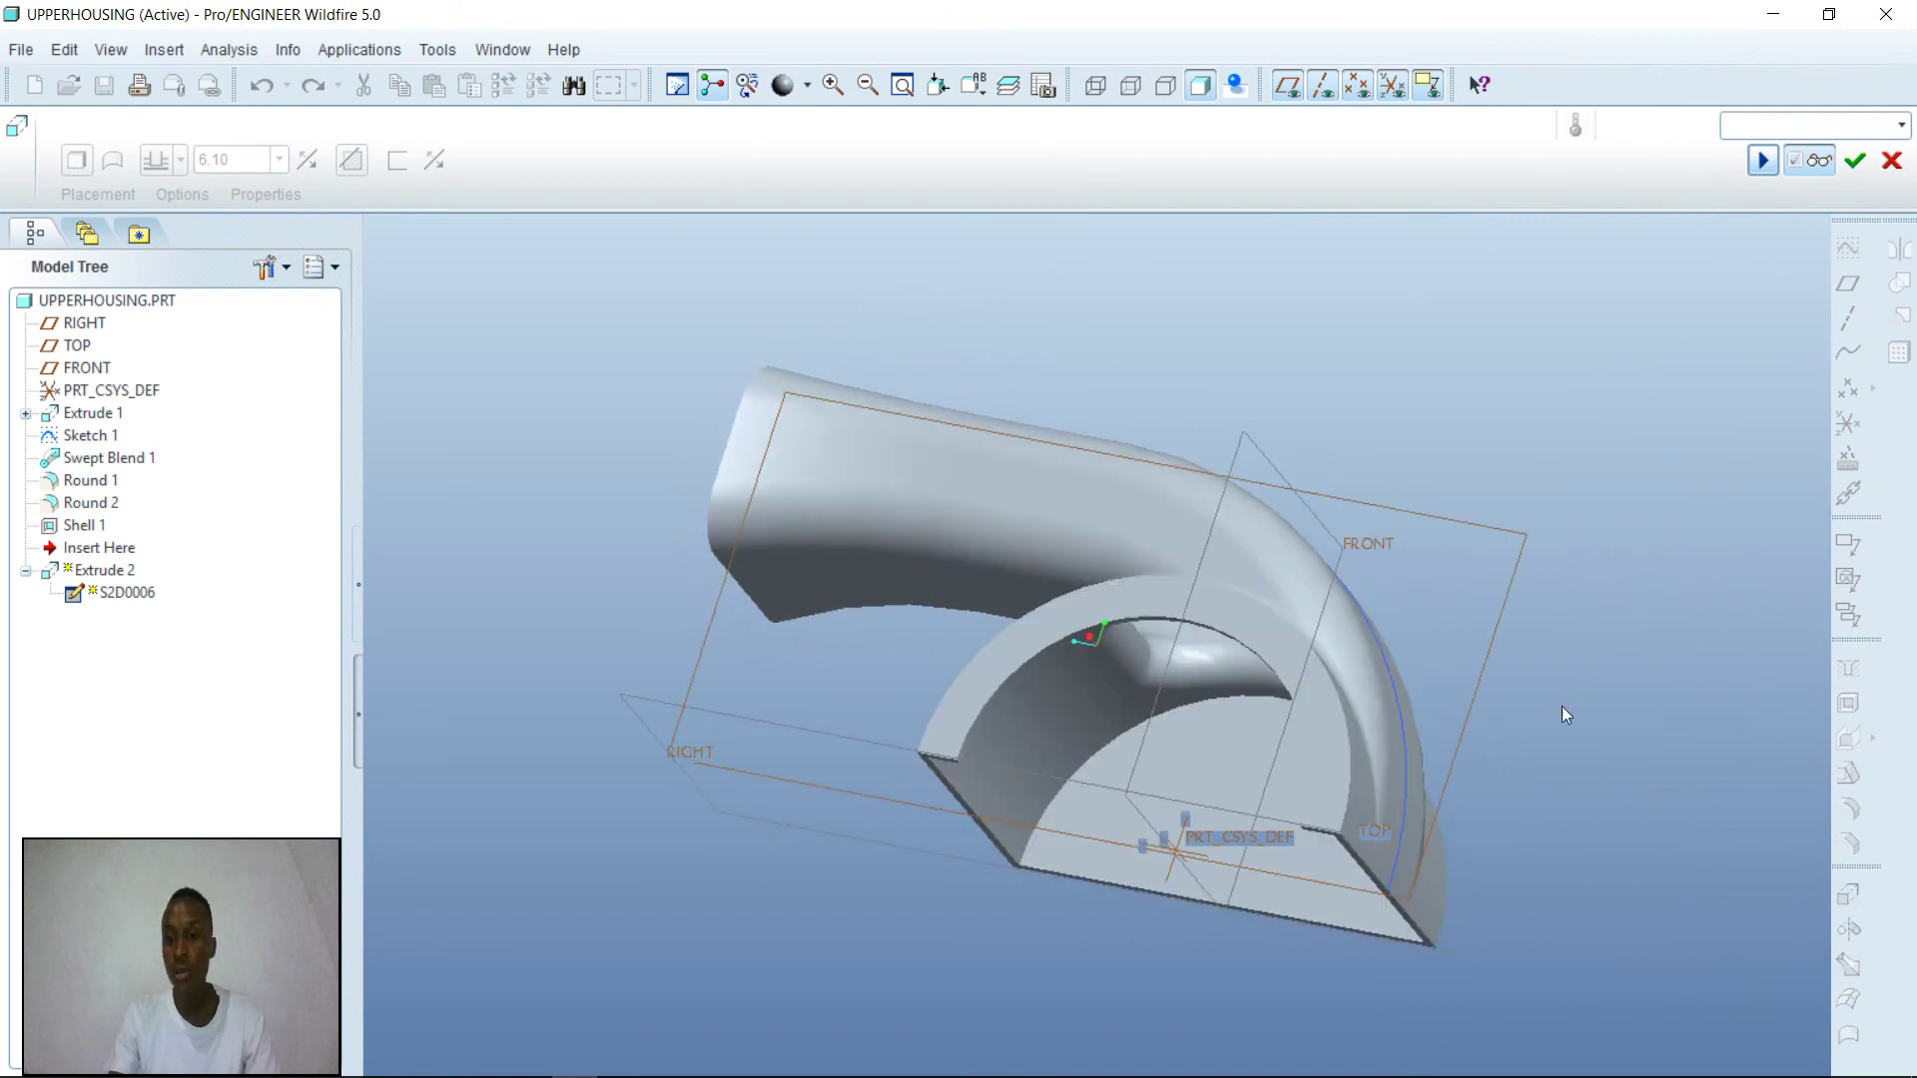
click(1858, 170)
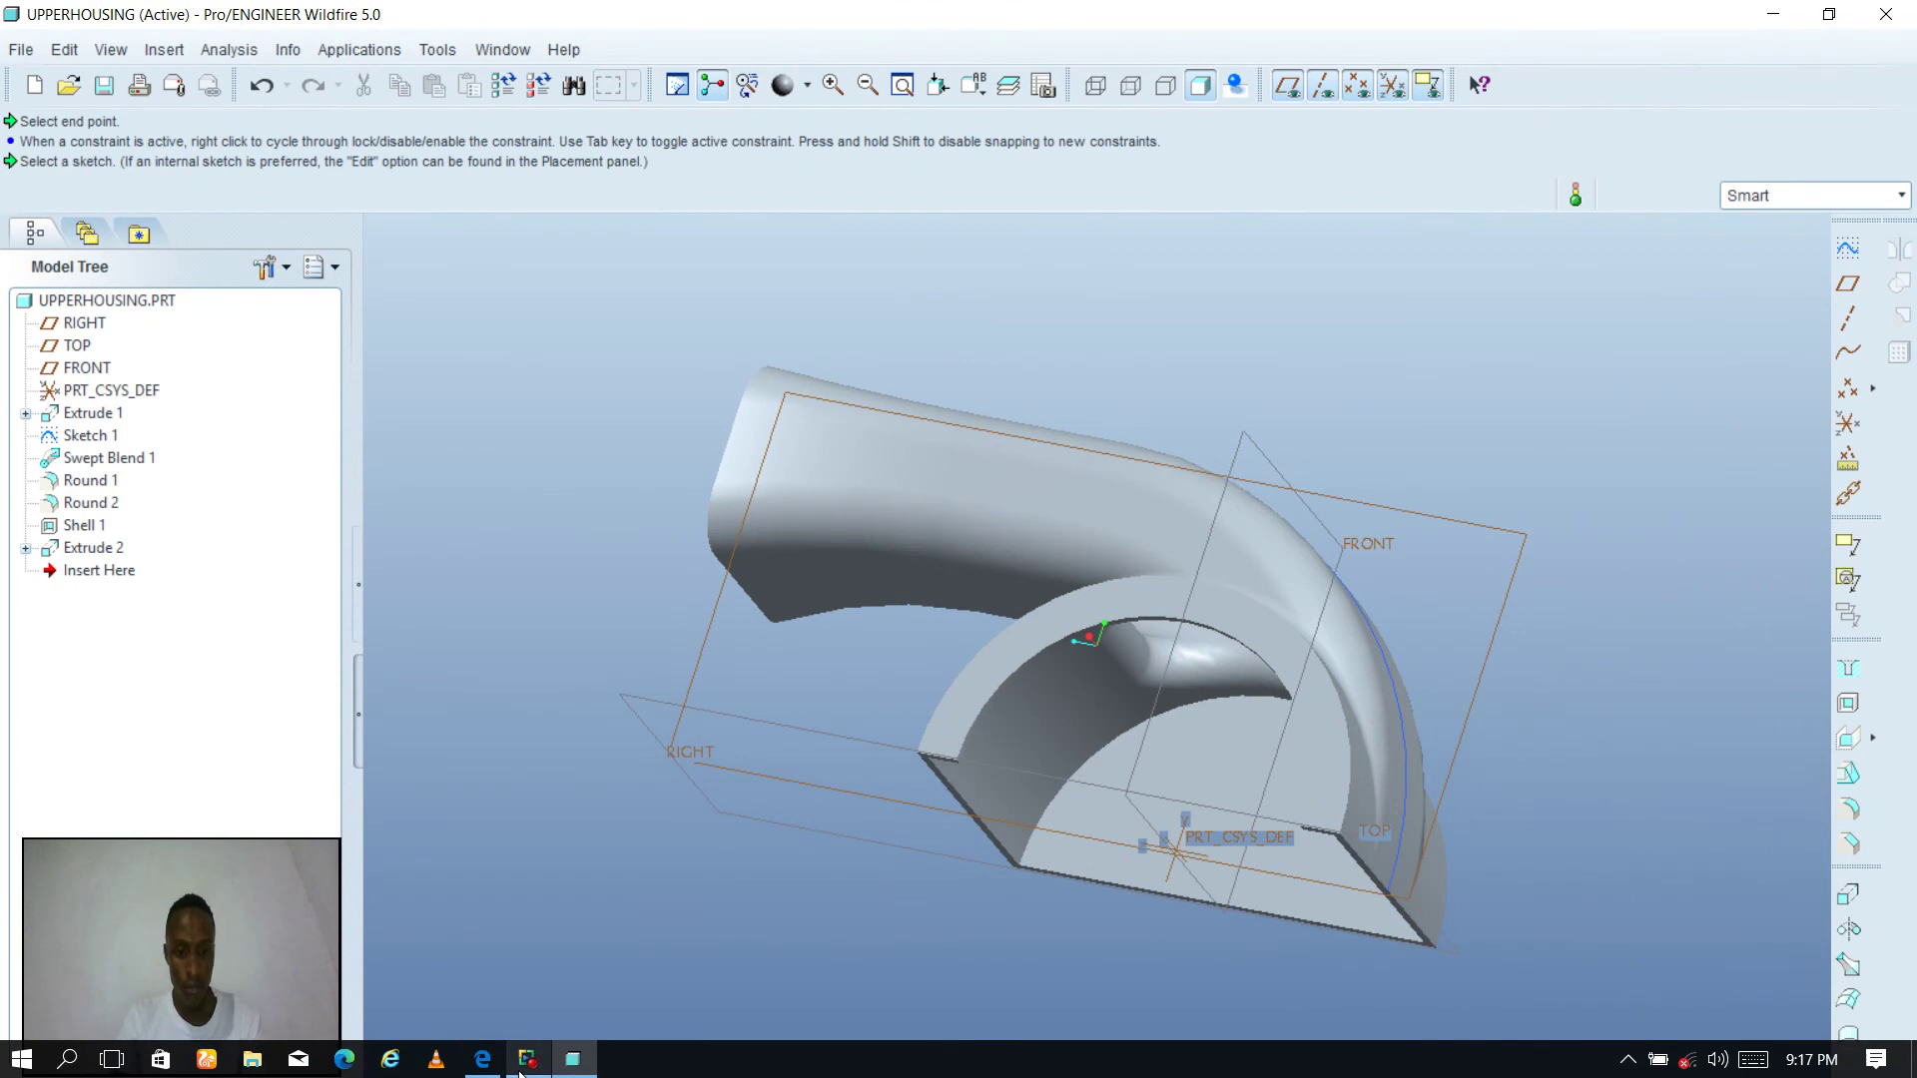
- Consult the PDF guide for the sketch and dimension of the back-face cut in Figure 9-59, and return to Pro/ENGINEER
click(483, 1060)
scroll(916, 476, down, 10)
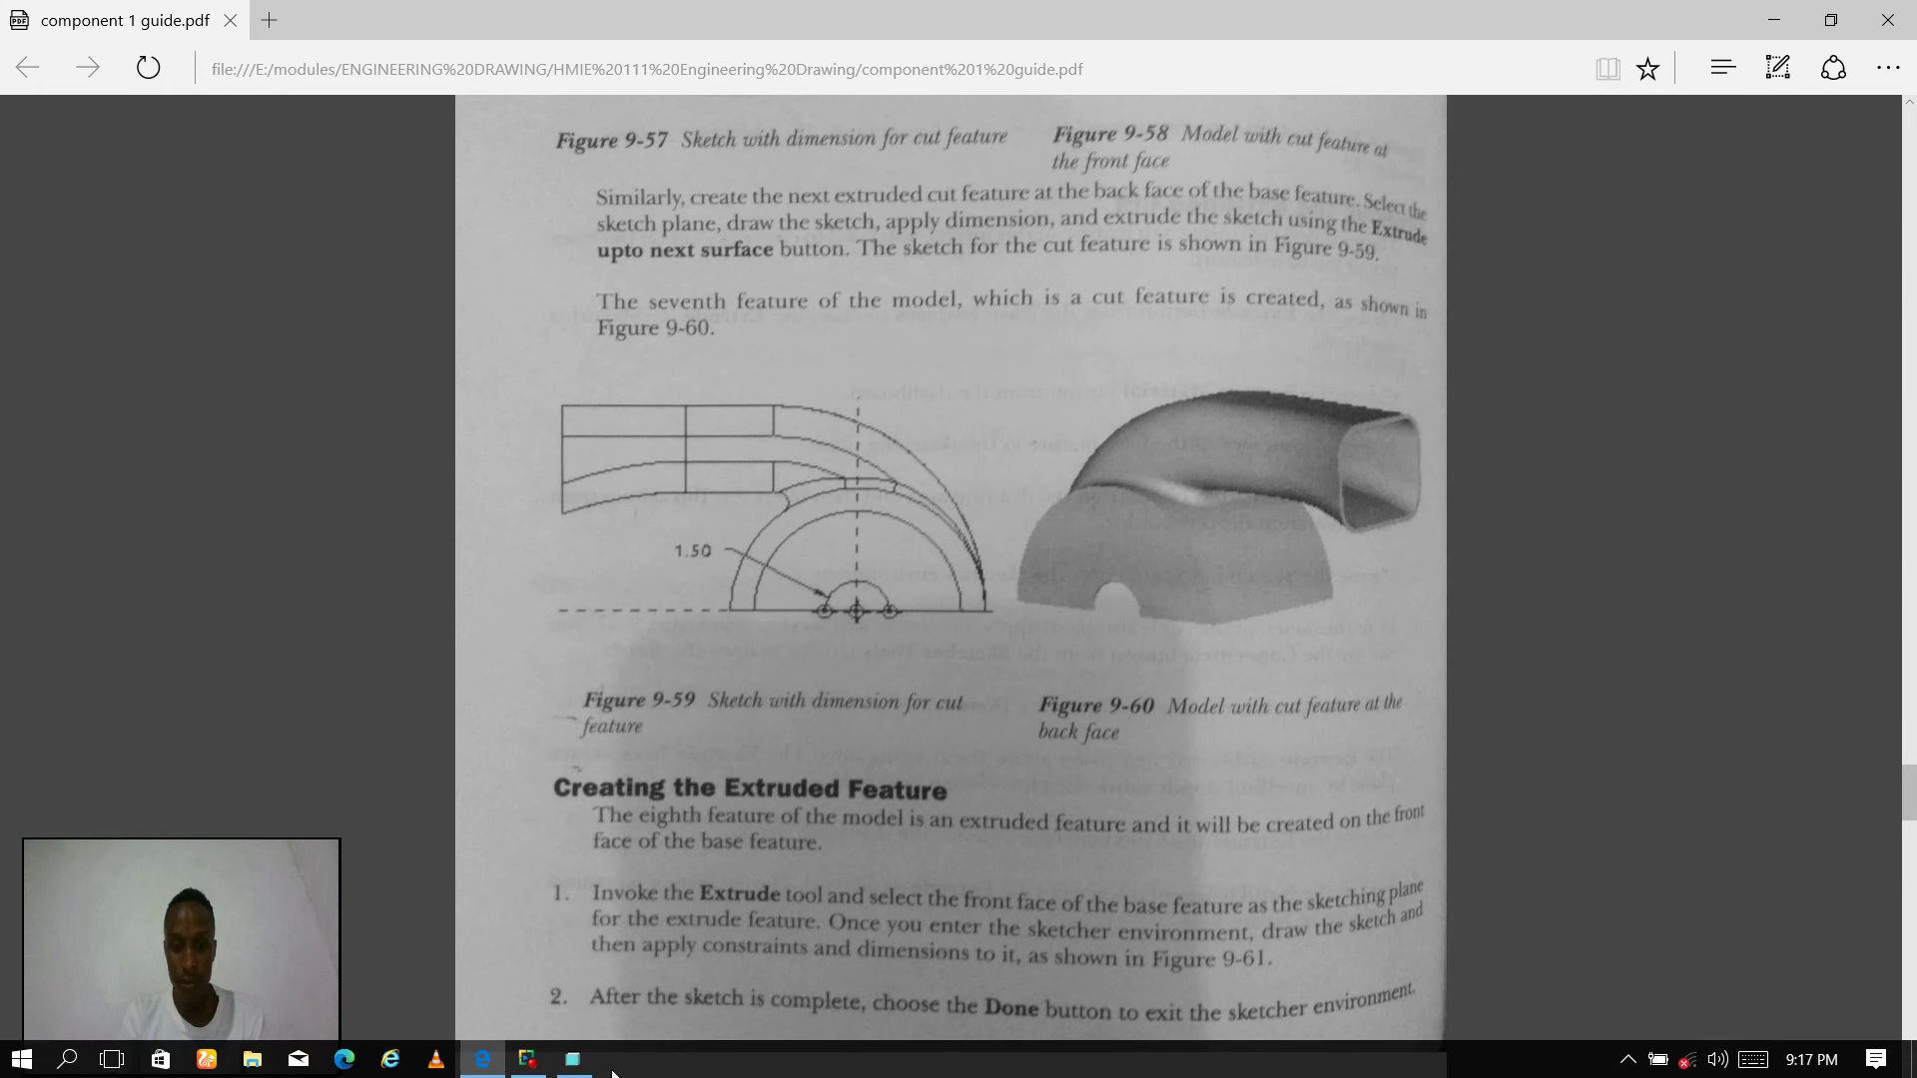
click(575, 1069)
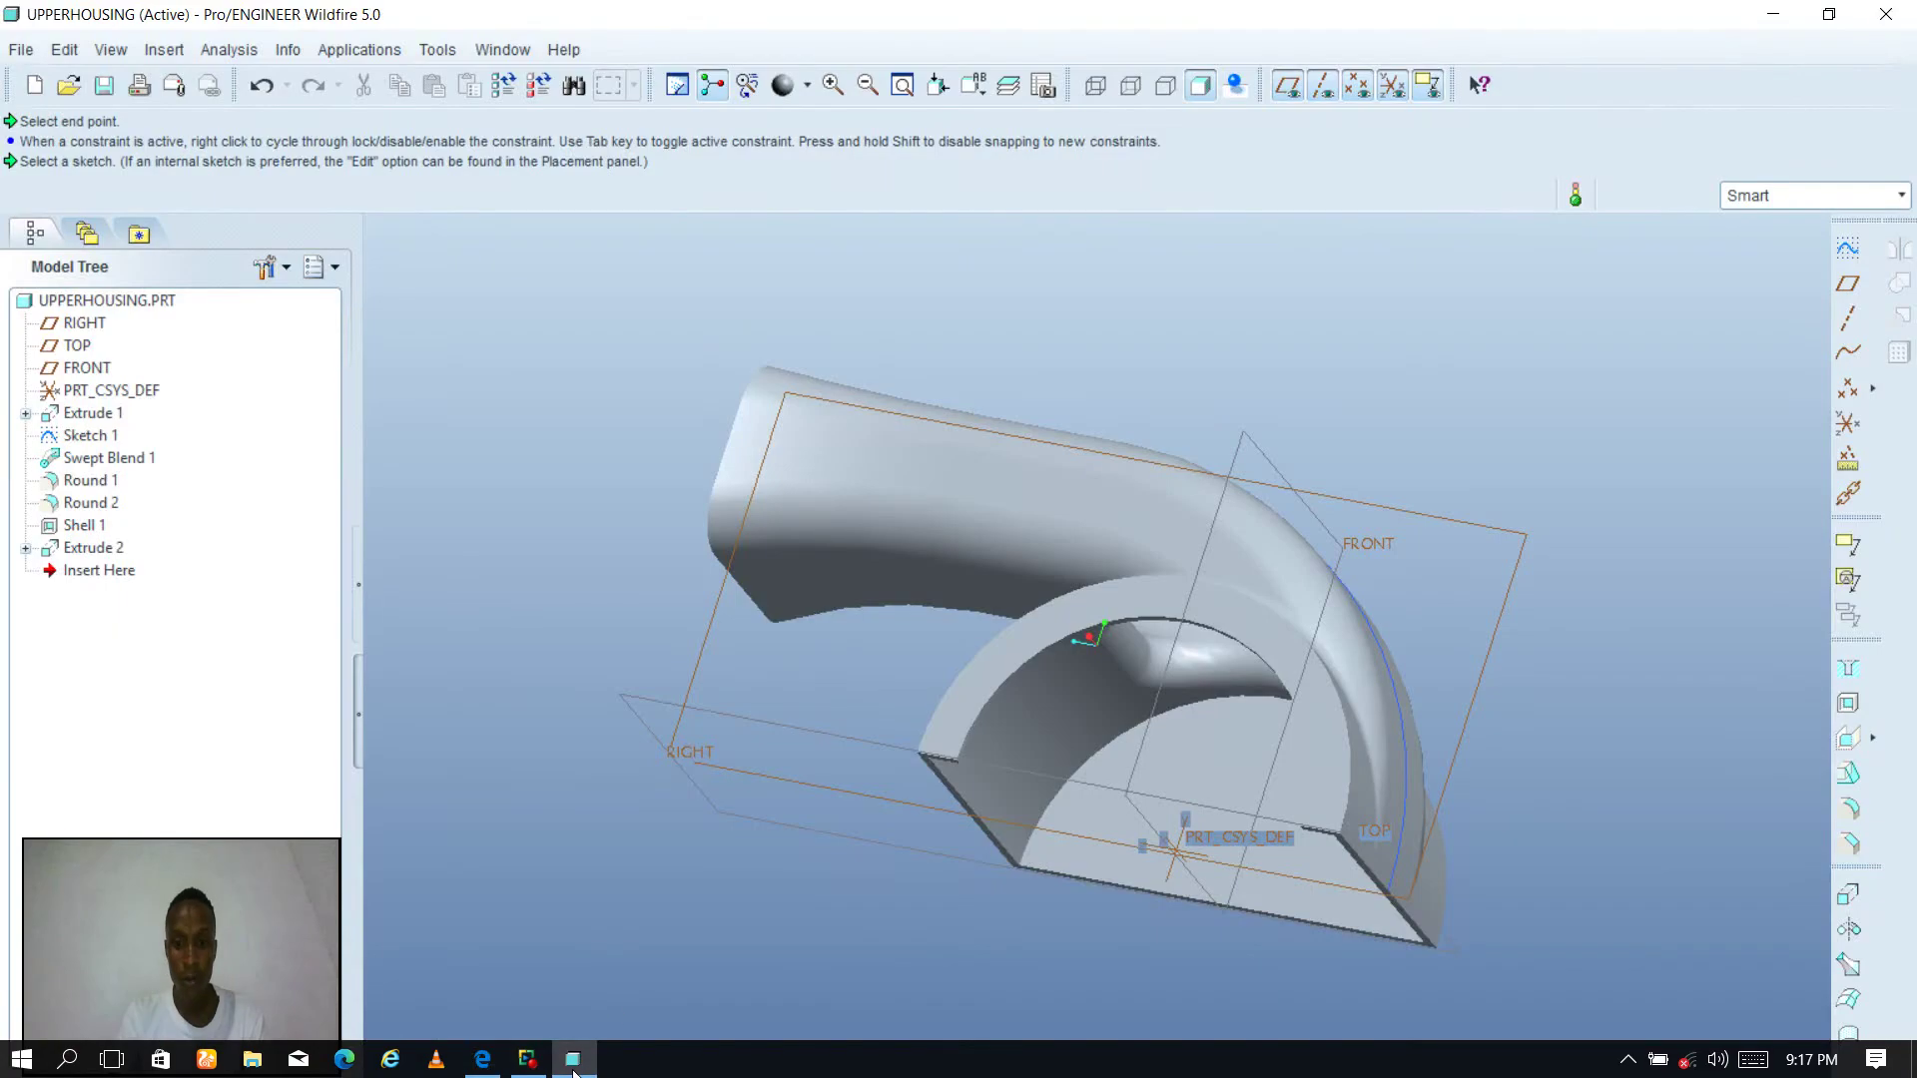
- Start a material-removing extrude and open its sketch on the base feature's back face, with the TOP datum plane as Top reference
middle_drag(1541, 806, 1258, 761)
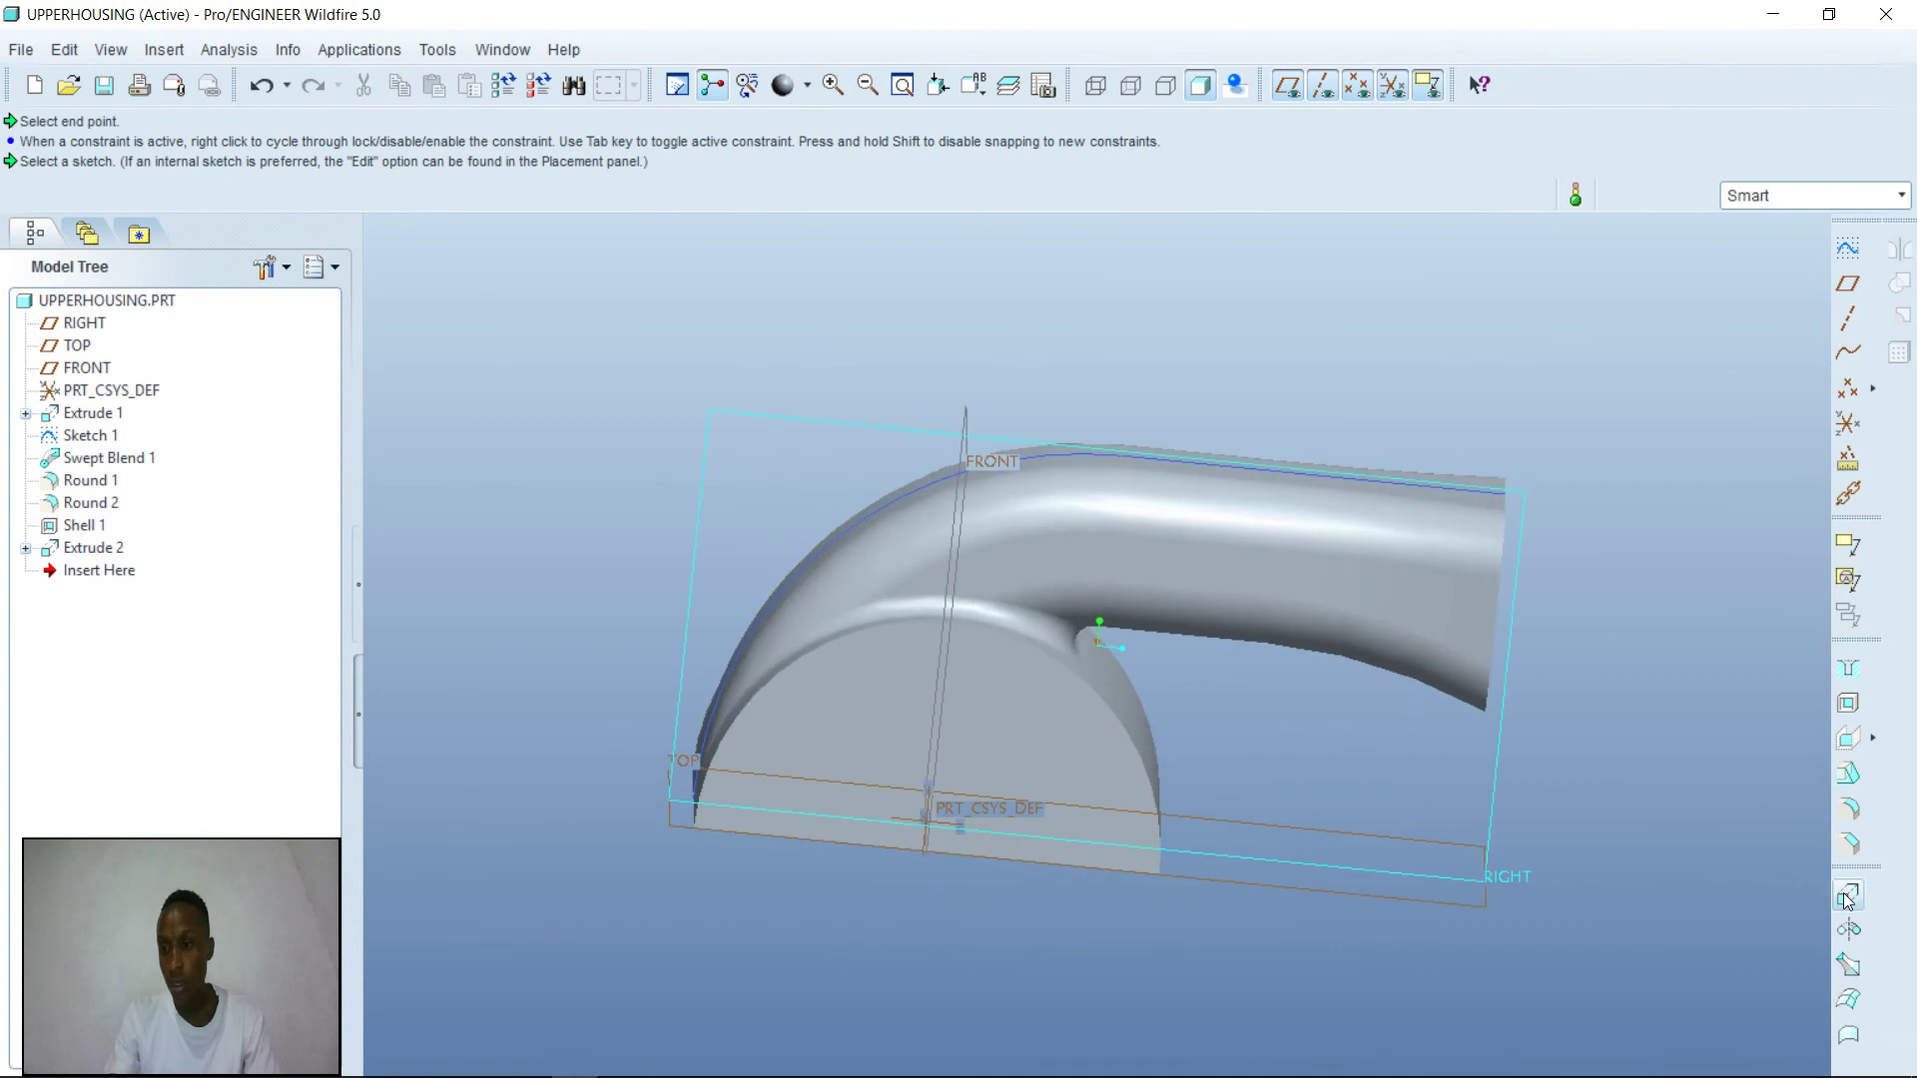
click(1845, 899)
click(352, 163)
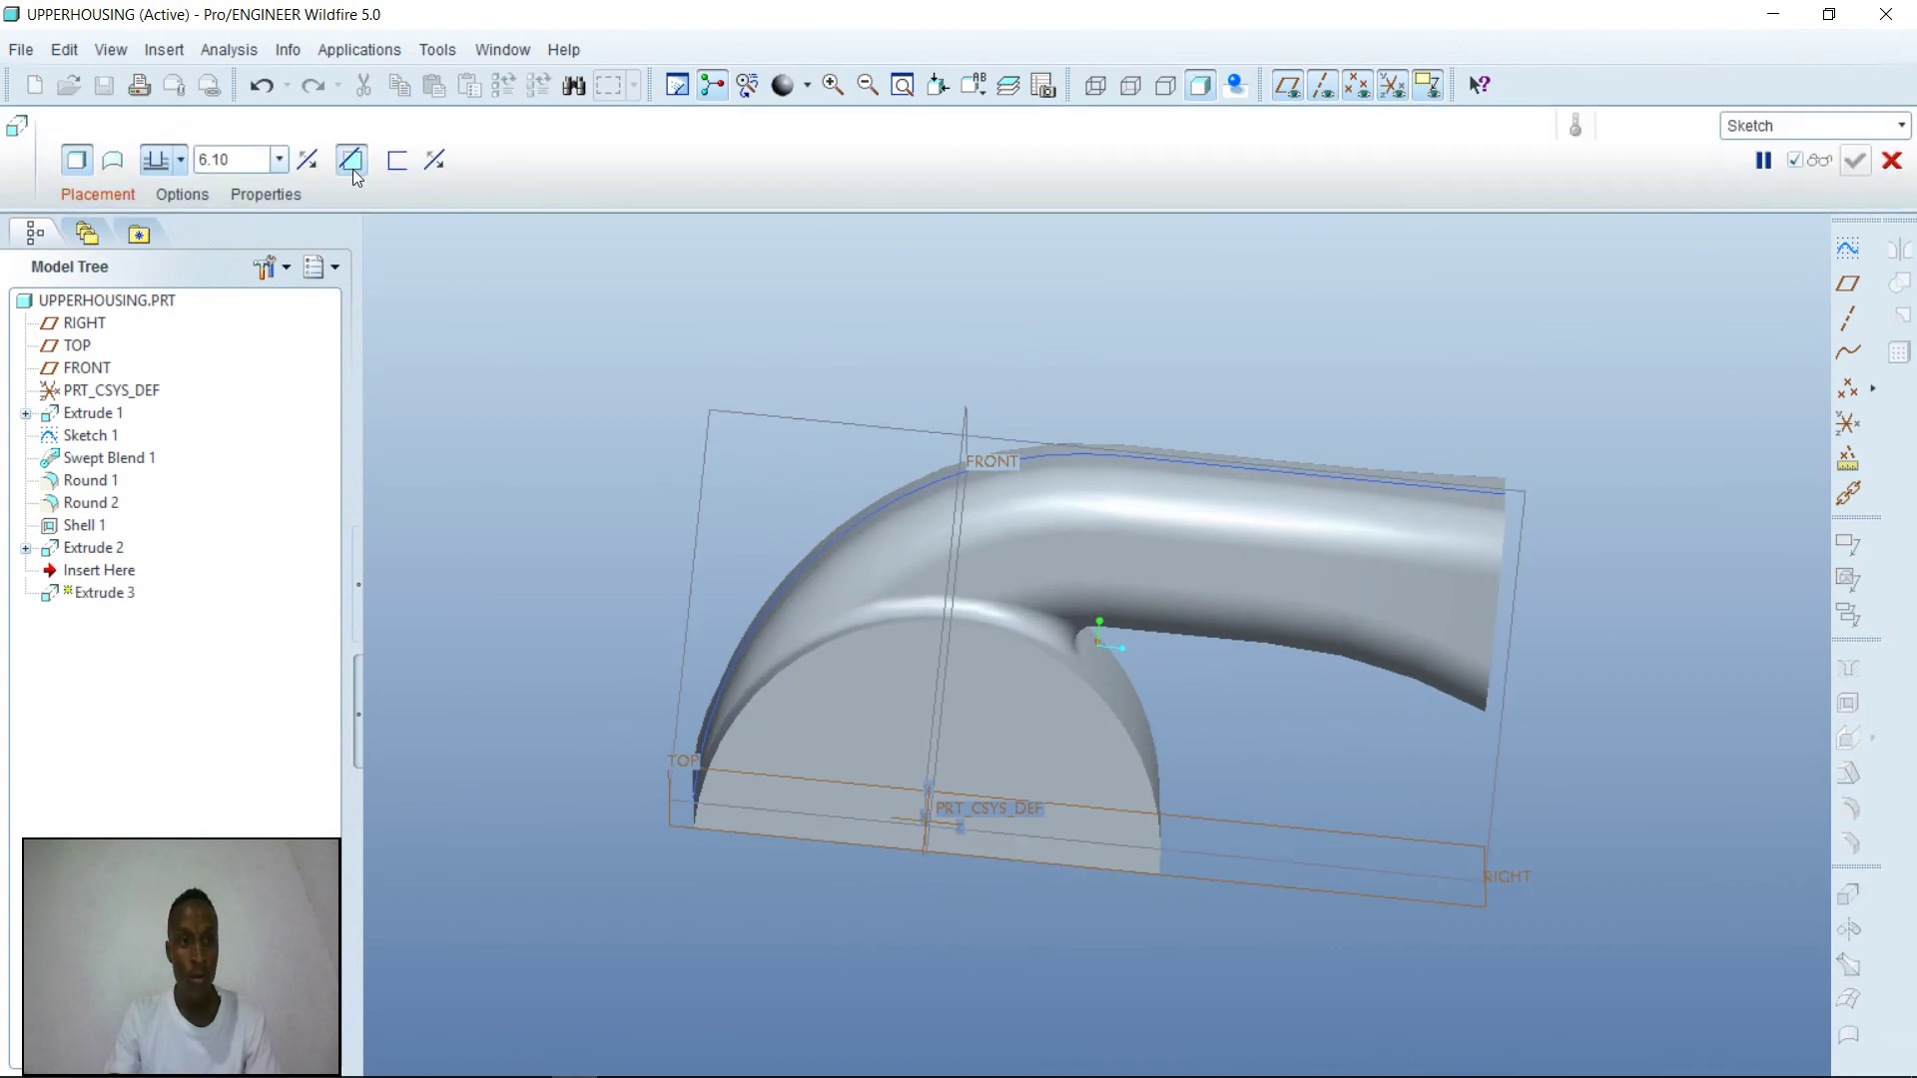
click(112, 196)
click(322, 281)
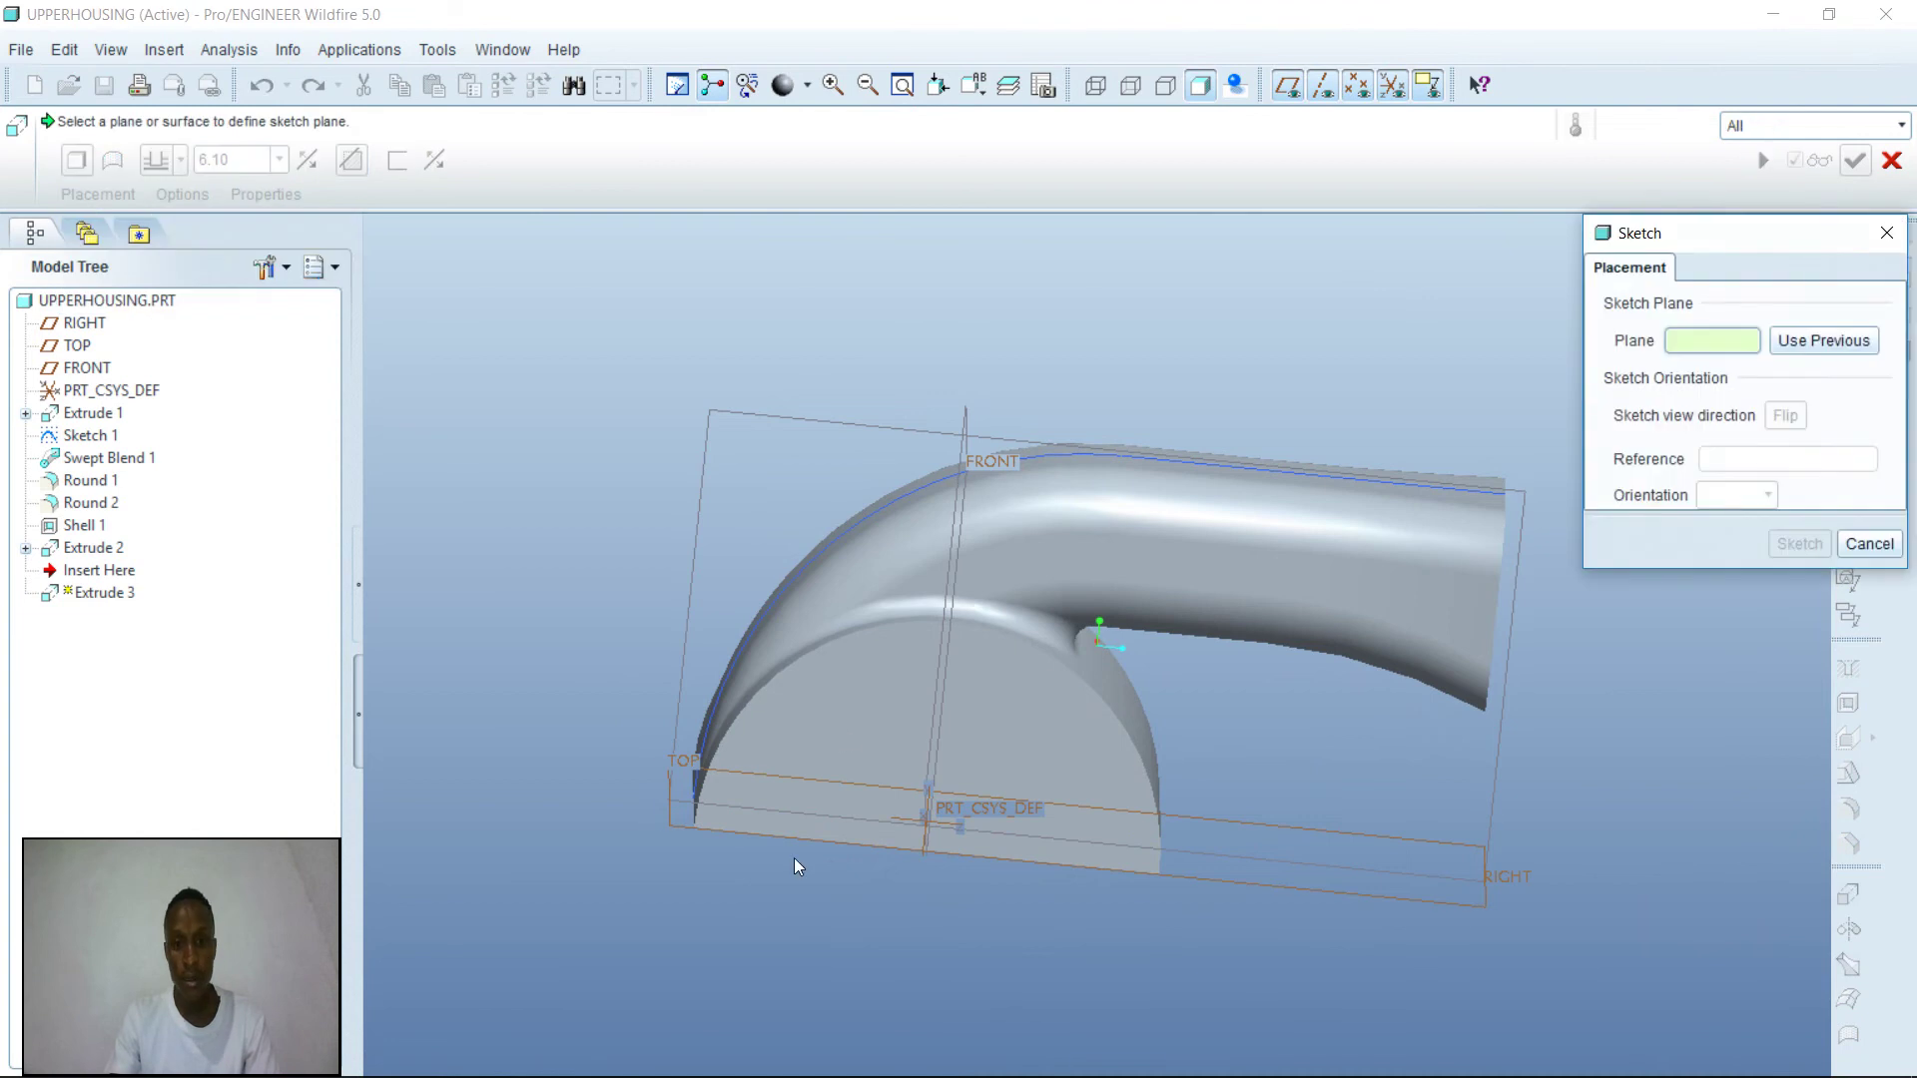
click(861, 700)
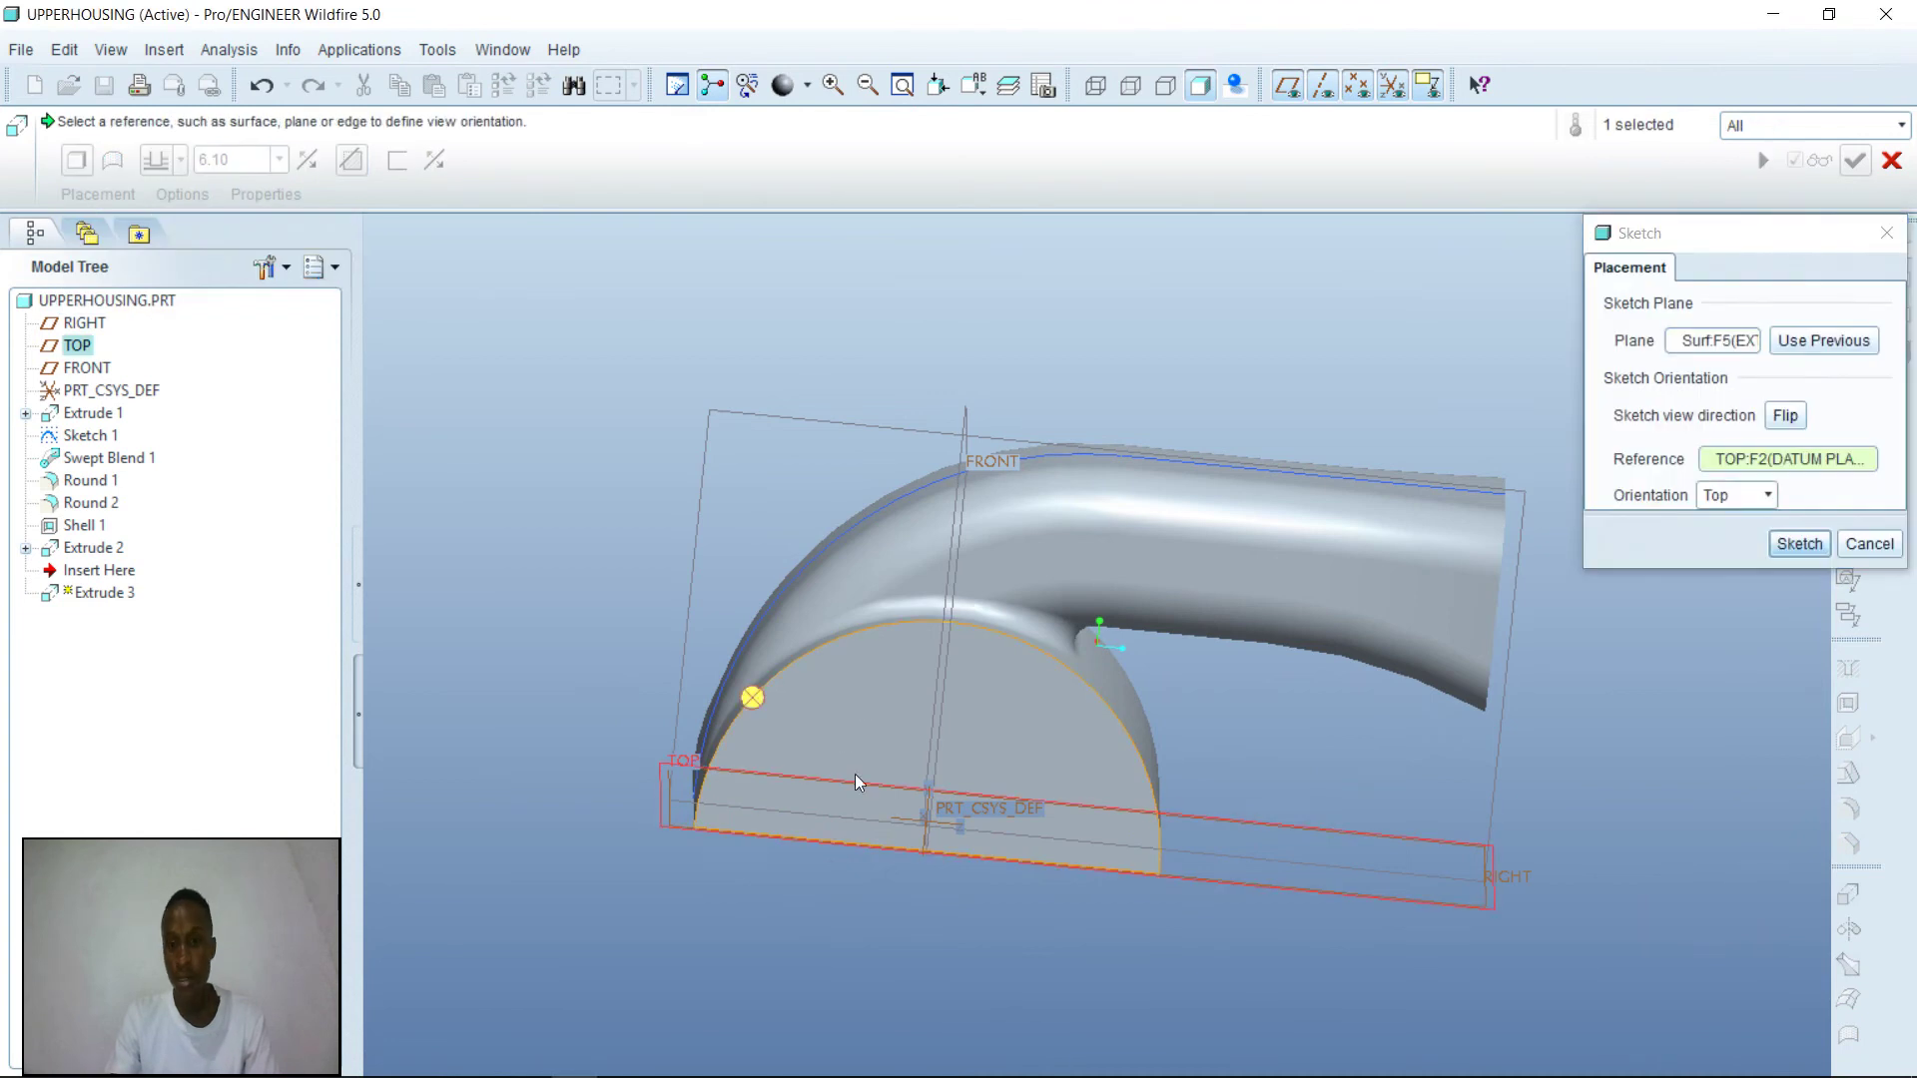
click(1782, 546)
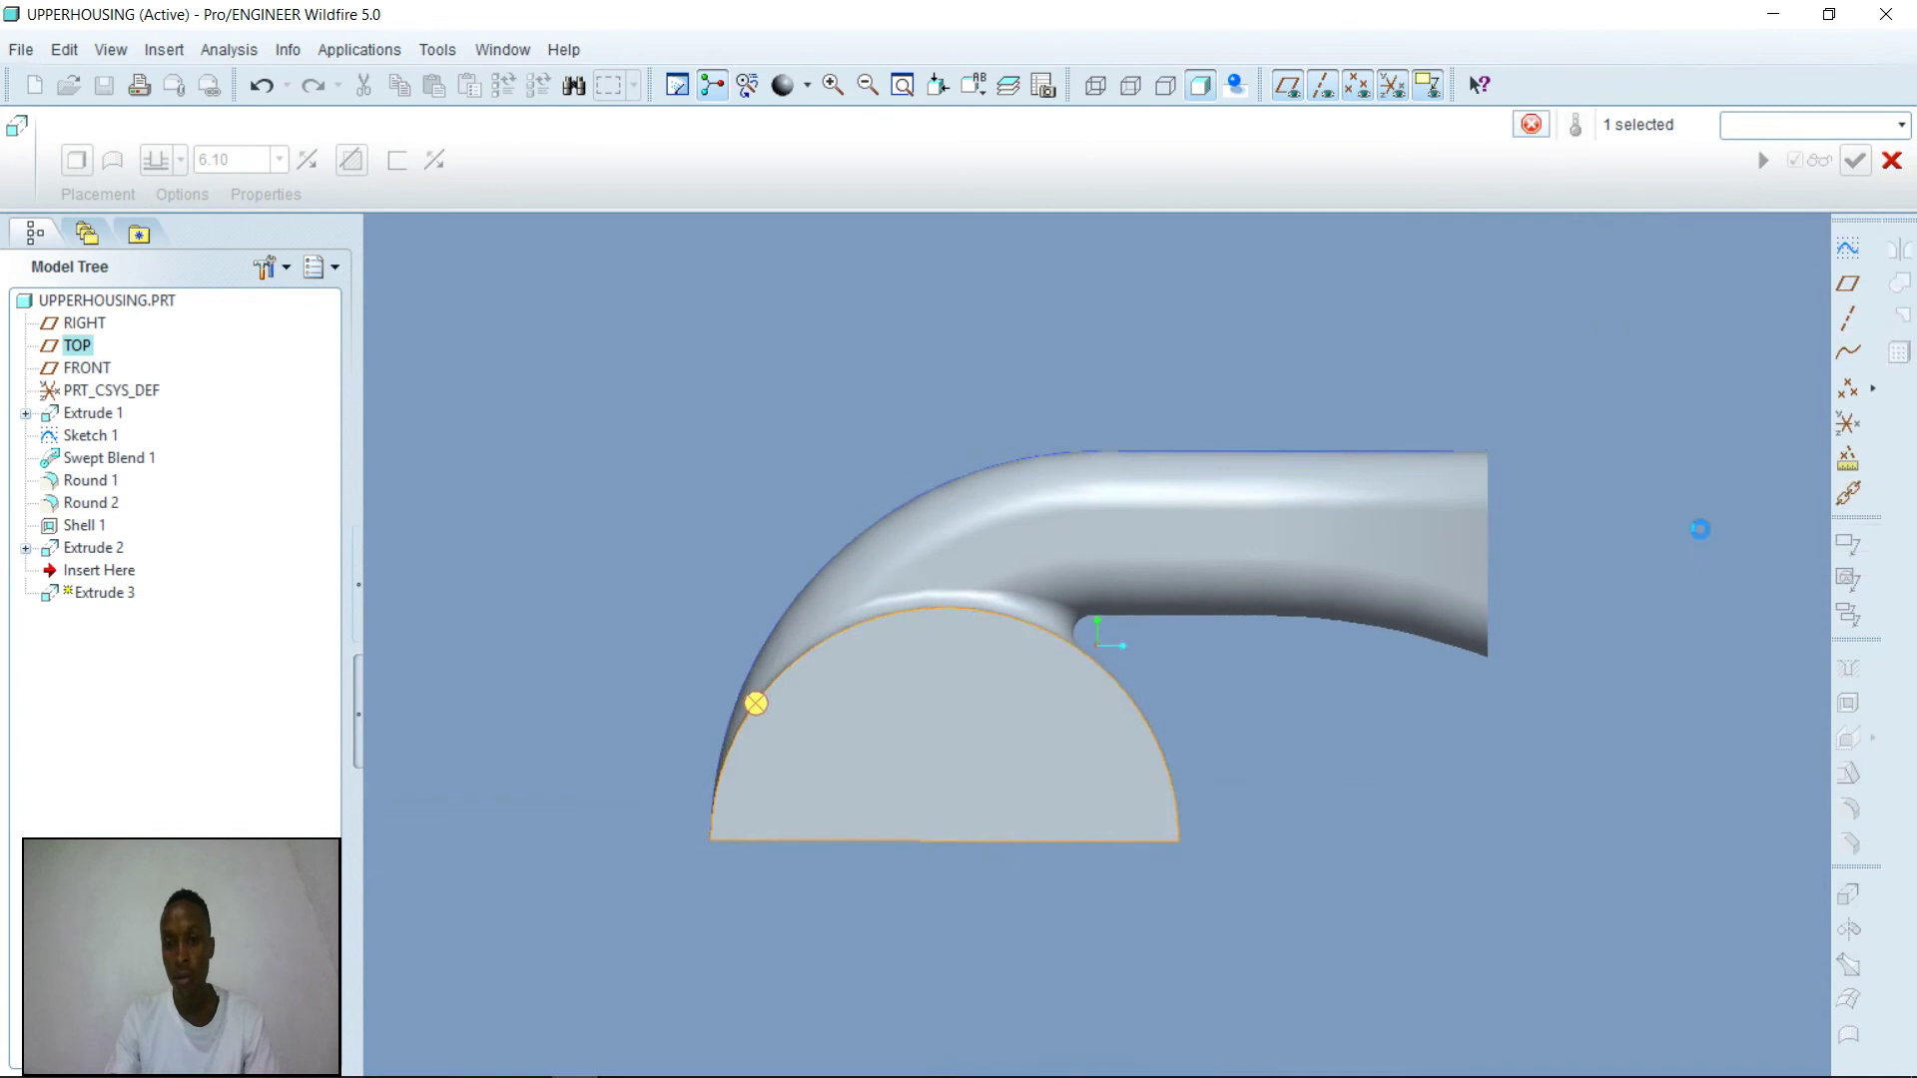
- Add the curved outer edge of the base feature's back face as a sketch reference
right_click(1643, 467)
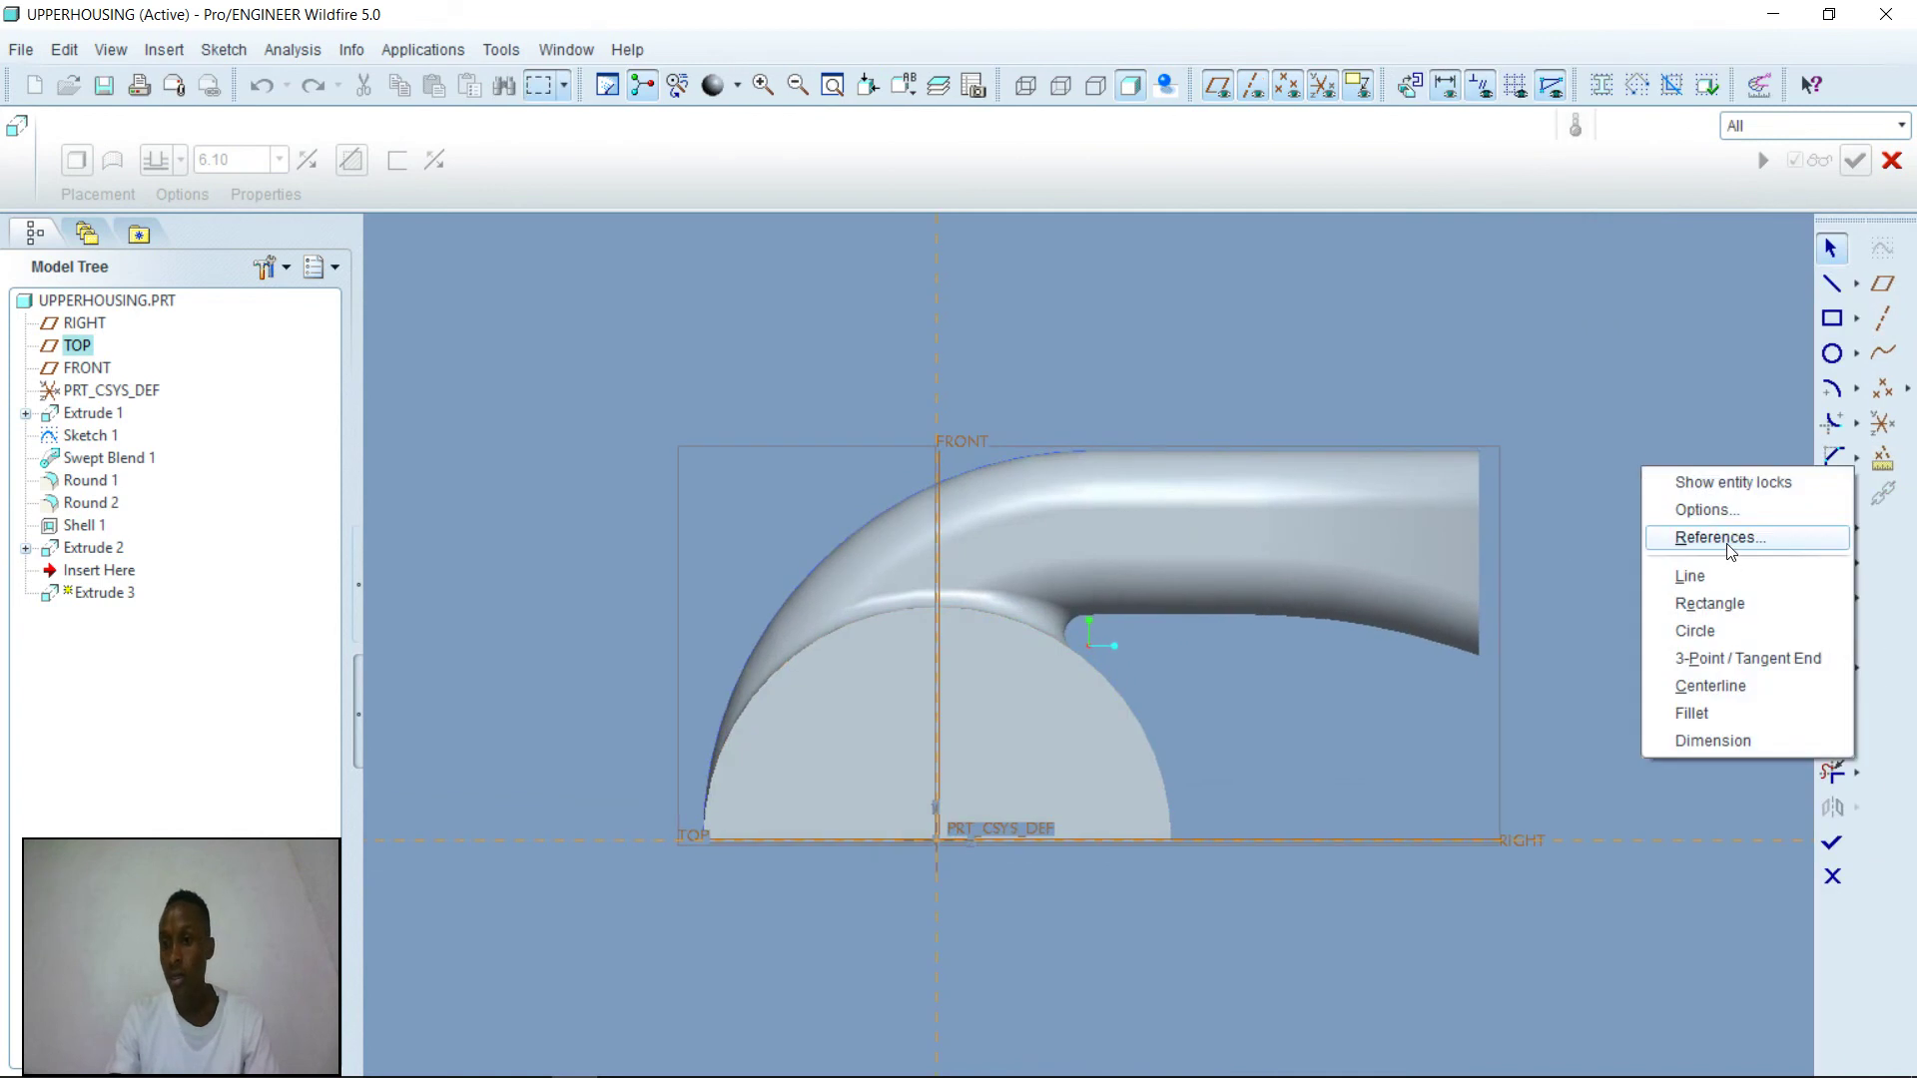
click(1697, 531)
click(846, 624)
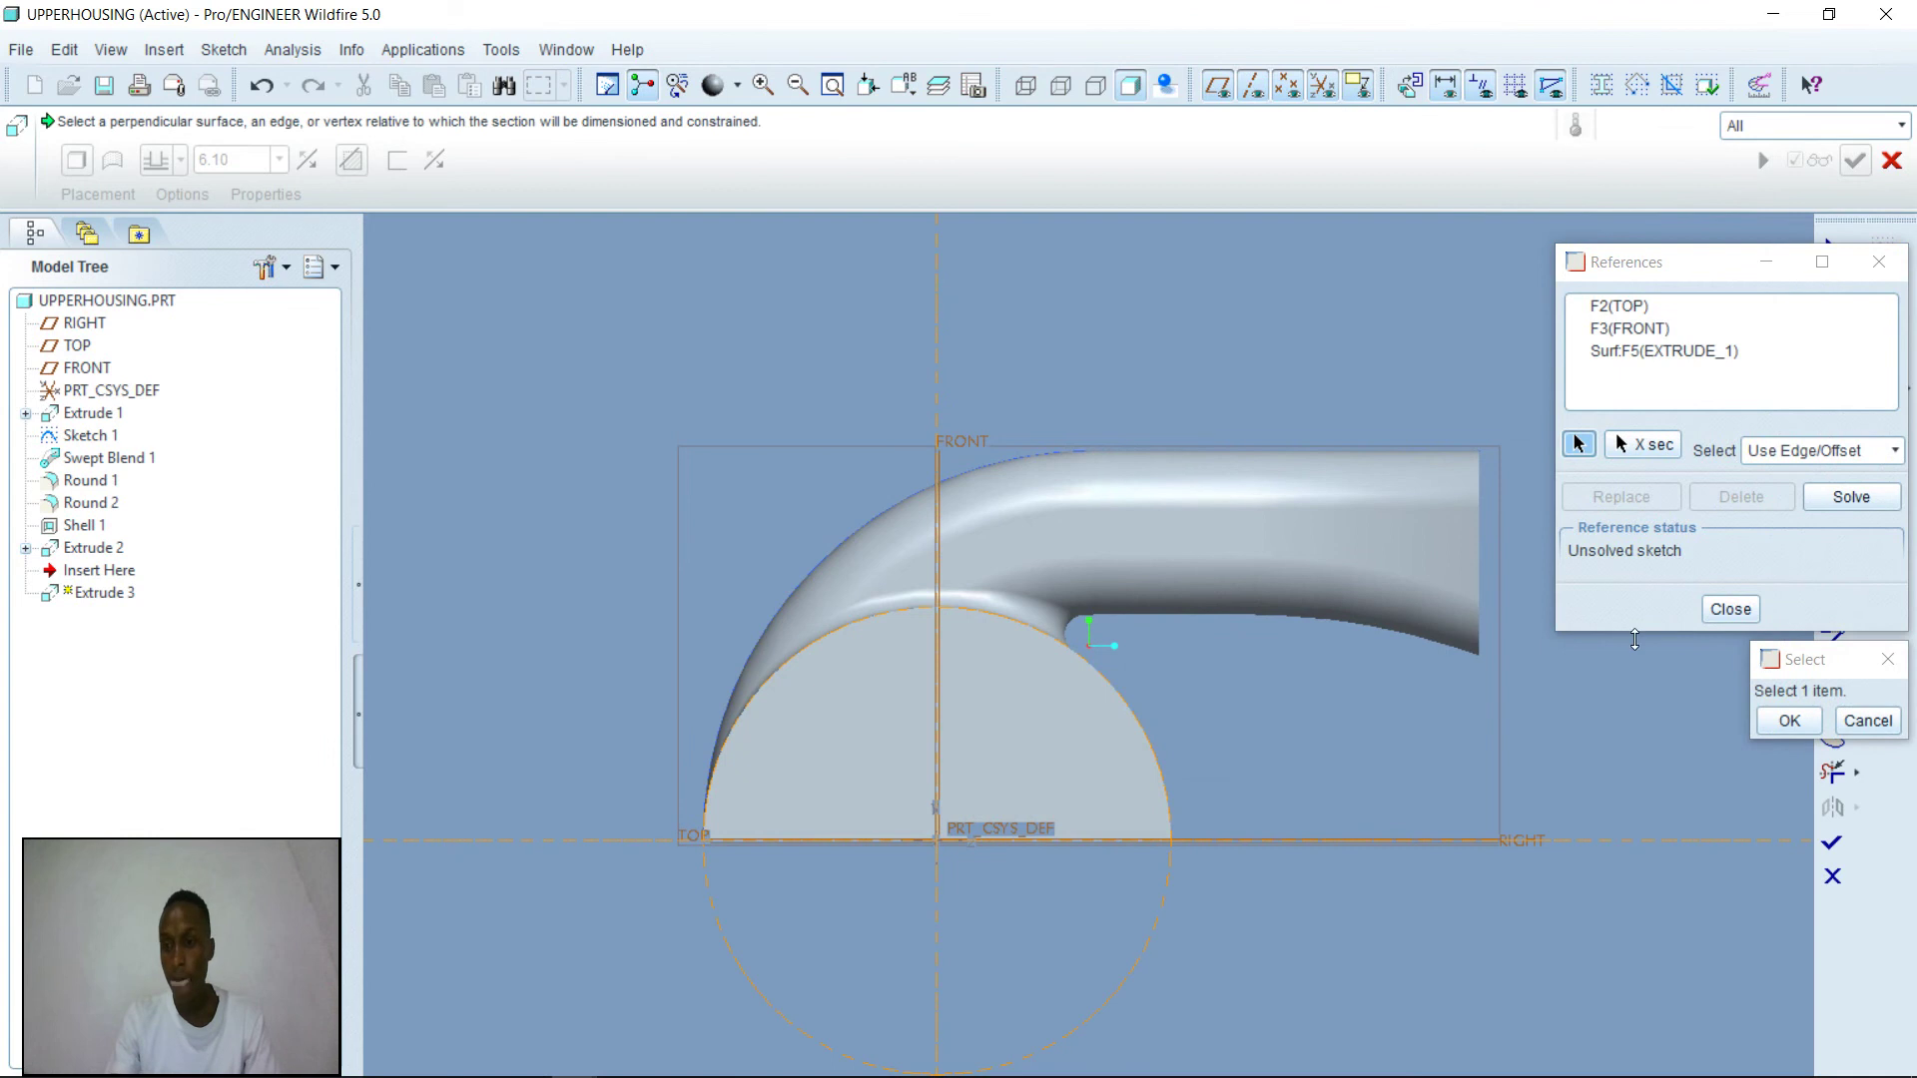
- Close the reference selection, sketch a semicircular arc of radius about 4 centred on the origin, and join its ends with a horizontal line
click(1725, 611)
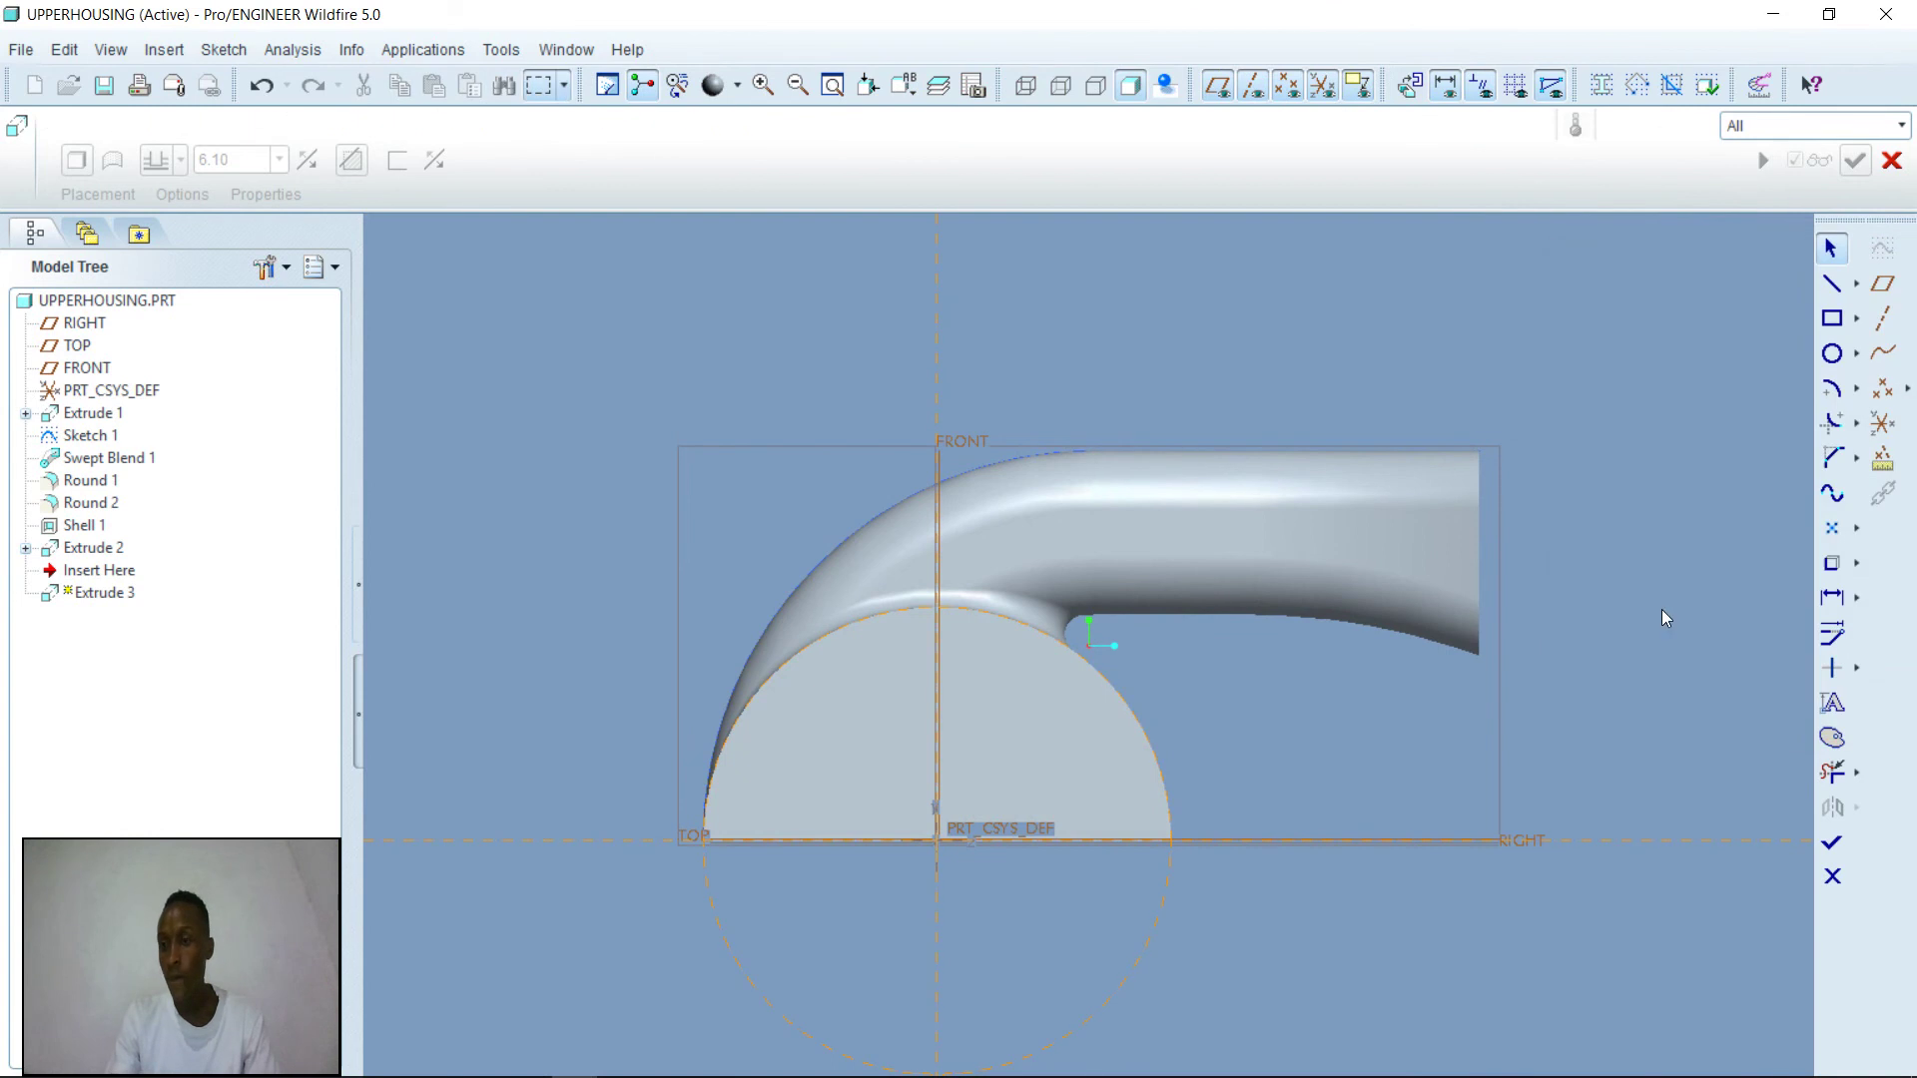
click(1831, 390)
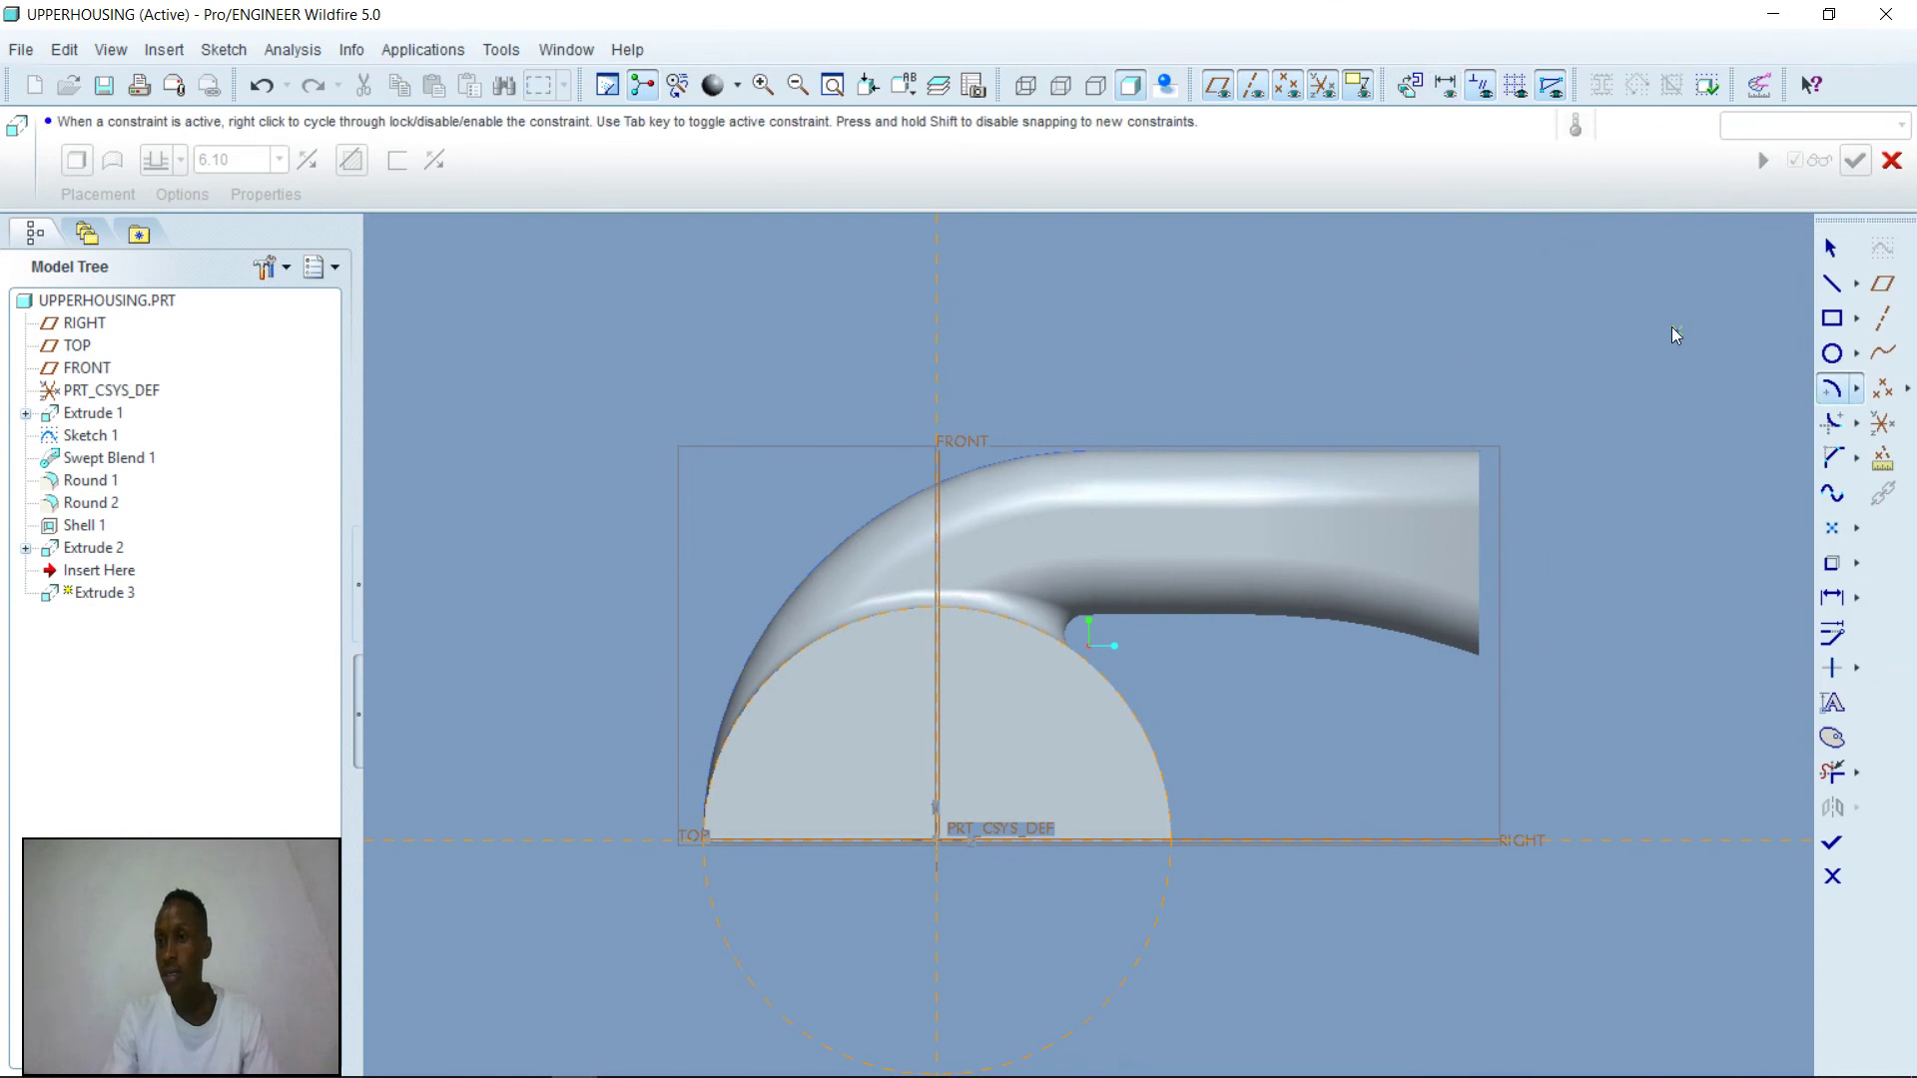
click(938, 840)
click(781, 841)
click(1094, 841)
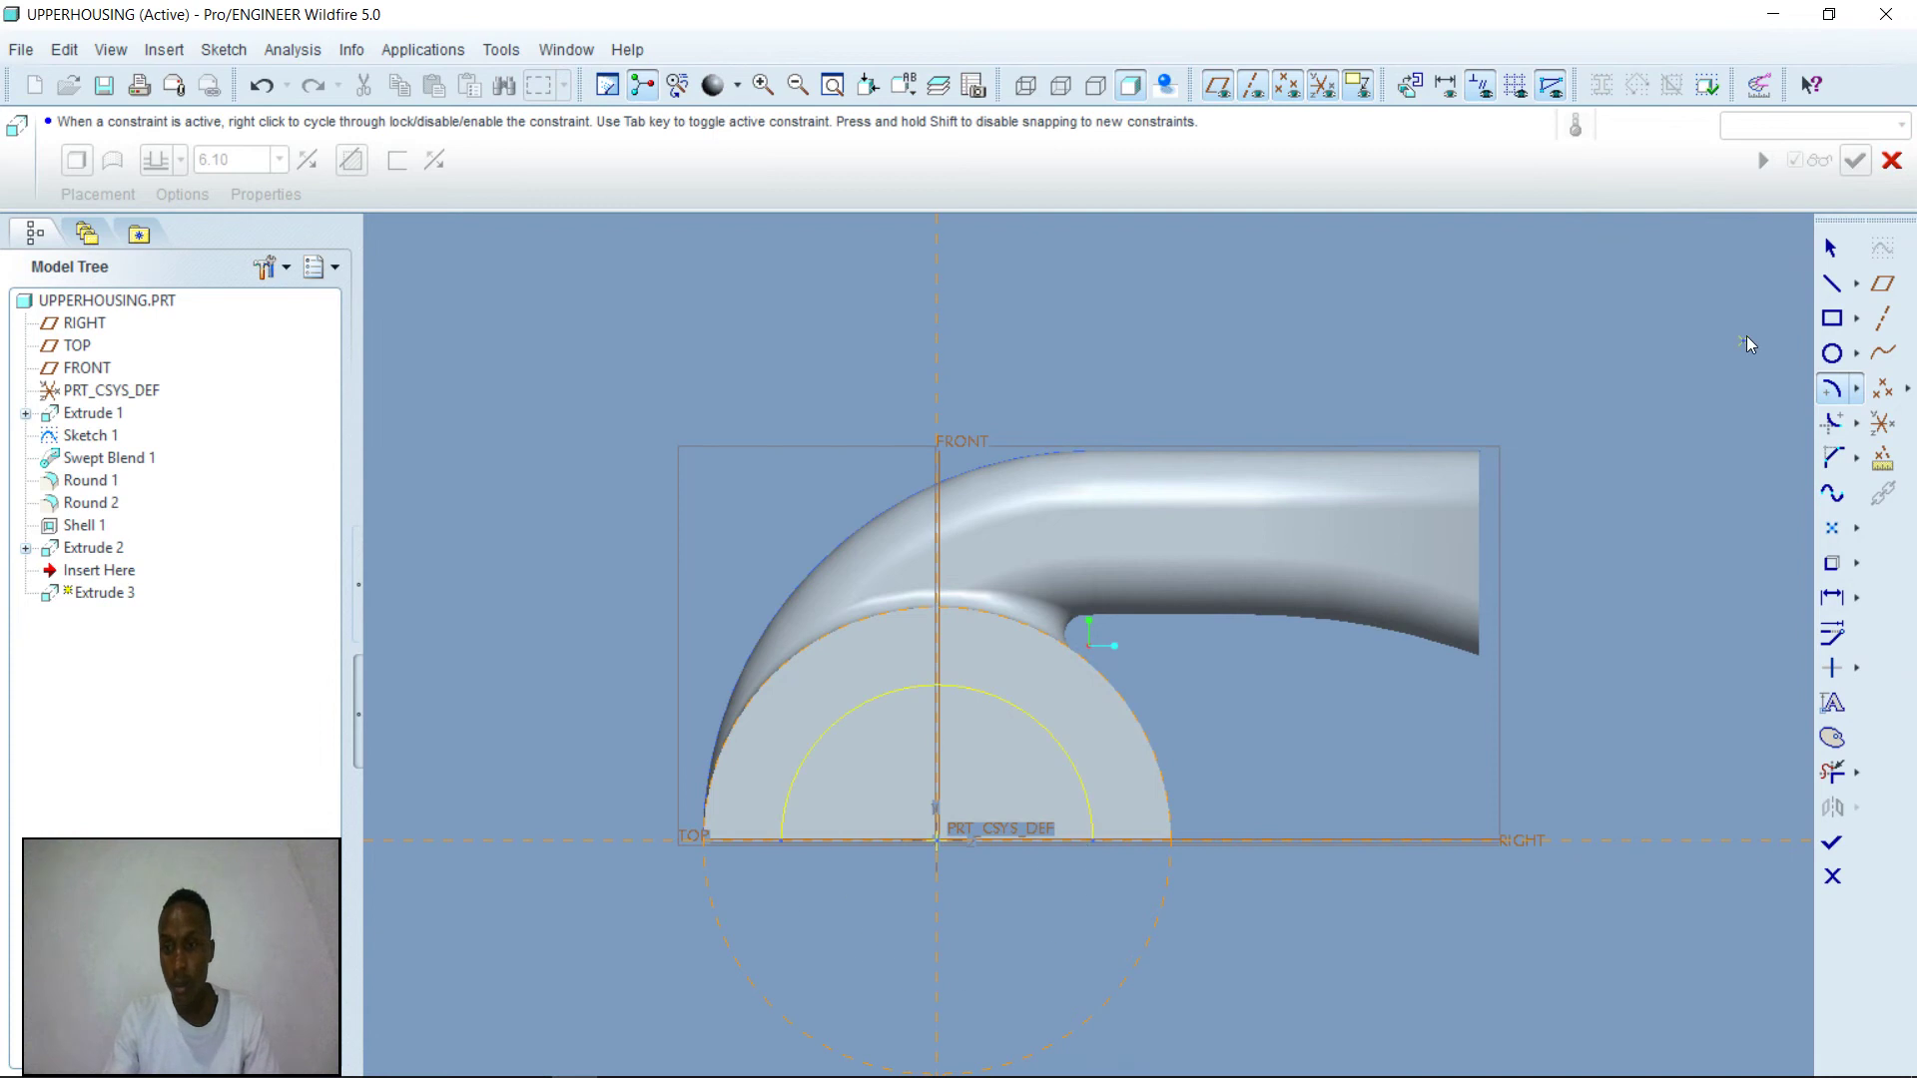
click(1831, 284)
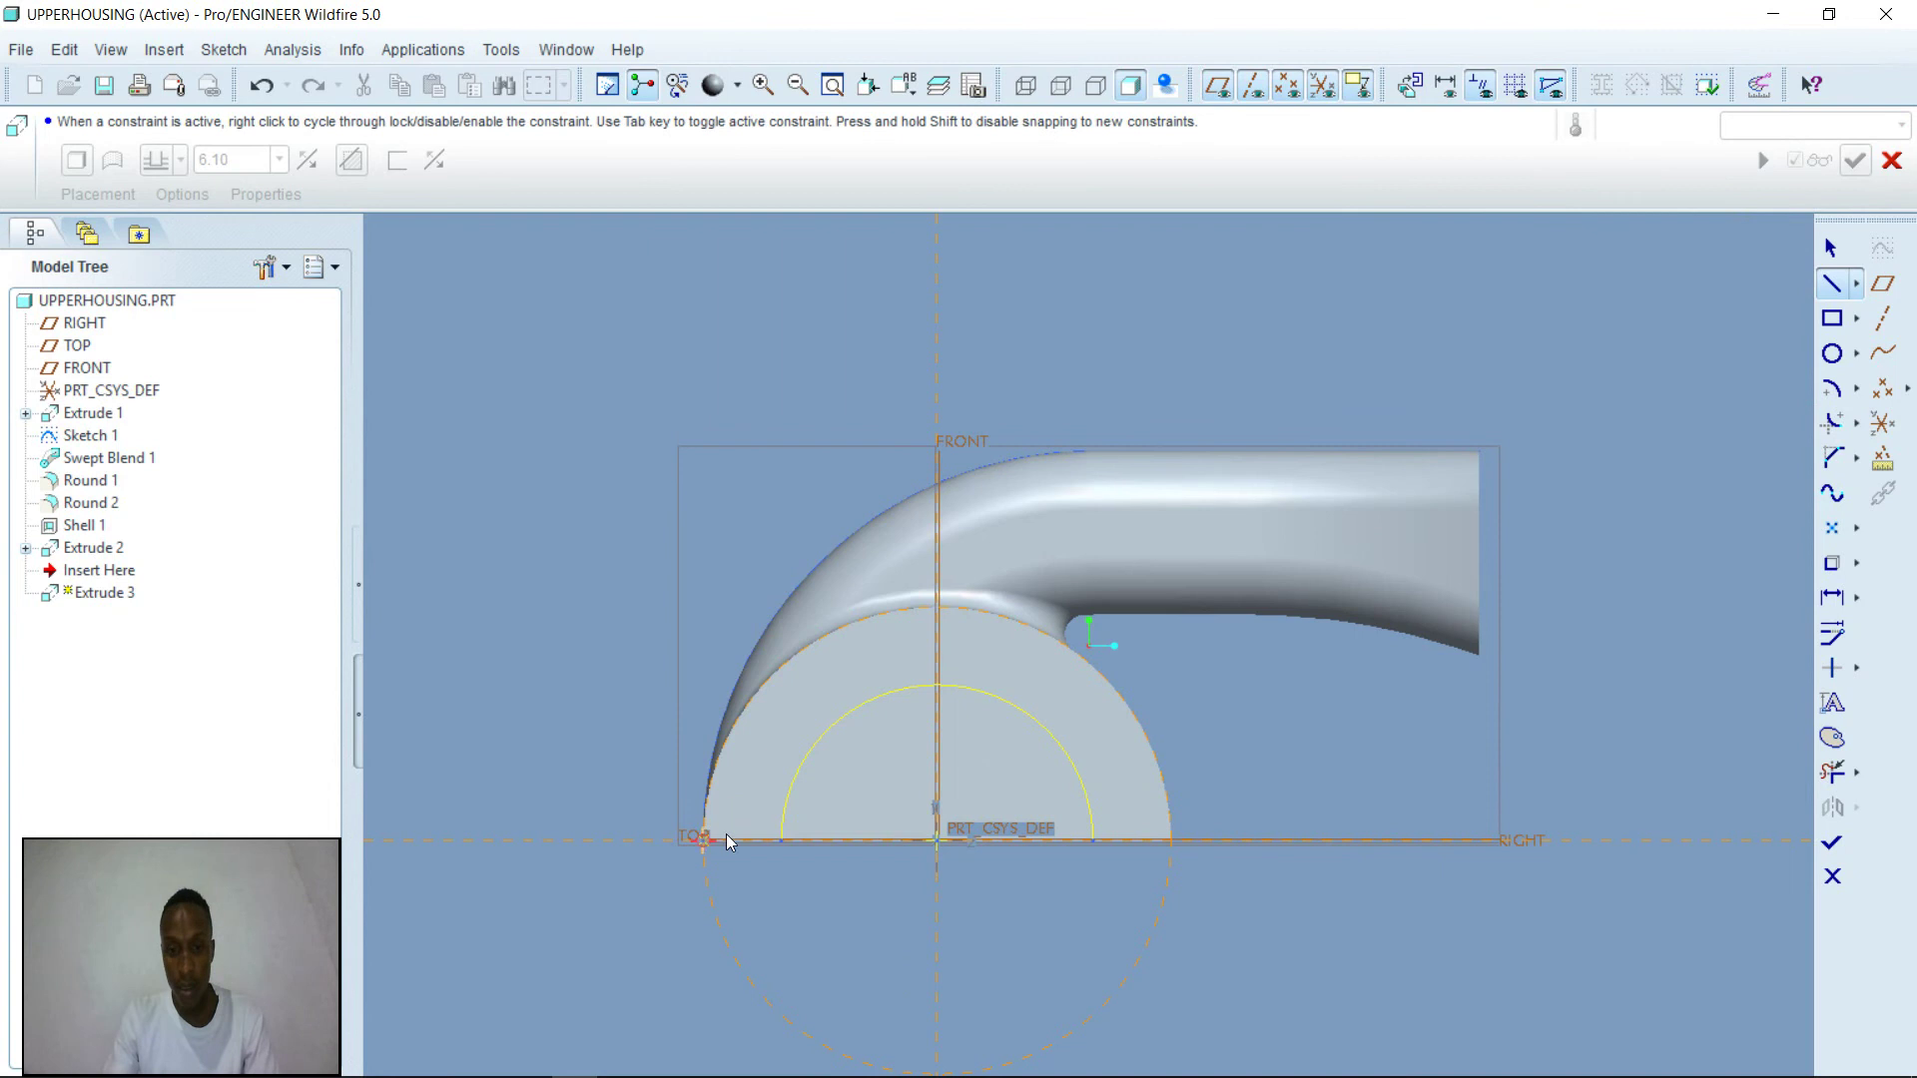
click(782, 842)
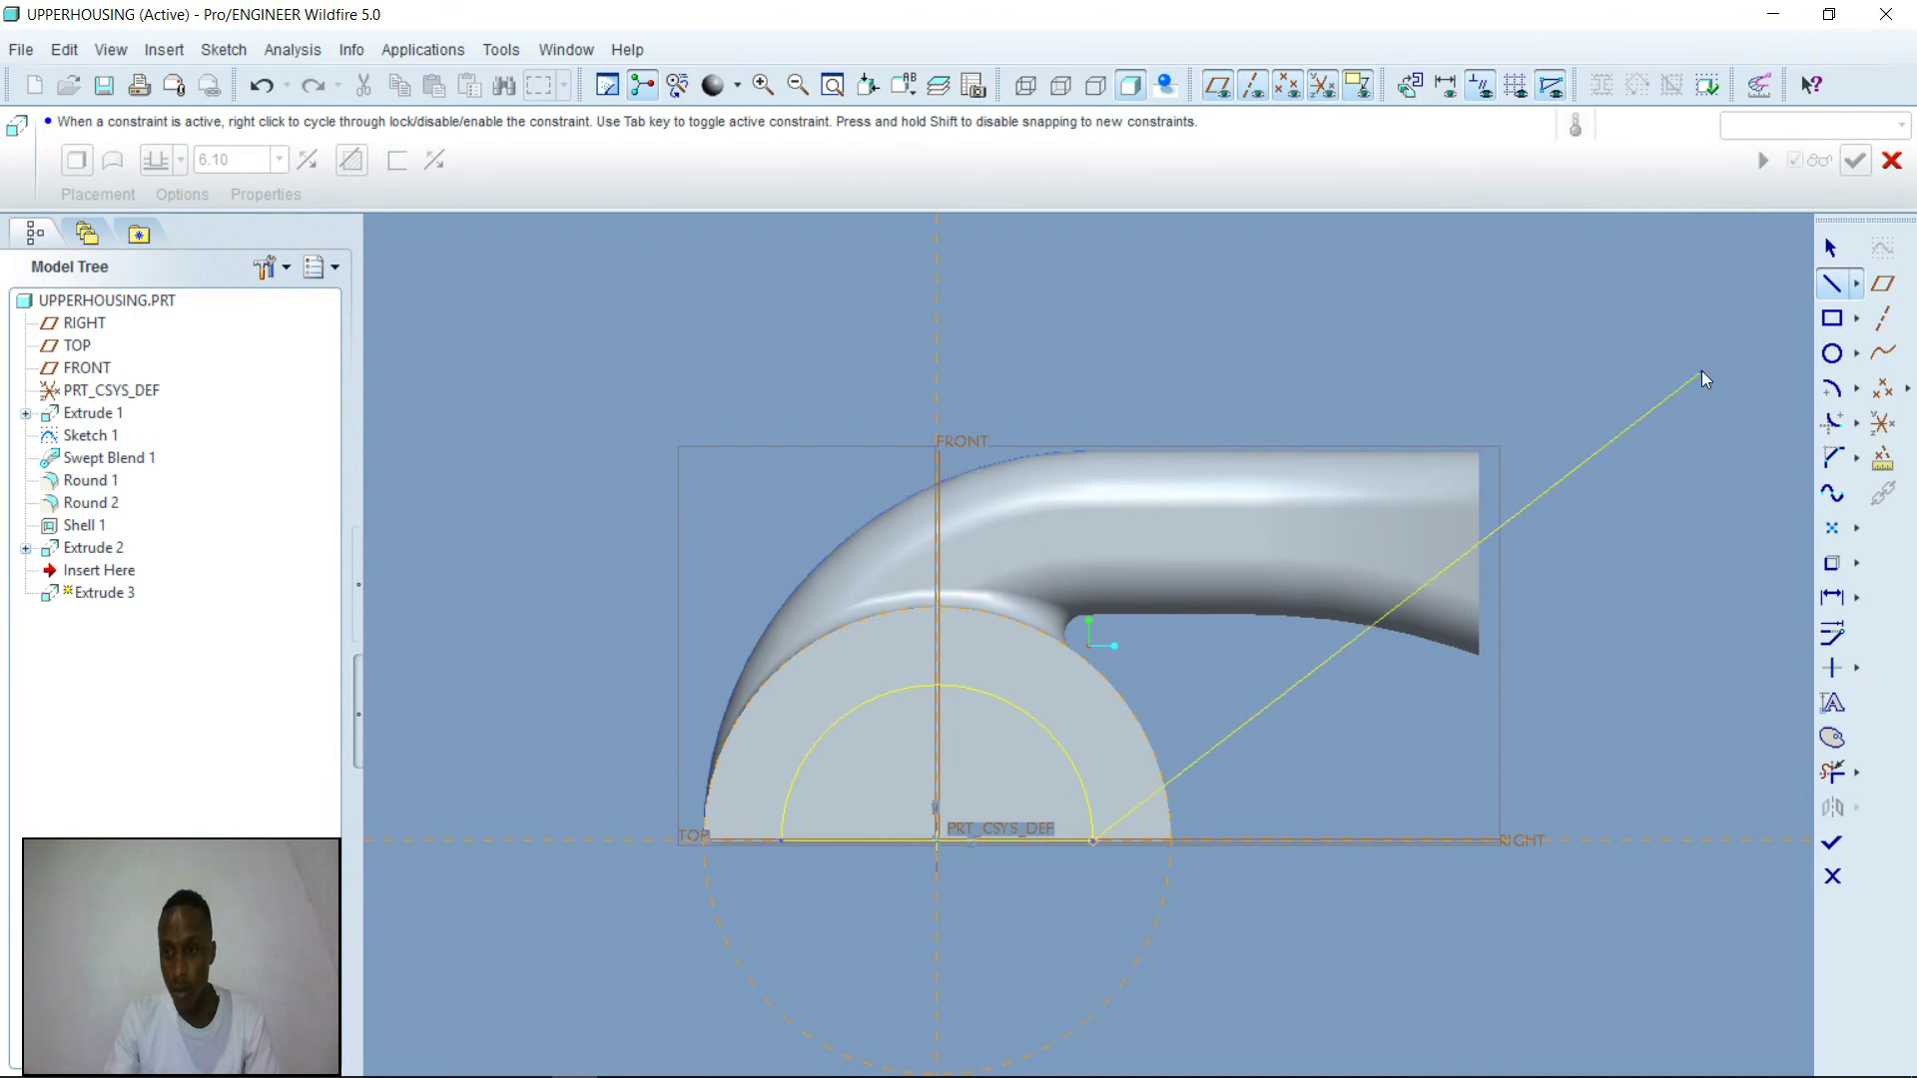
click(1830, 248)
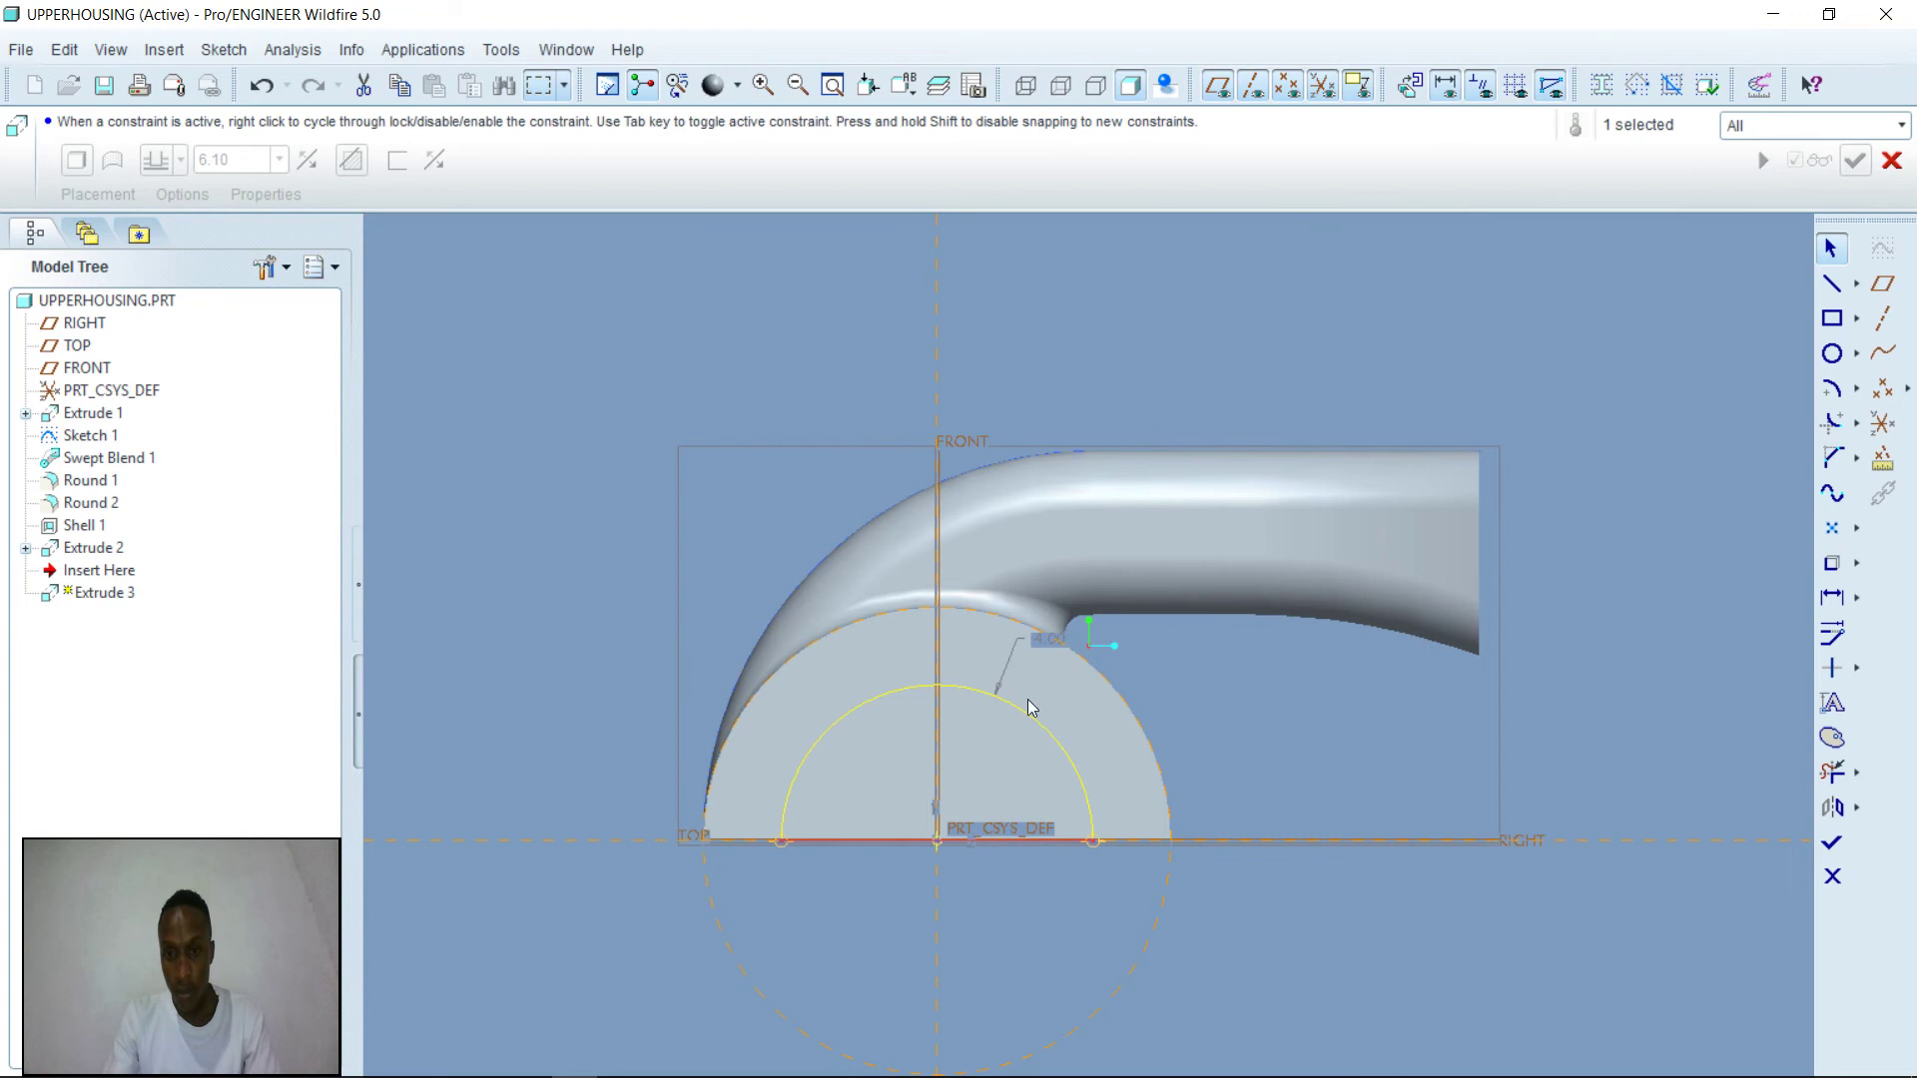
- Set the semicircle's radius to 1.5 and finish the sketch
double_click(1053, 647)
text(1.5)
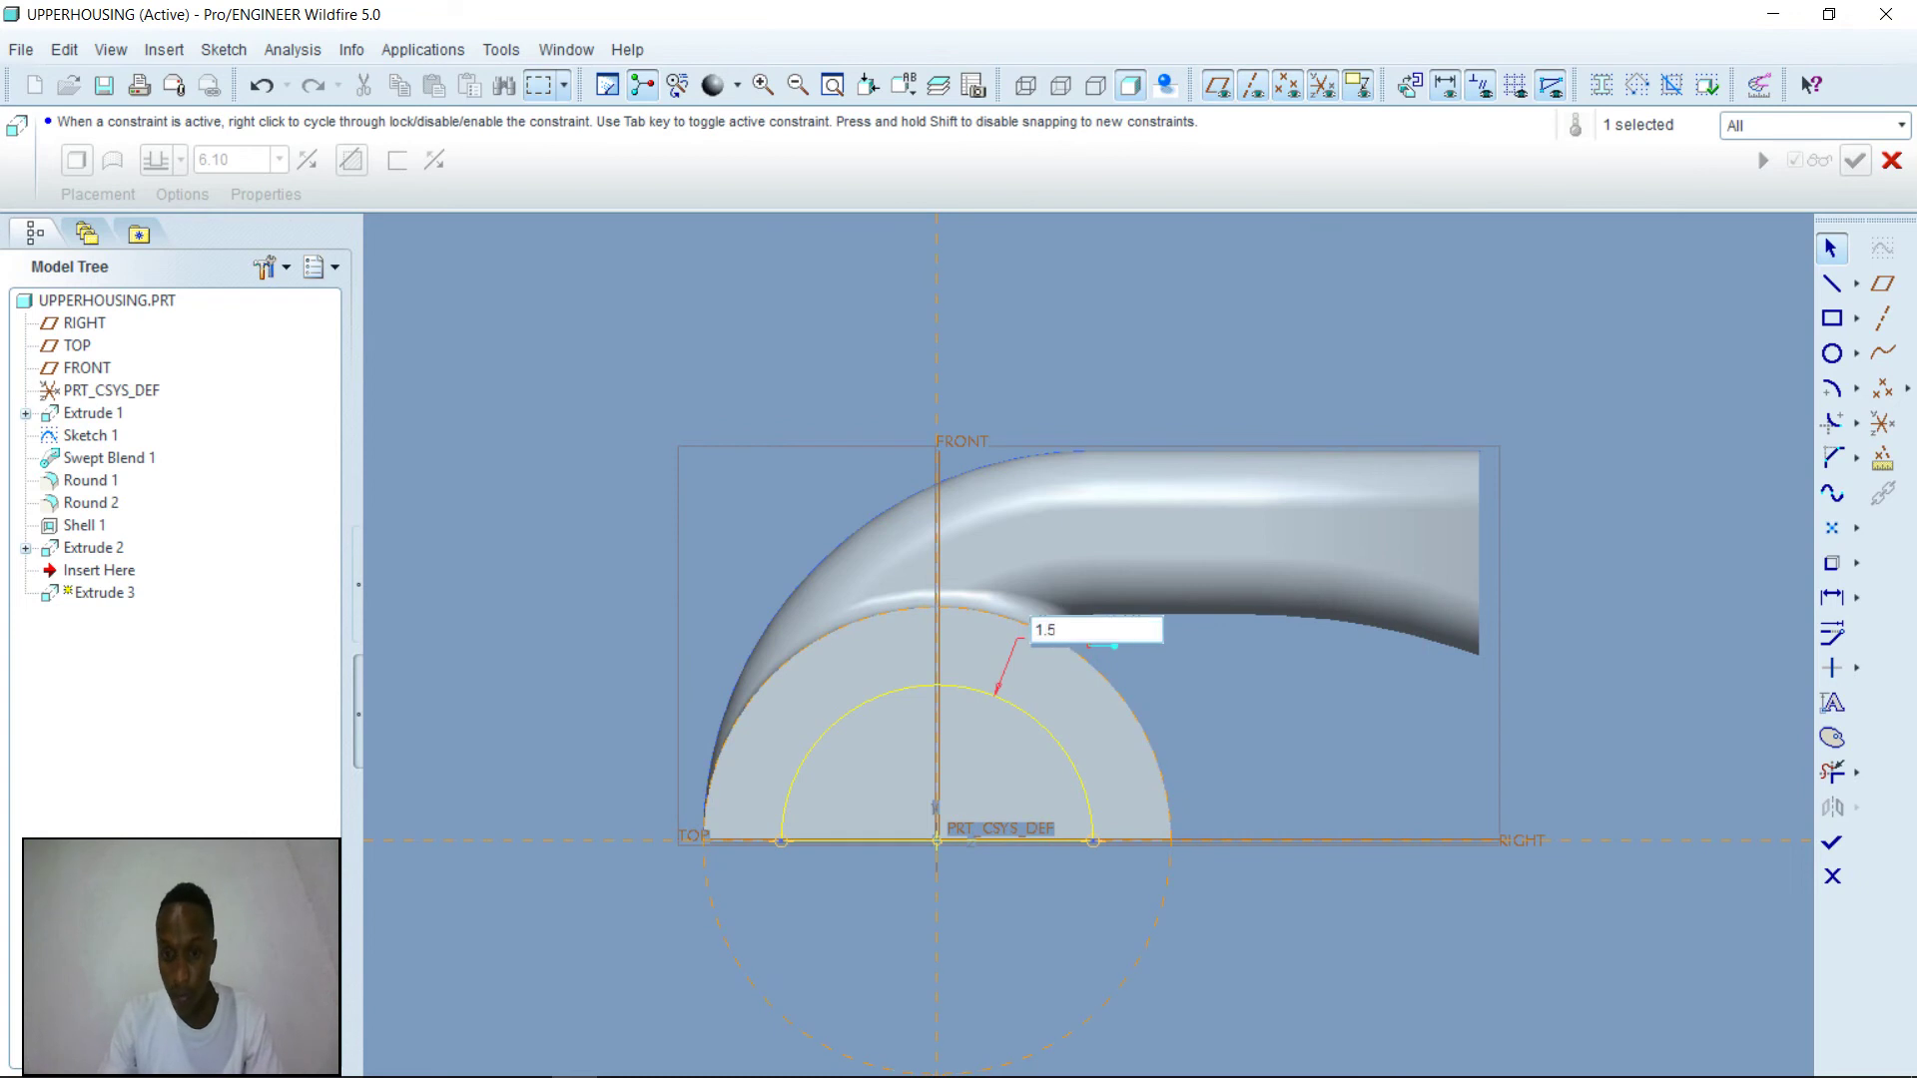
key(Return)
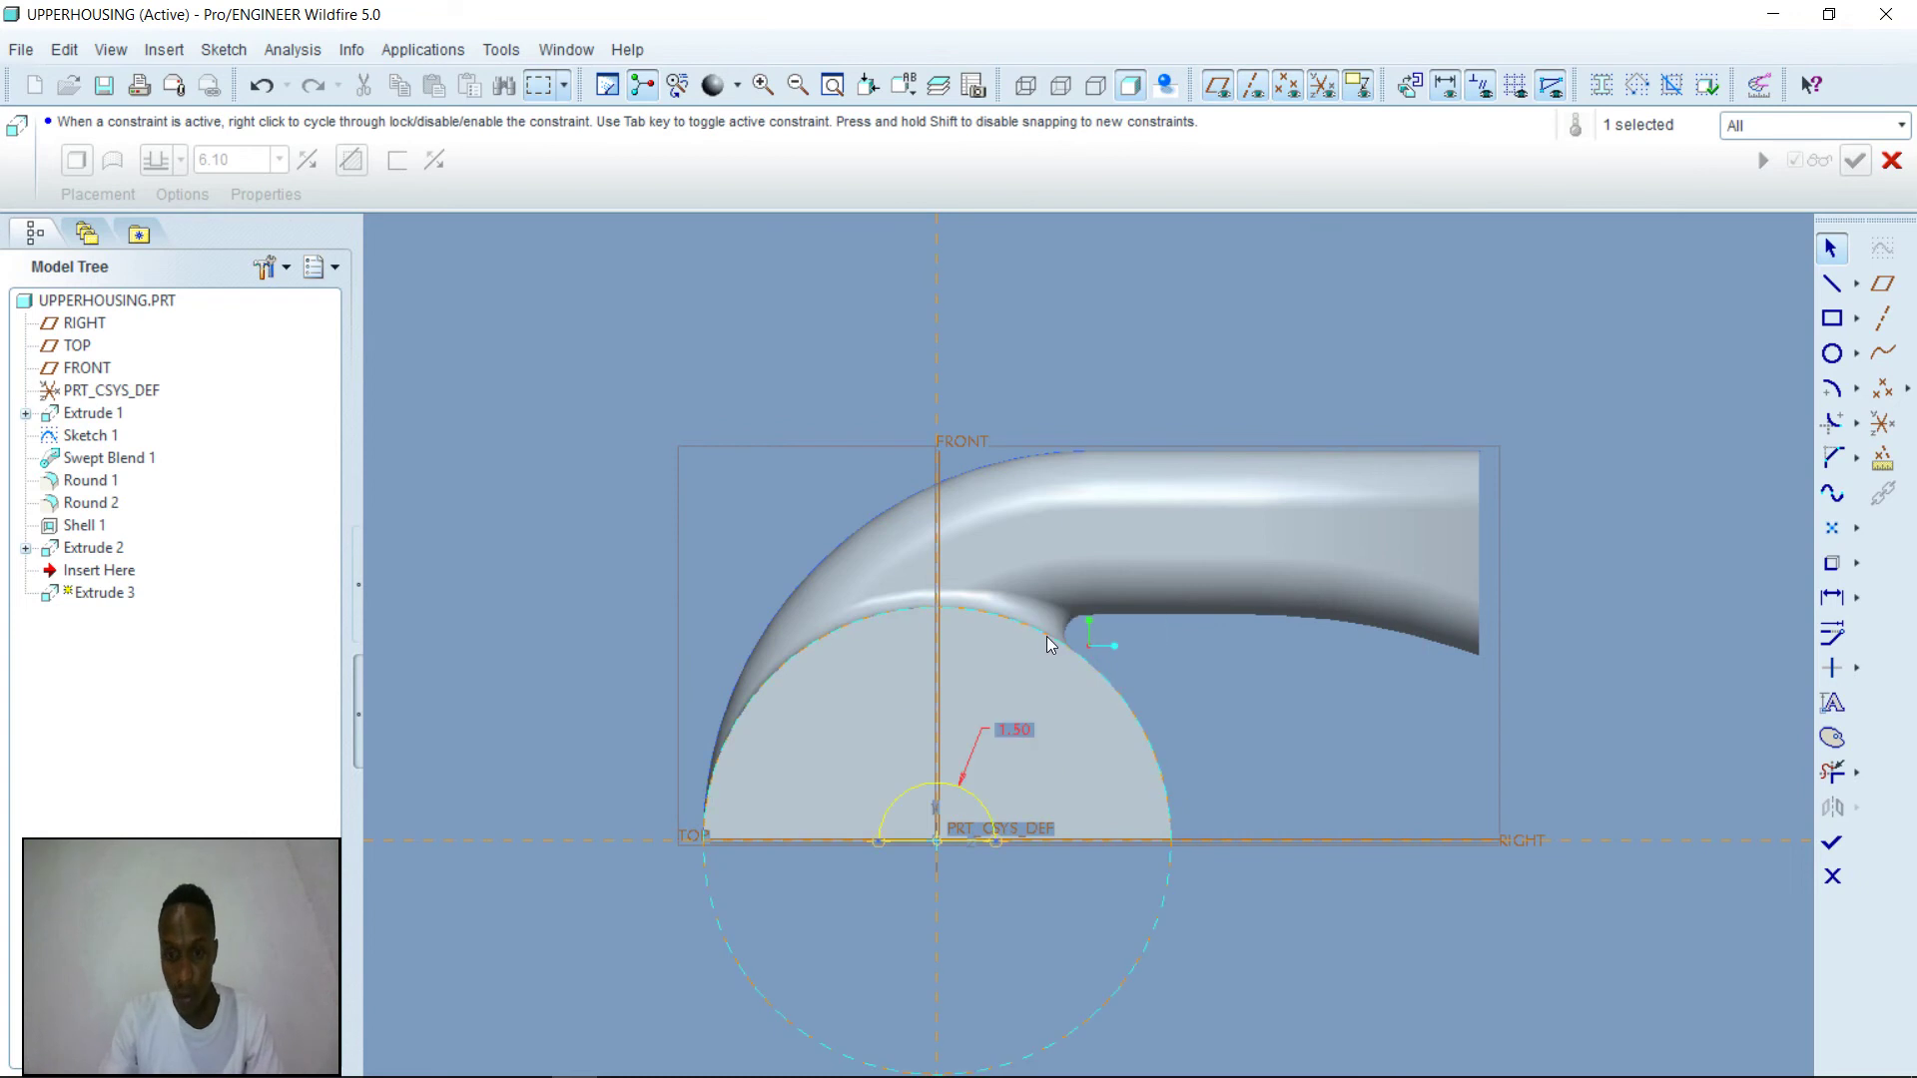
click(1832, 843)
- Preview the semicircular extruded cut in the housing's back face and complete the feature
middle_drag(984, 343, 1105, 320)
click(1825, 170)
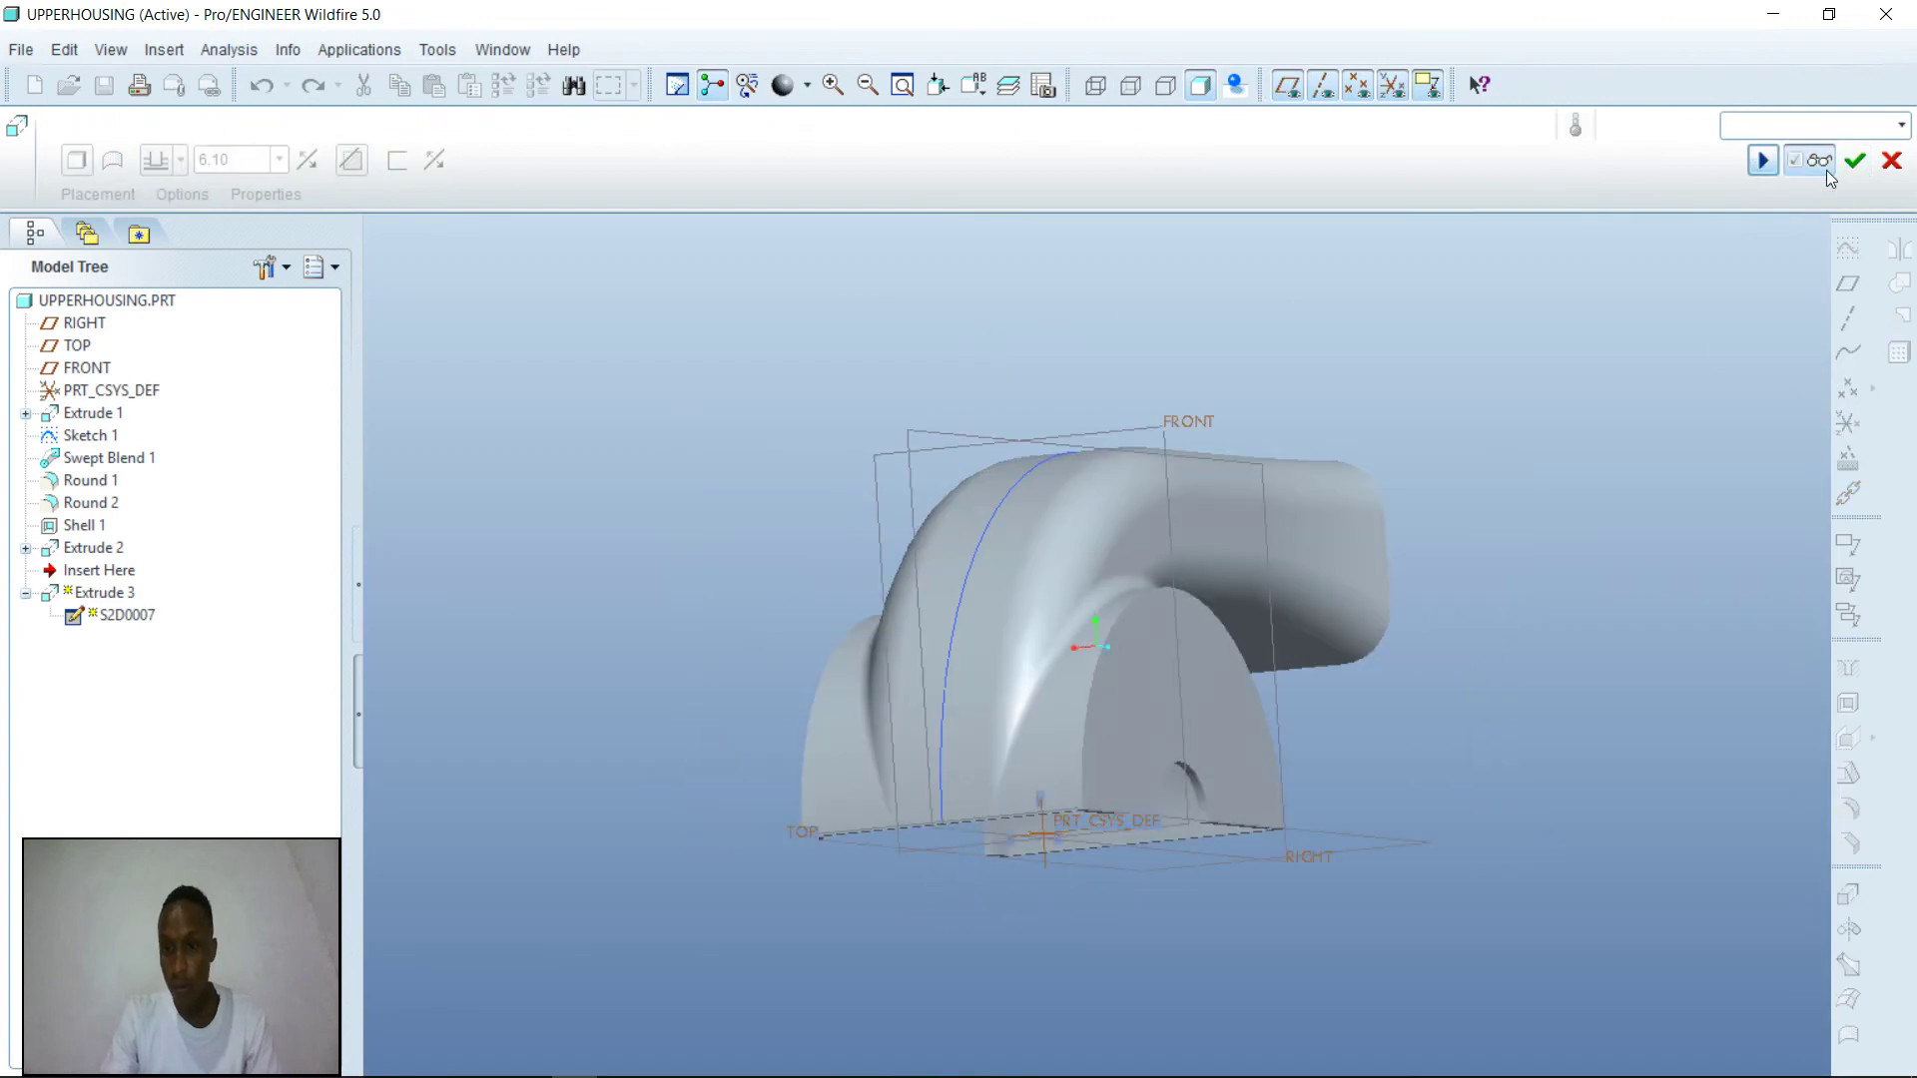
middle_drag(1592, 642, 1491, 612)
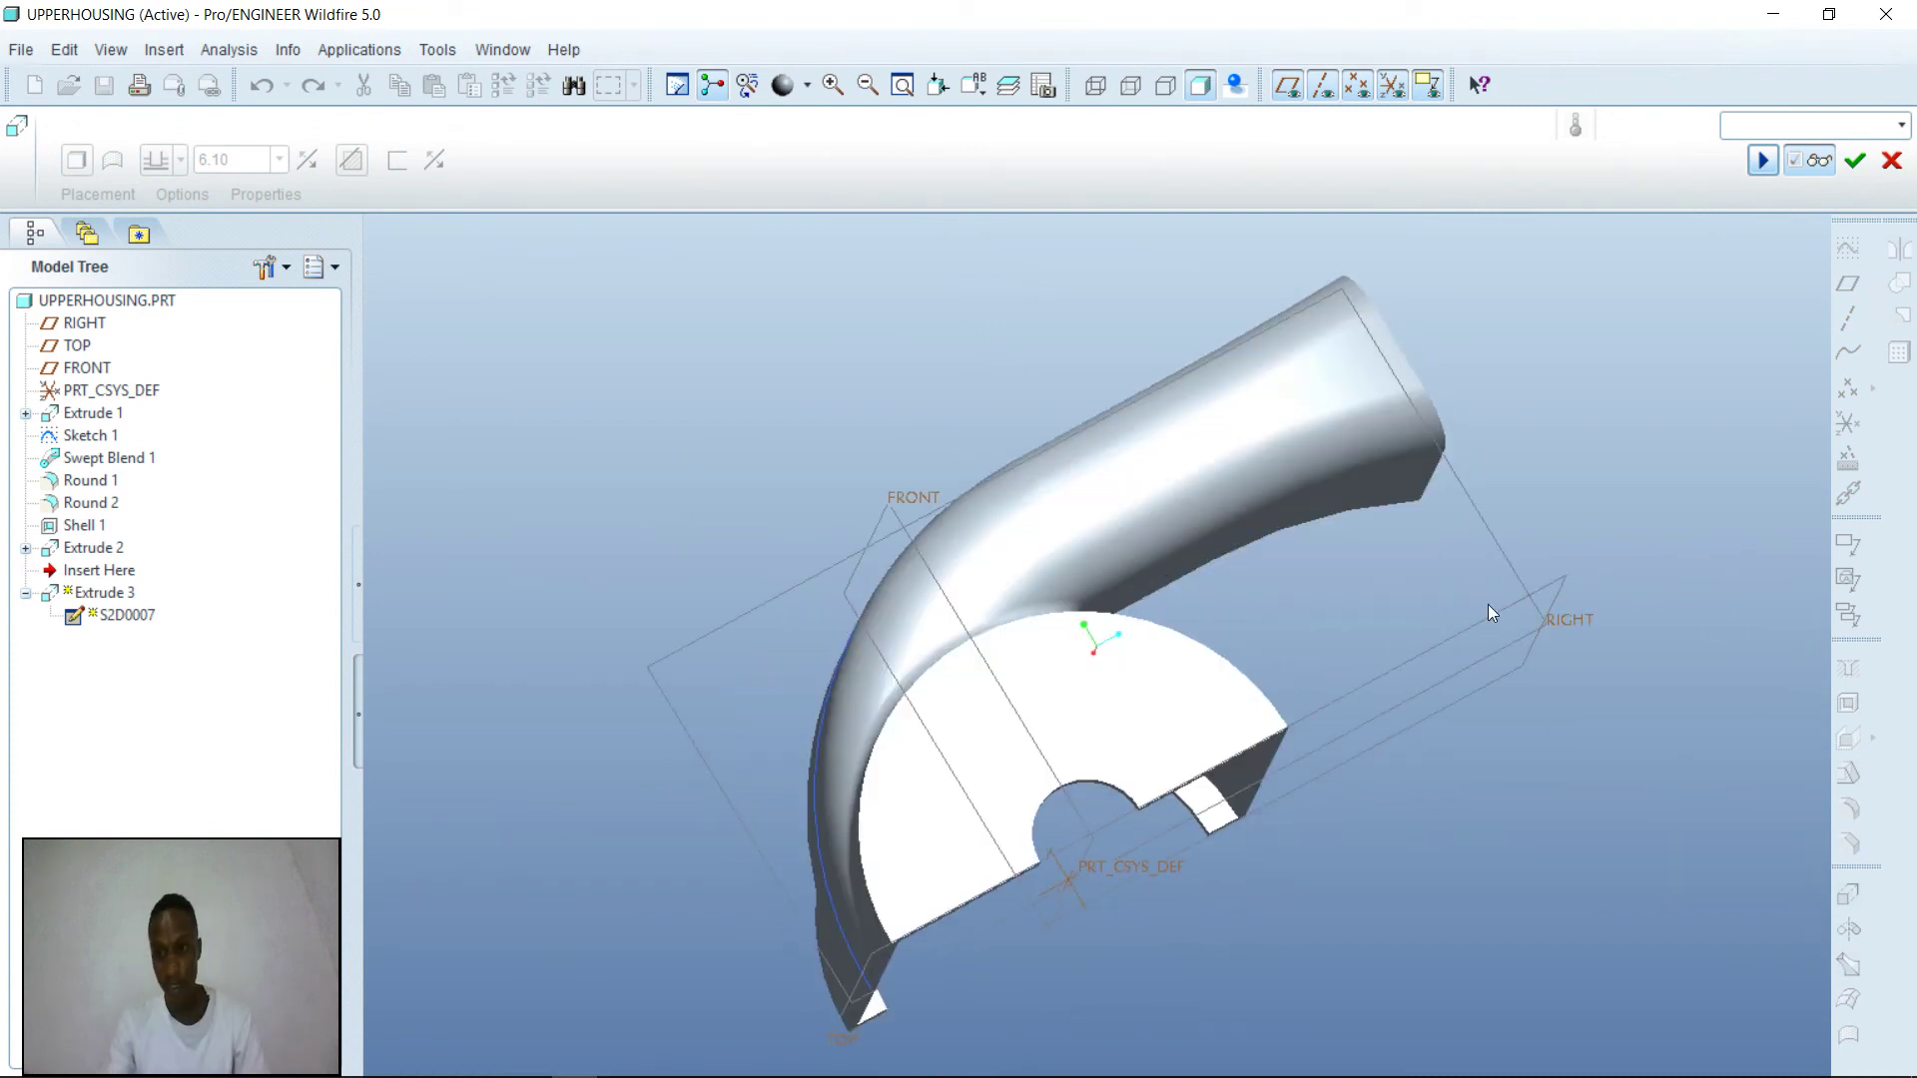
click(1855, 161)
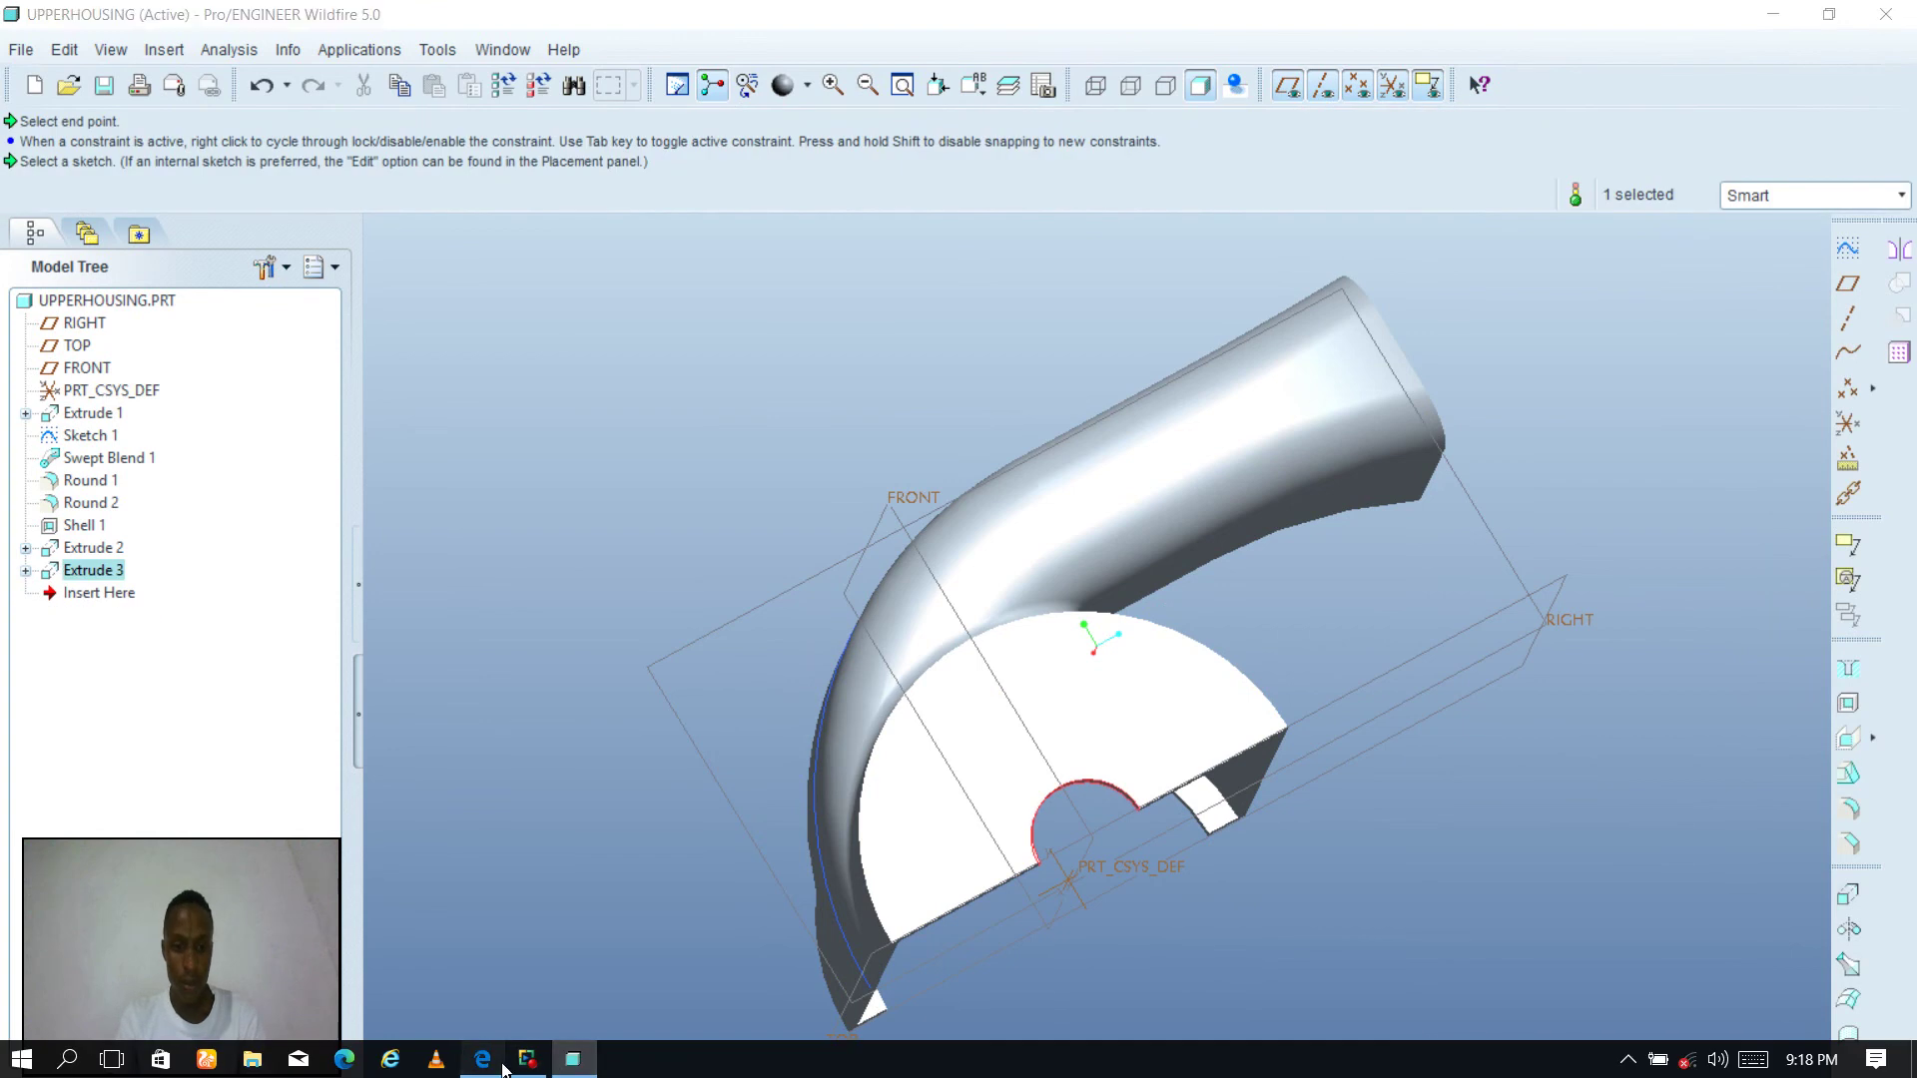
- Switch to the PDF guide in Edge, read the instructions and Figures 9-61 and 9-62 for the eighth extruded feature, and return to the model
click(497, 1061)
scroll(933, 592, down, 4)
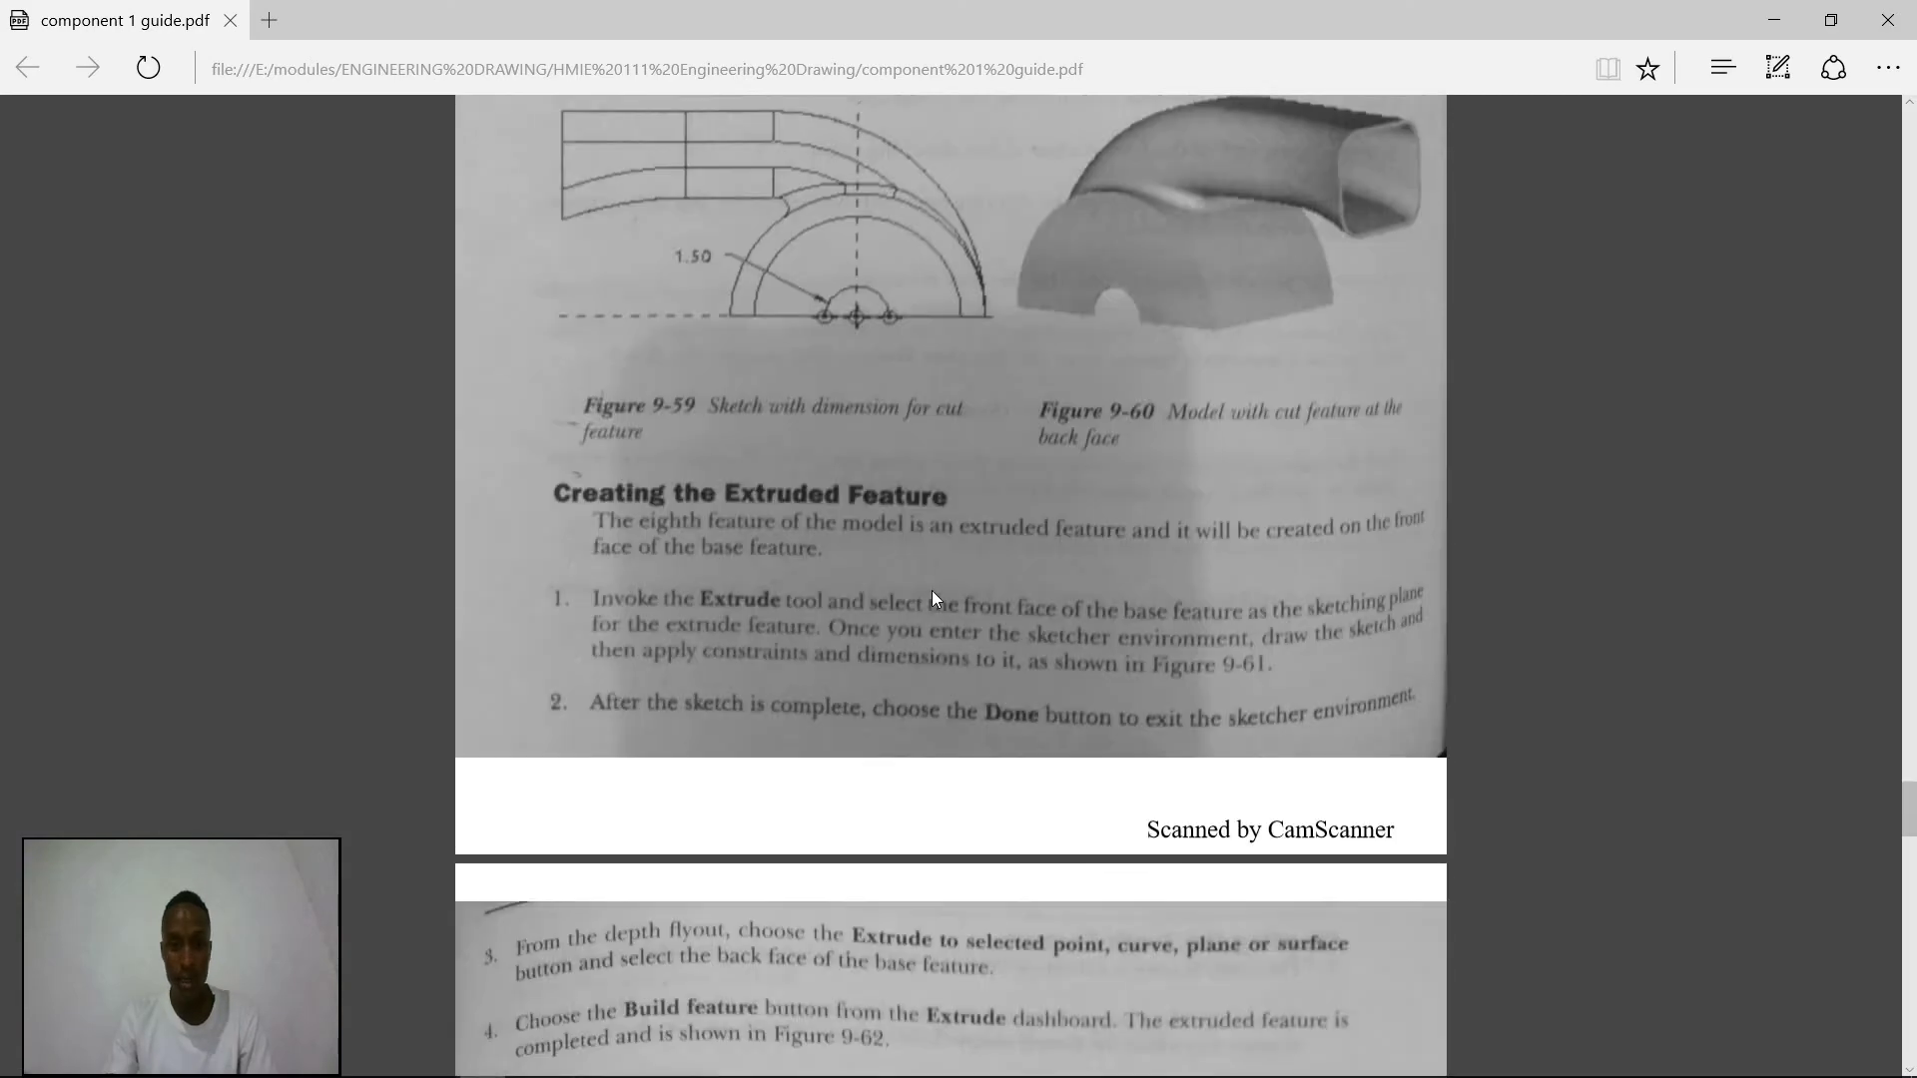
scroll(935, 598, down, 2)
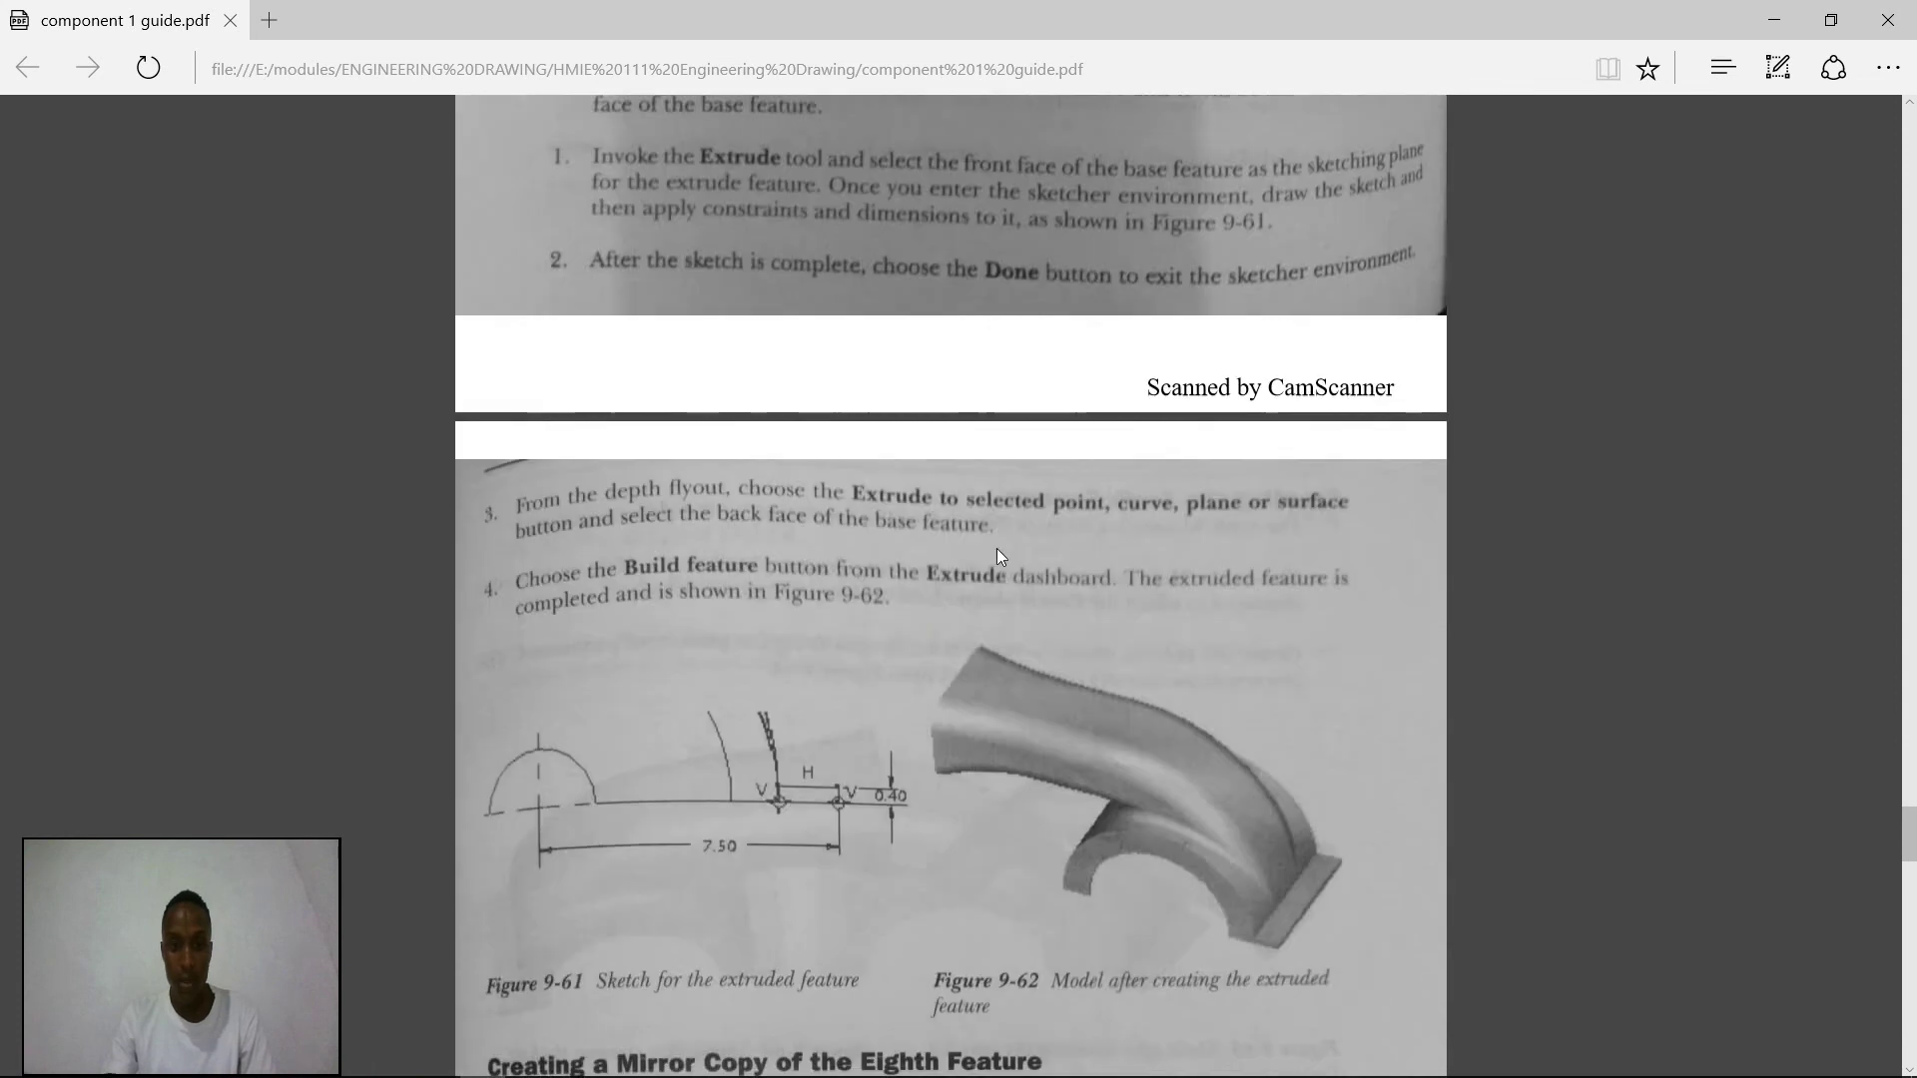
scroll(998, 556, up, 2)
scroll(998, 557, down, 2)
scroll(999, 556, up, 4)
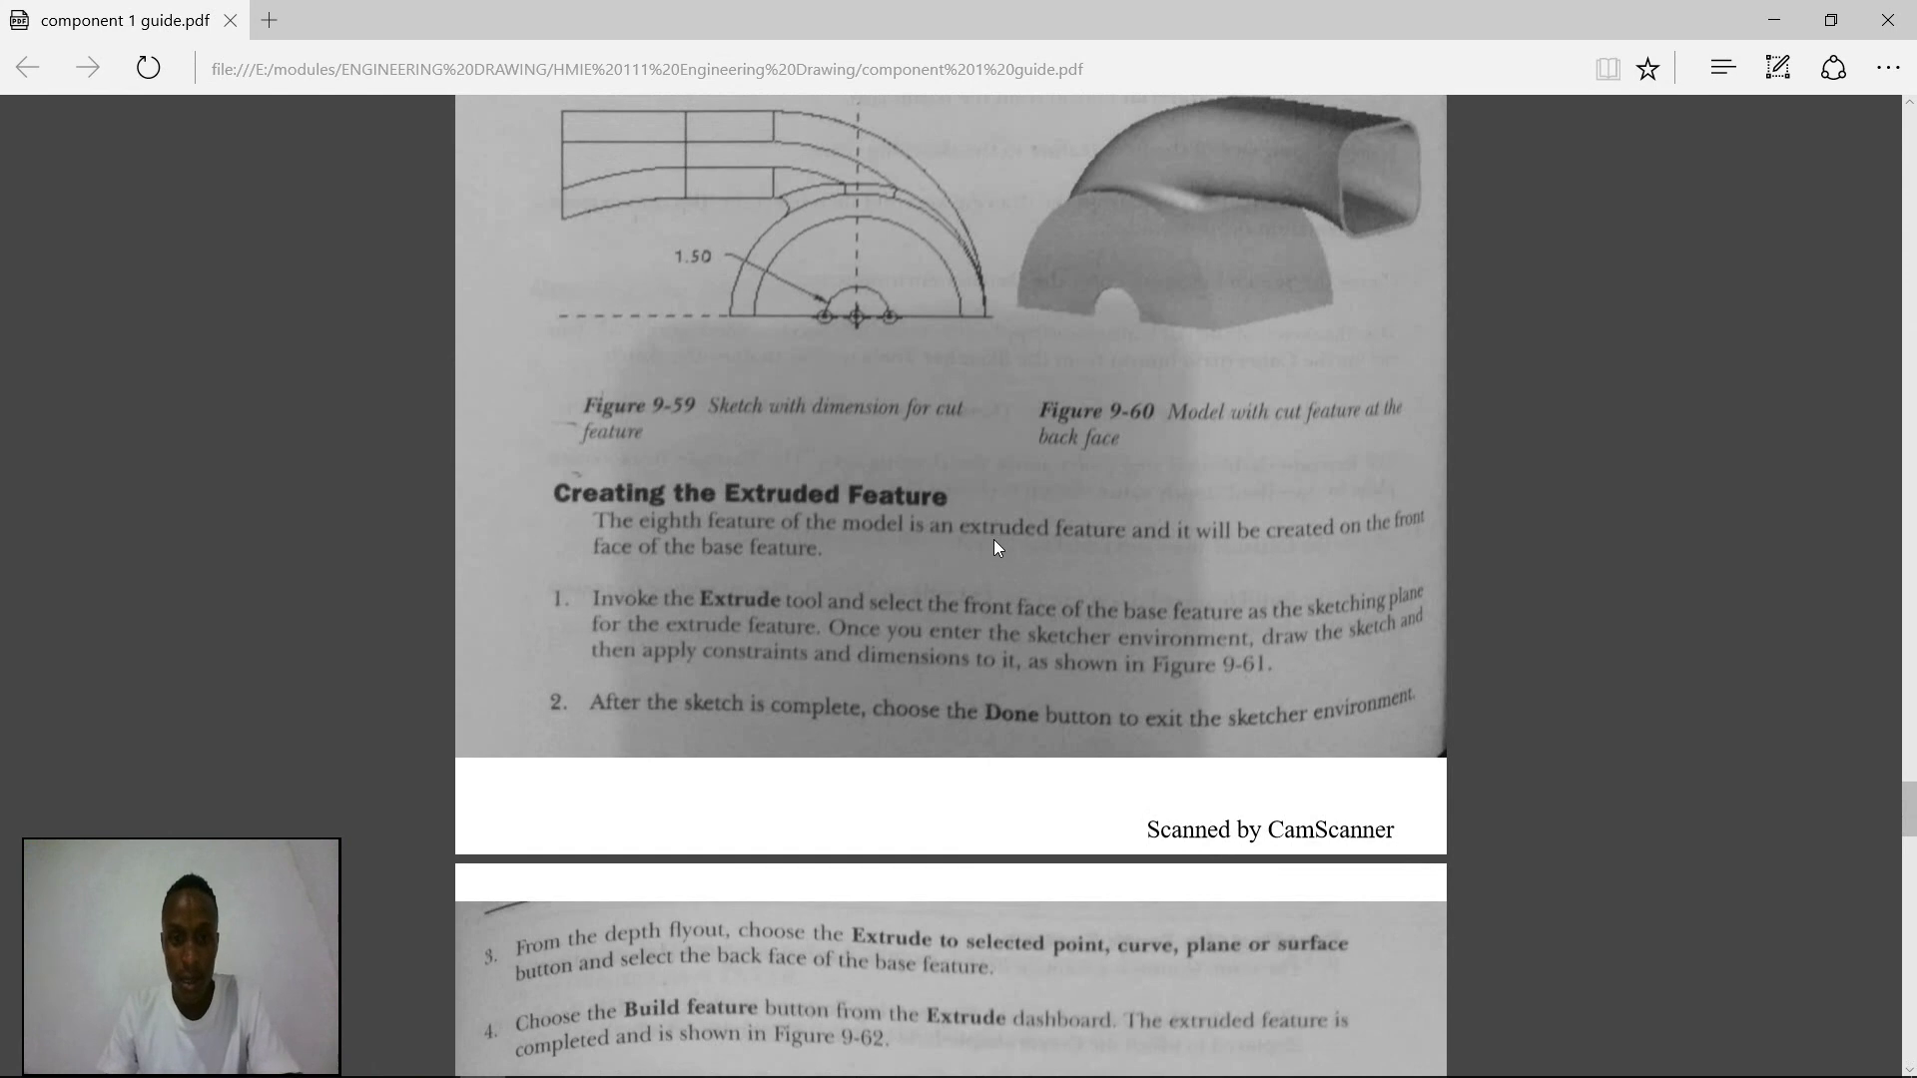
scroll(994, 545, down, 1)
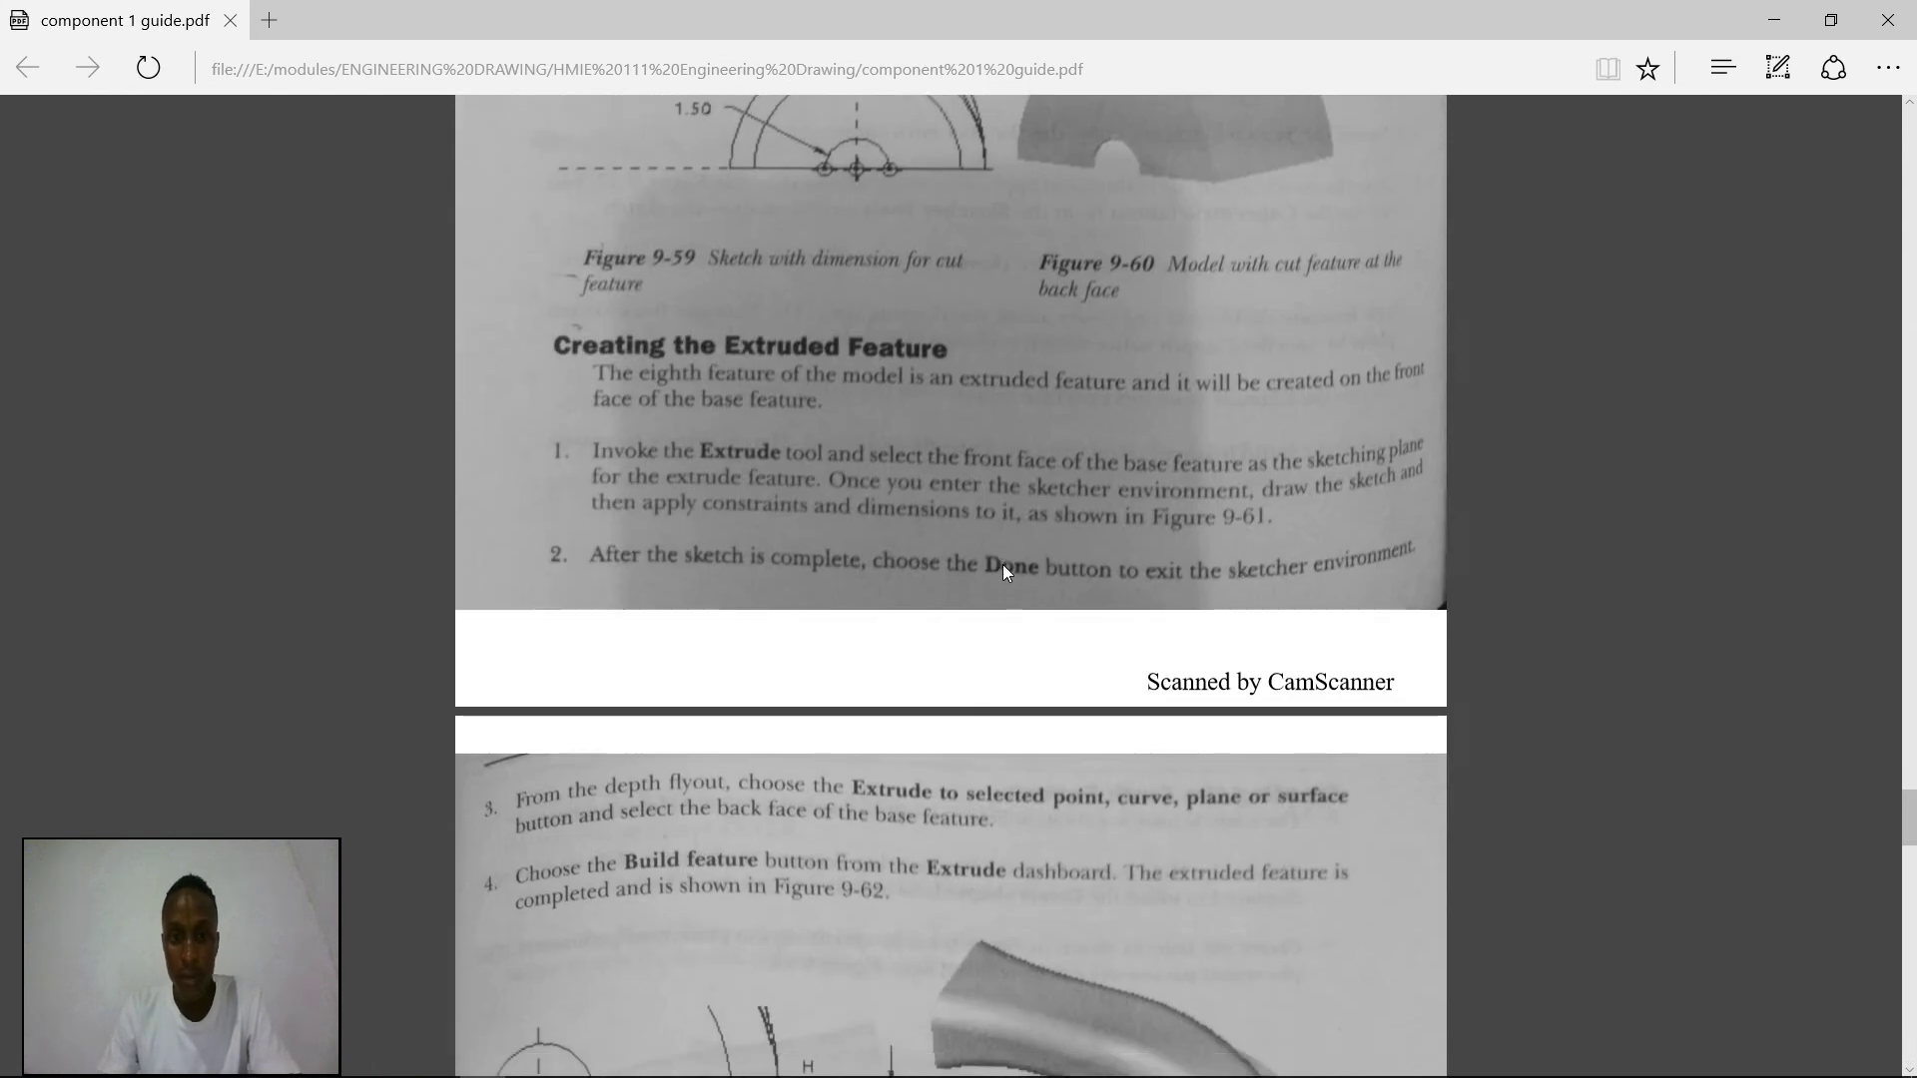
scroll(1002, 565, down, 2)
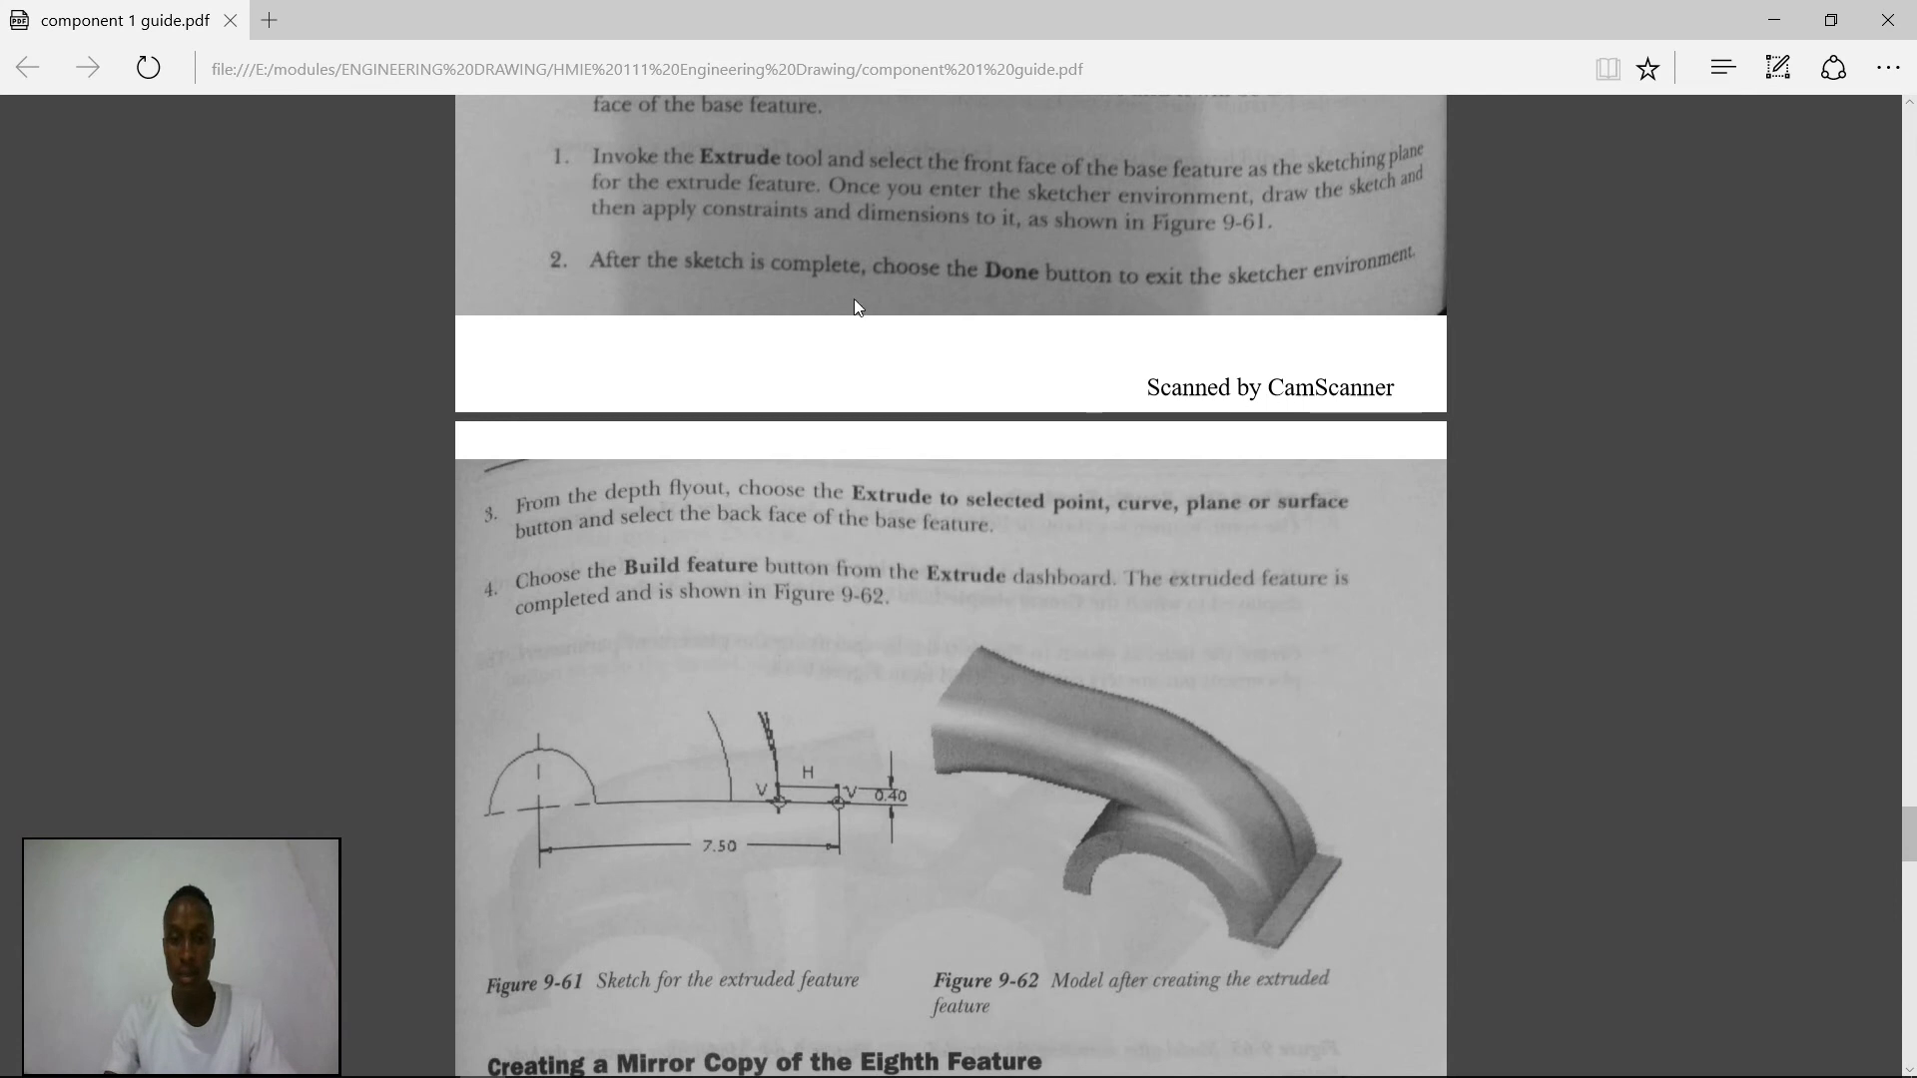
scroll(1153, 495, up, 2)
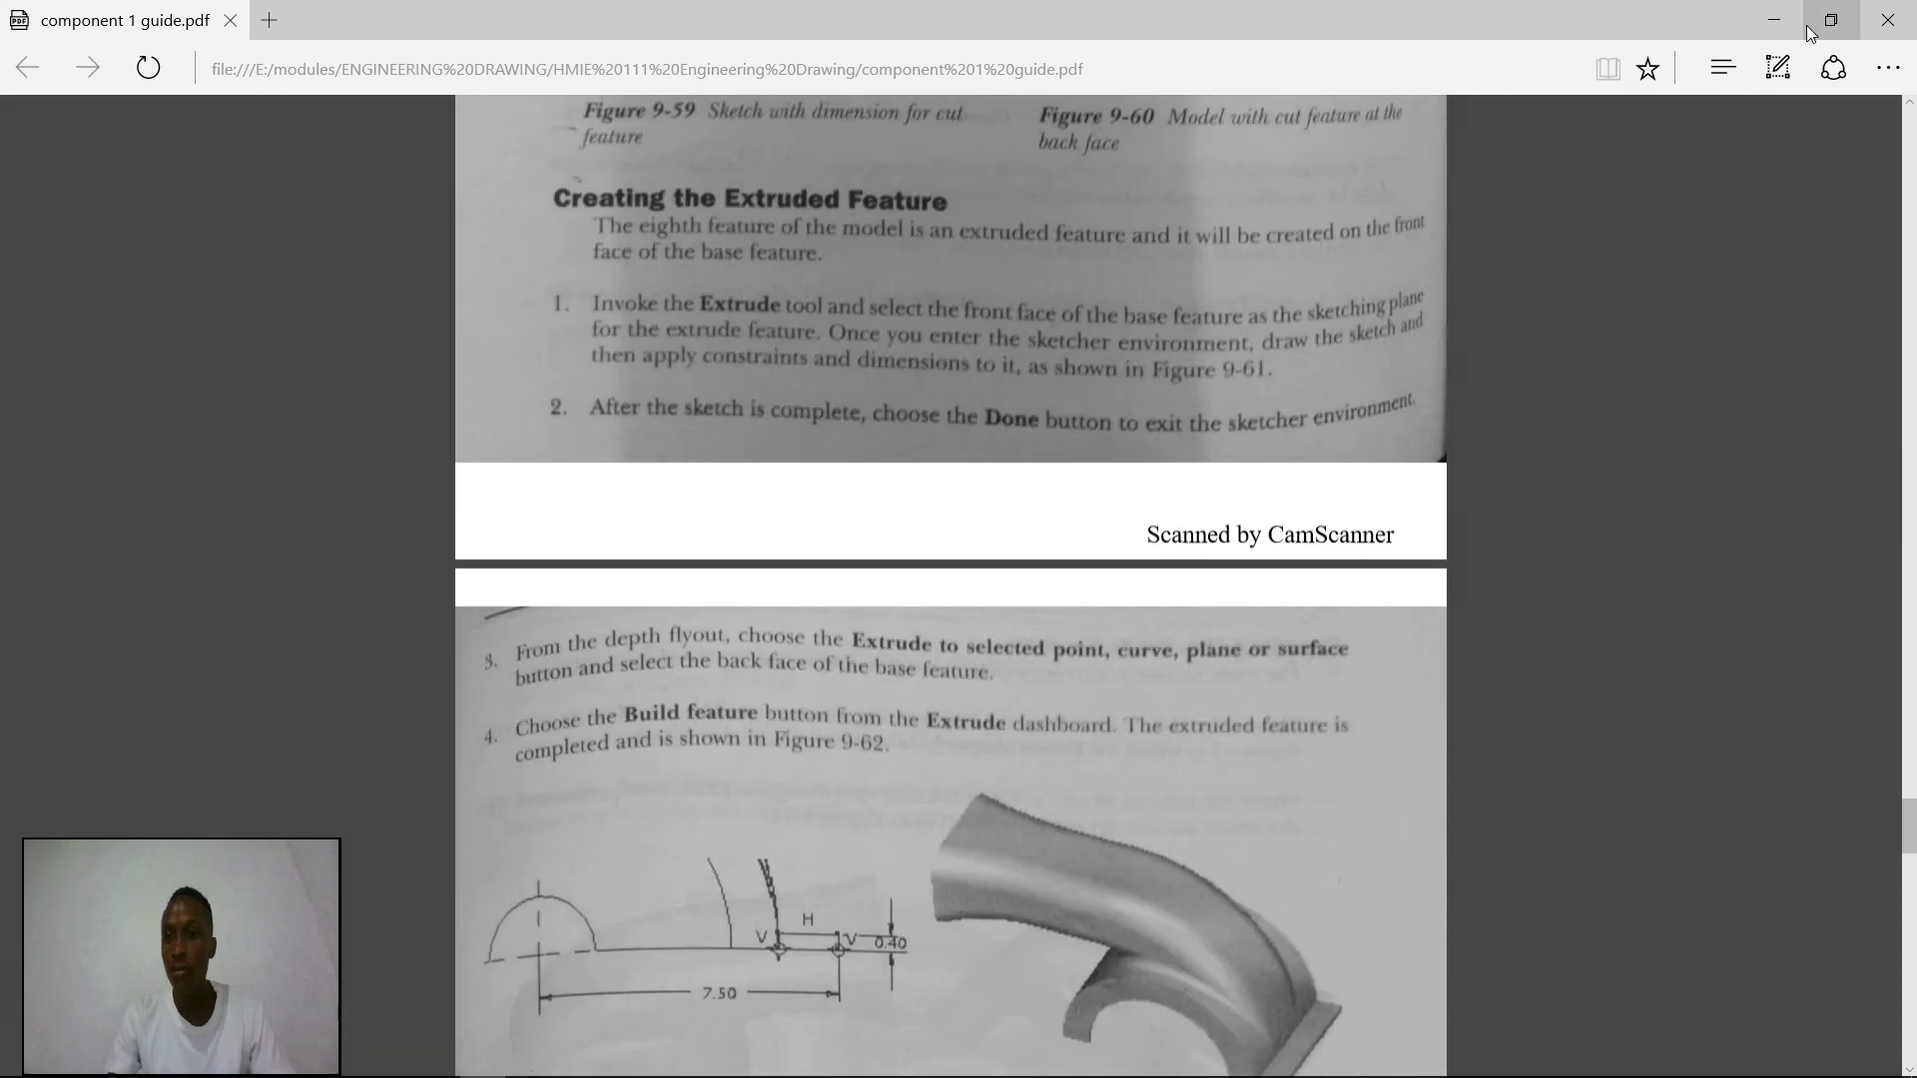
click(1775, 20)
- Start a new sketch on the RIGHT datum plane using the default orientation
middle_drag(1568, 899, 1341, 841)
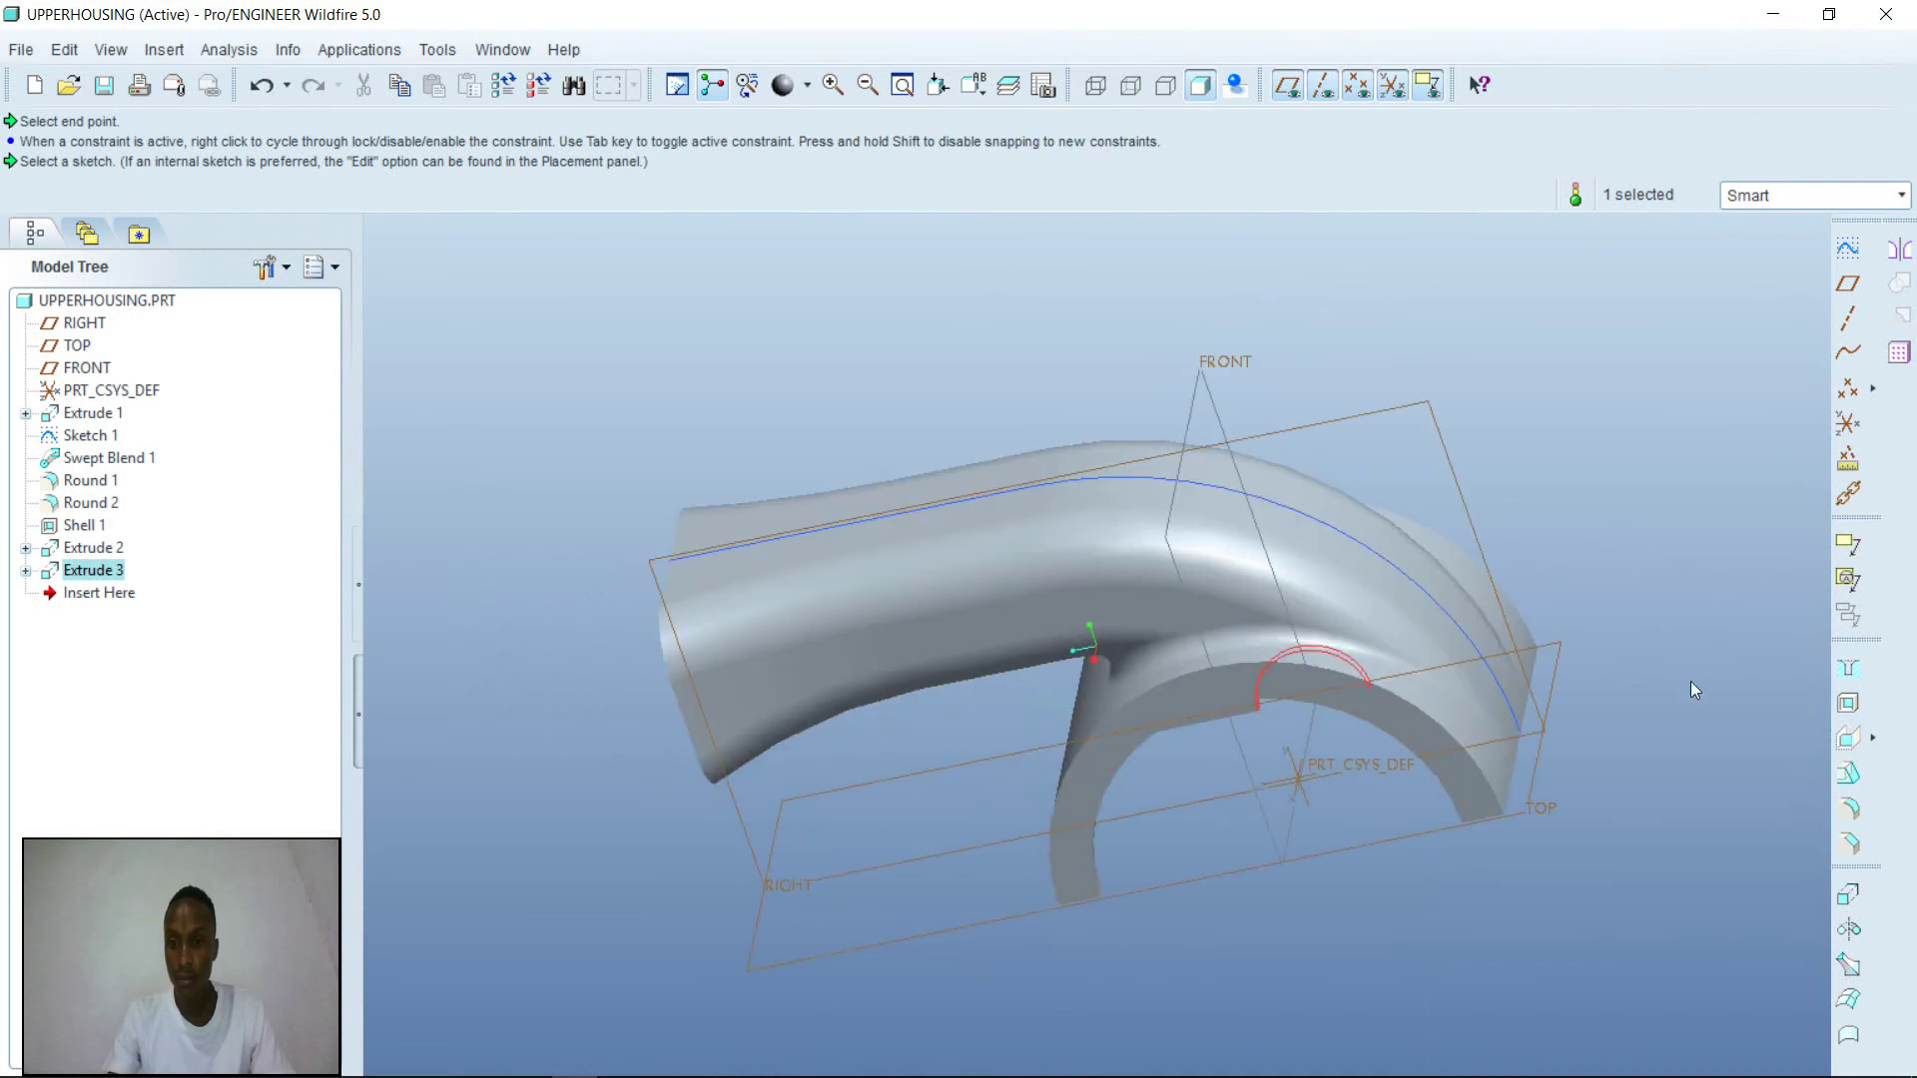
click(1553, 414)
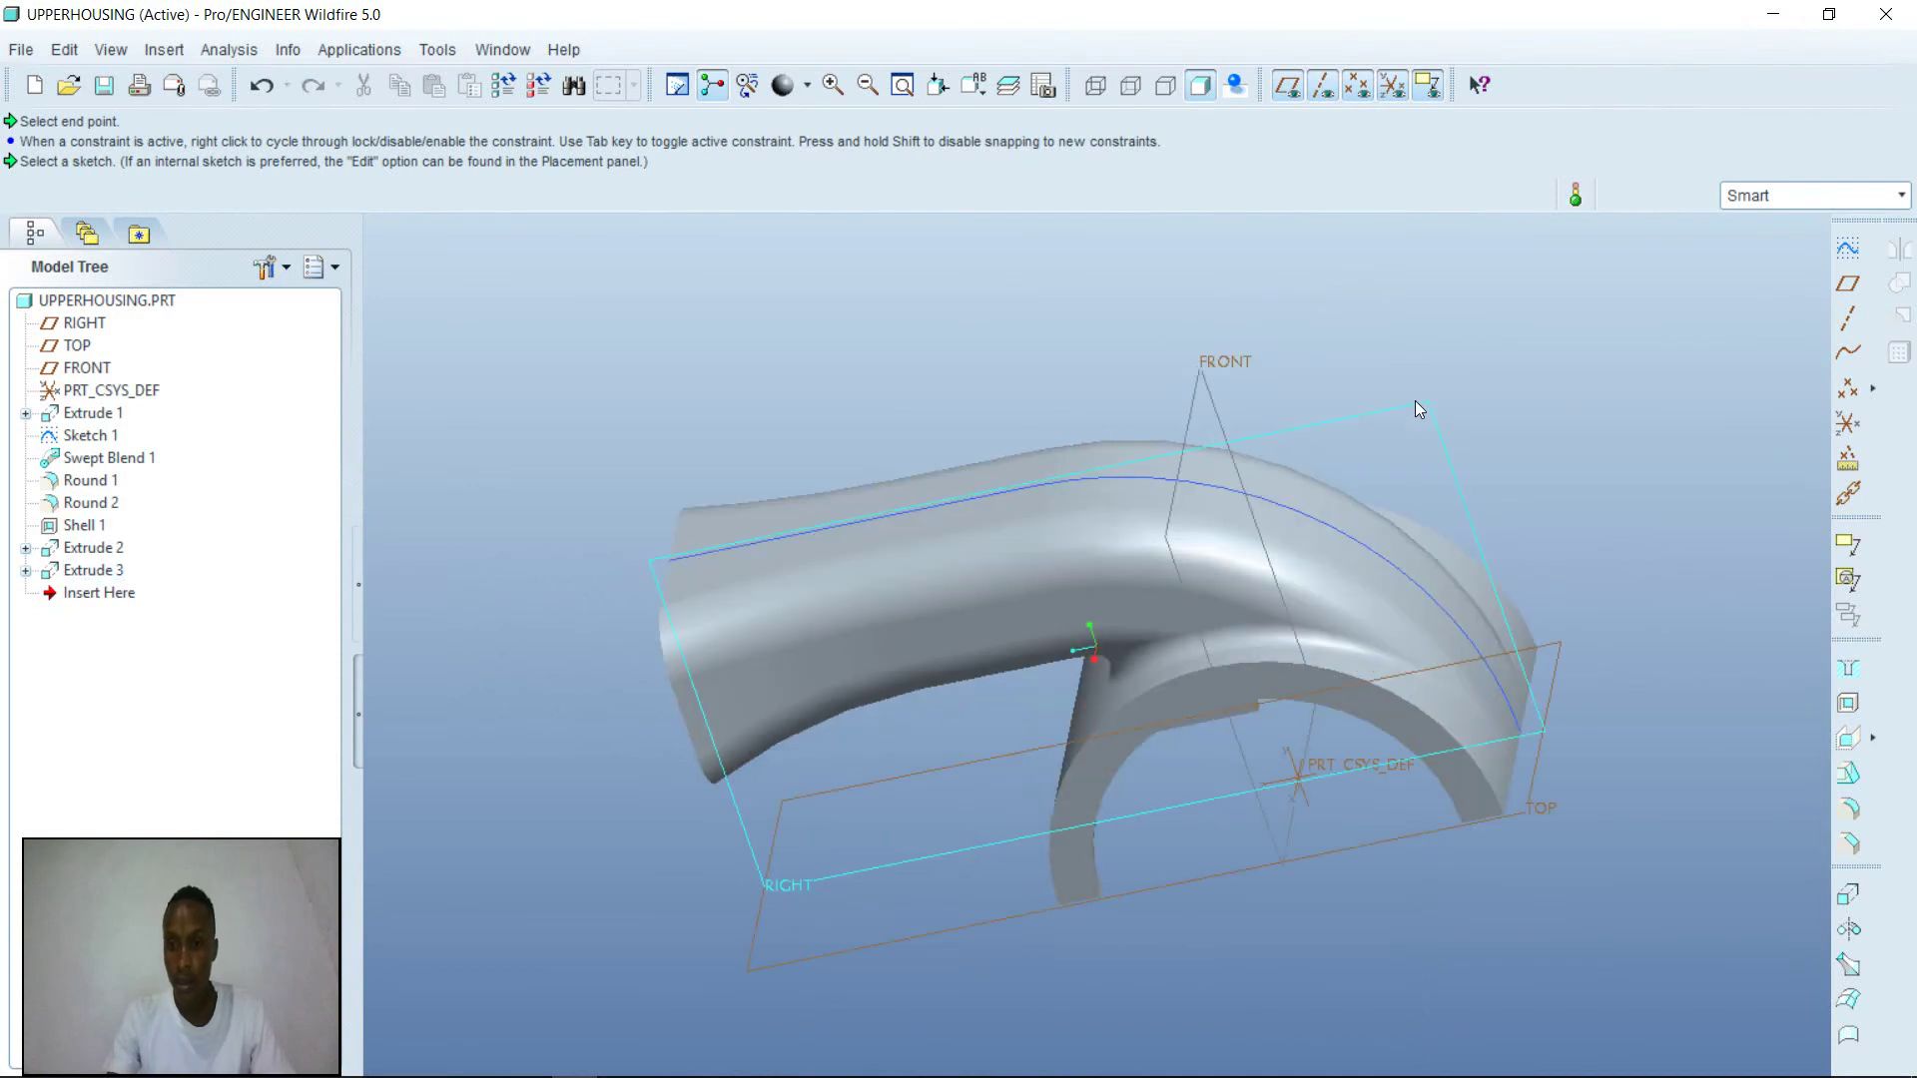
middle_drag(1492, 462, 1405, 470)
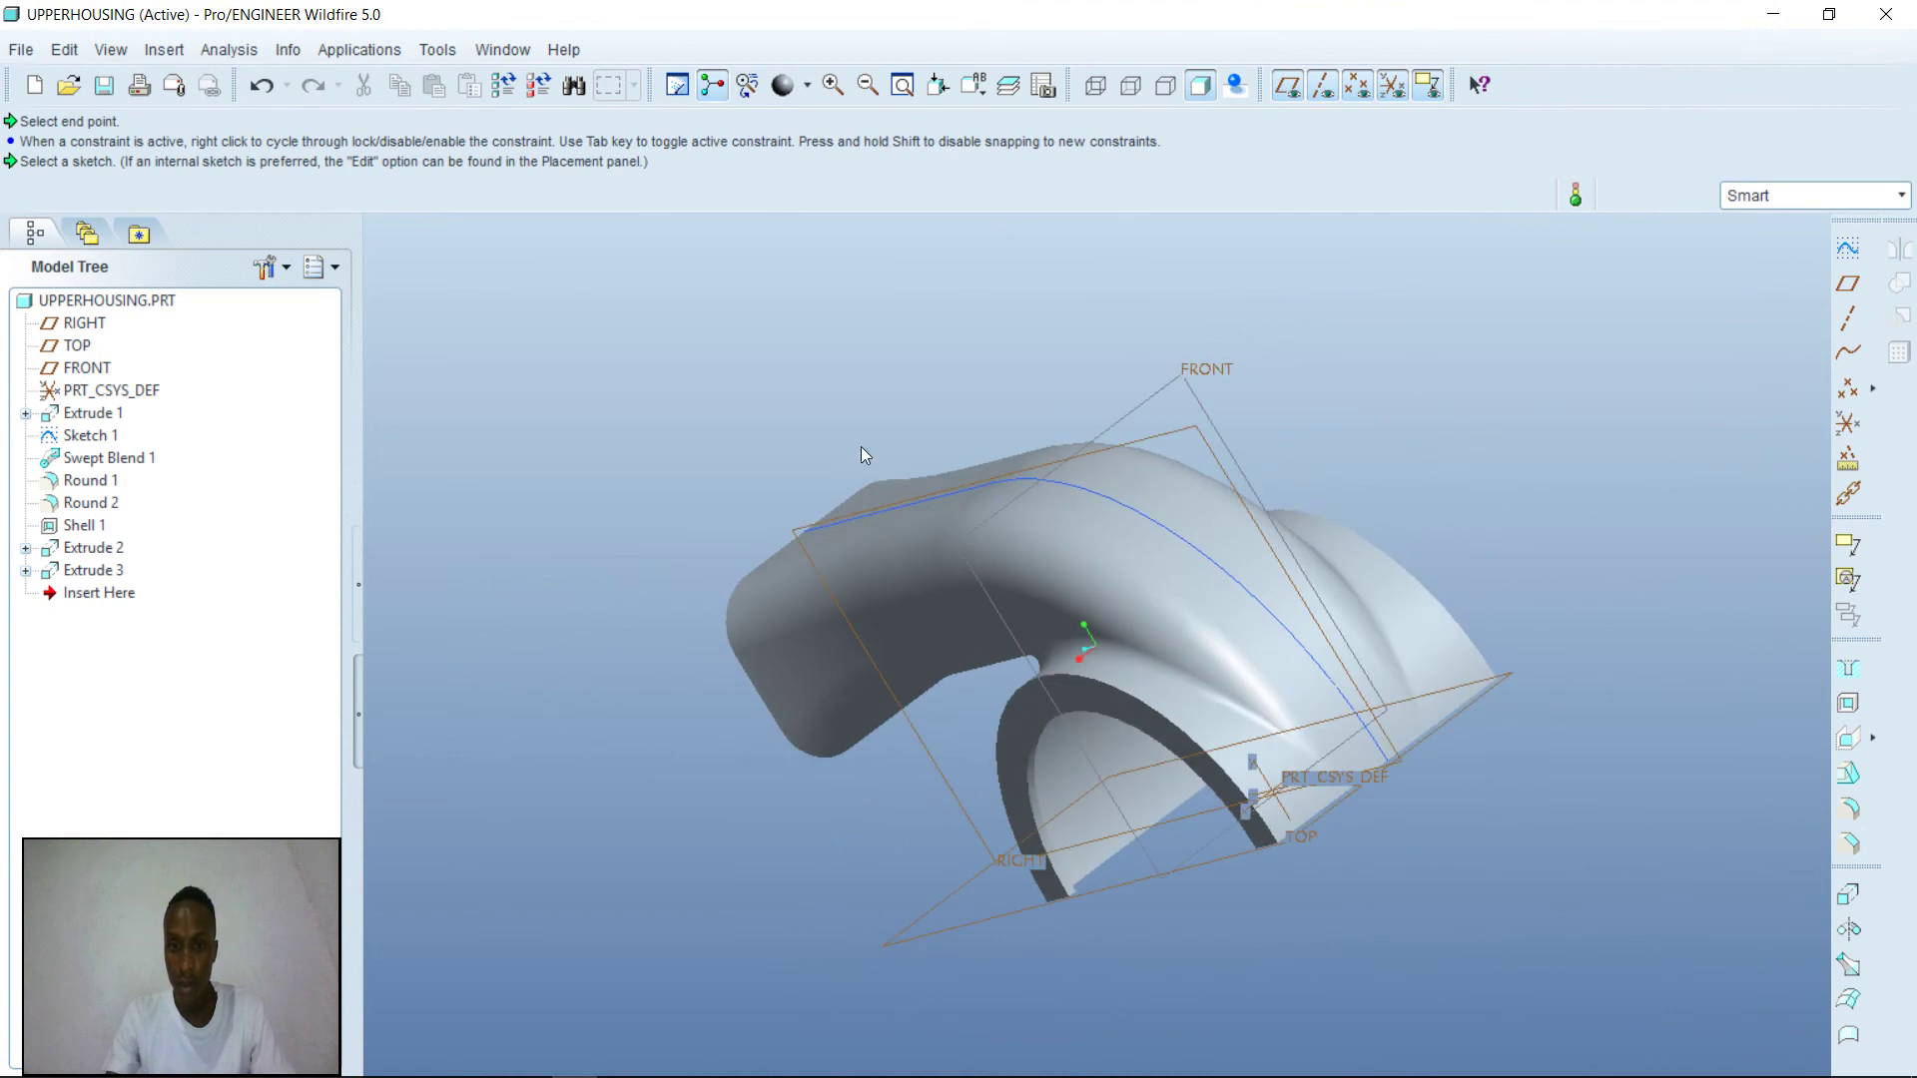
click(799, 529)
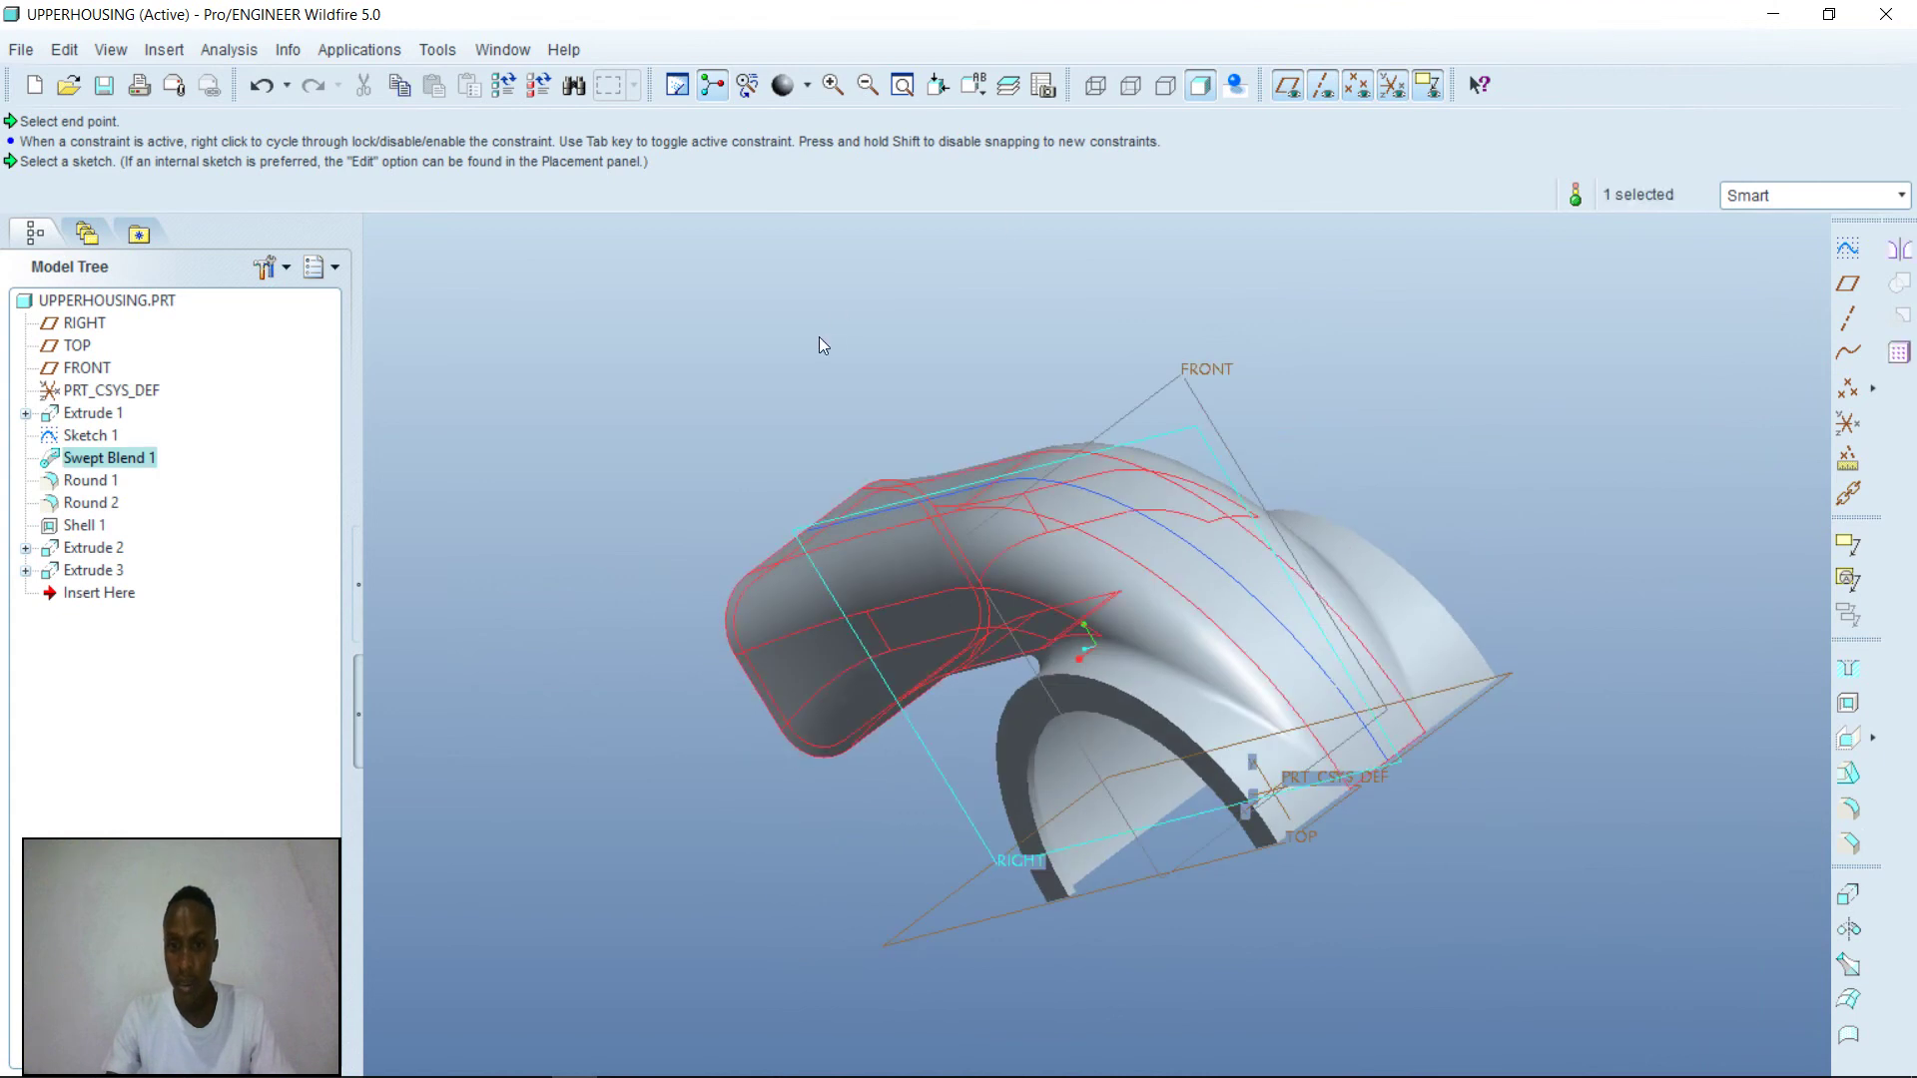
click(960, 307)
middle_drag(948, 313, 1046, 335)
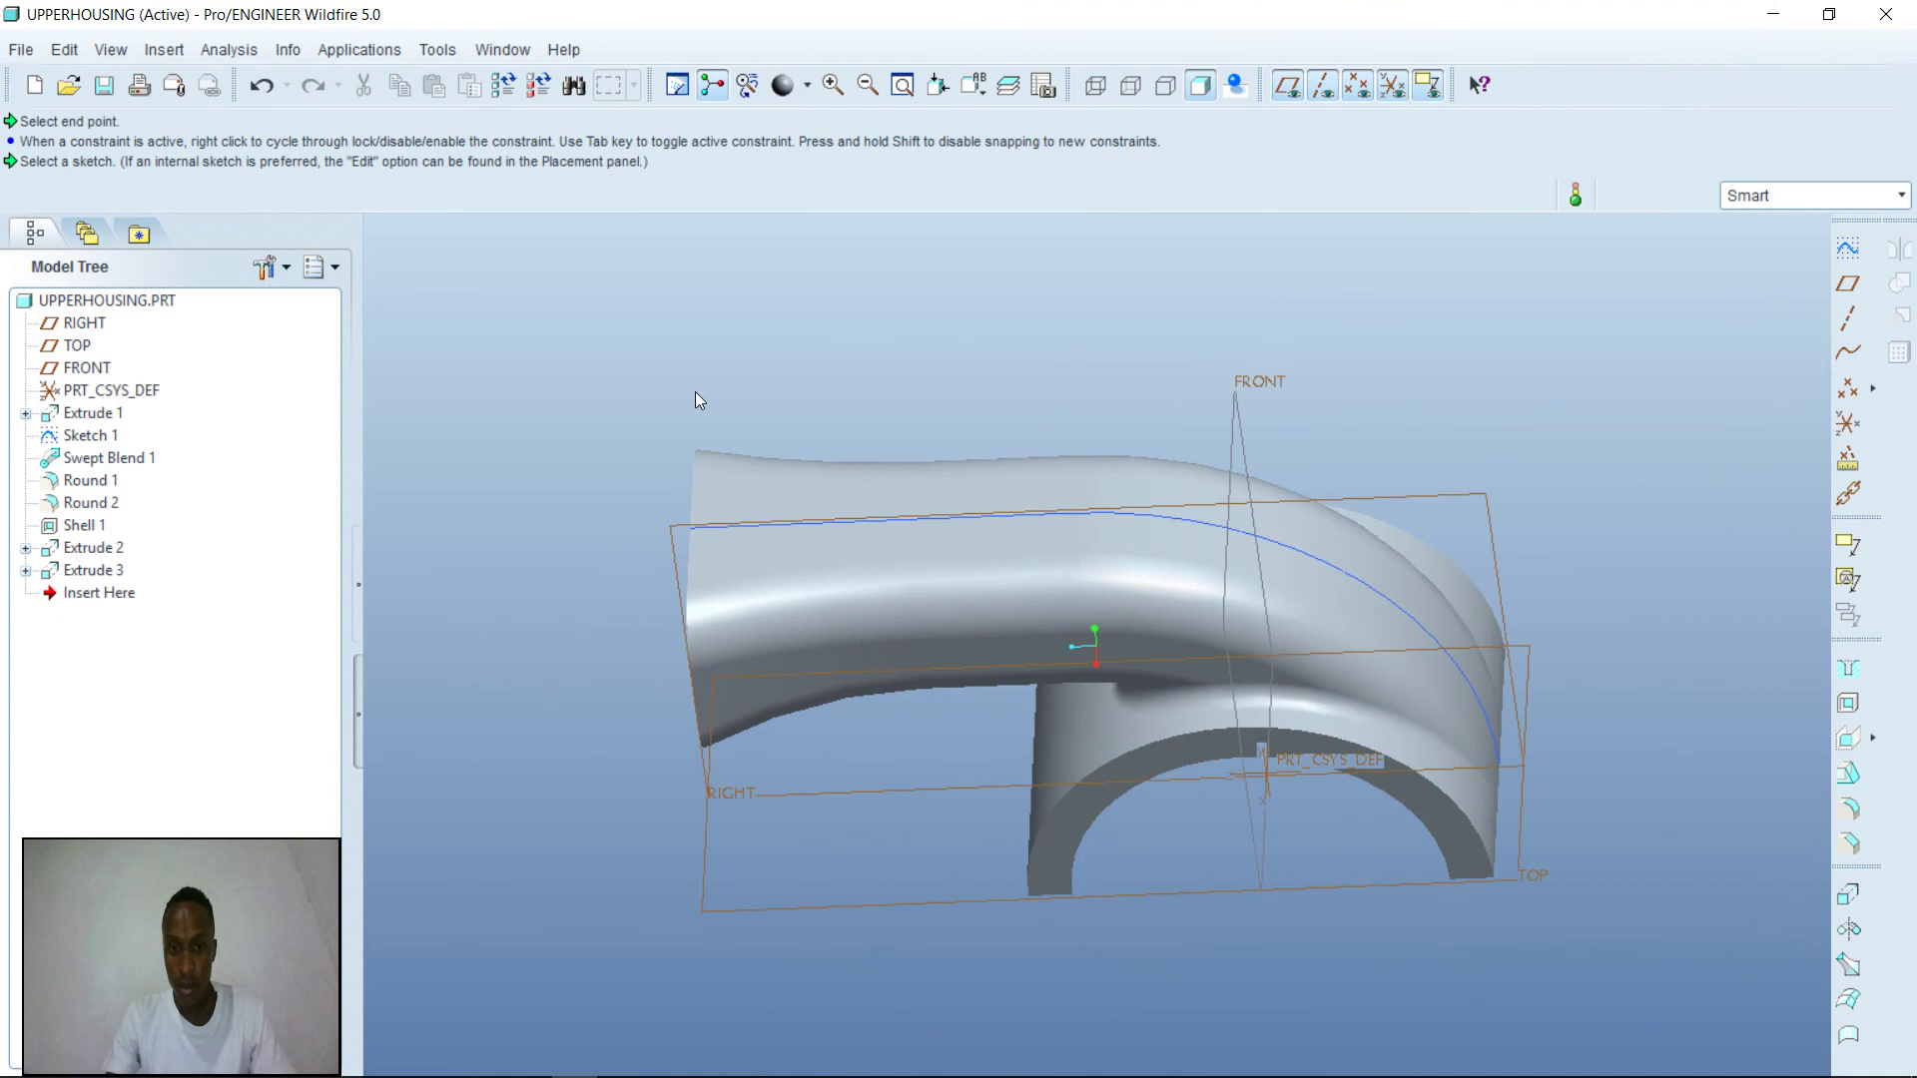
click(1470, 499)
click(1848, 248)
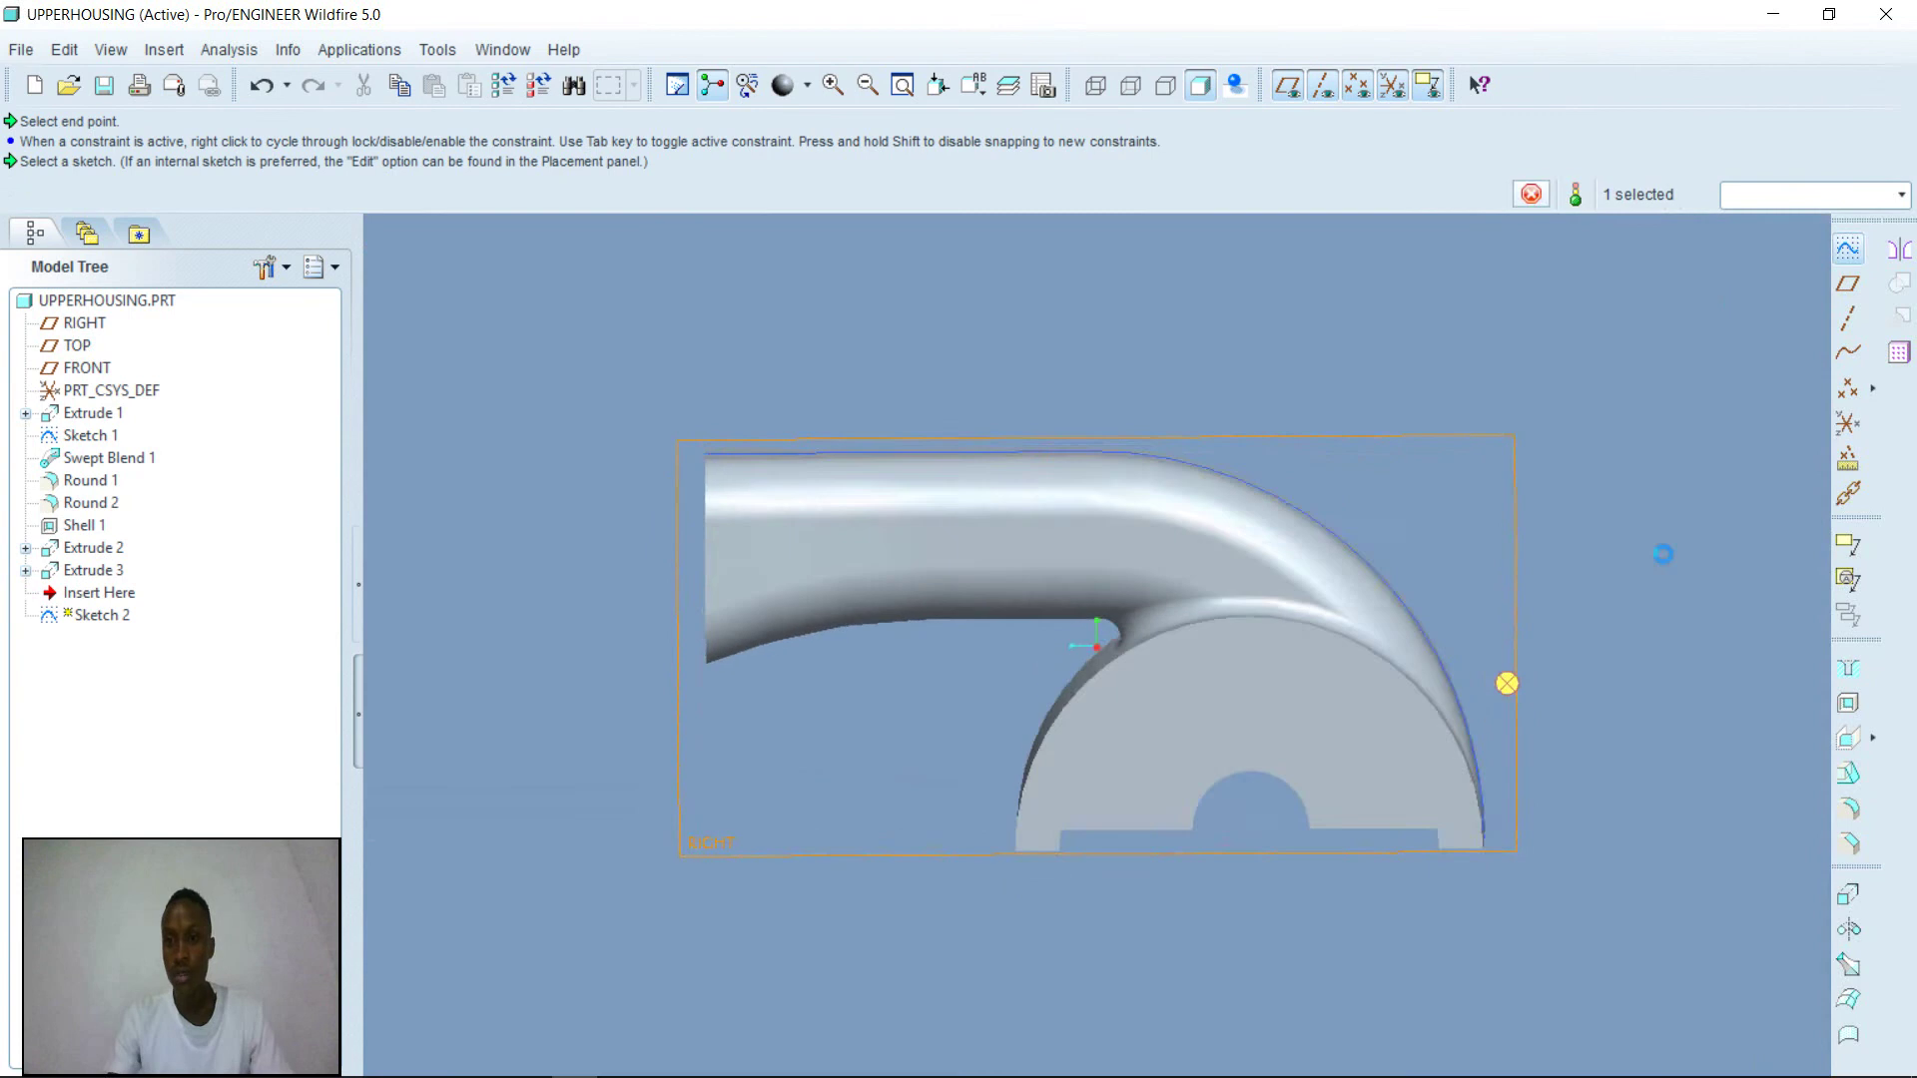
click(1797, 544)
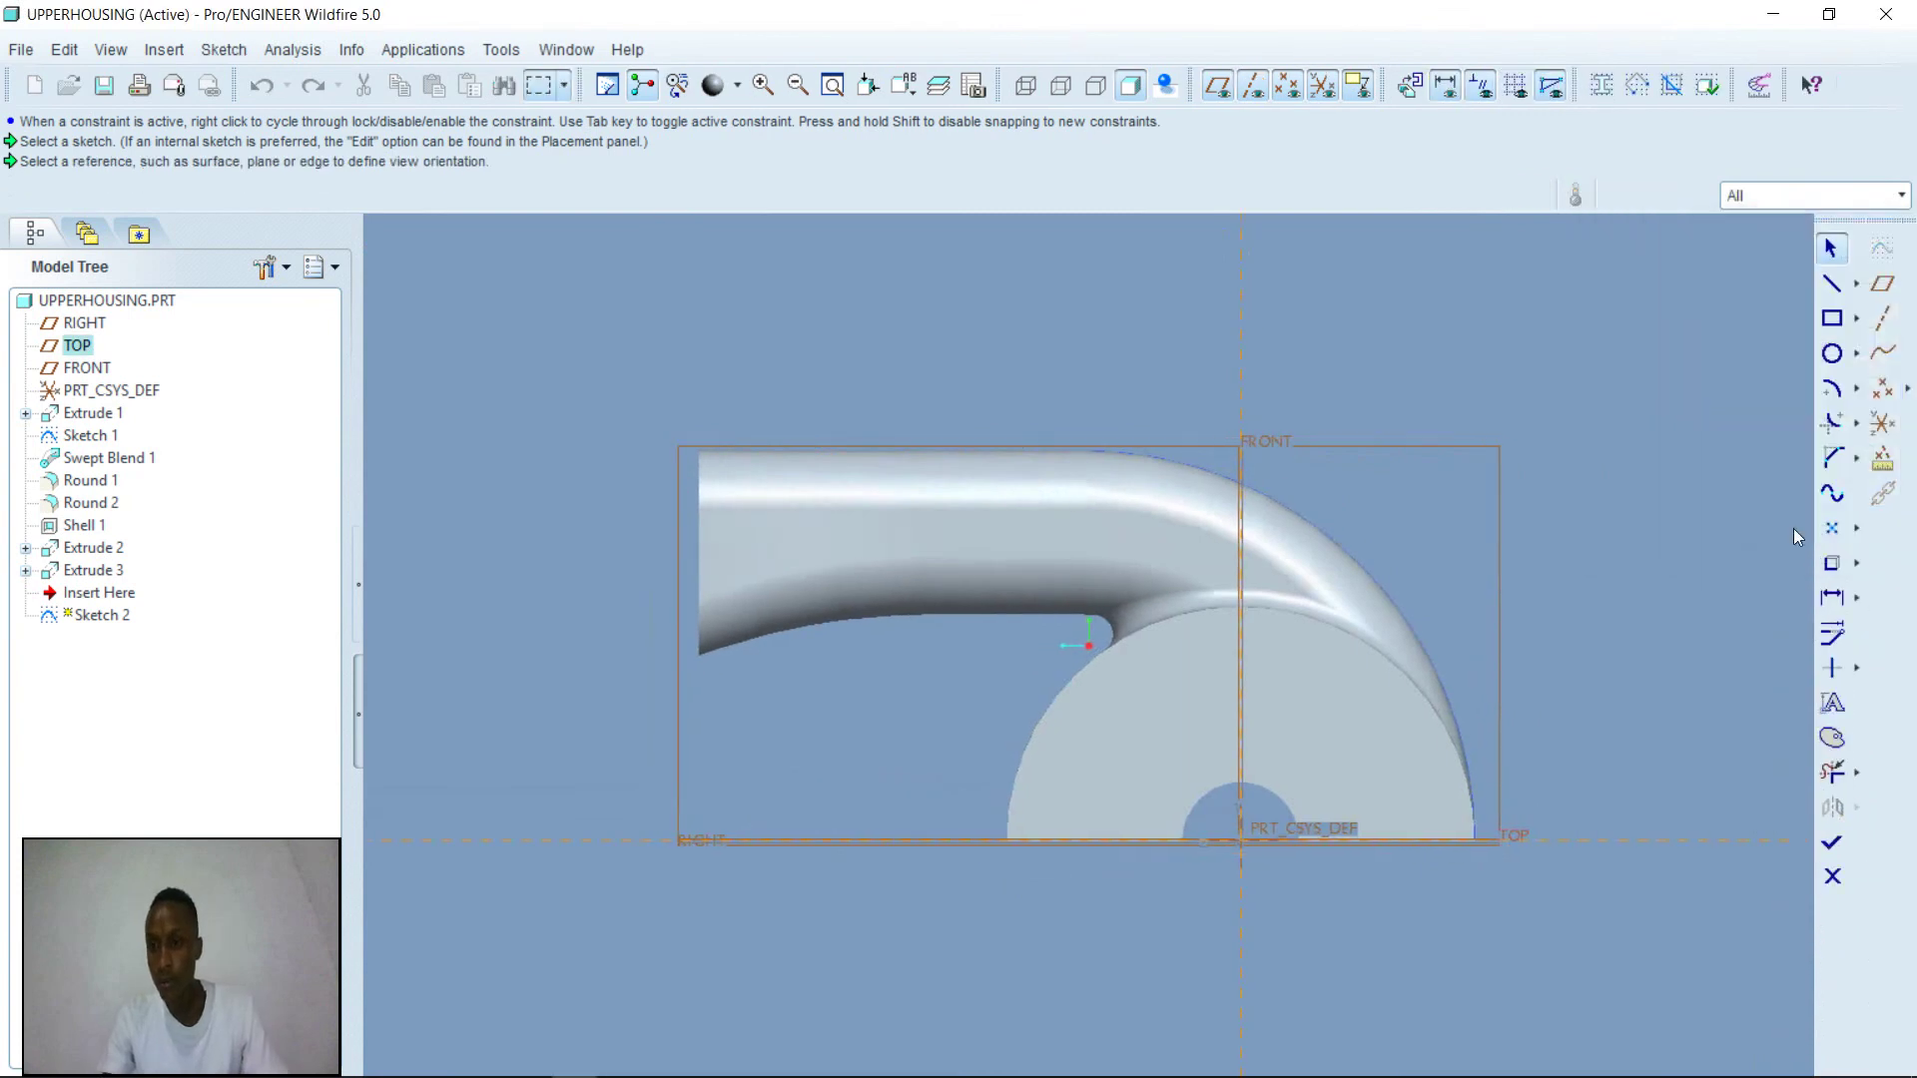
- Add the curved outer surface of Extrude 1 and the outer surface of Swept Blend 1 as sketch references
right_click(1591, 363)
click(1669, 437)
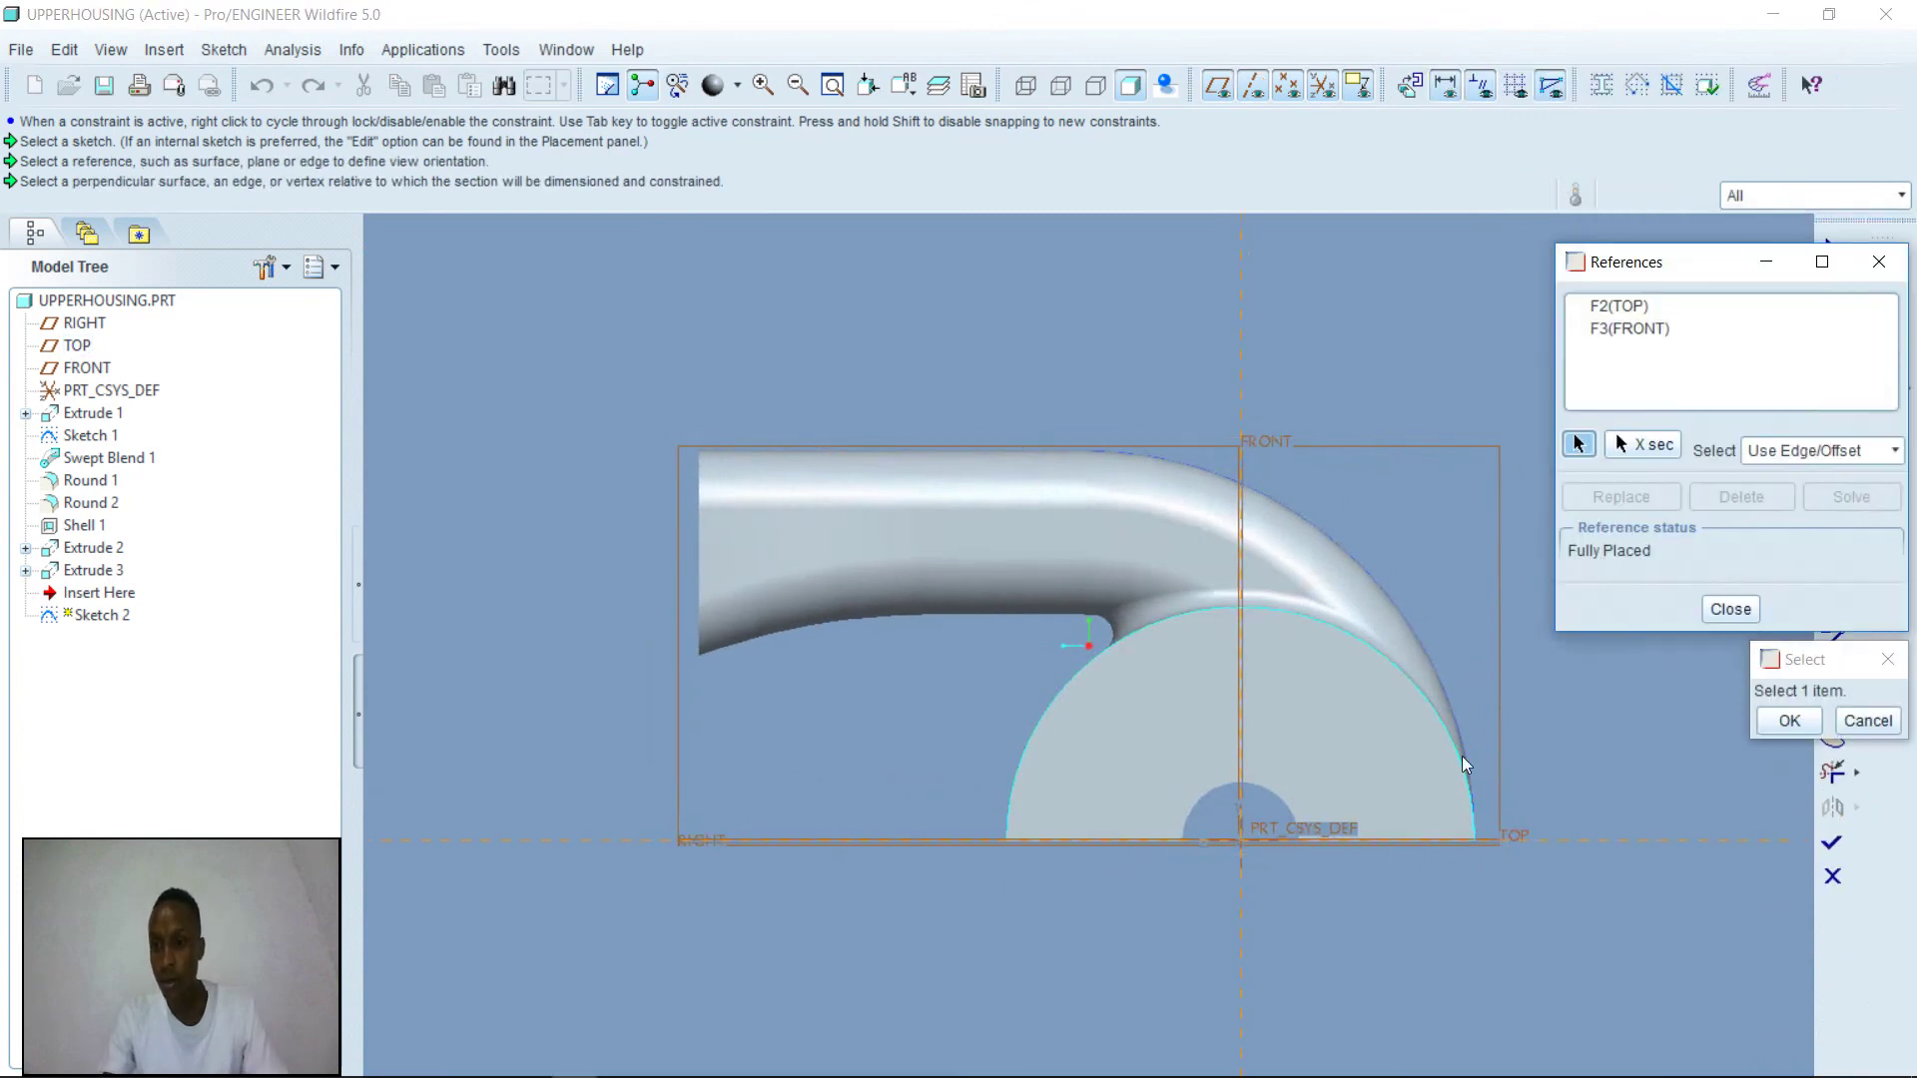
click(1474, 819)
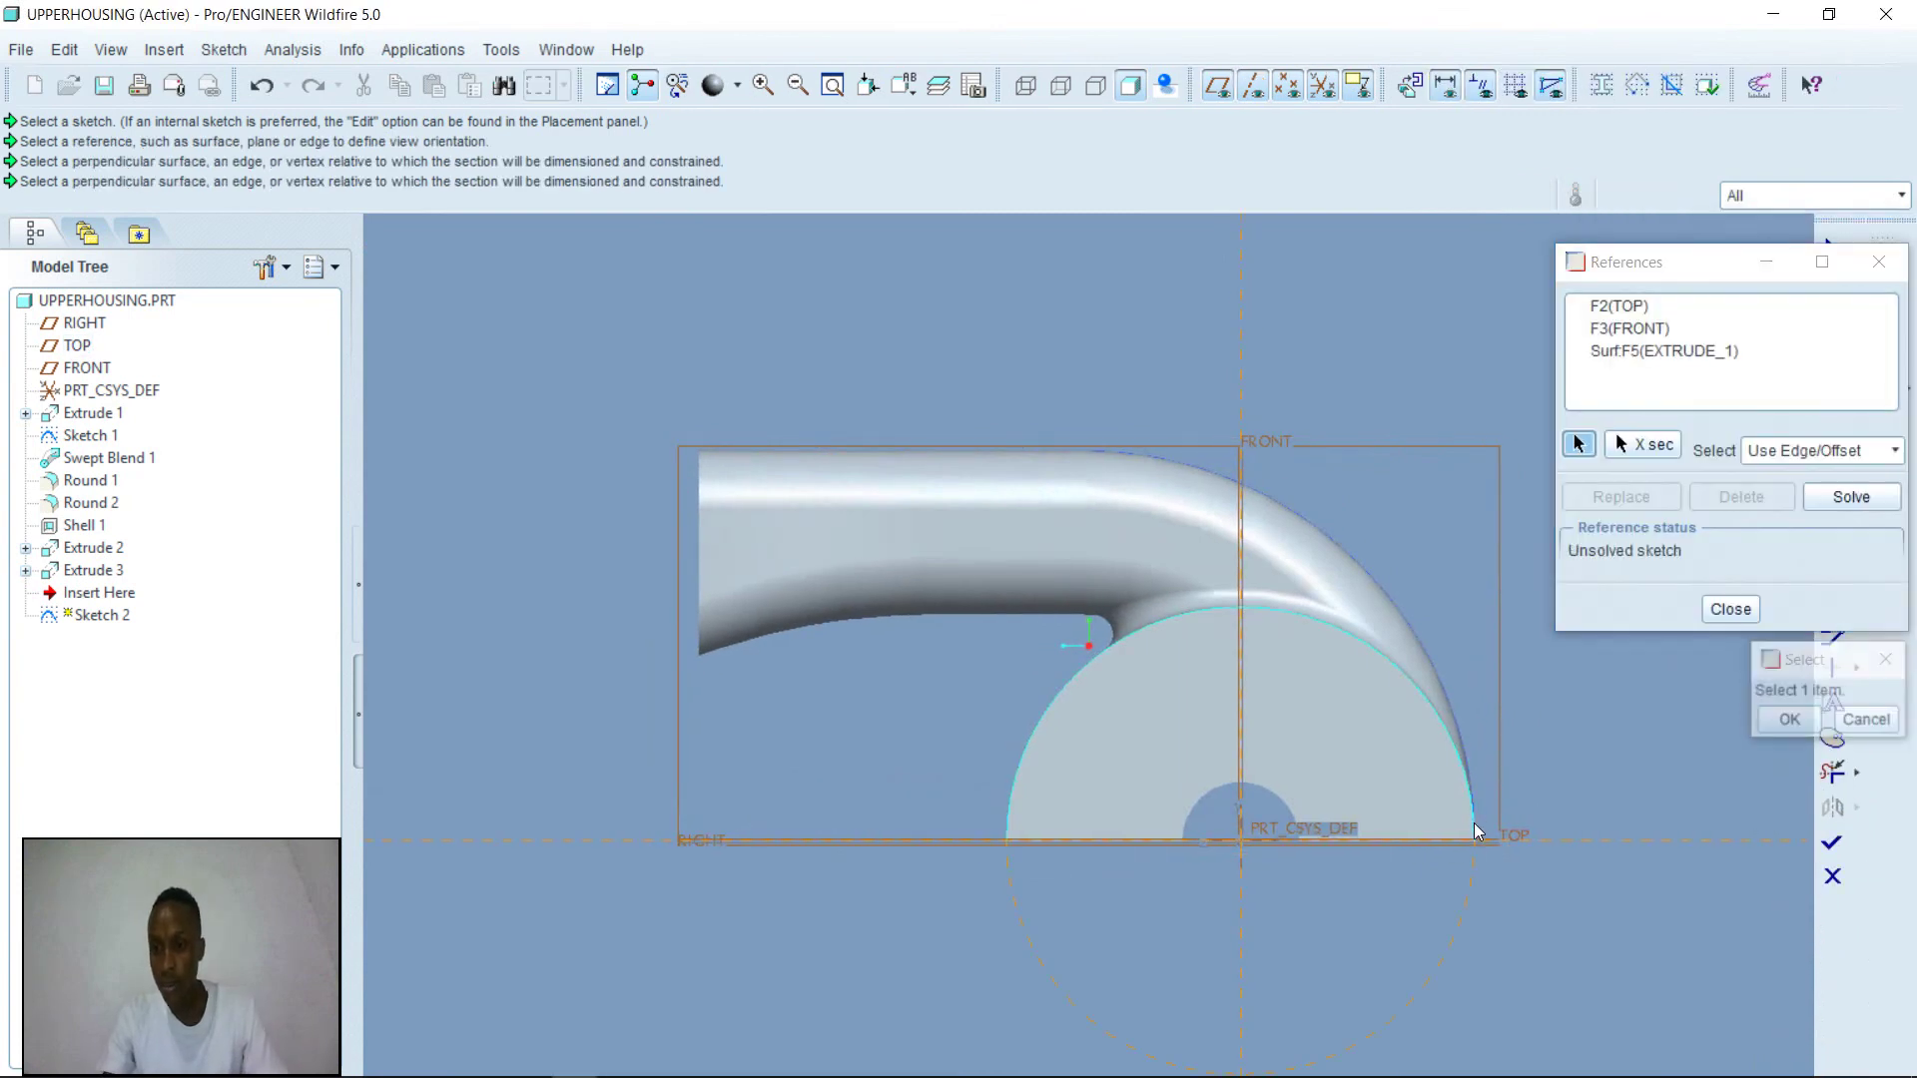
click(1462, 740)
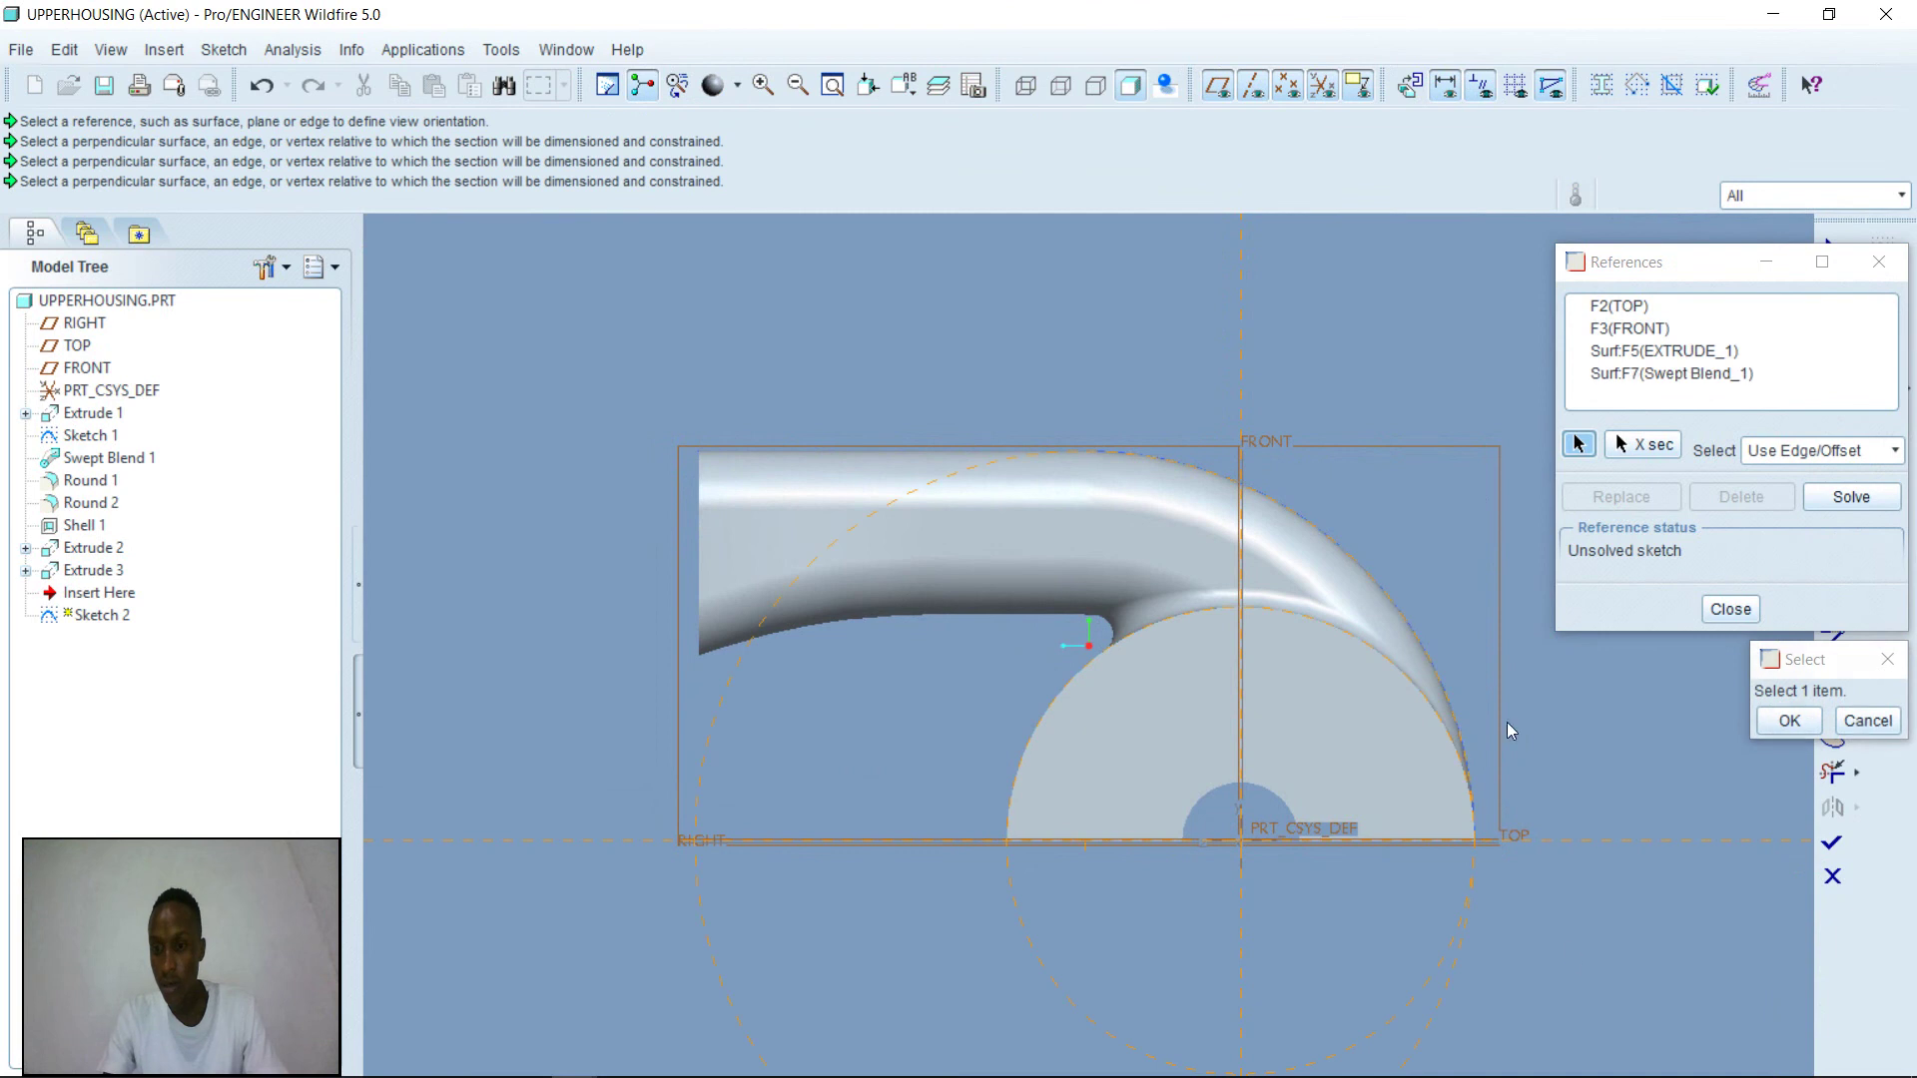
click(1435, 843)
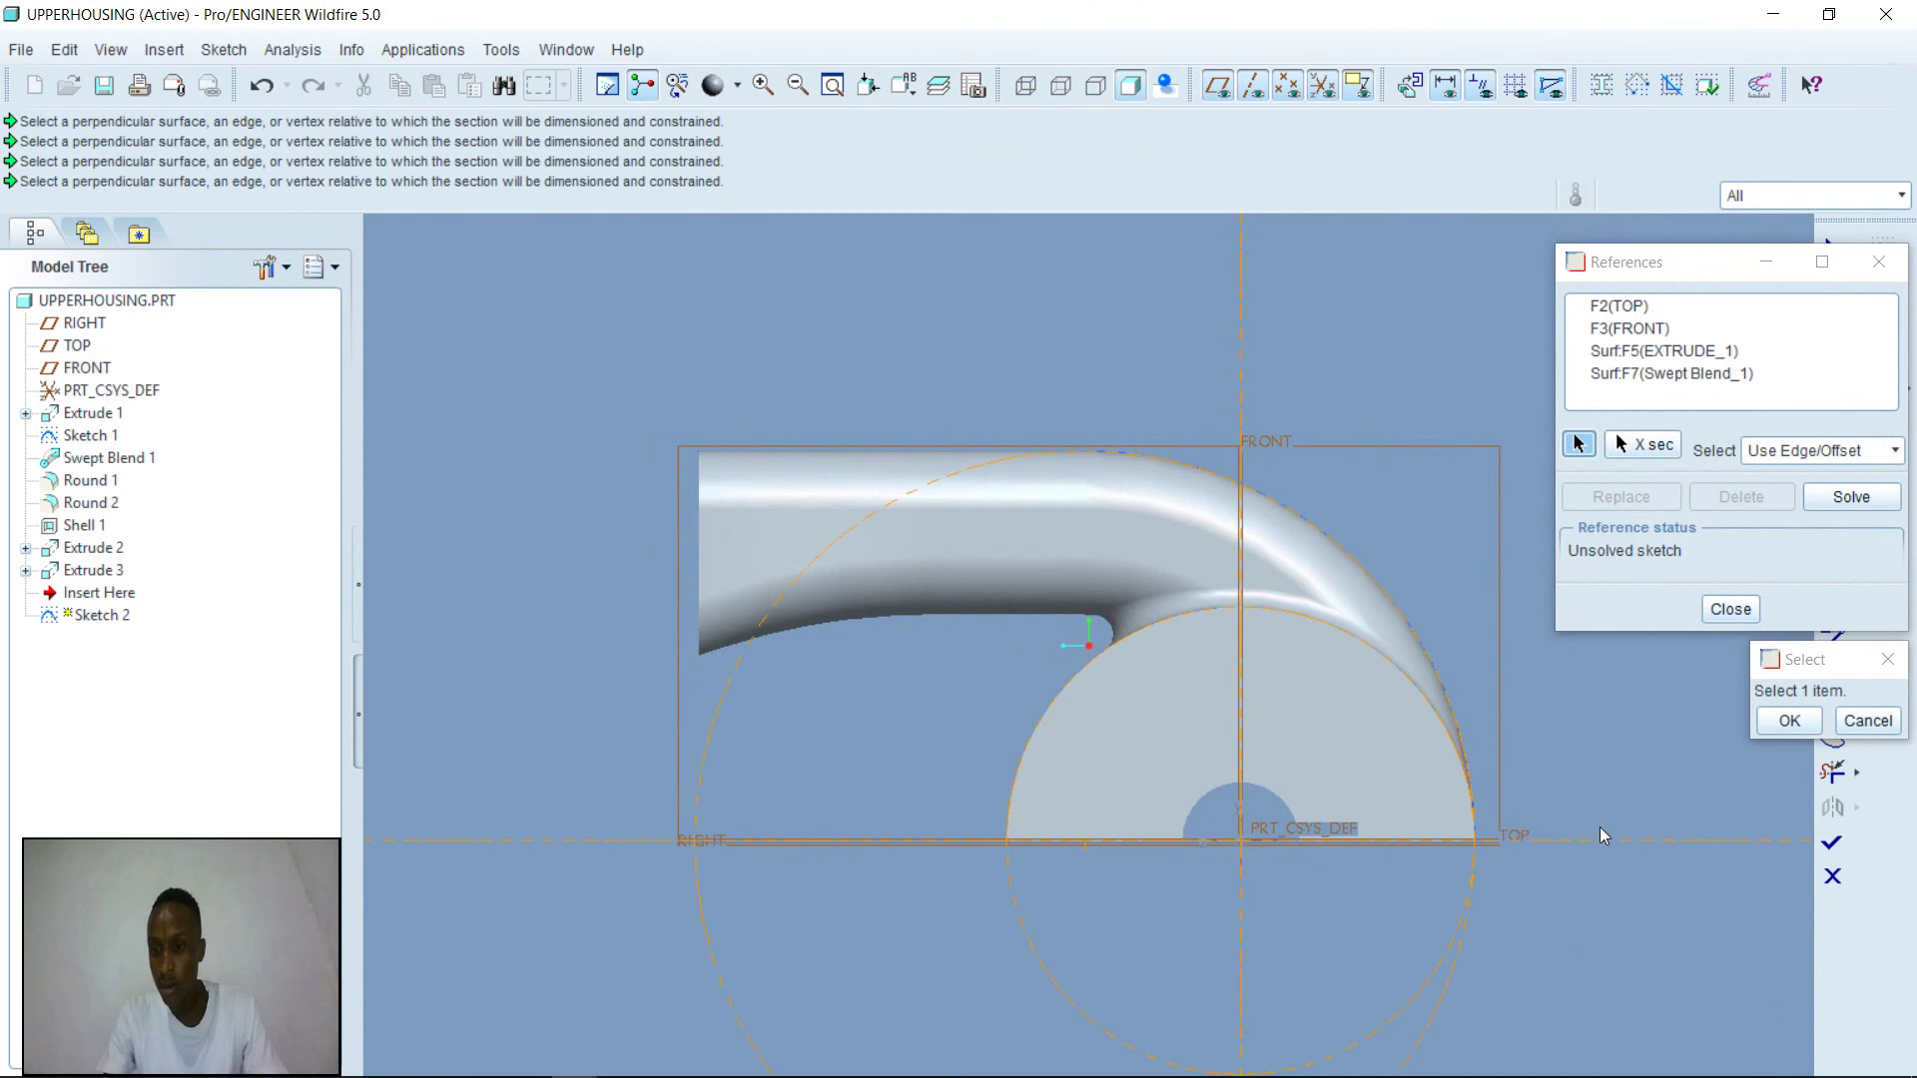
click(1743, 609)
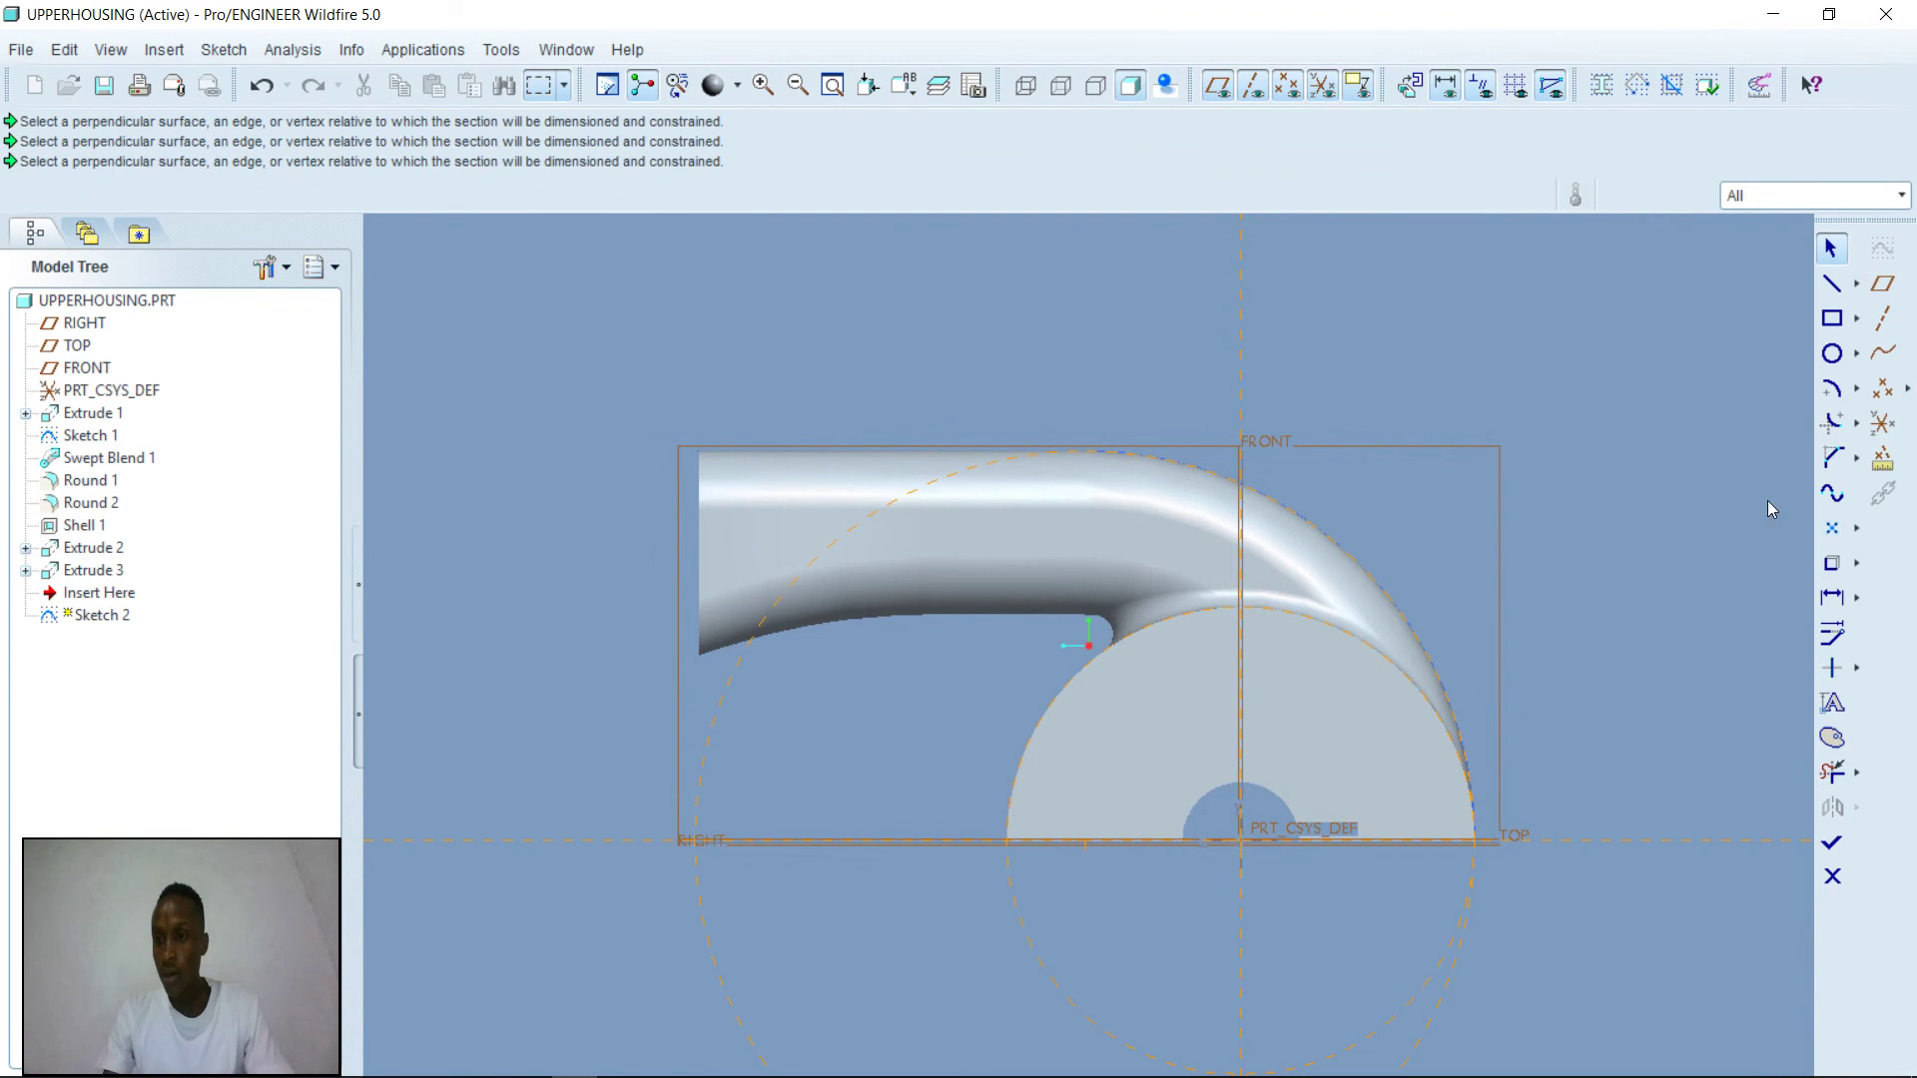
- Sketch a rectangle about 3.8 wide outward from the base arc's end, with its lower edge on the horizontal reference
click(1832, 318)
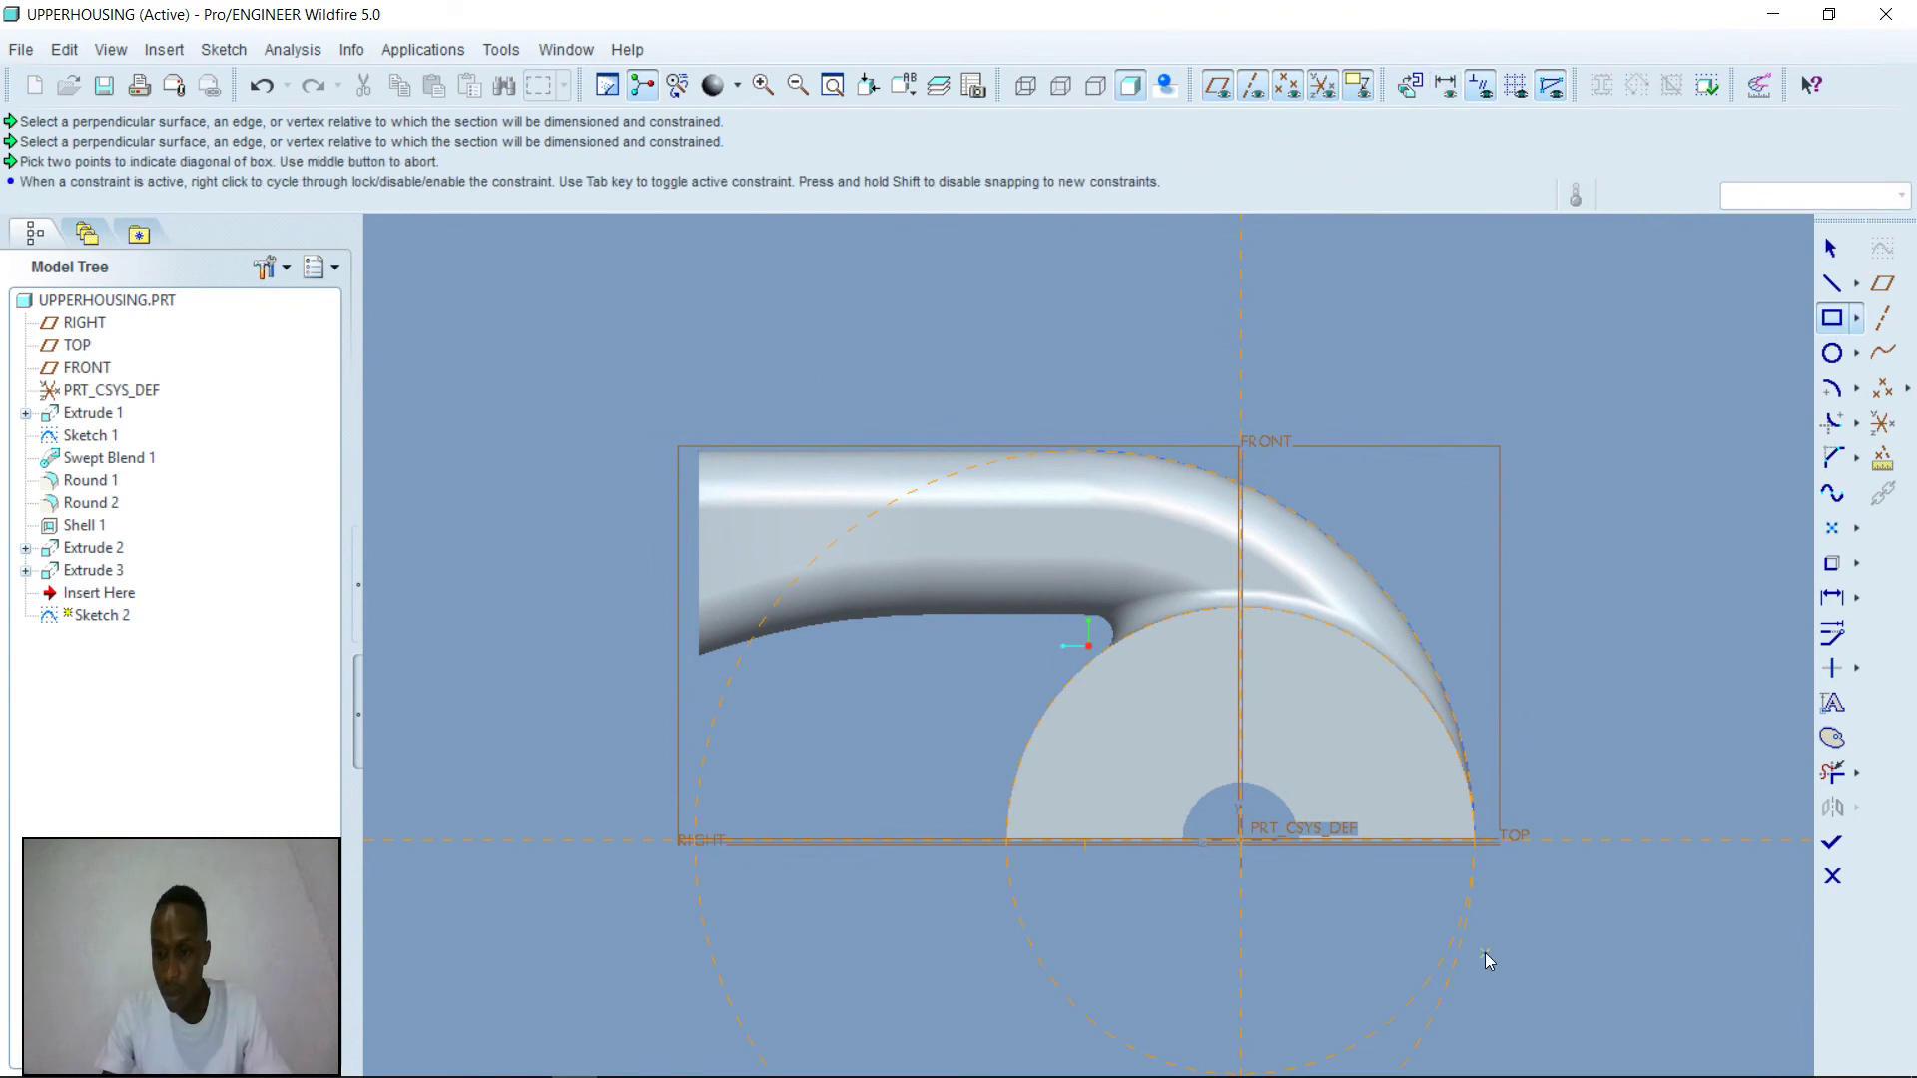
click(1474, 842)
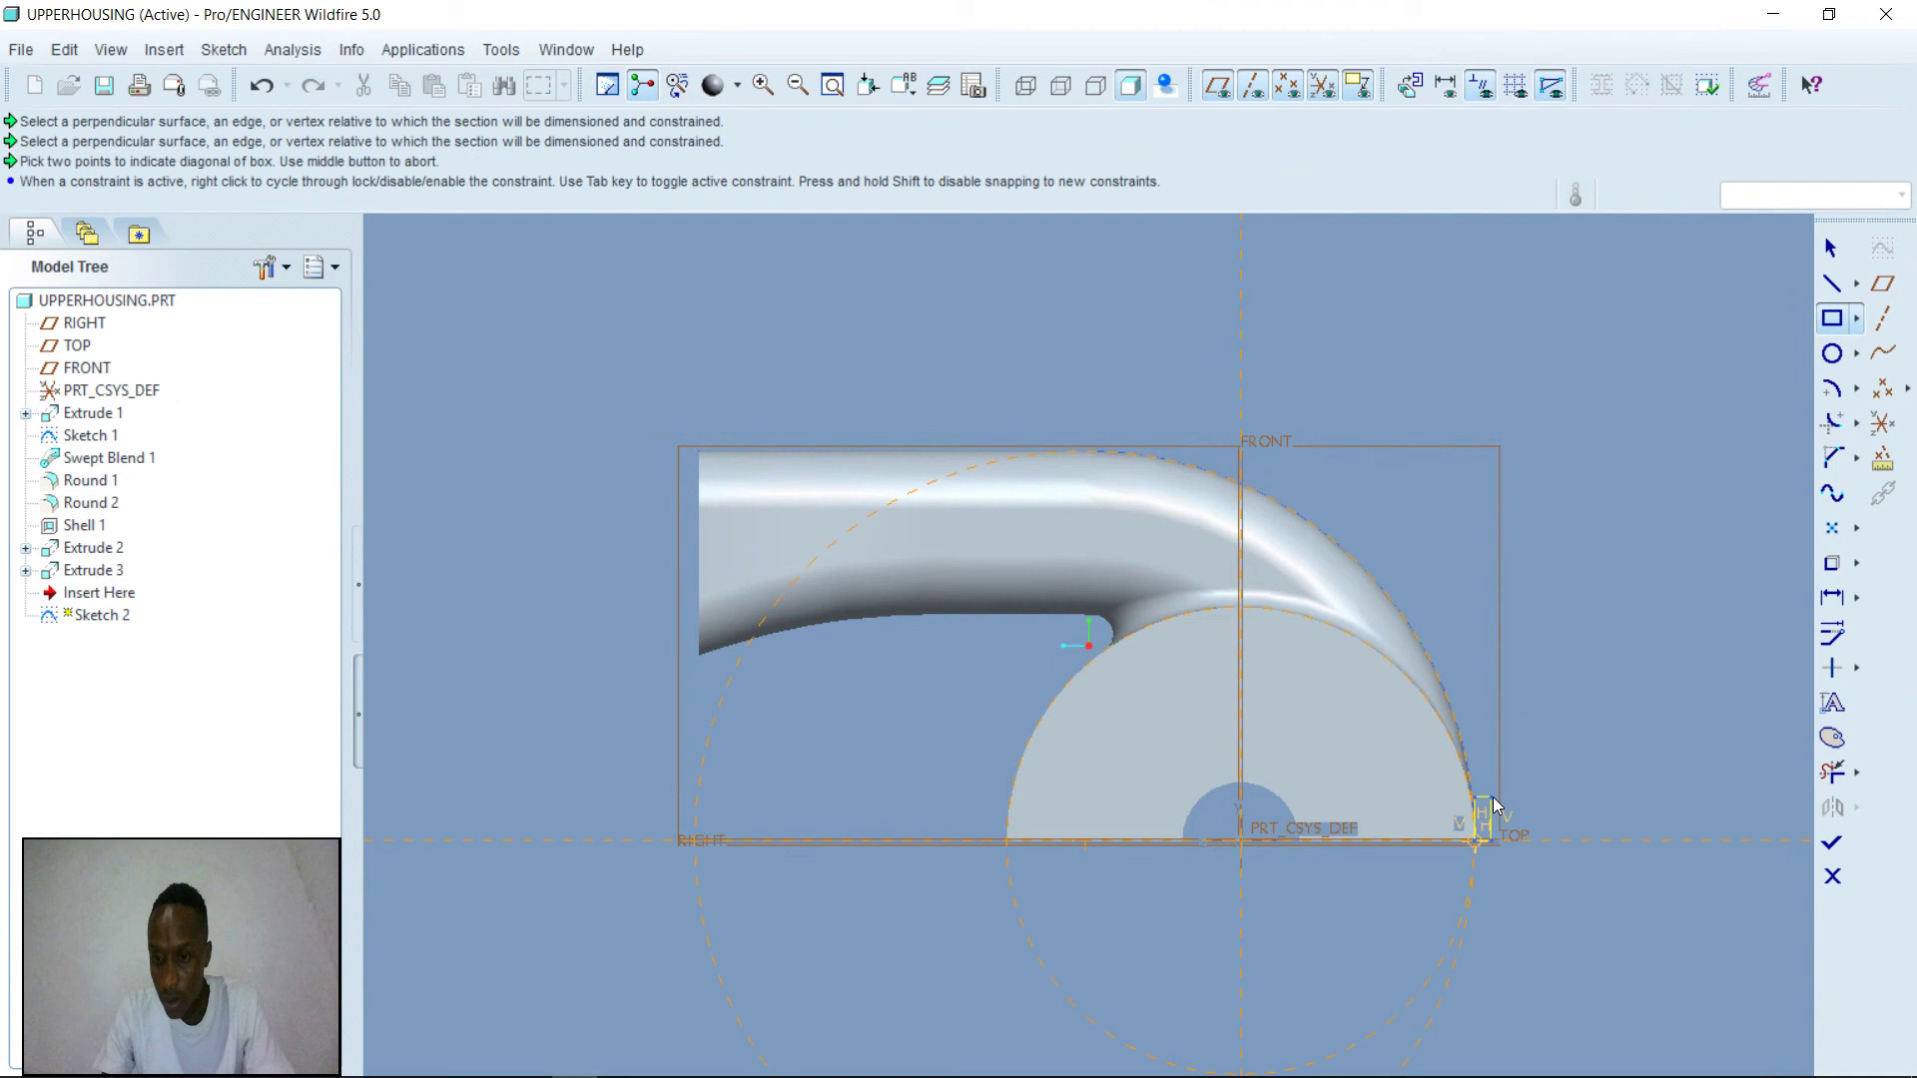
click(1624, 781)
middle_click(1632, 749)
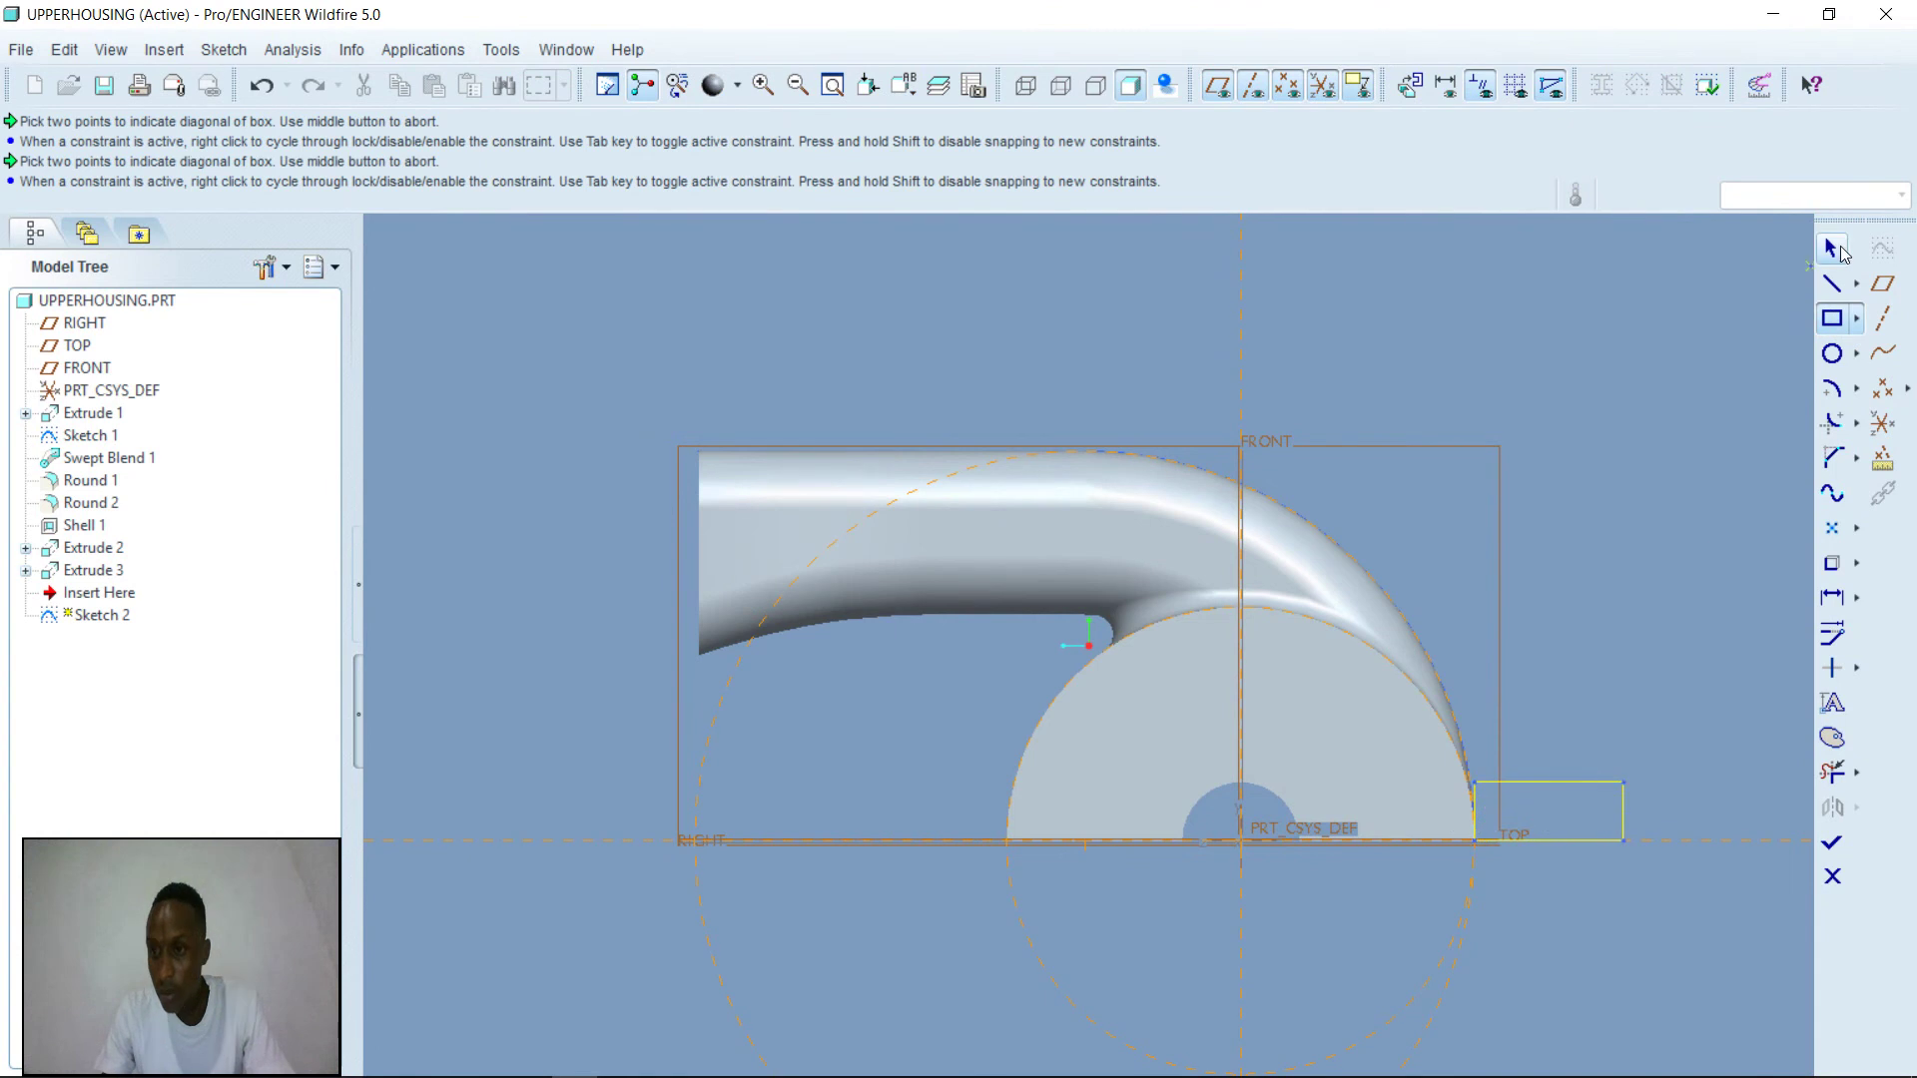
- Dimension the horizontal distance from the vertical centre reference to the rectangle's outer edge and set it to 7.50, following the guide
click(1831, 596)
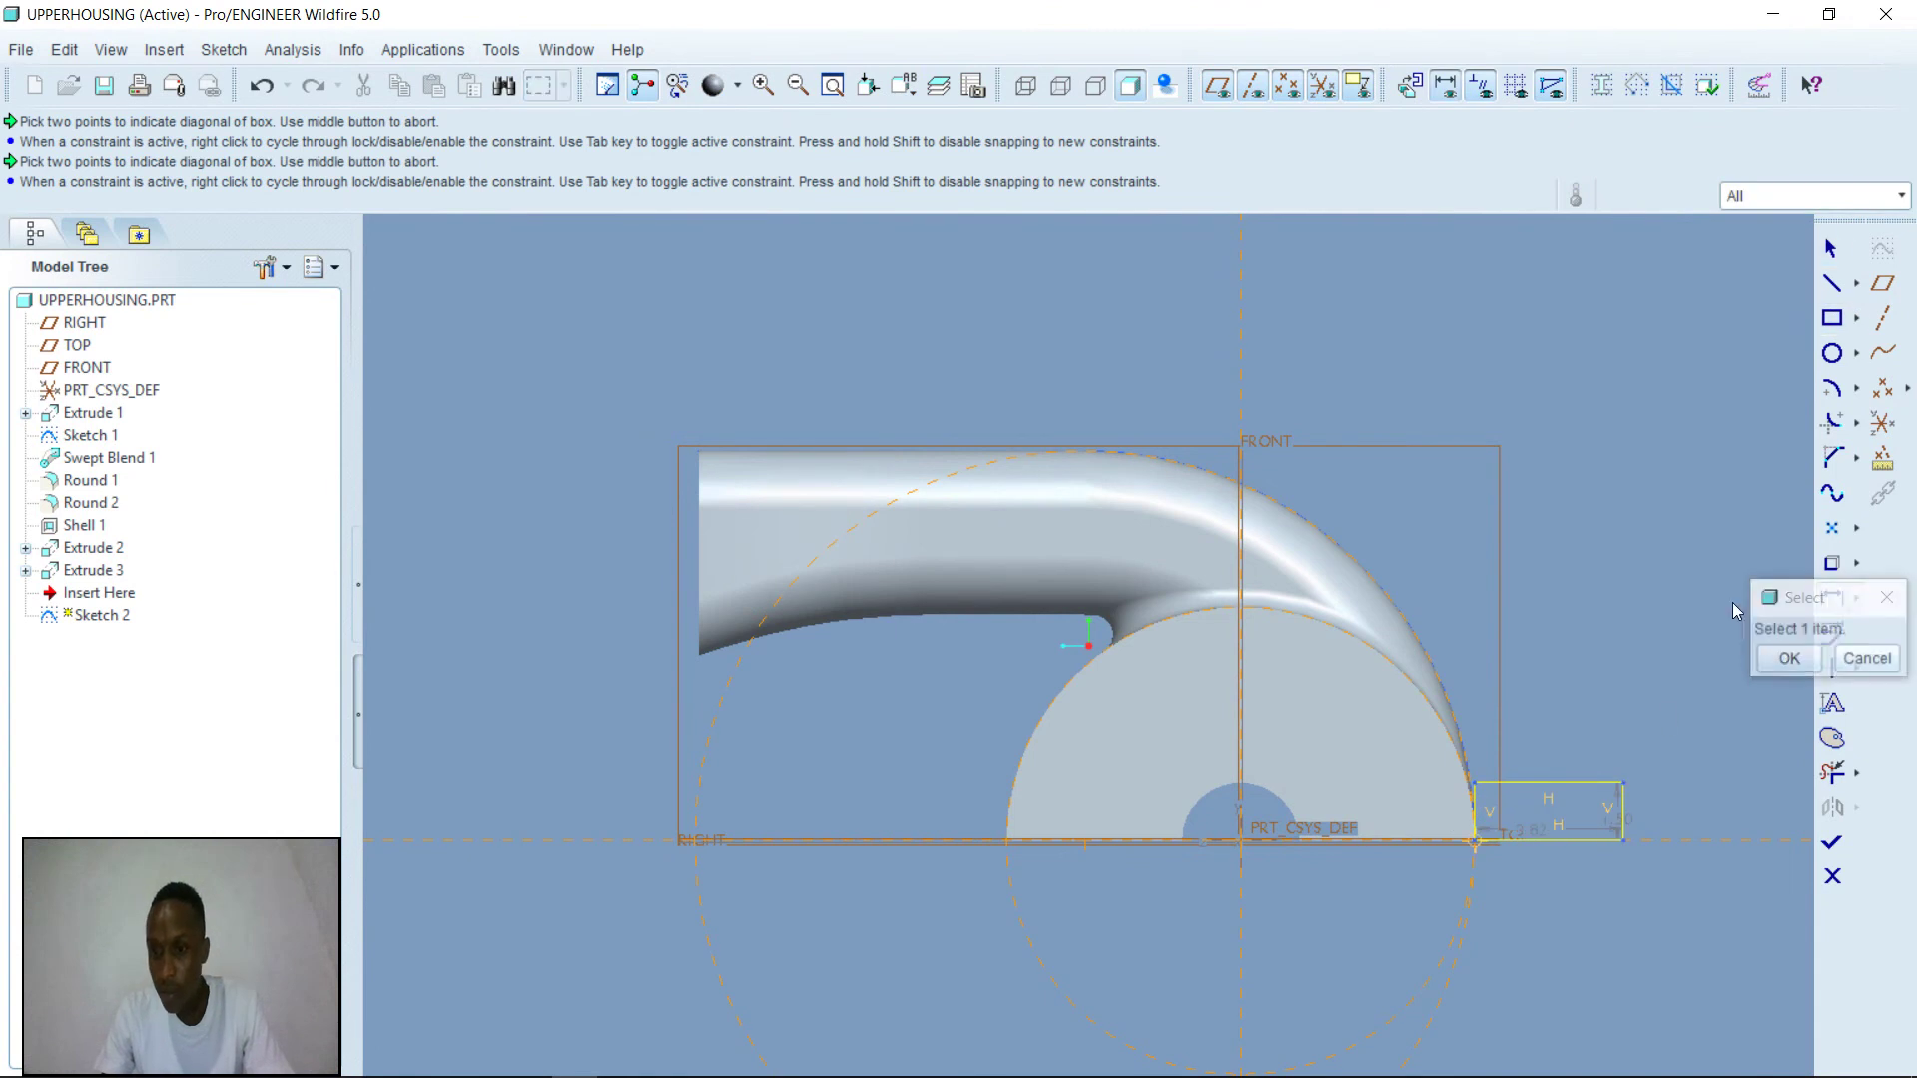
click(1621, 842)
click(1242, 877)
middle_click(1545, 901)
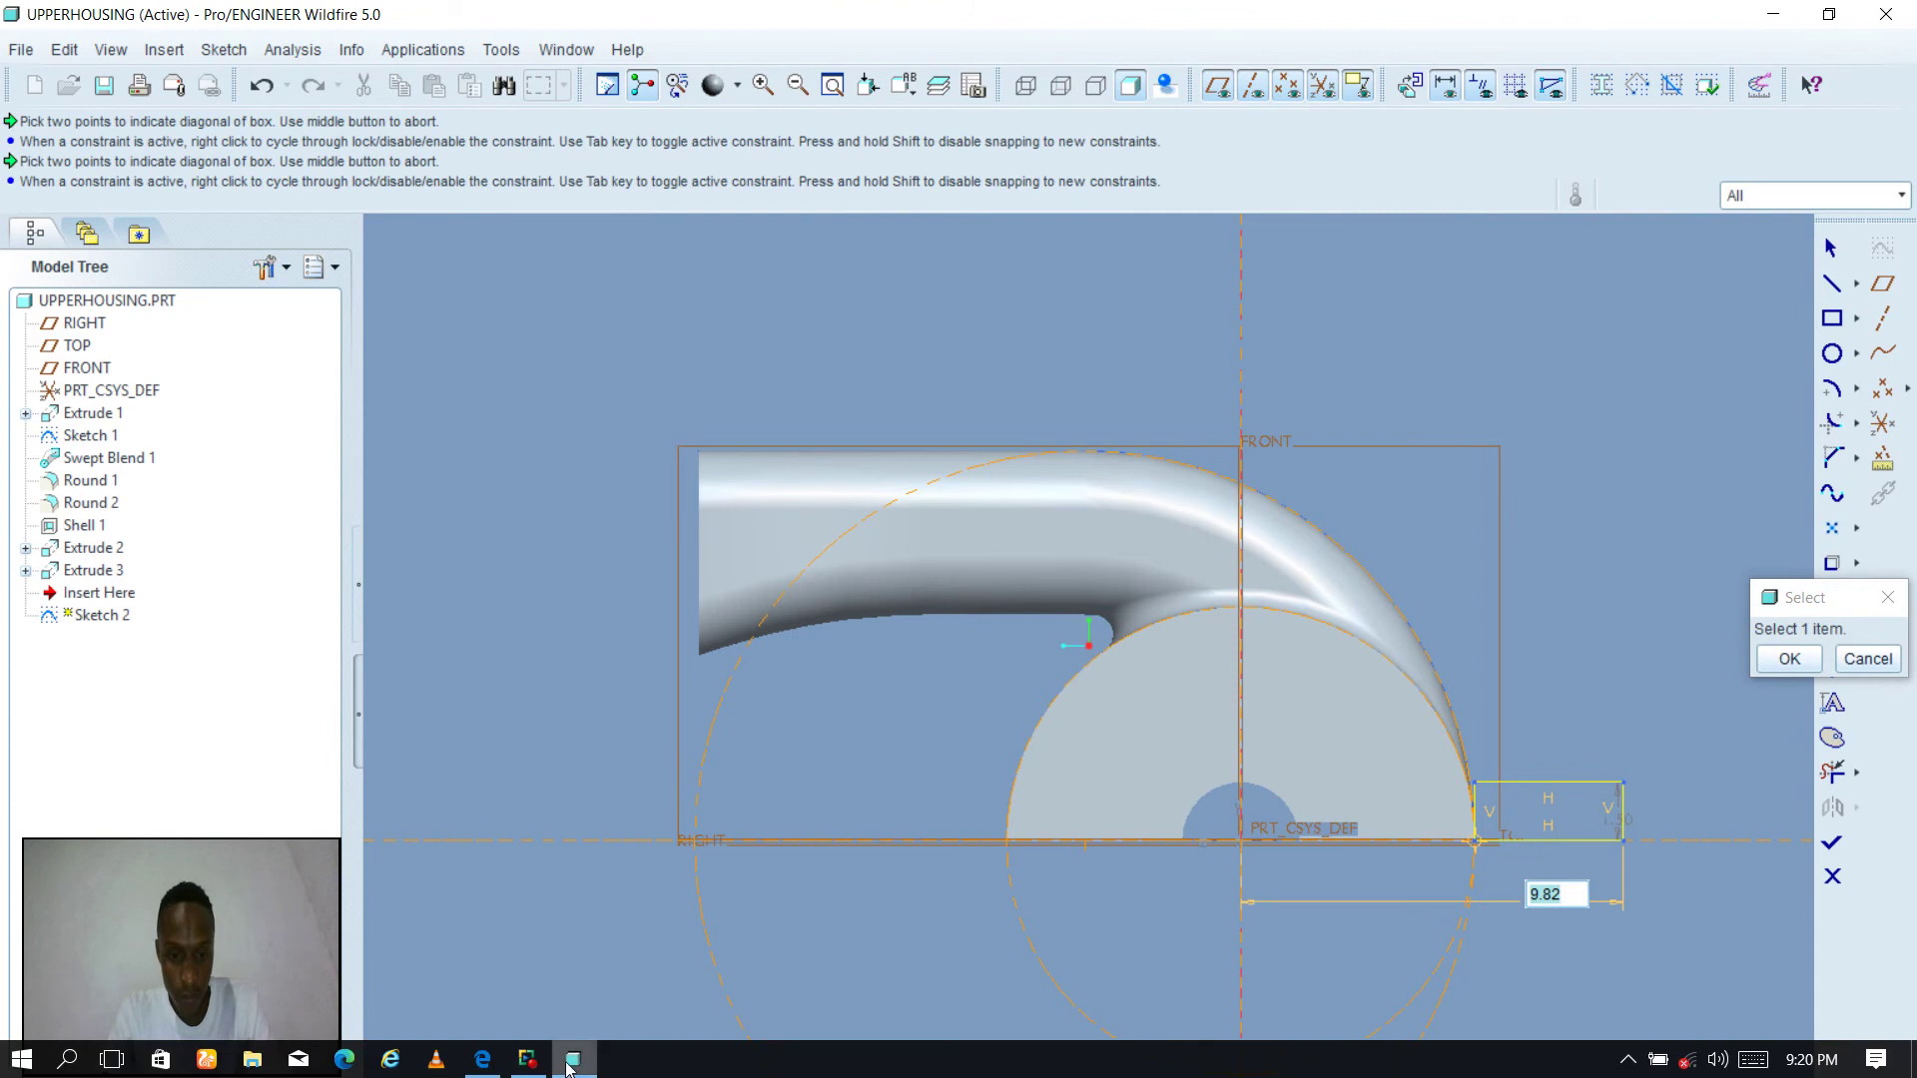
click(495, 1072)
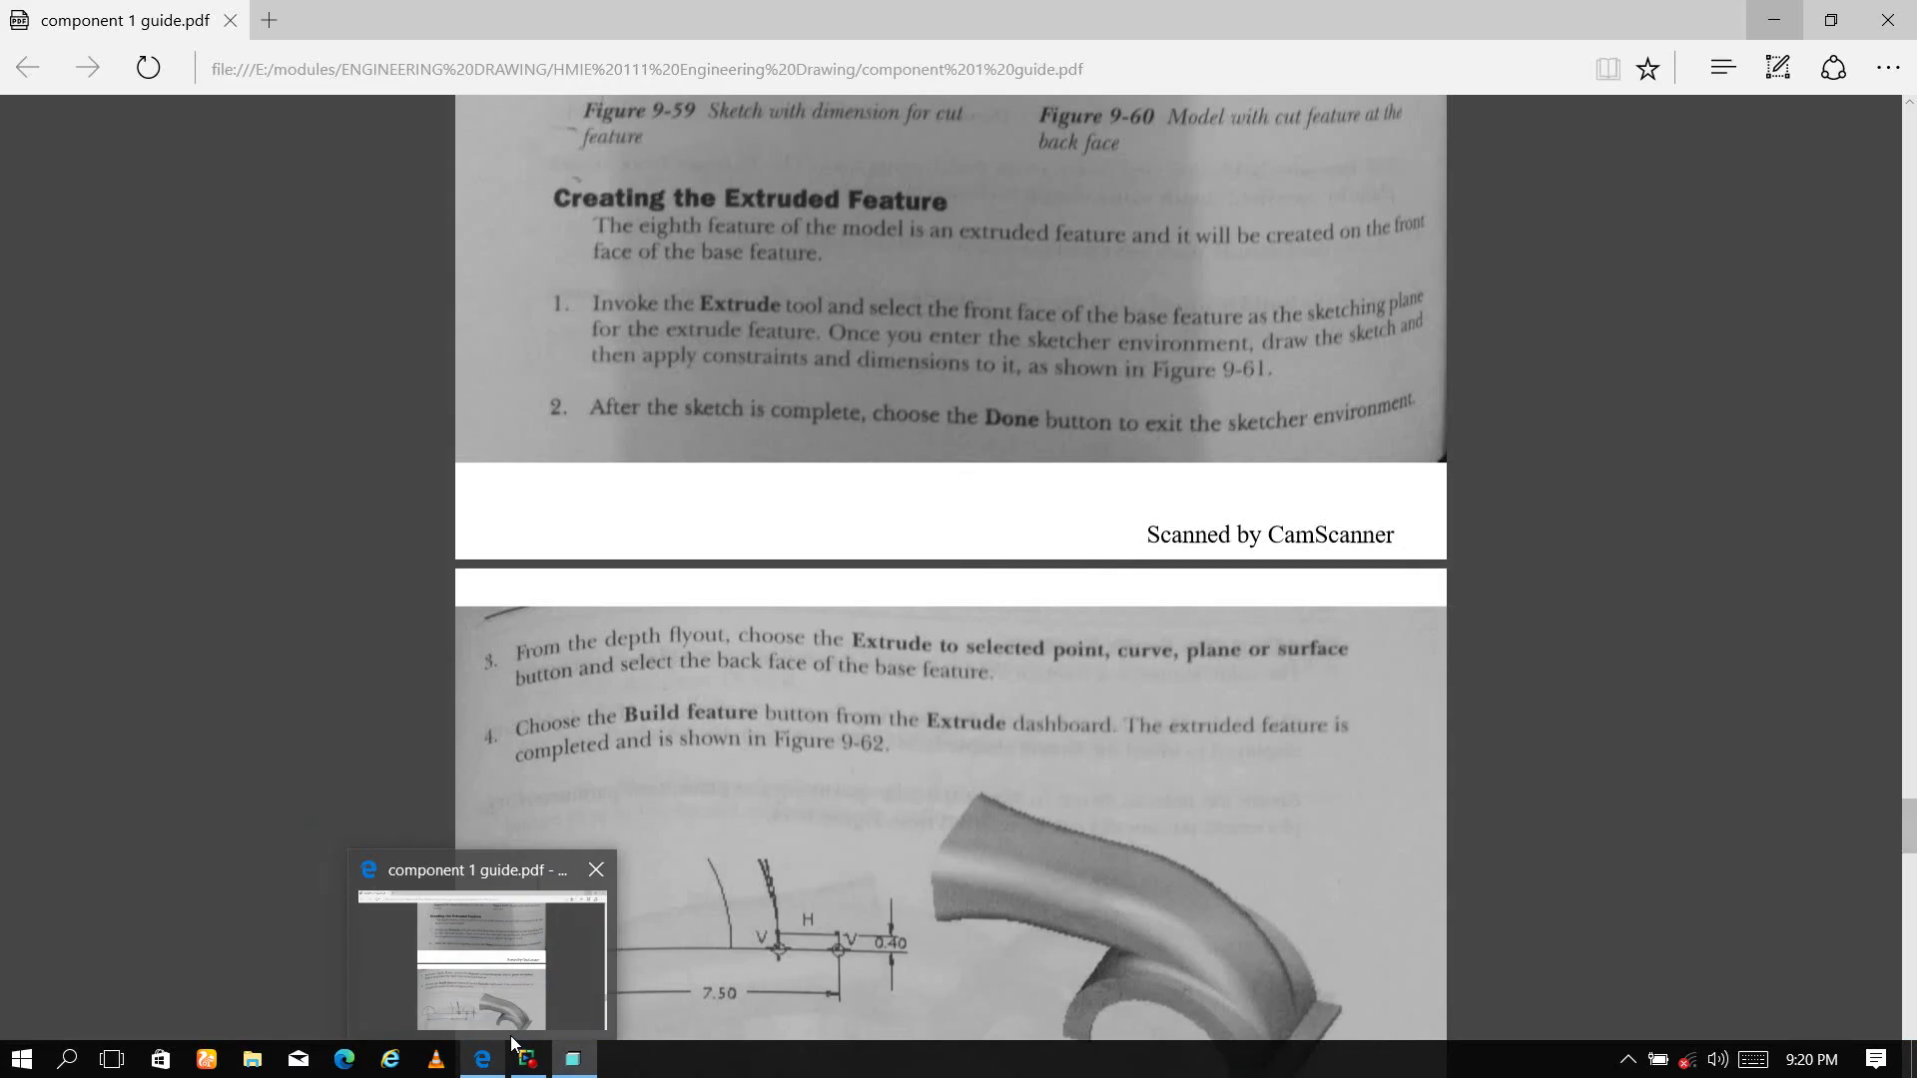
click(510, 1037)
key(BackSpace)
key(BackSpace)
key(BackSpace)
key(BackSpace)
text(7.50)
key(Return)
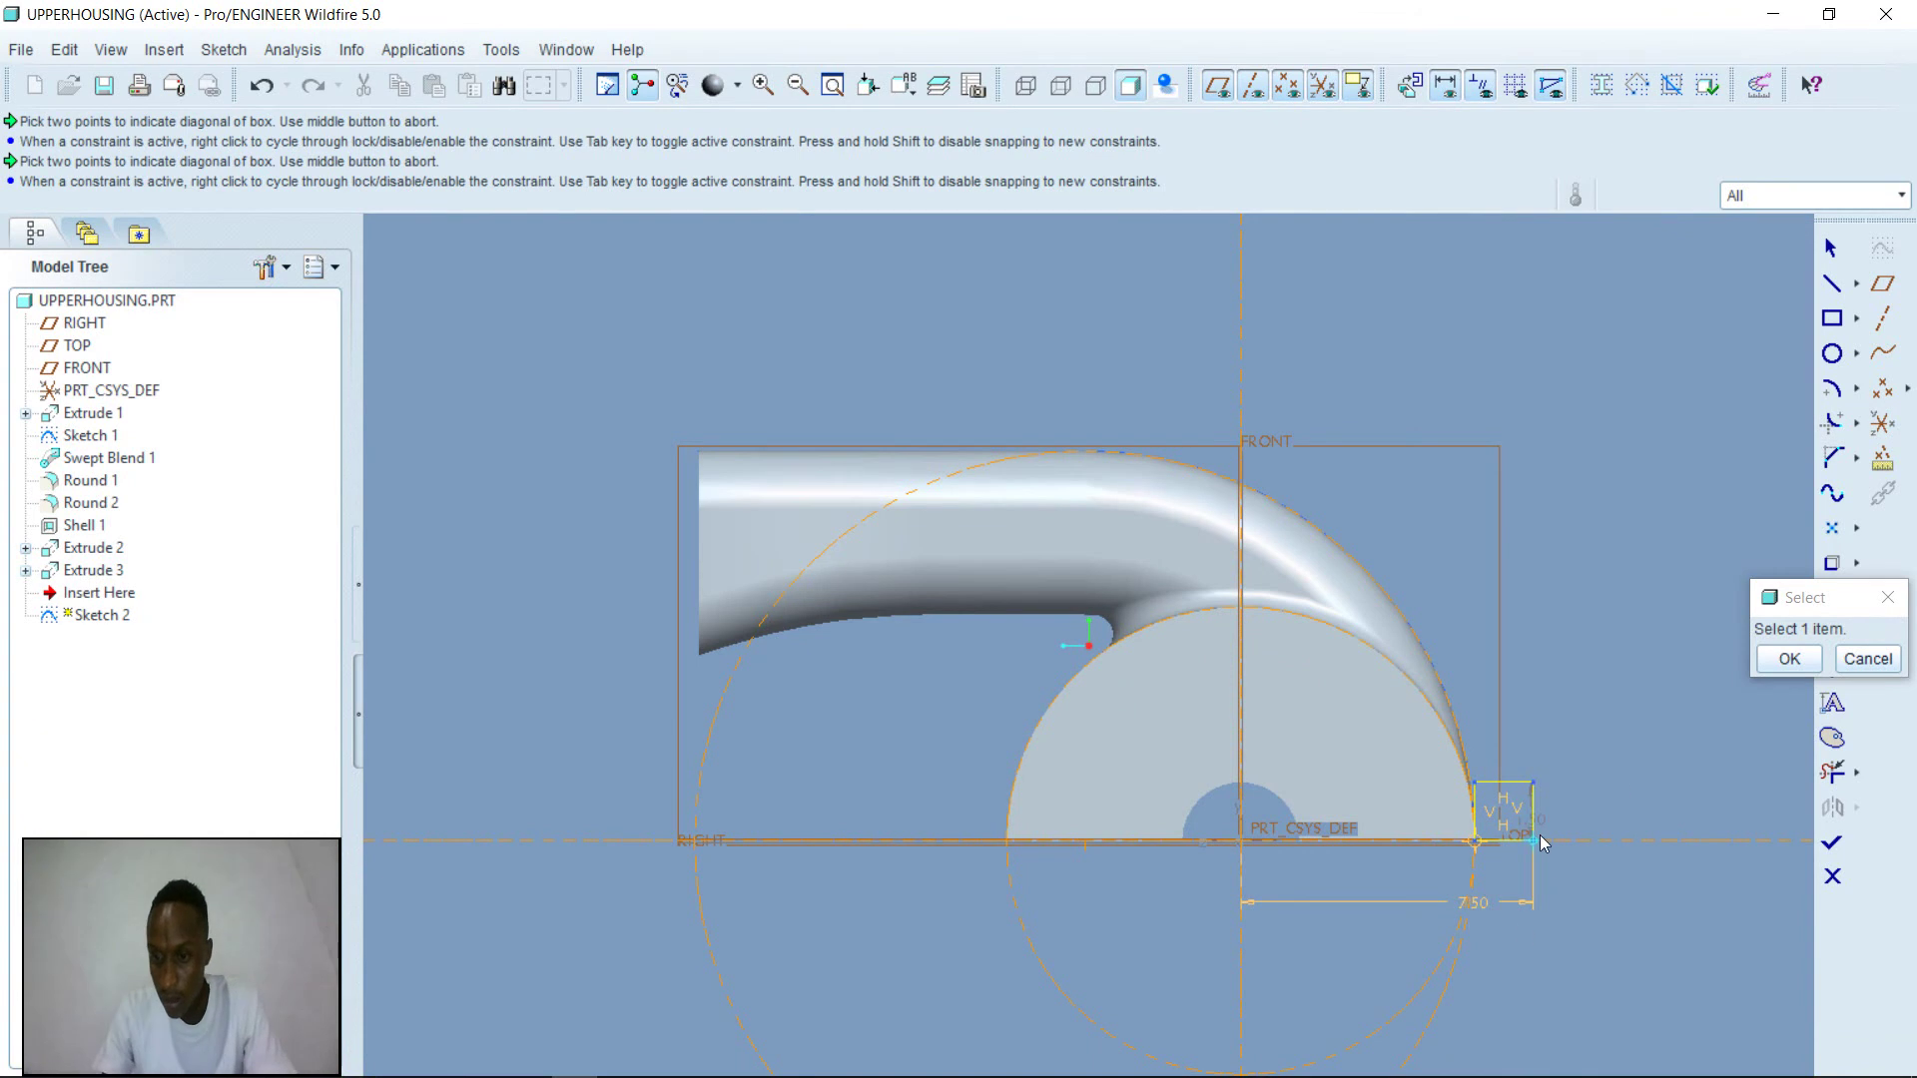
click(1787, 659)
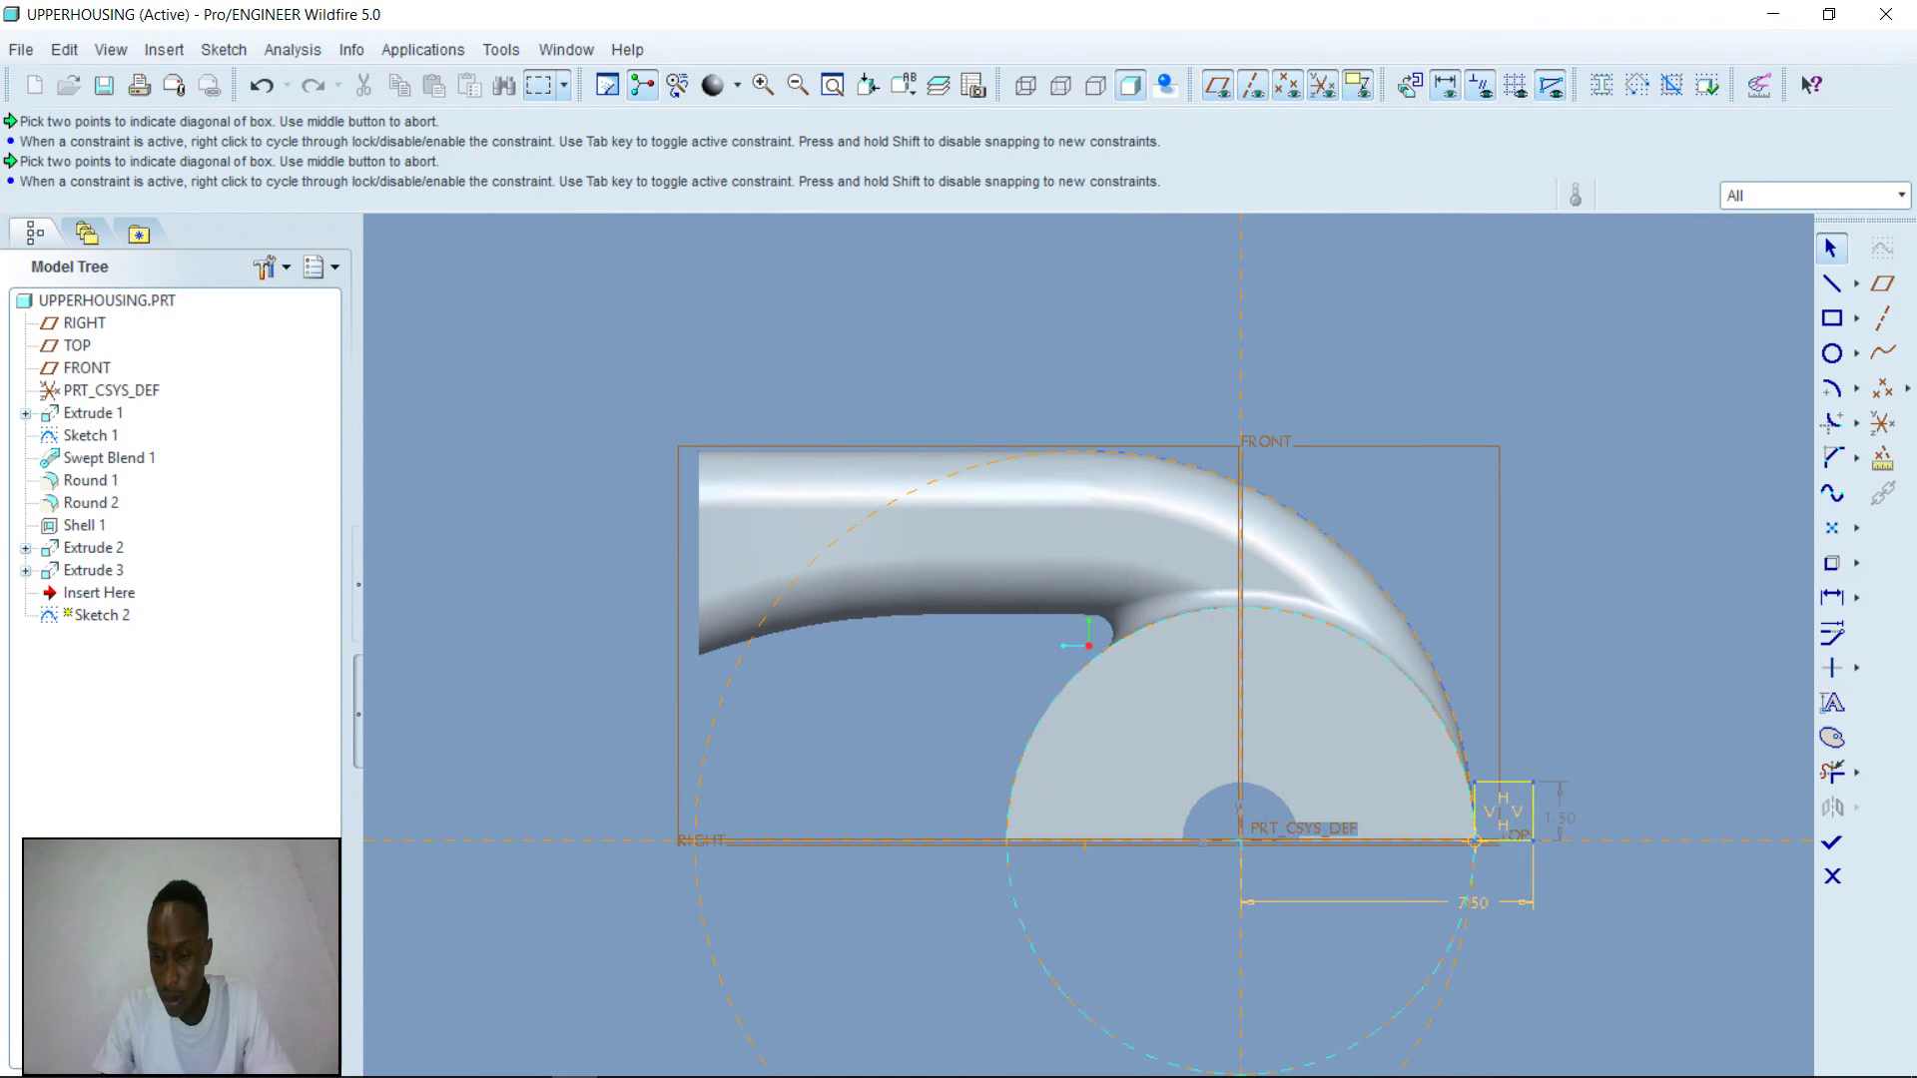
- Set the rectangle's height to 0.4 and finish the sketch
mouse_move(482, 1058)
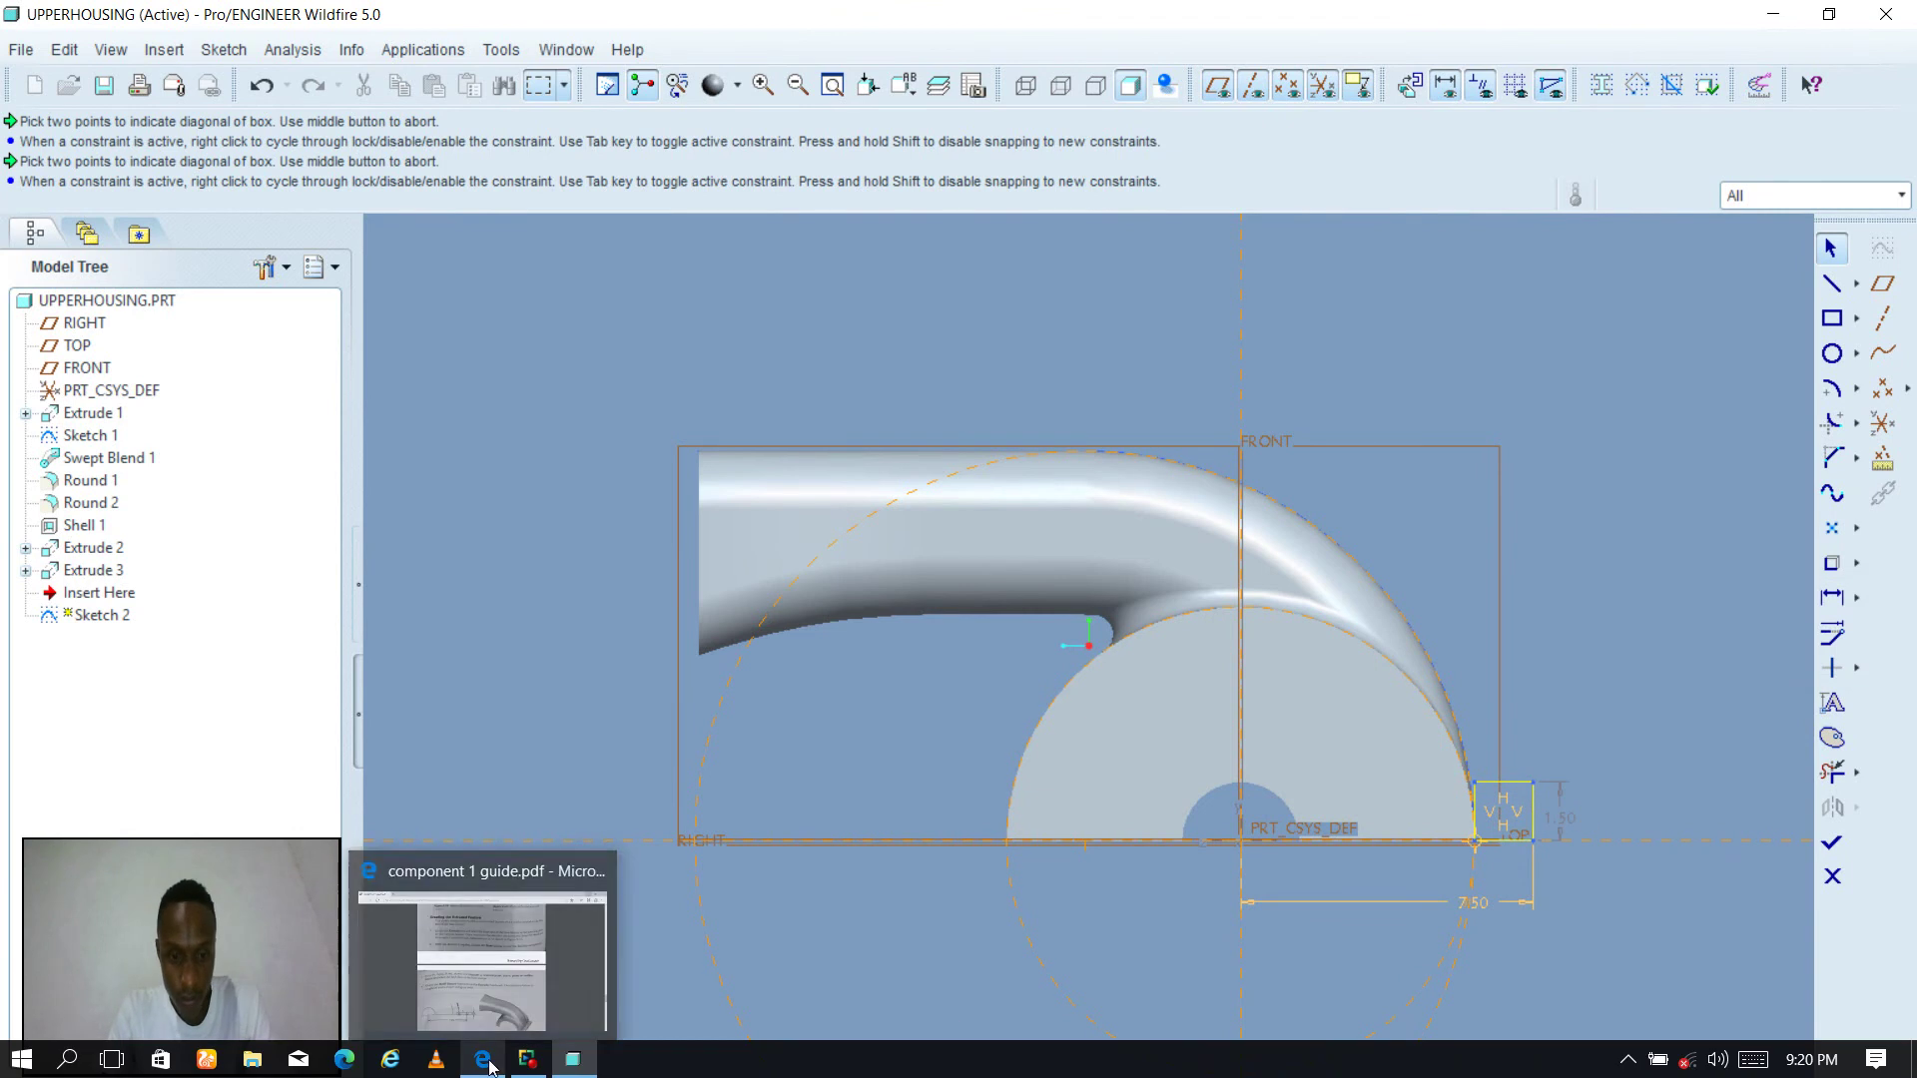
mouse_move(523, 986)
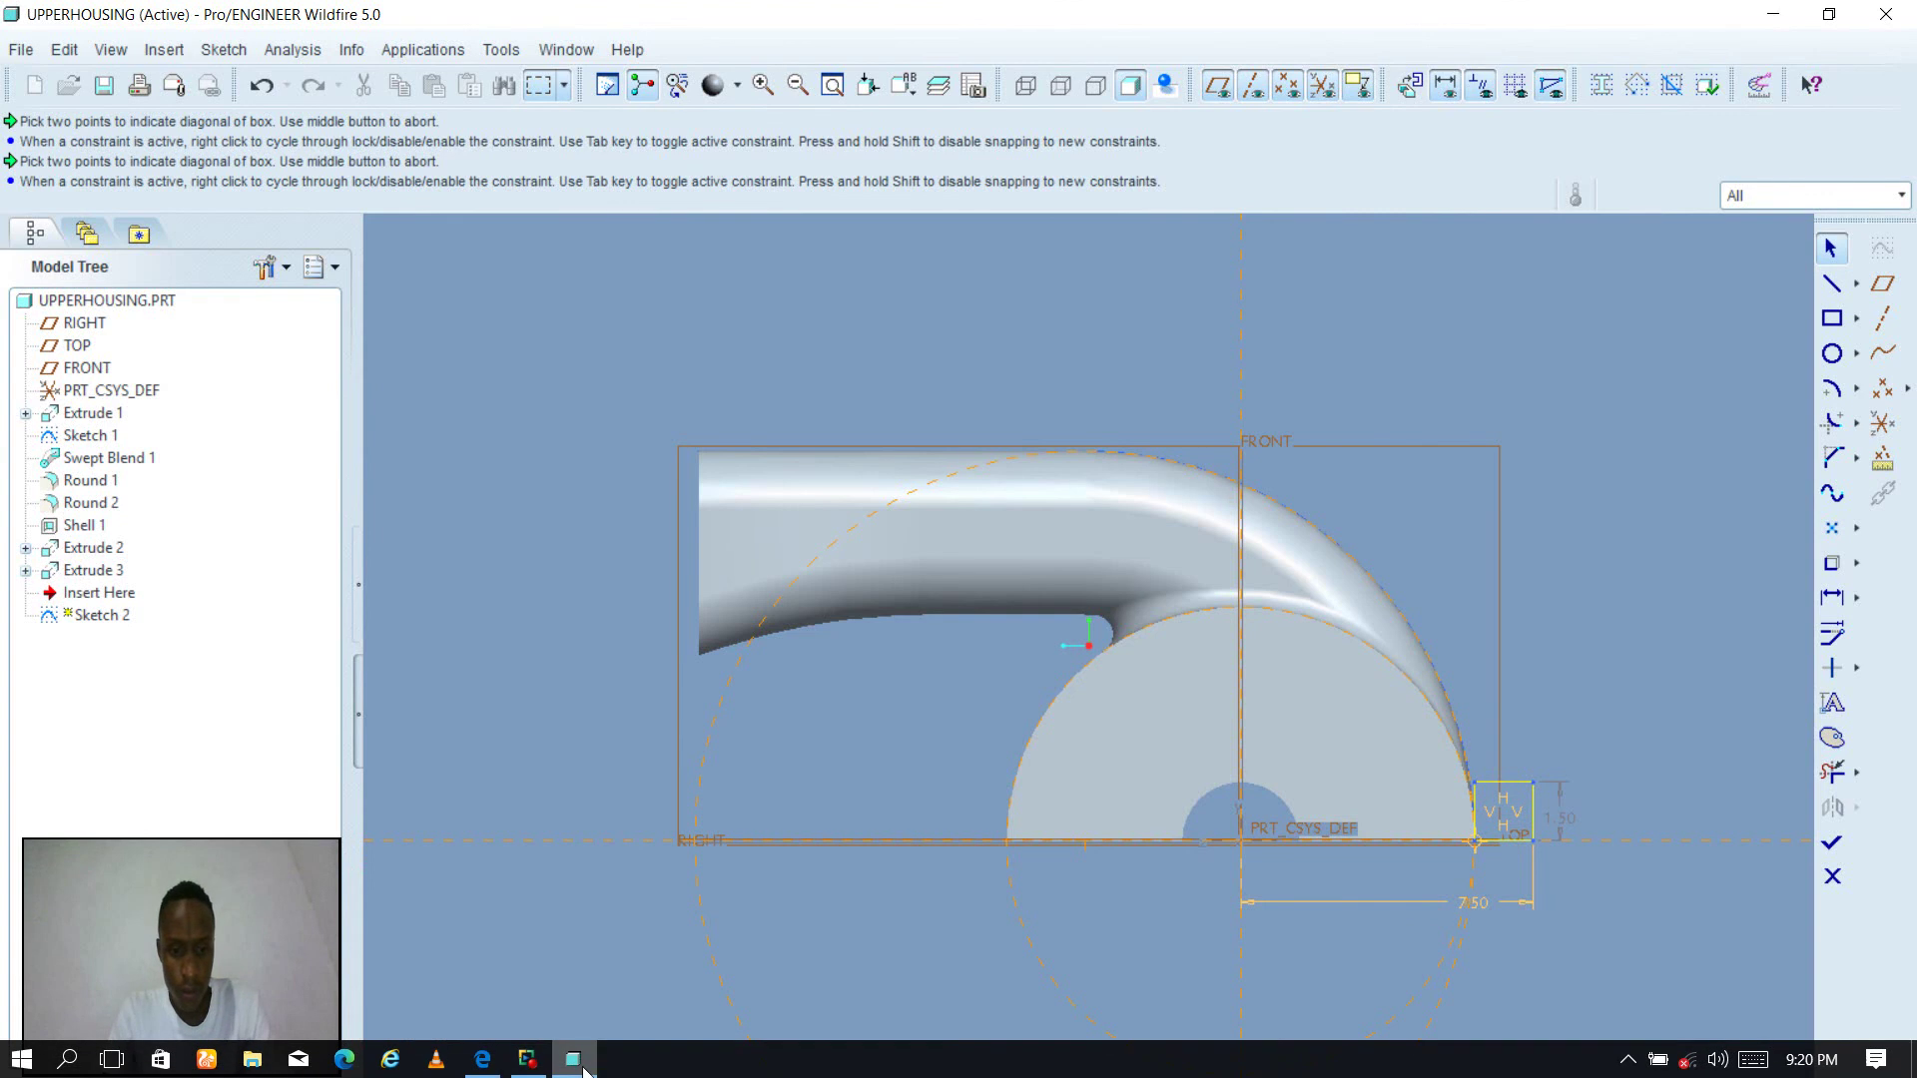
double_click(1566, 820)
text(0.4)
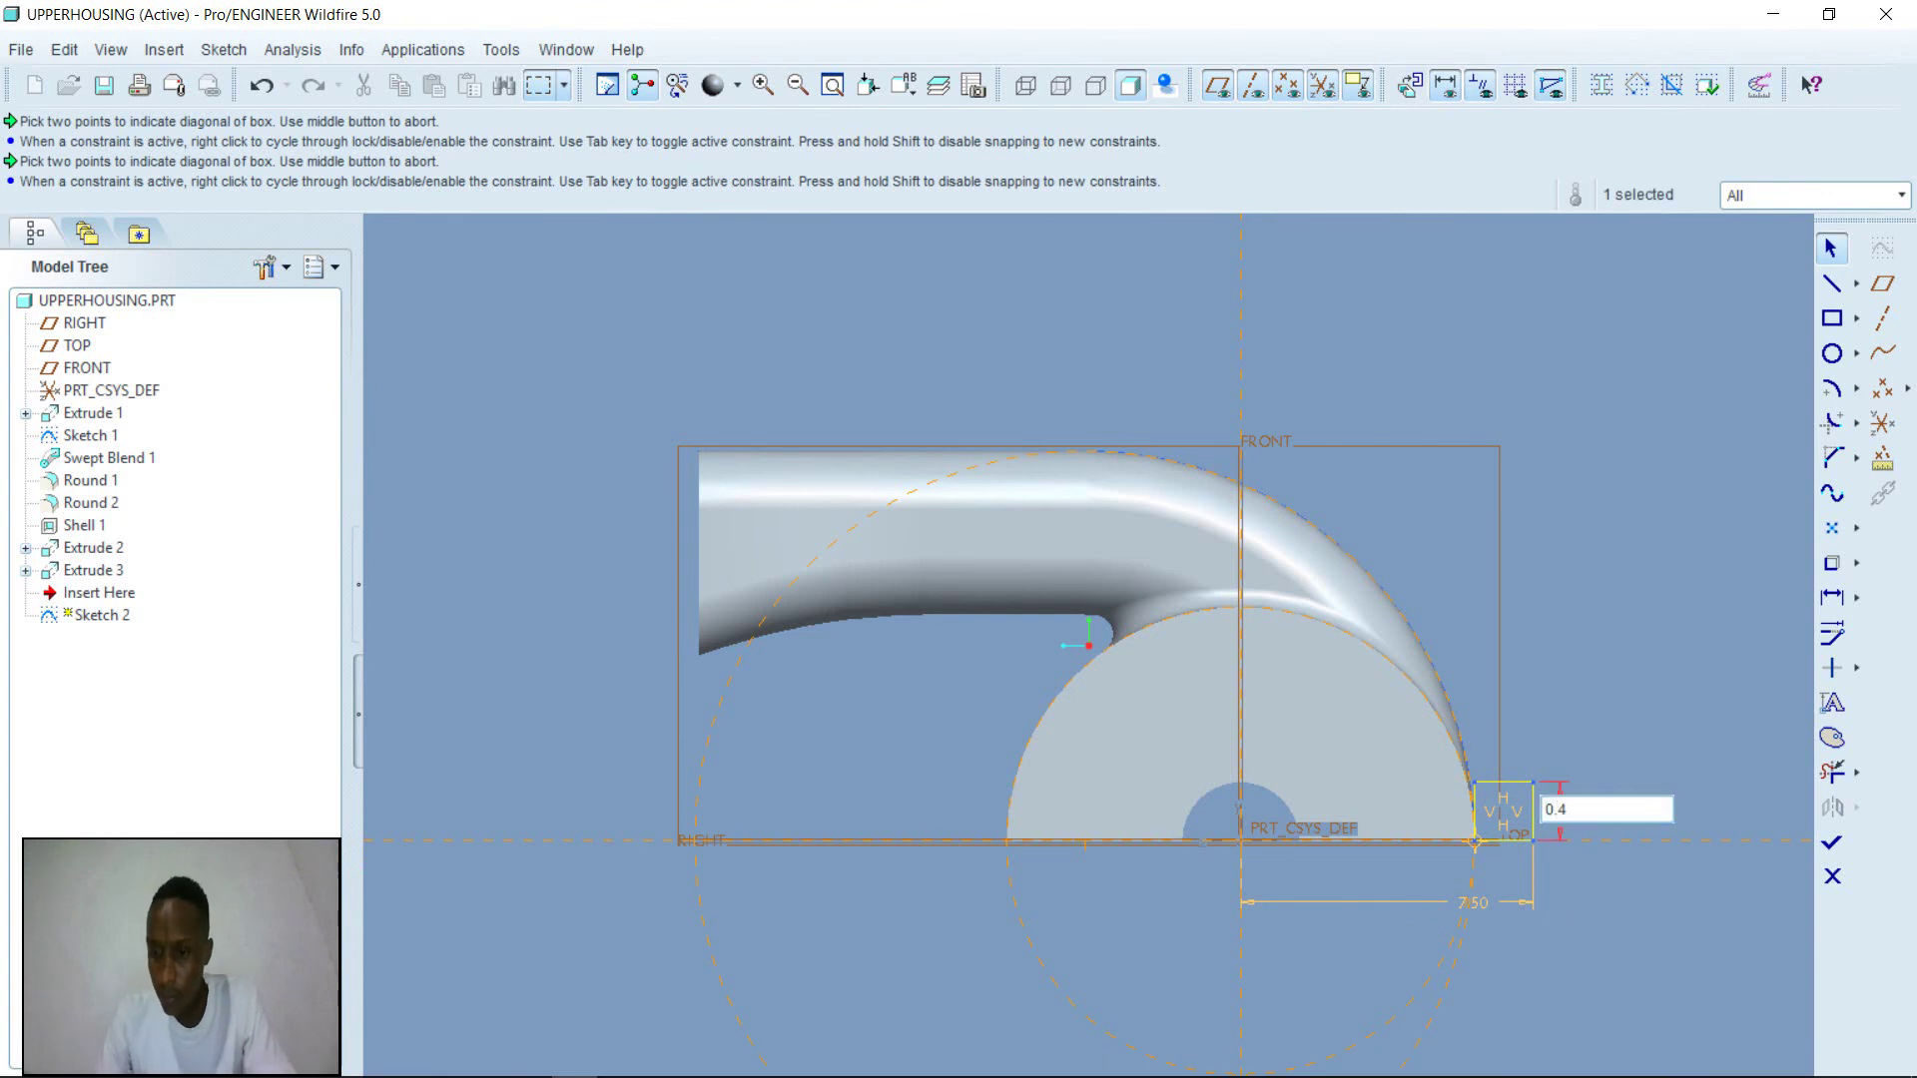
key(Return)
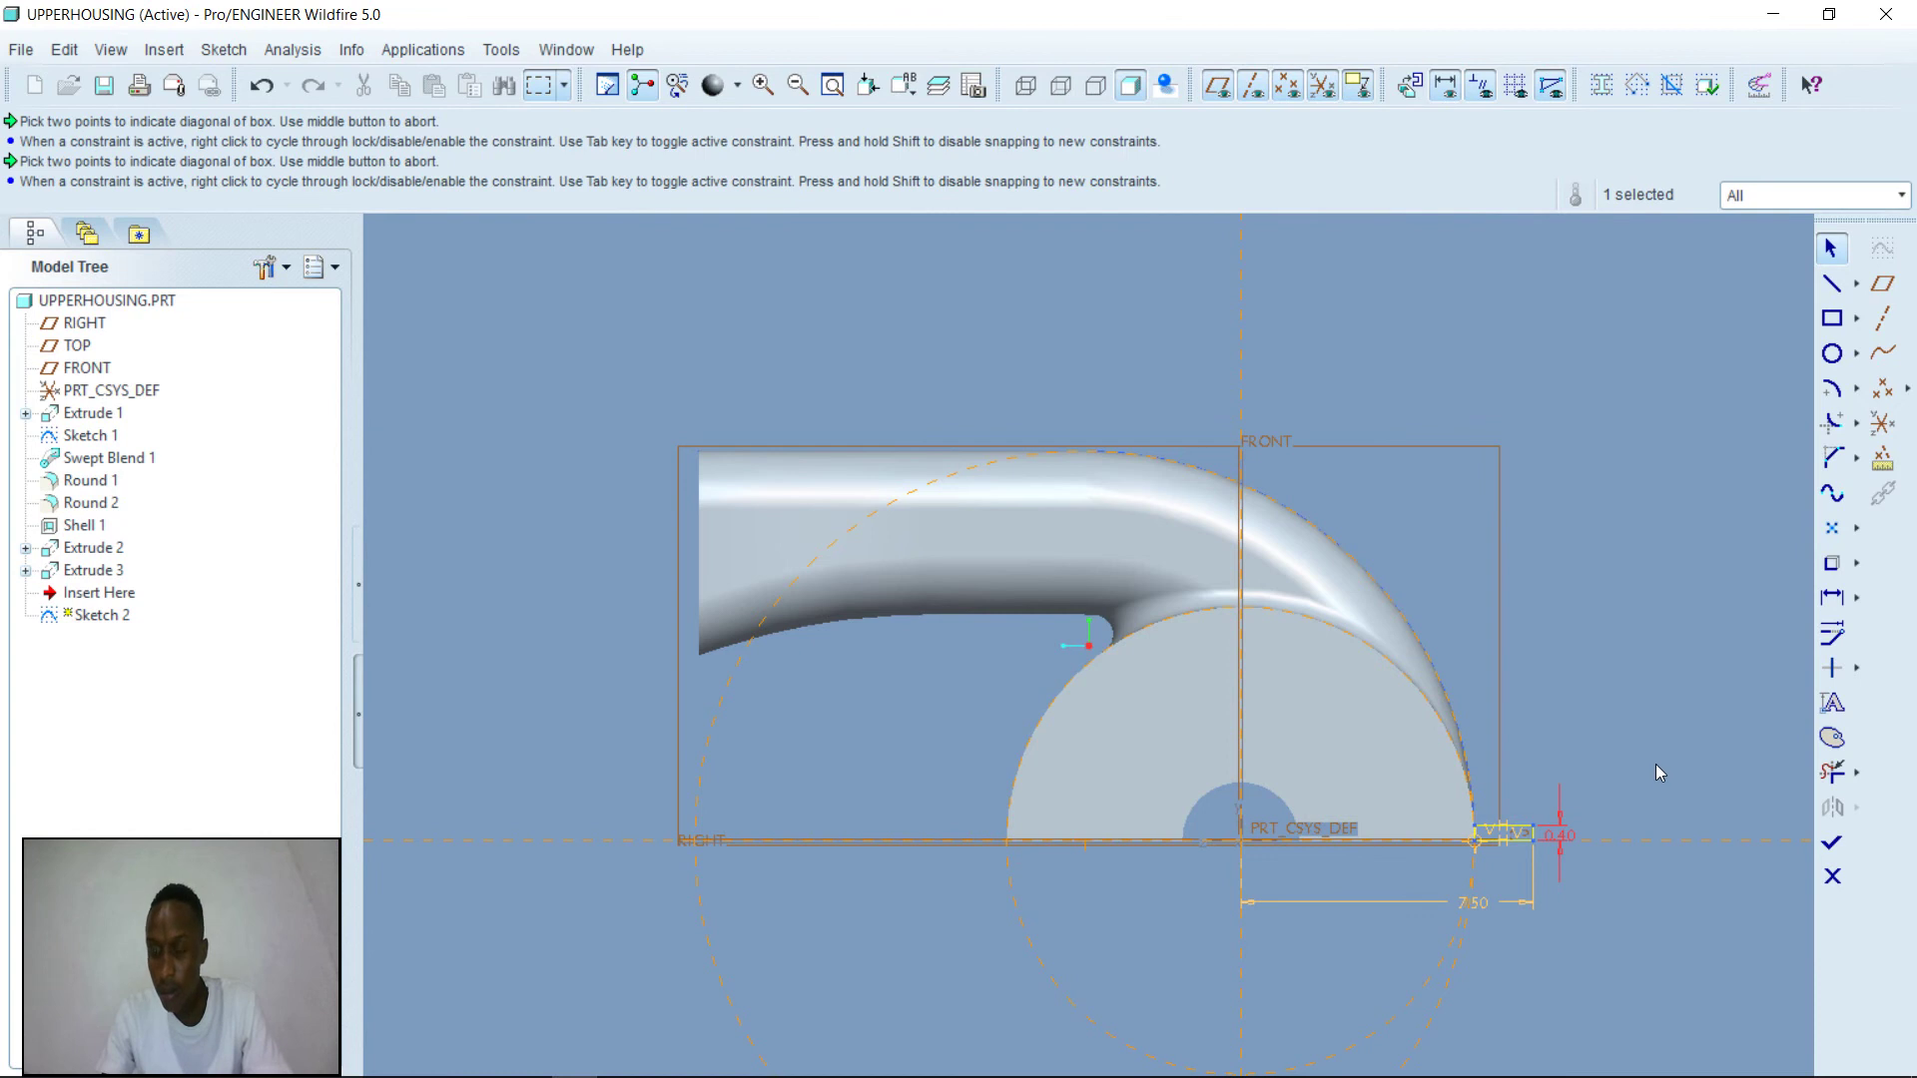
click(1833, 845)
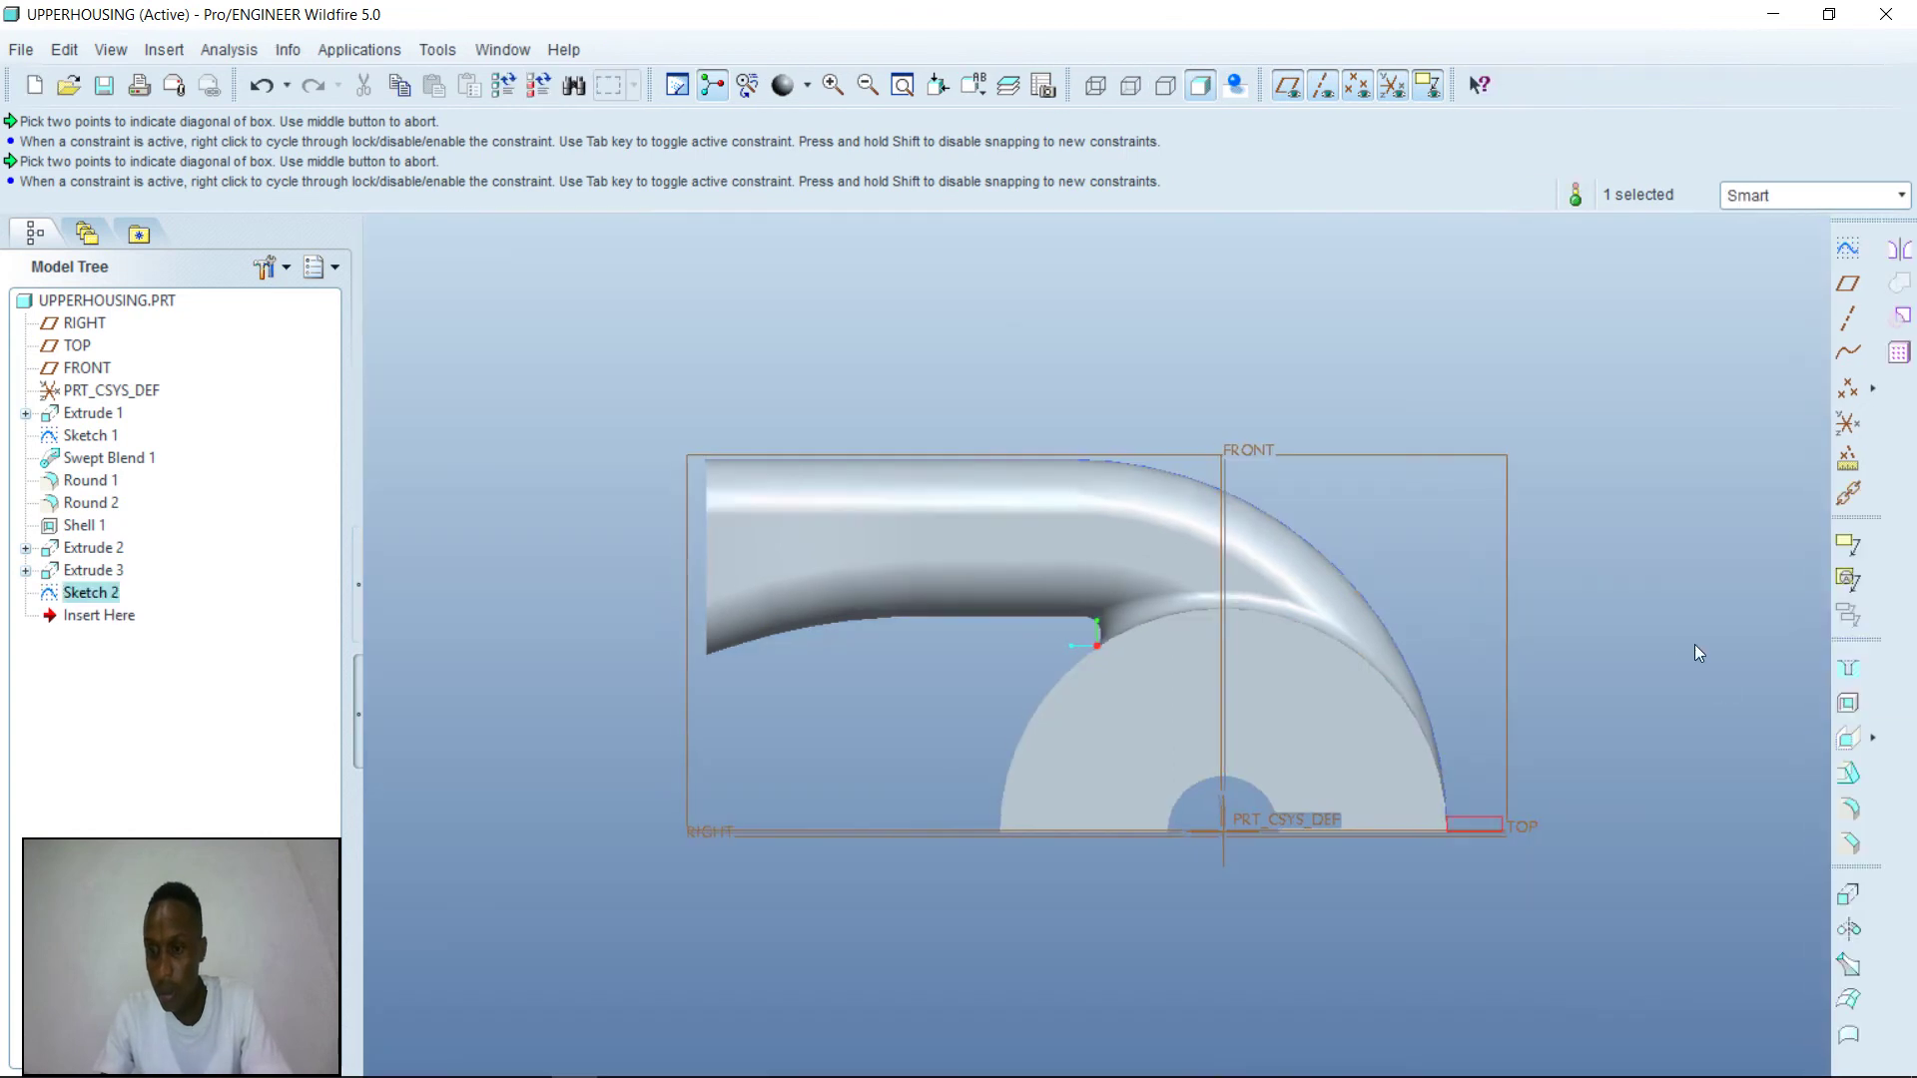
- Extrude the flange rectangle symmetrically about its sketch plane to a total depth of 8, preview it and complete the feature
click(1849, 894)
middle_drag(1655, 704, 1473, 720)
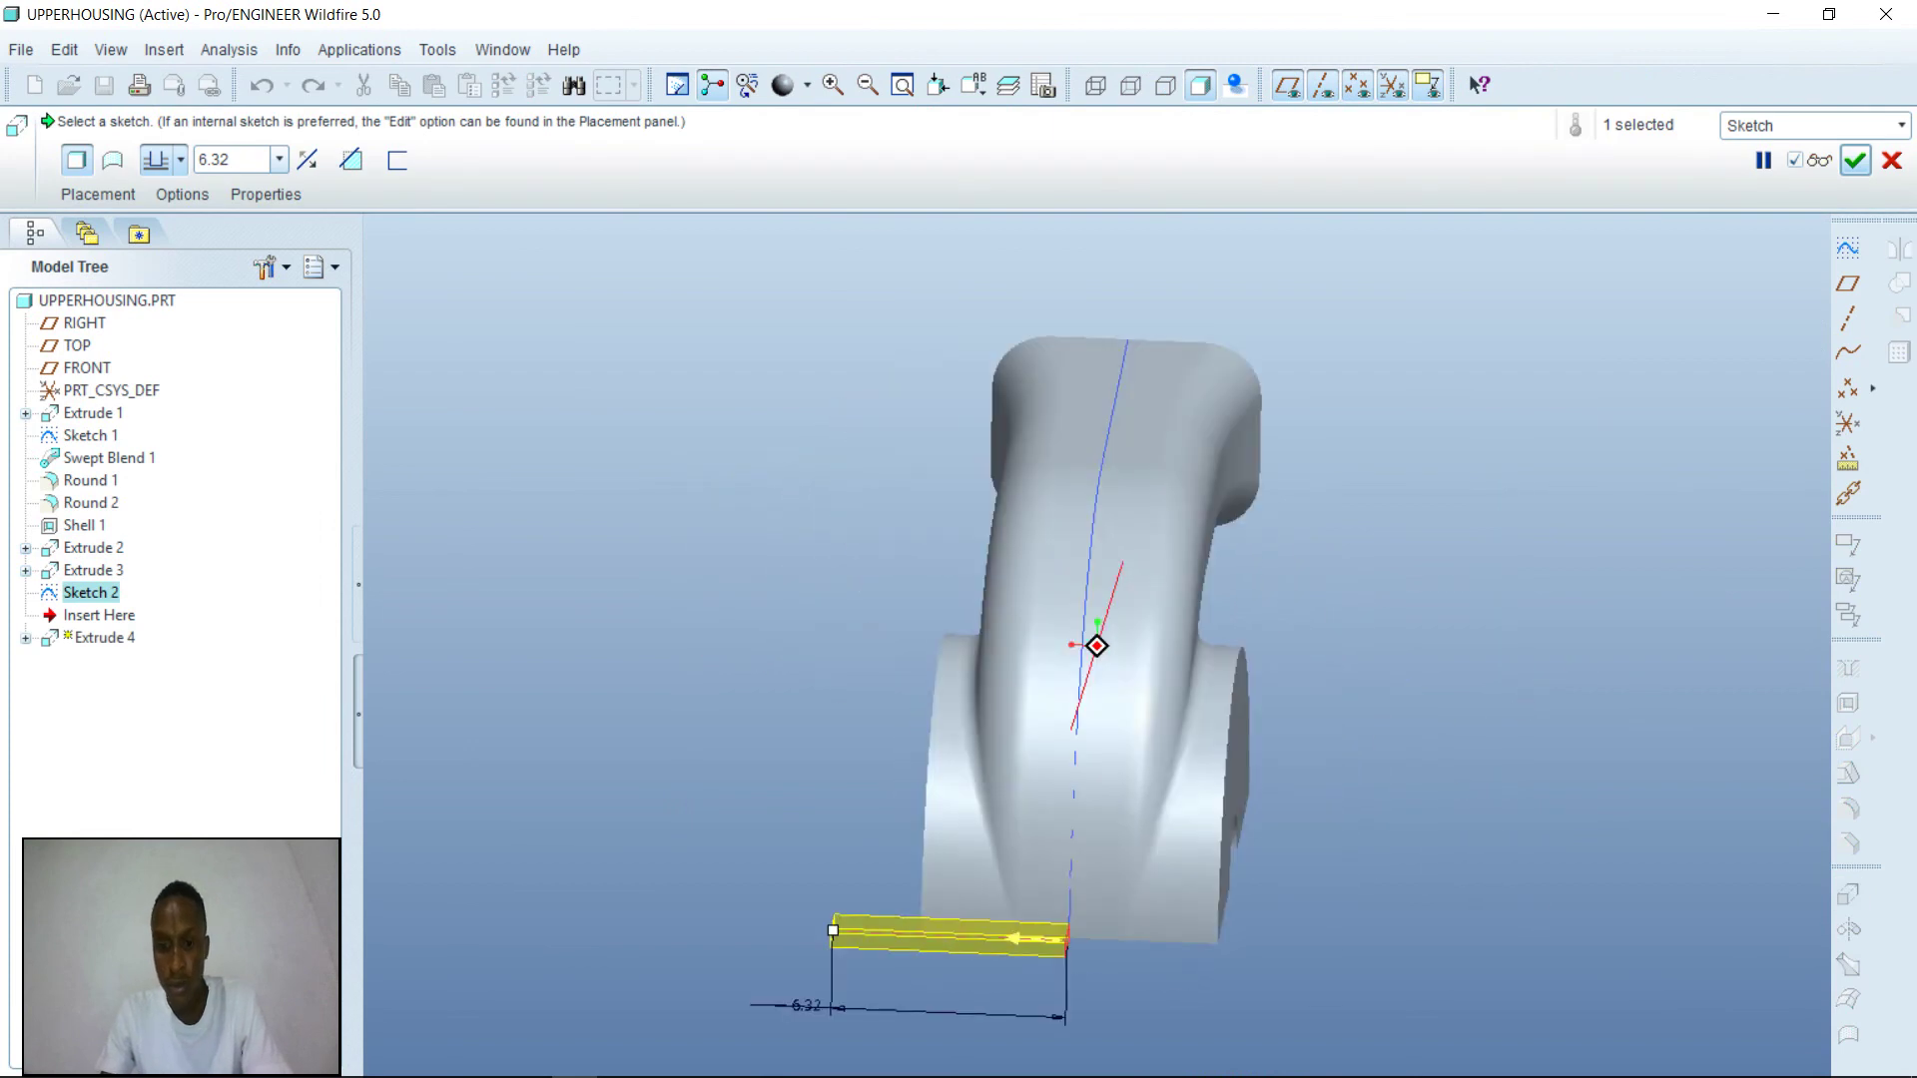
click(178, 163)
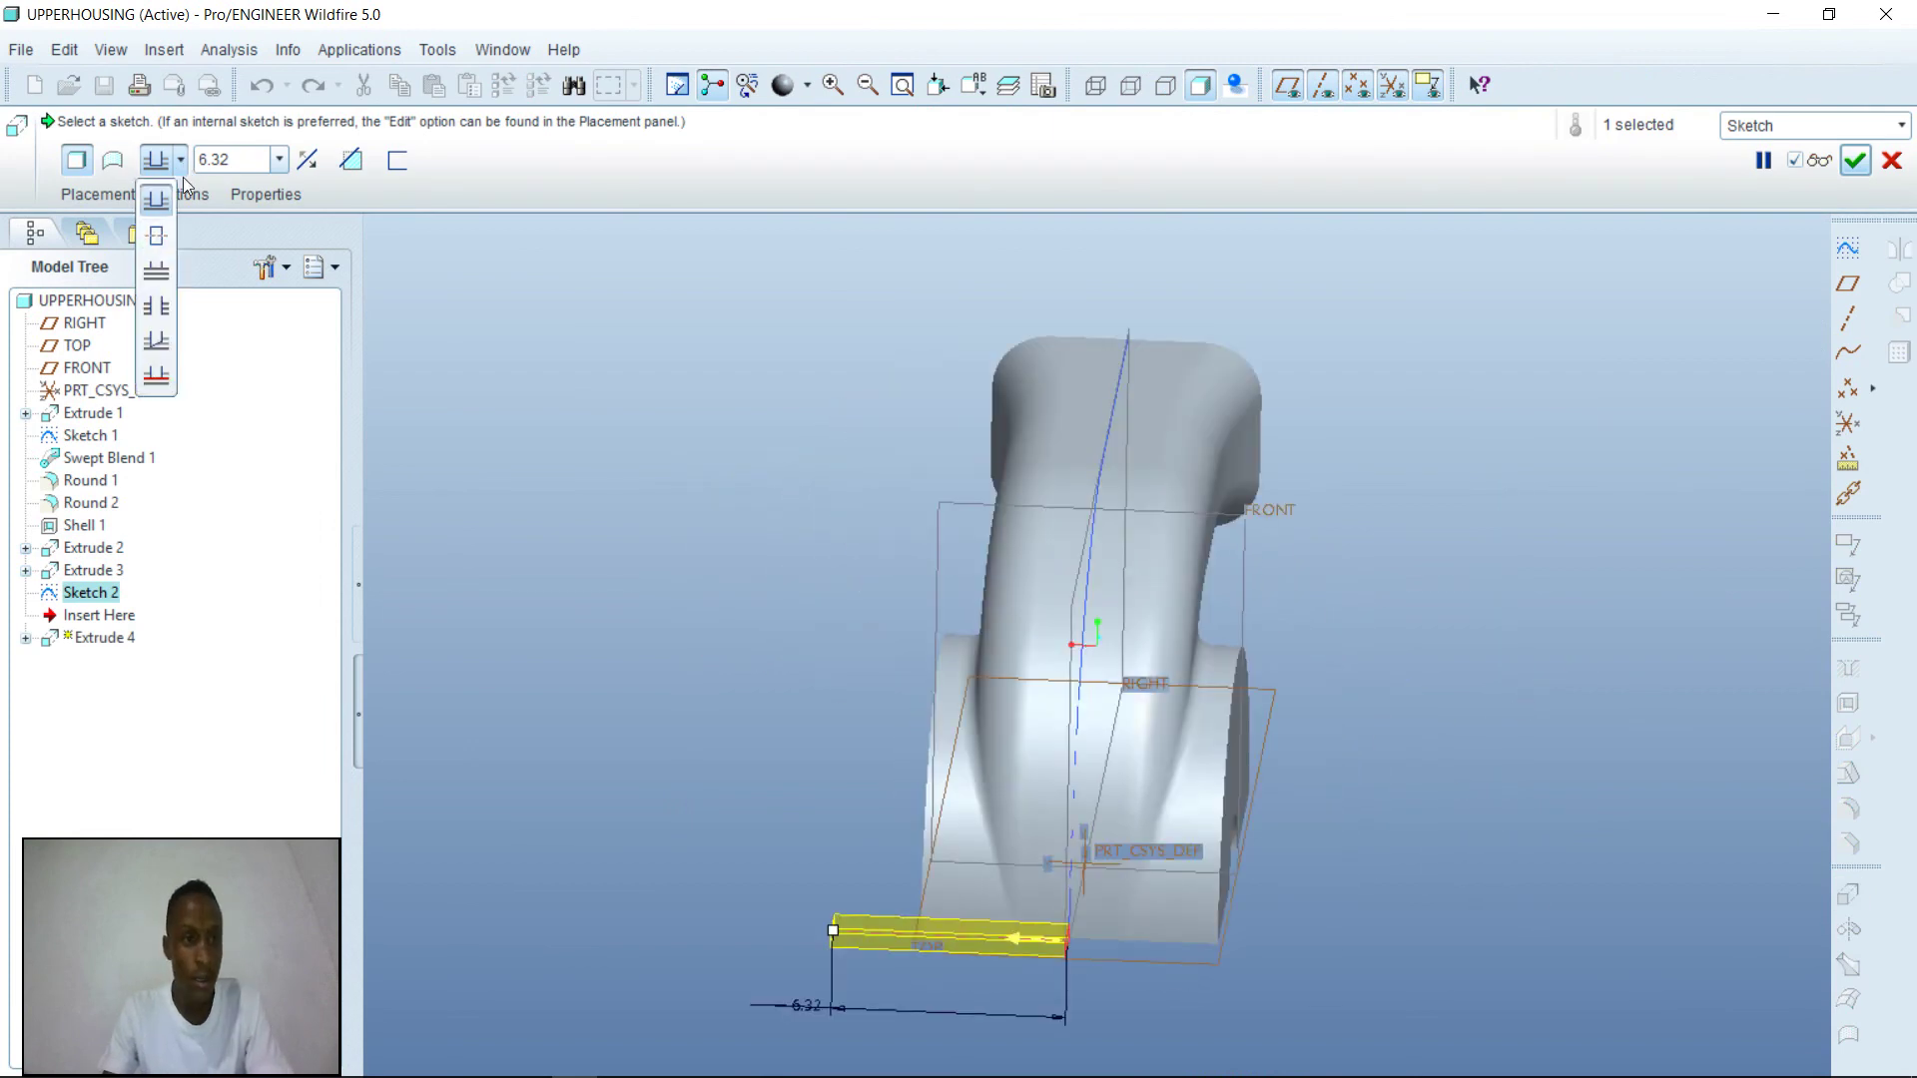
click(156, 237)
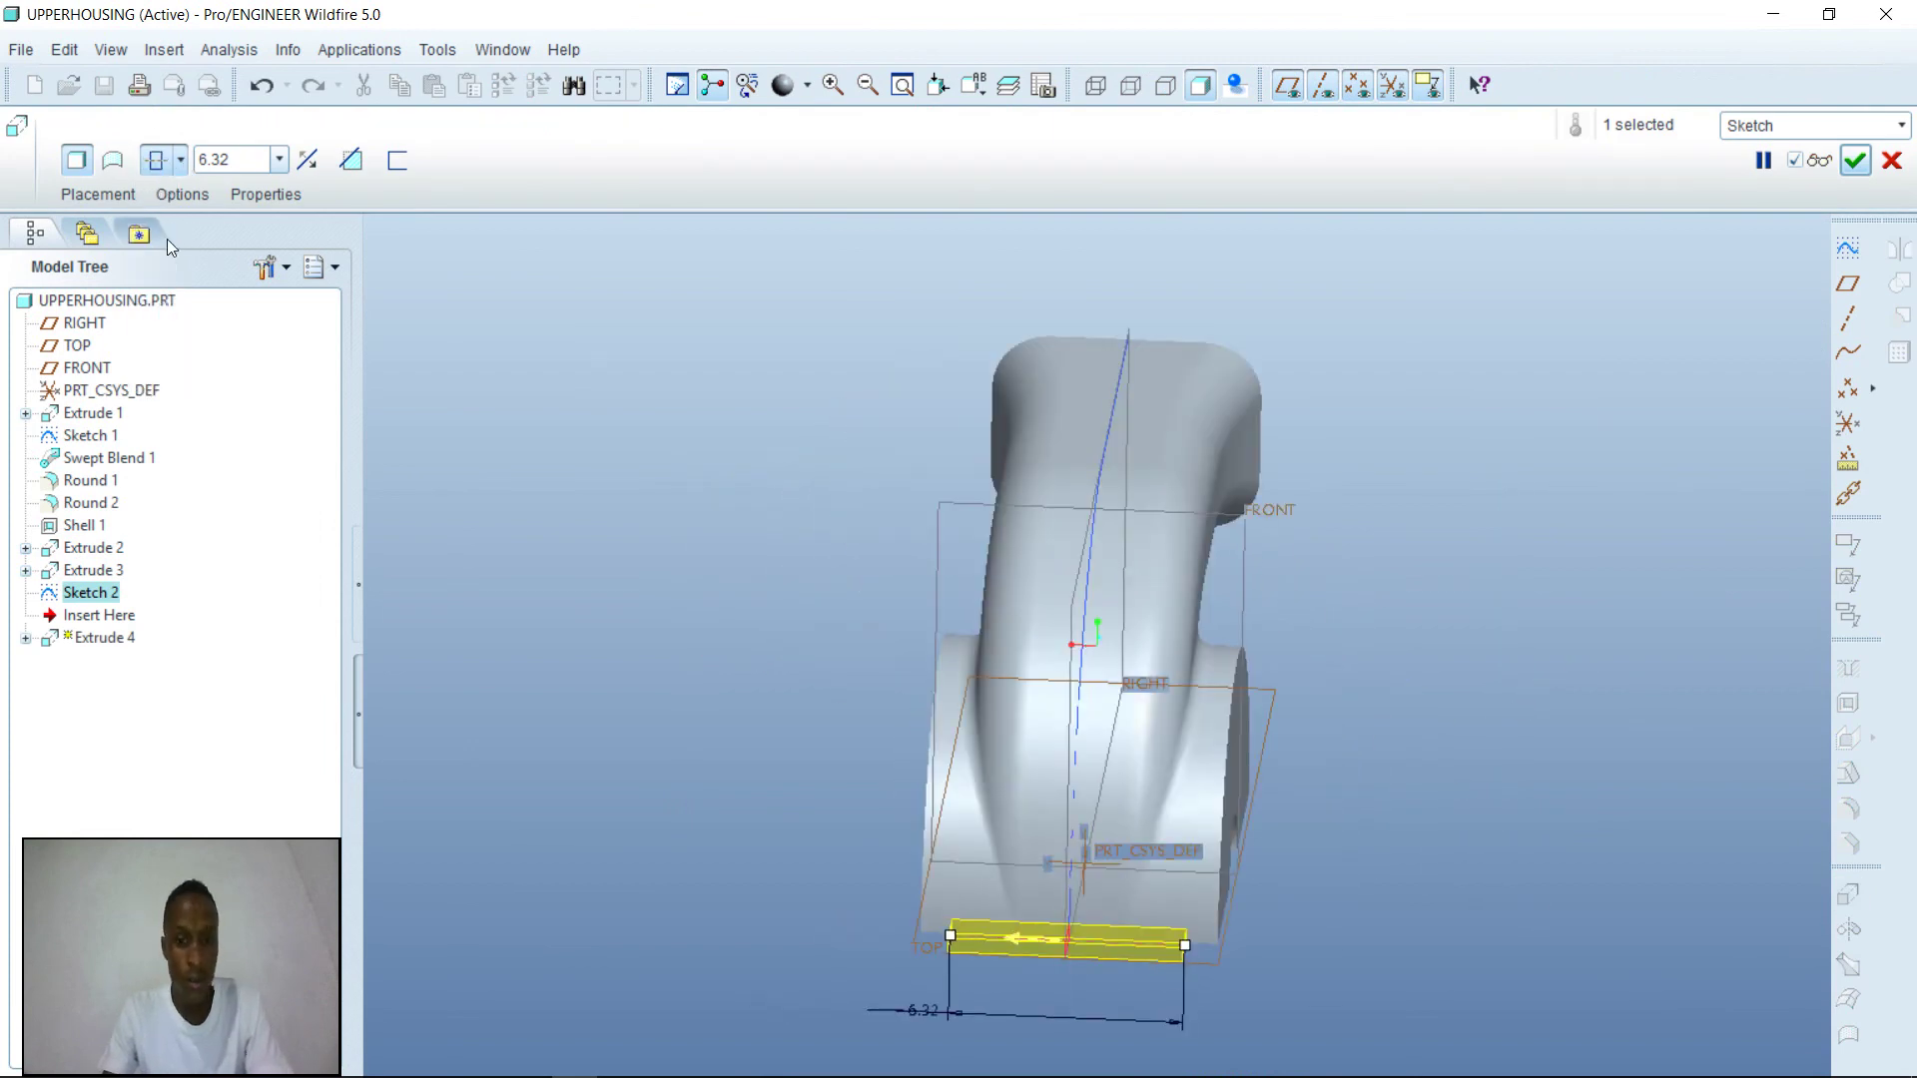
double_click(924, 1010)
text(8)
key(Return)
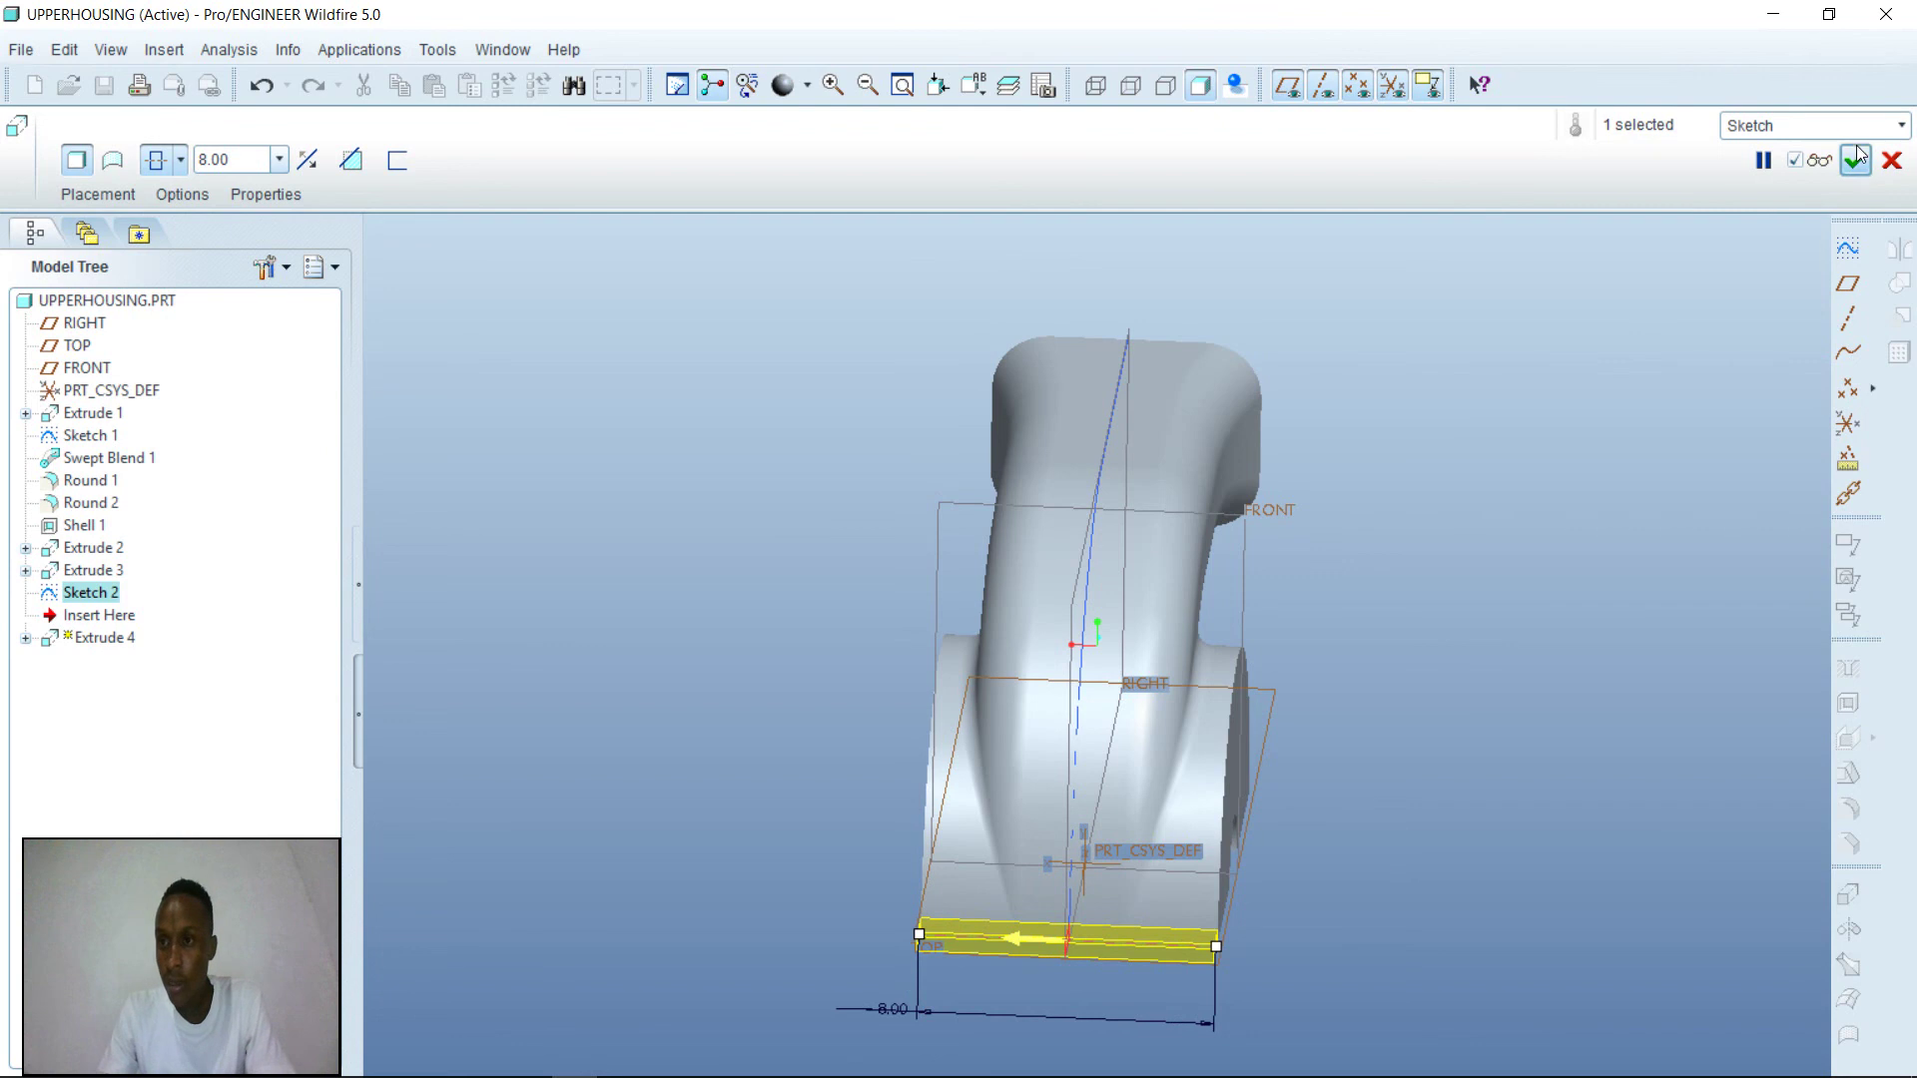
click(1815, 160)
middle_drag(1387, 854, 1599, 858)
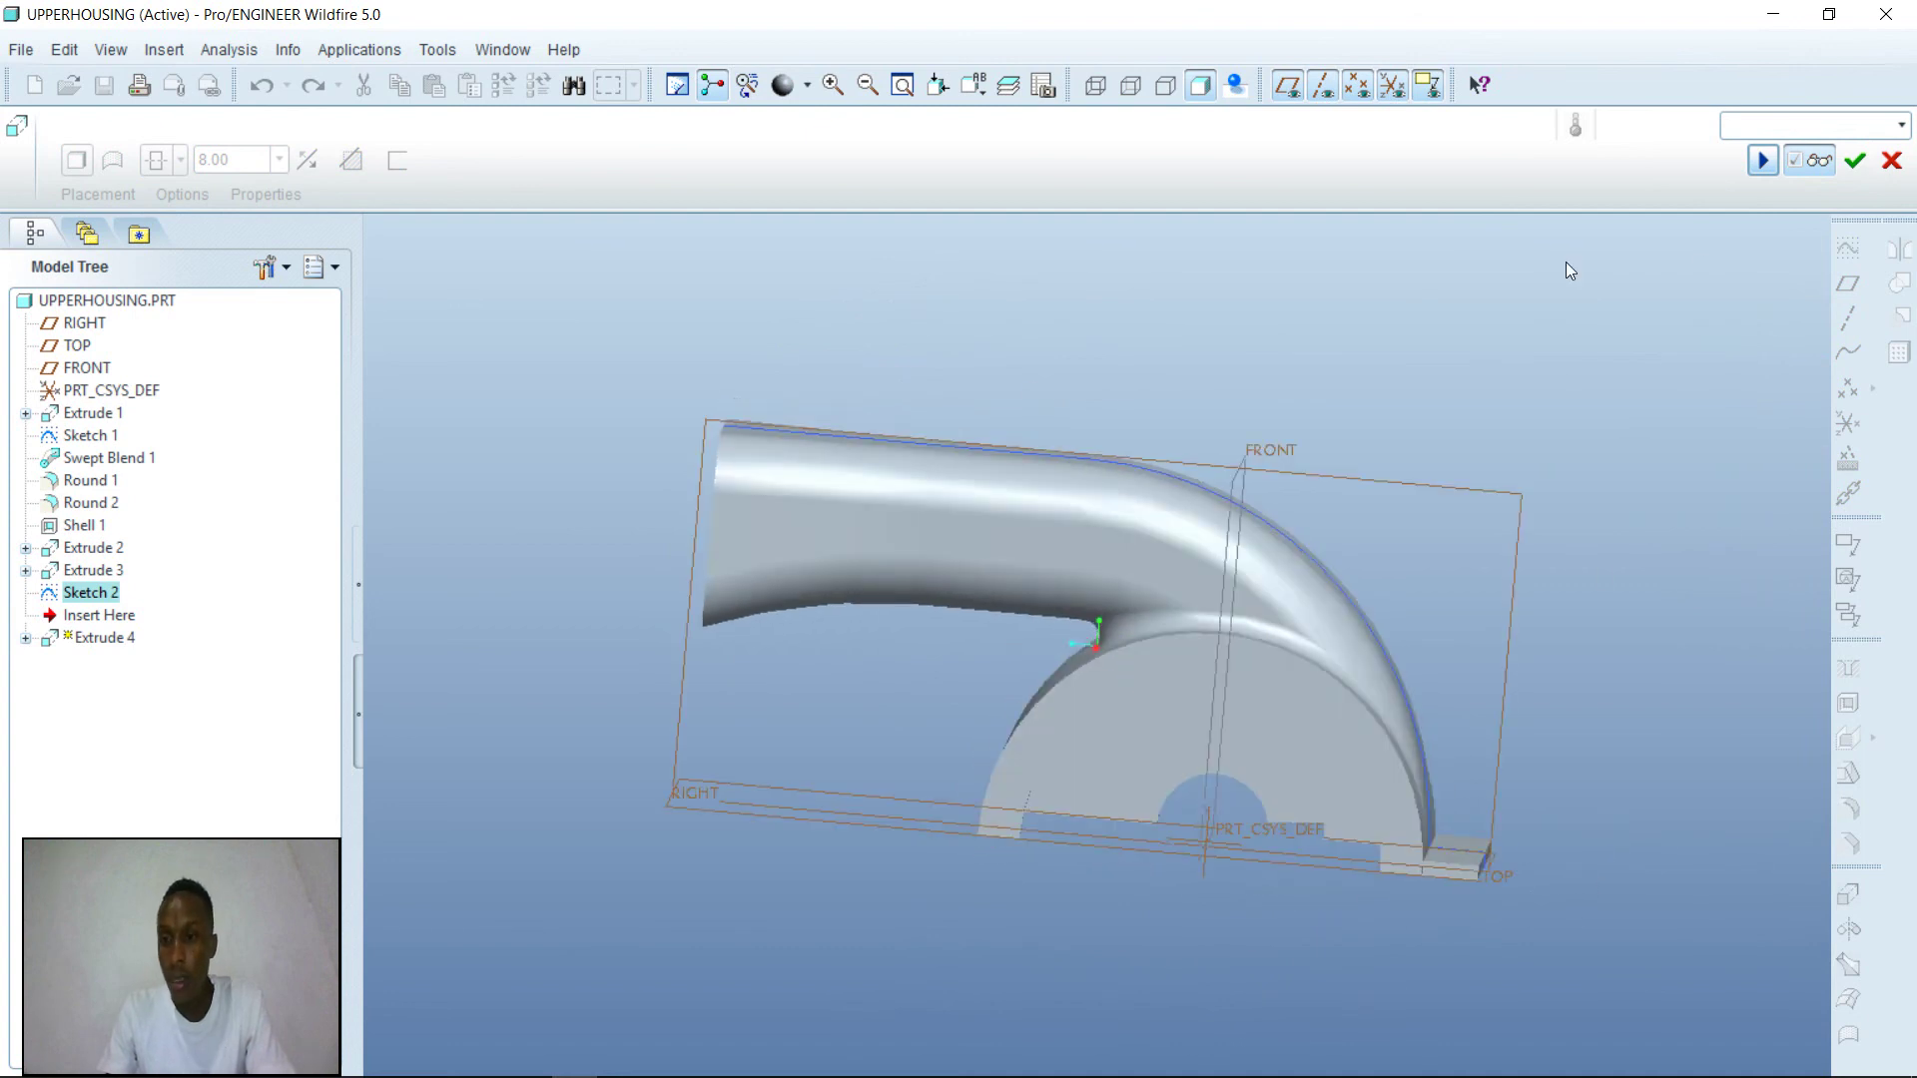
click(1857, 171)
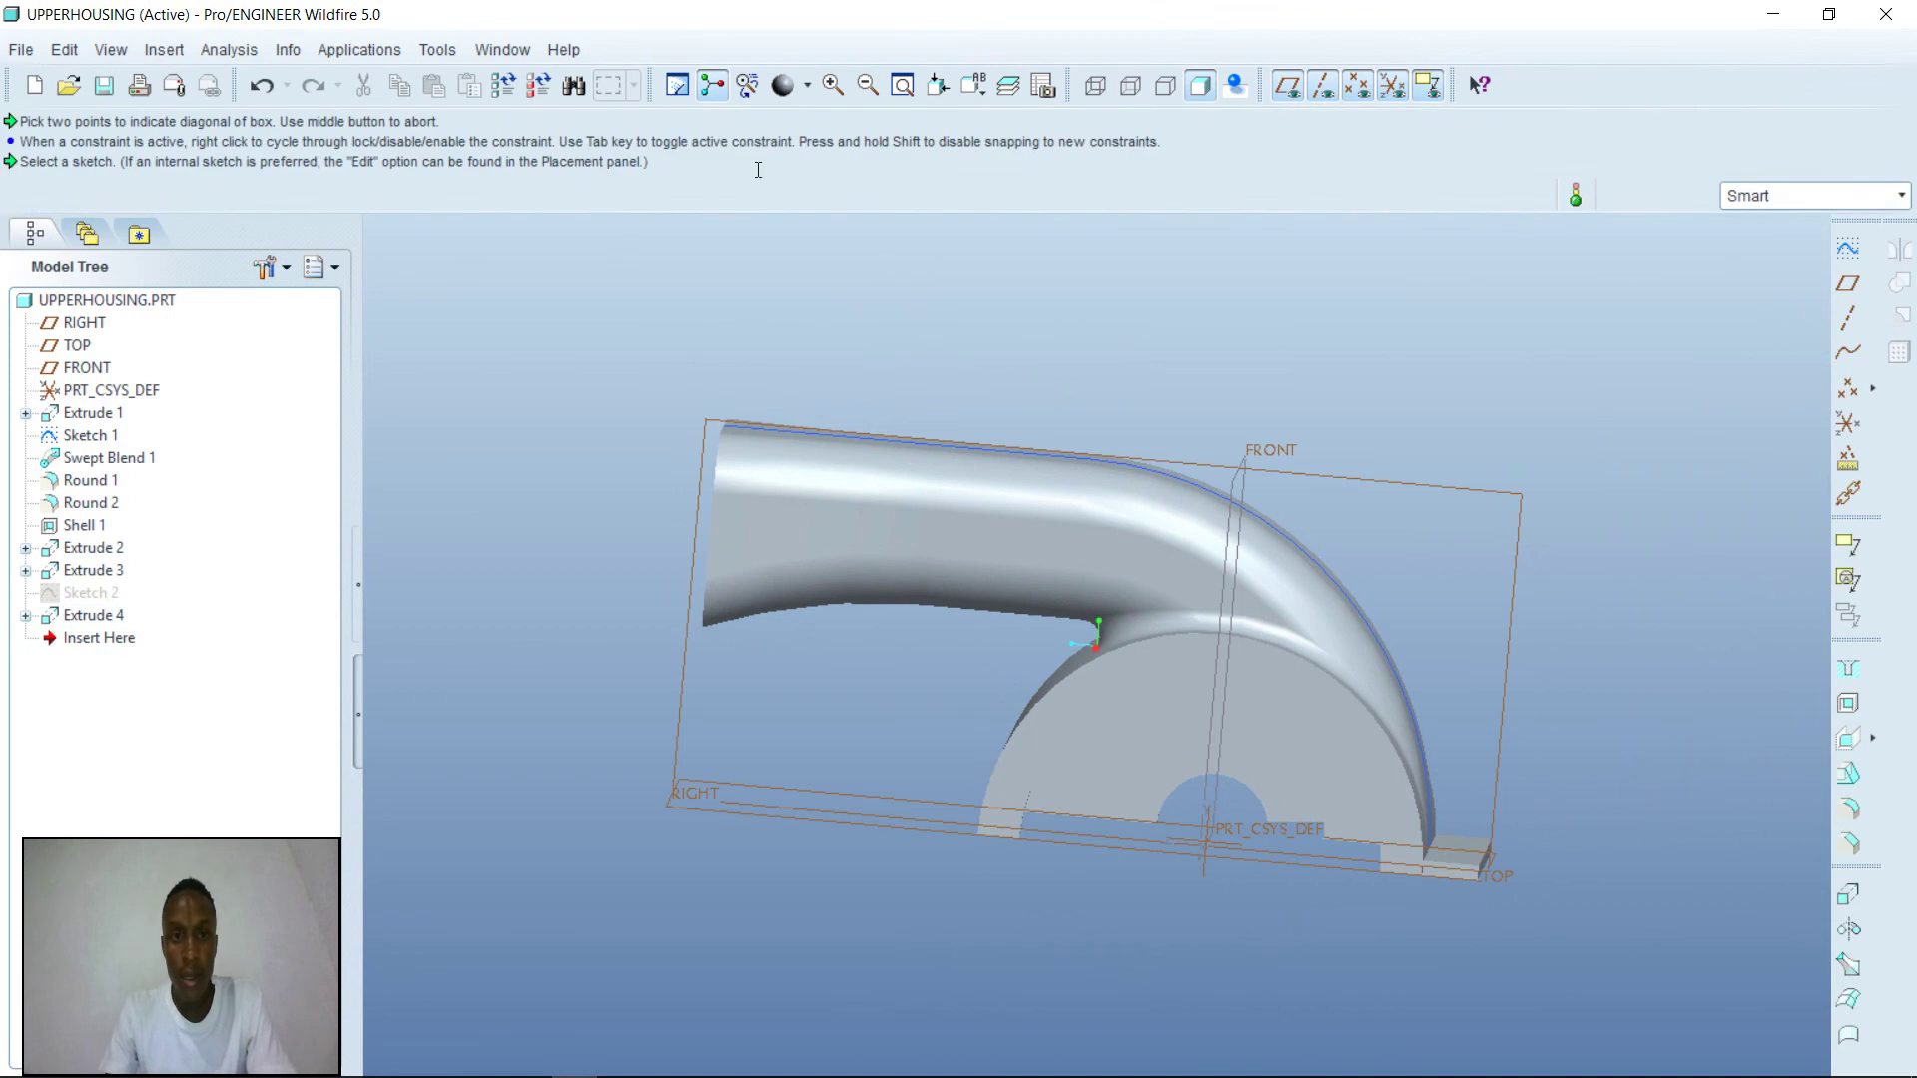
- Examine where the extruded flange meets the base feature, up close and from several angles
click(833, 85)
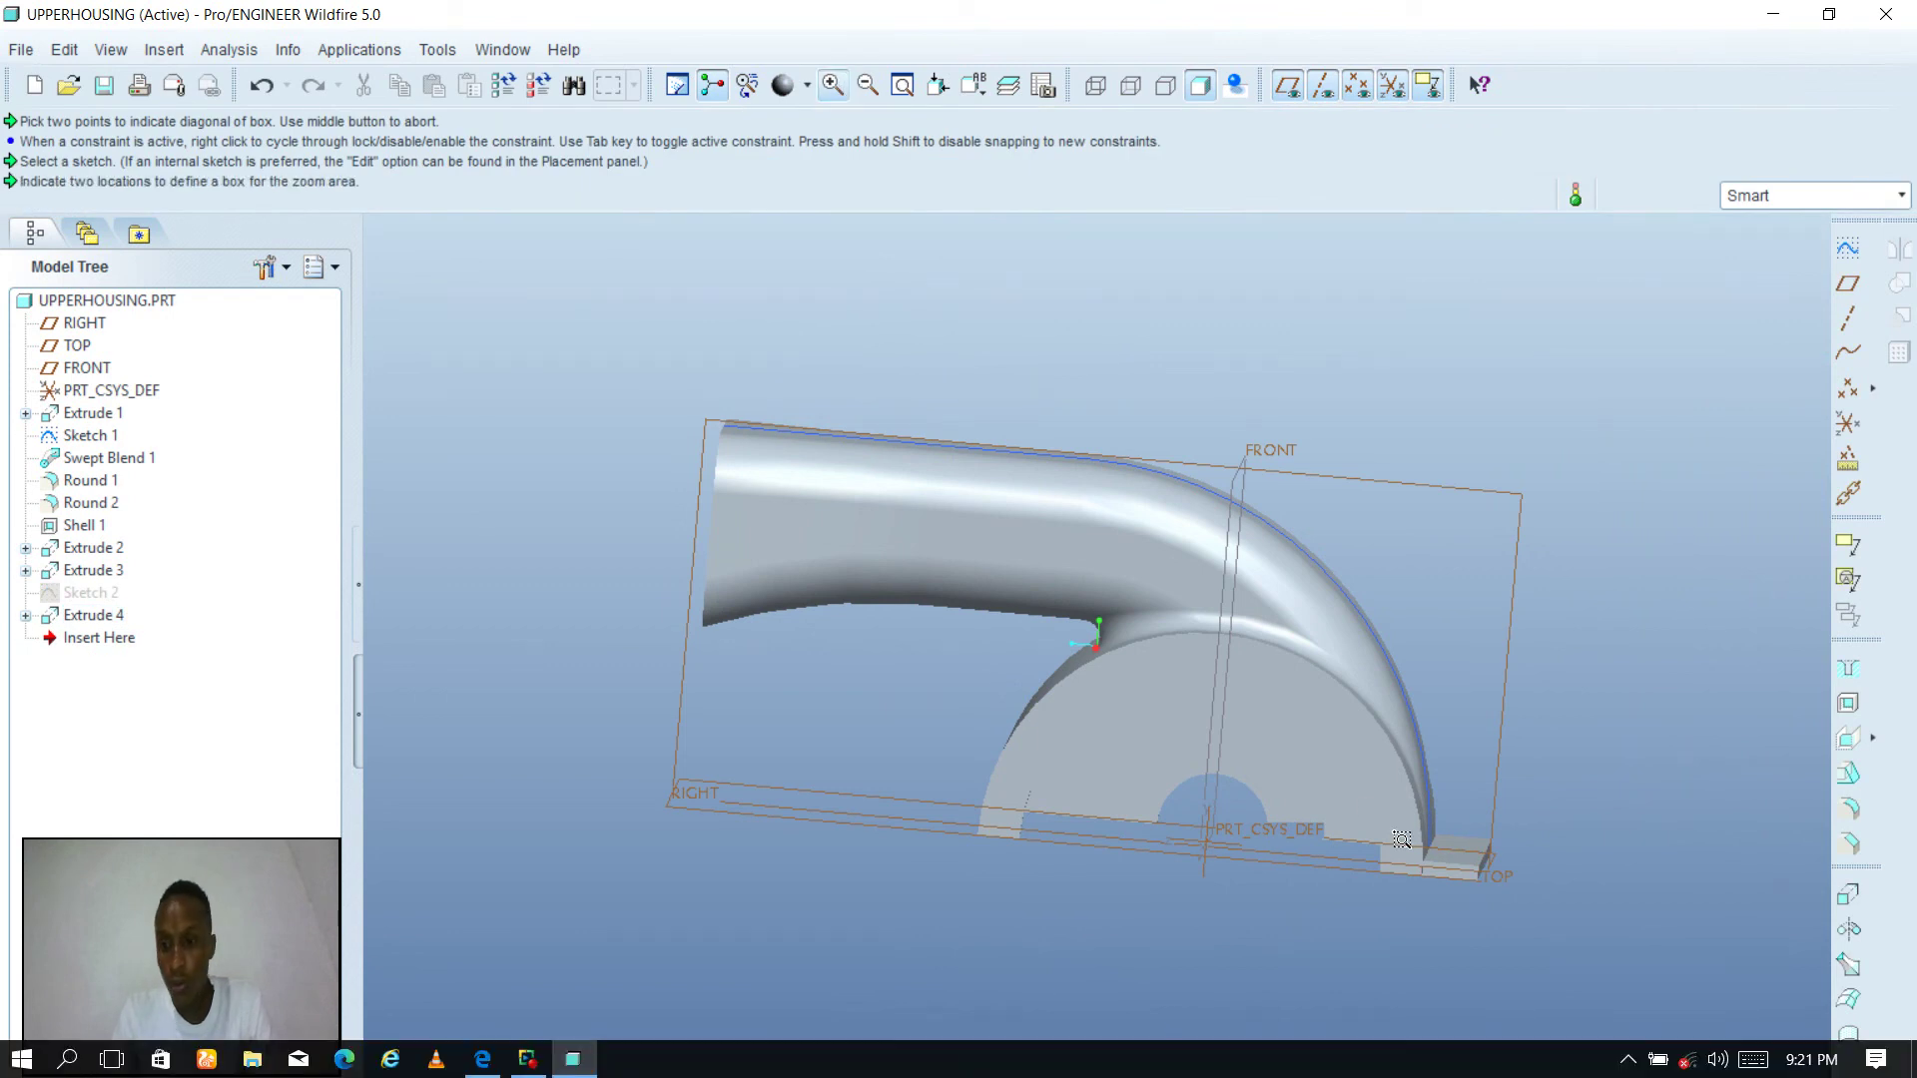
click(1368, 801)
click(1524, 922)
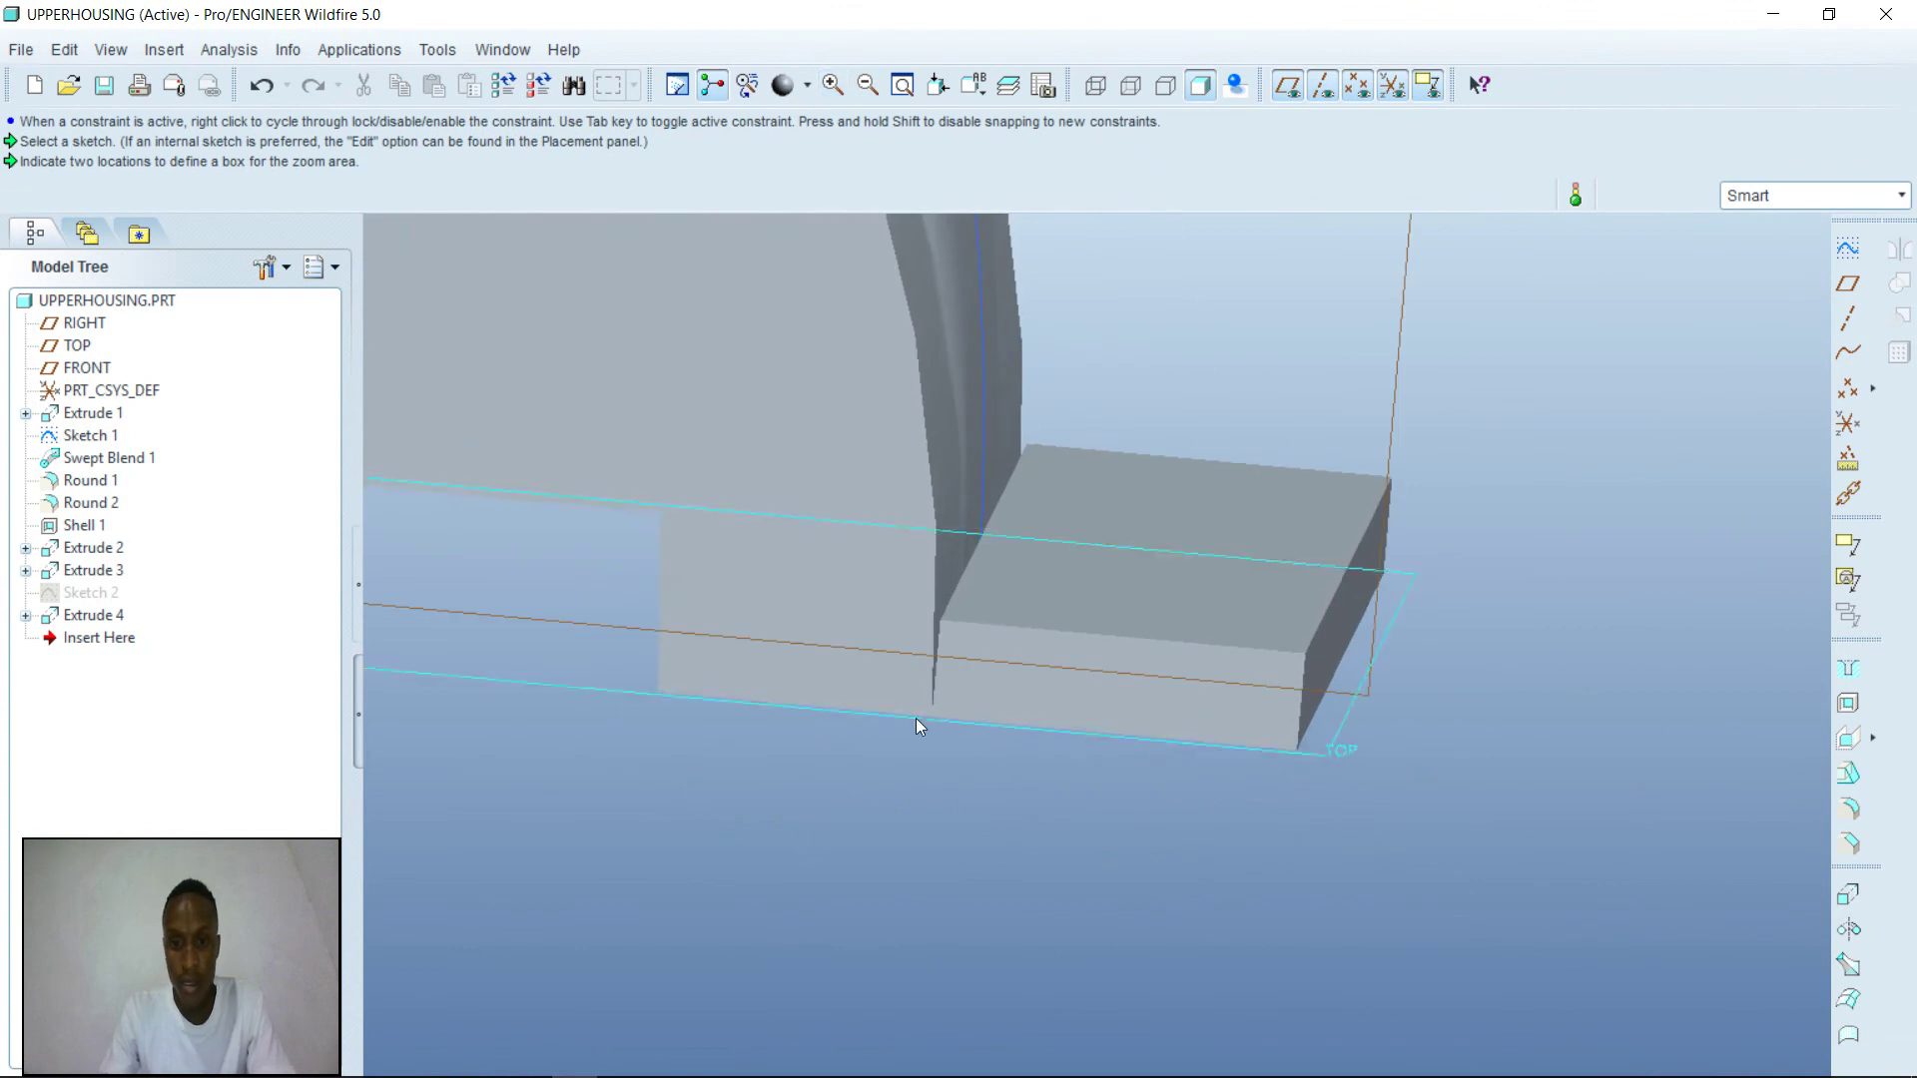
mouse_move(972, 697)
middle_down()
mouse_move(997, 685)
mouse_move(967, 693)
middle_up()
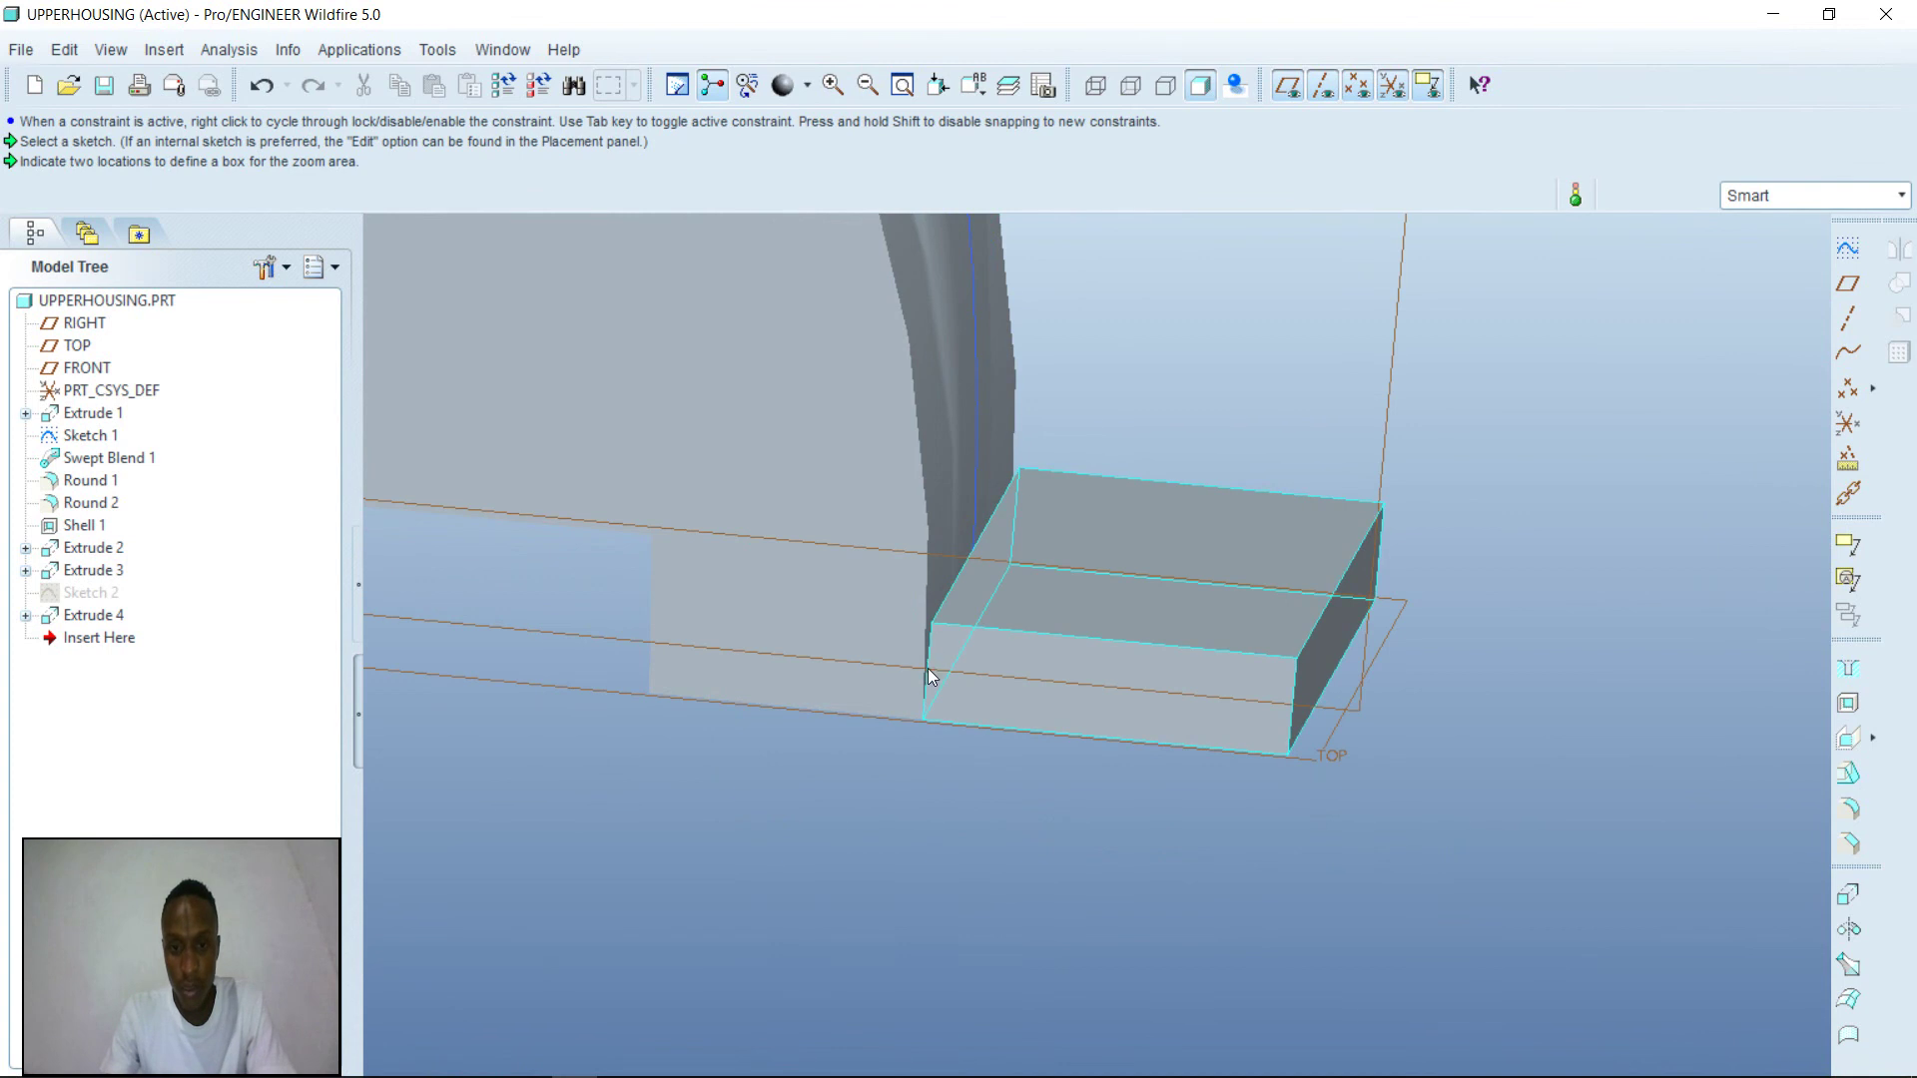
mouse_move(925, 835)
middle_down()
mouse_move(924, 865)
mouse_move(945, 824)
mouse_move(1038, 831)
mouse_move(977, 842)
mouse_move(962, 809)
mouse_move(930, 849)
middle_up()
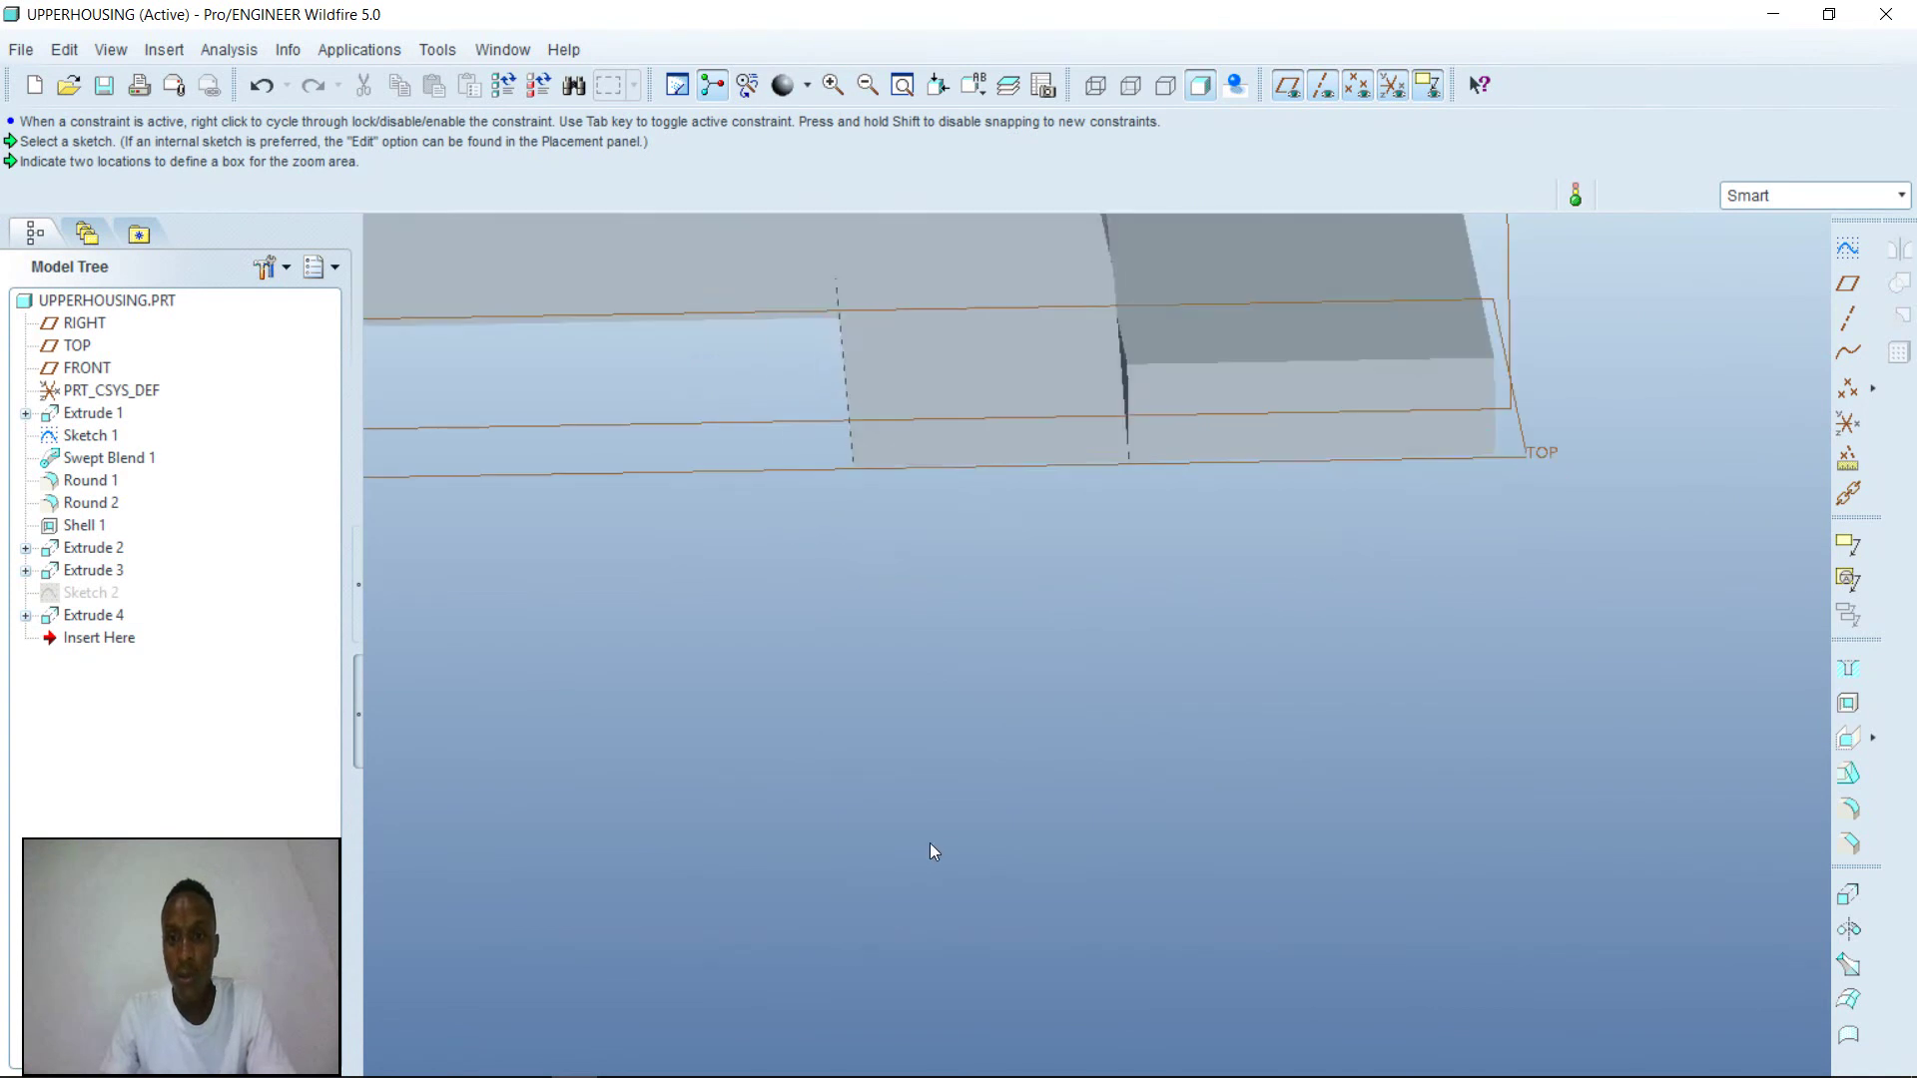
click(901, 85)
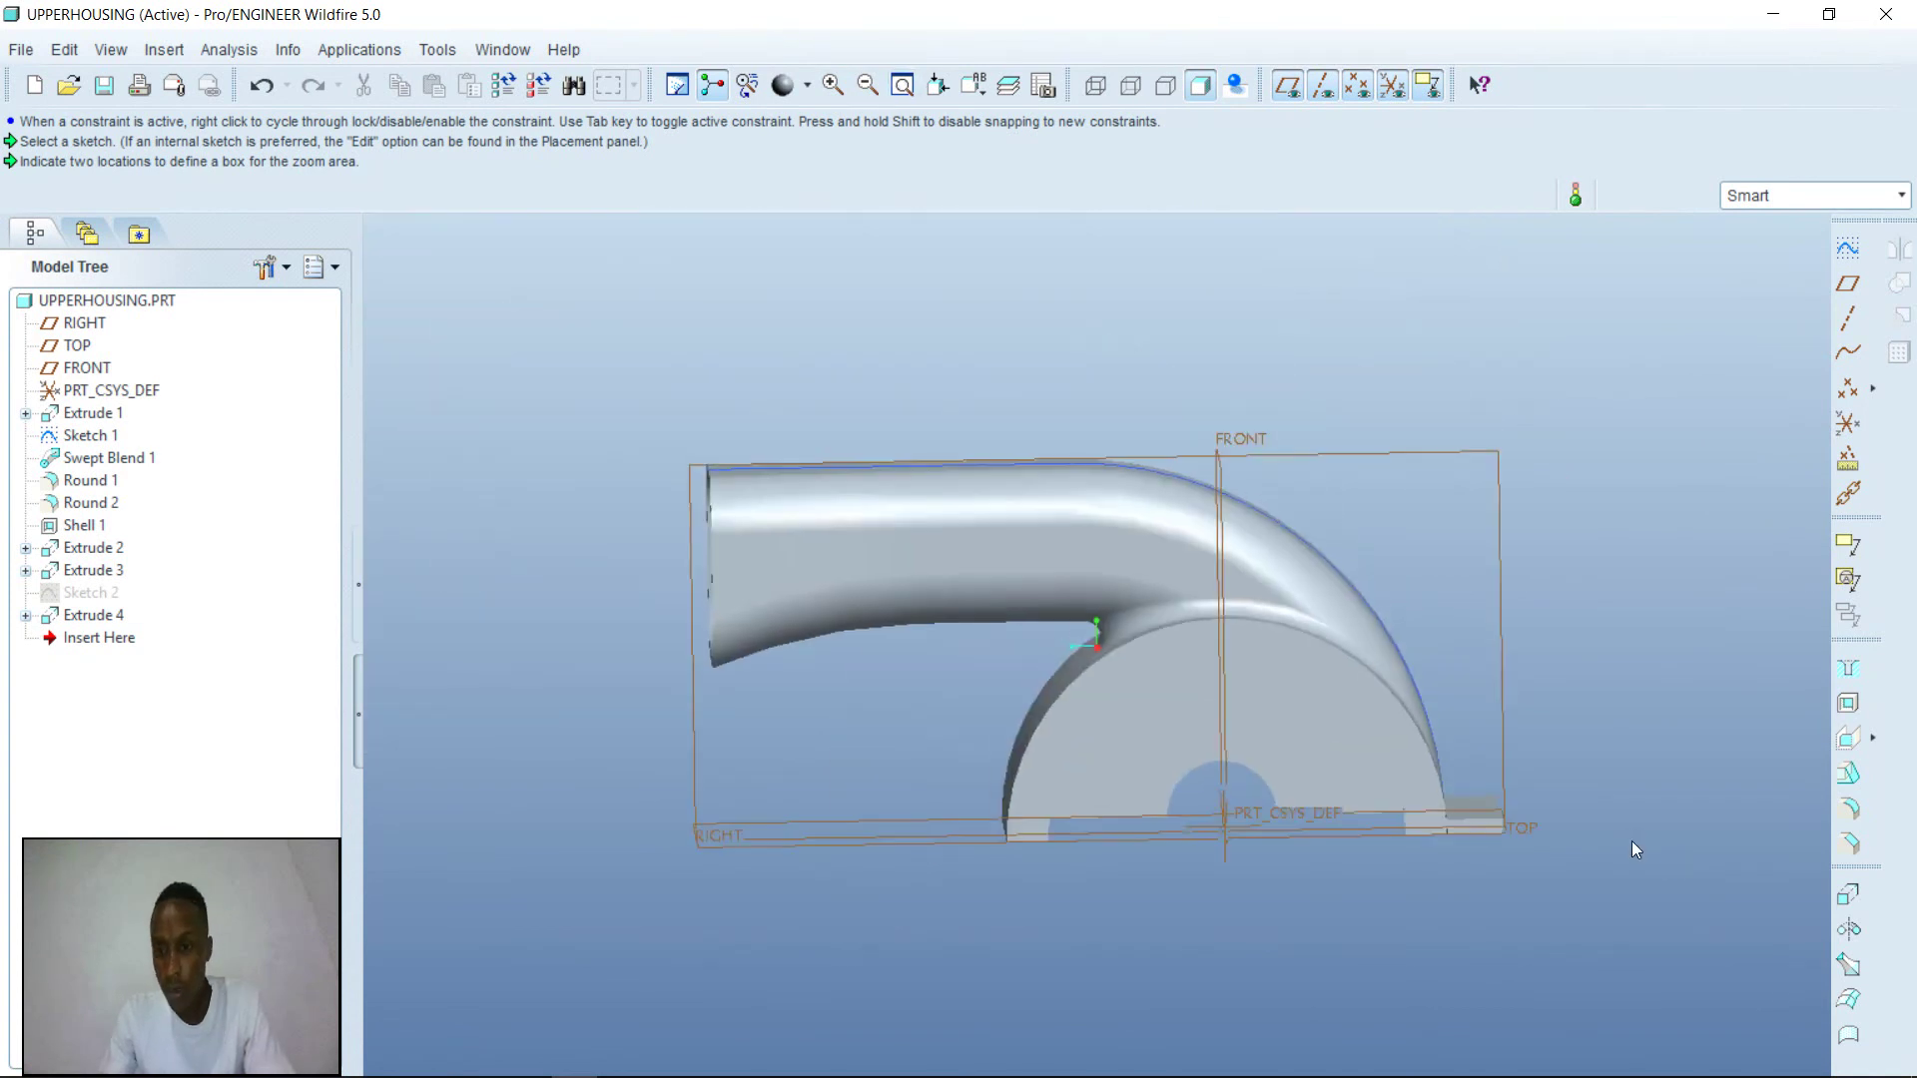
middle_drag(1632, 850, 1506, 867)
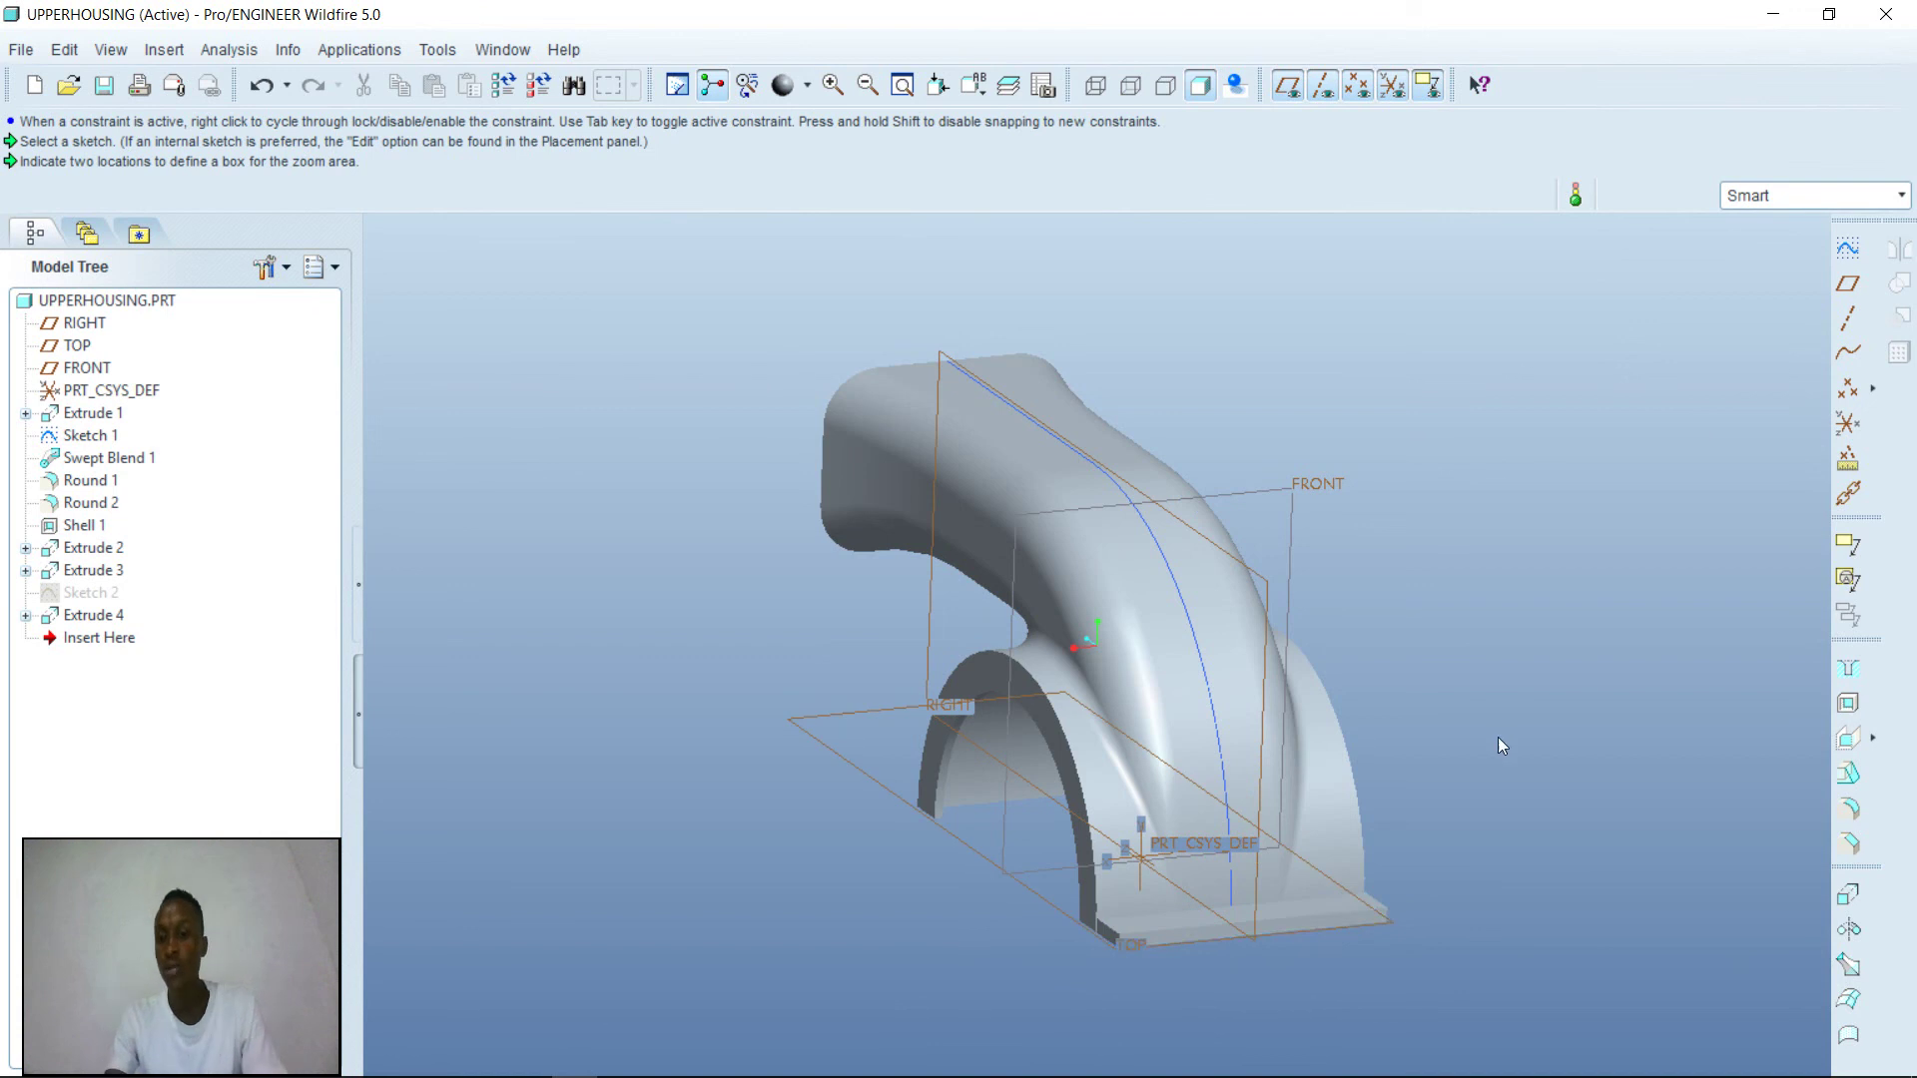
mouse_move(759, 1070)
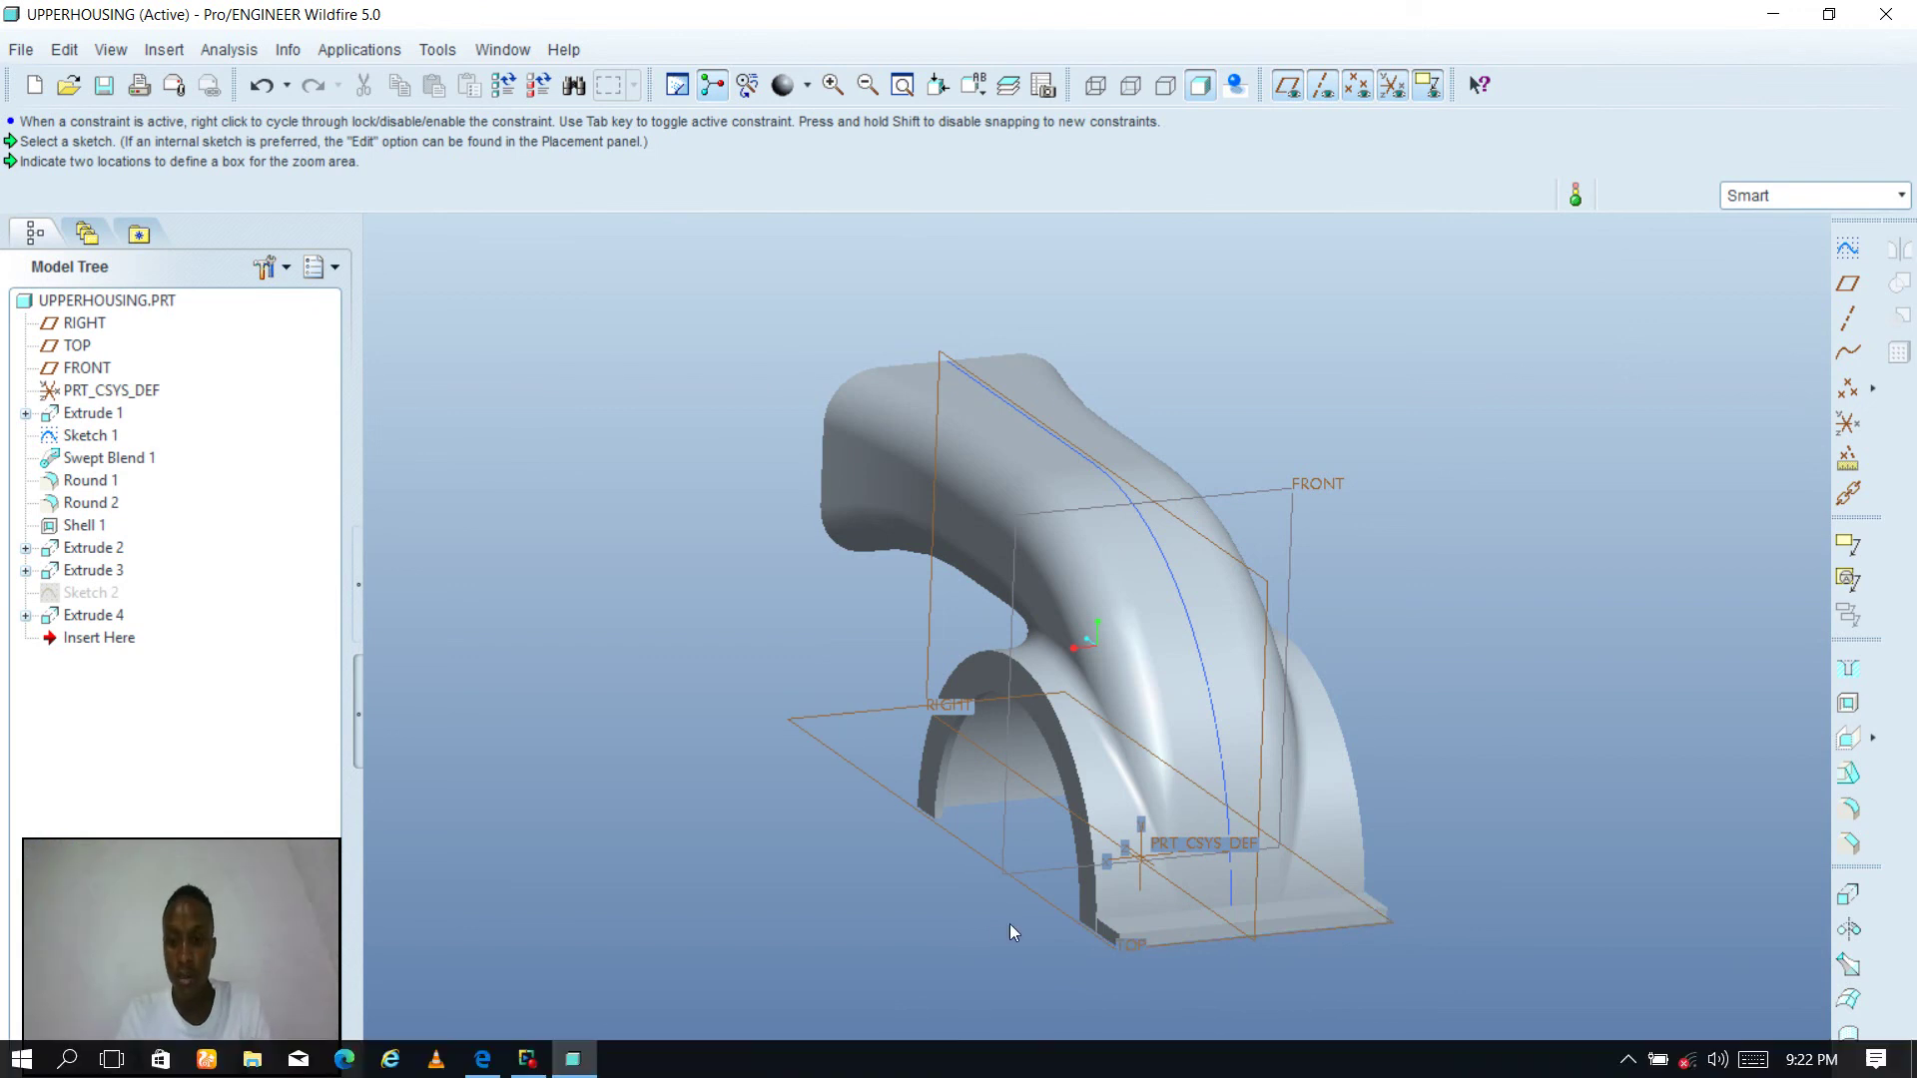
middle_drag(1118, 797, 1418, 838)
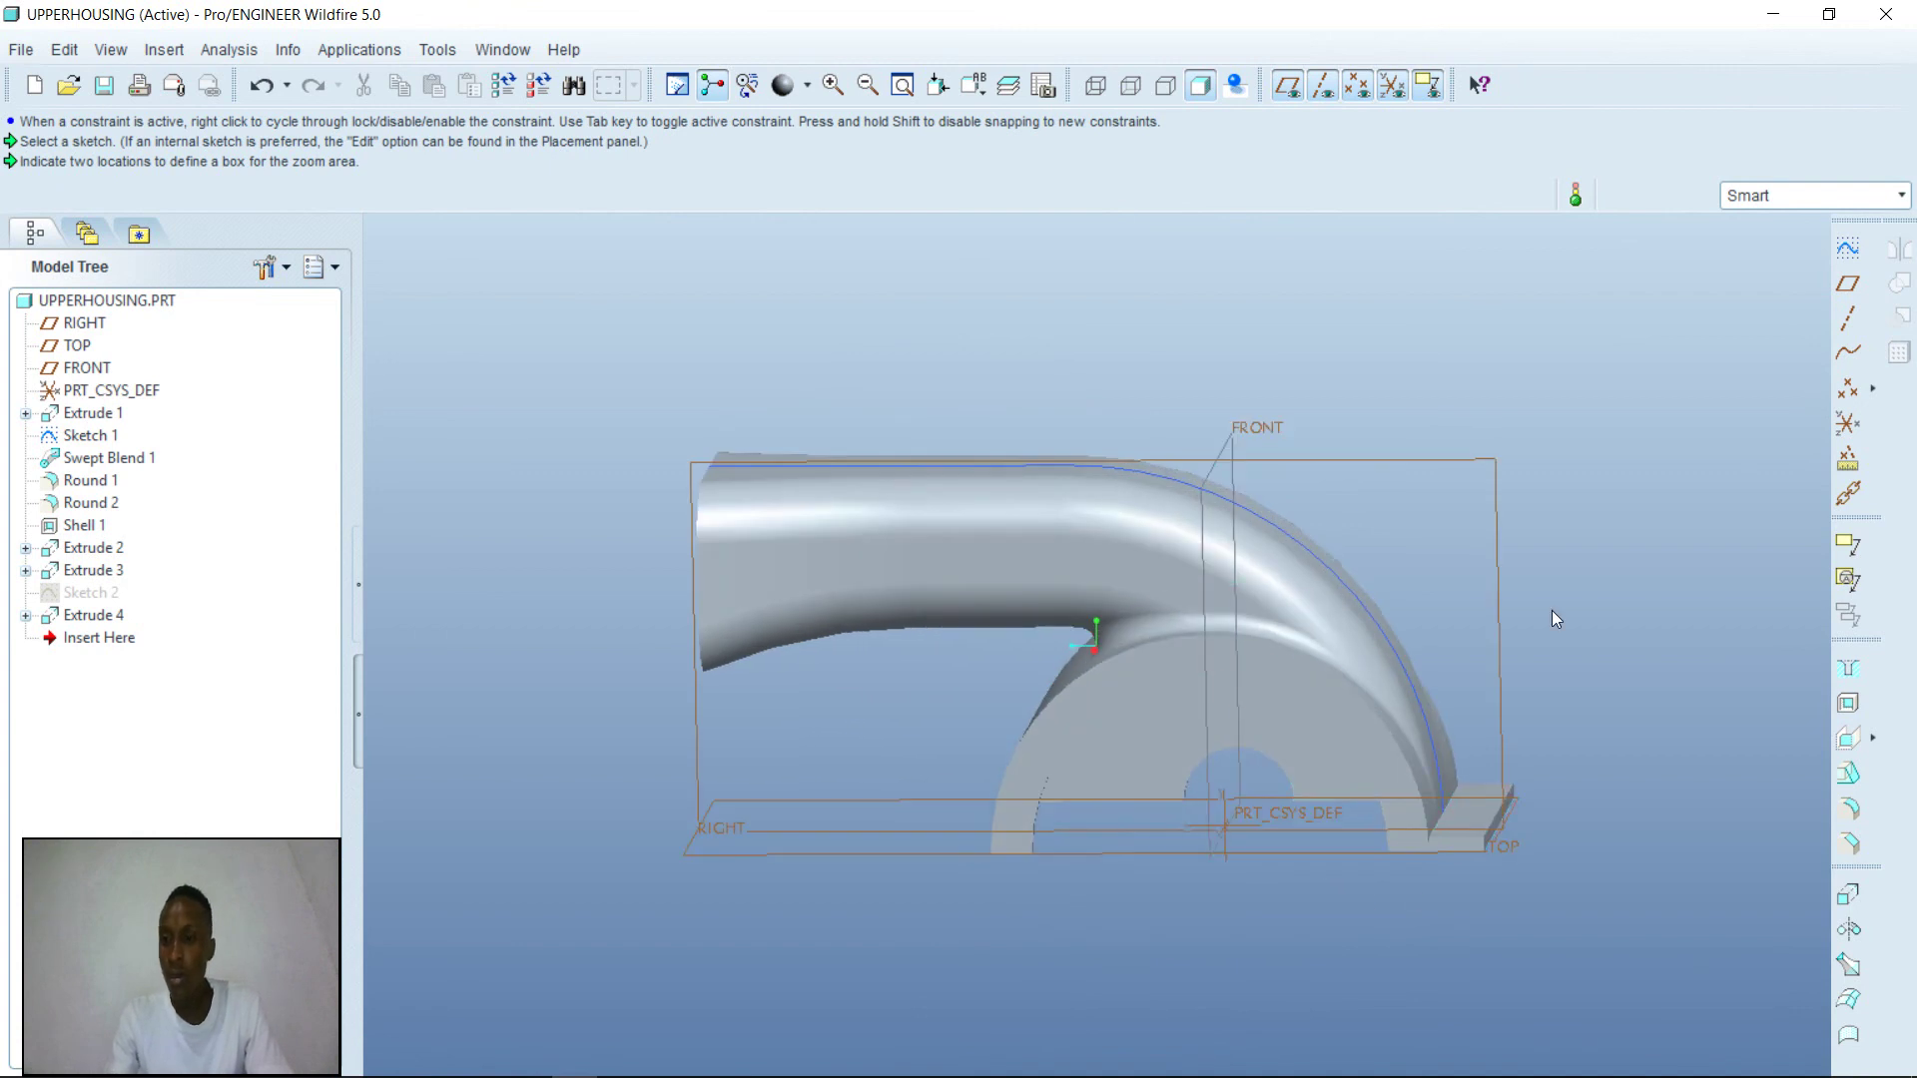
middle_drag(1595, 584, 1548, 543)
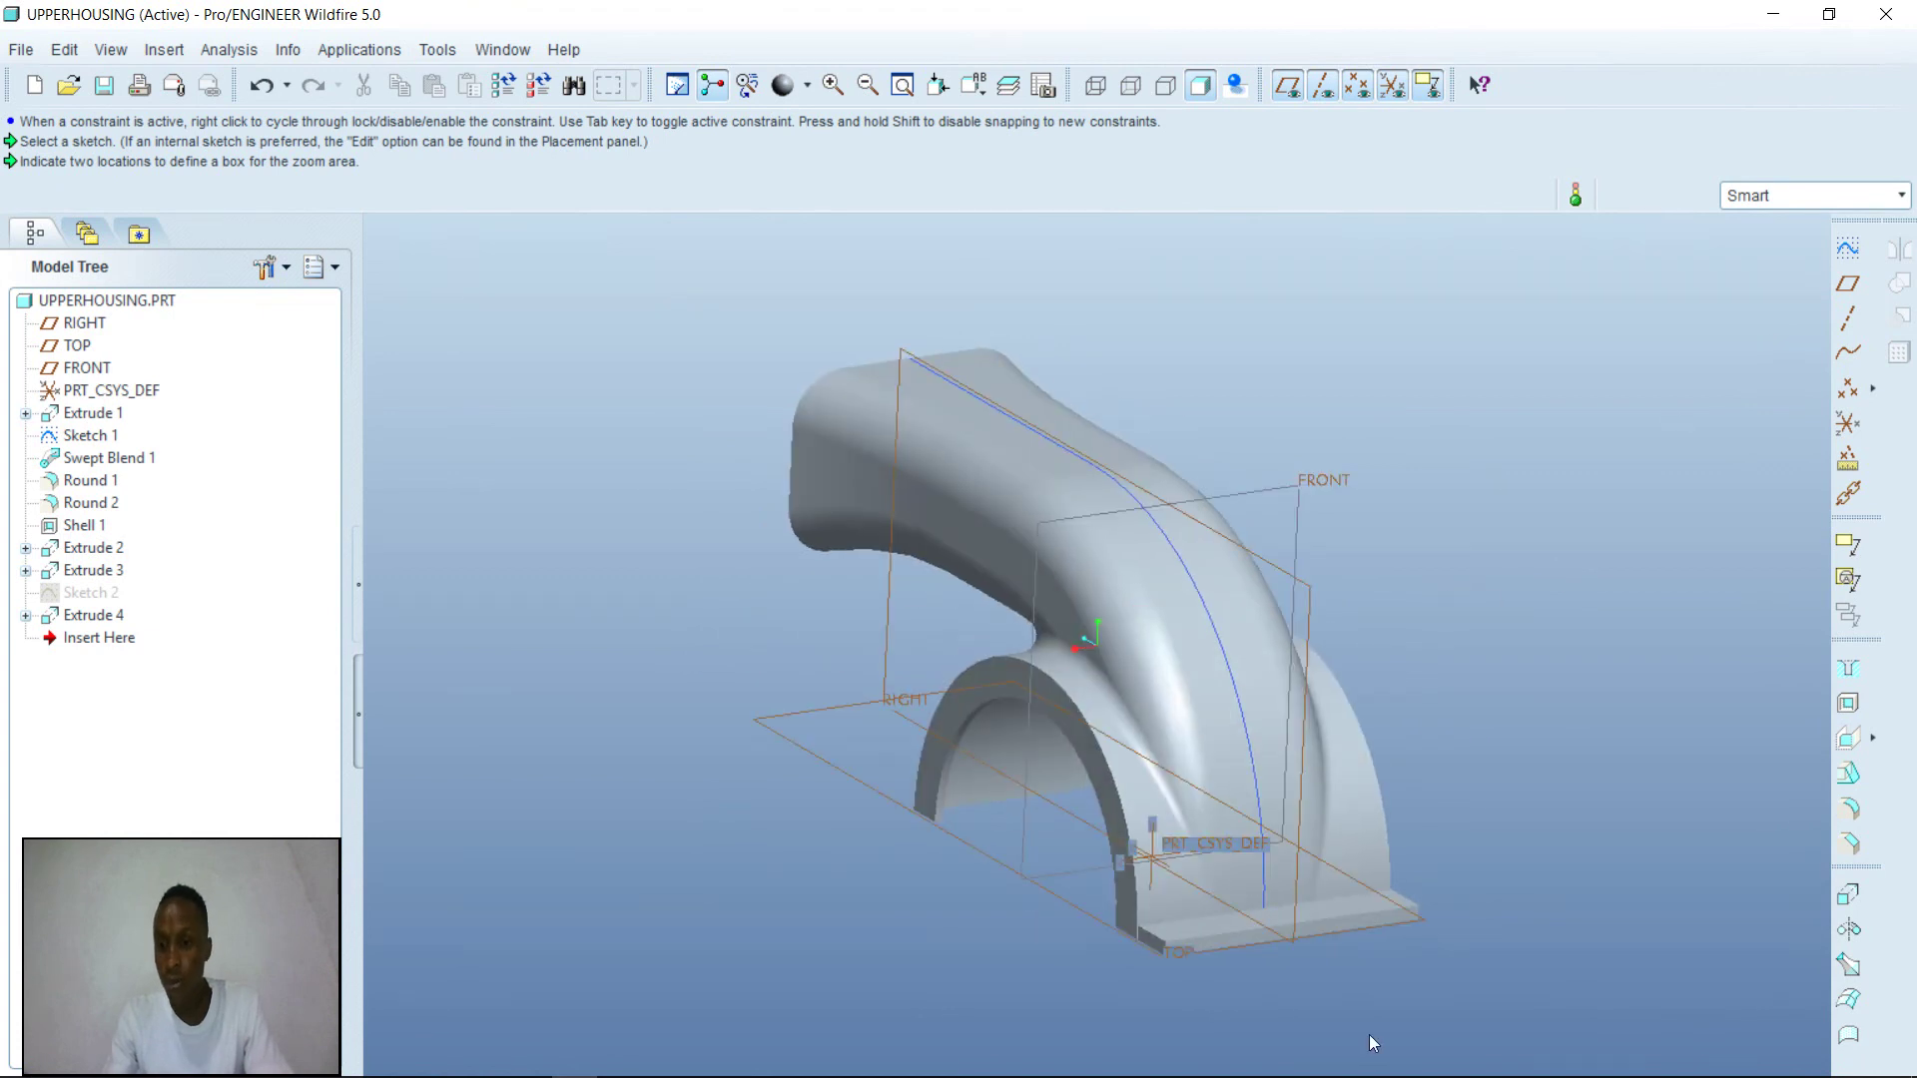
- Start a new sketch on the flange's outer end face with the default orientation
click(1848, 249)
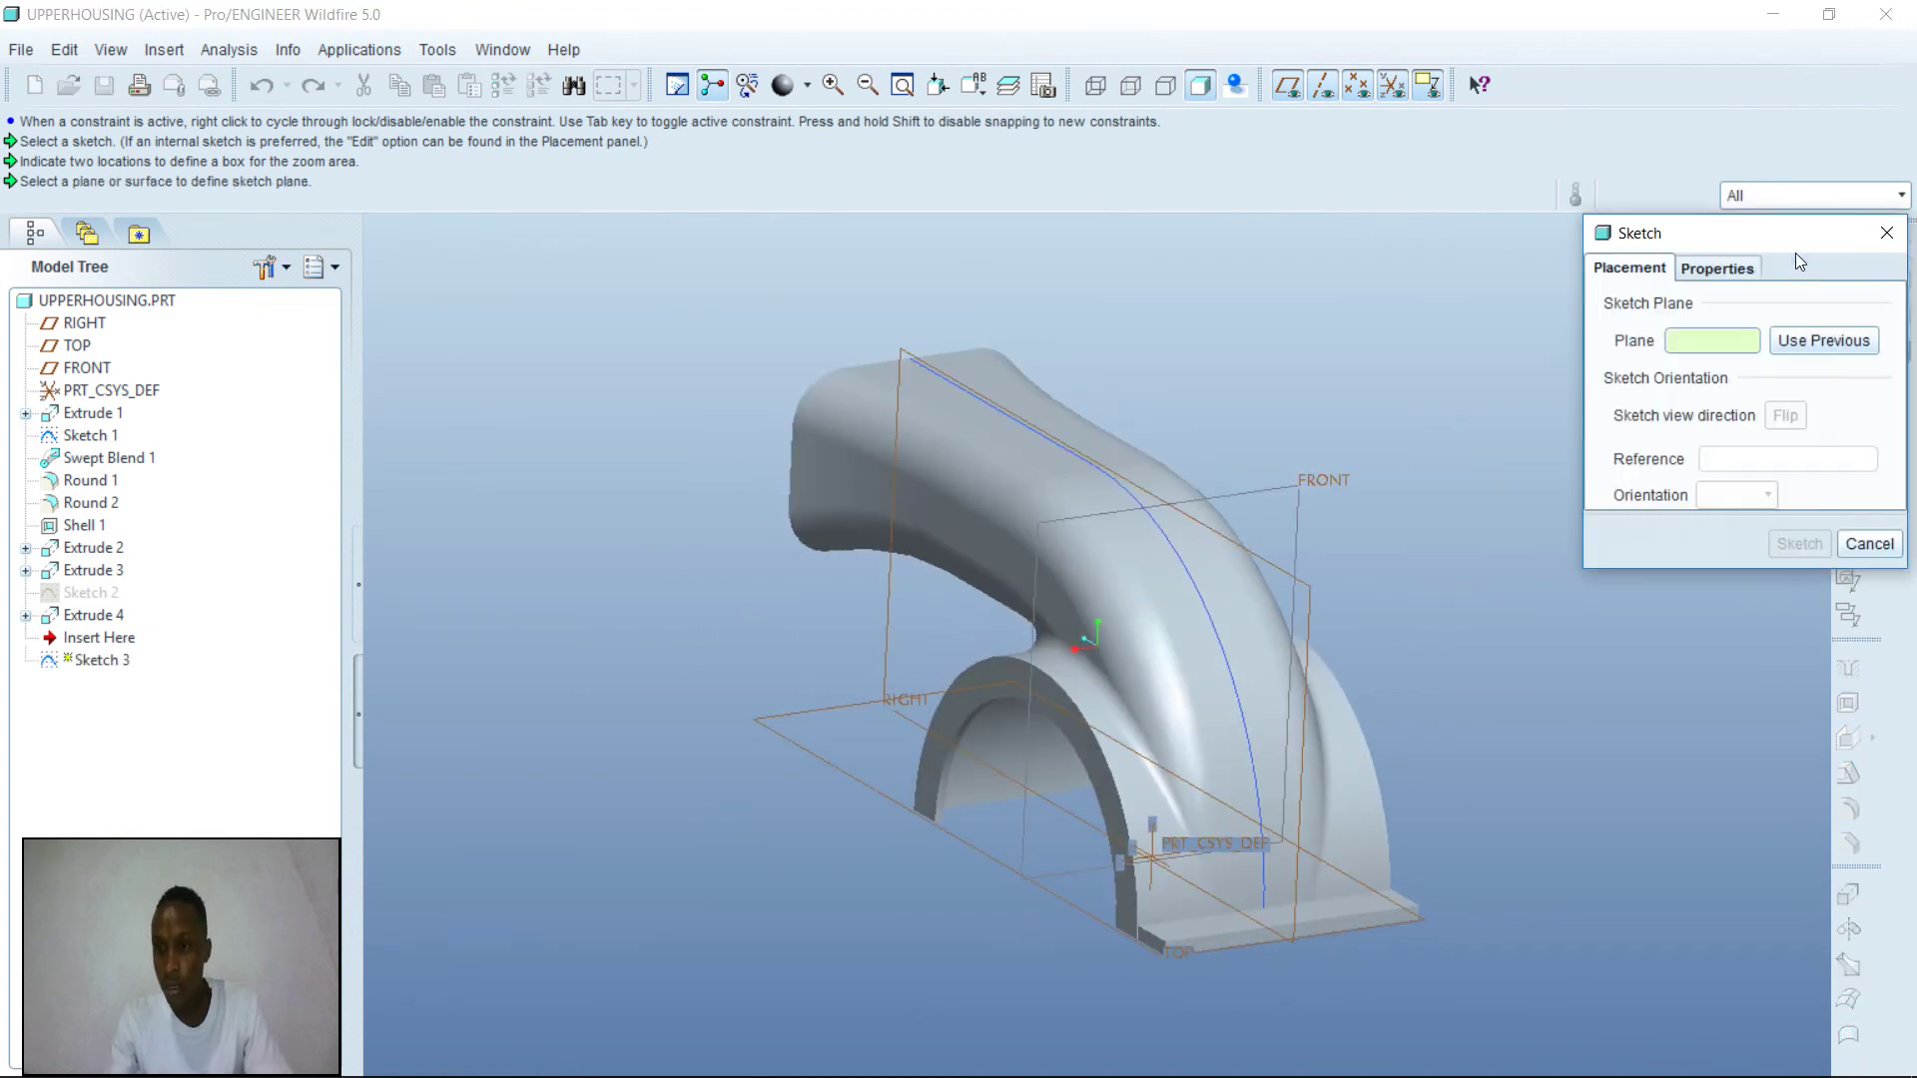
click(1352, 920)
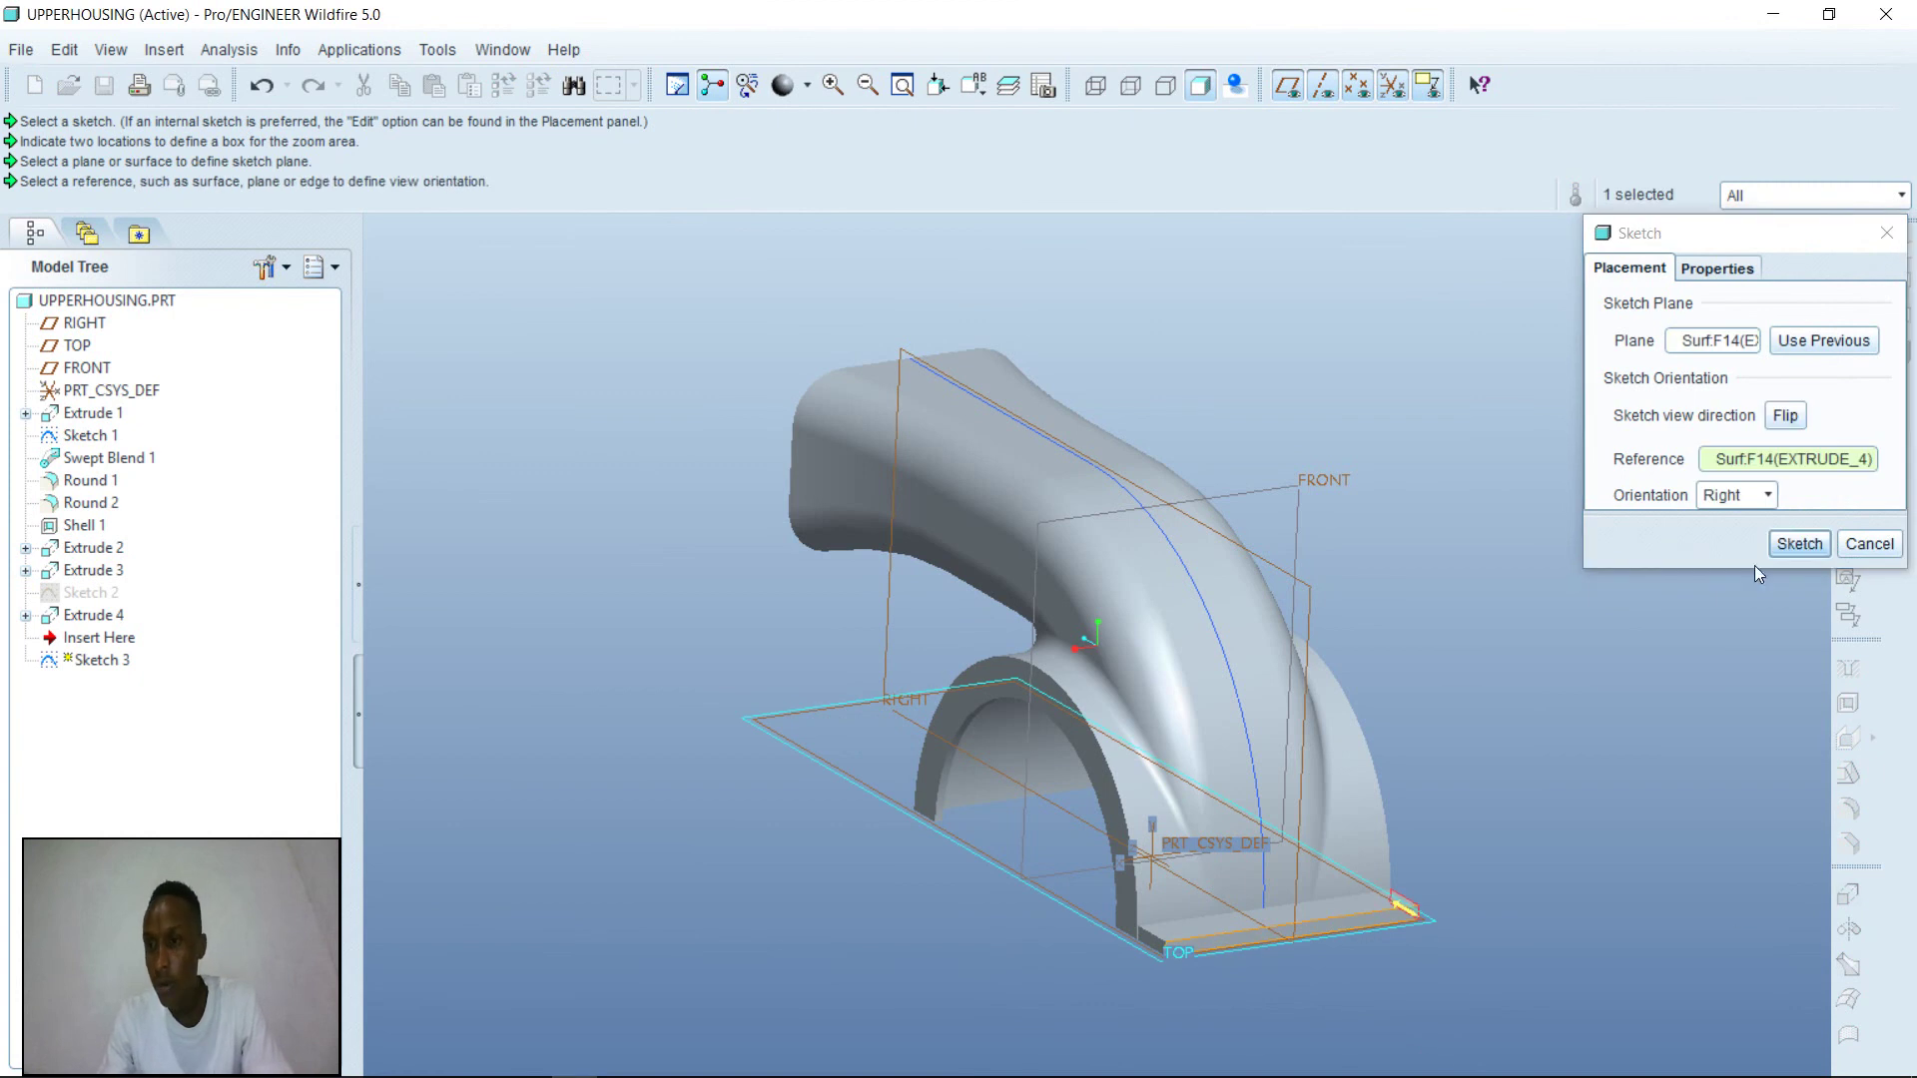
click(1799, 544)
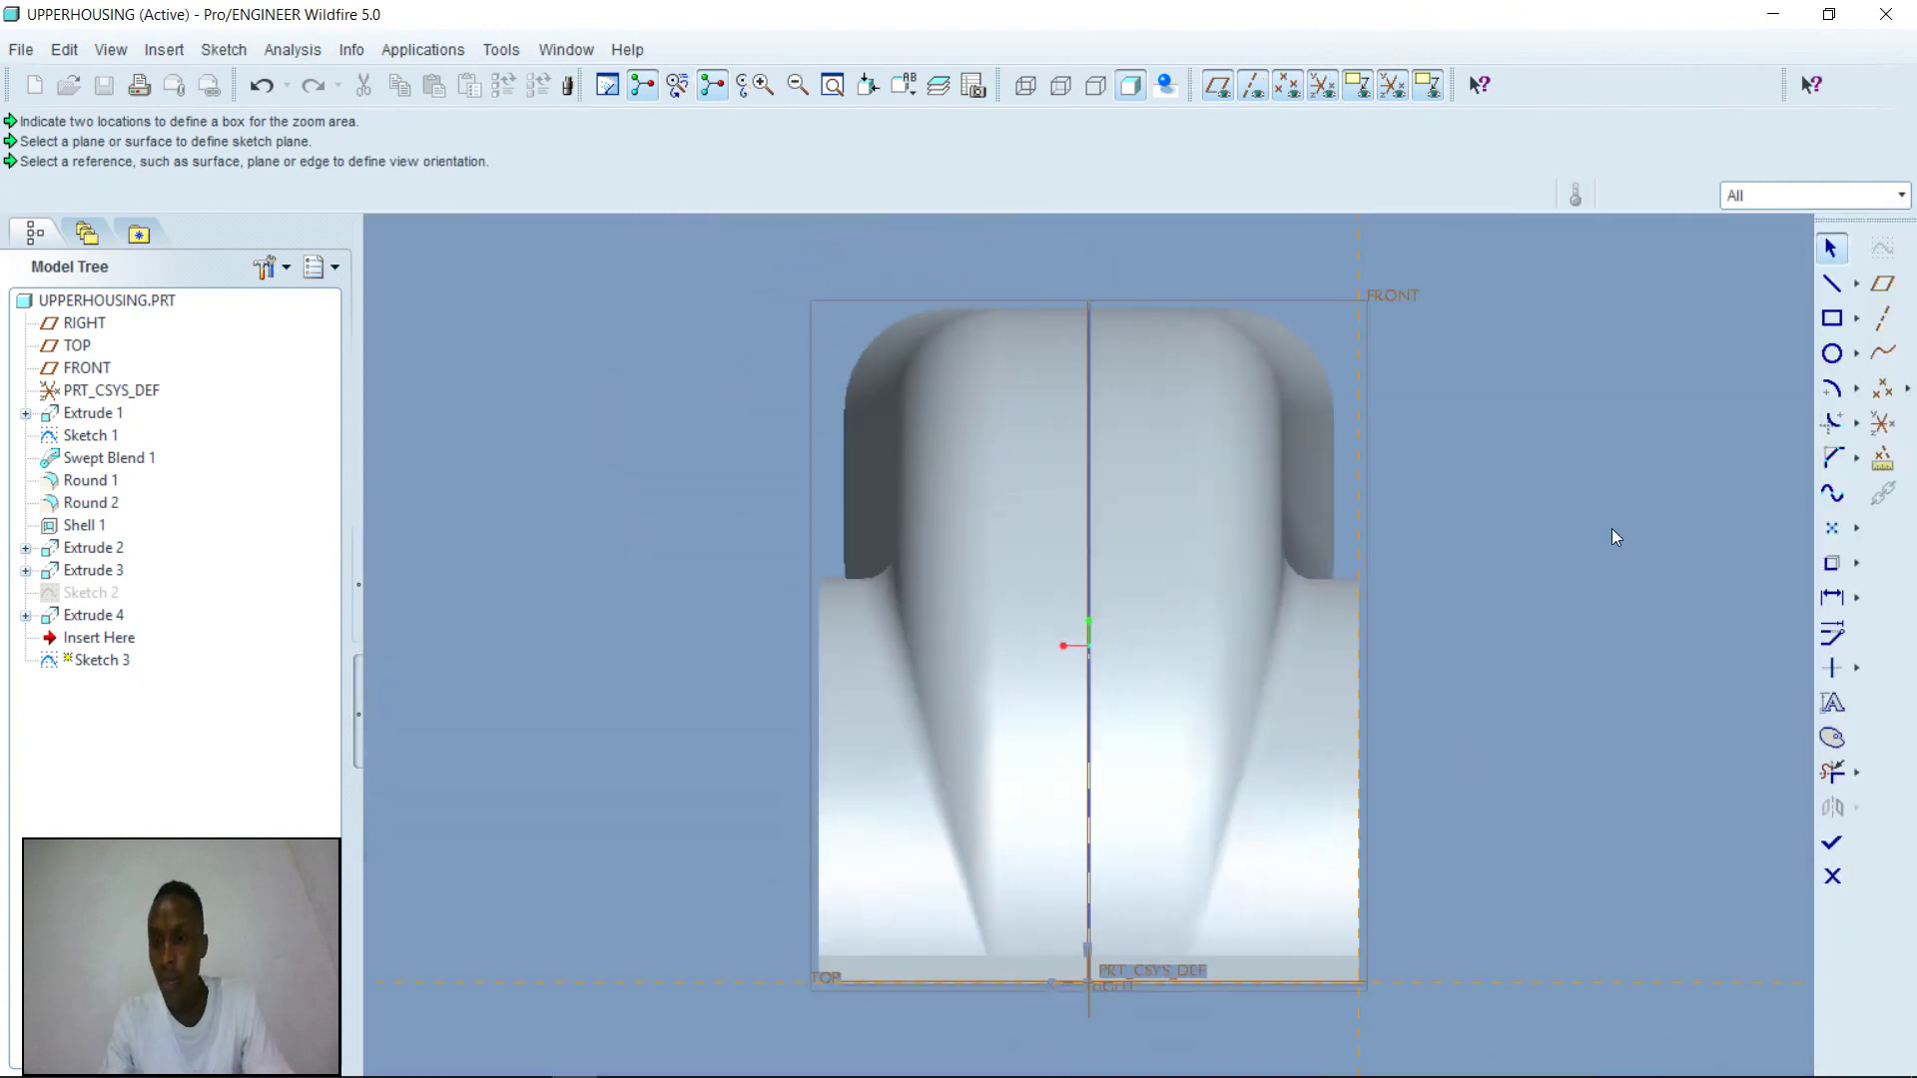
- Add the flange's upper surface and its remaining side face as sketch references
right_click(1627, 417)
click(1677, 487)
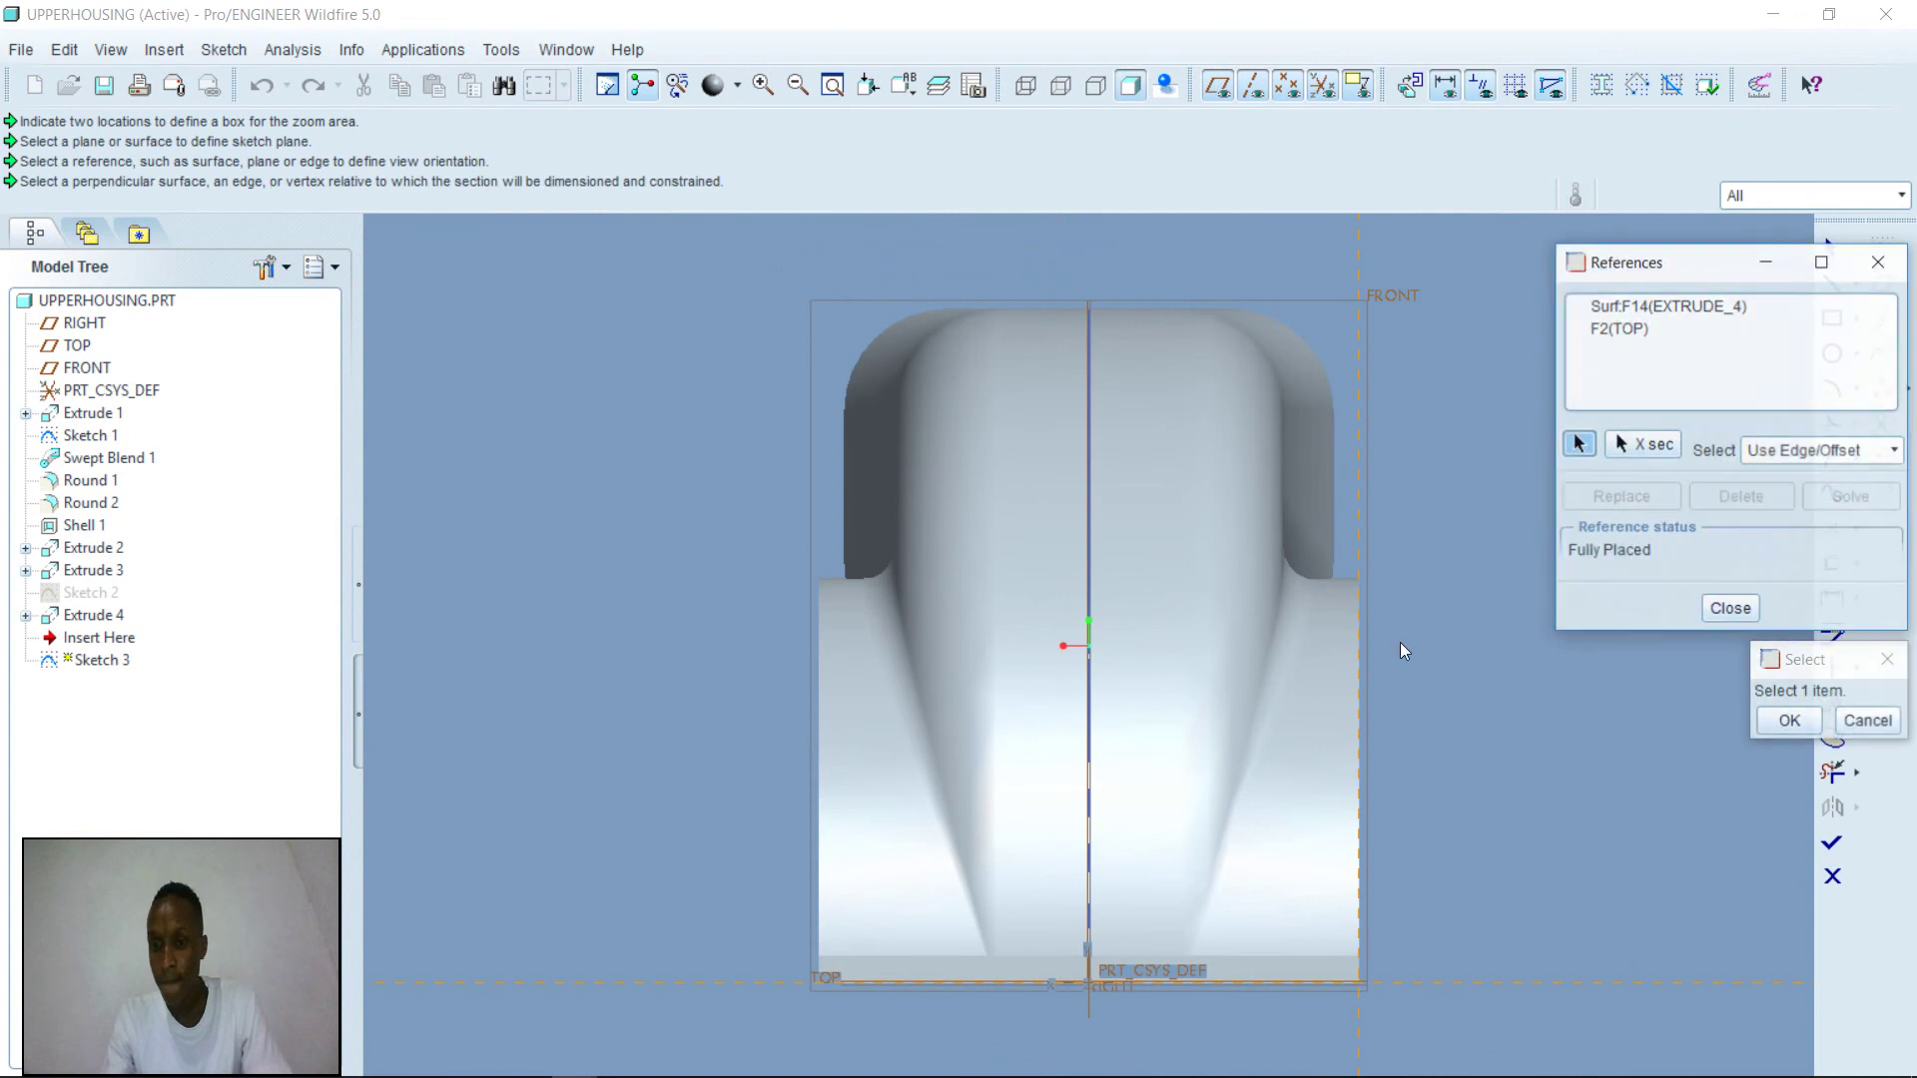
click(1258, 958)
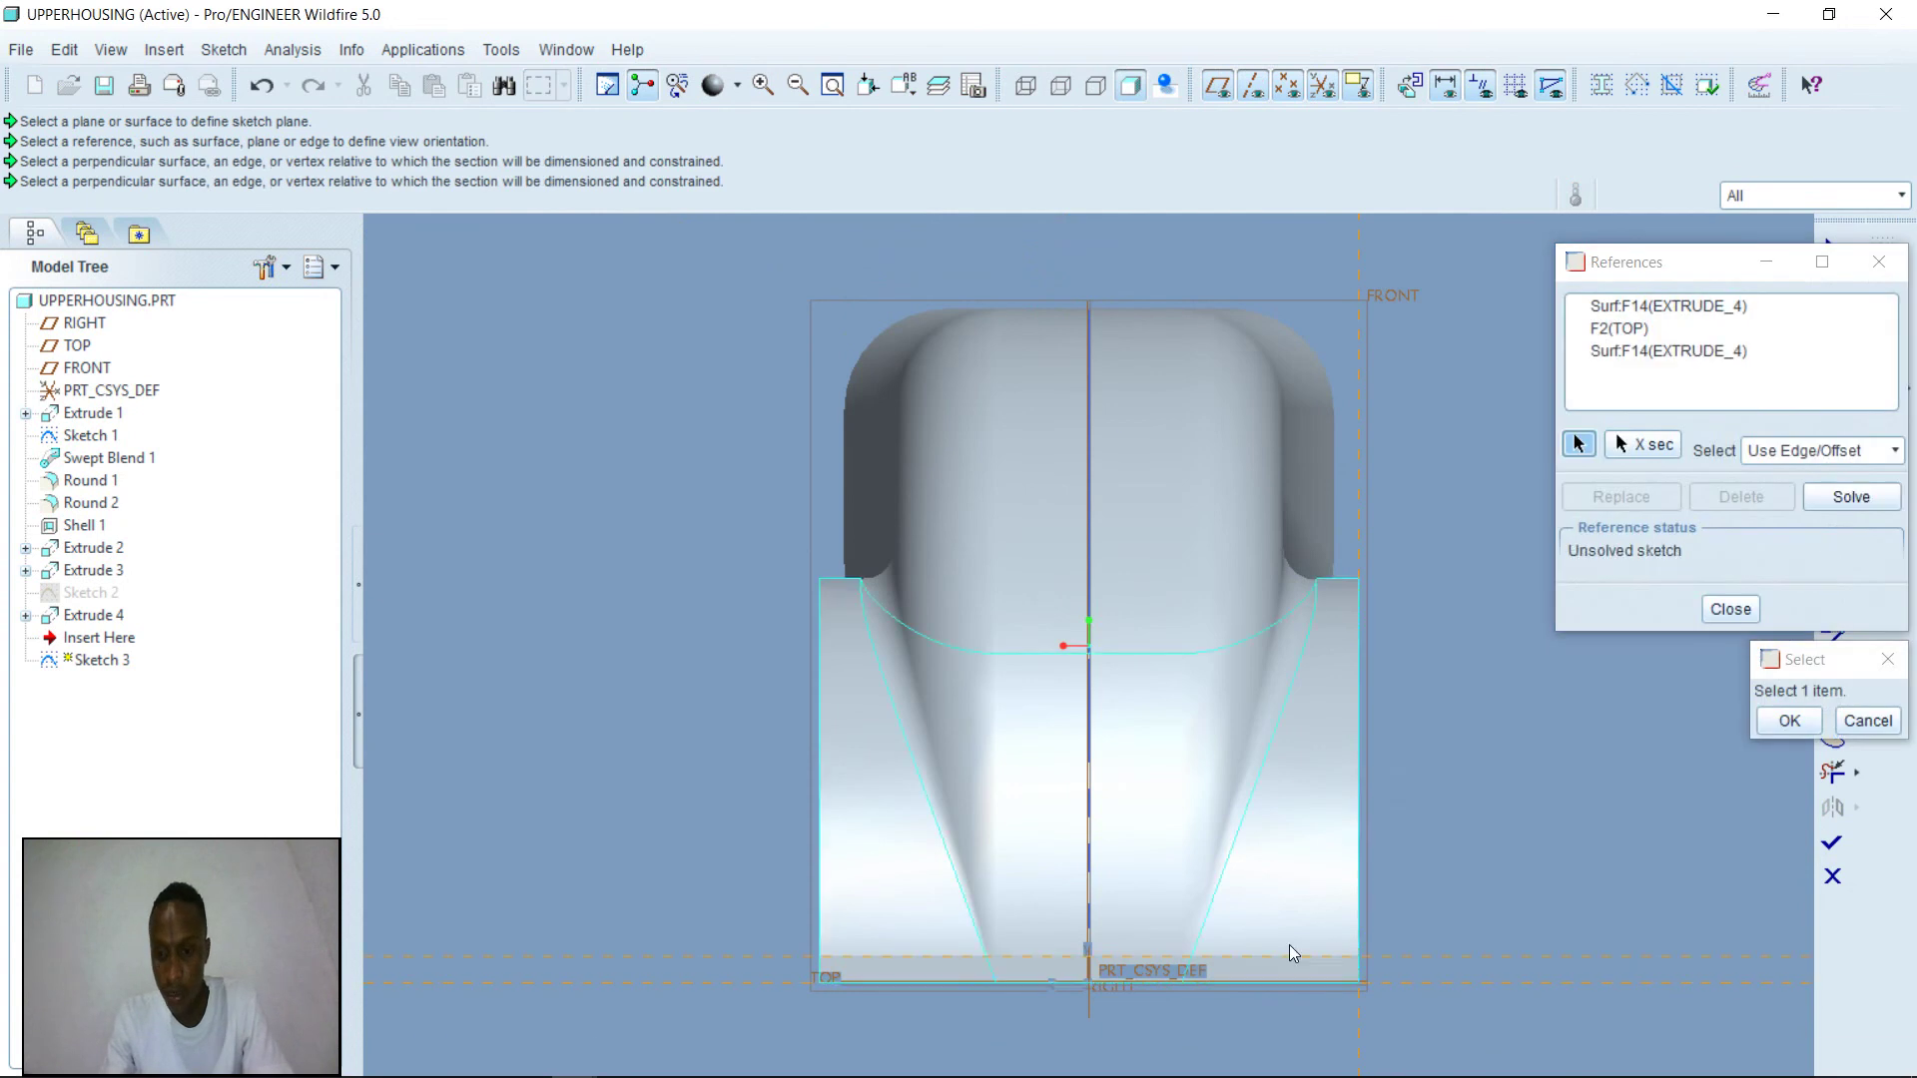
click(1362, 976)
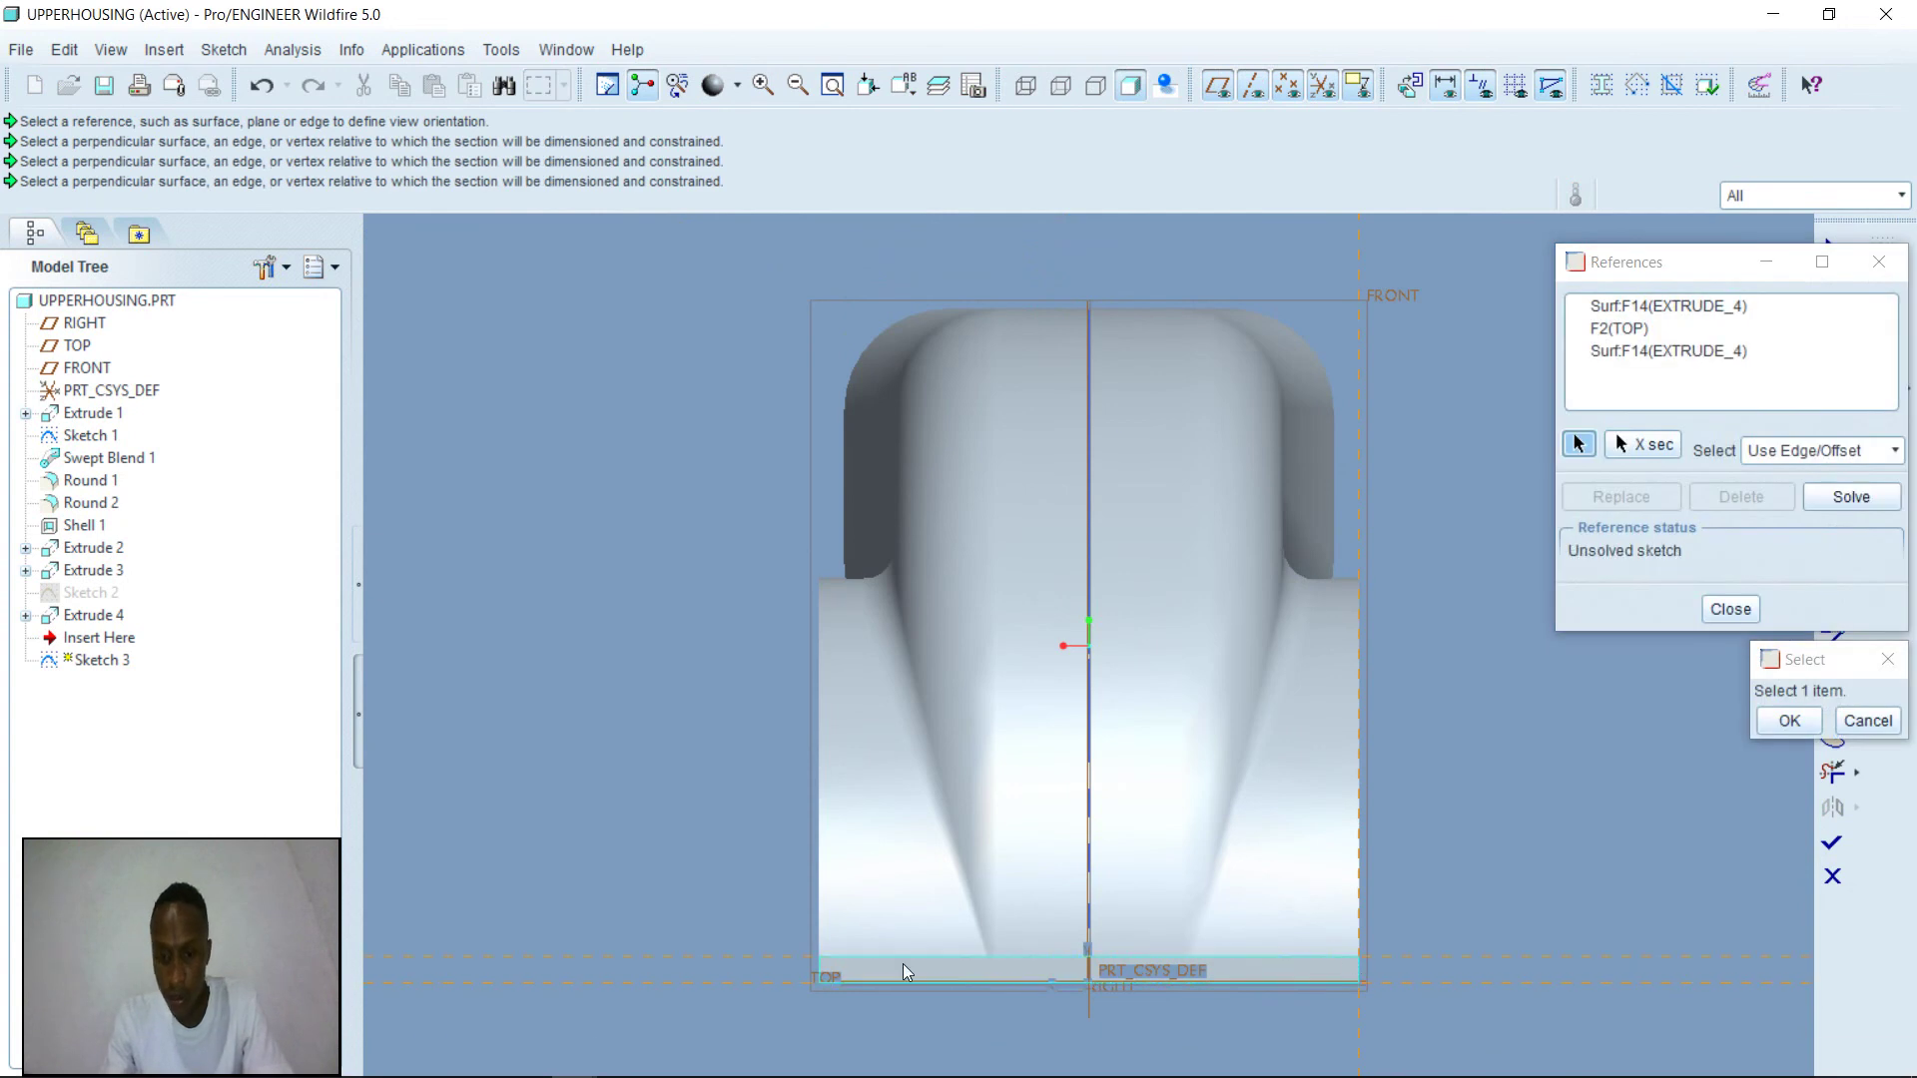
click(817, 962)
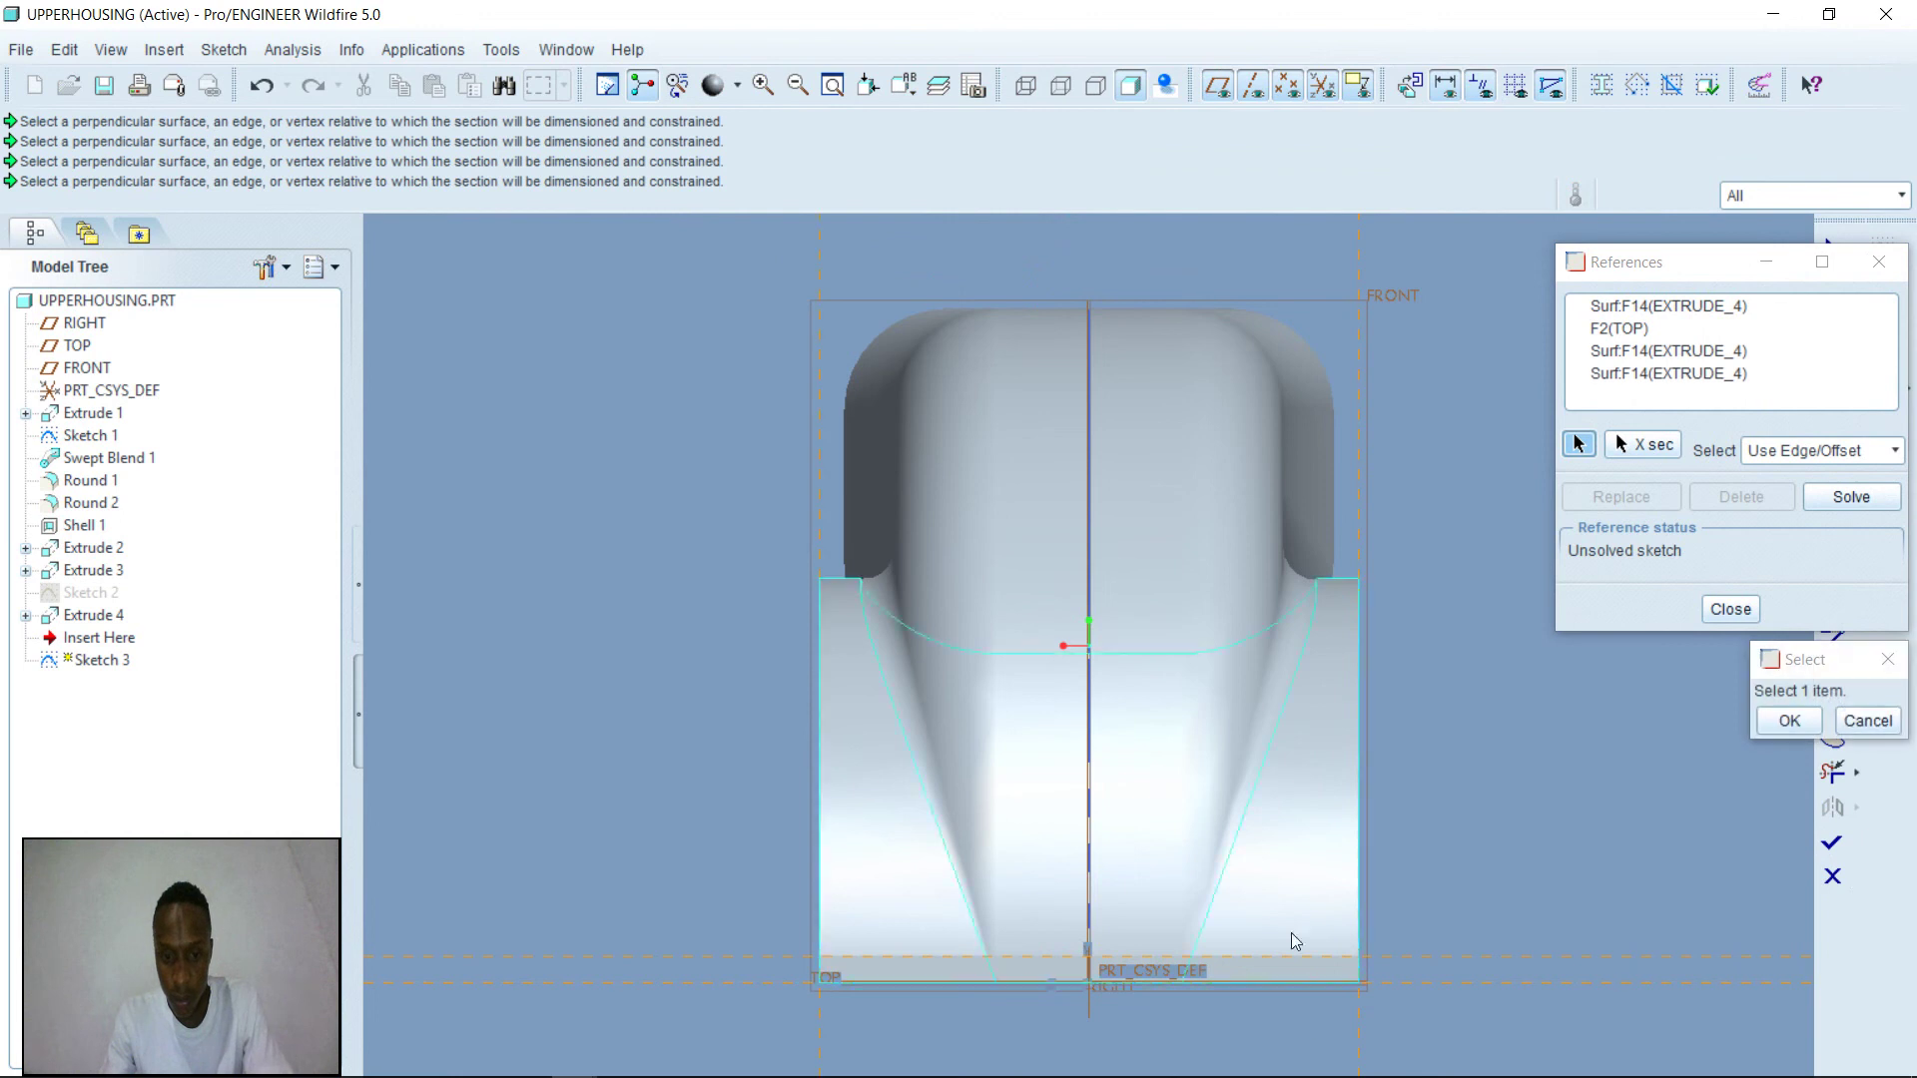
click(1786, 721)
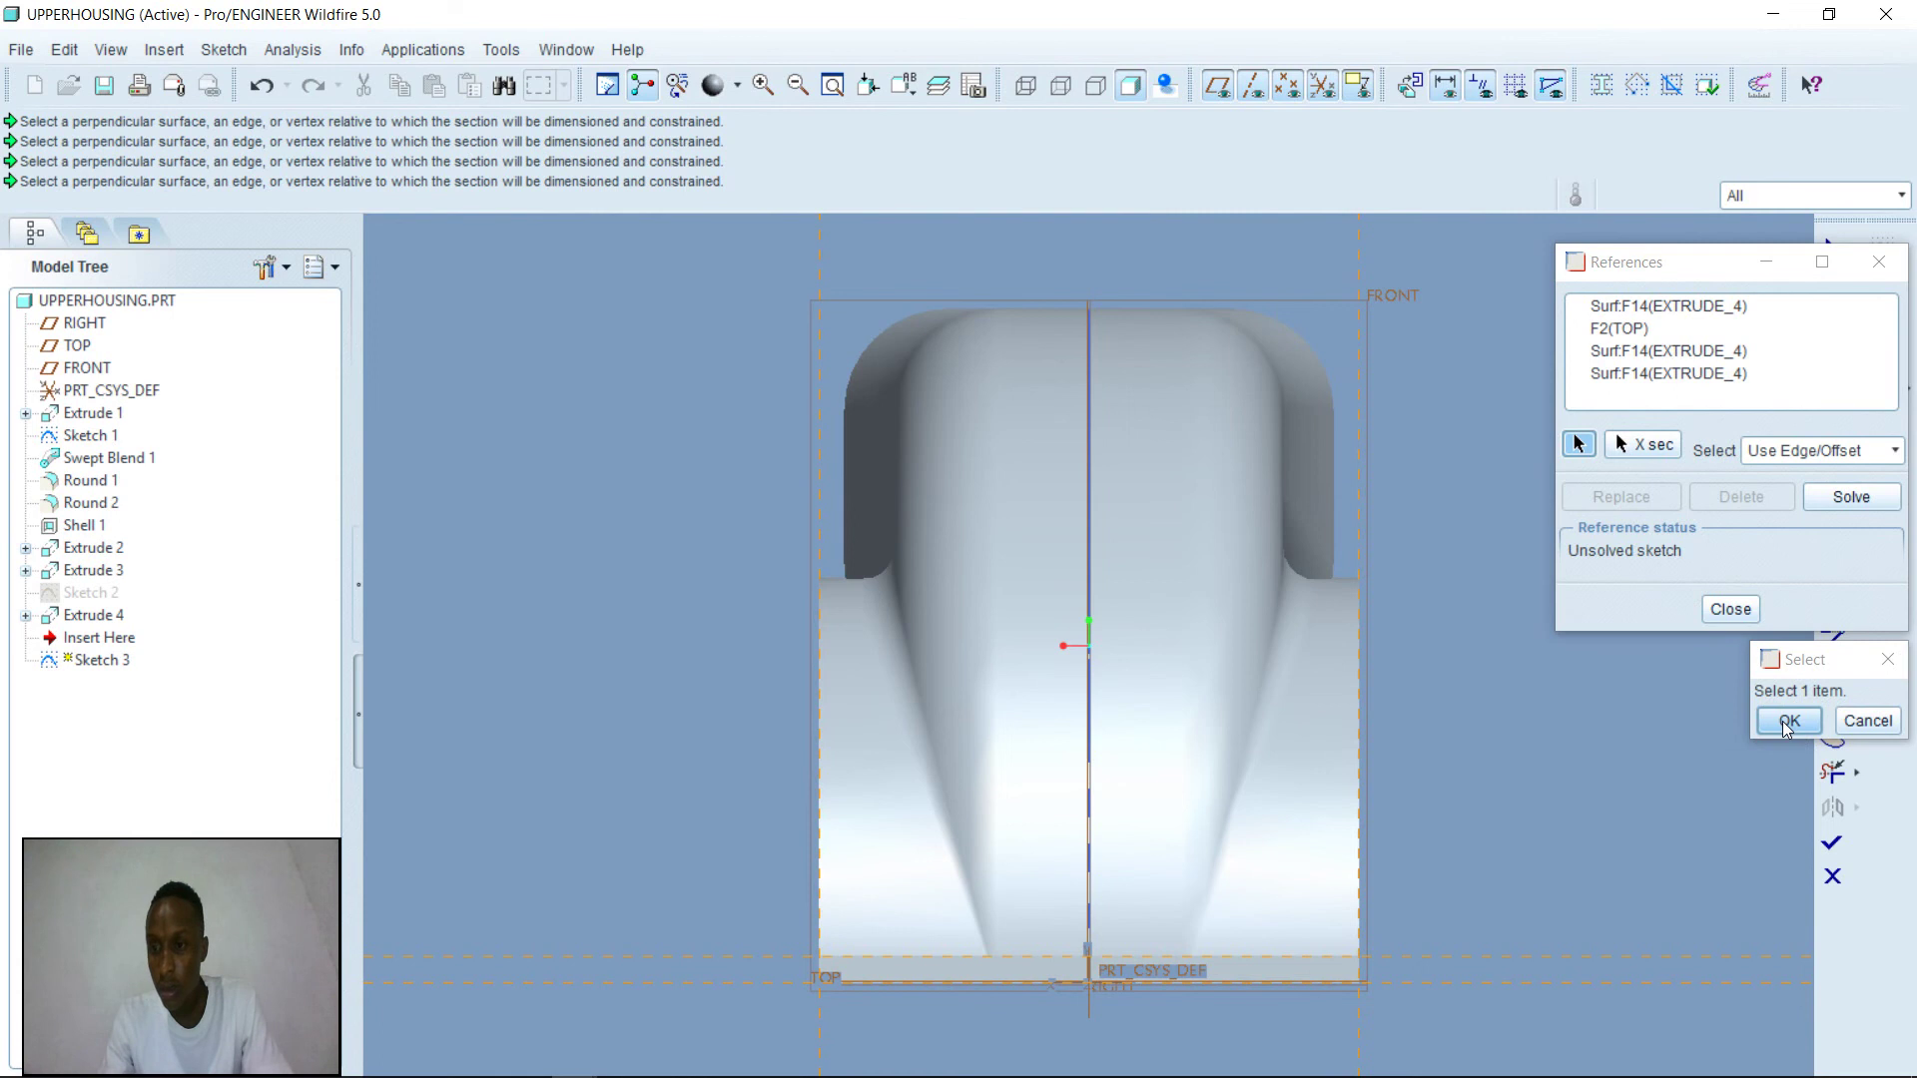
click(1730, 609)
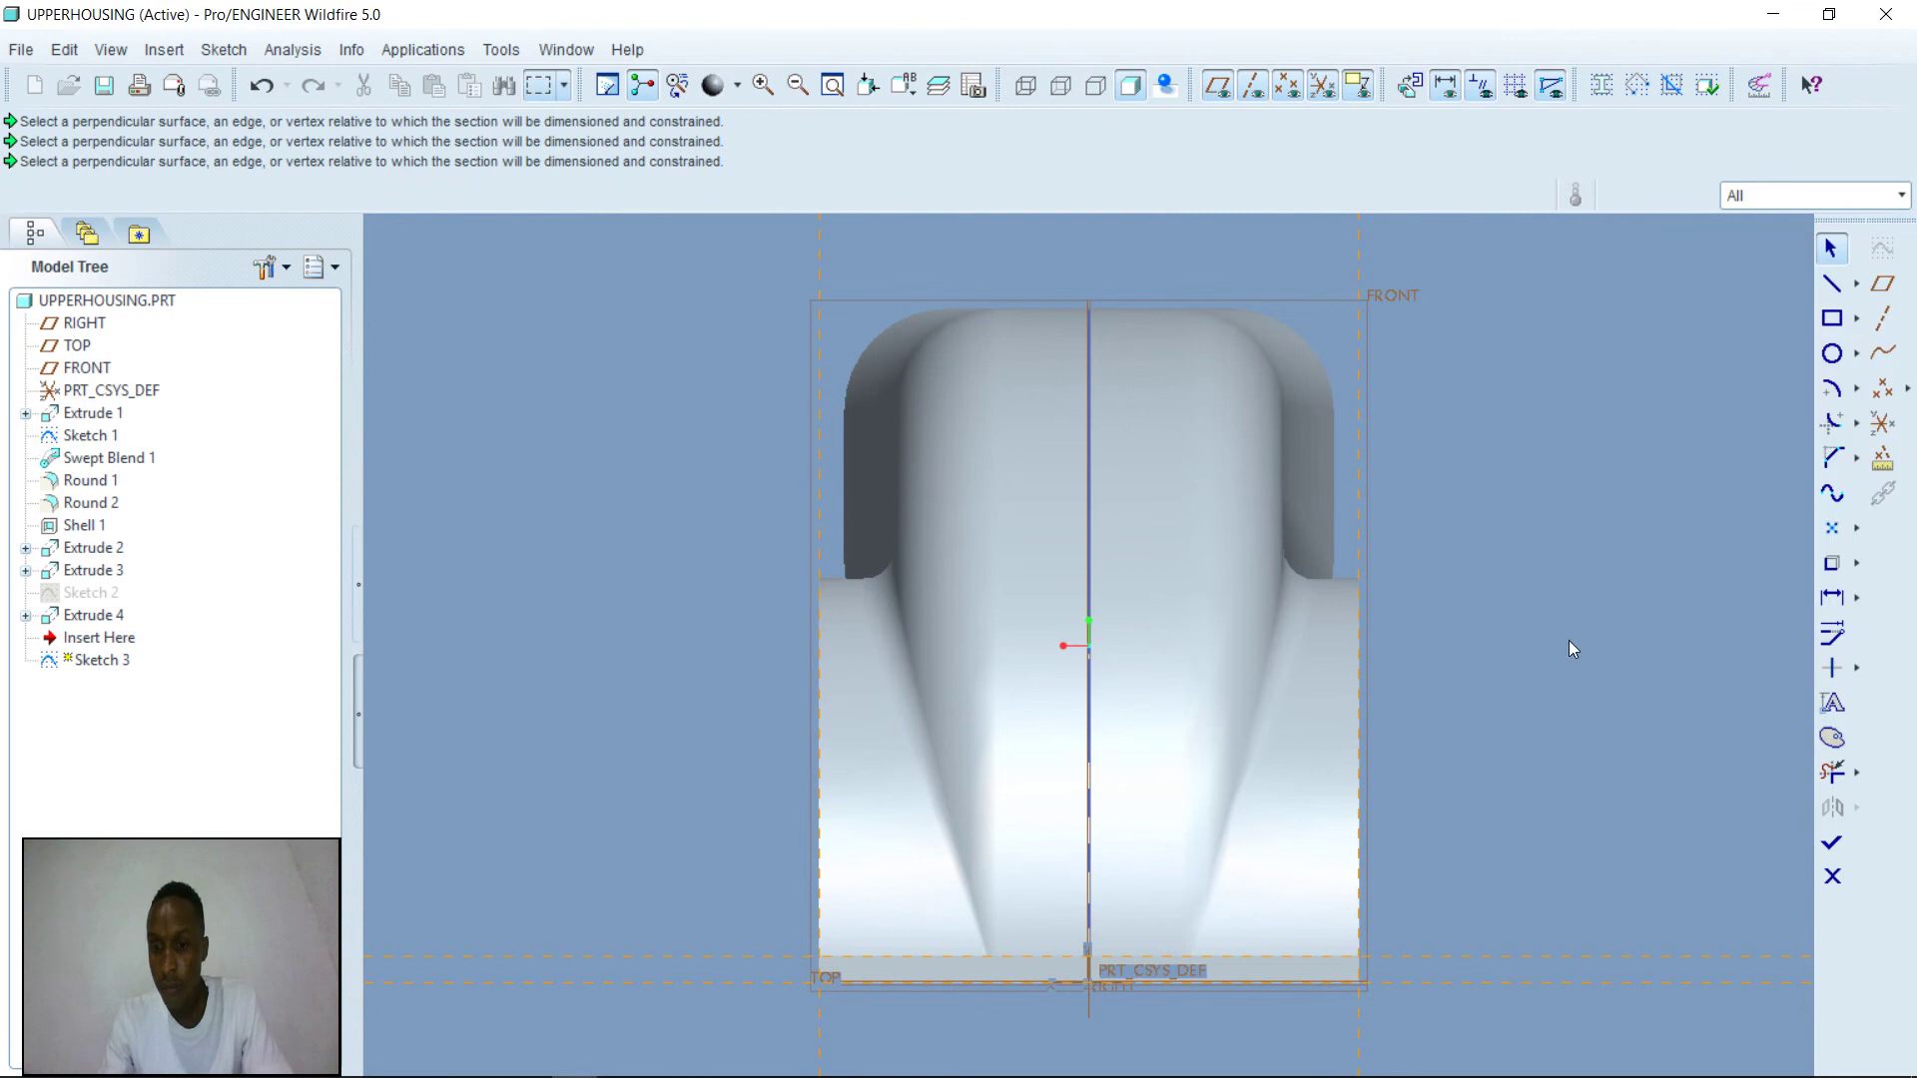
- Sketch a rectangle covering the flange's outer end face, snapped to its references, and finish the sketch
click(1831, 317)
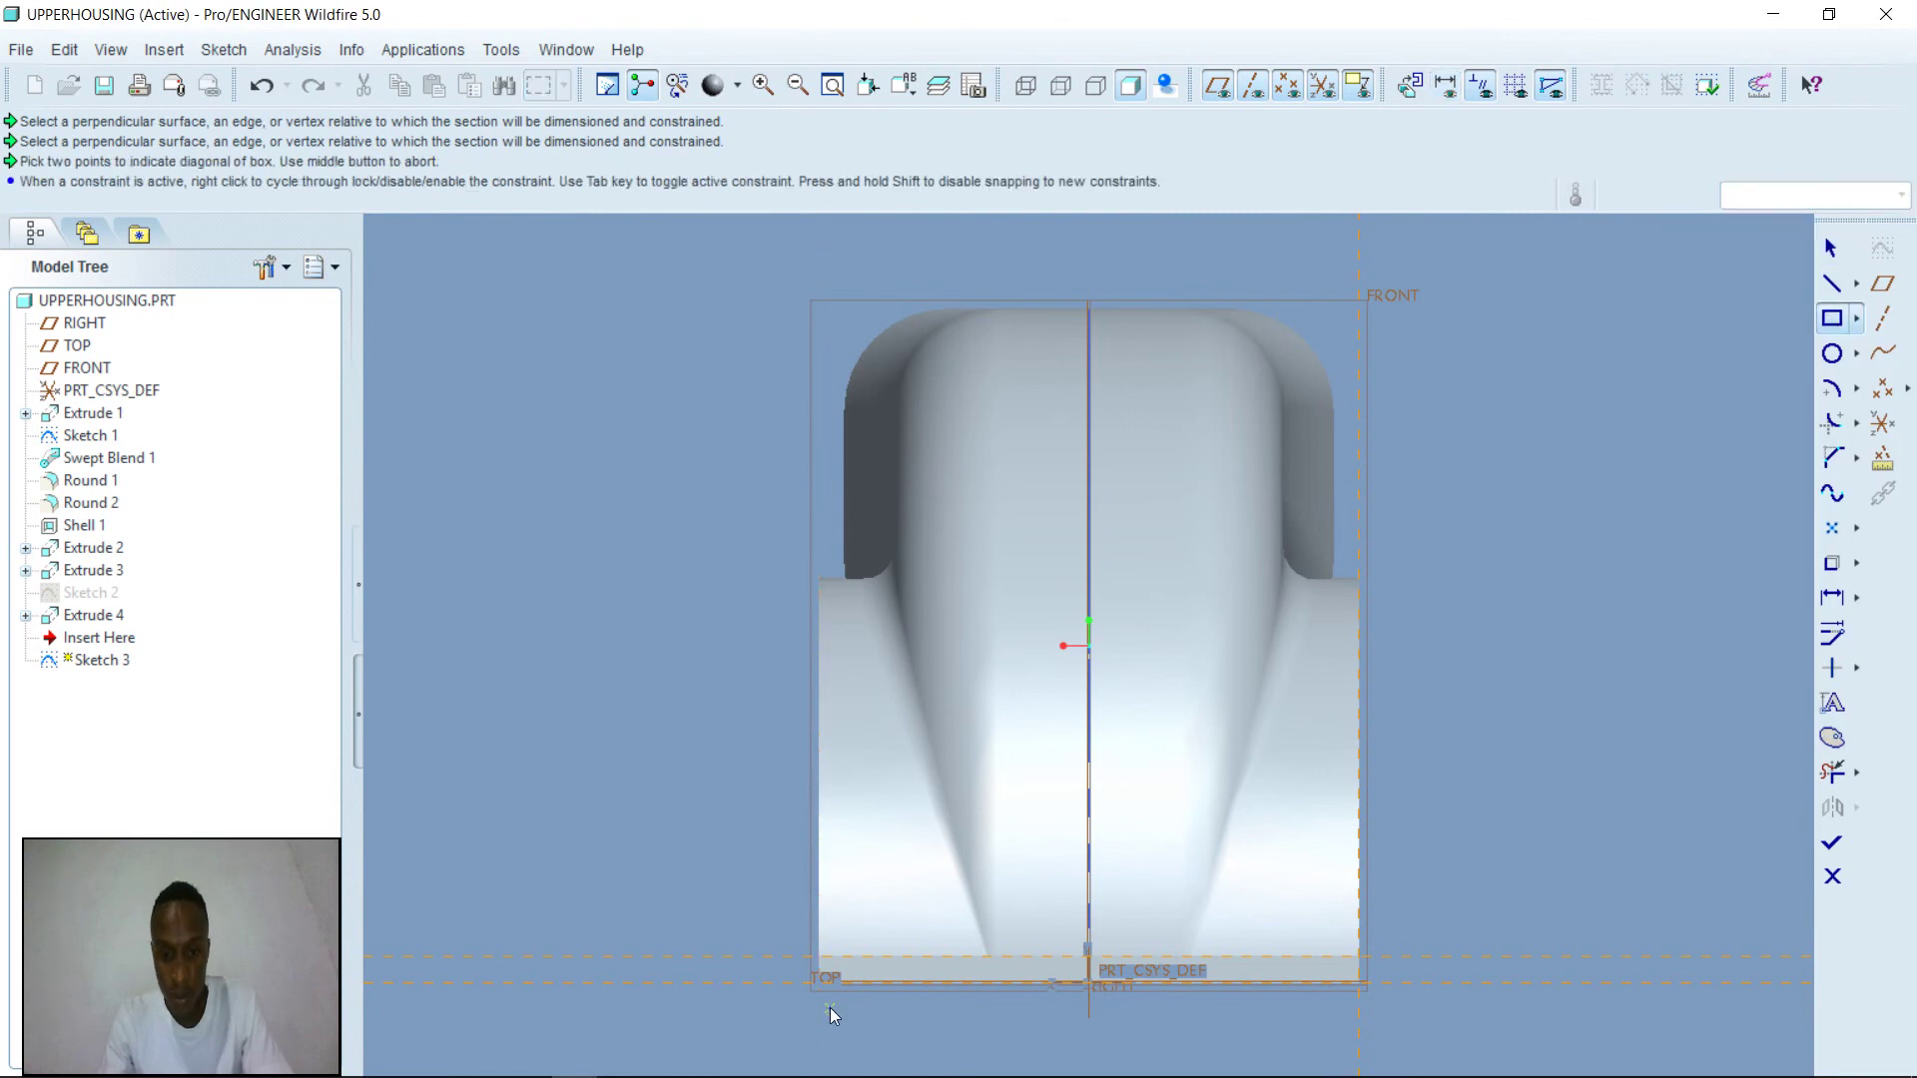
click(817, 956)
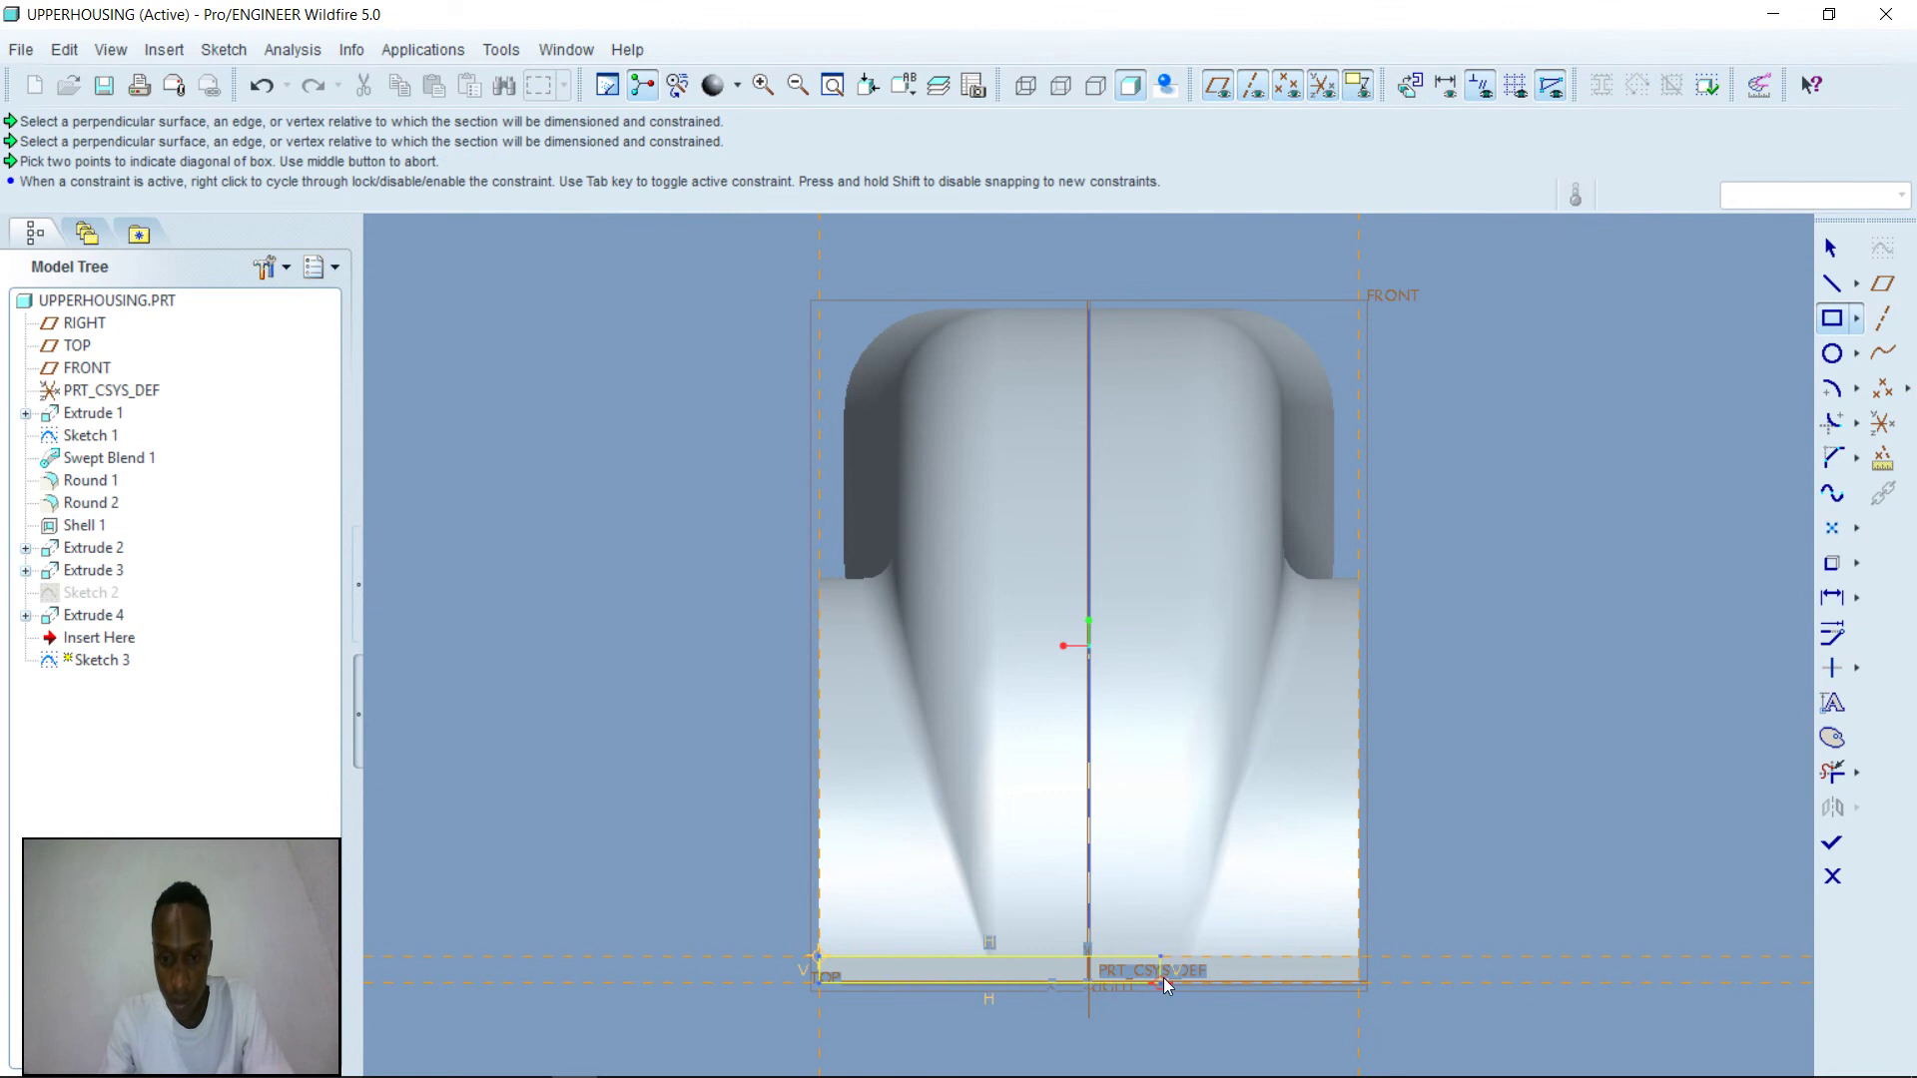
click(1357, 984)
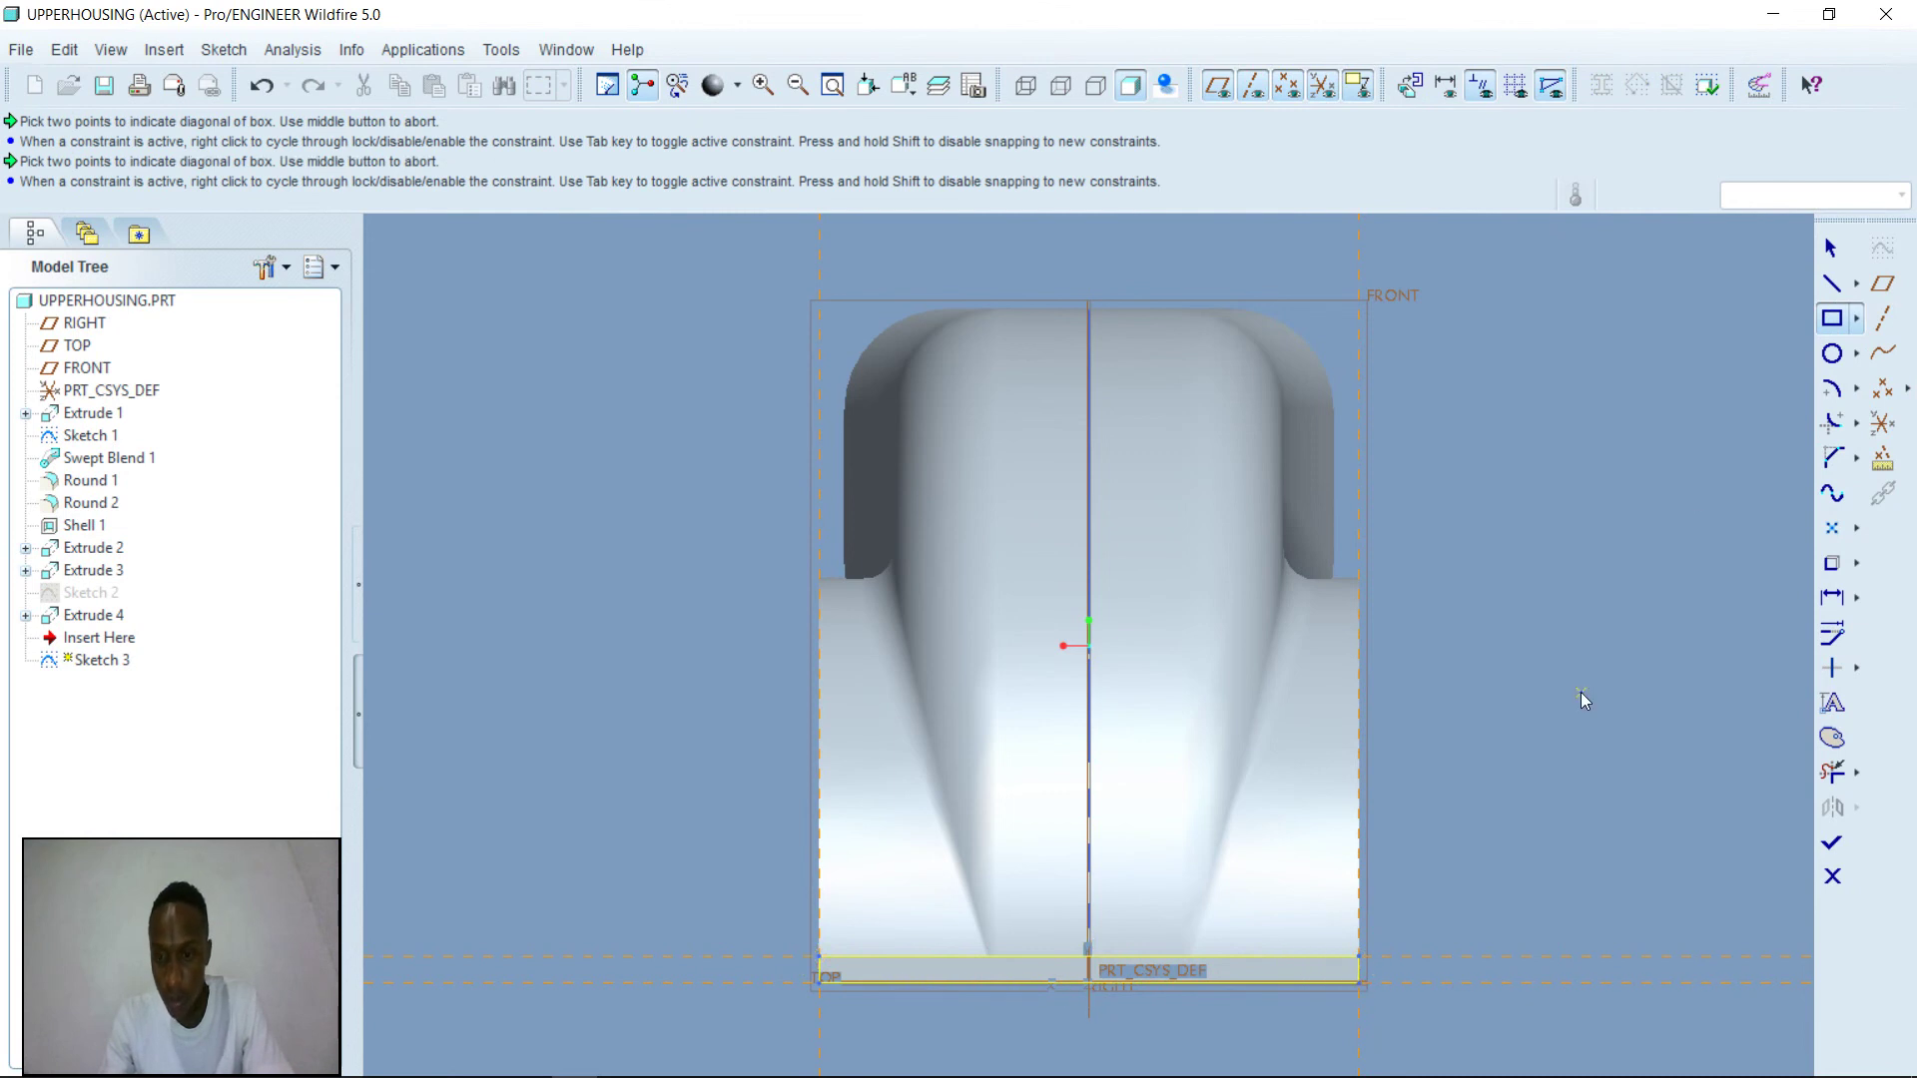
click(1831, 842)
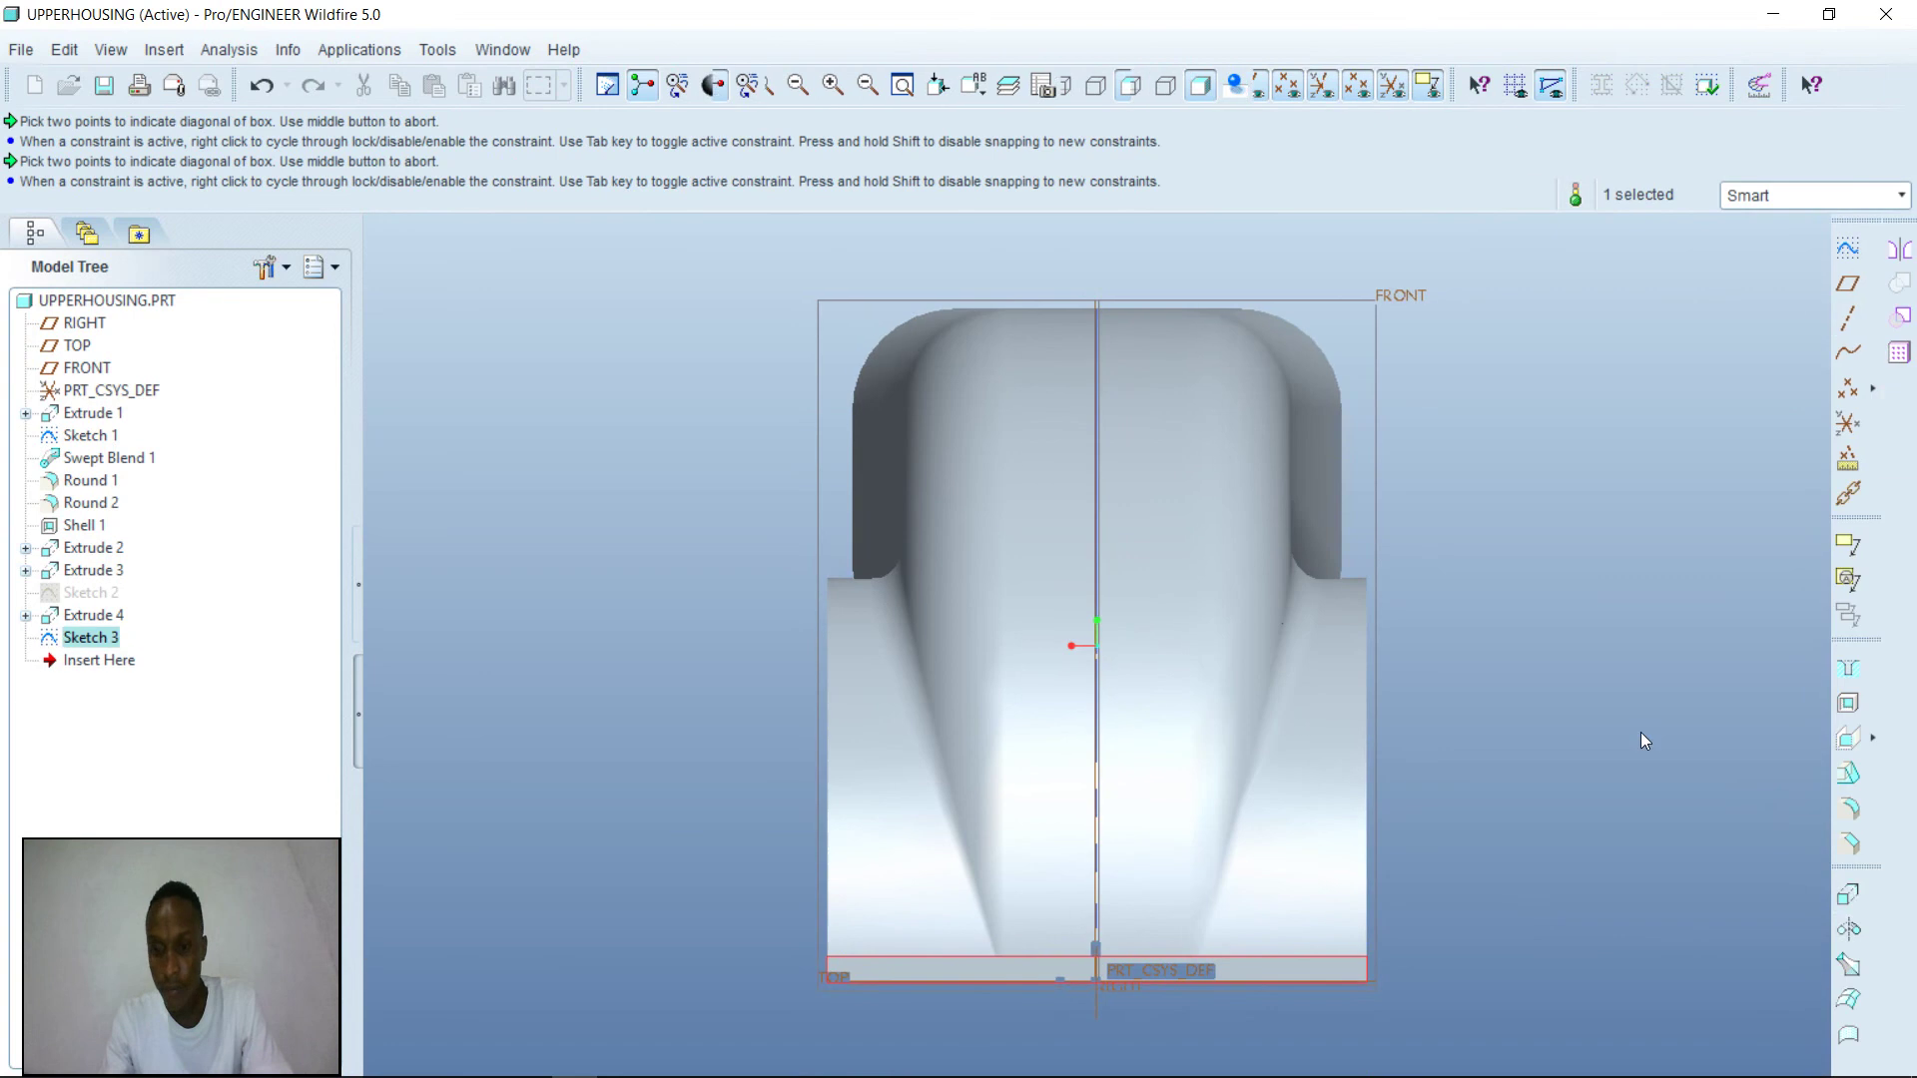
- Start an extrusion of the end-face rectangle and flip its direction inward toward the housing
click(1848, 895)
middle_drag(1614, 872, 1691, 886)
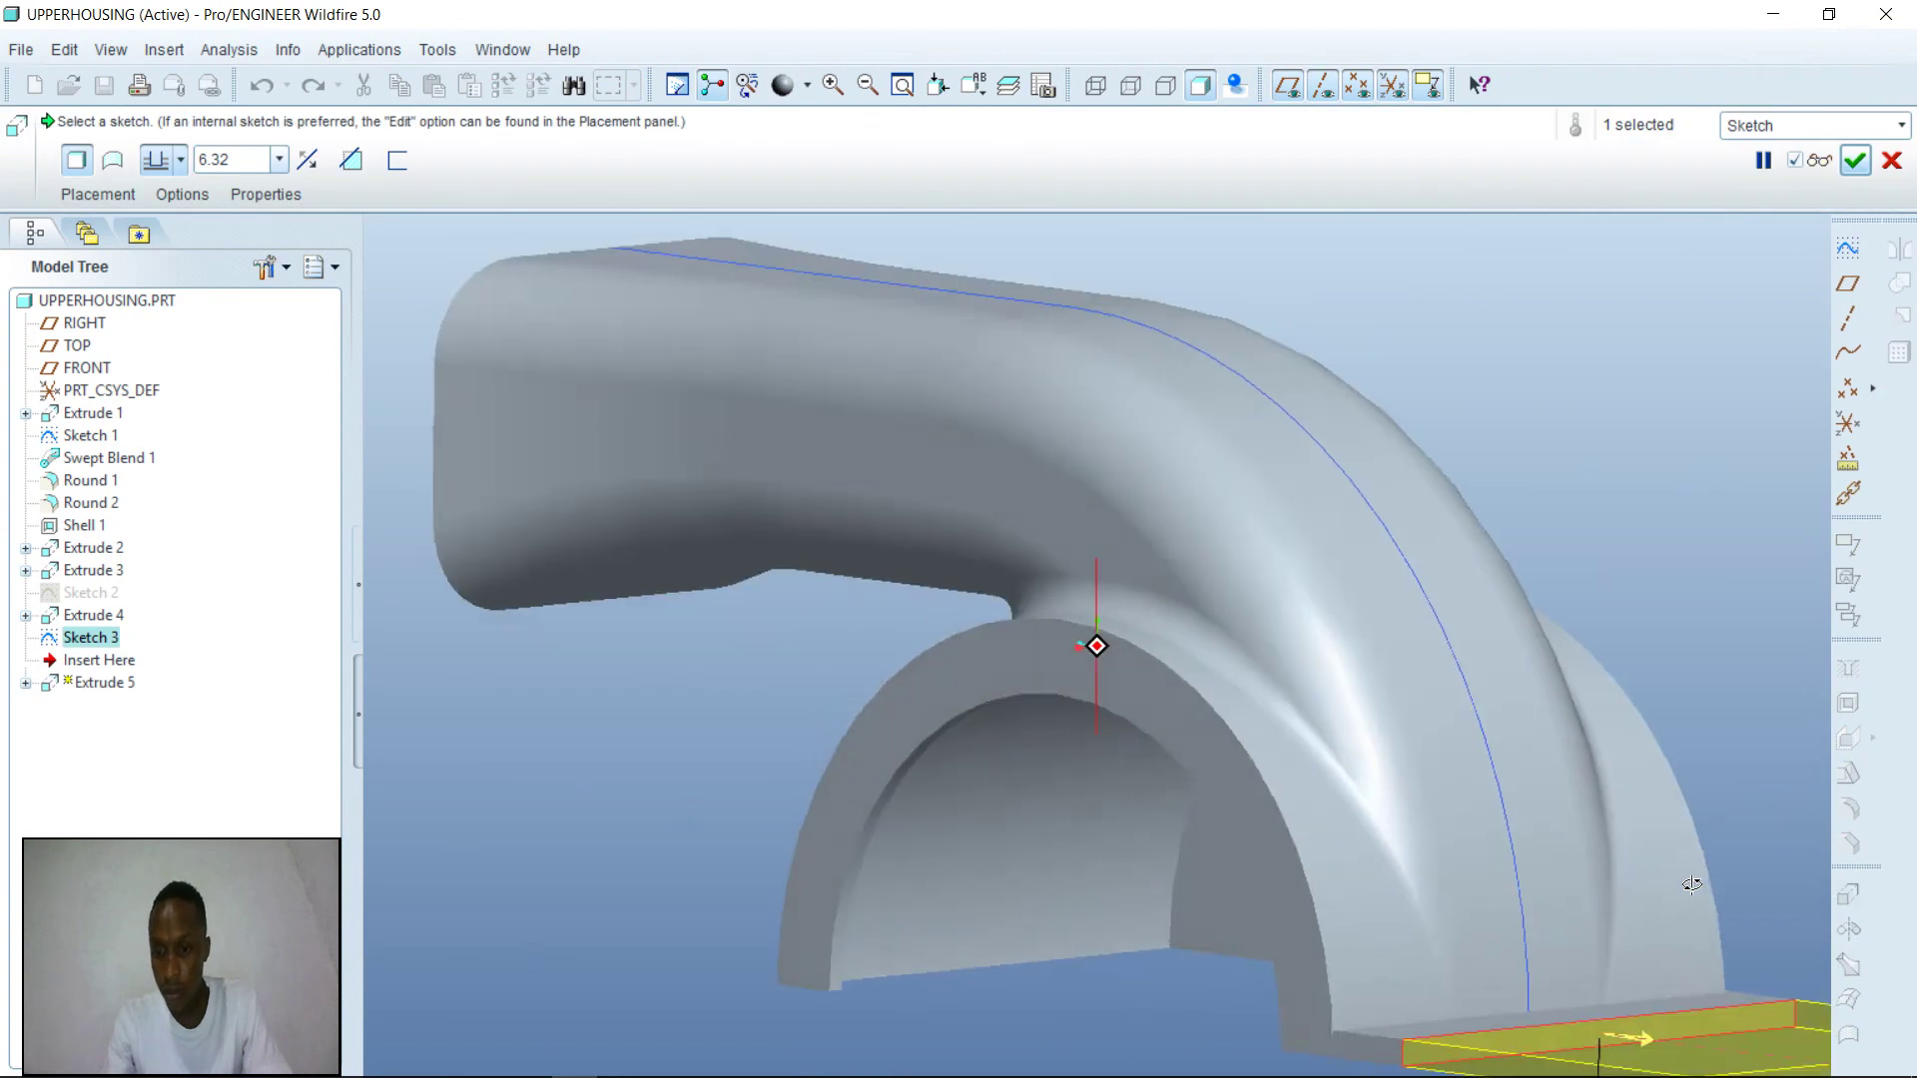
click(902, 85)
middle_drag(1500, 690, 1330, 785)
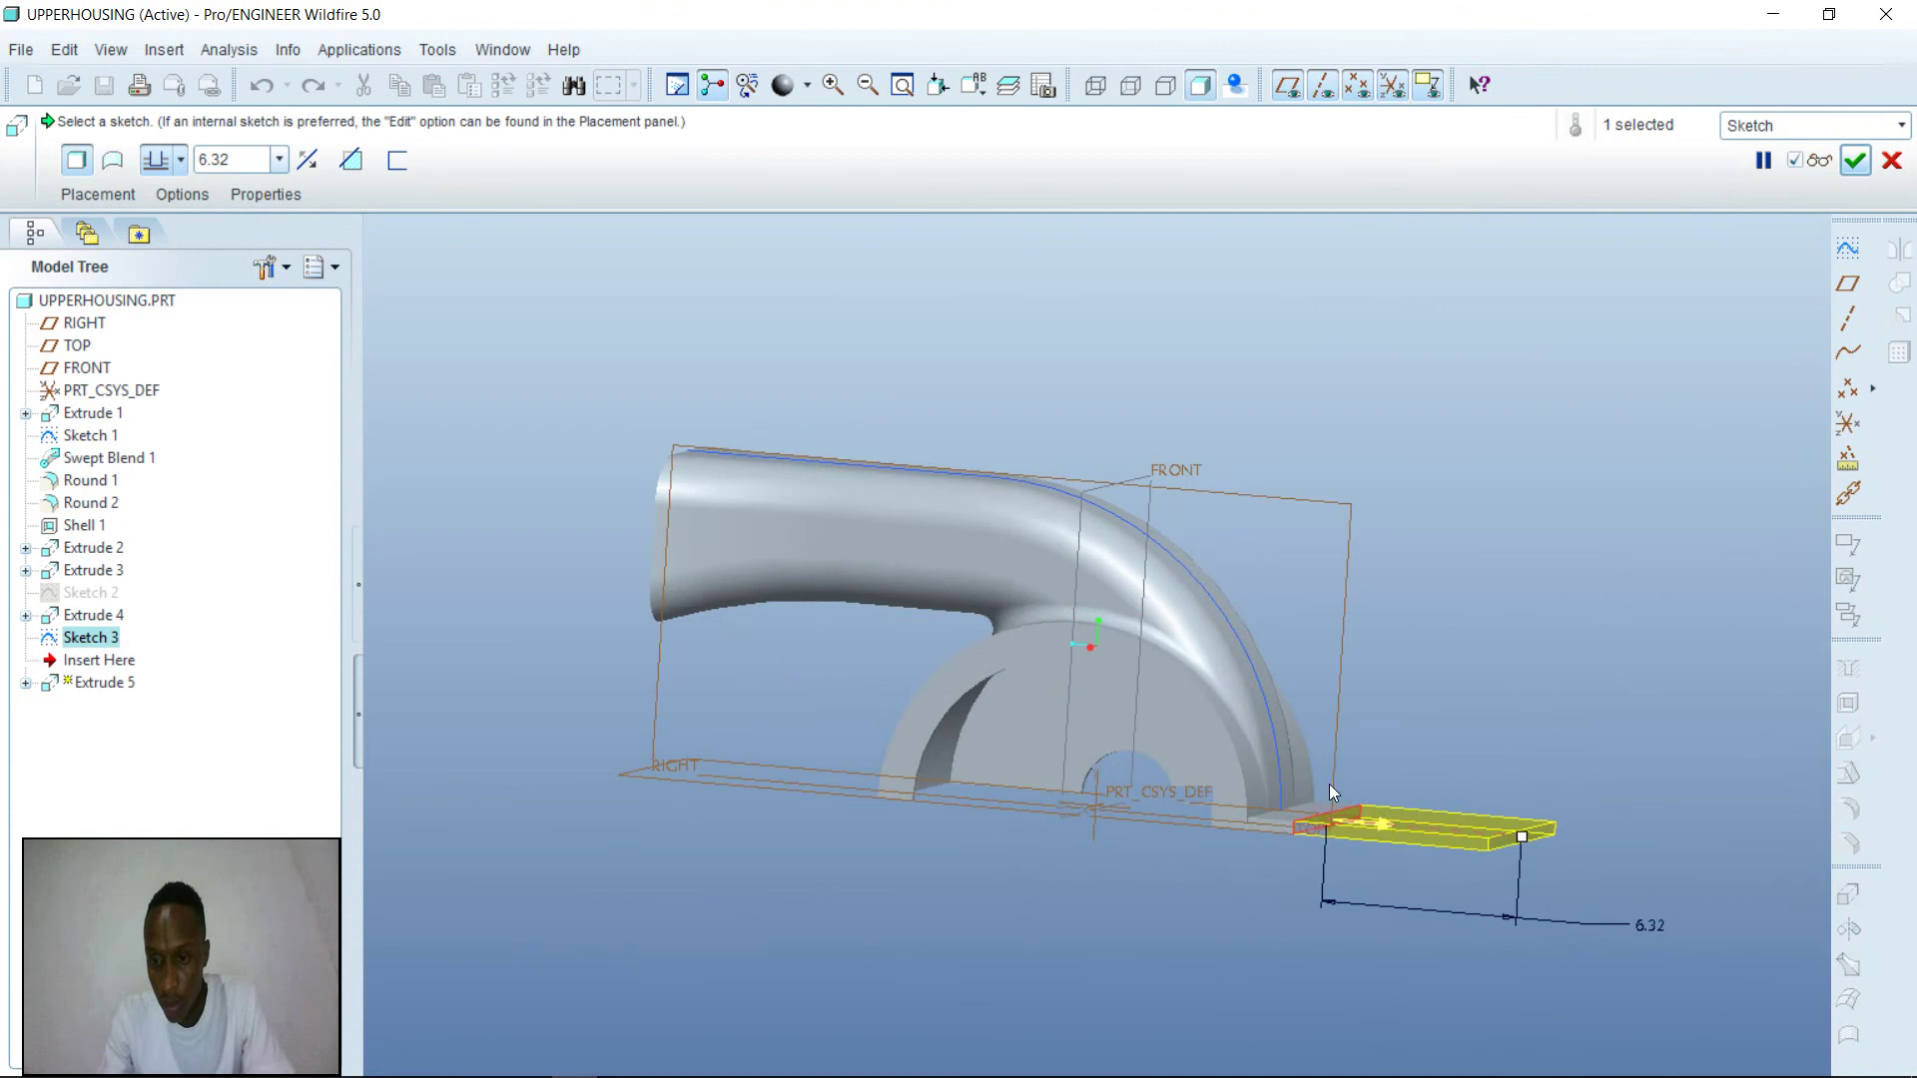
click(1387, 821)
mouse_move(1470, 928)
middle_down()
mouse_move(1497, 920)
mouse_move(1488, 956)
middle_up()
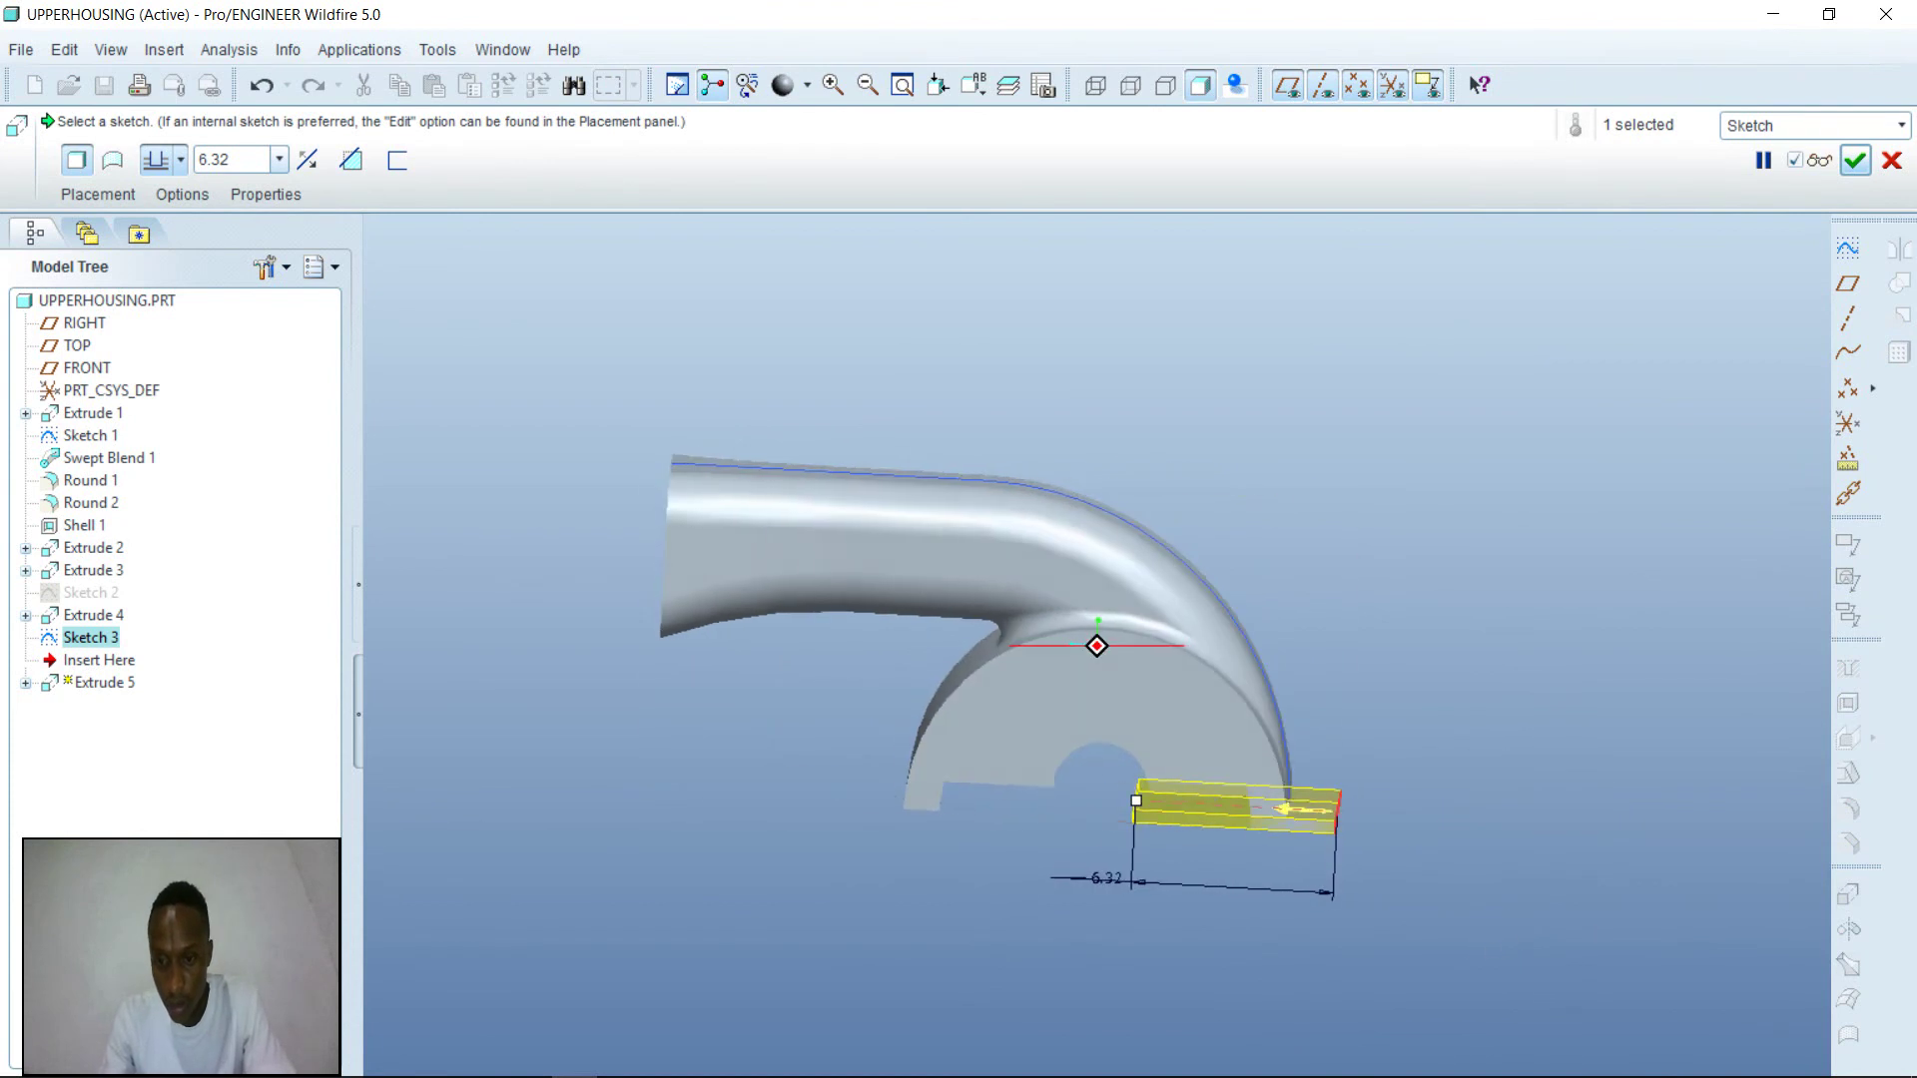
- Reduce the inward extrusion's depth to 1.63 so it ends within the housing wall, preview it and complete the feature
click(833, 90)
click(1133, 738)
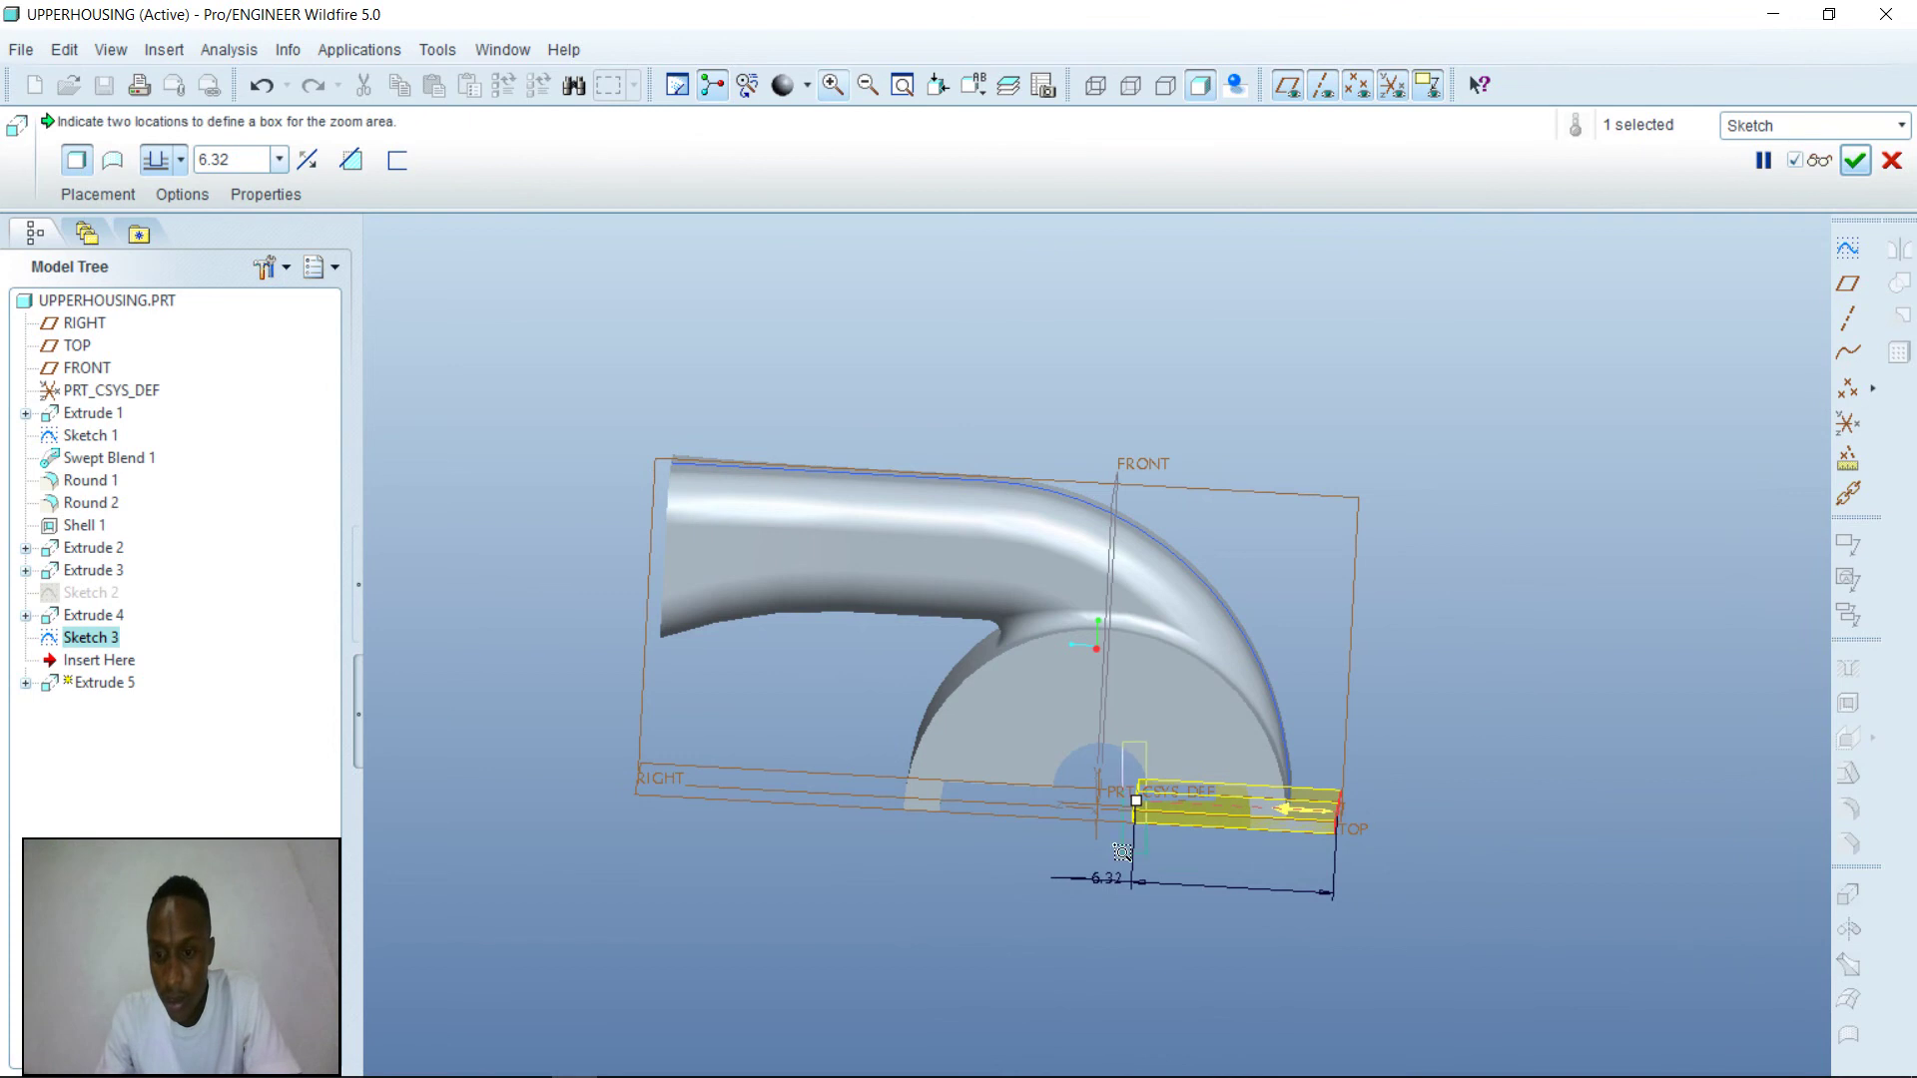
click(1373, 867)
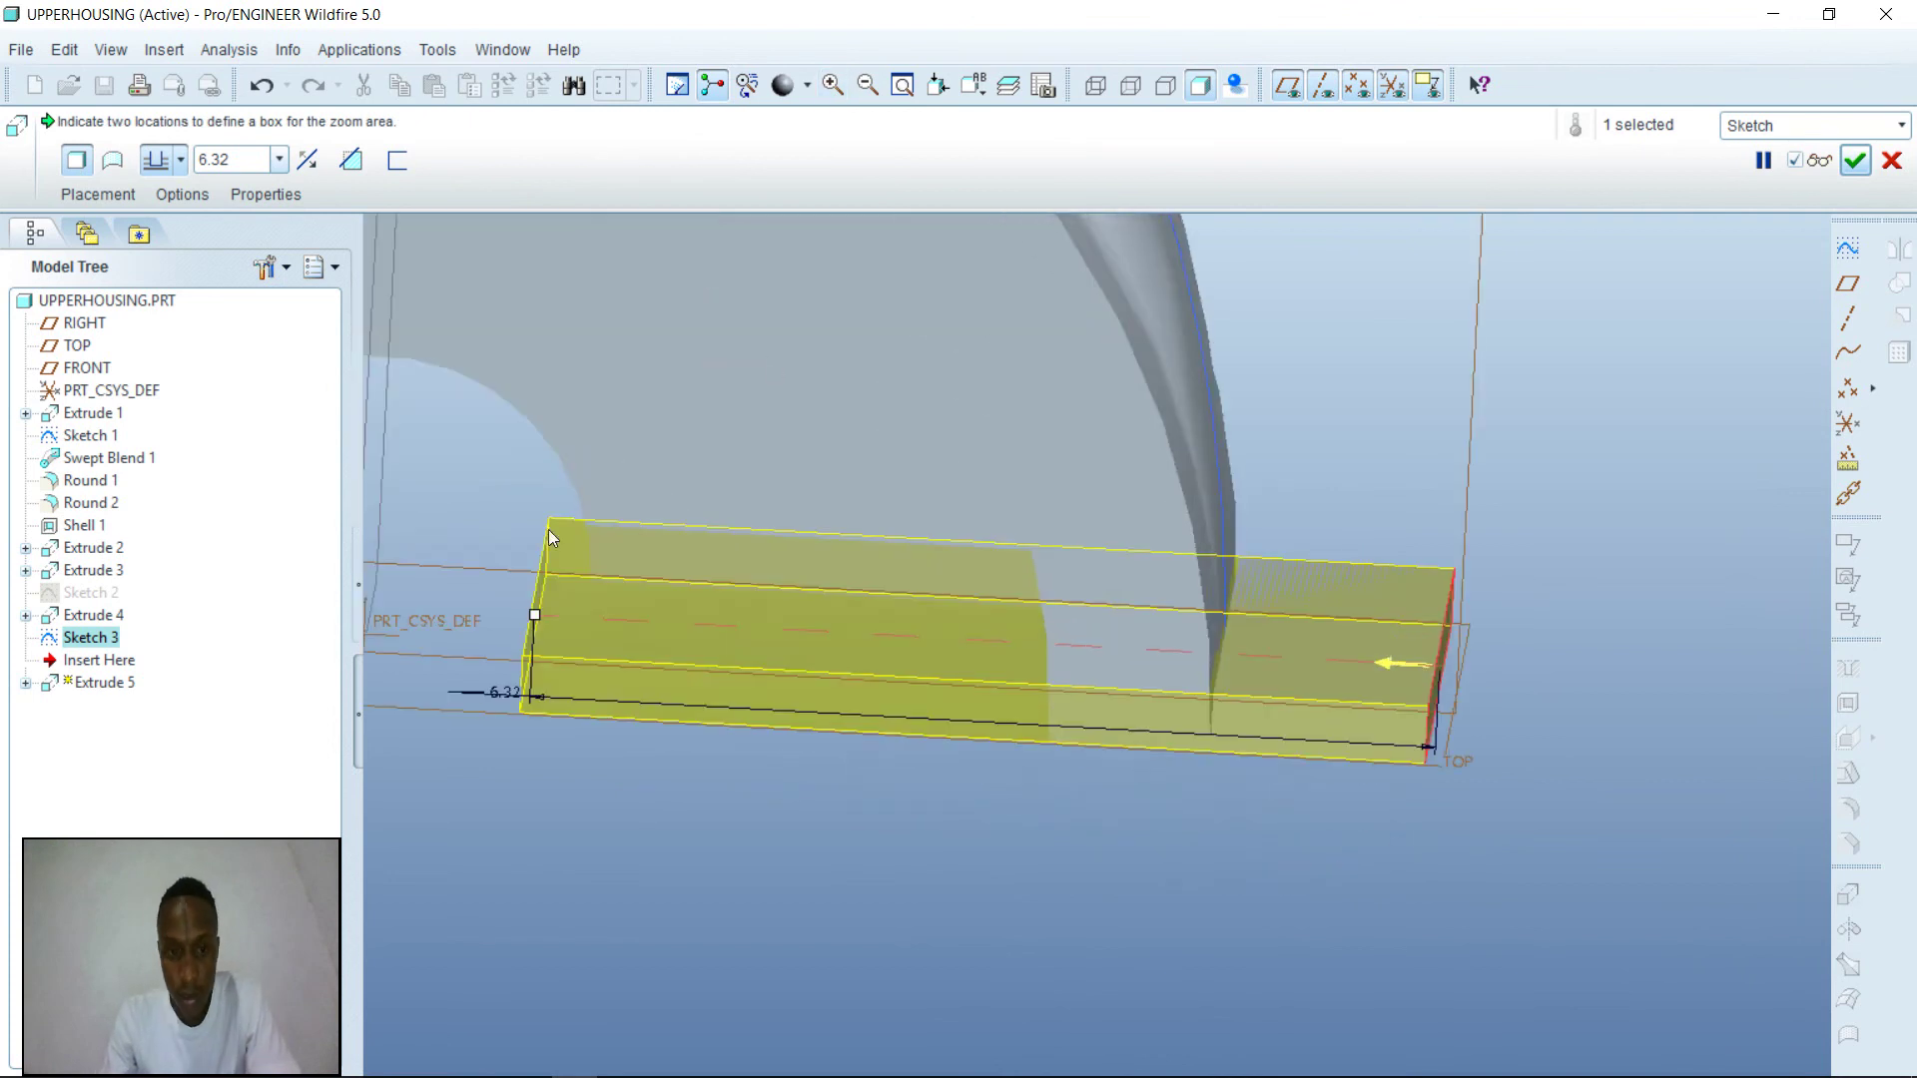
drag(536, 619, 1062, 645)
middle_drag(1005, 877, 1025, 867)
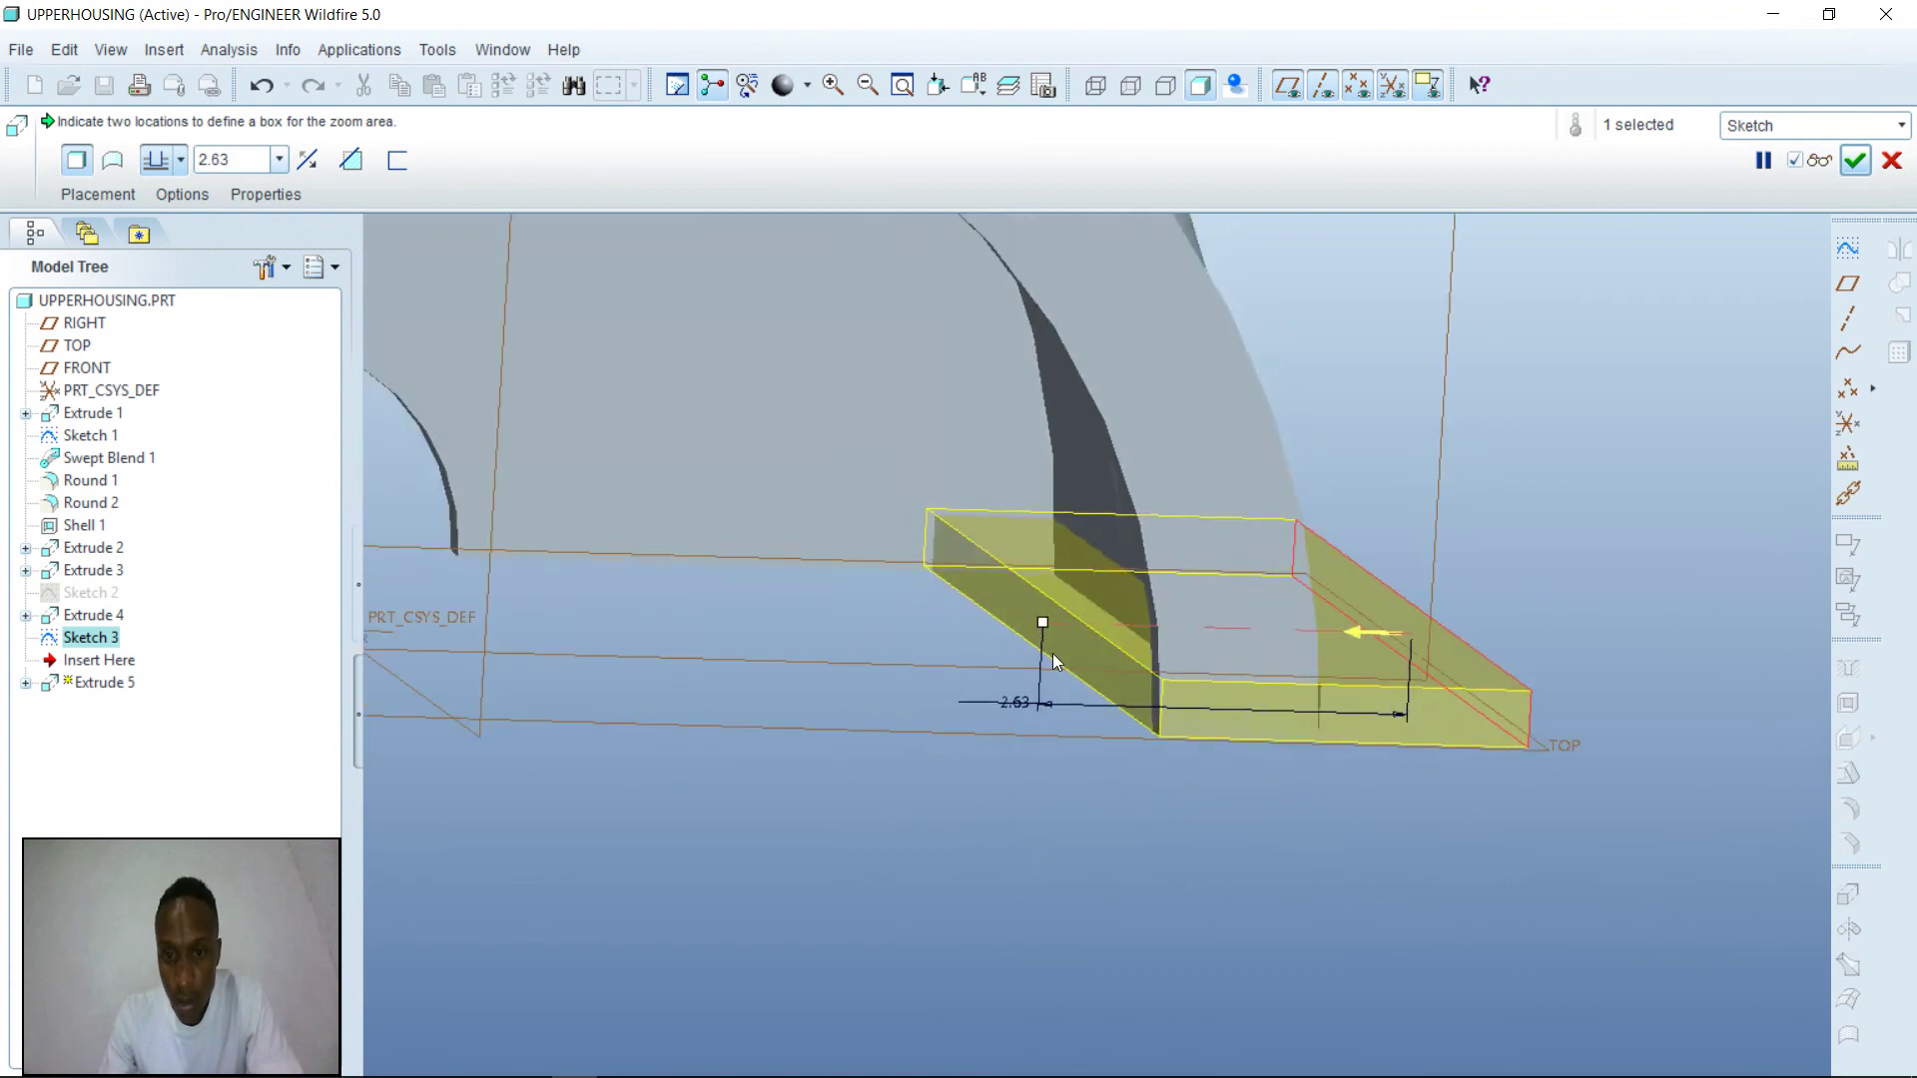
drag(1043, 624, 1181, 630)
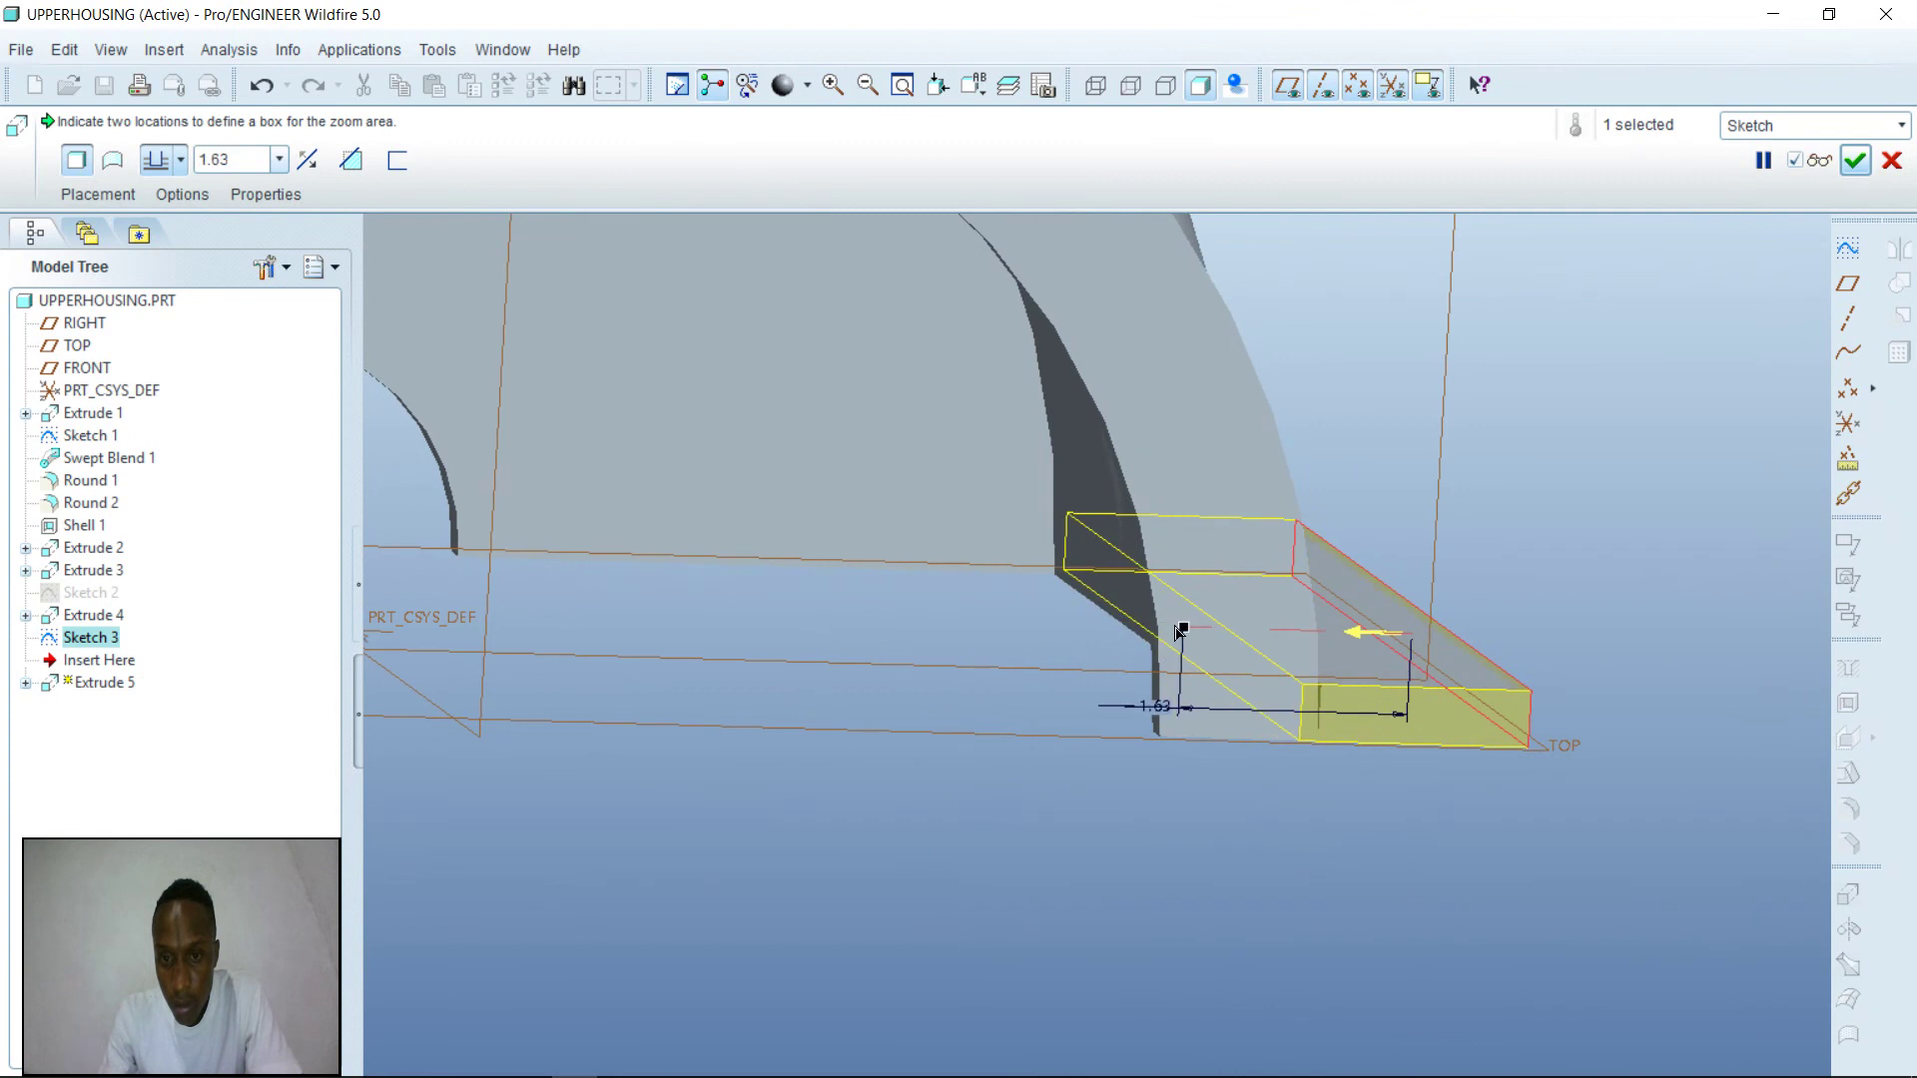
mouse_move(1464, 835)
middle_down()
mouse_move(1433, 826)
mouse_move(1439, 794)
mouse_move(1446, 837)
middle_up()
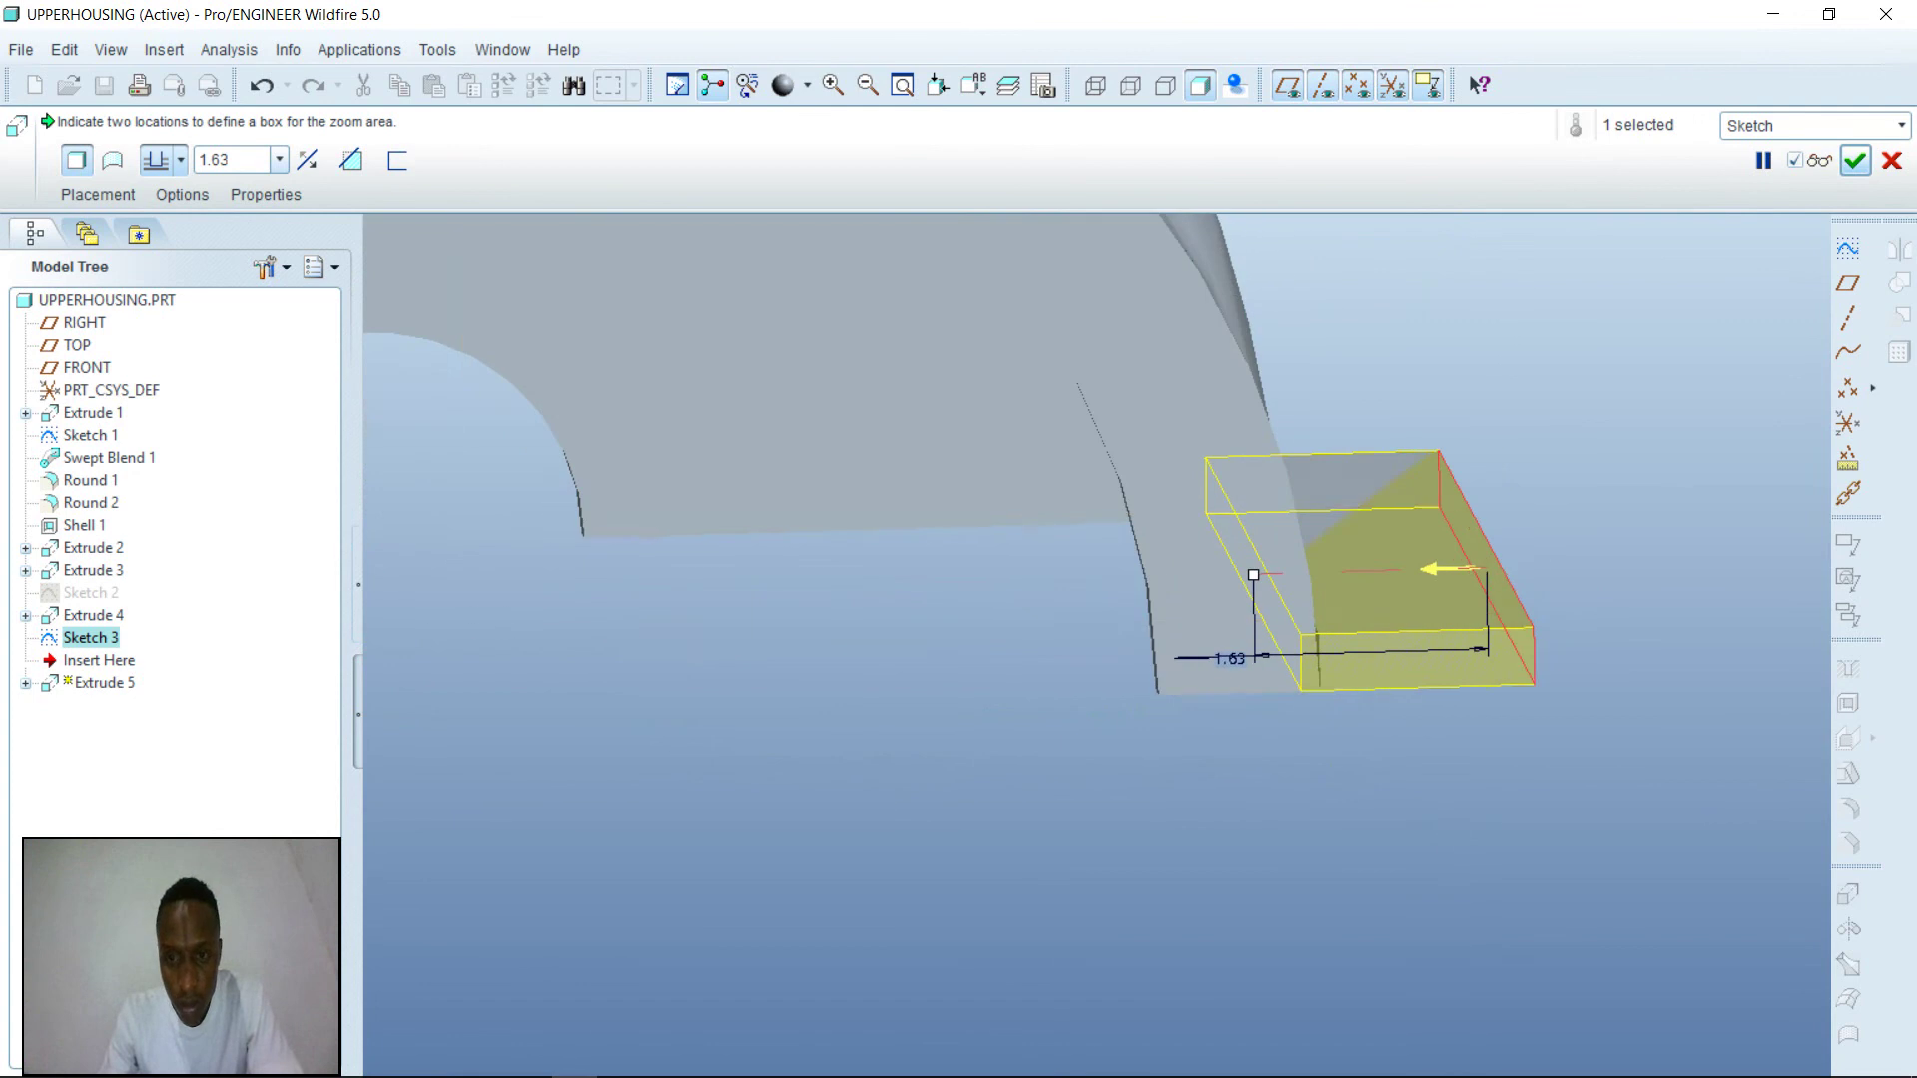
click(1824, 170)
middle_drag(1260, 1073, 1146, 907)
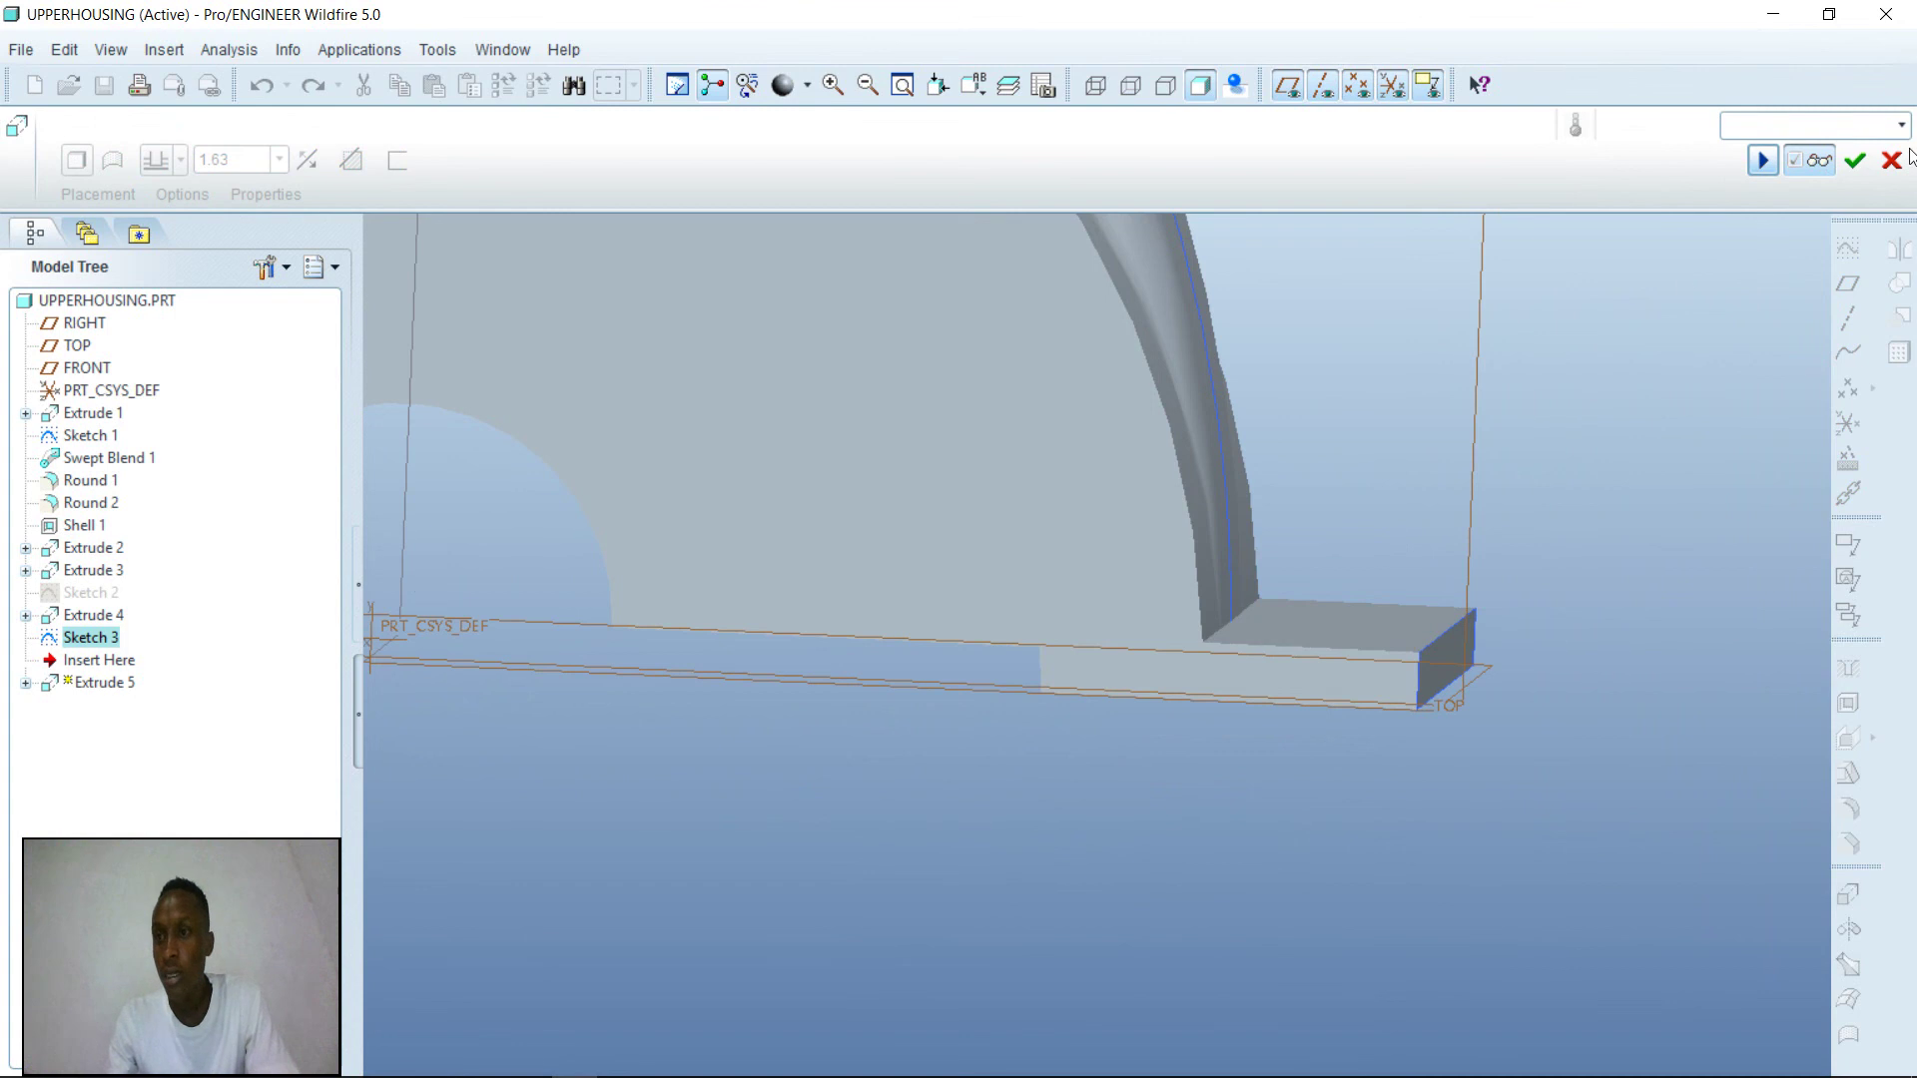
click(1854, 160)
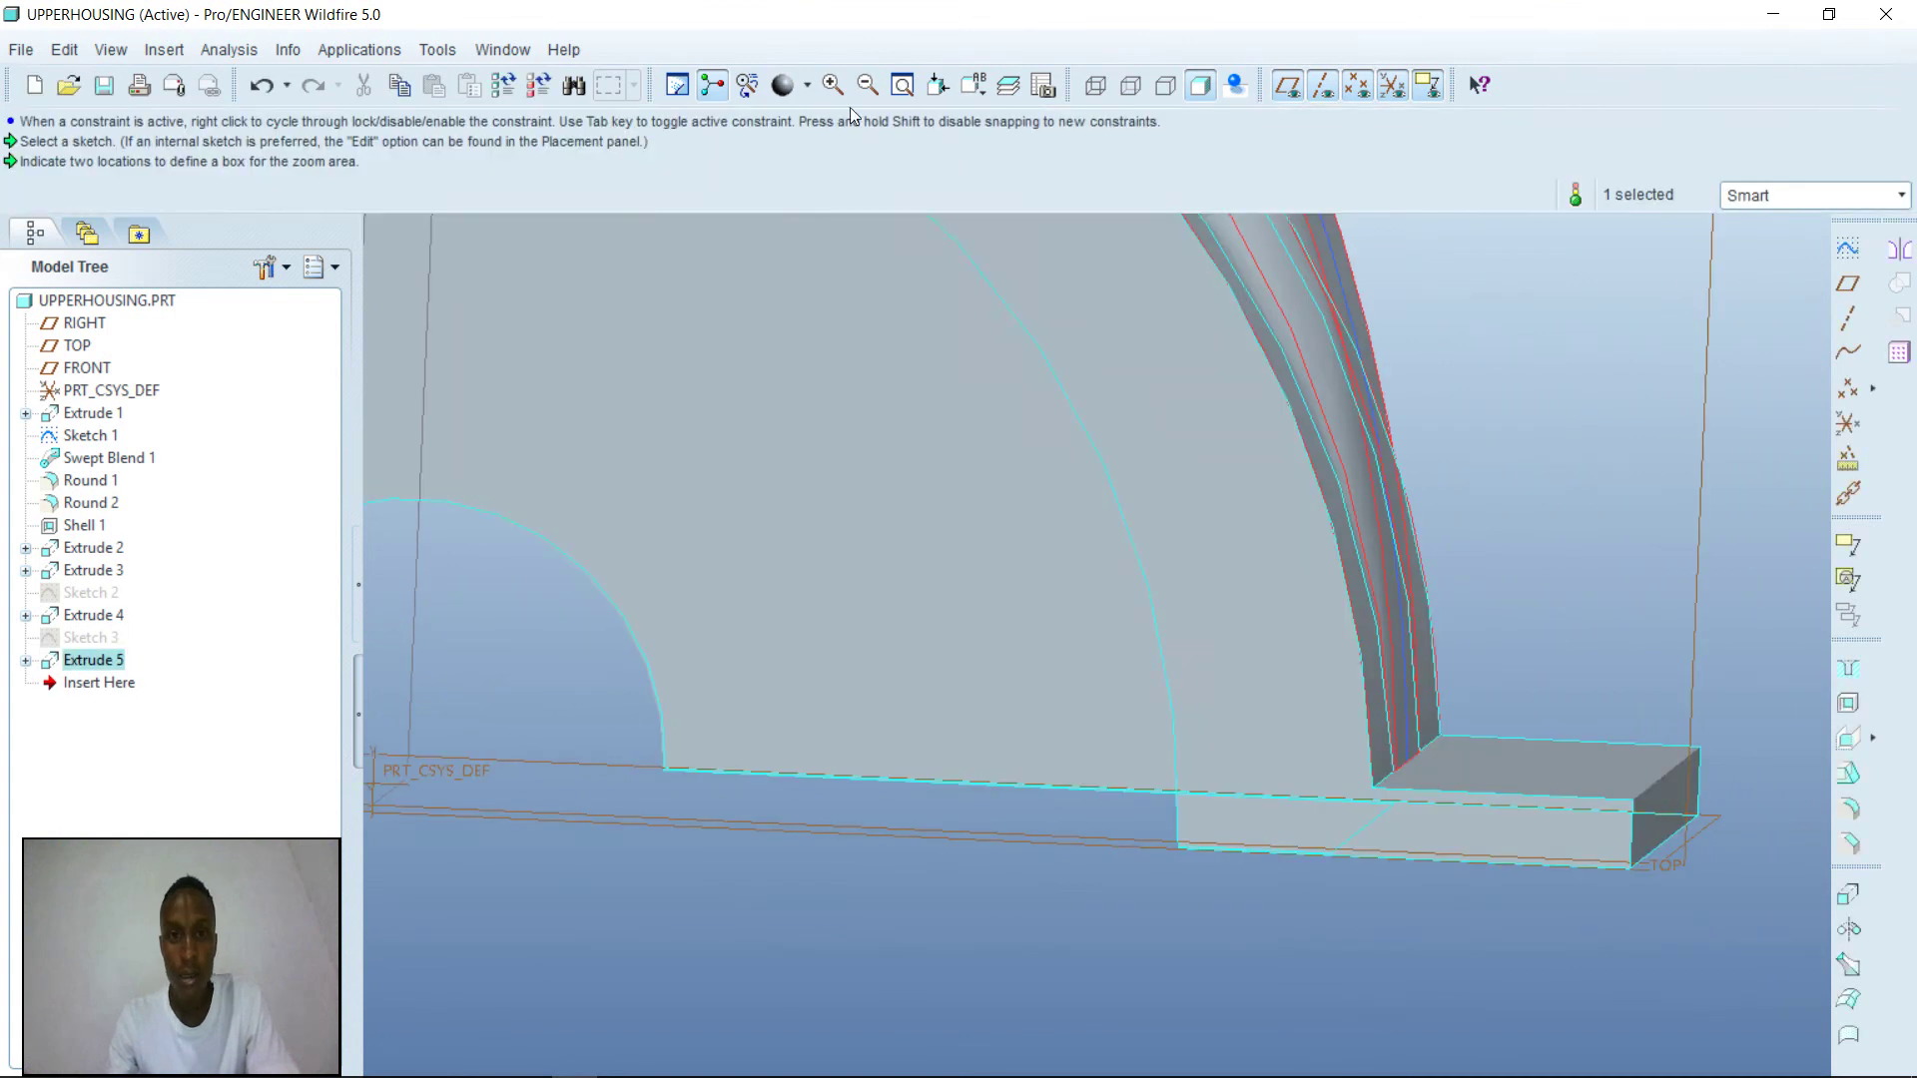
- Mirror the Extrude 4 flange about the FRONT datum plane to the opposite side of the housing
click(910, 85)
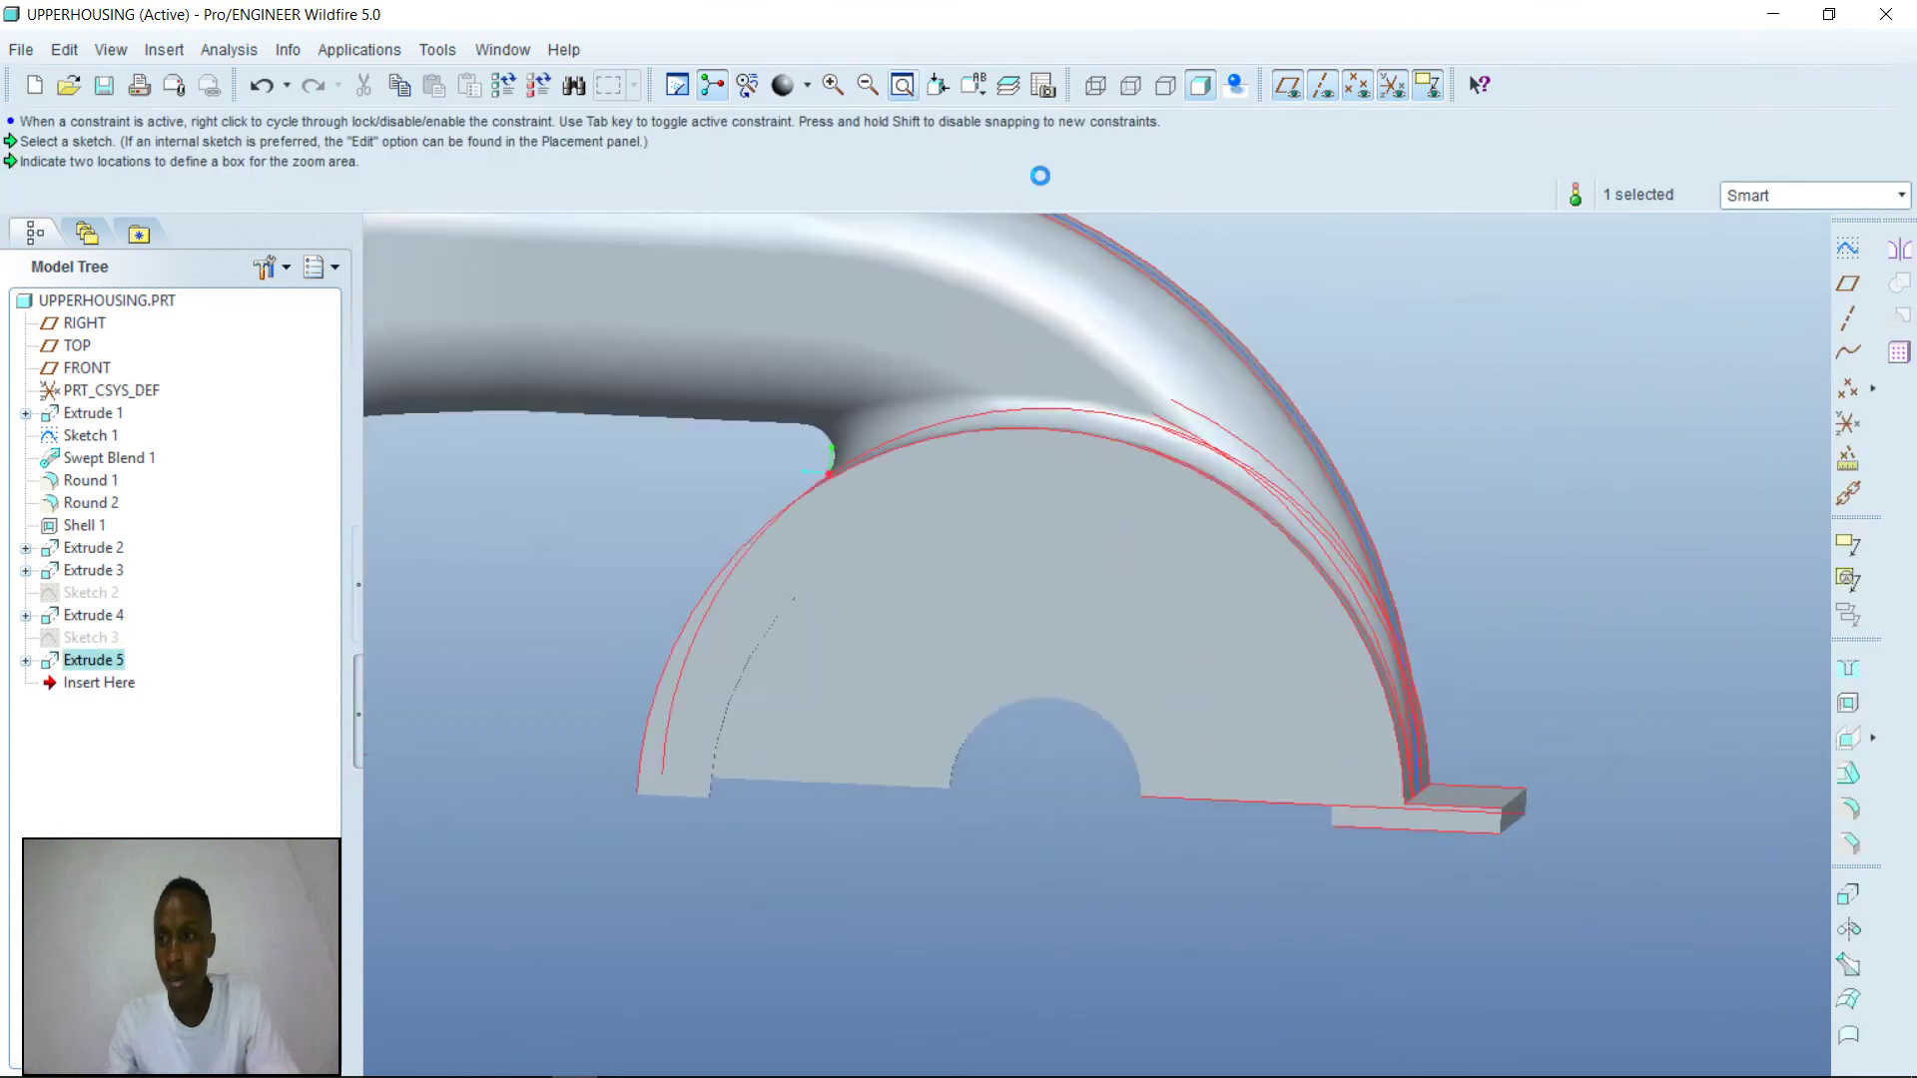
click(1653, 762)
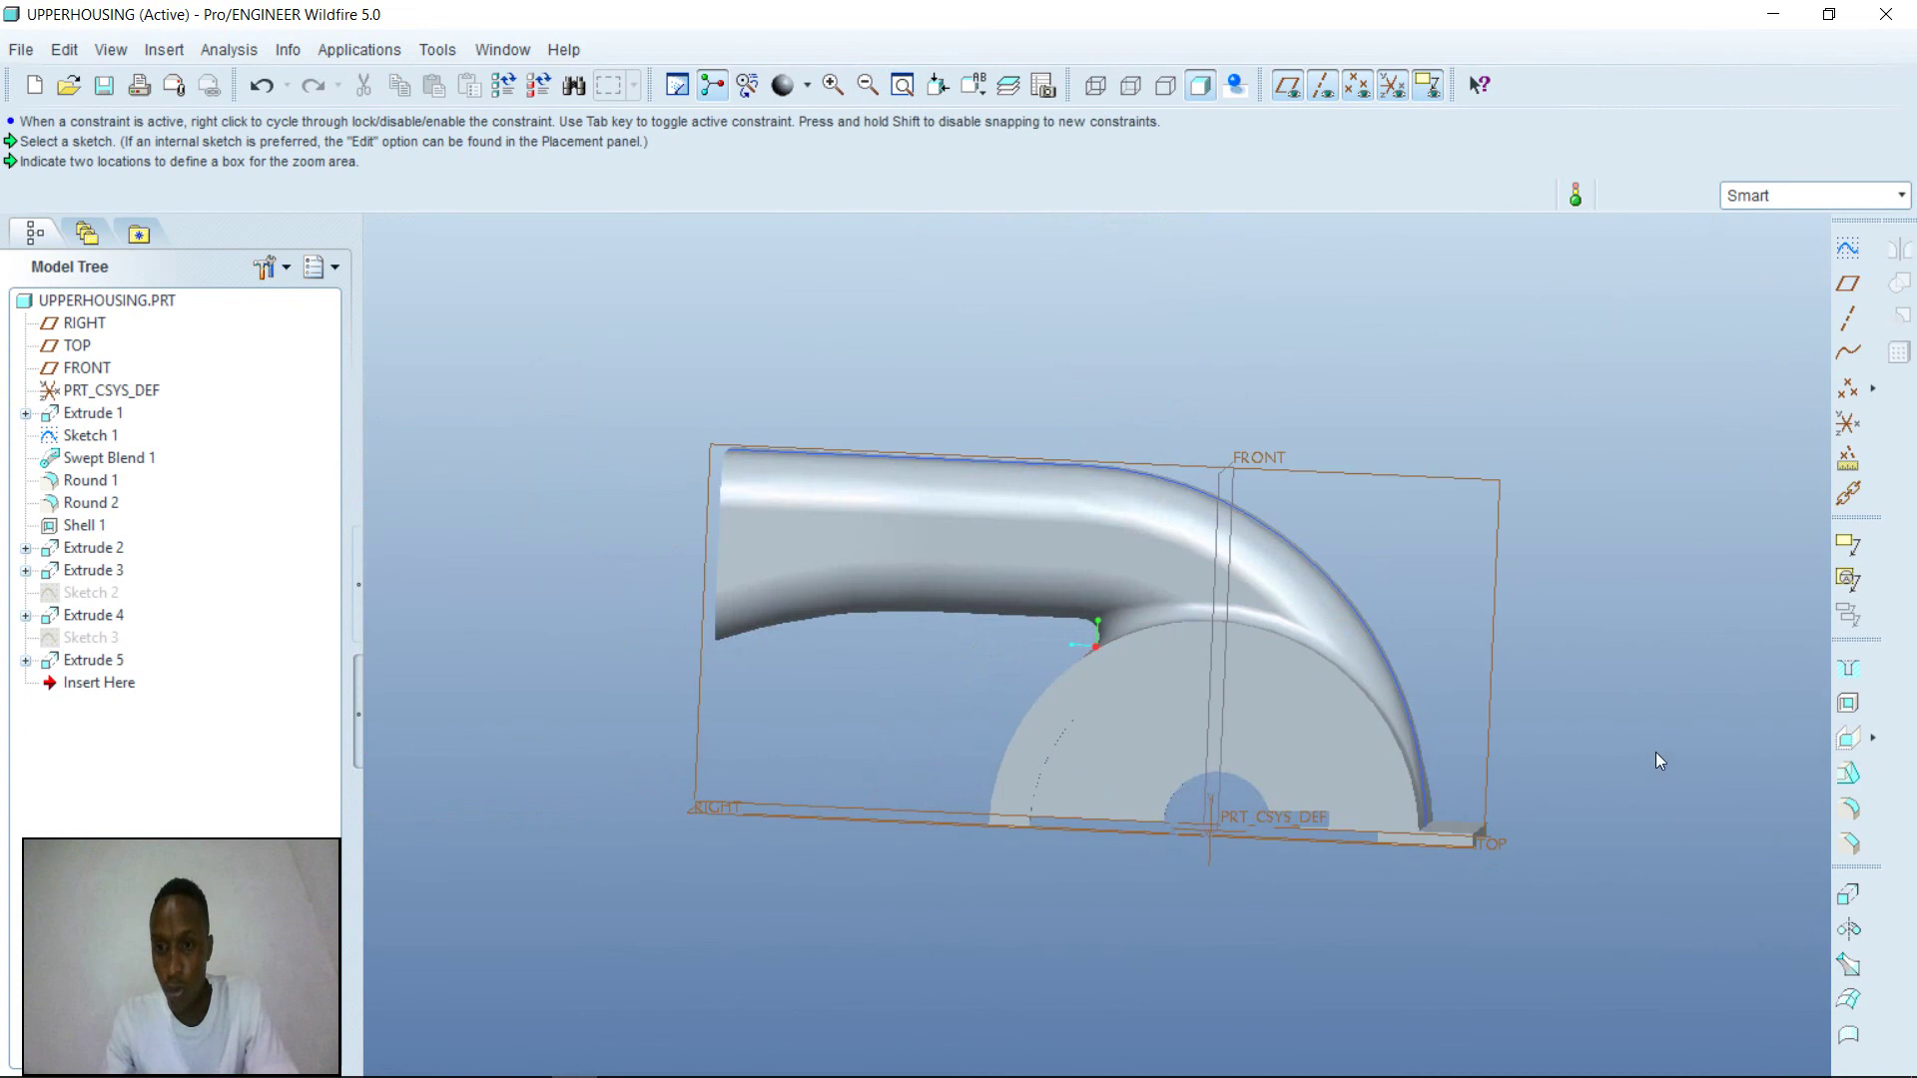
click(1452, 836)
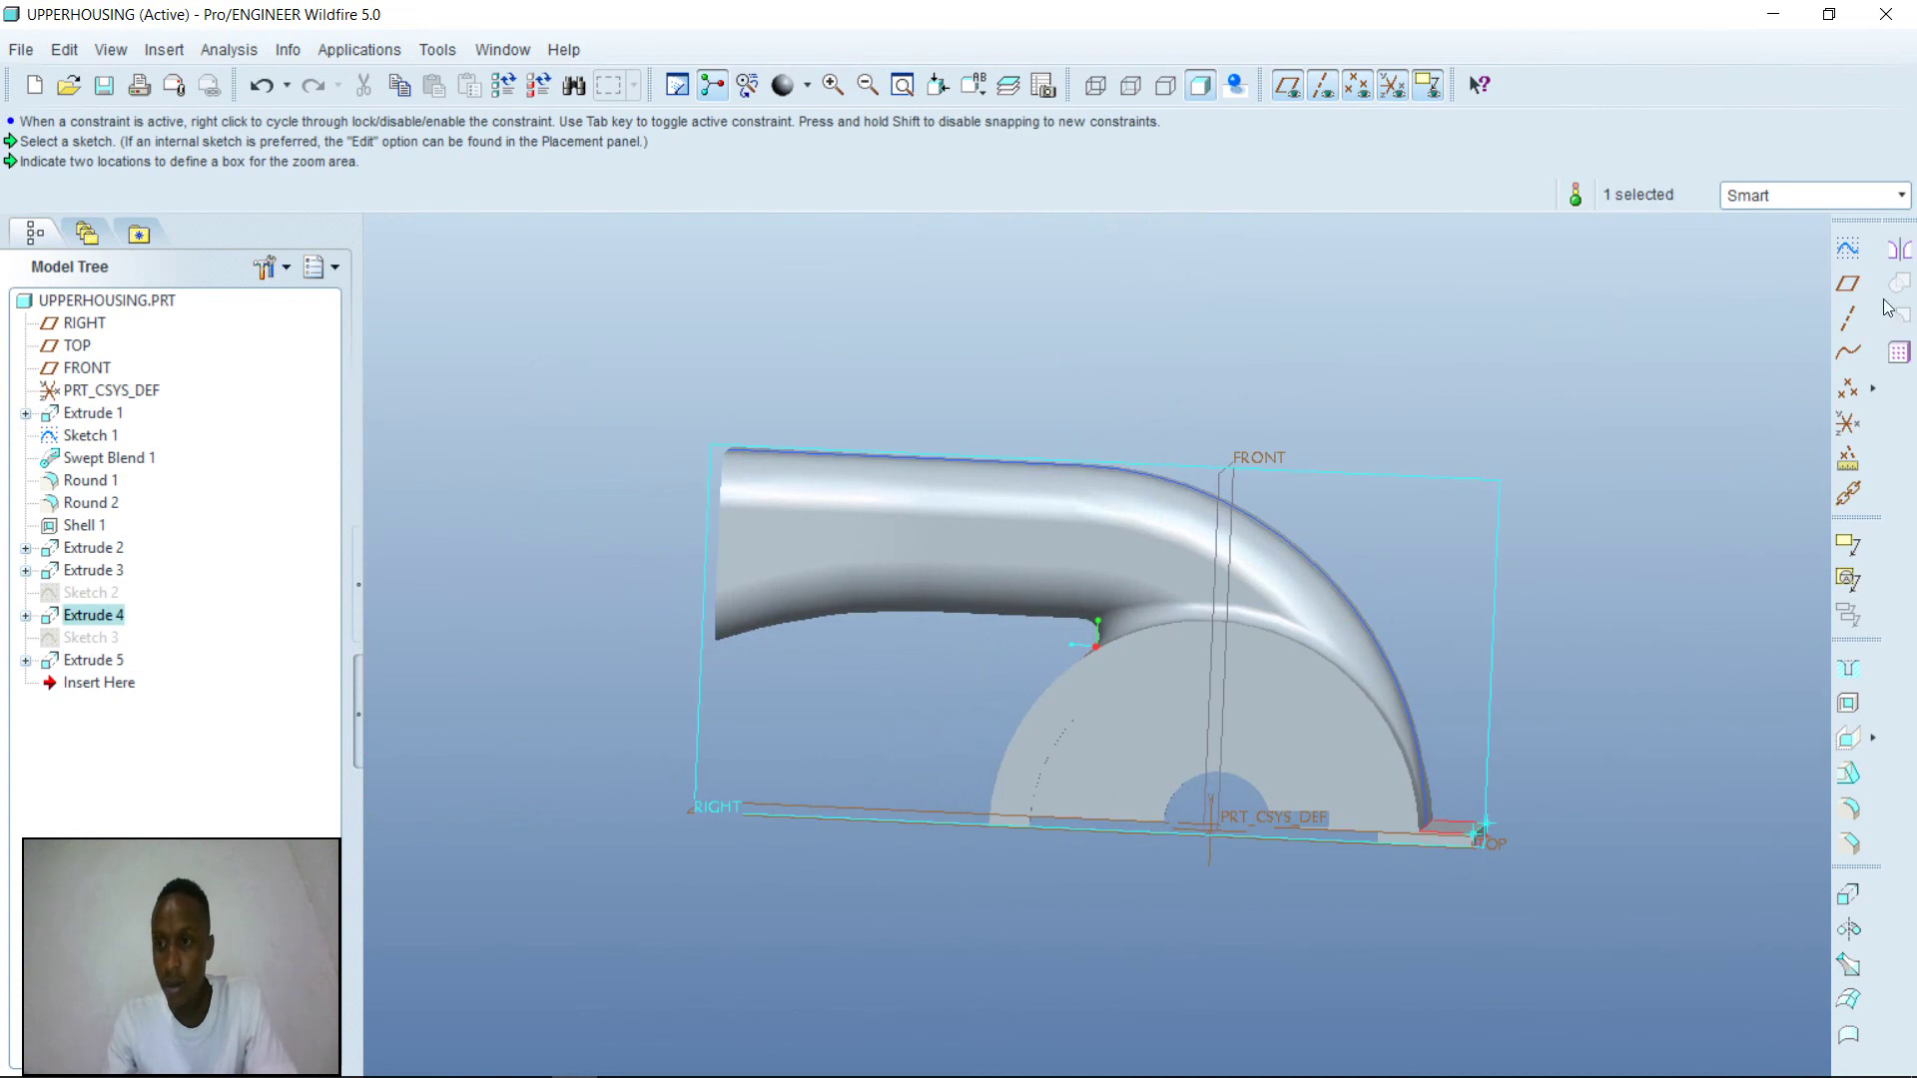
click(1899, 250)
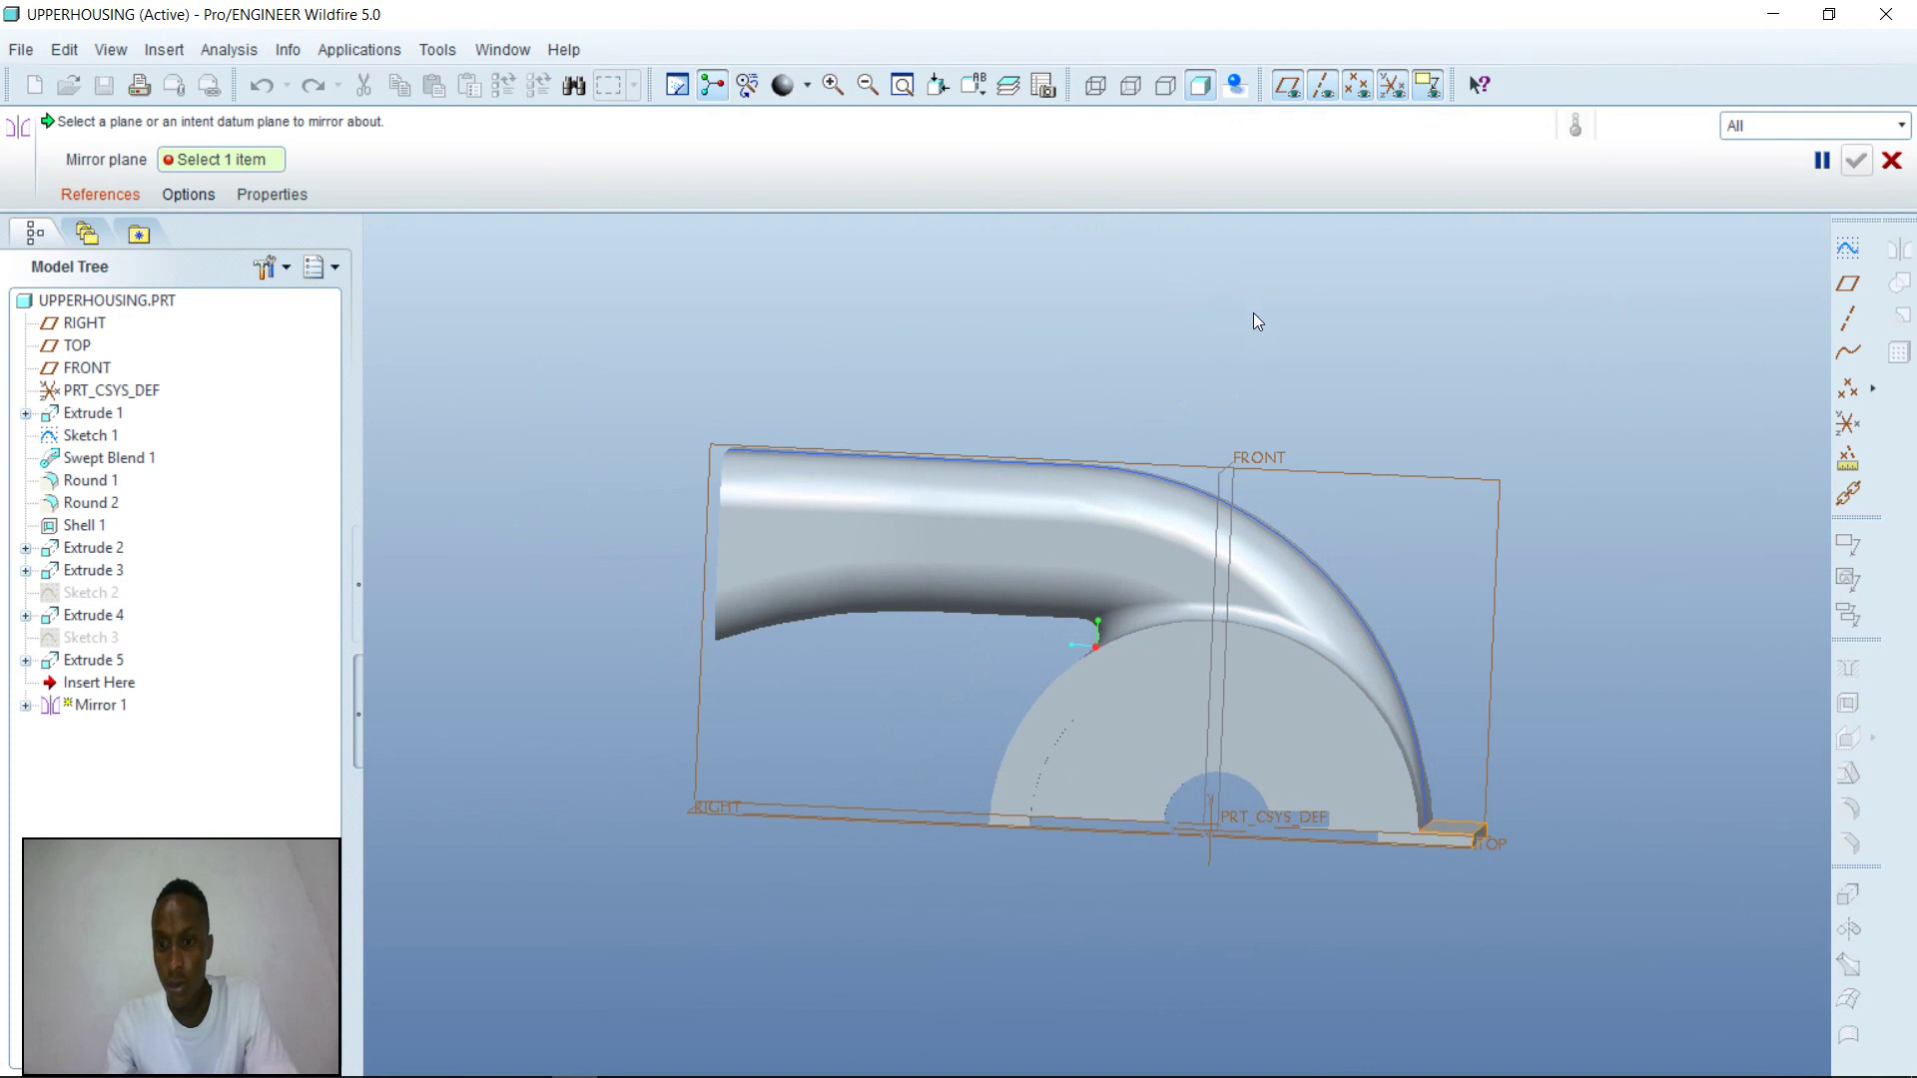
click(1259, 455)
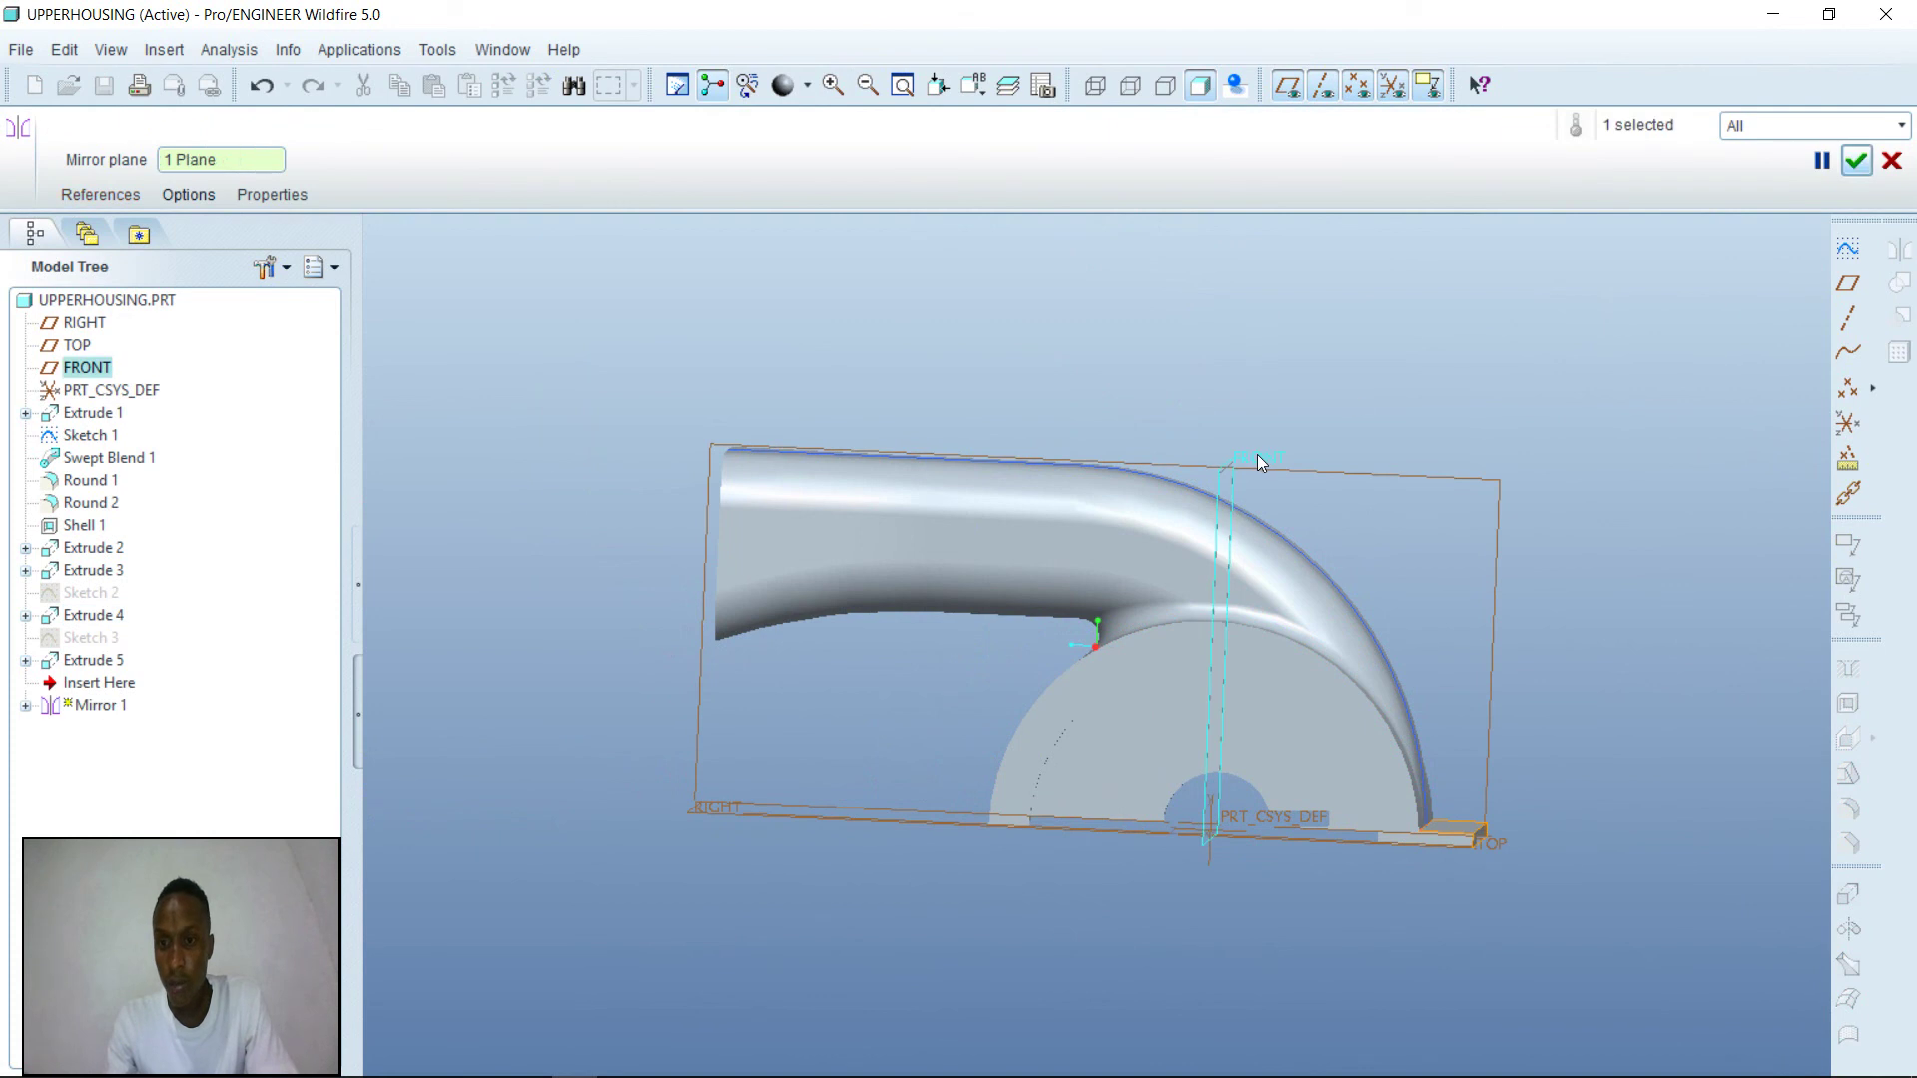
click(1856, 161)
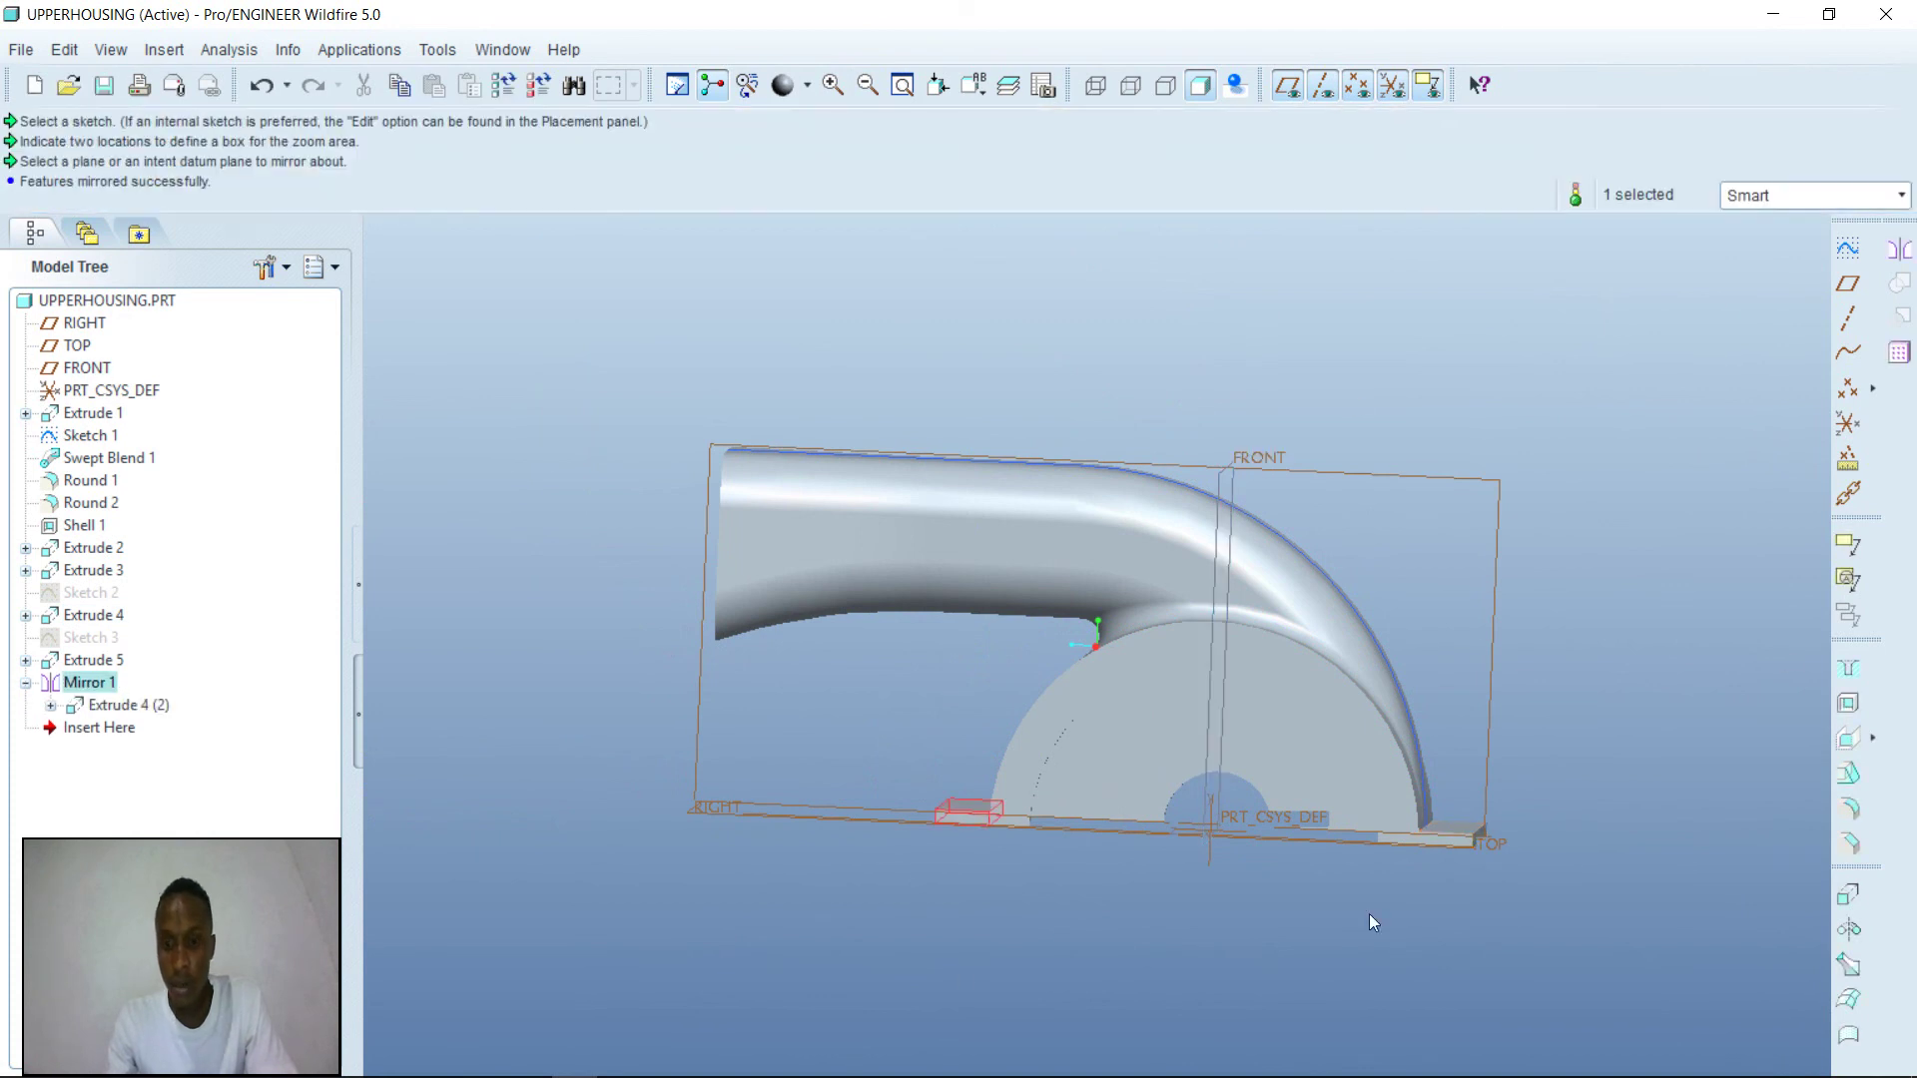
- Examine where the mirrored flange meets the housing's curved wall, up close and from several angles
middle_drag(961, 970, 1308, 998)
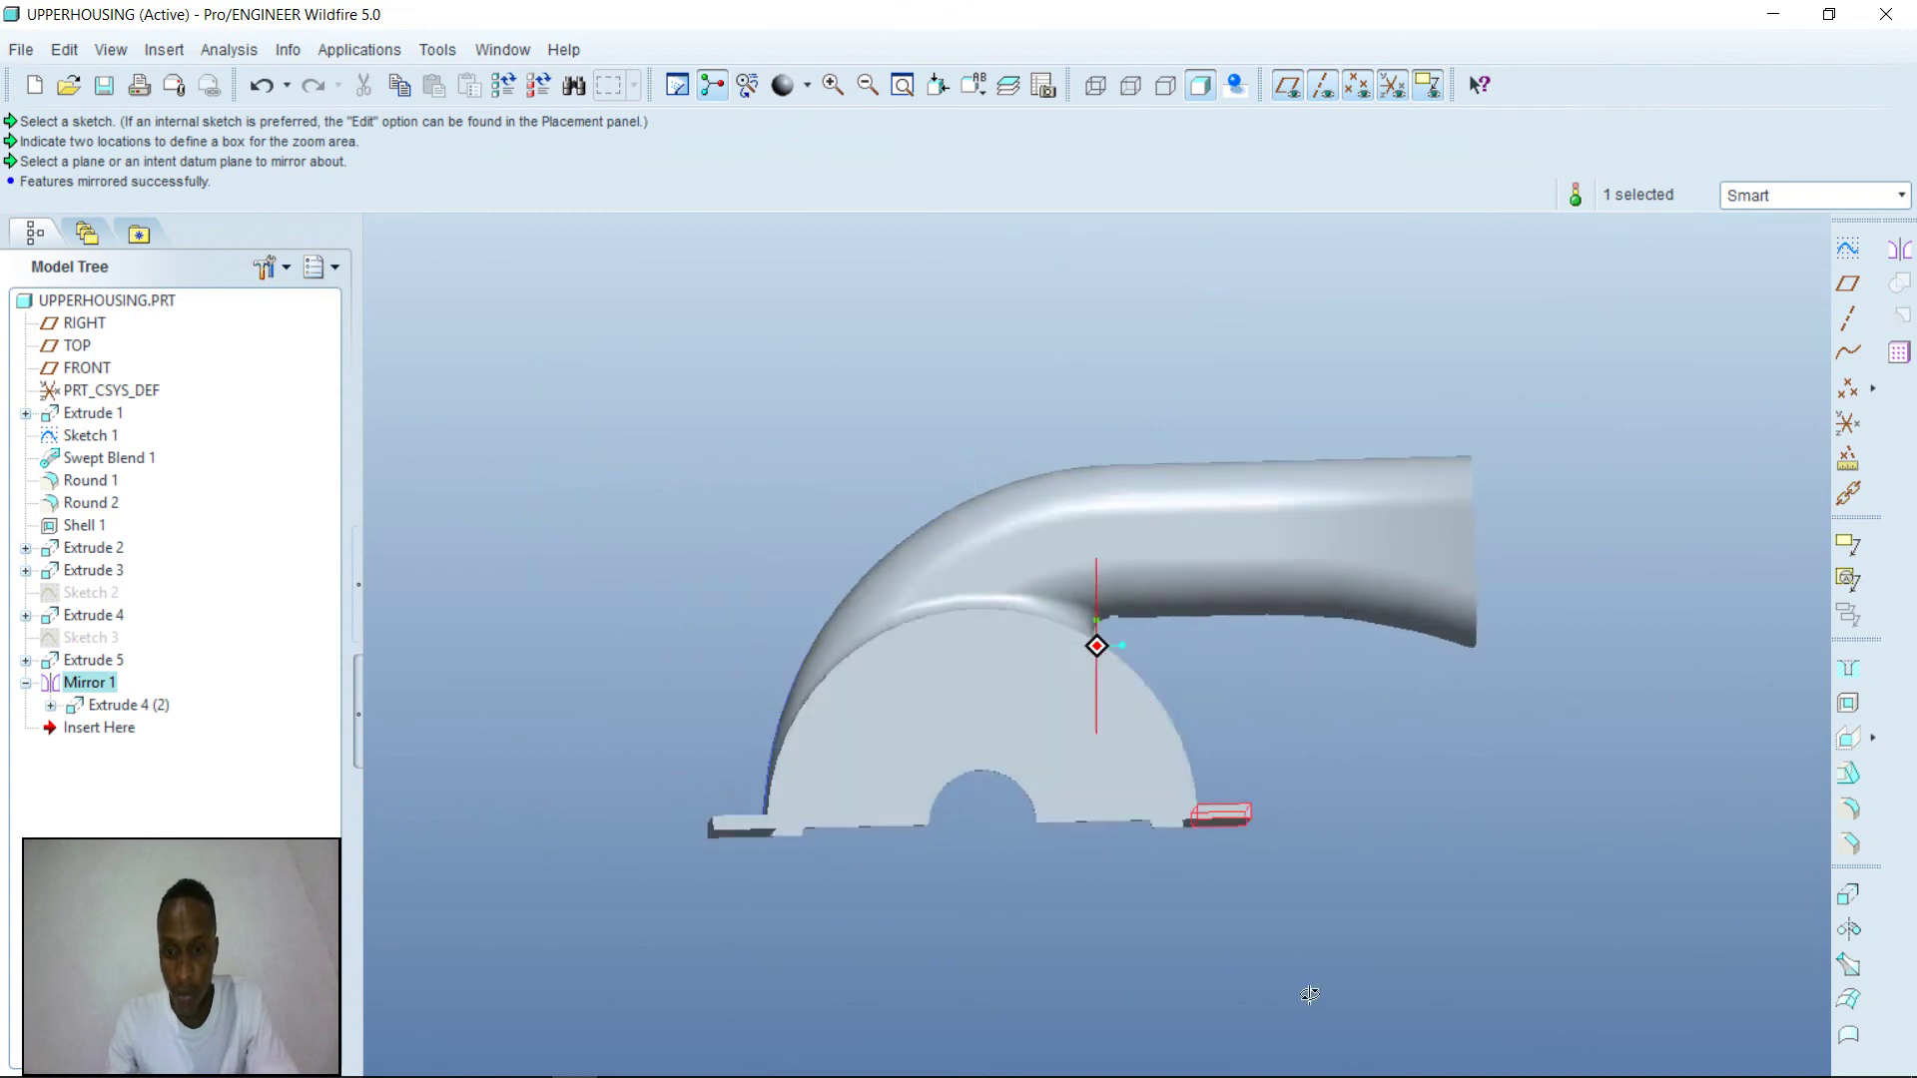
click(1415, 867)
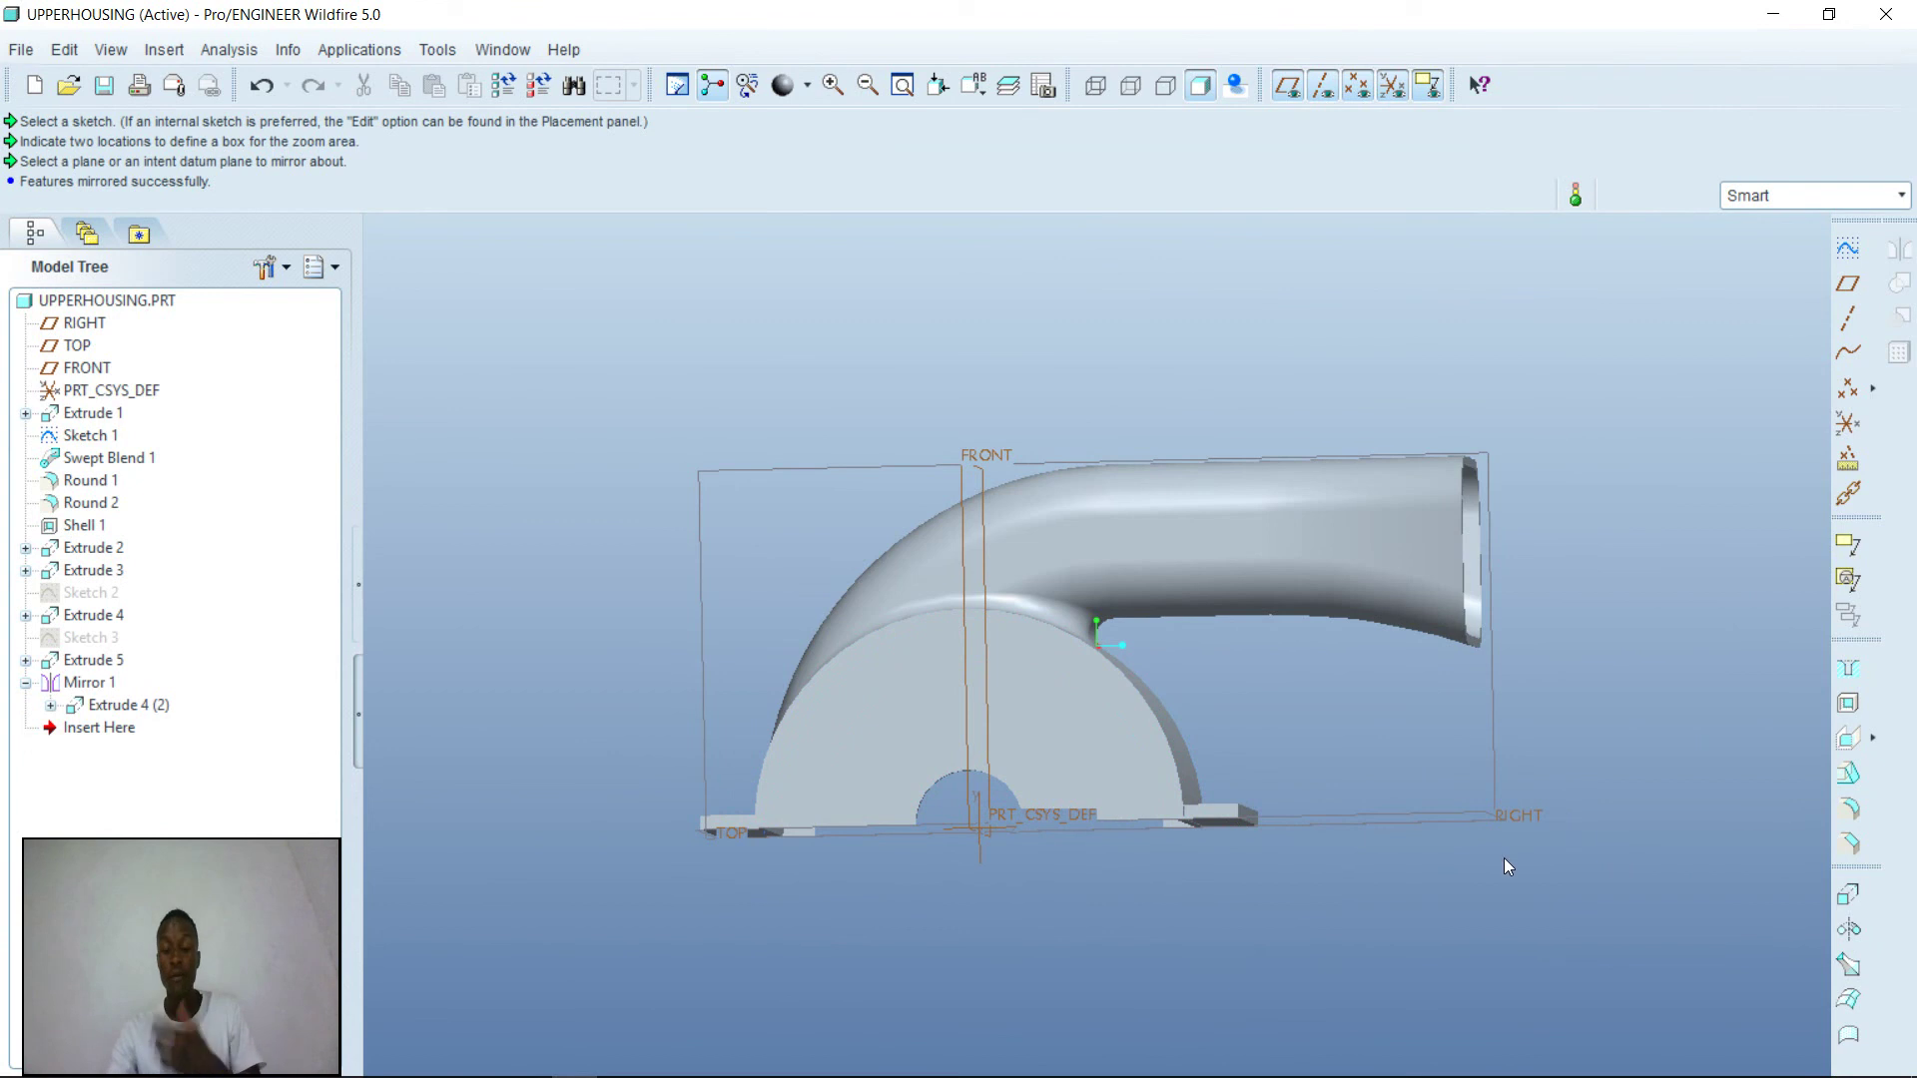
click(833, 85)
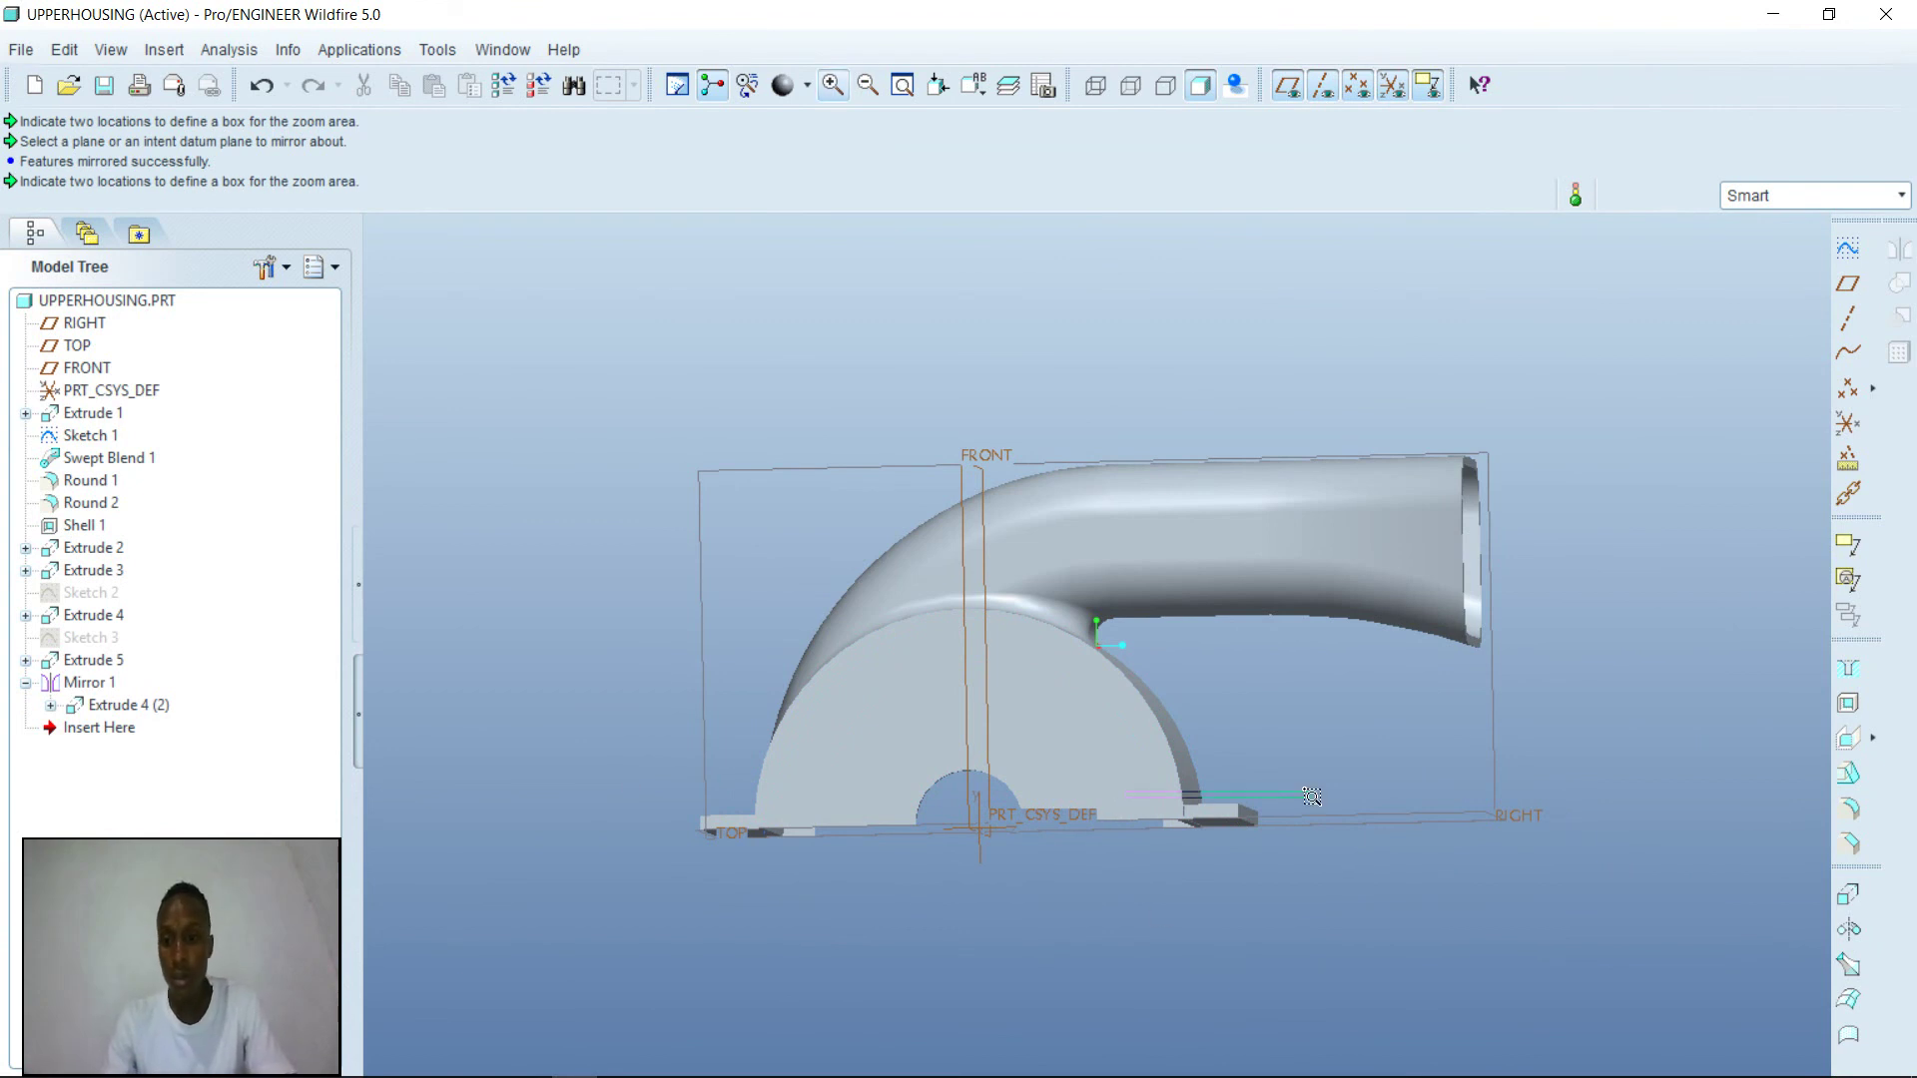
click(1262, 861)
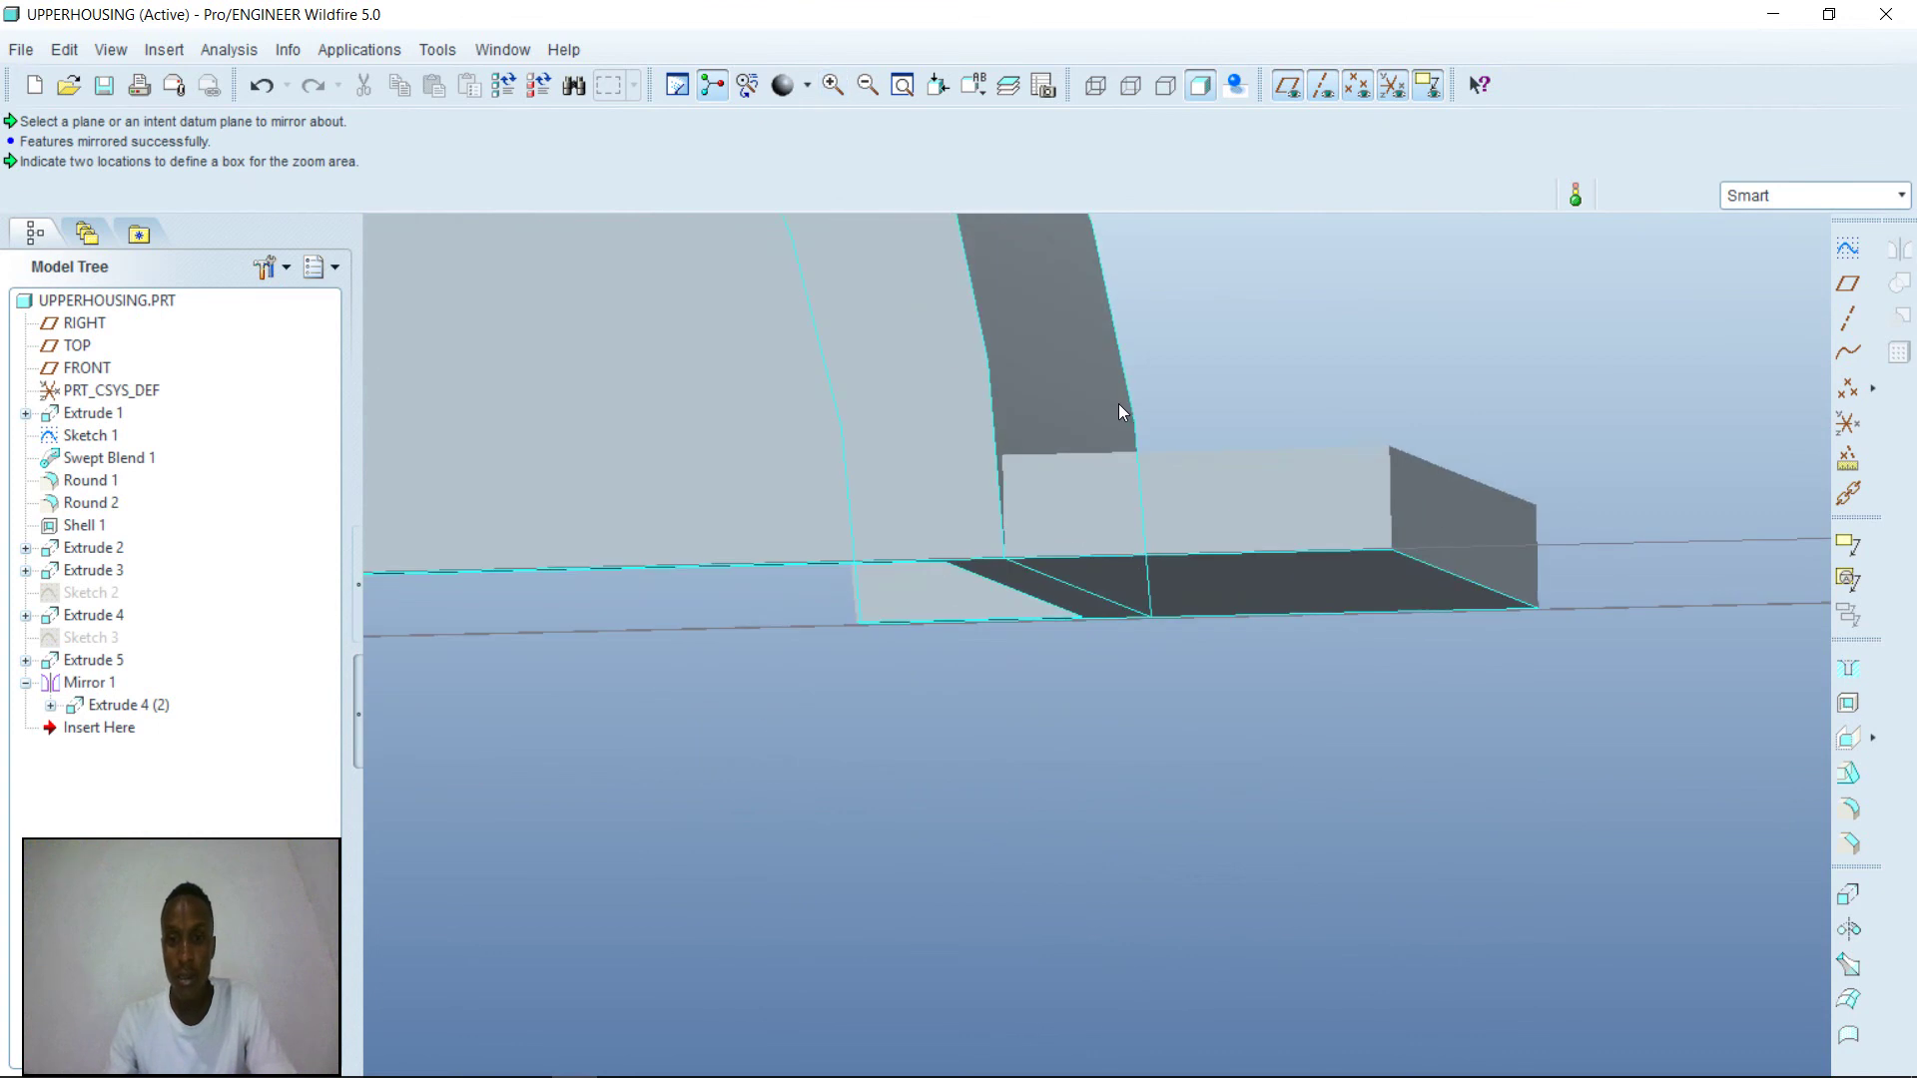
scroll(1118, 404, down, 6)
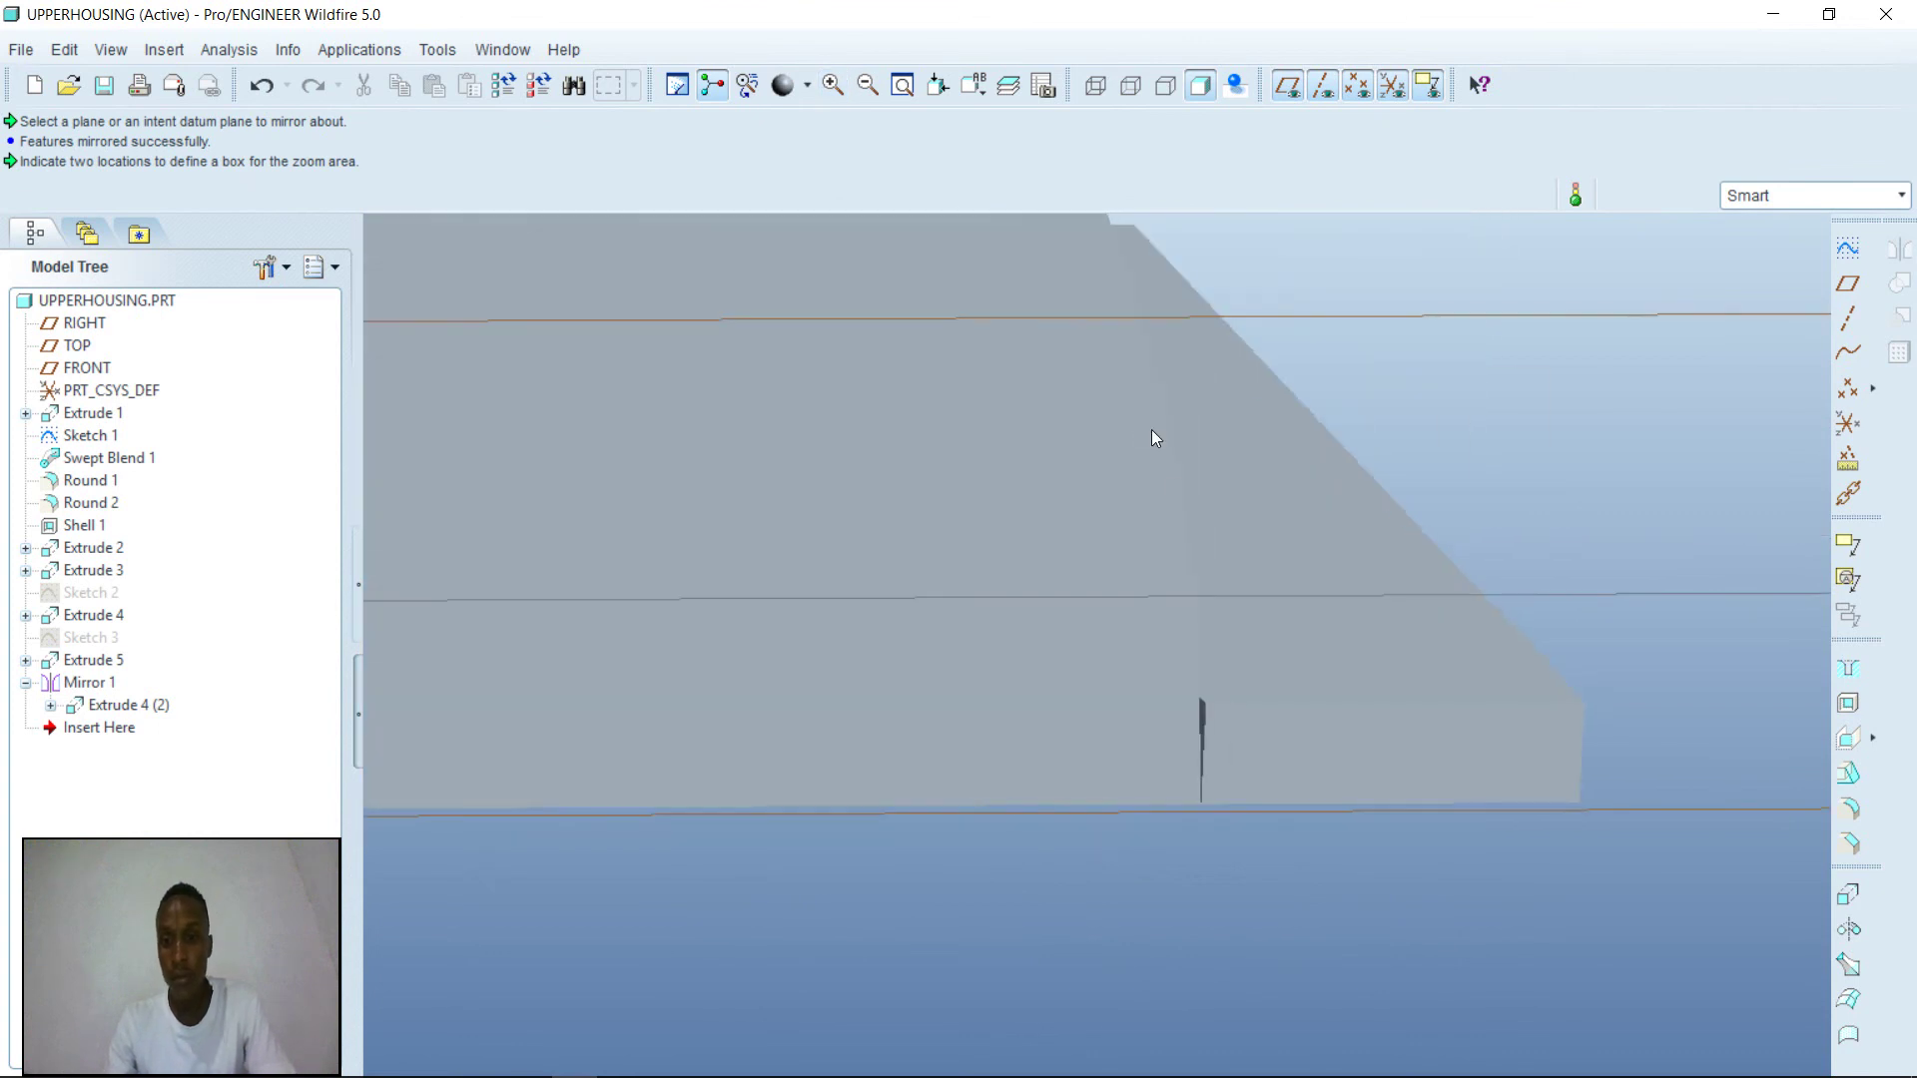
mouse_move(1272, 690)
middle_down()
mouse_move(1256, 664)
mouse_move(1244, 686)
middle_up()
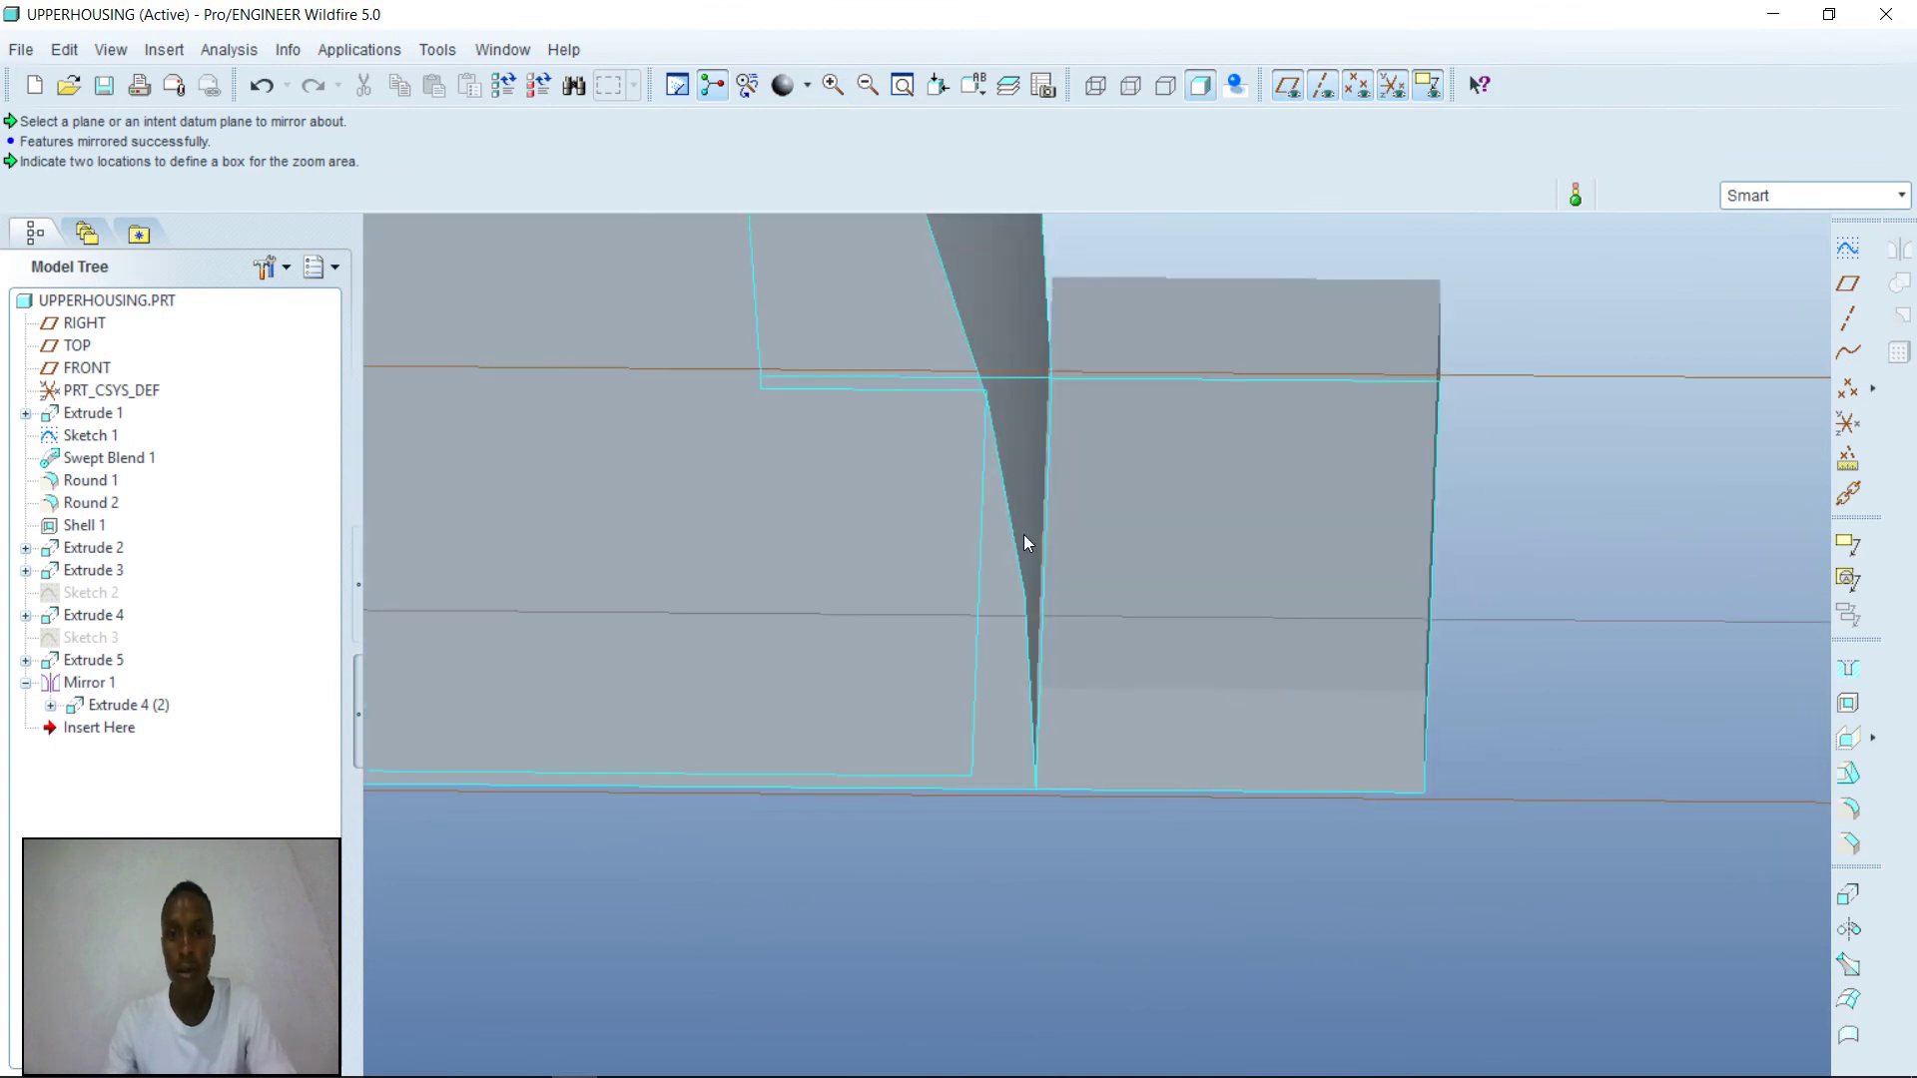
click(902, 86)
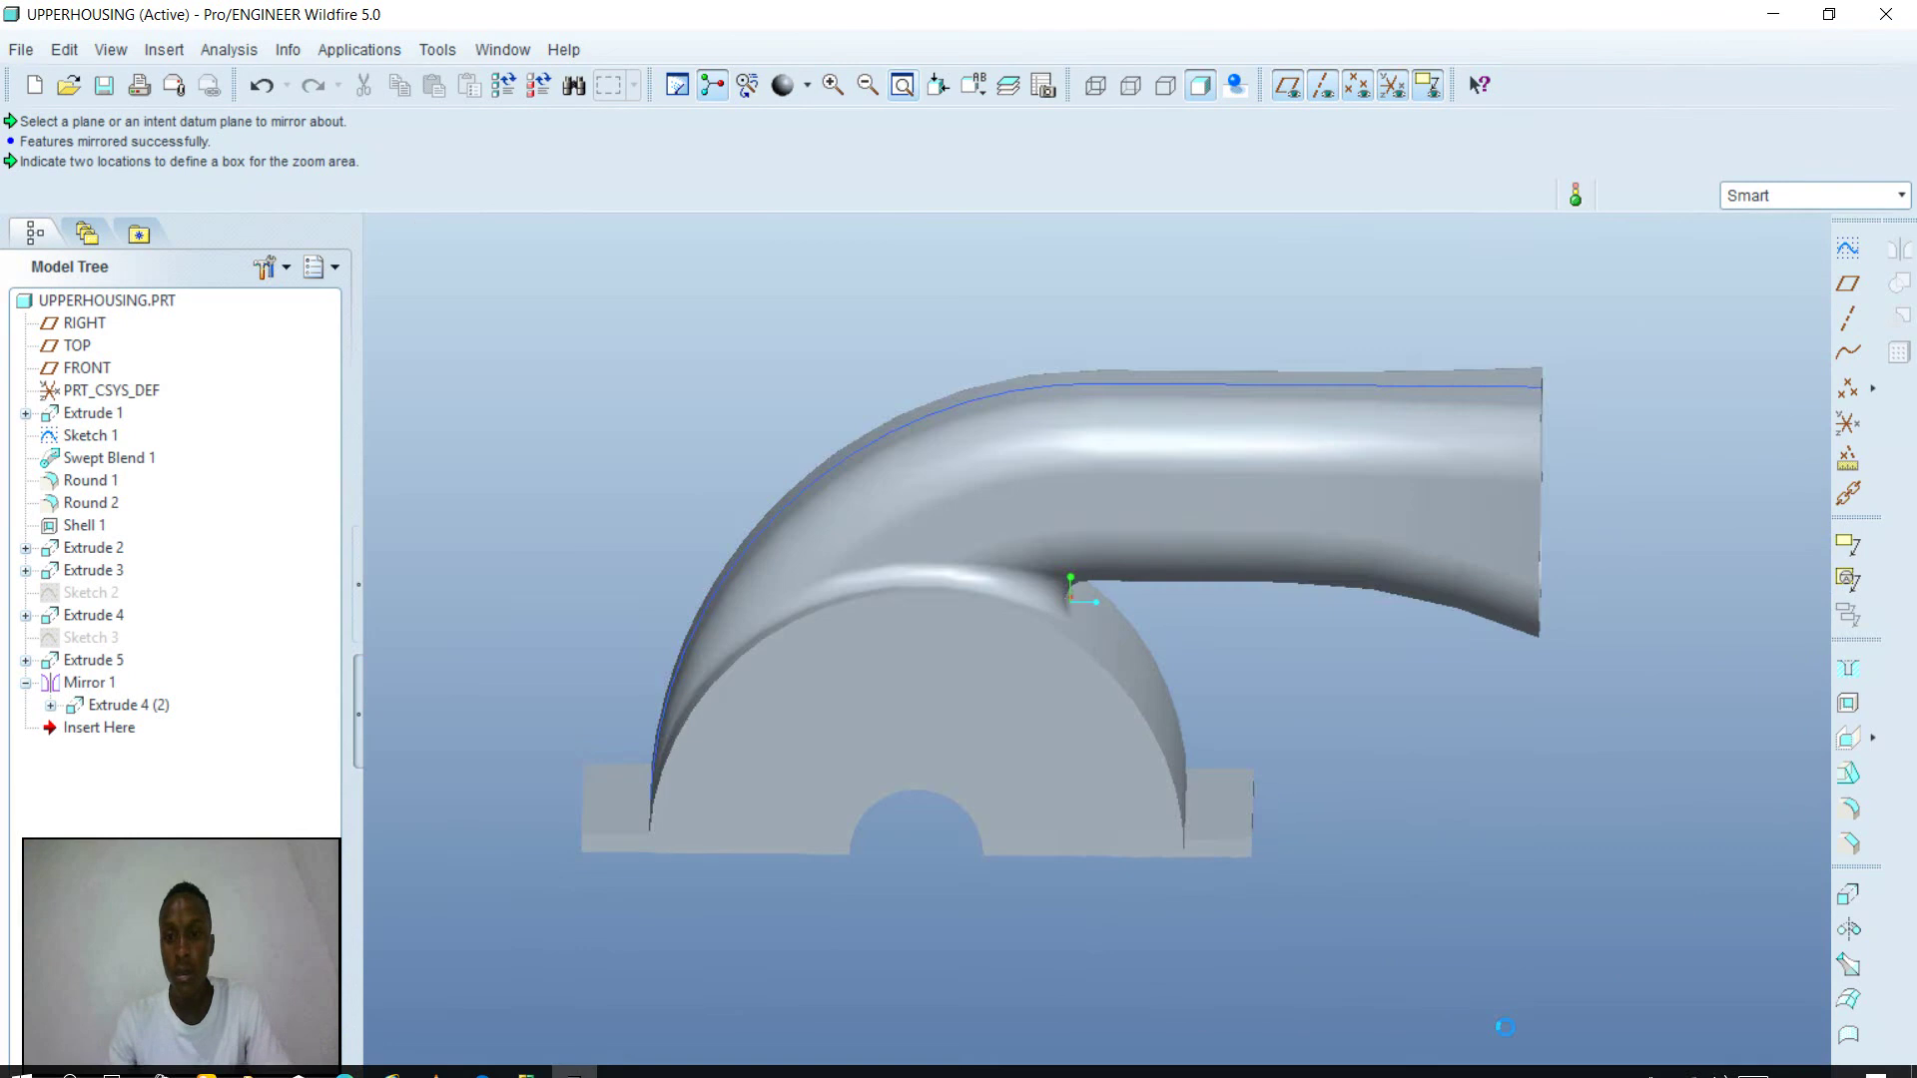
- Start a new sketch on the mirrored flange's outer end face with the default orientation
middle_drag(1487, 872, 1615, 579)
click(1848, 248)
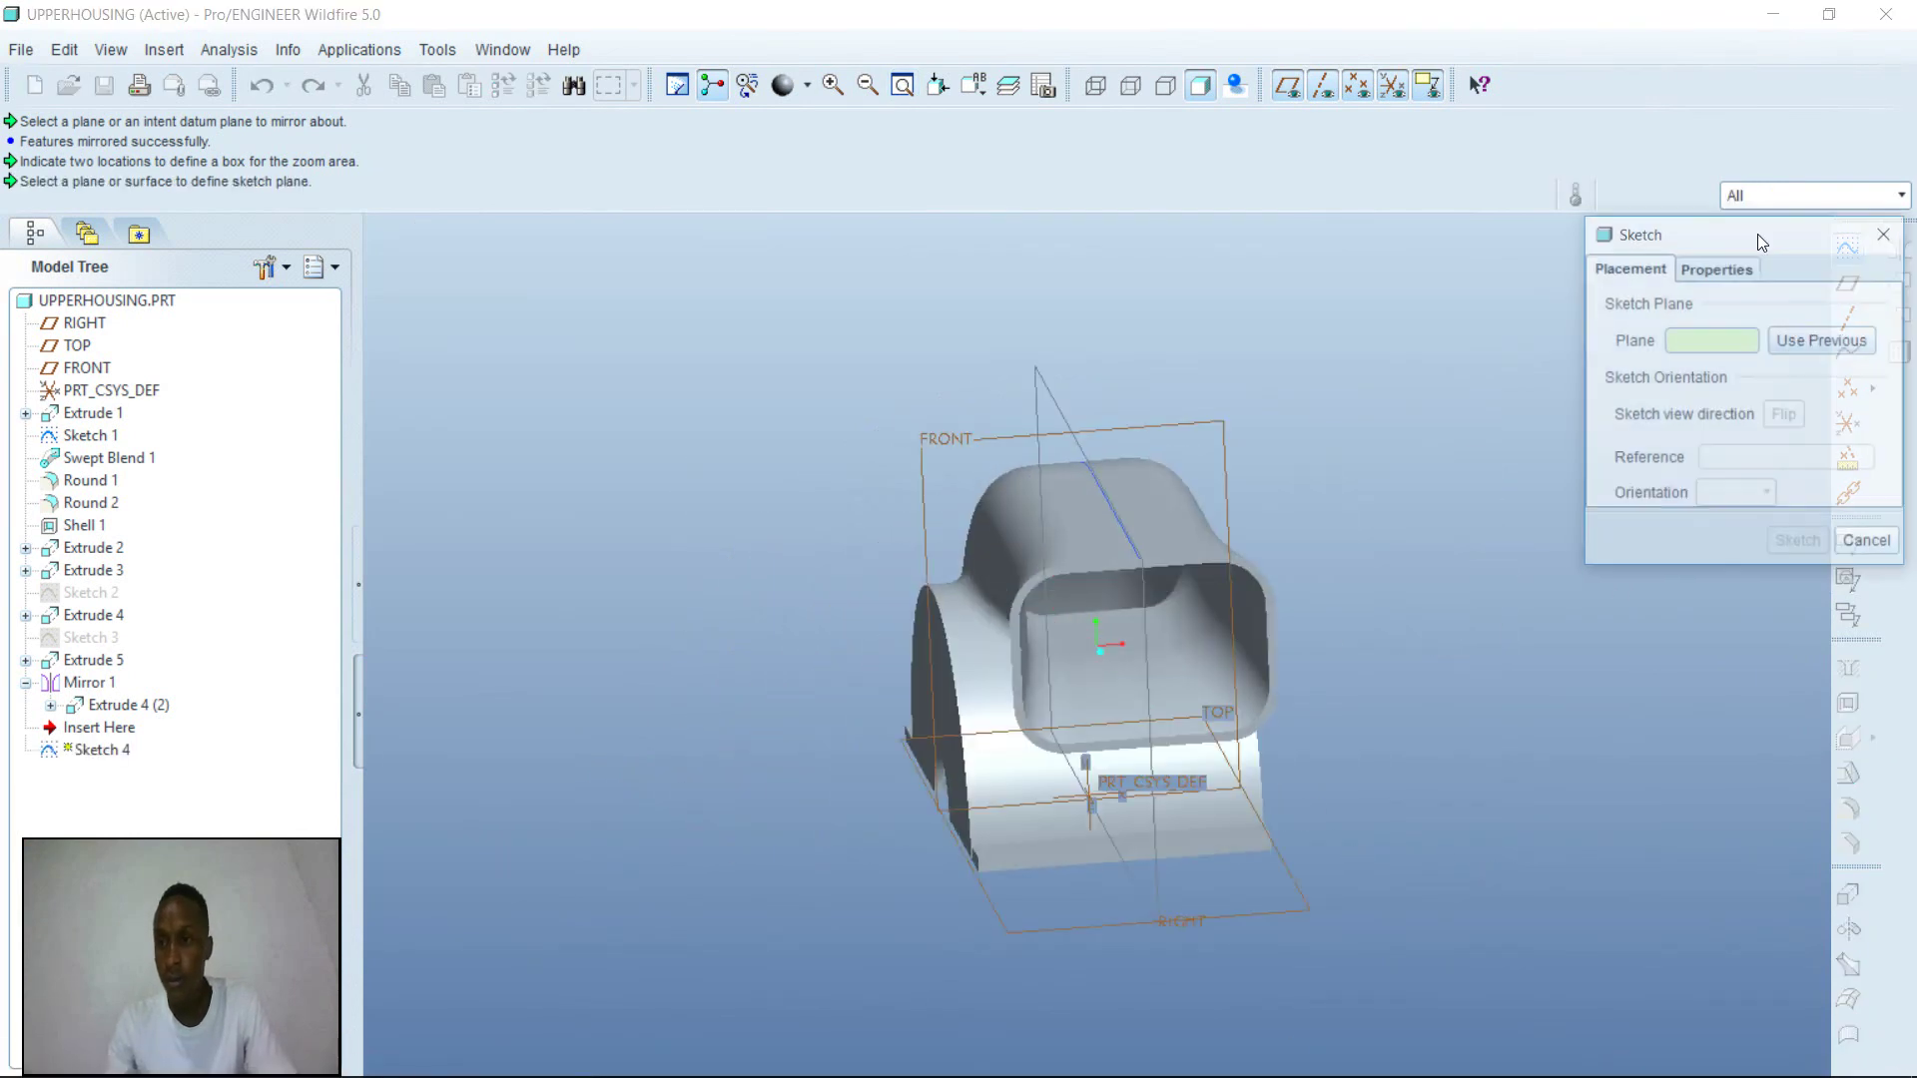
click(1220, 847)
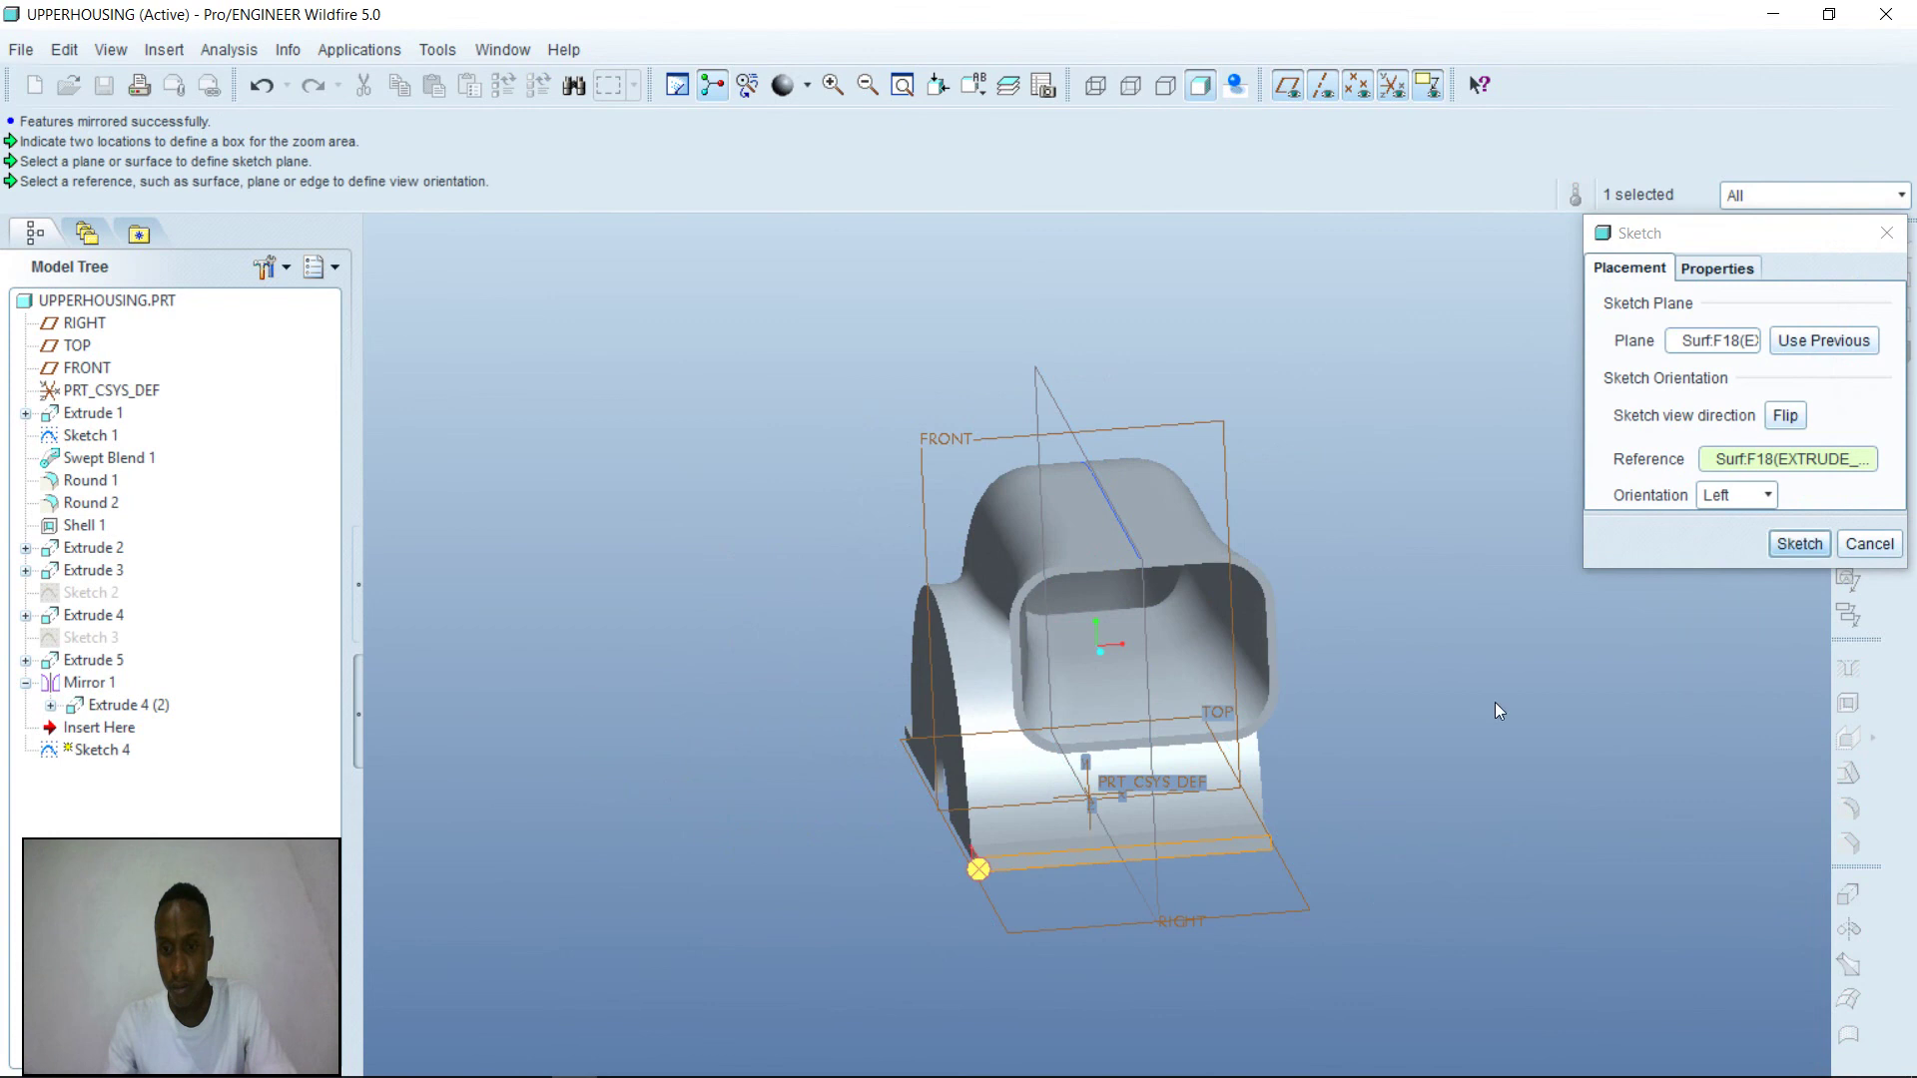
click(1795, 543)
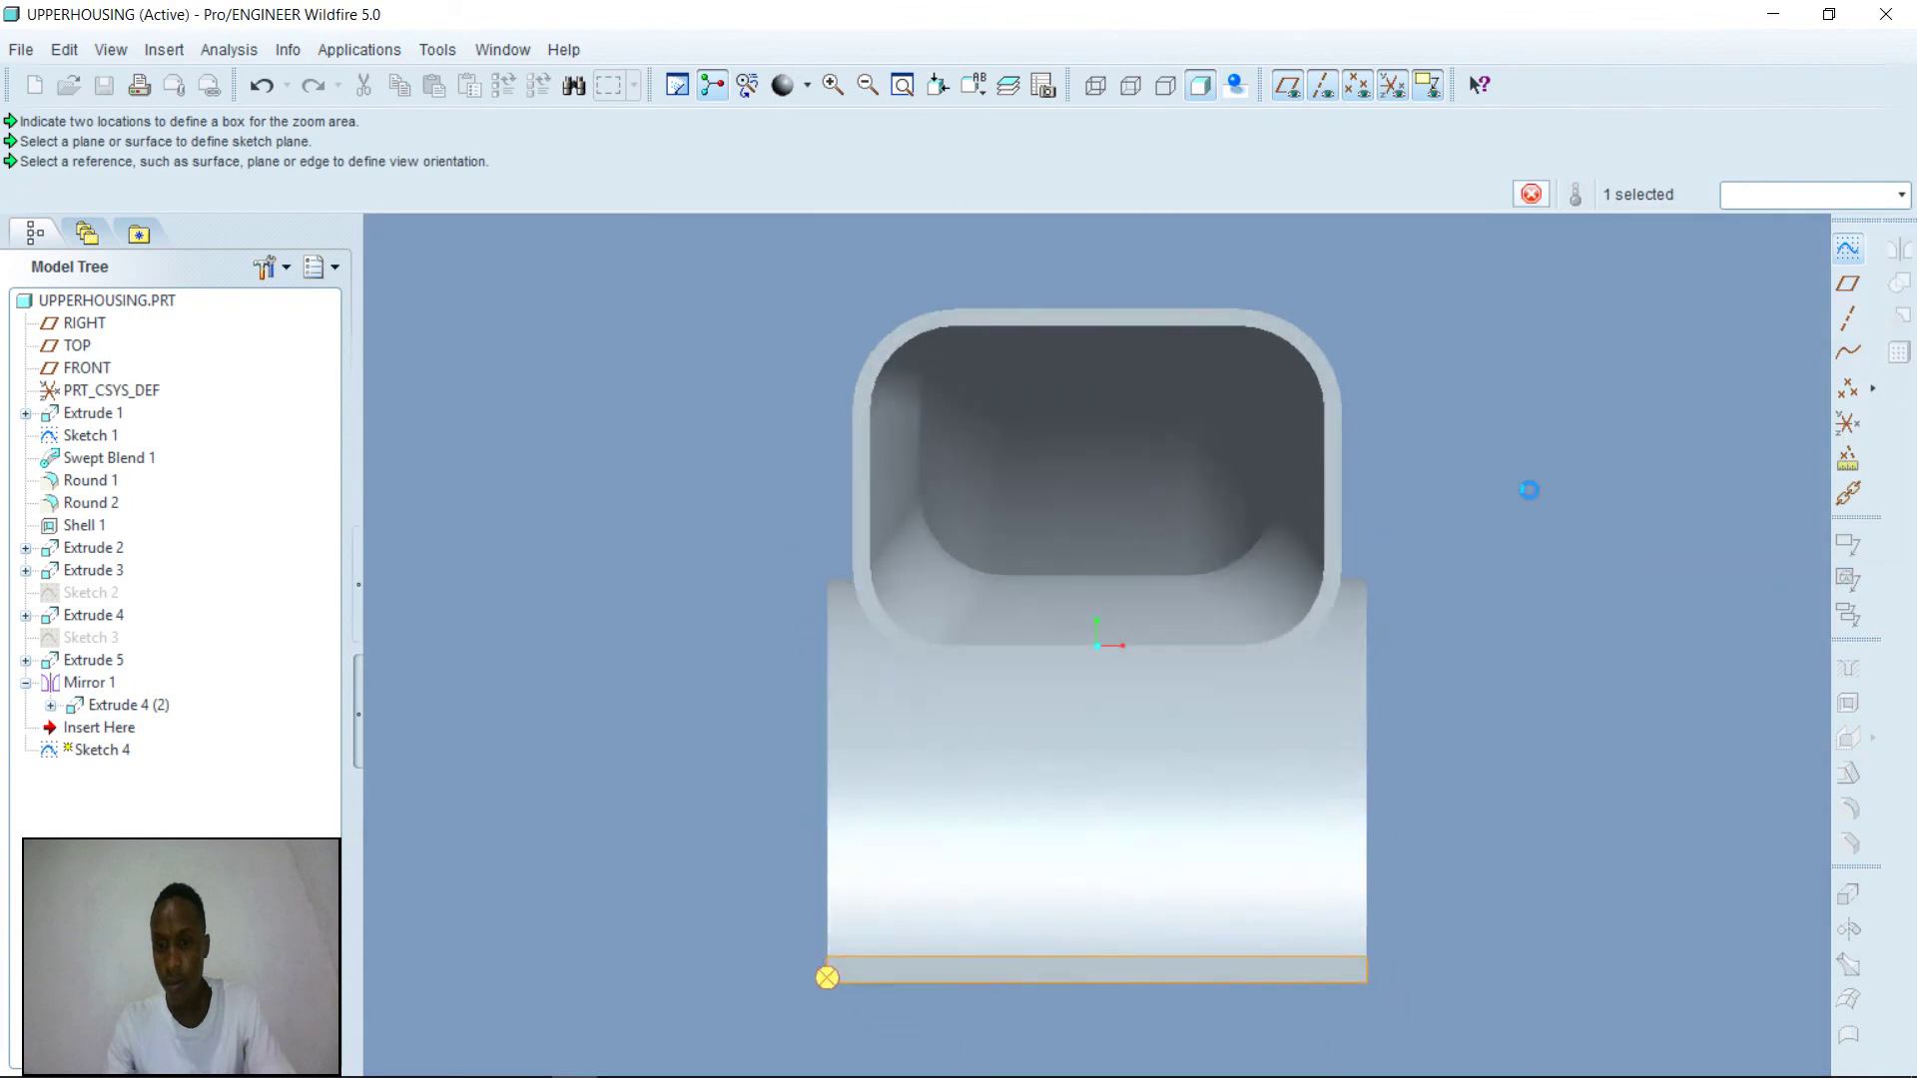
- Add the mirrored flange's upper surface as a sketch reference
right_click(1564, 567)
click(1665, 634)
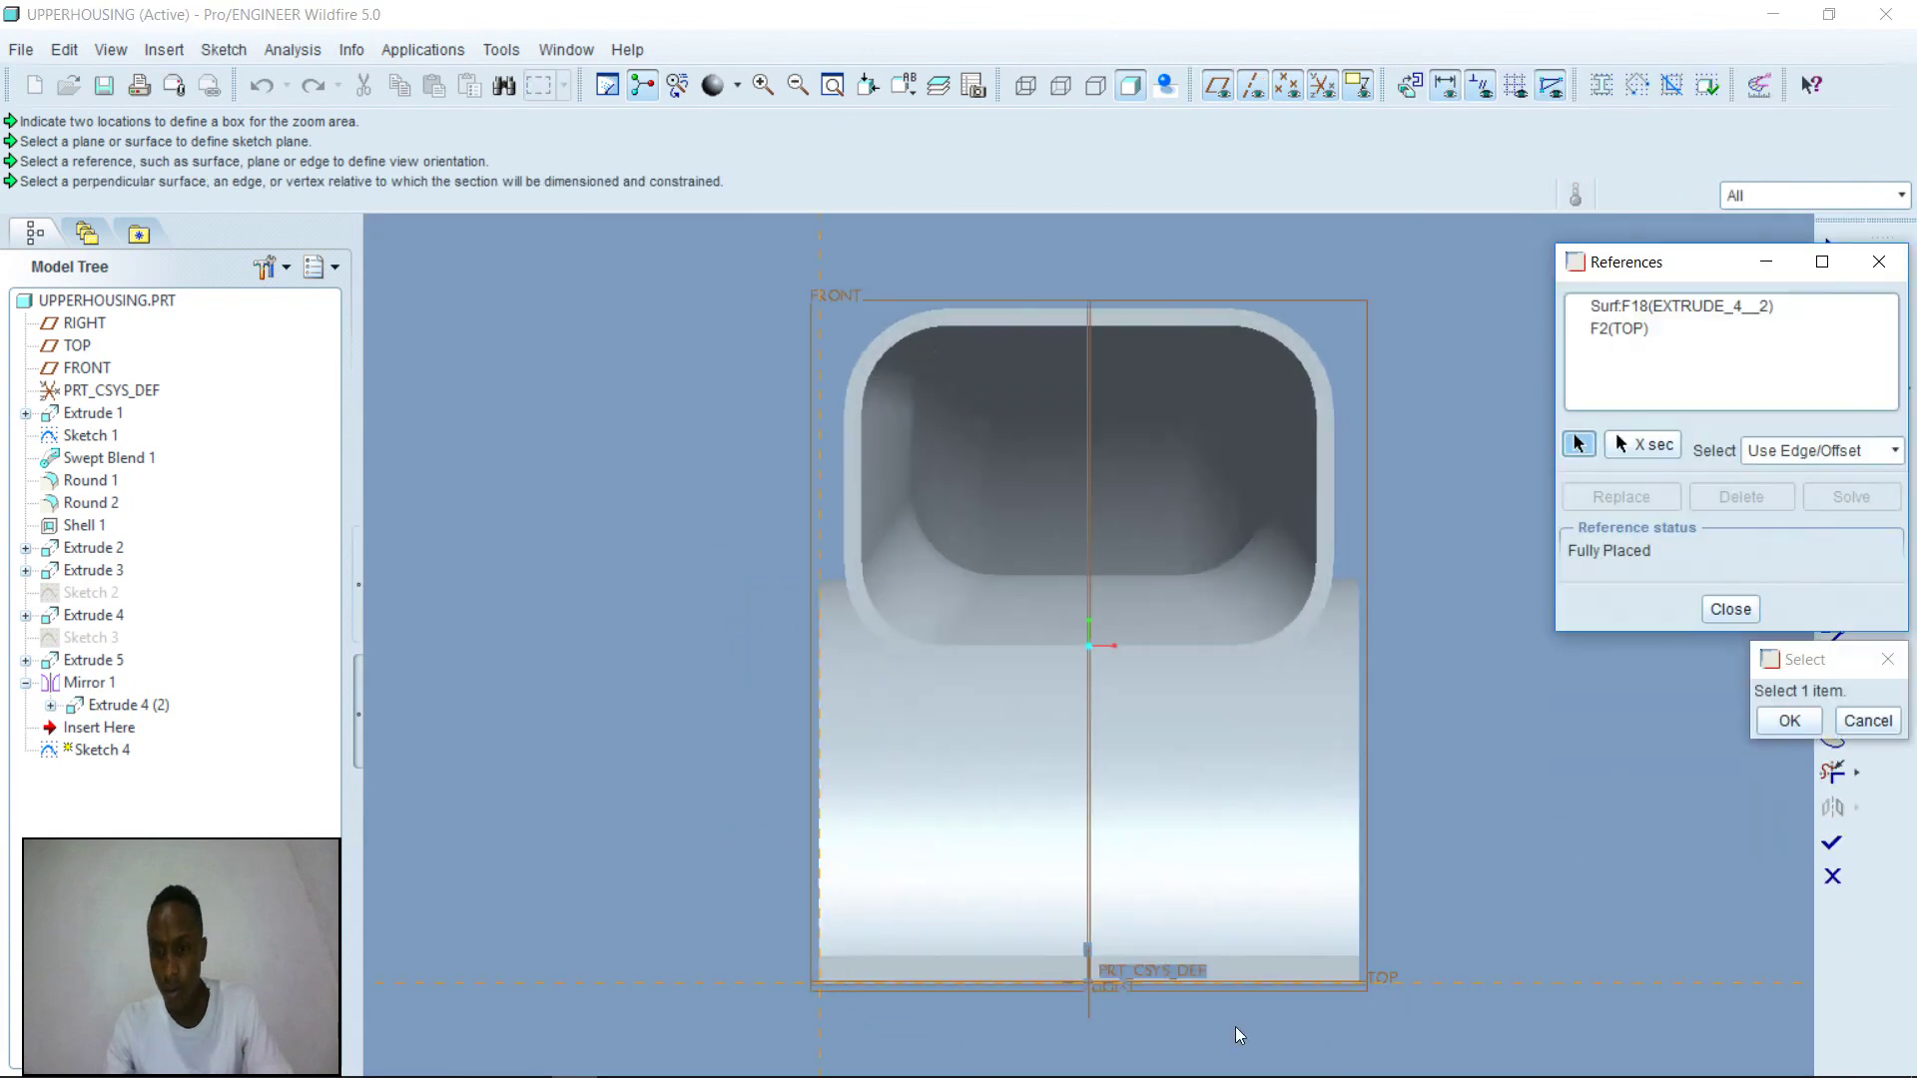
click(1288, 954)
click(1353, 968)
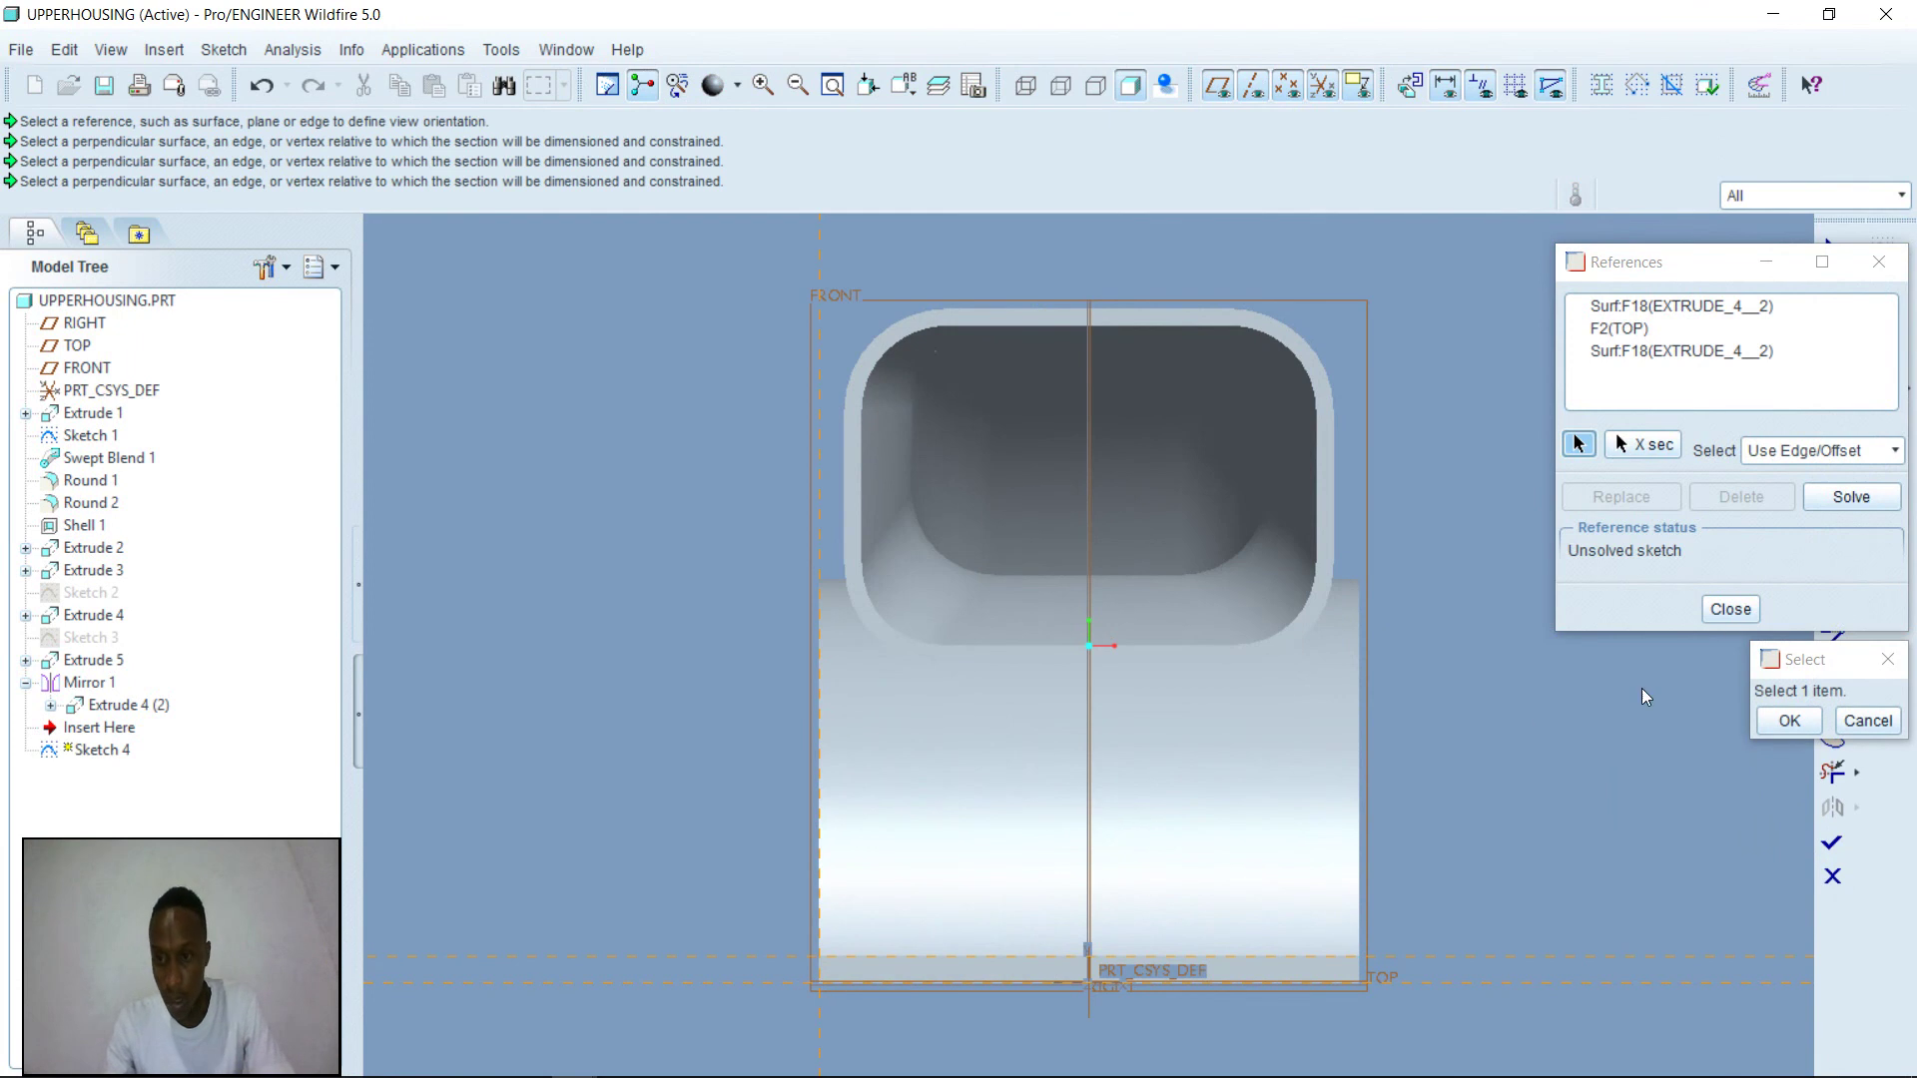
click(1715, 617)
click(1832, 317)
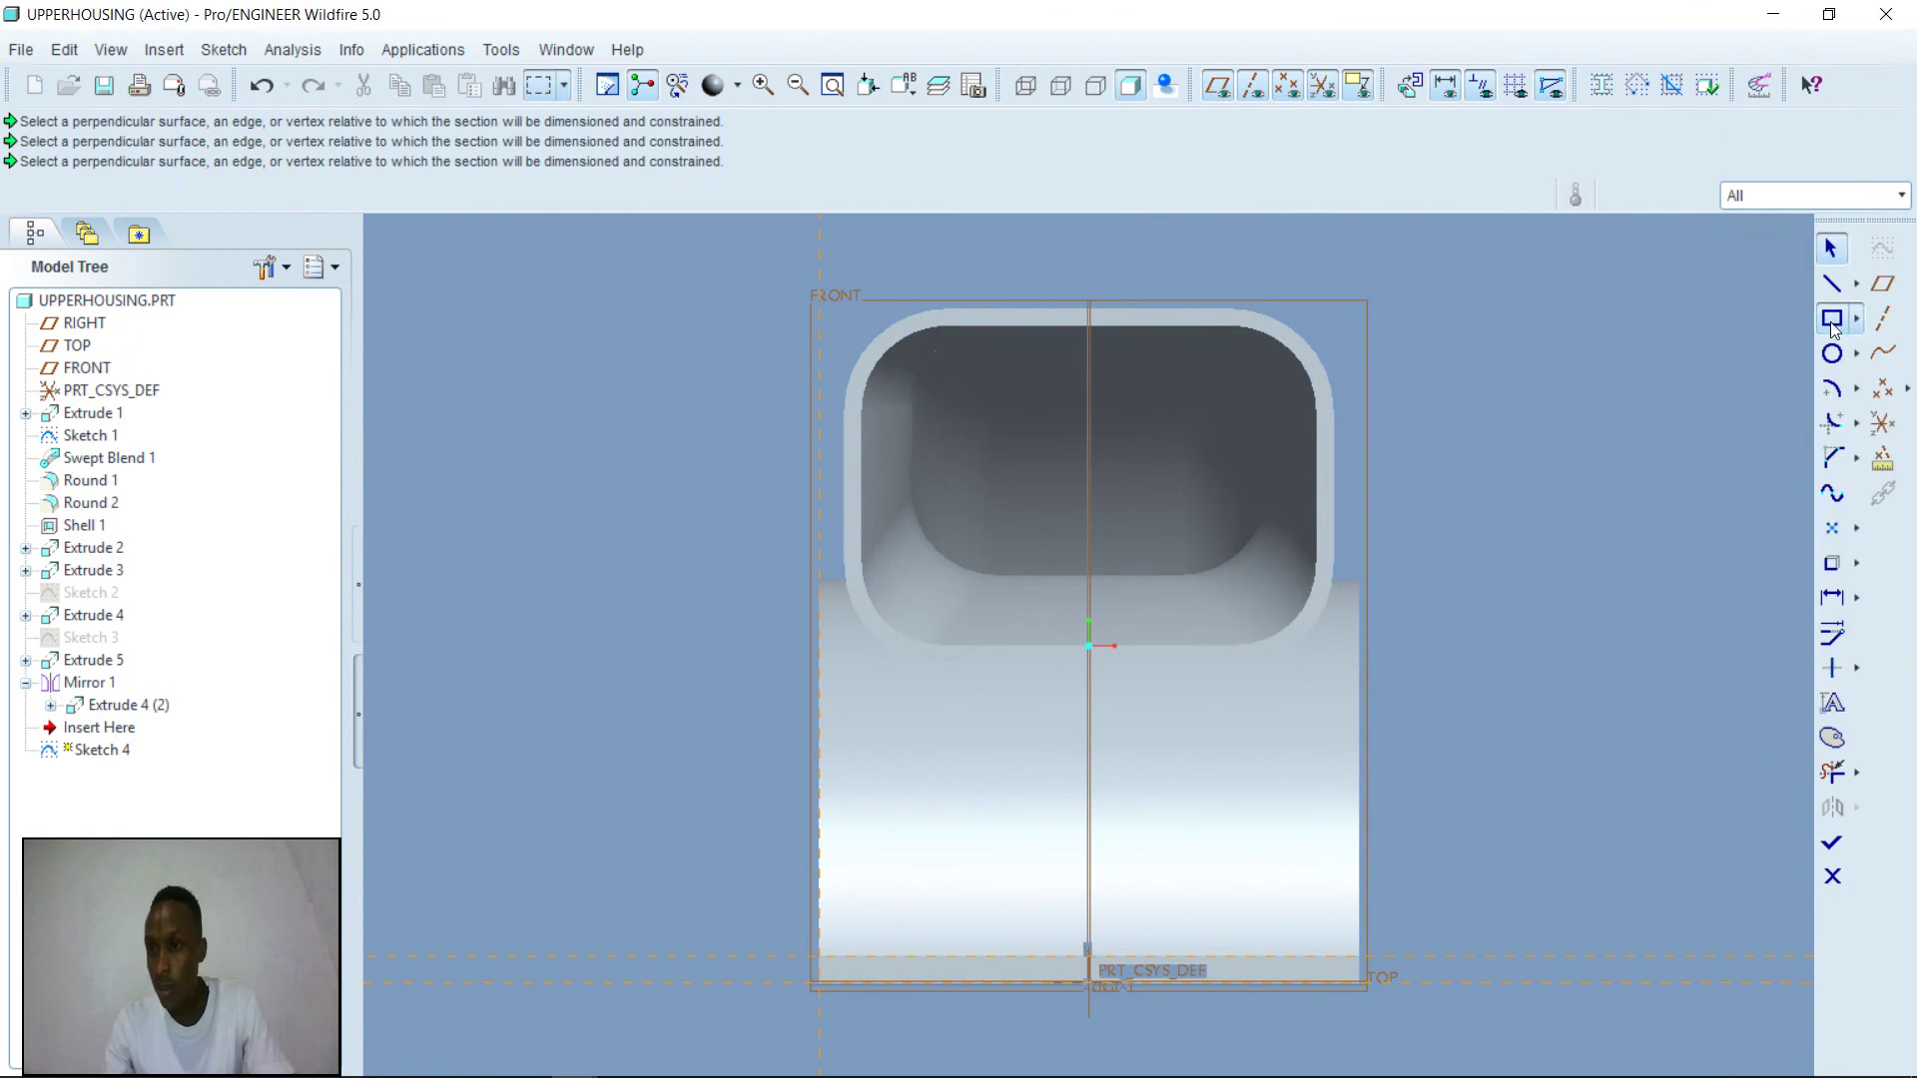
click(831, 961)
click(1352, 988)
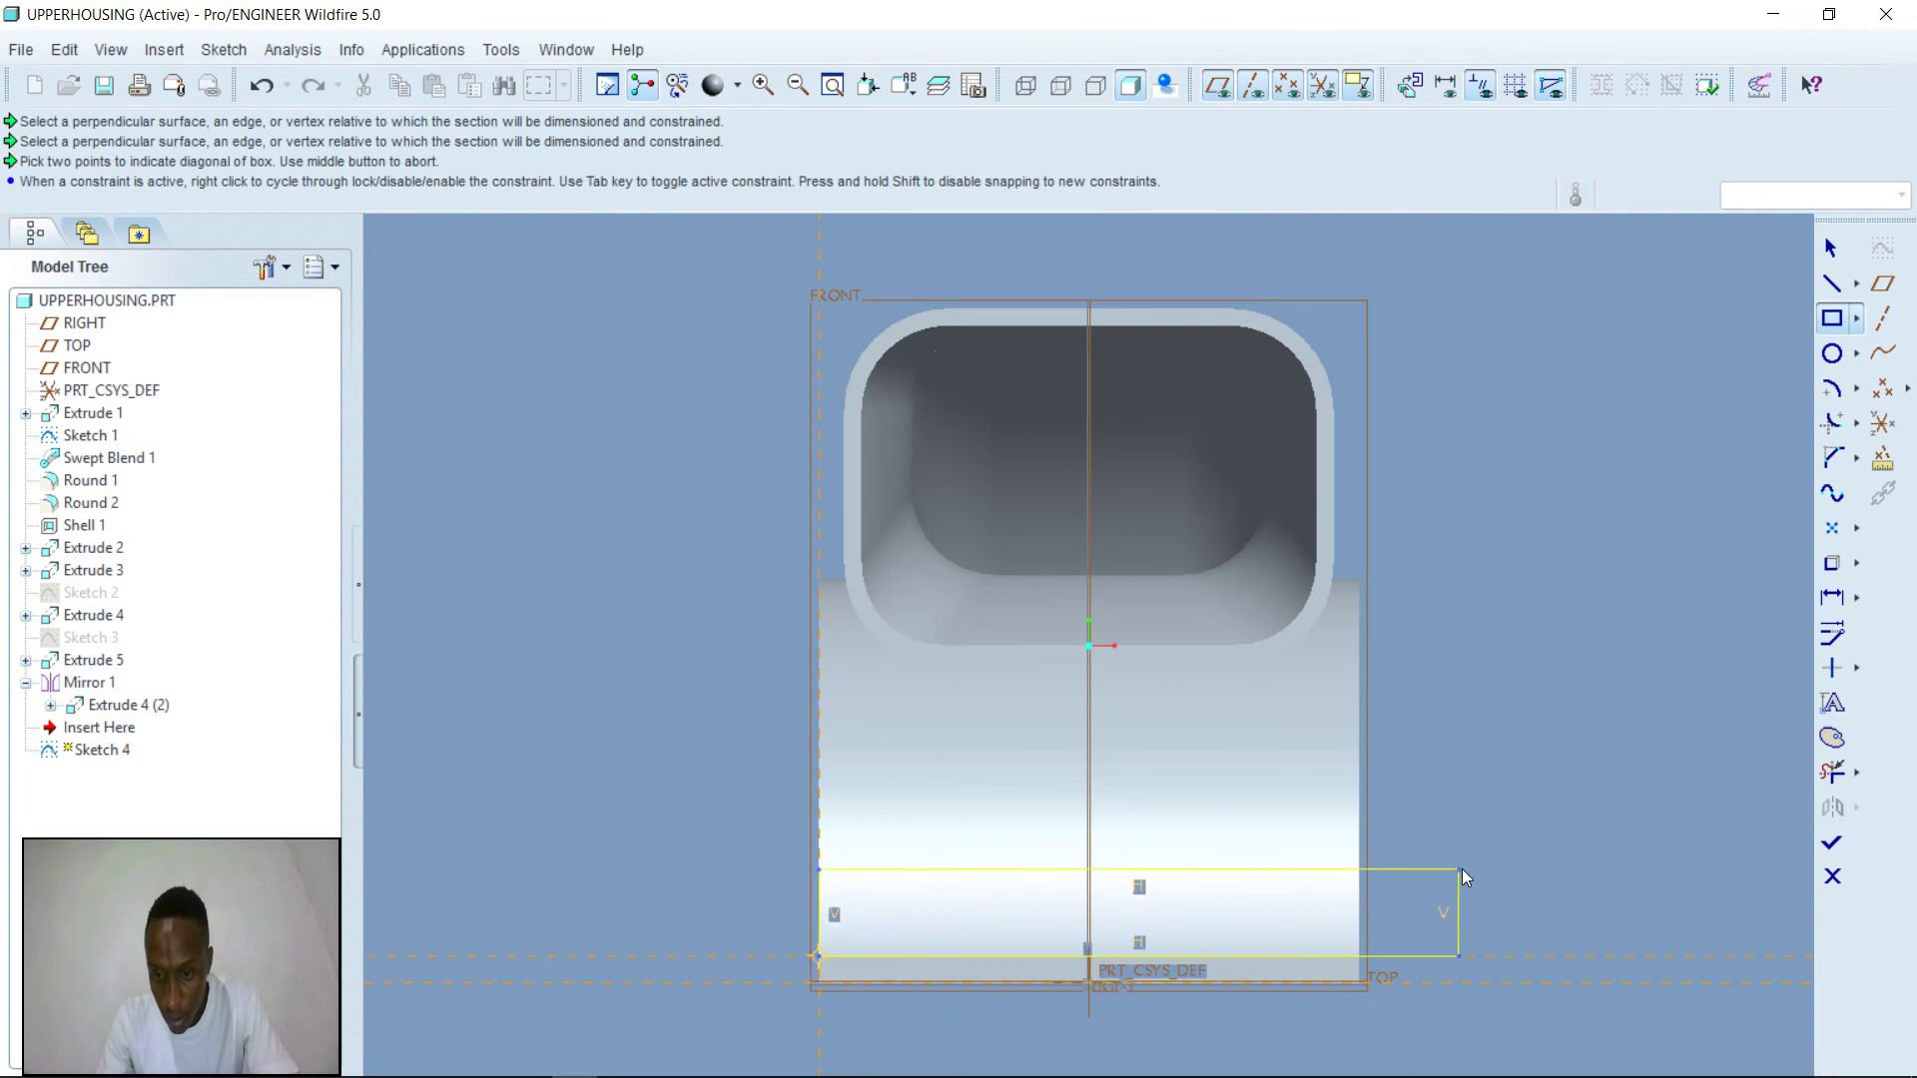
middle_click(1447, 808)
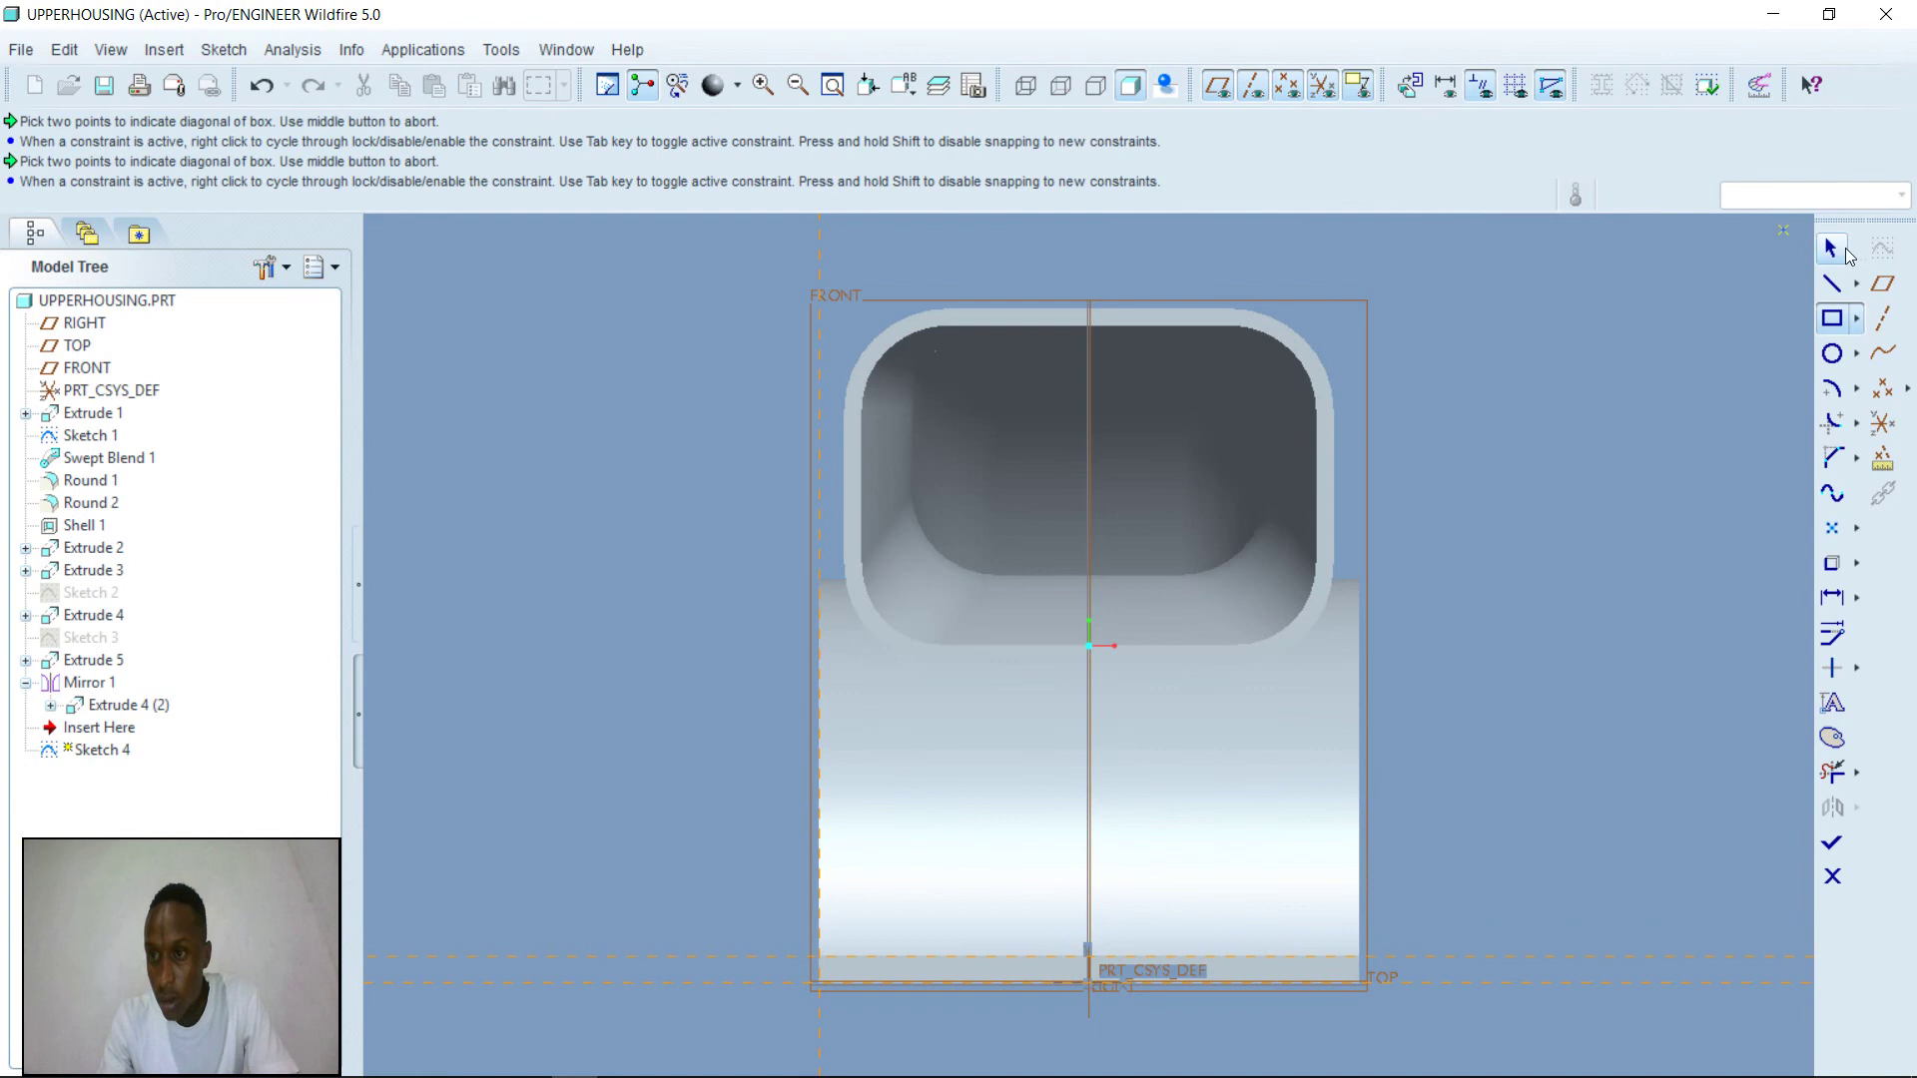
- Add the mirrored flange's side surface, opposite the one already referenced, as another sketch reference
right_click(1680, 277)
click(1732, 342)
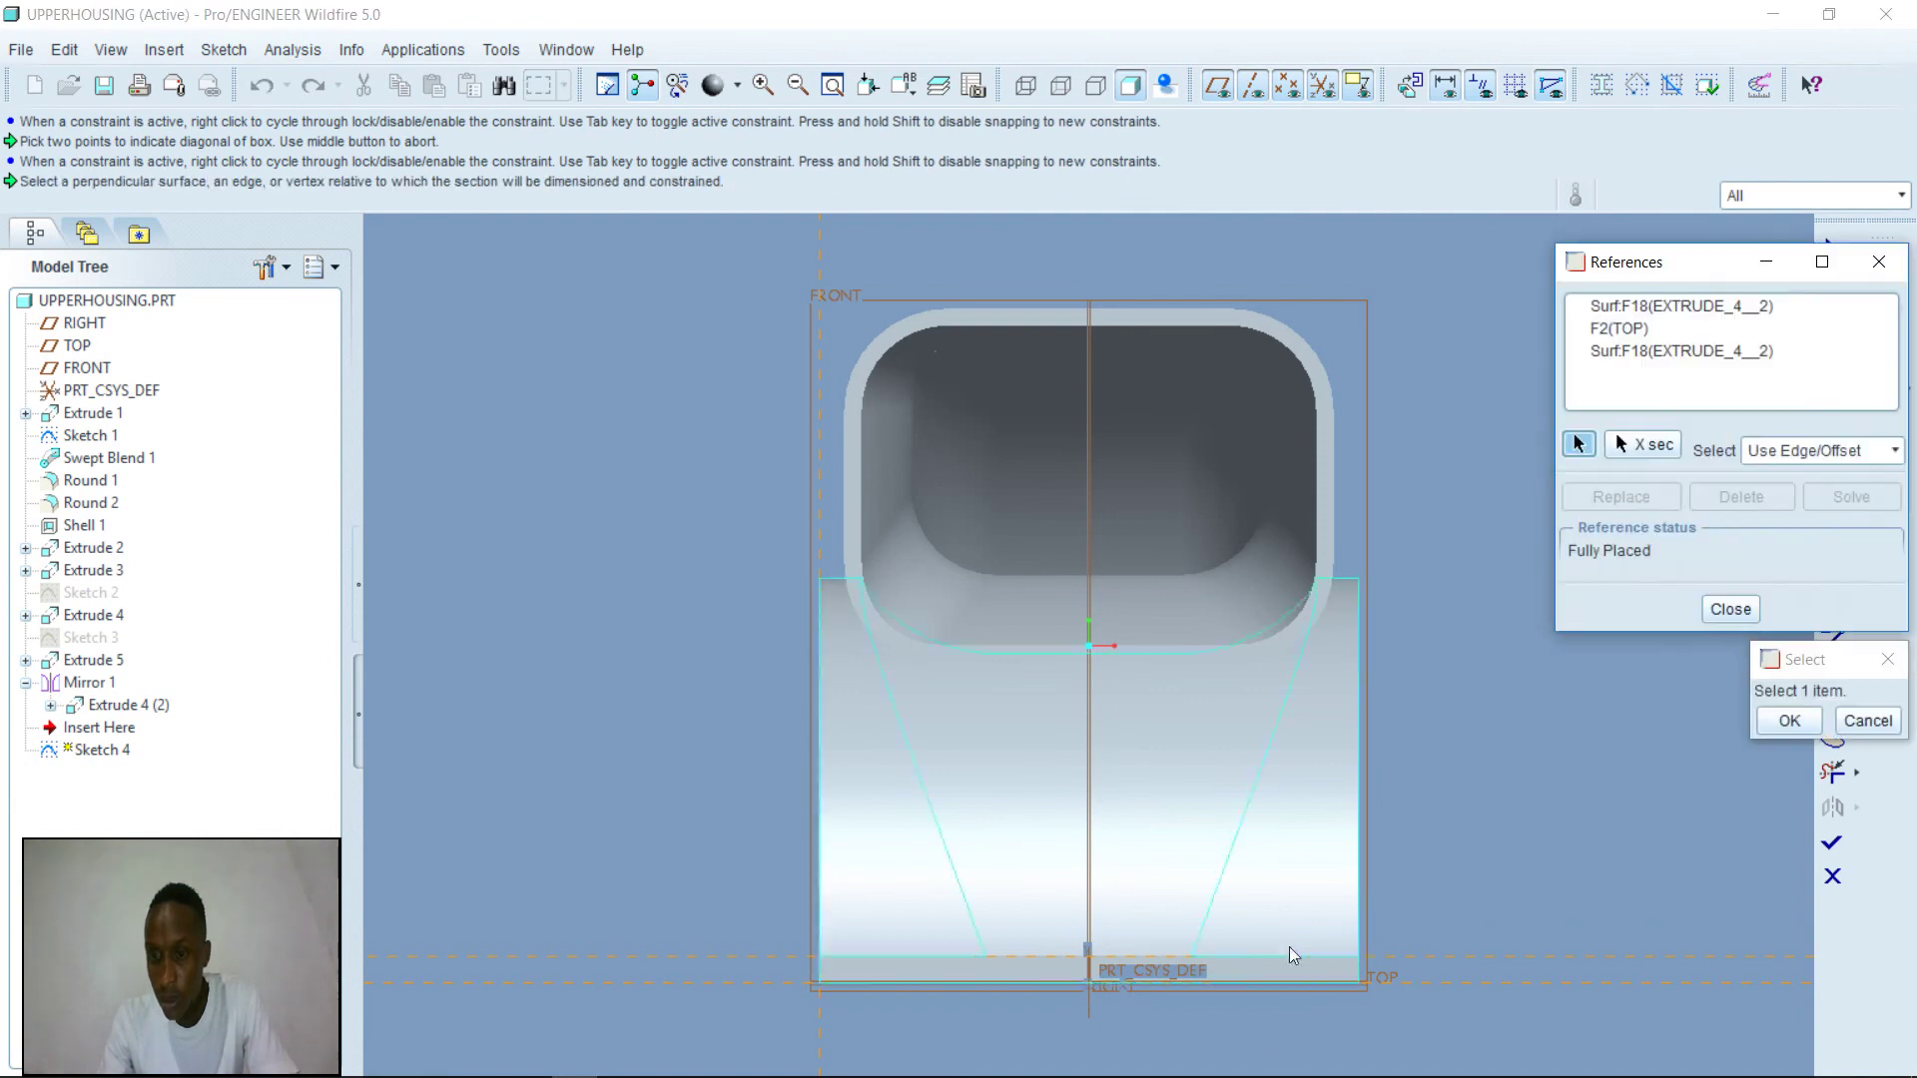
click(1360, 969)
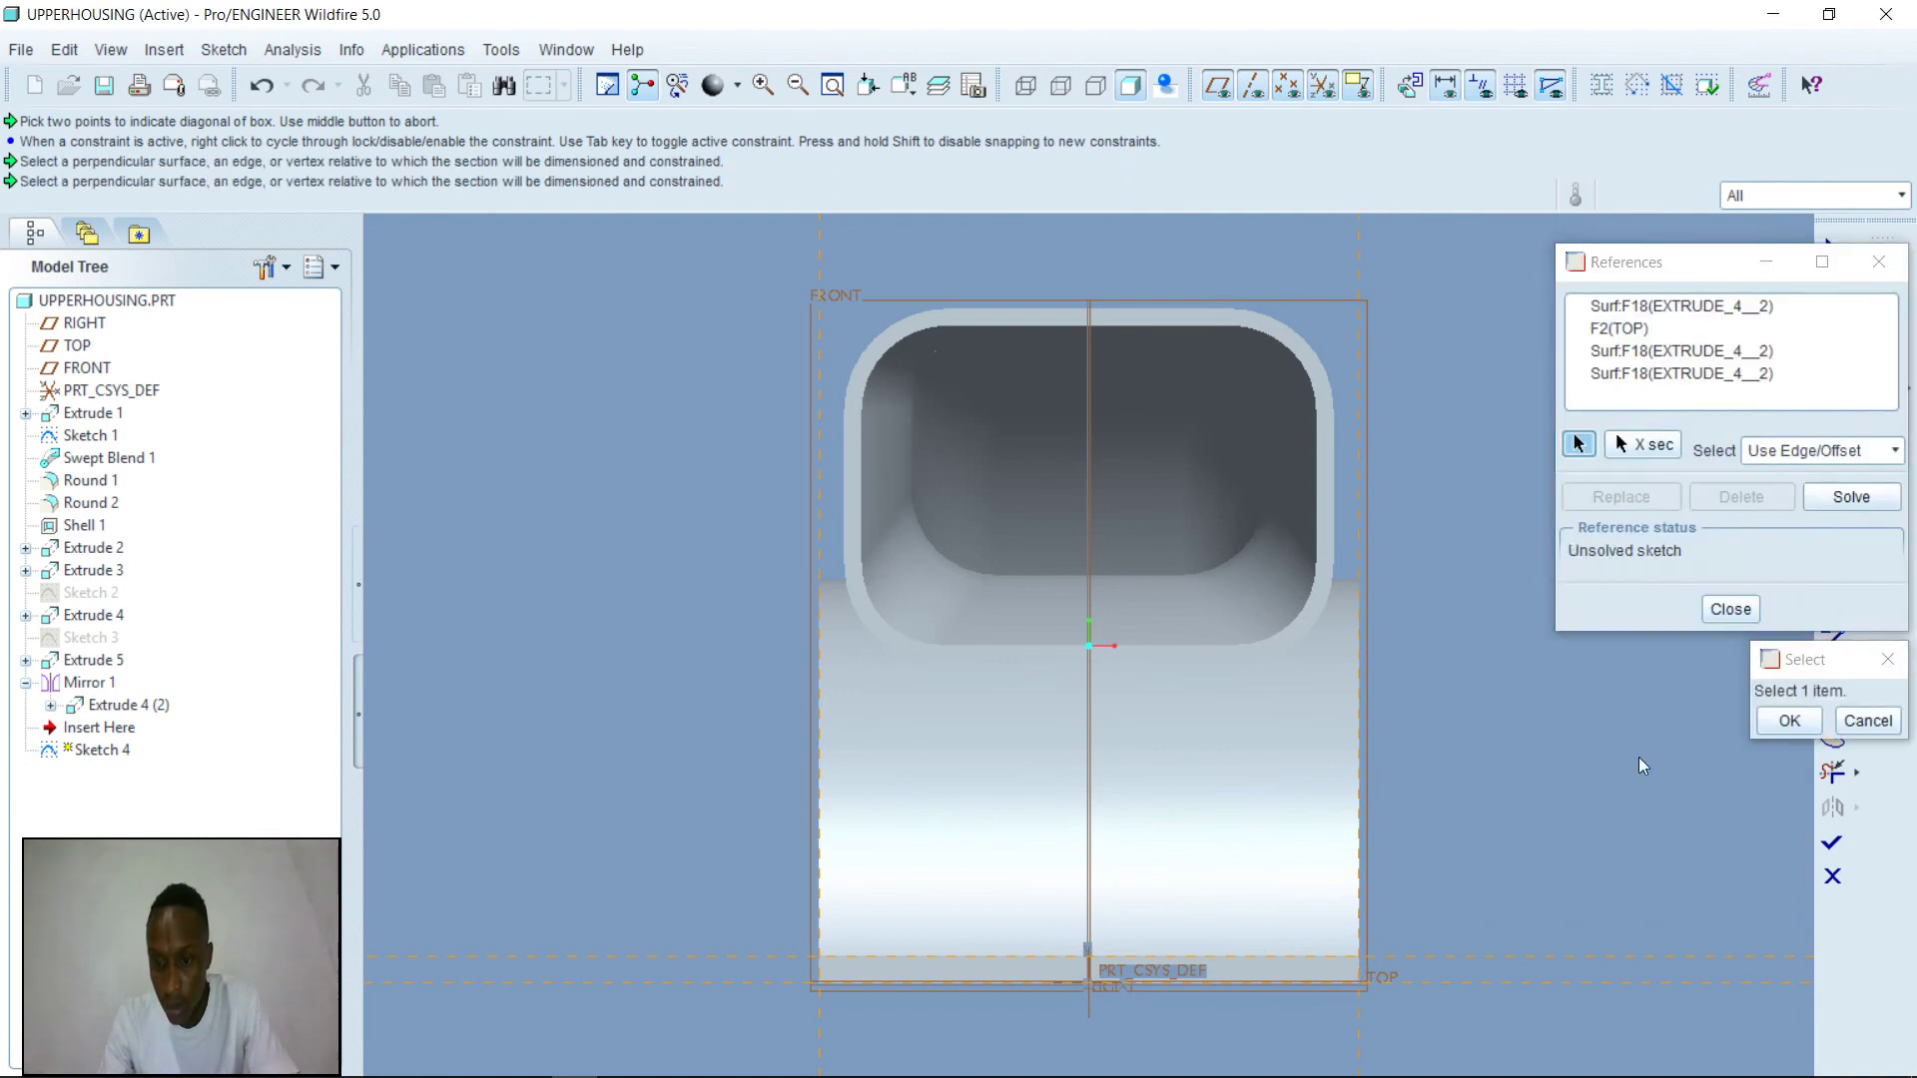
click(1728, 607)
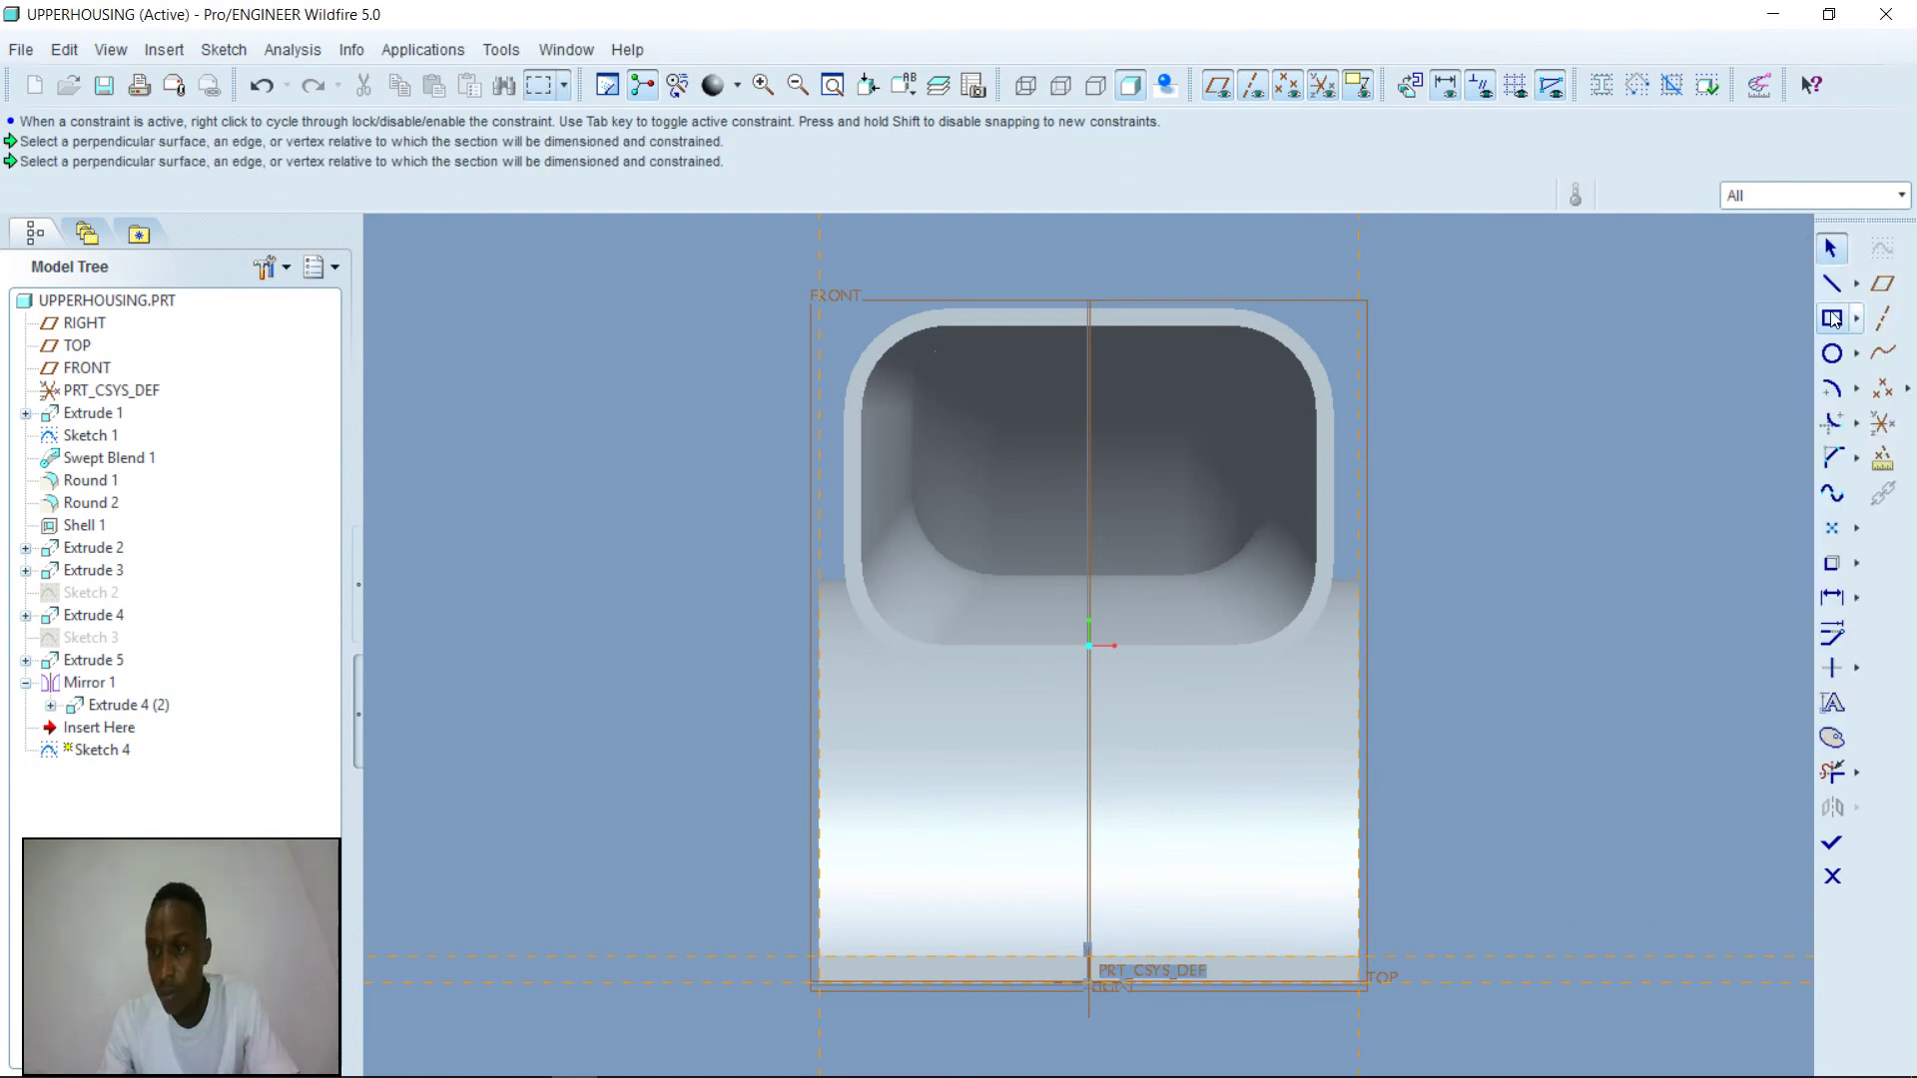
- Sketch a rectangle covering the mirrored flange's whole end face between the four references and finish the sketch
click(1833, 318)
click(819, 958)
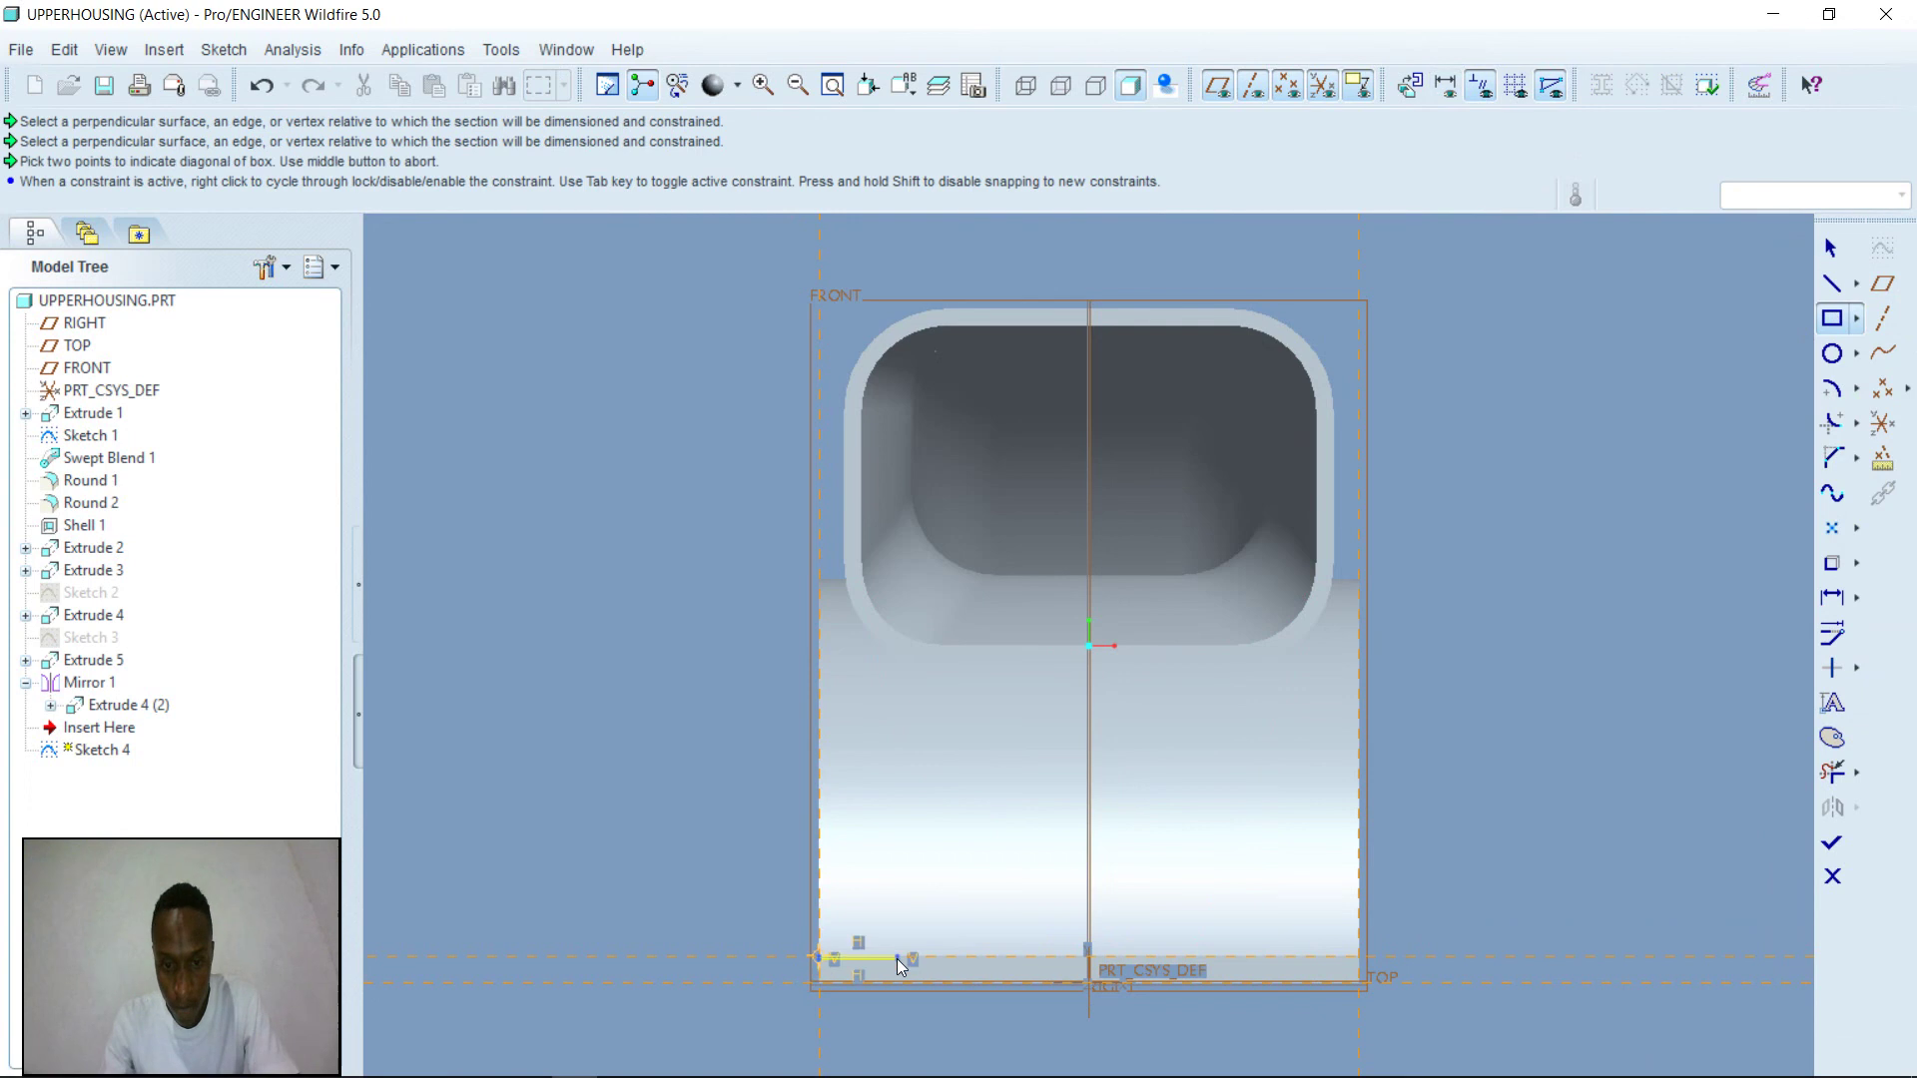
click(1357, 987)
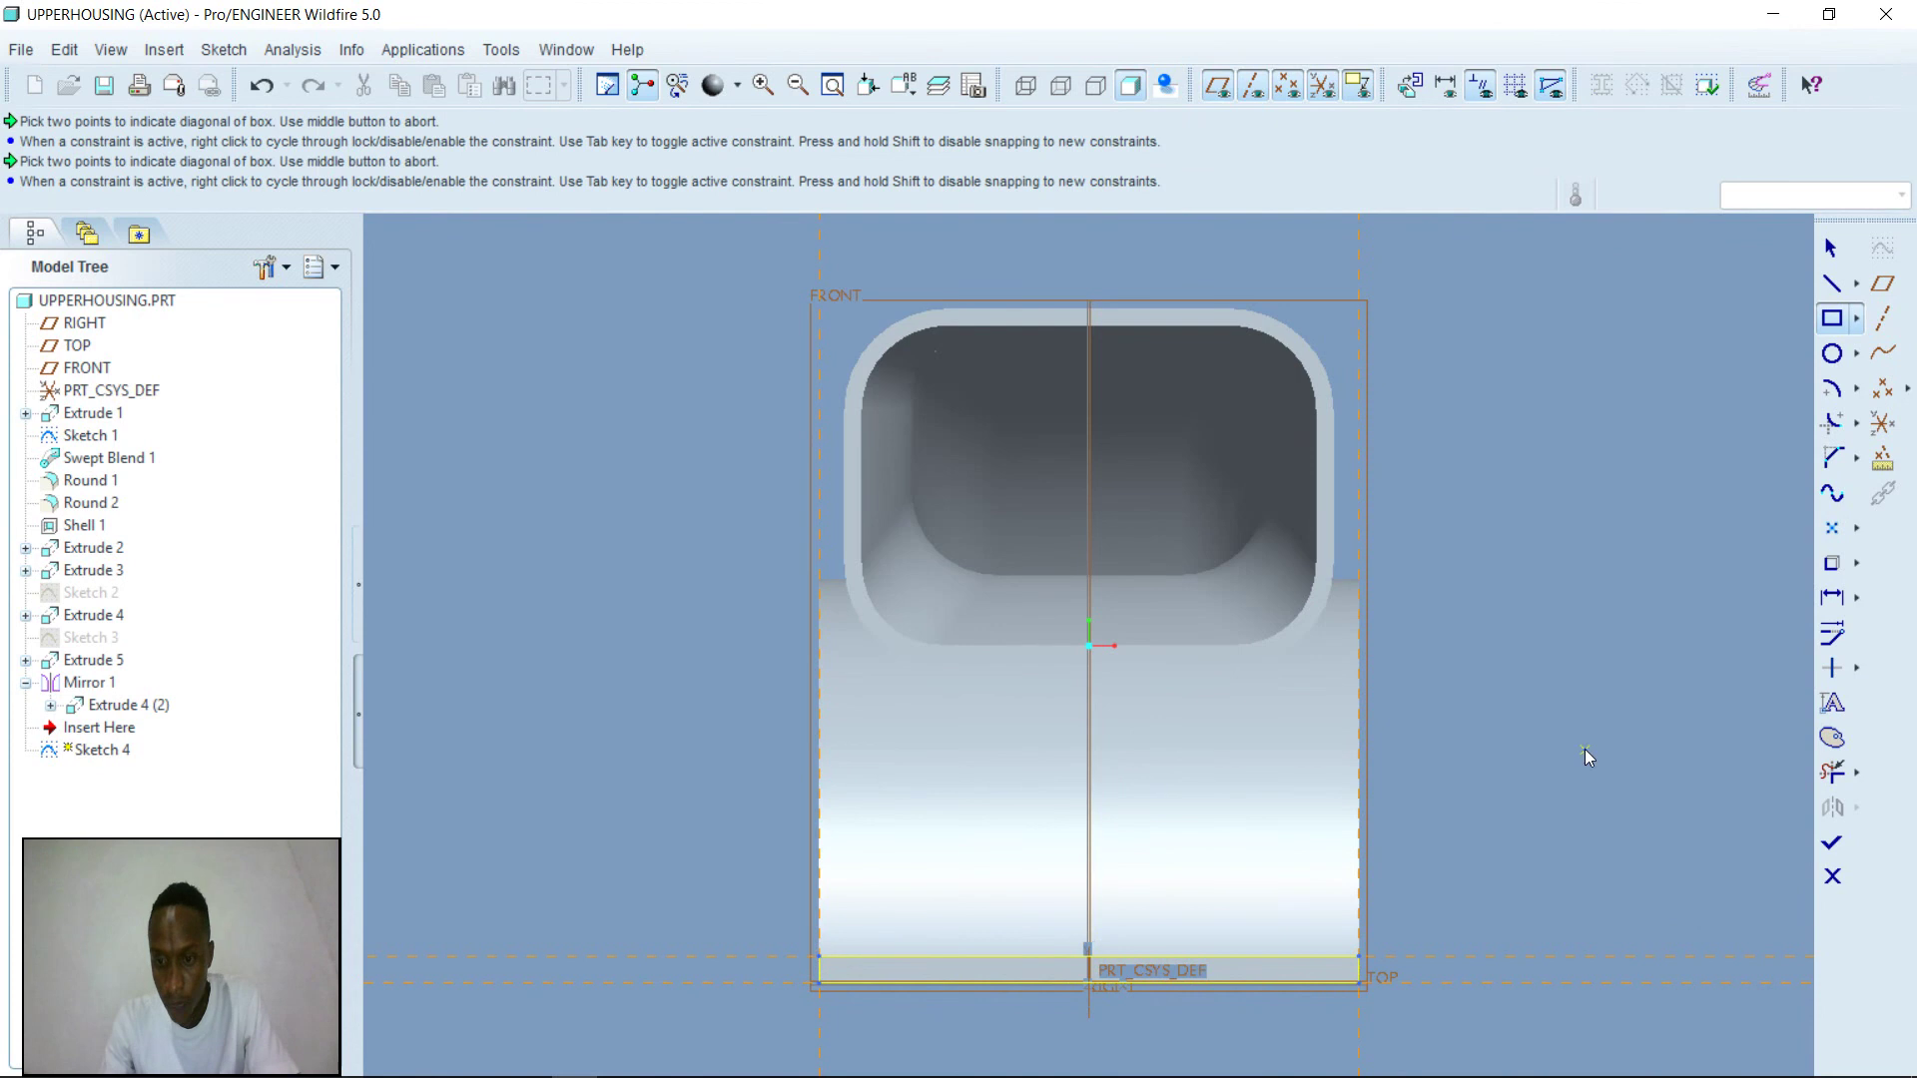
click(1831, 248)
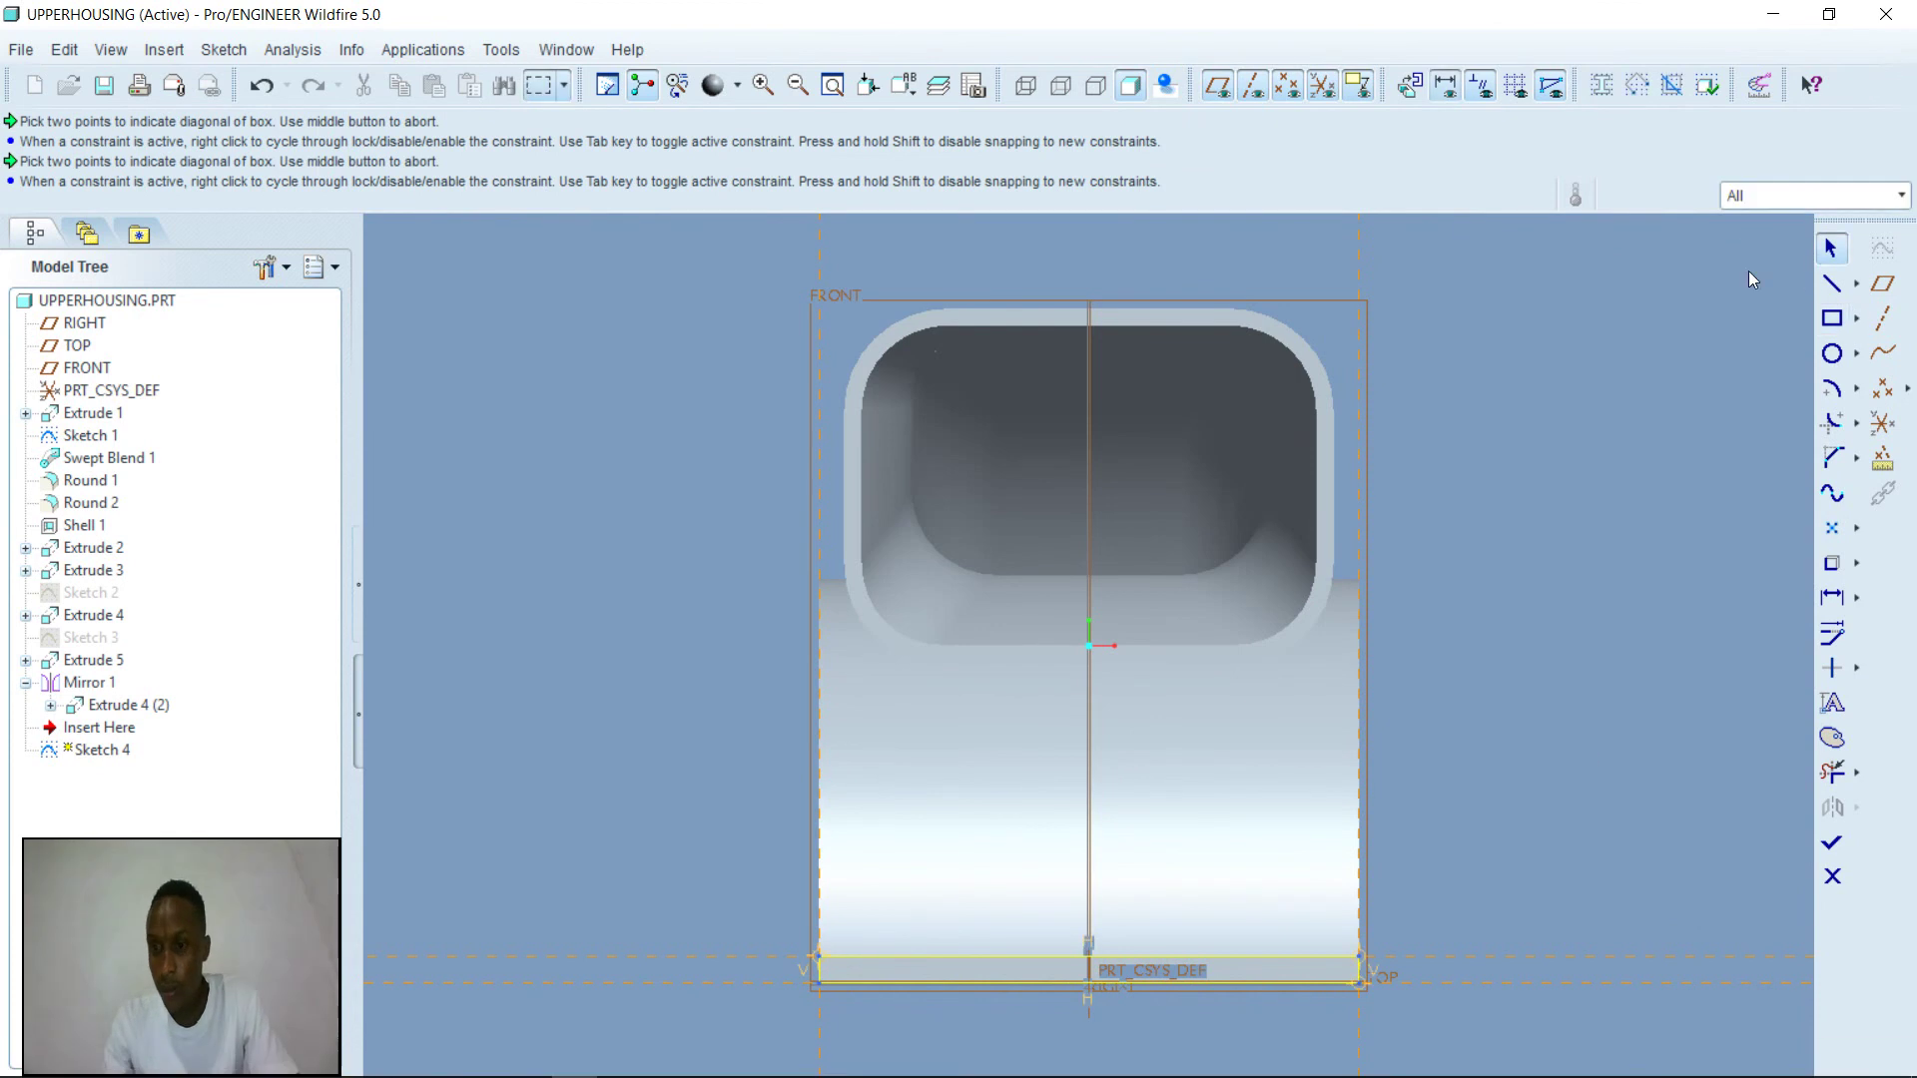
click(1831, 842)
- Extrude the rectangle sketch from the flange's end face toward the housing, with a depth of about 1.88
middle_drag(1495, 884, 1645, 896)
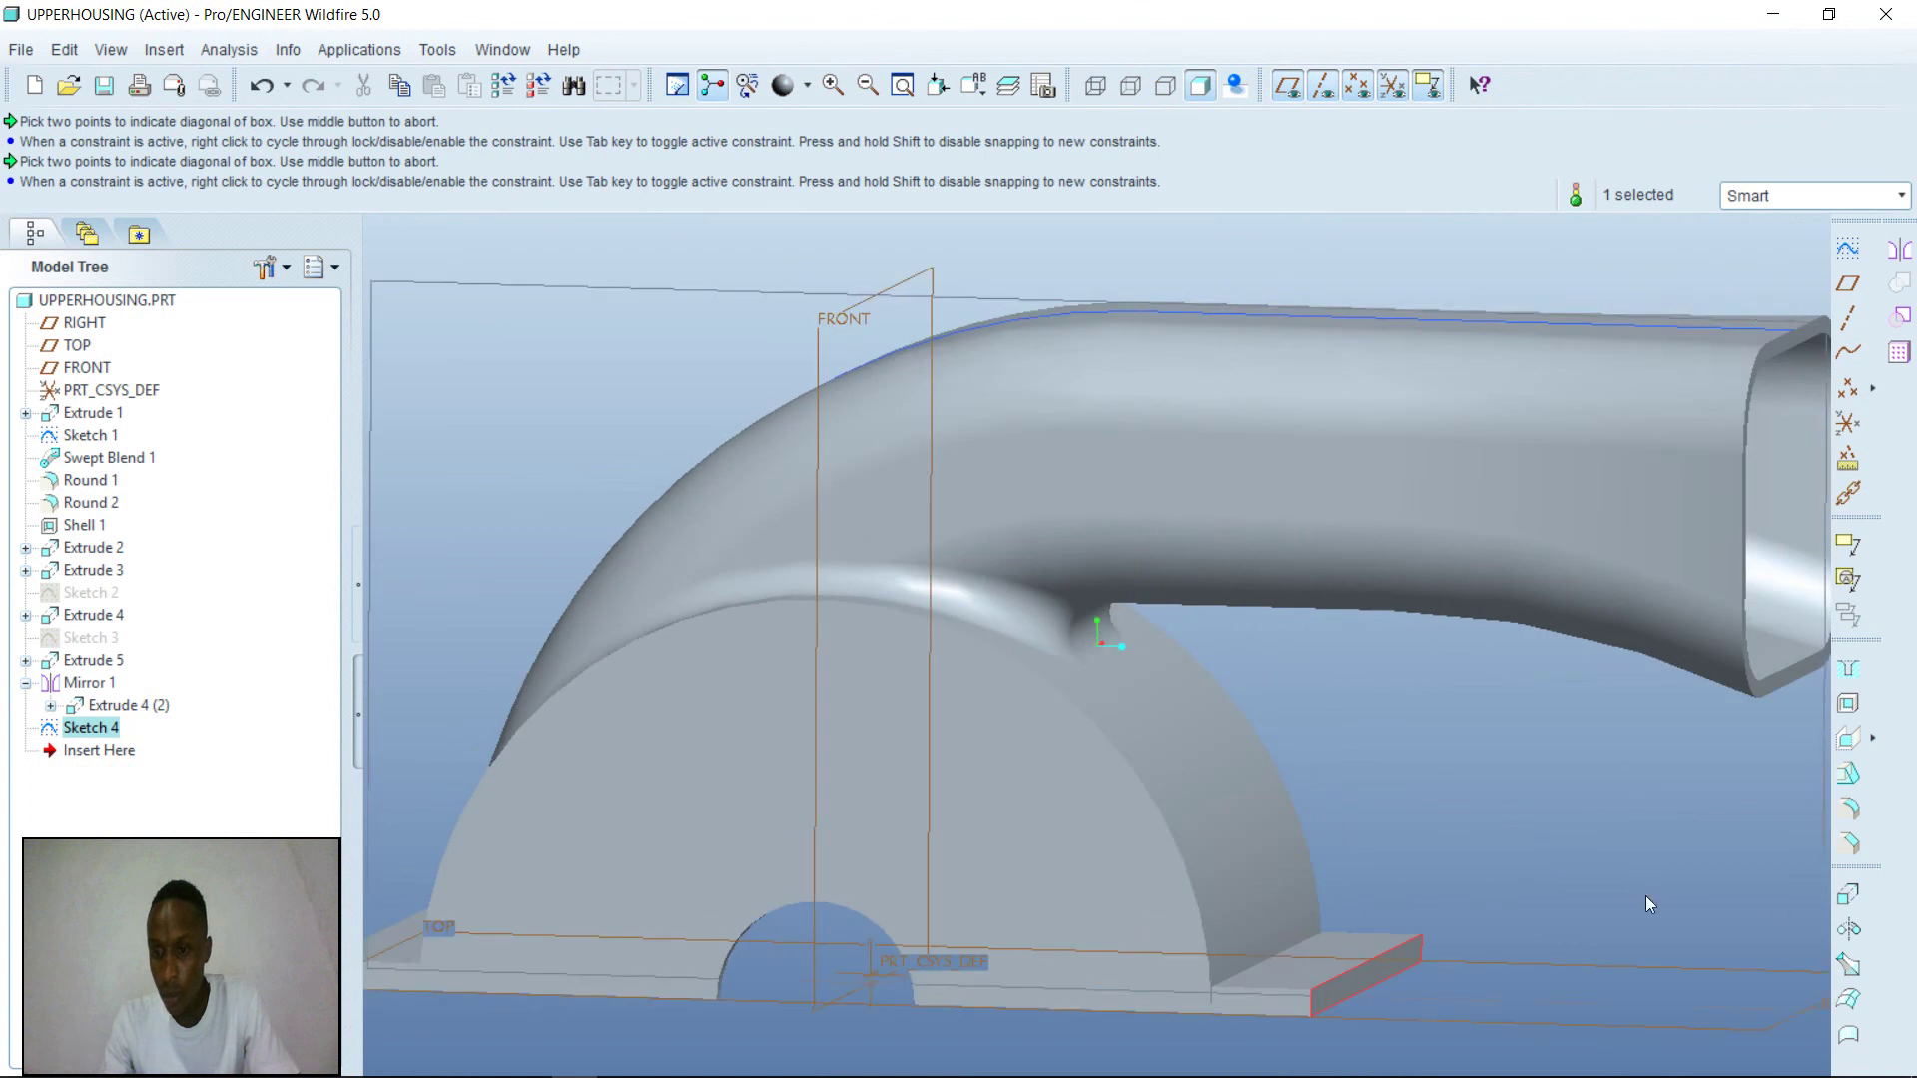
click(1847, 896)
click(1434, 982)
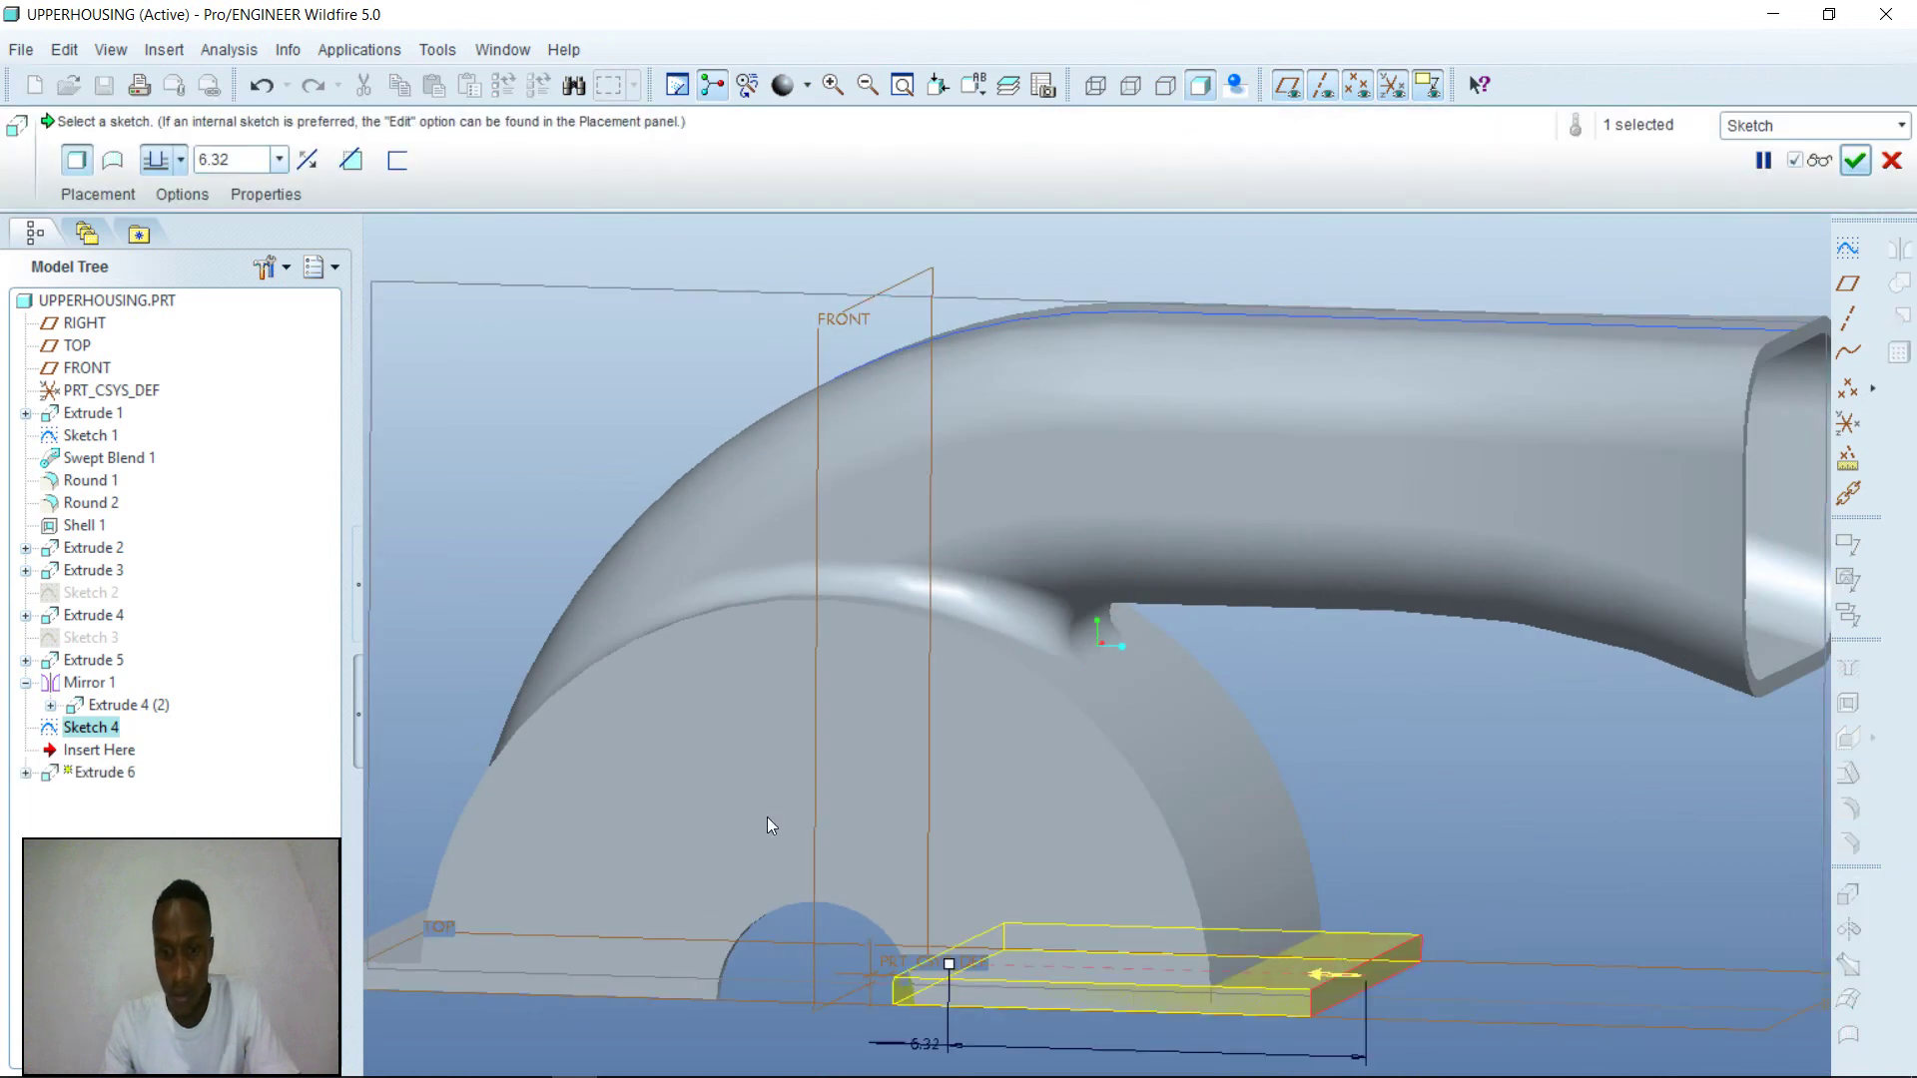
middle_drag(1565, 820, 1245, 852)
drag(1288, 946, 993, 981)
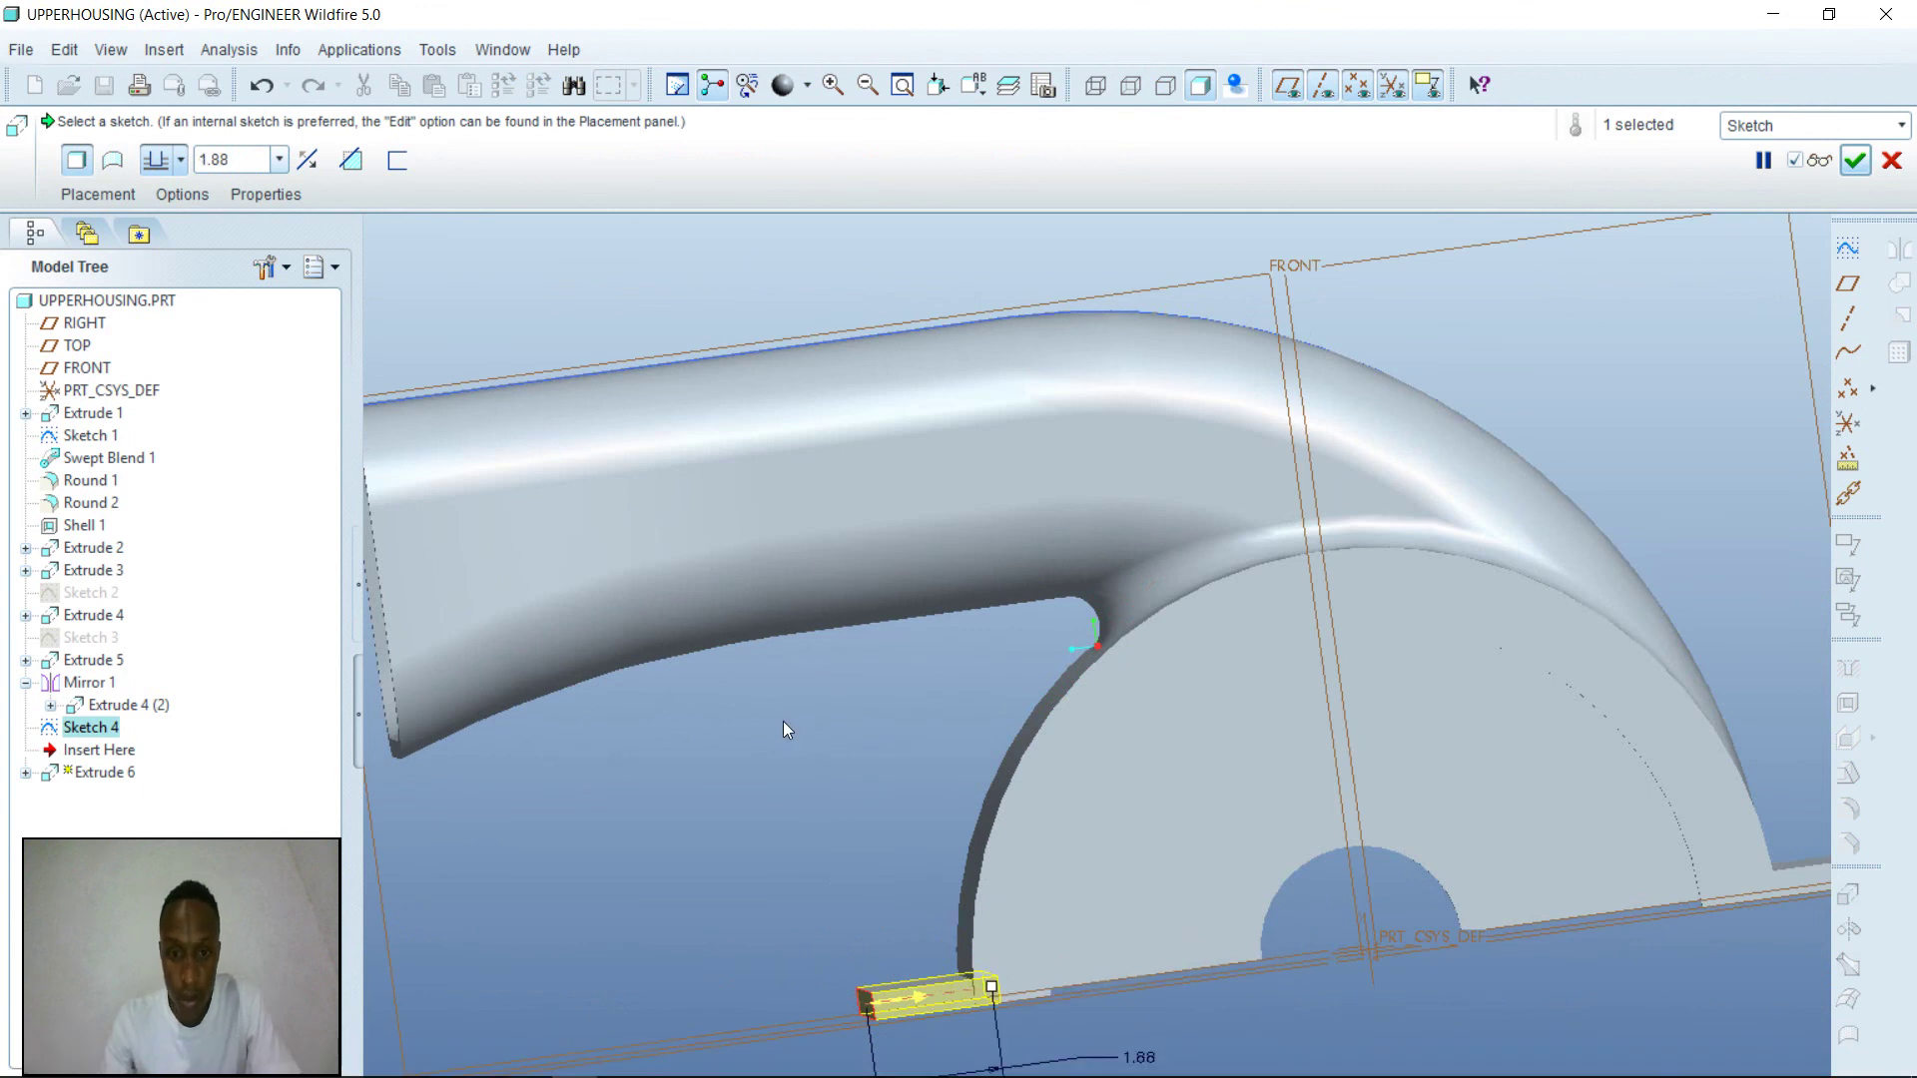
- Shorten the extrusion's depth to about 1.63 so that it ends within the housing wall's thickness
middle_drag(763, 835, 751, 833)
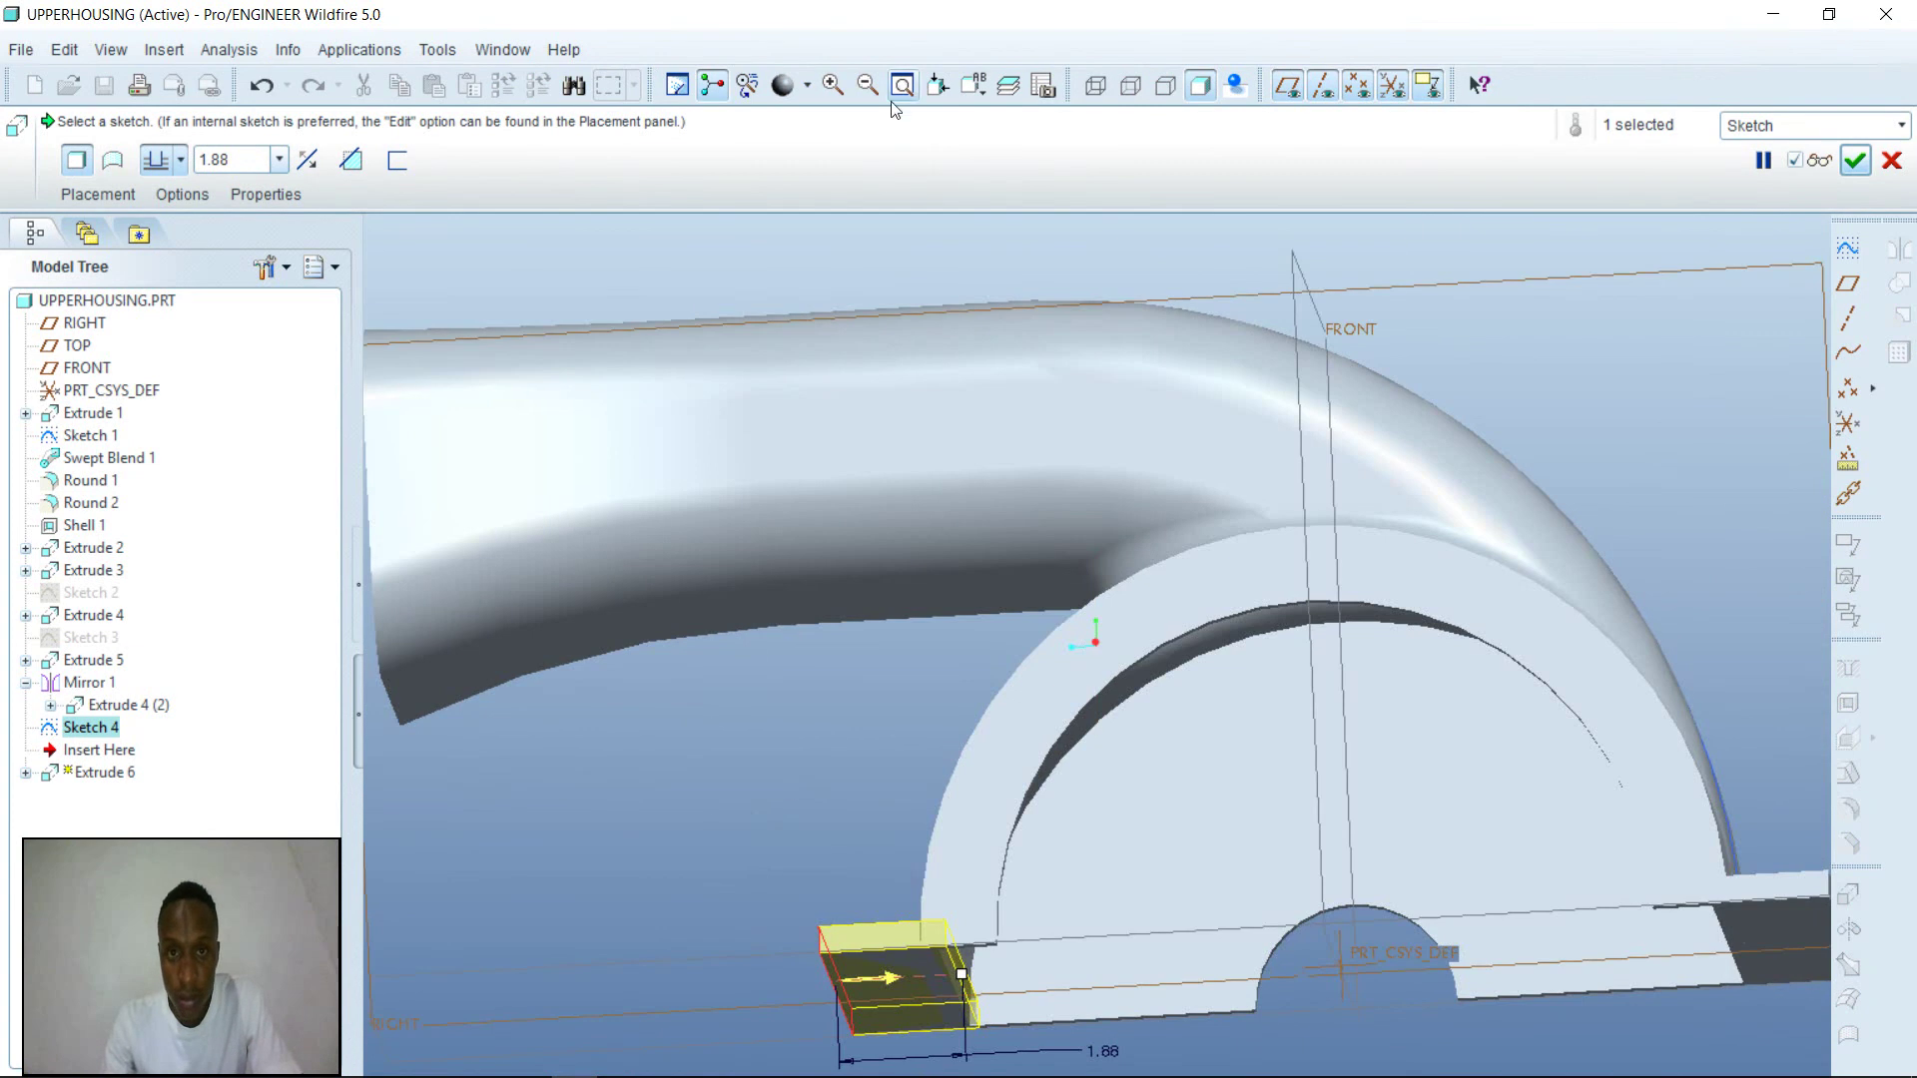
click(832, 85)
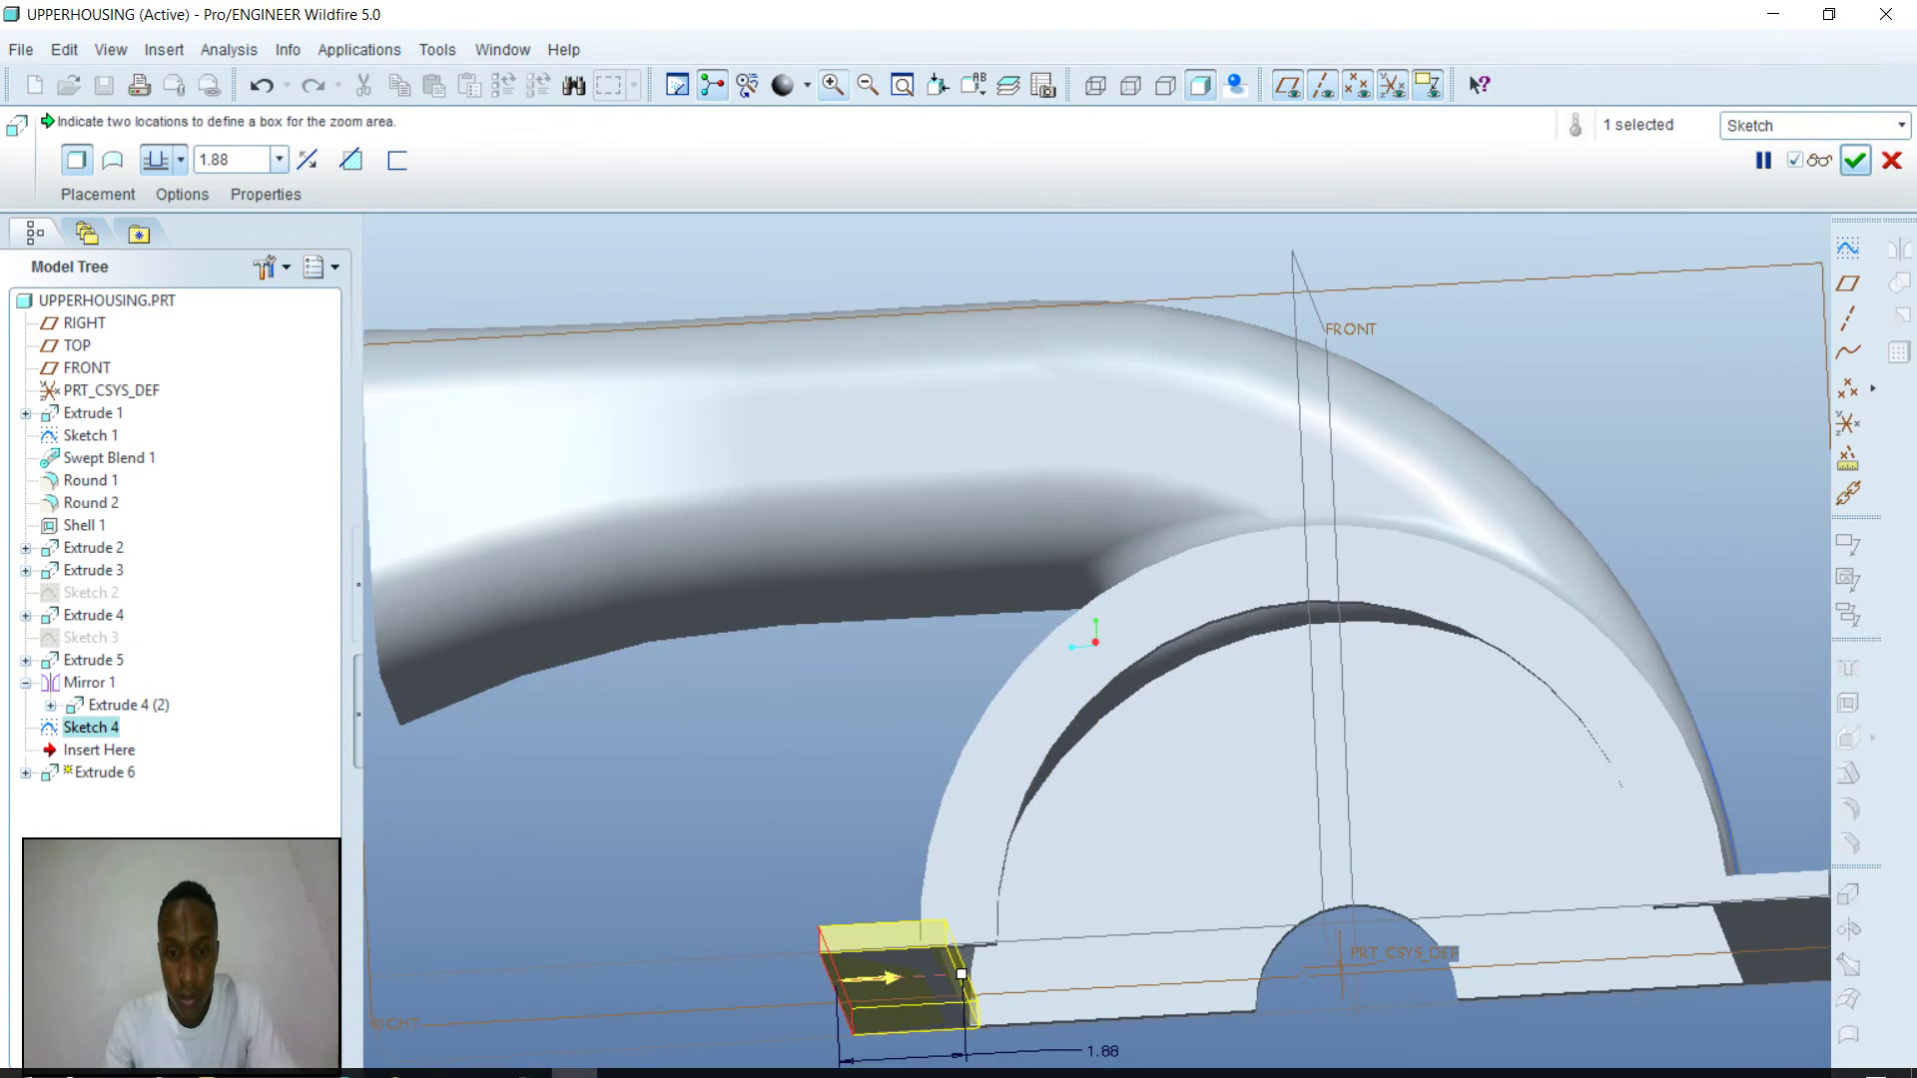
middle_drag(851, 869, 864, 884)
click(857, 936)
click(988, 1025)
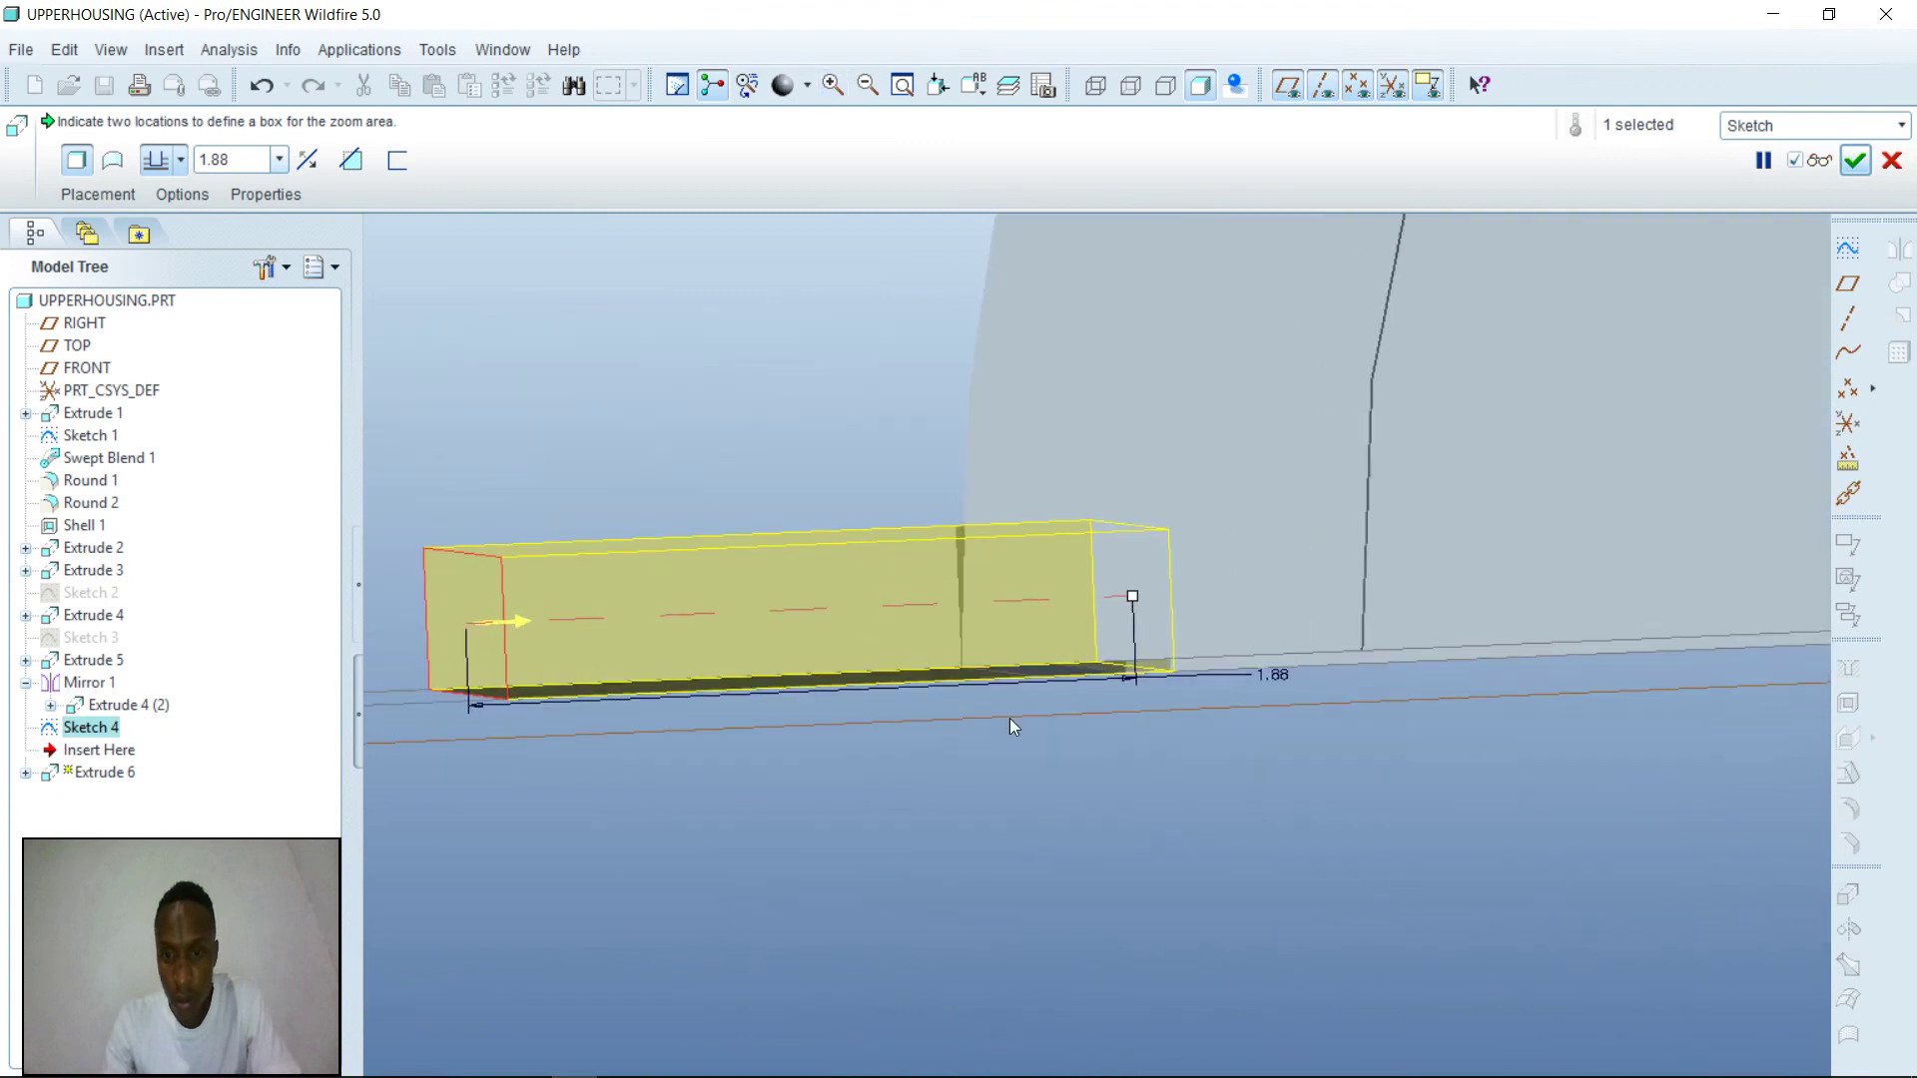
middle_drag(1100, 873, 1105, 872)
drag(1131, 597, 1065, 624)
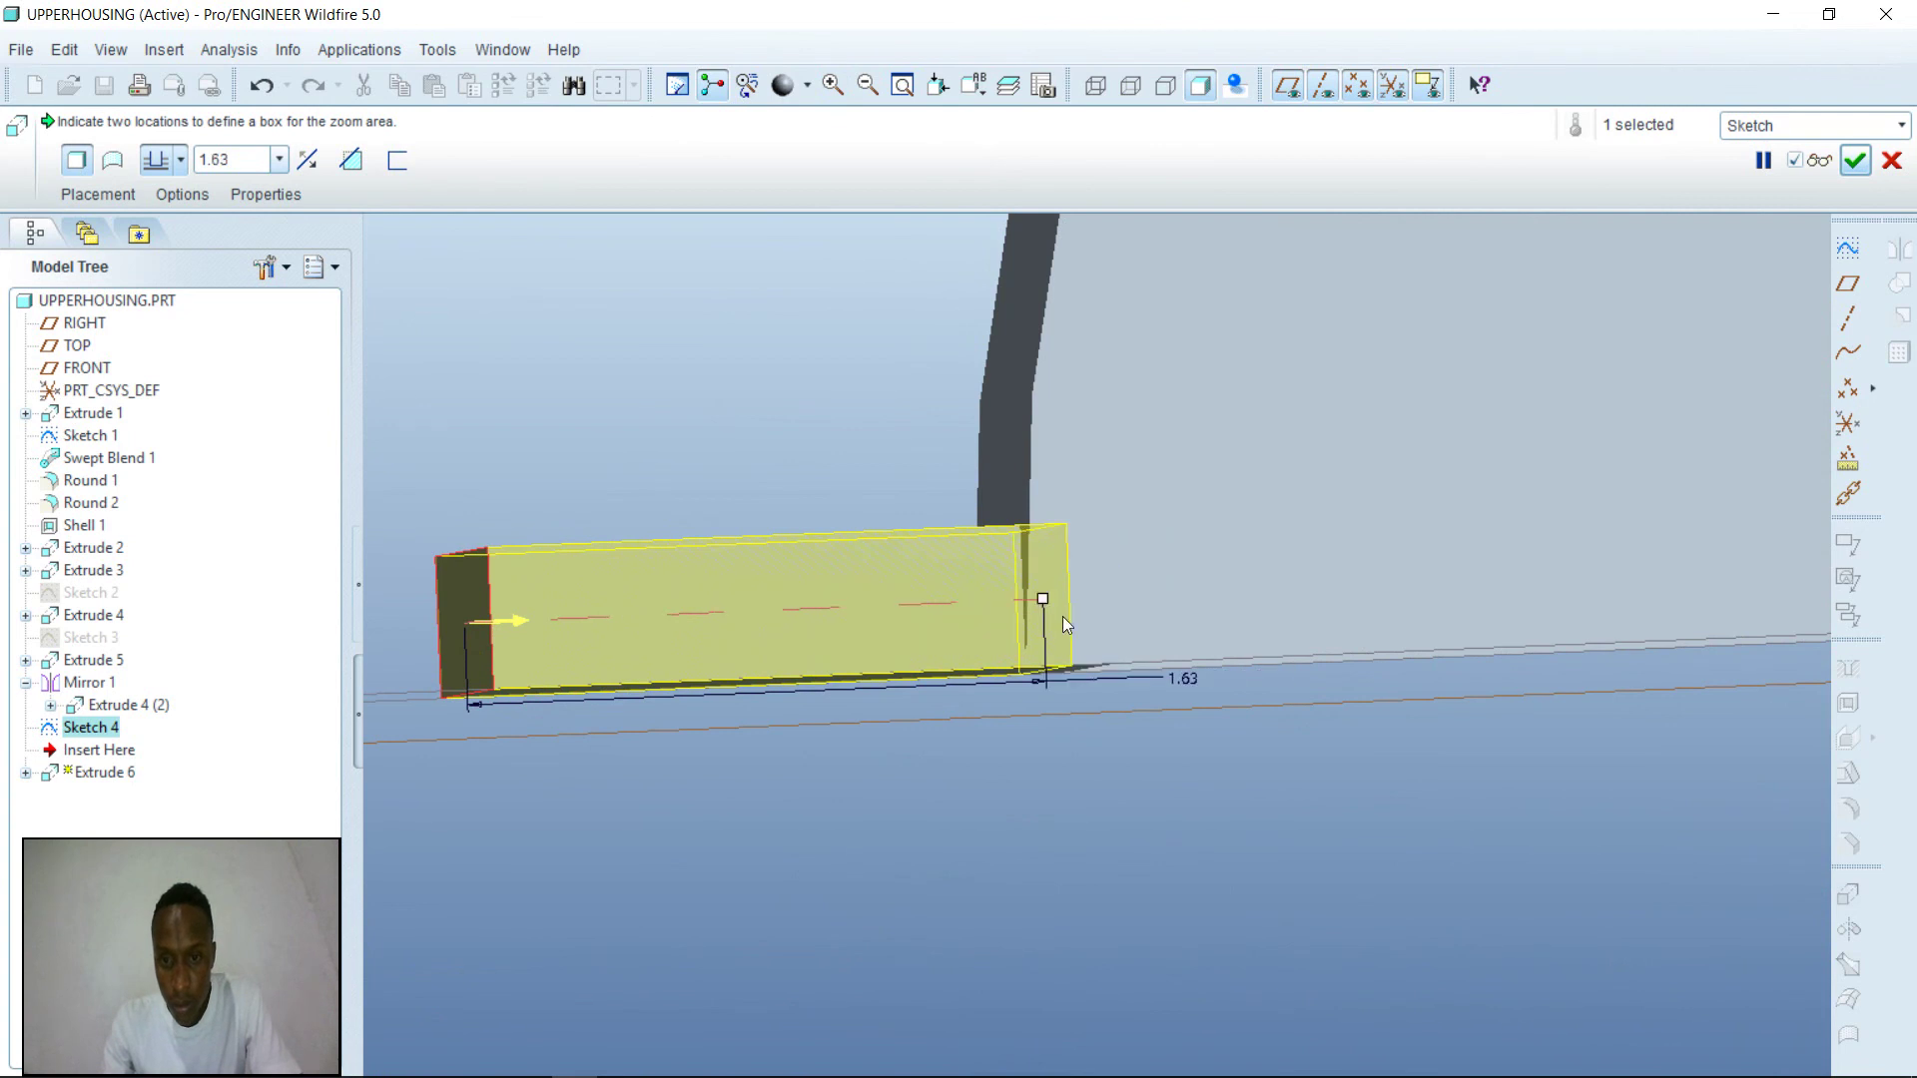
- Preview the gap-filling extrusion from both ends of the housing and accept the feature
click(1823, 161)
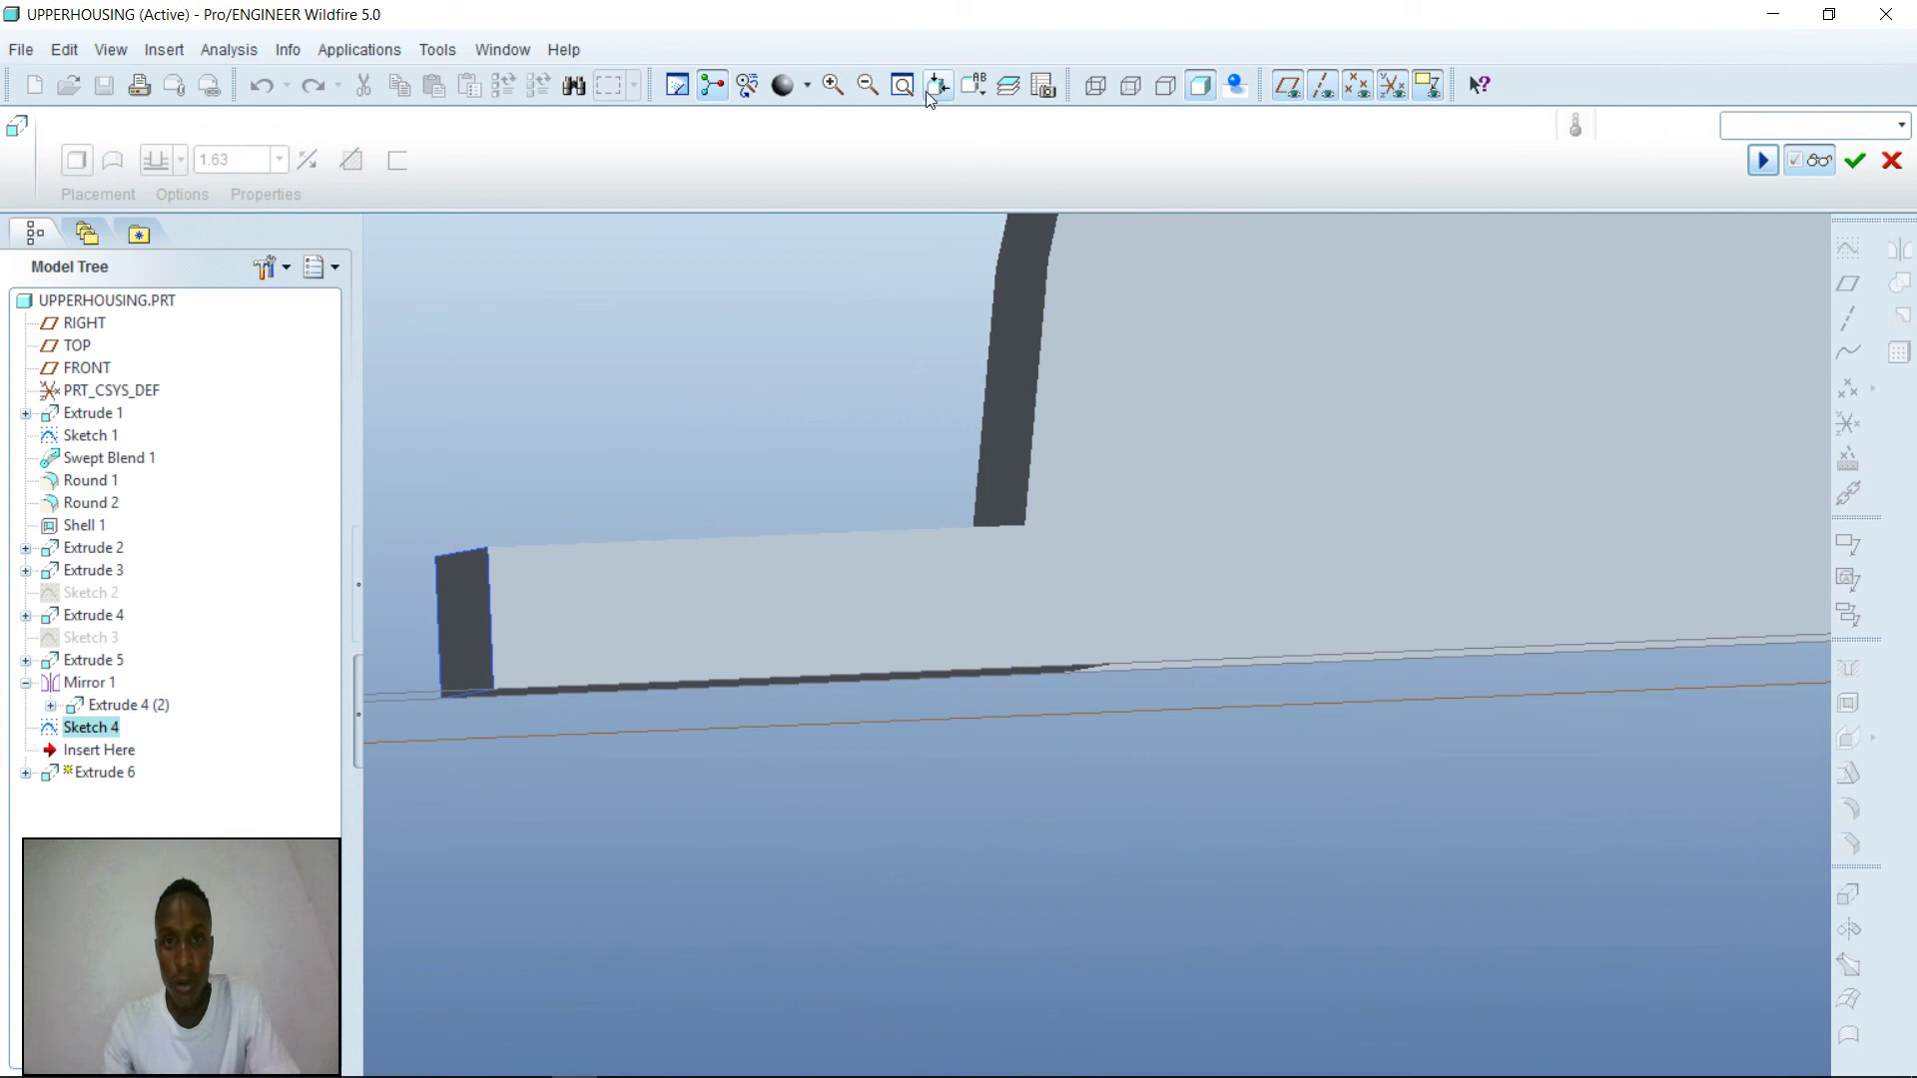
middle_drag(1467, 761, 1383, 780)
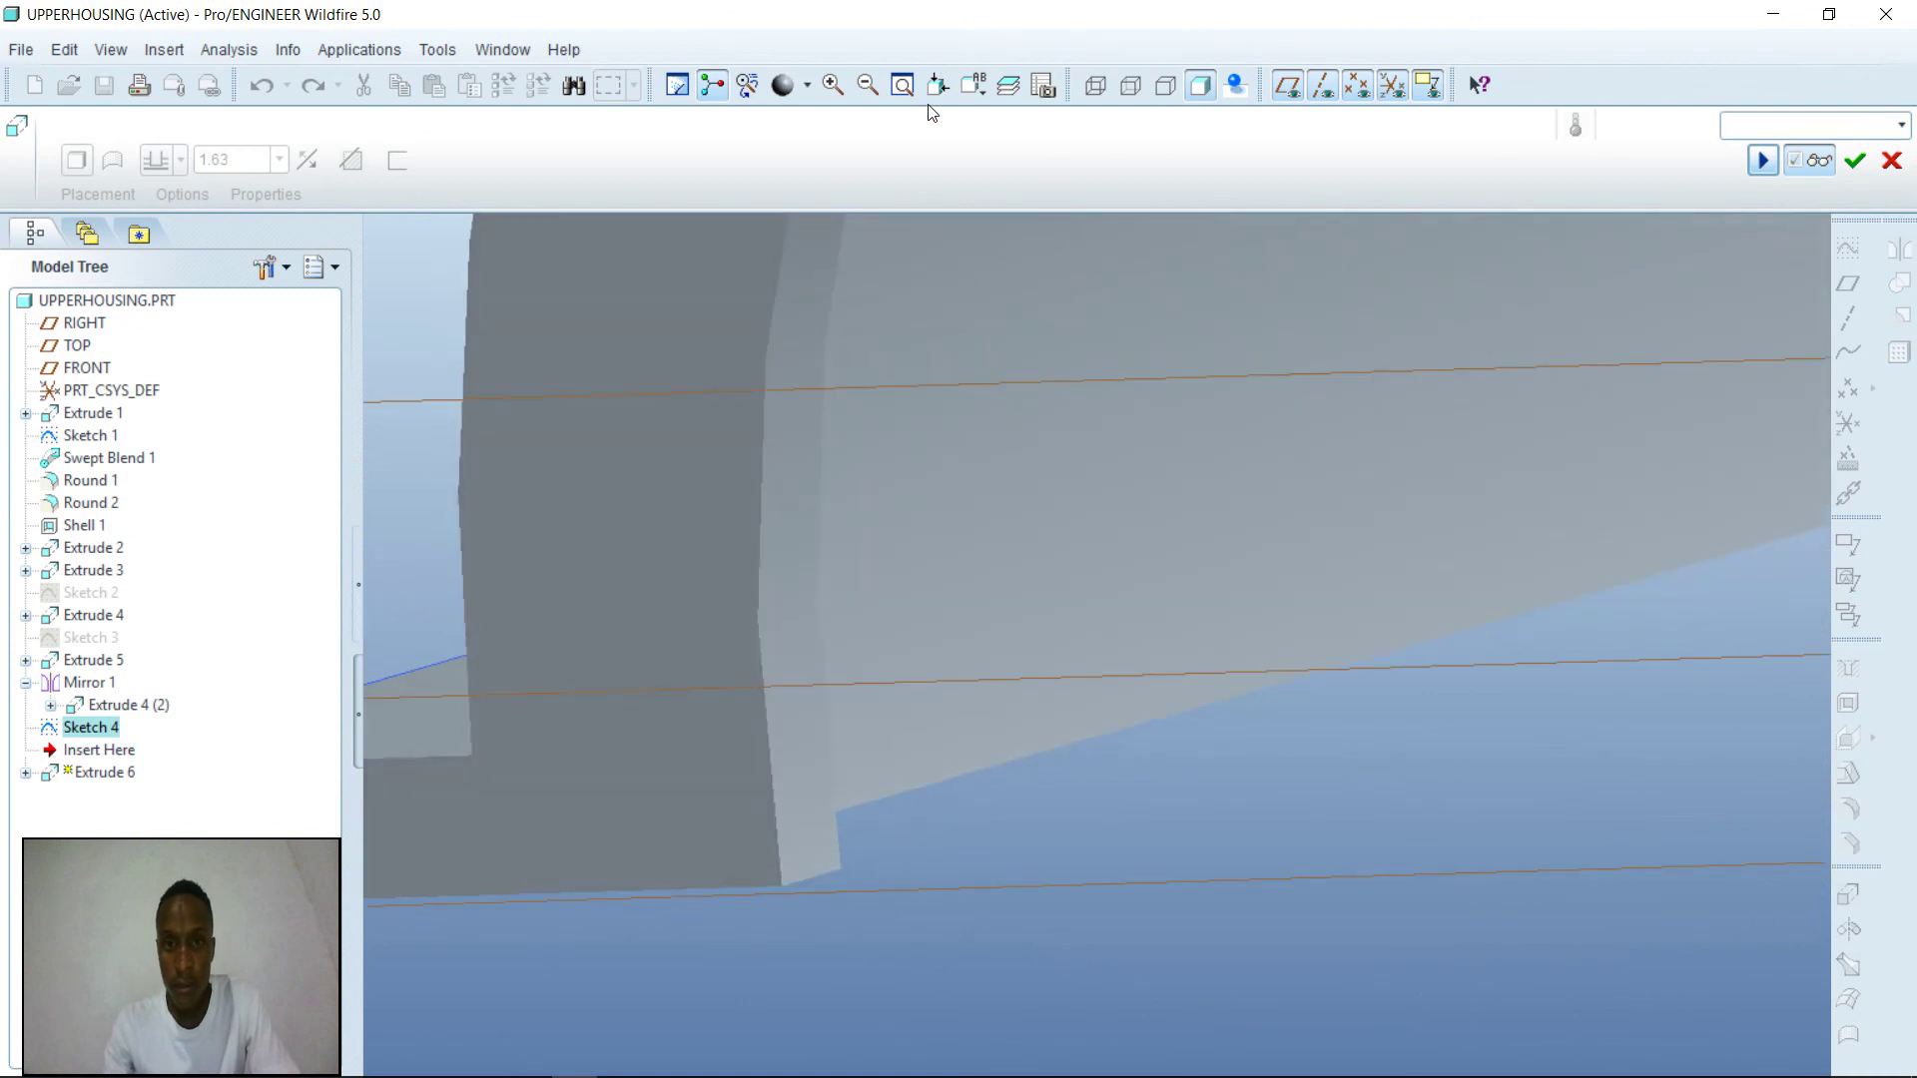
click(902, 85)
middle_drag(1118, 904, 1254, 776)
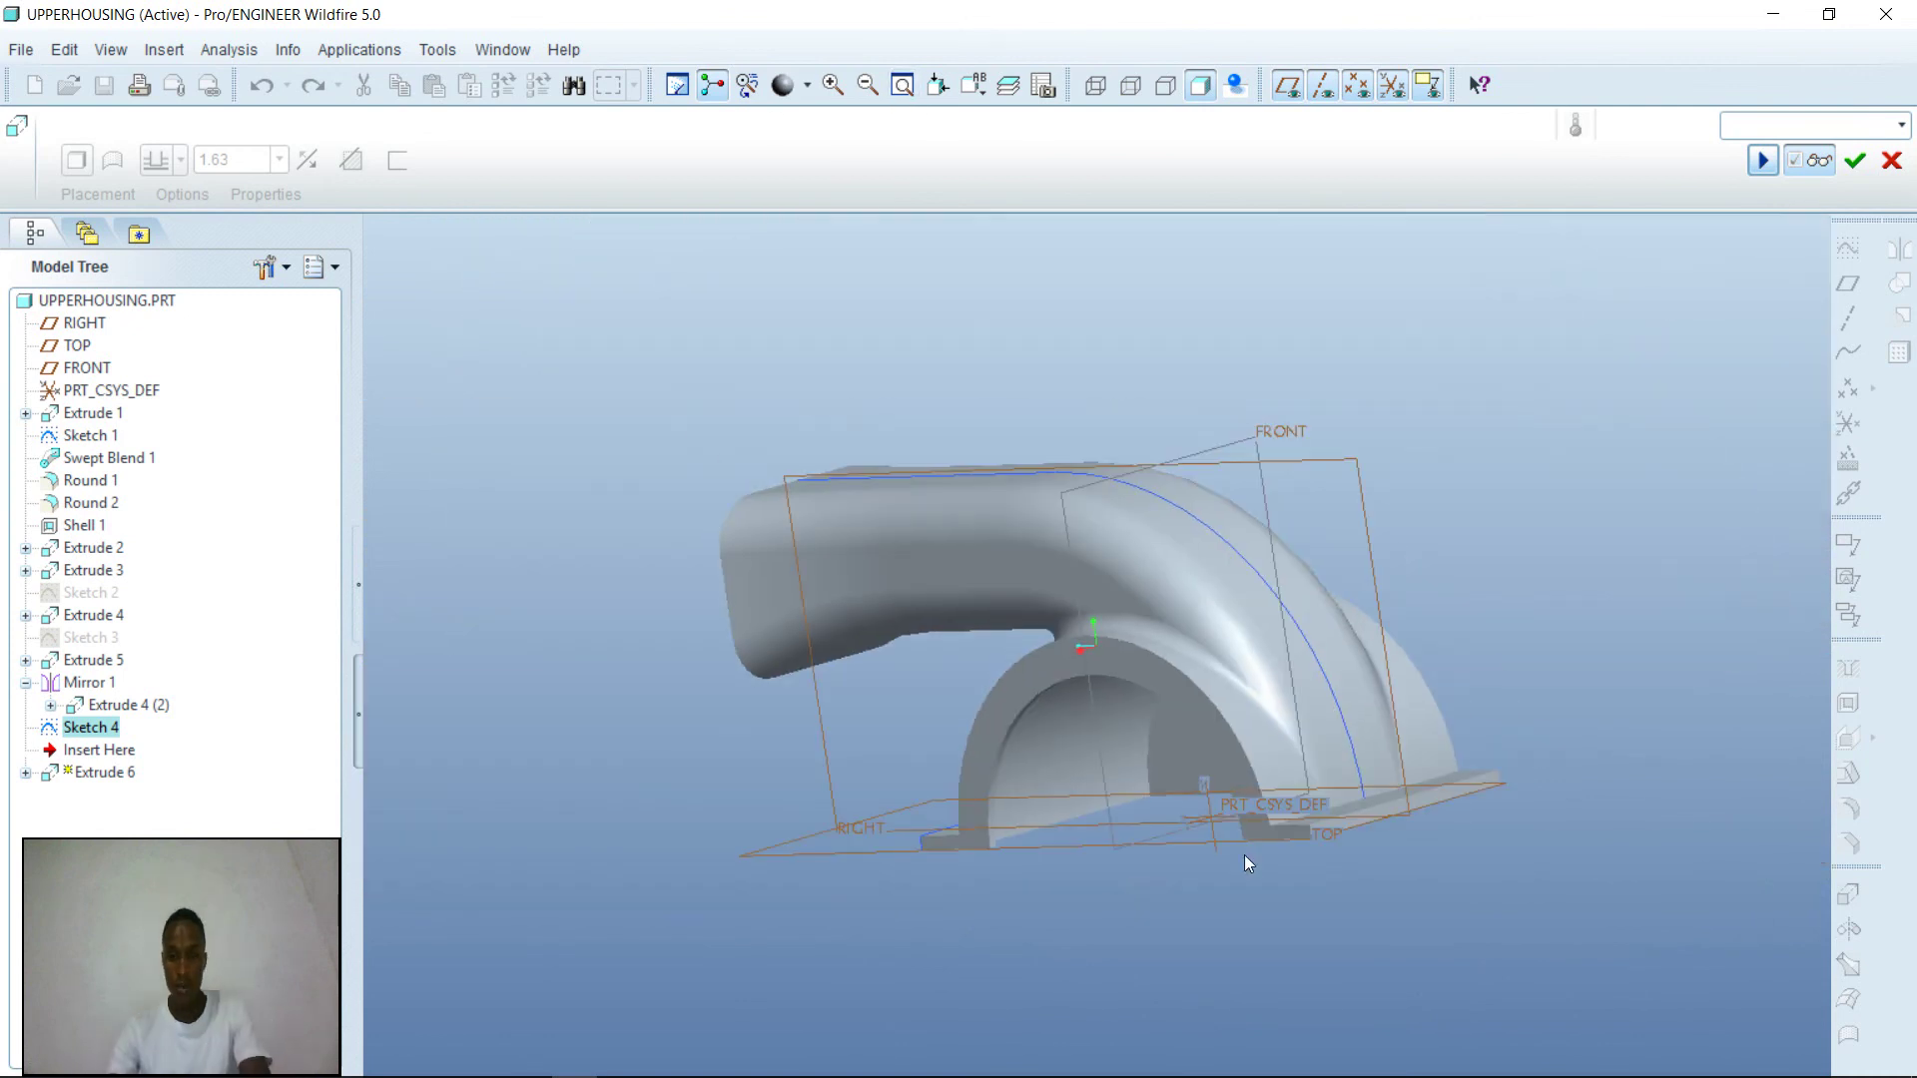
middle_drag(1042, 970, 1731, 874)
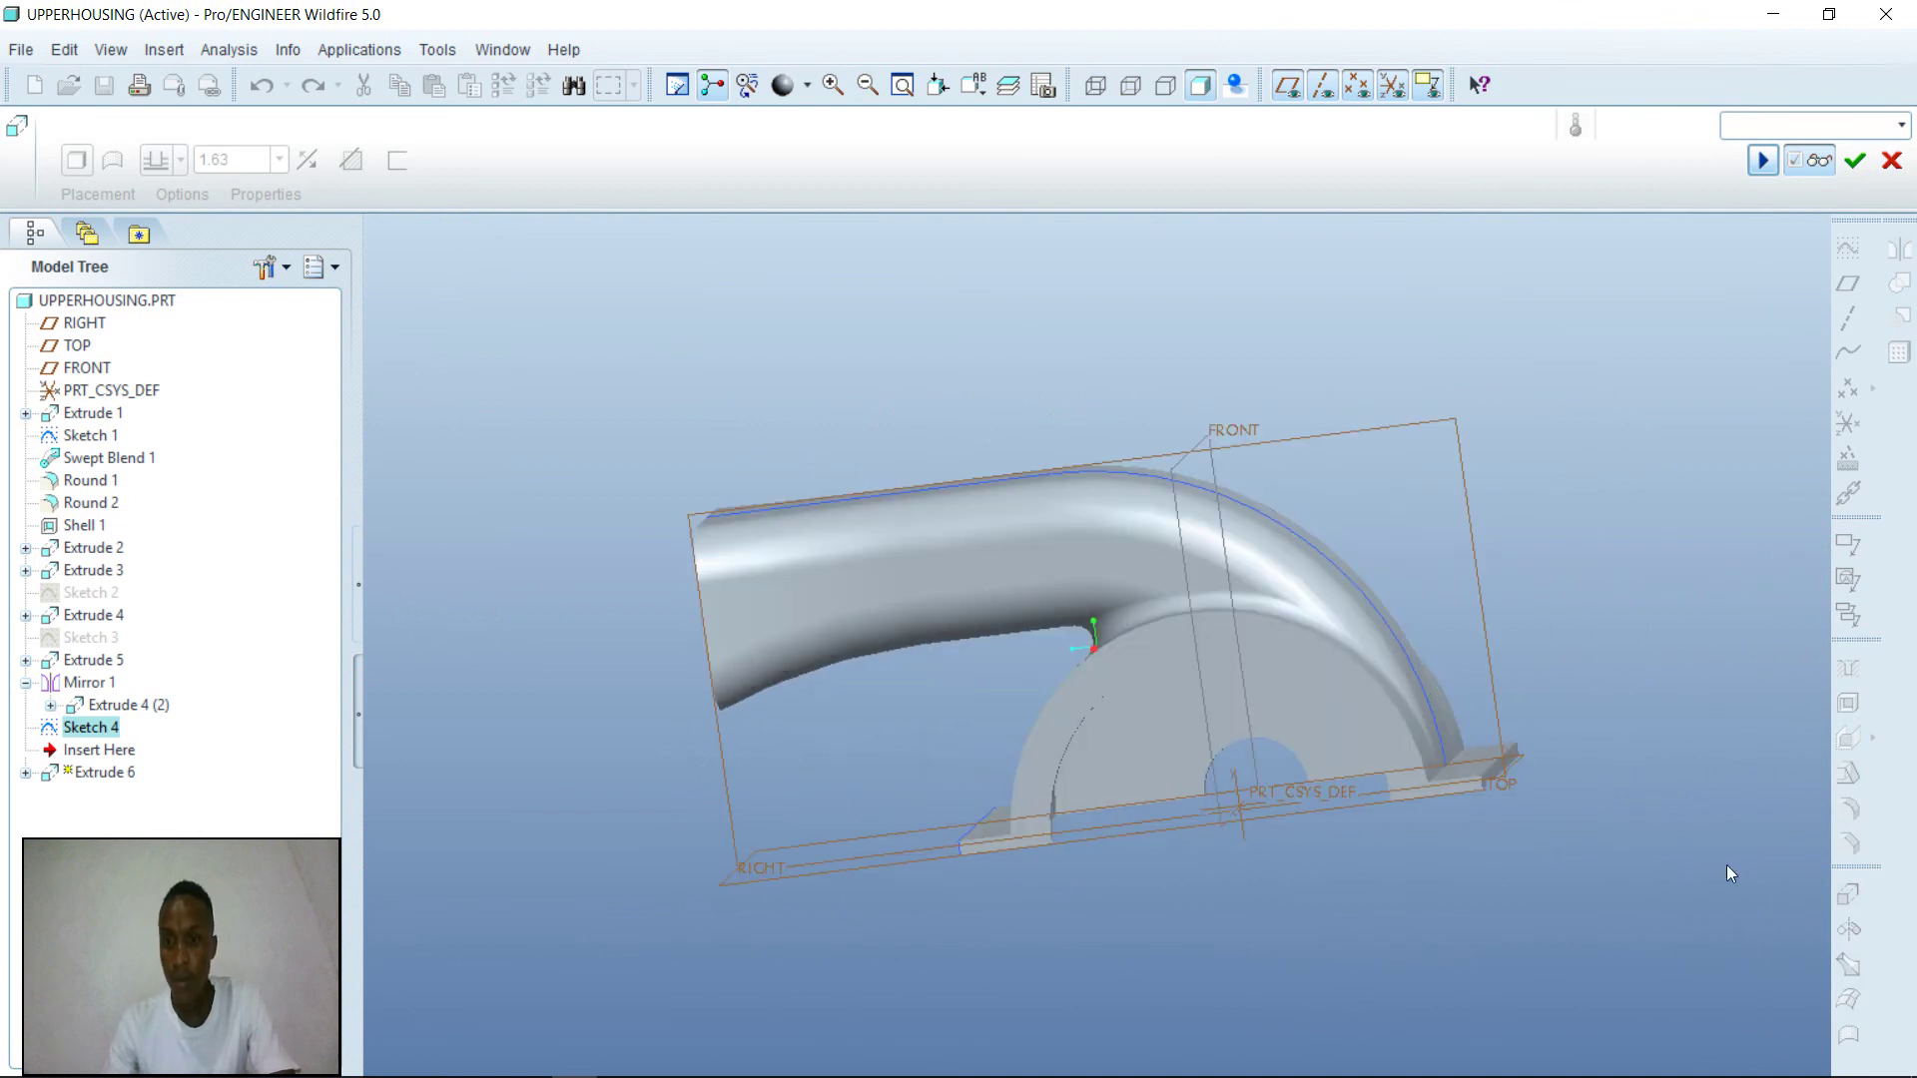
click(1855, 162)
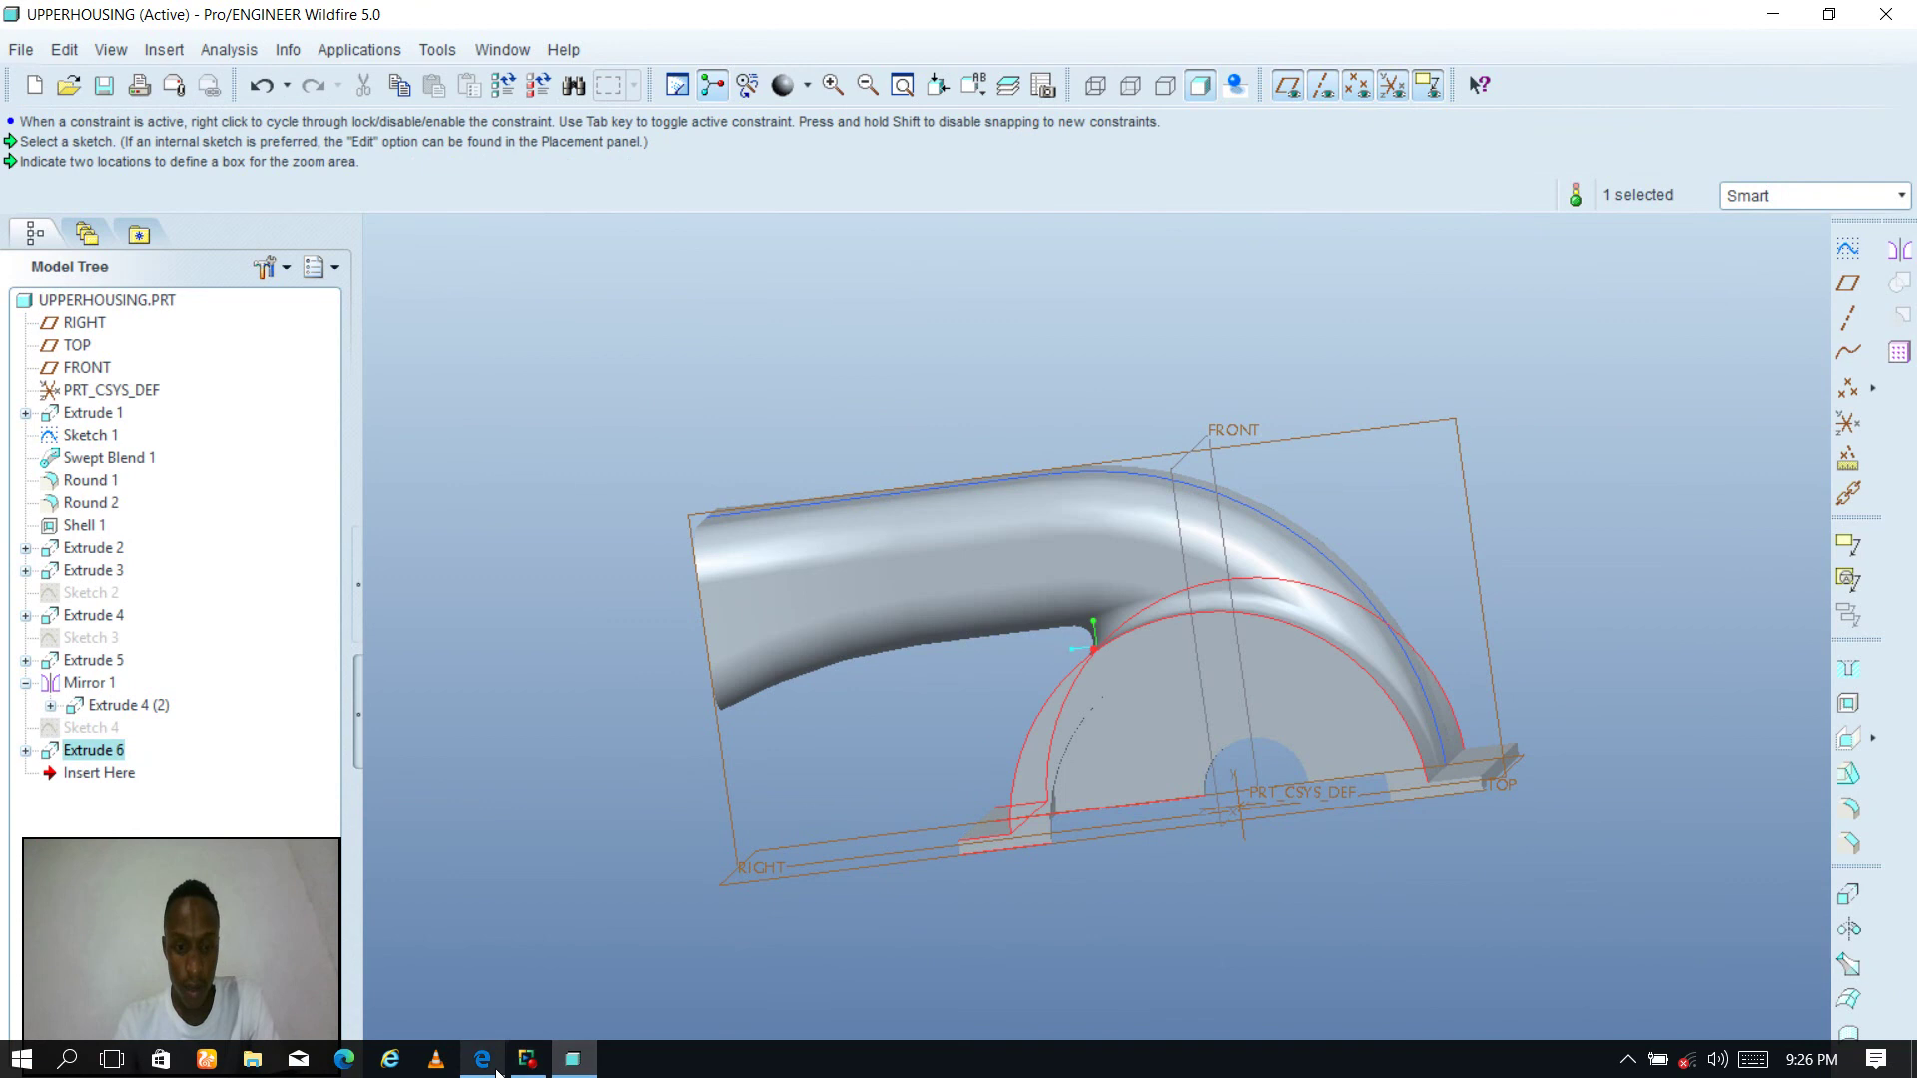
- Switch to component 1 guide.pdf in Edge and read the instructions for the tenth feature and the hole pattern
click(482, 1058)
scroll(1028, 621, down, 7)
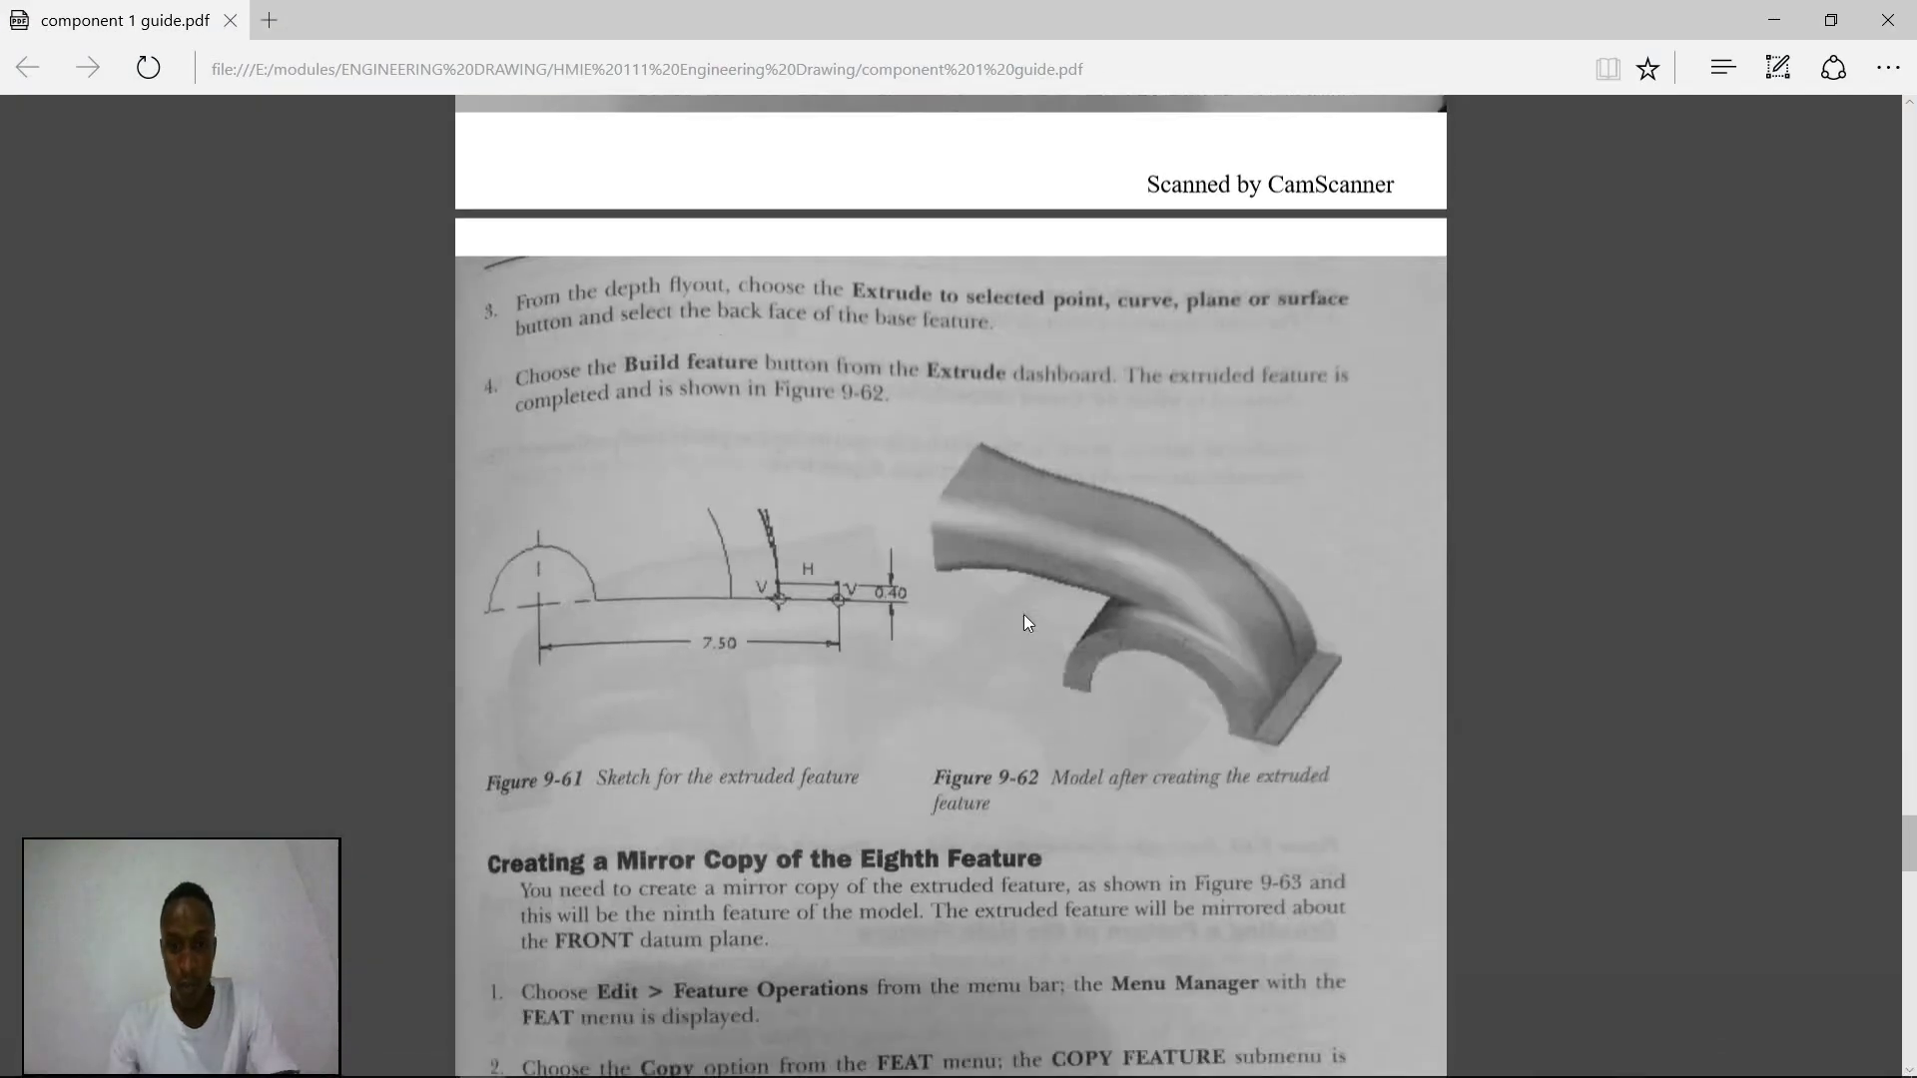
scroll(1025, 619, down, 5)
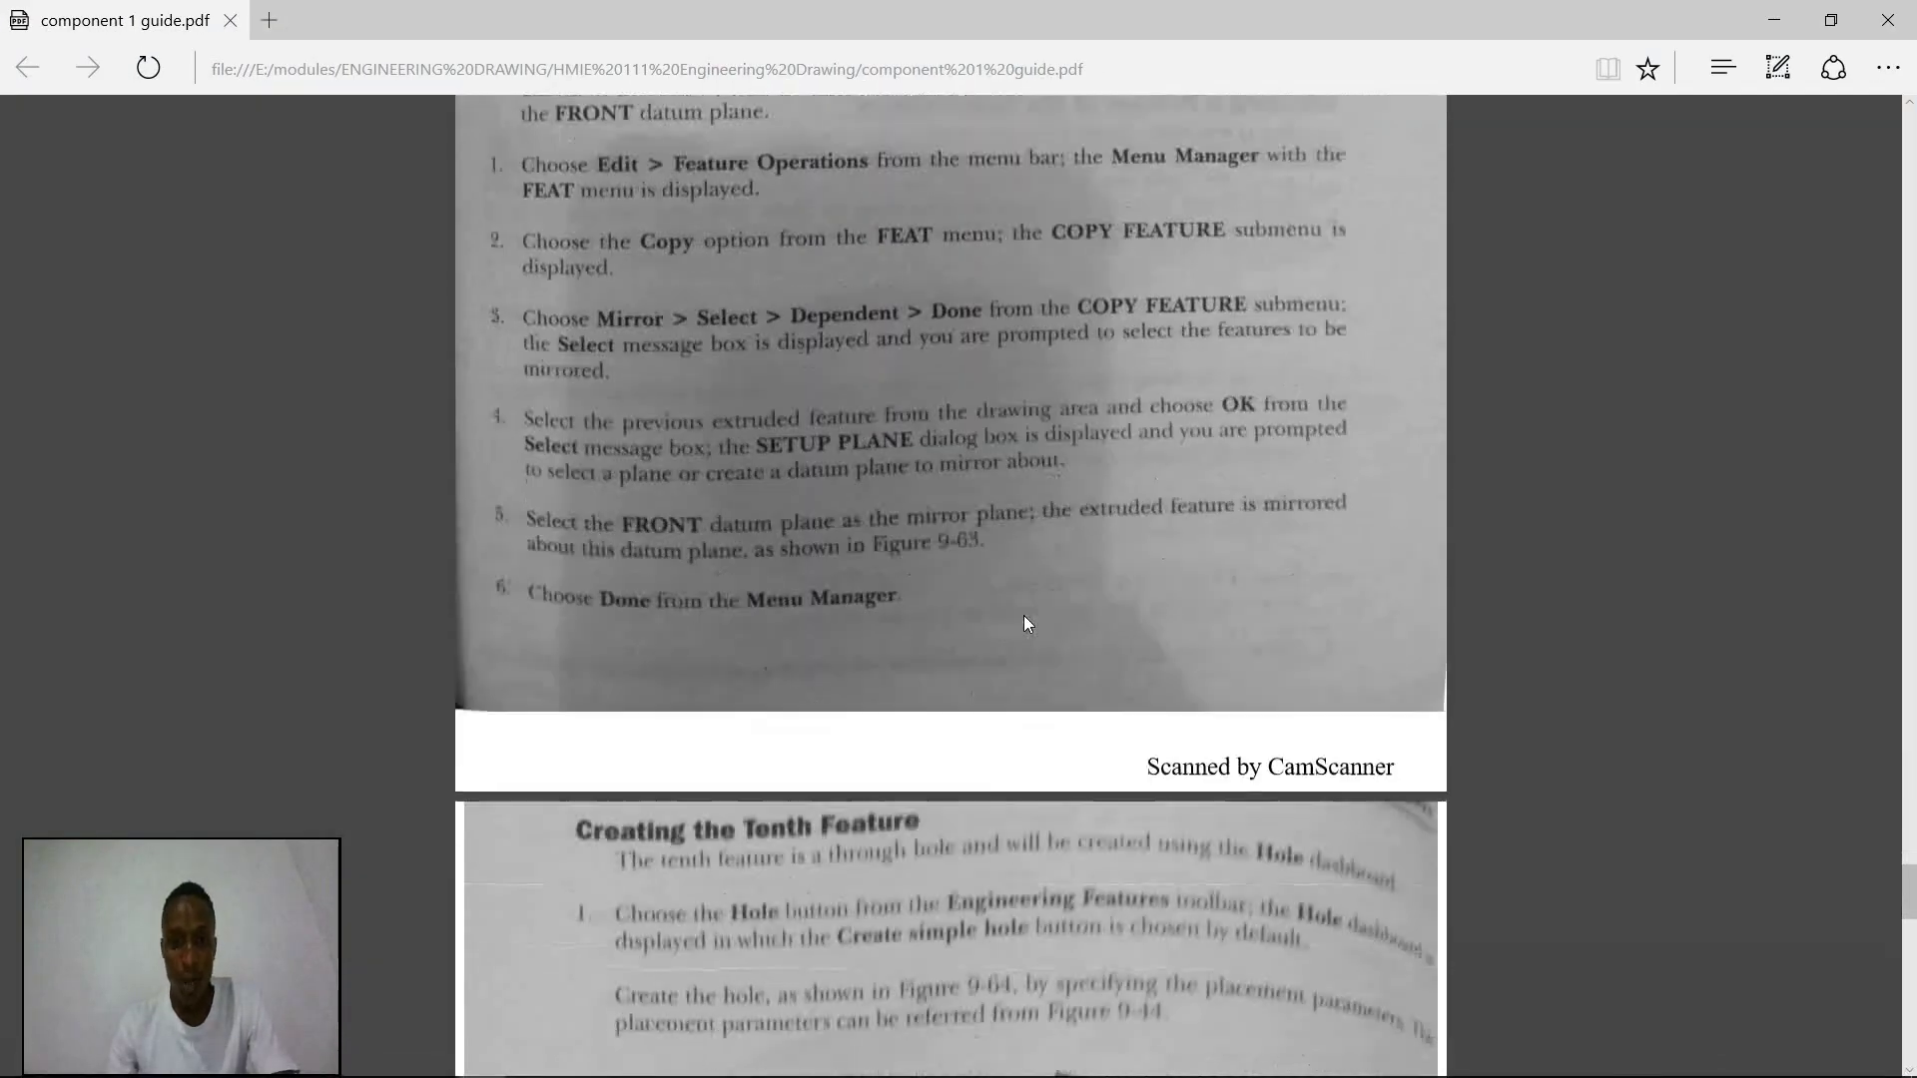
scroll(1025, 623, down, 7)
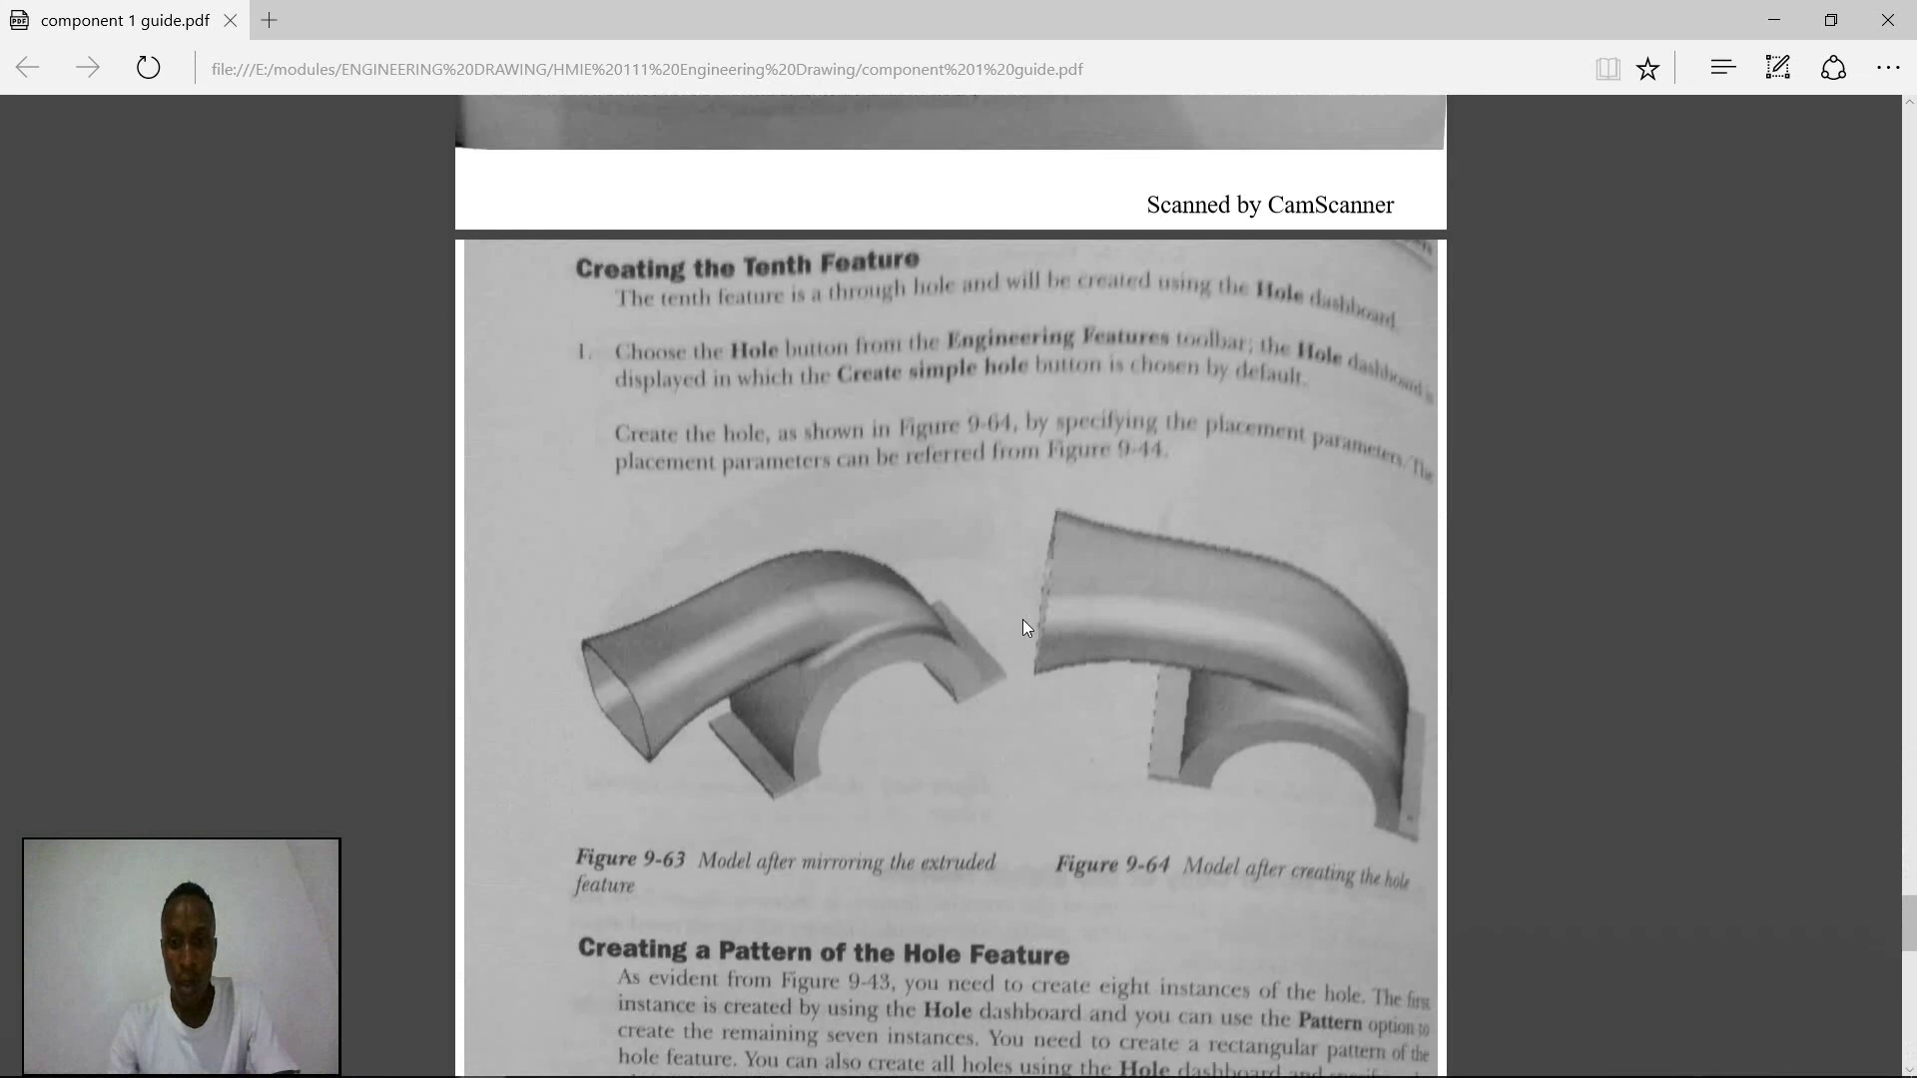
scroll(1025, 627, down, 5)
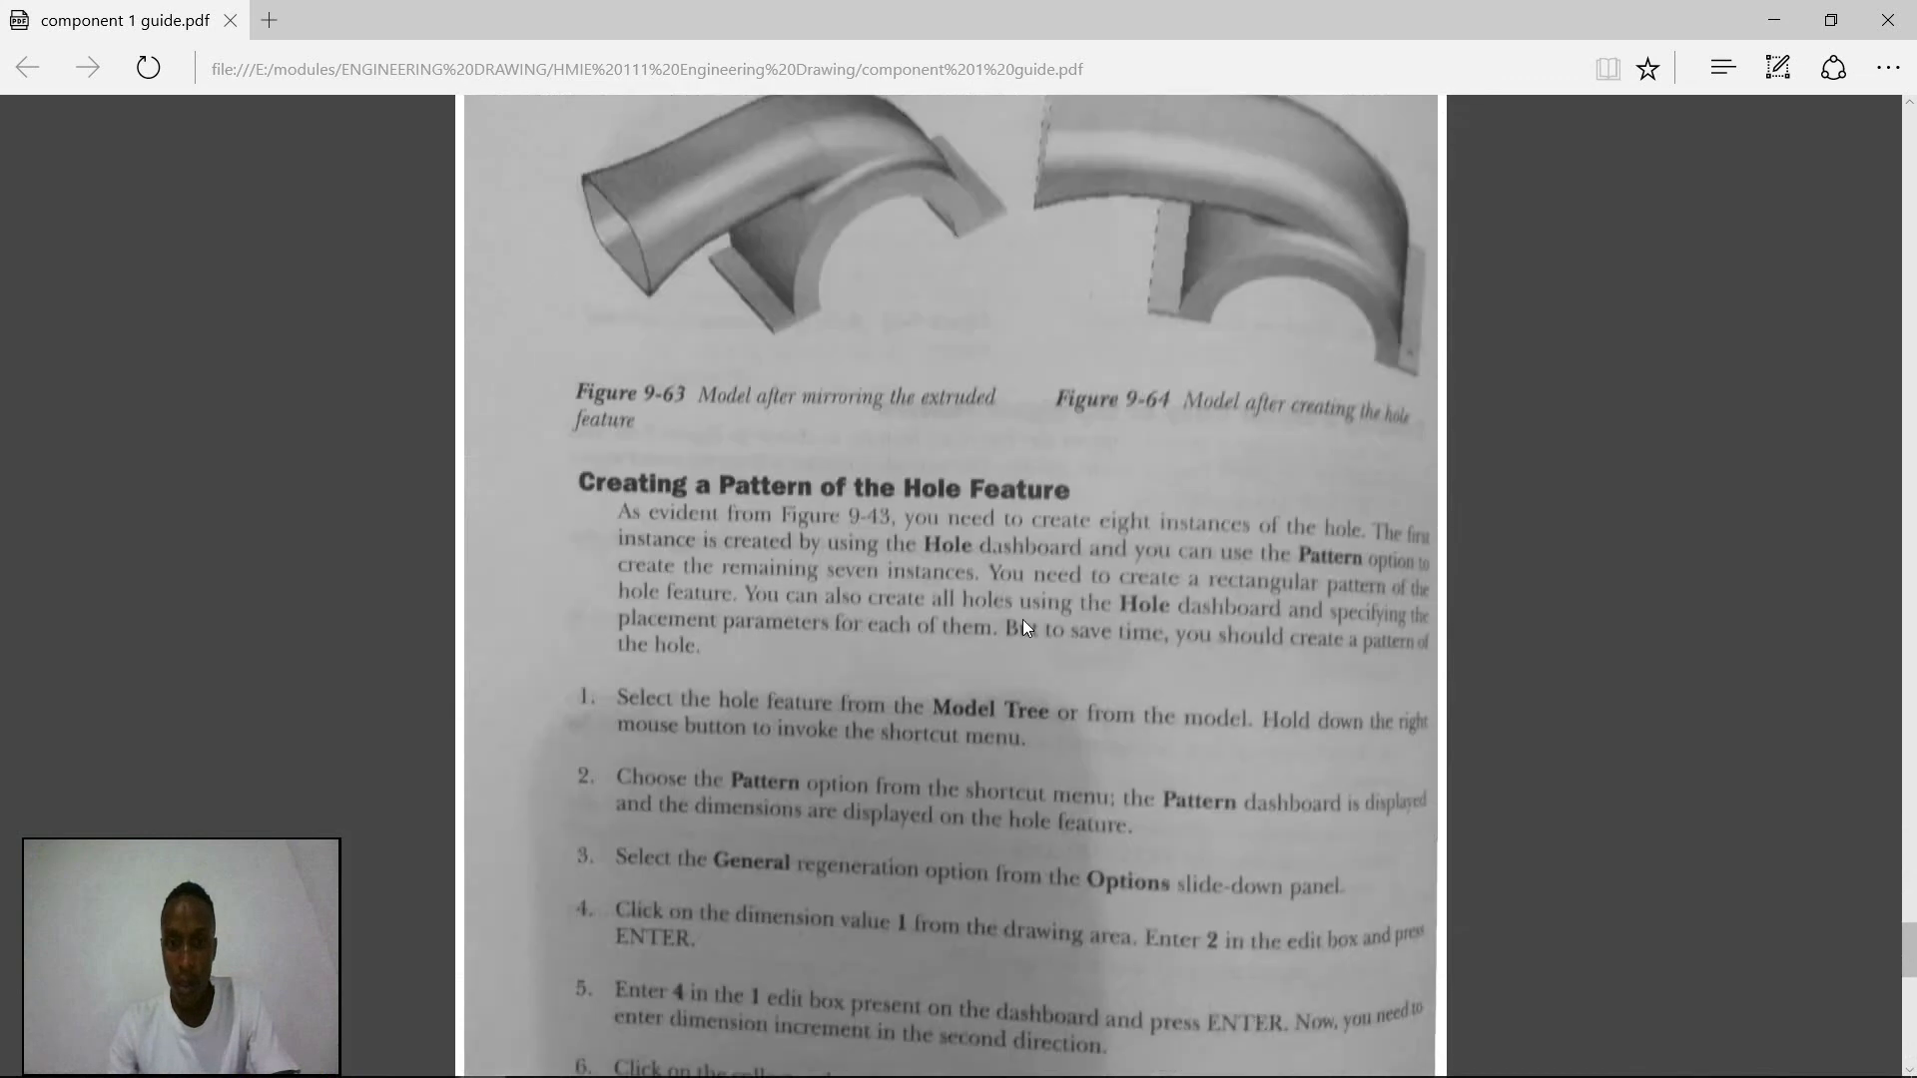
scroll(1024, 627, up, 10)
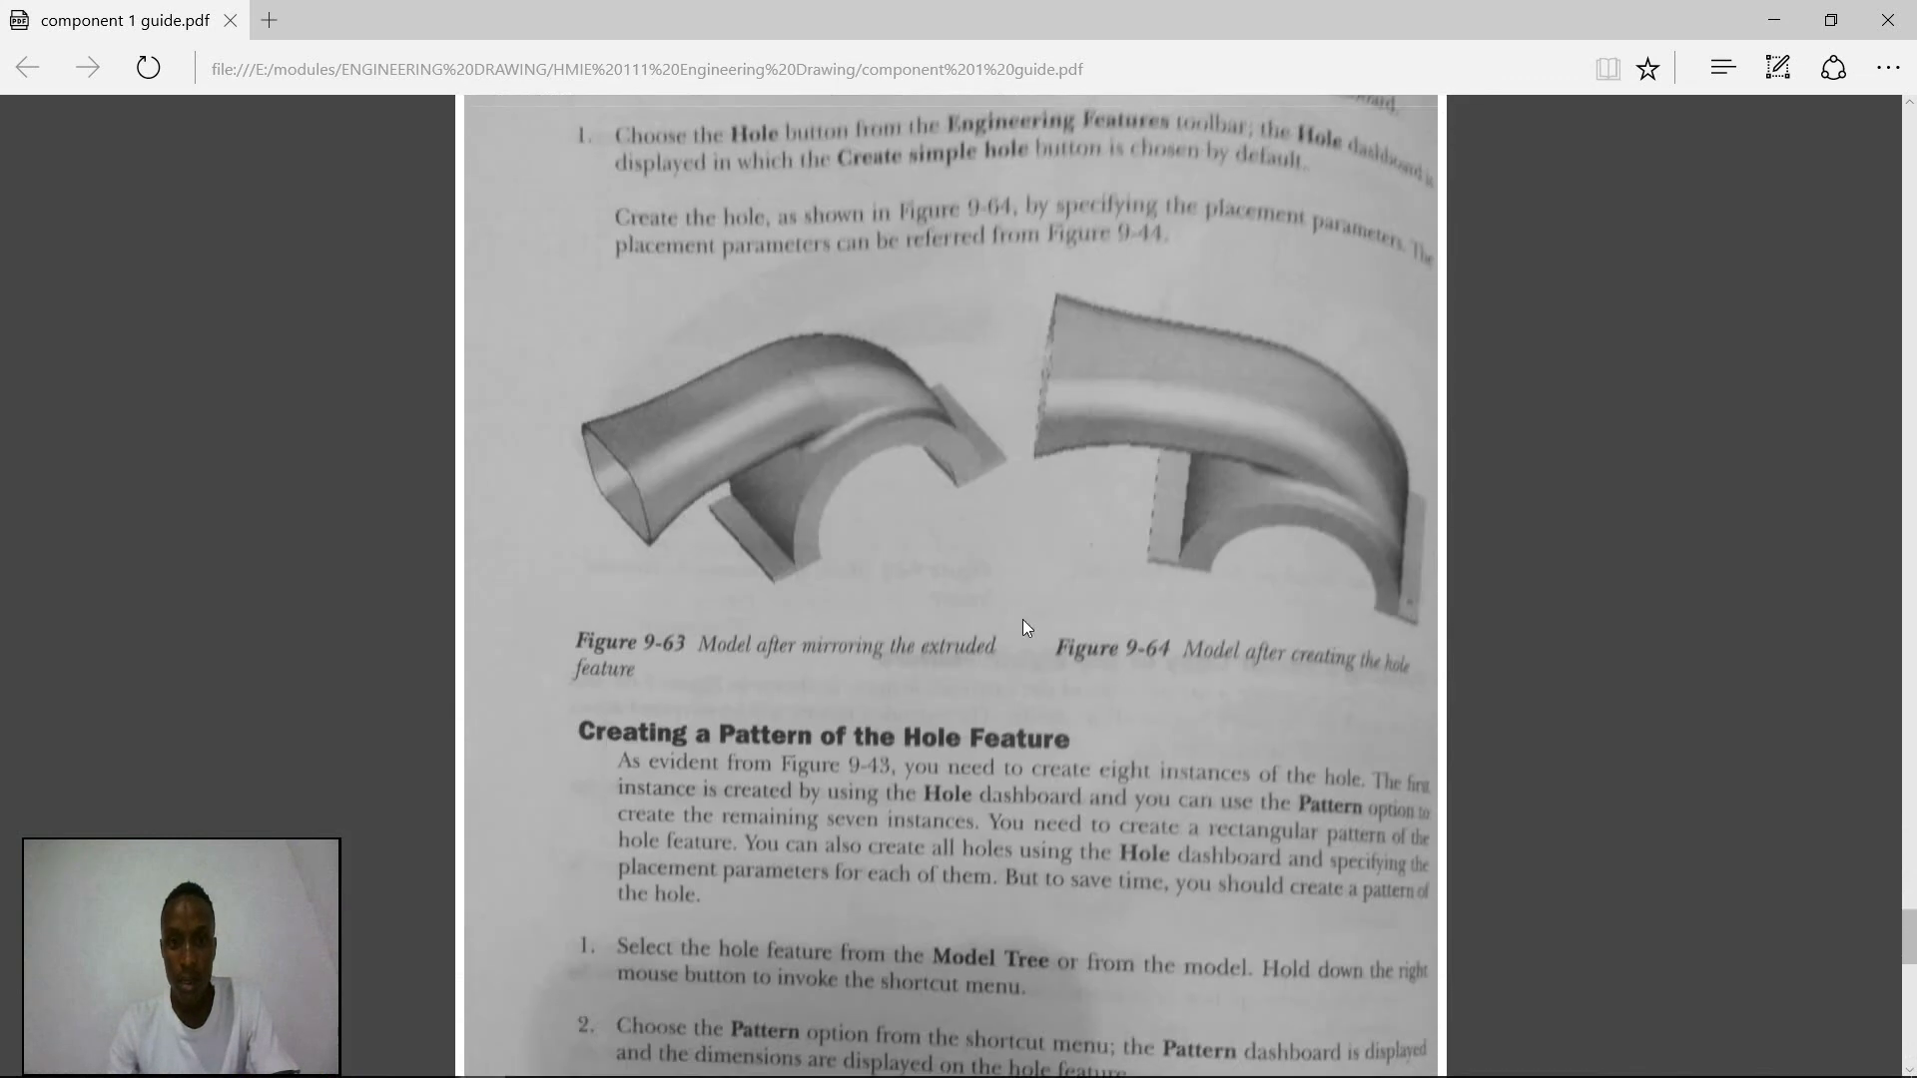
scroll(1074, 626, down, 3)
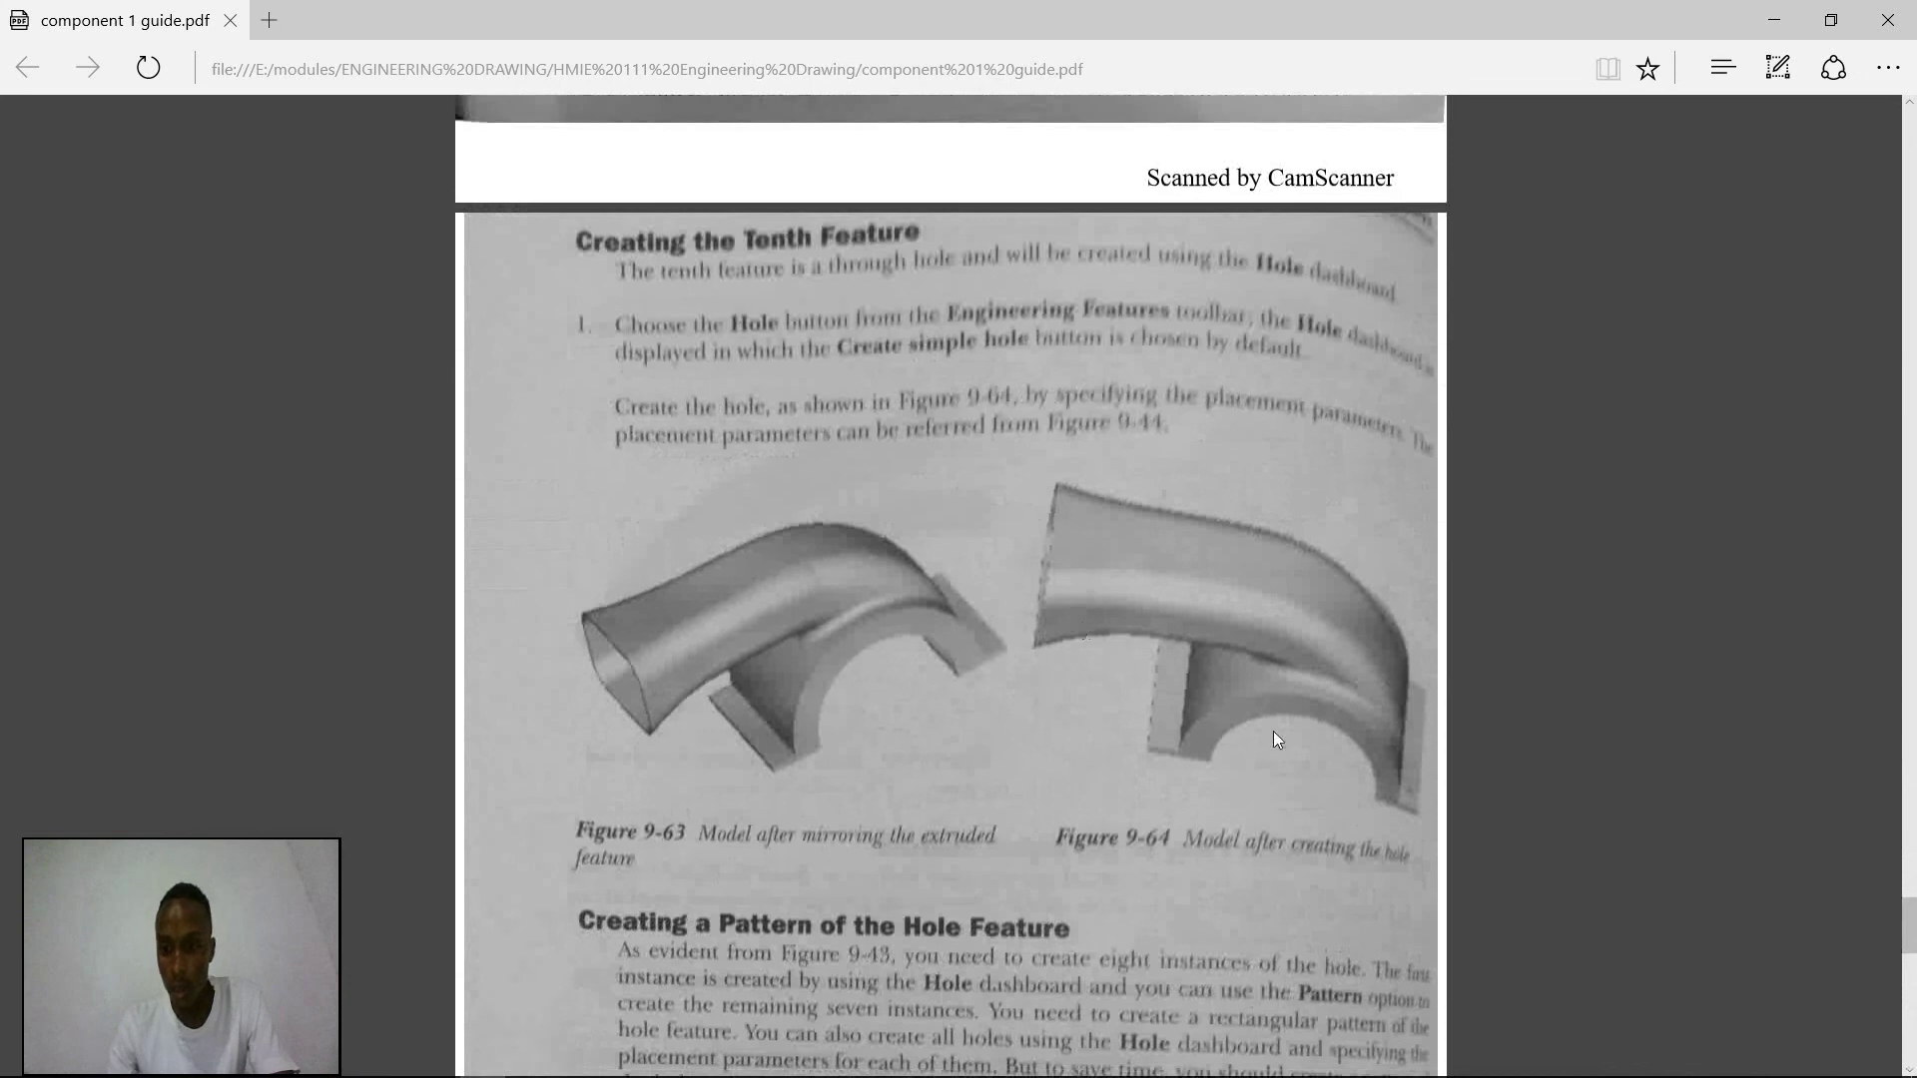
- Go back through the guide to Figure 9-44 and examine the dimensioned views of the Upper Housing
scroll(1215, 635, up, 10)
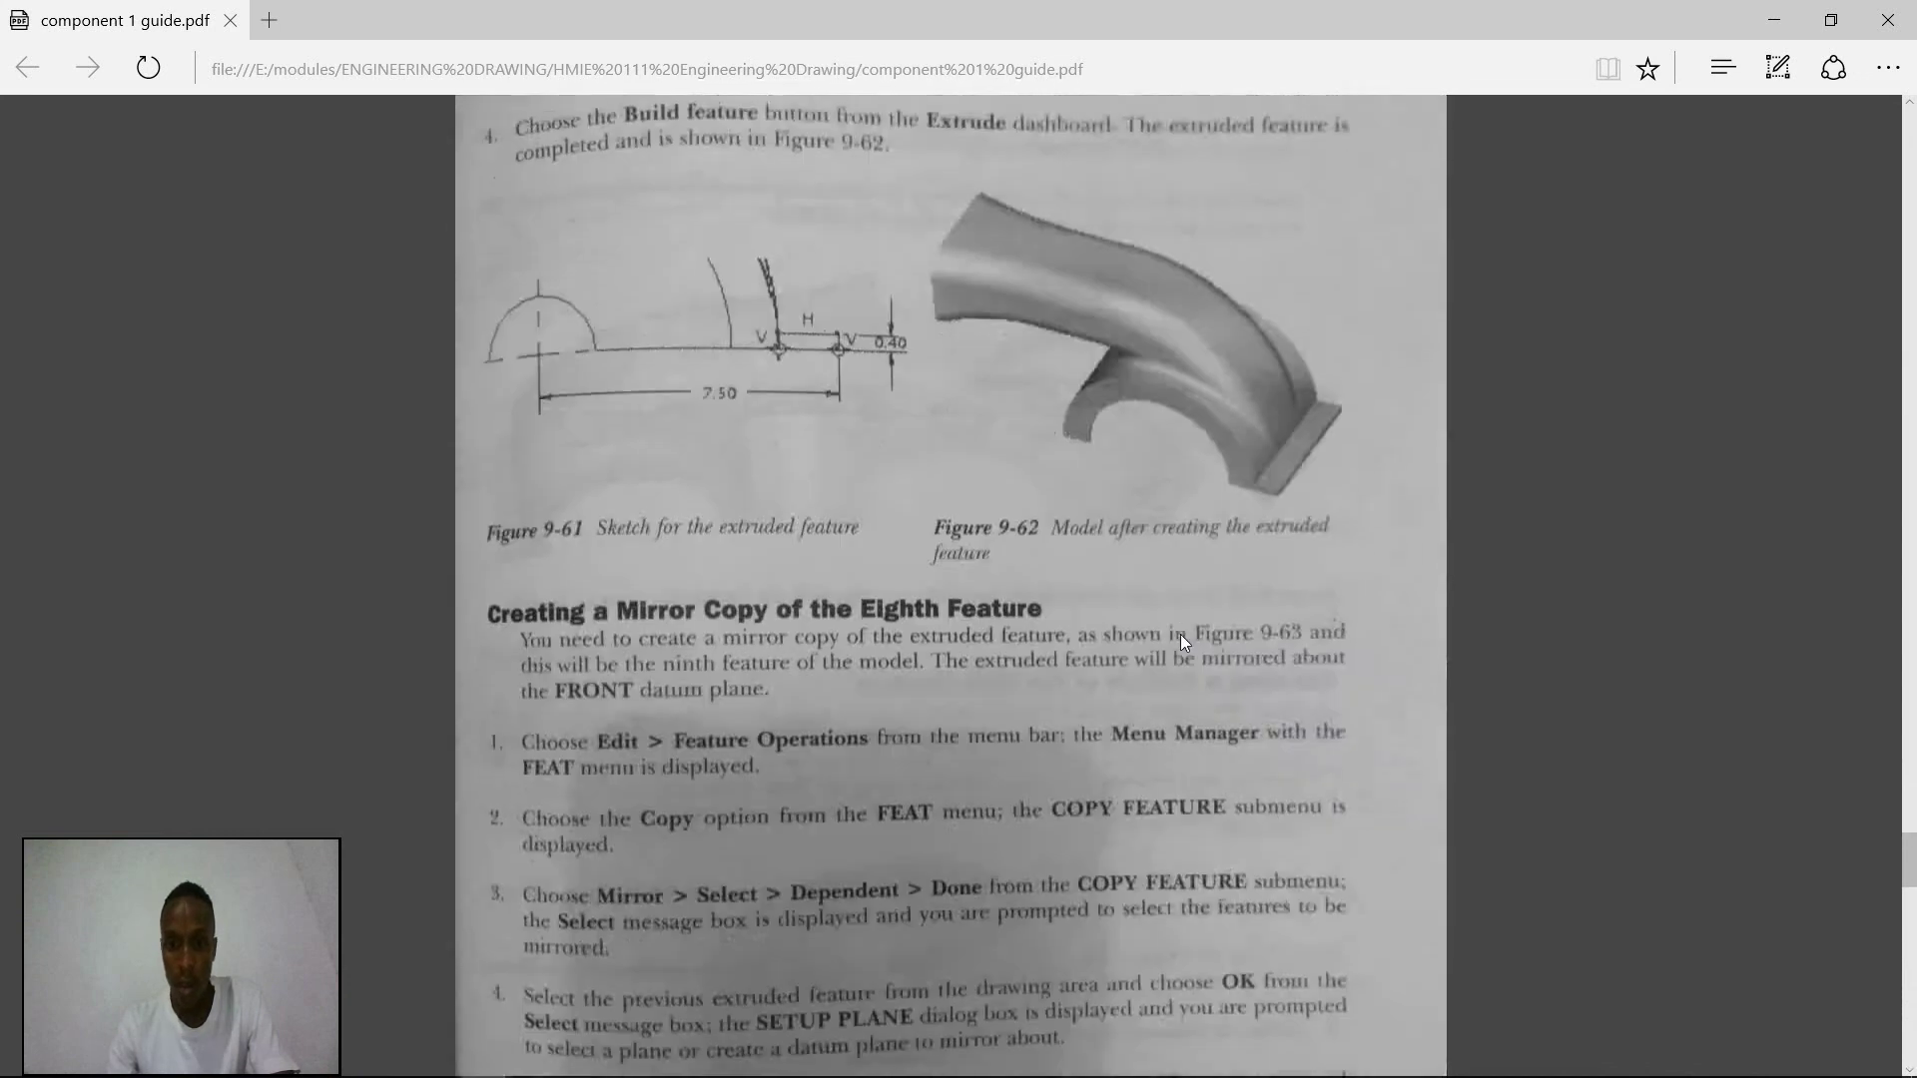
scroll(1214, 629, up, 3)
scroll(1212, 631, up, 5)
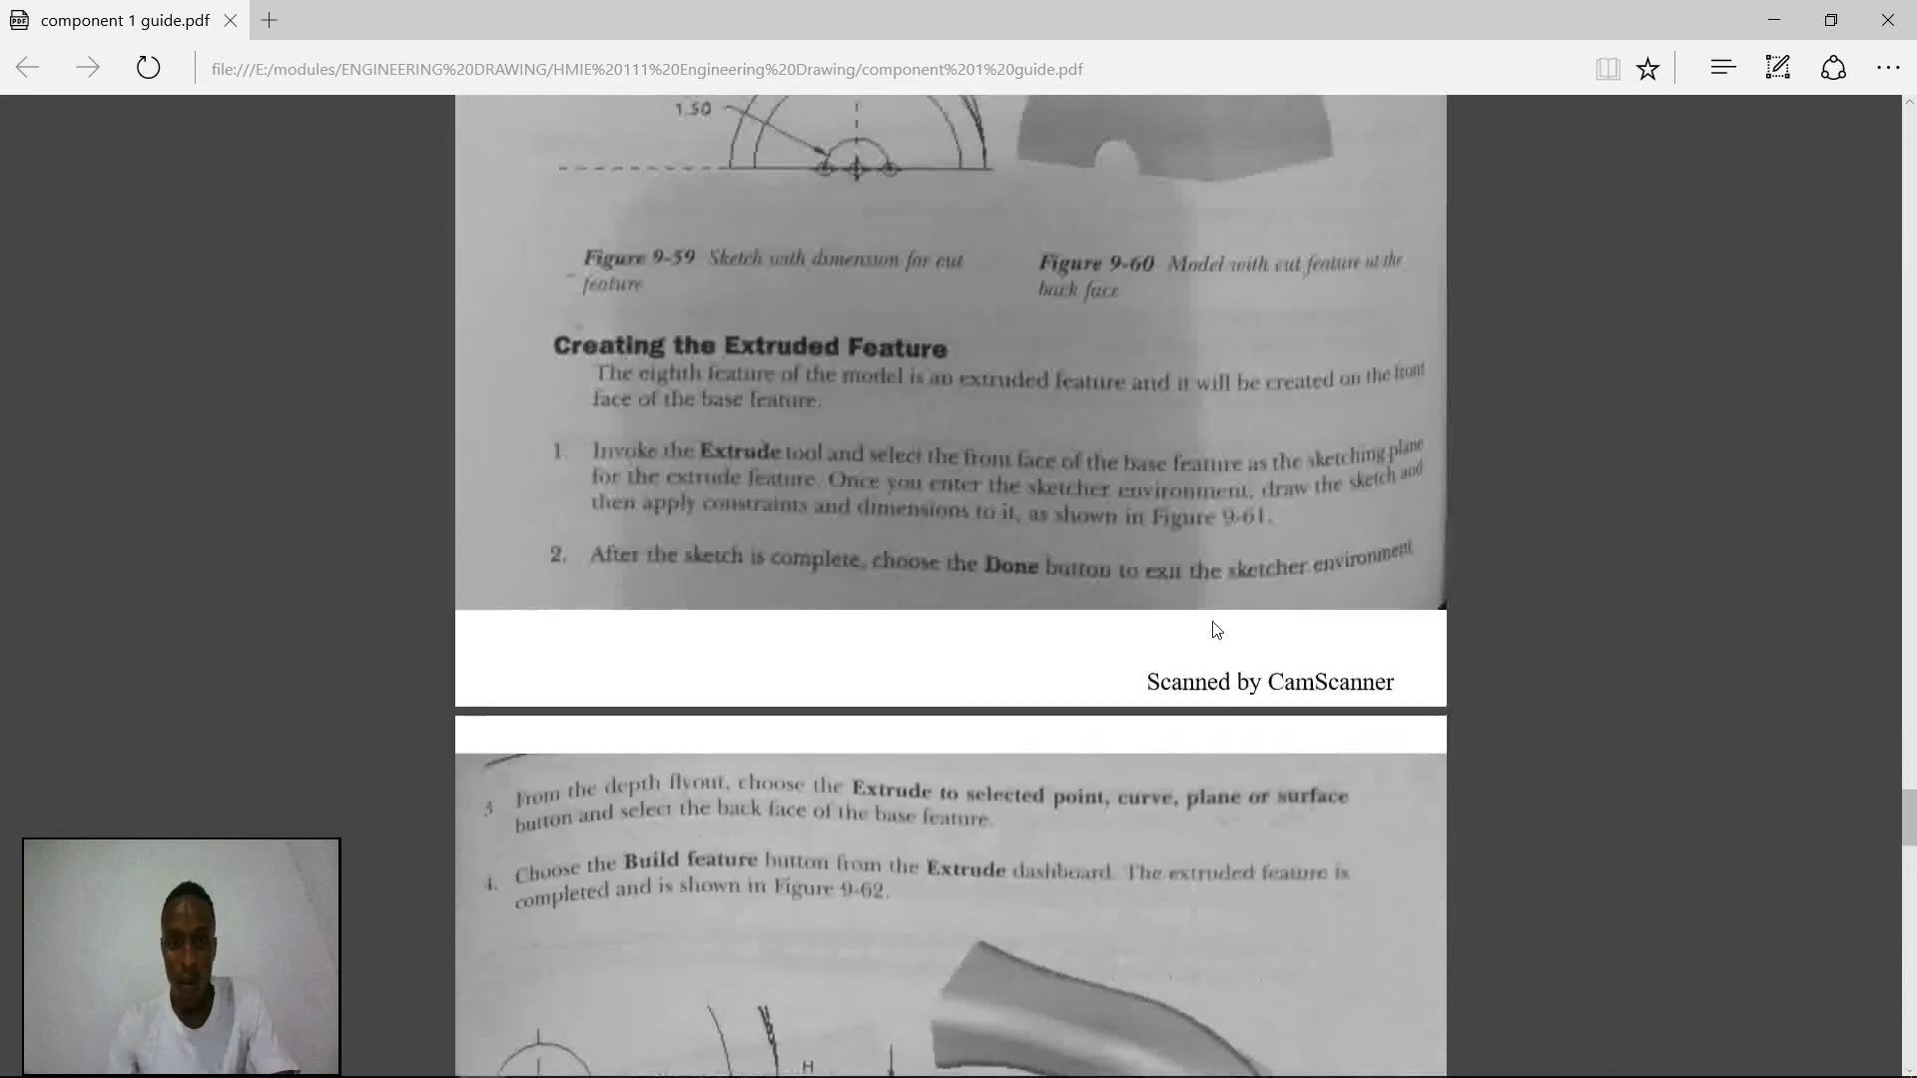
scroll(1216, 628, up, 8)
scroll(1212, 620, up, 20)
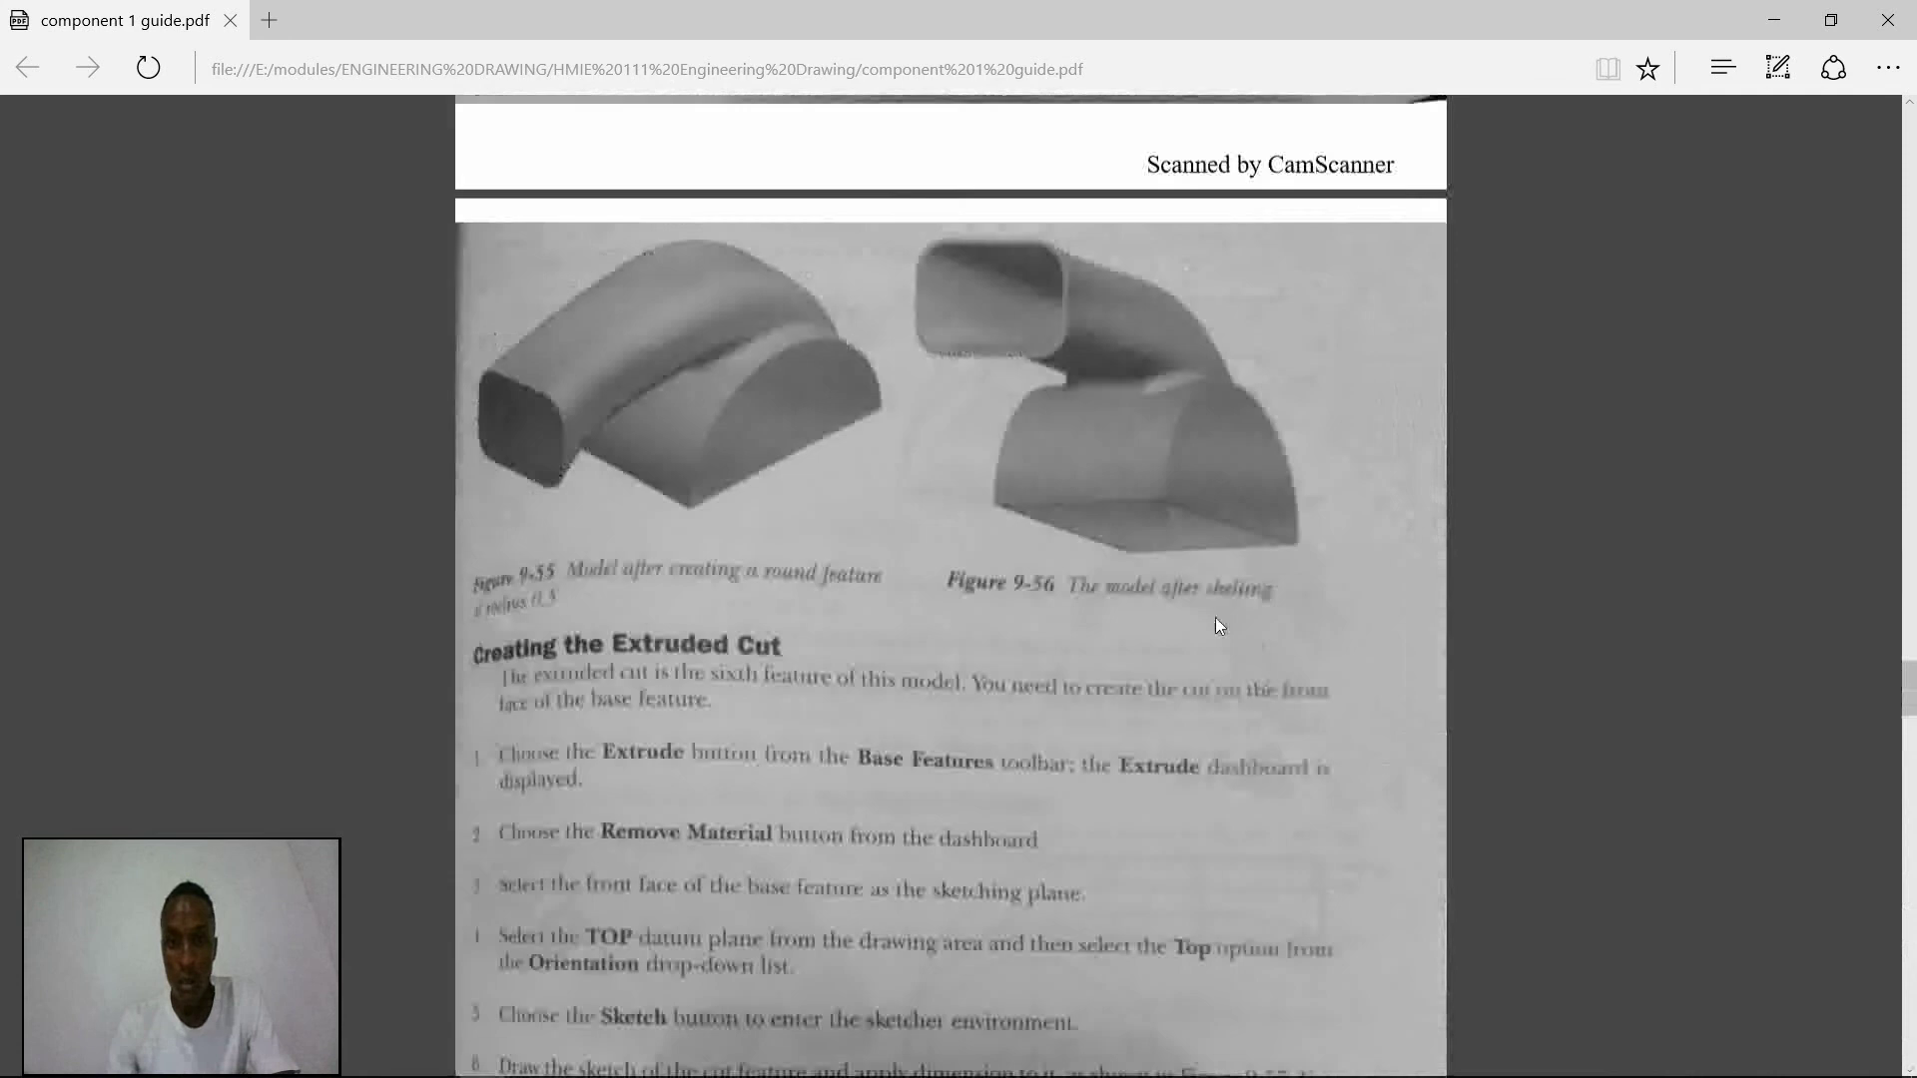
scroll(1216, 631, up, 20)
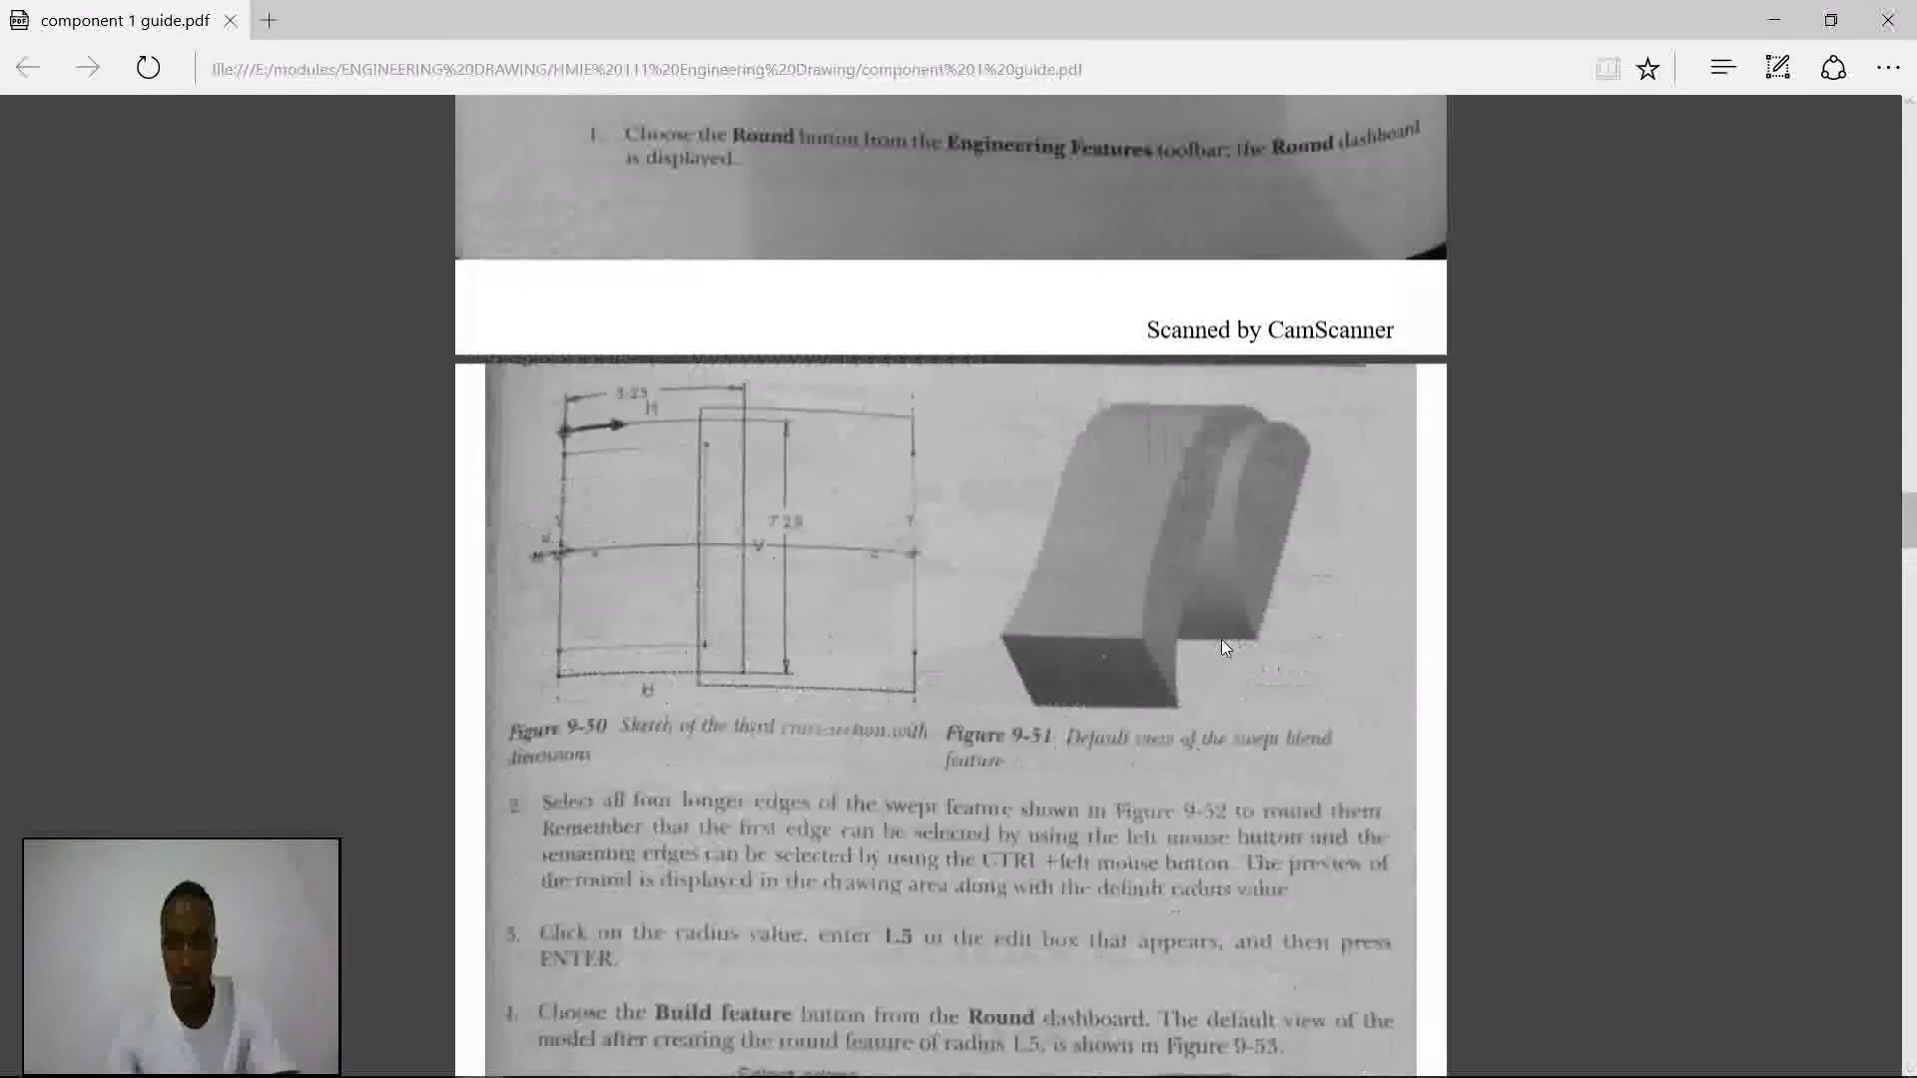
scroll(1219, 637, up, 20)
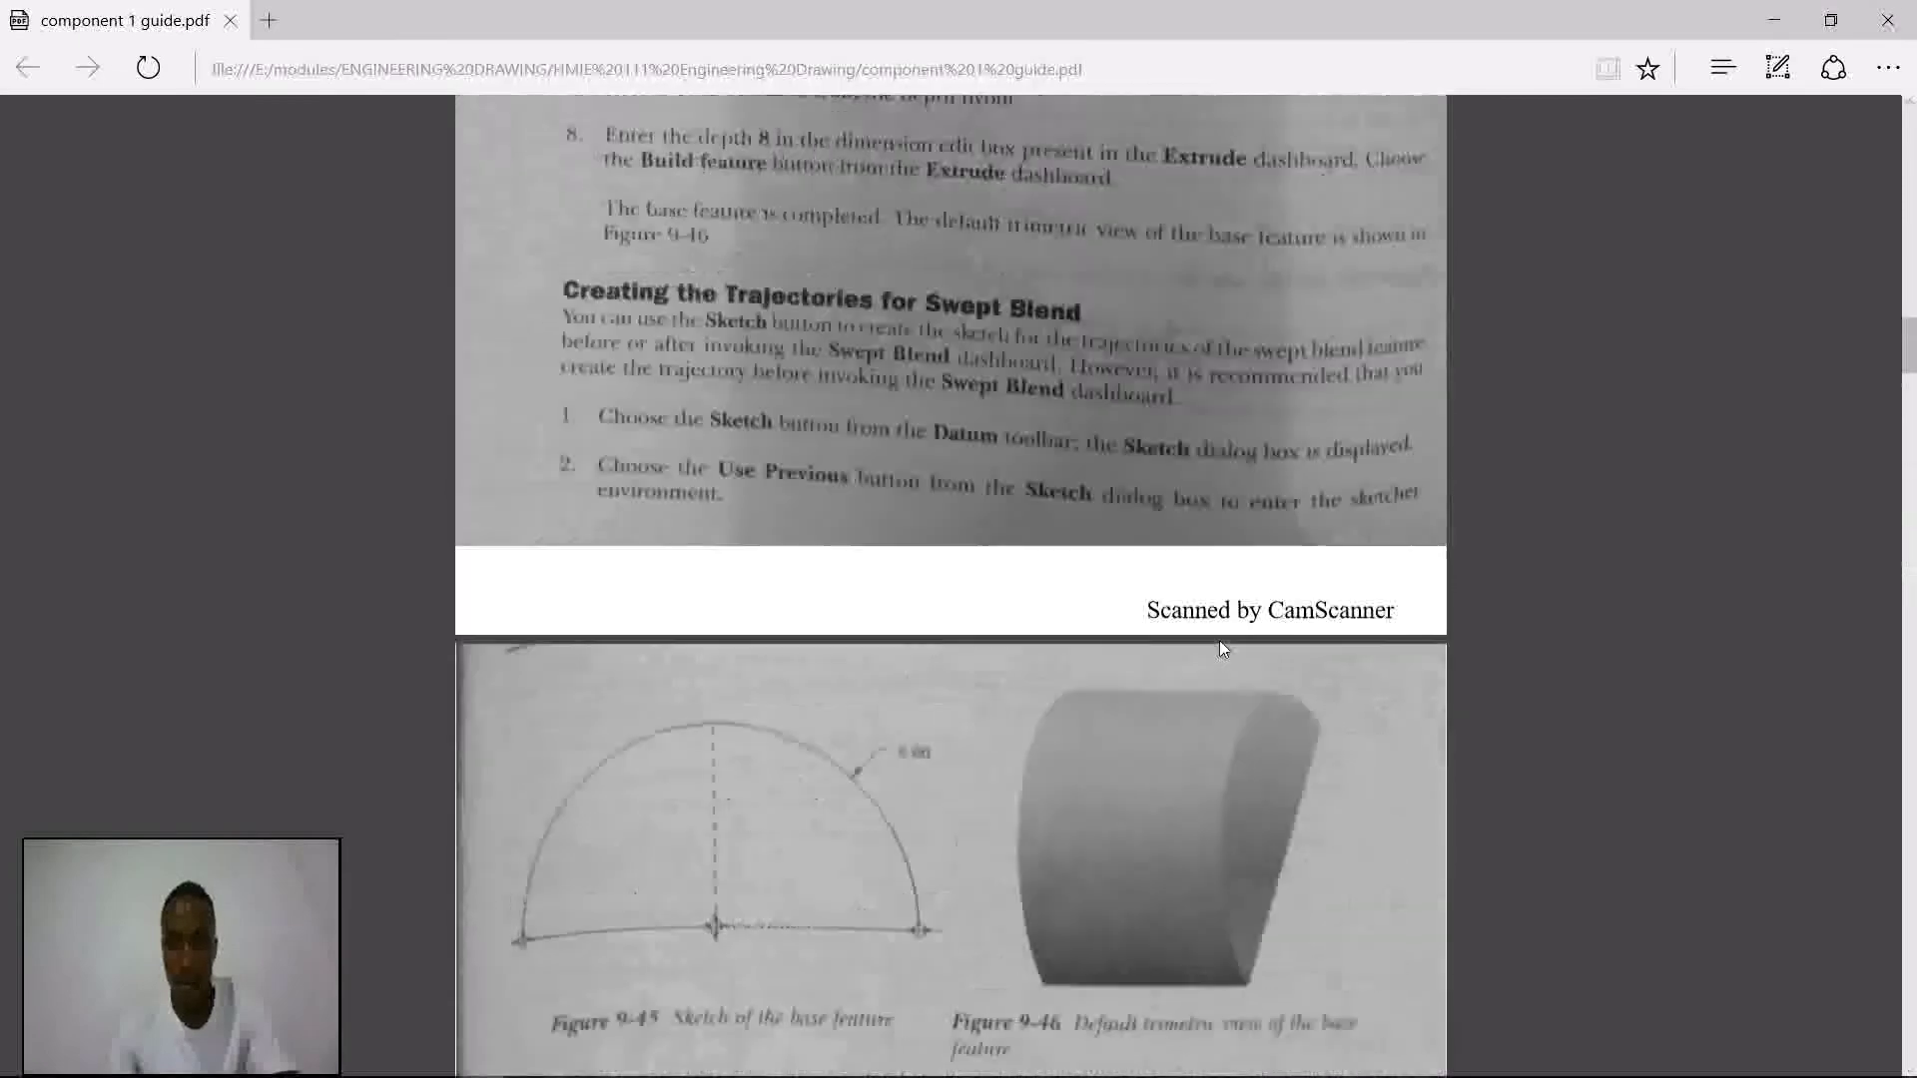
scroll(1220, 642, up, 5)
scroll(1220, 642, down, 1)
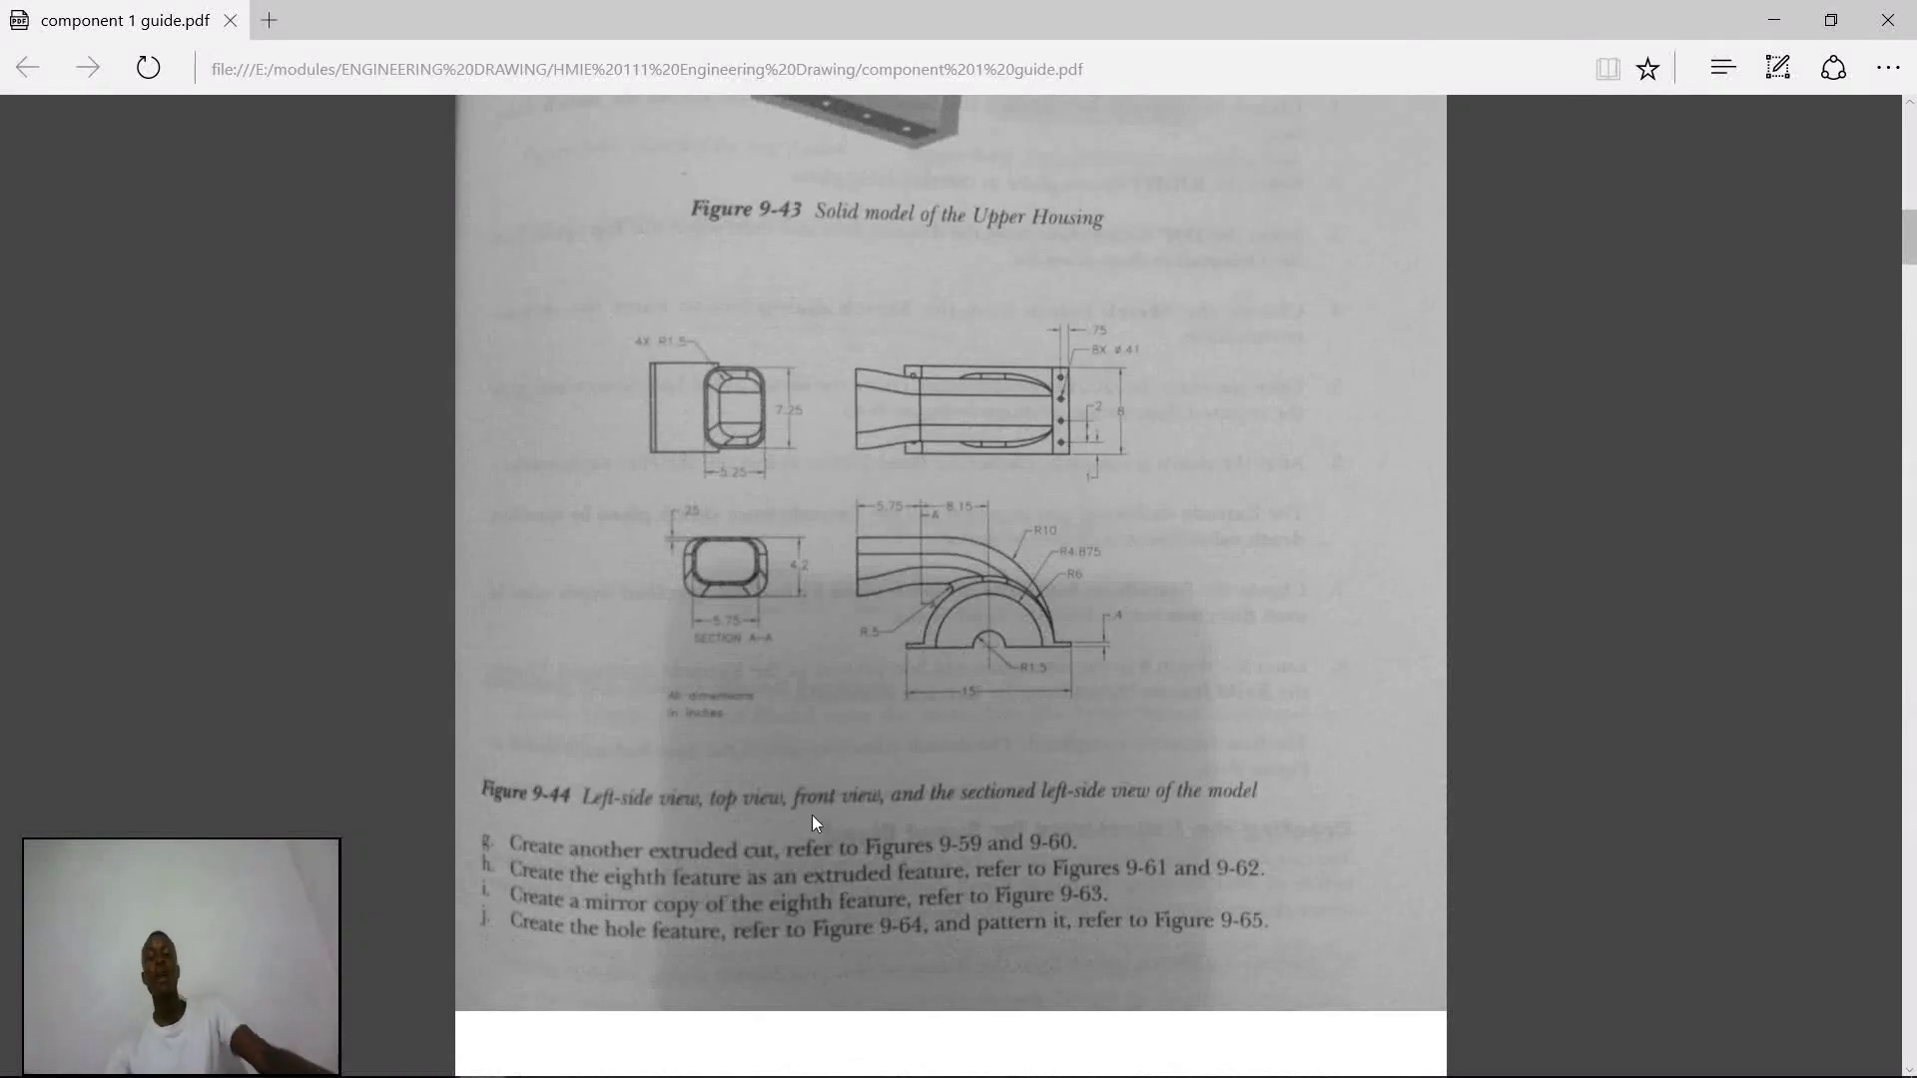
- Return to the guide's section on mirroring the eighth feature and review Figure 9-61 and the mirror-copy instructions
scroll(933, 707, down, 15)
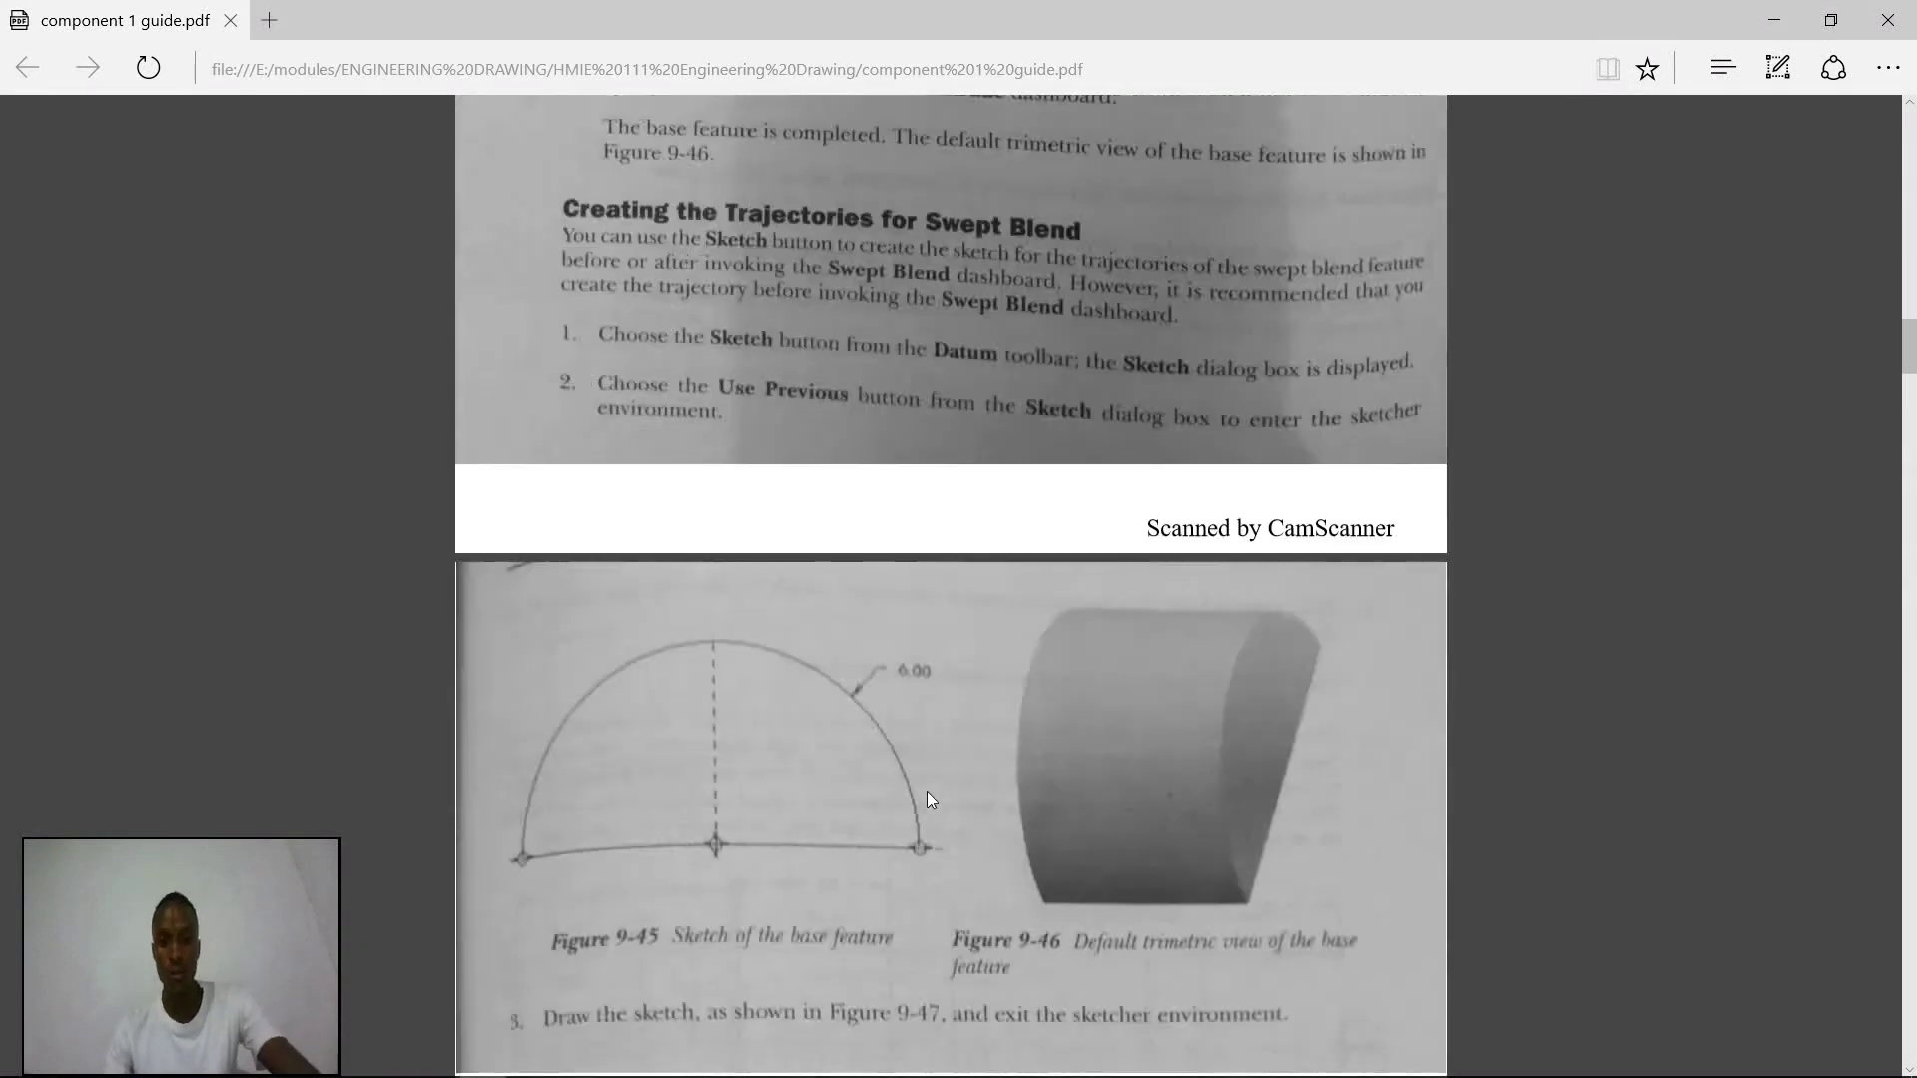
scroll(926, 792, down, 20)
scroll(924, 793, down, 15)
scroll(924, 805, down, 20)
scroll(919, 823, down, 6)
scroll(853, 669, down, 10)
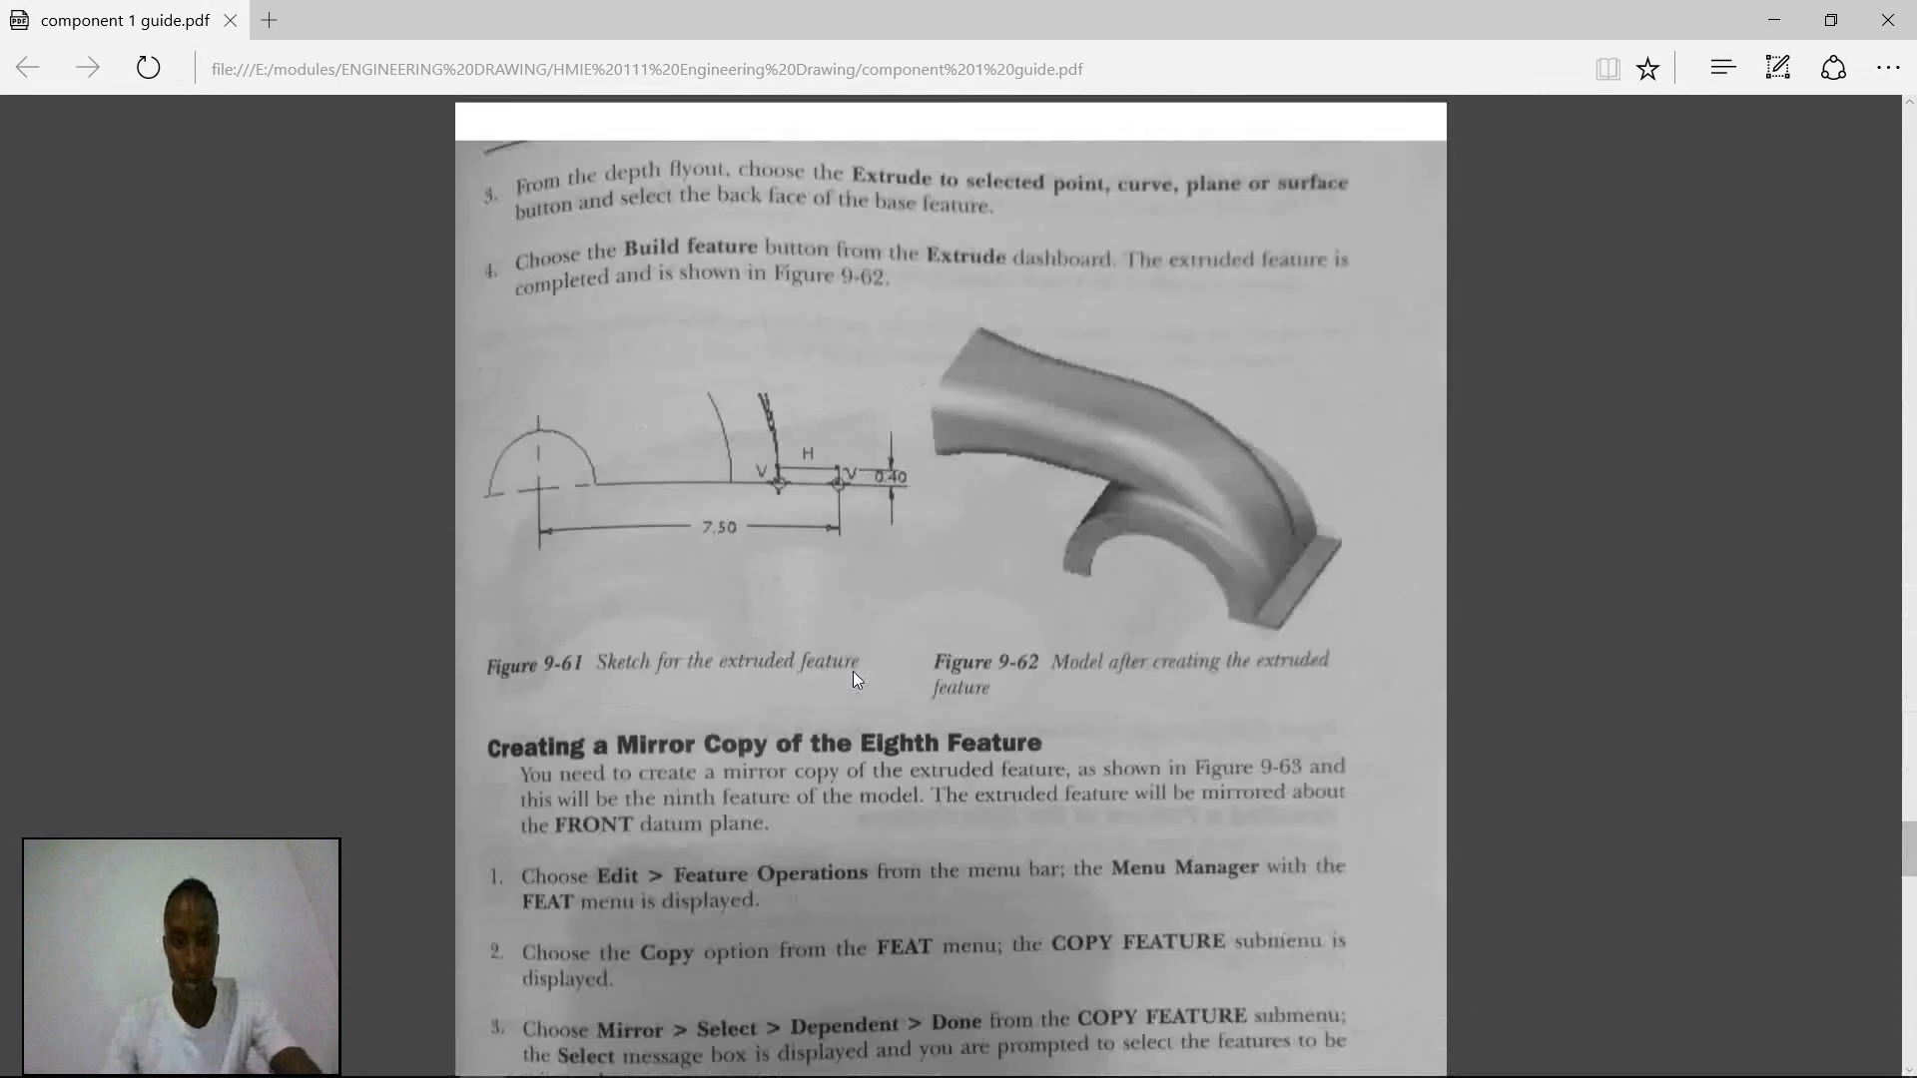
scroll(854, 671, down, 2)
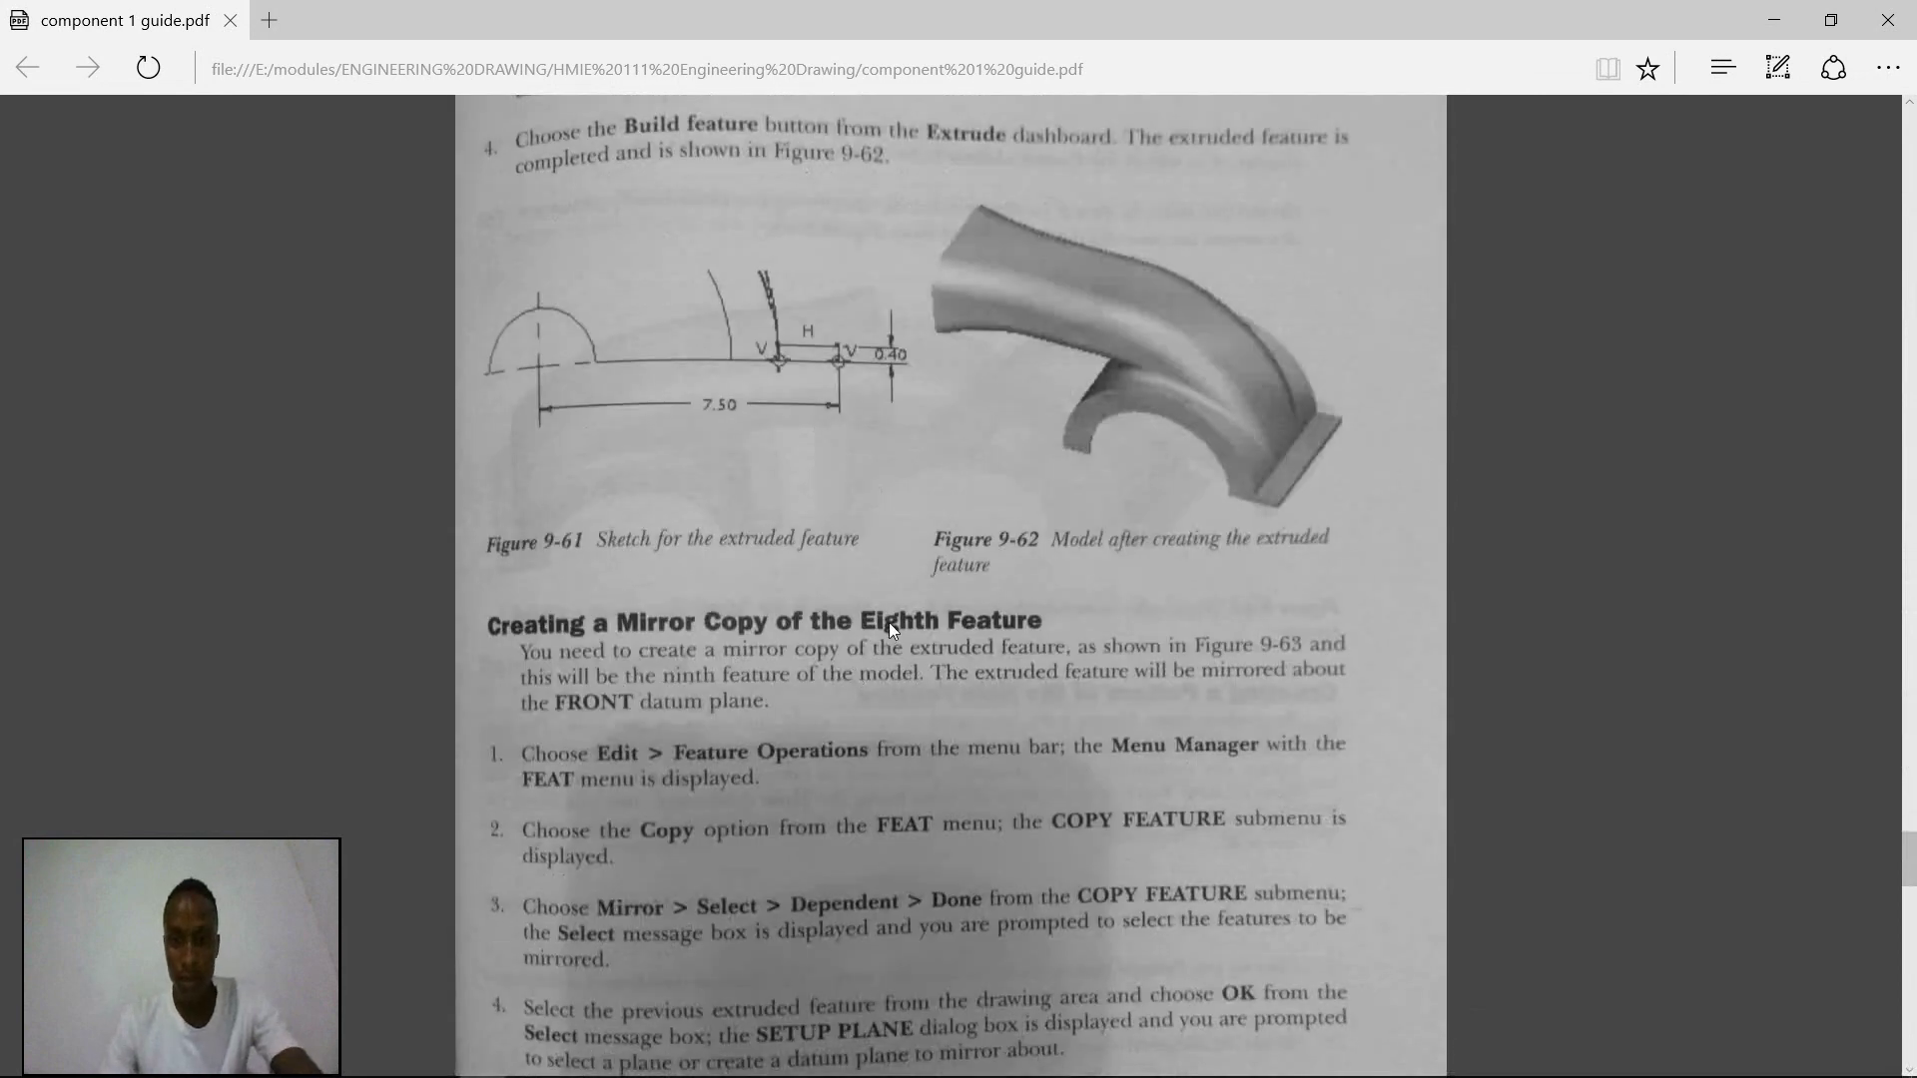
scroll(892, 620, down, 2)
scroll(687, 571, down, 7)
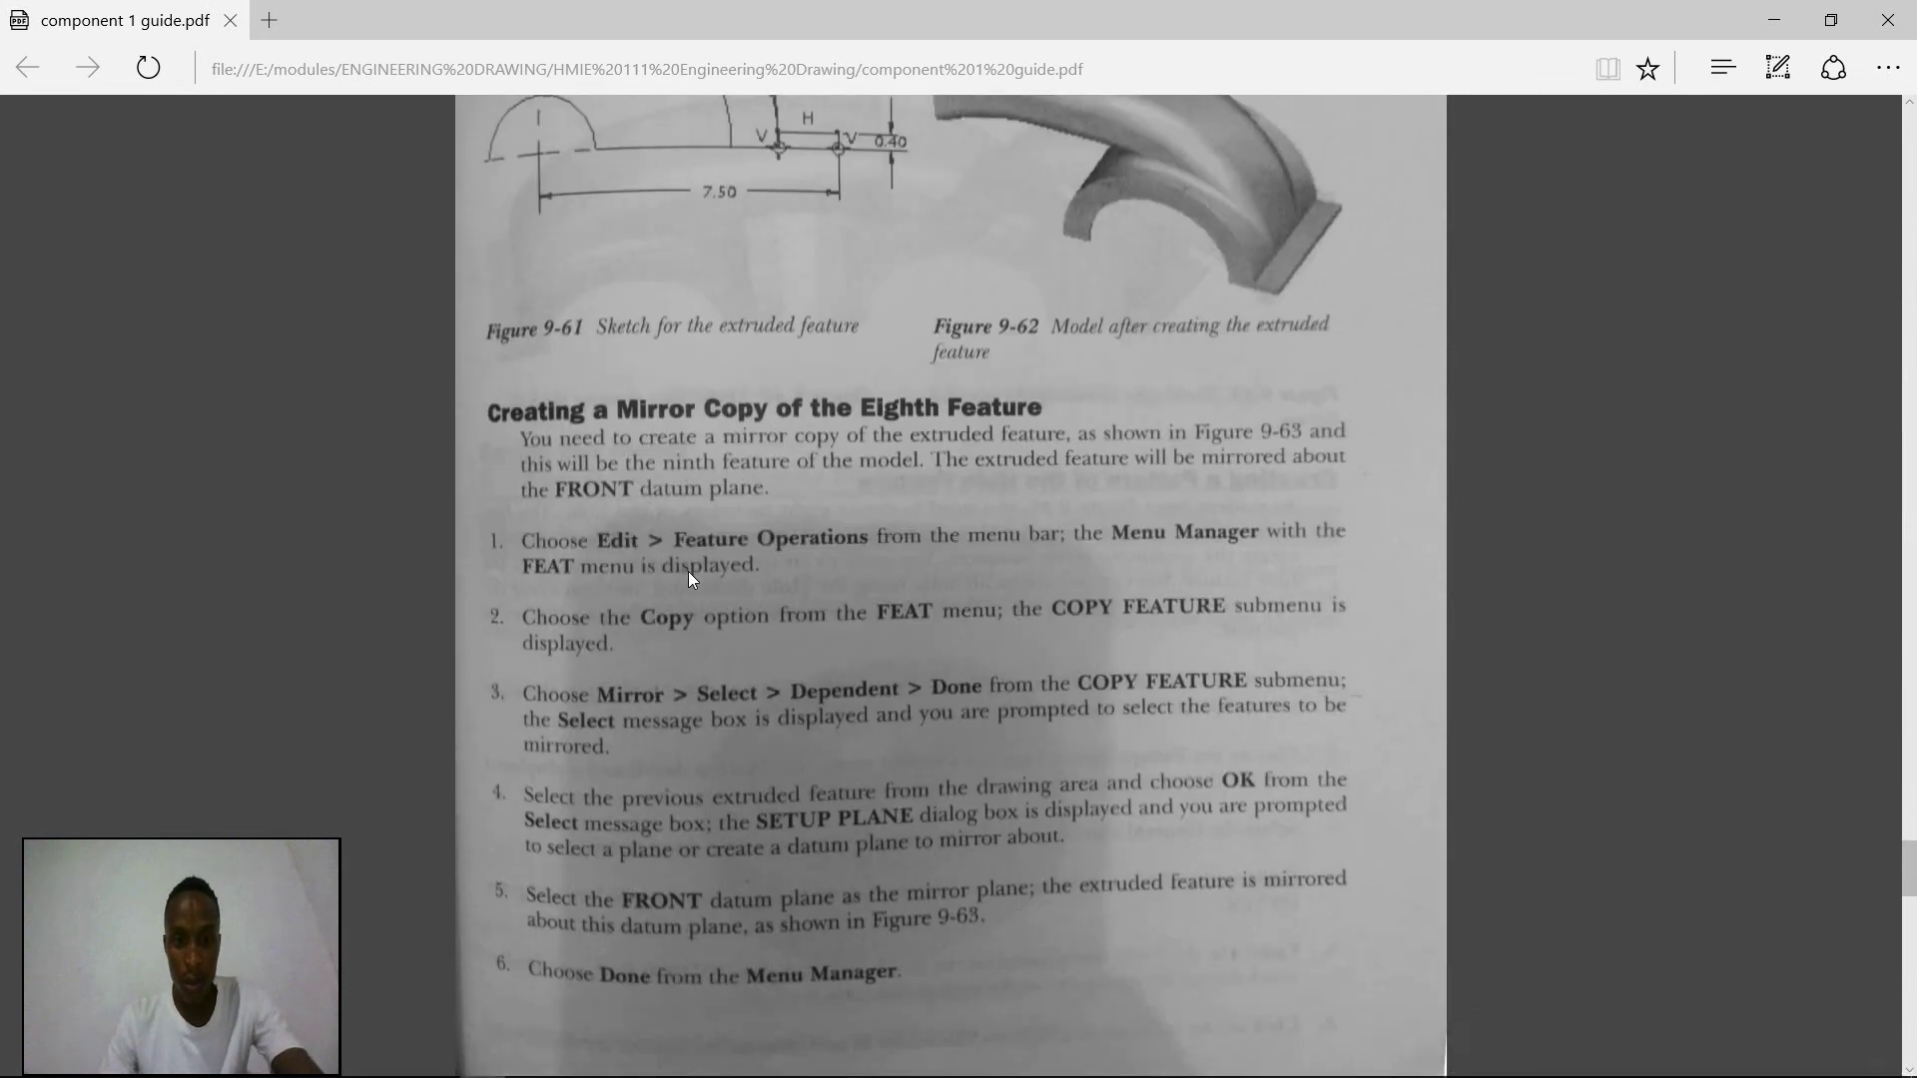
scroll(687, 579, up, 4)
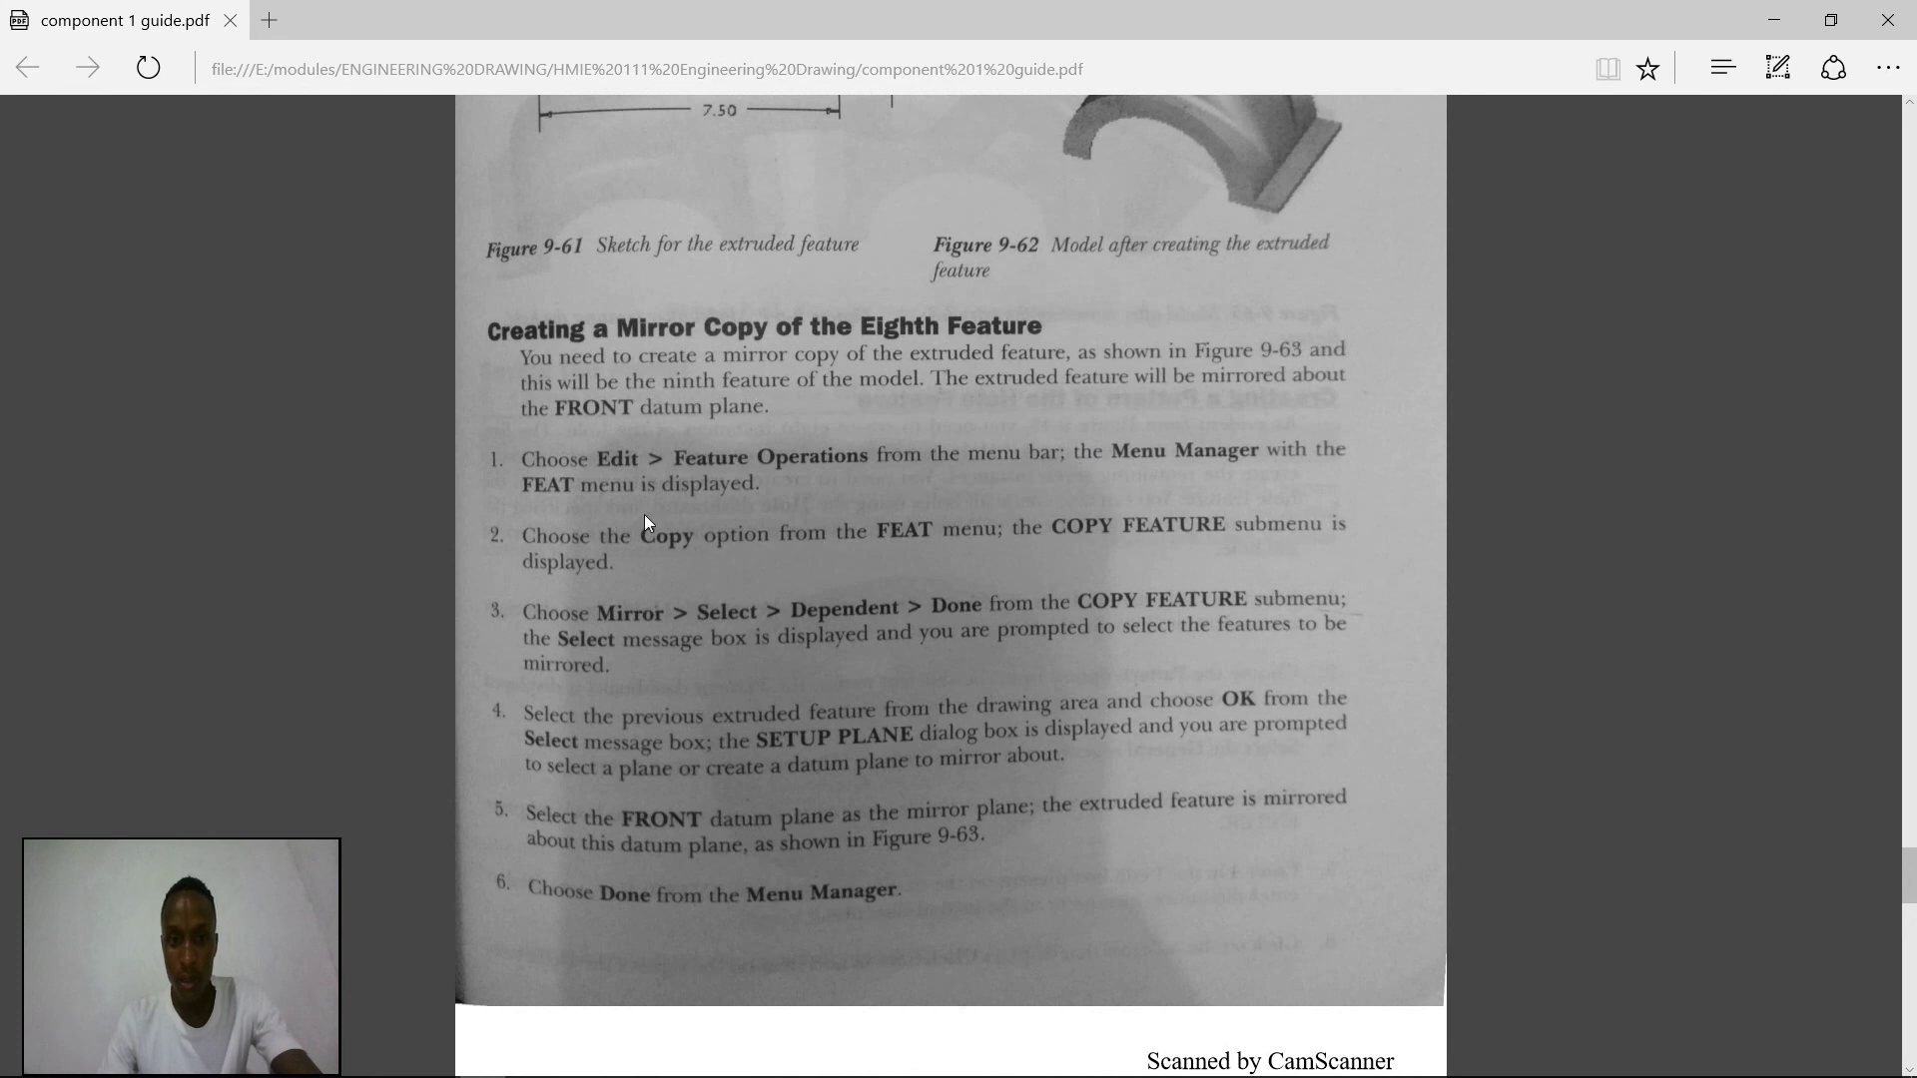
- Read the guide's mirror-copy and tenth-feature instructions and examine Figures 9-63 and 9-64
scroll(697, 551, down, 2)
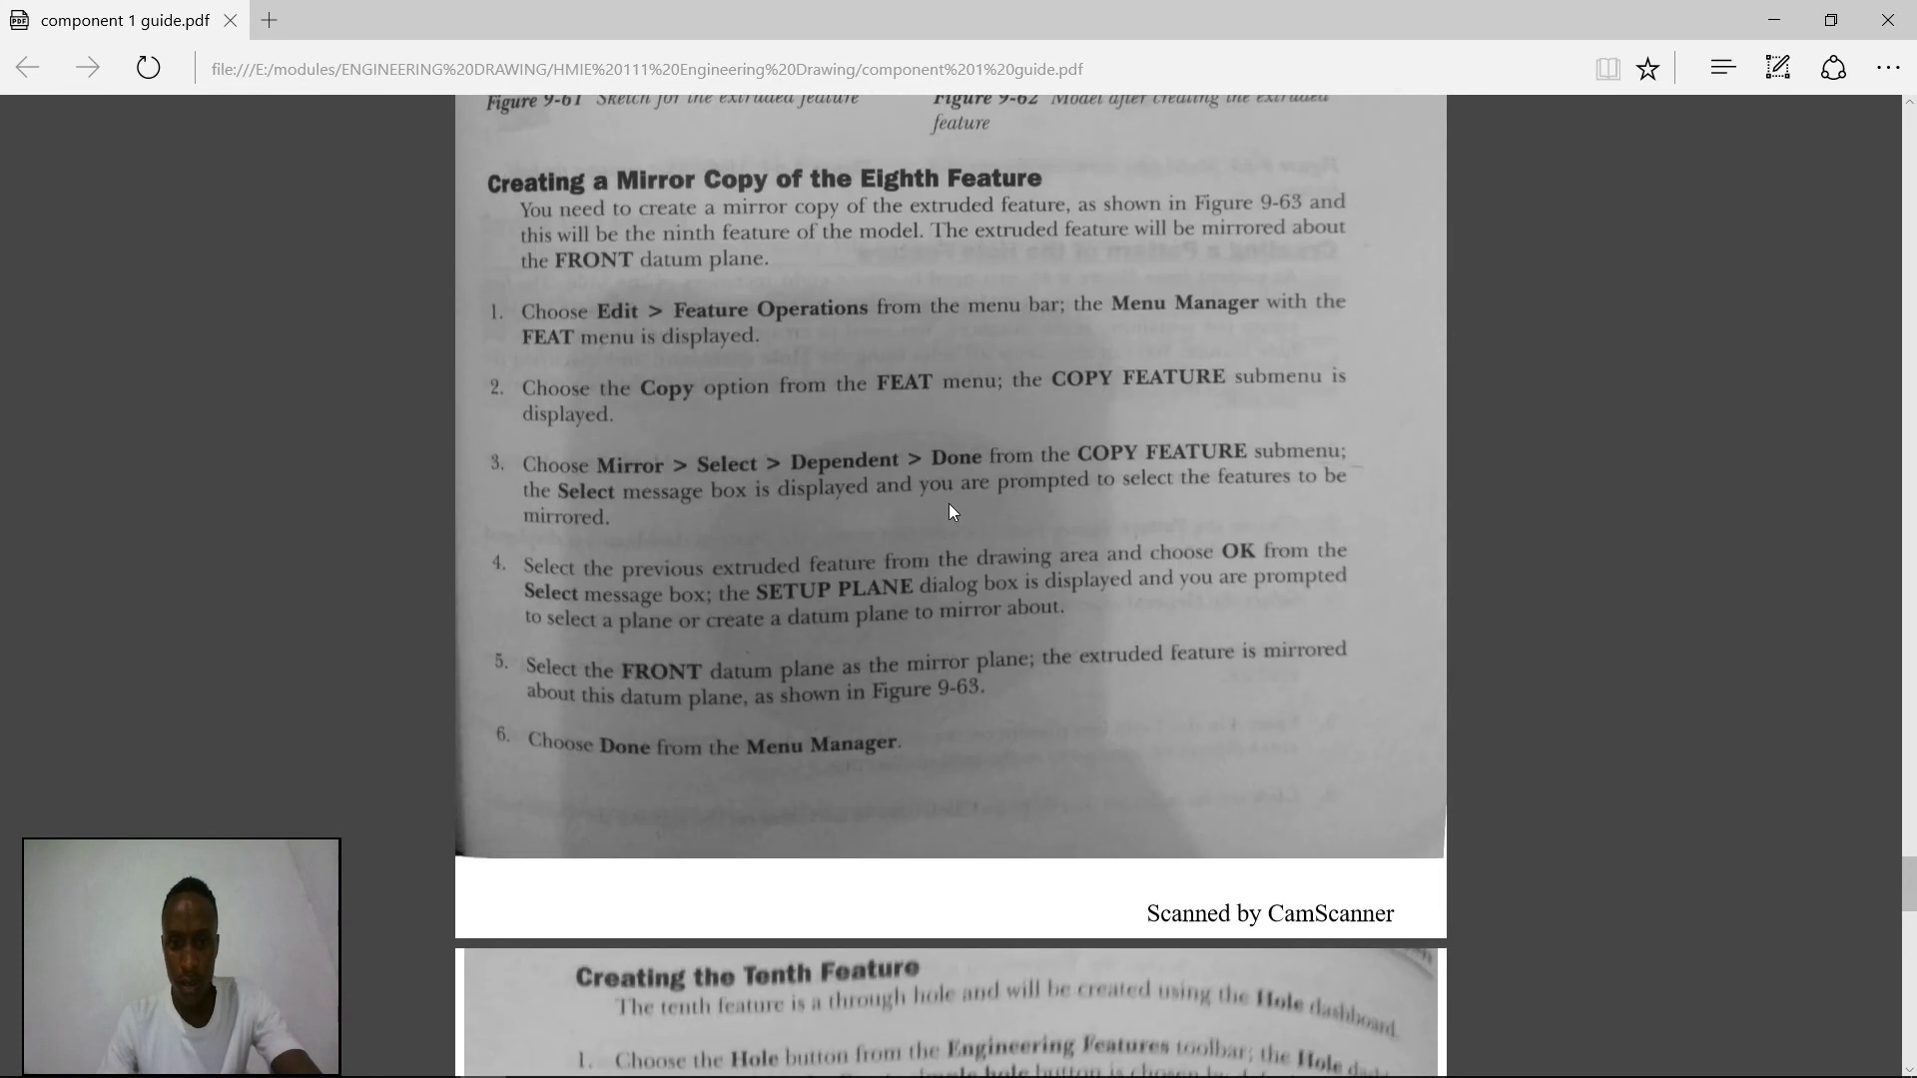
scroll(945, 506, down, 2)
scroll(945, 506, up, 4)
scroll(945, 506, down, 10)
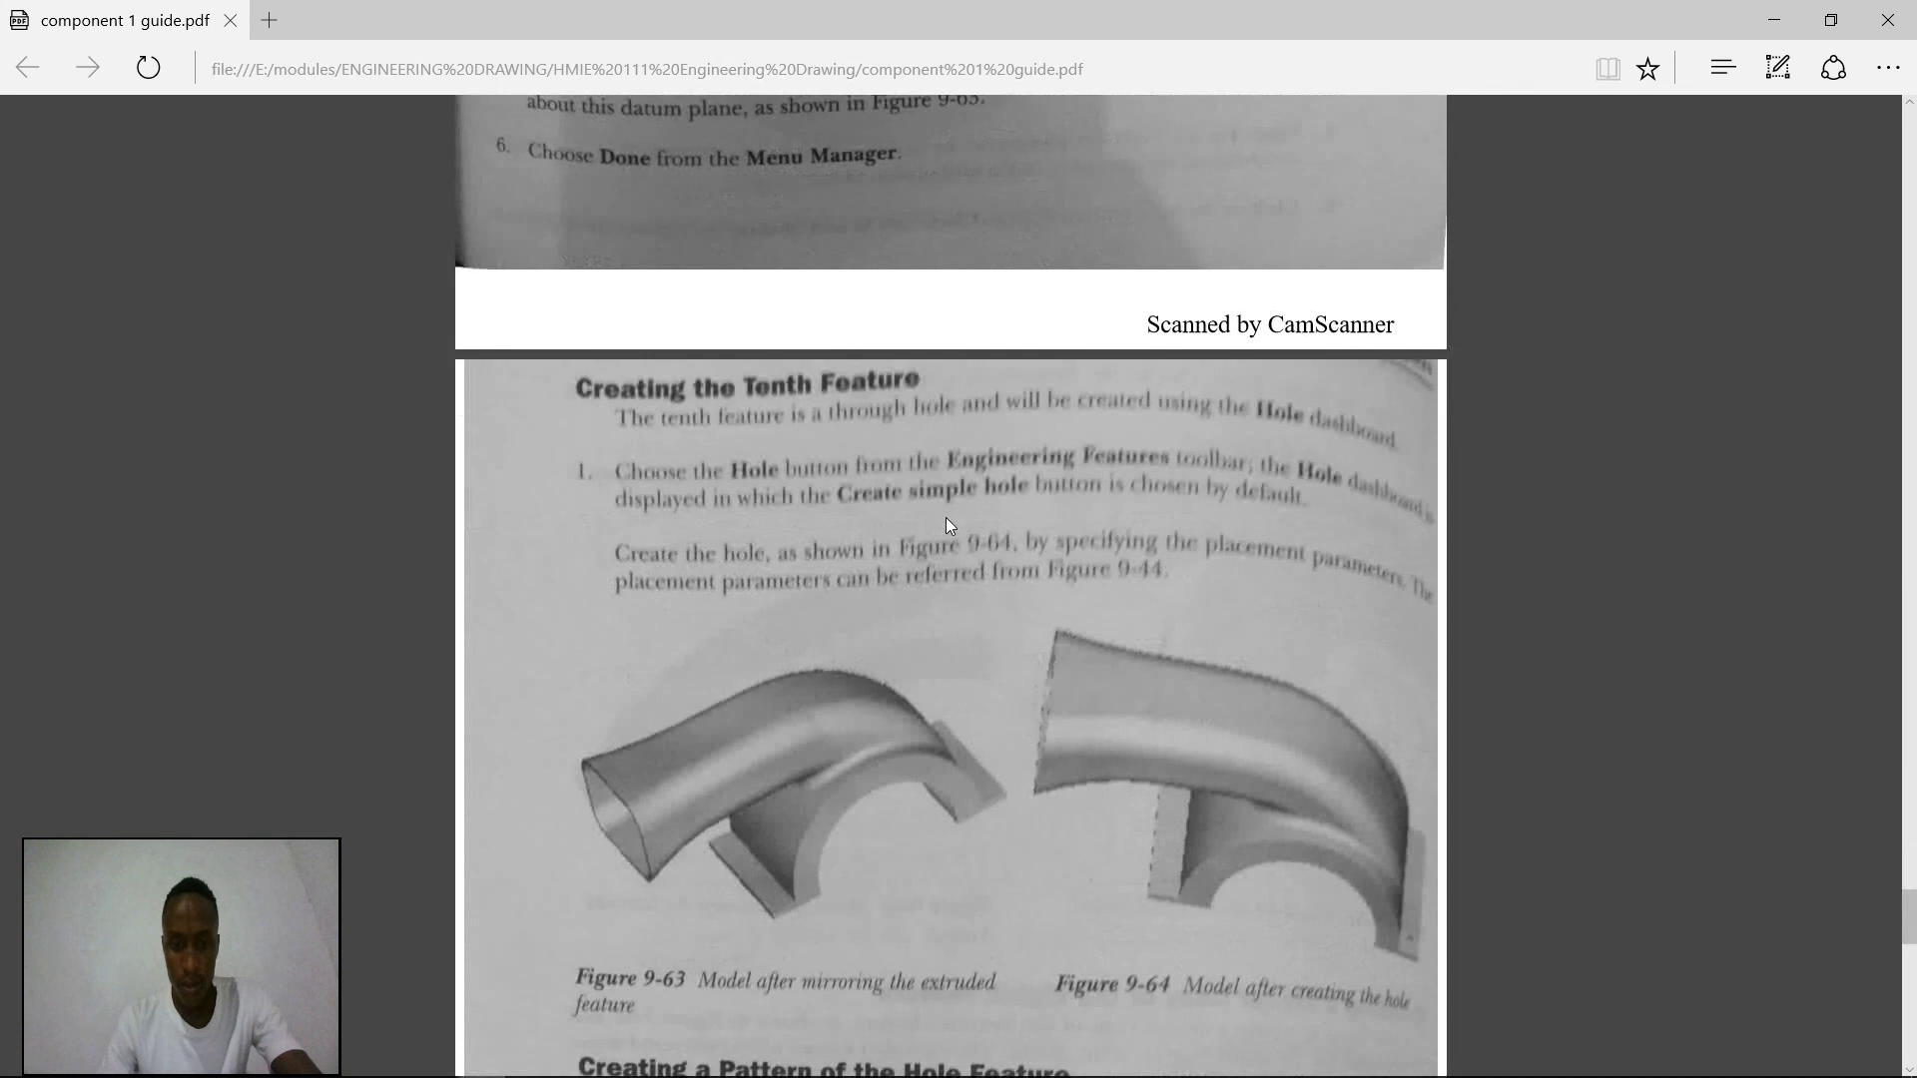
scroll(947, 526, down, 4)
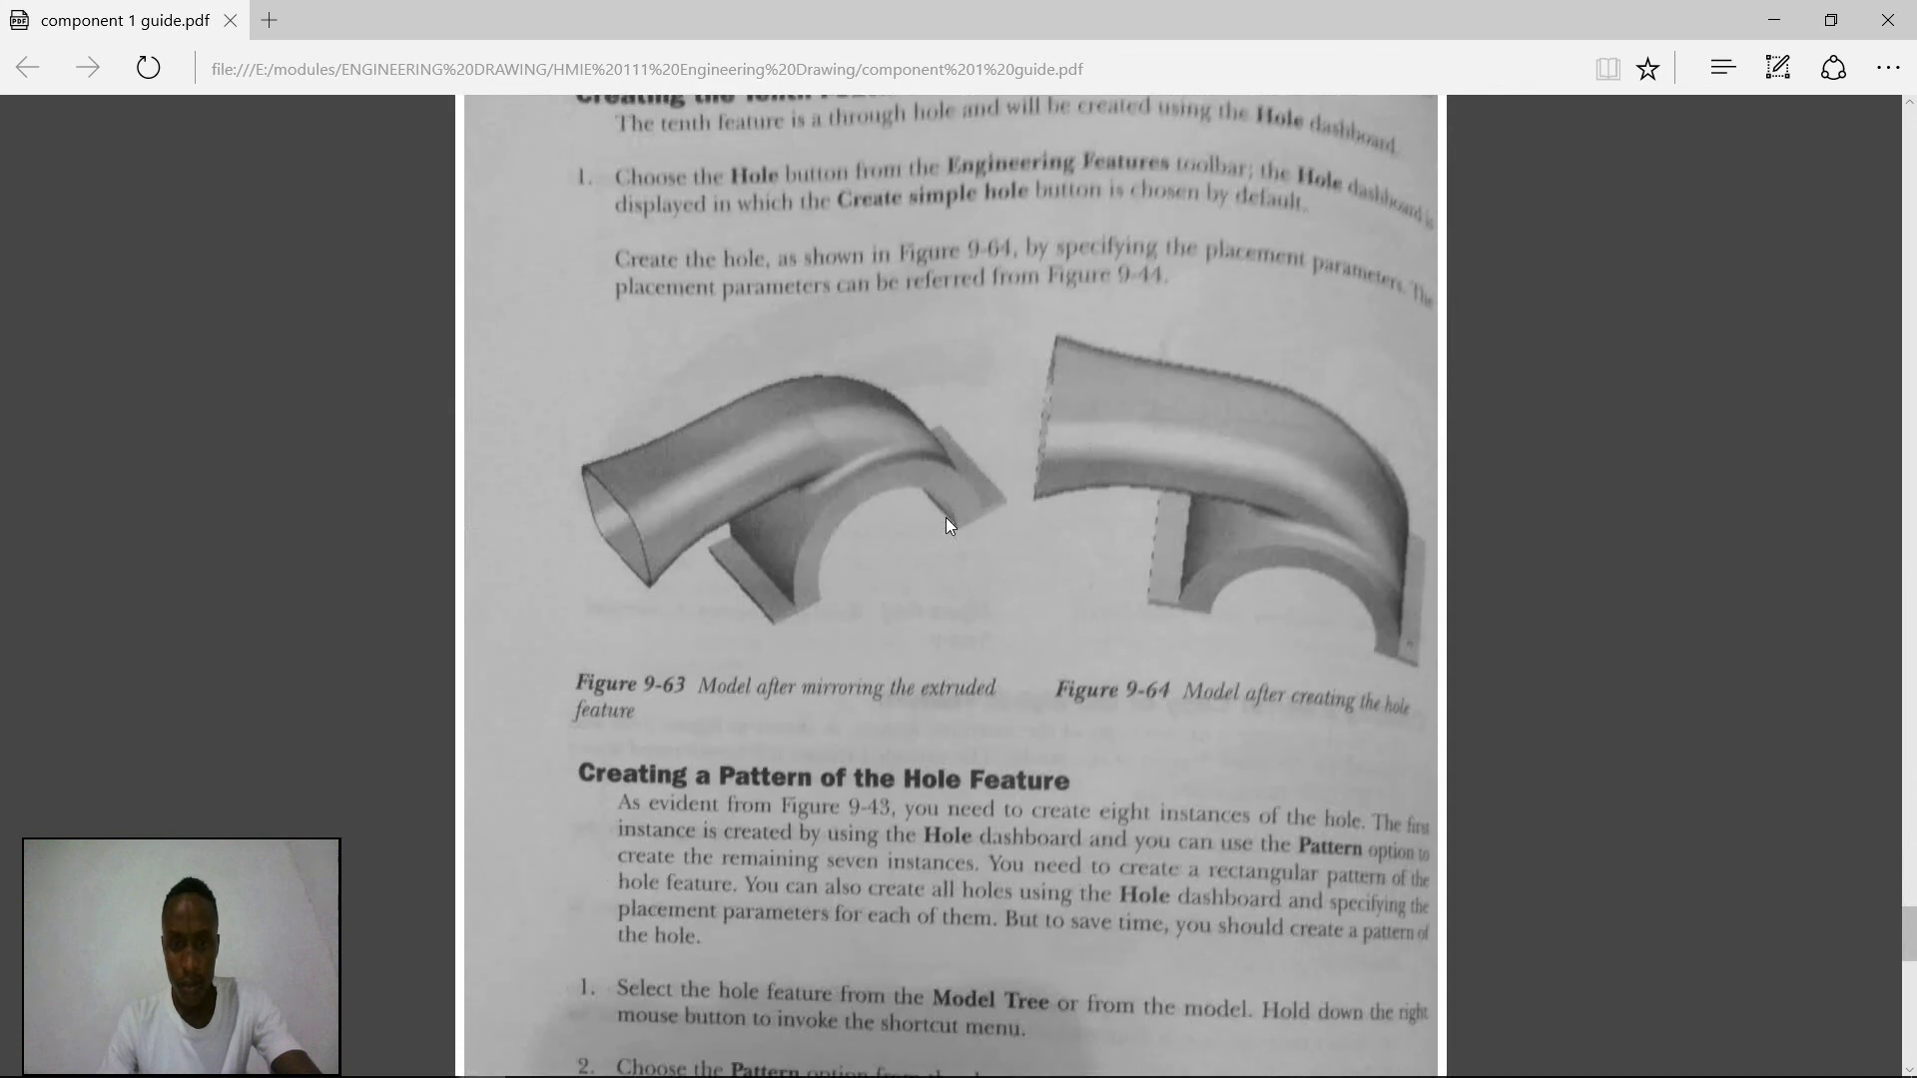
scroll(947, 518, down, 6)
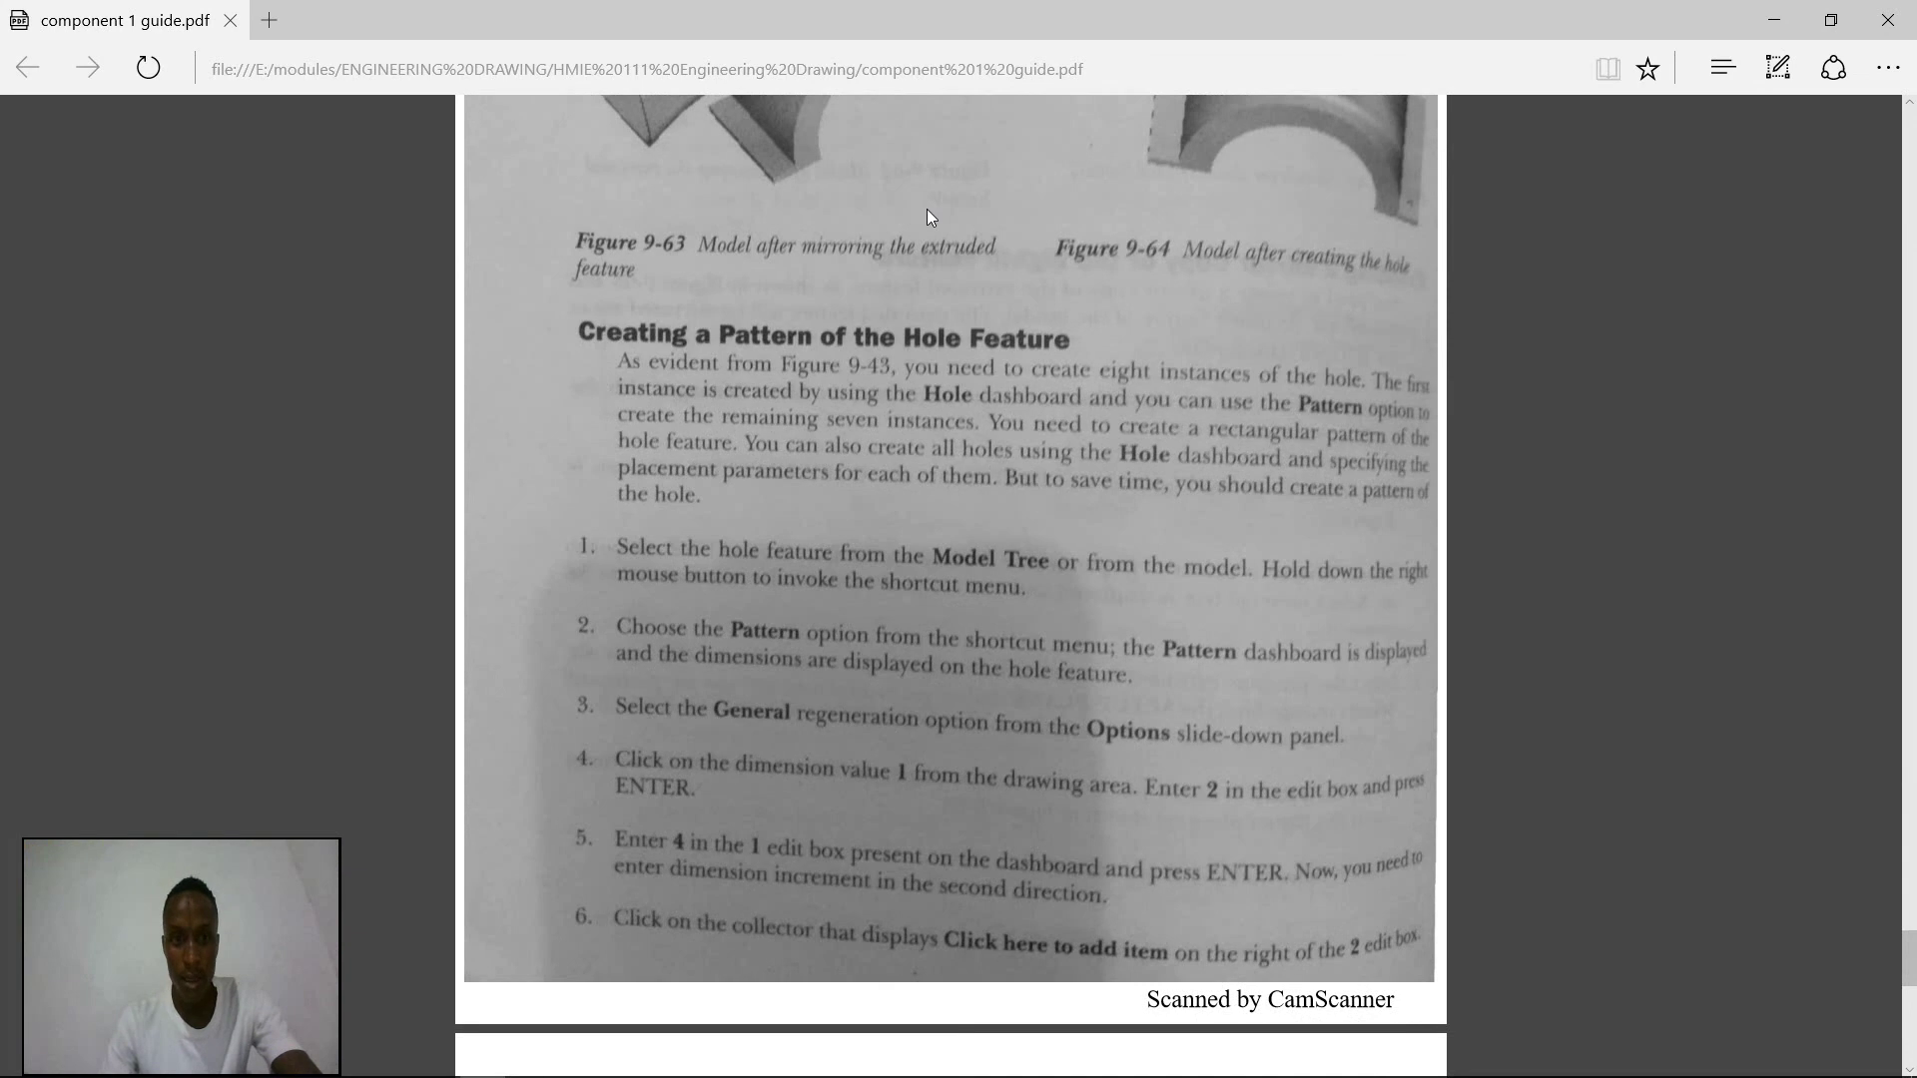
- Read the guide's instructions for creating the rectangular pattern of the hole feature
scroll(926, 217, down, 2)
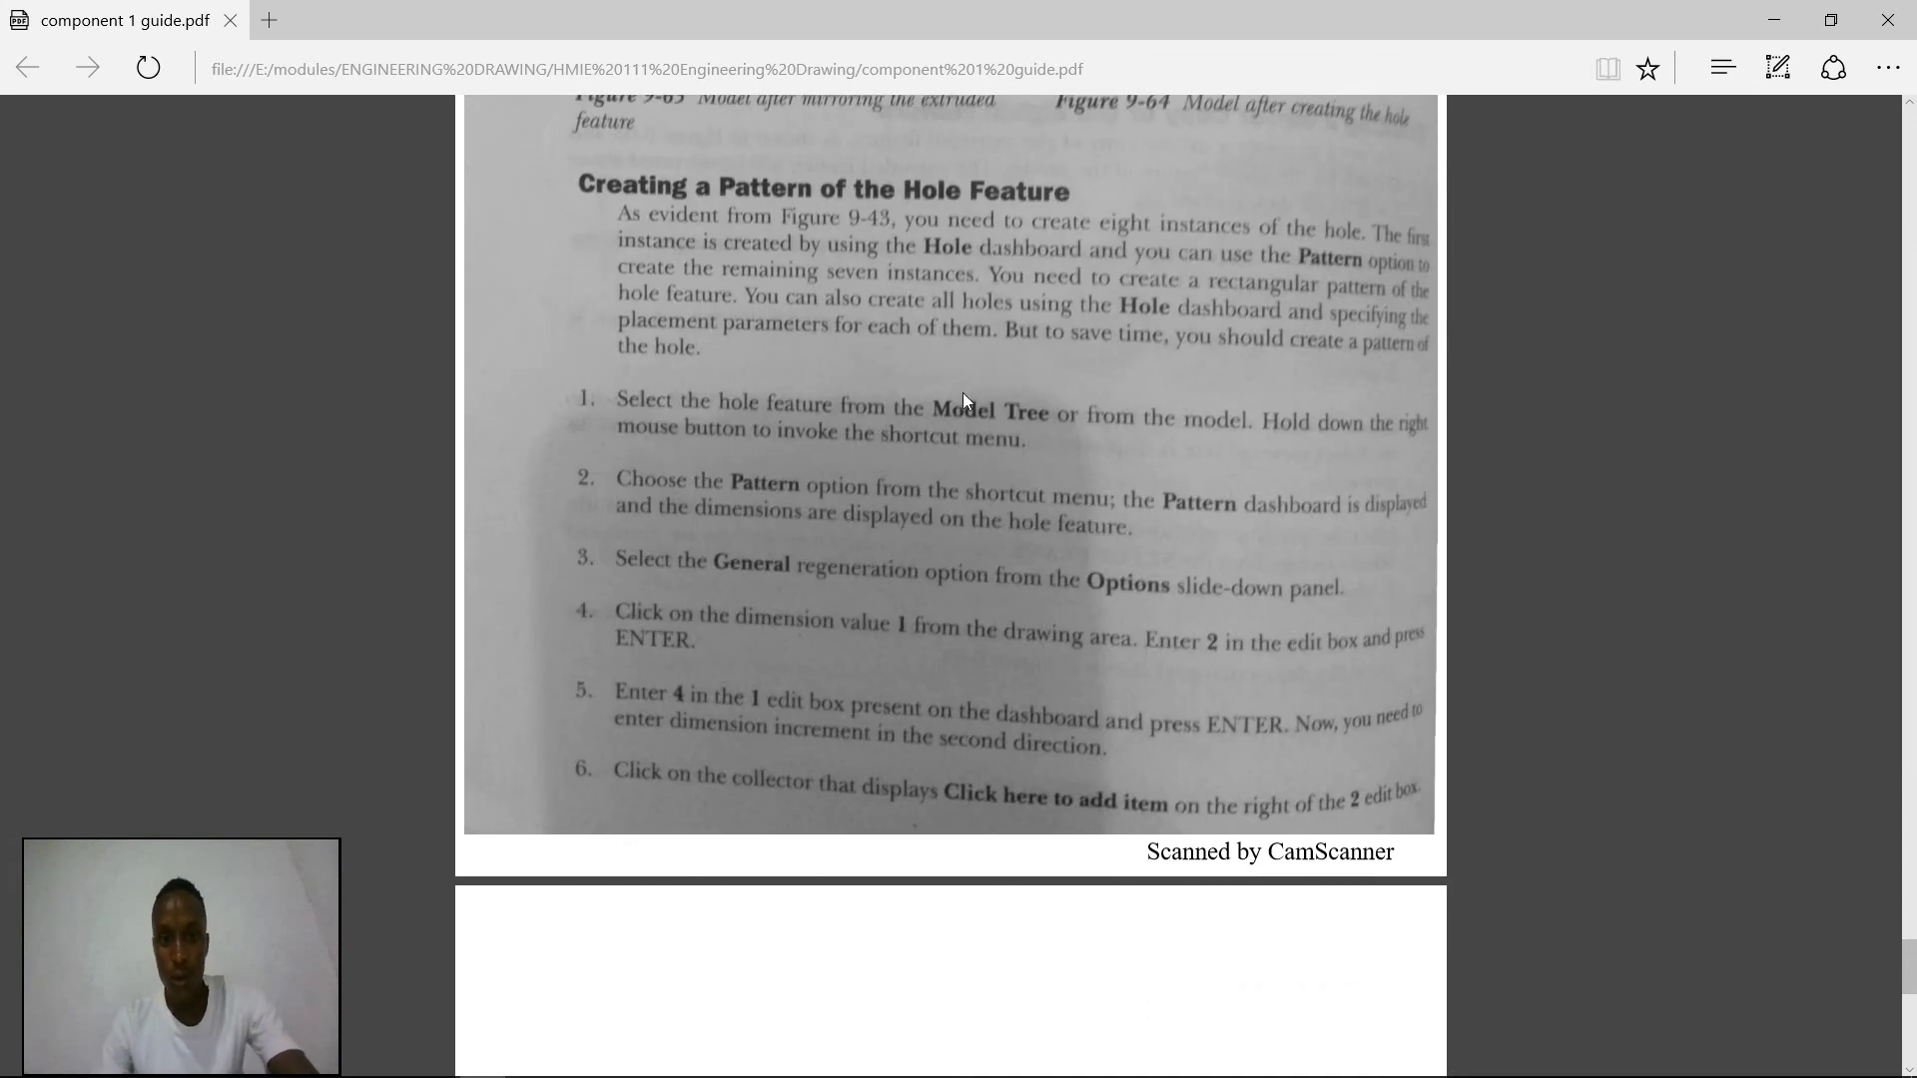
scroll(1138, 402, up, 7)
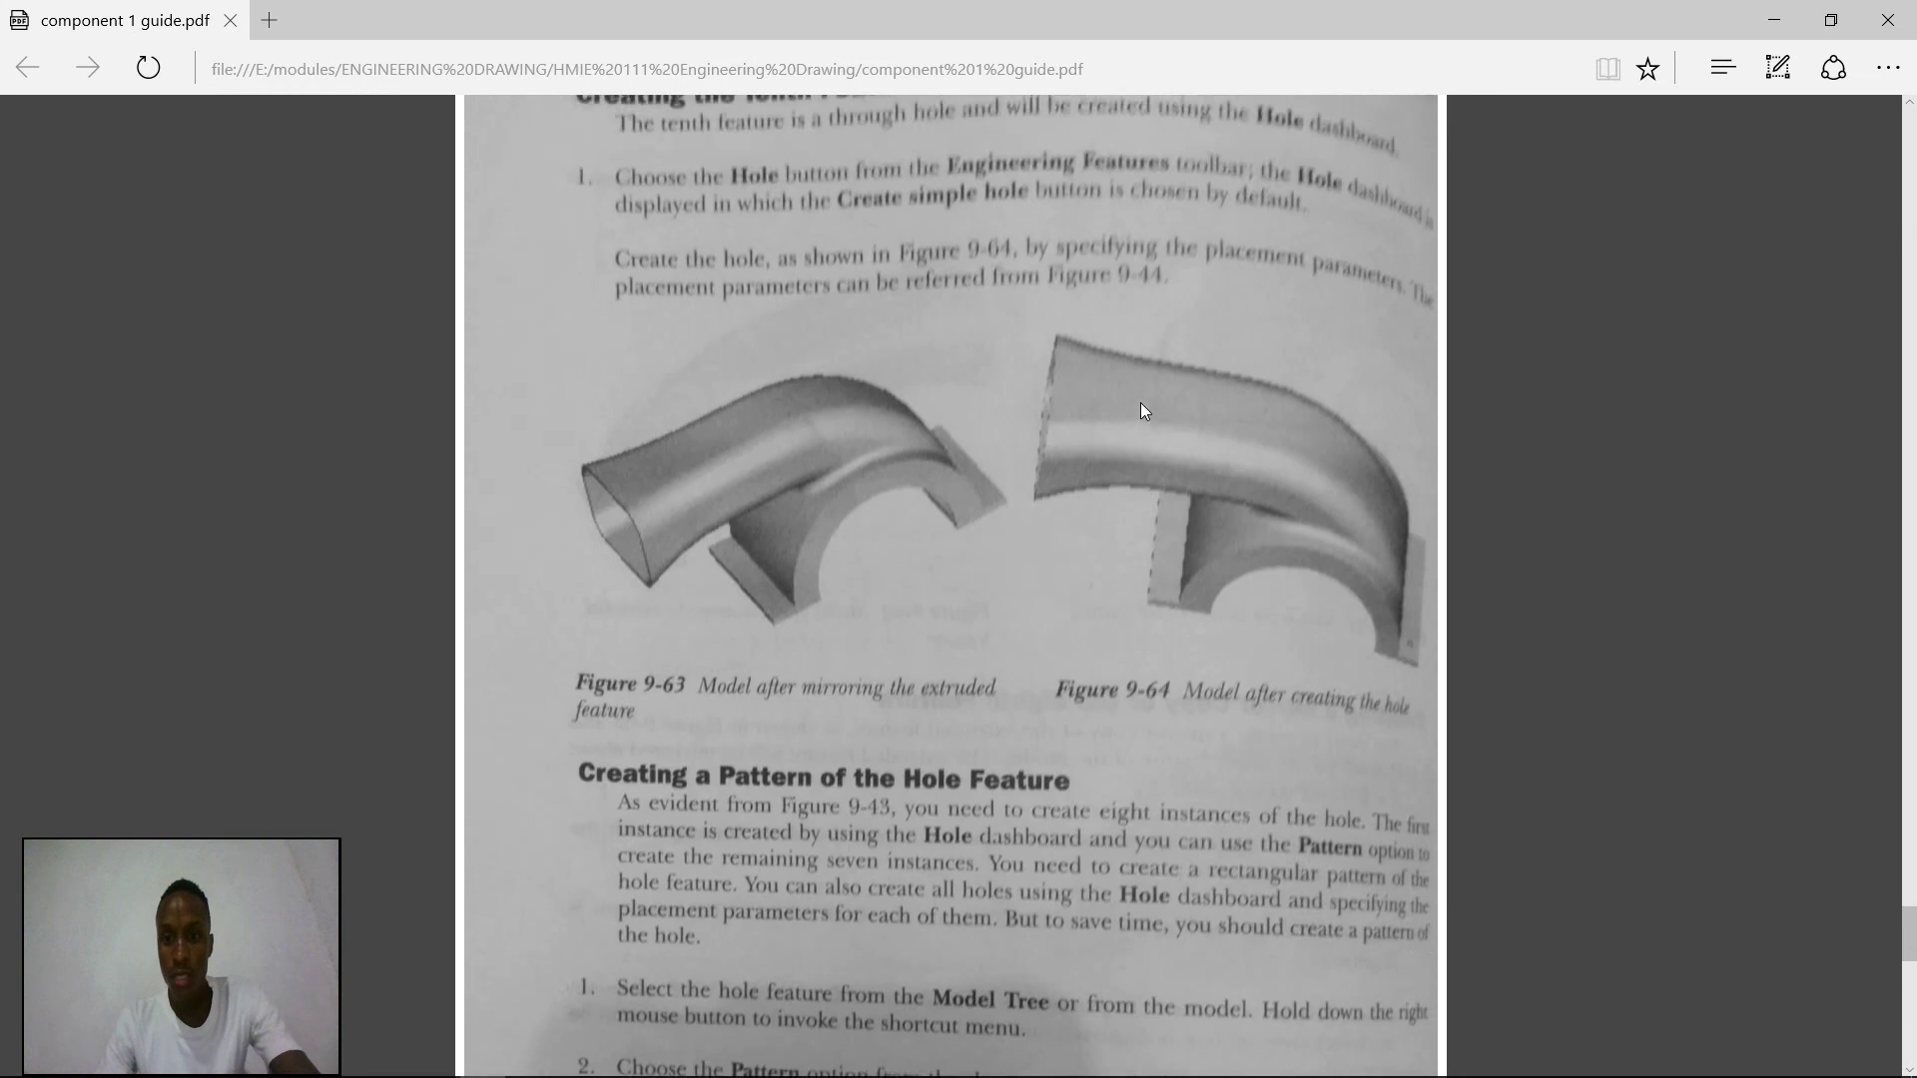
scroll(1140, 403, down, 2)
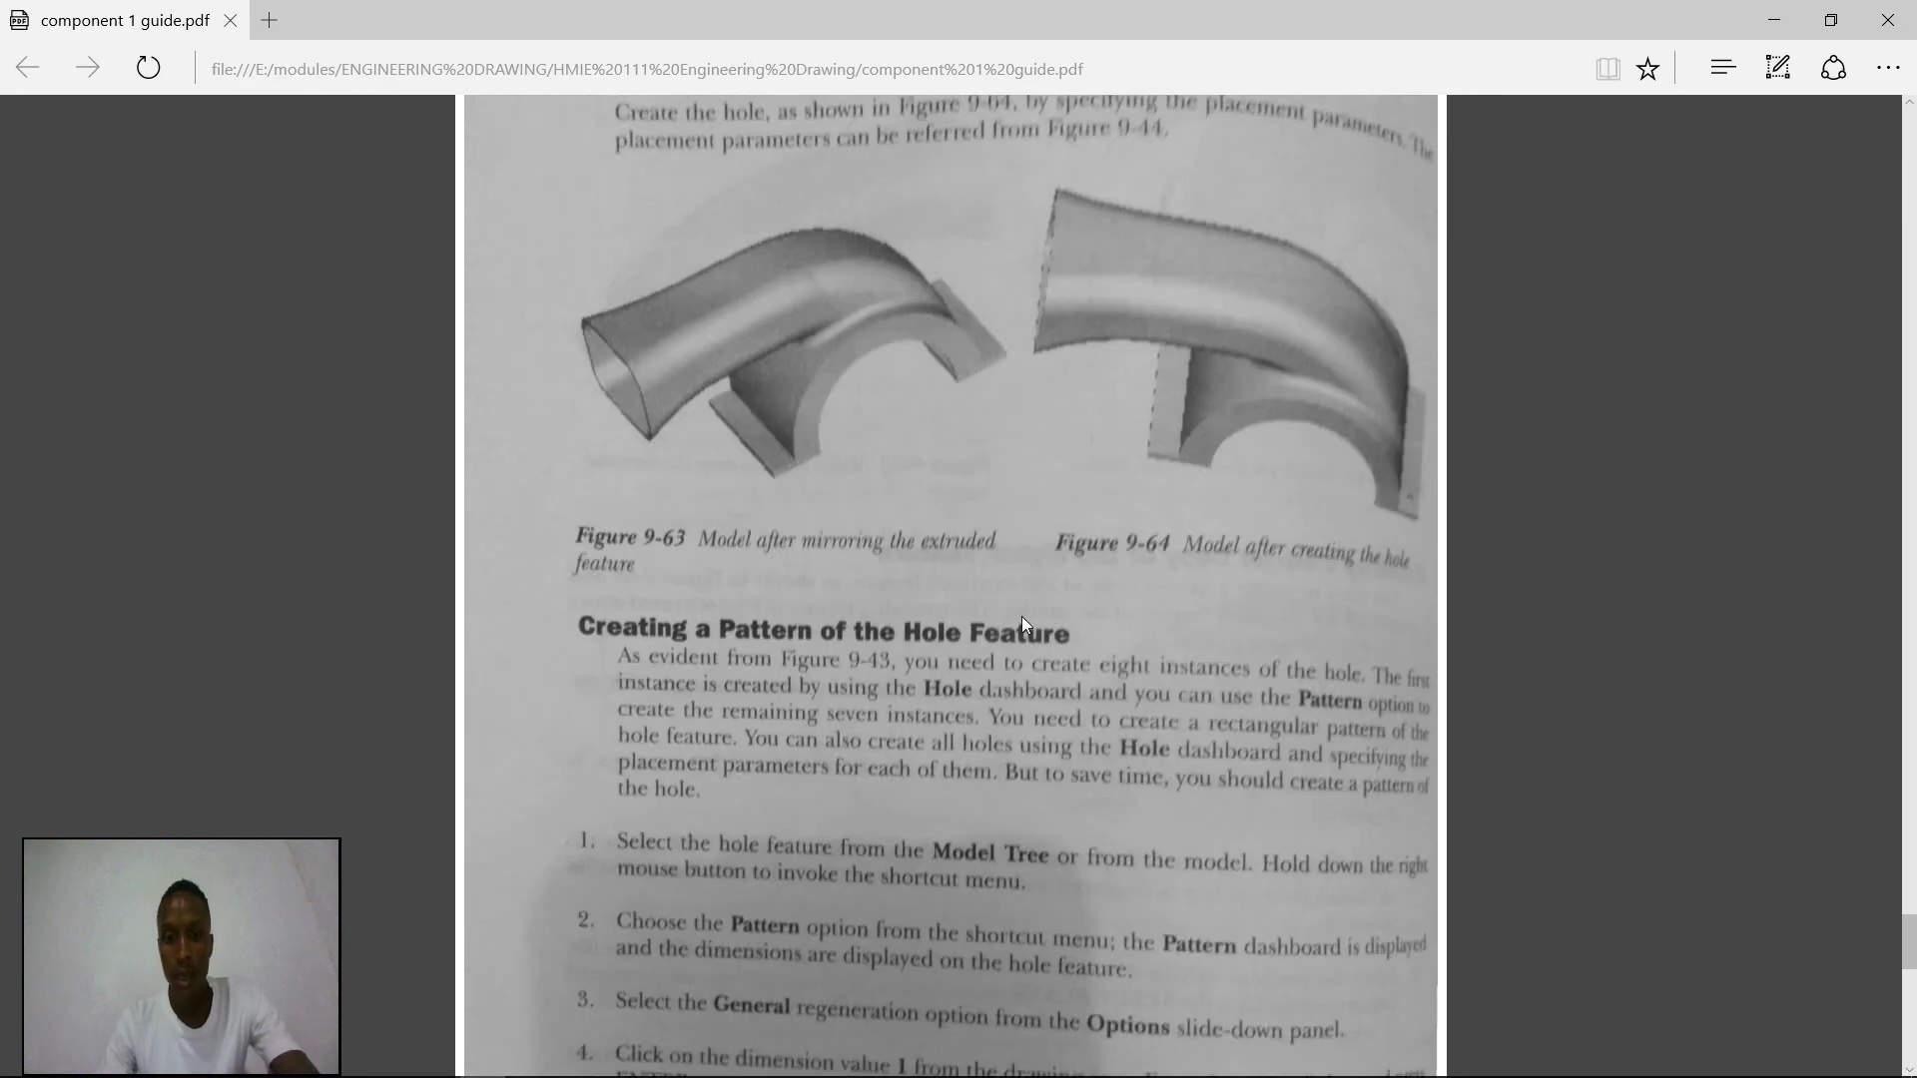
scroll(1021, 622, down, 2)
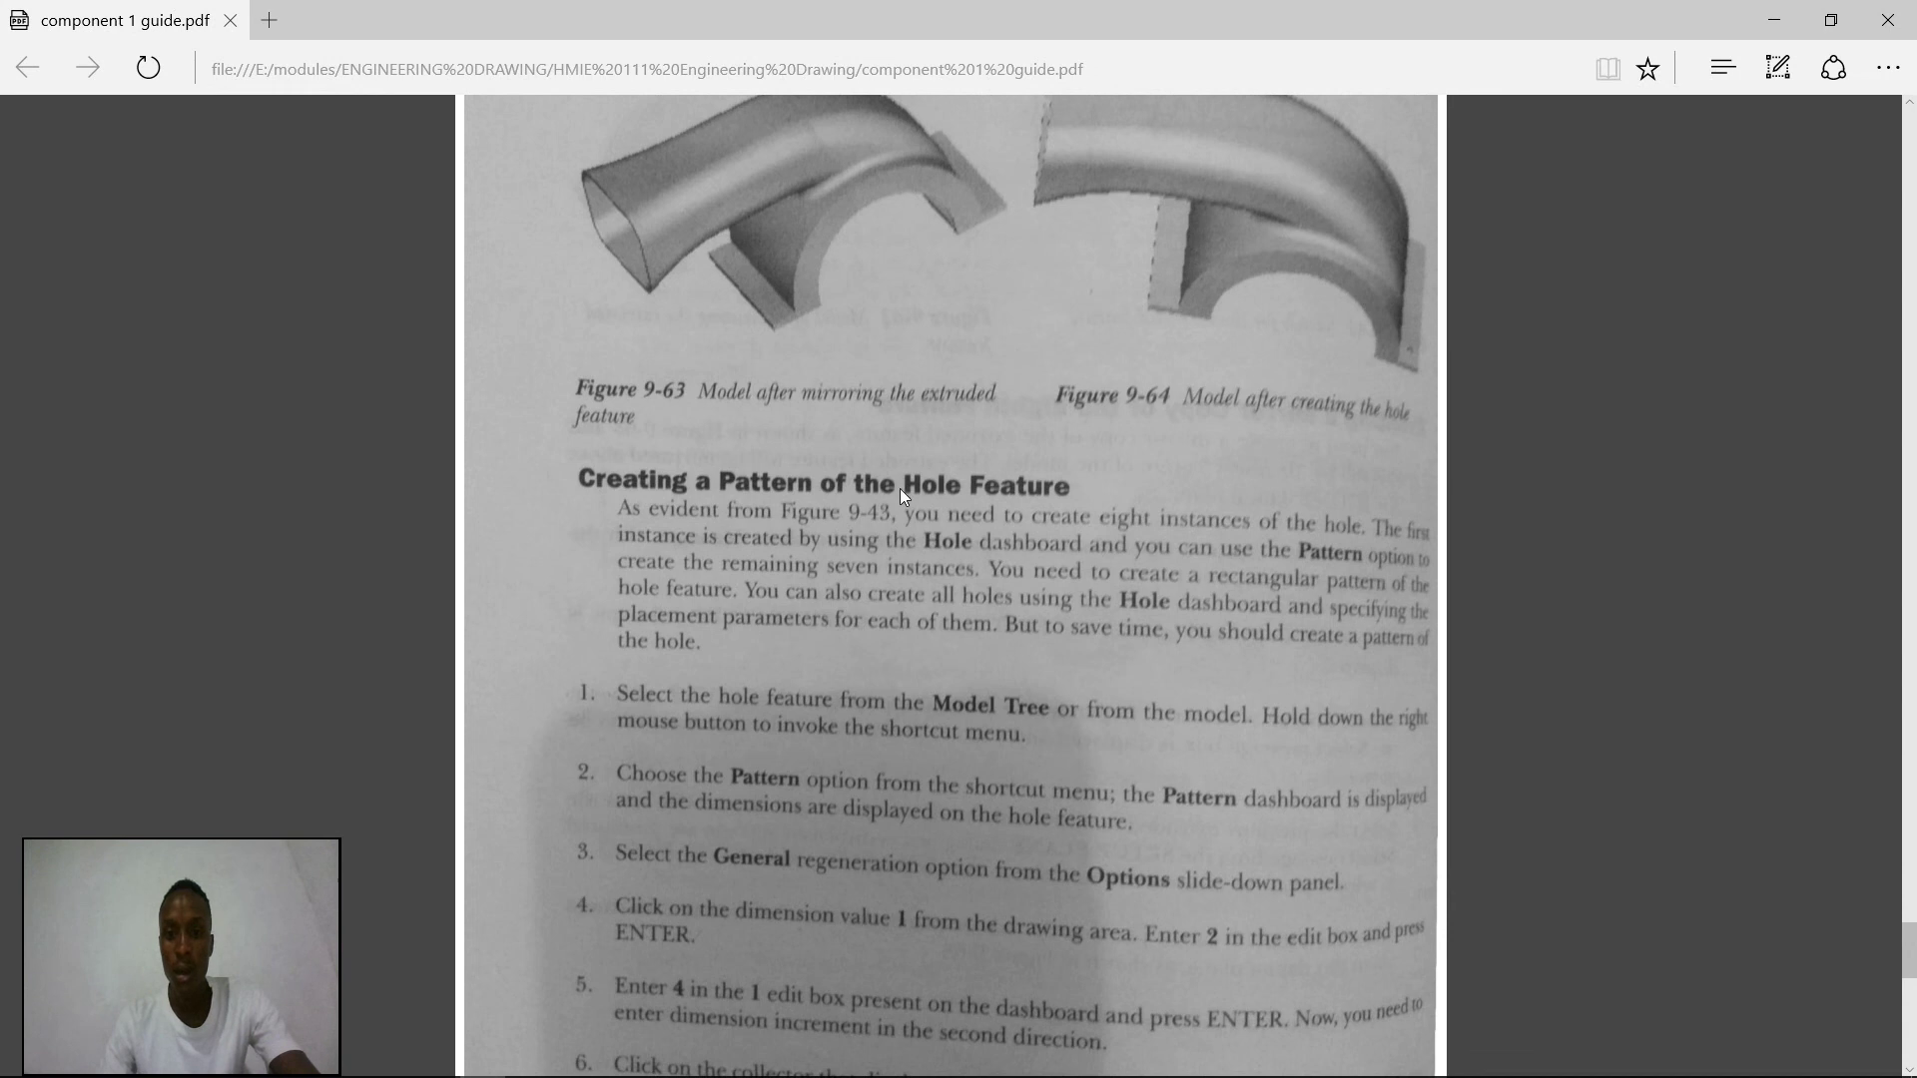
scroll(1049, 521, down, 3)
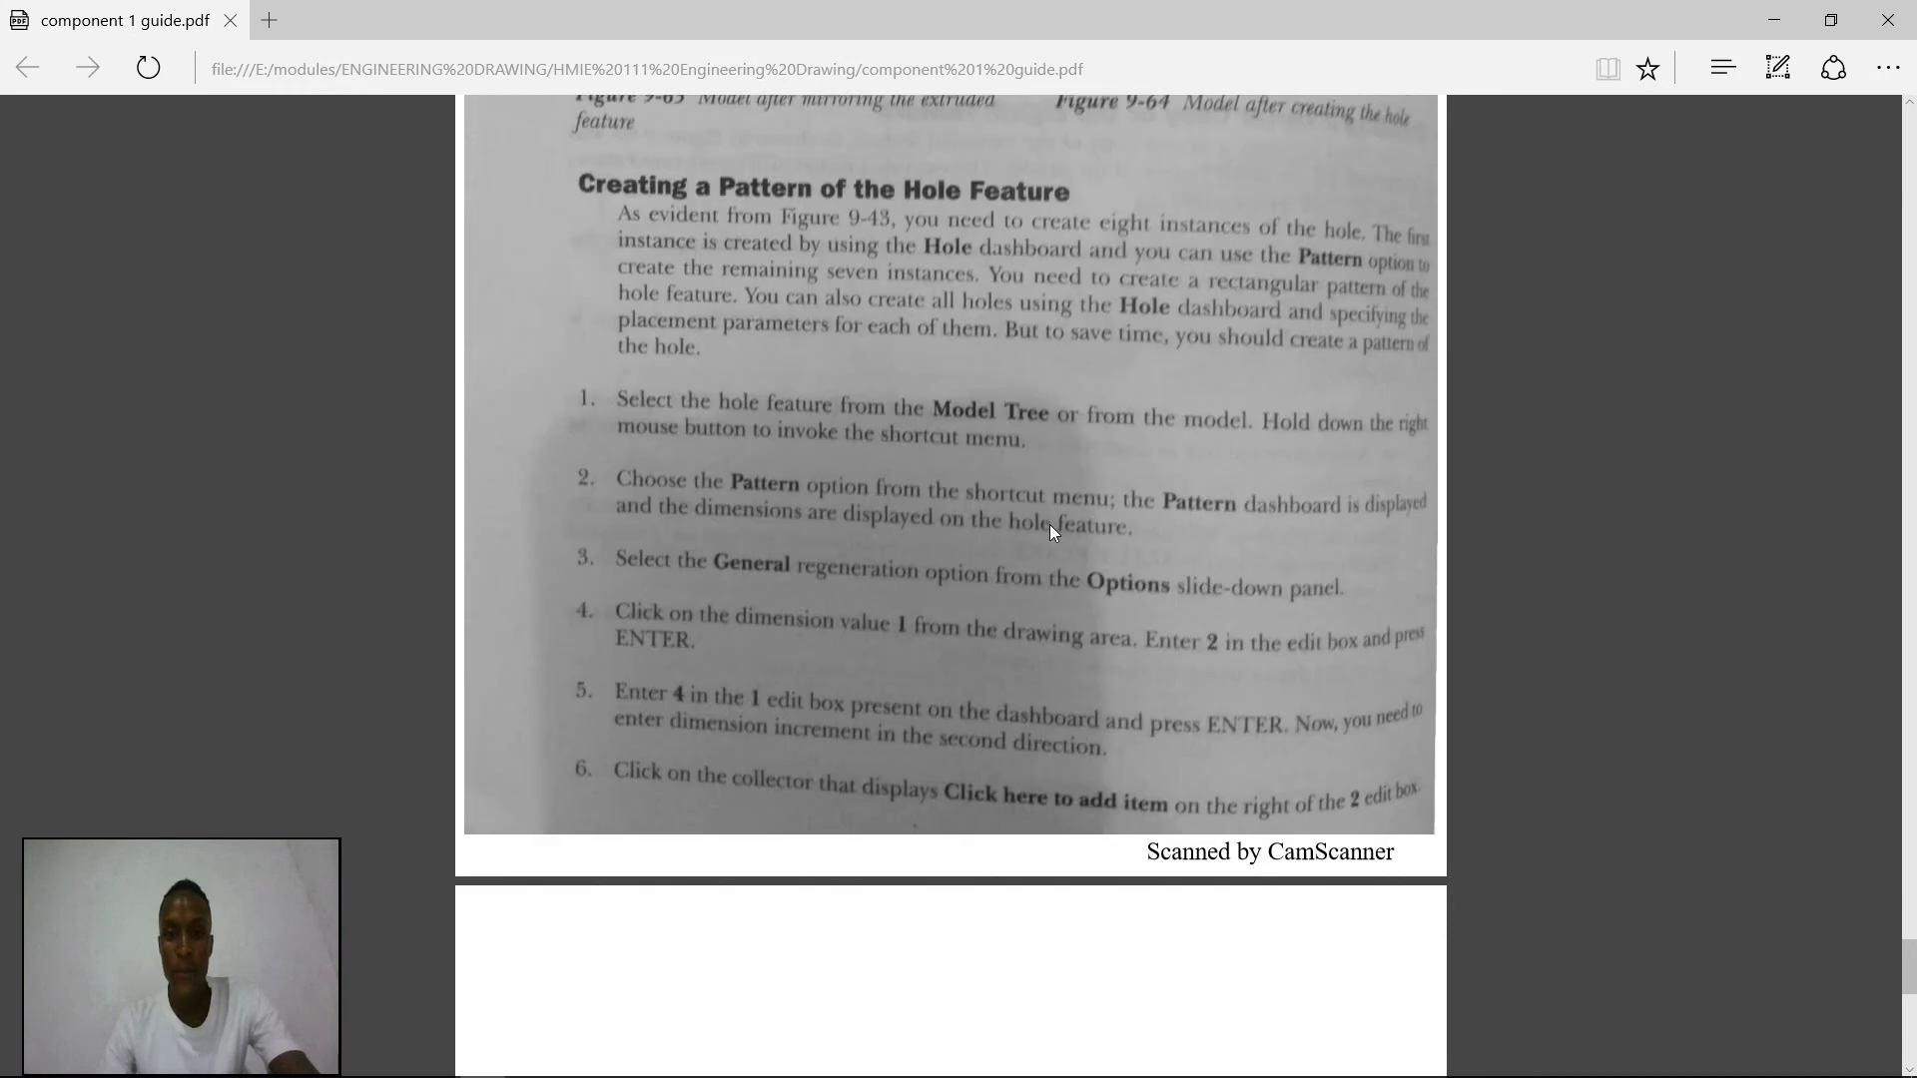
scroll(1032, 462, up, 3)
scroll(1032, 461, down, 2)
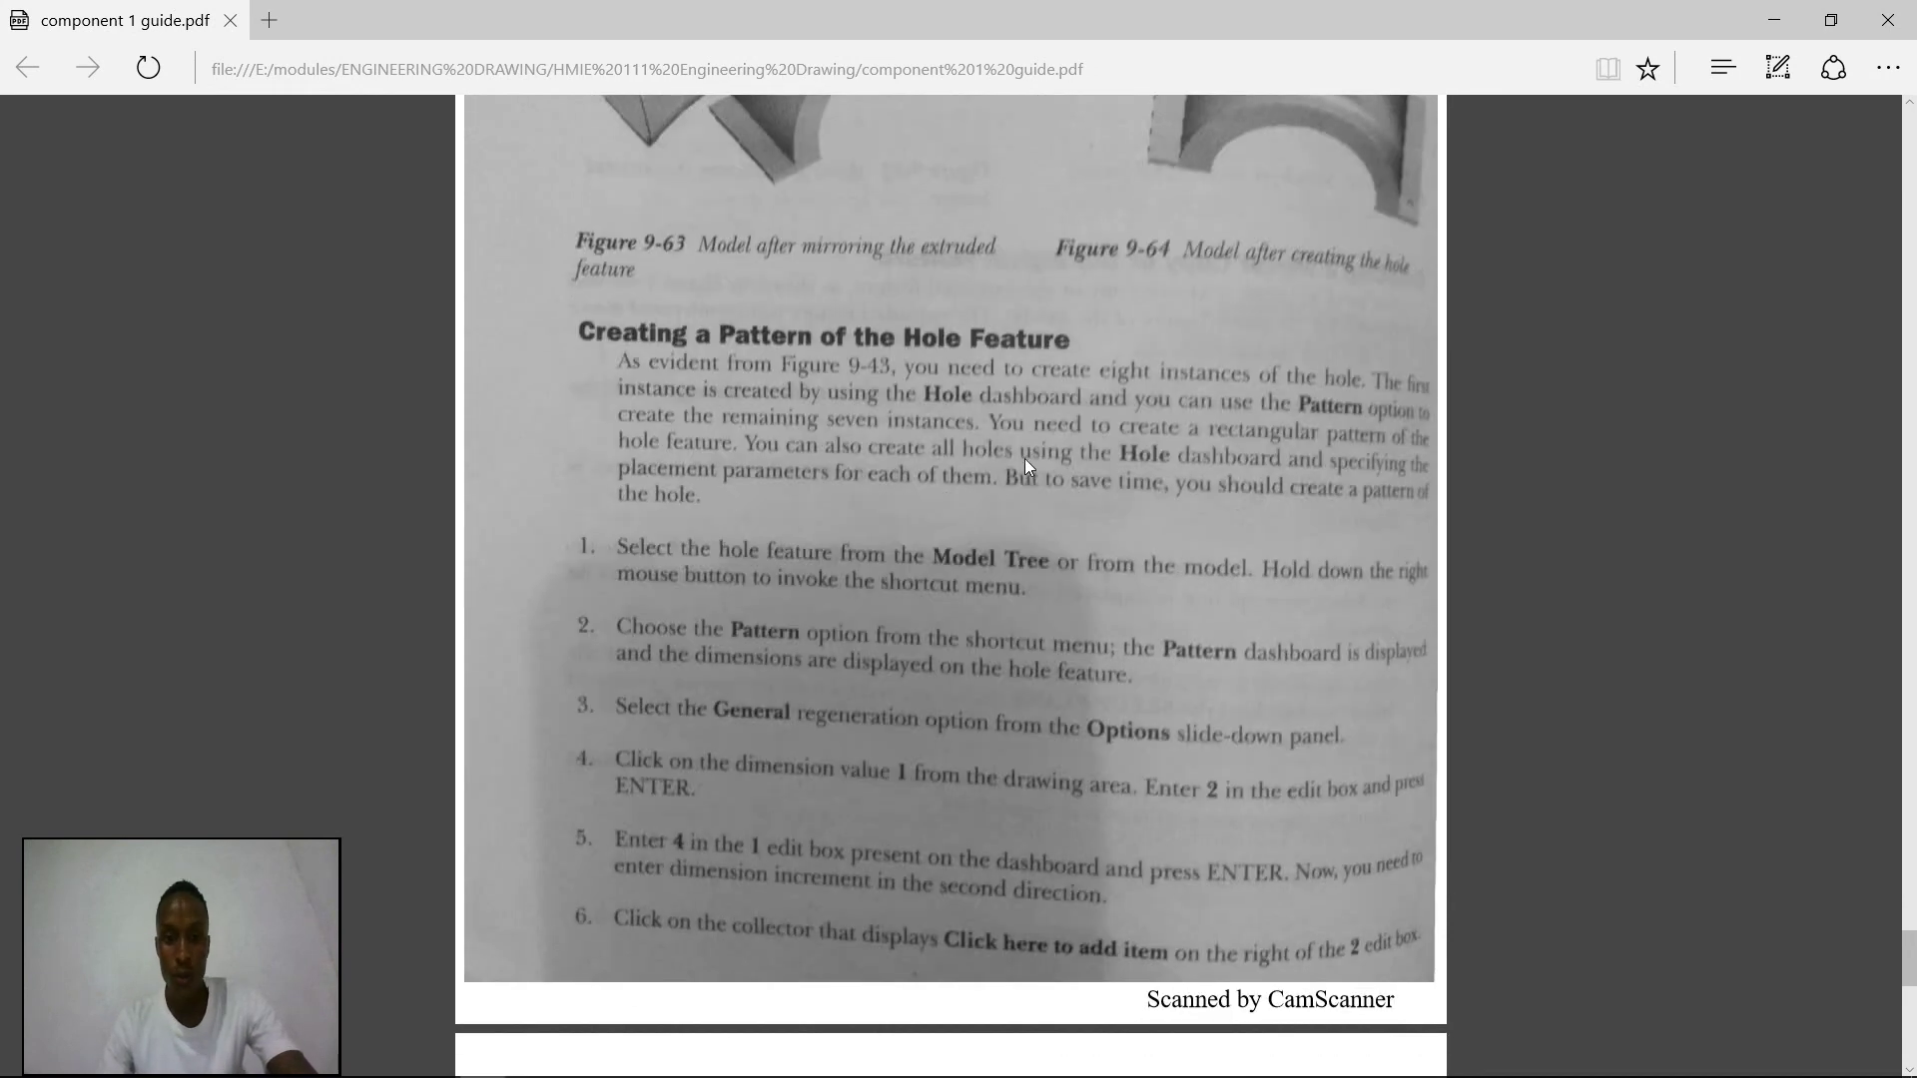
scroll(967, 509, down, 3)
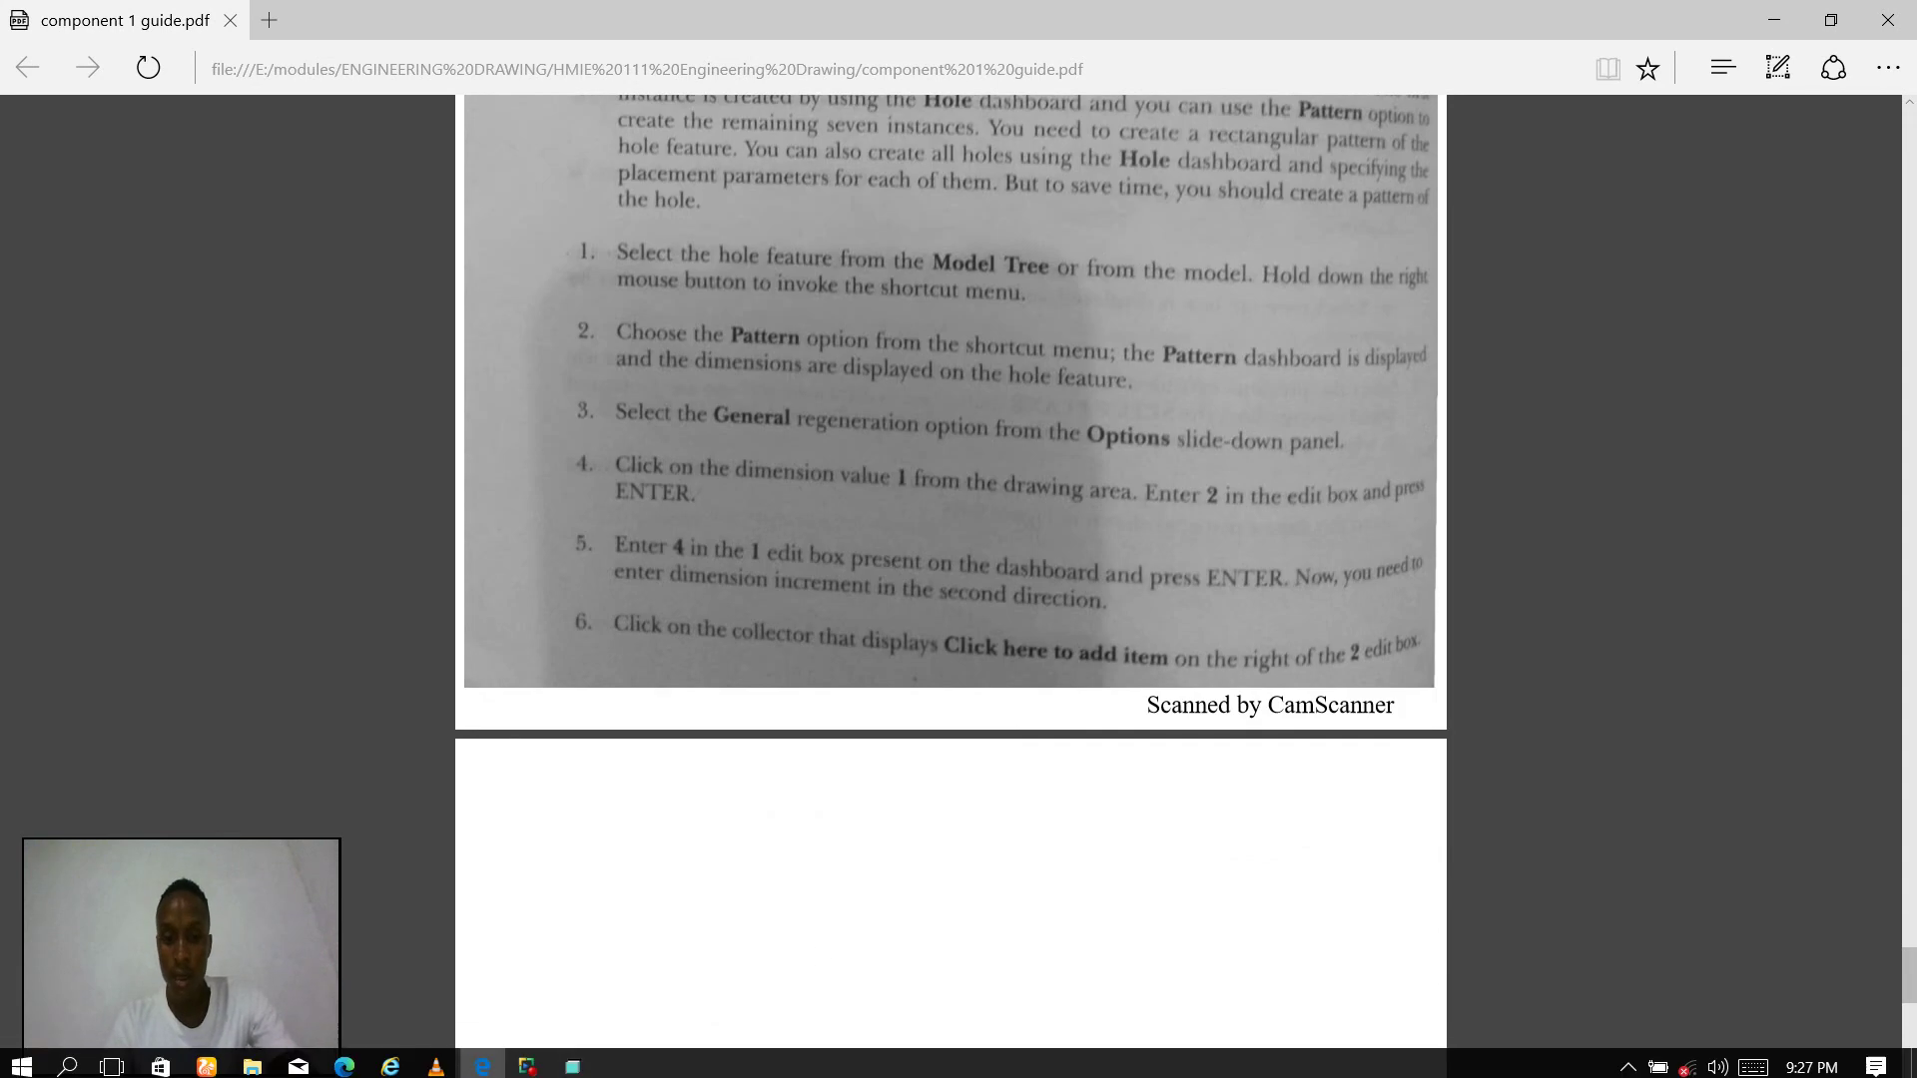
- Switch to Pro/ENGINEER and start a new sketch on the upper face of the flange at the housing's curved end
mouse_move(480, 1068)
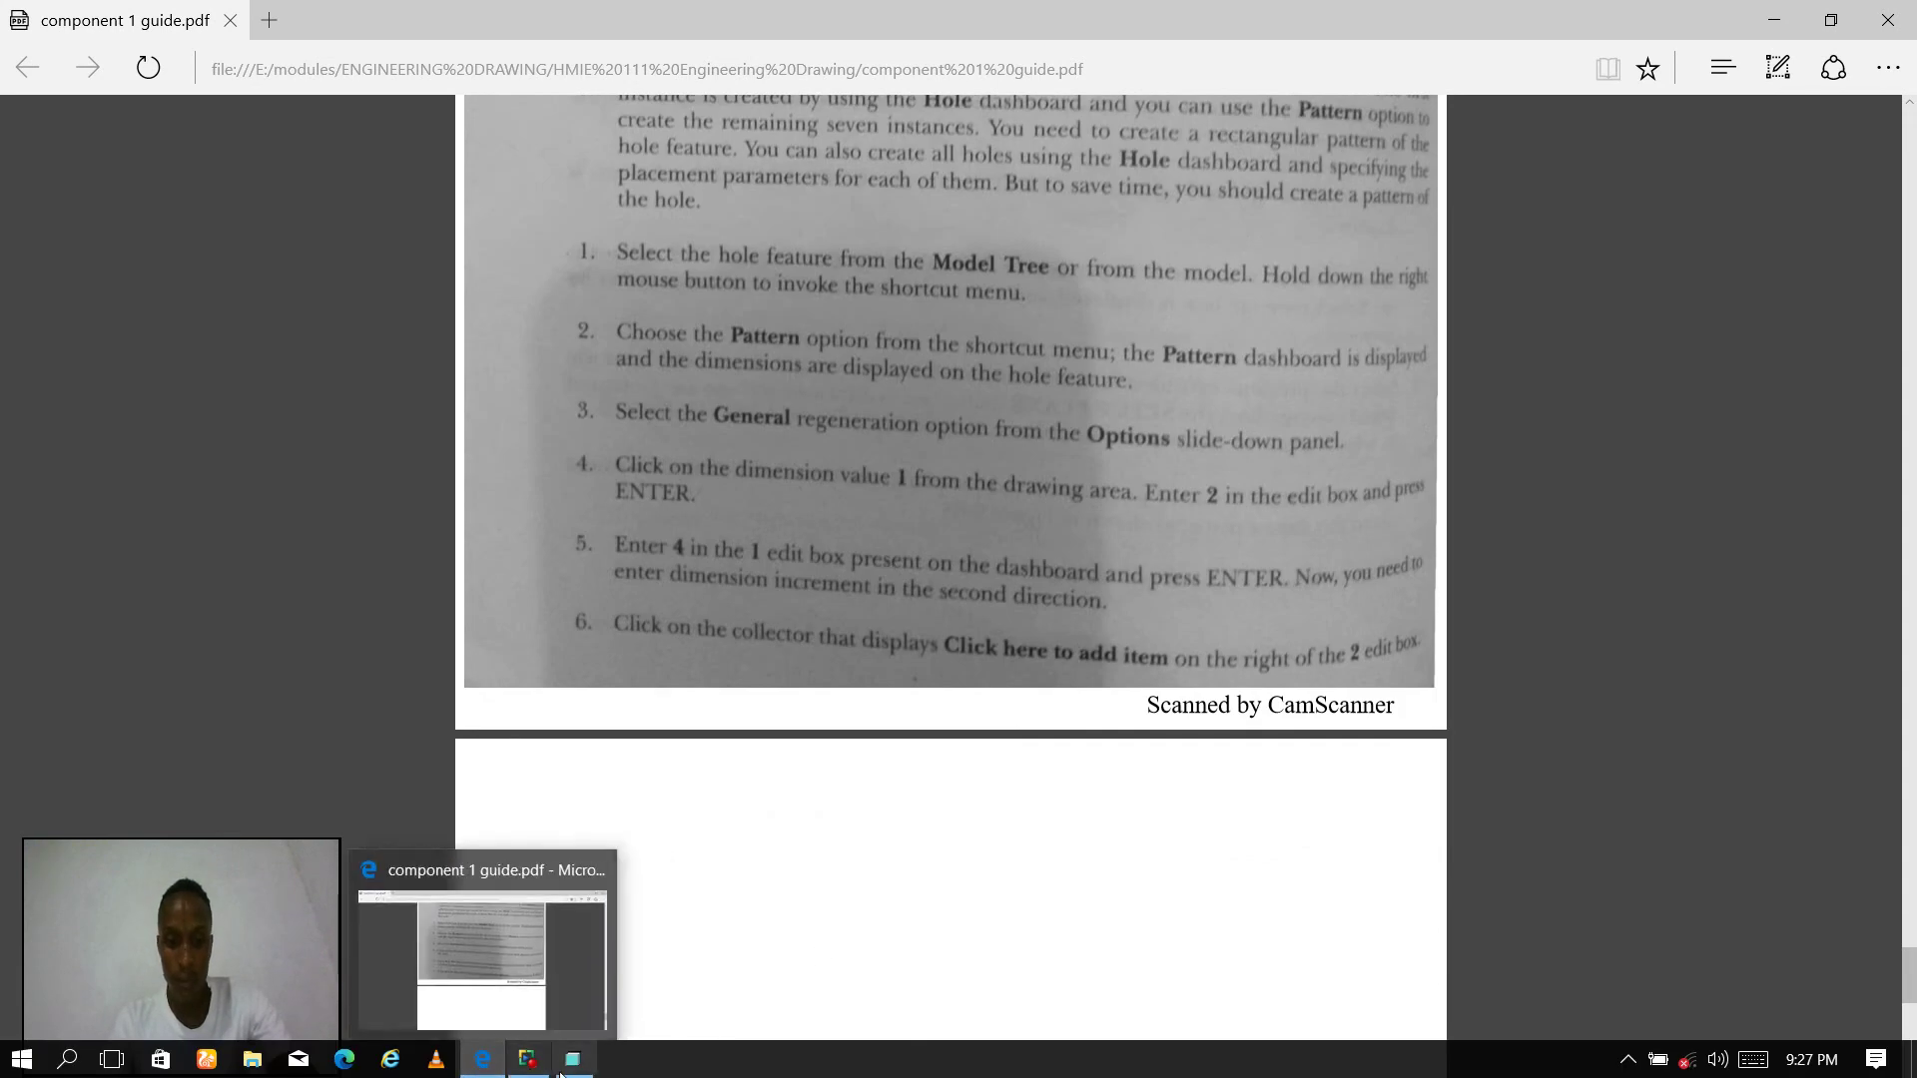
click(526, 1060)
mouse_move(1583, 589)
middle_down()
mouse_move(1638, 694)
mouse_move(1570, 669)
mouse_move(1567, 728)
middle_up()
double_click(1462, 761)
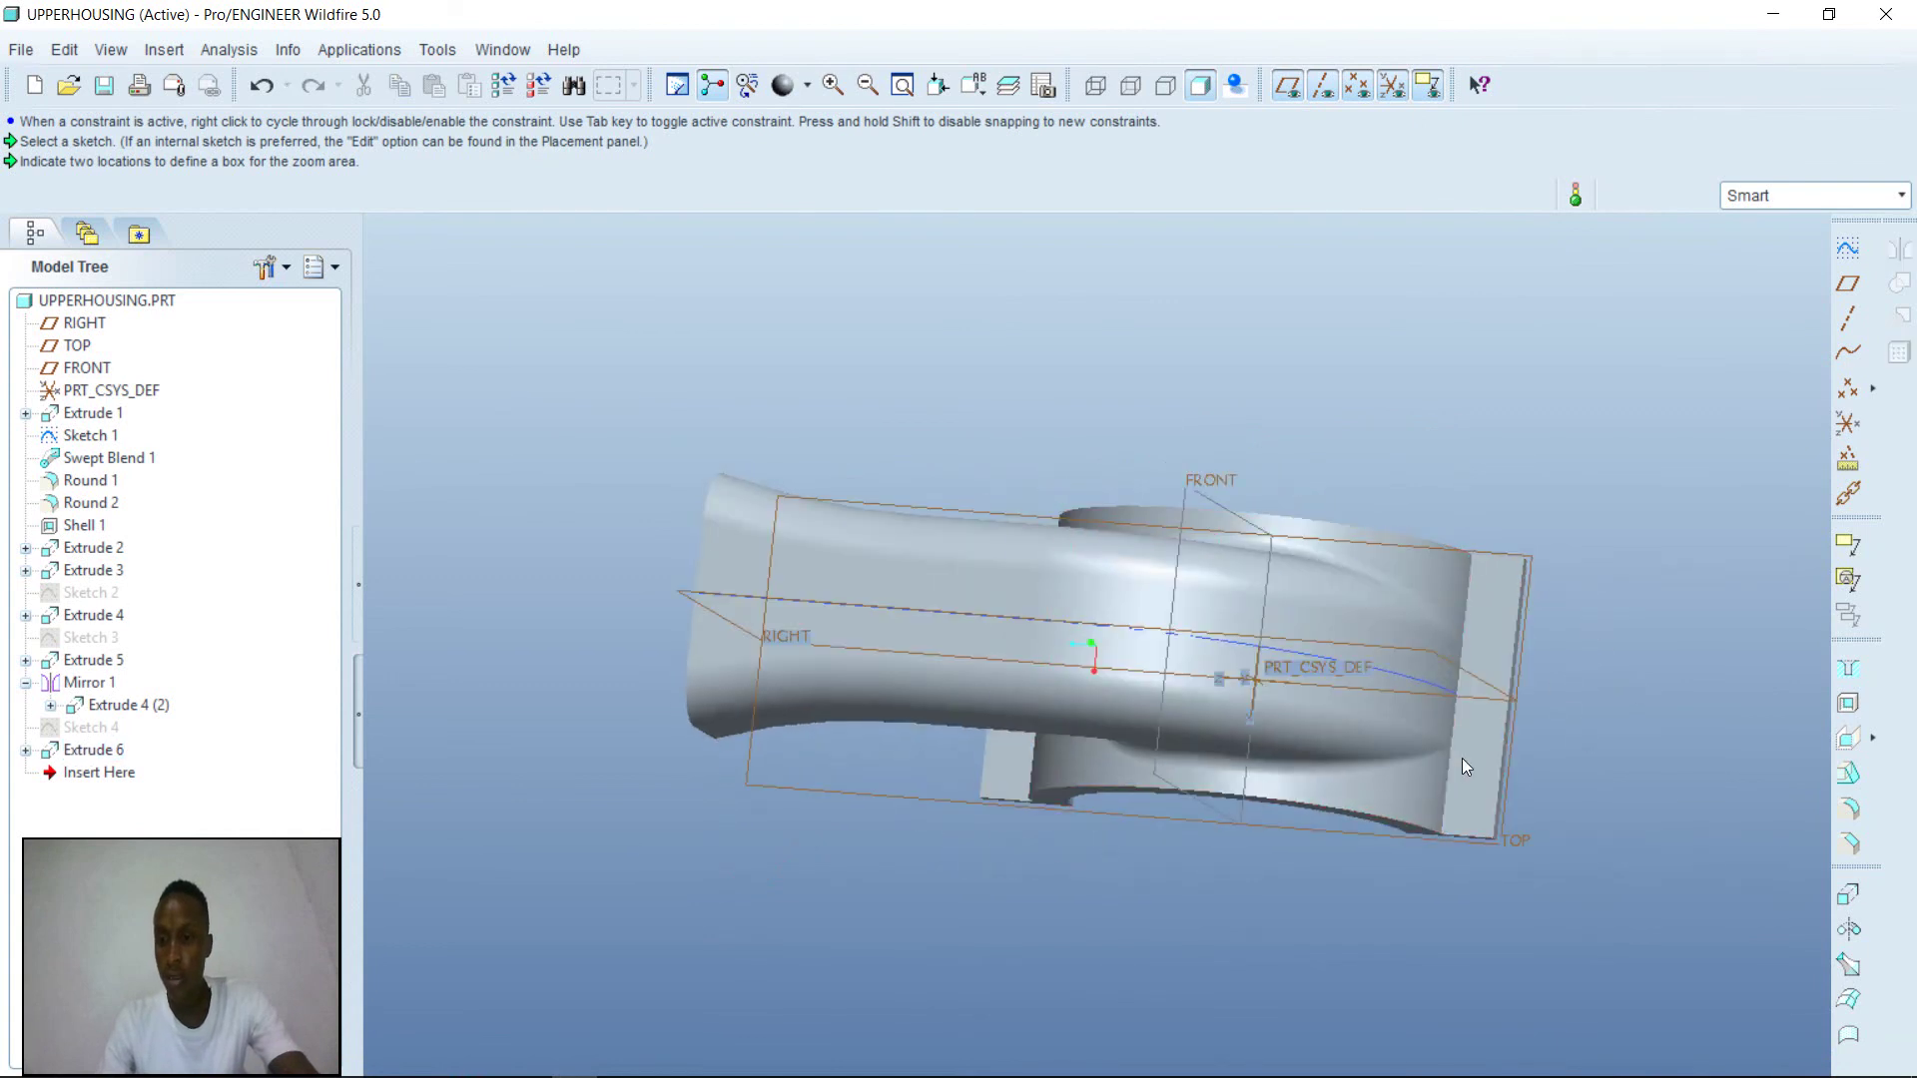
click(1475, 747)
click(1506, 726)
click(1476, 747)
middle_drag(1619, 674, 1634, 687)
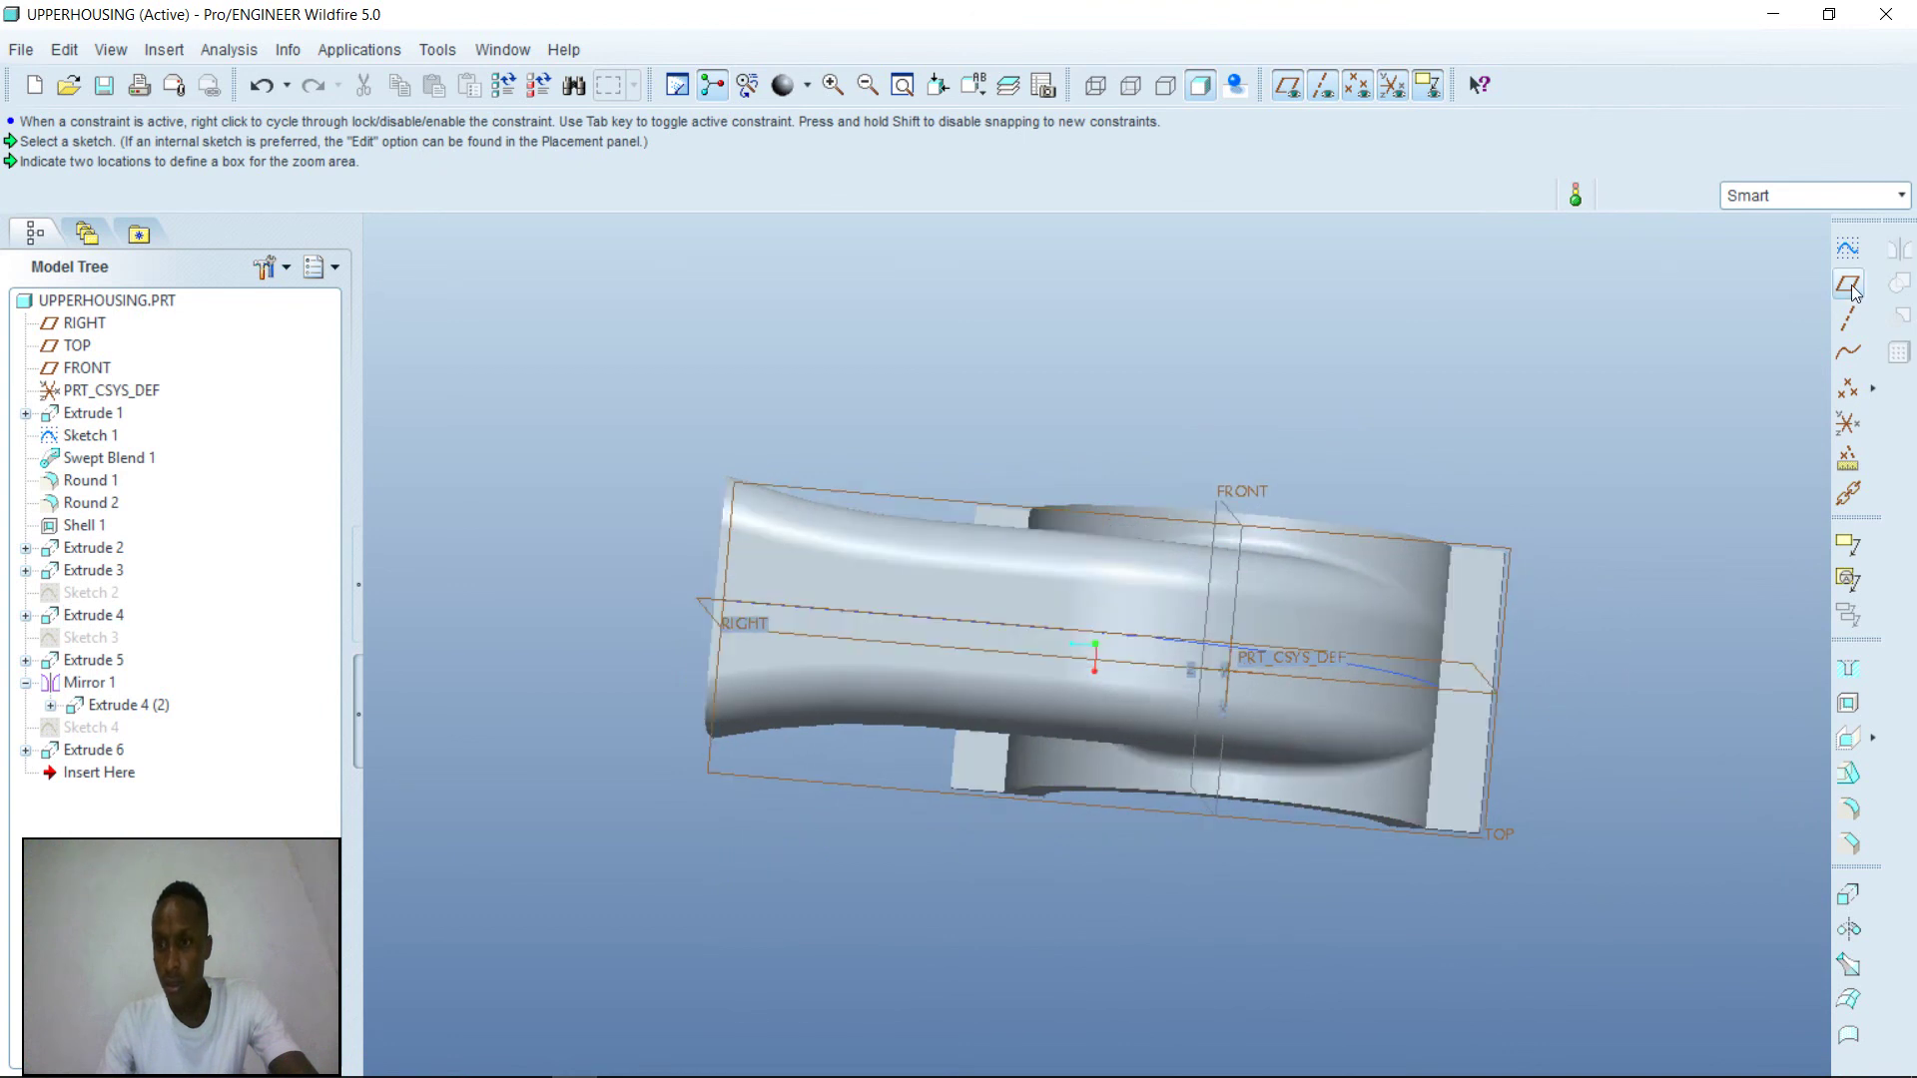
click(1848, 247)
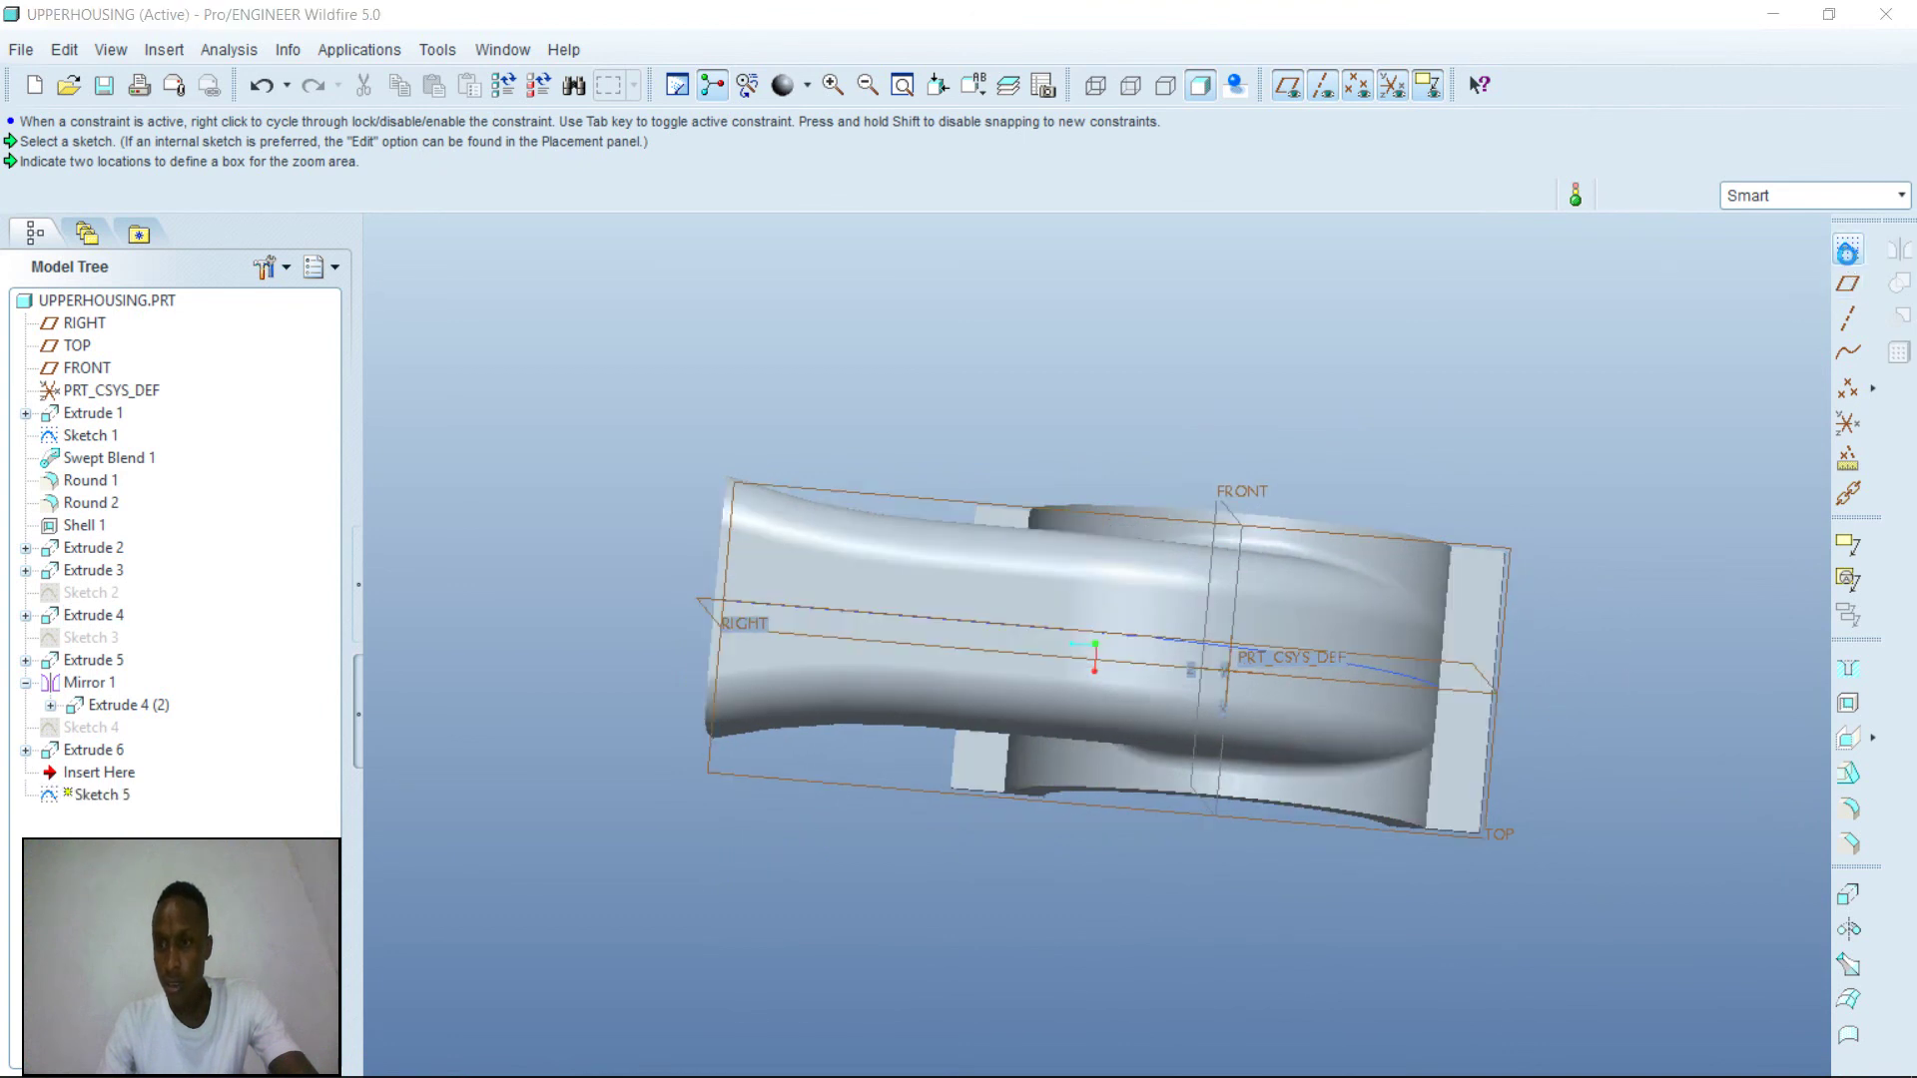
click(1445, 801)
click(1801, 543)
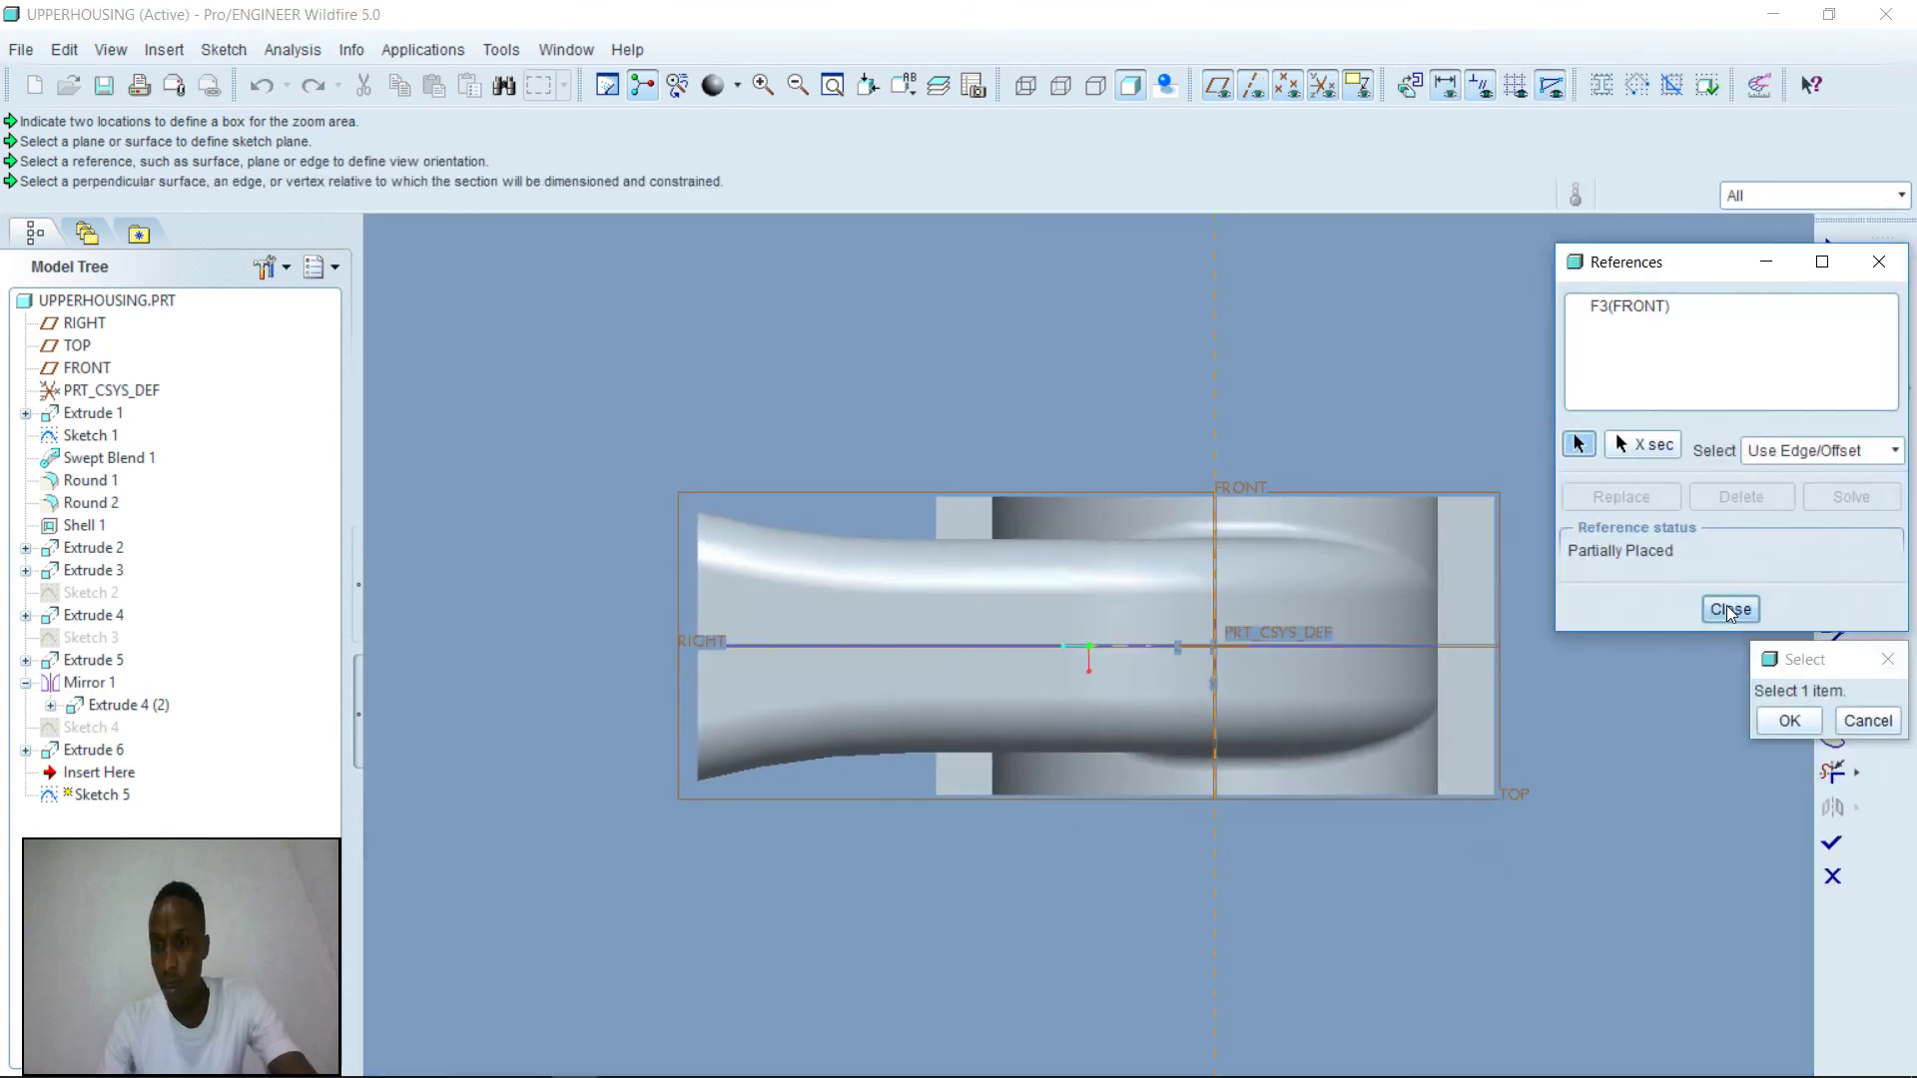
- Add the flange's outer side, the housing's end face and the RIGHT datum plane as sketch references
click(1729, 608)
click(1011, 621)
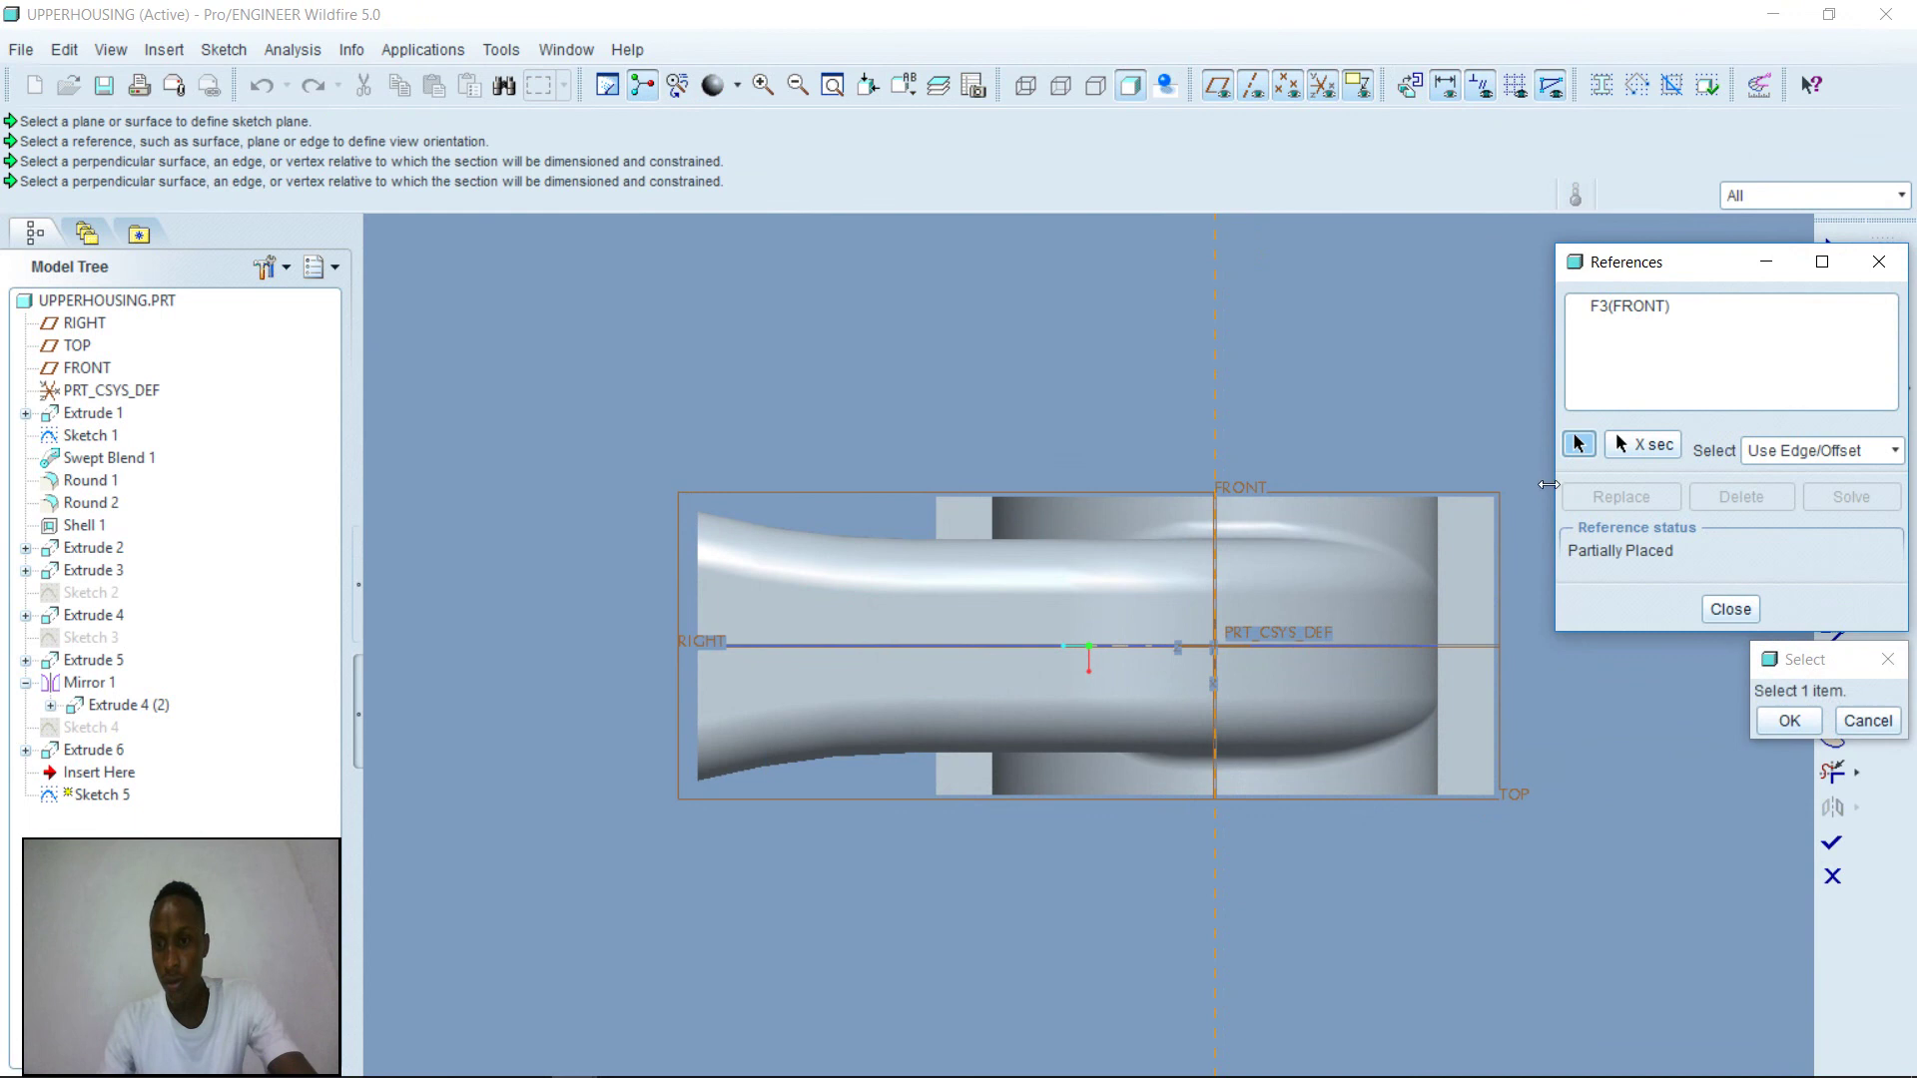
click(1496, 619)
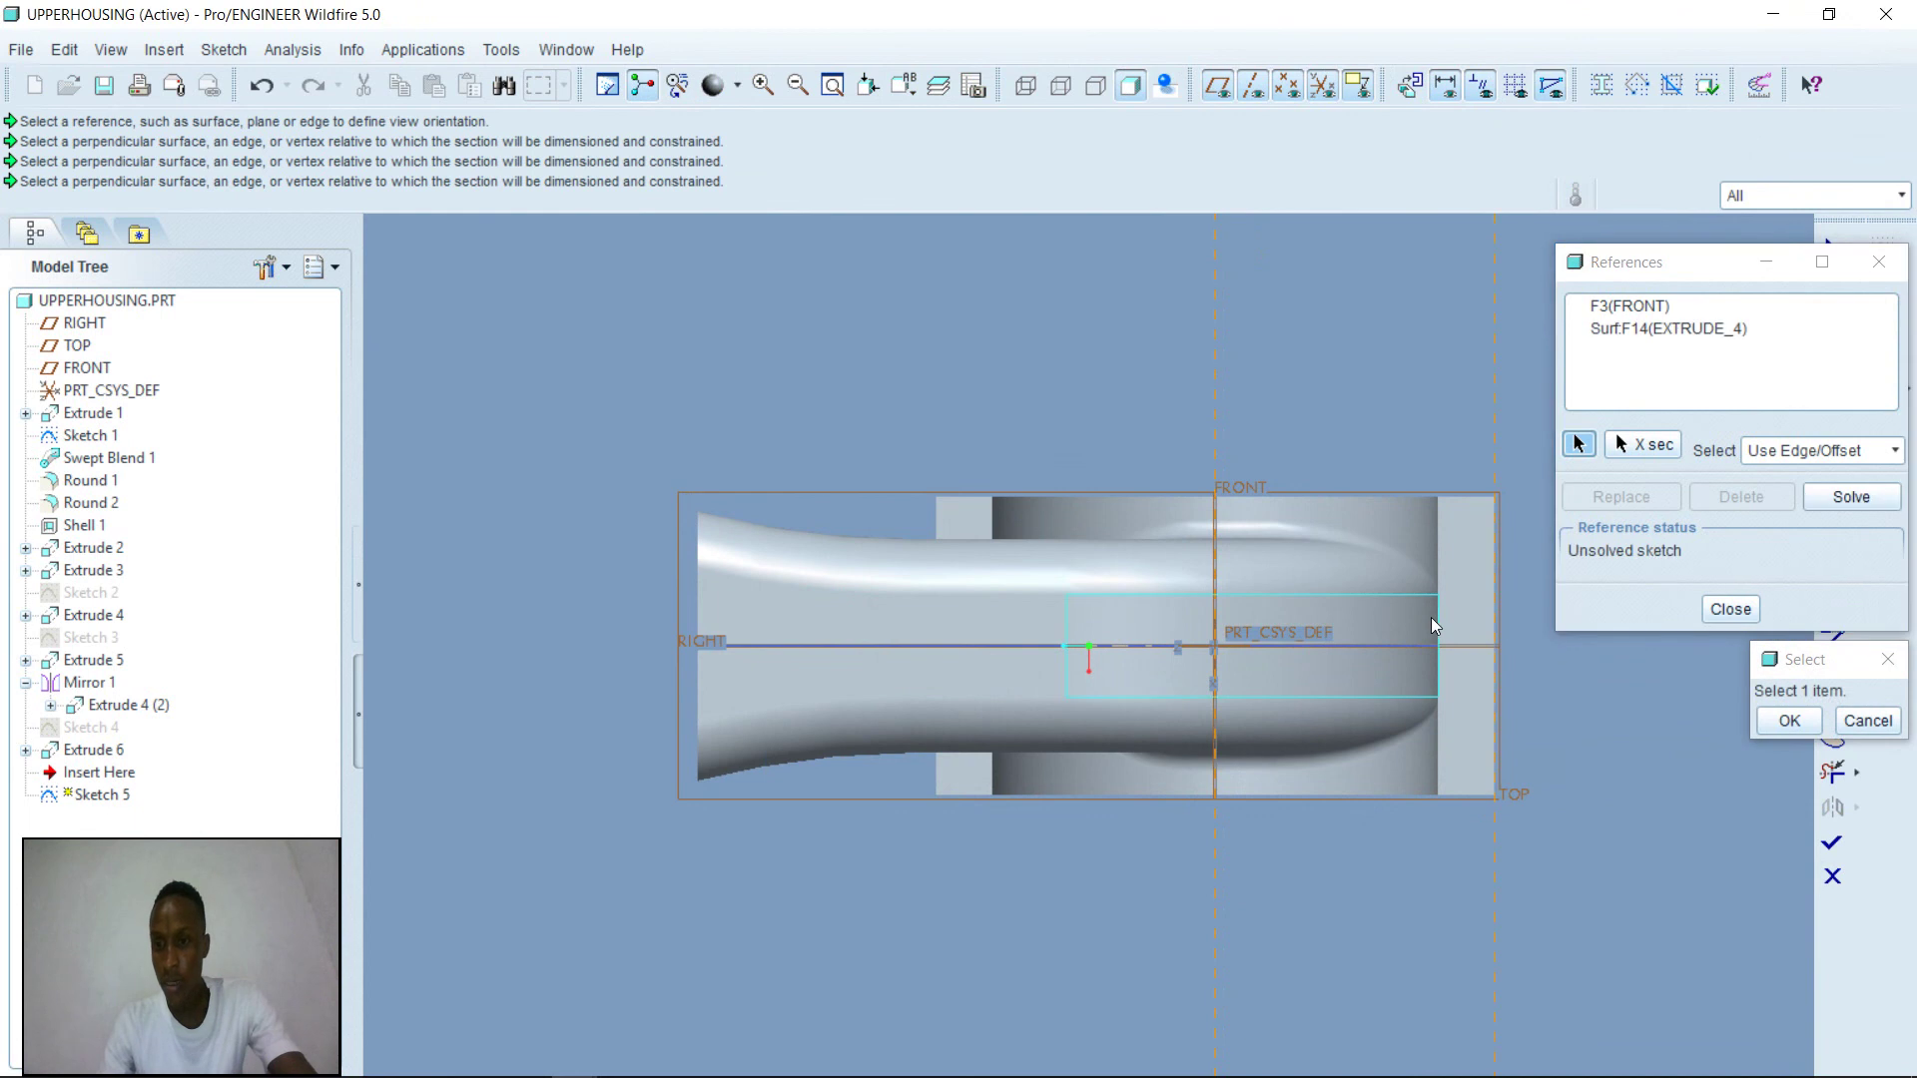
click(1441, 566)
click(1473, 793)
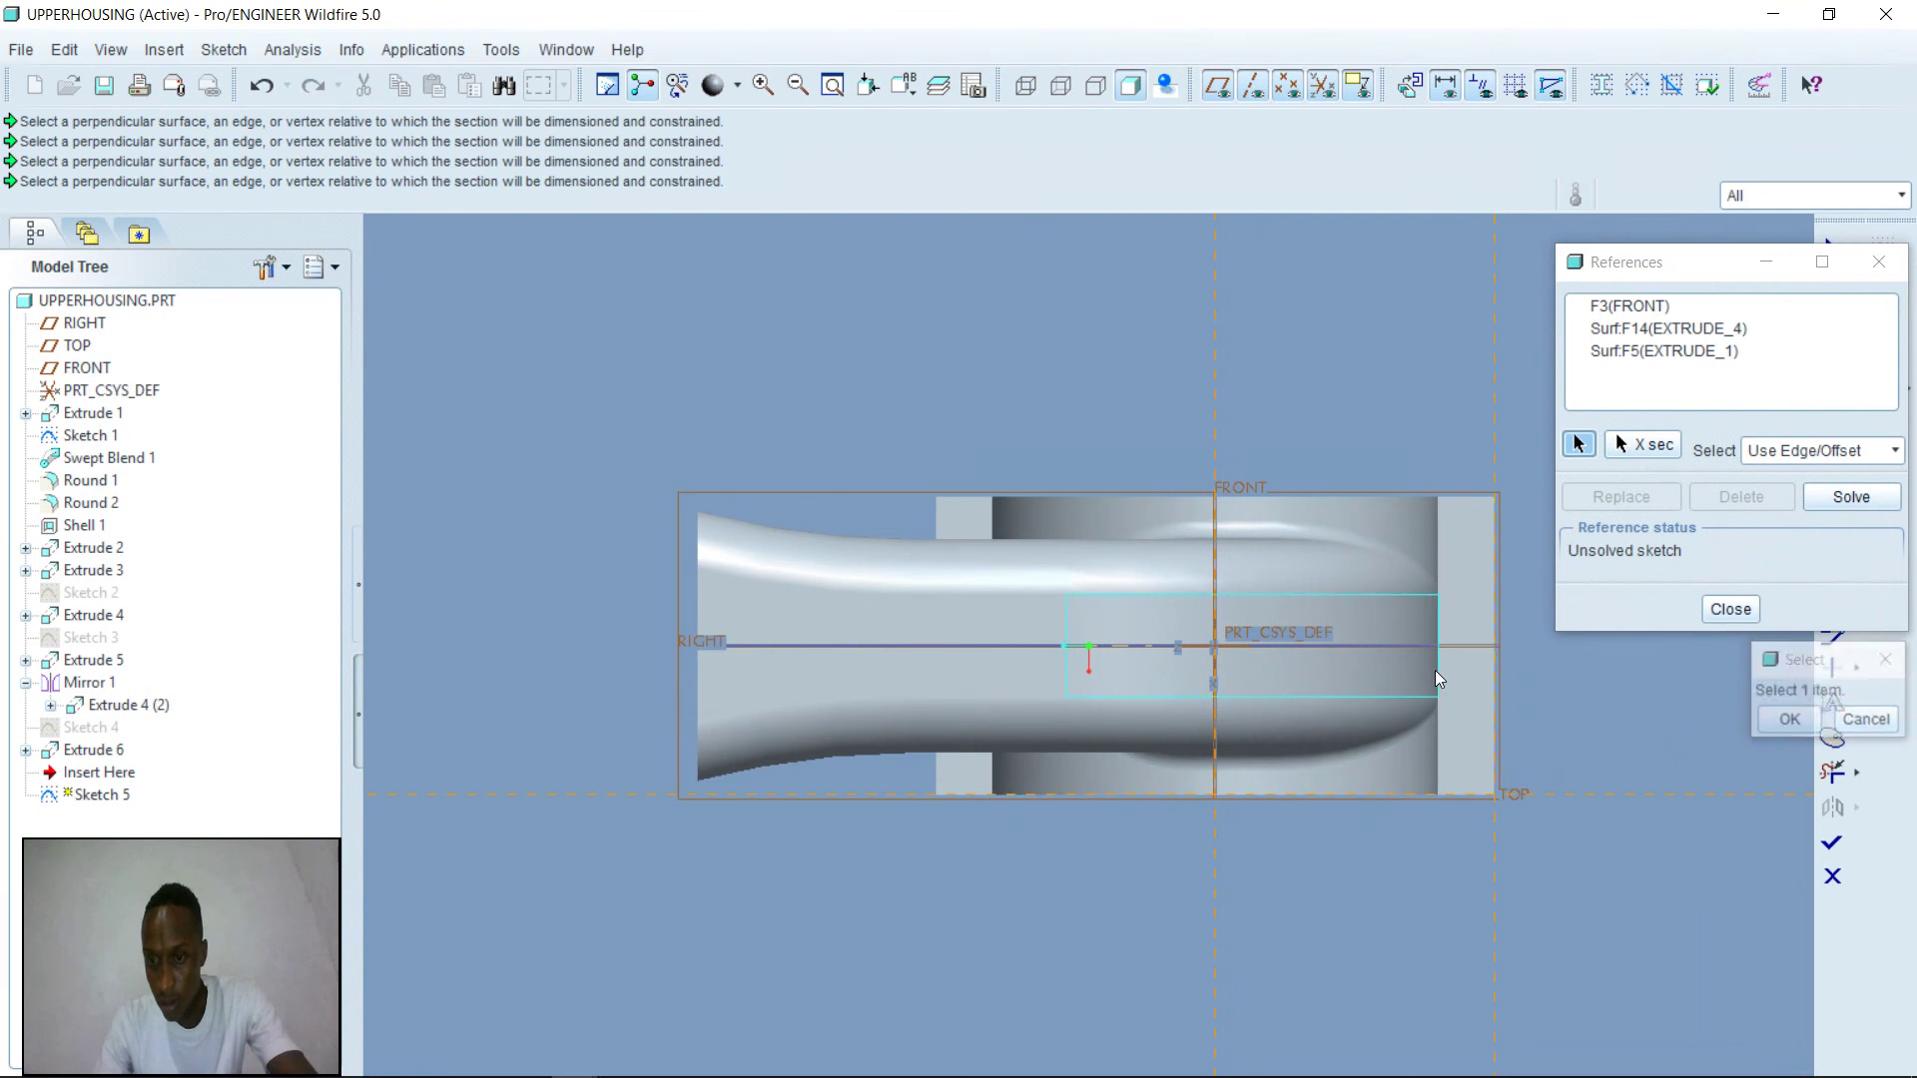
click(1475, 649)
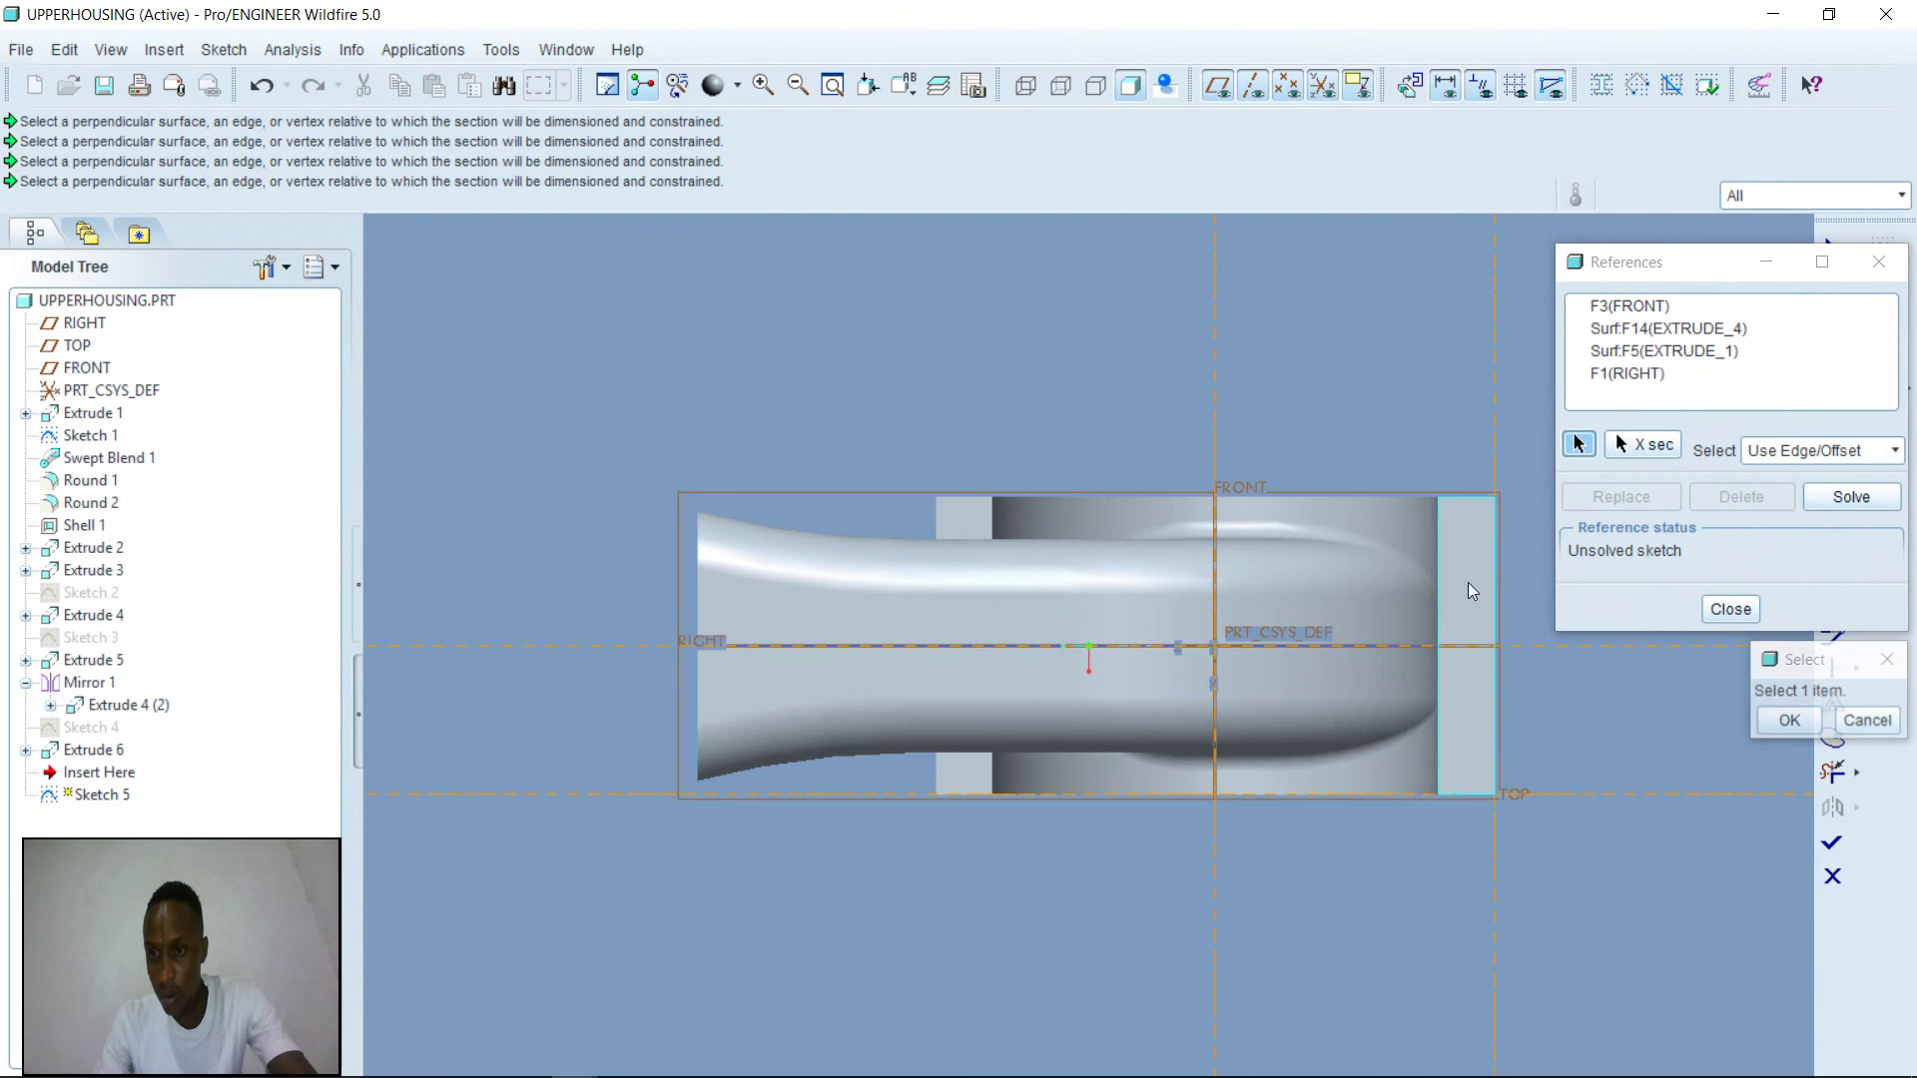
click(1730, 609)
- Switch to component 1 guide.pdf in Edge and examine the flange hole dimensions in Figure 9-44
mouse_move(772, 1041)
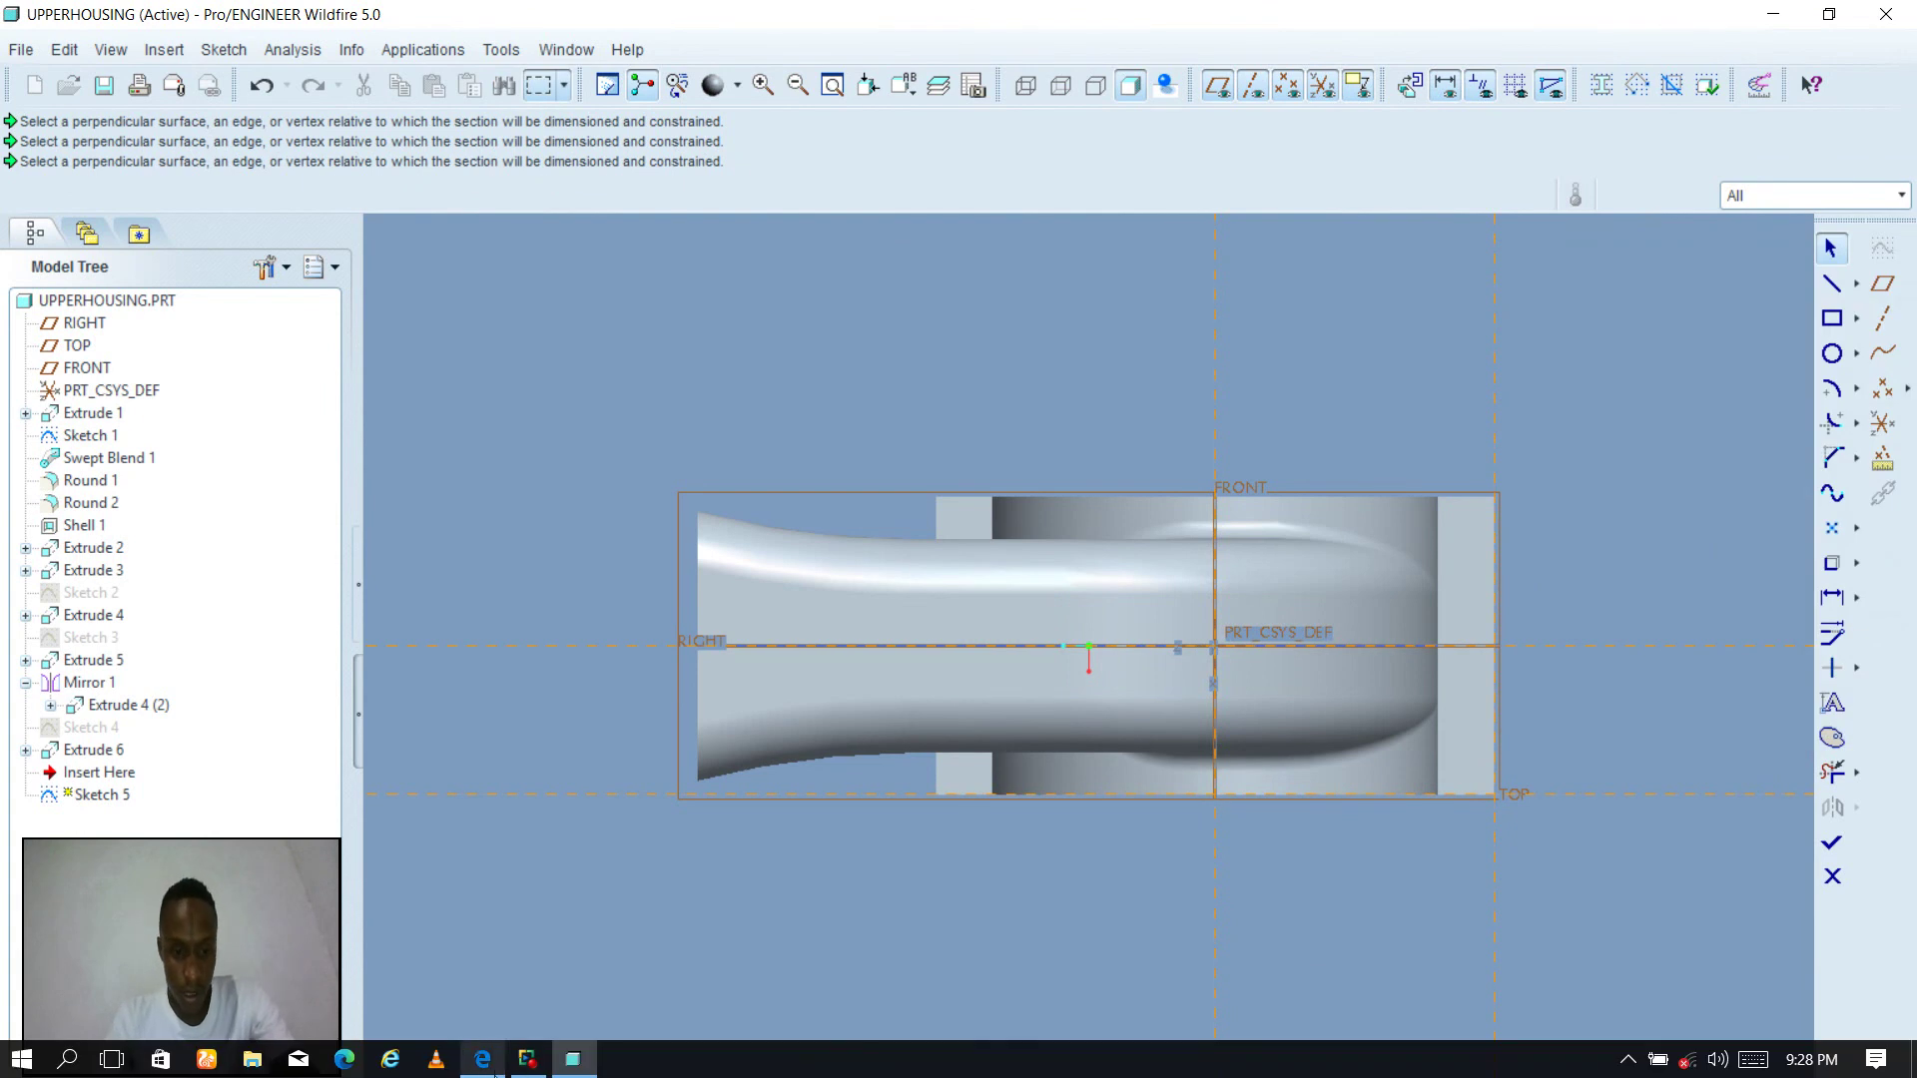
click(482, 1058)
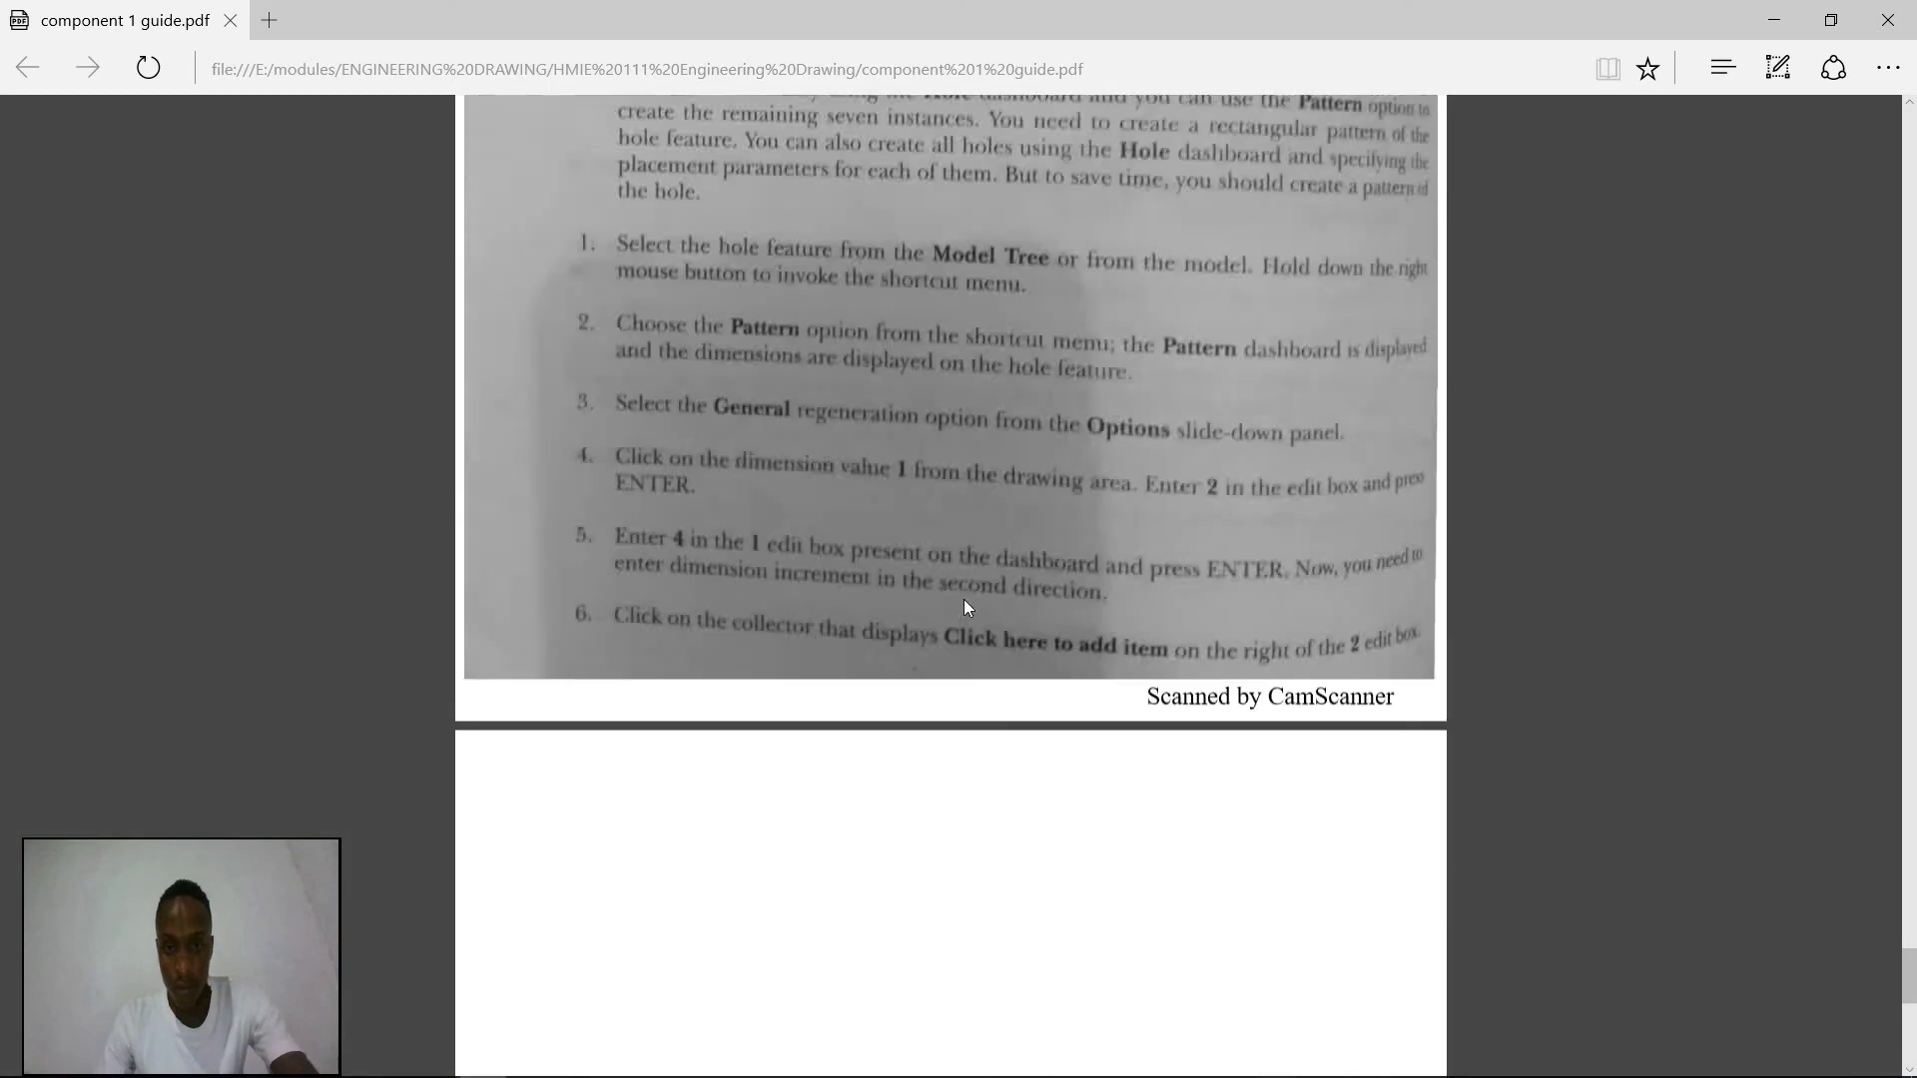
scroll(964, 606, up, 20)
scroll(966, 591, up, 20)
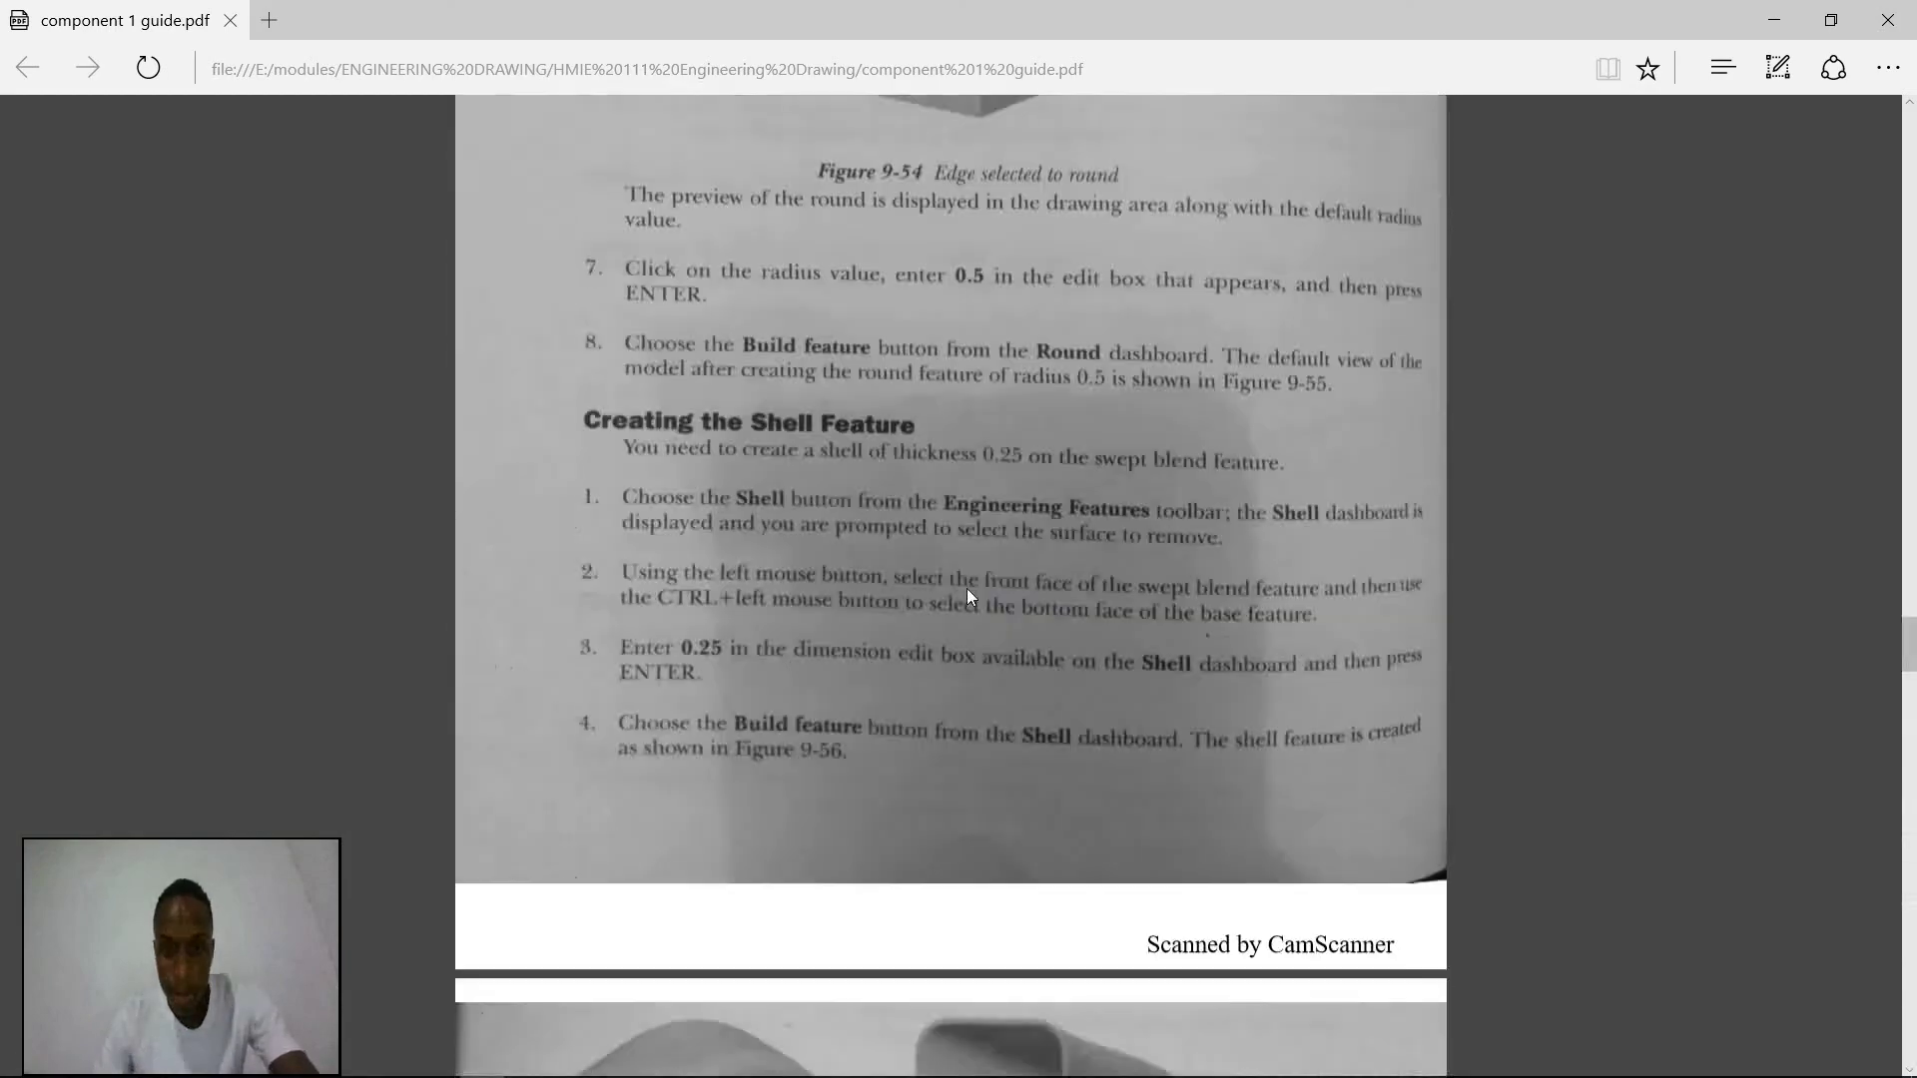
scroll(966, 589, up, 15)
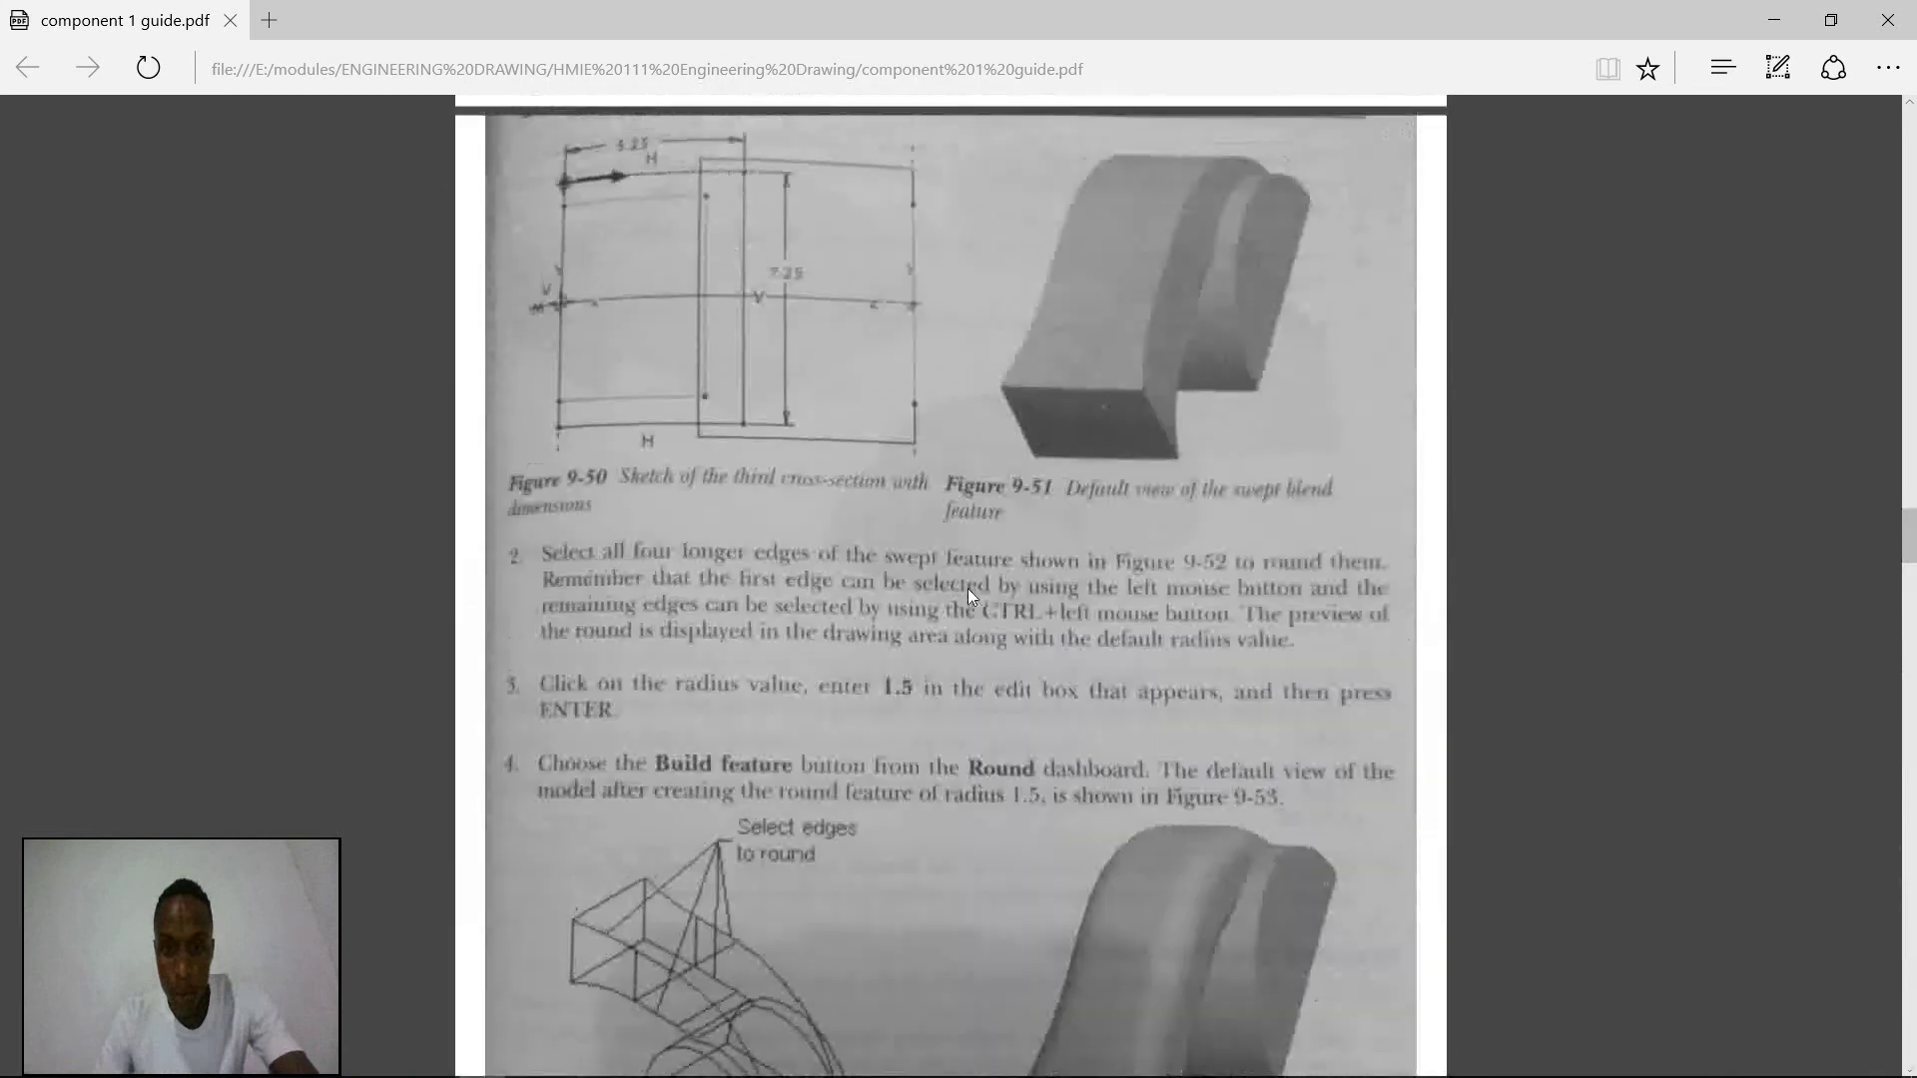
scroll(969, 588, up, 15)
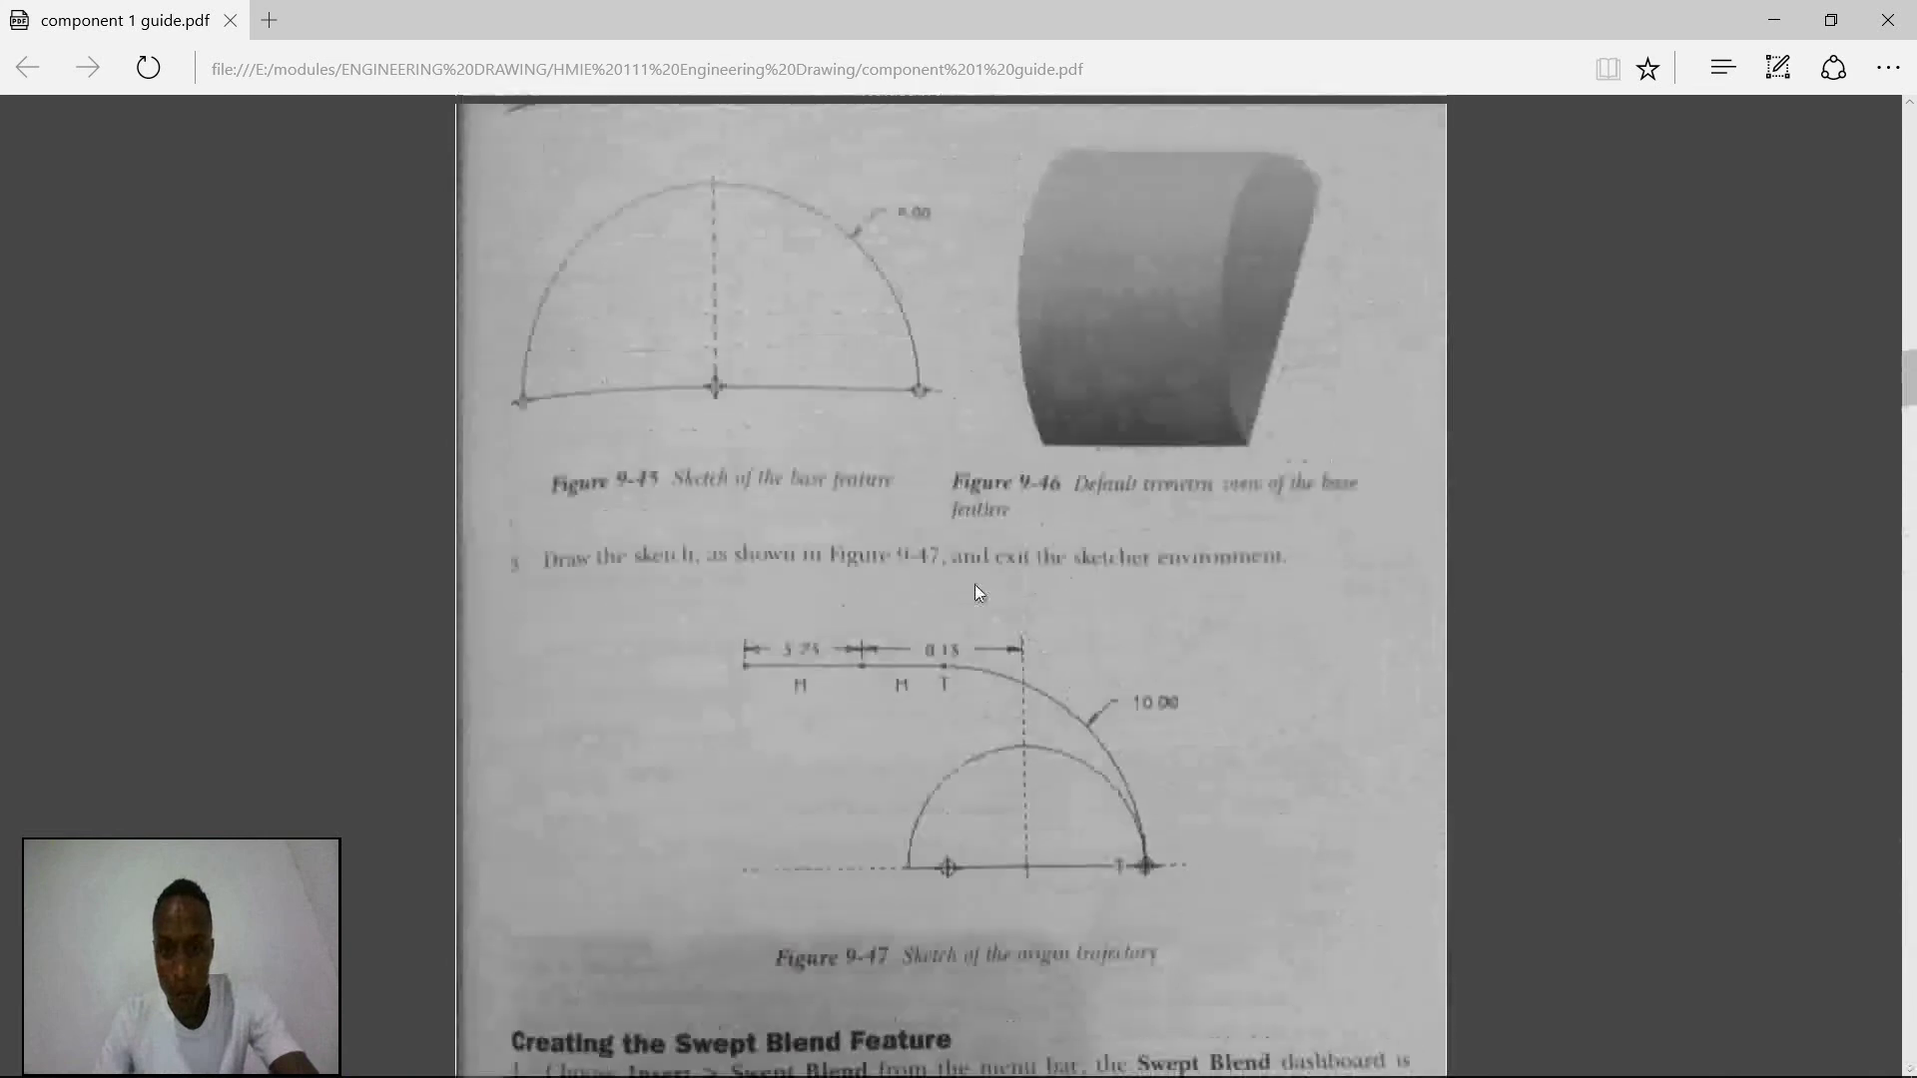
scroll(975, 592, up, 15)
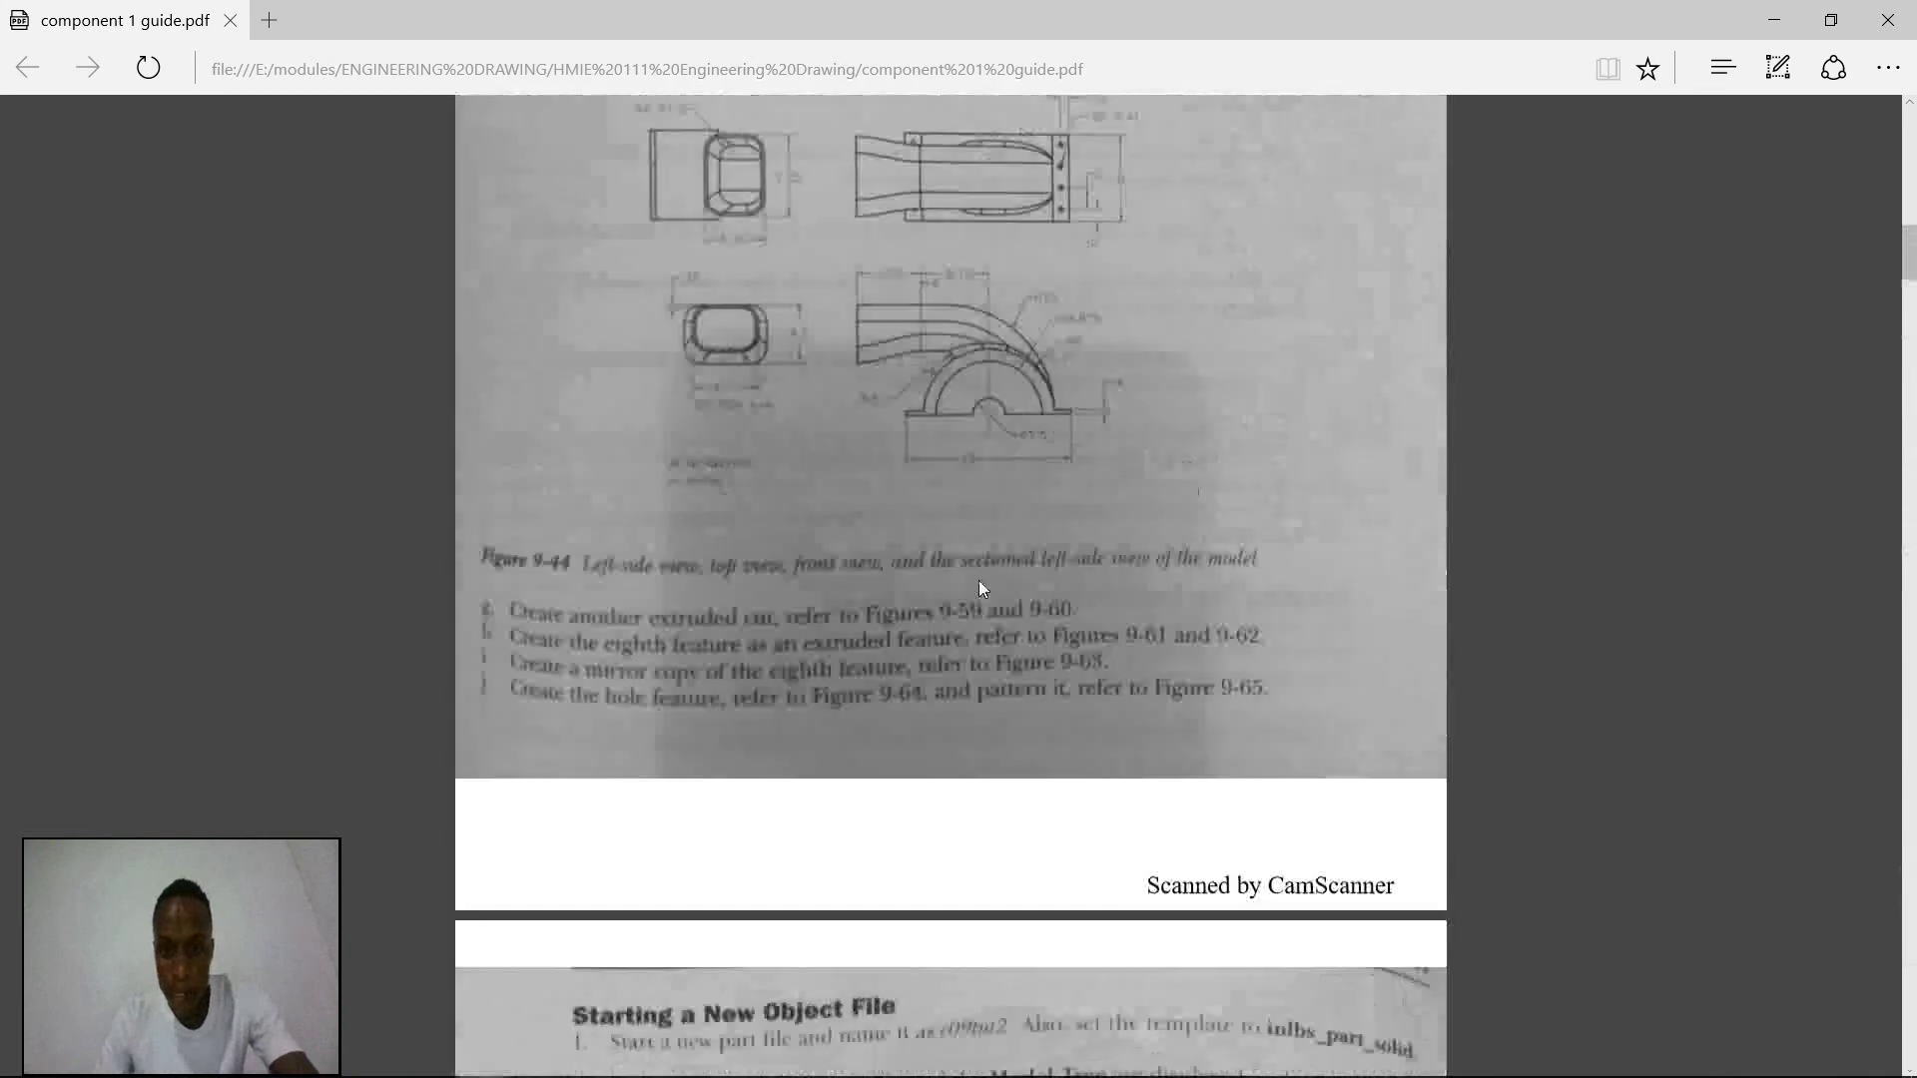
scroll(982, 589, up, 5)
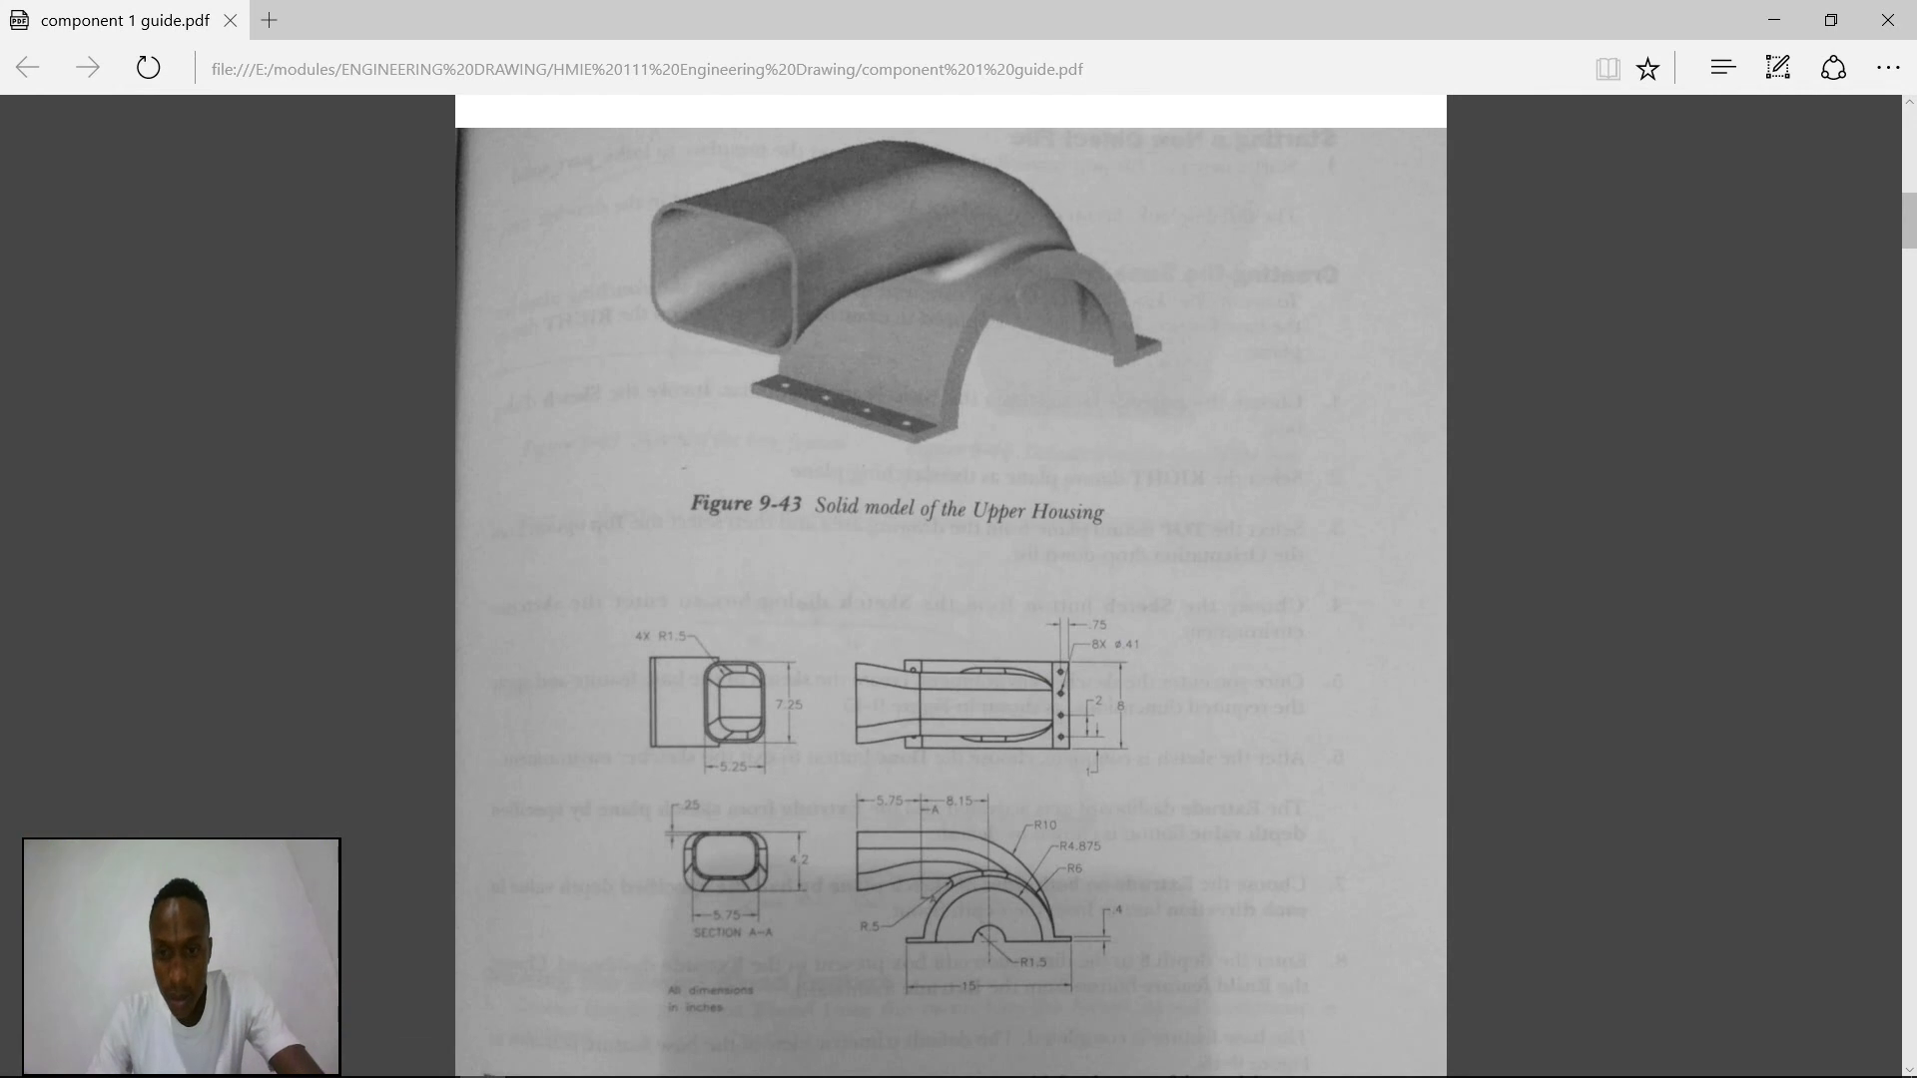
- Return to Pro/ENGINEER and sketch a circle for the first hole near the flange's corner
mouse_move(600, 1060)
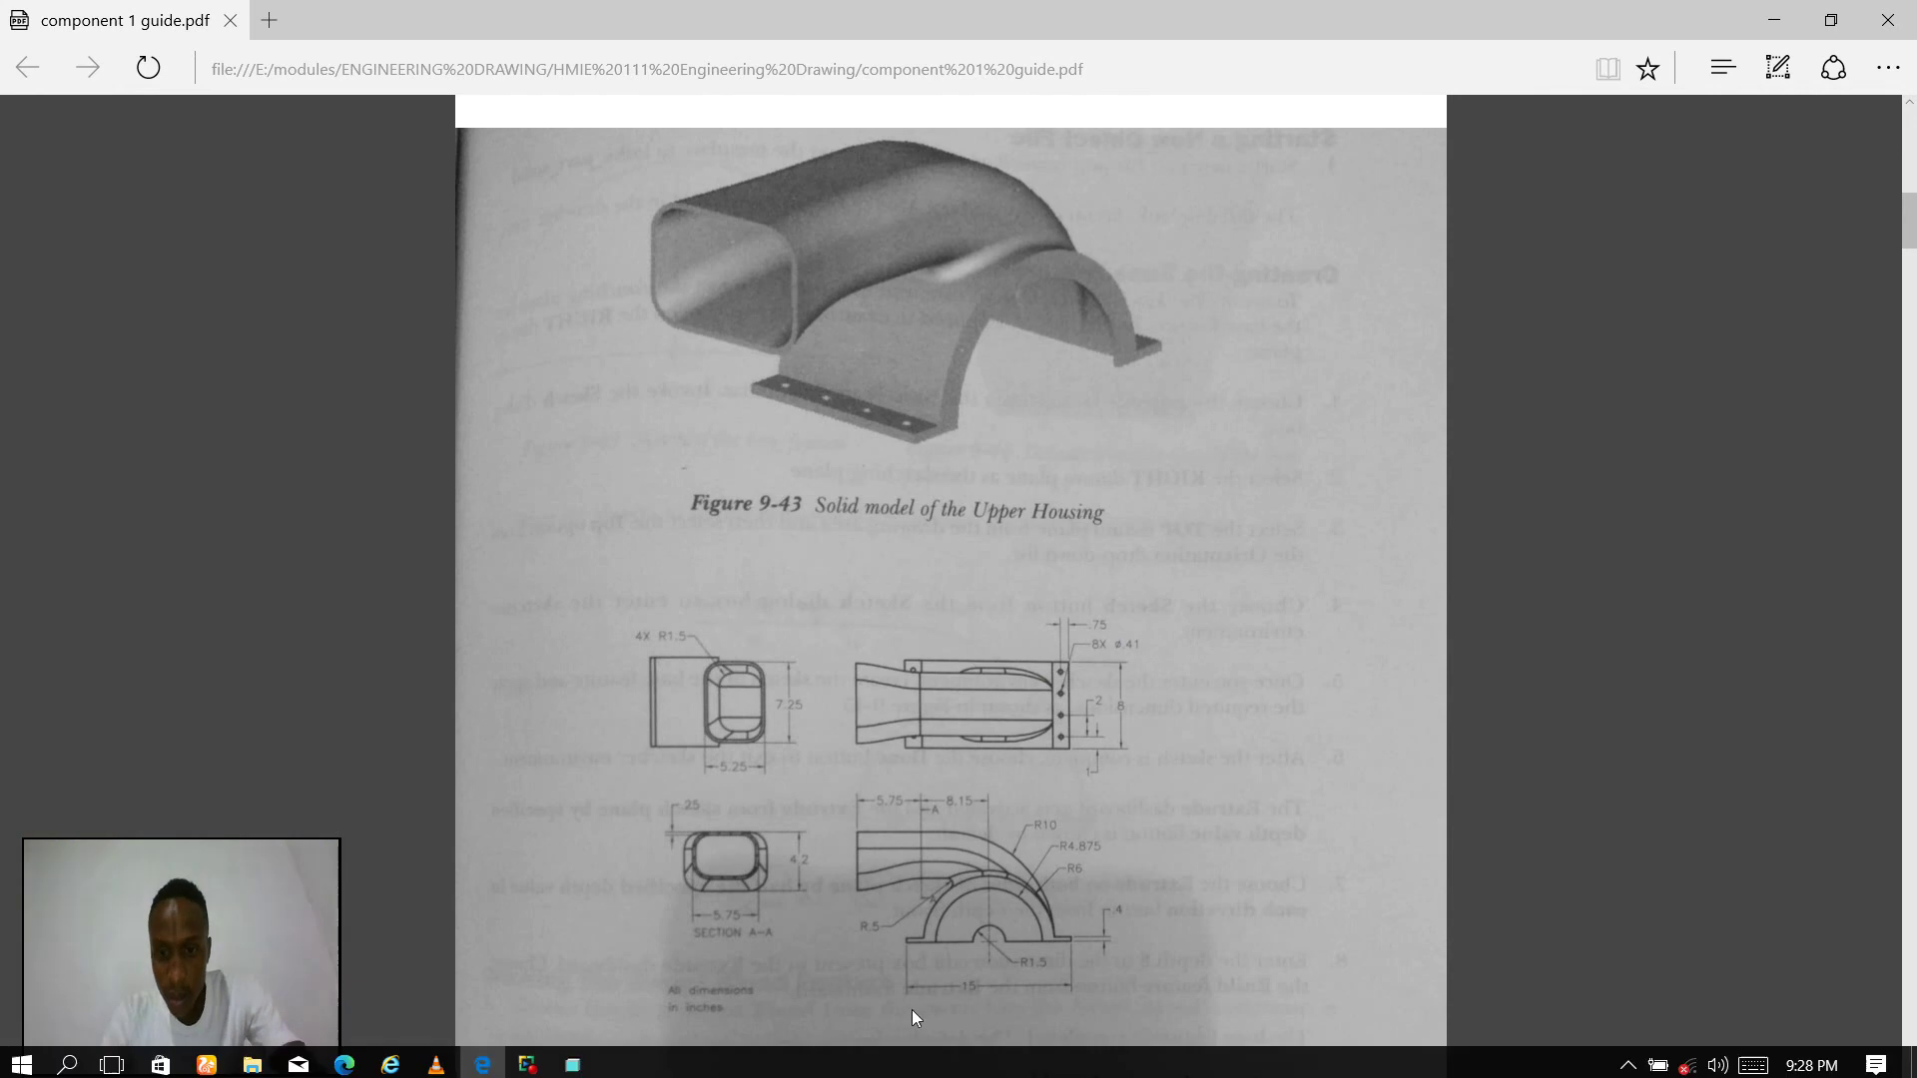
click(575, 1061)
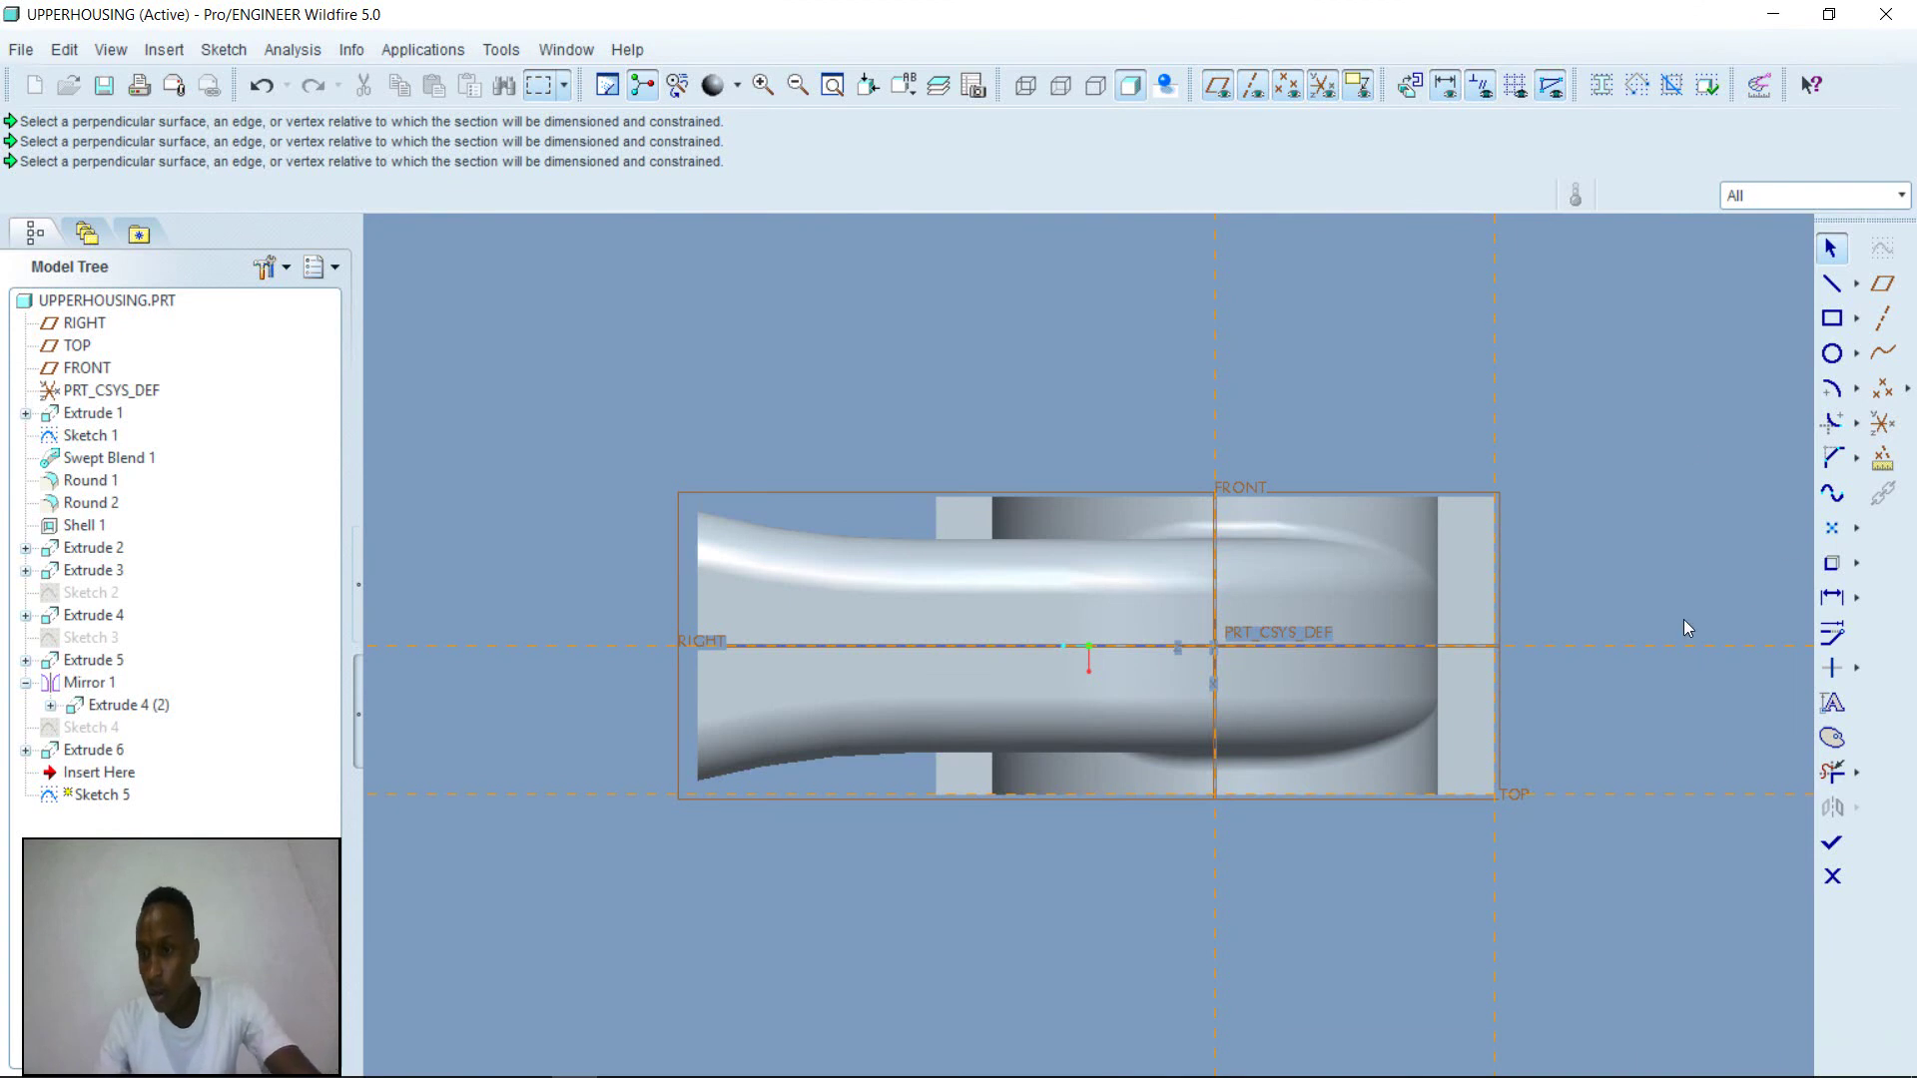
click(1836, 355)
click(1458, 745)
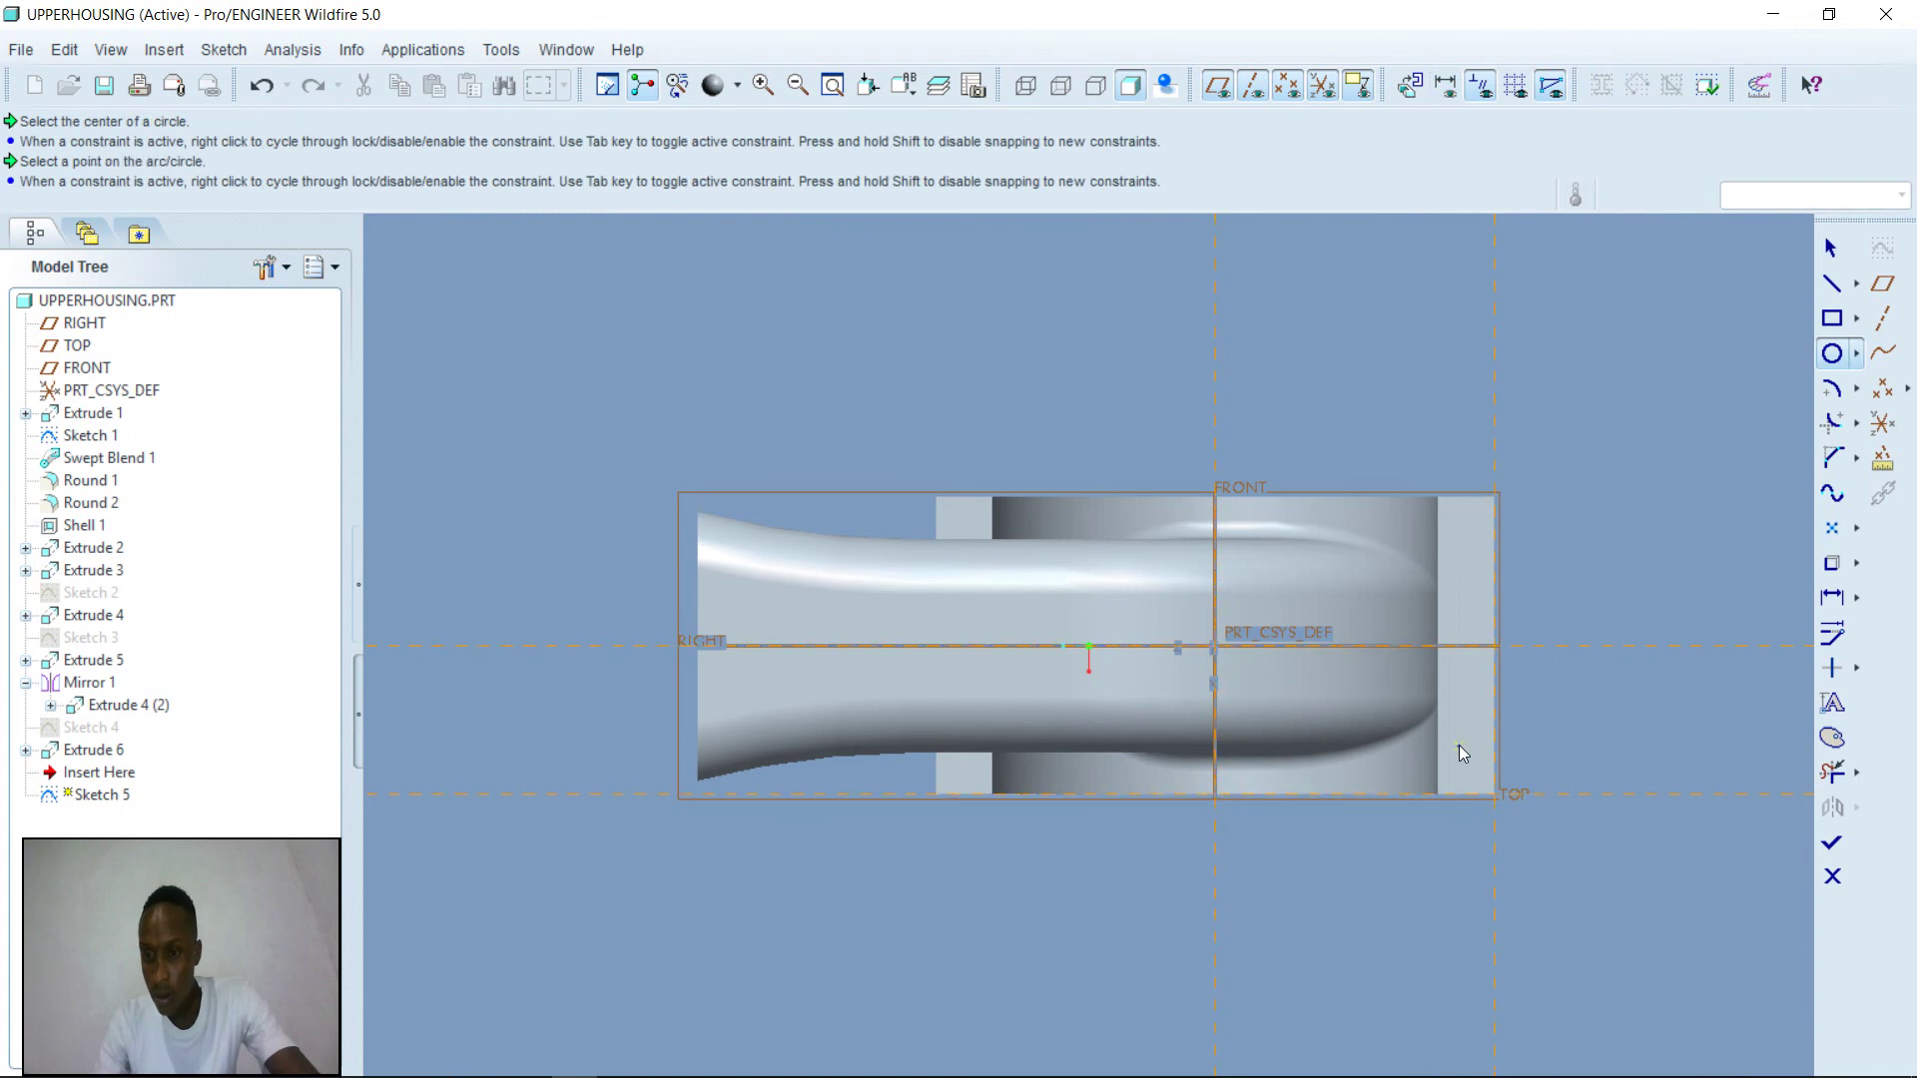
click(1465, 786)
click(1832, 248)
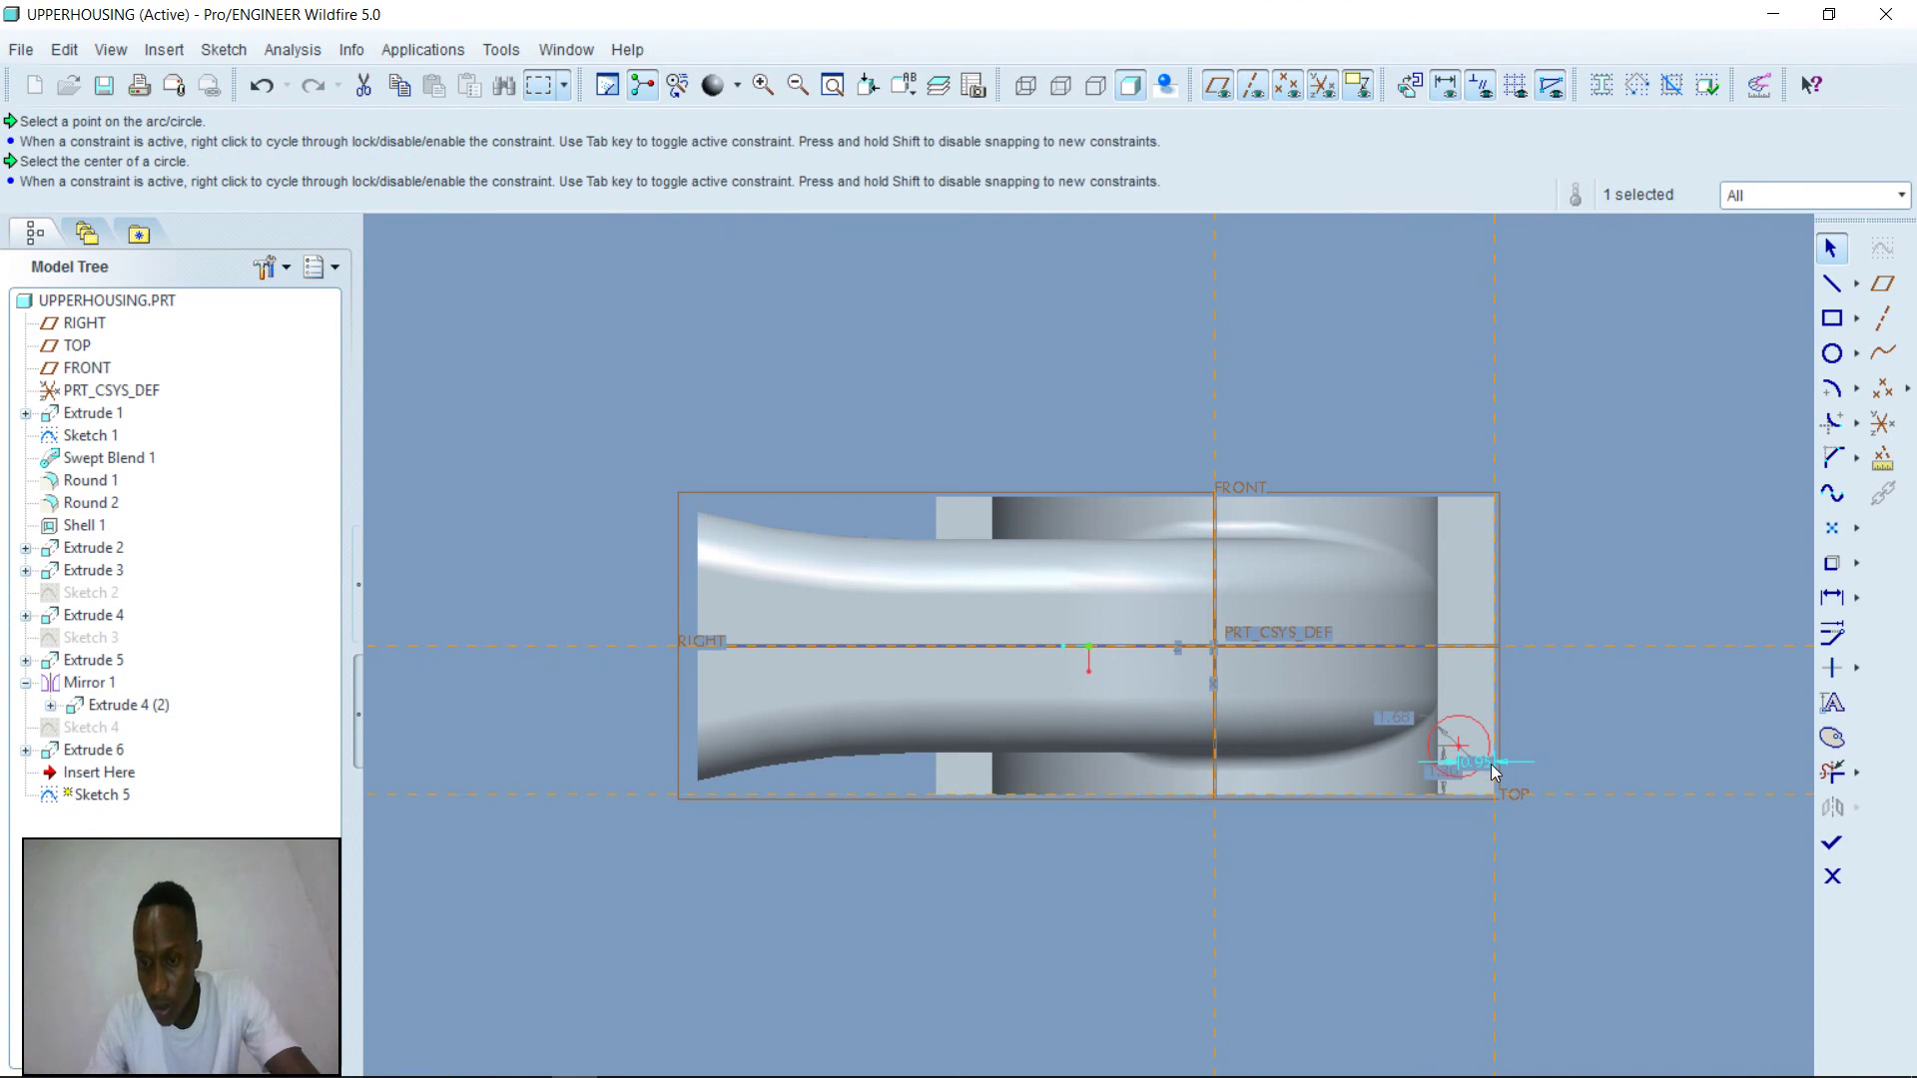
- Position the circle's centre 0.75 from the flange's outer side and 1 from its end
double_click(1489, 764)
text(0.75)
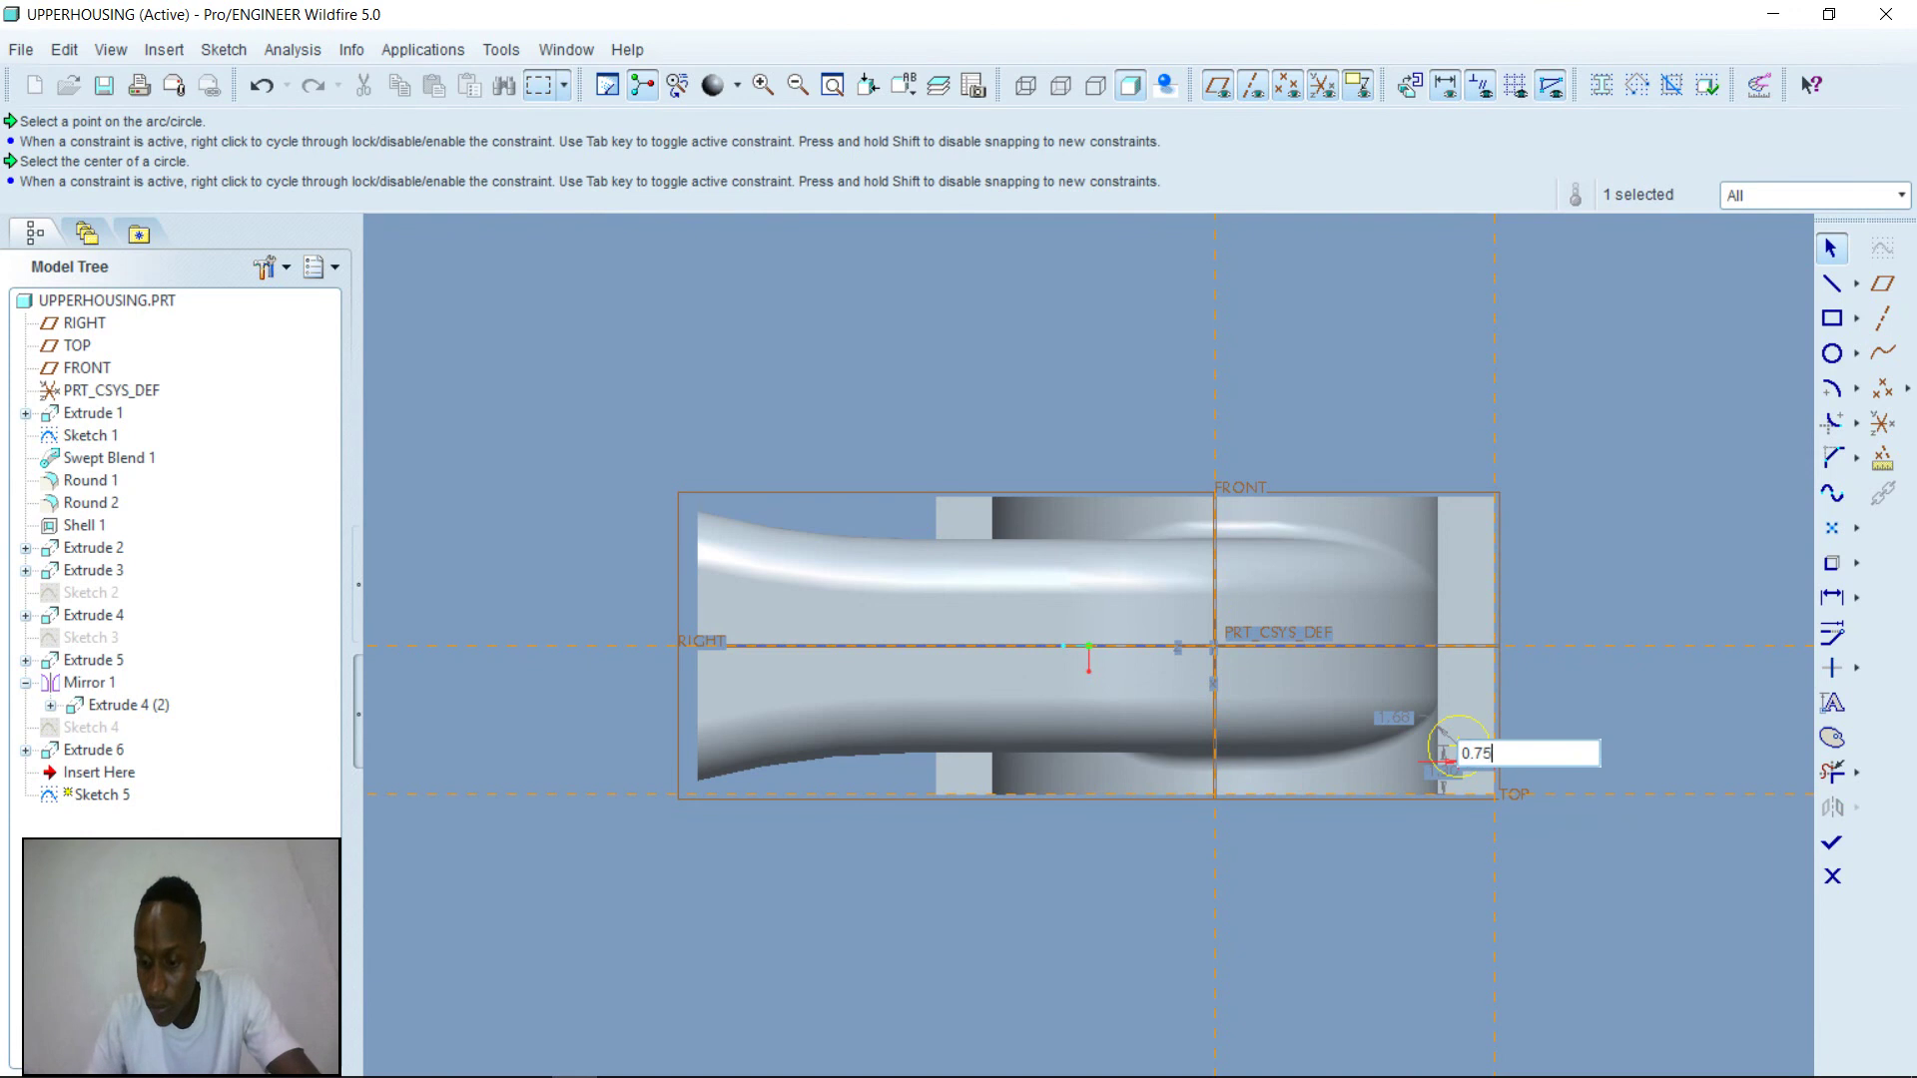
key(Return)
click(1476, 755)
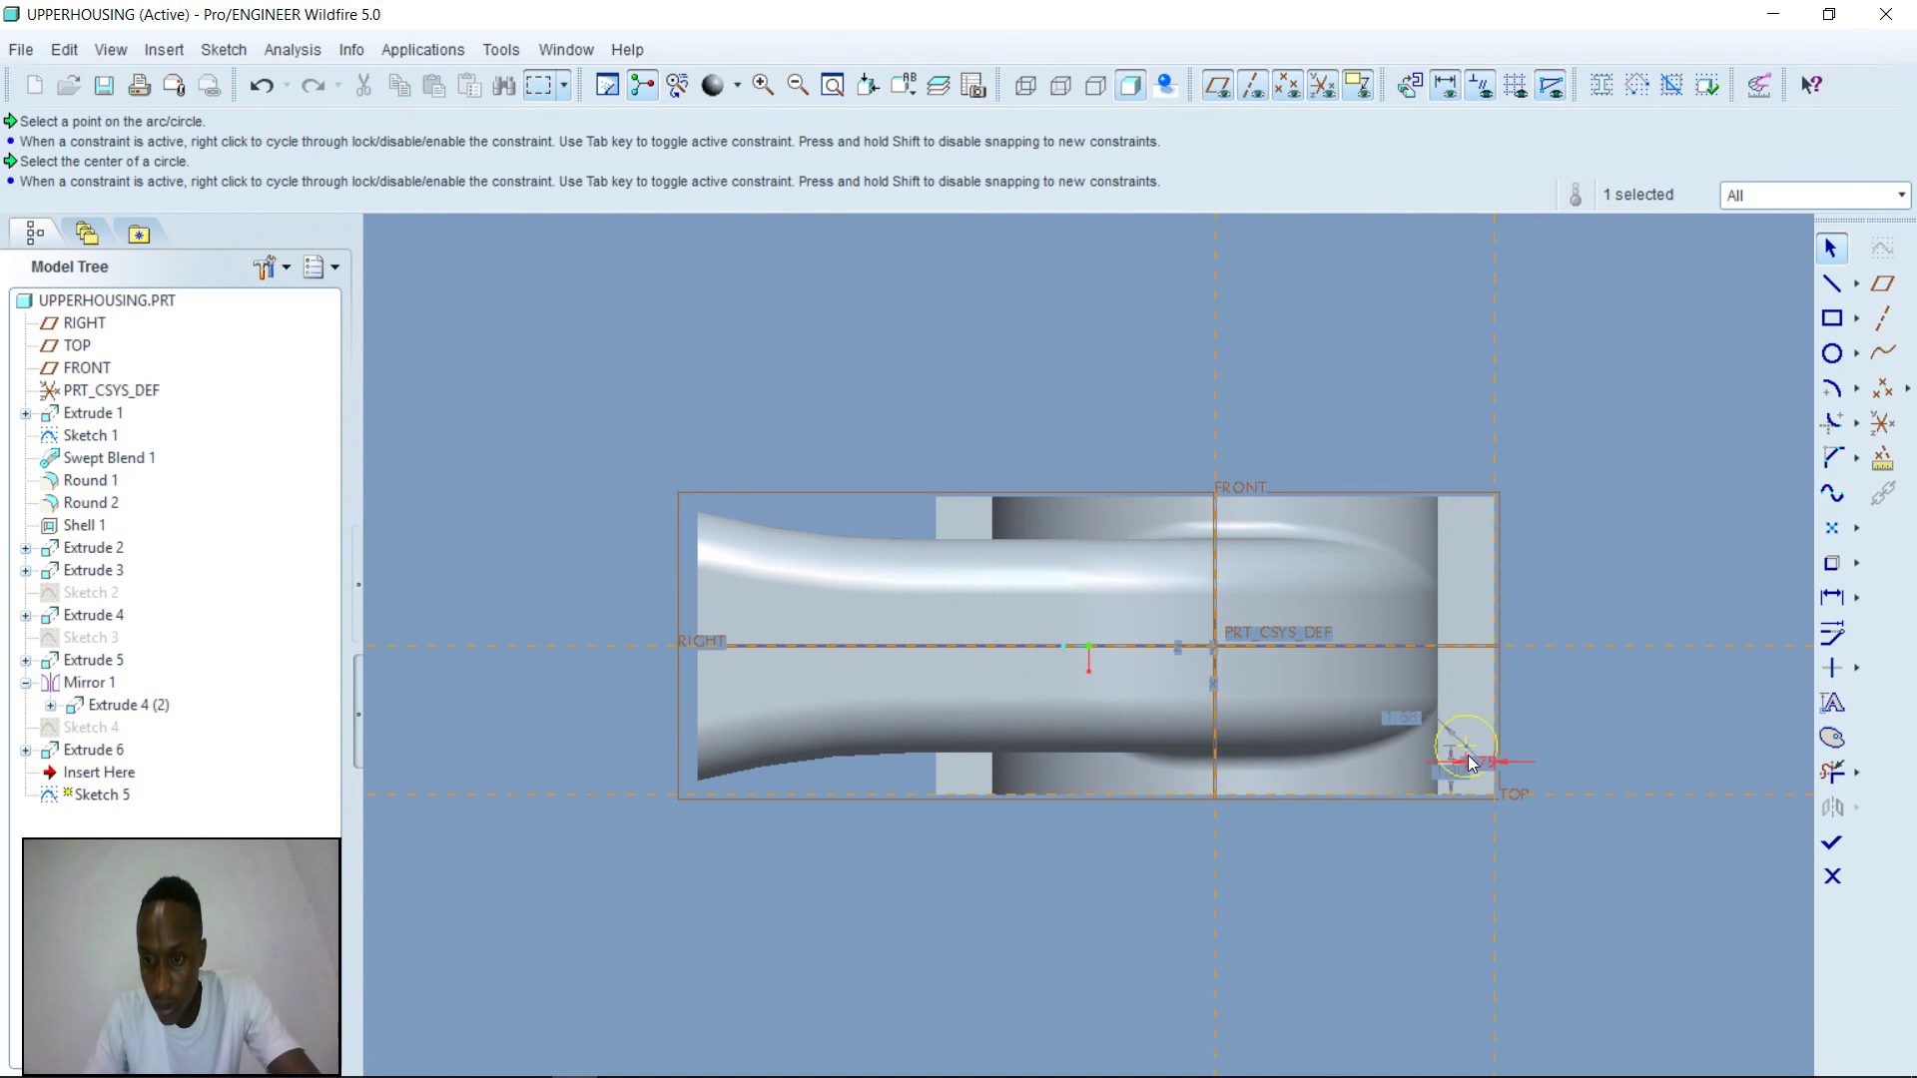
double_click(1447, 774)
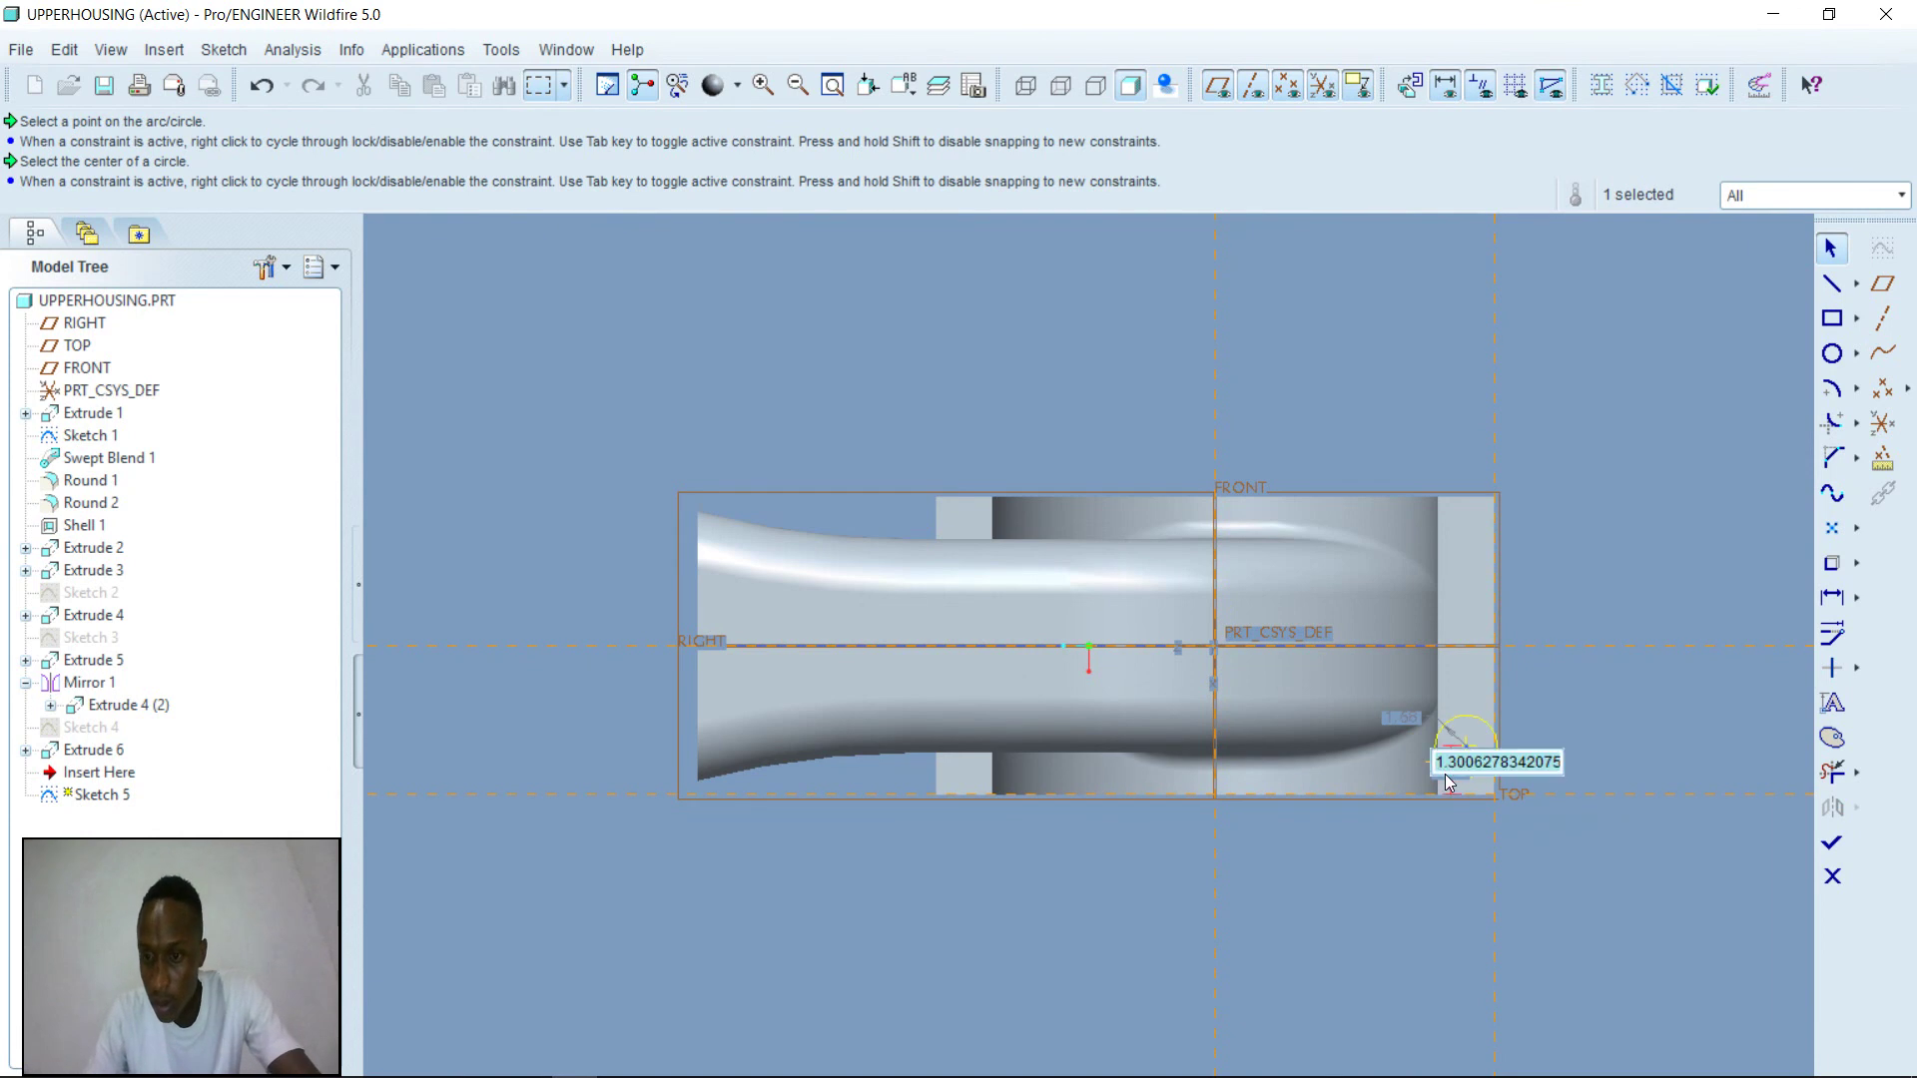
text(1)
key(Return)
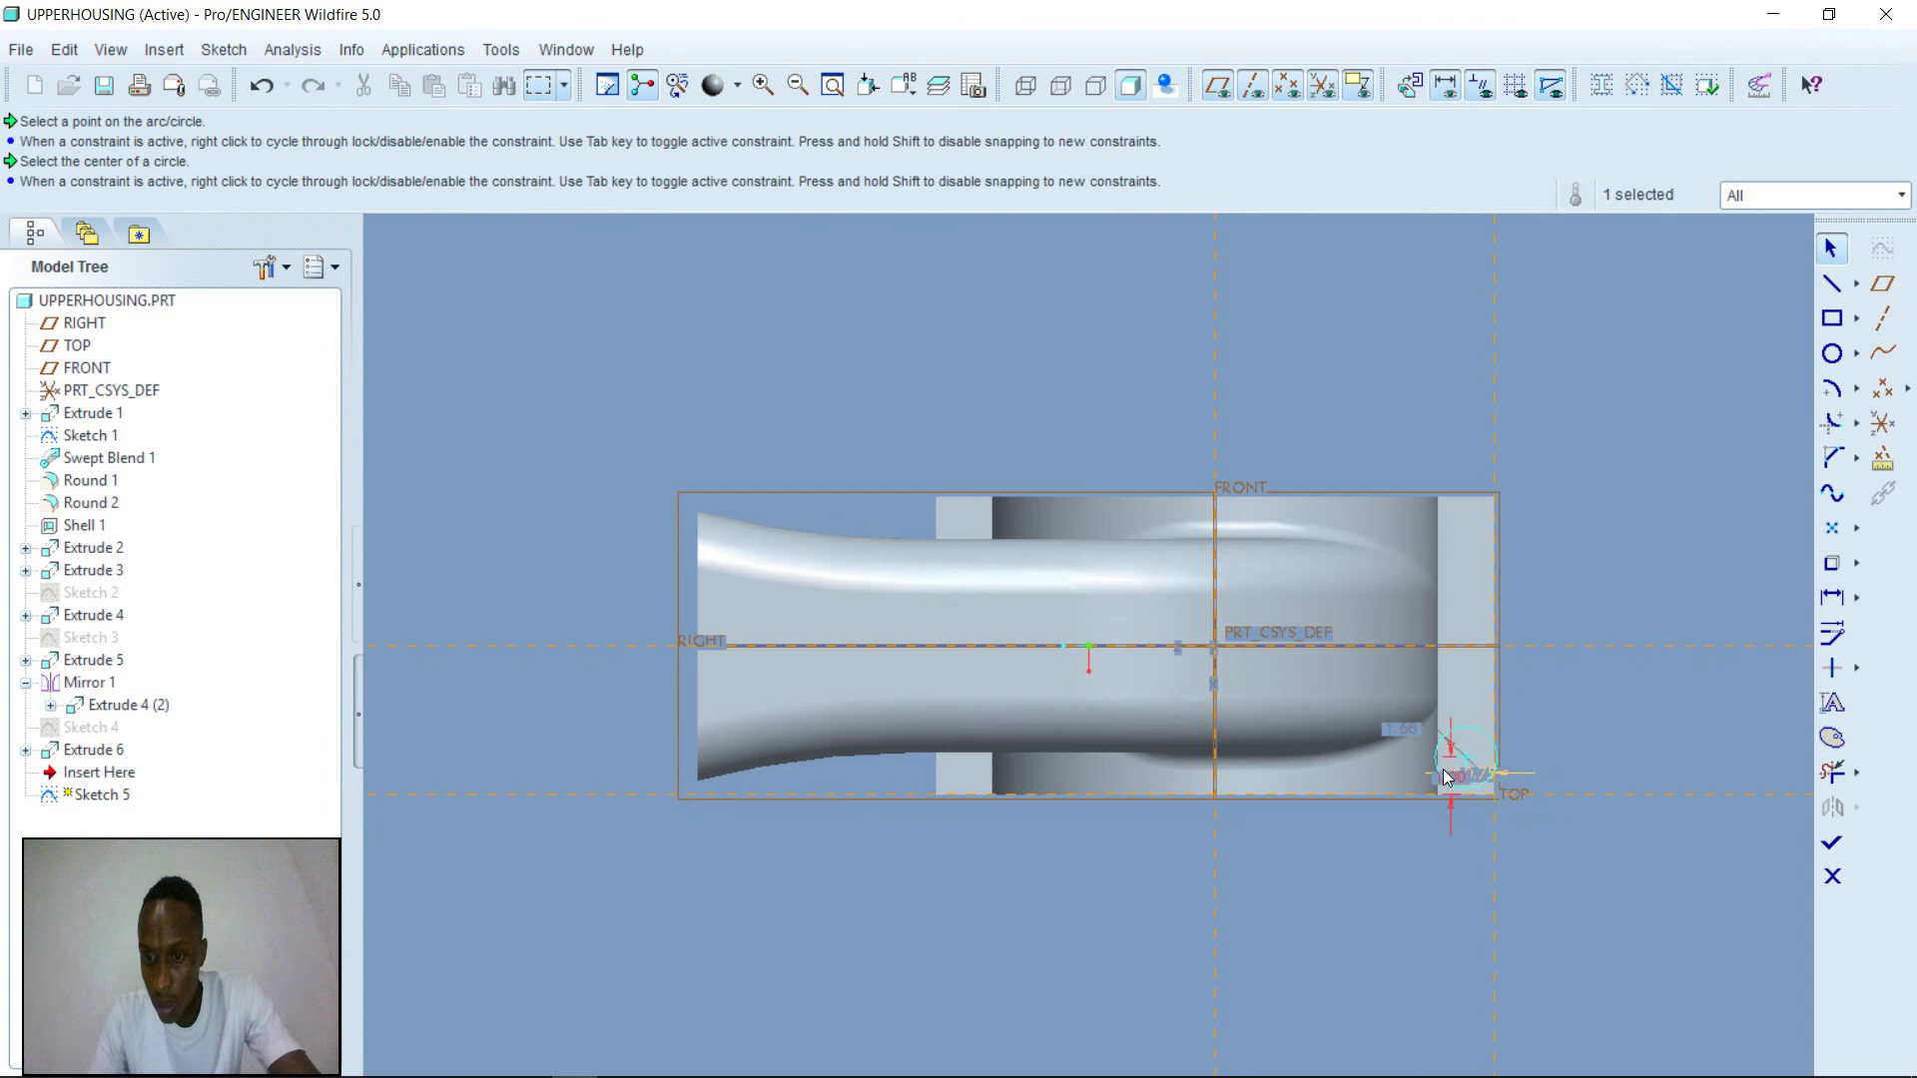
- Check the flange hole diameter in component 1 guide.pdf in Edge and return to Pro/ENGINEER
mouse_move(517, 1073)
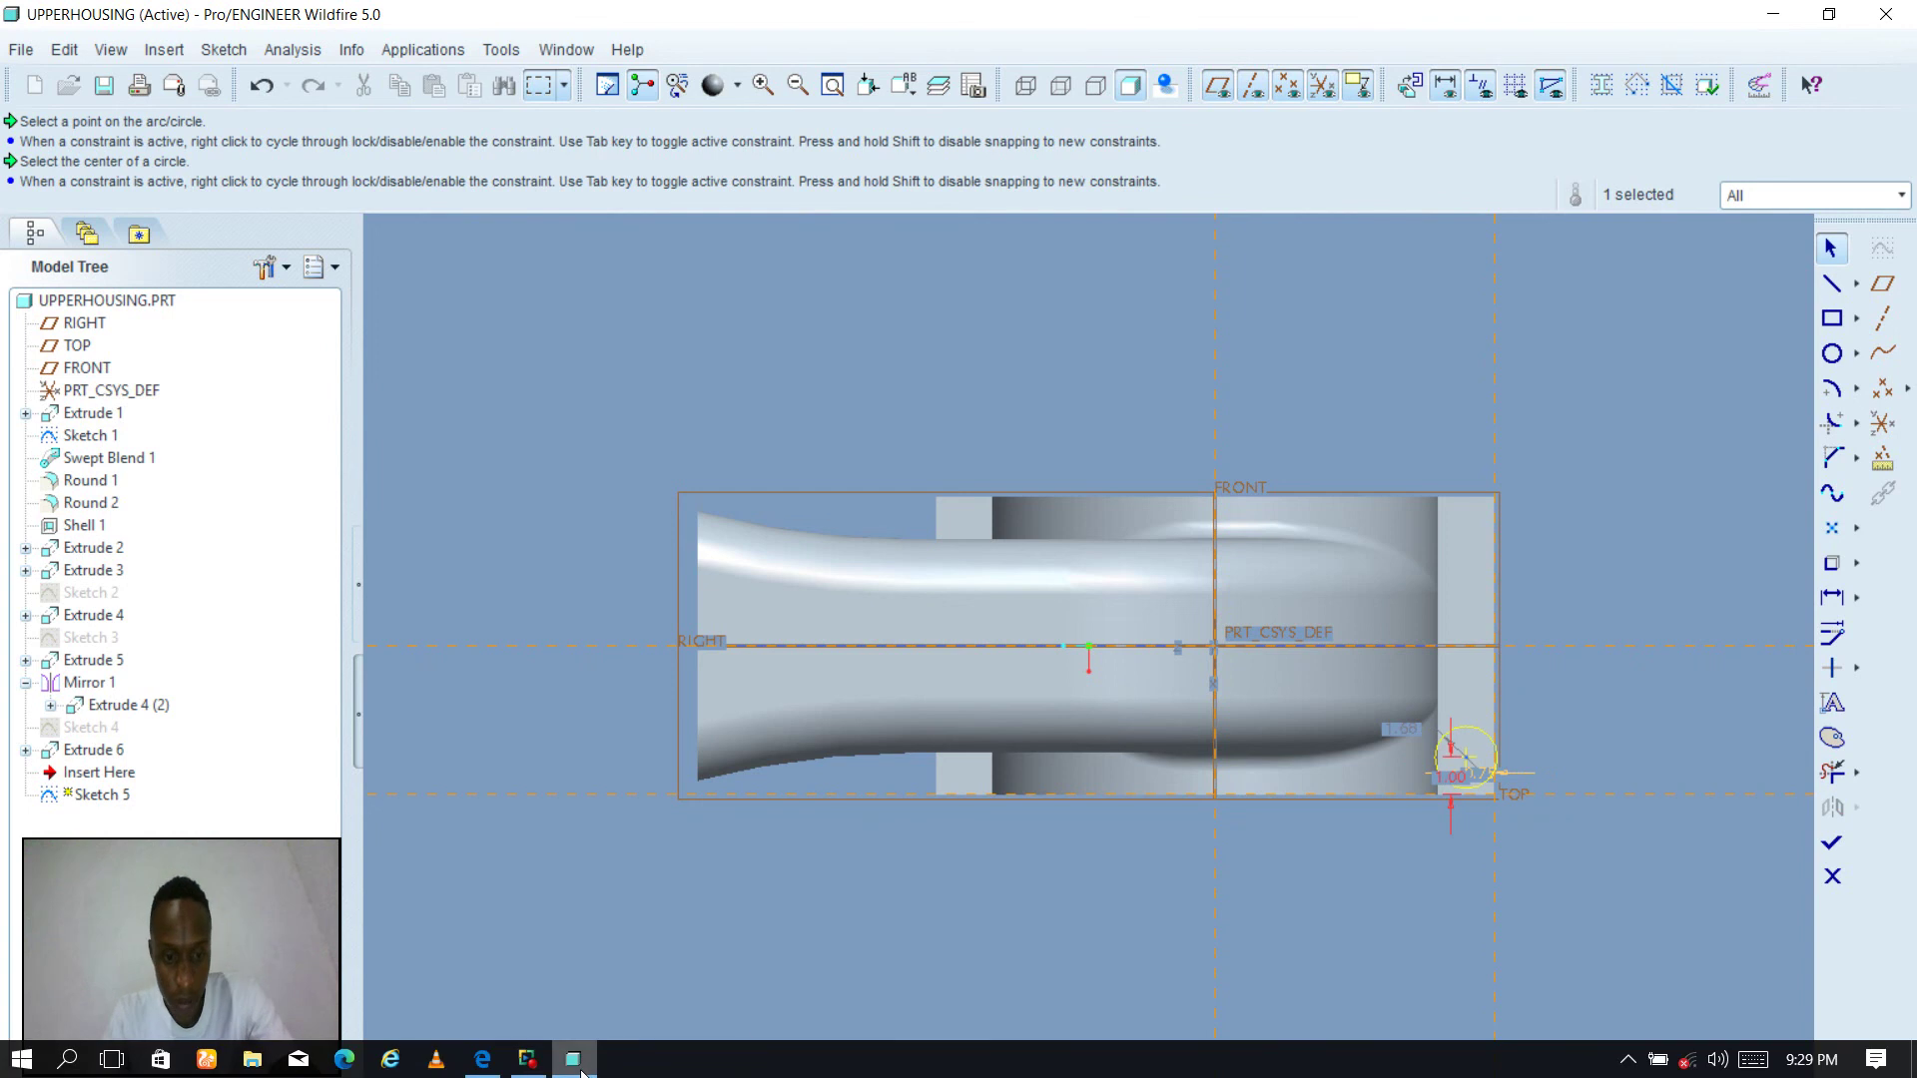
click(483, 1061)
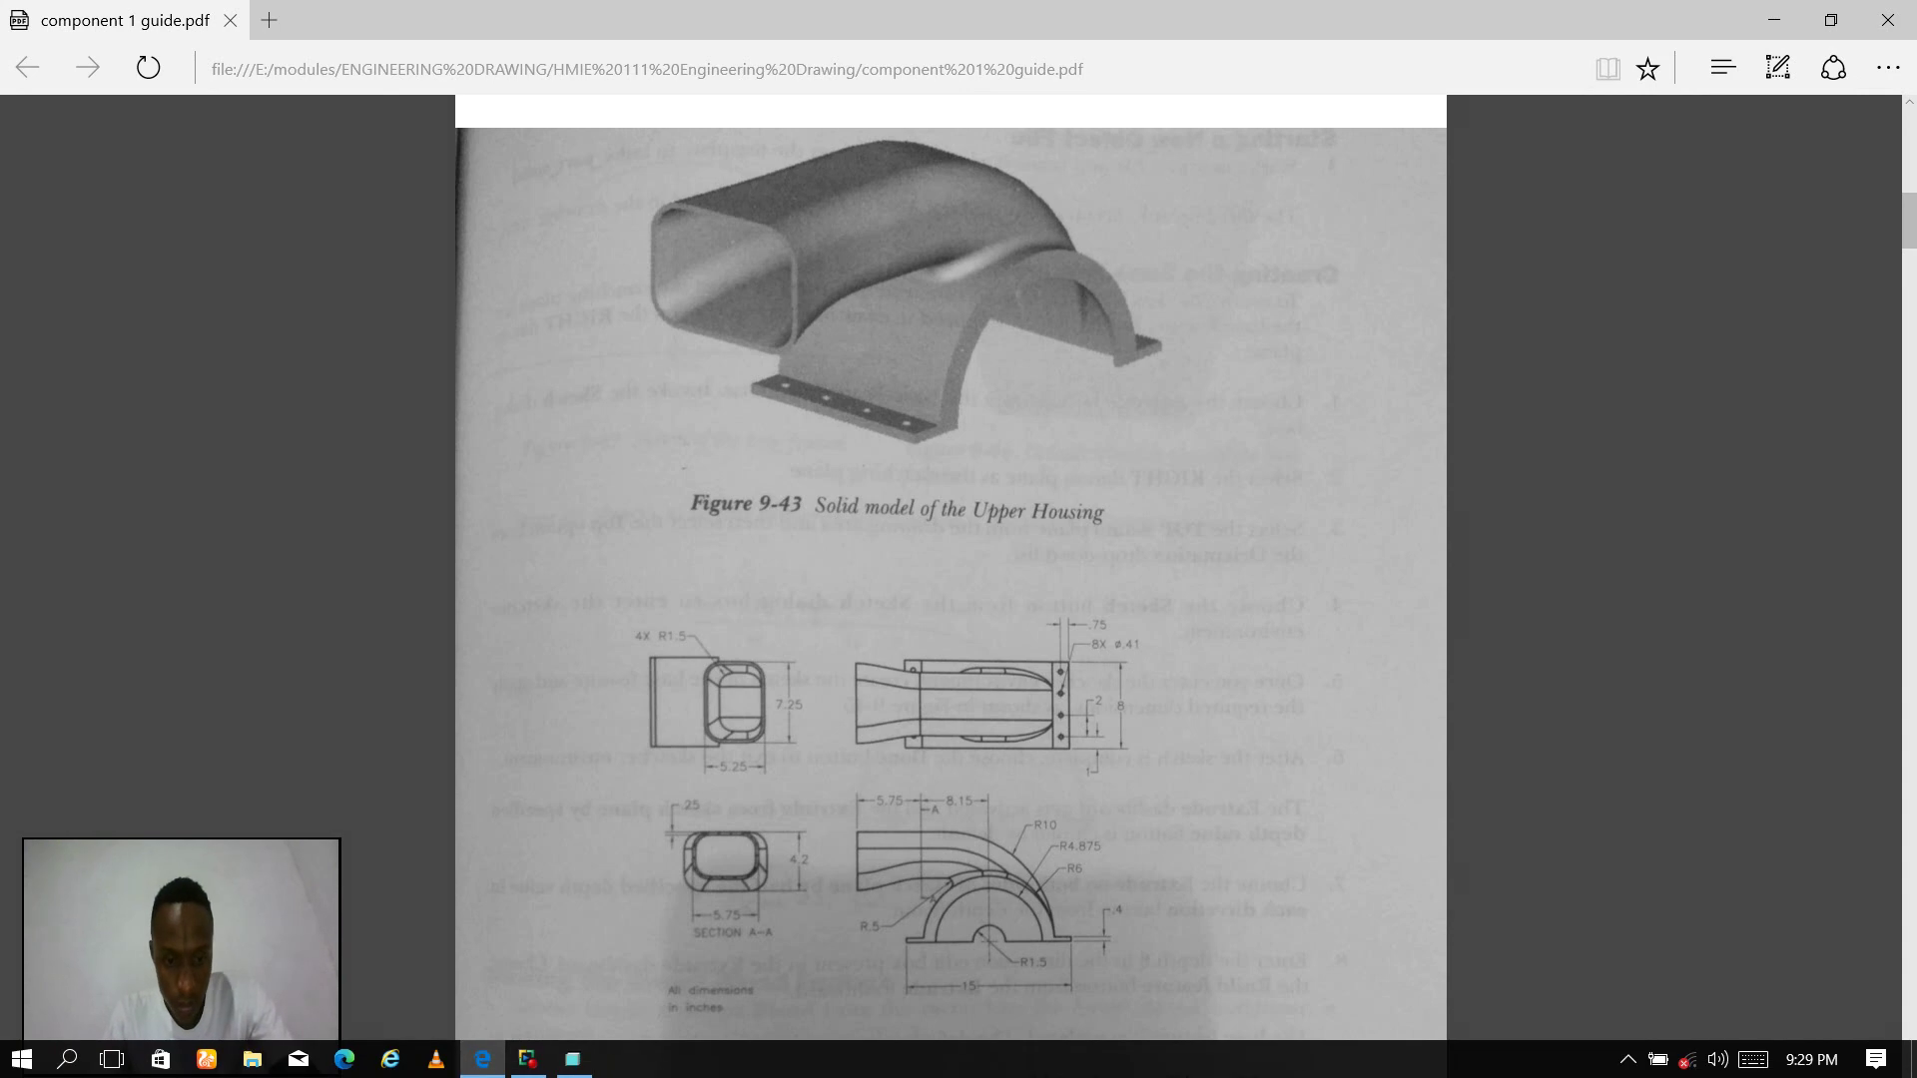
click(573, 1058)
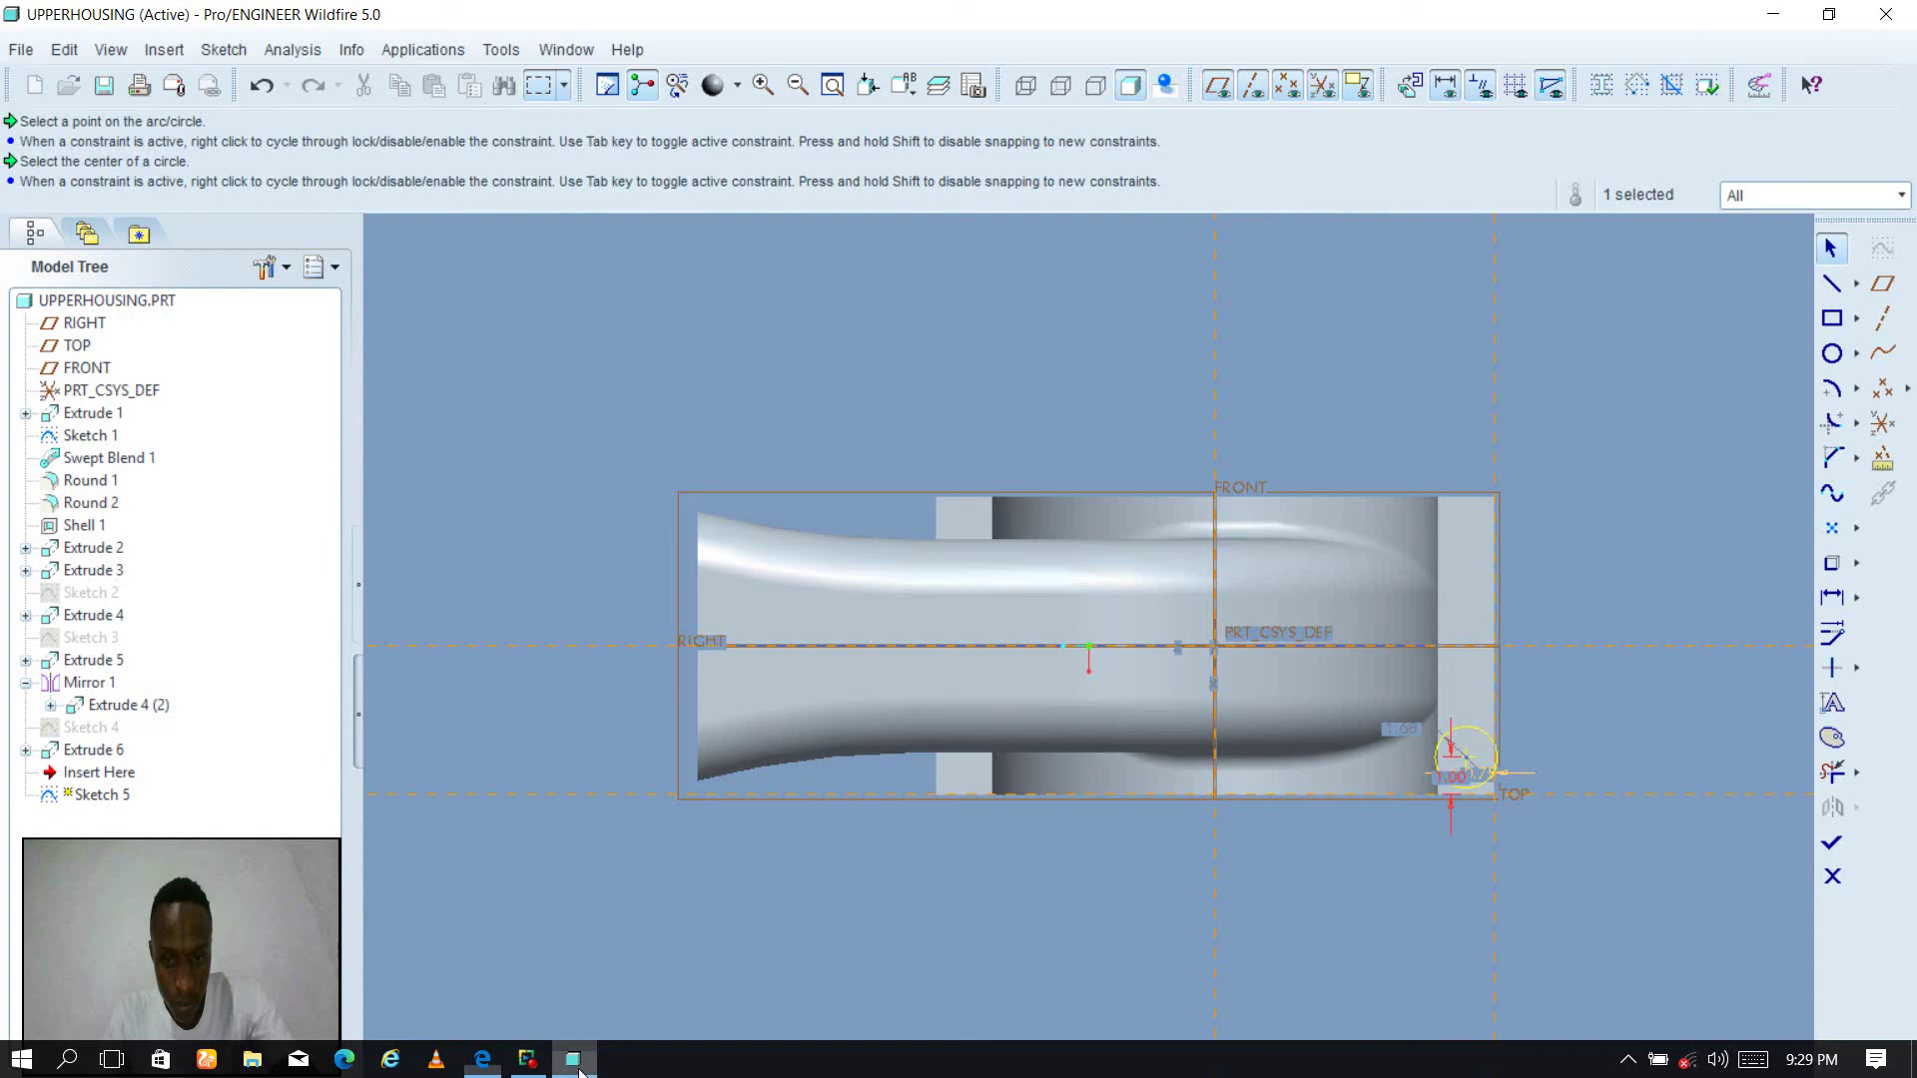
- Set the hole circle's diameter to 0.41 and finish the sketch
double_click(1410, 726)
text(0.41)
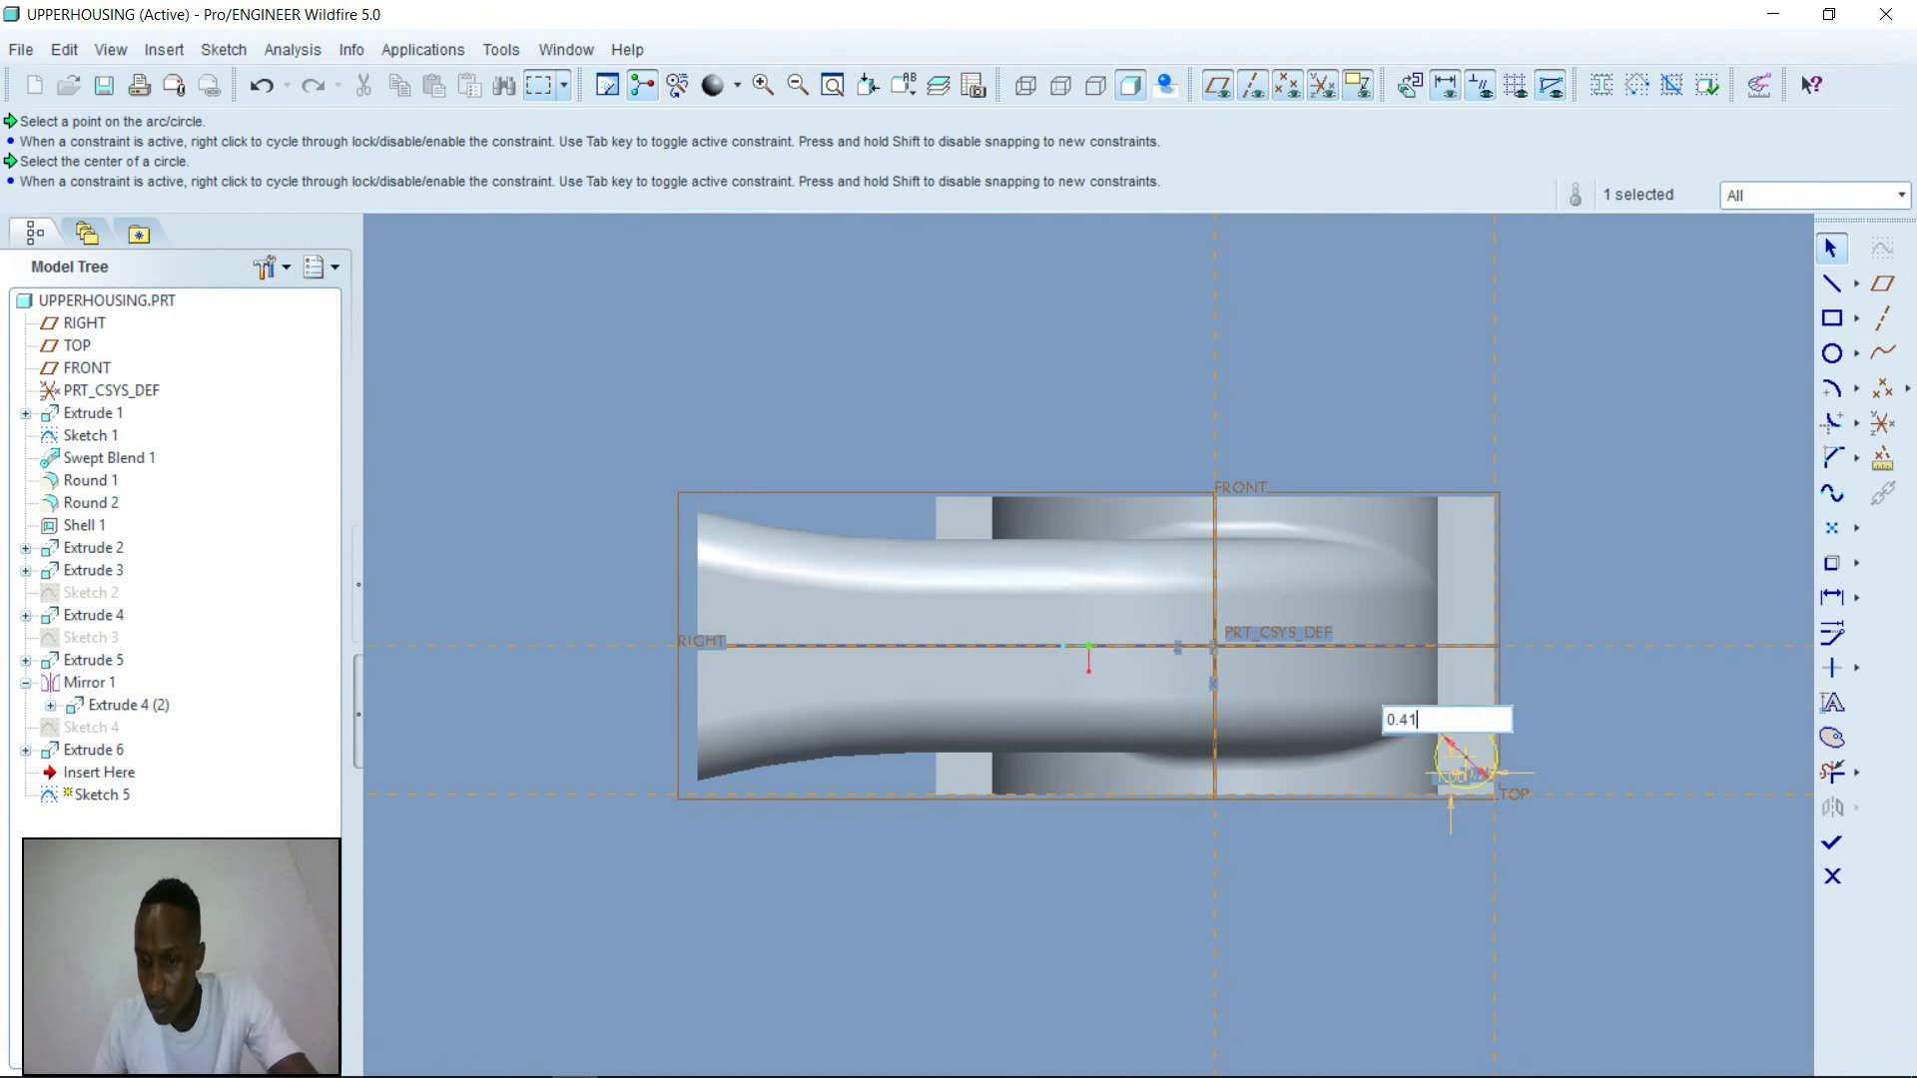
key(Return)
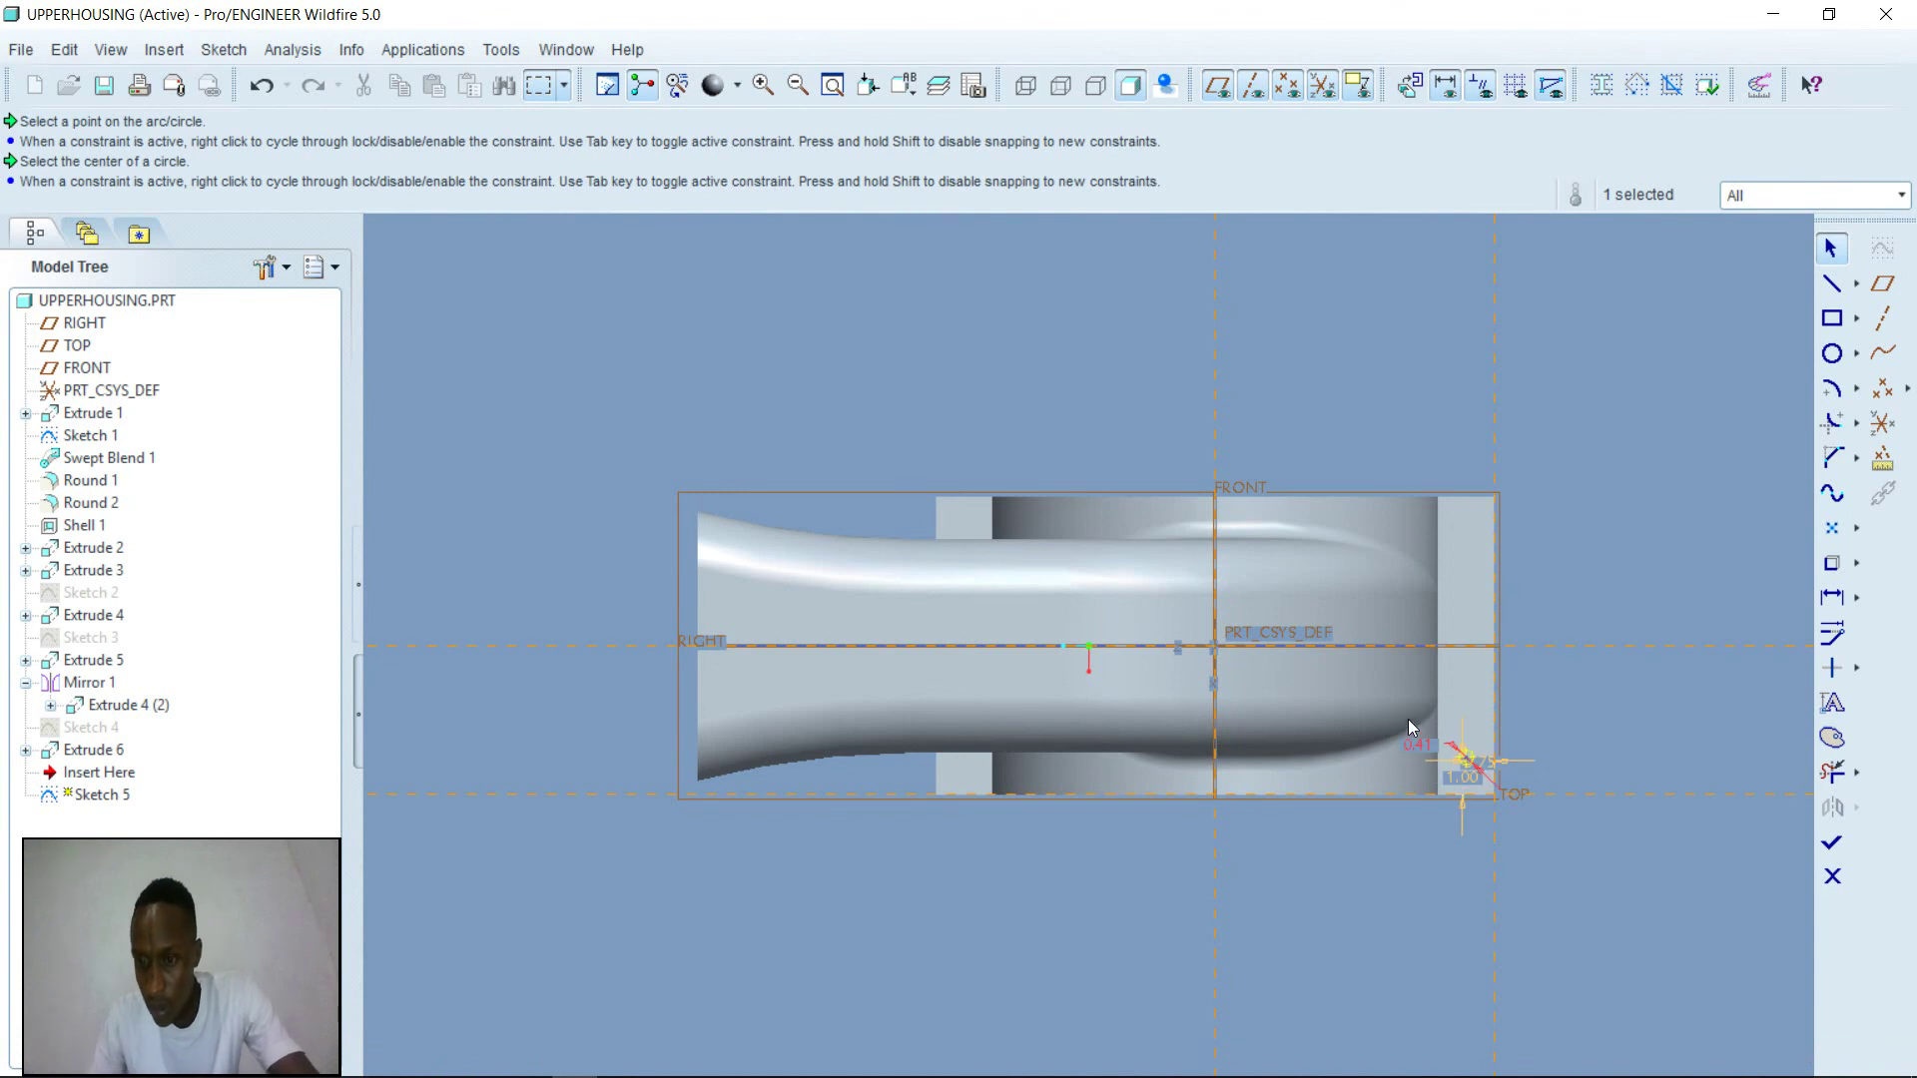
click(1831, 842)
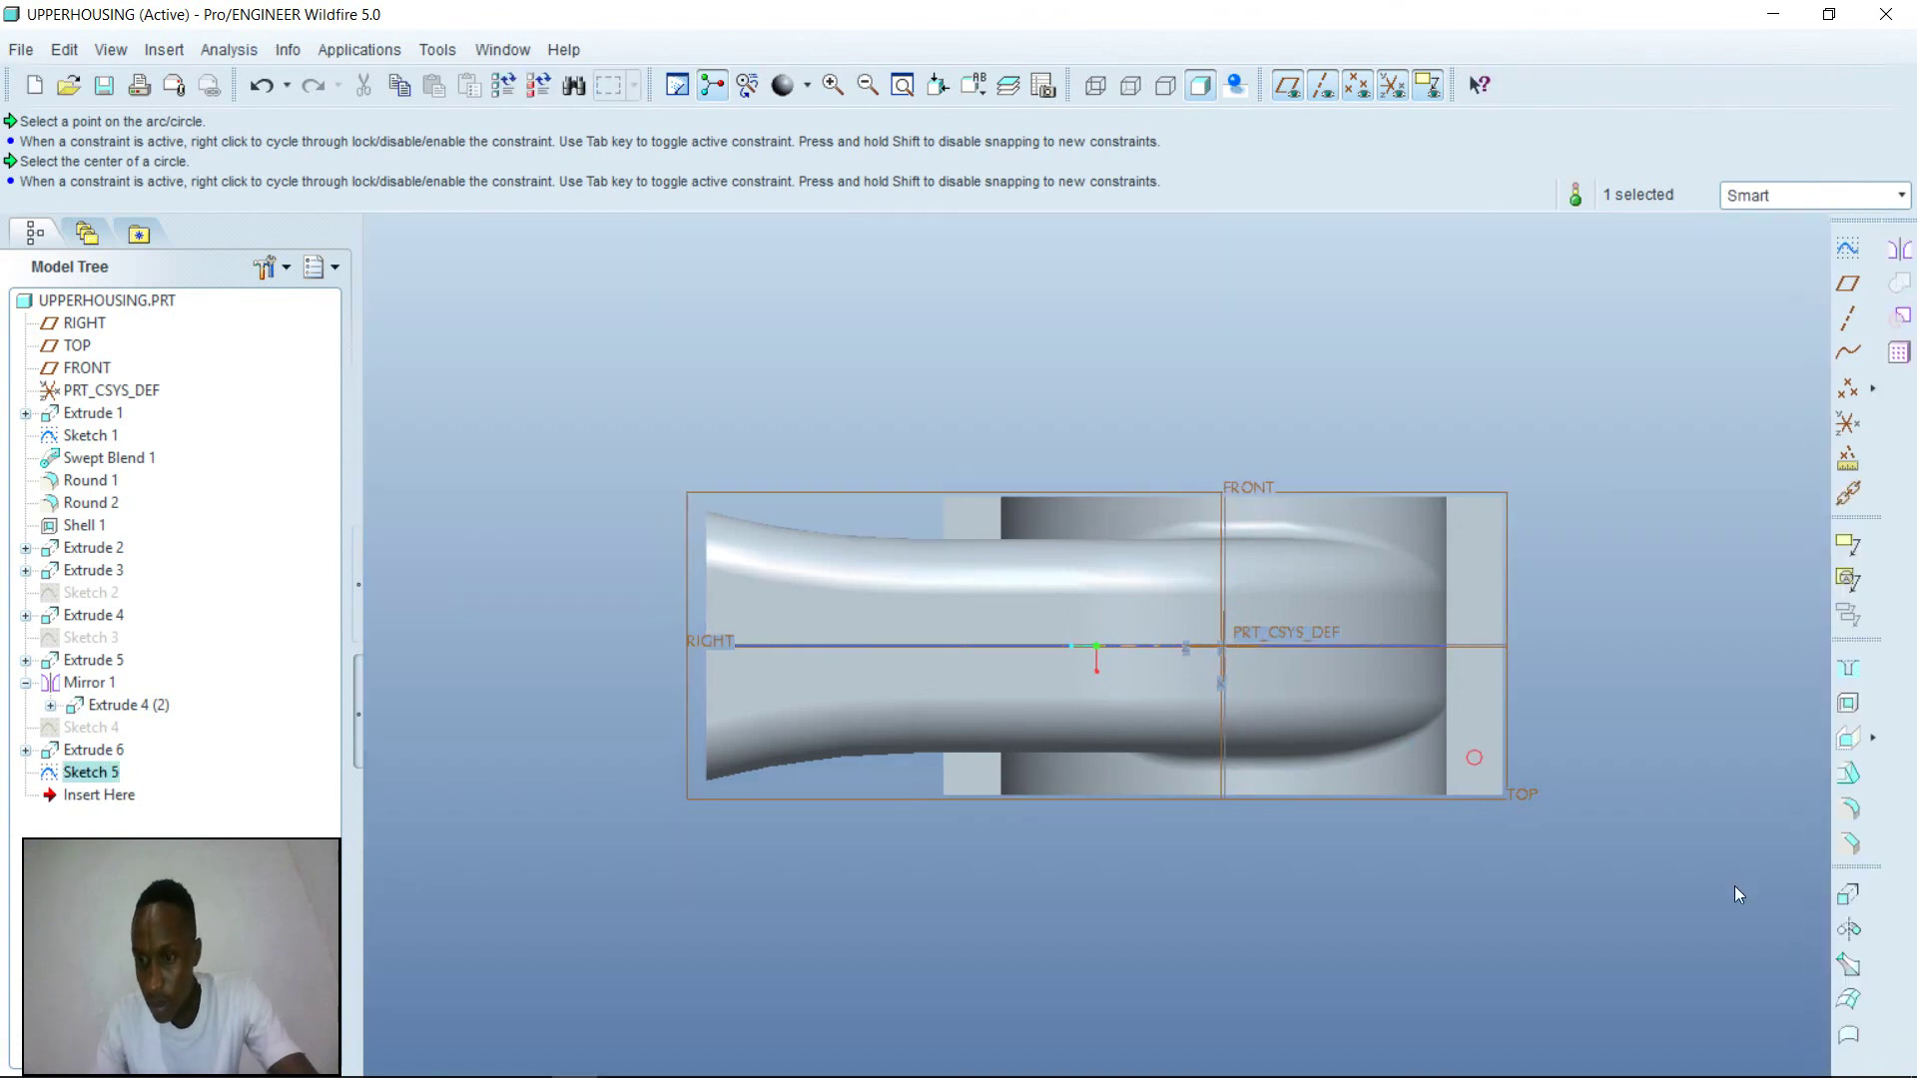
- Extrude the circle sketch downward through the flange as a material-removing cut
click(1847, 894)
middle_drag(1638, 907, 1565, 762)
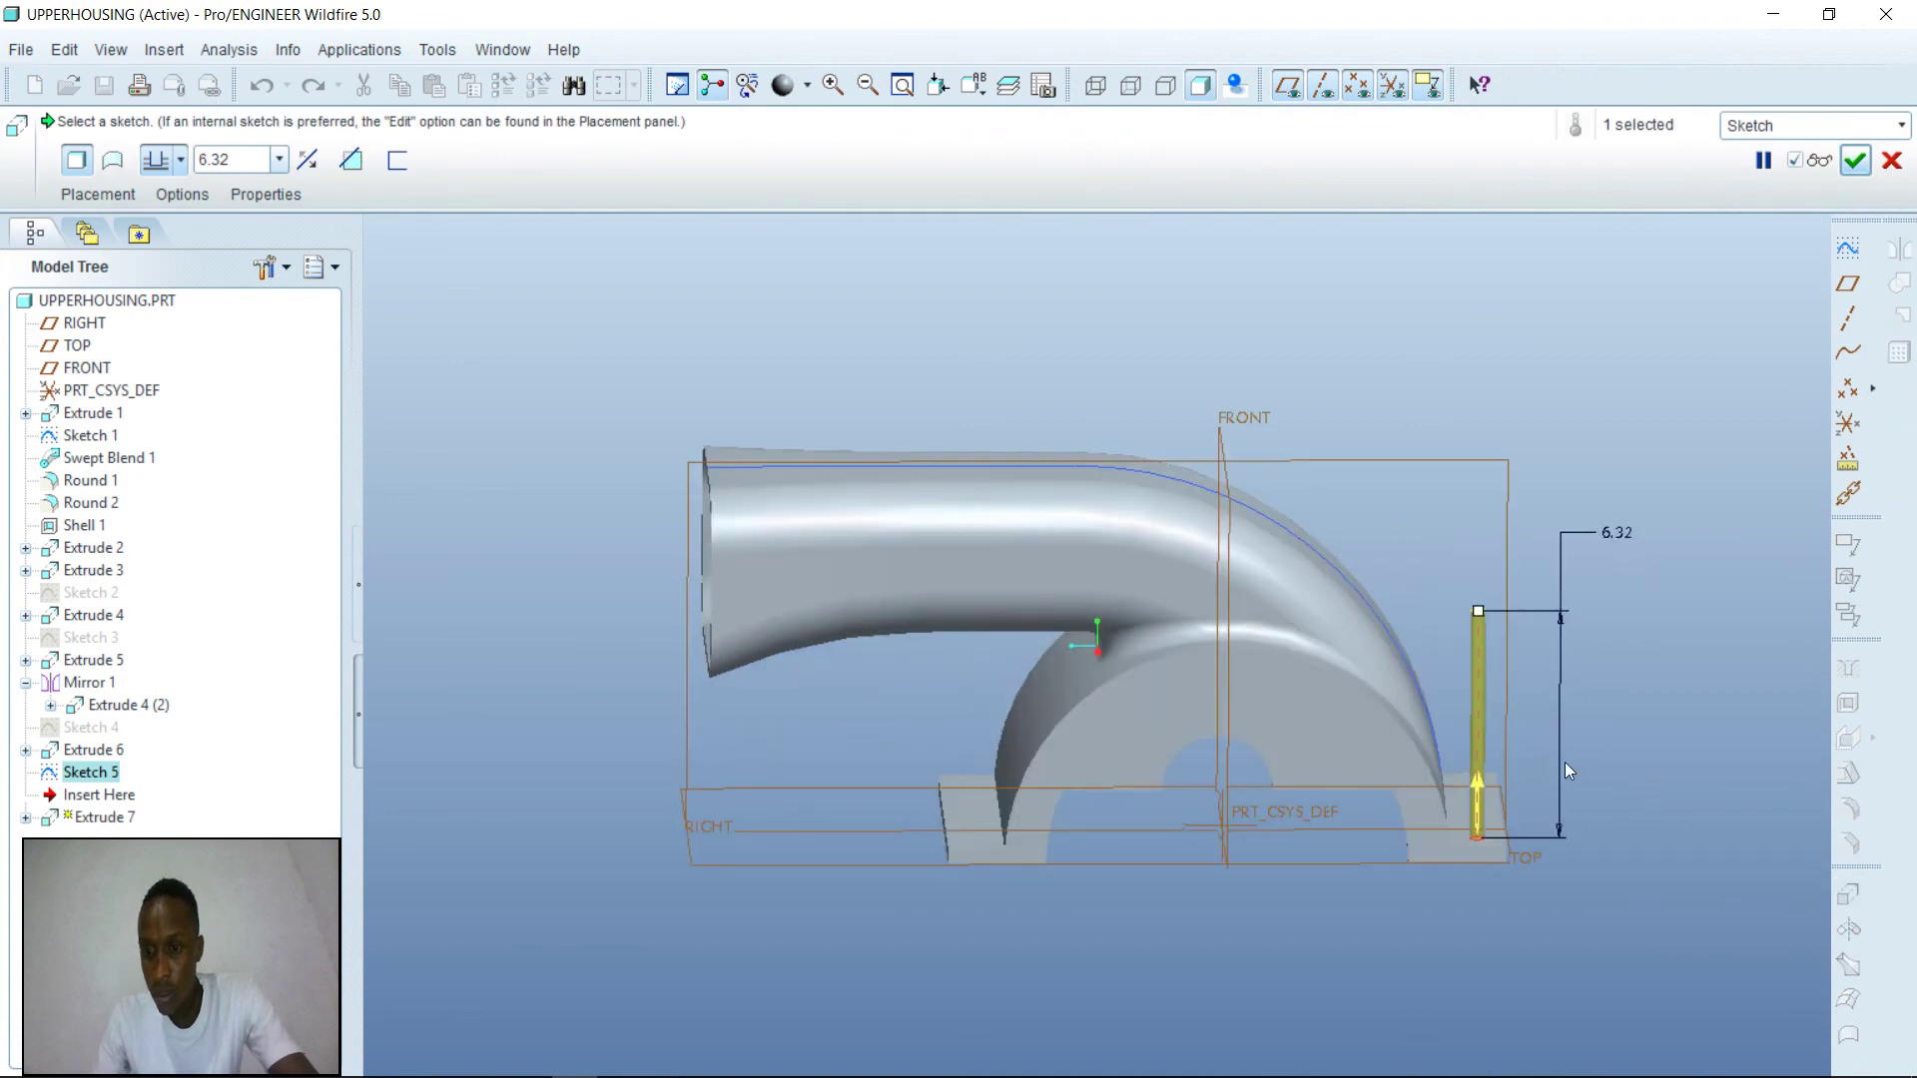
click(1476, 800)
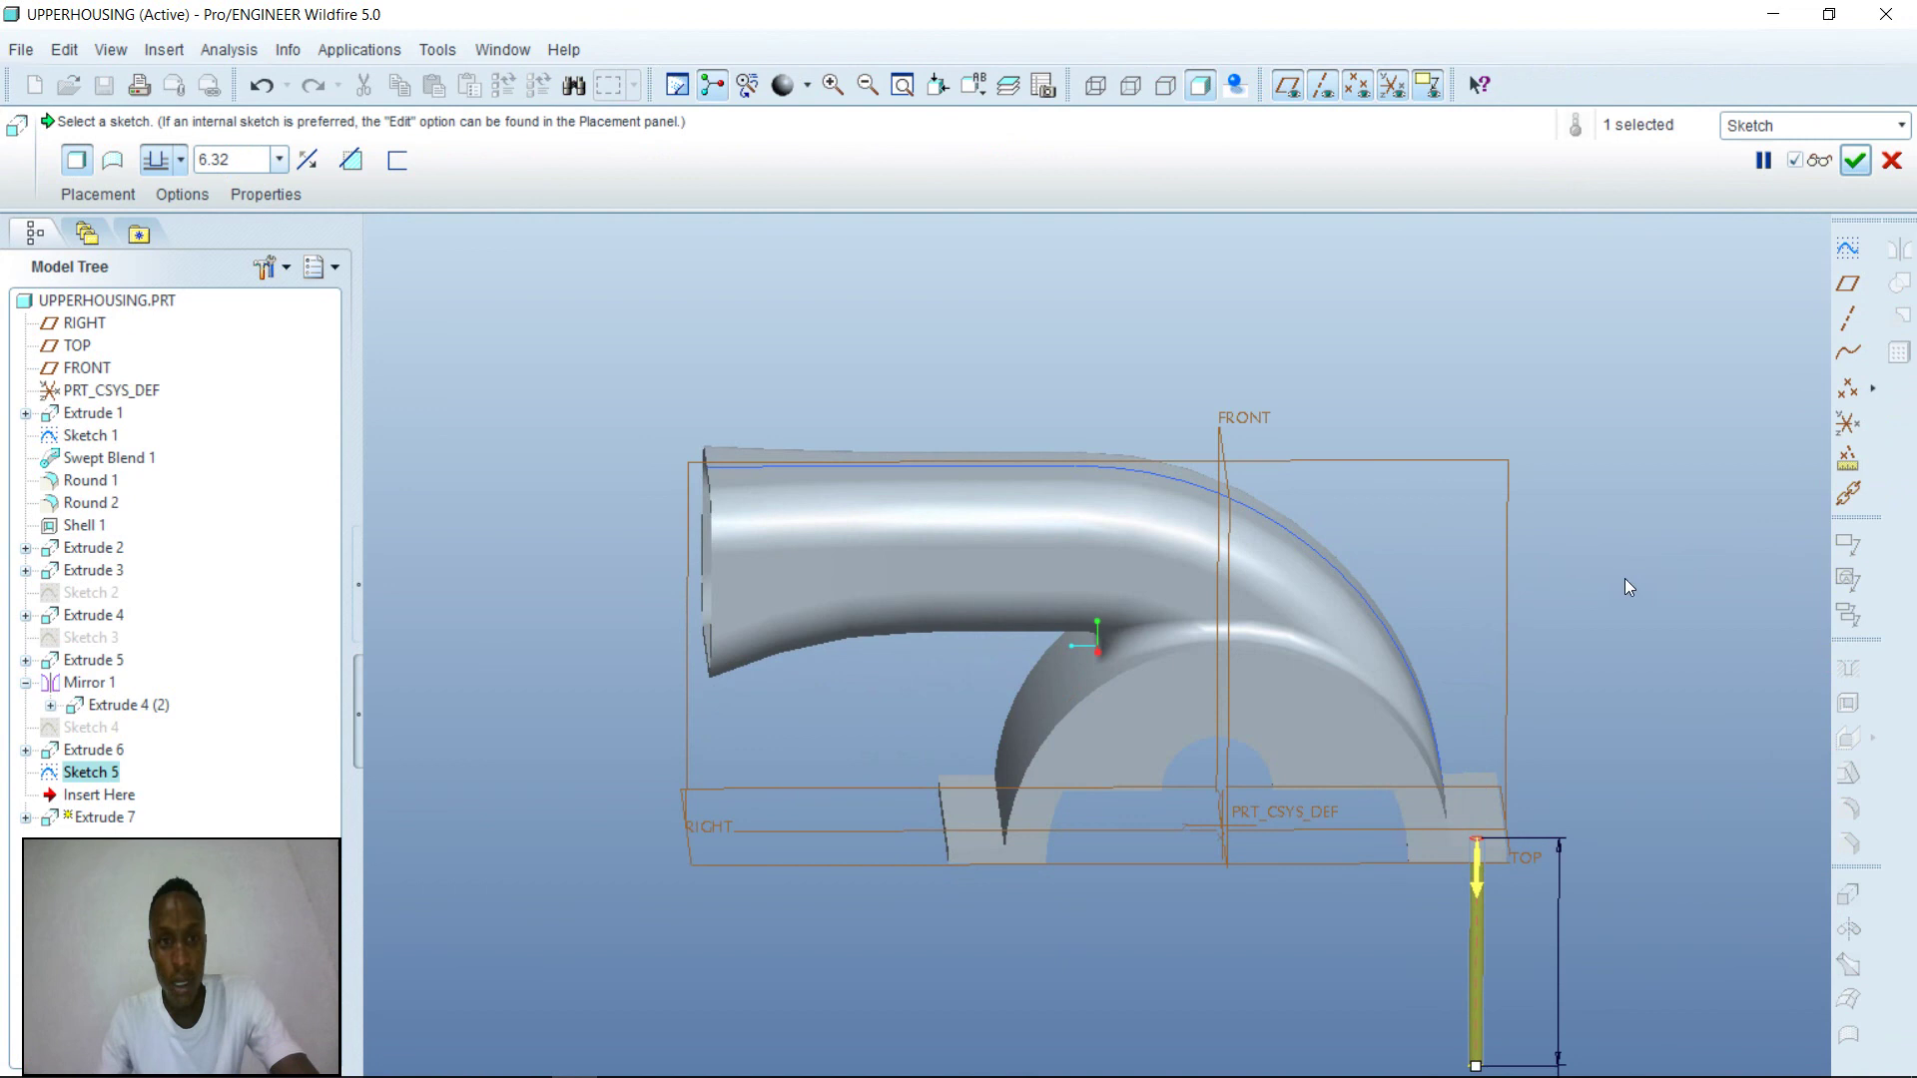
click(351, 159)
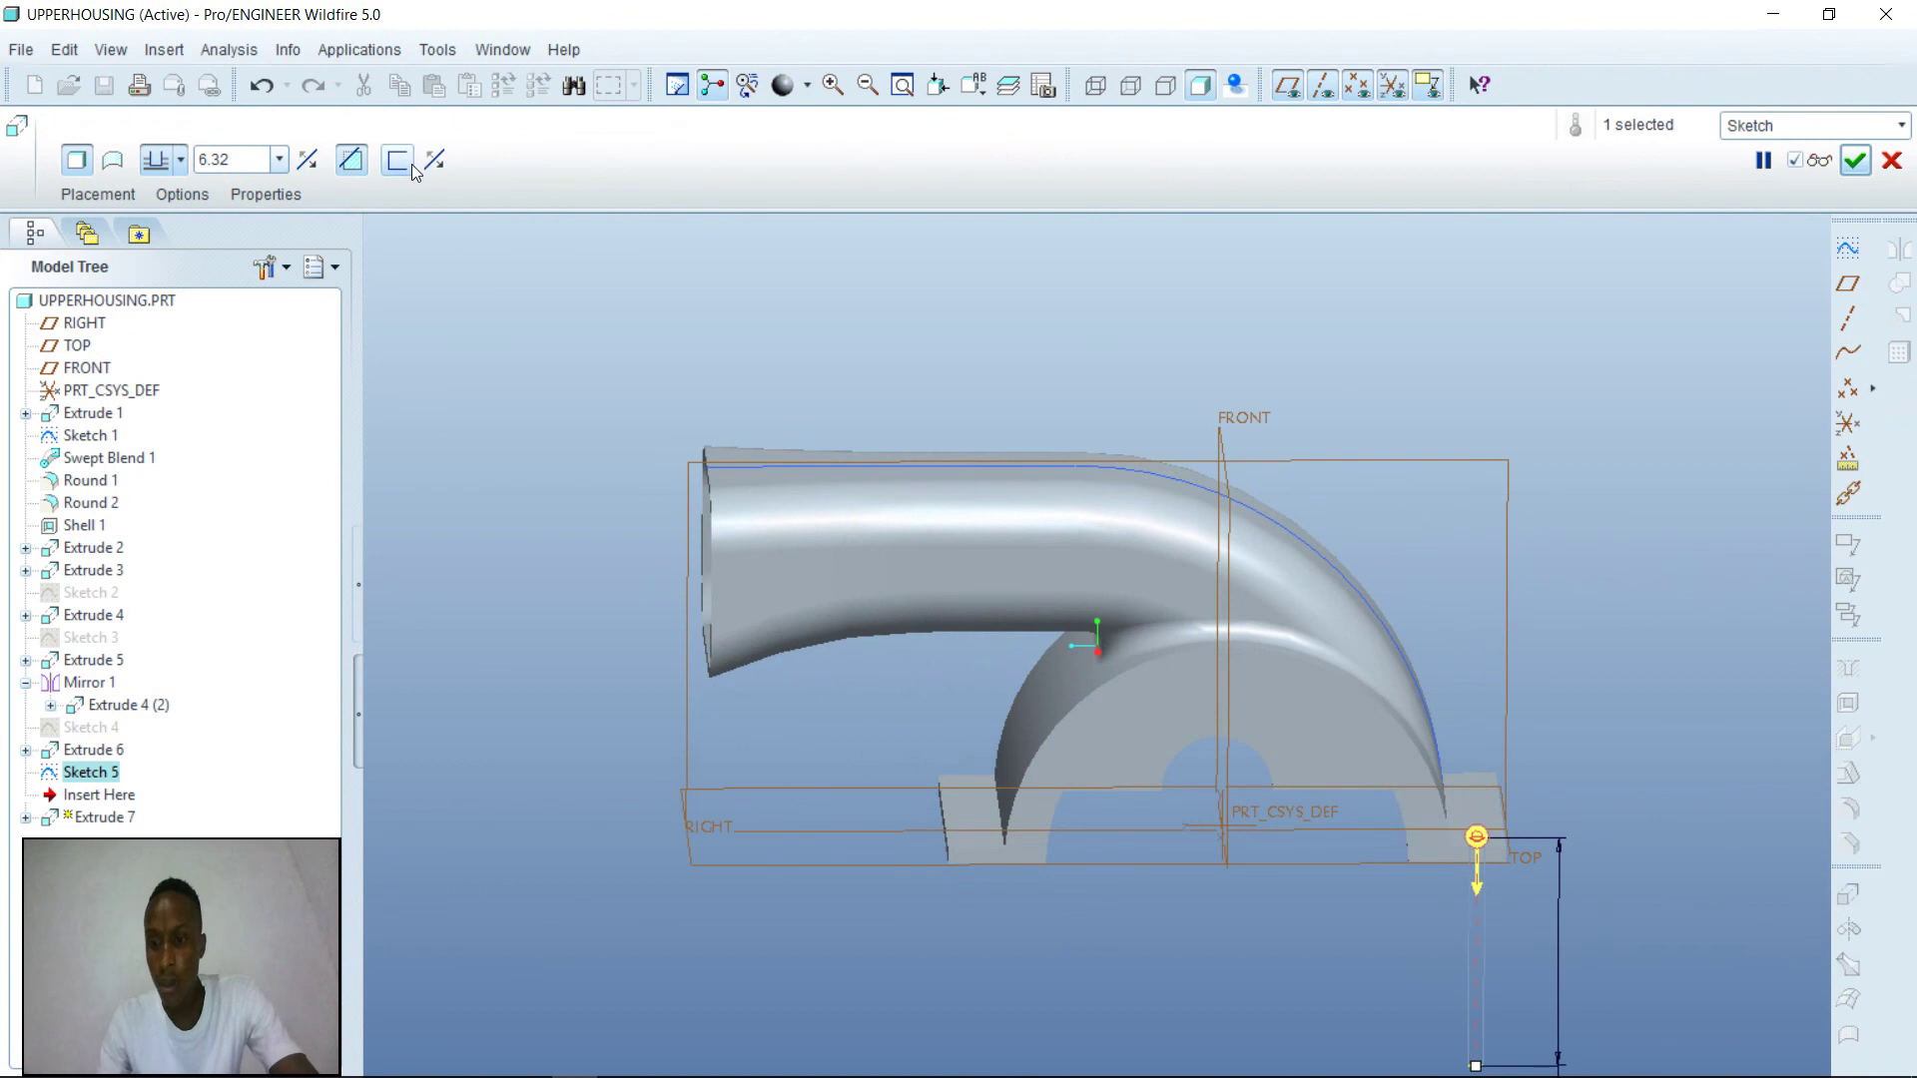
click(1821, 162)
middle_drag(1665, 510, 1681, 566)
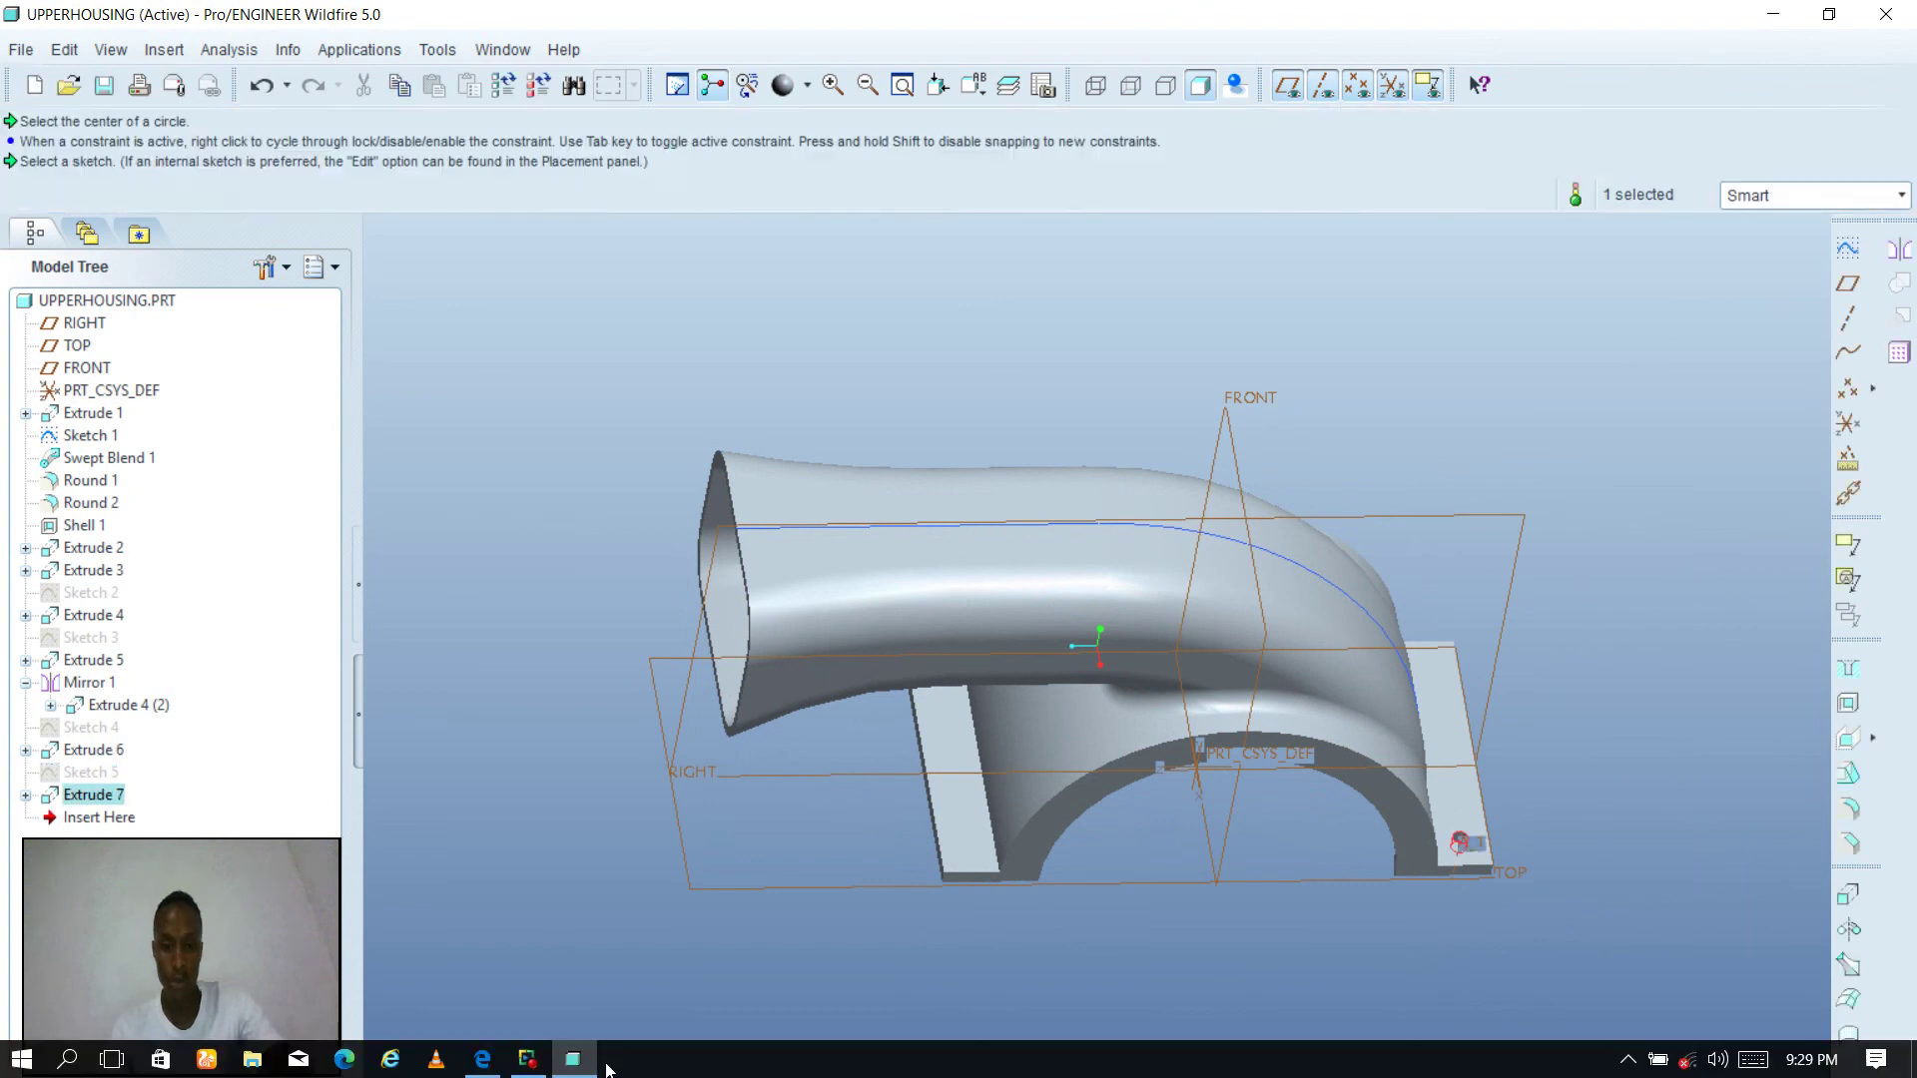
- Switch to component 1 guide.pdf in Edge and read the instructions for creating the hole and its rectangular pattern
click(482, 1058)
scroll(1036, 493, down, 2)
scroll(1038, 499, down, 15)
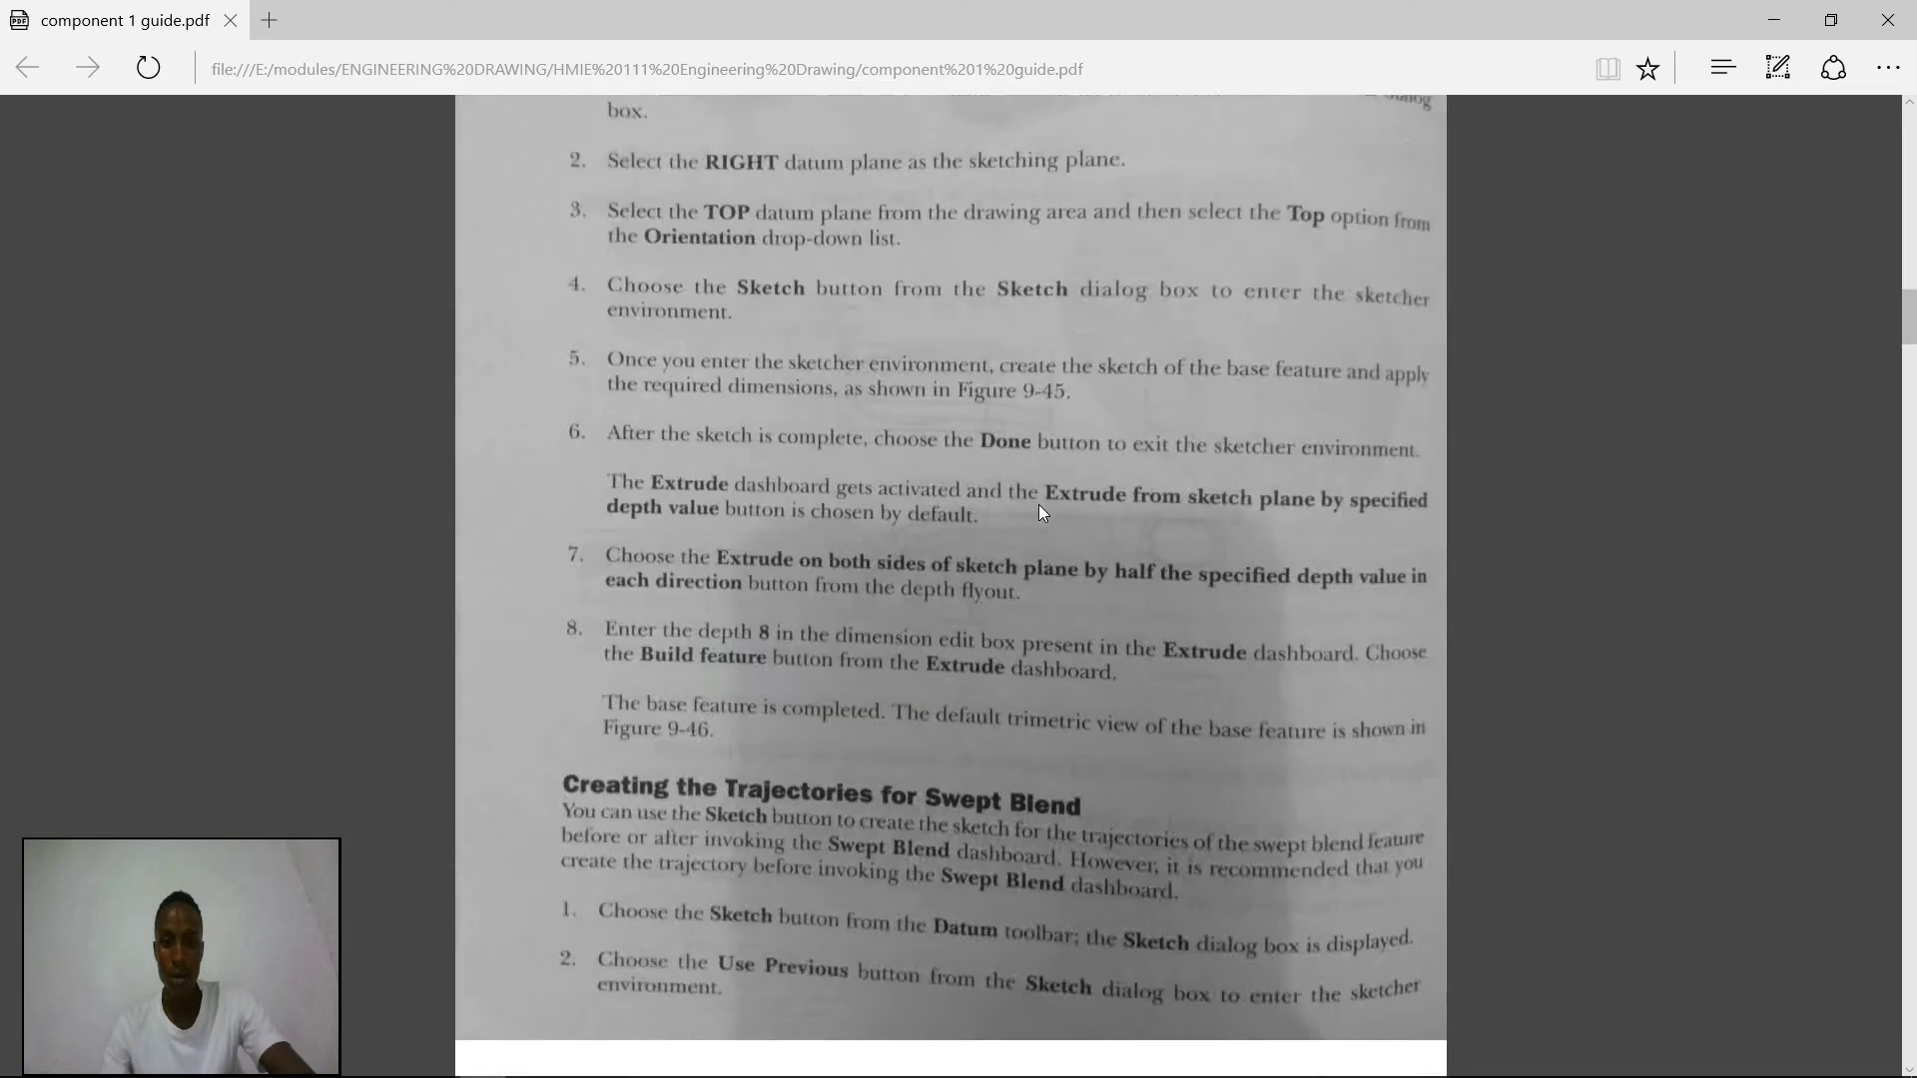
scroll(1042, 519, down, 12)
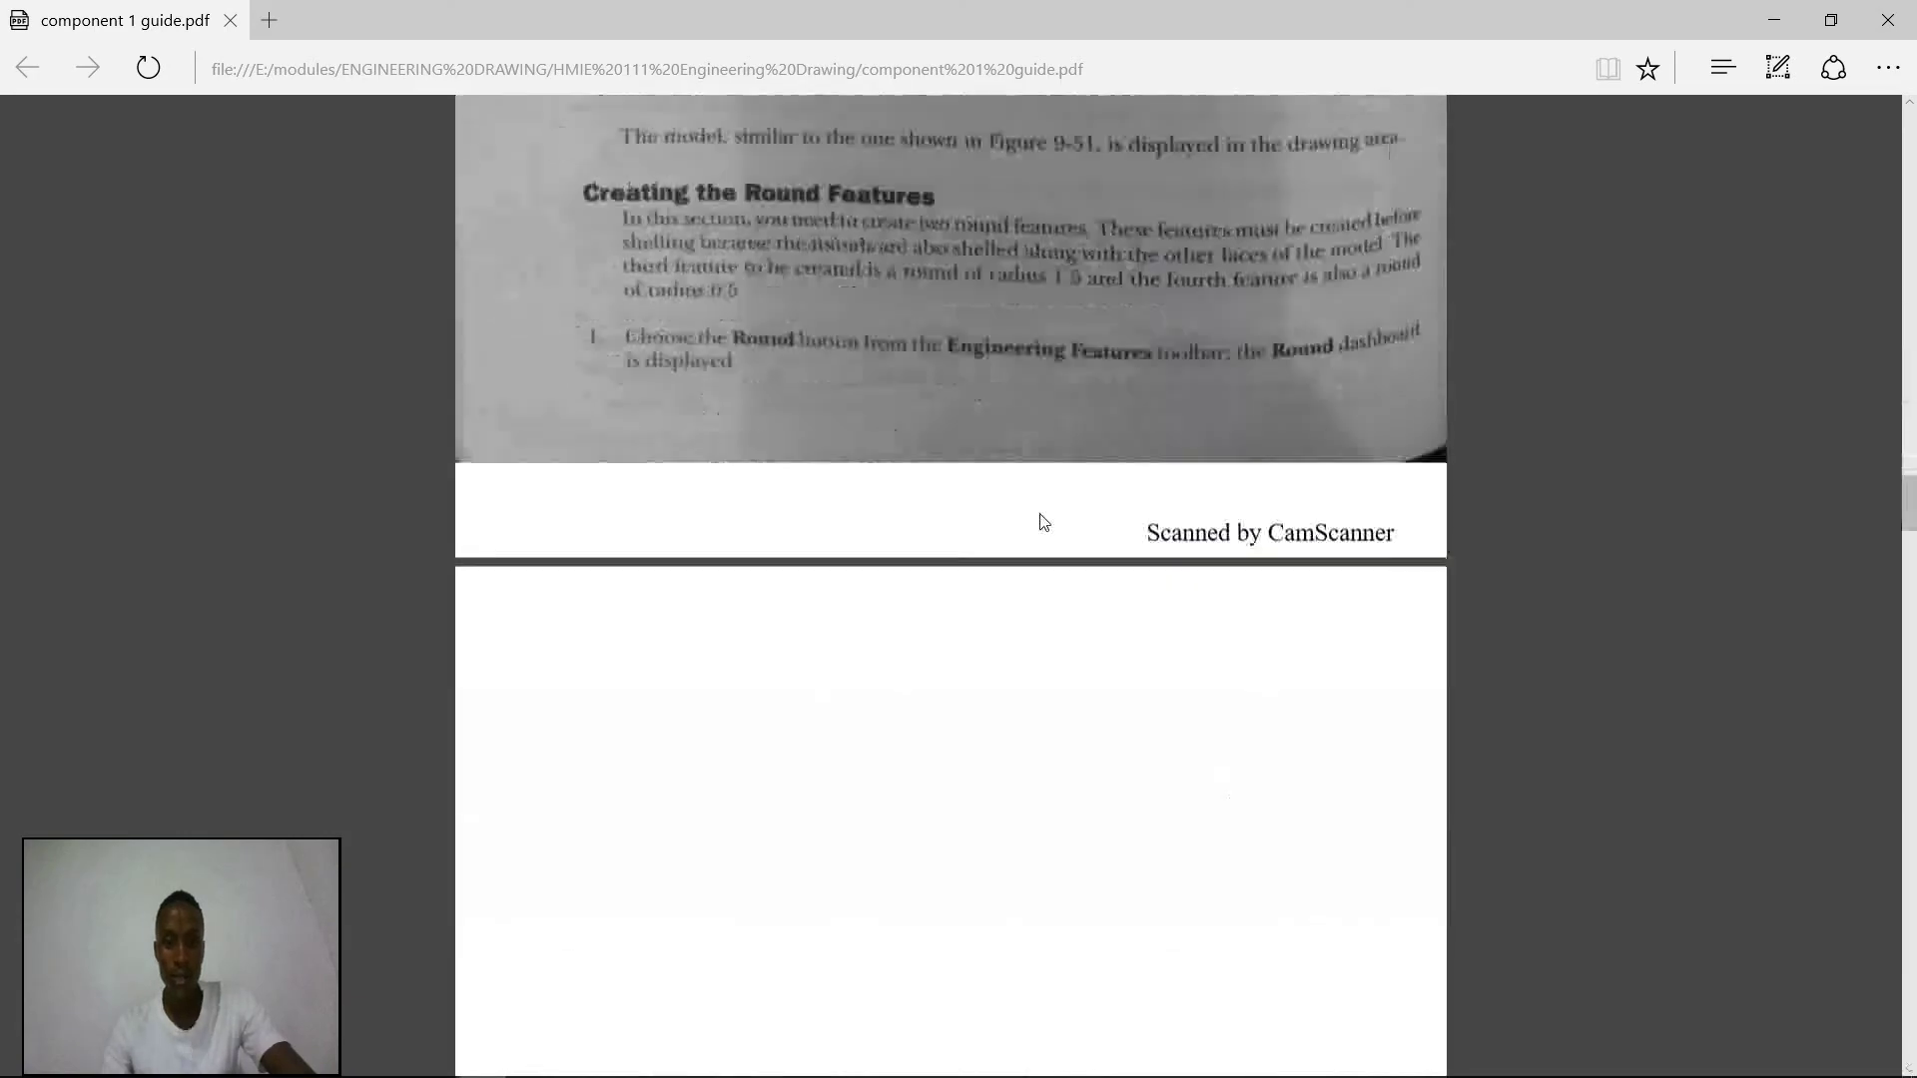
scroll(1040, 518, down, 12)
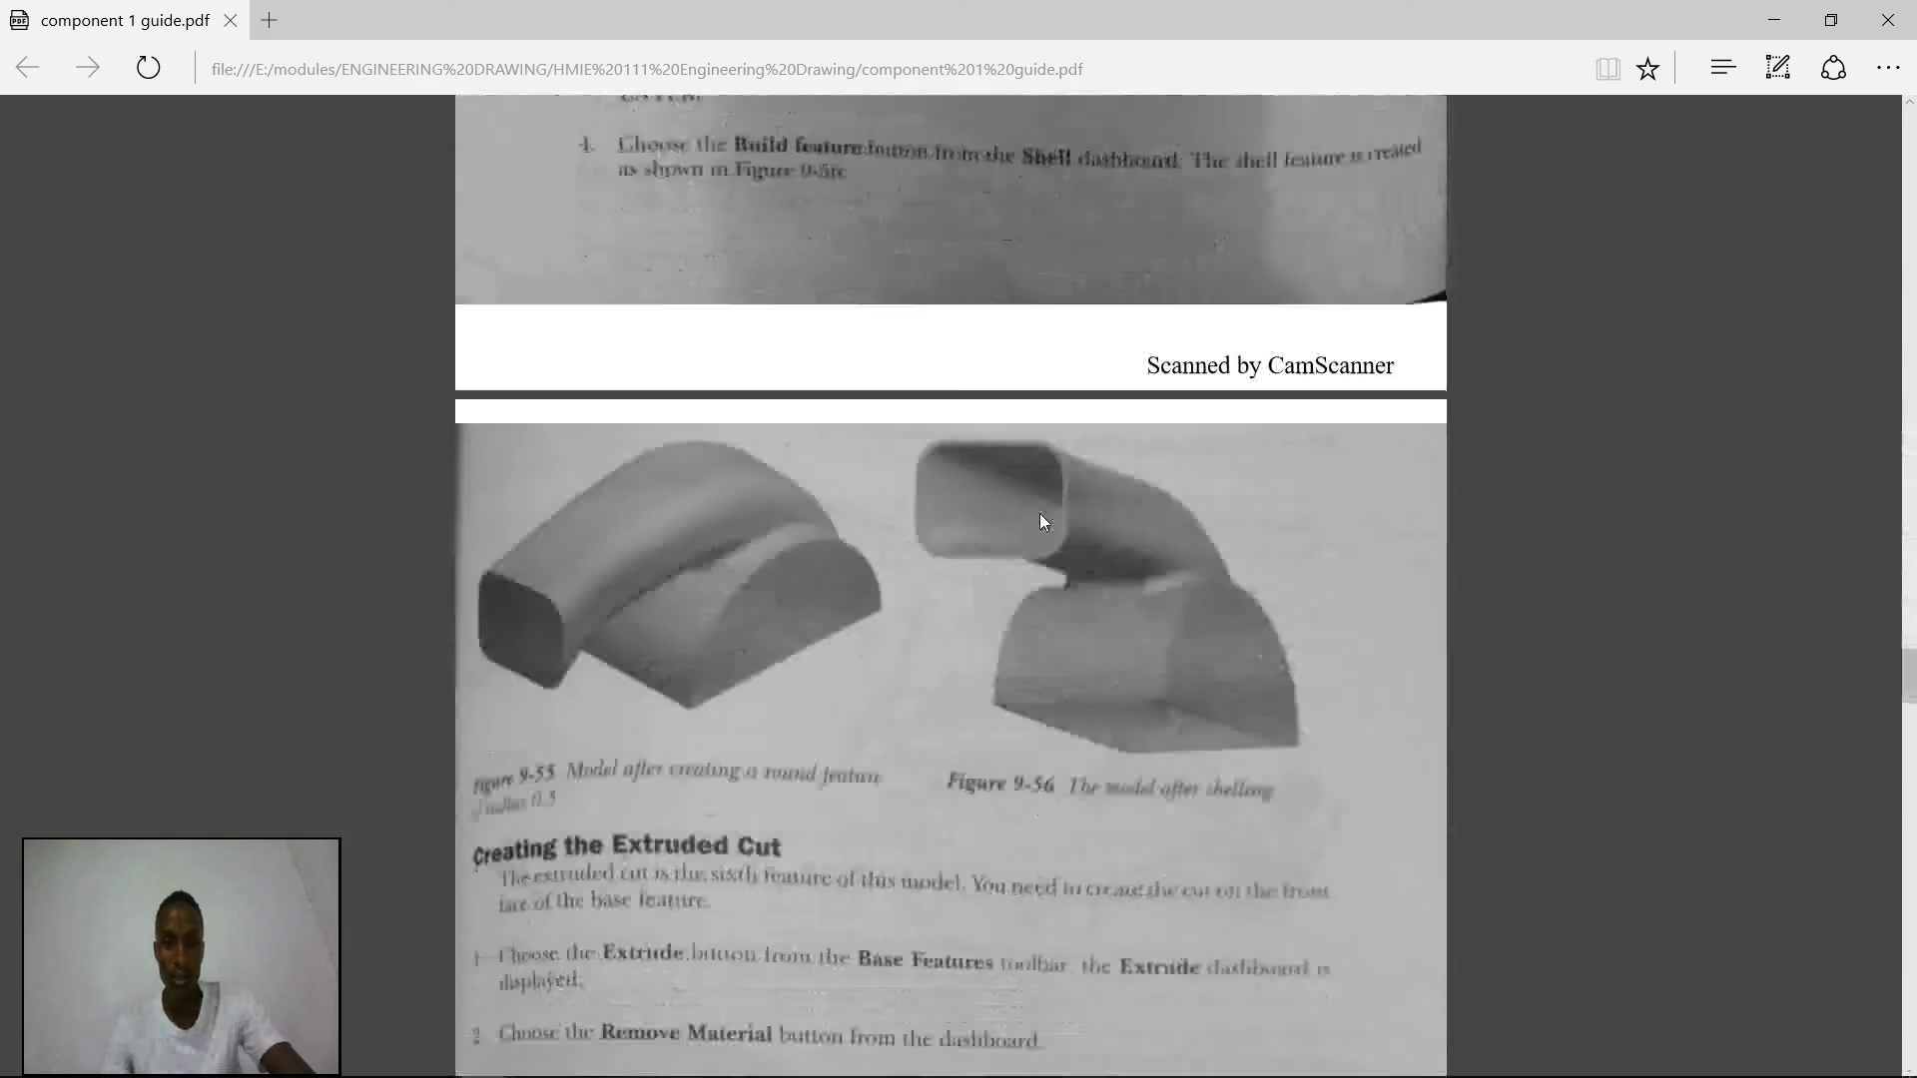
scroll(1040, 521, down, 10)
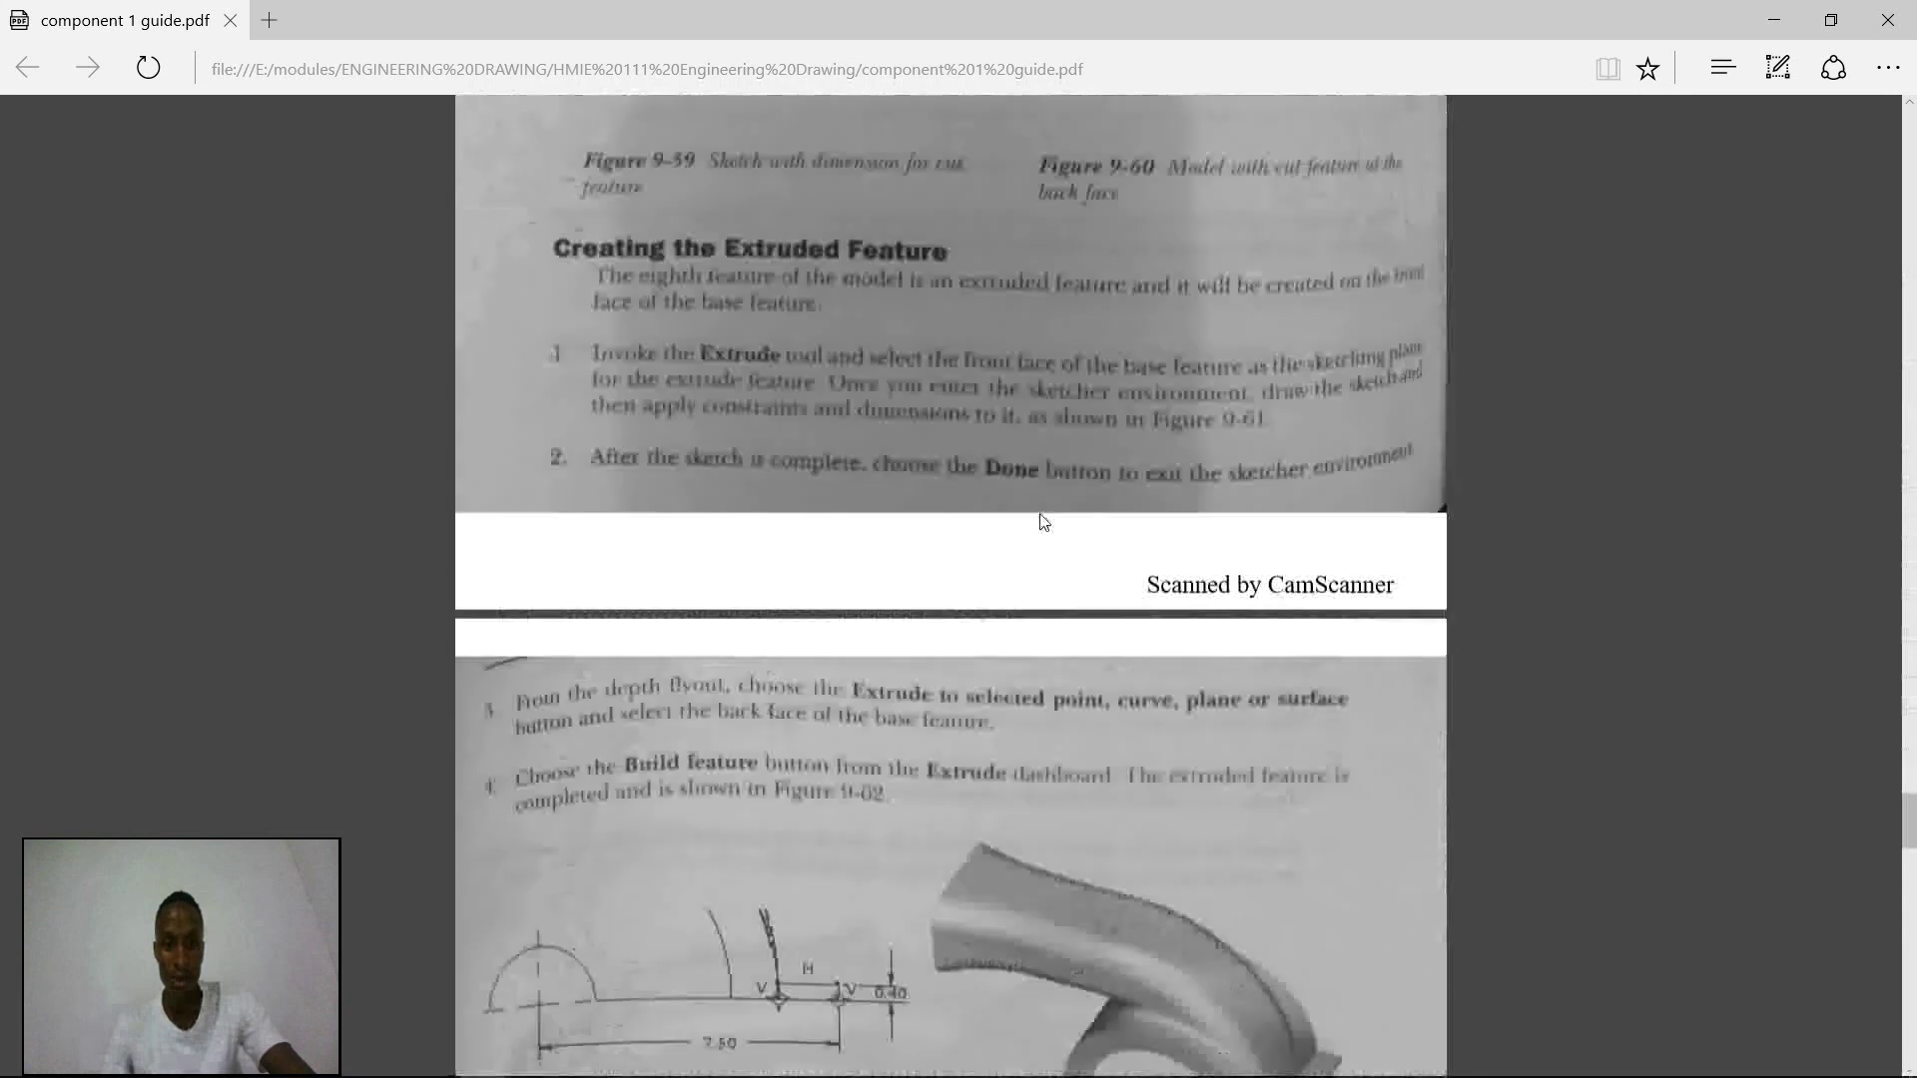
scroll(1039, 521, down, 12)
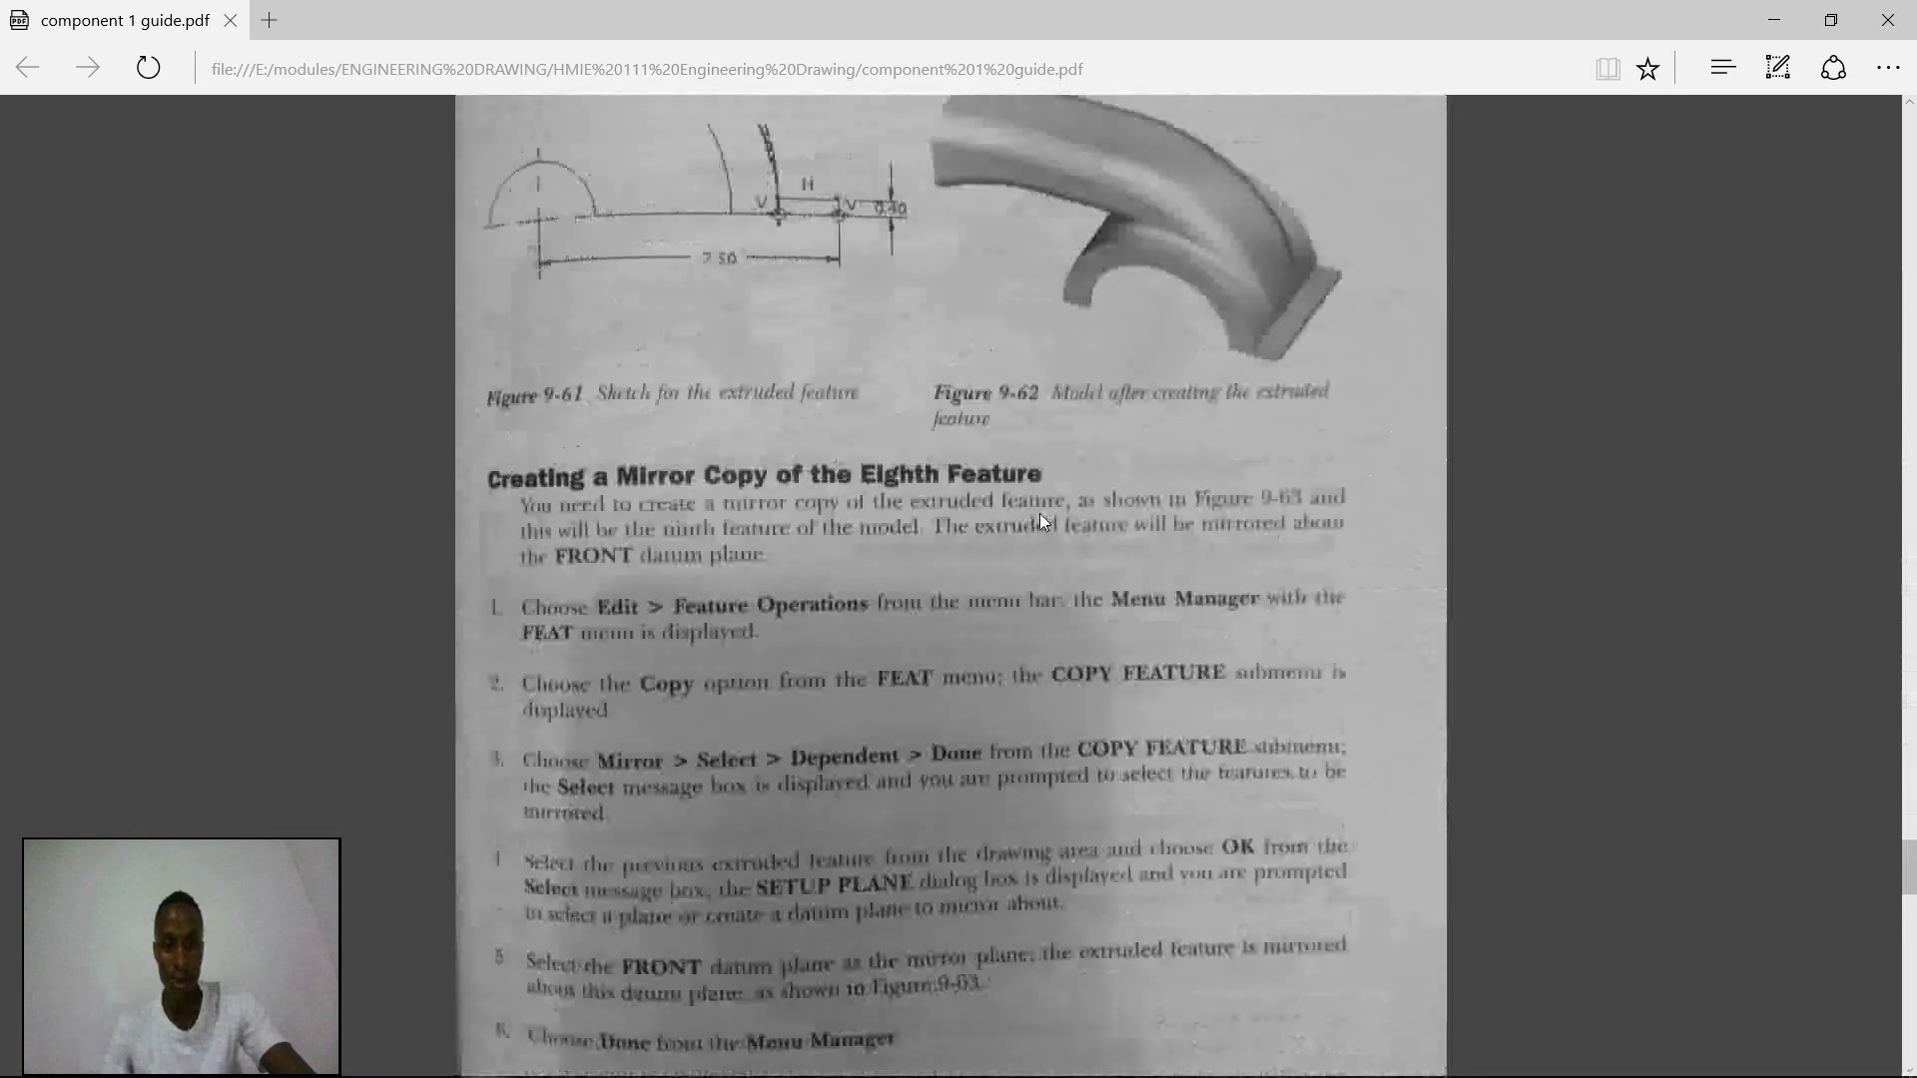
scroll(1042, 520, down, 6)
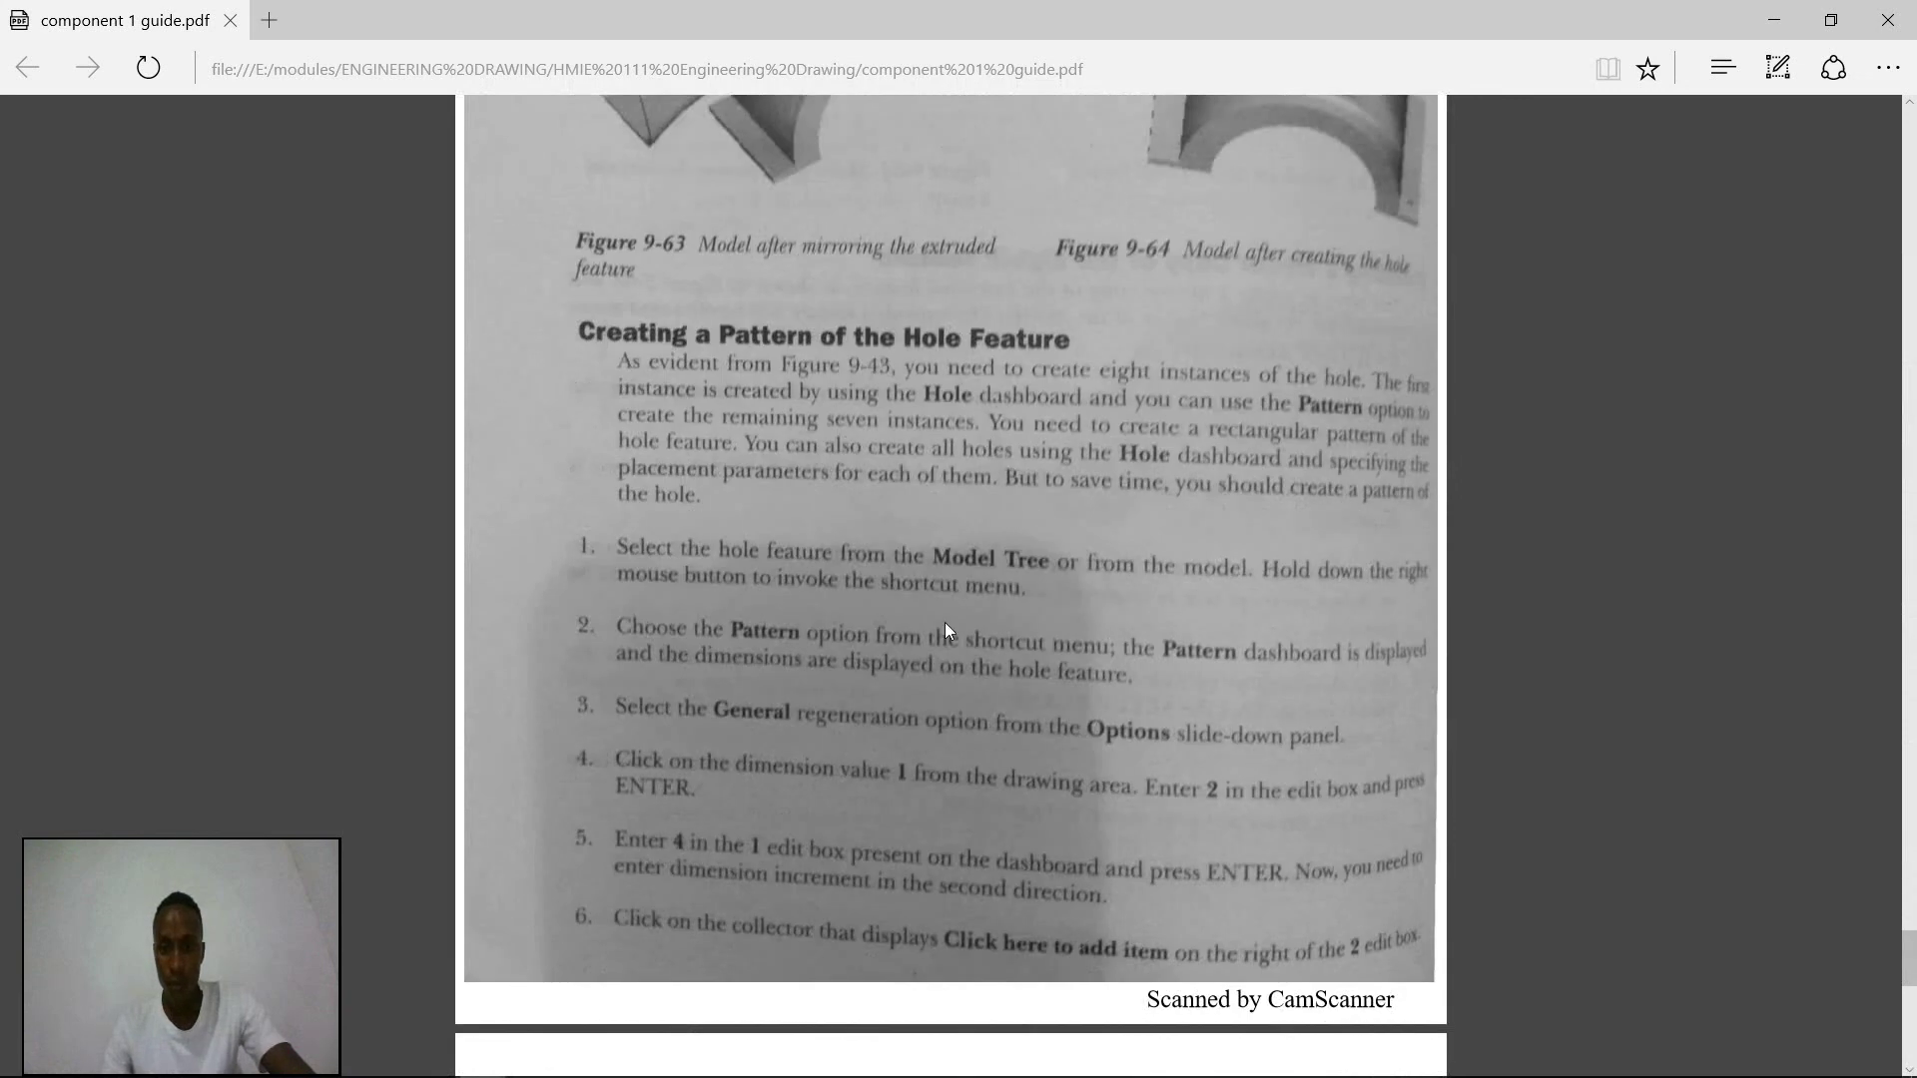
scroll(1009, 608, up, 6)
scroll(1010, 607, up, 2)
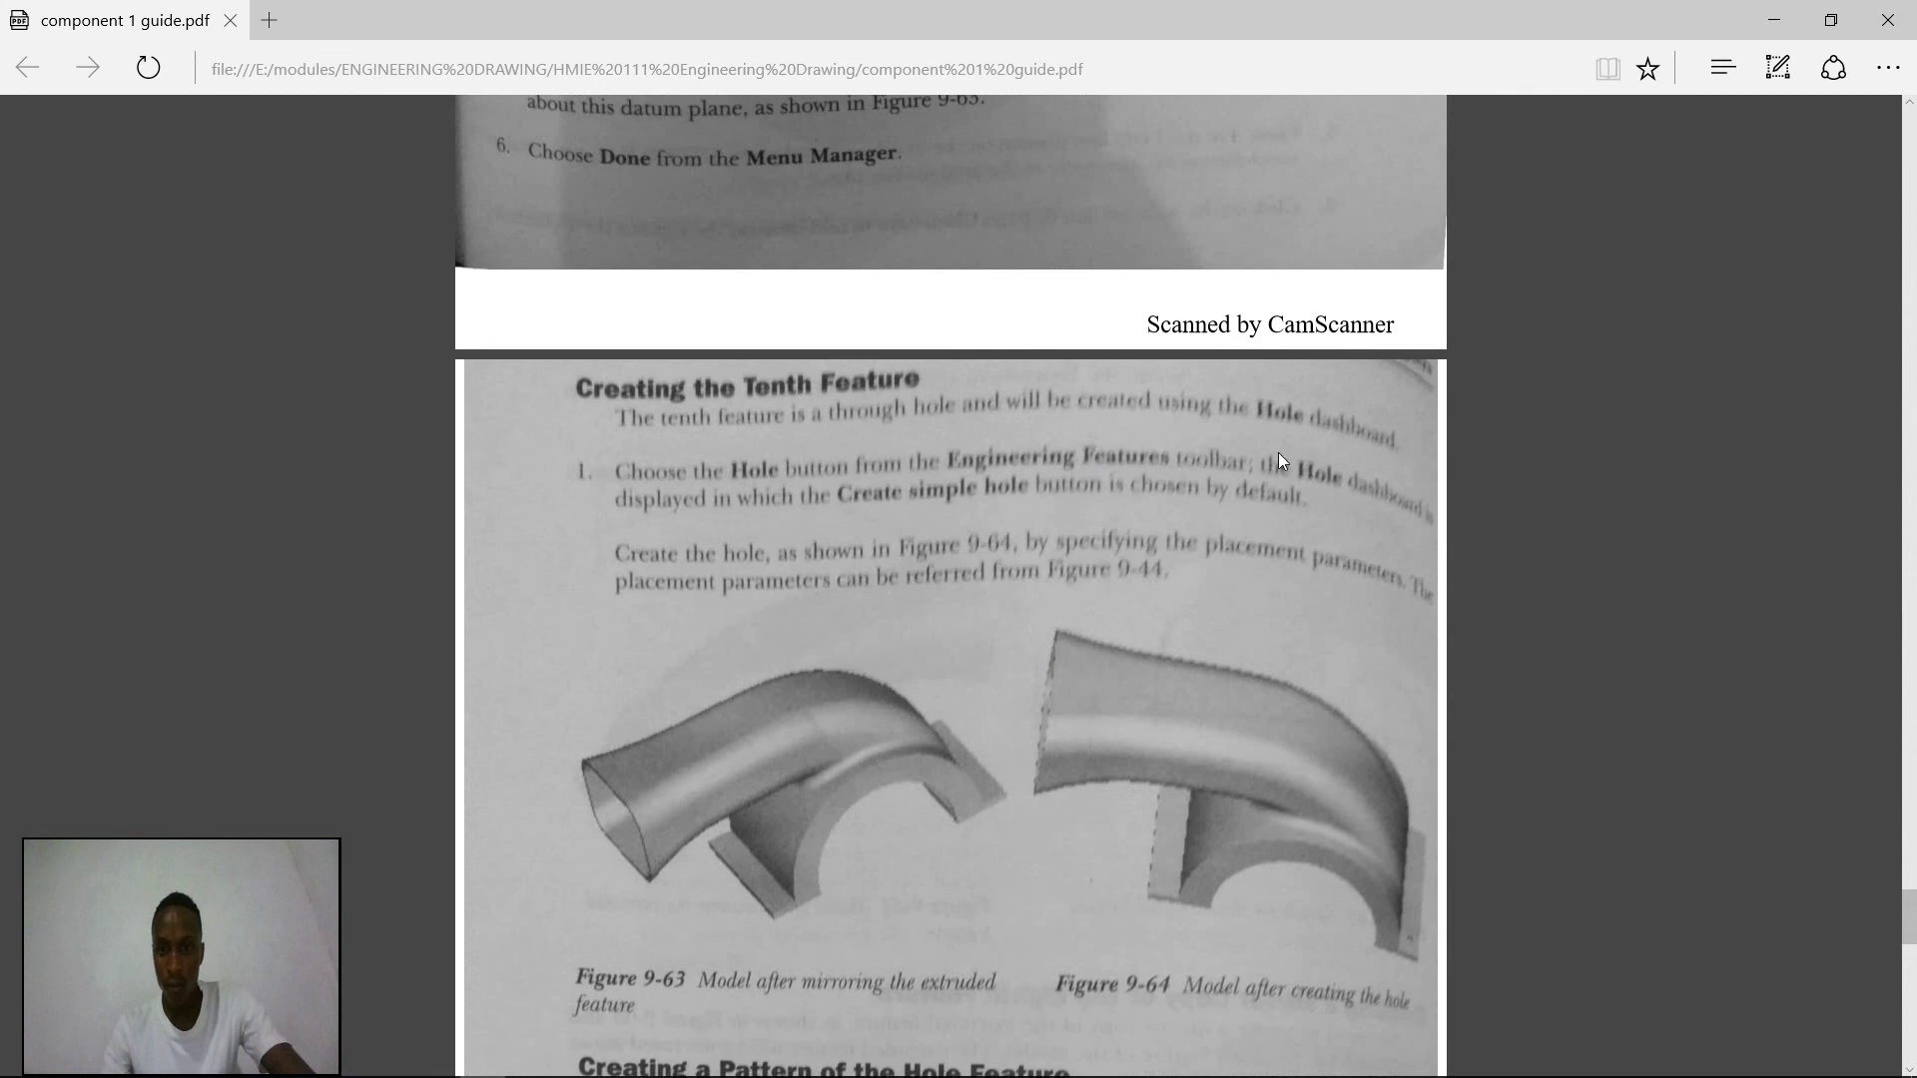
scroll(813, 573, down, 10)
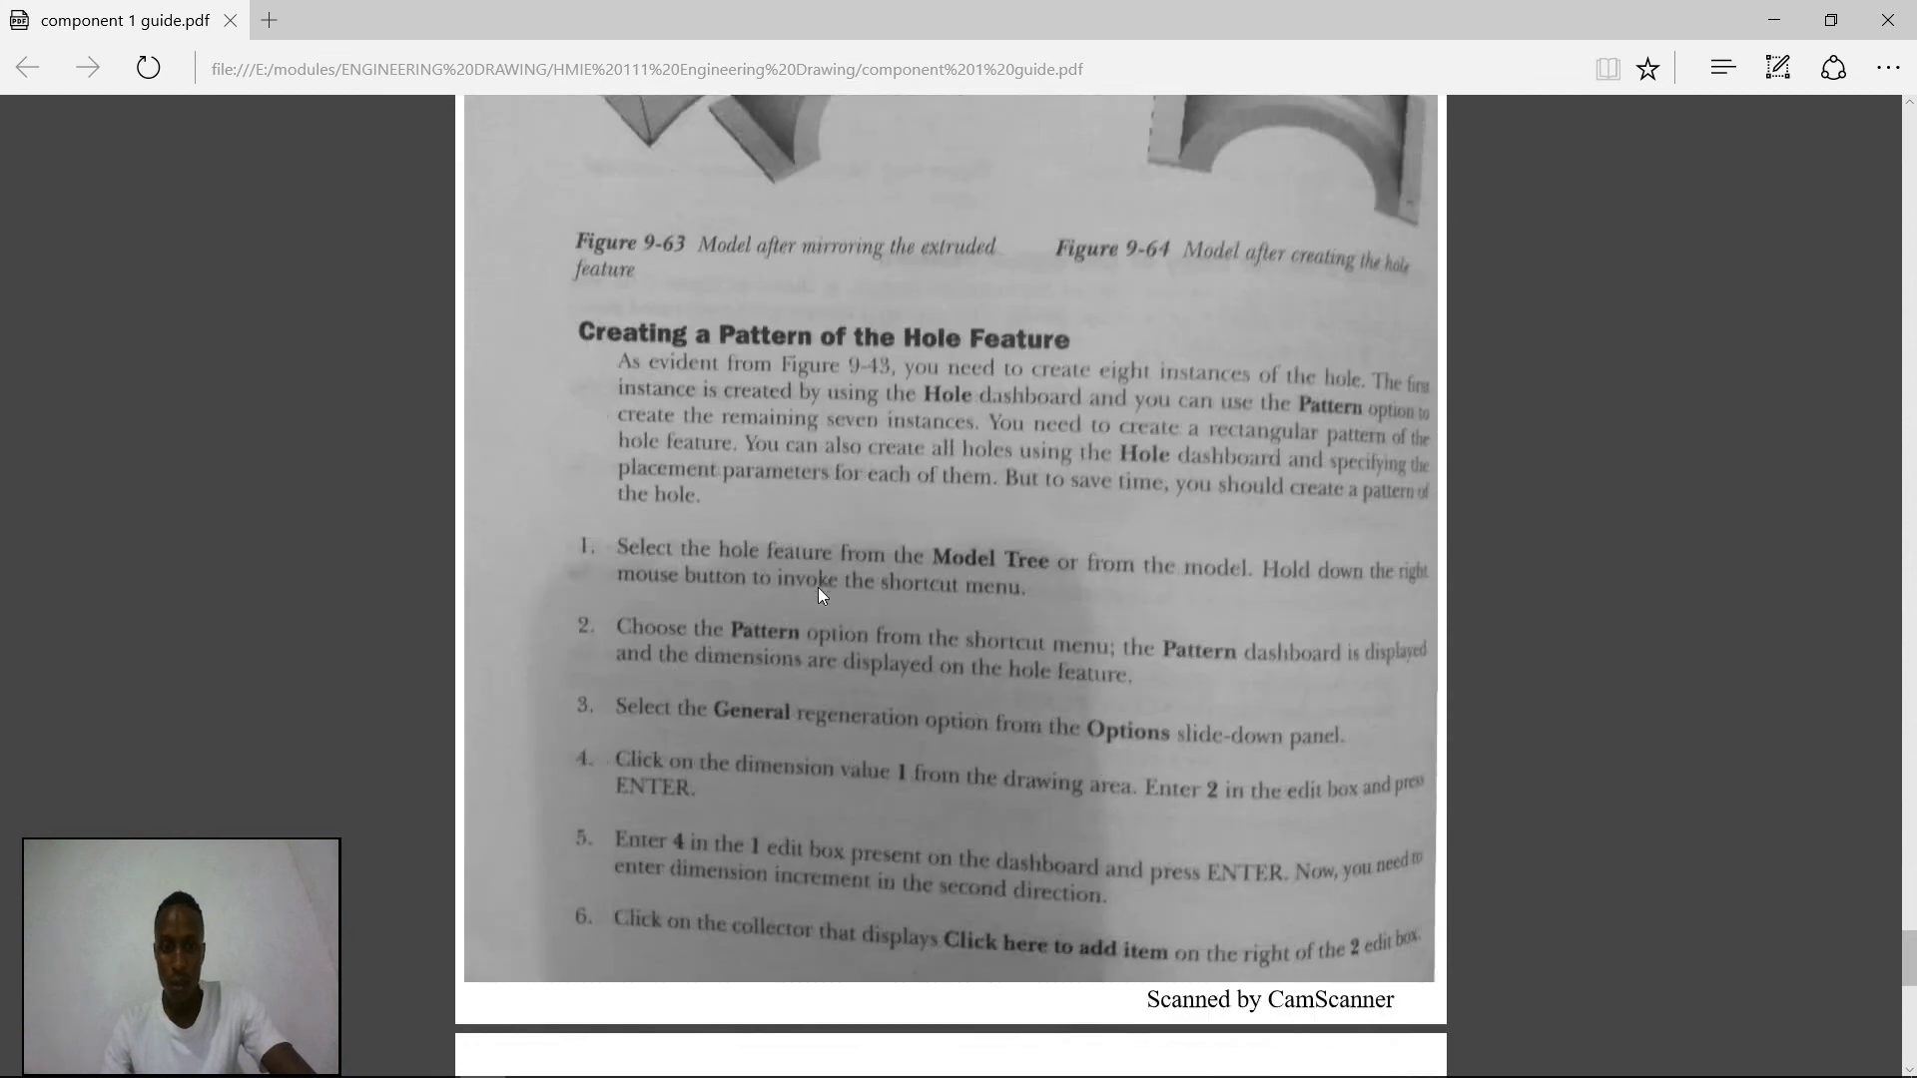
scroll(960, 555, up, 1)
scroll(960, 555, up, 4)
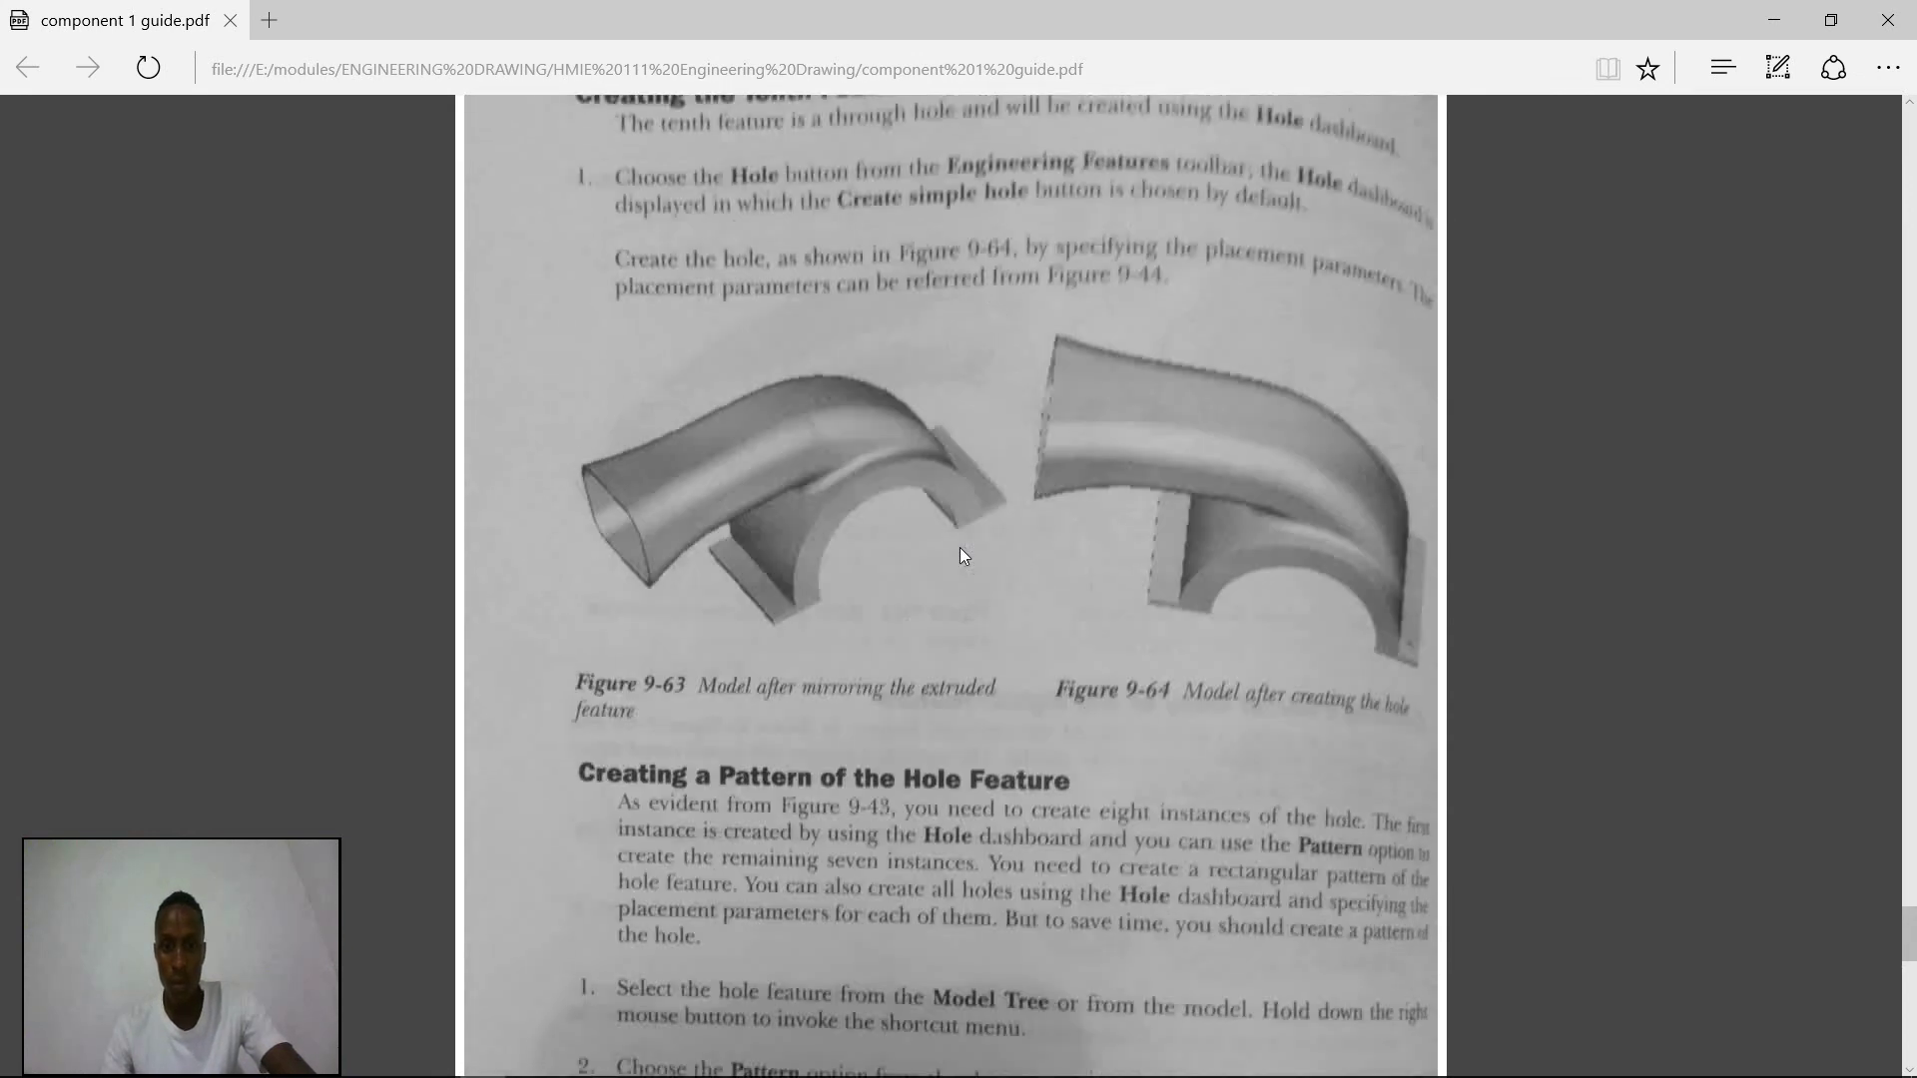
scroll(960, 549, down, 4)
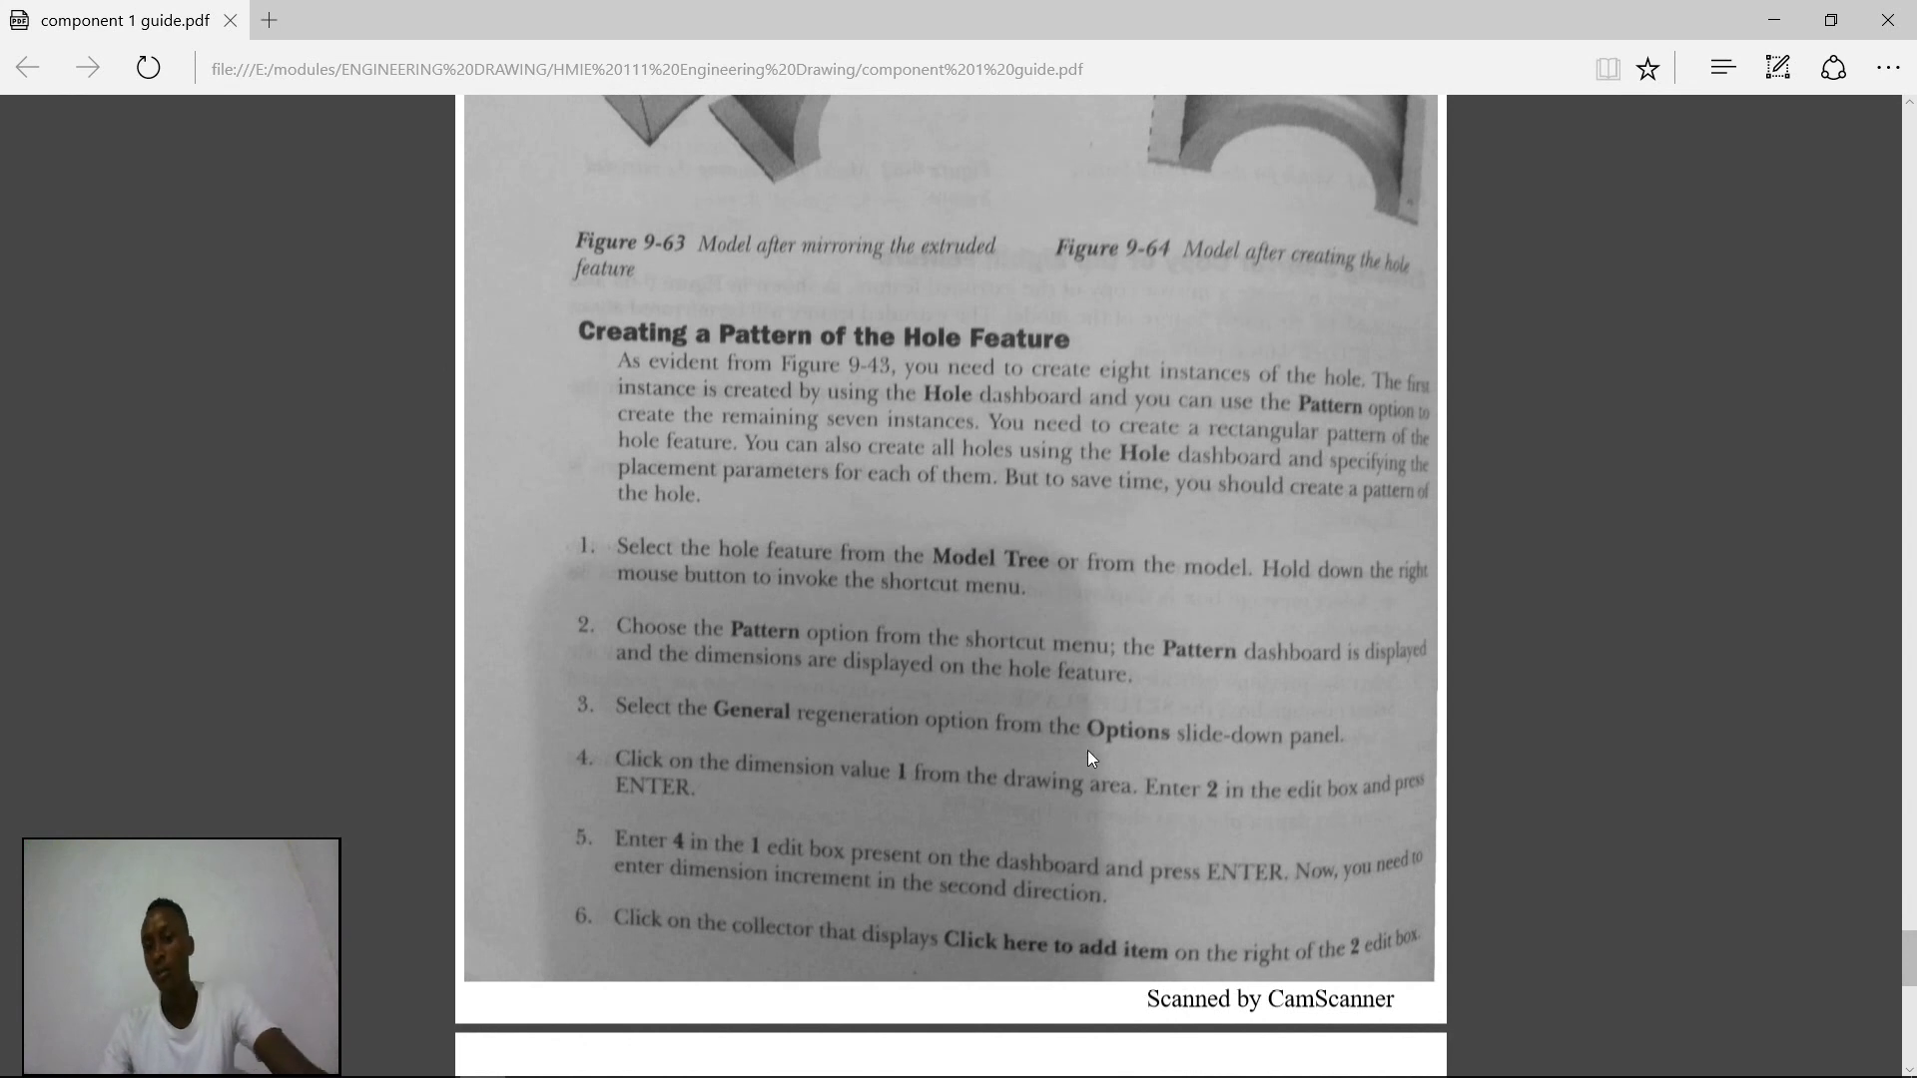
scroll(1206, 721, down, 3)
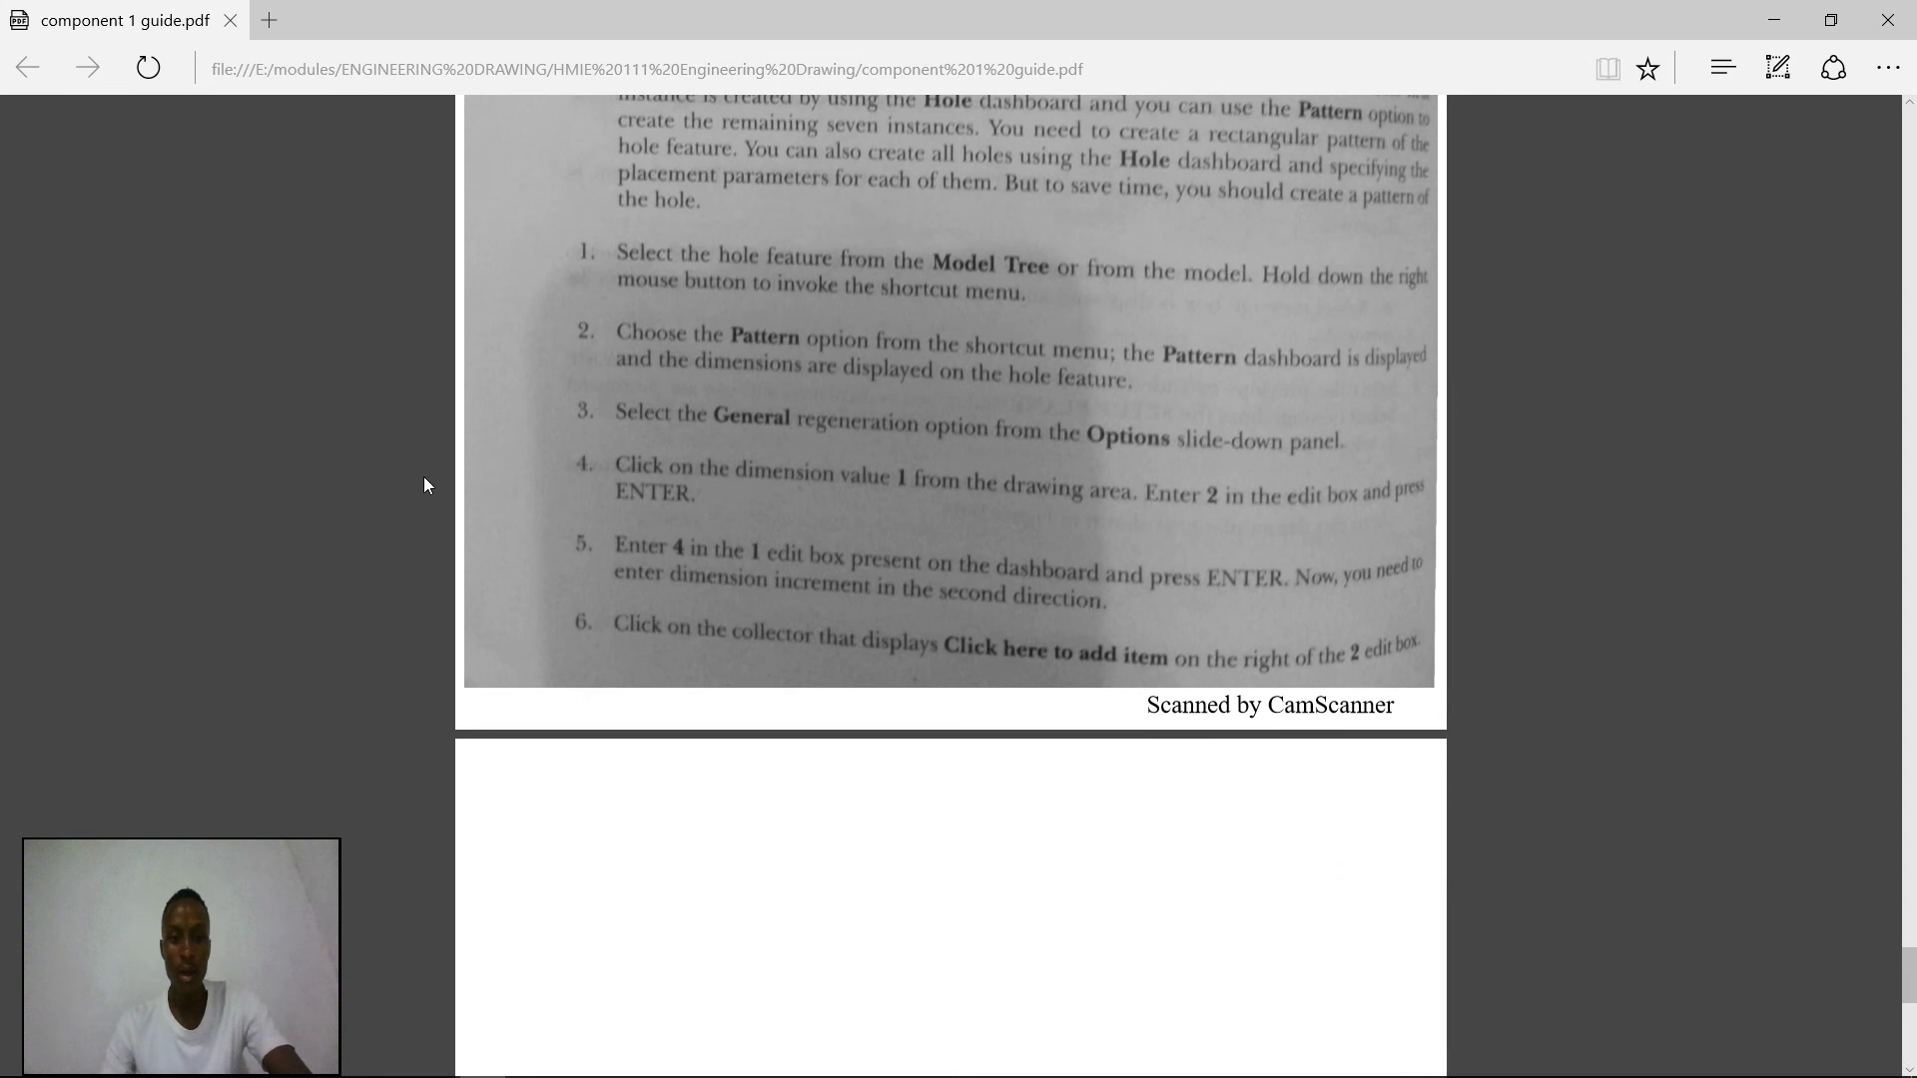
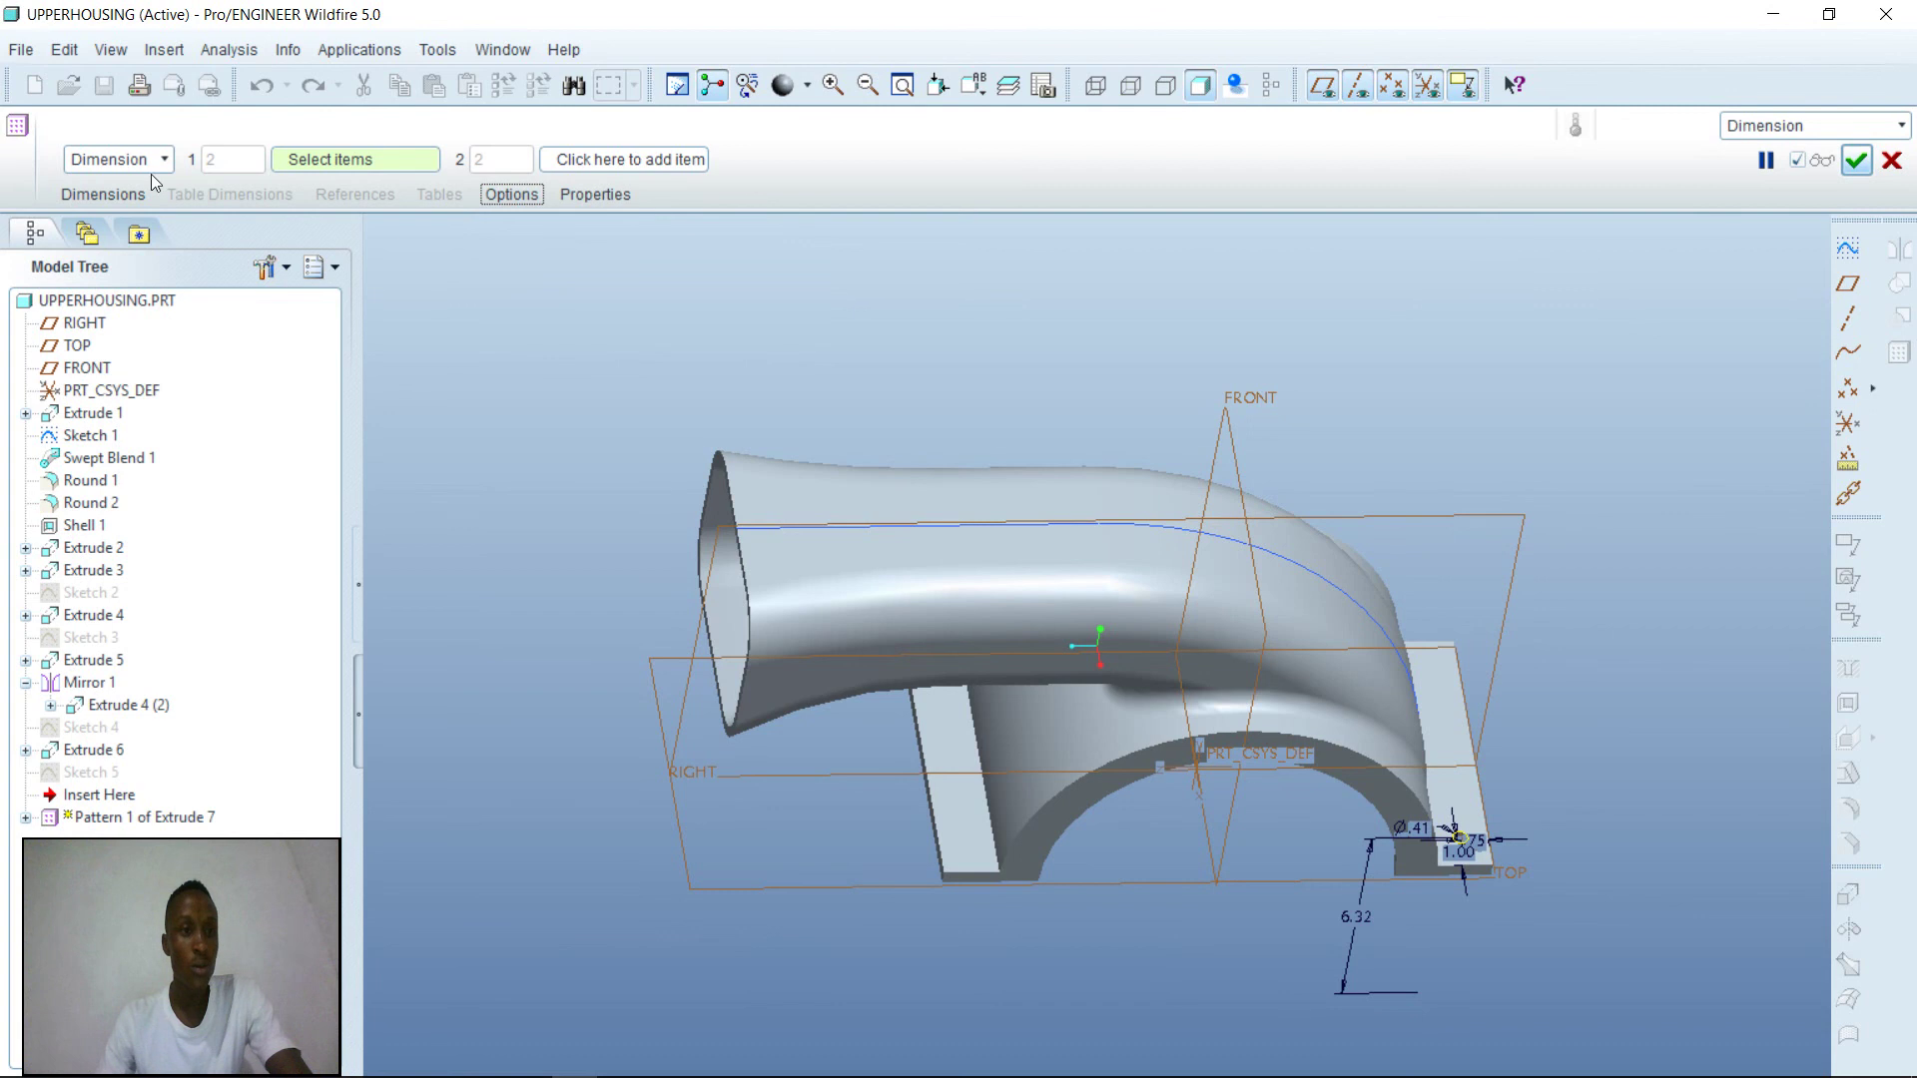
- Use the hole's 1.00 dimension for the pattern's first direction with an increment of 2, checking the guide in Edge along the way
click(161, 161)
click(162, 163)
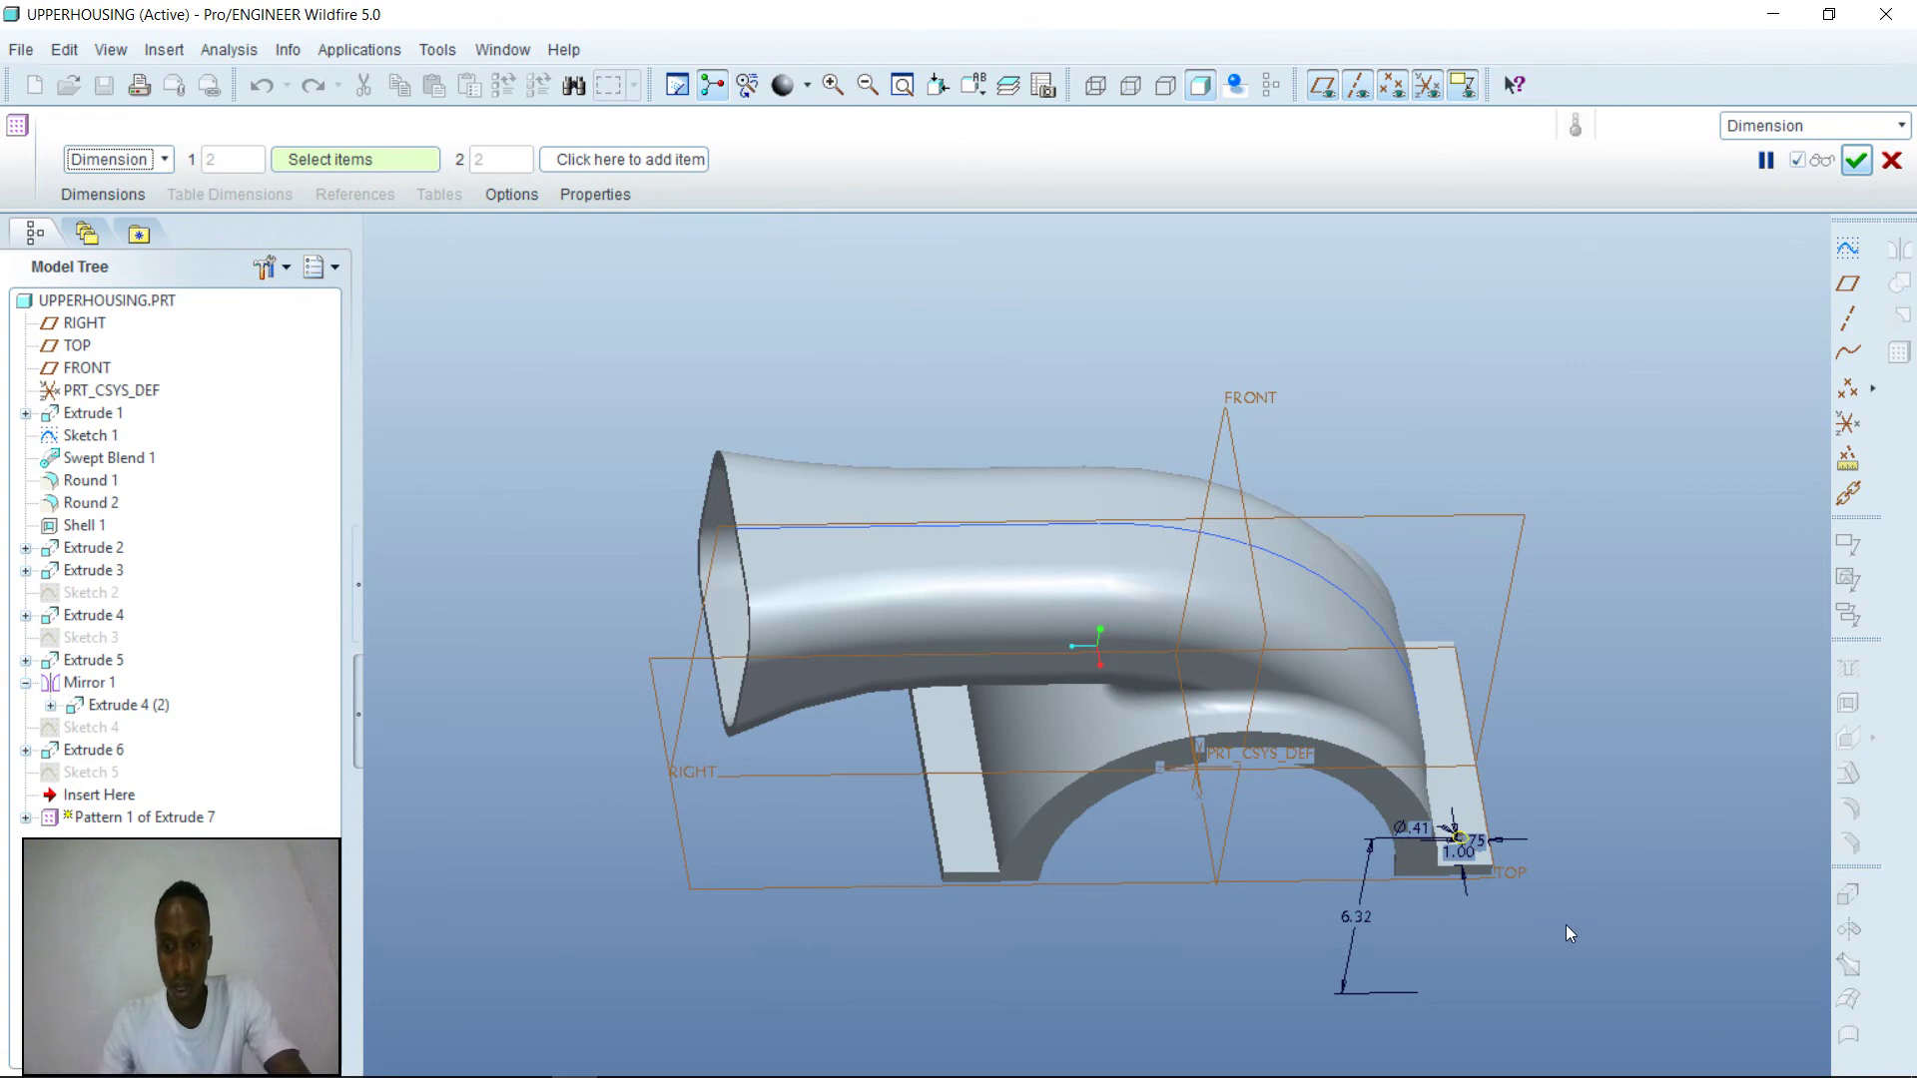
click(1452, 853)
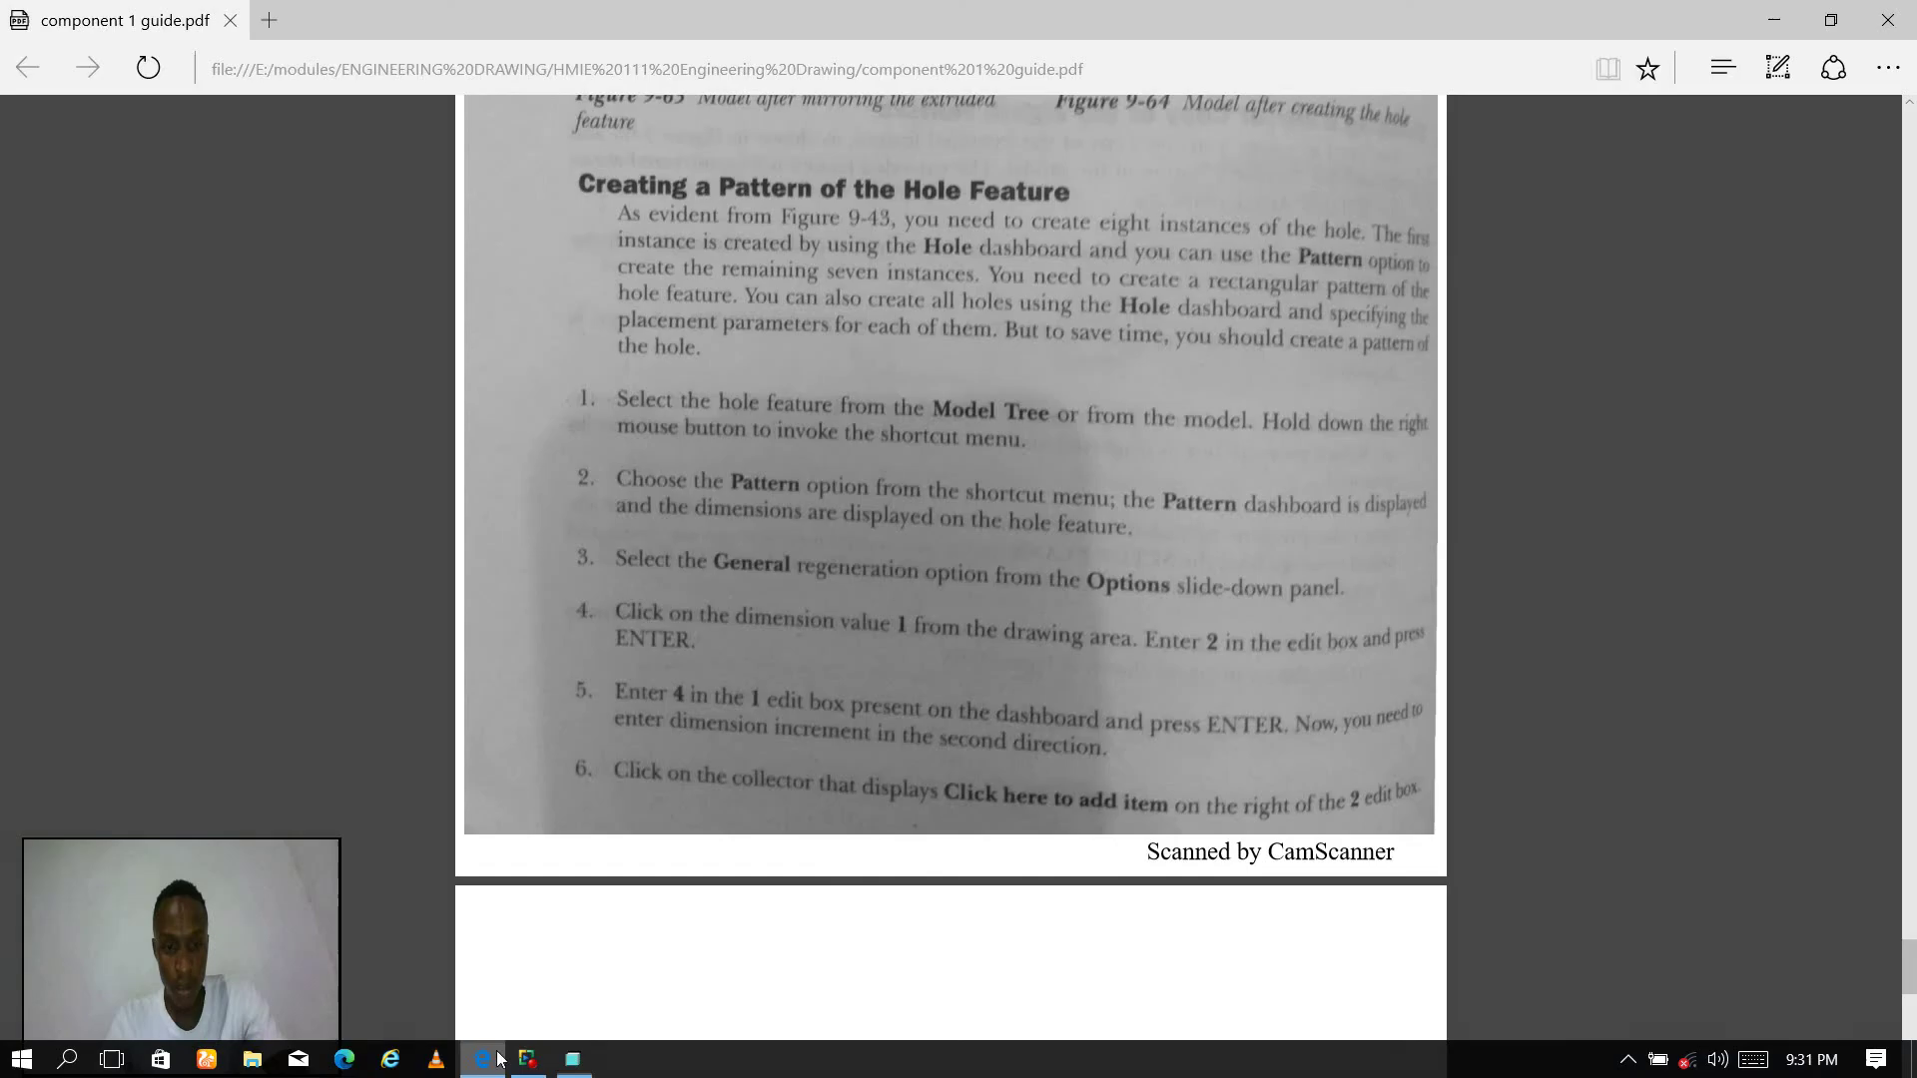
click(482, 1059)
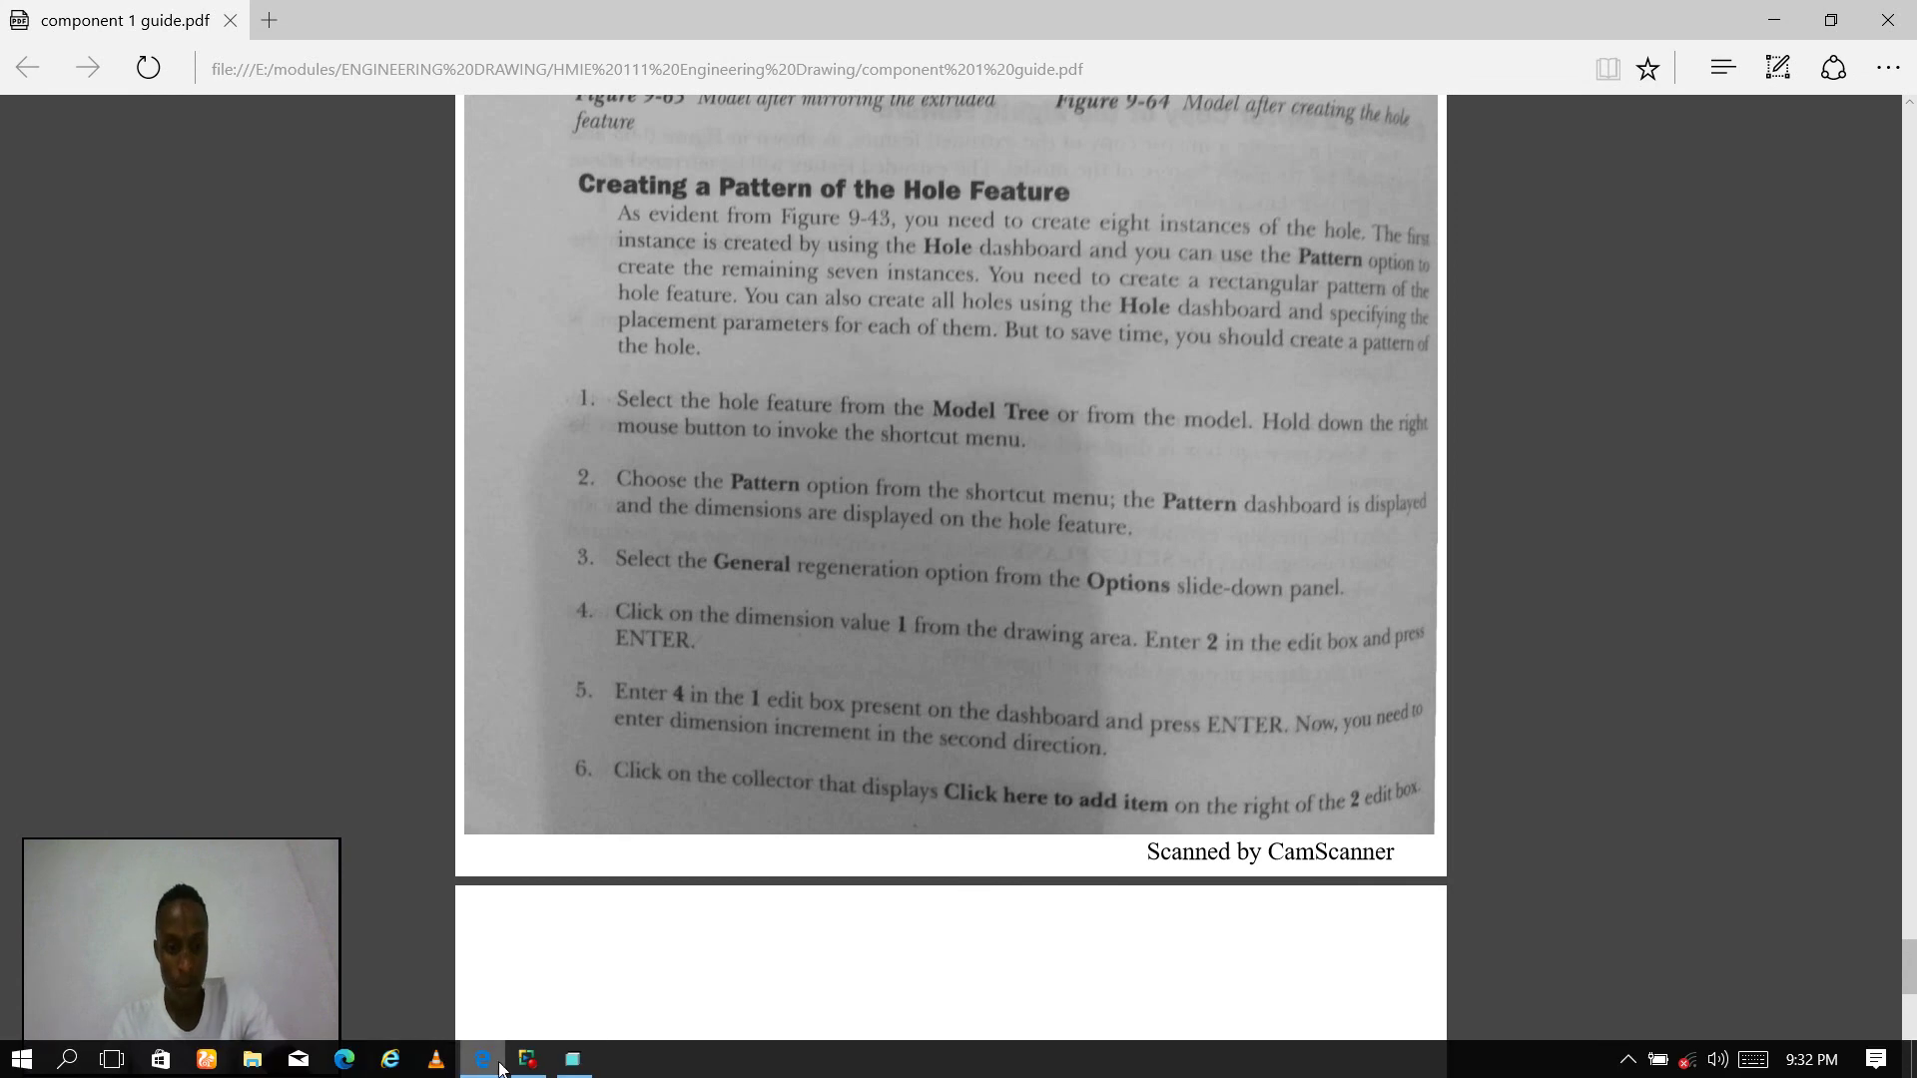
click(572, 1059)
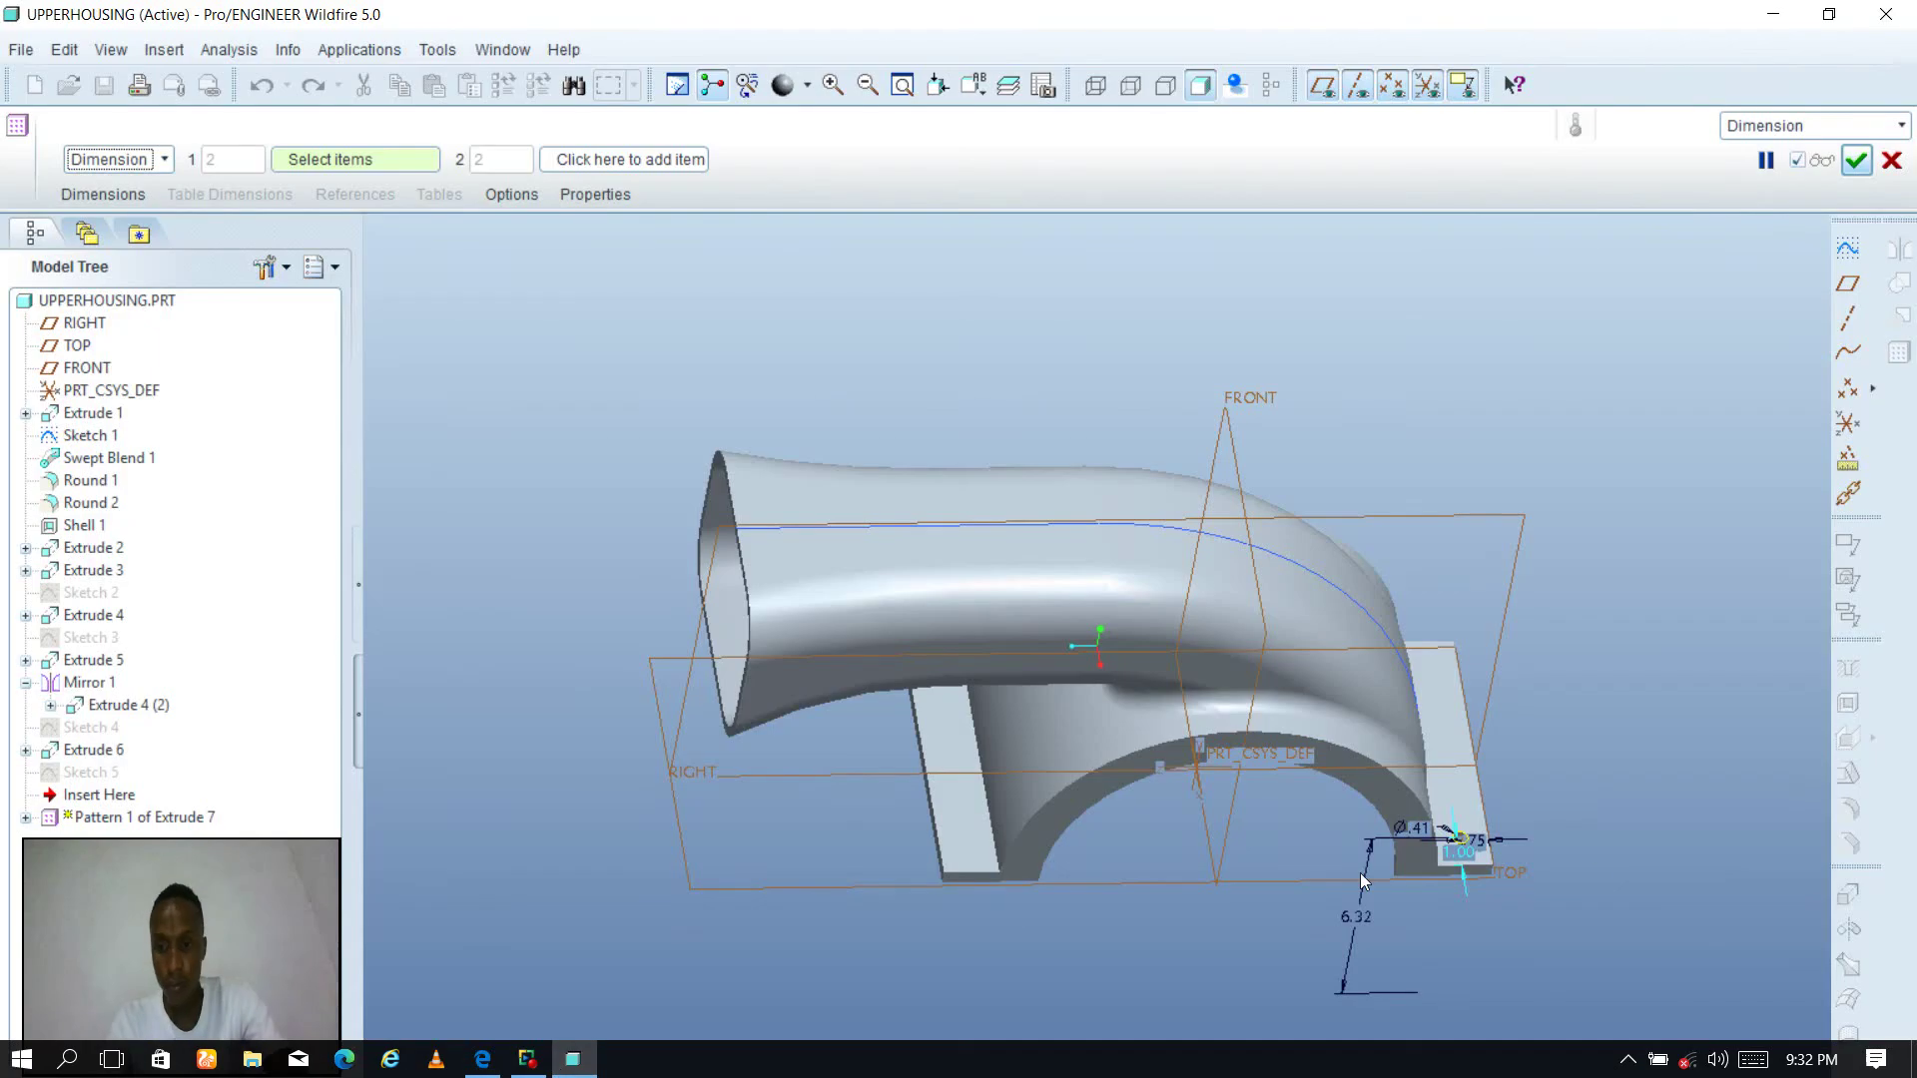
click(1458, 854)
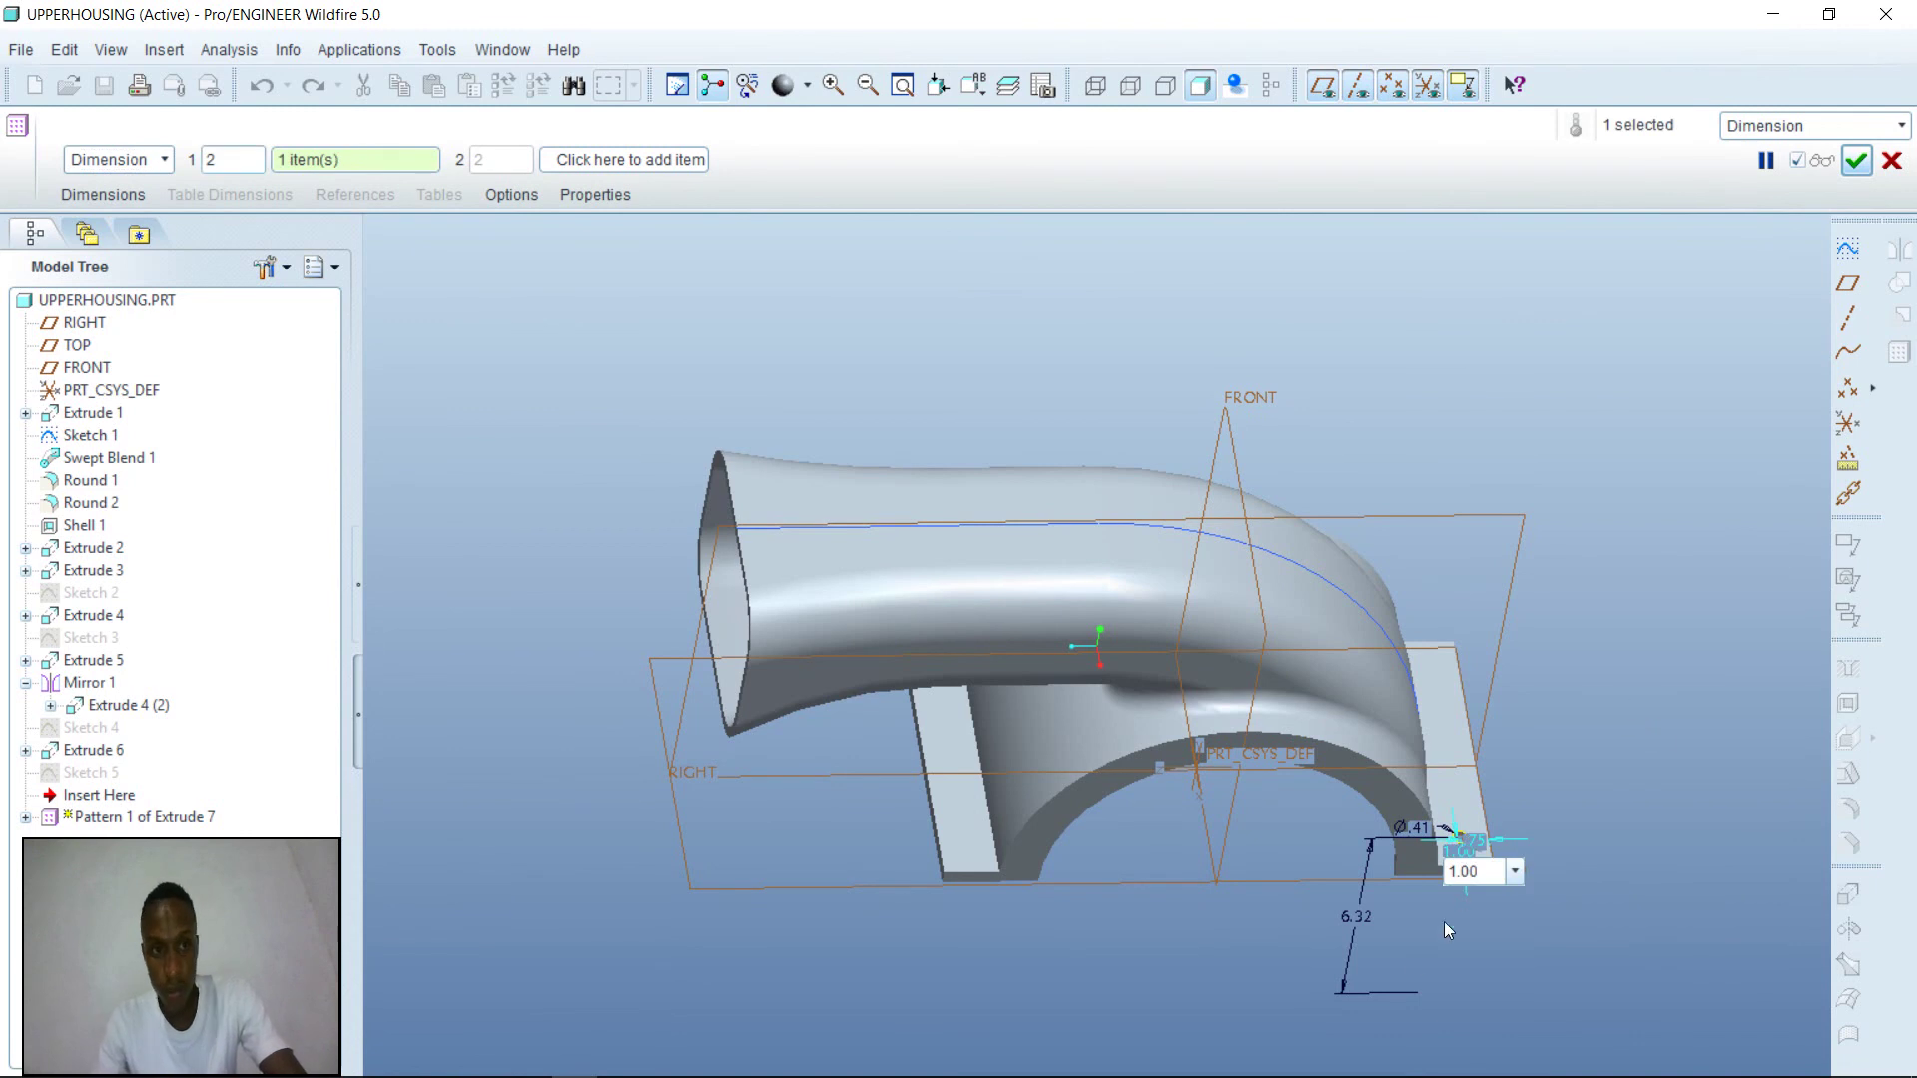
click(1516, 877)
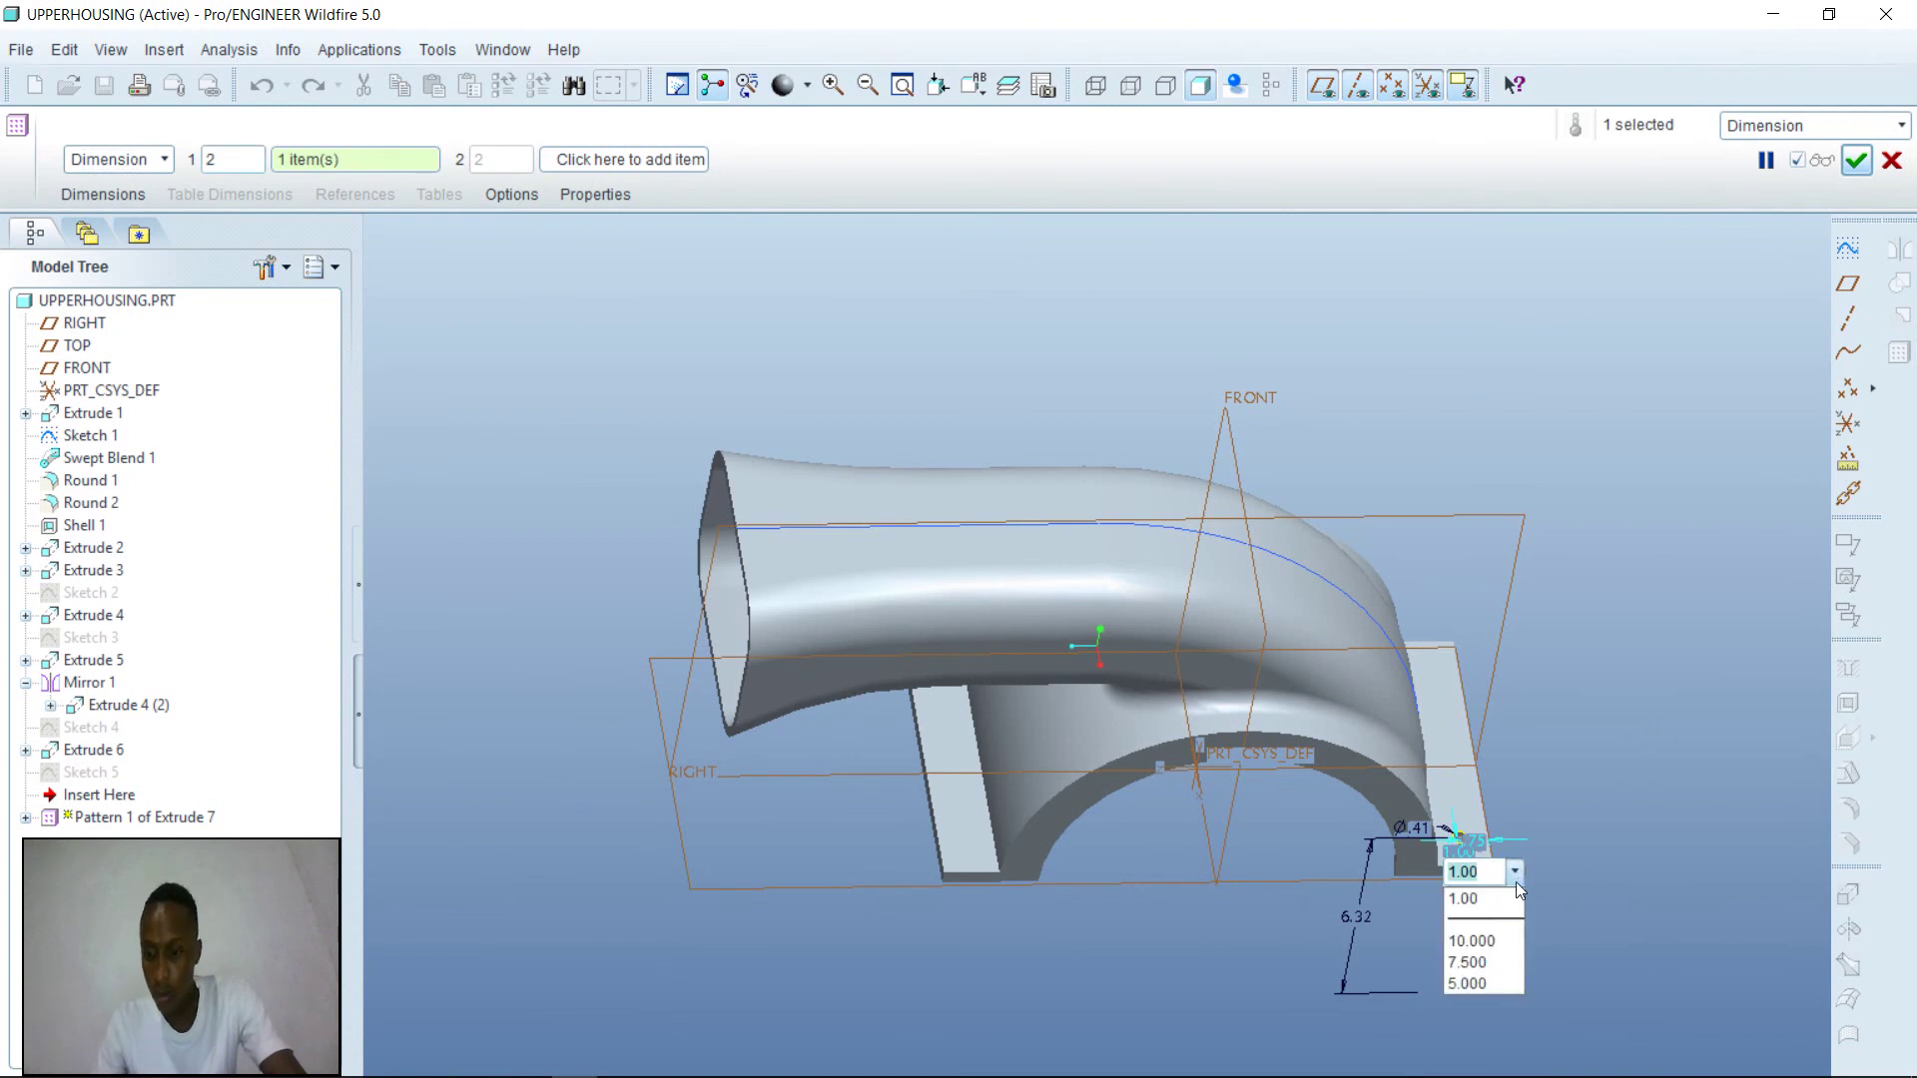
text(2)
key(Return)
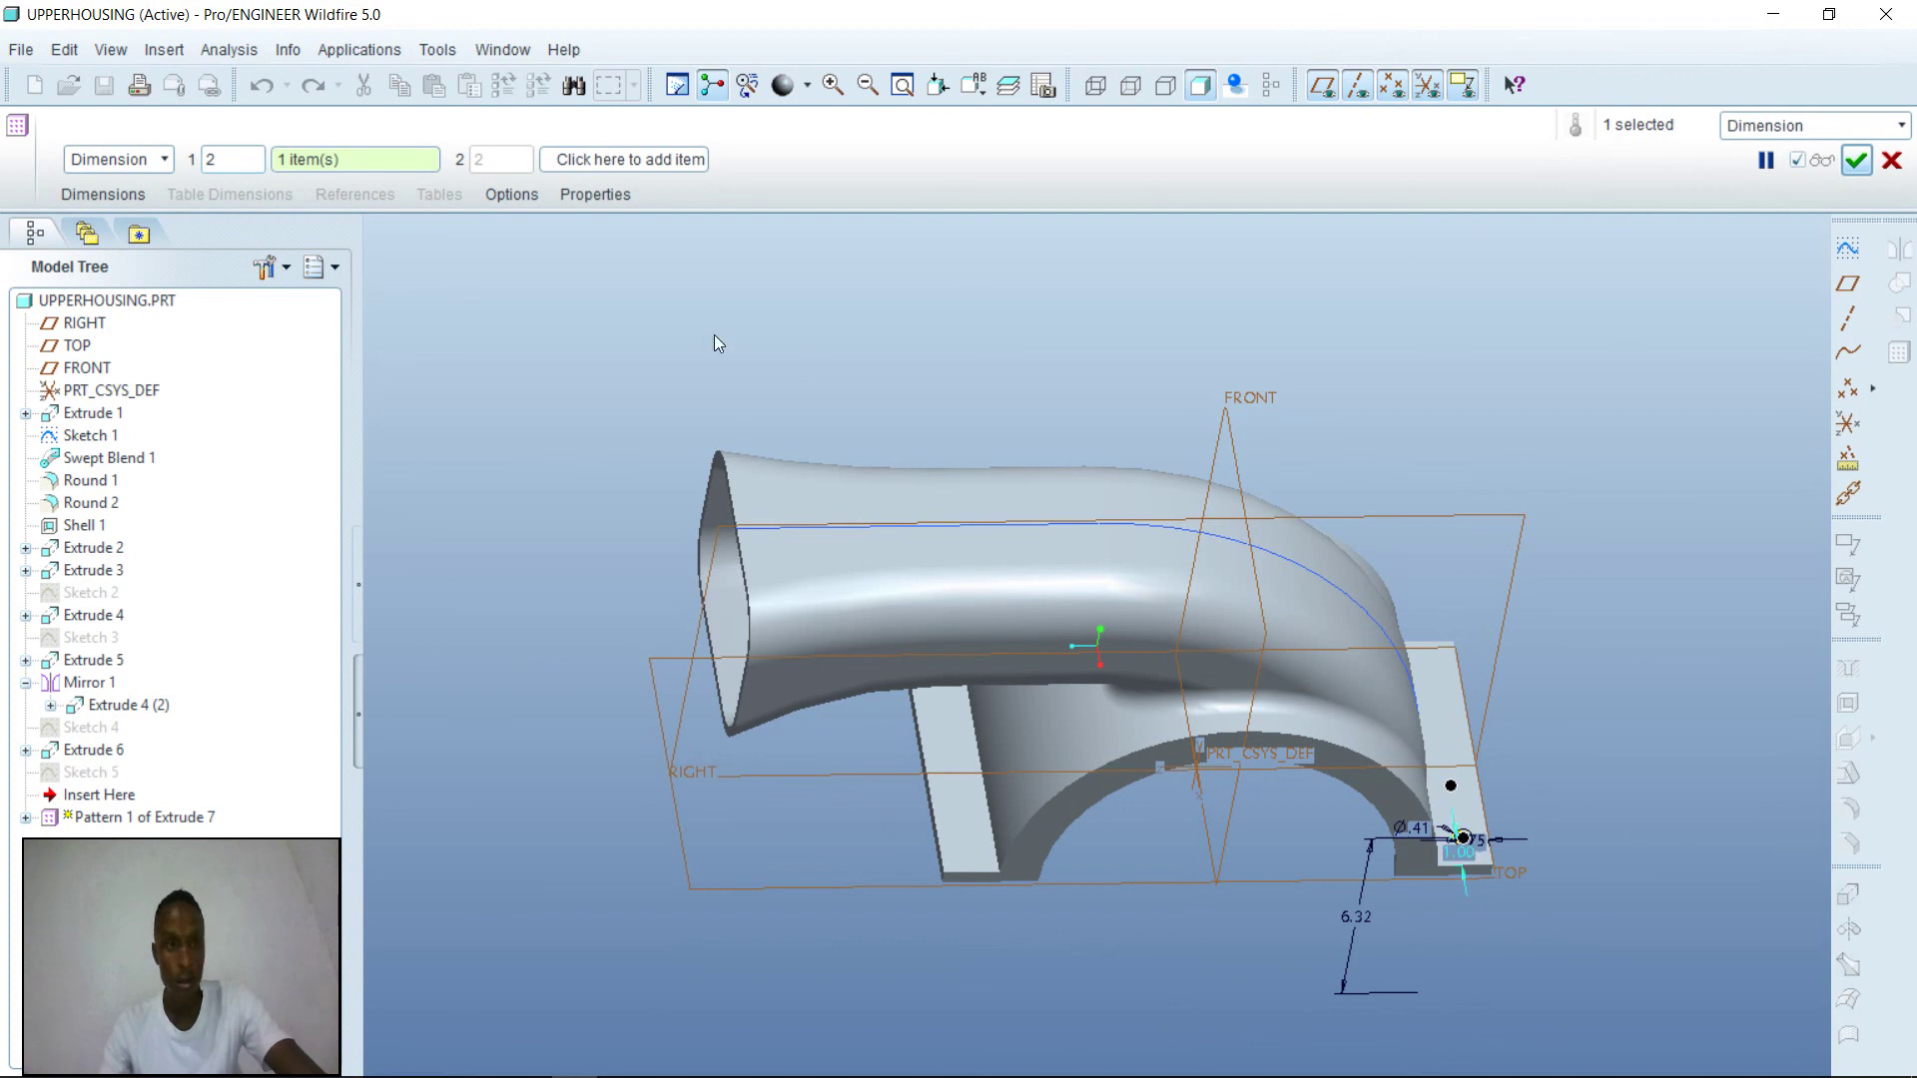
- Set the number of pattern instances in the first direction to 4, trying 3 in between for comparison
click(239, 159)
key(BackSpace)
text(4)
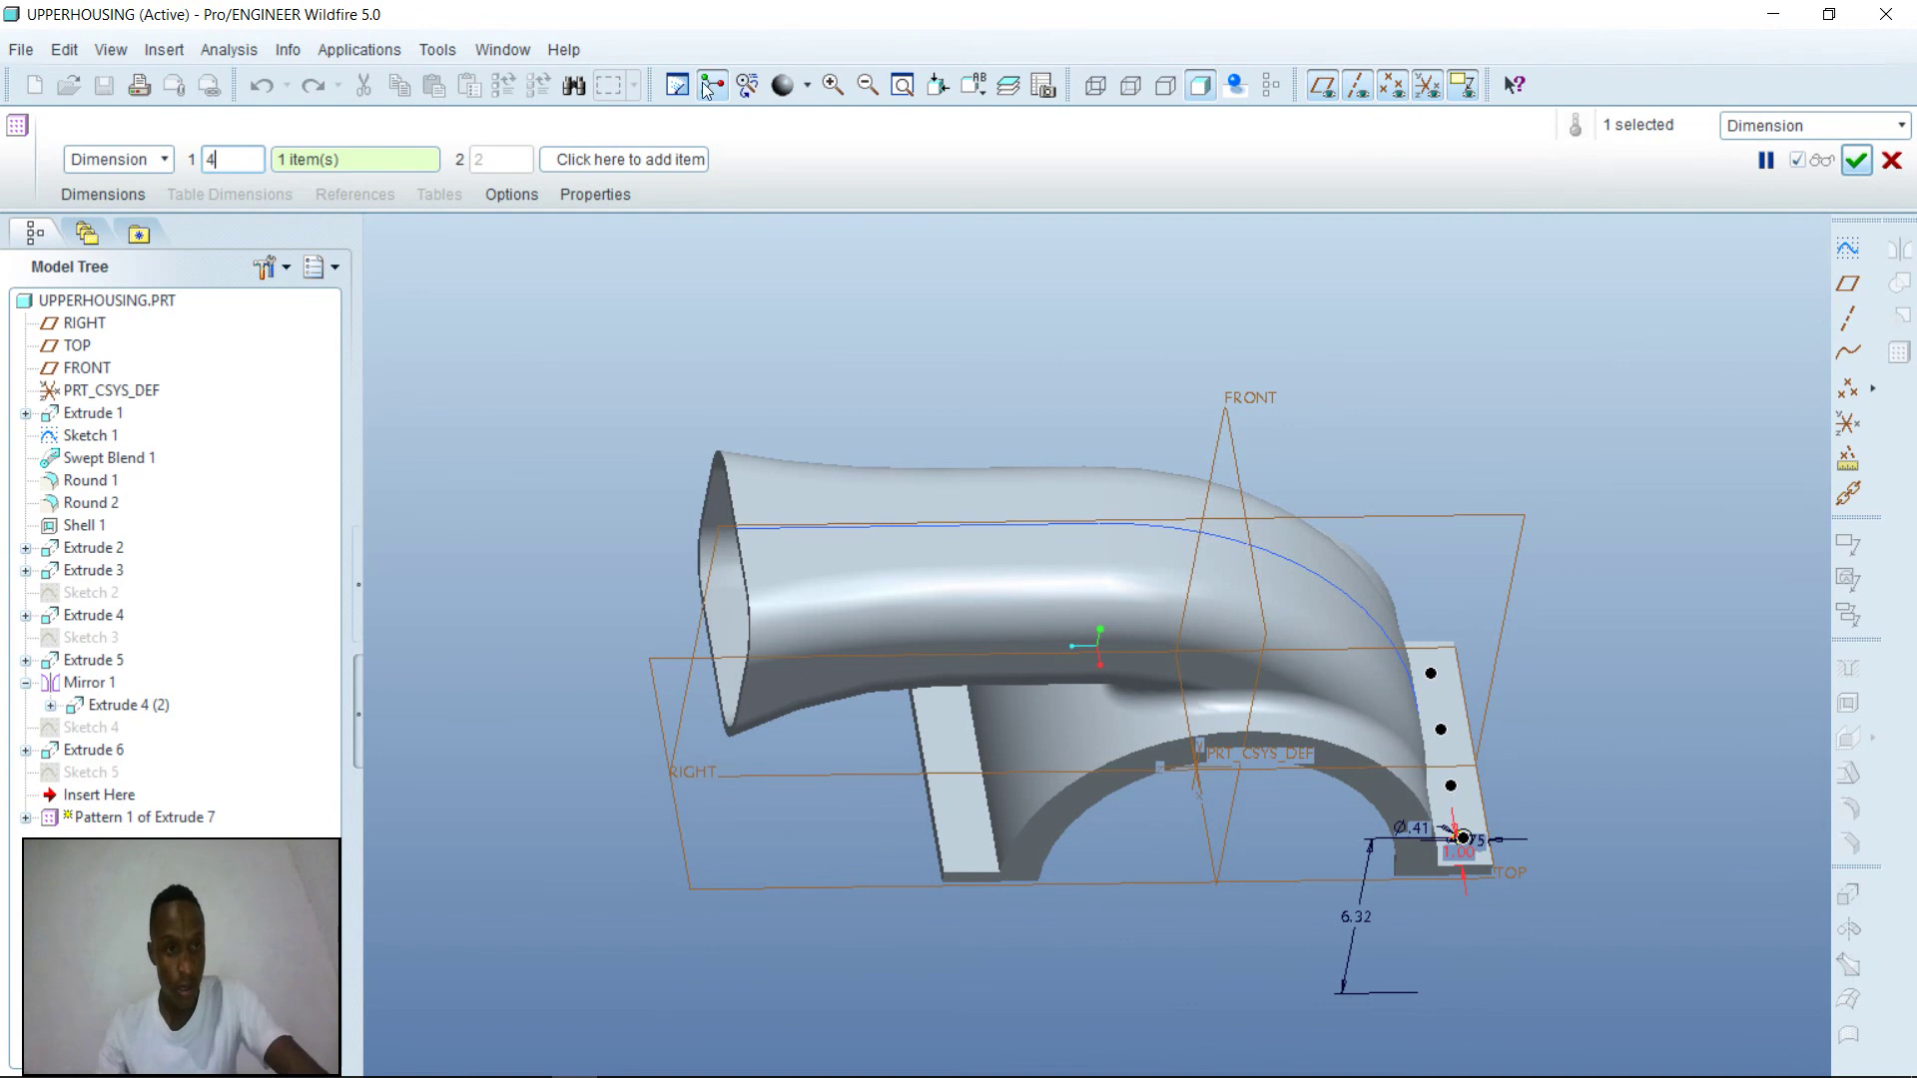
key(BackSpace)
text(3)
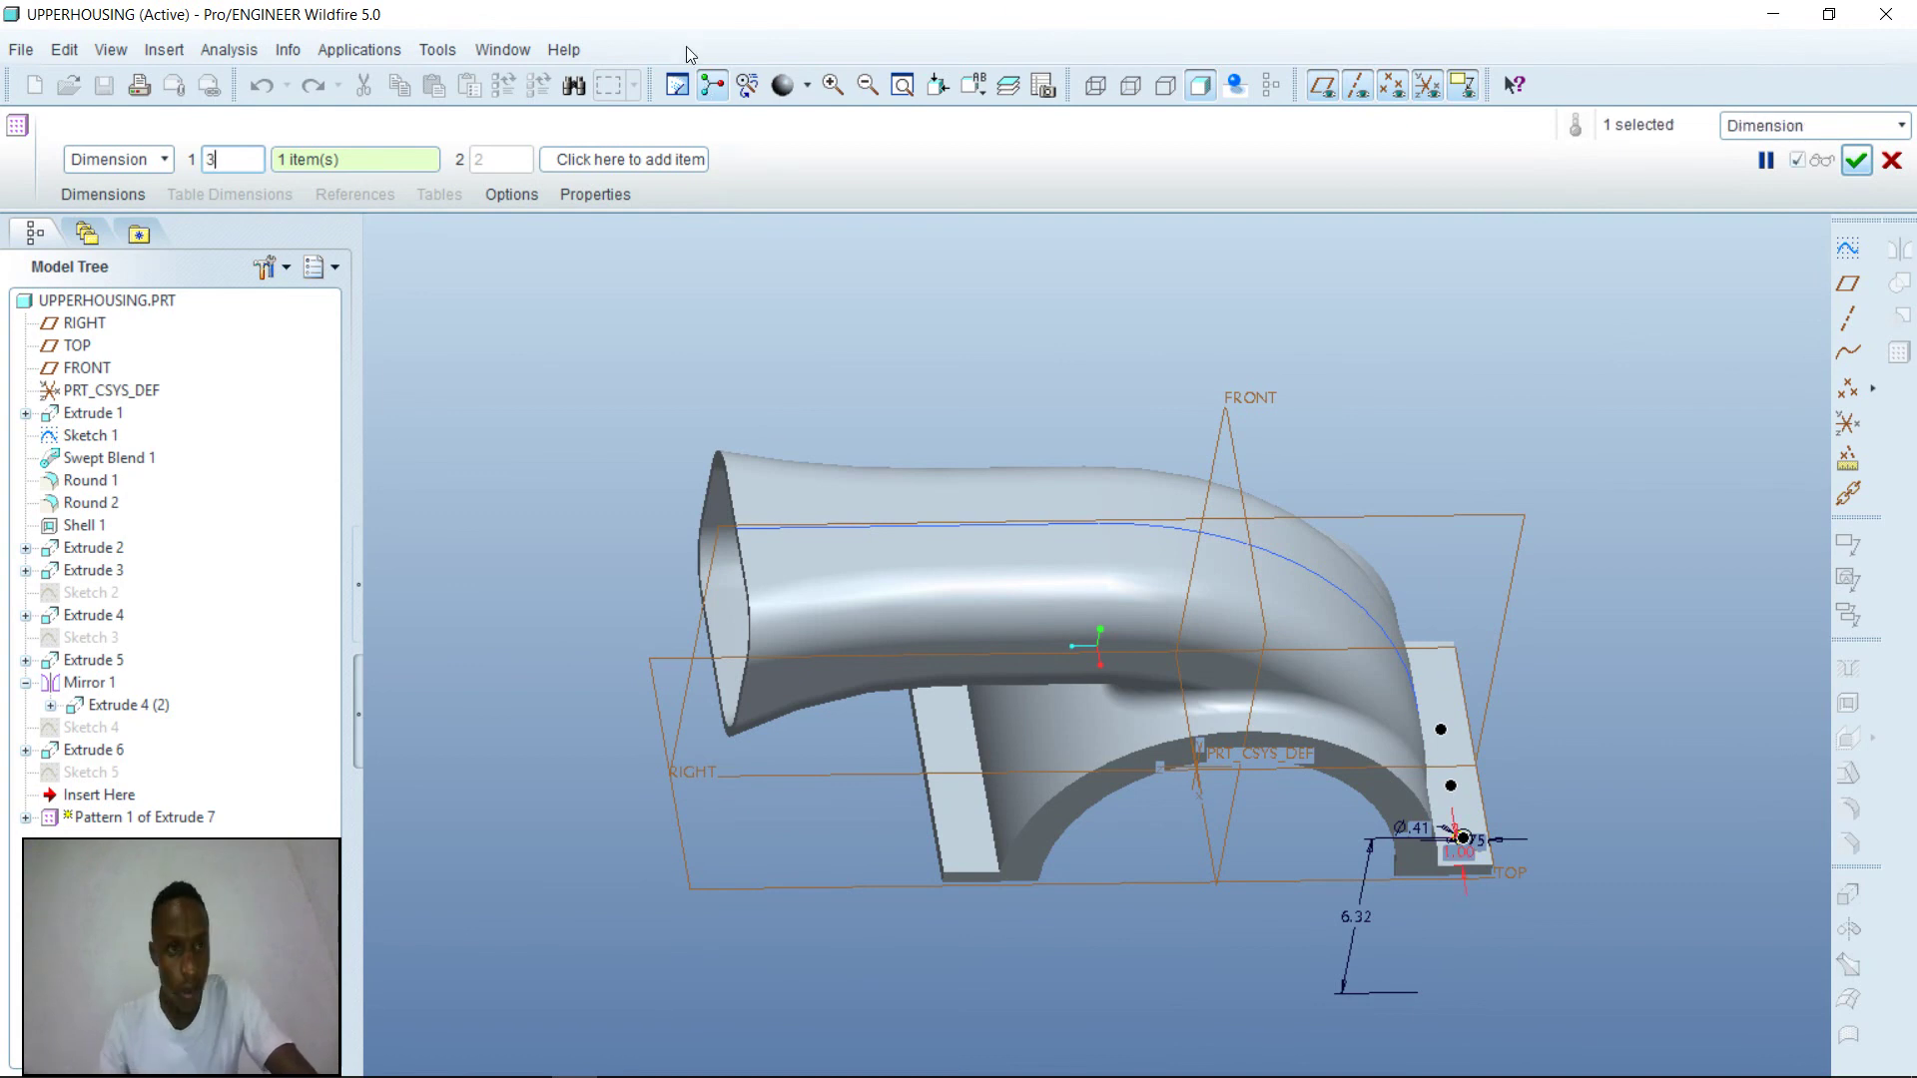
key(BackSpace)
text(4)
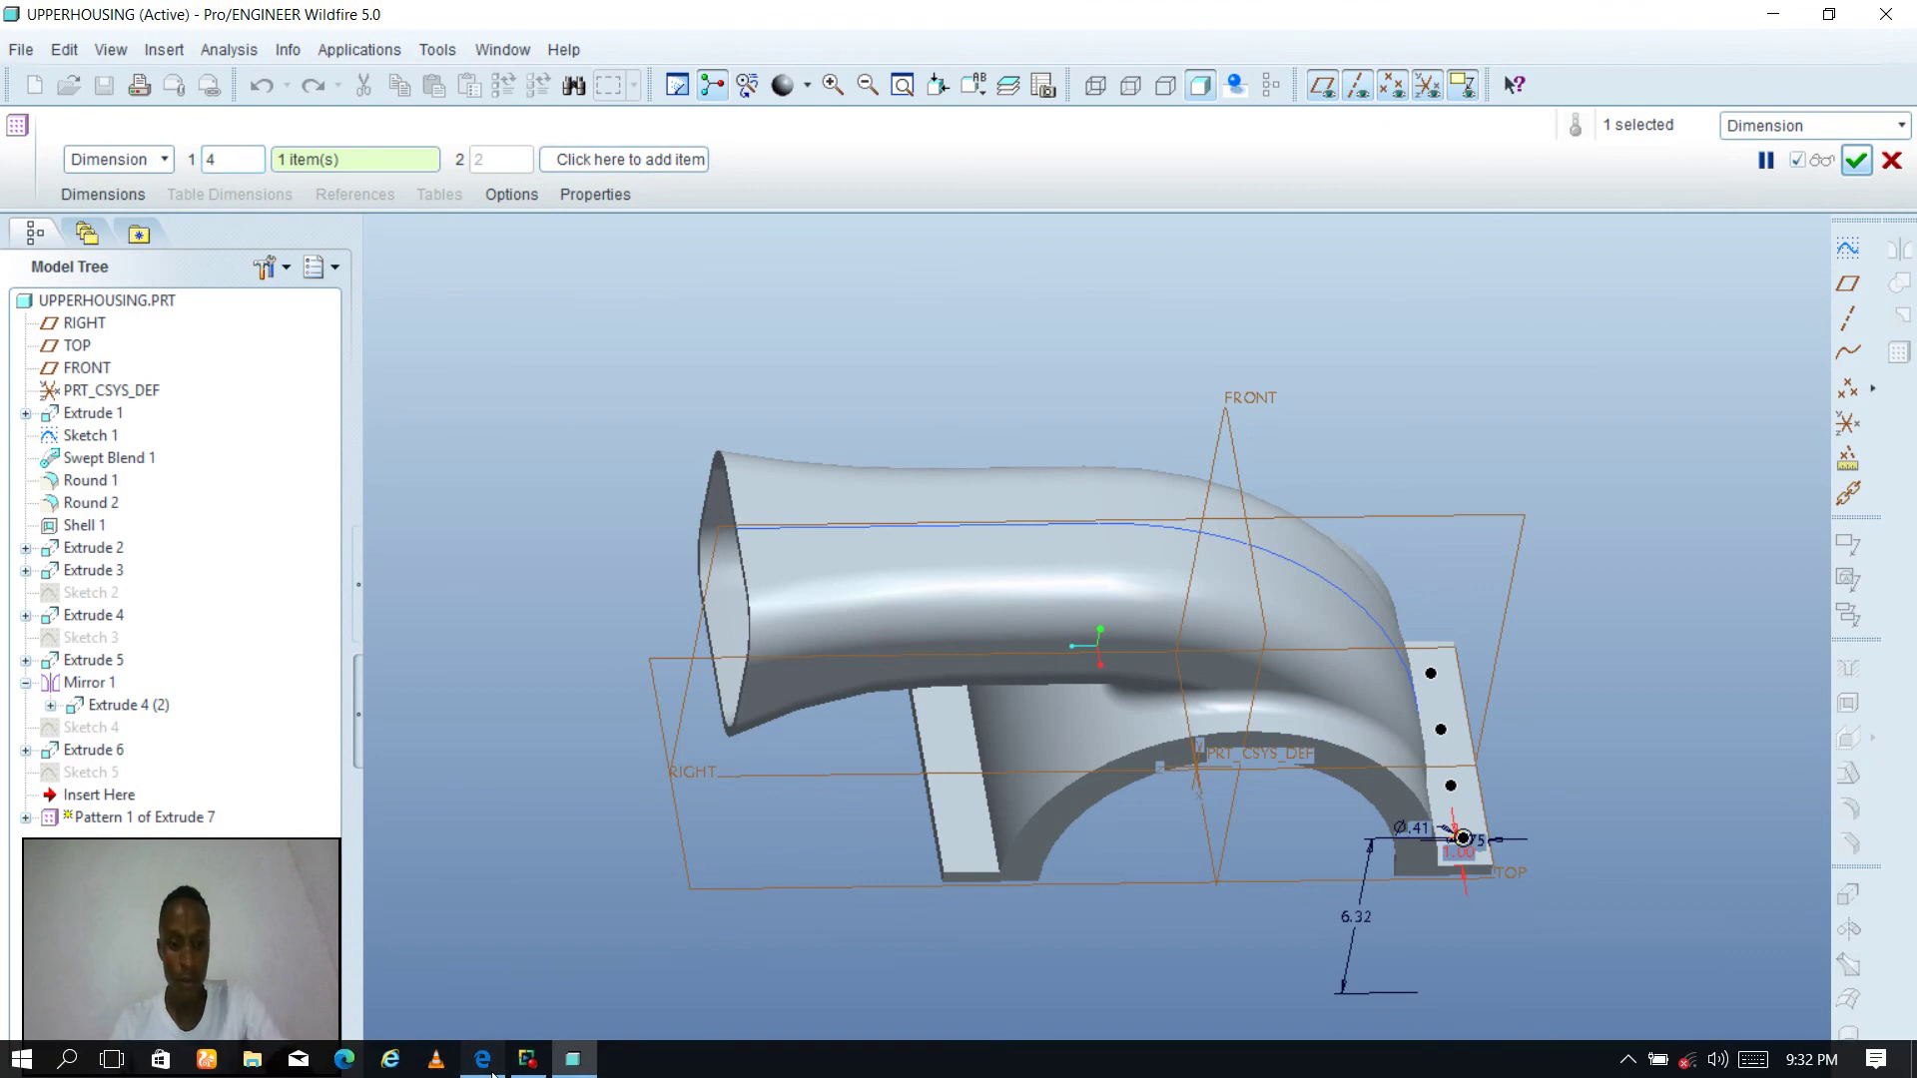
- Switch to component 1 guide.pdf in Edge and read the instructions for the pattern's second direction
click(482, 1058)
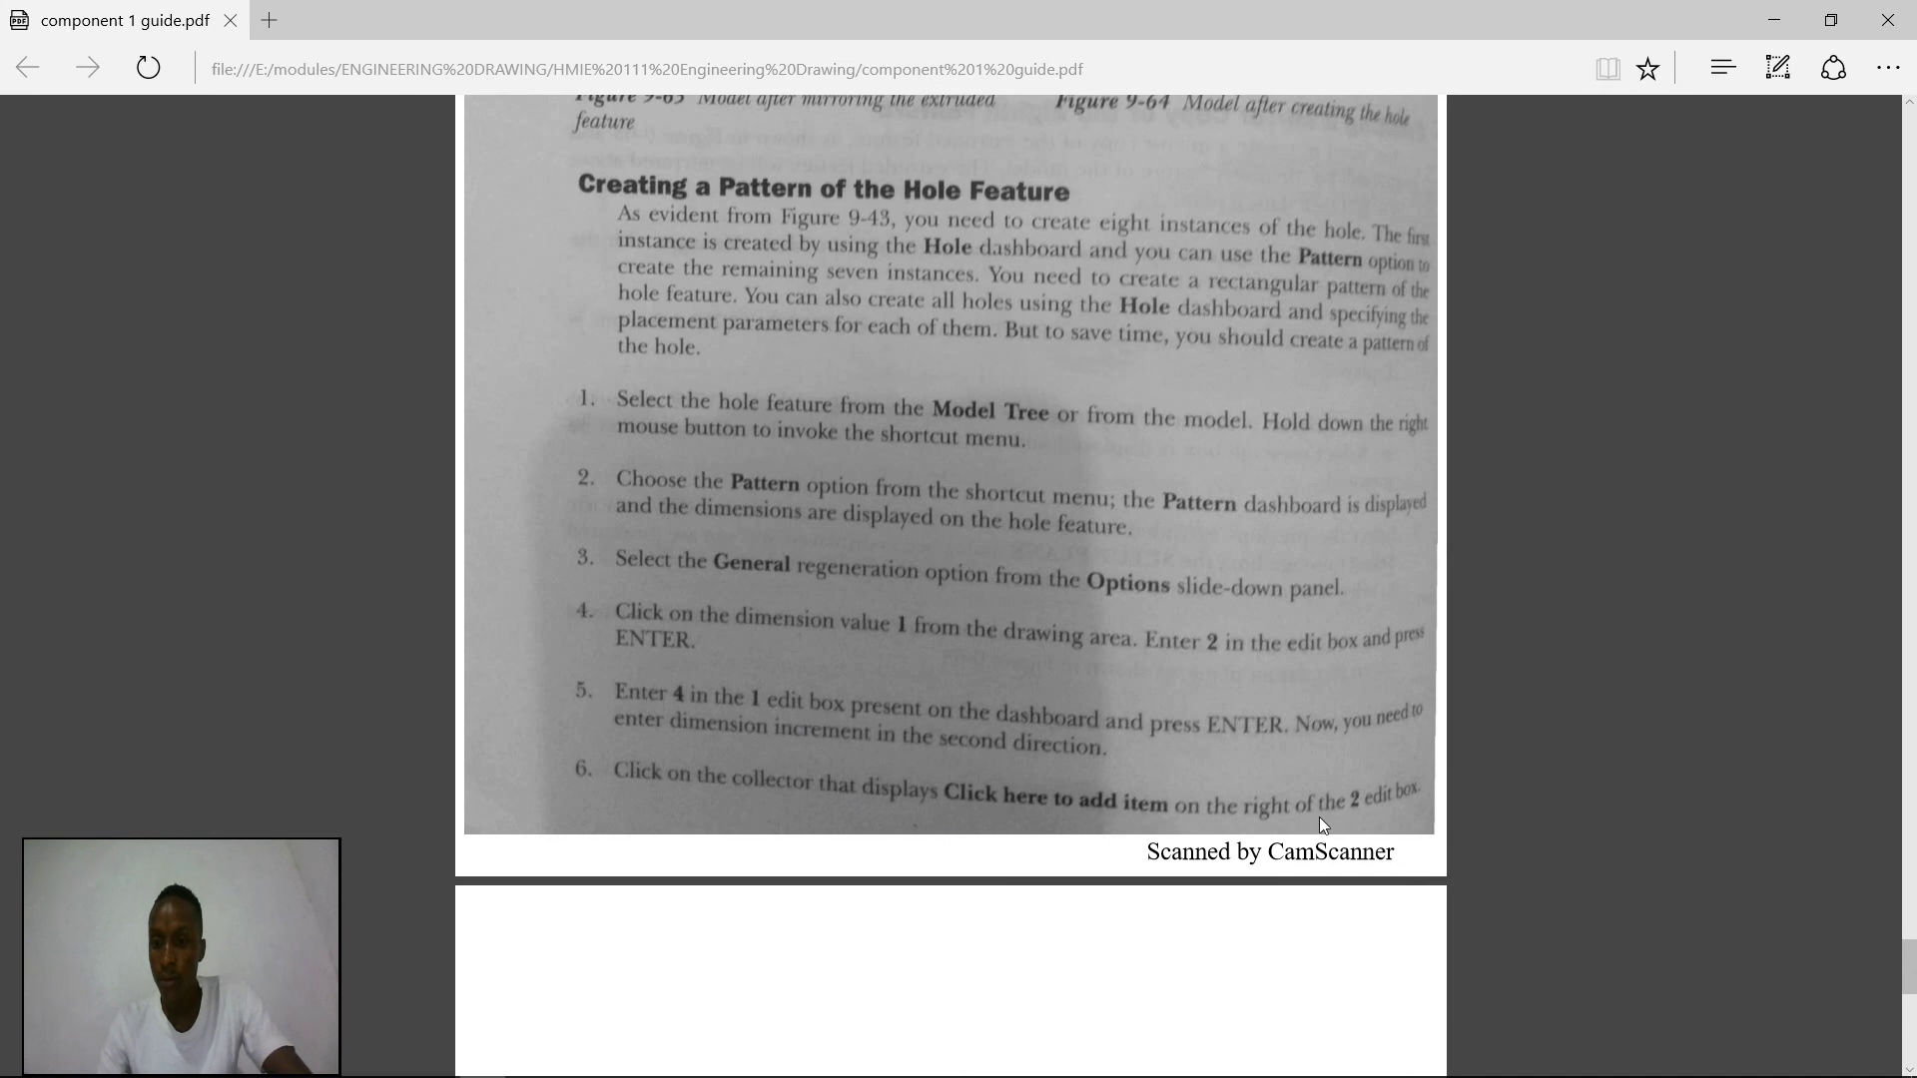
scroll(1346, 805, down, 3)
scroll(1338, 808, down, 3)
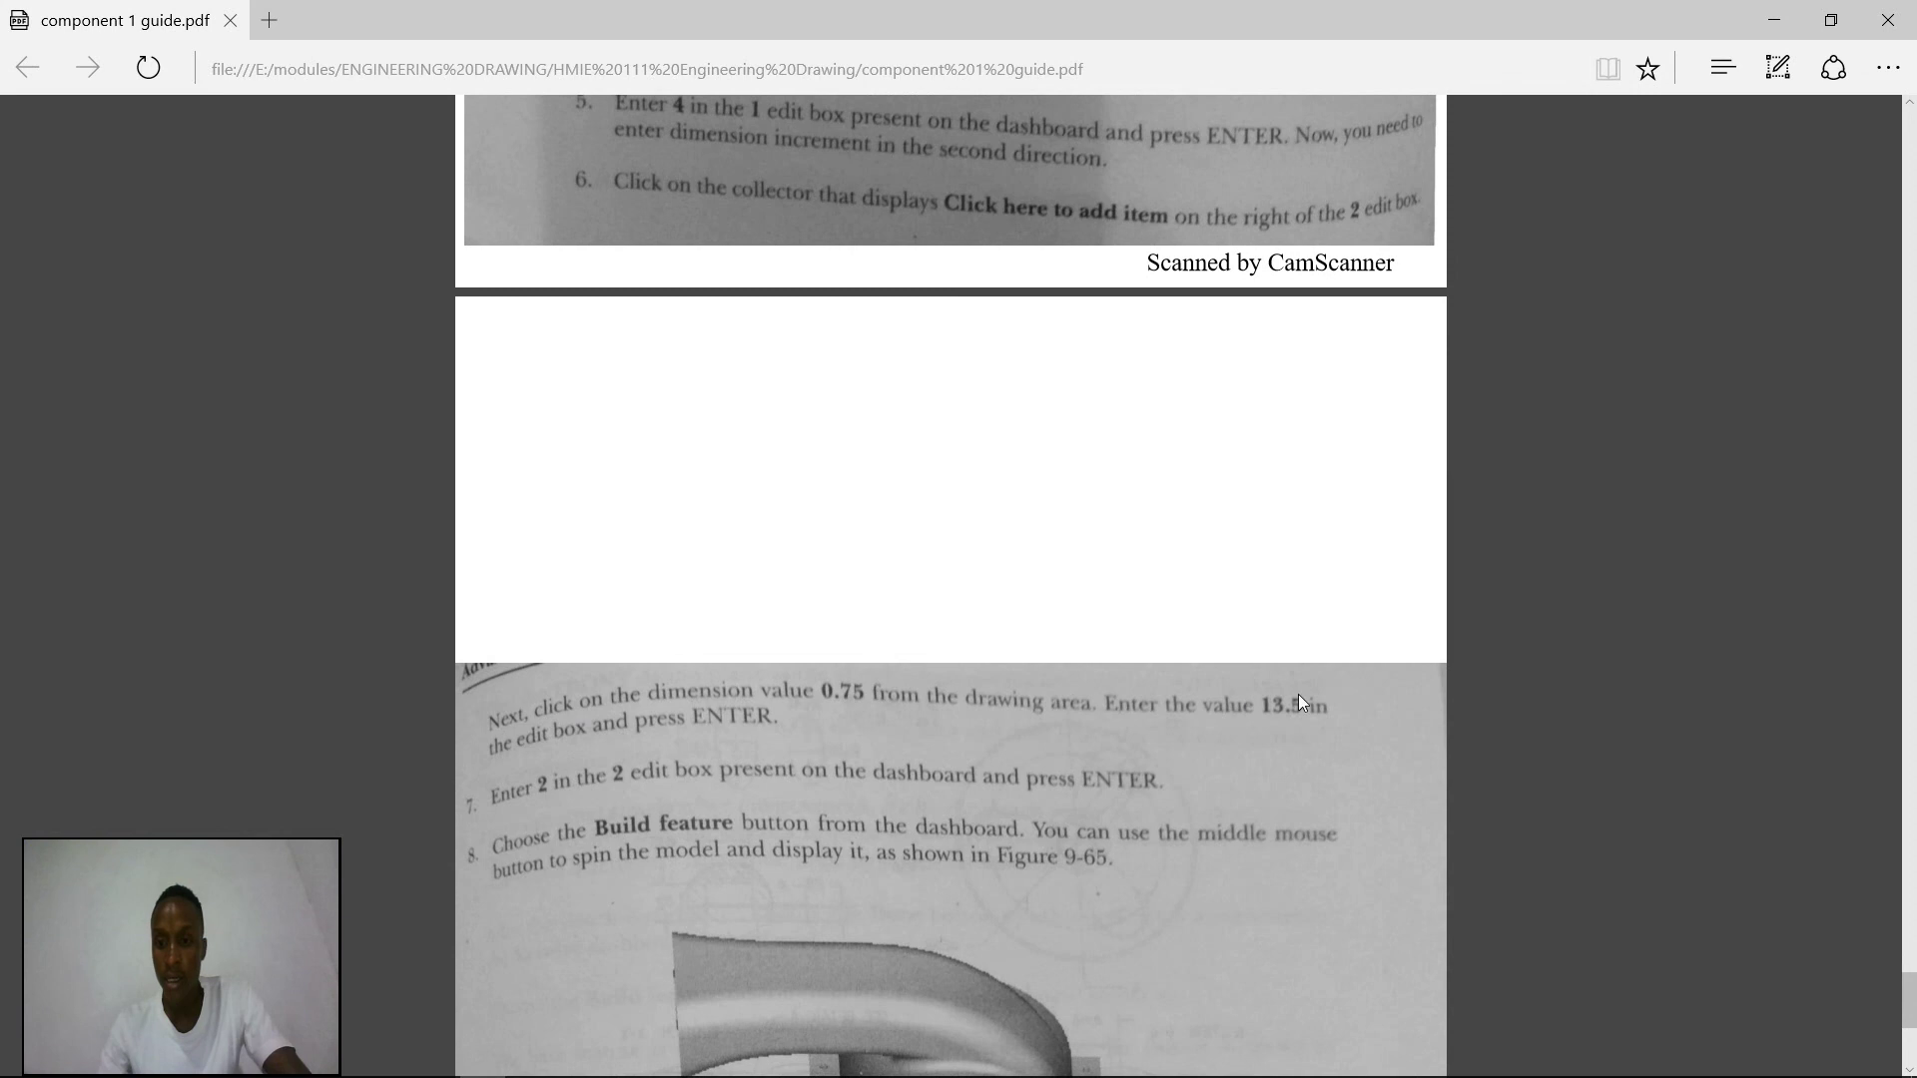
mouse_move(583, 1062)
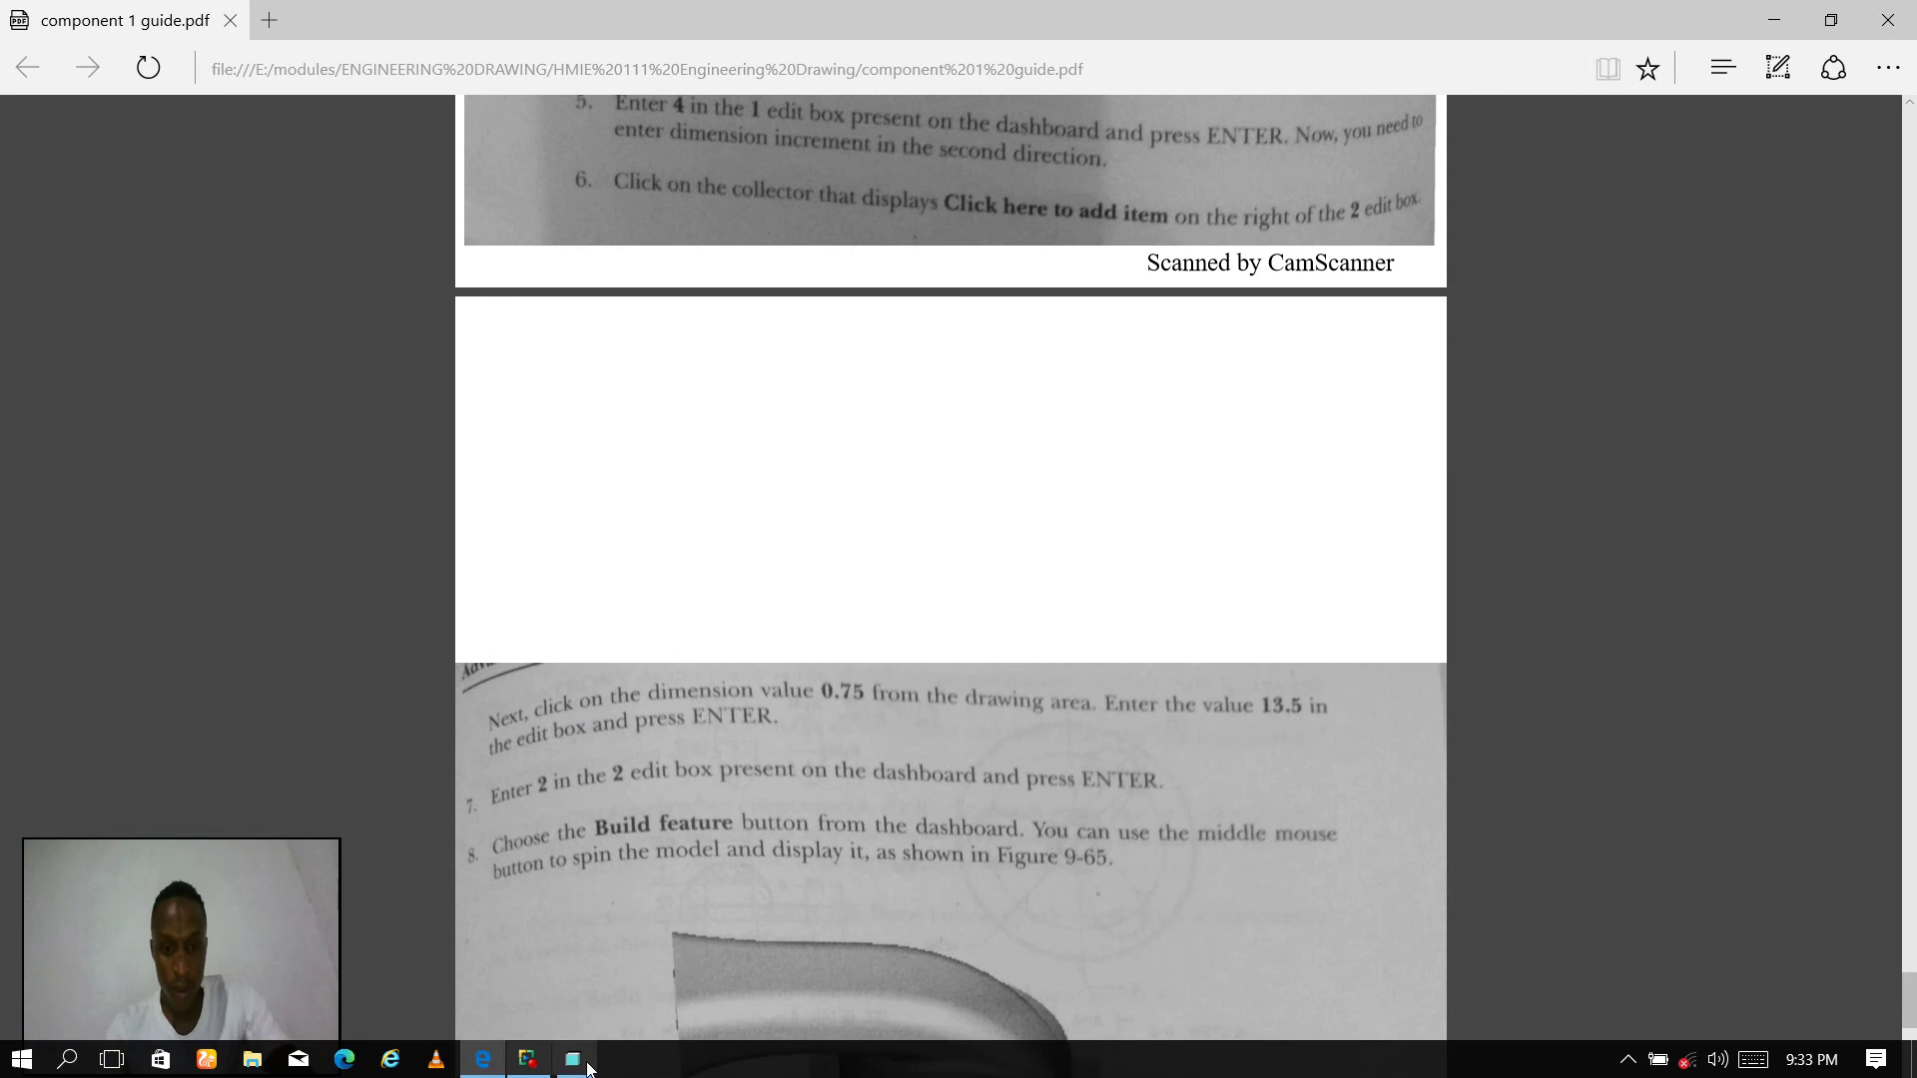
- Switch back to Pro/ENGINEER and use the hole's 0.75 dimension for the pattern's second direction with an increment of 13.5
click(573, 1058)
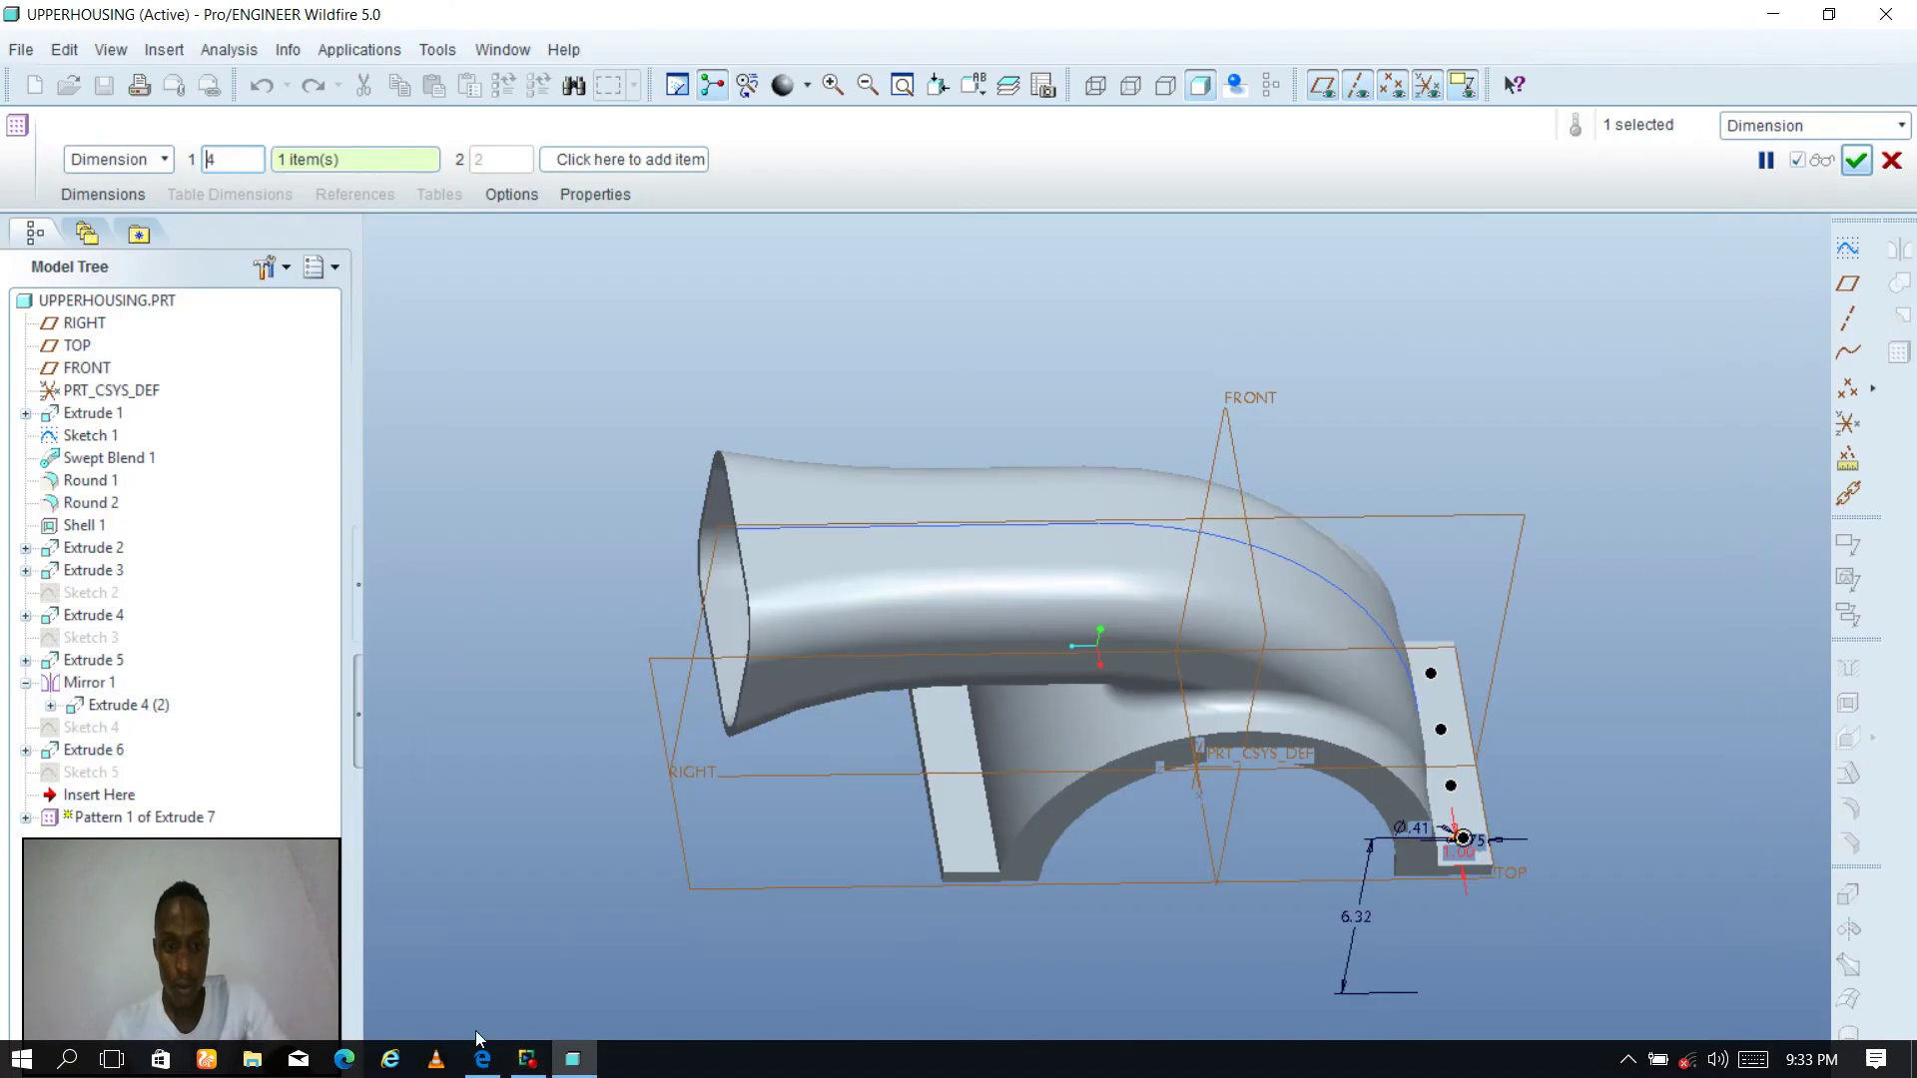
click(627, 162)
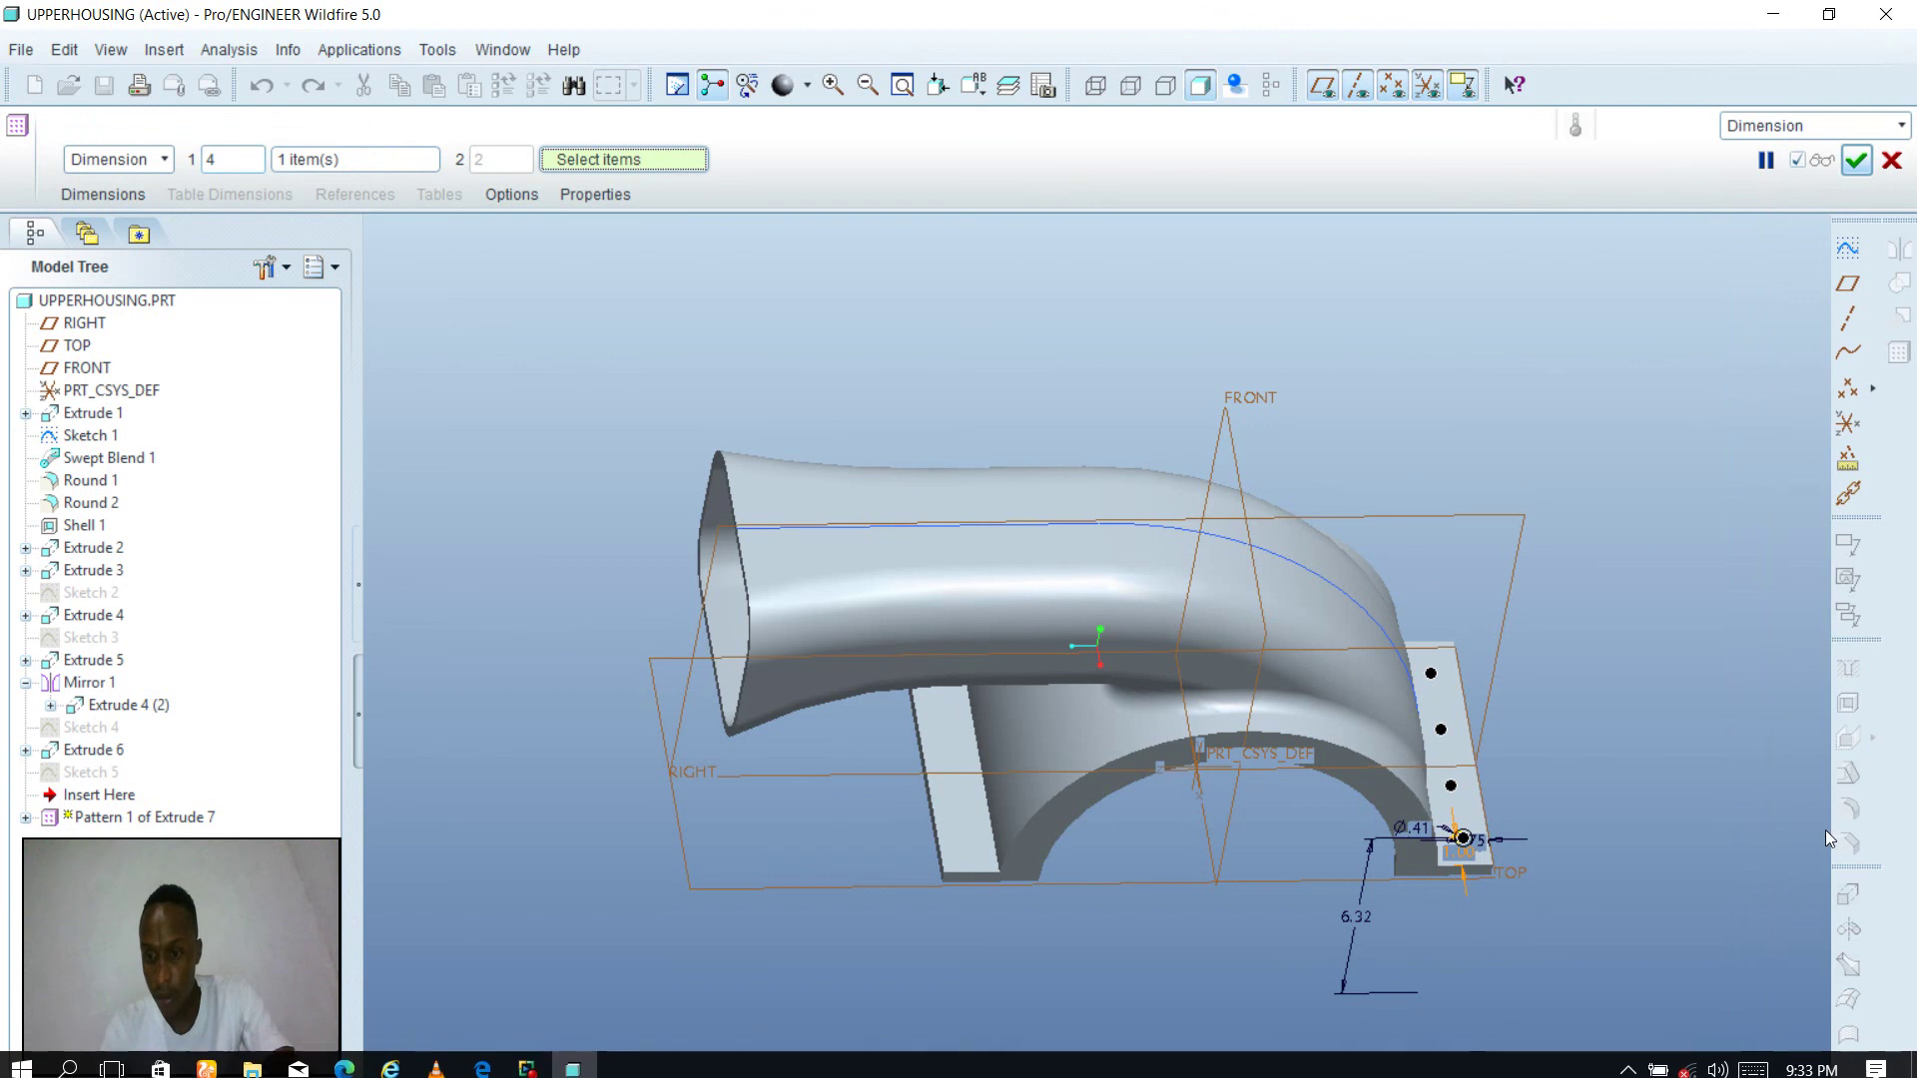
middle_drag(1589, 848, 1522, 864)
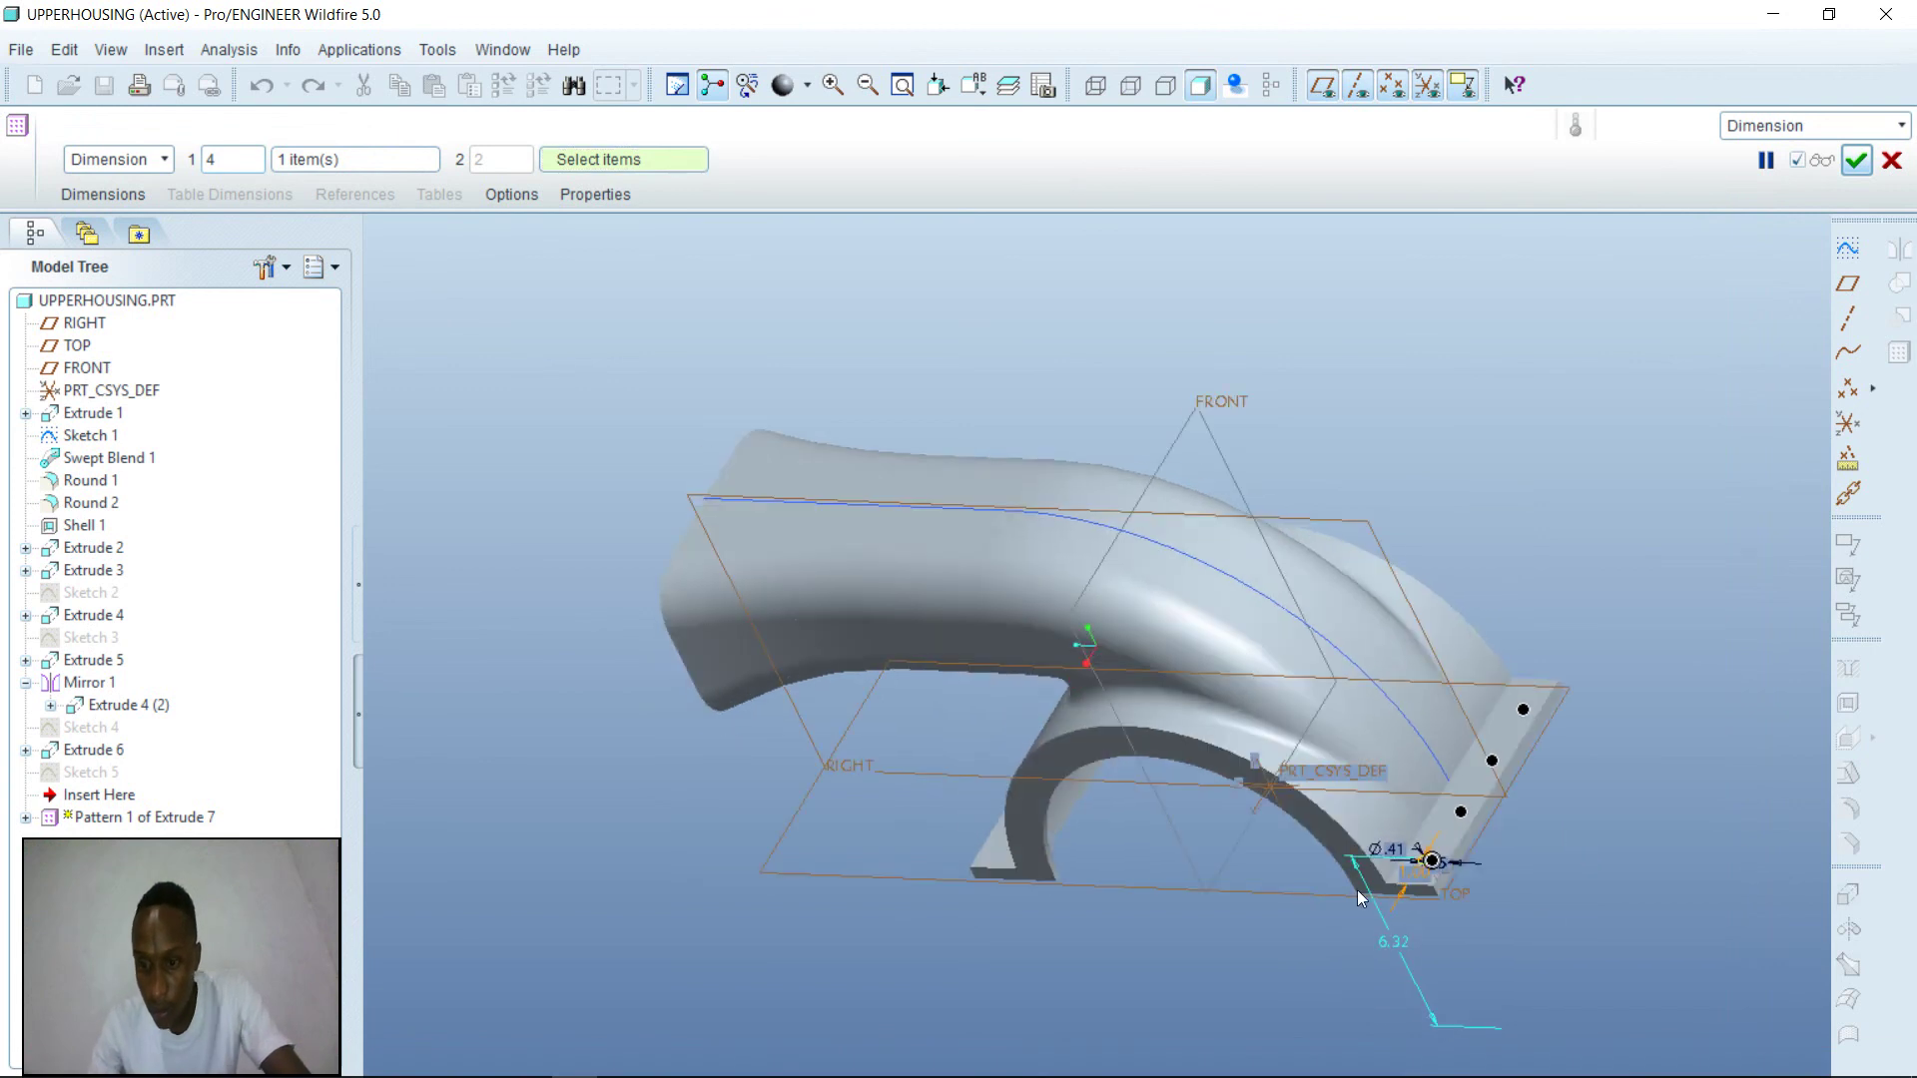
click(1441, 863)
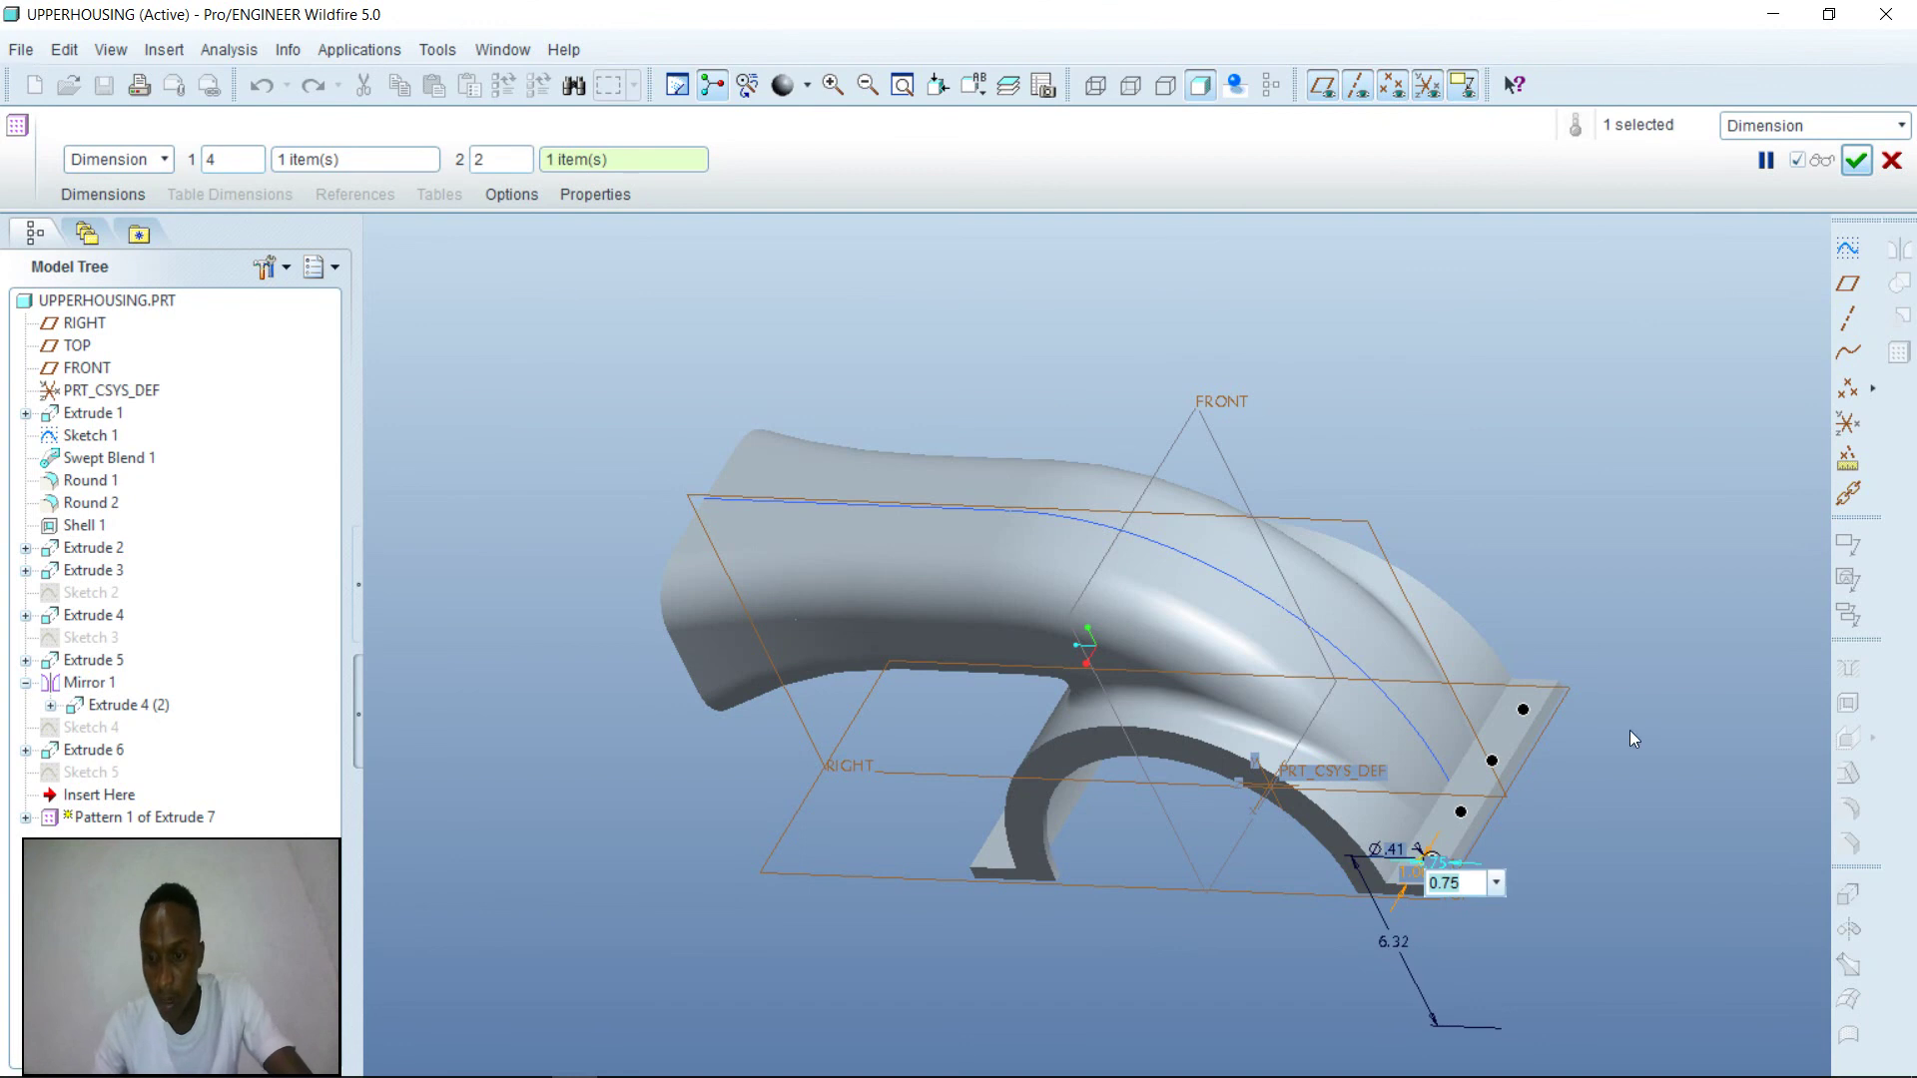
text(13.5)
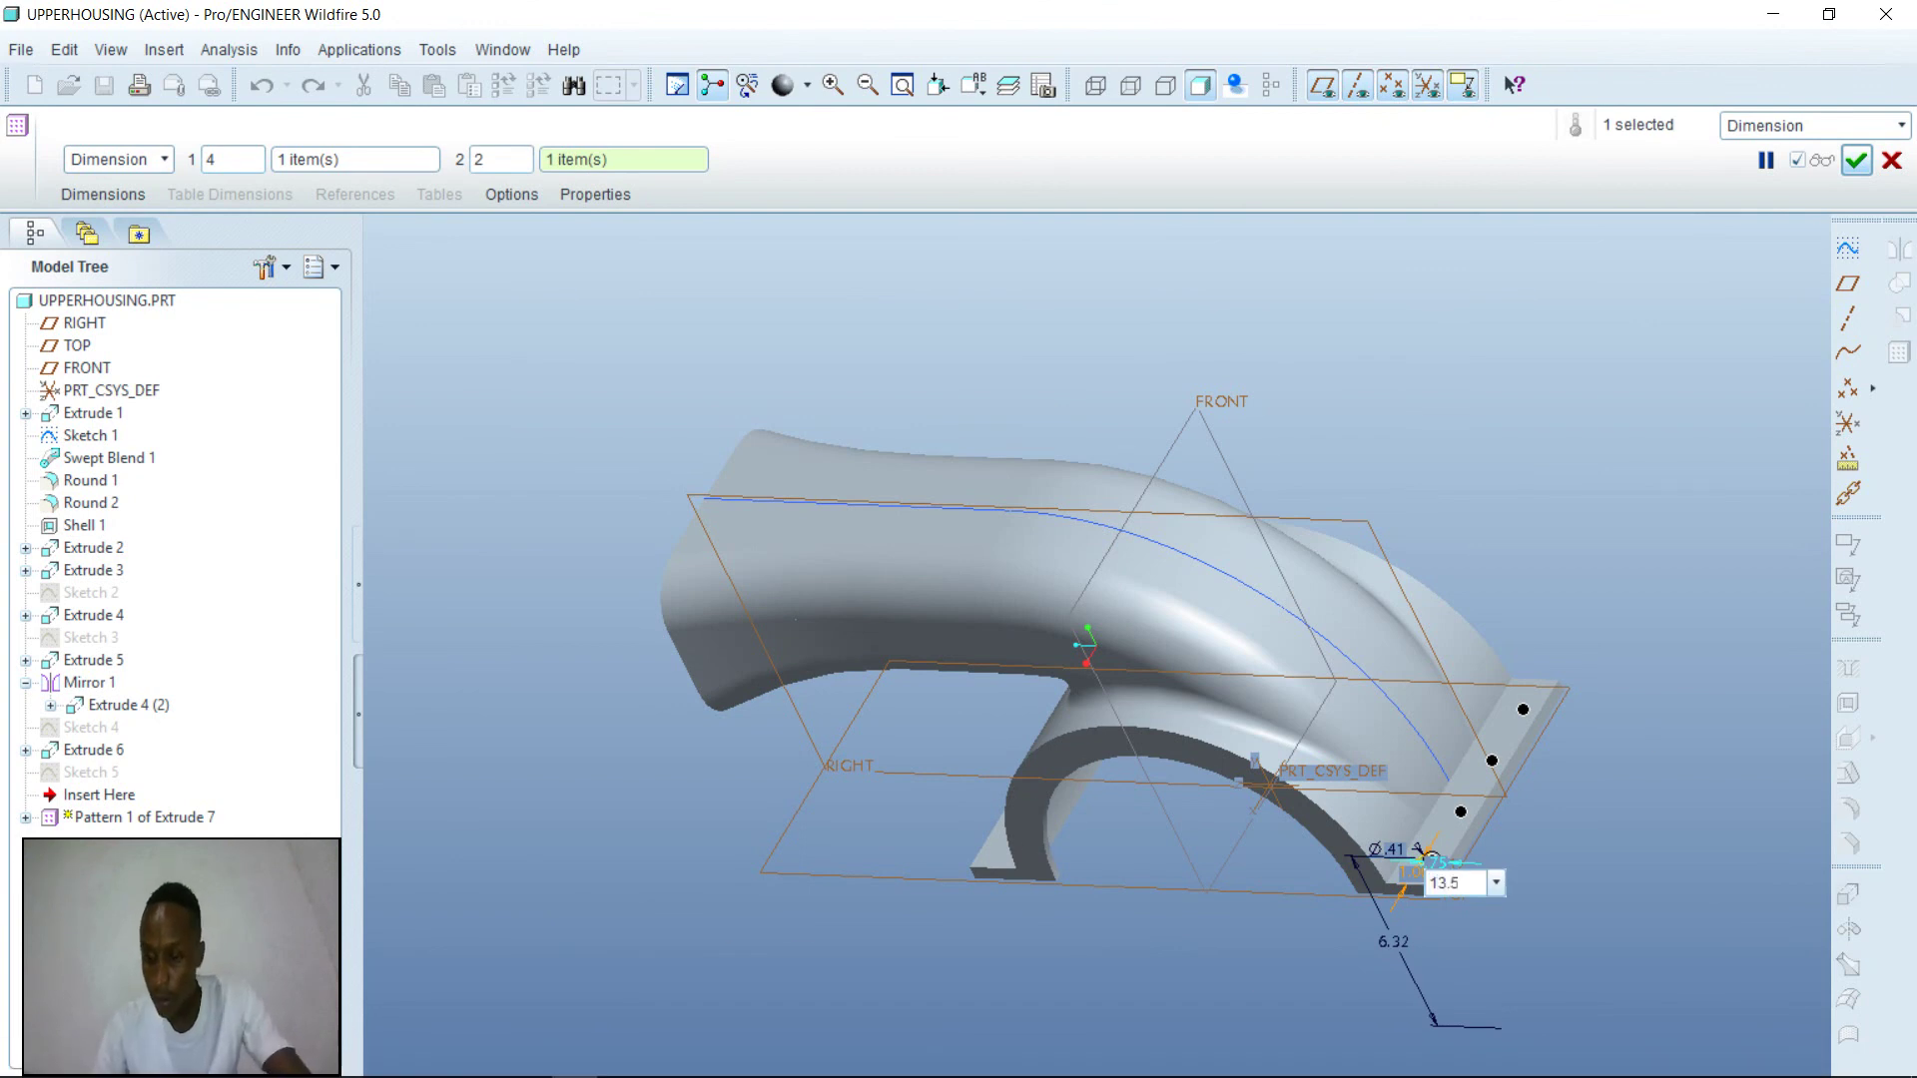
key(Return)
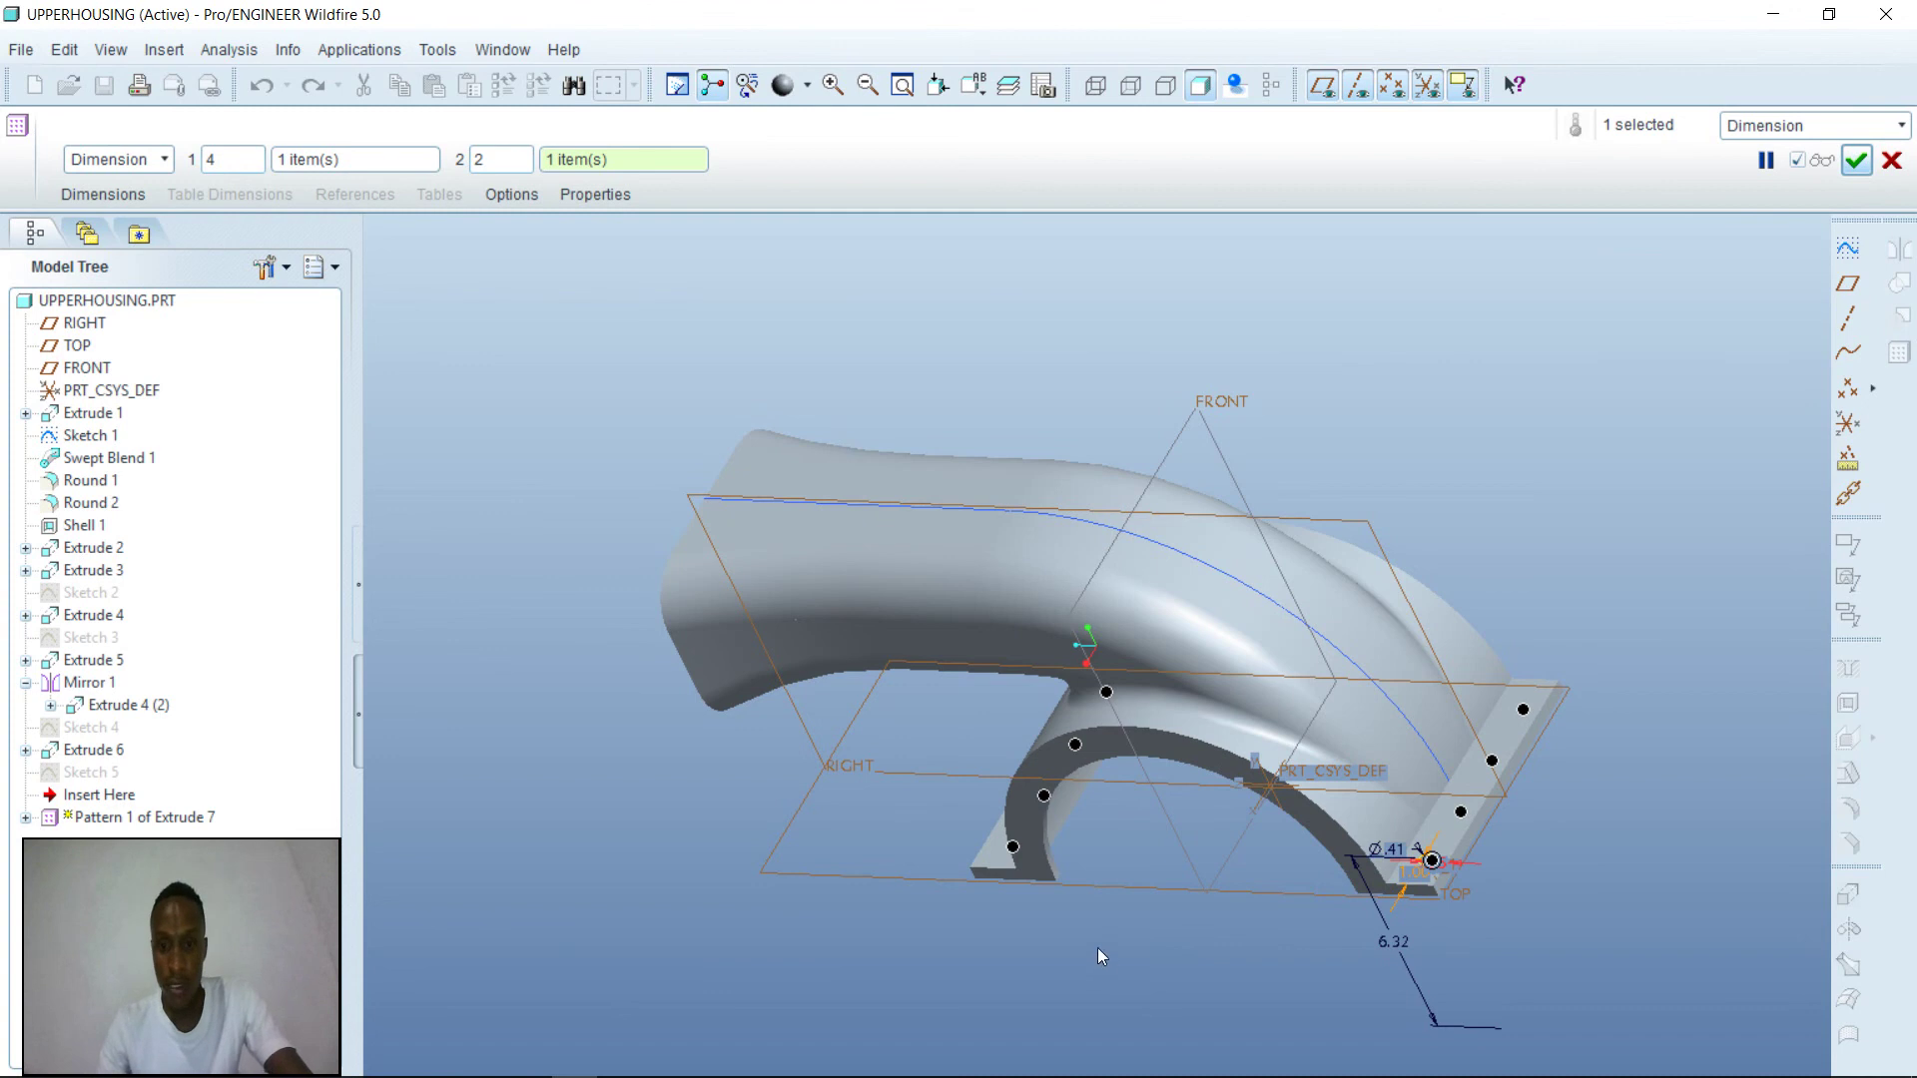
- Build the 4 by 2 hole pattern across both flanges and inspect the holes from another angle
middle_drag(1096, 957, 1182, 914)
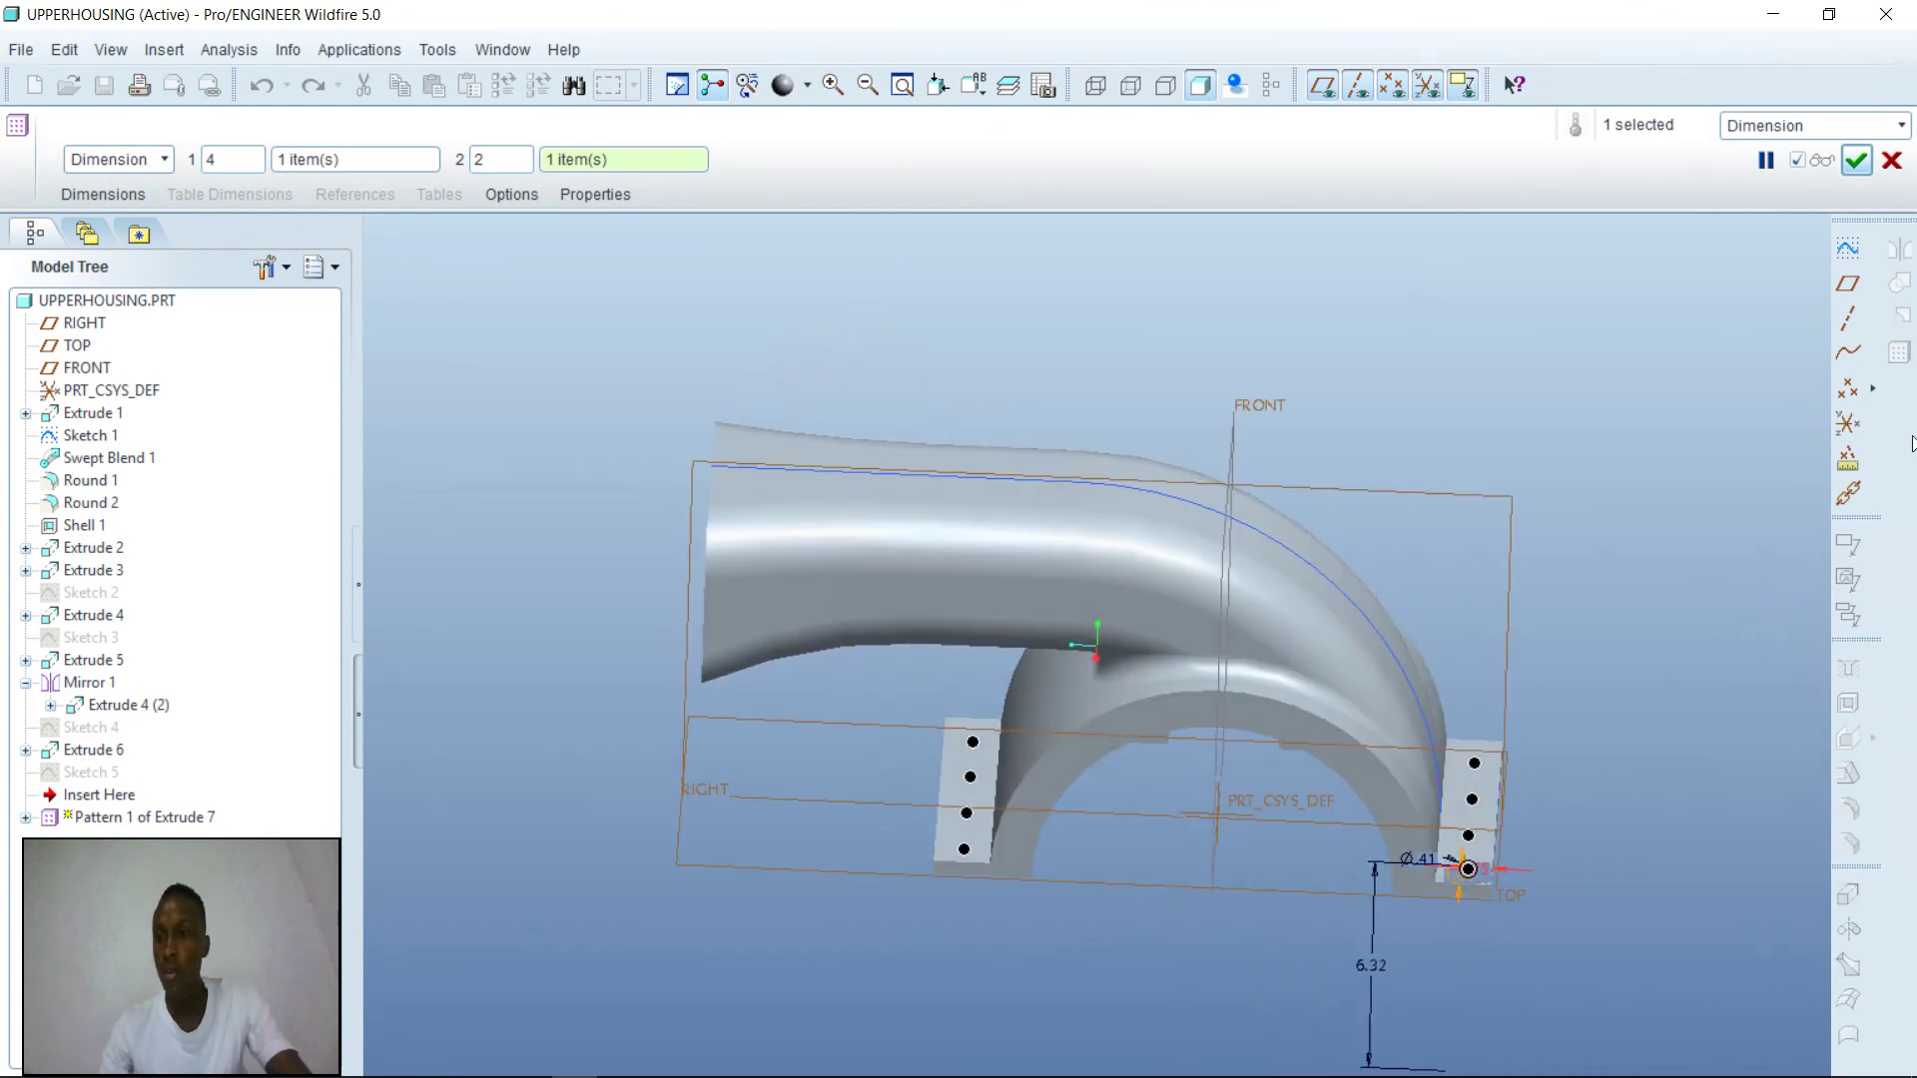
click(1863, 170)
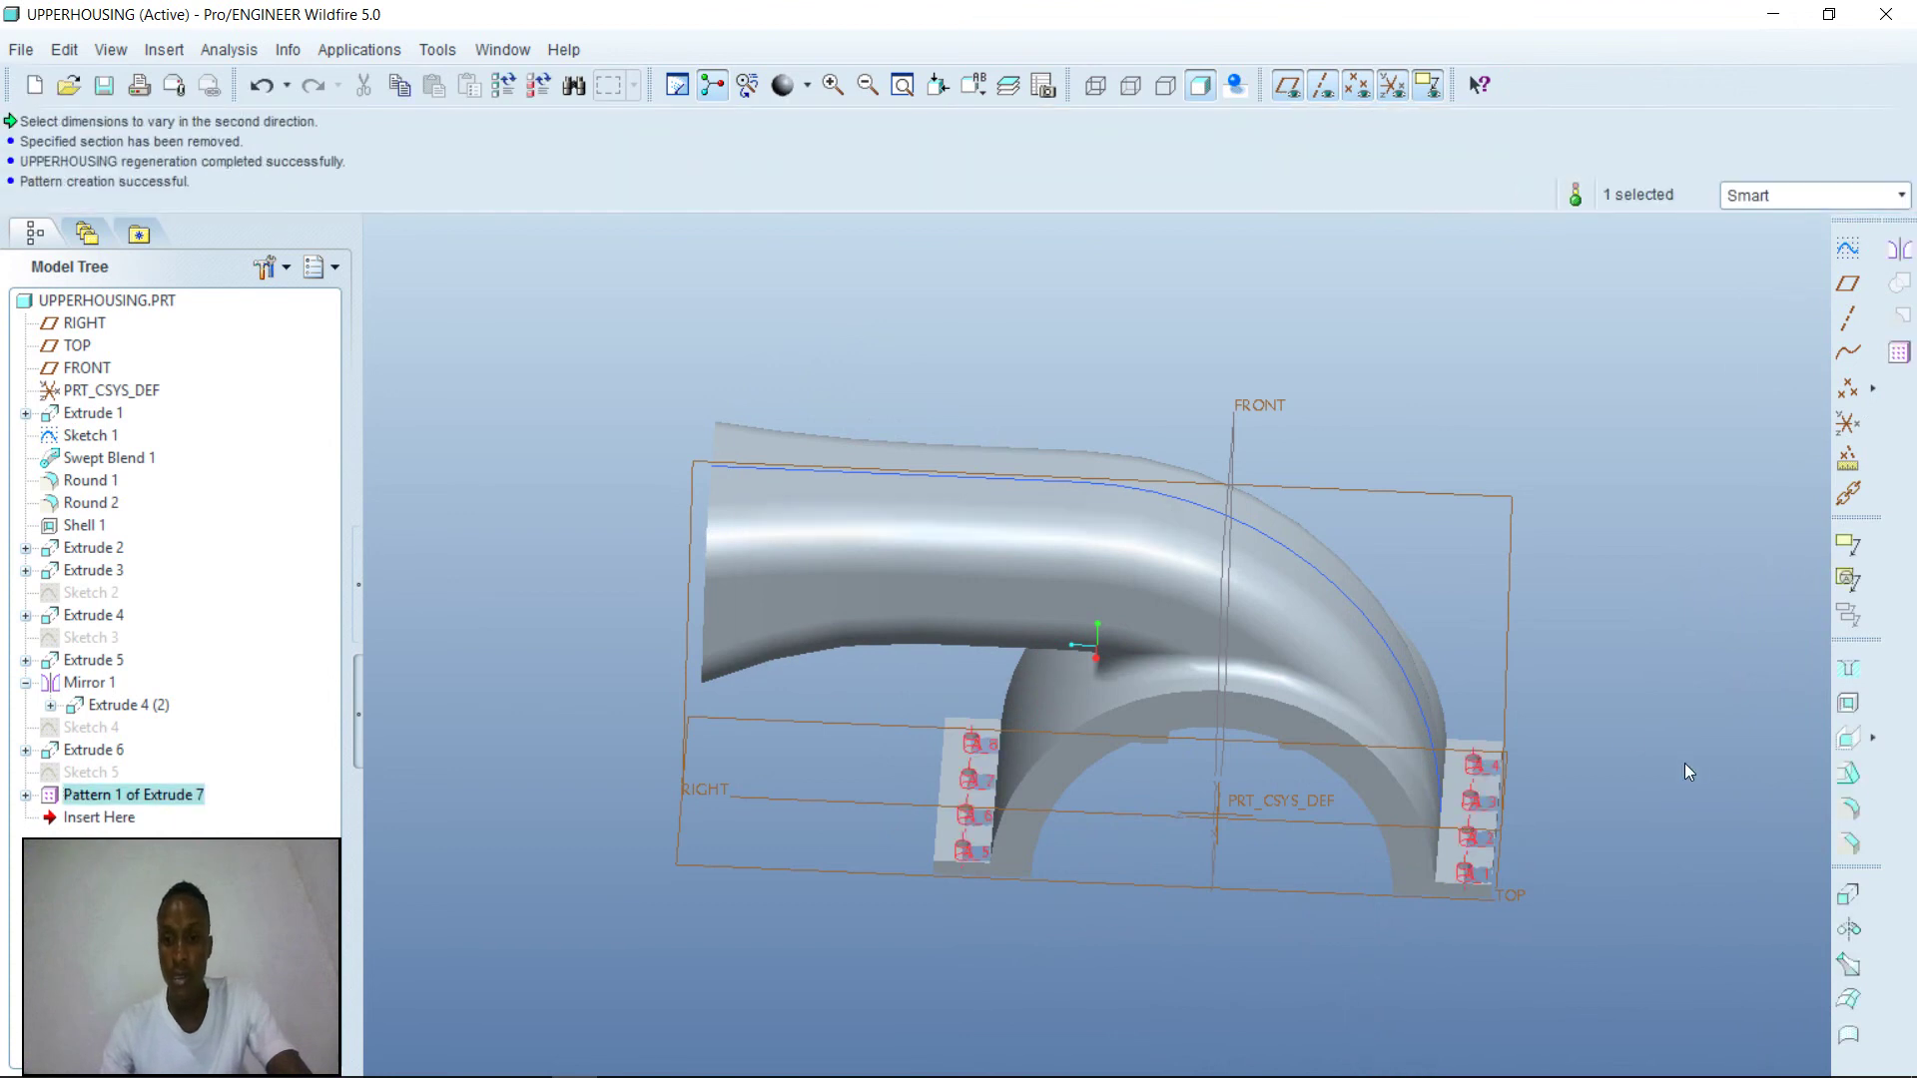
middle_drag(1687, 771, 1637, 707)
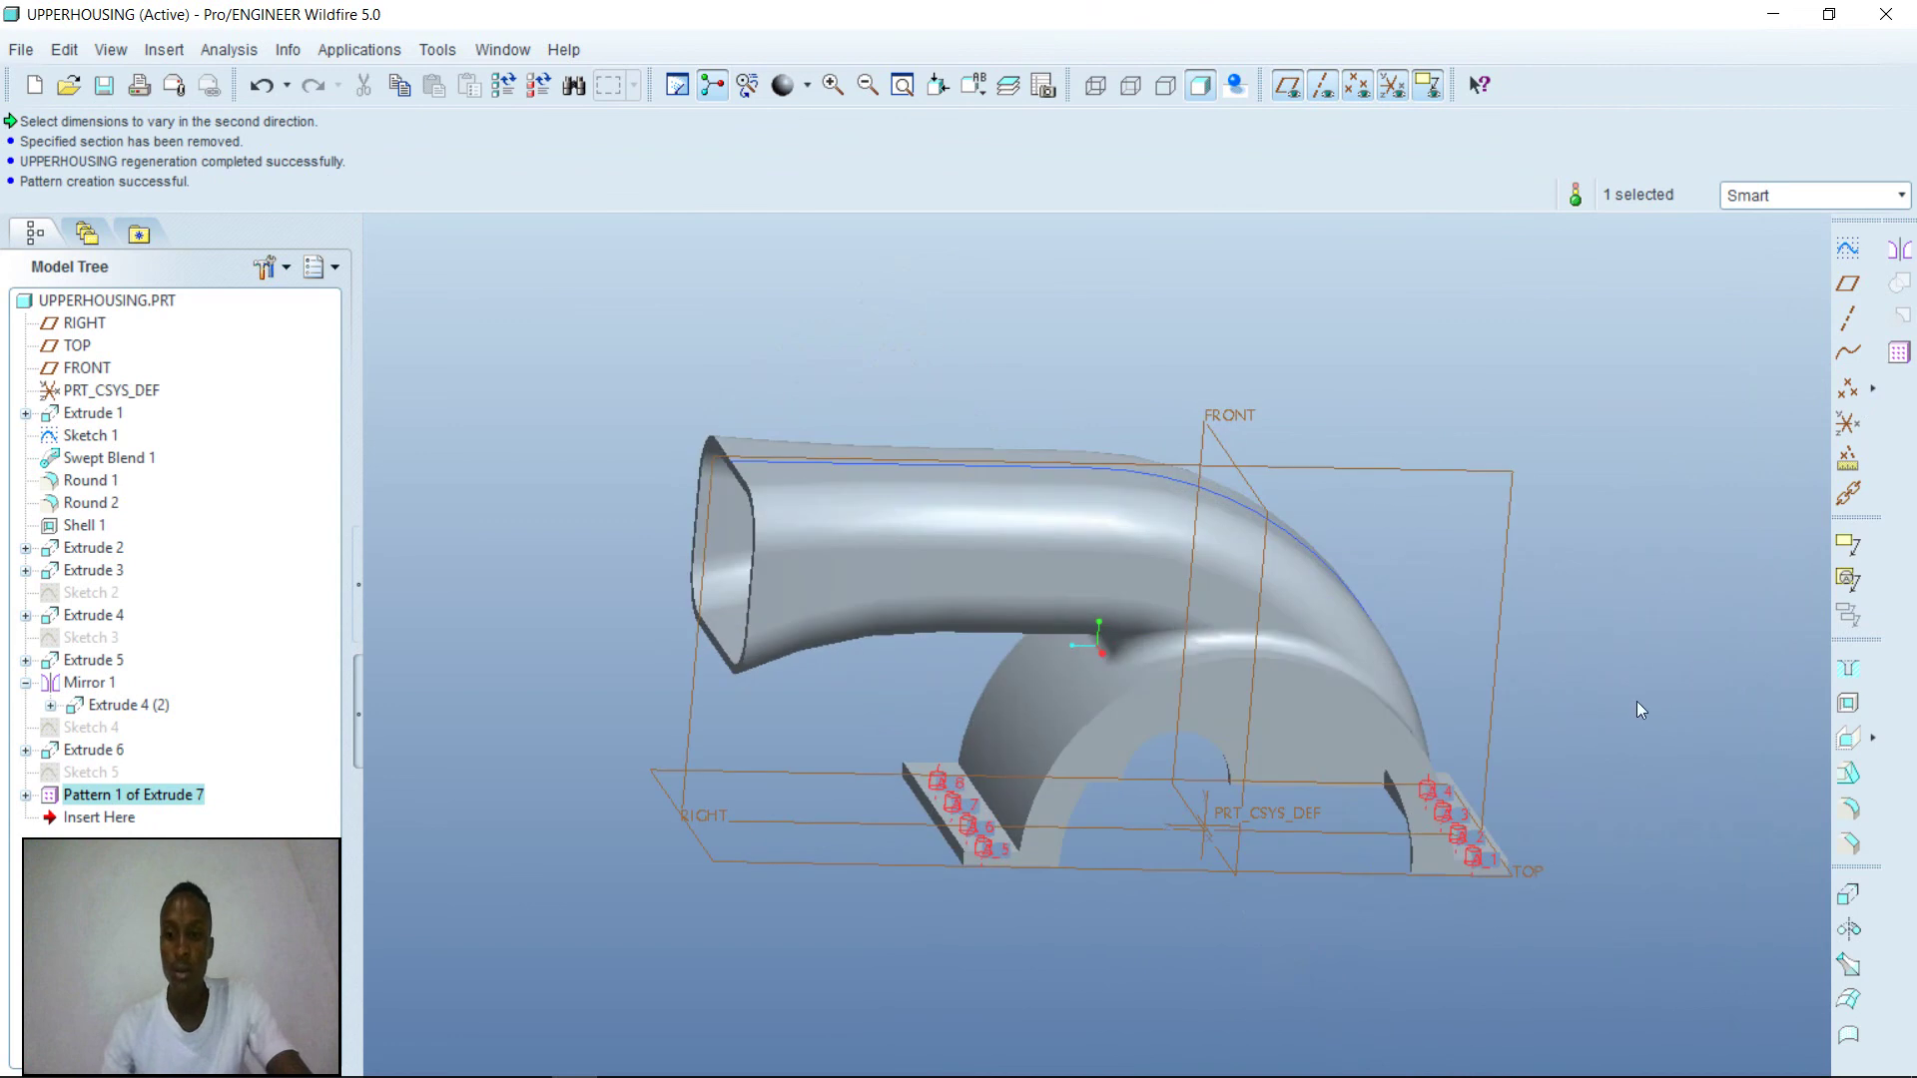
- Check Figure 9-65 in component 1 guide.pdf in Edge, then return to Pro/ENGINEER and compare the finished housing with it
click(493, 1068)
click(493, 1067)
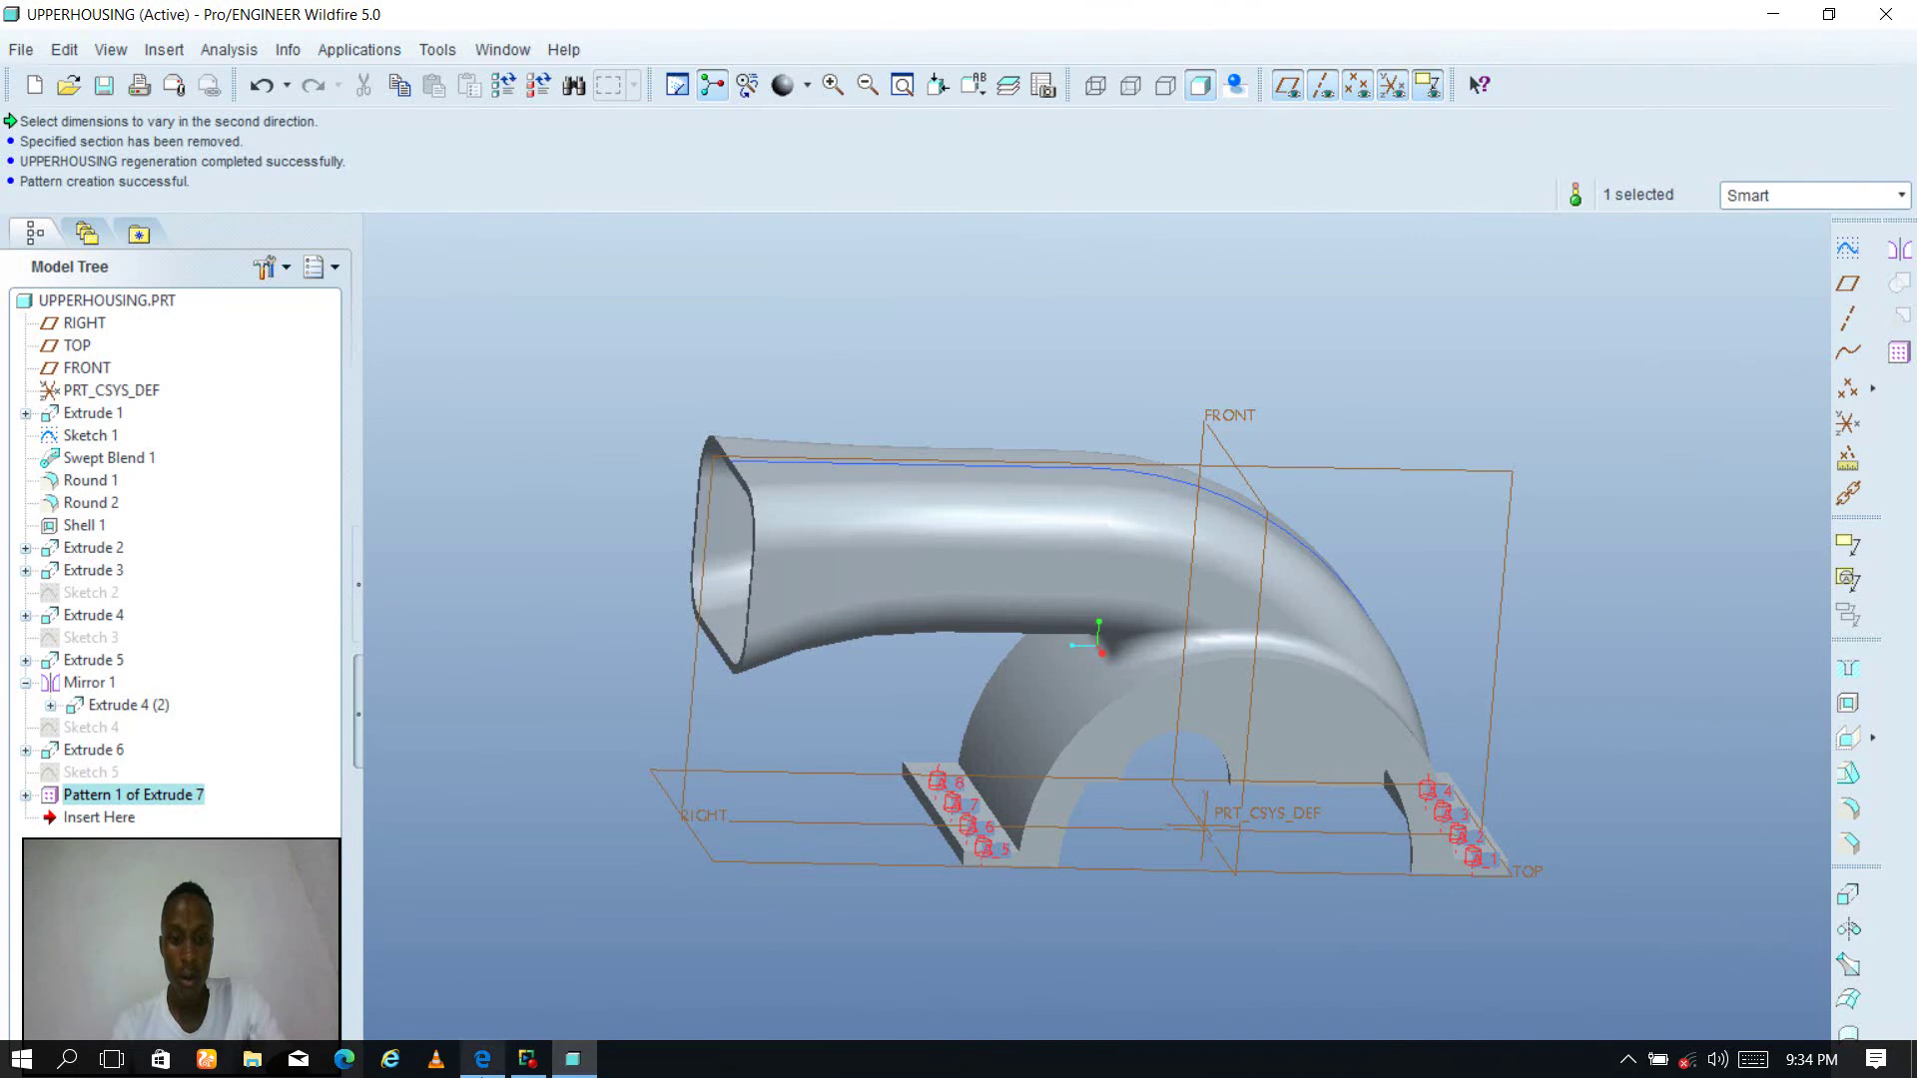
click(483, 1074)
scroll(798, 602, down, 5)
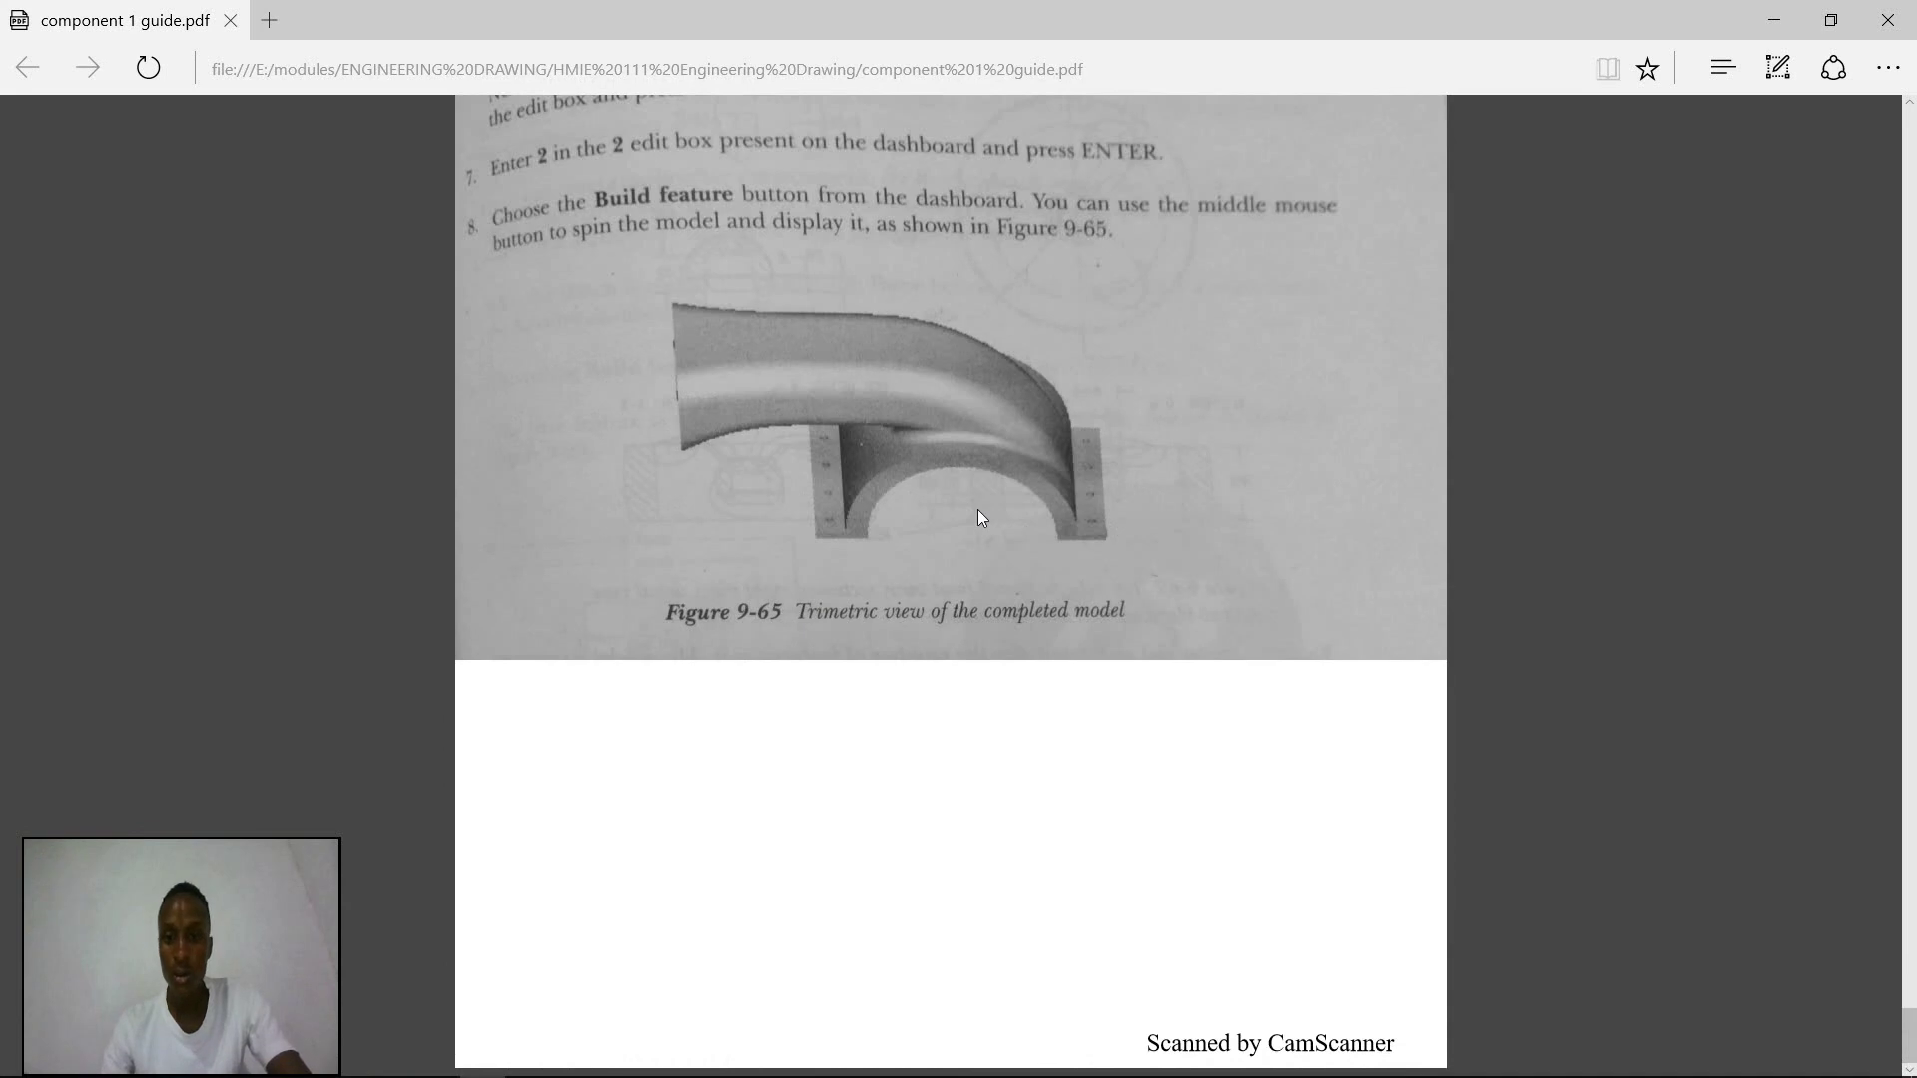
click(1774, 18)
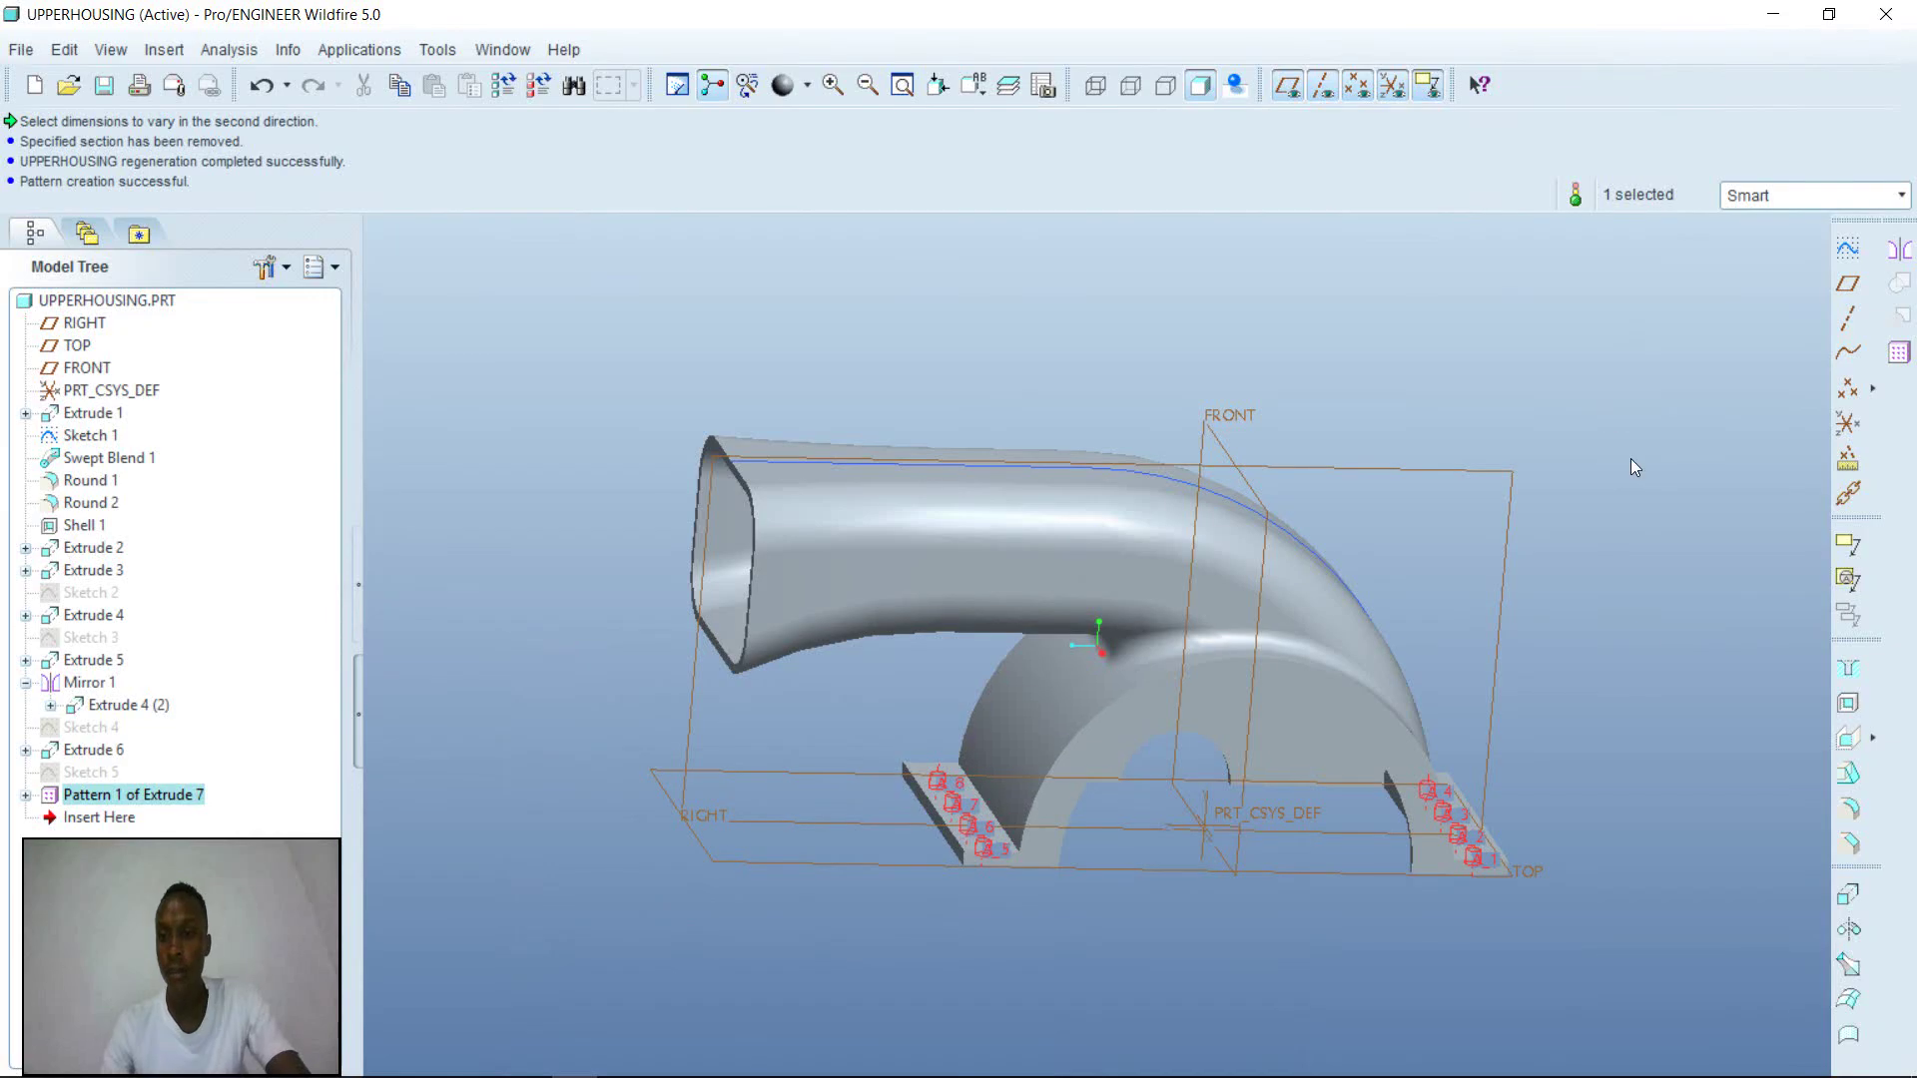
click(1643, 636)
mouse_move(1657, 563)
middle_down()
mouse_move(1621, 671)
mouse_move(1657, 623)
middle_up()
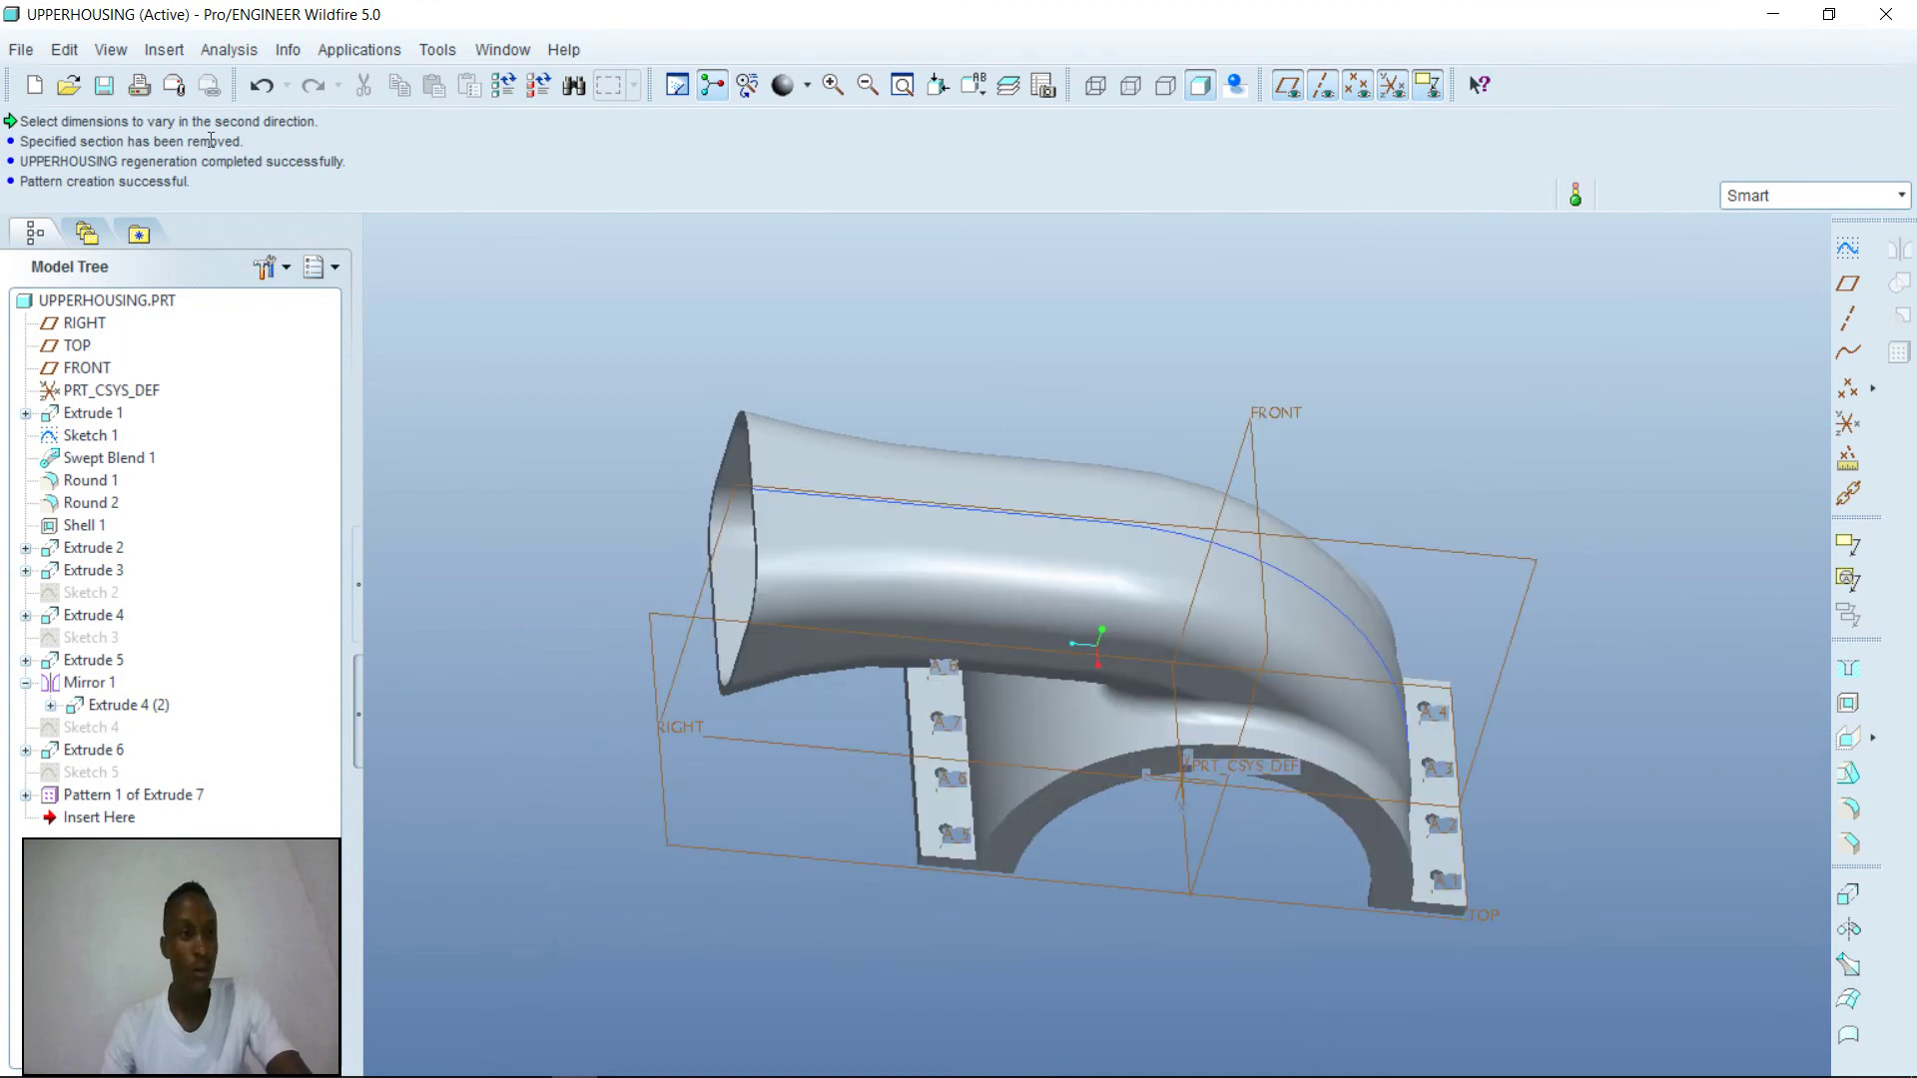
- Save the UPPERHOUSING part
click(20, 49)
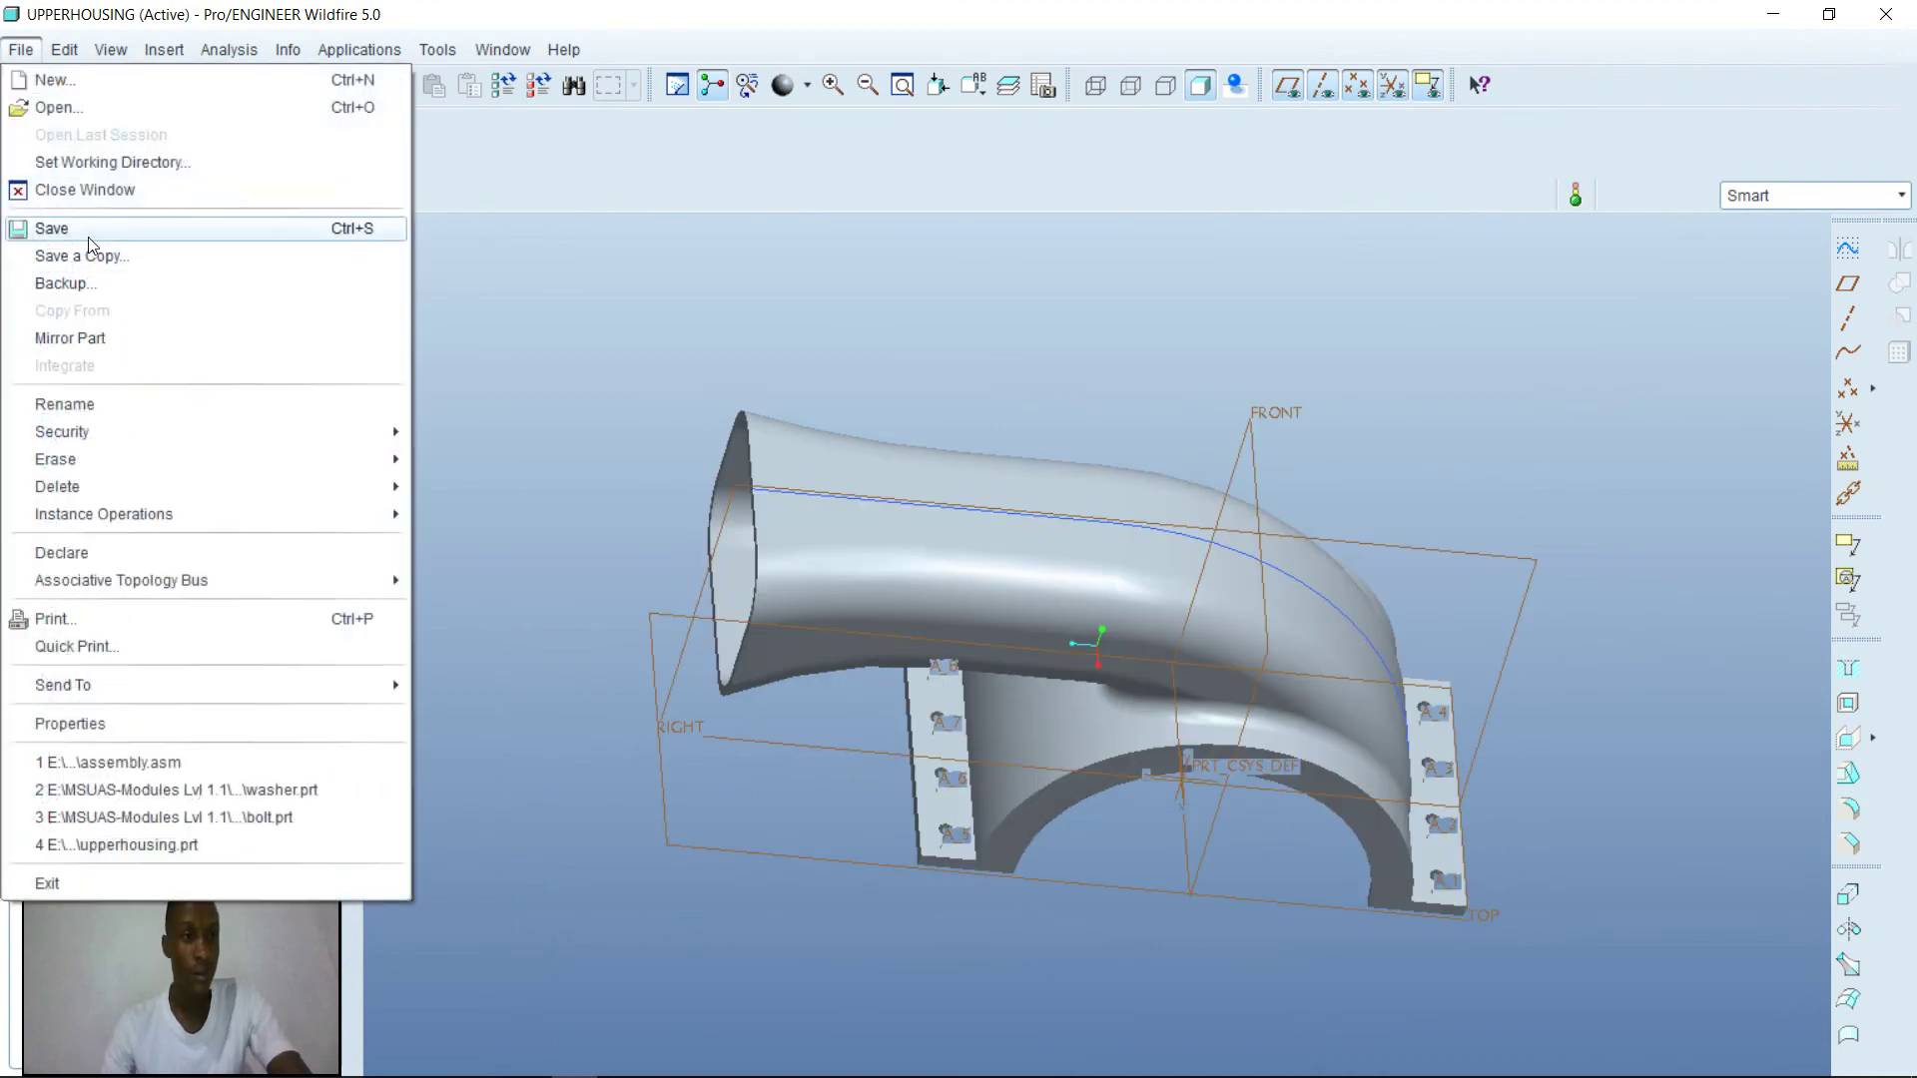
click(88, 236)
click(755, 946)
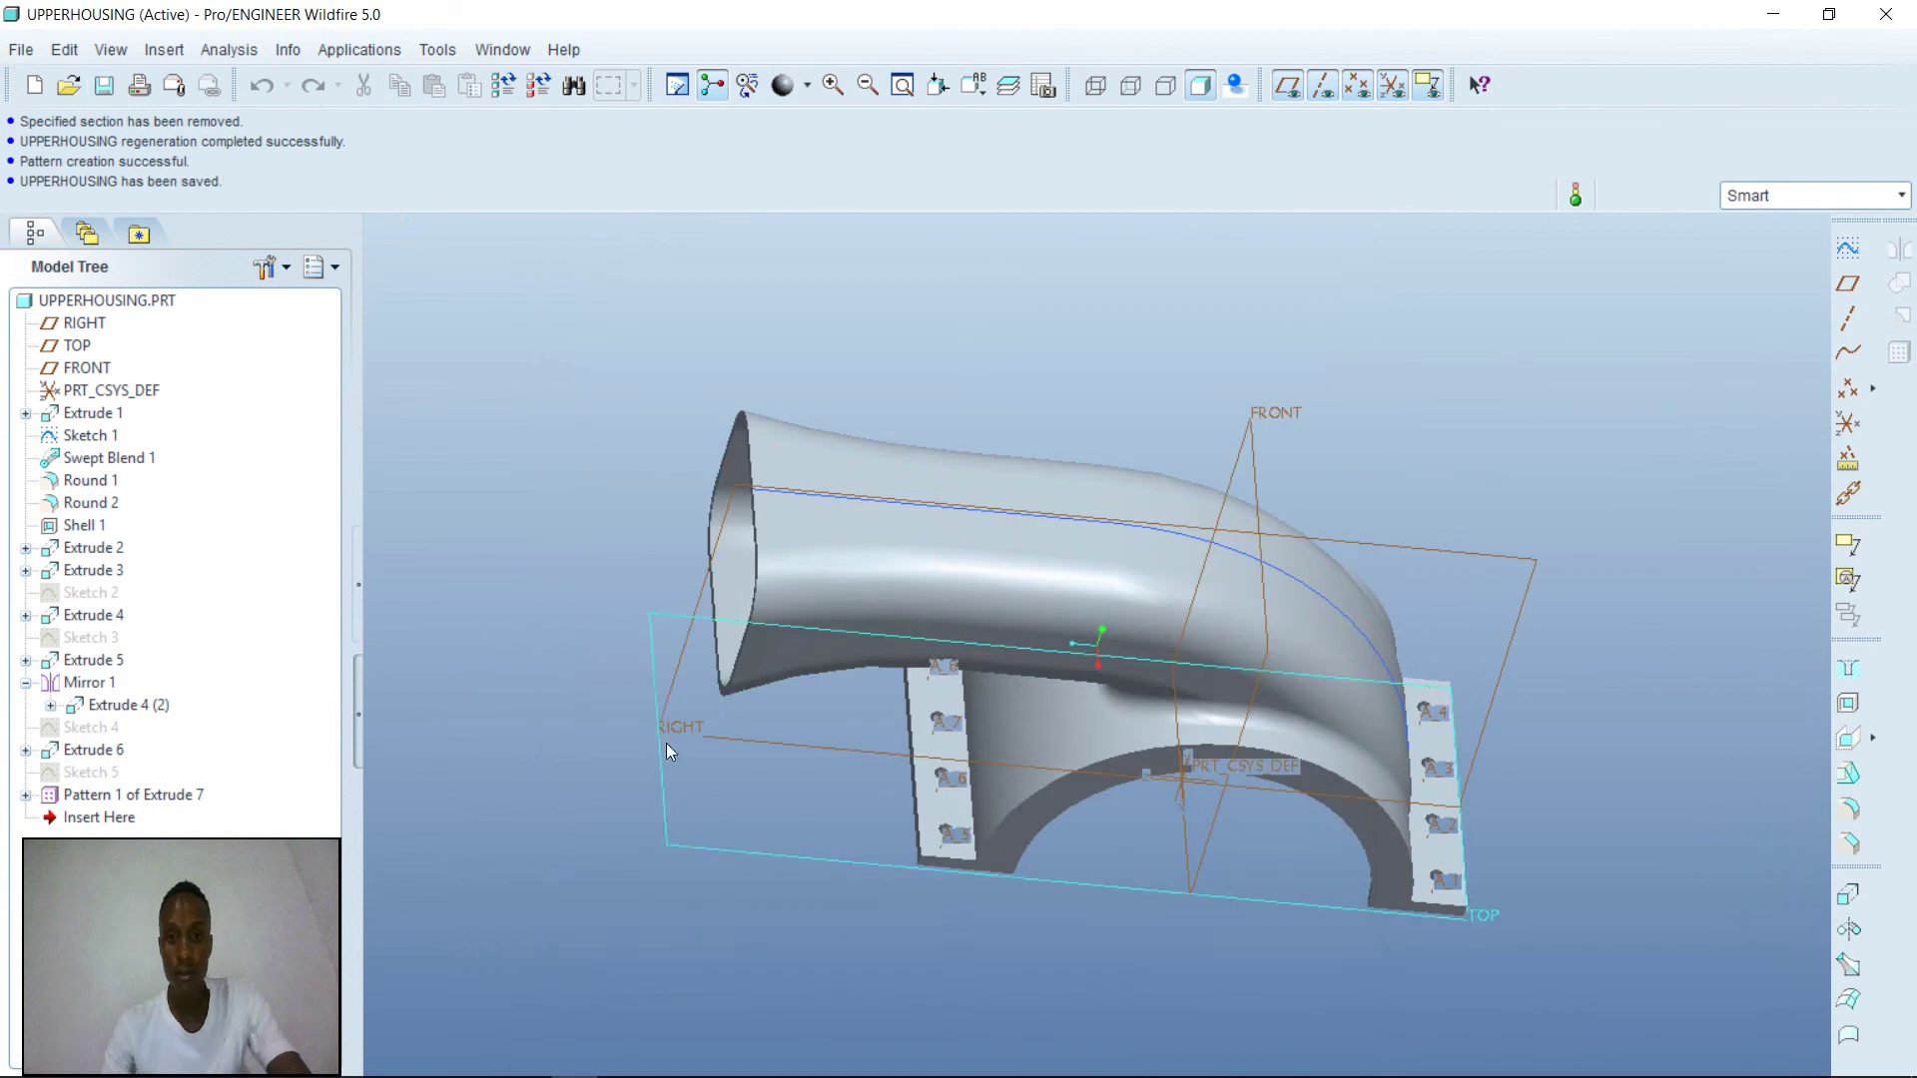